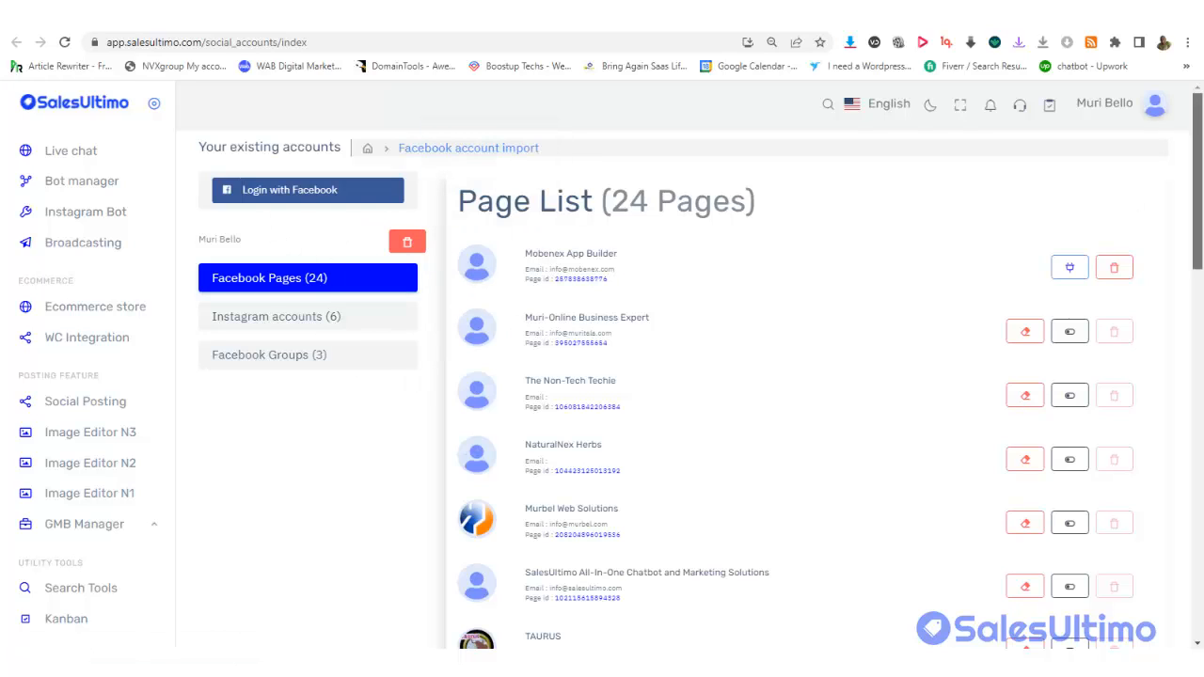
Look through the connected Instagram accounts and Facebook groups, then return to the Facebook pages list
mouse_move(1197, 180)
left_mouse_down()
mouse_move(1197, 530)
mouse_move(1199, 172)
left_mouse_up()
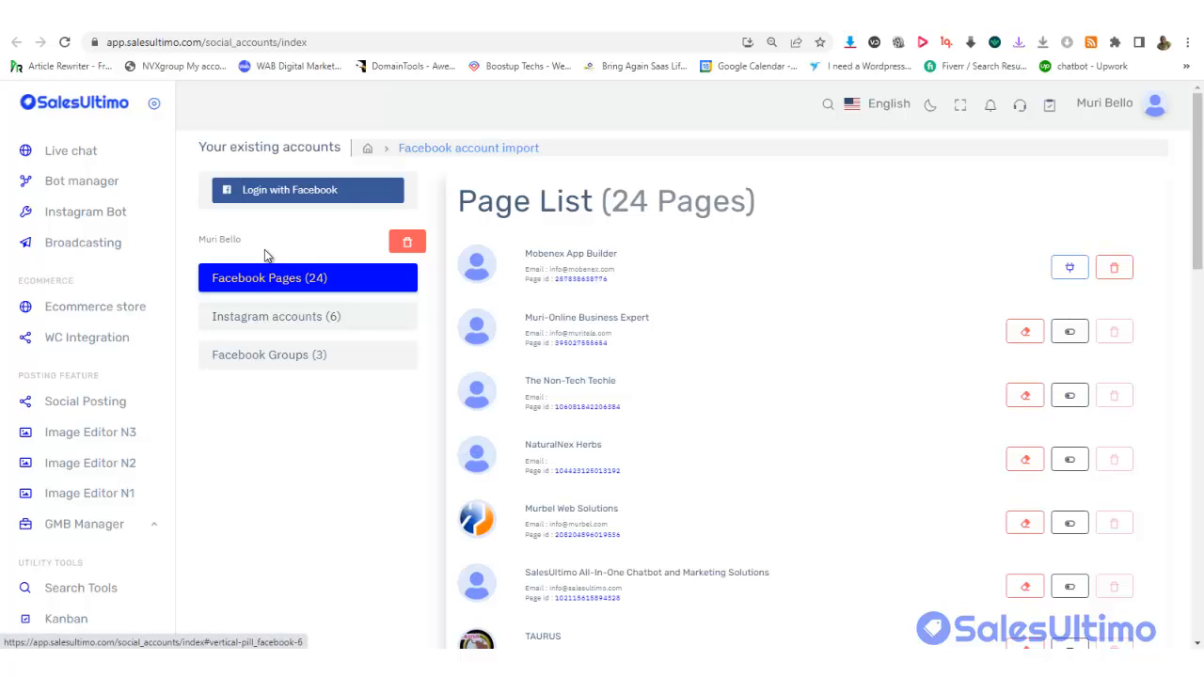
left_click(297, 323)
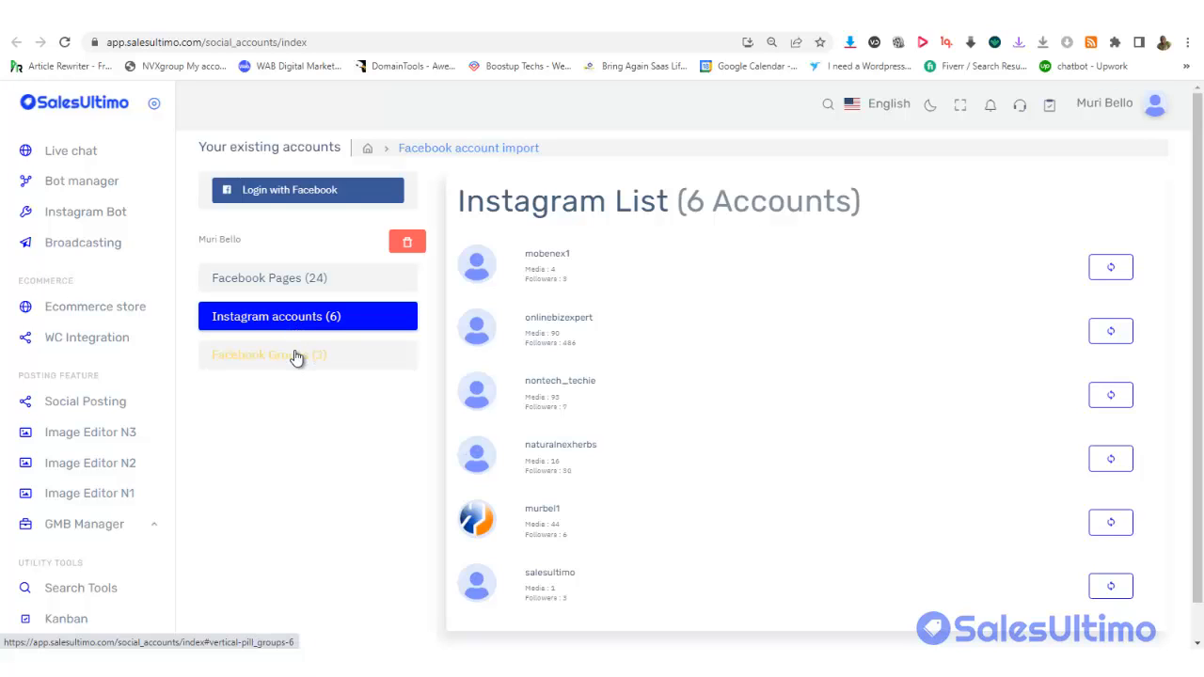
left_click(294, 360)
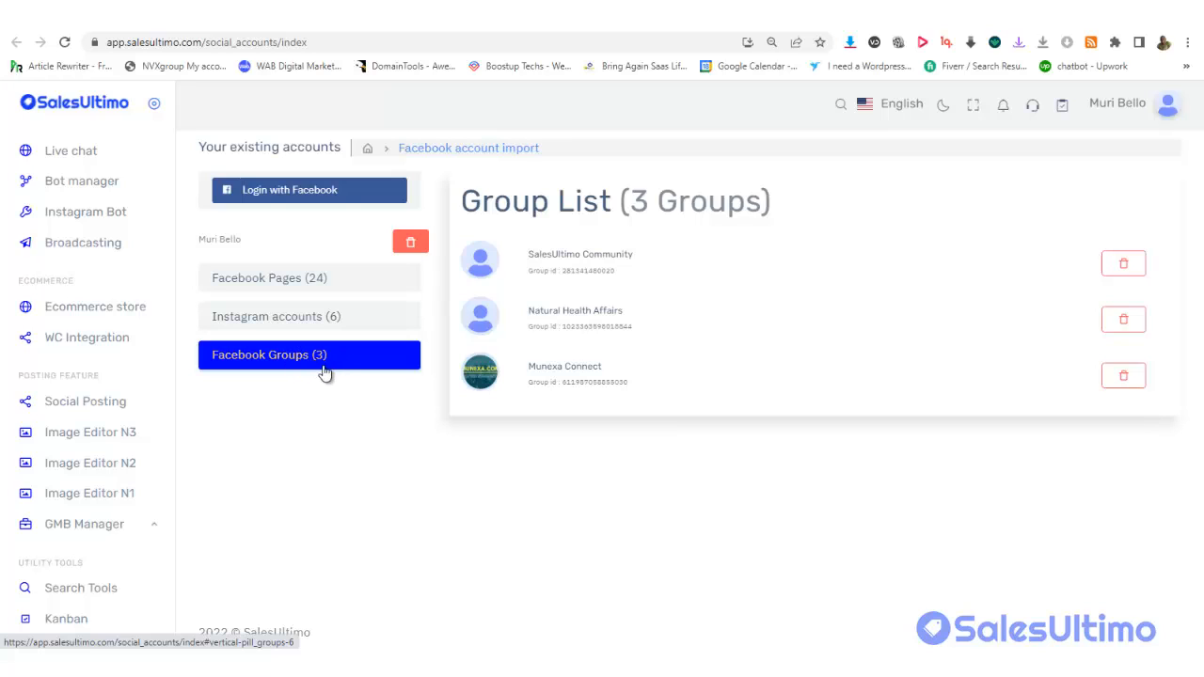
left_click(291, 325)
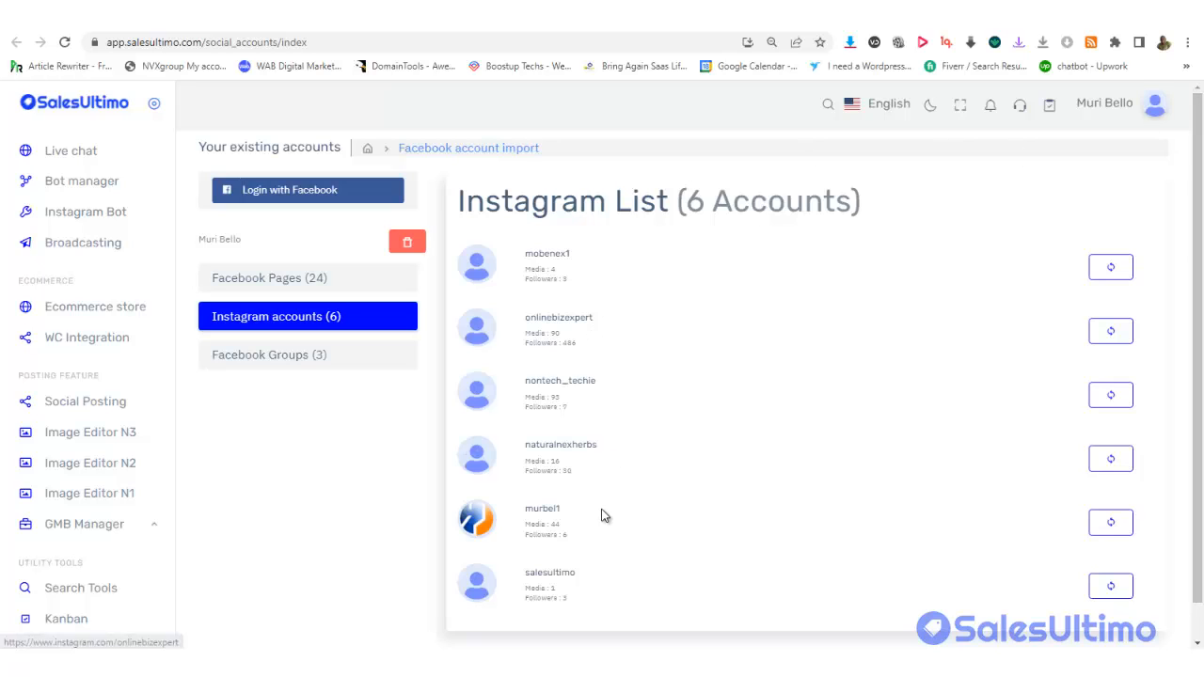
left_click(285, 287)
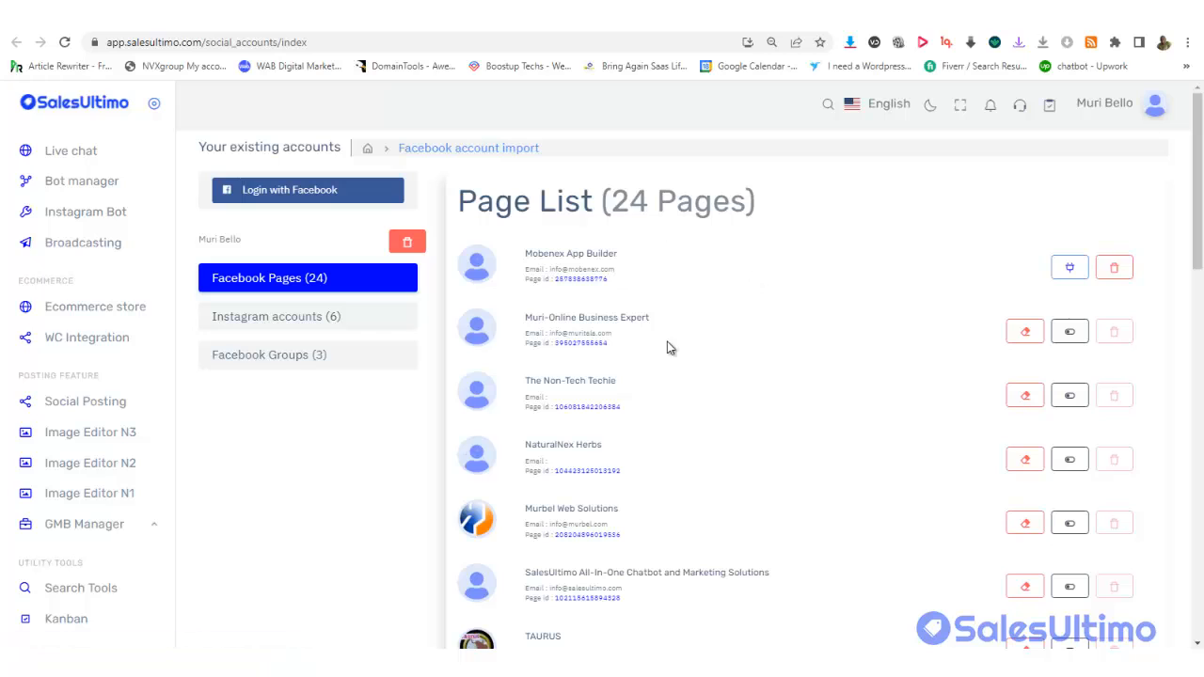
mouse_move(1197, 185)
left_mouse_down()
mouse_move(1198, 203)
mouse_move(1198, 185)
left_mouse_up()
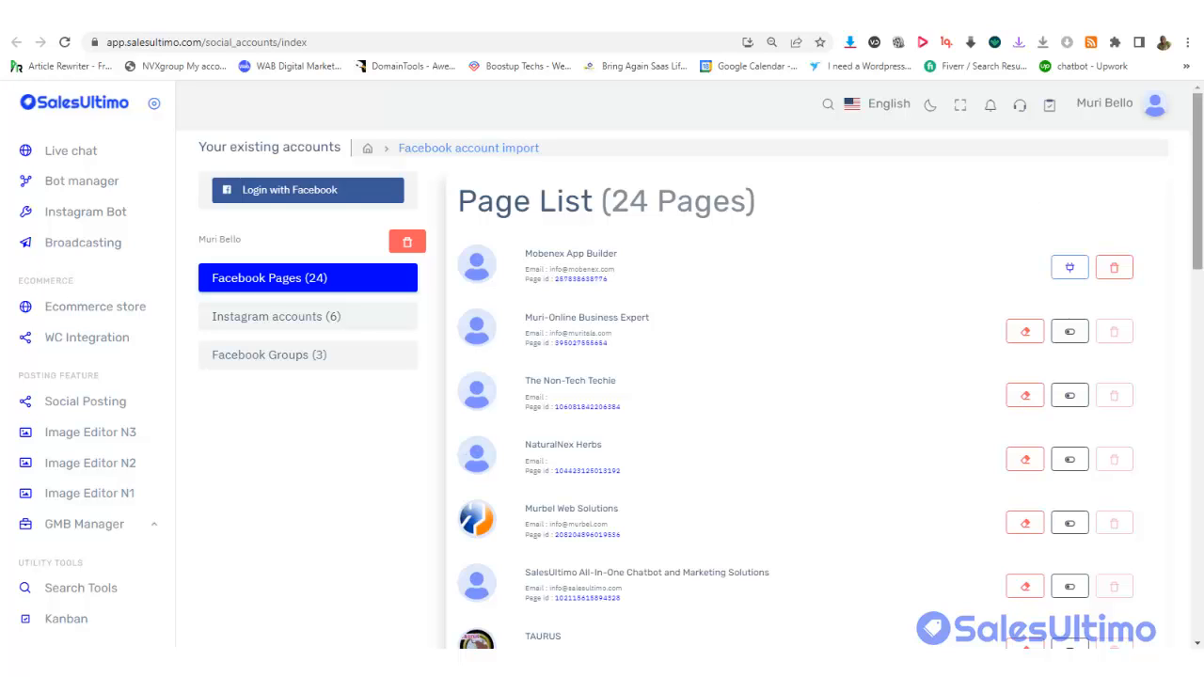
left_click_drag(1197, 178, 1197, 180)
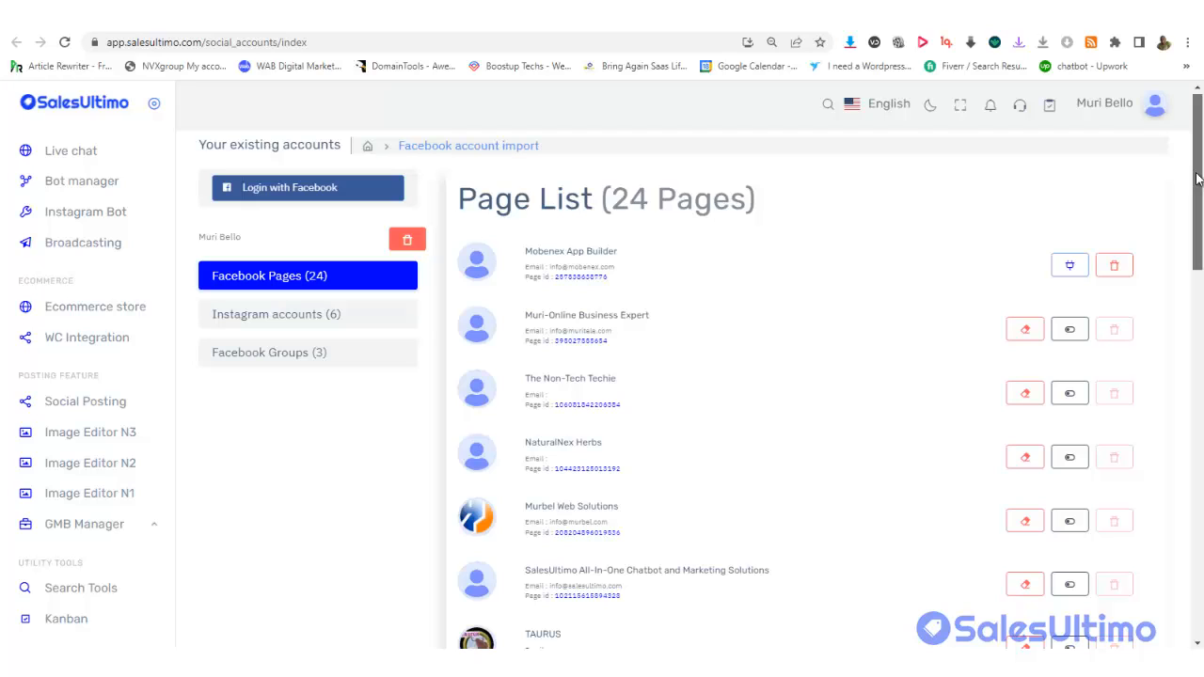
left_click_drag(1197, 179, 1197, 168)
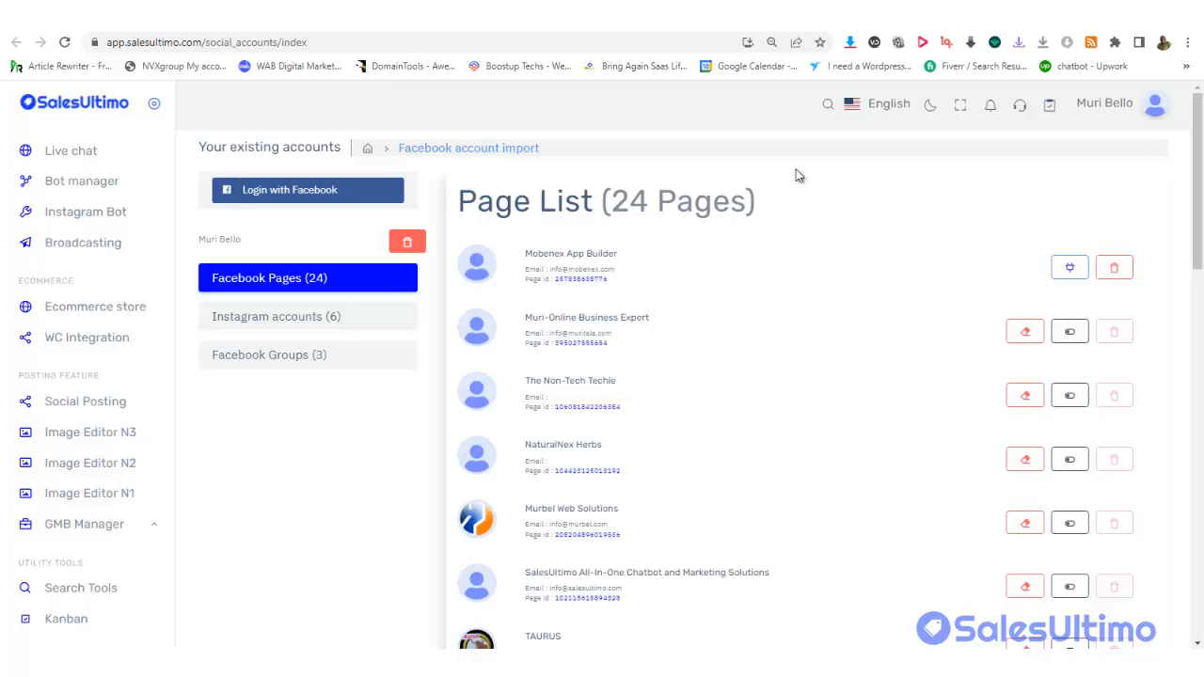
left_click_drag(1200, 146, 1200, 176)
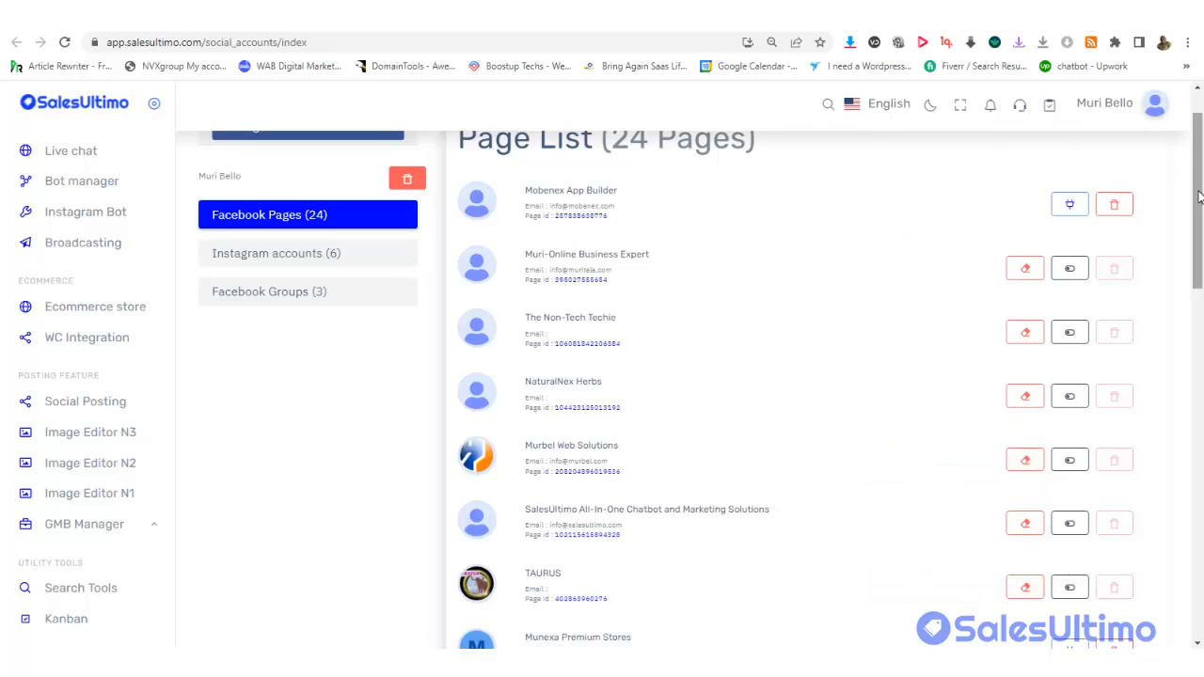
left_click_drag(1200, 196, 1193, 300)
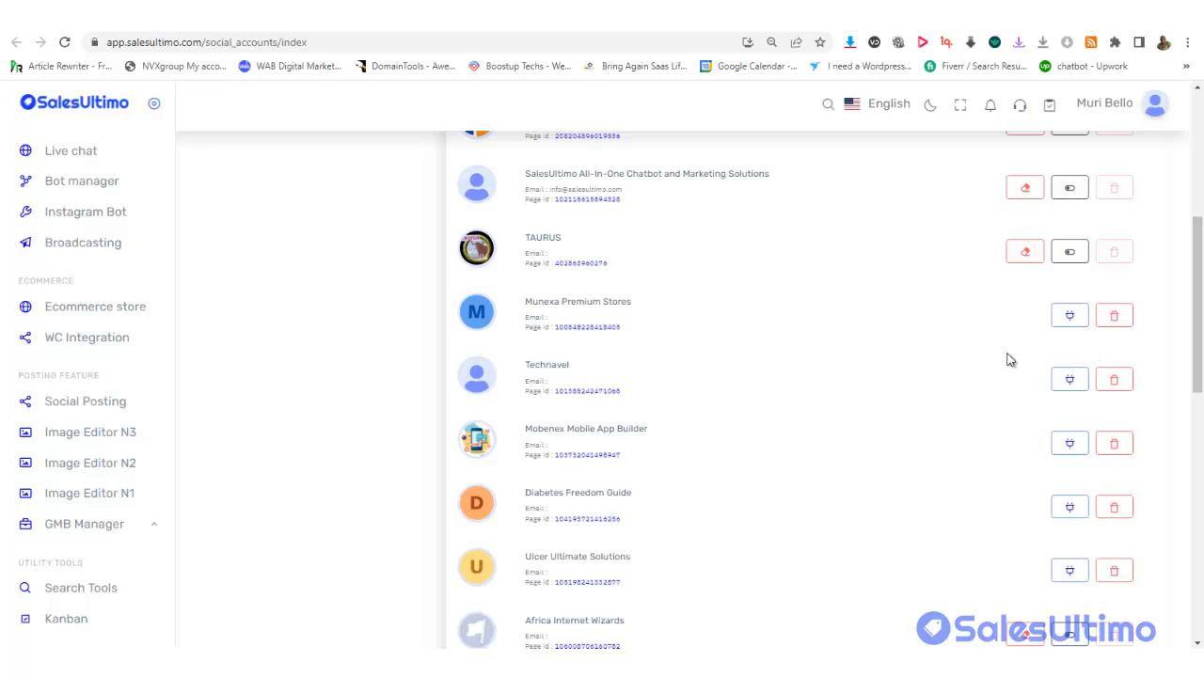
Connect the bot to the Technavel page
left_click(1069, 380)
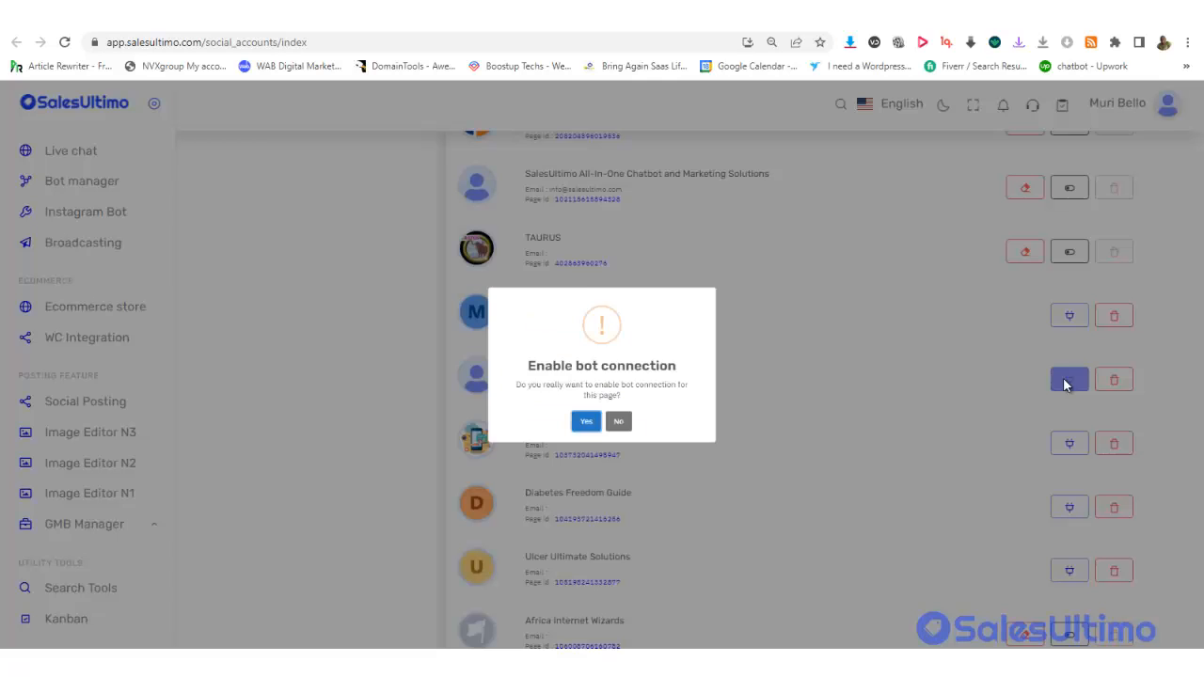
left_click(583, 444)
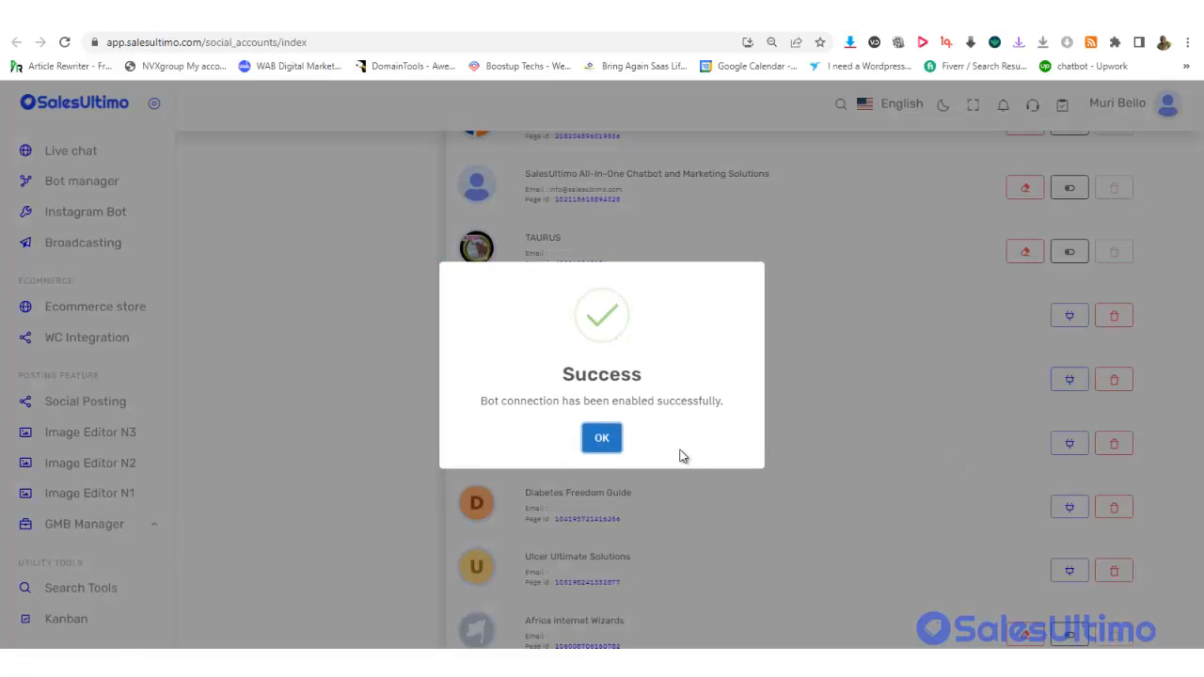
left_click(601, 438)
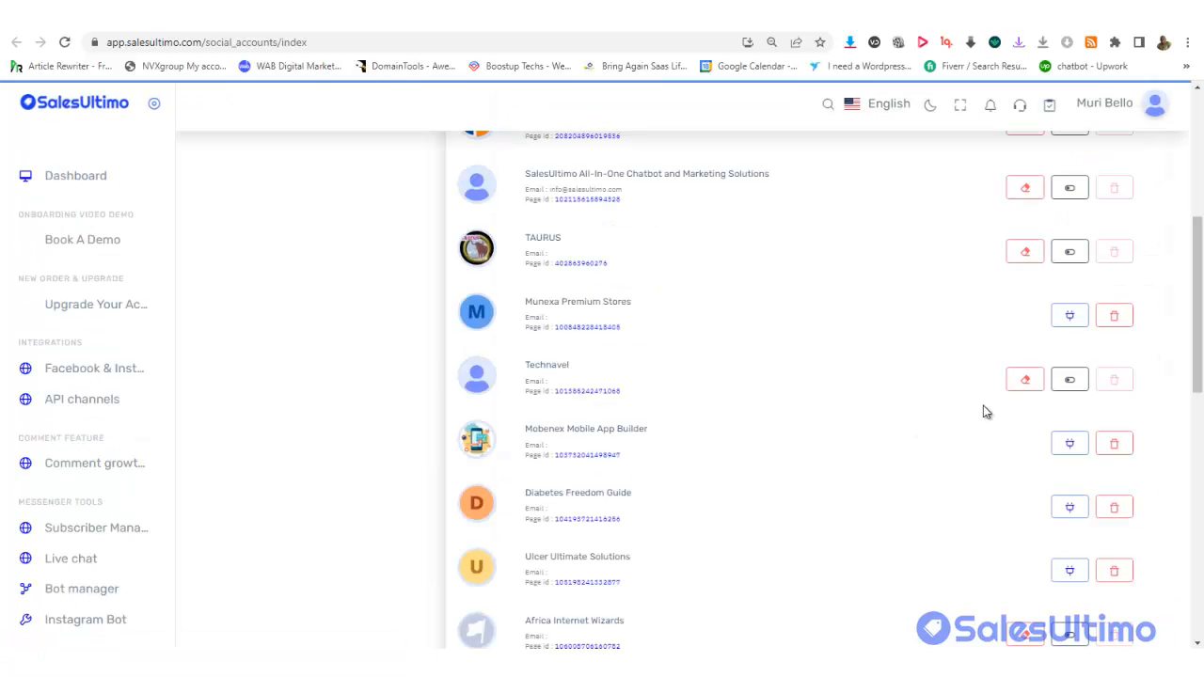
Disable Technavel's bot connection
left_click(1070, 380)
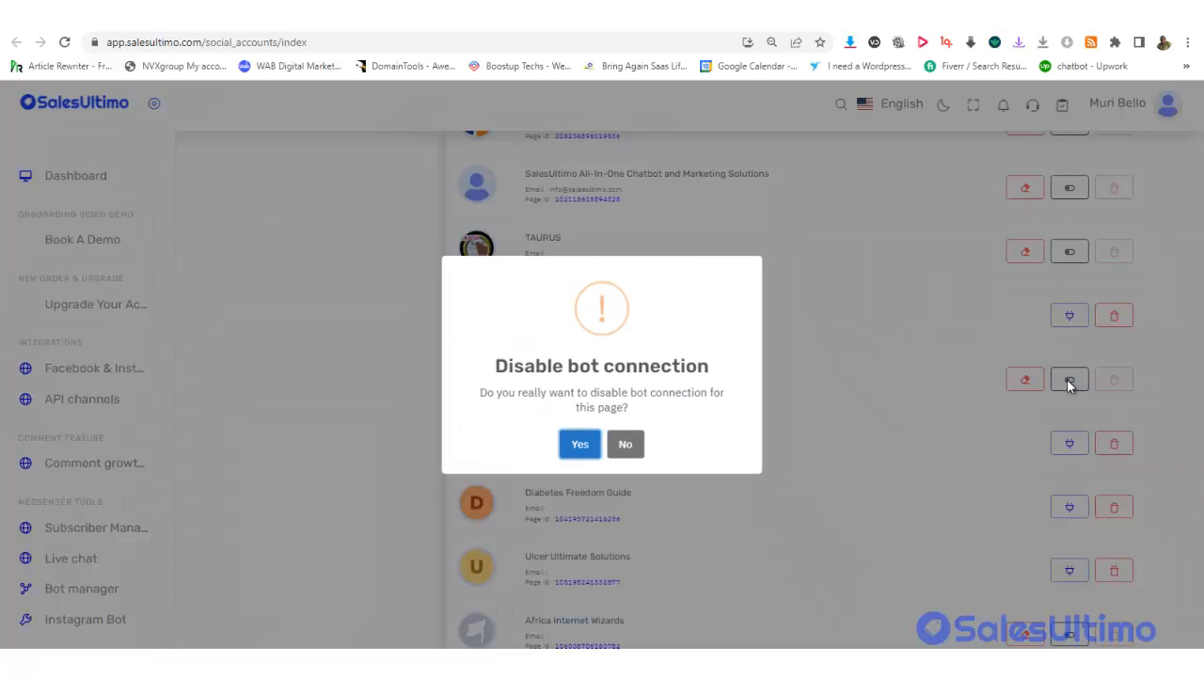
left_click(574, 448)
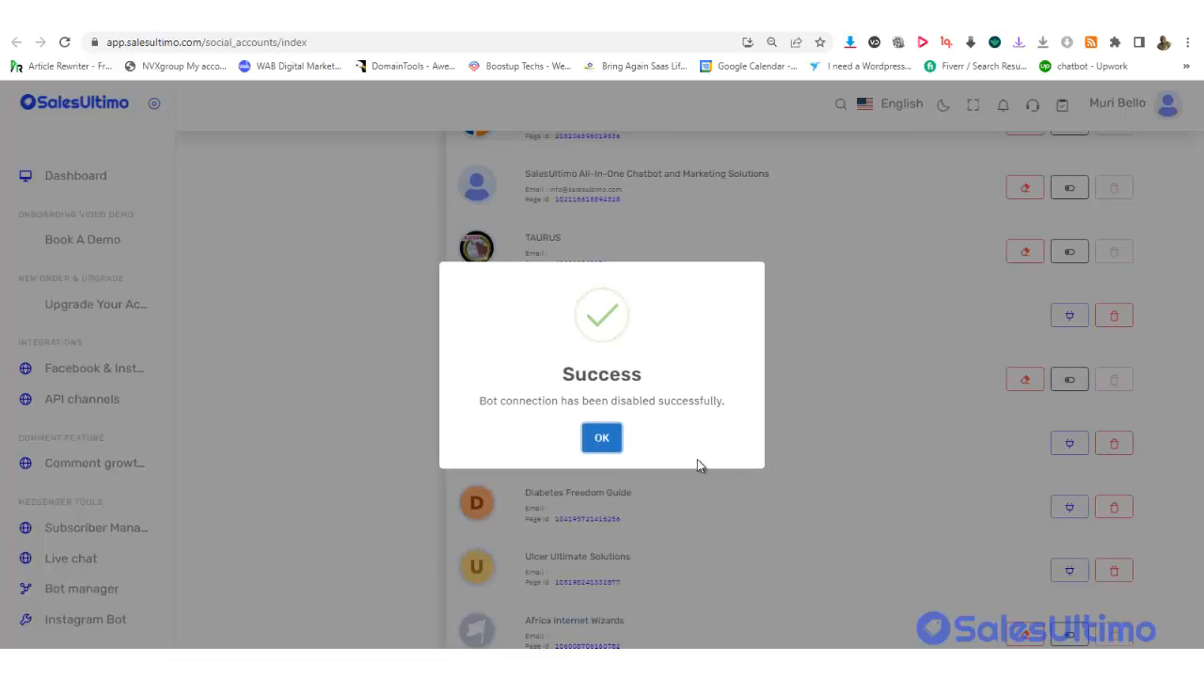
left_click(609, 440)
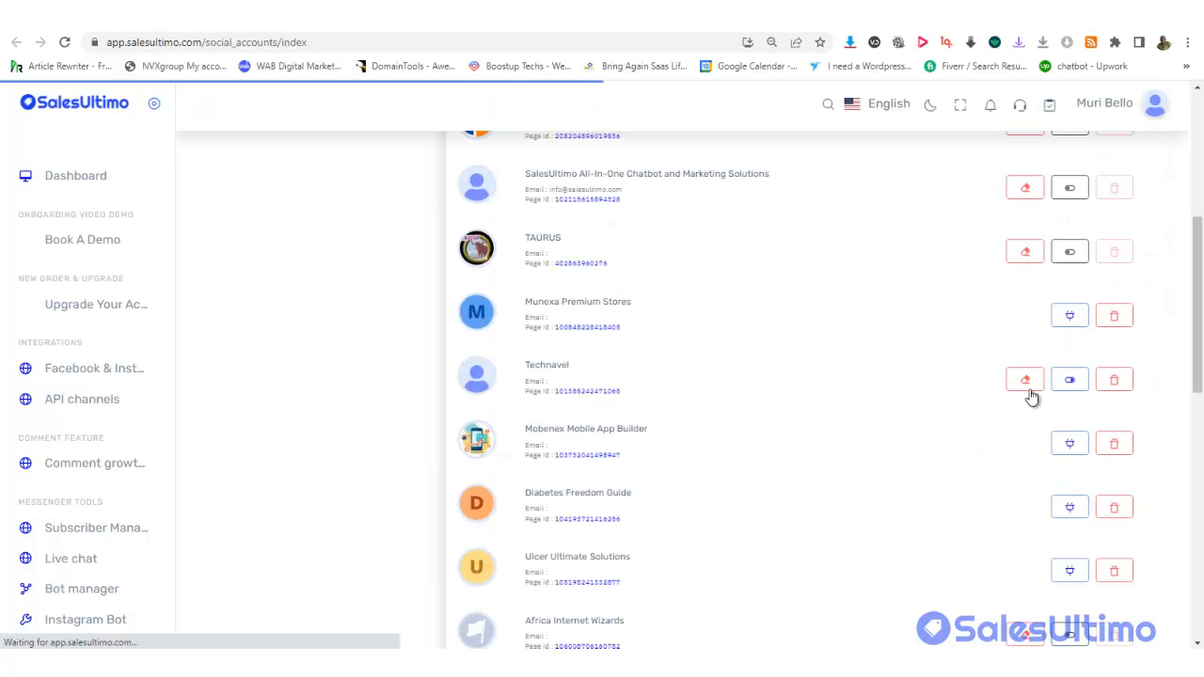
Delete Technavel's bot connection and all its settings
left_click(1025, 379)
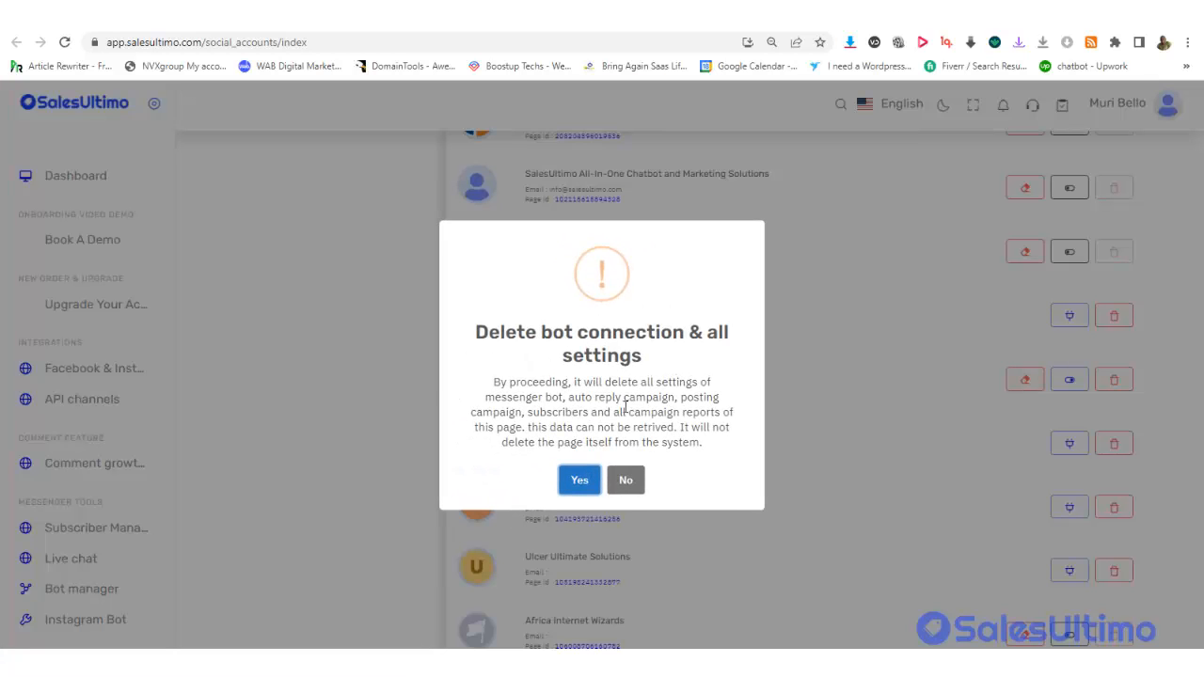
left_click(575, 481)
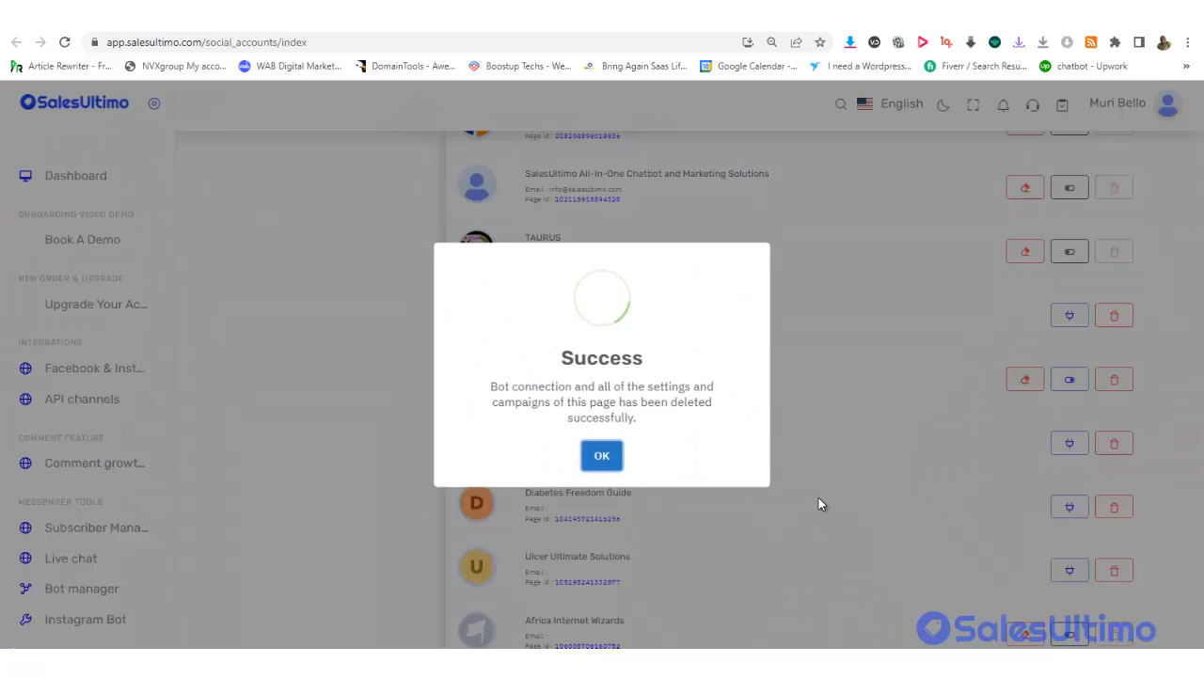
left_click(597, 455)
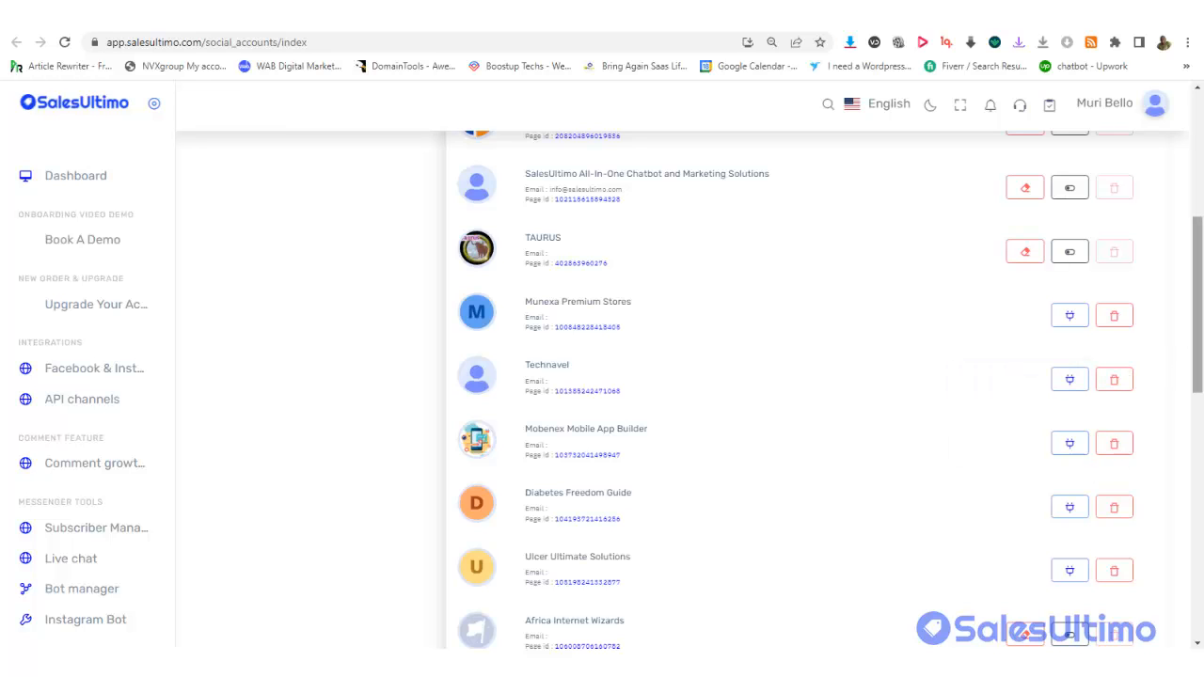
scroll(1199, 280, "up", 2)
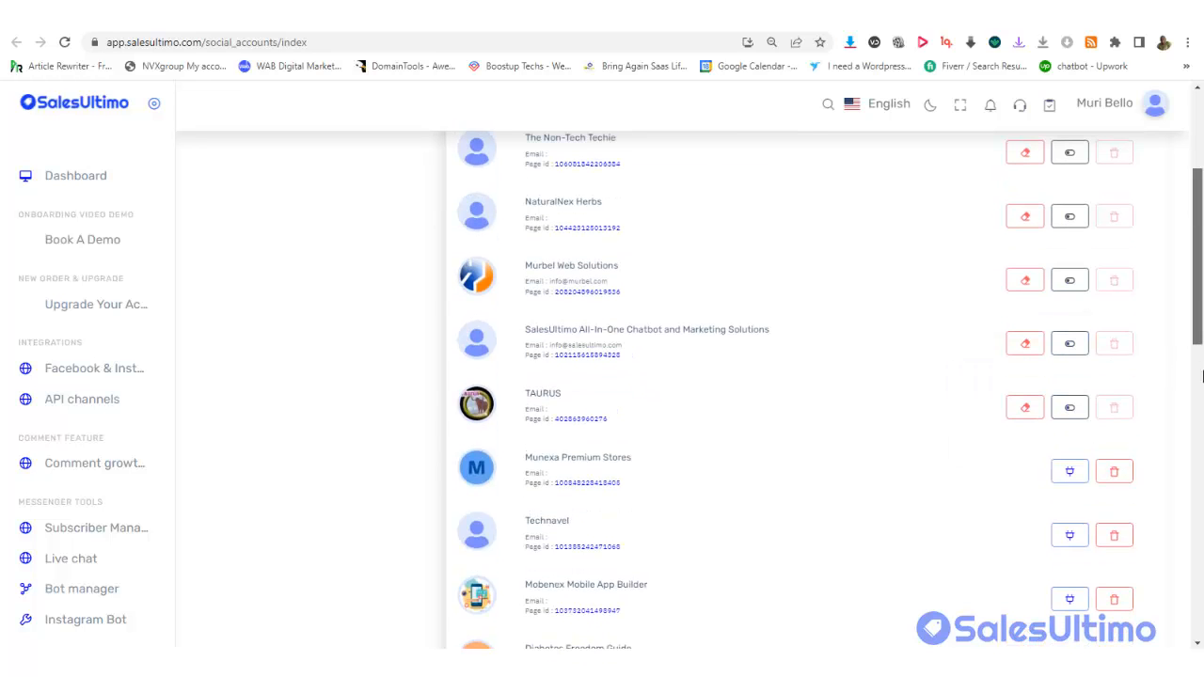
scroll(1201, 376, "down", 4)
scroll(1200, 376, "up", 3)
scroll(1201, 256, "up", 2)
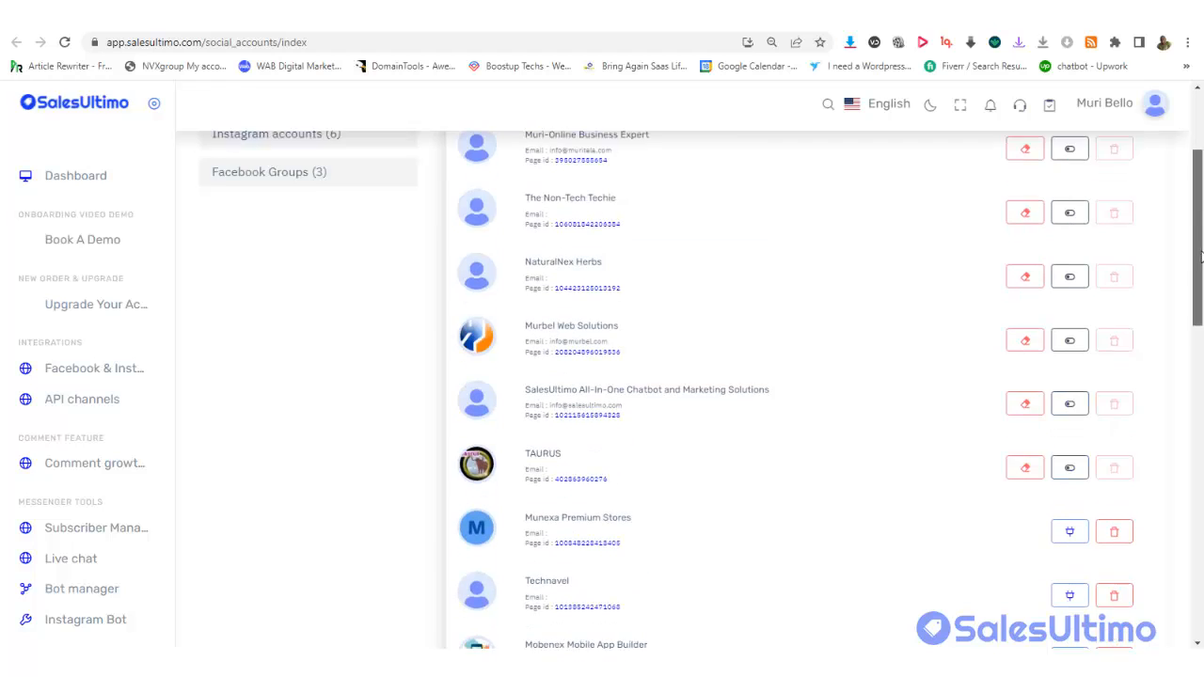
scroll(1201, 256, "down", 2)
scroll(1201, 256, "up", 4)
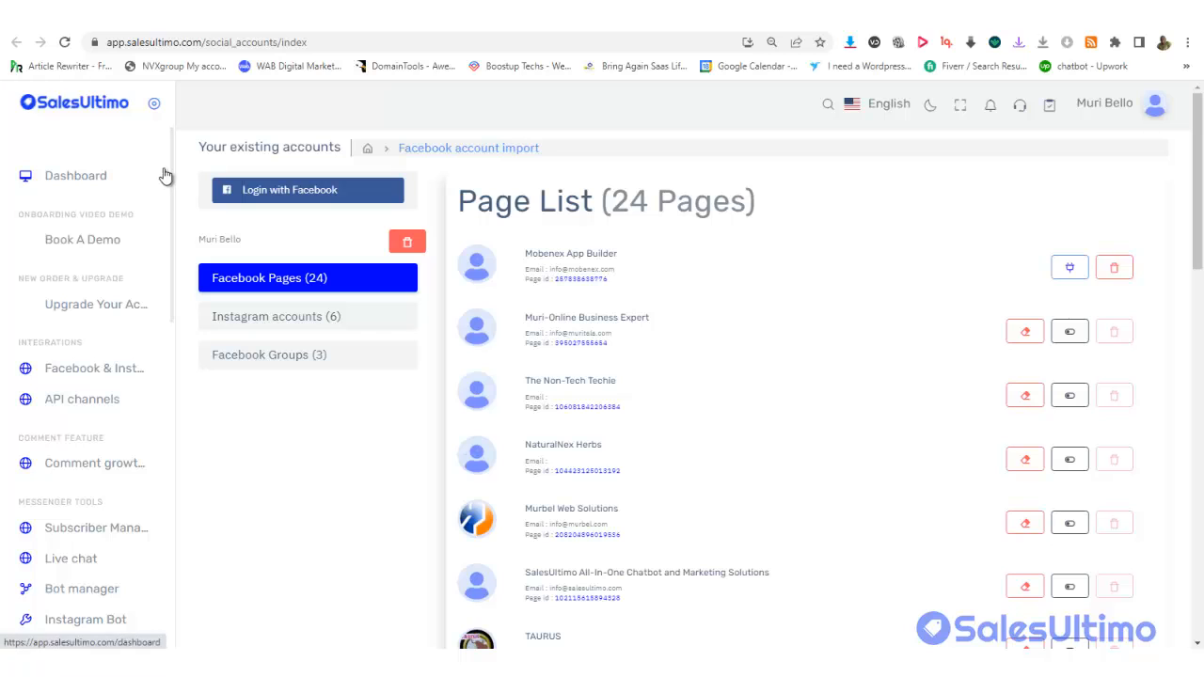
left_click_drag(171, 179, 161, 333)
scroll(161, 334, "down", 3)
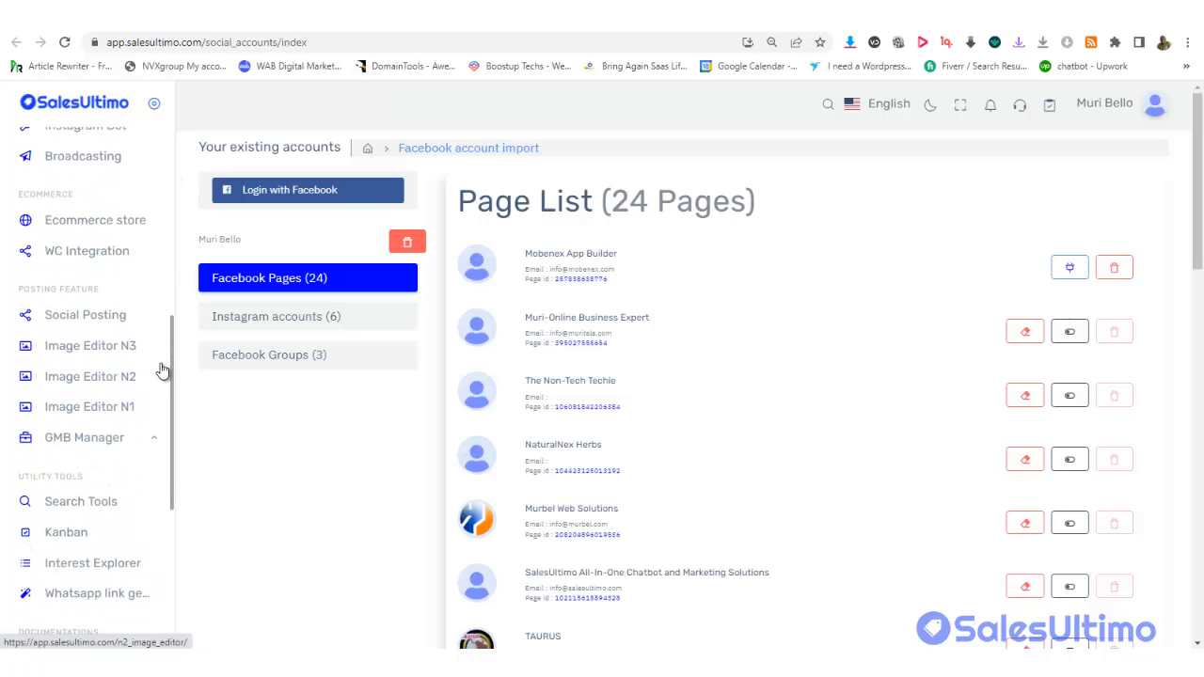
Show the Global Deals store's 7 approved orders and check the Show entries options
left_click(85, 228)
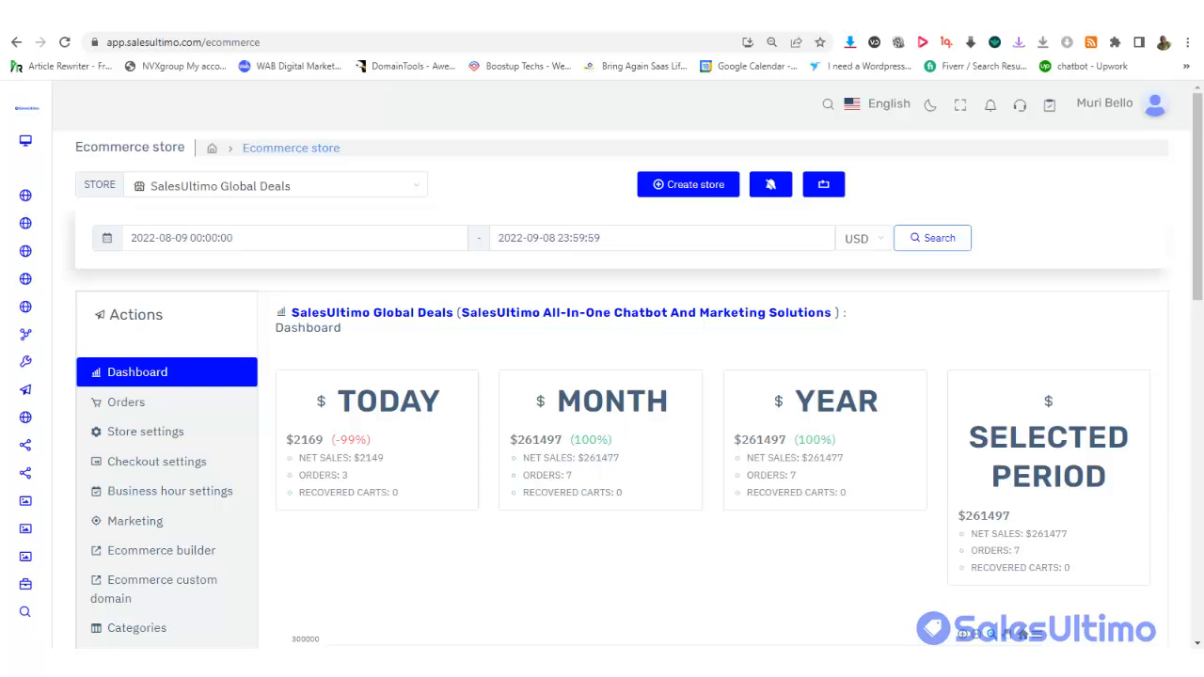
left_click(130, 412)
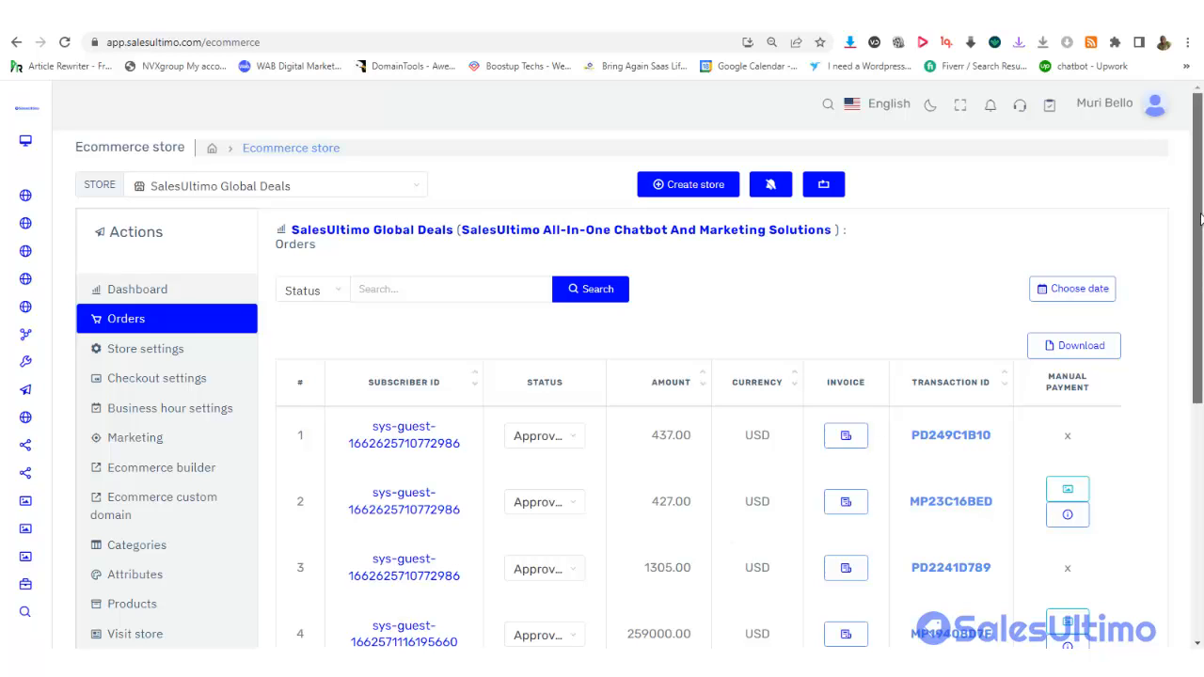
left_click_drag(1201, 207, 1196, 442)
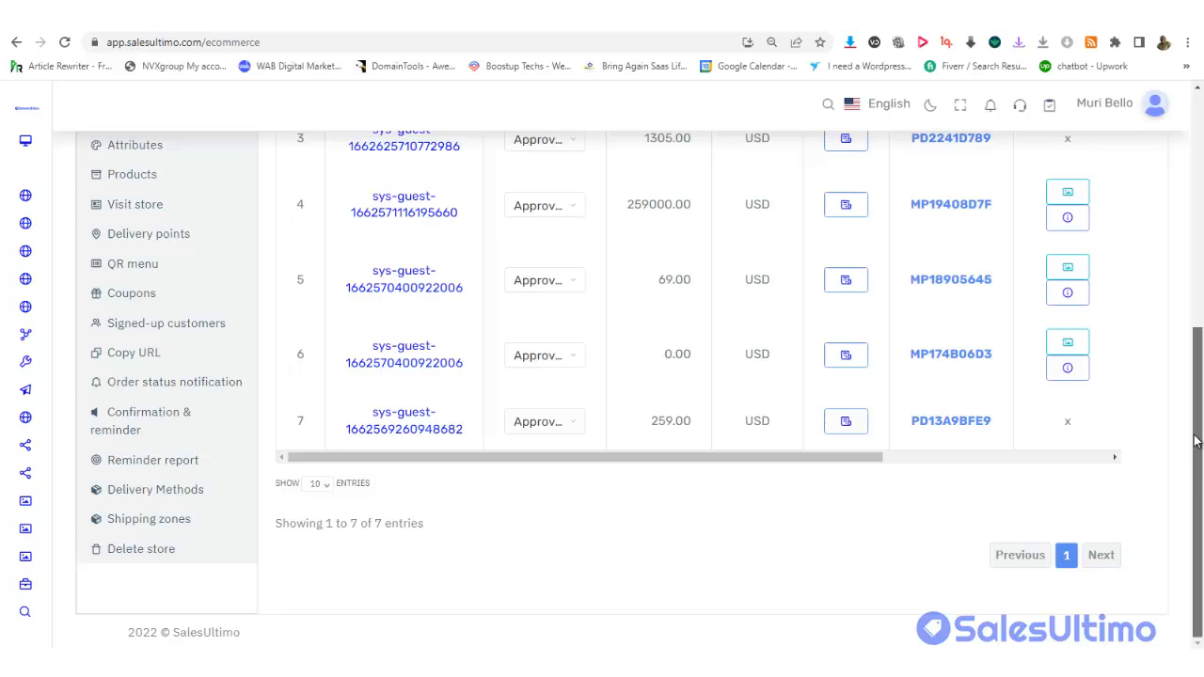
left_click(318, 484)
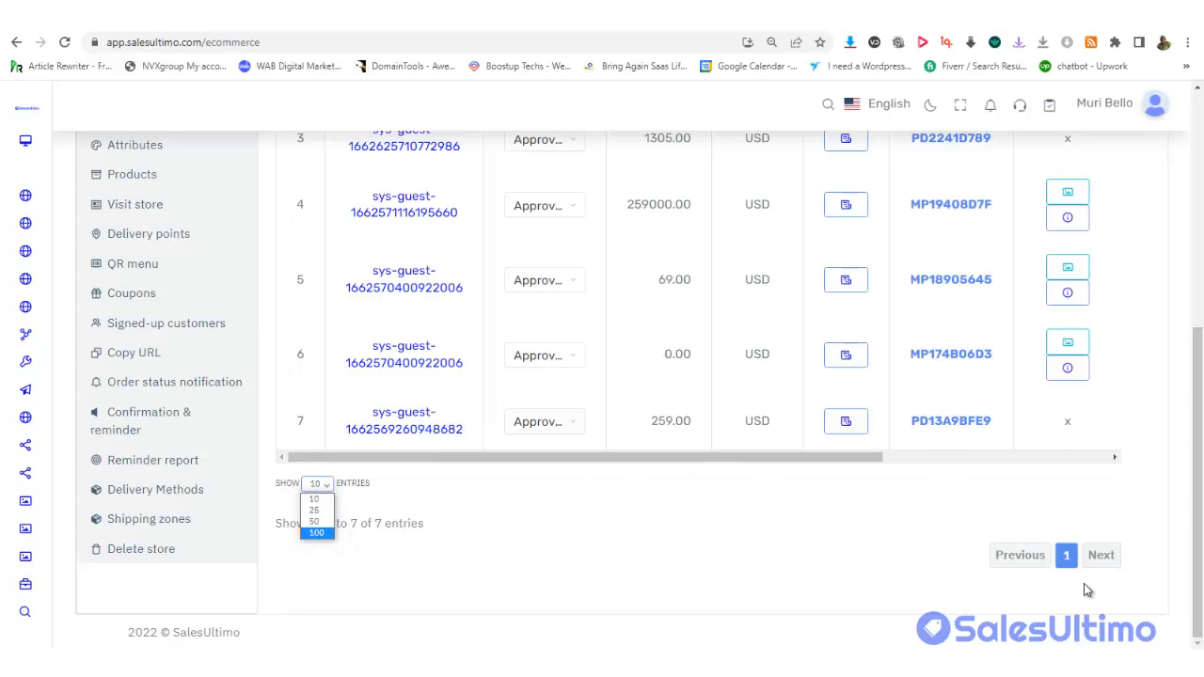
left_click_drag(1196, 428, 1195, 310)
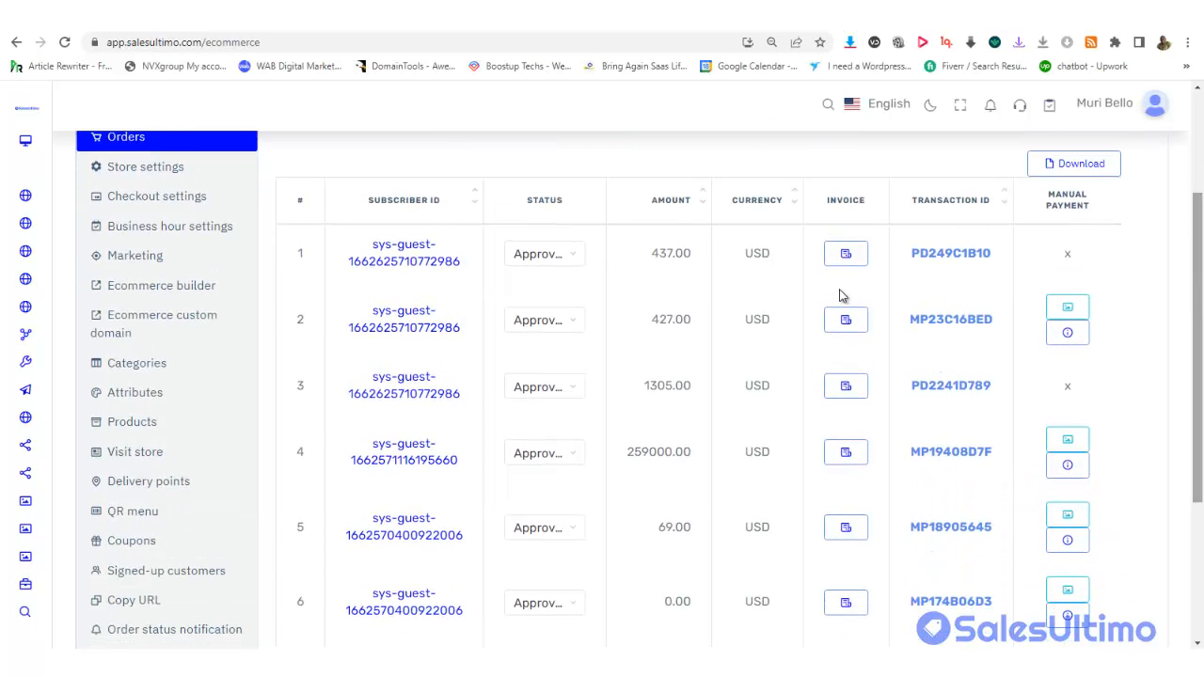
Open the live storefront and scroll through its product sections
left_click(138, 455)
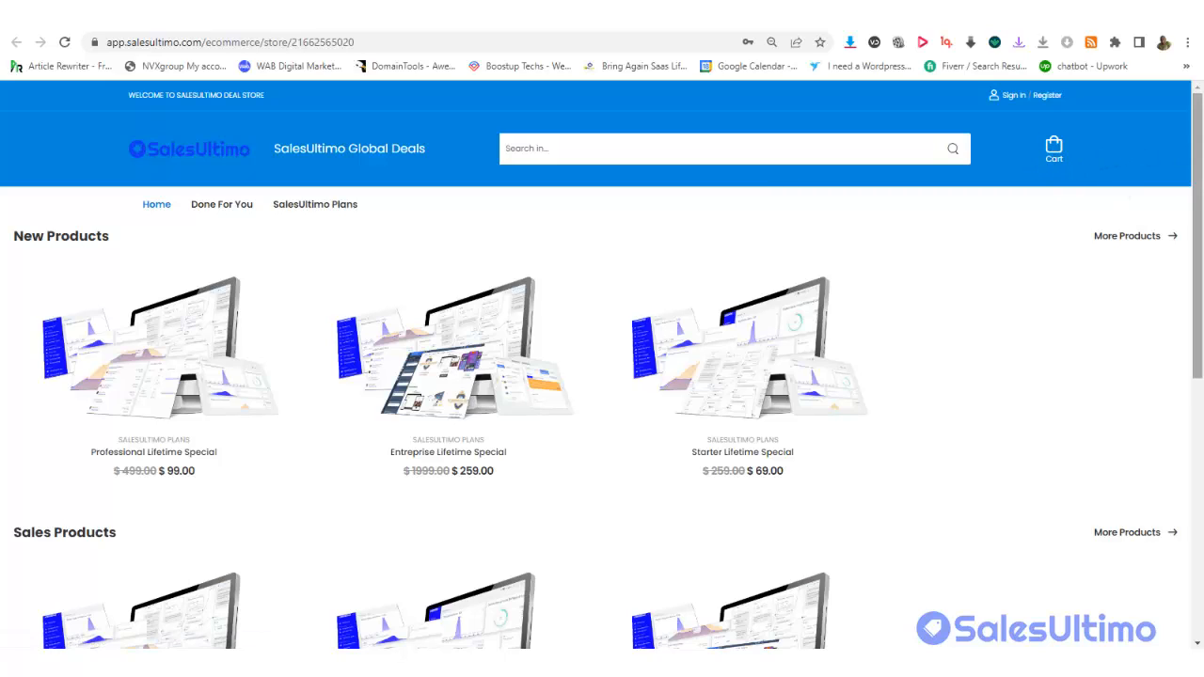
left_click_drag(1201, 226, 1202, 544)
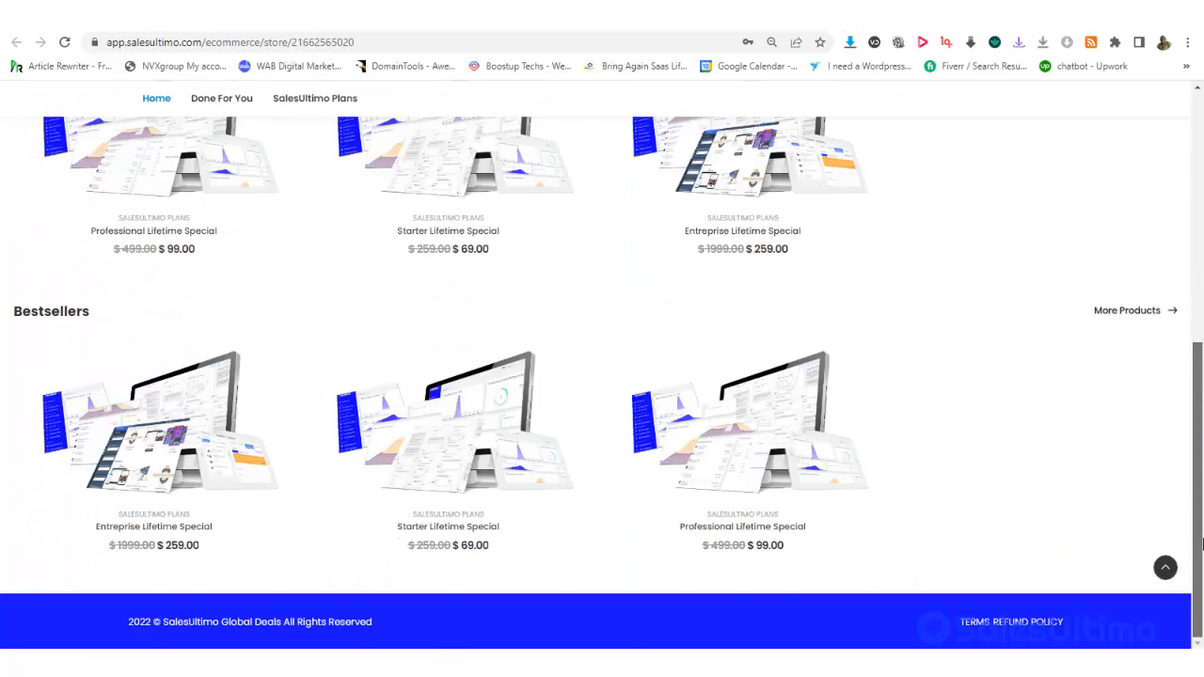
scroll(1157, 141, "up", 6)
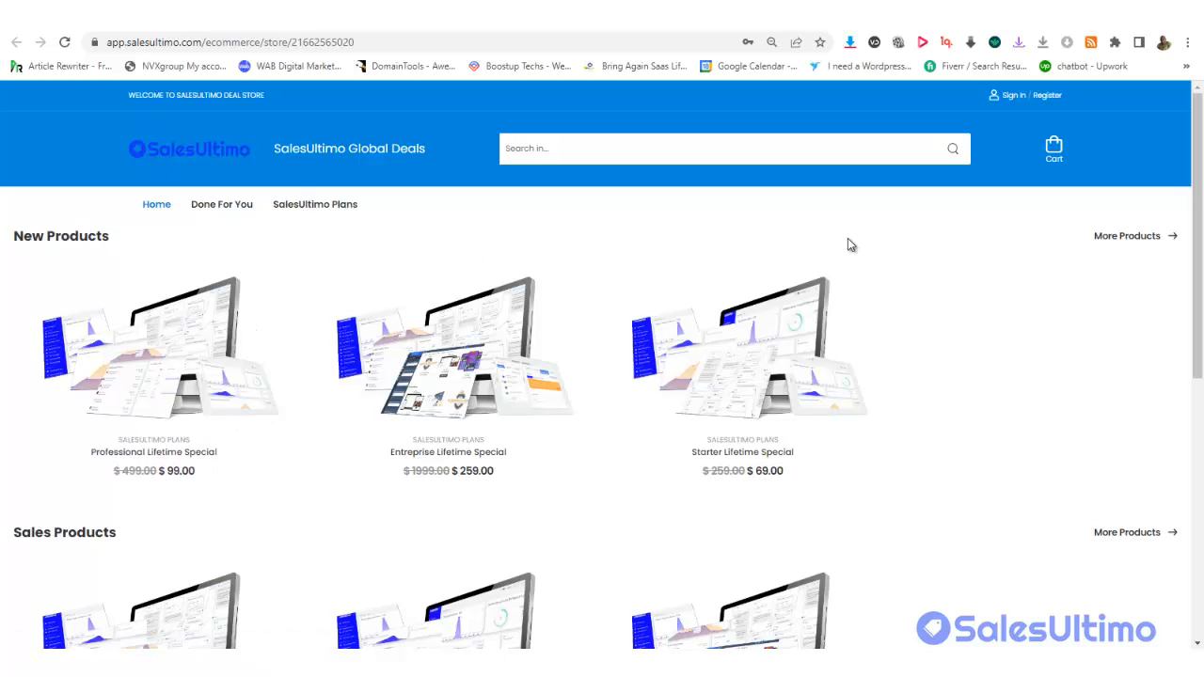
scroll(602, 376, "down", 1)
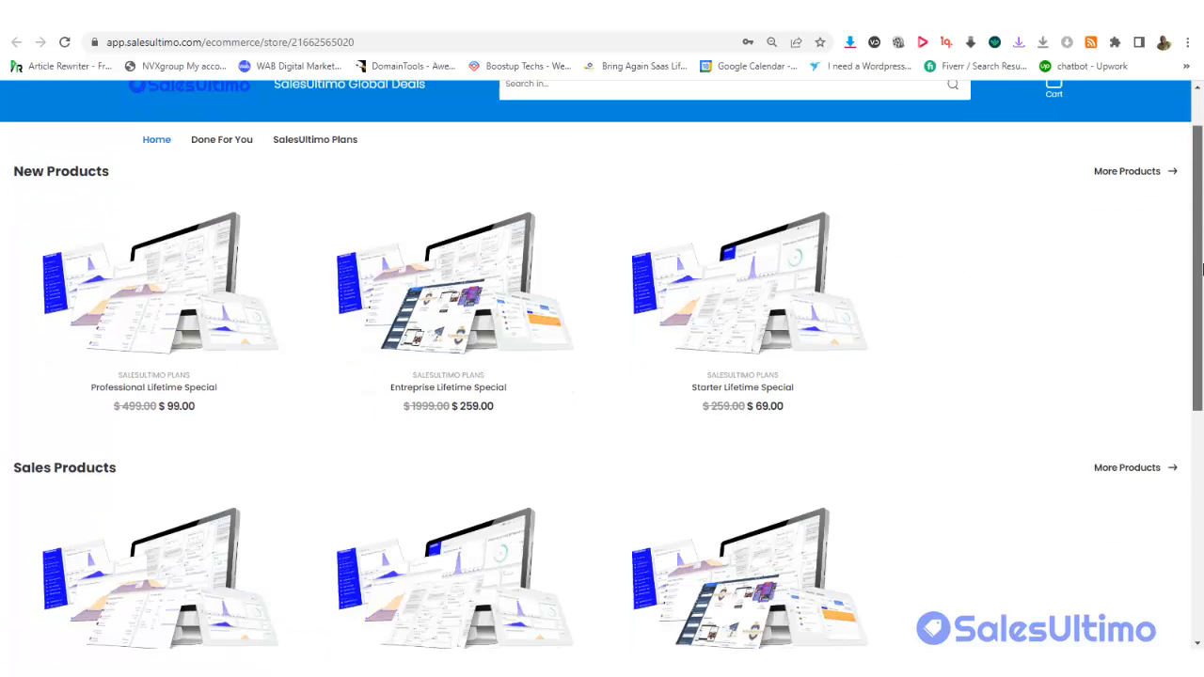
scroll(602, 376, "up", 1)
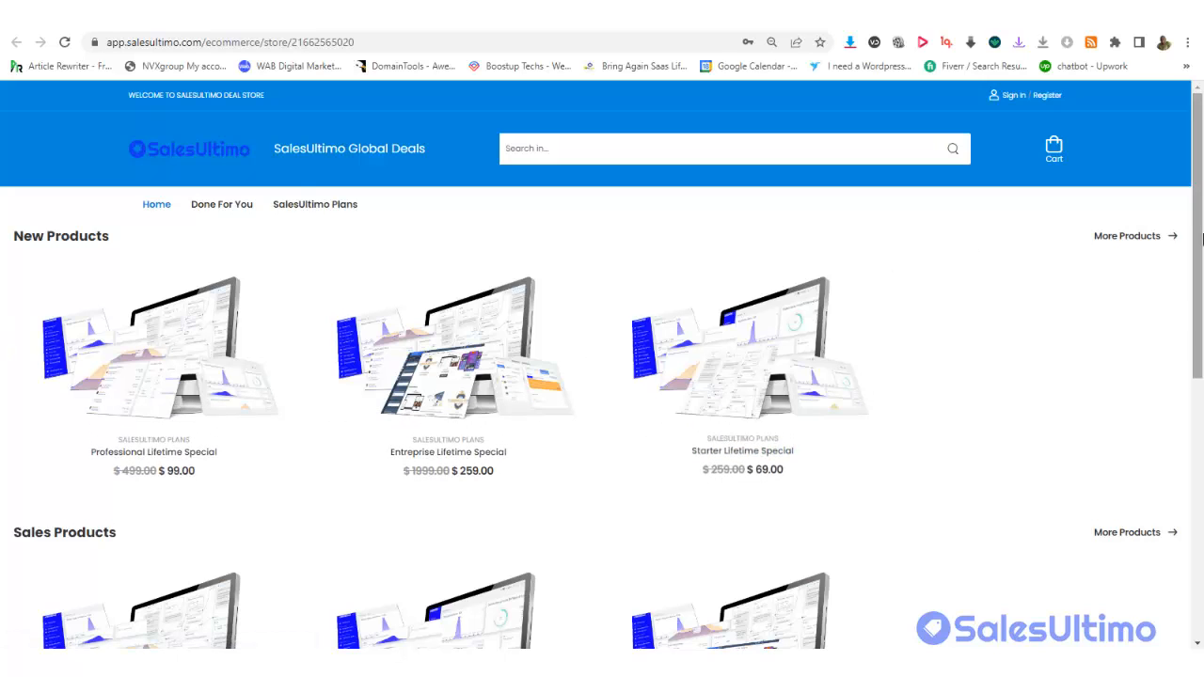
scroll(1198, 235, "down", 4)
scroll(602, 376, "down", 2)
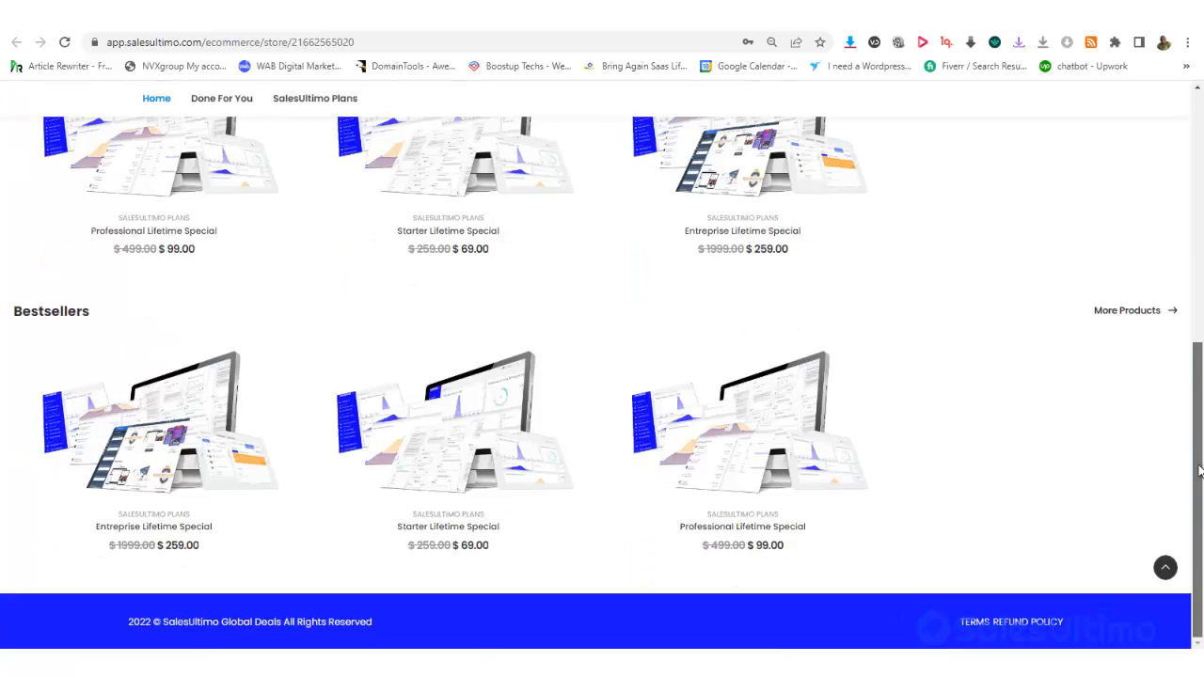
scroll(602, 376, "up", 3)
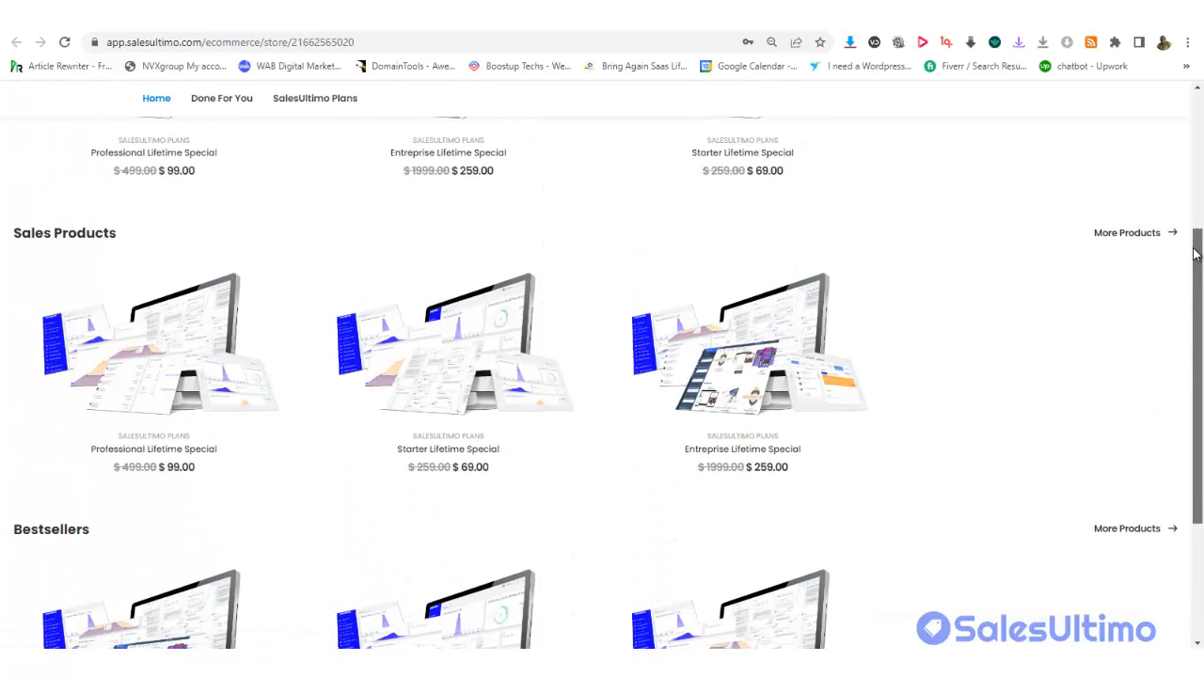
scroll(1195, 286, "up", 3)
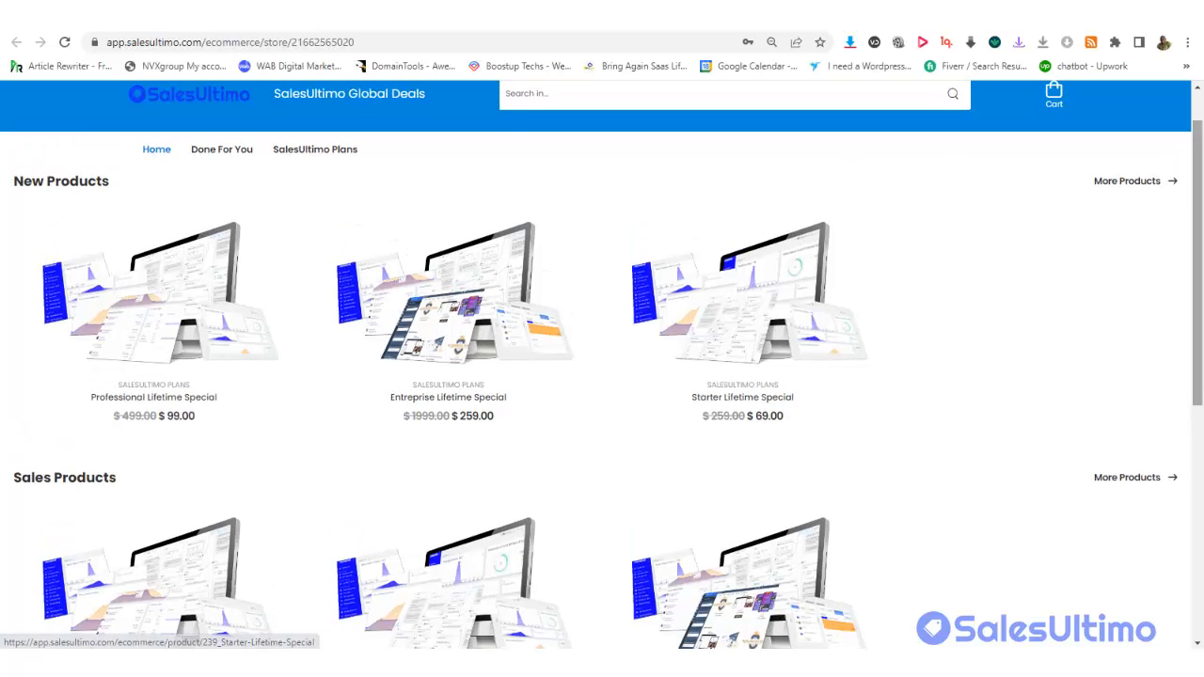
scroll(1183, 273, "down", 4)
scroll(1182, 273, "up", 5)
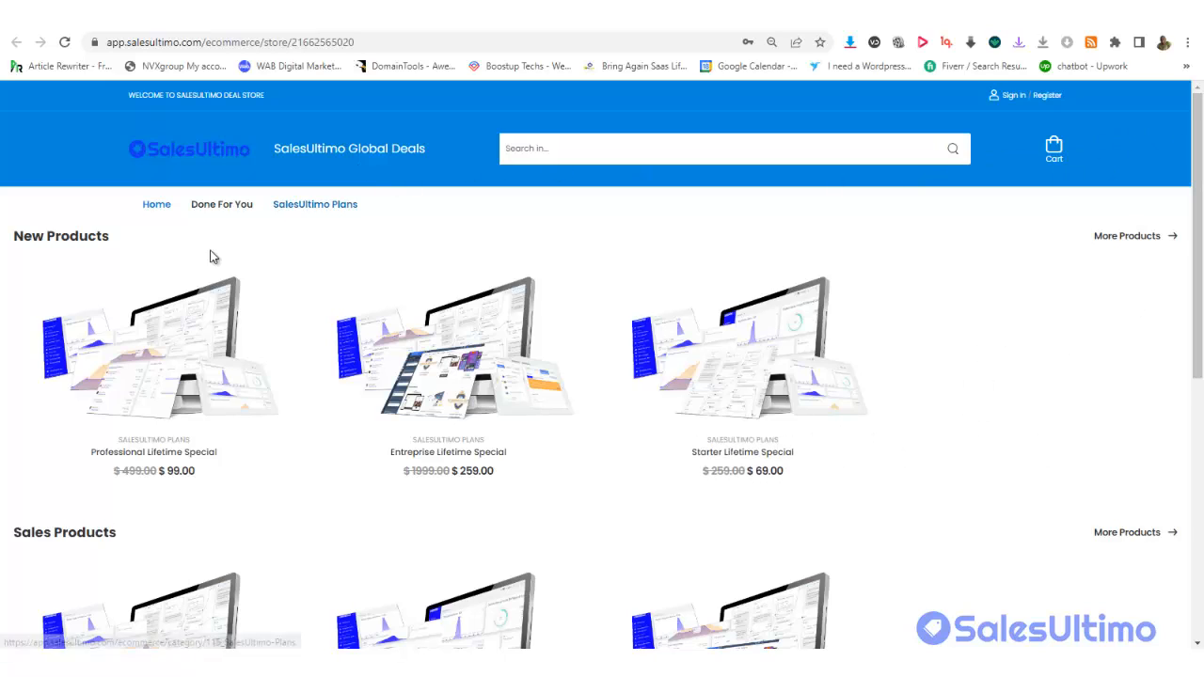
mouse_move(687, 272)
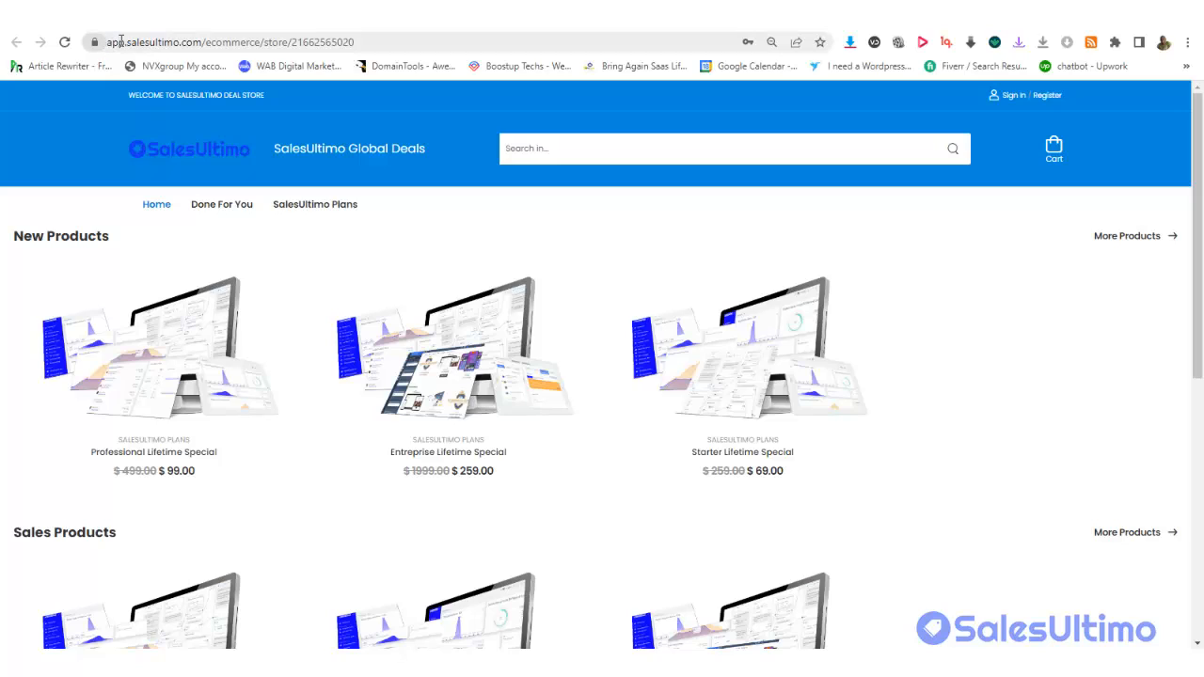
Open the Global Deals store's ecommerce builder in a new tab and switch to it
left_click(410, 41)
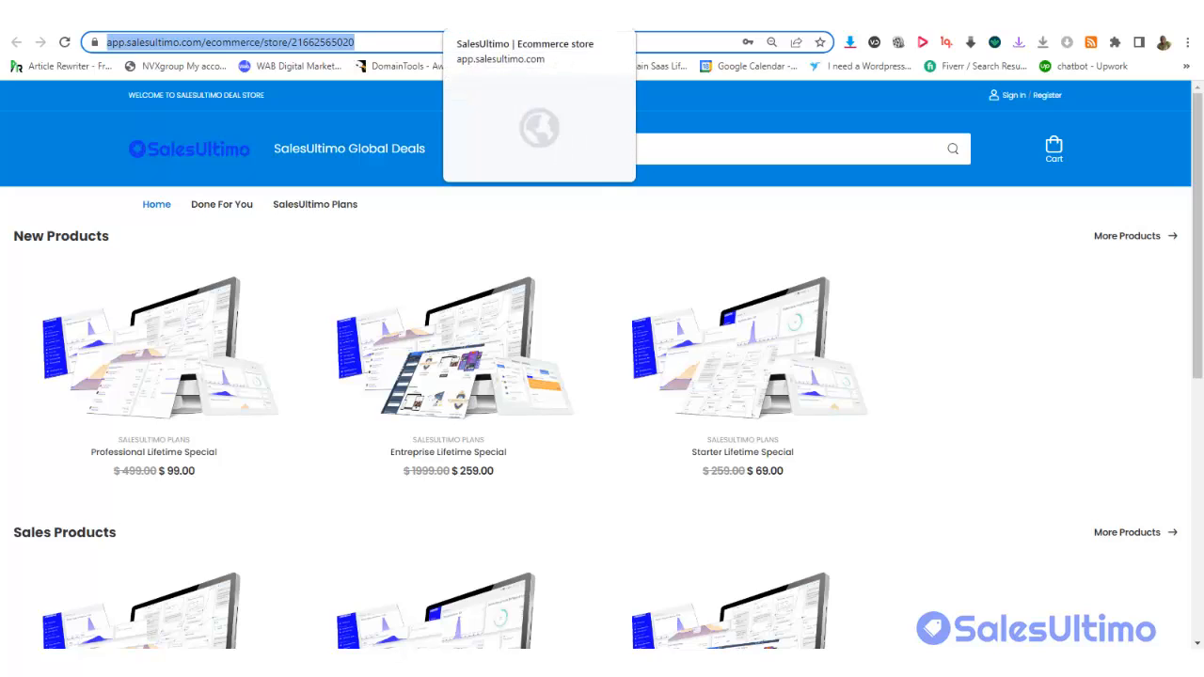
left_click(463, 32)
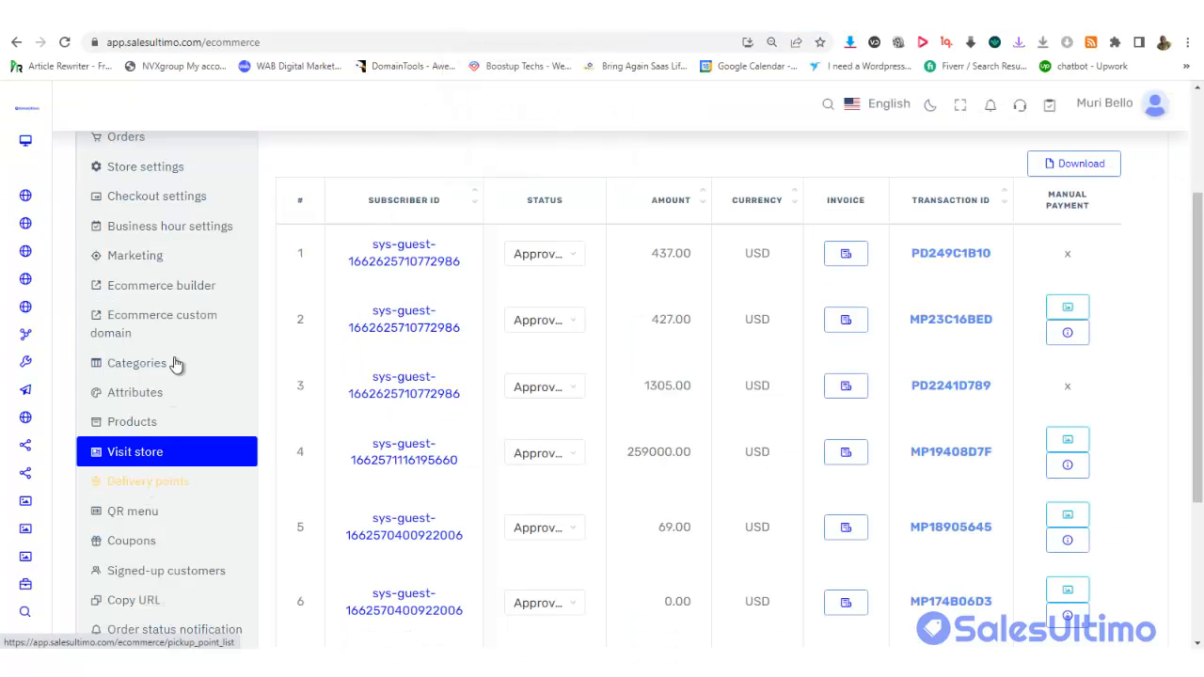
left_click(187, 282)
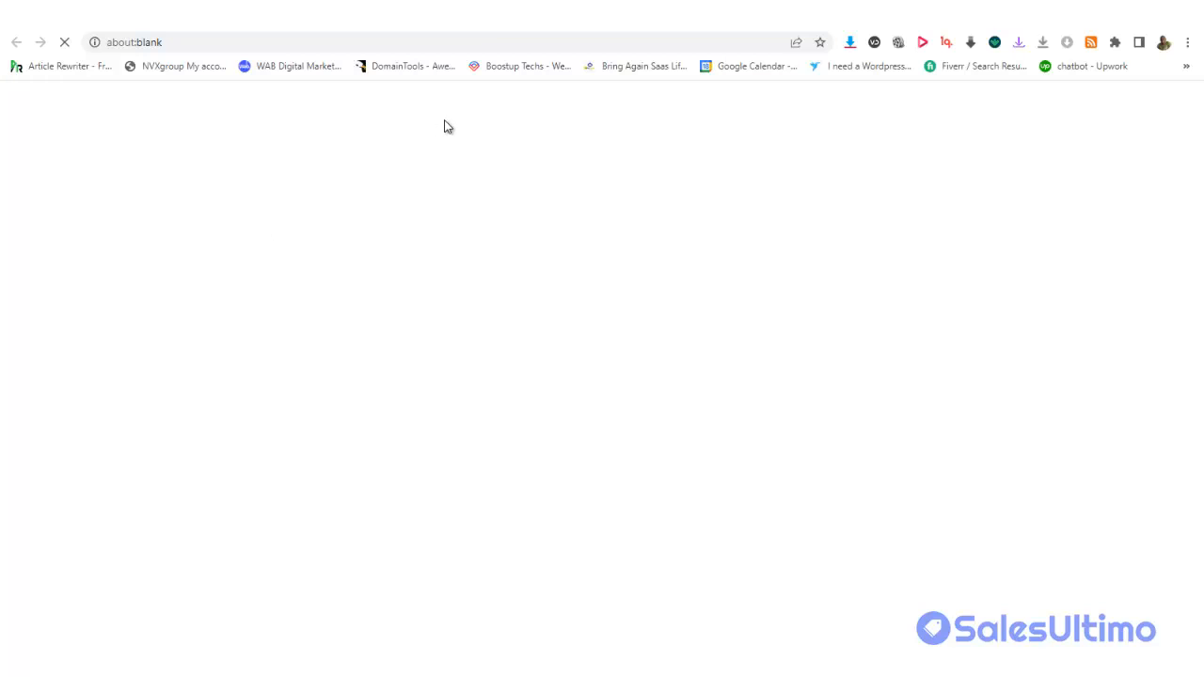
left_click(486, 30)
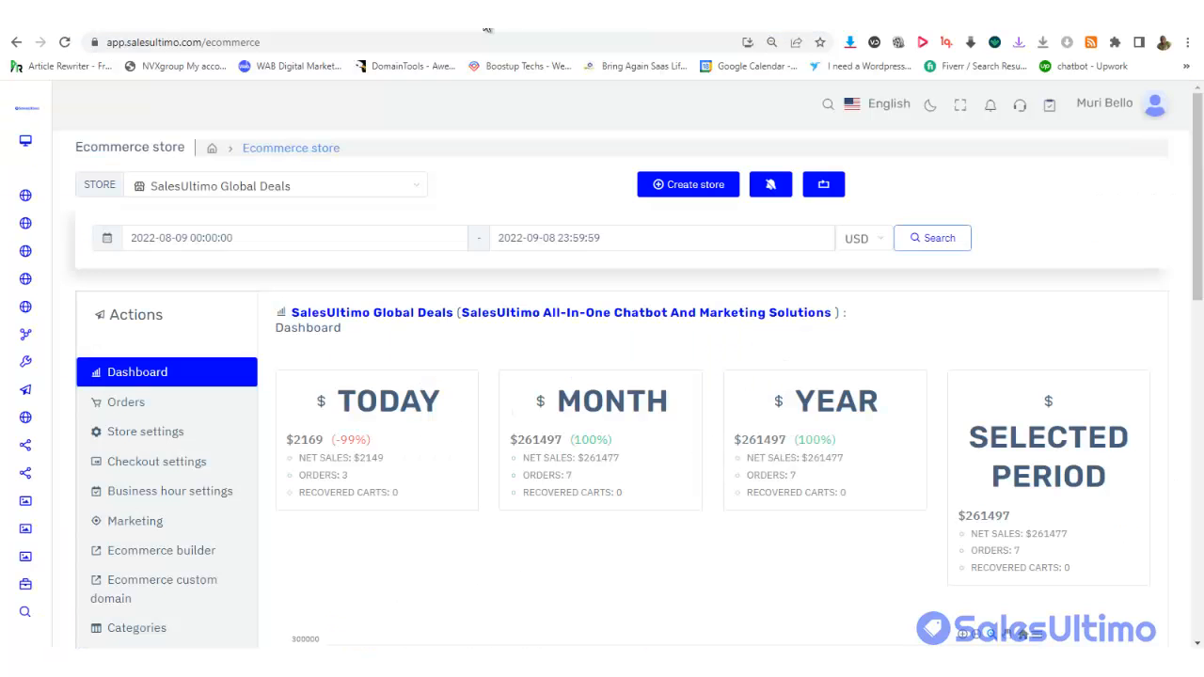
left_click(477, 29)
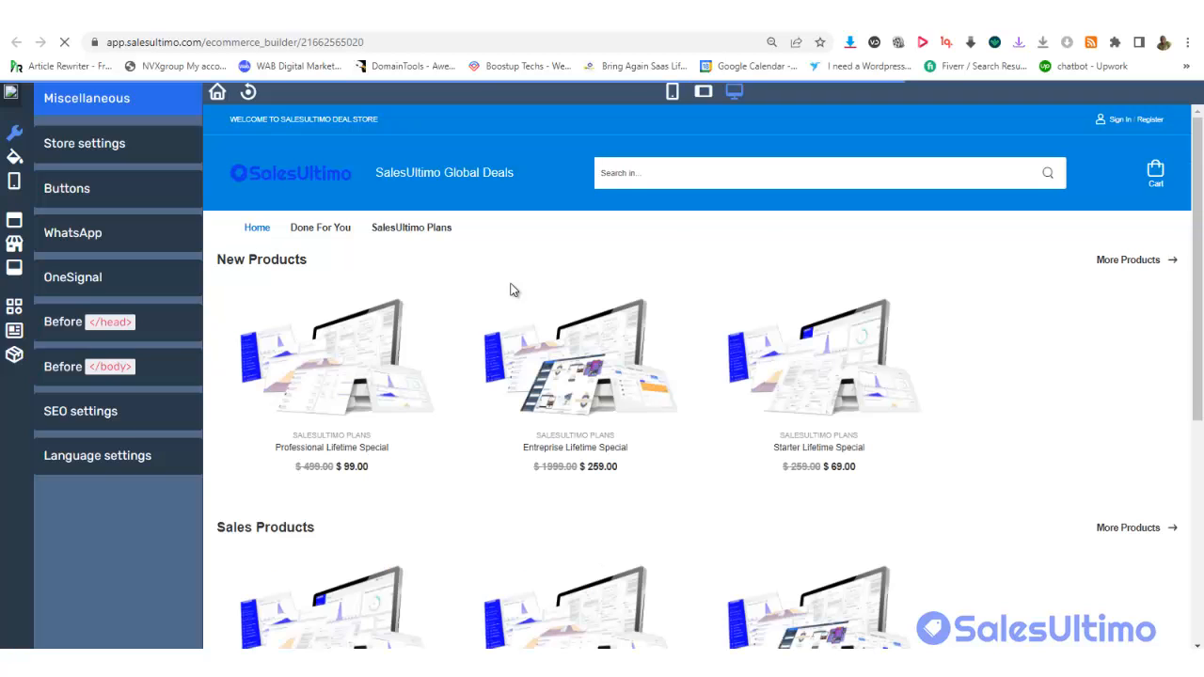
Switch the builder preview to tablet width and scroll through the two-per-row products
left_click(705, 92)
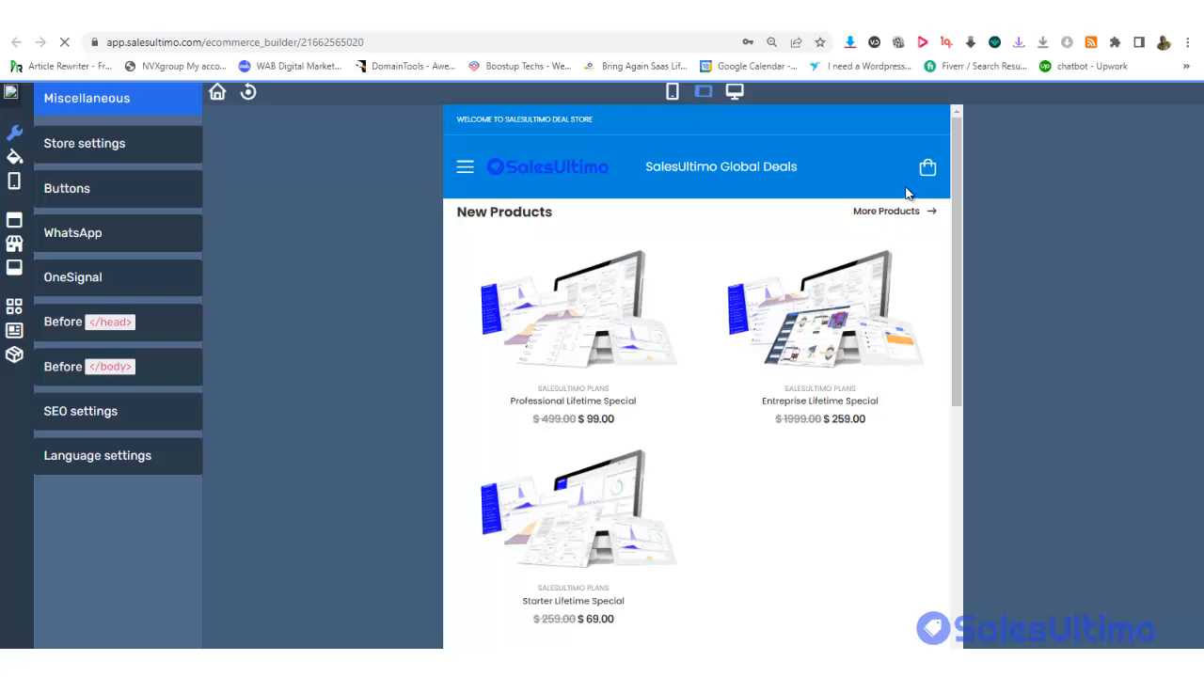
left_click_drag(961, 152, 952, 271)
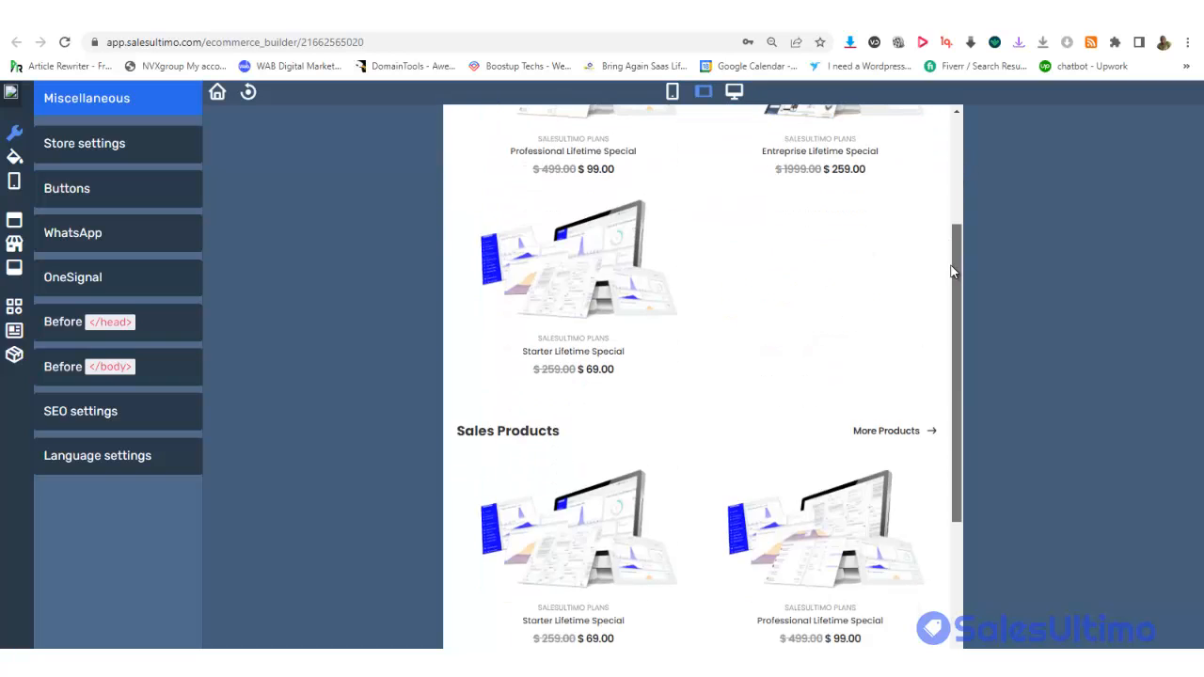
scroll(952, 271, "up", 3)
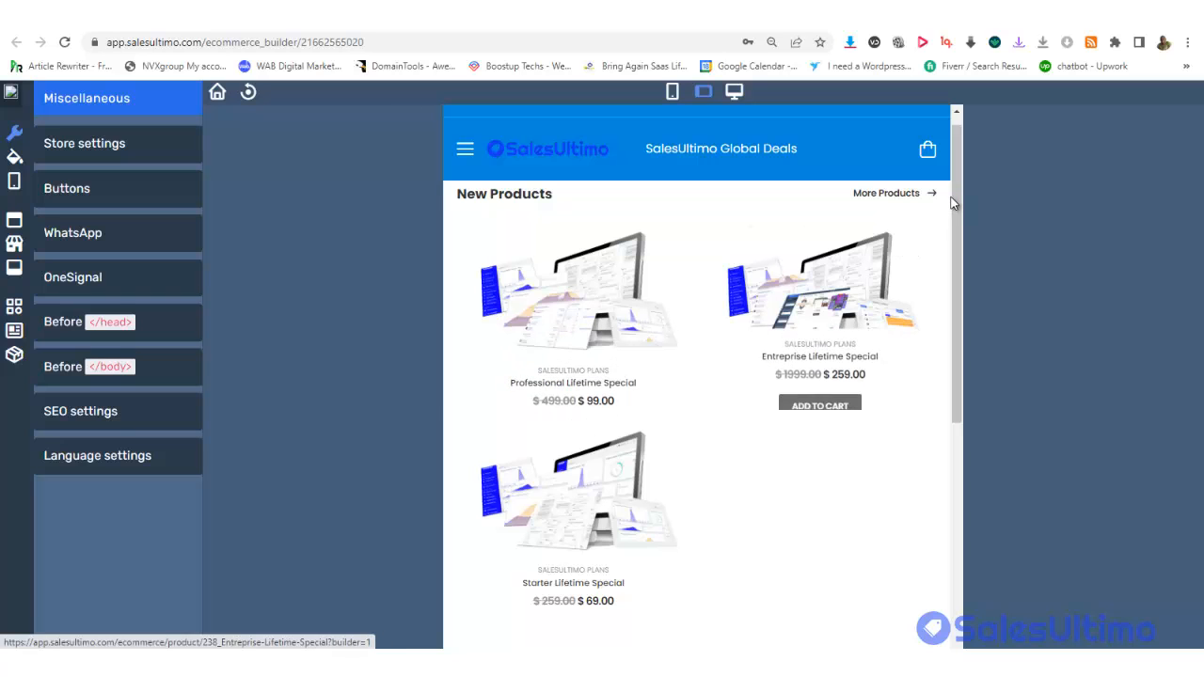
left_click_drag(953, 206, 953, 151)
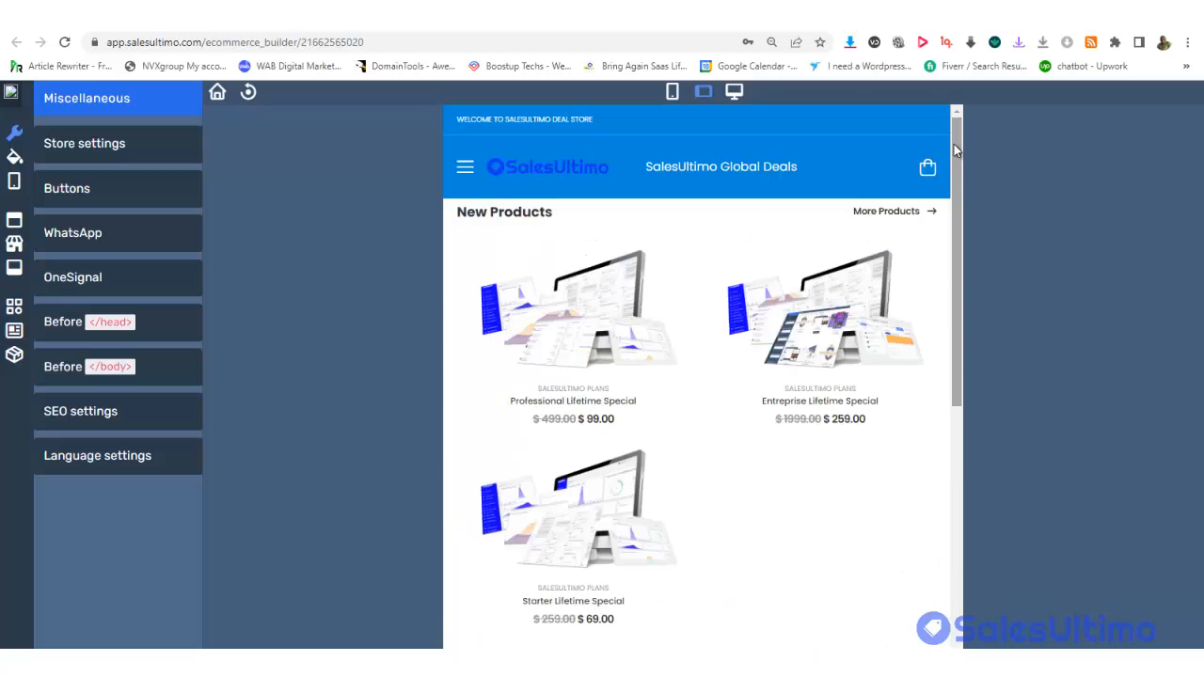
Switch the preview to mobile width and check the side menu's CATEGORIES list
left_click(671, 91)
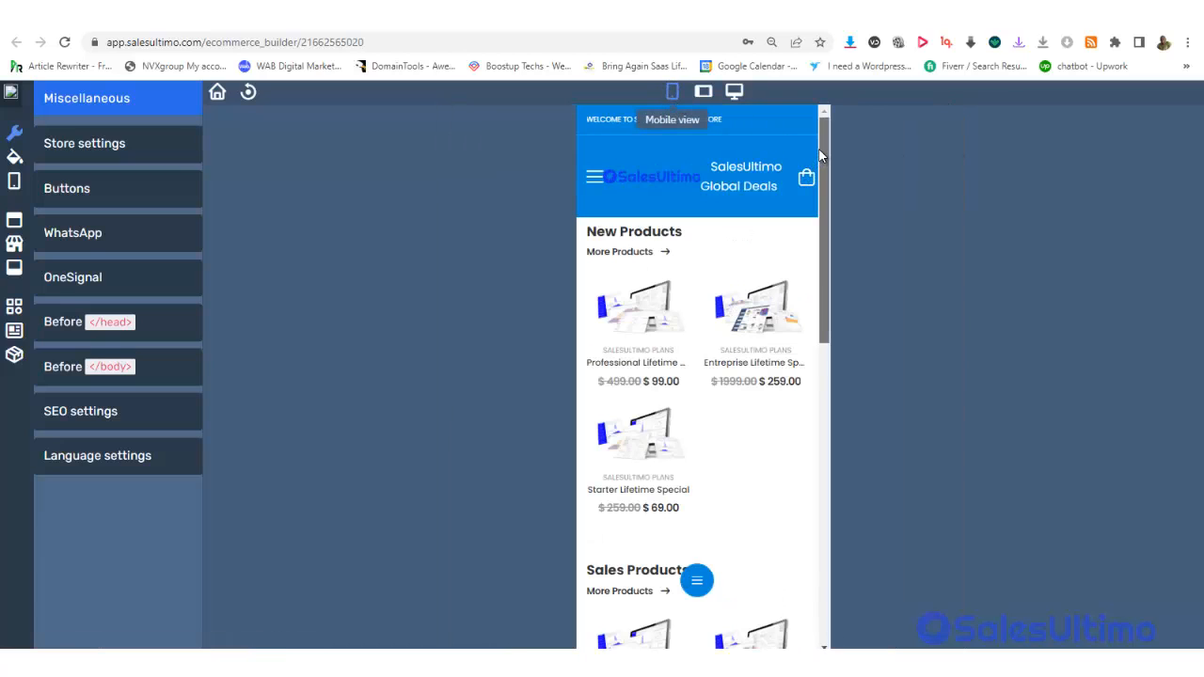
mouse_move(818, 154)
left_mouse_down()
mouse_move(817, 202)
mouse_move(810, 143)
left_mouse_up()
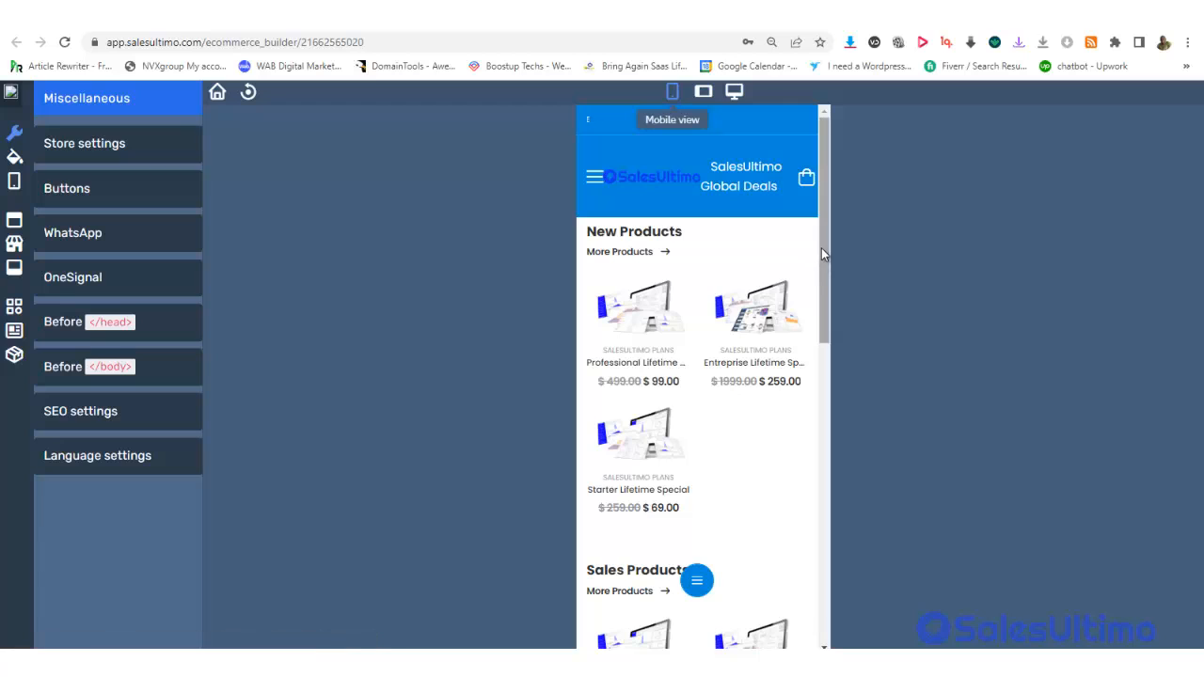
left_click(598, 181)
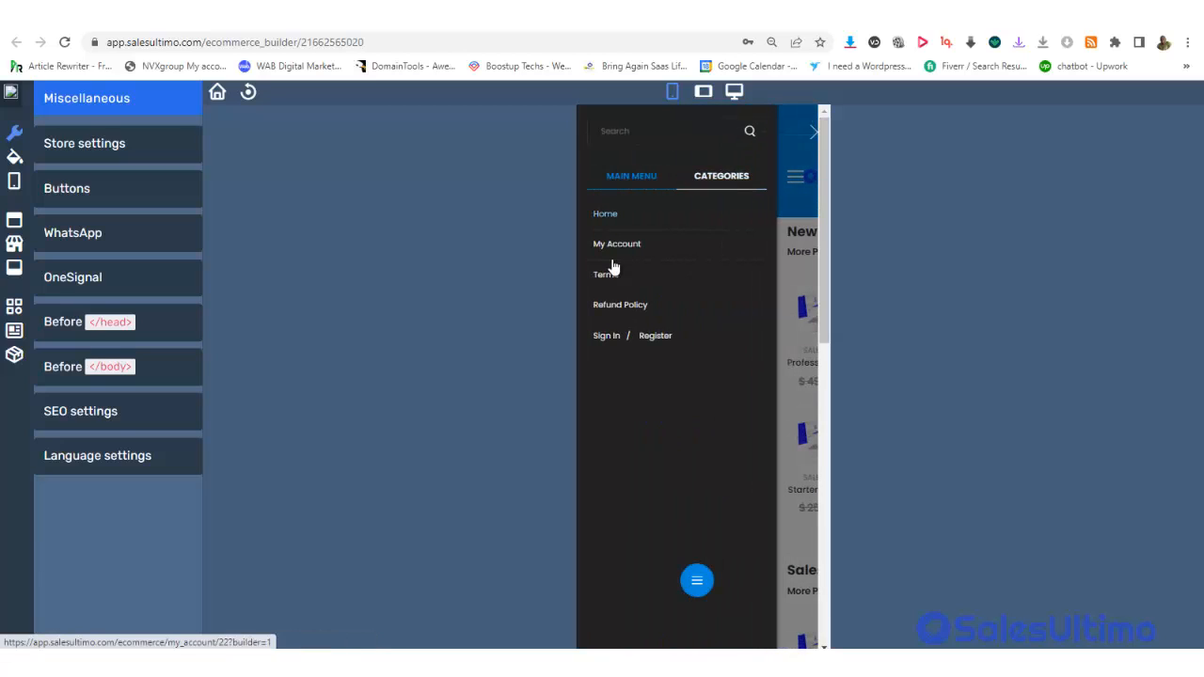
left_click(707, 179)
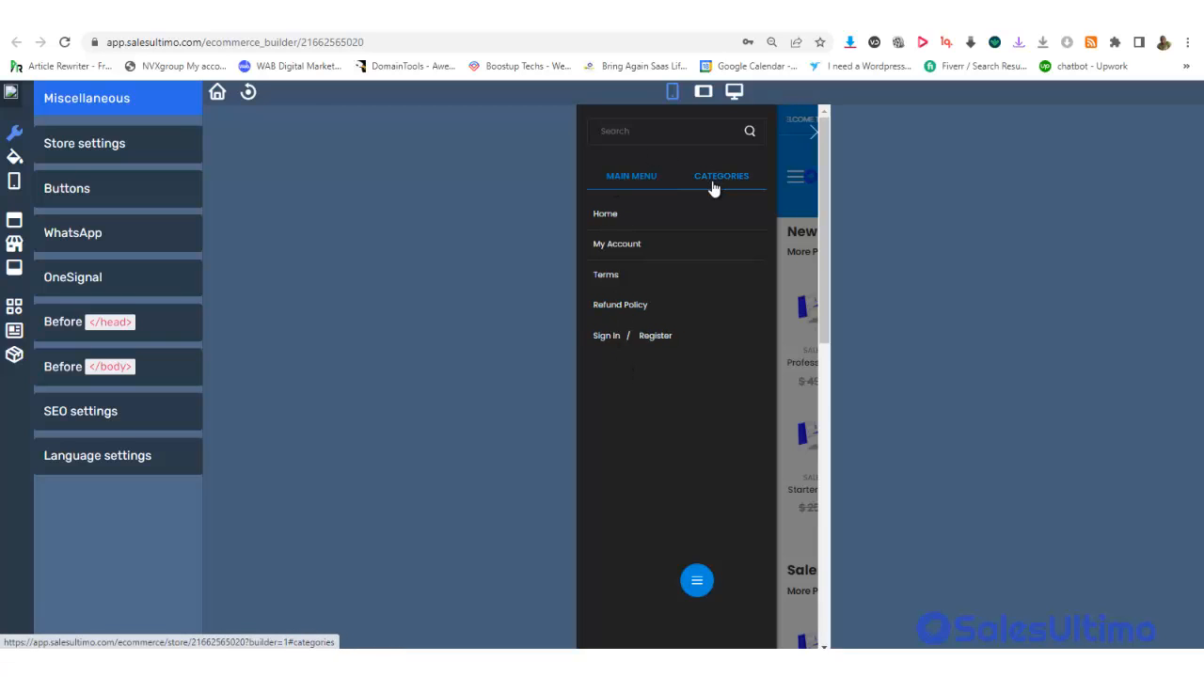
left_click(790, 178)
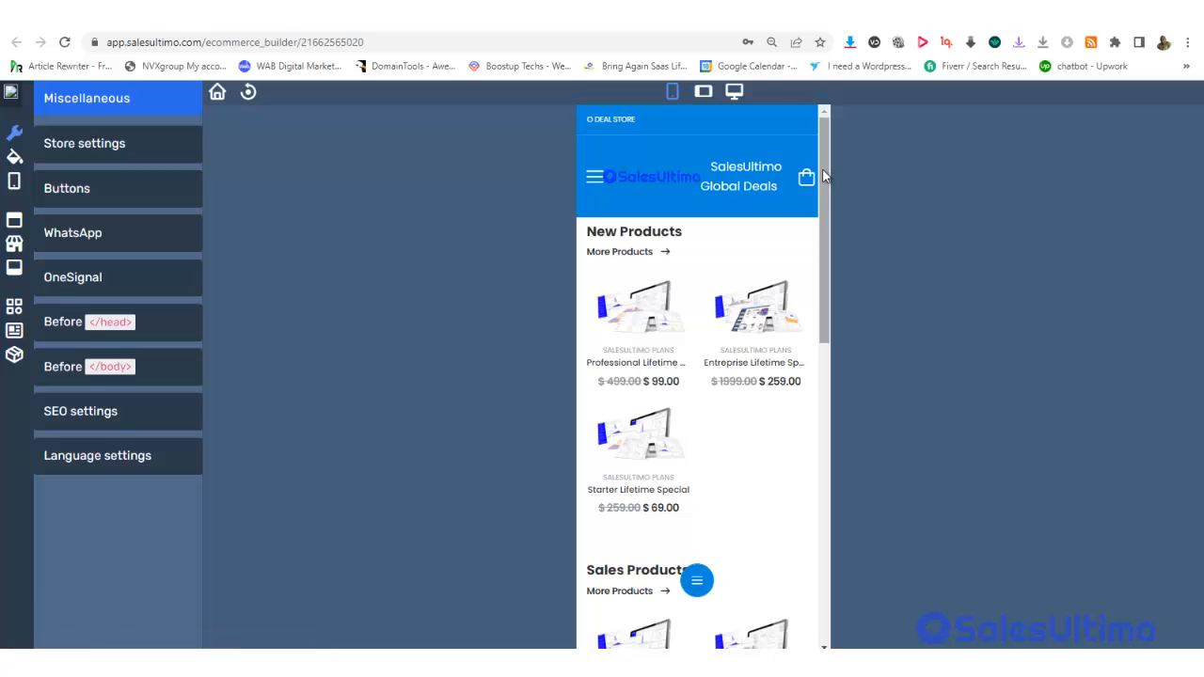
Scroll through the mobile storefront preview with its welcome banner and bottom navigation bar
scroll(820, 174, "down", 1)
scroll(811, 141, "up", 1)
scroll(810, 141, "down", 1)
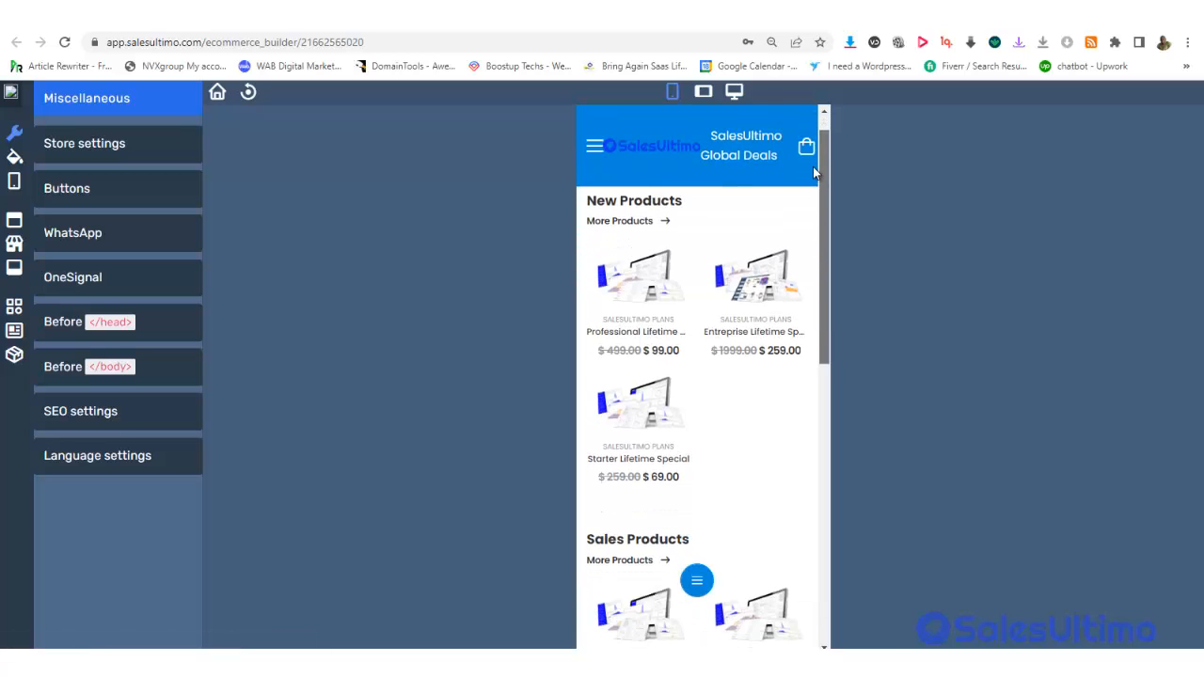
scroll(813, 174, "down", 1)
mouse_move(638, 289)
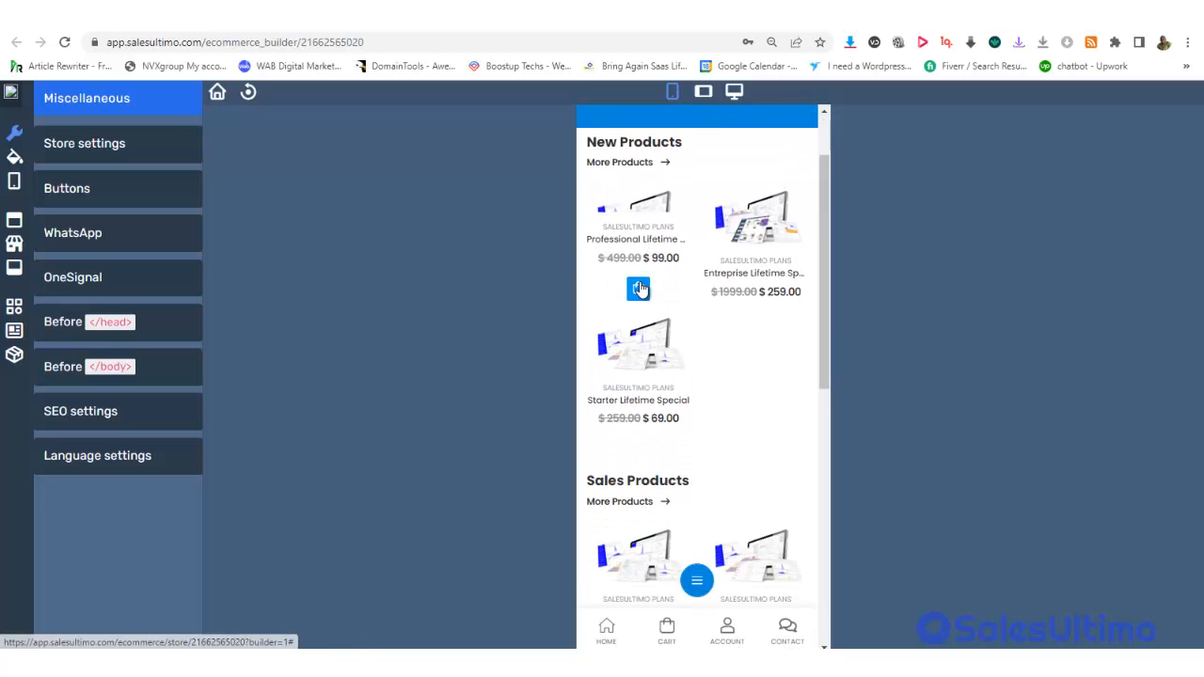
mouse_move(774, 266)
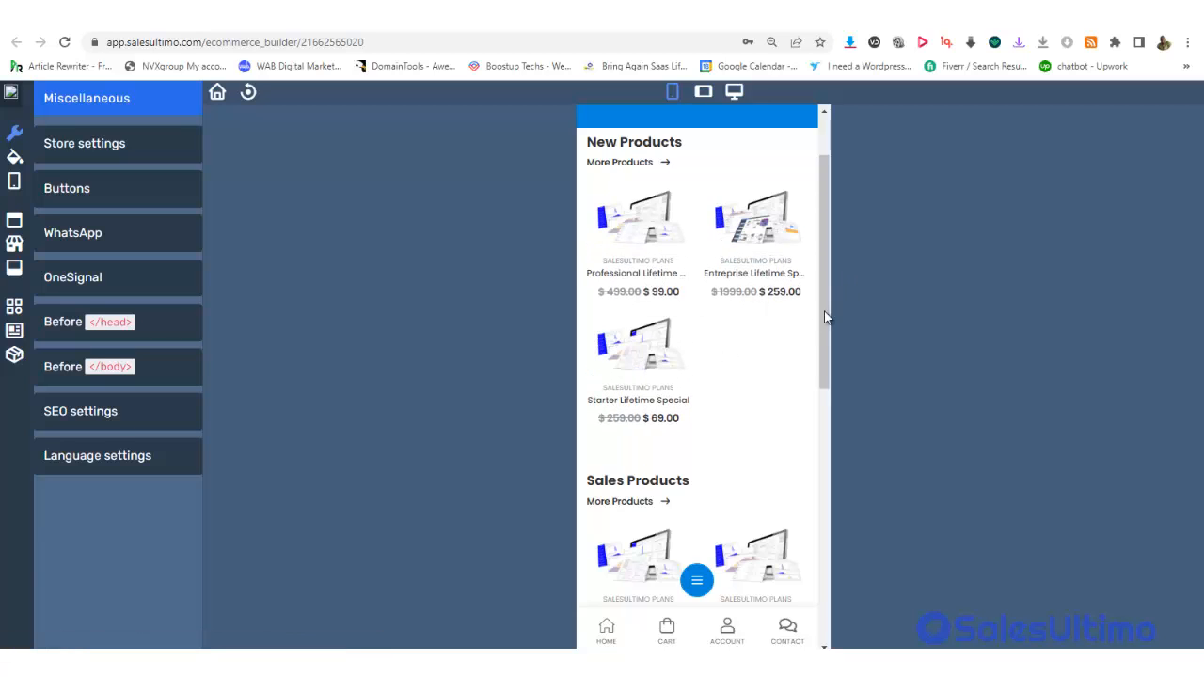
left_click_drag(825, 318, 817, 242)
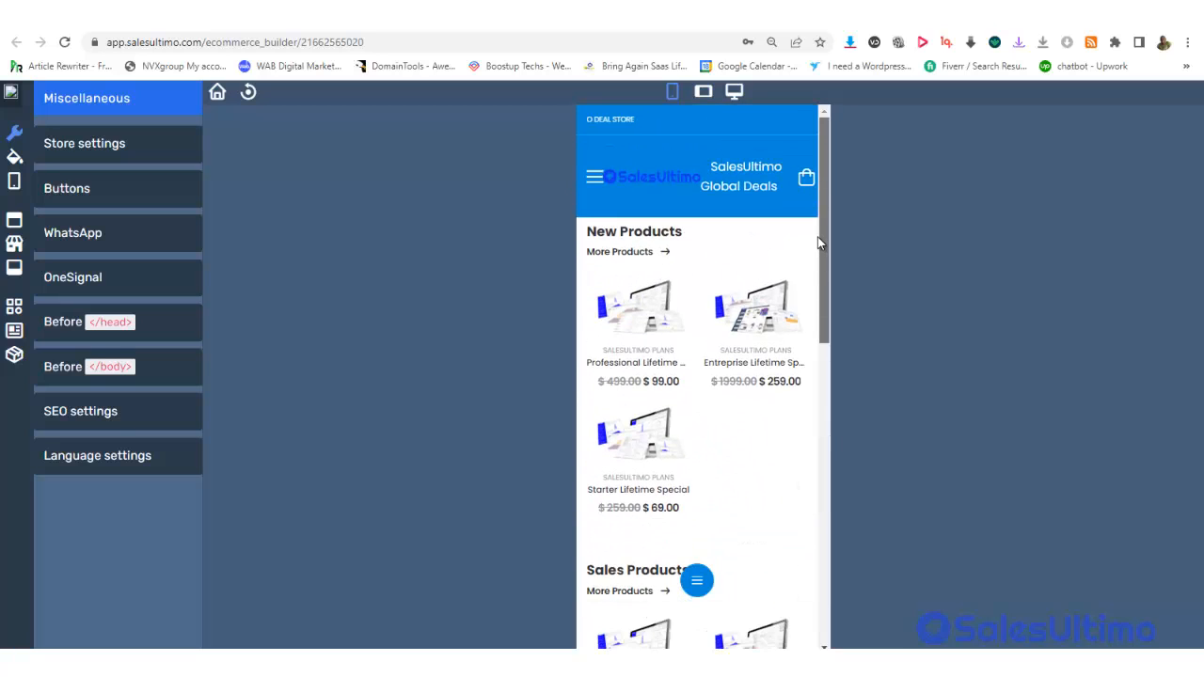
mouse_move(685, 293)
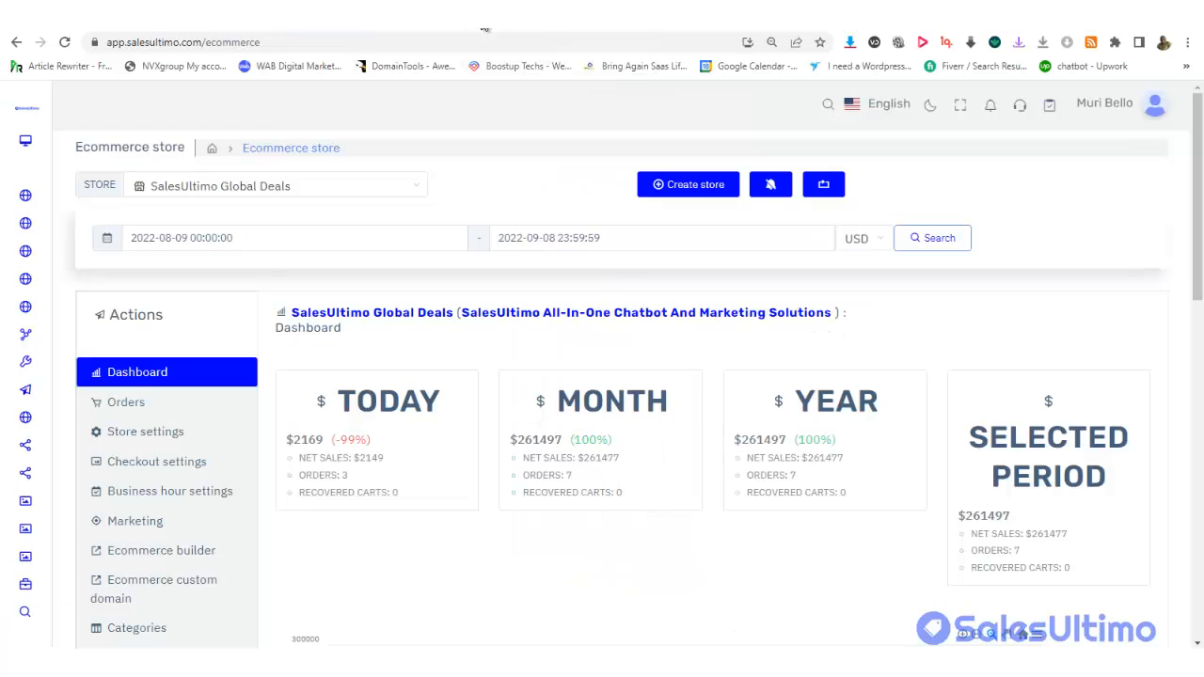
left_click(484, 29)
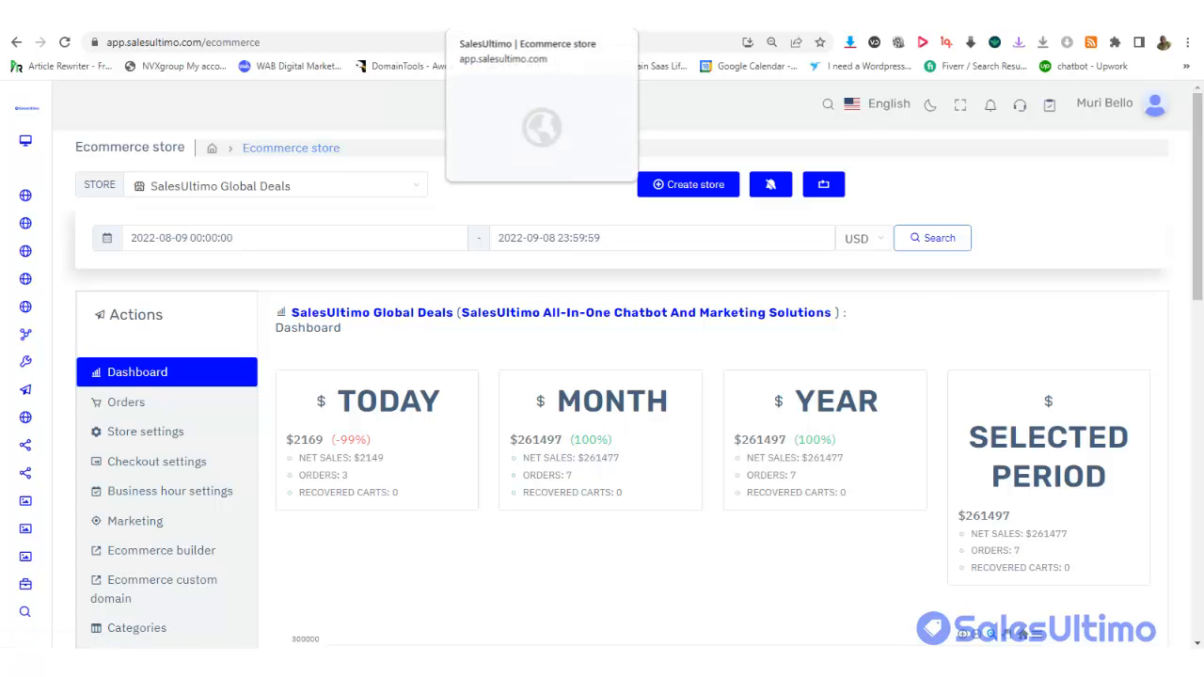
left_click(482, 25)
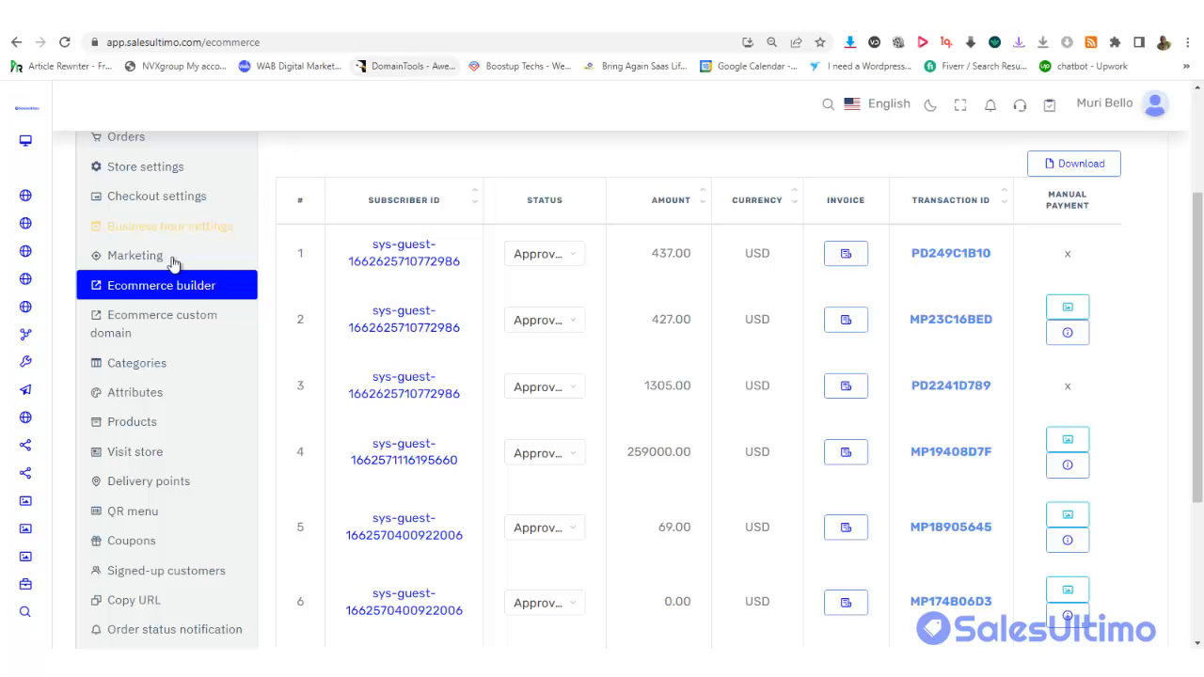
mouse_move(1, 347)
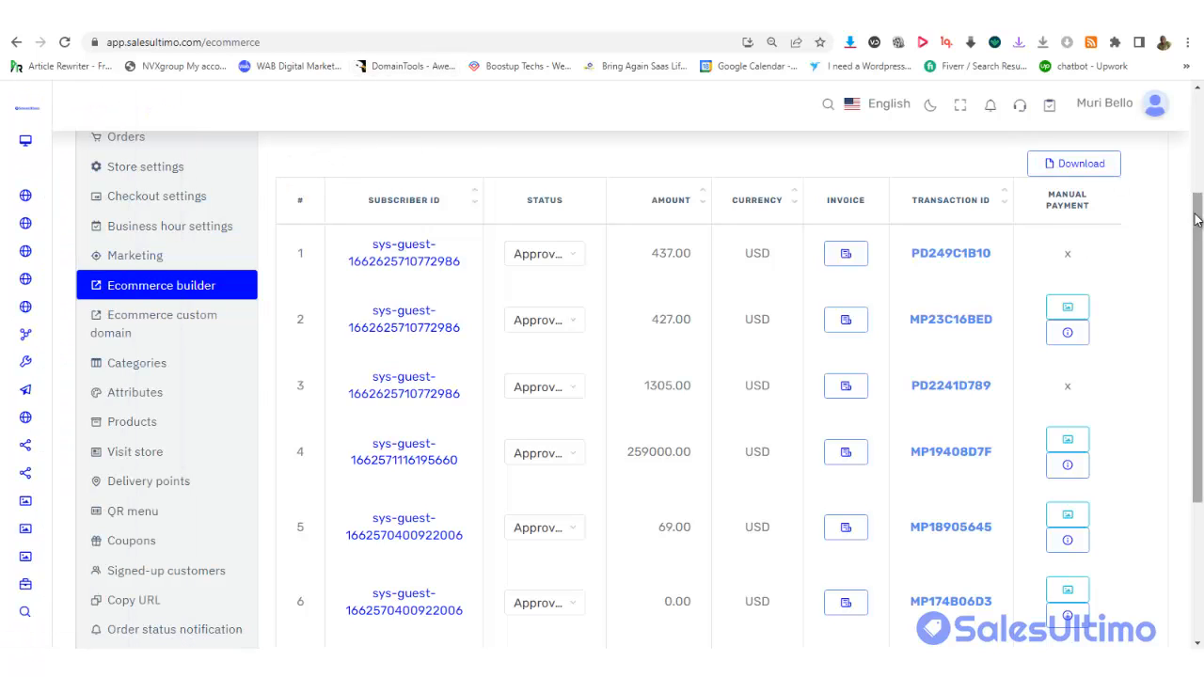
left_click_drag(1198, 209, 1190, 109)
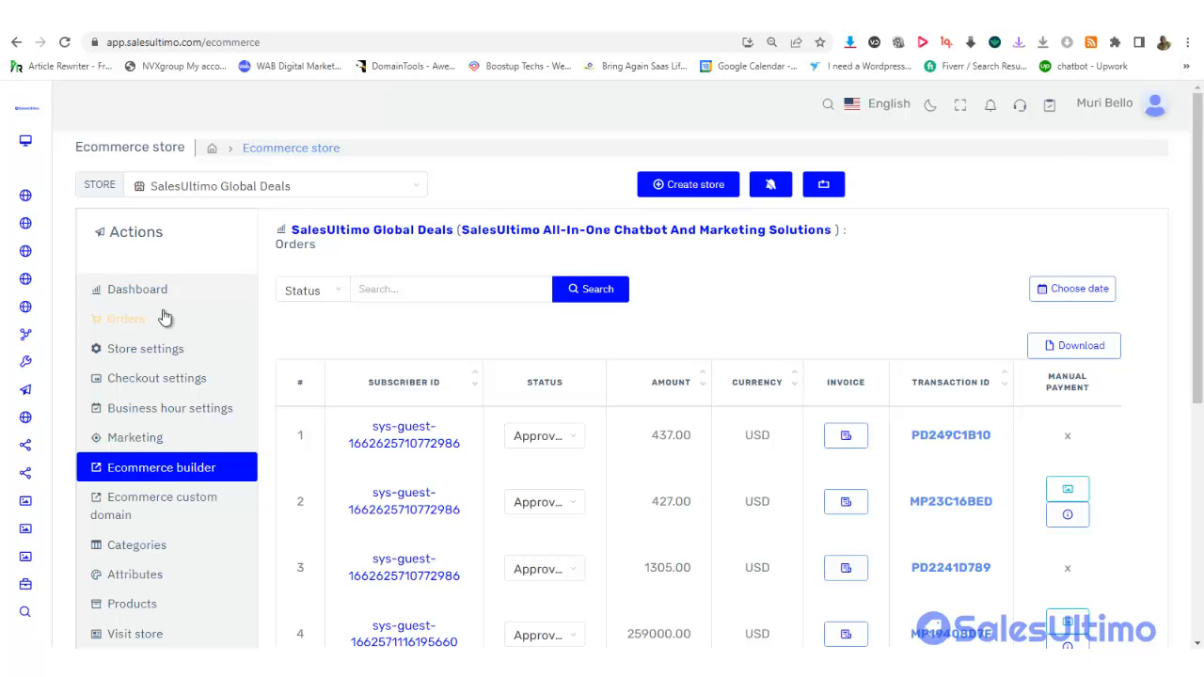
mouse_move(2, 347)
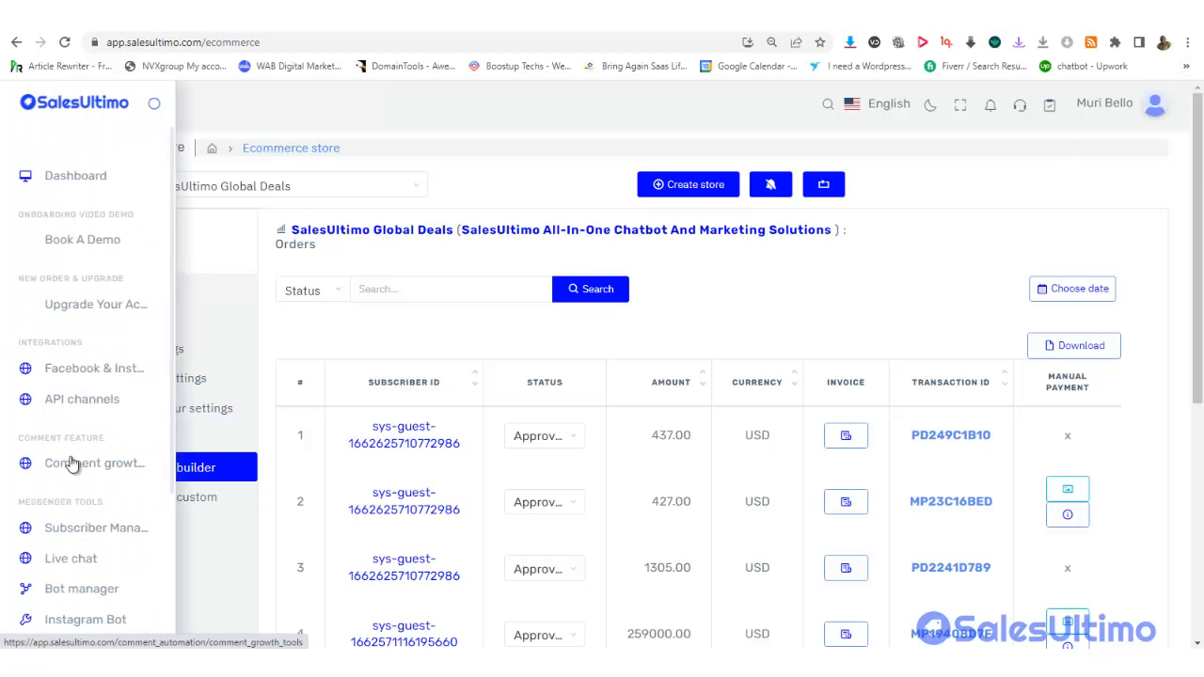
scroll(73, 461, "down", 1)
scroll(74, 461, "down", 2)
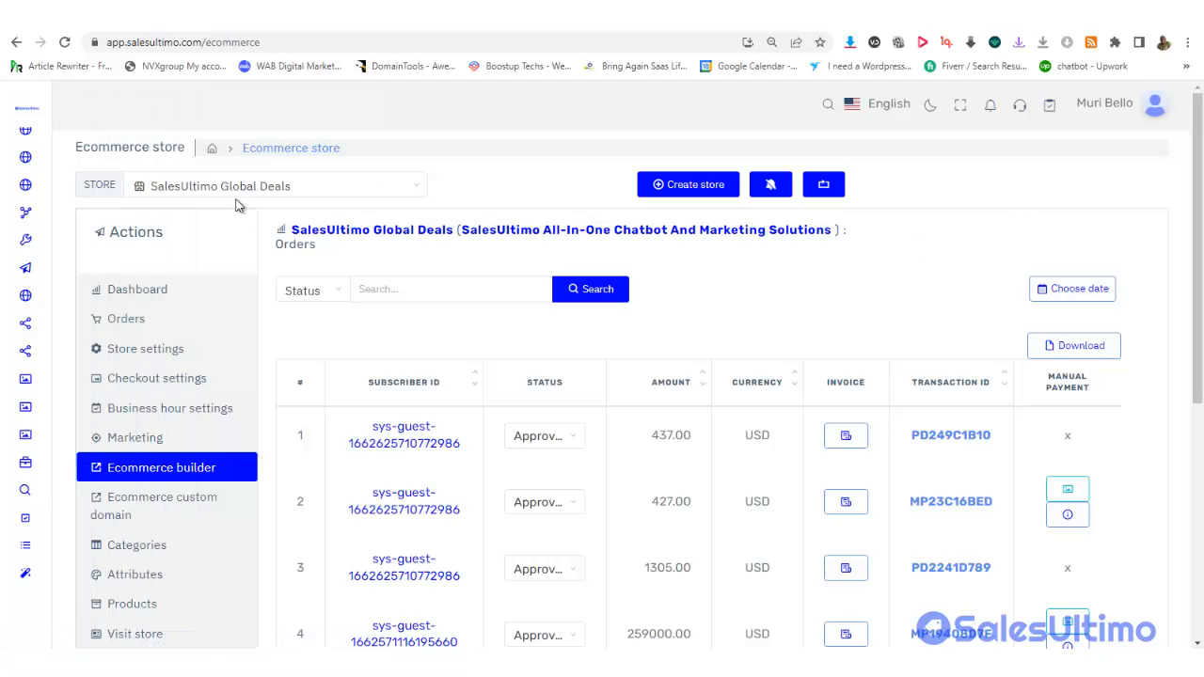
left_click(287, 194)
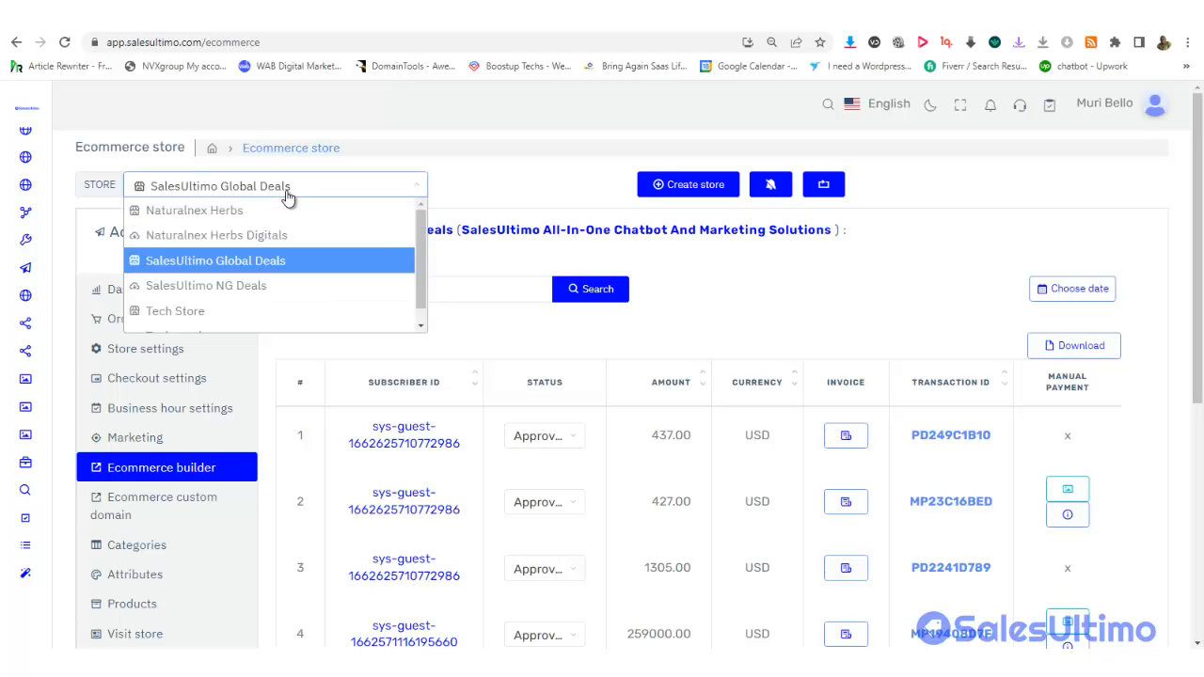
left_click(479, 187)
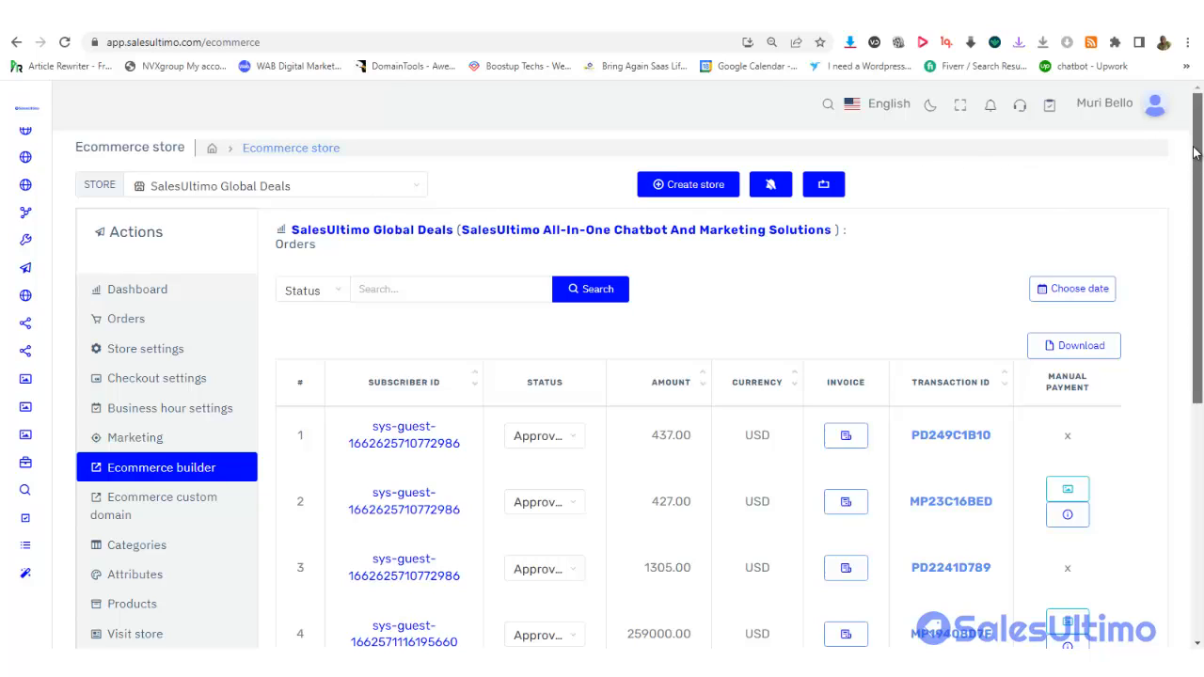
Start a new store and check the Select Page list, leaving it at None
left_click(692, 185)
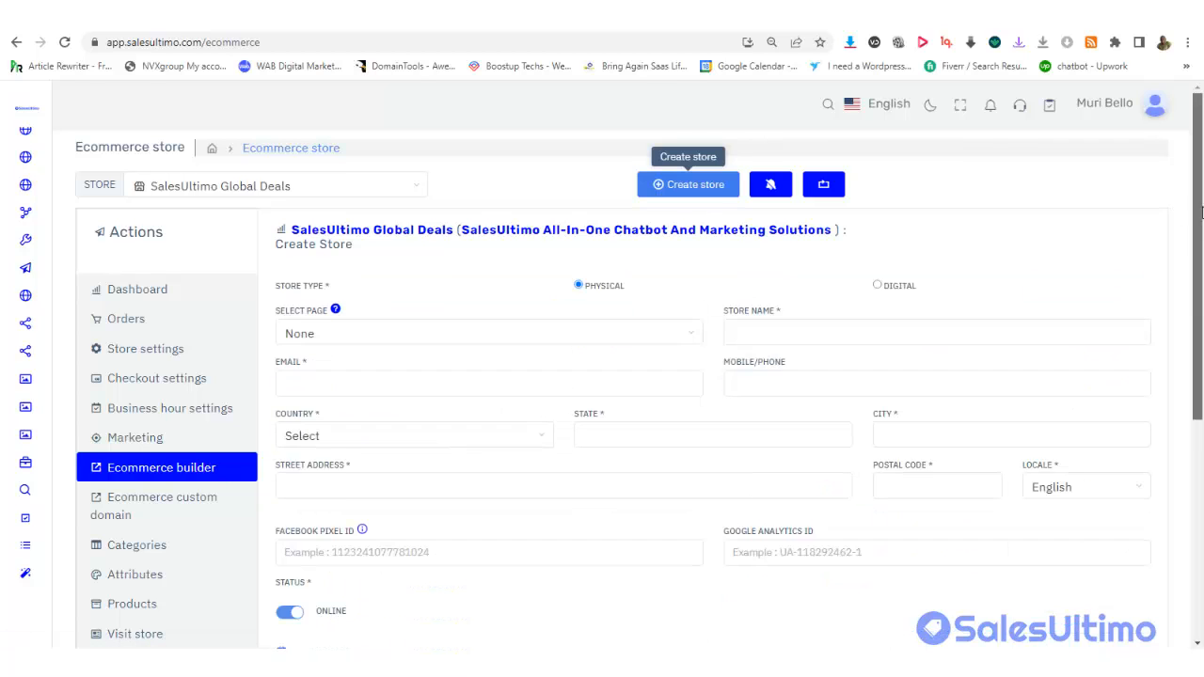
left_click_drag(1199, 211, 1201, 226)
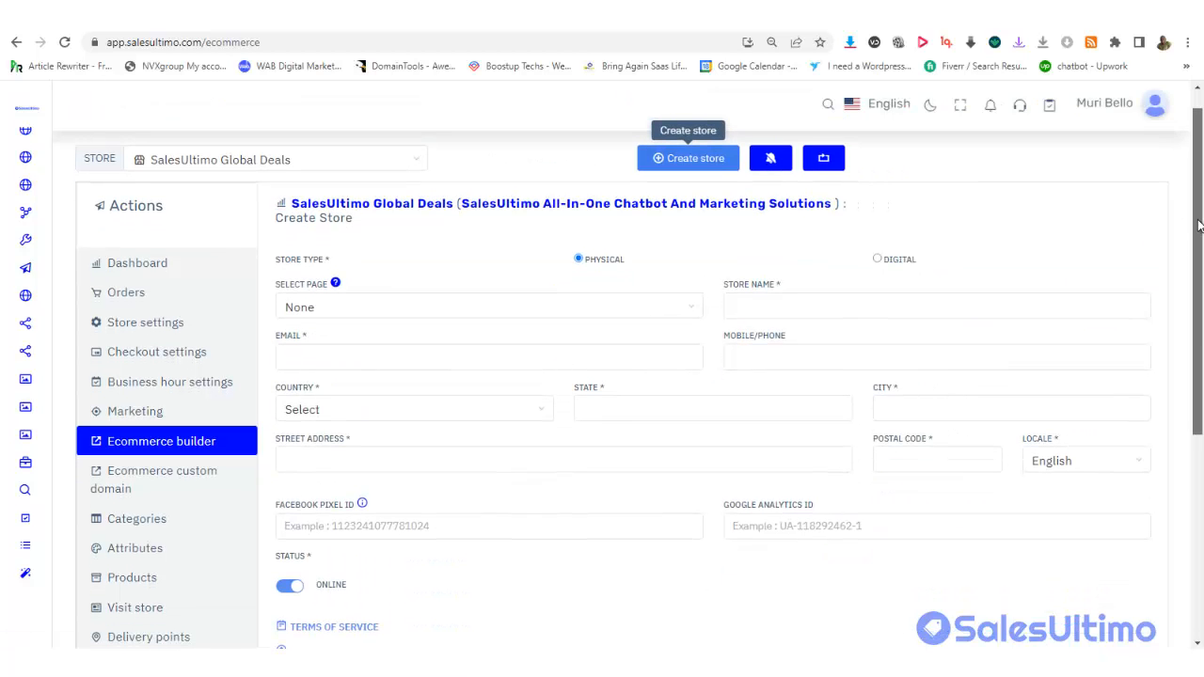
left_click_drag(1199, 220, 1190, 206)
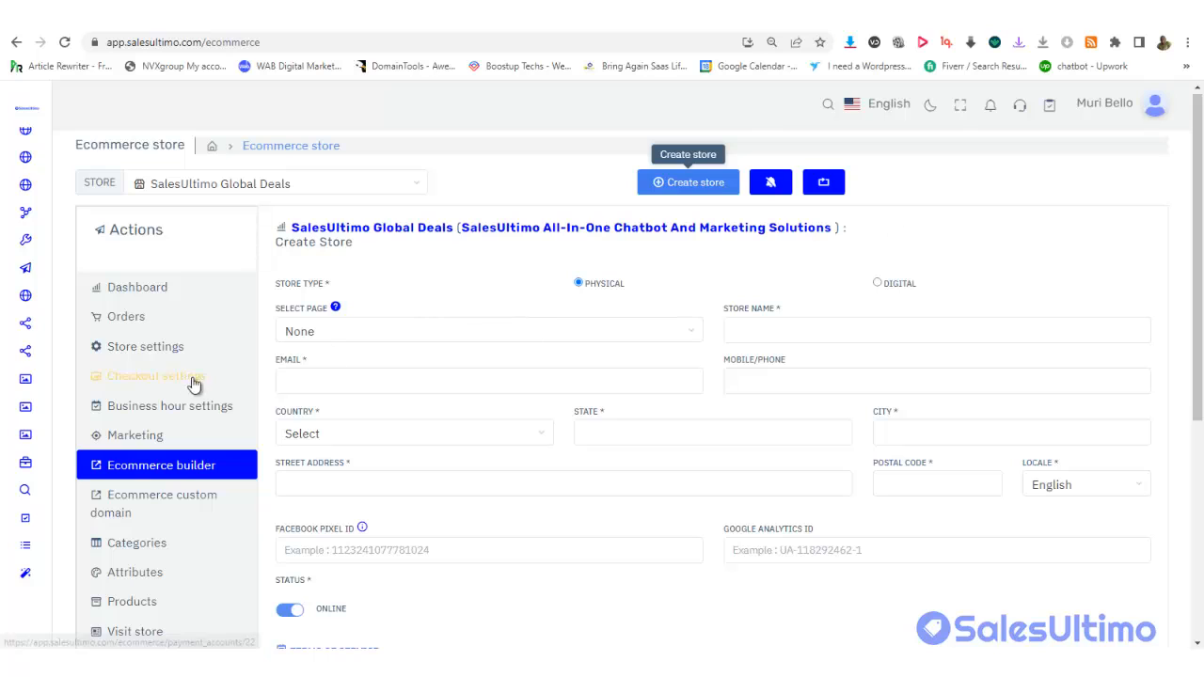
left_click(313, 335)
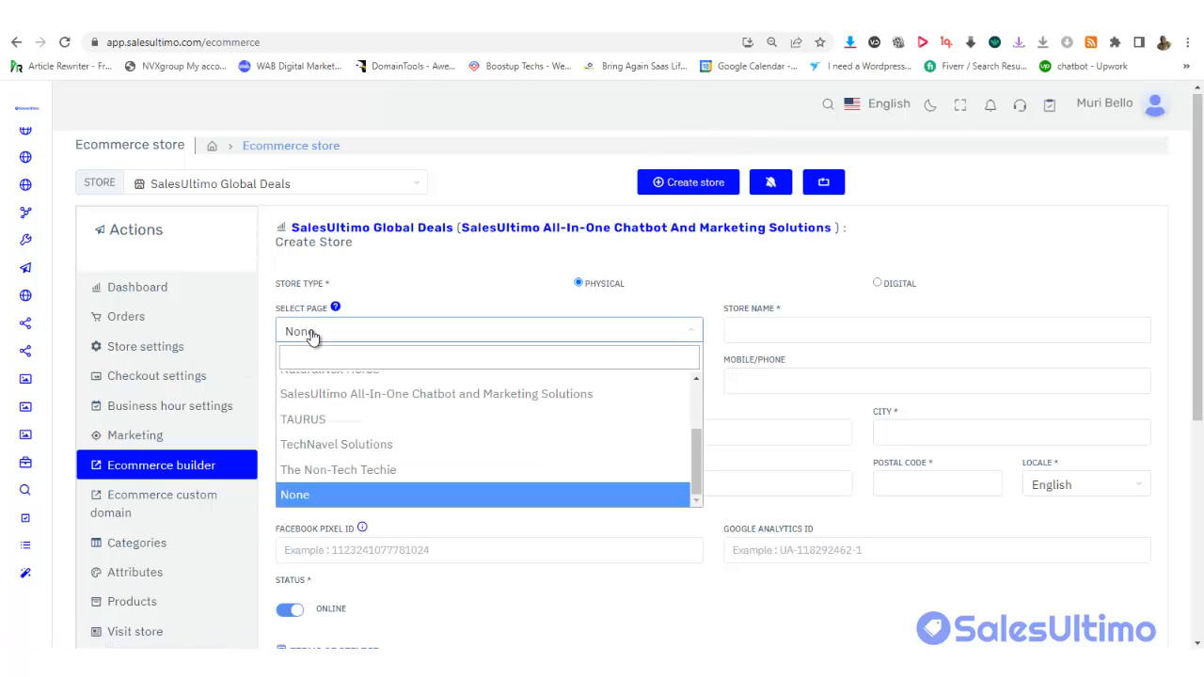
left_click_drag(1196, 189, 1195, 186)
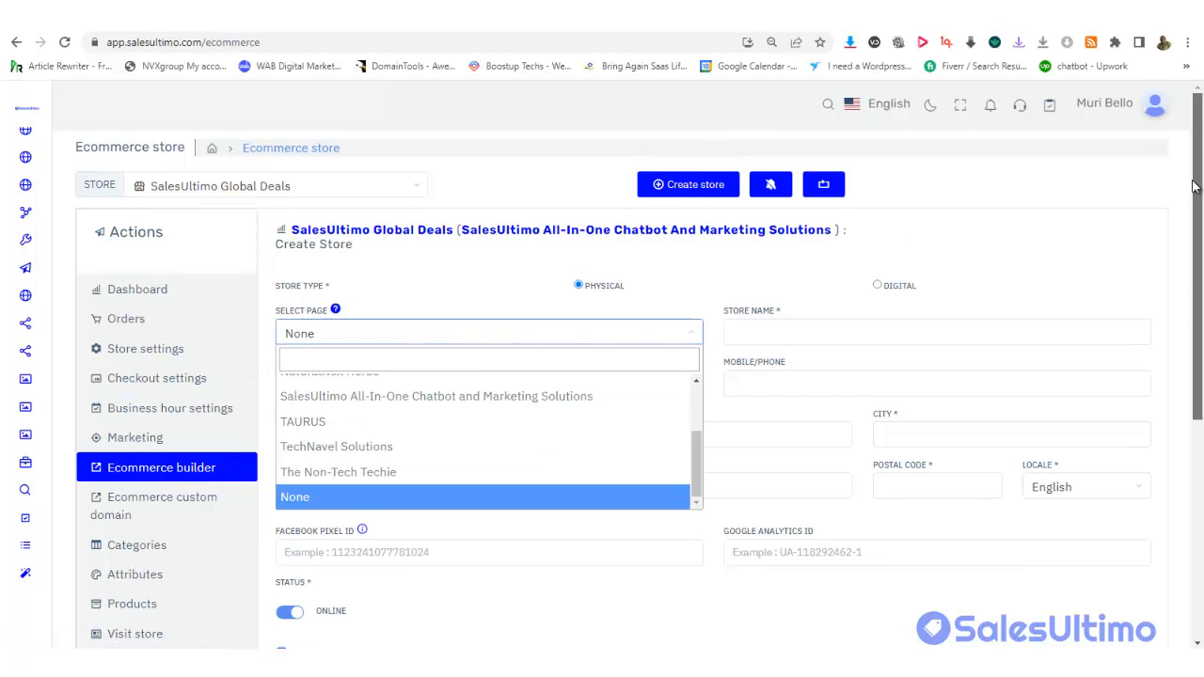
left_click(448, 19)
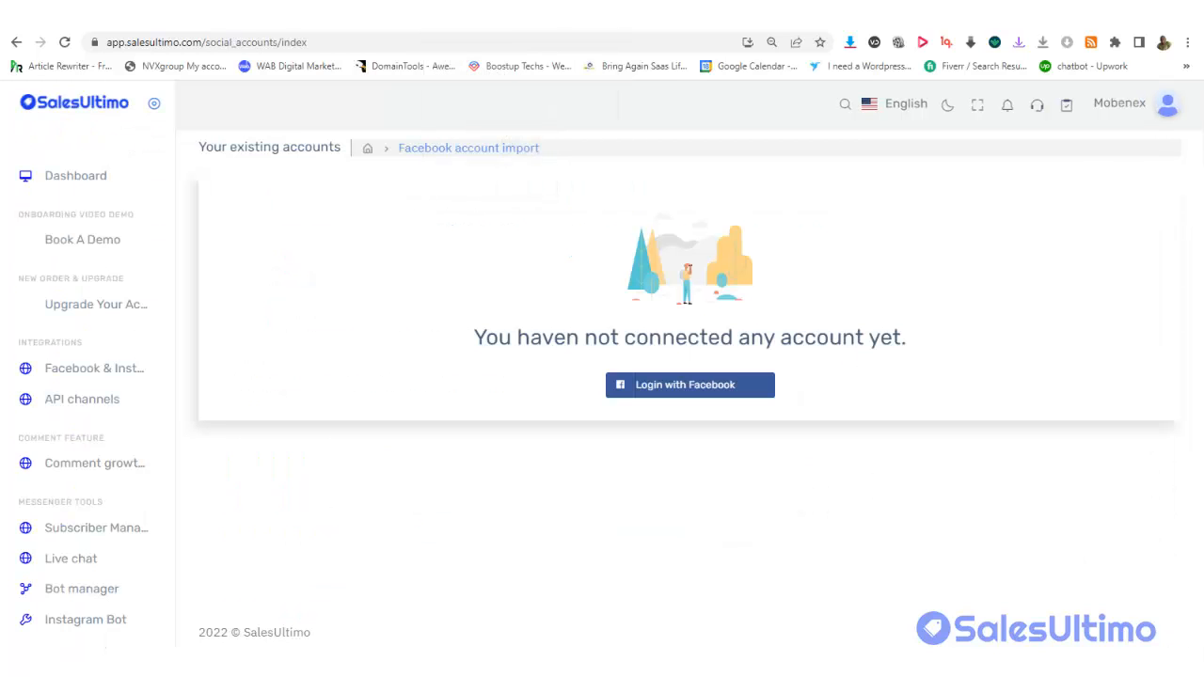
left_click(404, 19)
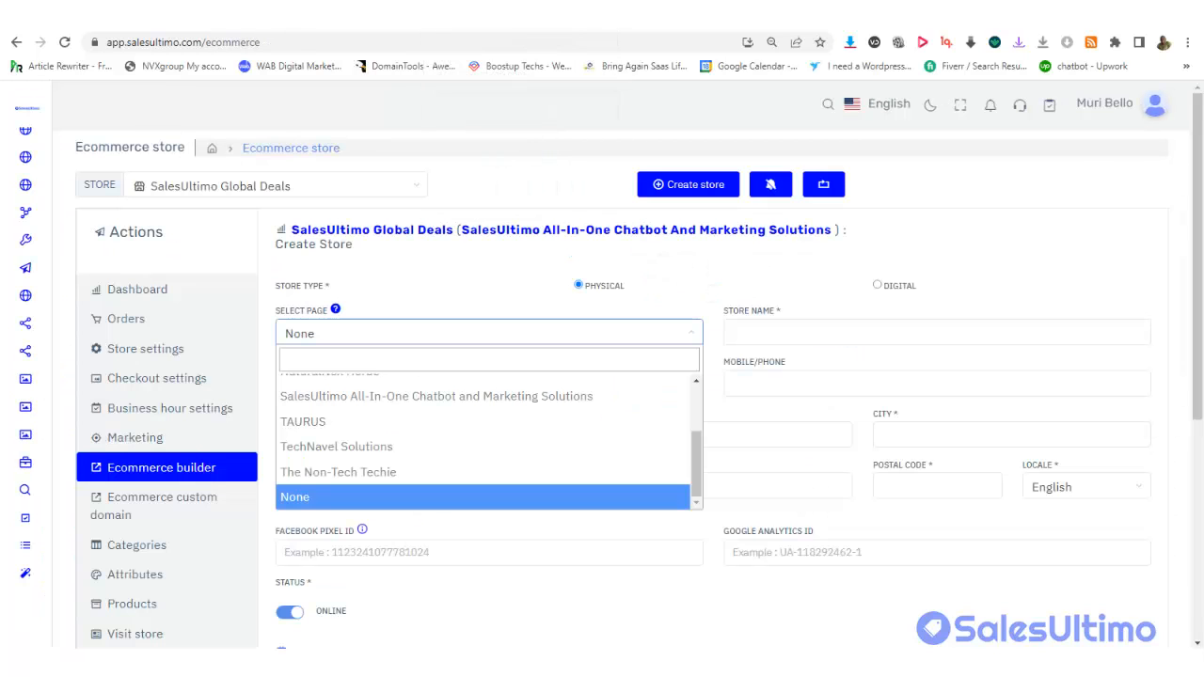
left_click(425, 29)
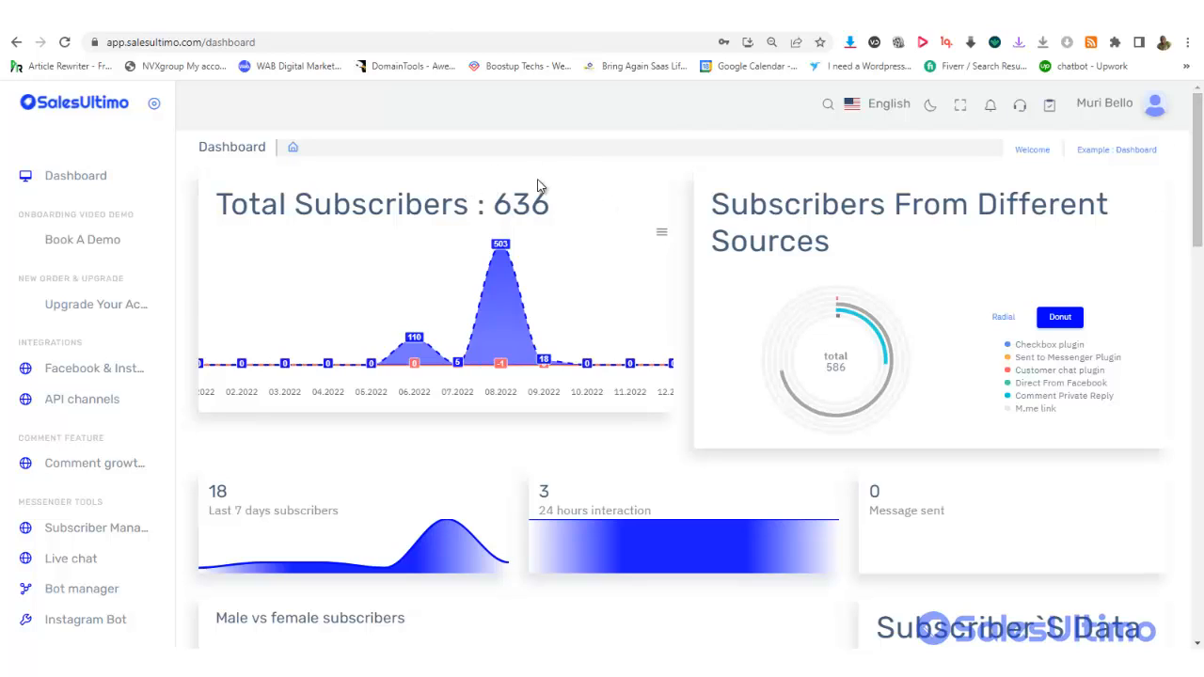
left_click(461, 28)
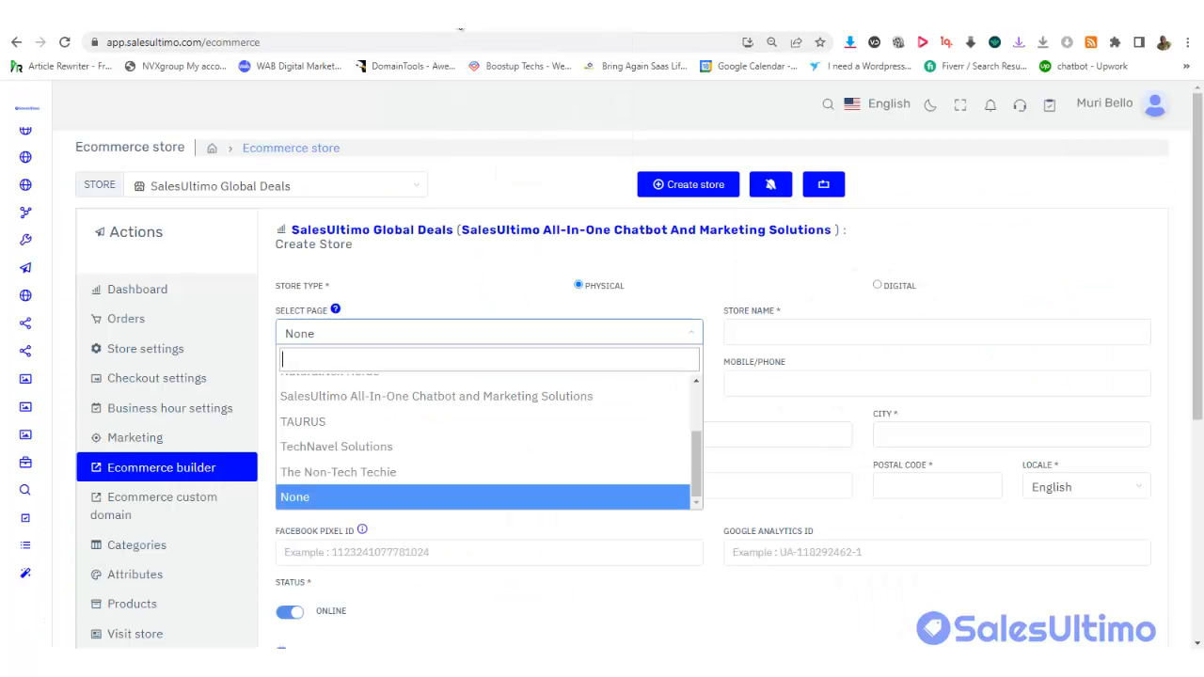
left_click(452, 291)
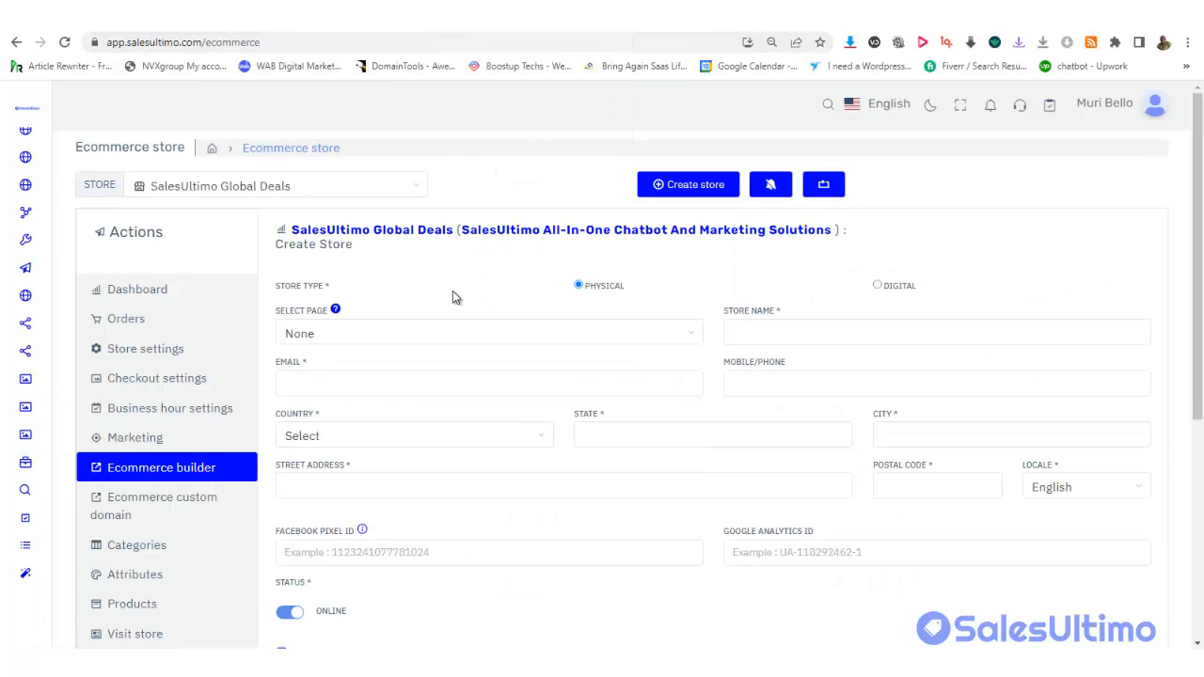
Toggle Store Type to Digital and back to Physical
left_click(578, 285)
left_click(579, 287)
left_click(877, 287)
left_click(578, 286)
Link the new store to the Murbel Web Solutions page
left_click_drag(1198, 200, 1200, 218)
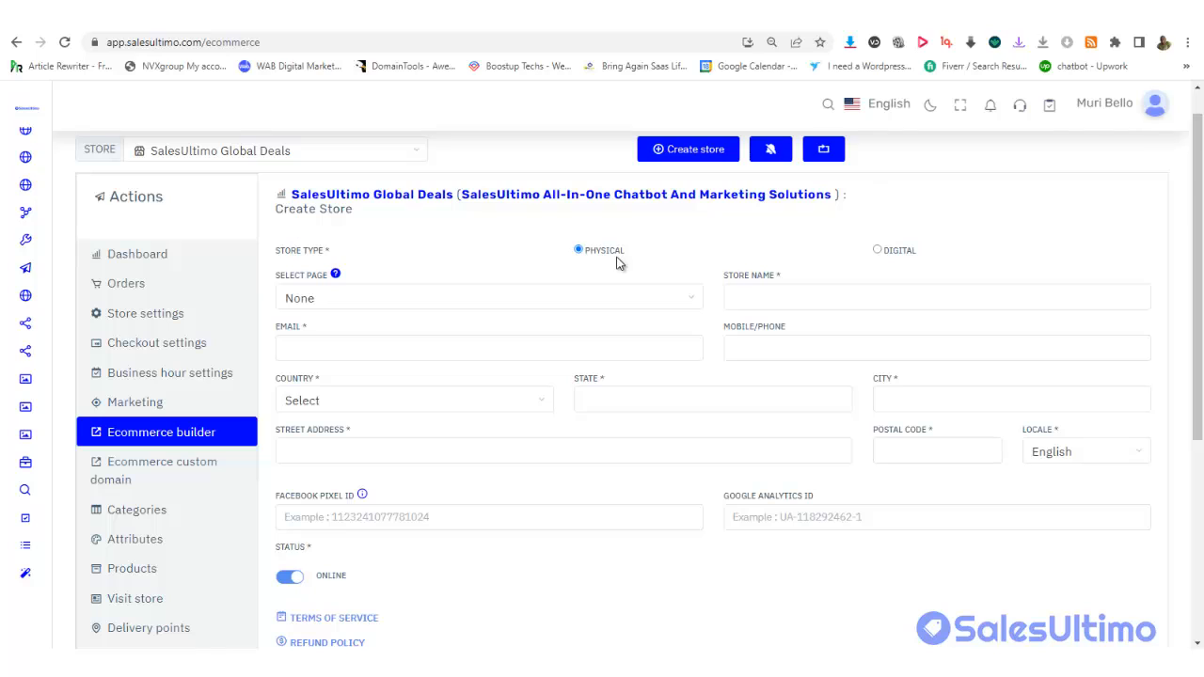
left_click(325, 308)
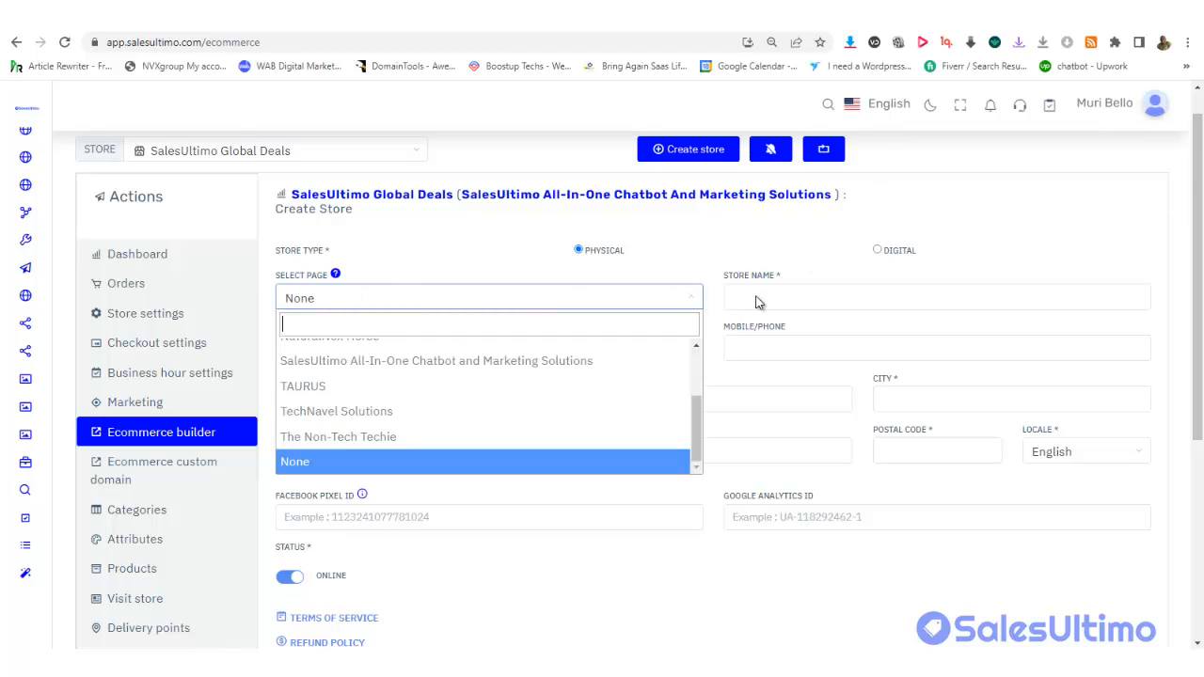
left_click(777, 263)
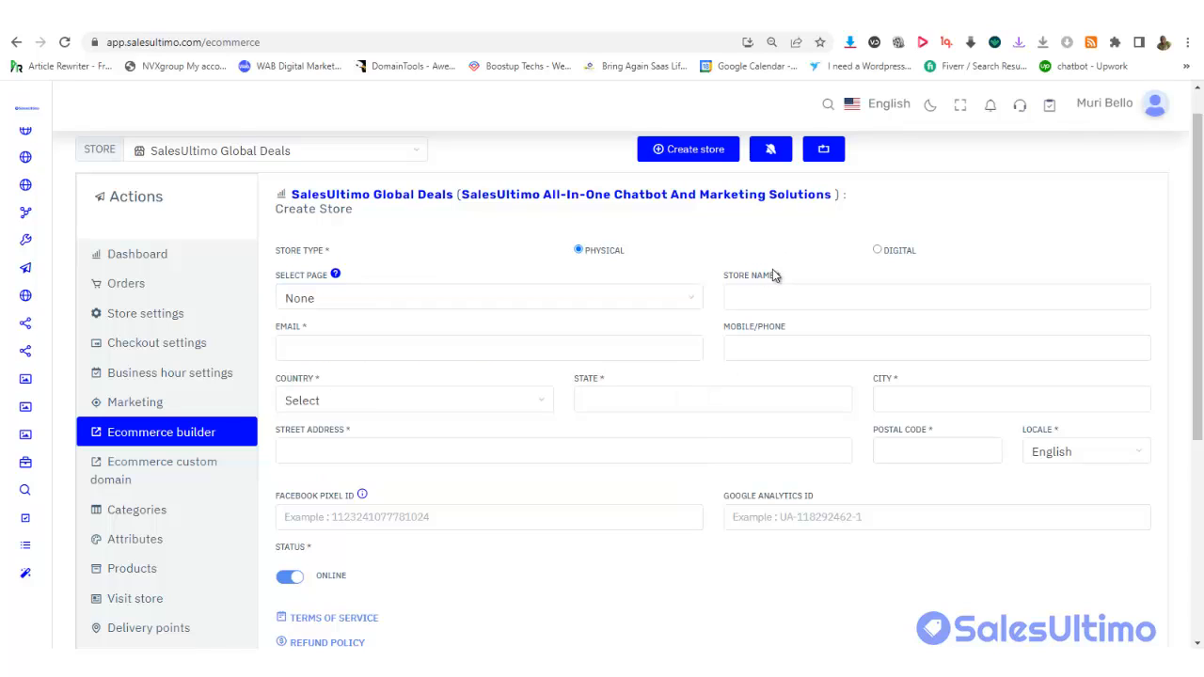
left_click(767, 294)
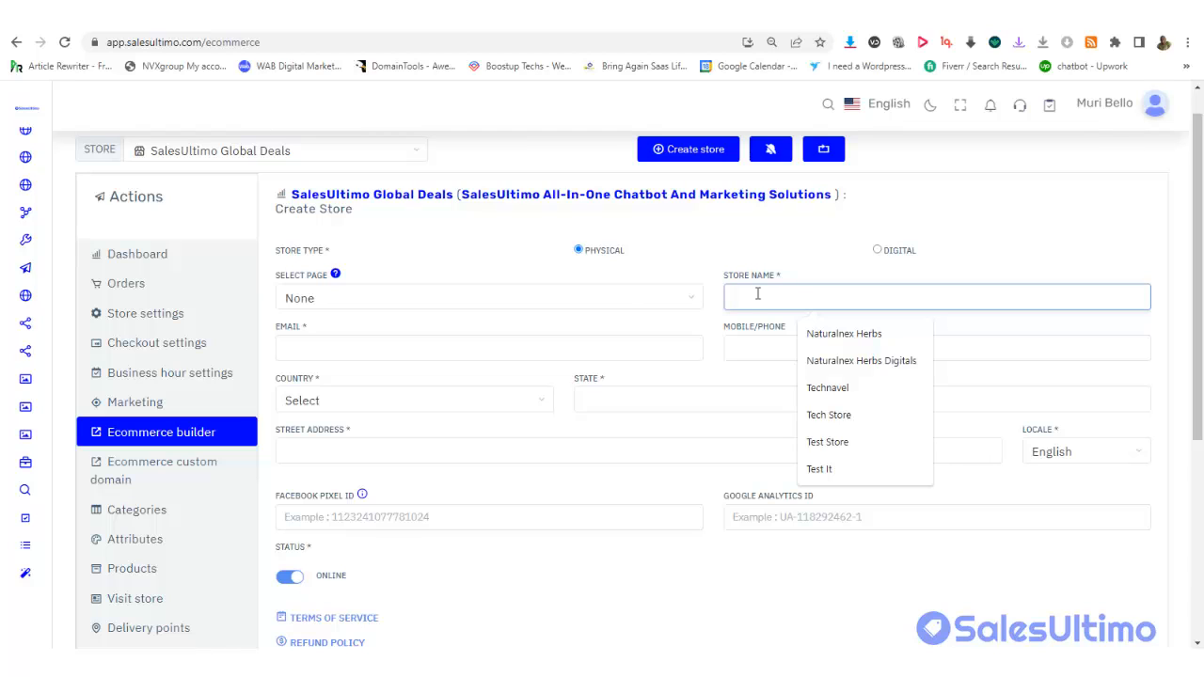
left_click(616, 301)
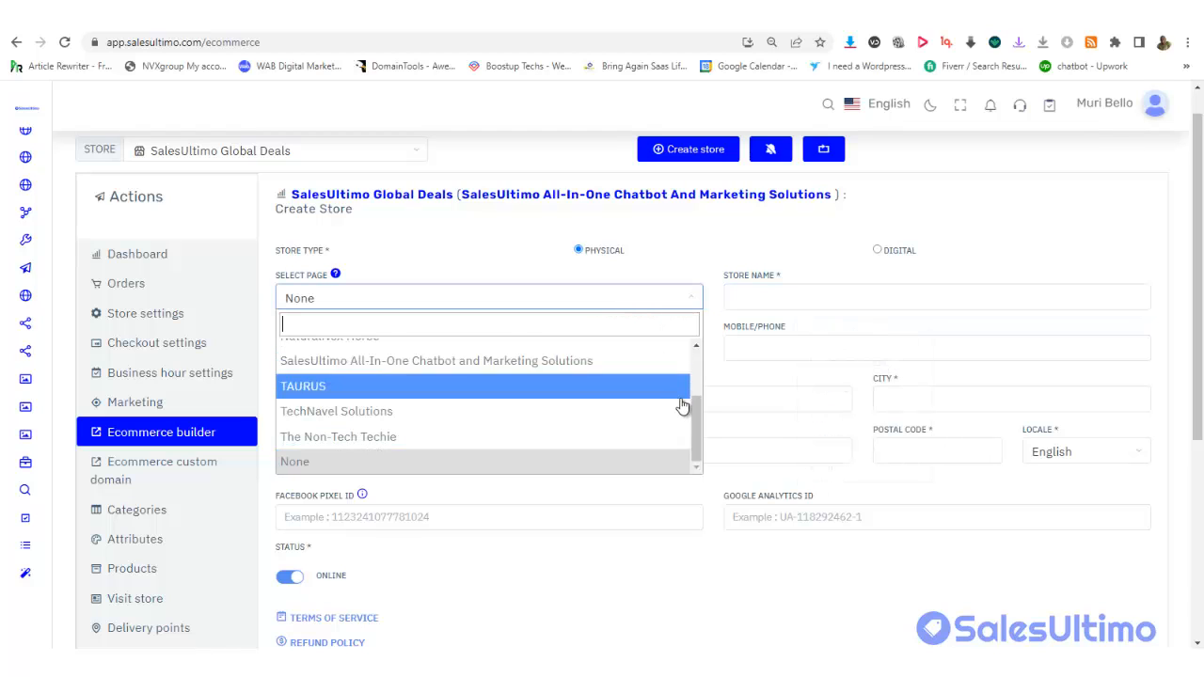
left_click_drag(693, 428, 696, 385)
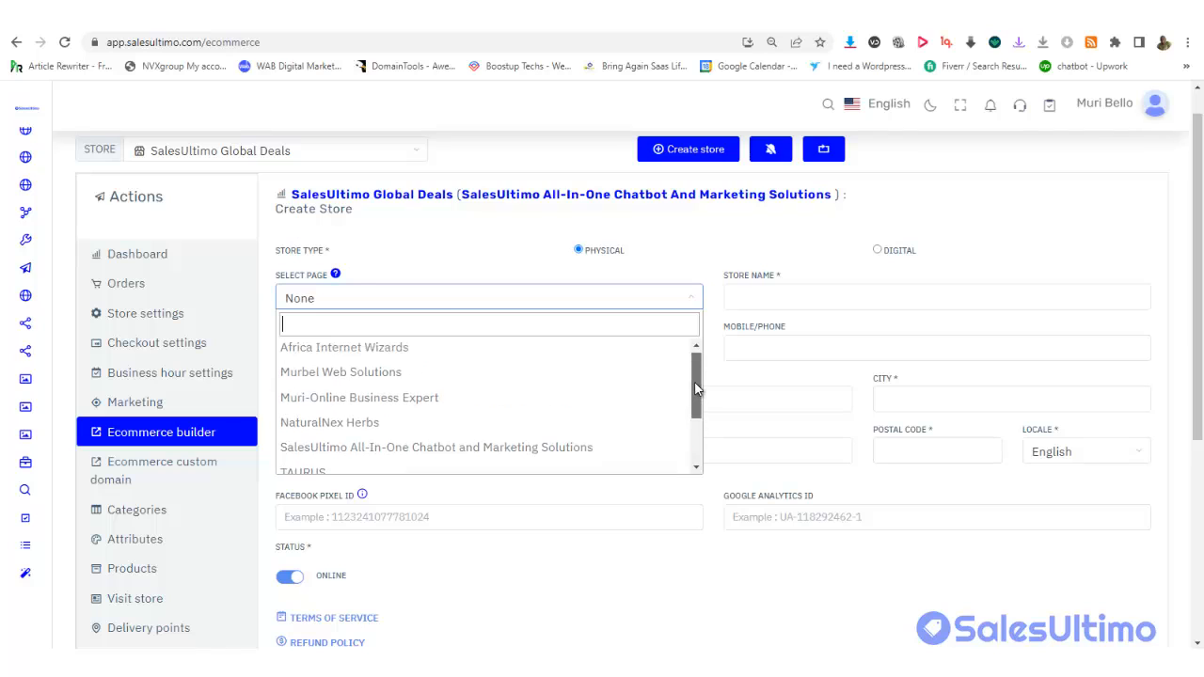
left_click(436, 377)
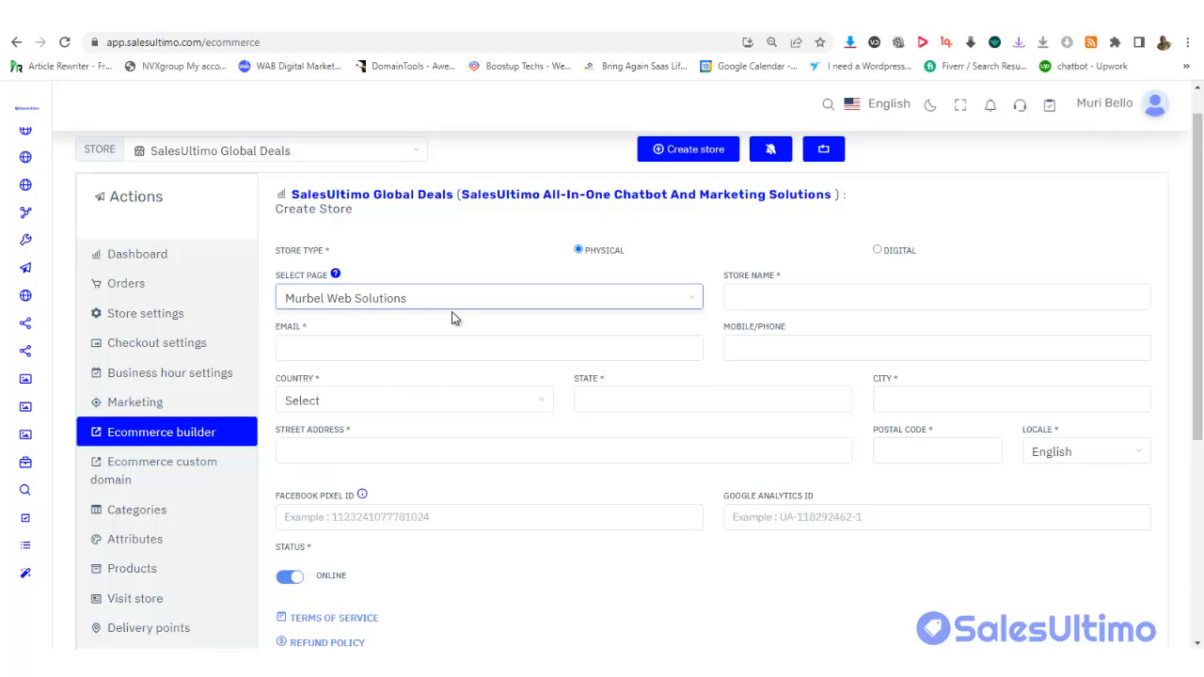
Name the store 'Murbel Home Store'
left_click(823, 295)
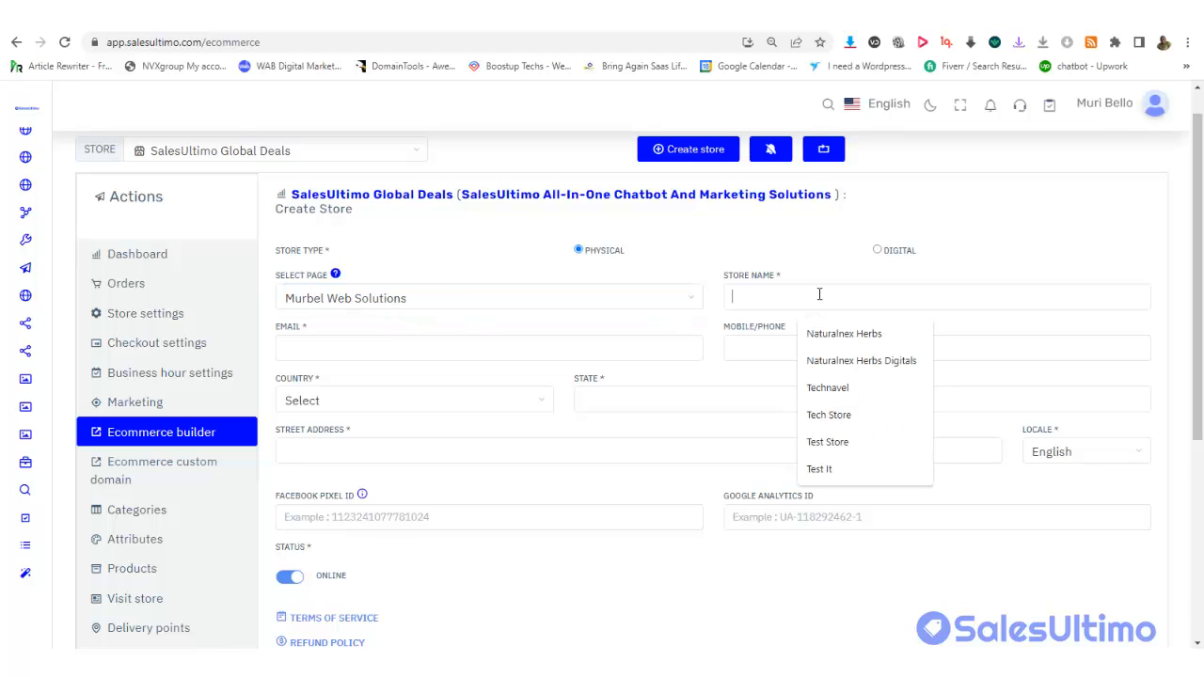
type("MU")
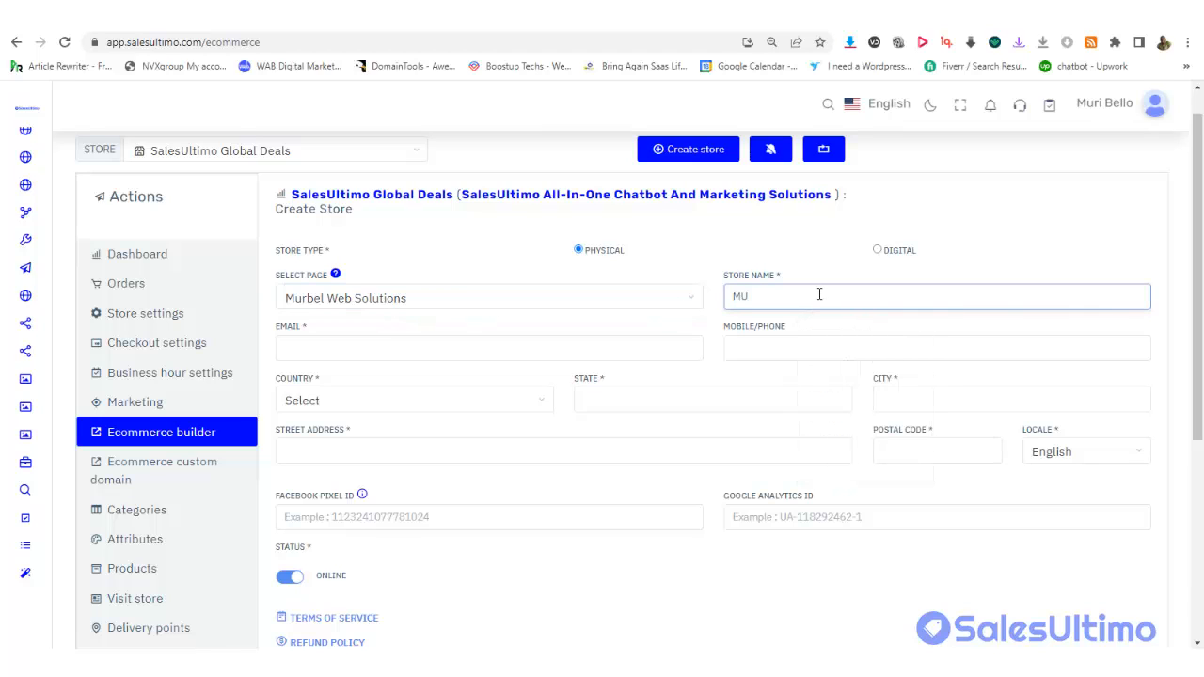
key("BackSpace")
type("ur")
type("bel")
type("H")
type("OME")
type(" \\")
key("BackSpace")
key("BackSpace")
key("BackSpace")
type("ome STORE")
key("BackSpace")
key("BackSpace")
key("BackSpace")
key("BackSpace")
type("ore")
left_click(804, 296)
type("t")
Enter the store's phone number and contact e-mail address
scroll(1199, 246, "down", 1)
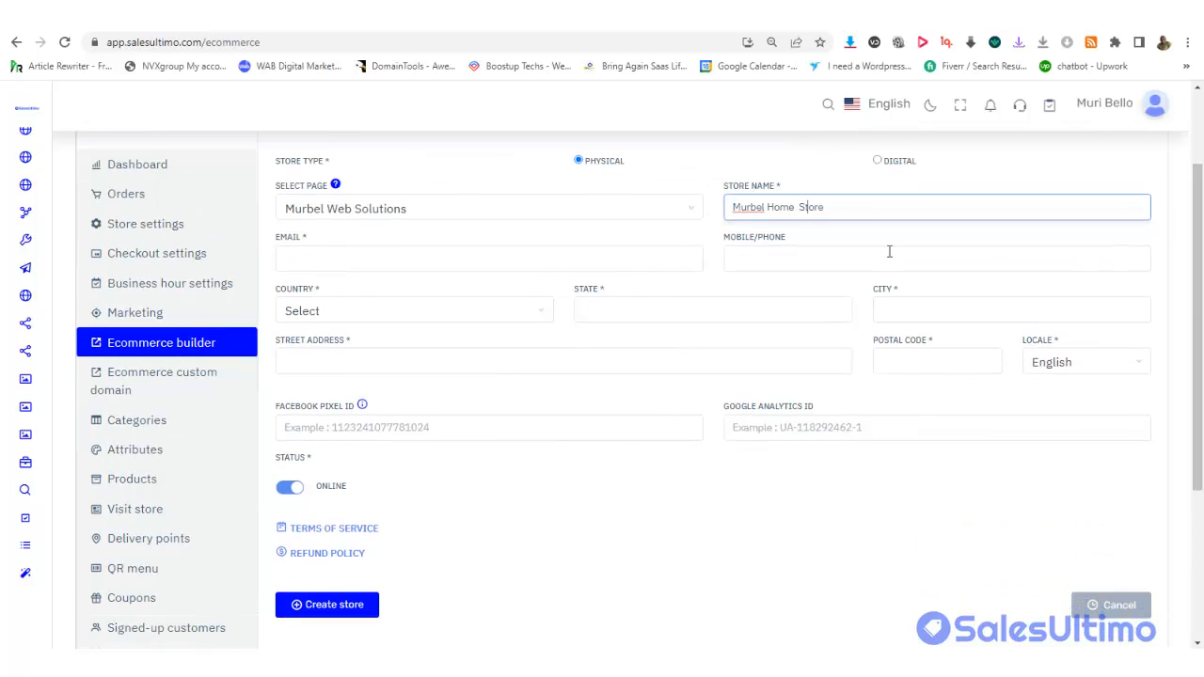
left_click(760, 255)
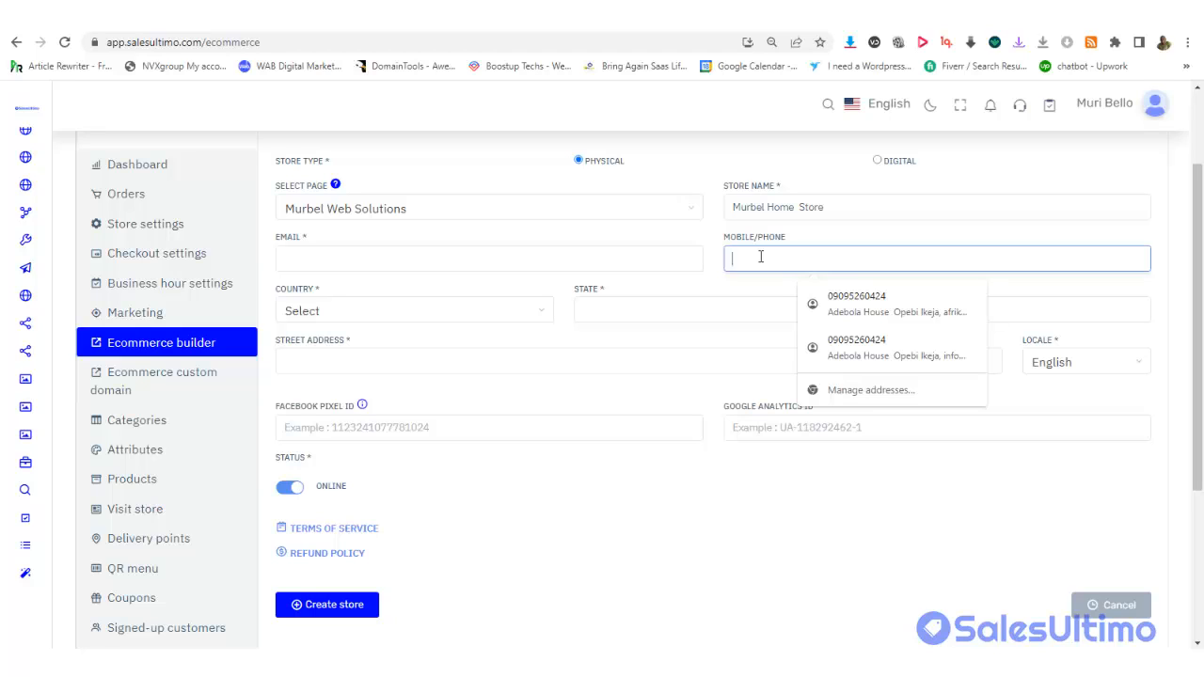
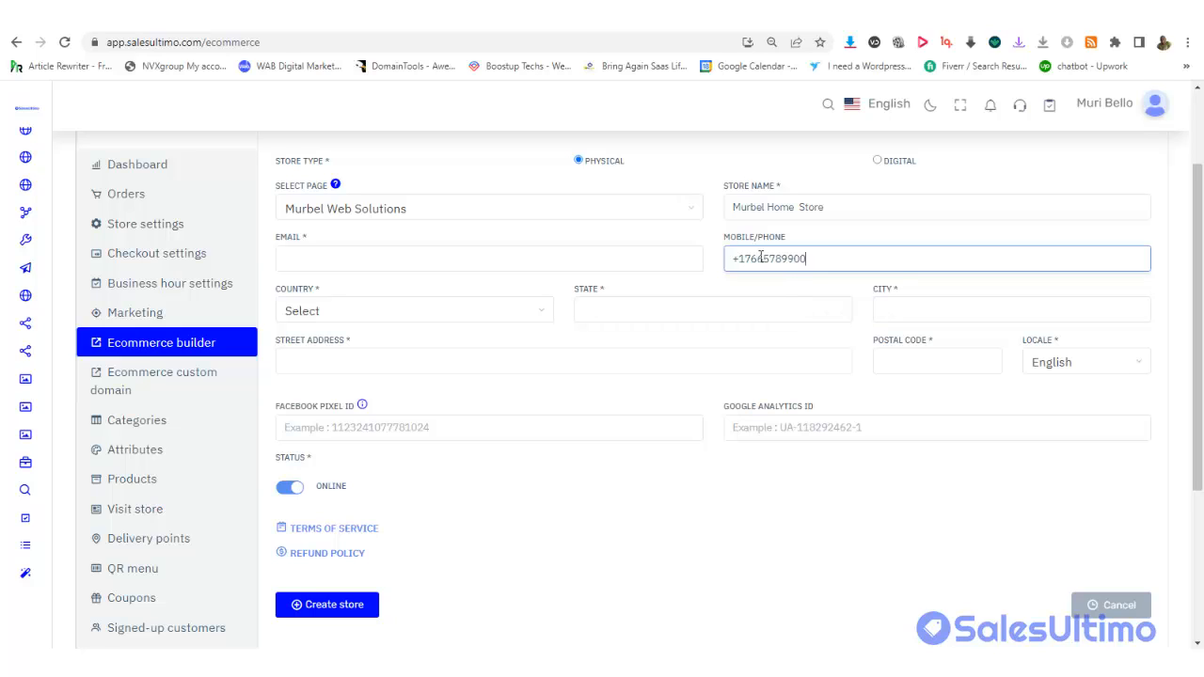
left_click_drag(1200, 199, 1201, 194)
left_click(366, 270)
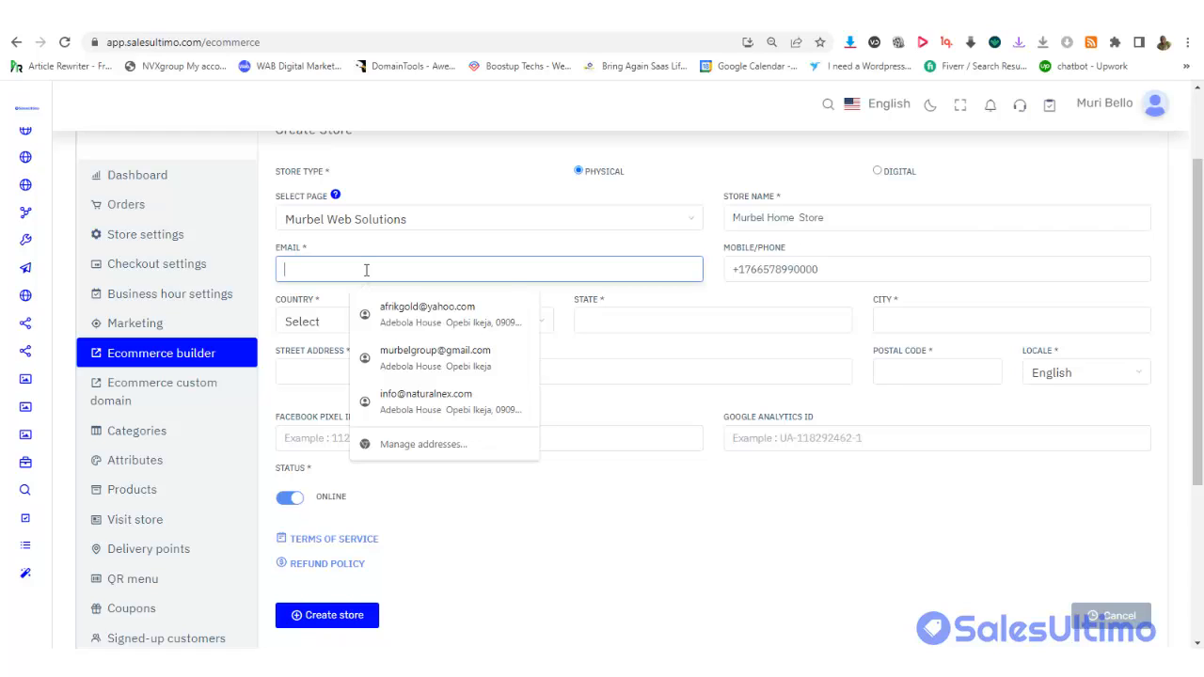
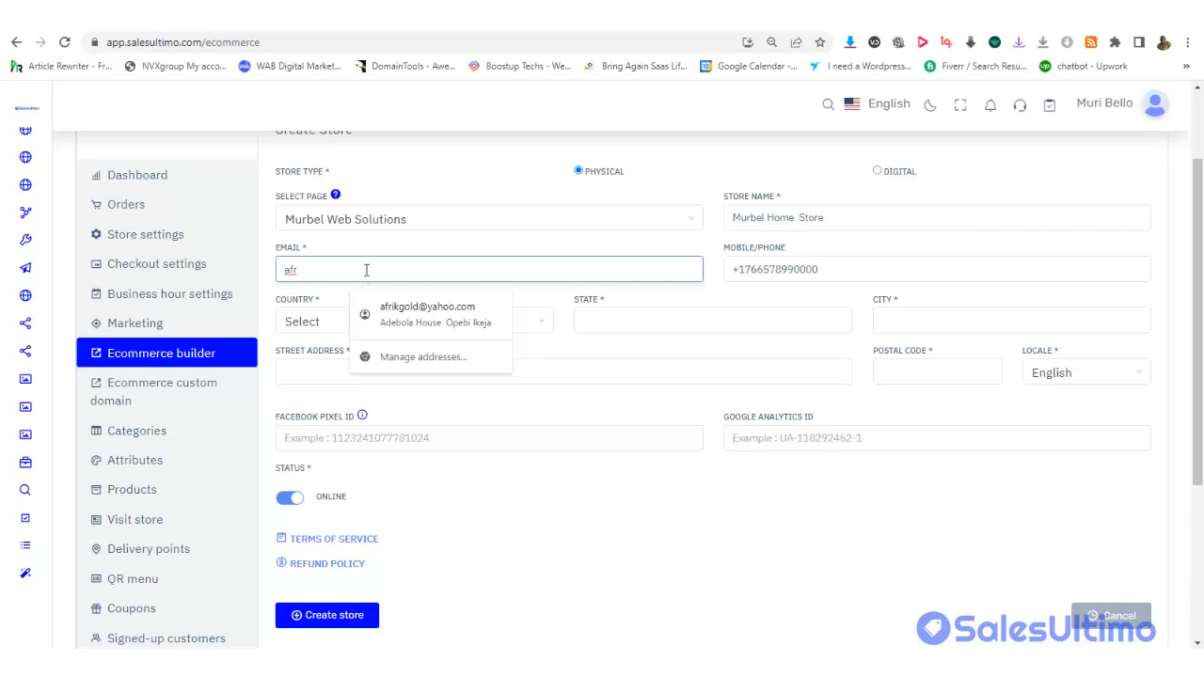
Set the store's country to United Kingdom
left_click(565, 224)
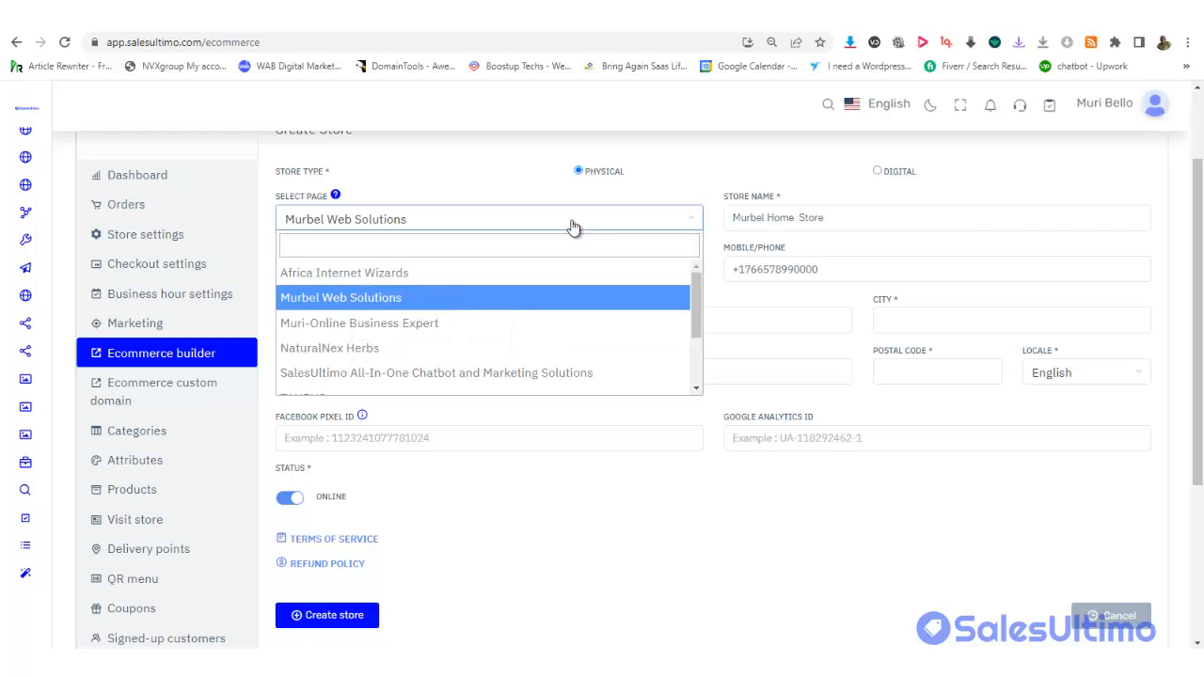
left_click(666, 181)
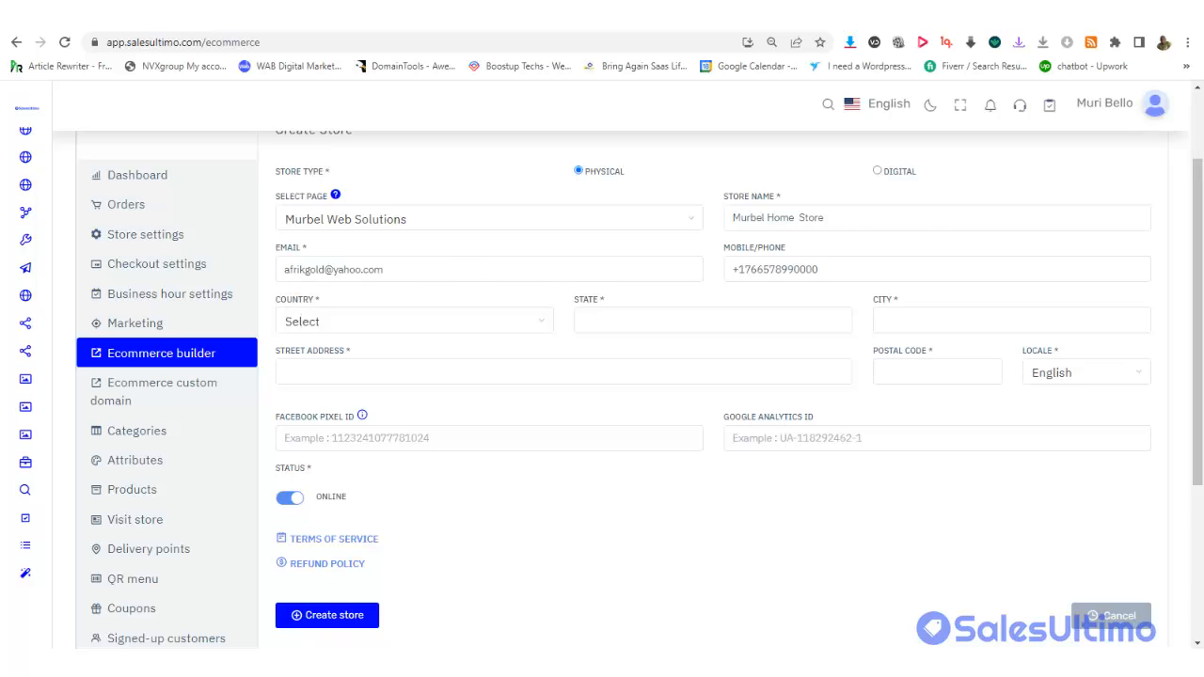
left_click_drag(1199, 198, 1199, 218)
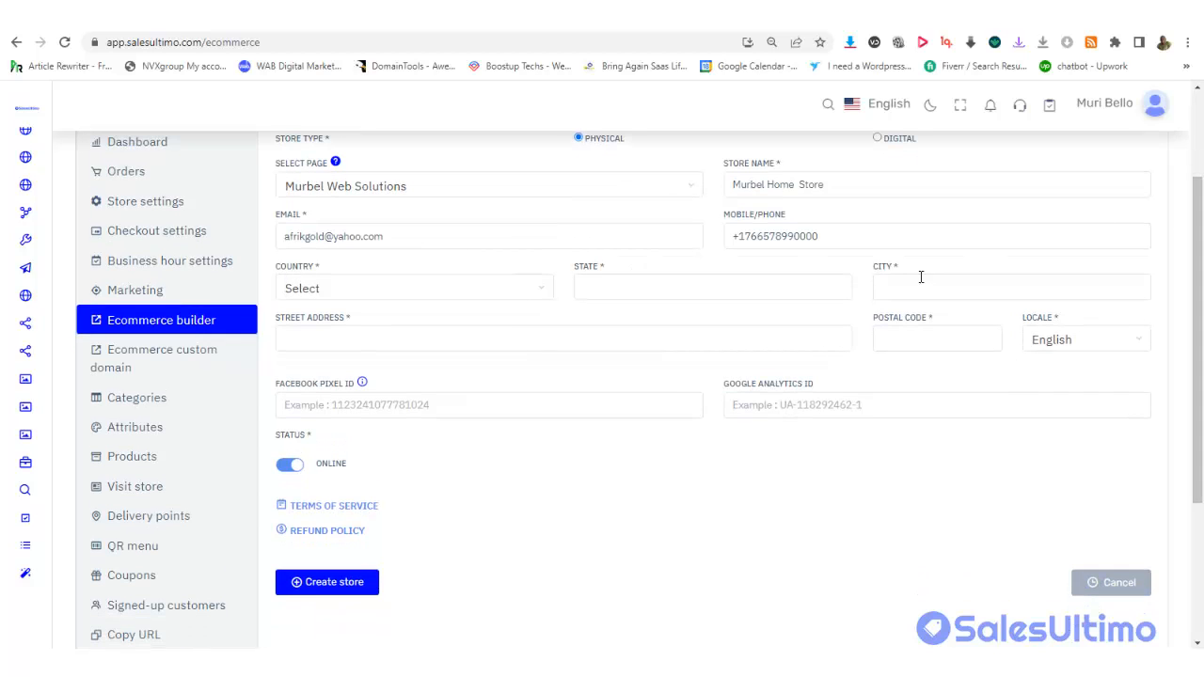
left_click(420, 299)
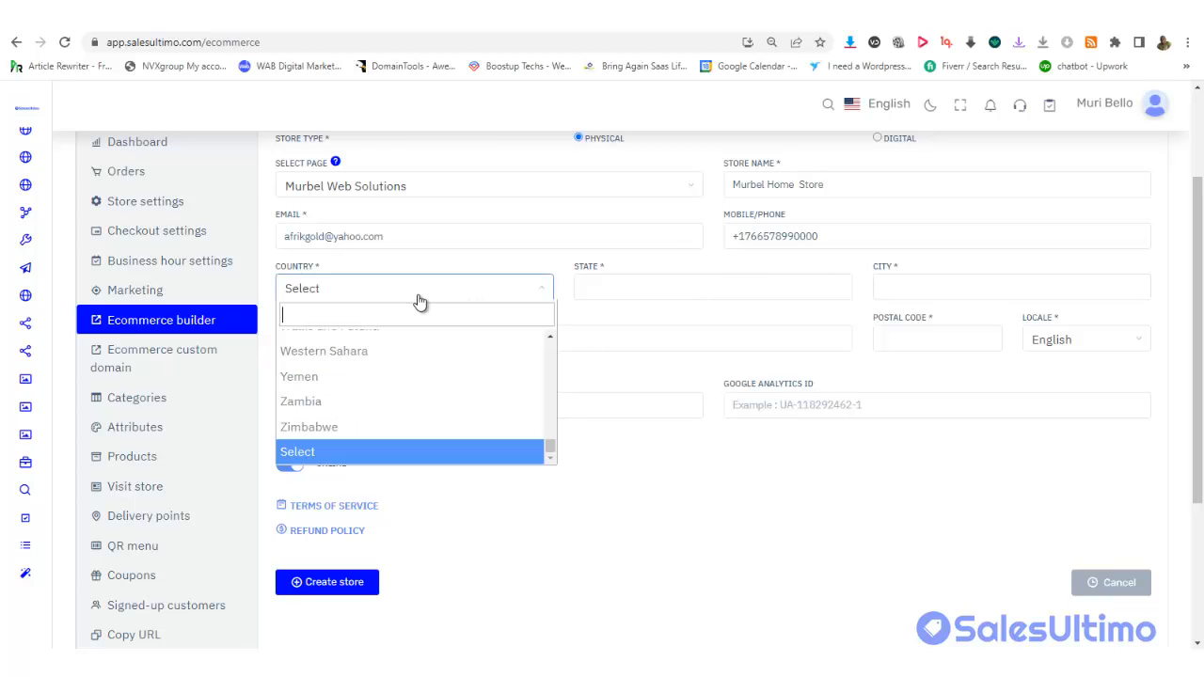
type("unitr")
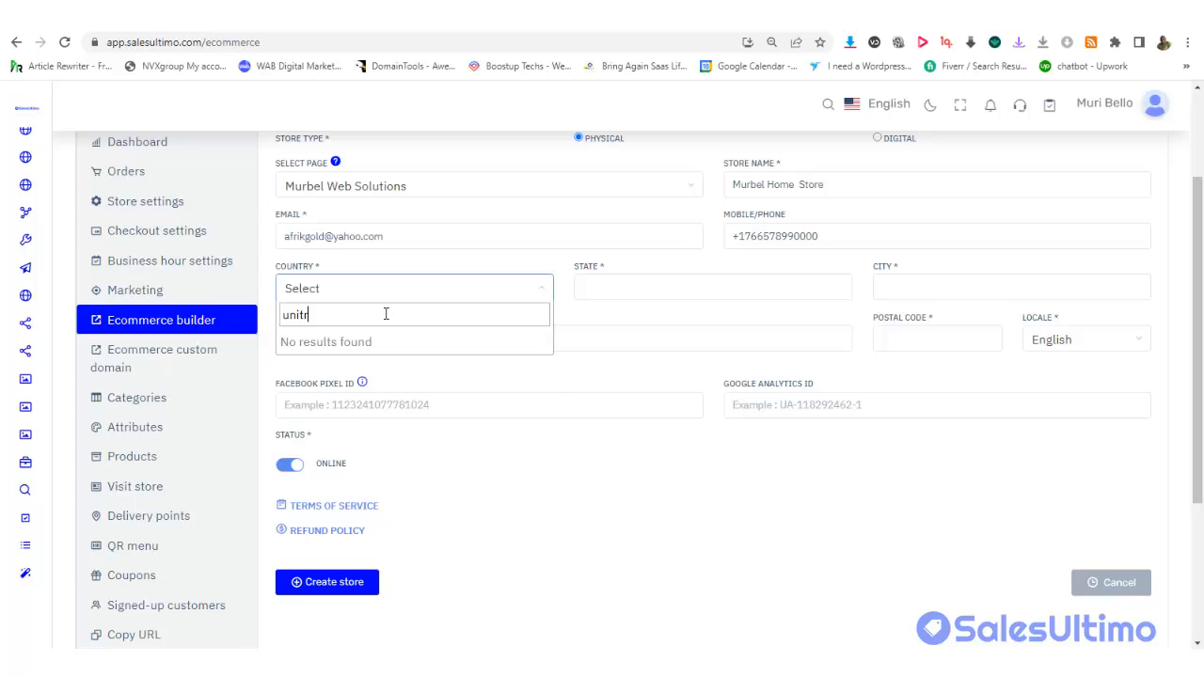
key("BackSpace")
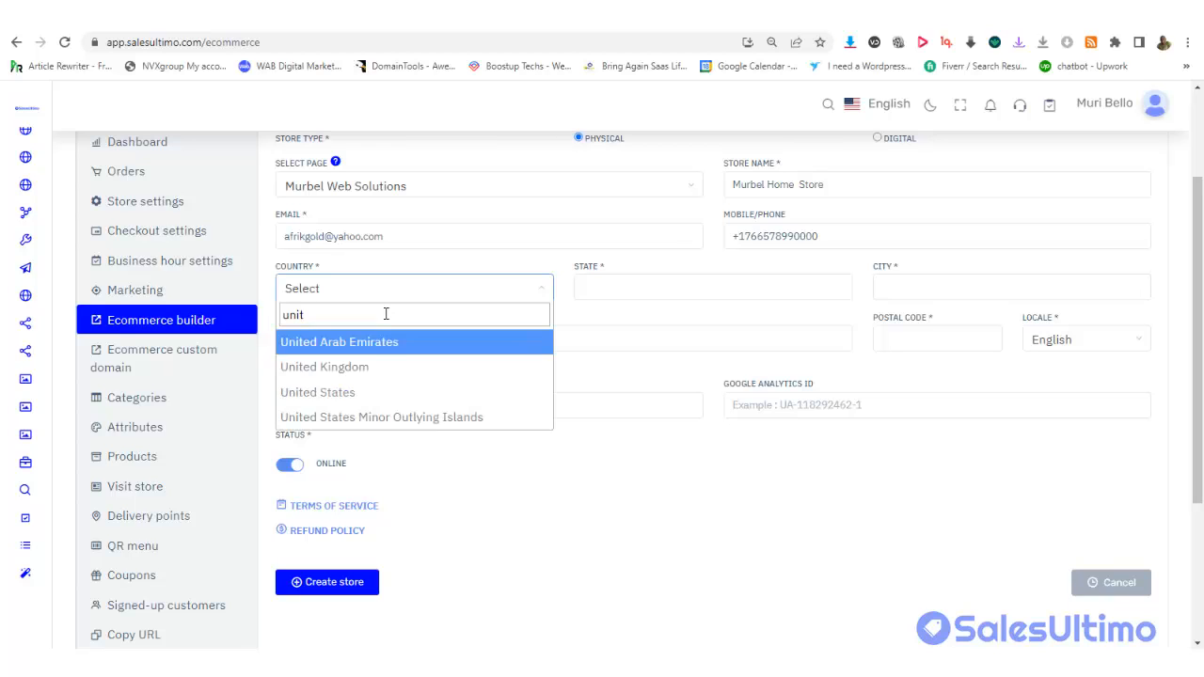
left_click(372, 366)
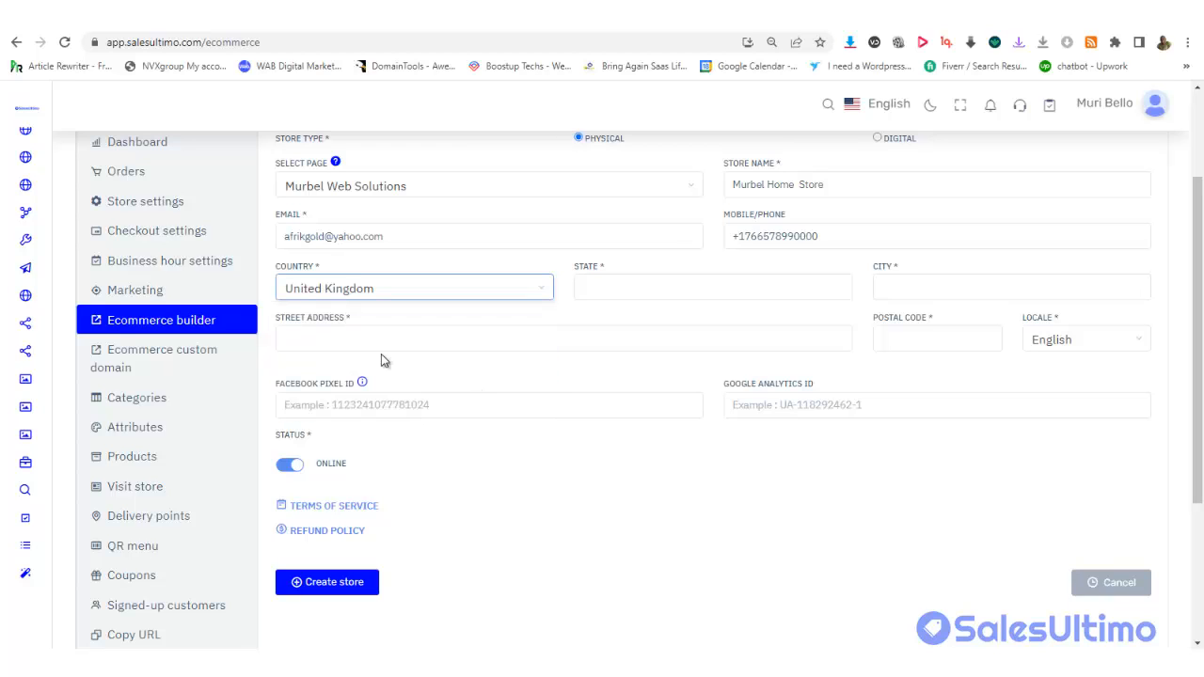
Enter London as state, city and street address, with postal code 2341
left_click(691, 291)
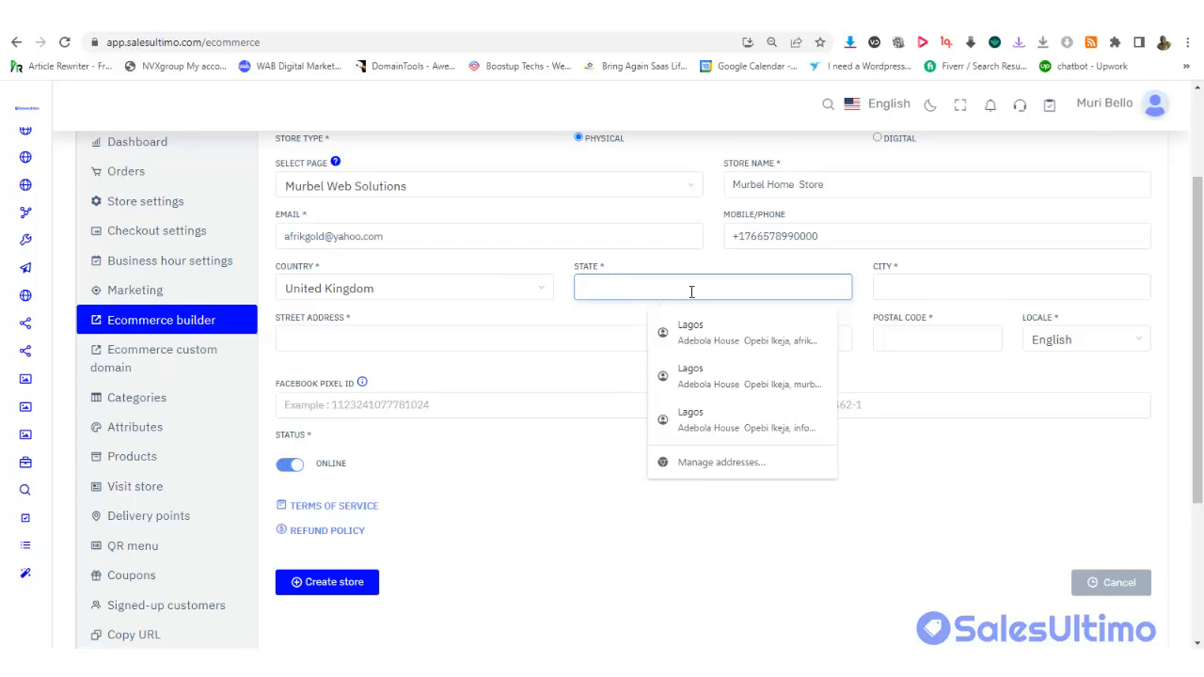
type("London")
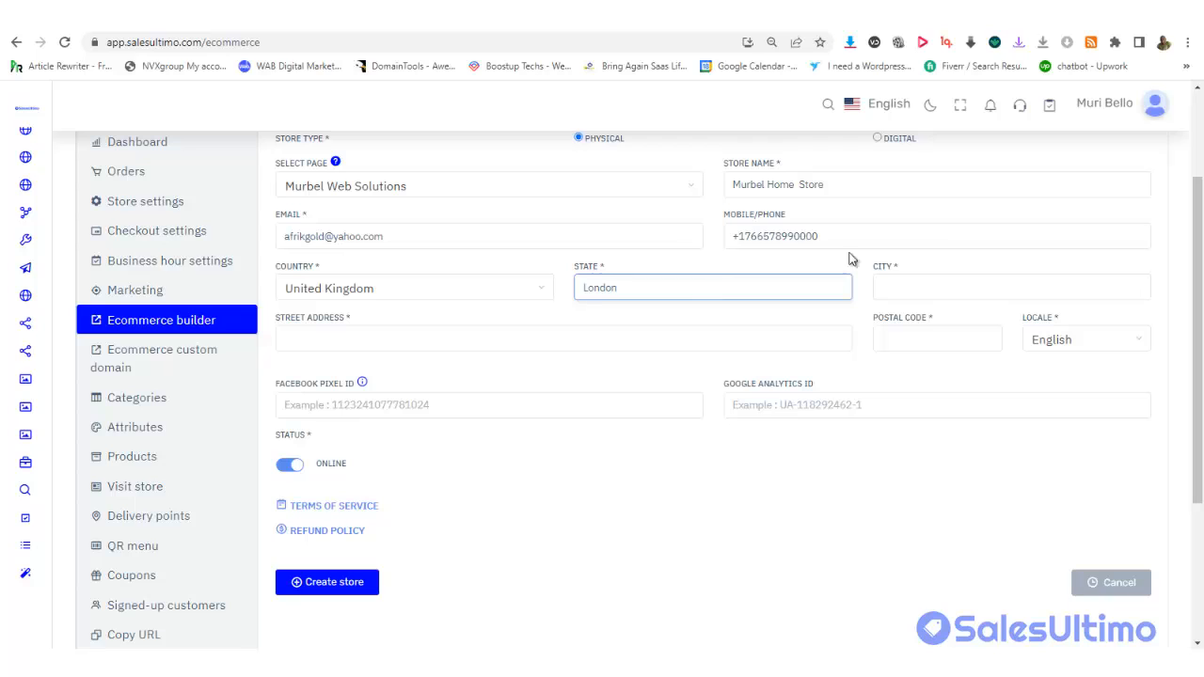
left_click(923, 281)
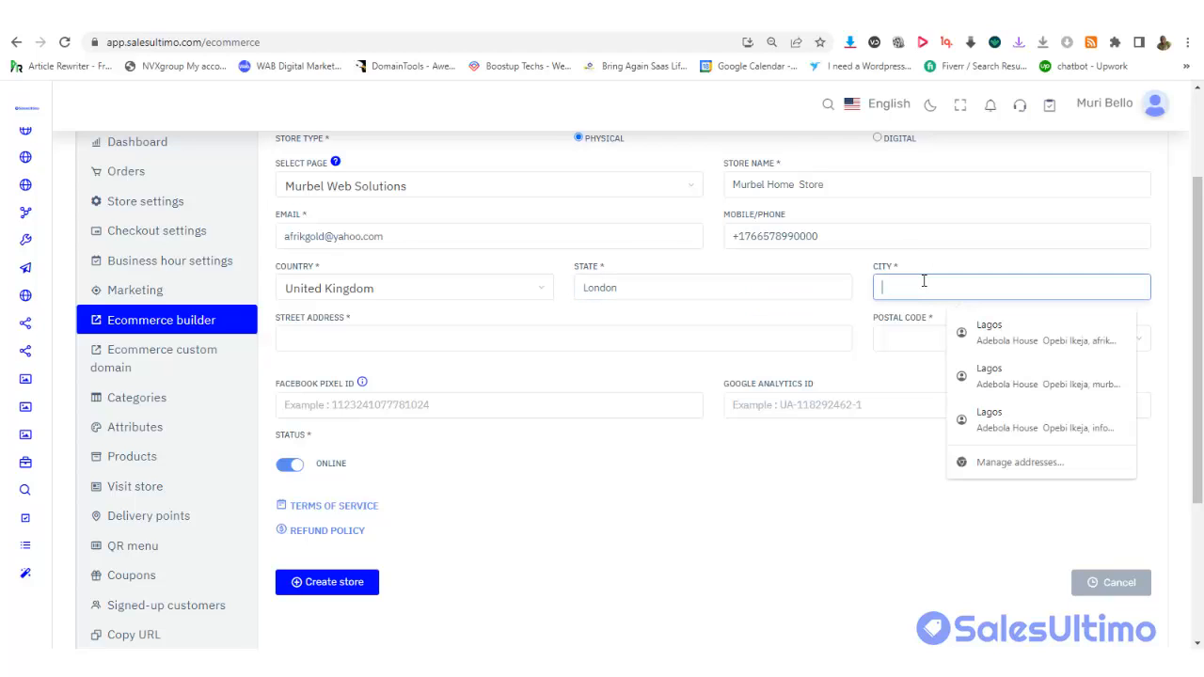
type("London")
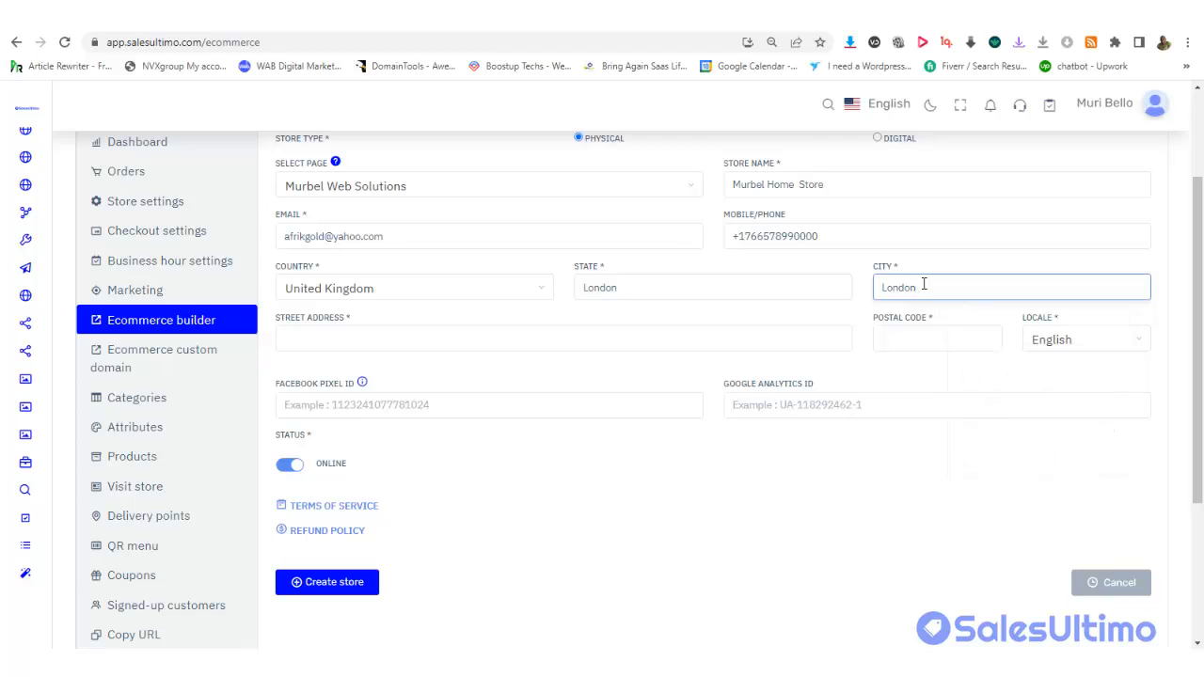
left_click(905, 346)
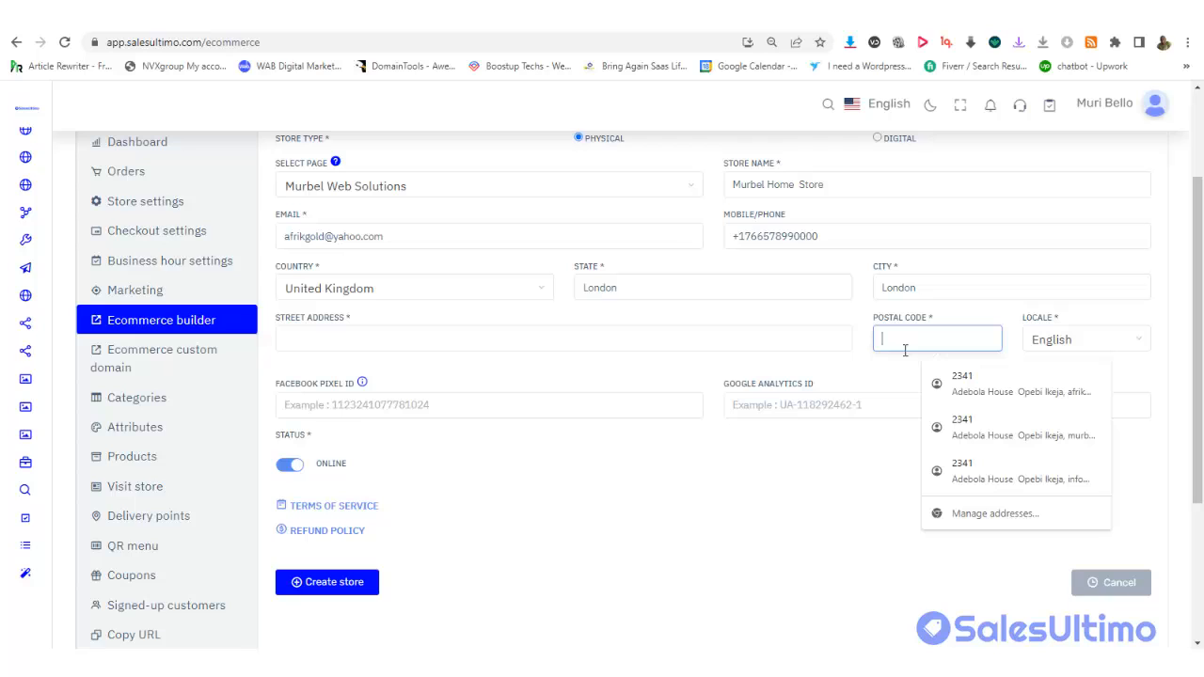
type("2341")
left_click(621, 337)
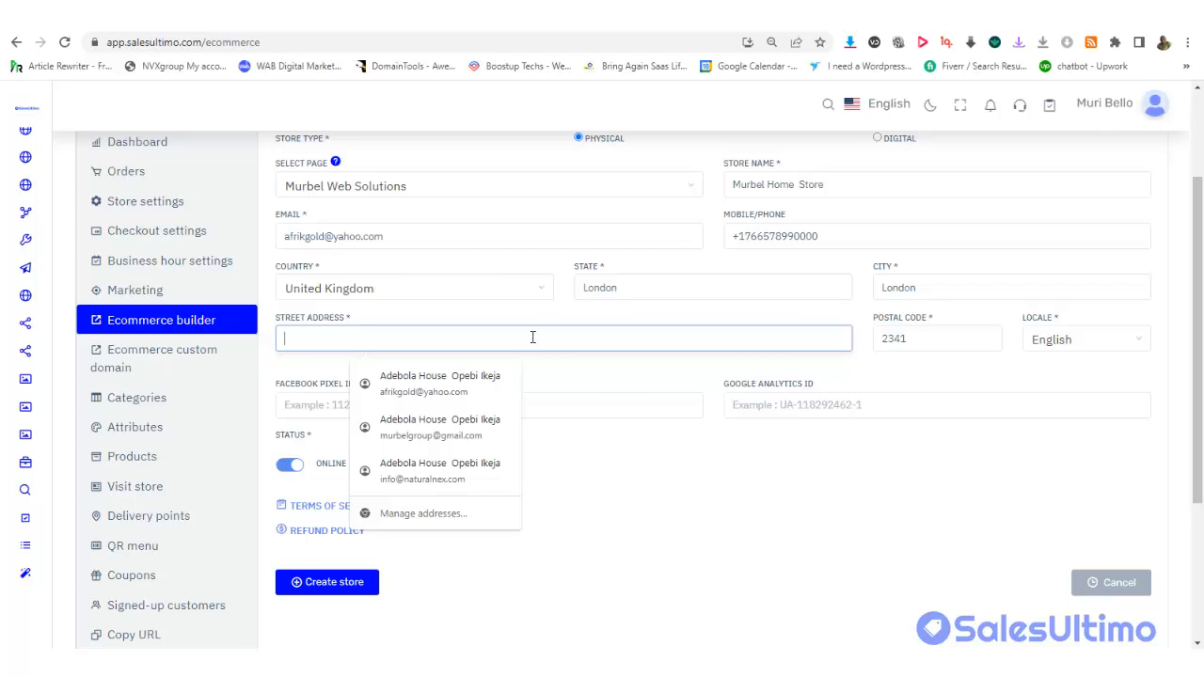
type("LONDON")
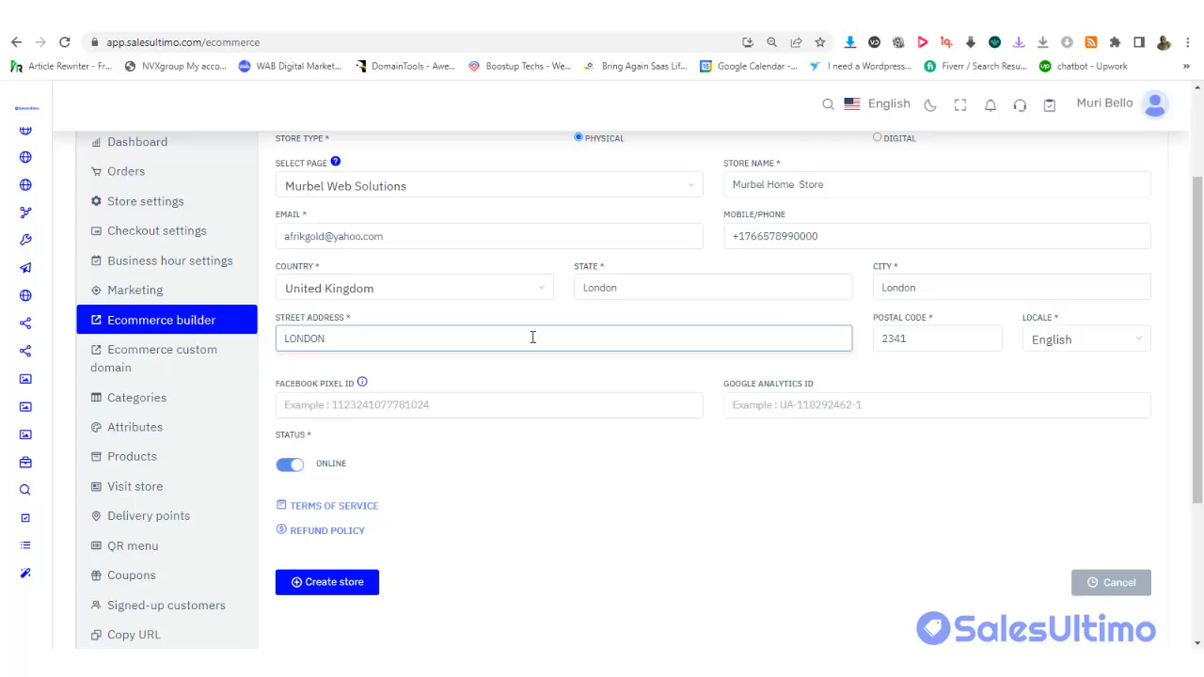
key("BackSpace")
key("BackSpace")
key("BackSpace")
key("BackSpace")
key("BackSpace")
type("ondon")
left_click(579, 321)
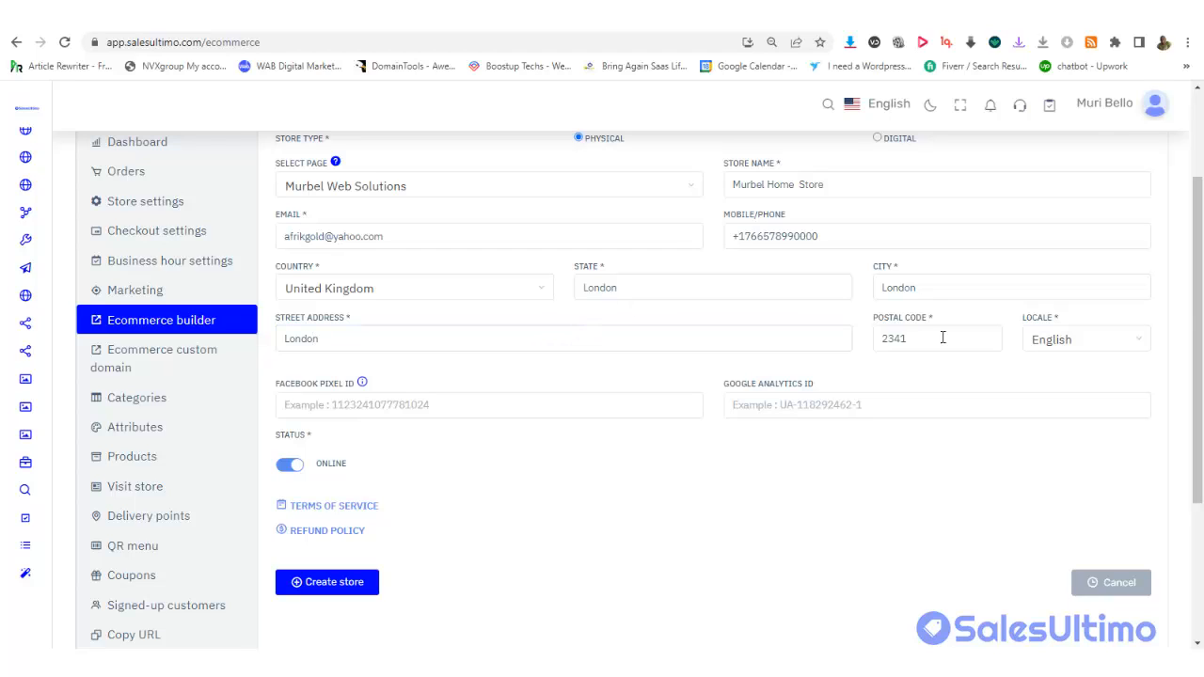
left_click_drag(1197, 313, 1197, 381)
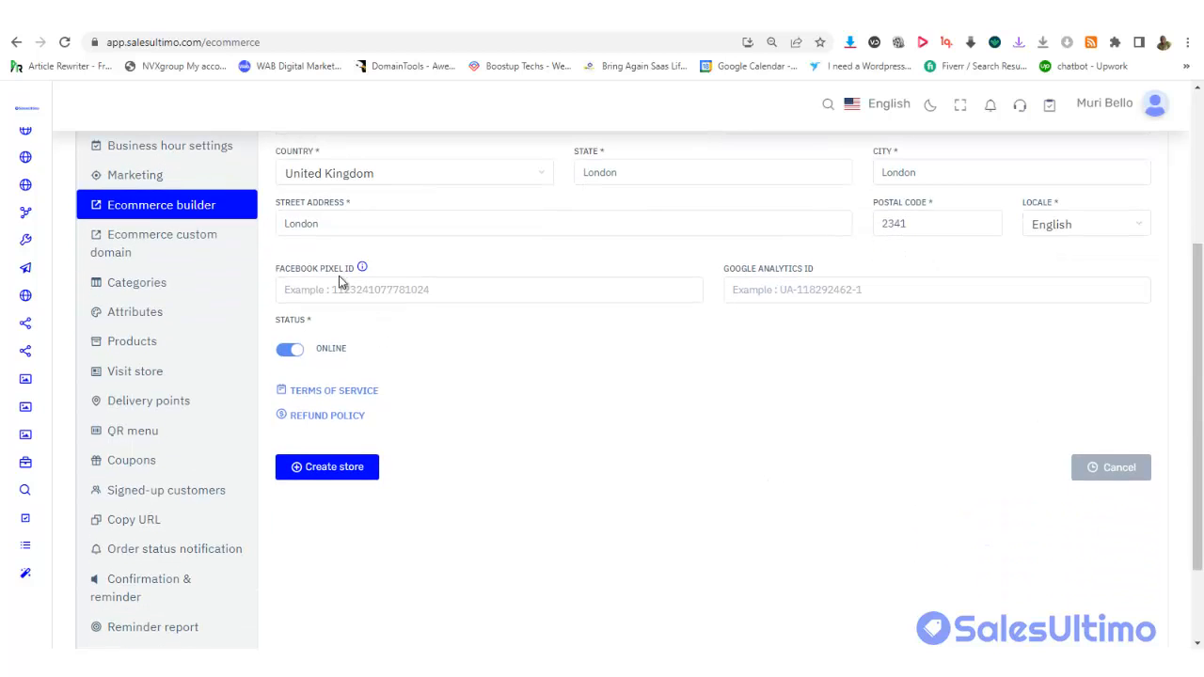
Leave Pixel and Analytics IDs blank, keep status Online, and expand Terms of Service and Refund Policy
left_click(369, 294)
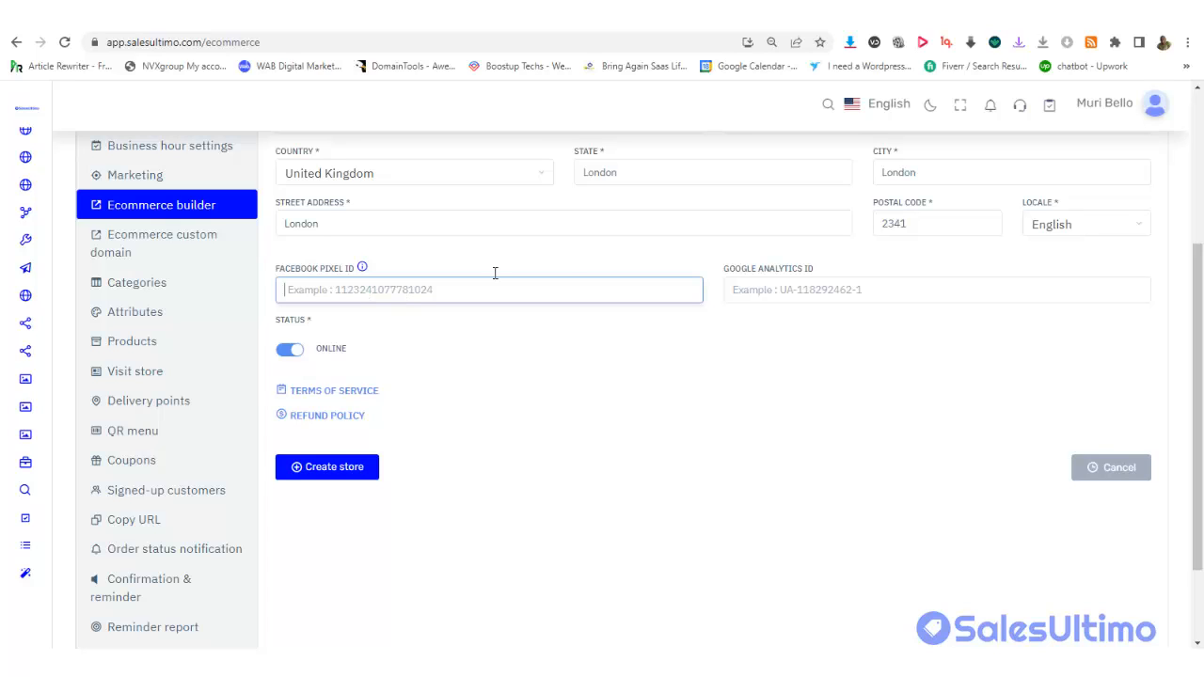
left_click(808, 295)
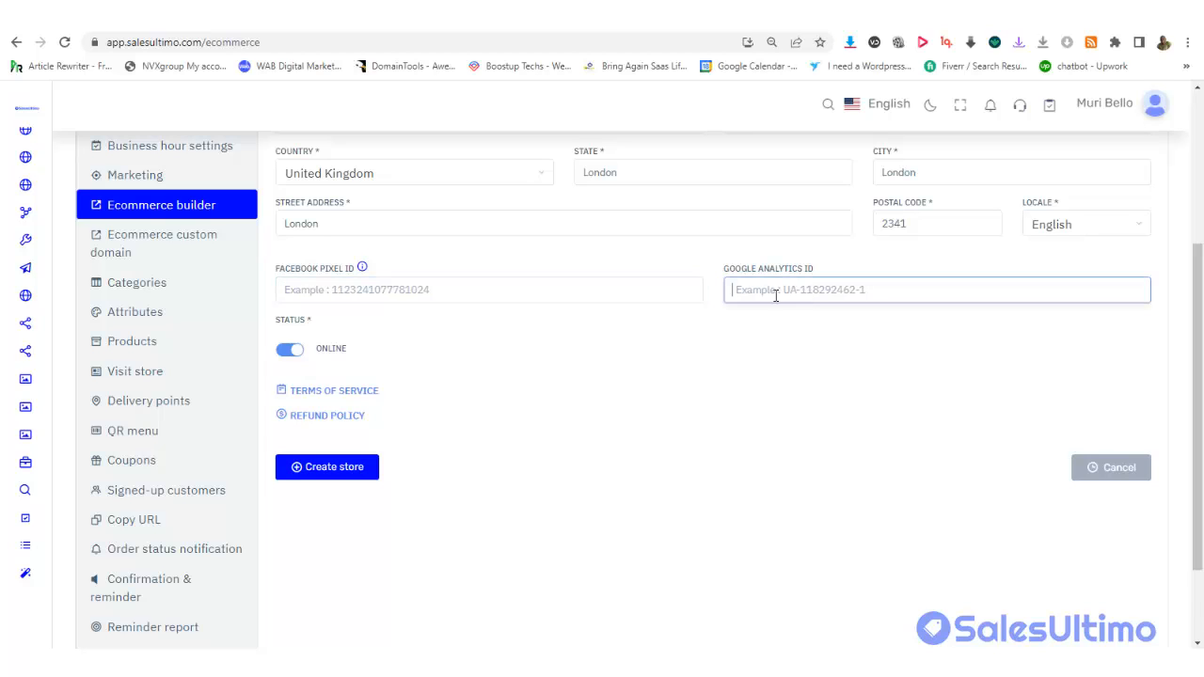
left_click(344, 294)
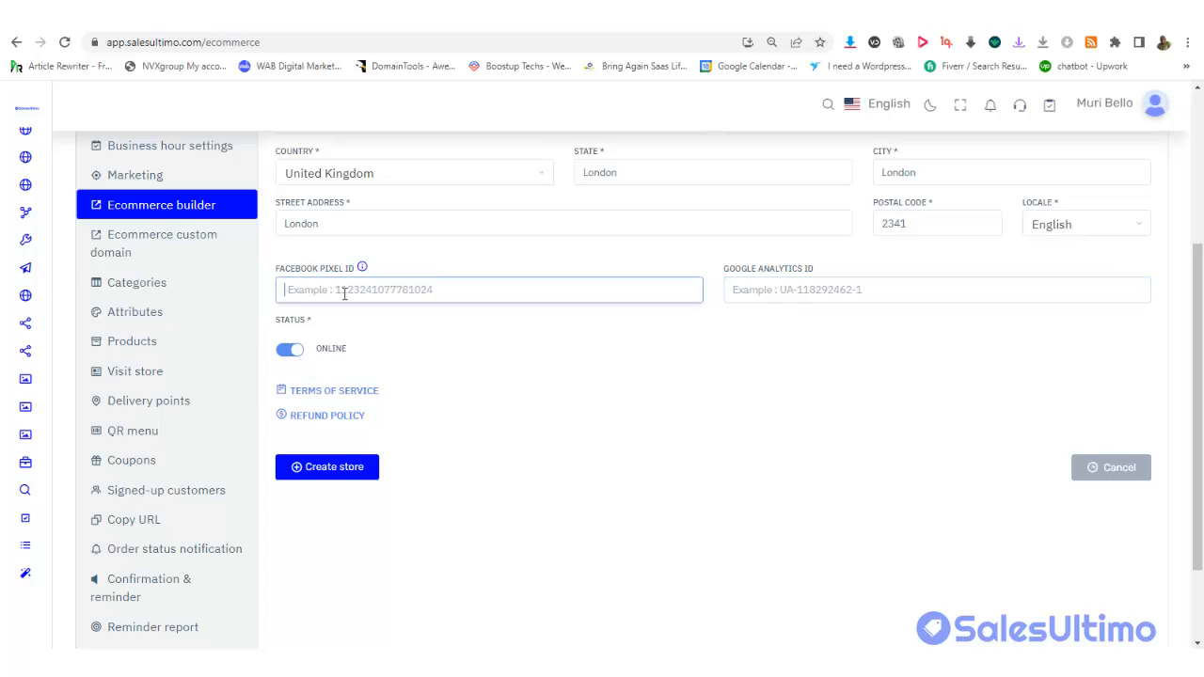
left_click(292, 358)
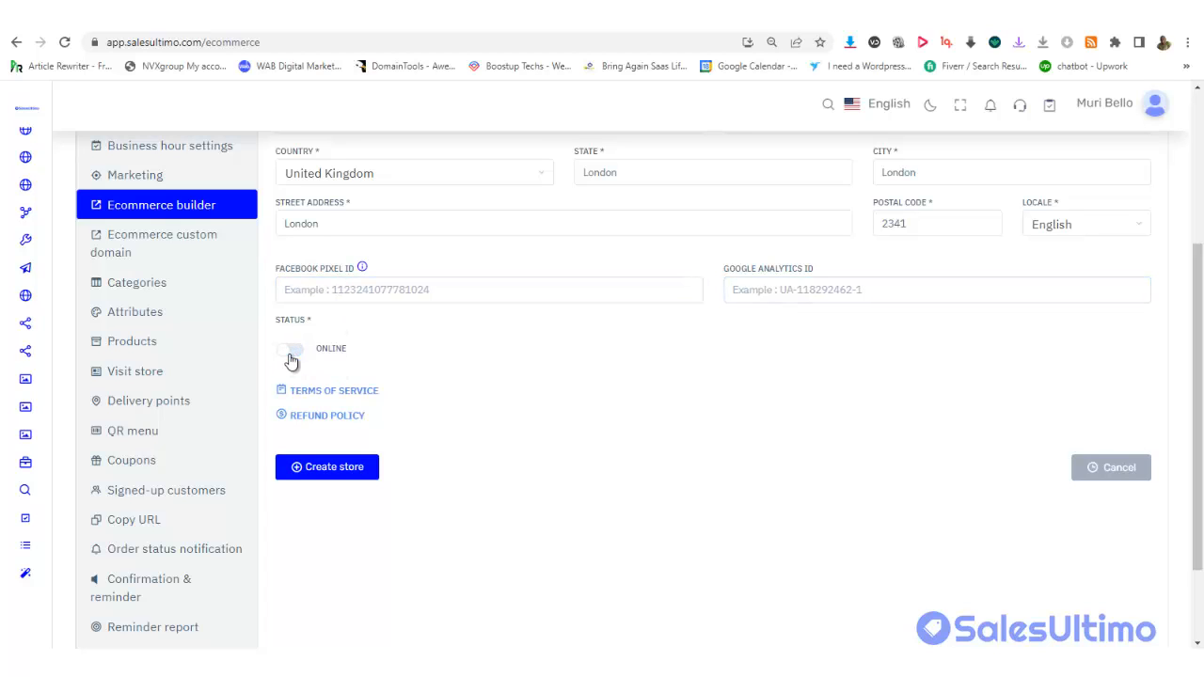
left_click(292, 357)
left_click(350, 393)
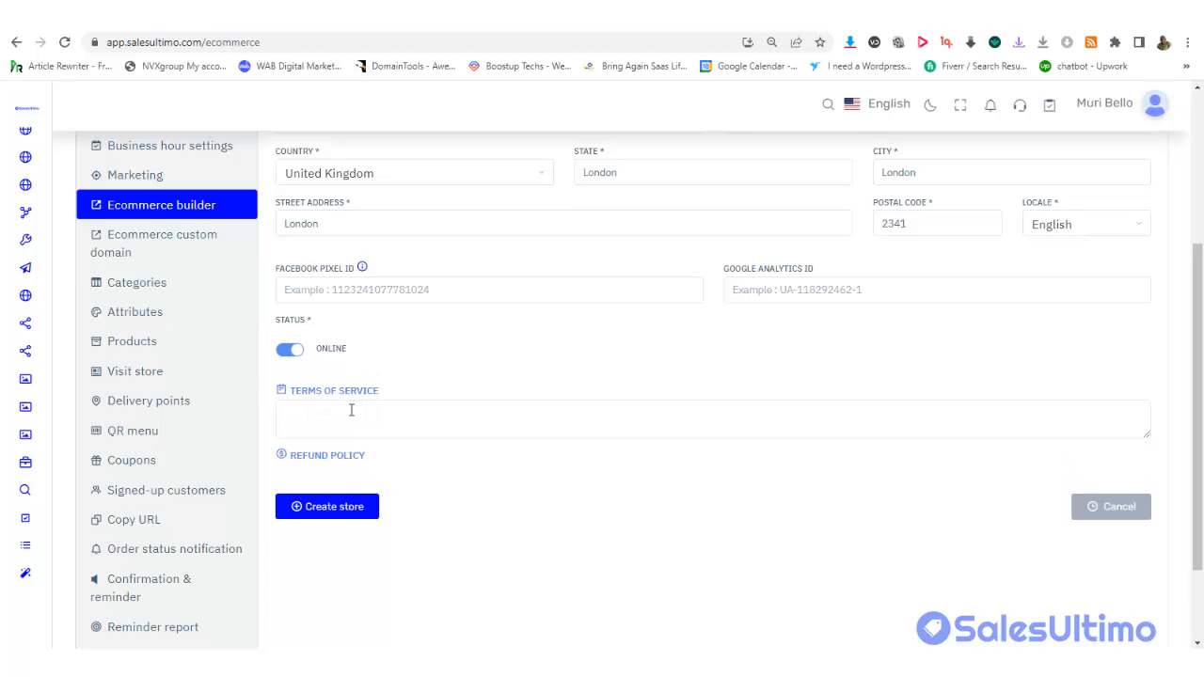
left_click(339, 458)
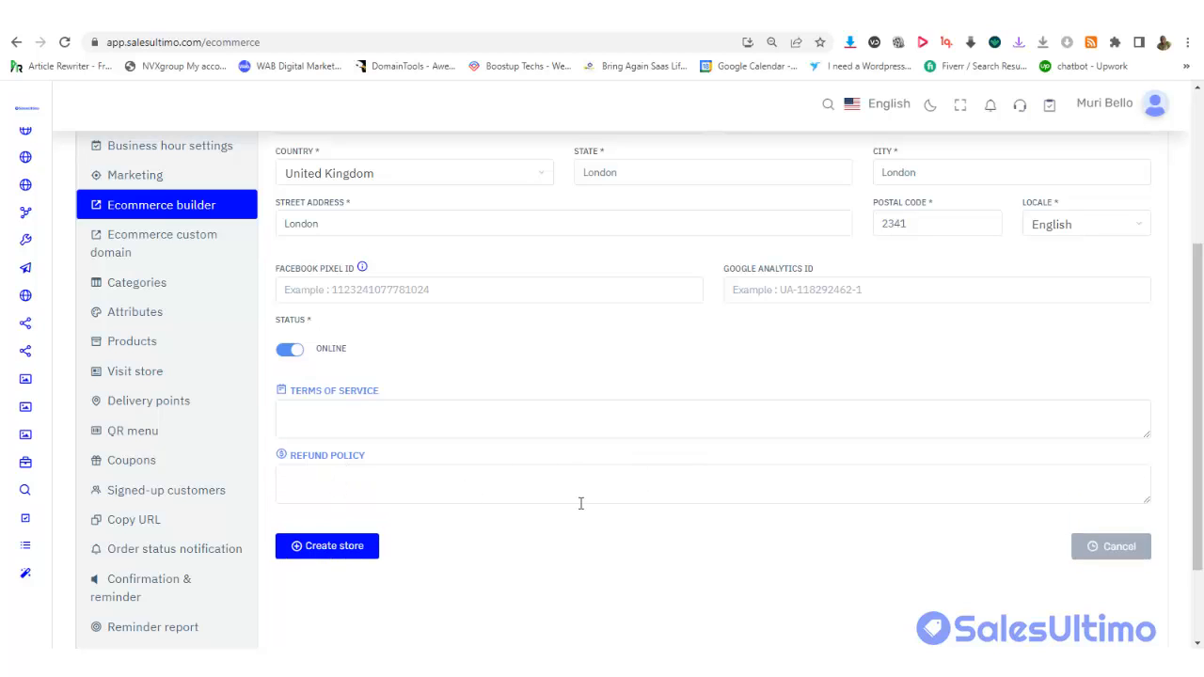
Create Murbel Home Store and scroll its new dashboard showing $0 net sales and 0 orders
left_click(322, 551)
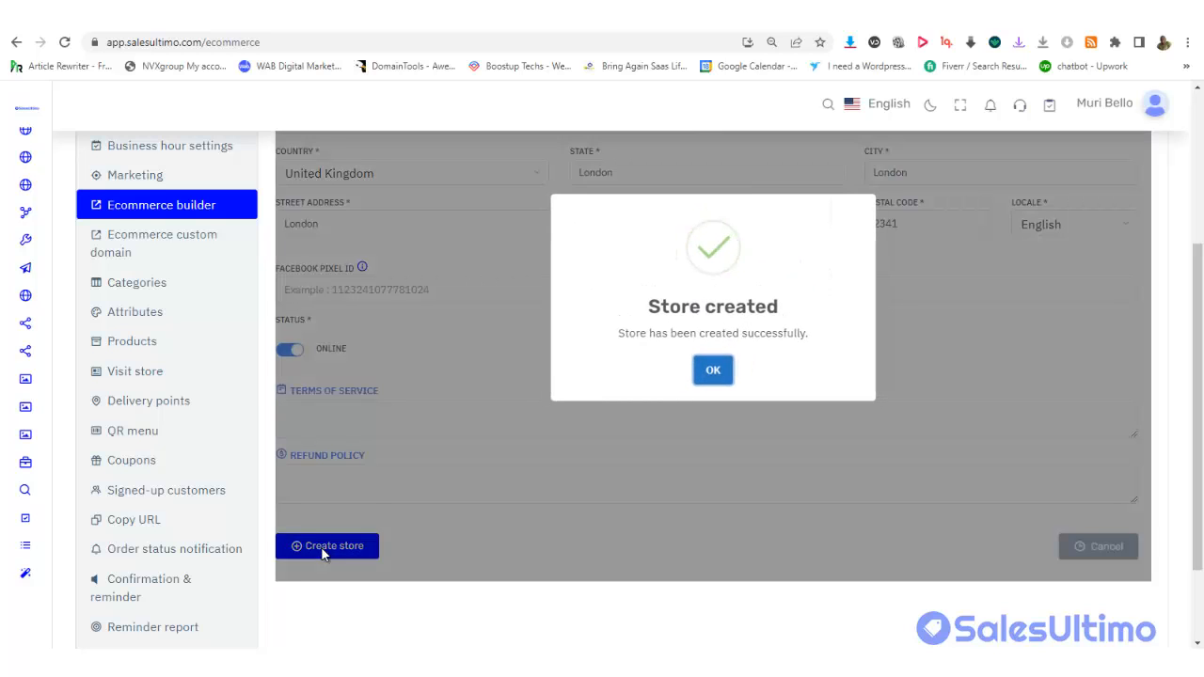
left_click(712, 369)
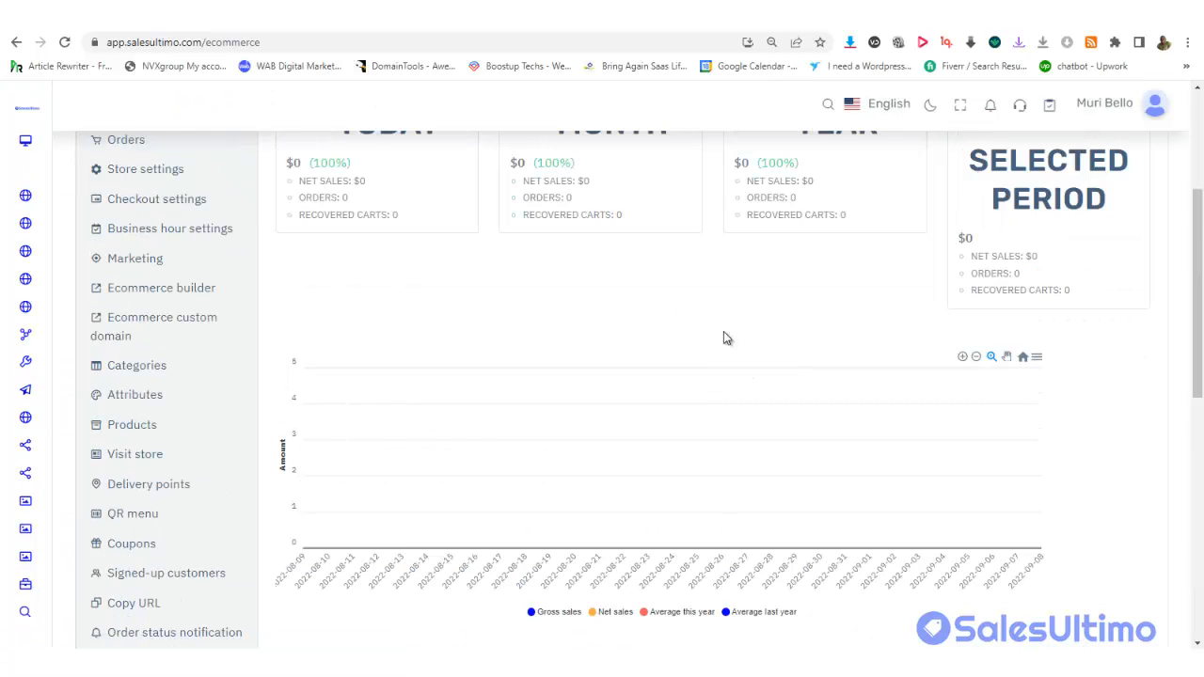
left_click_drag(1196, 222, 1185, 120)
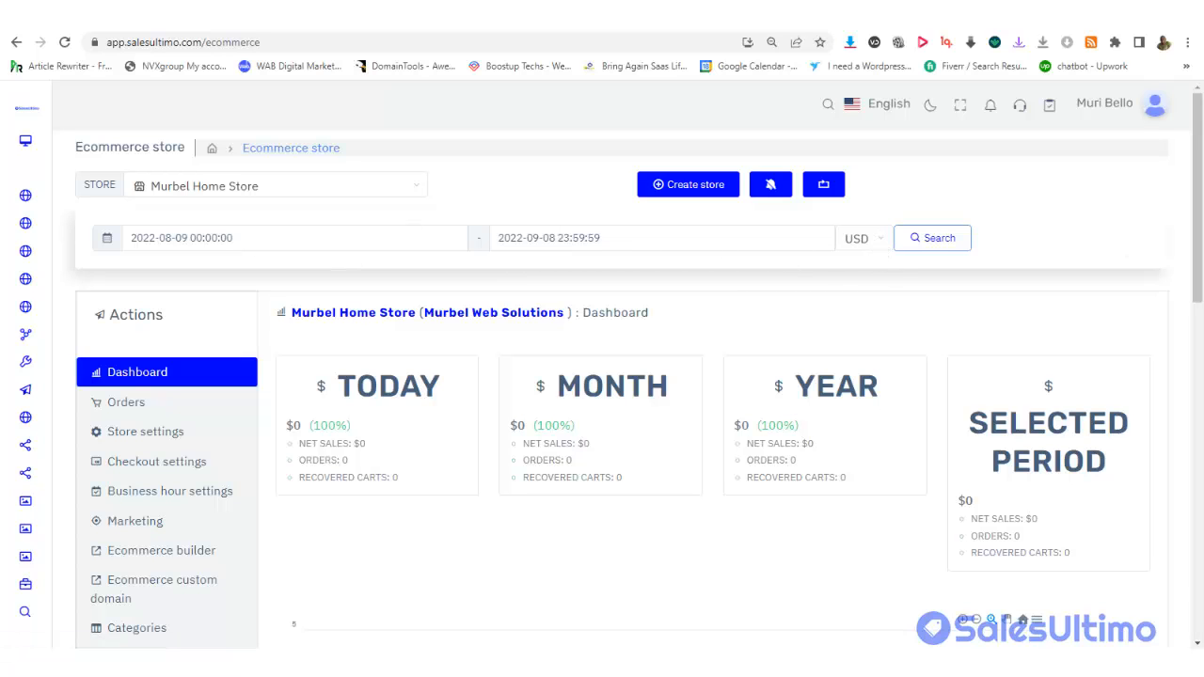
scroll(1197, 226, "down", 1)
left_click_drag(1197, 226, 1200, 375)
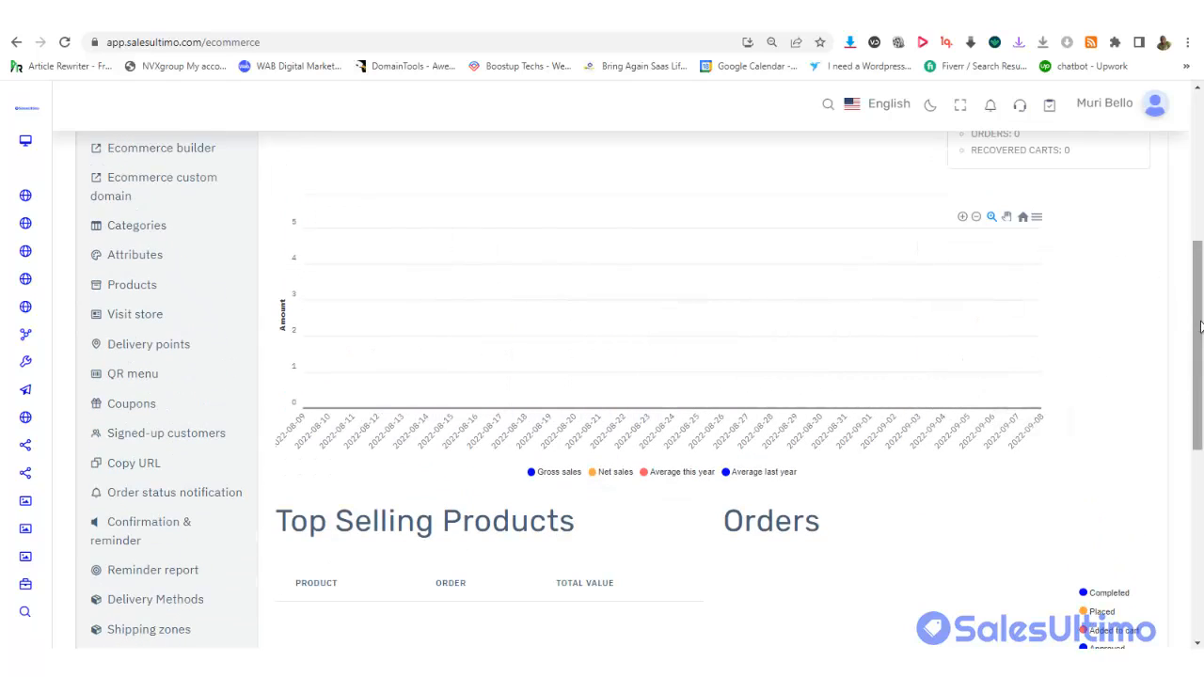
left_click_drag(1200, 348, 1200, 141)
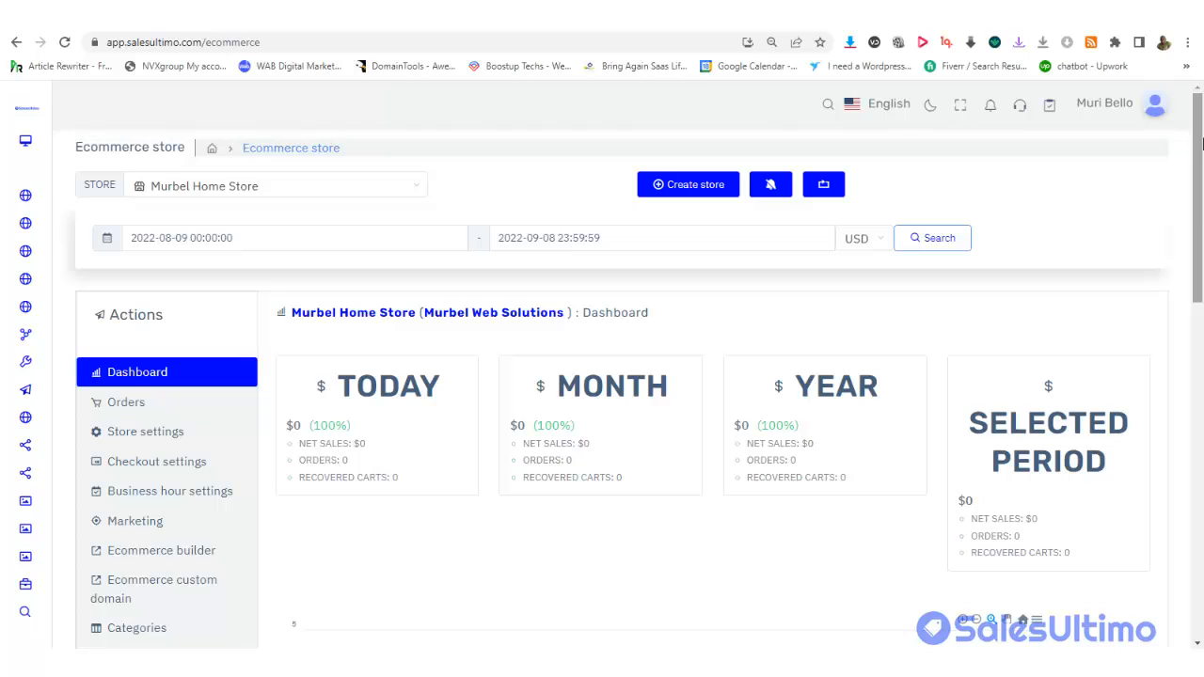
Look over the store's orders and settings, including the Facebook Pixel ID field
left_click(136, 406)
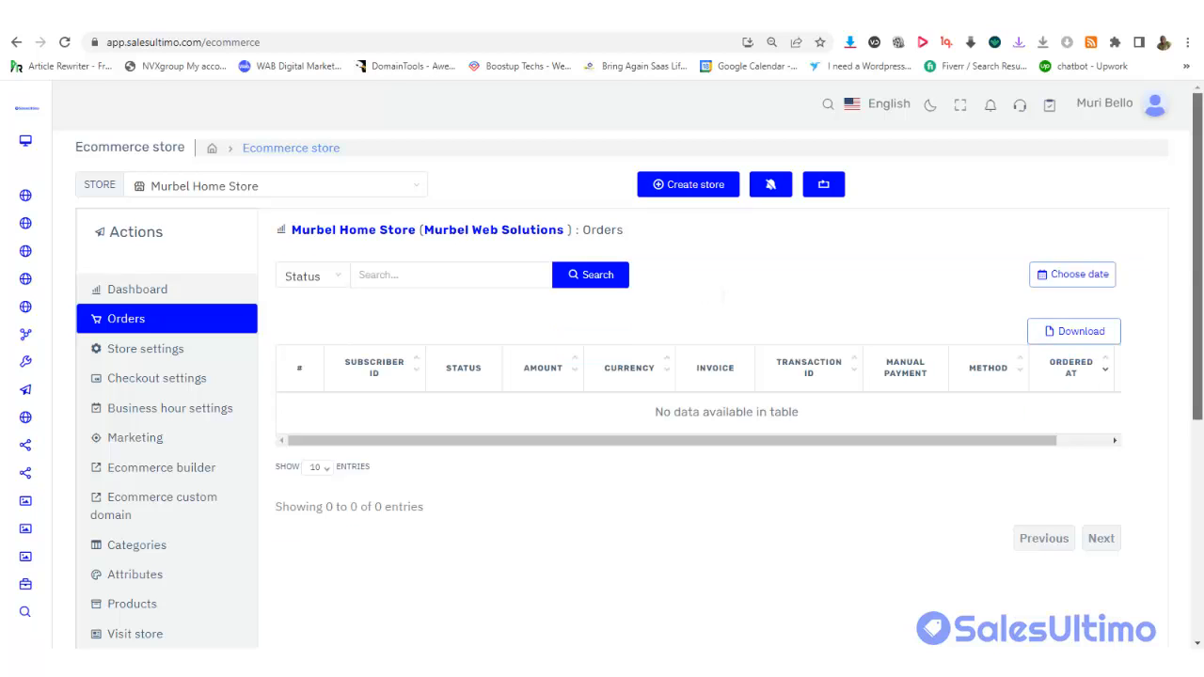
left_click(158, 350)
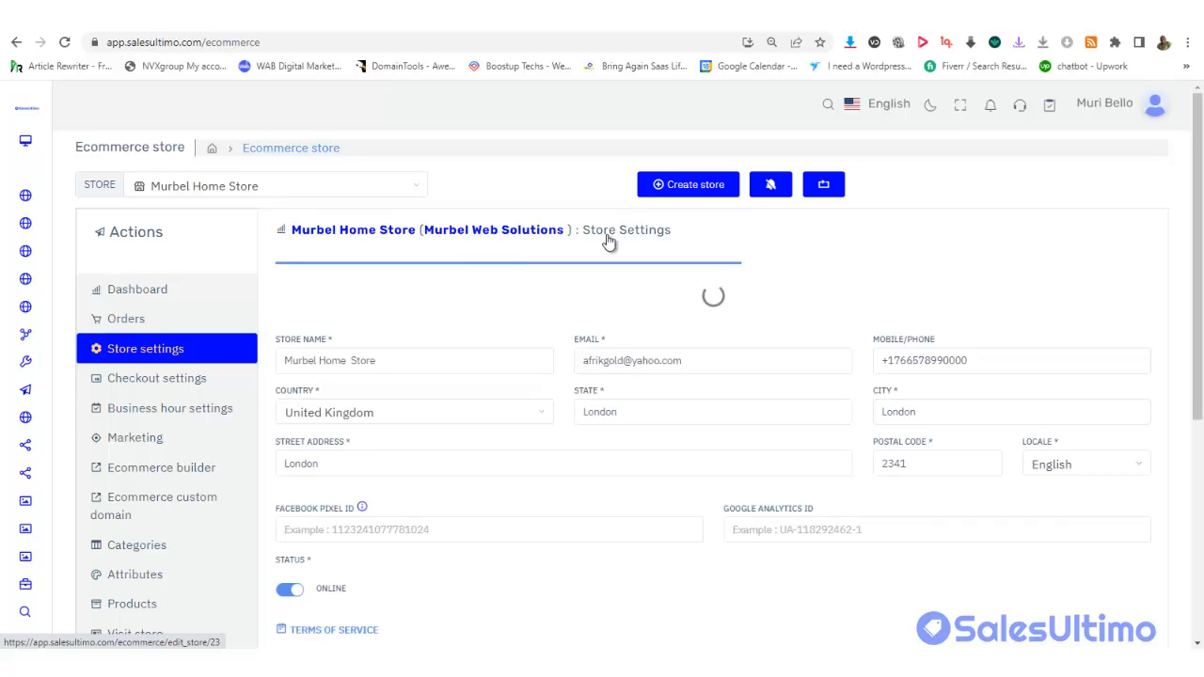
left_click_drag(1200, 251, 1201, 327)
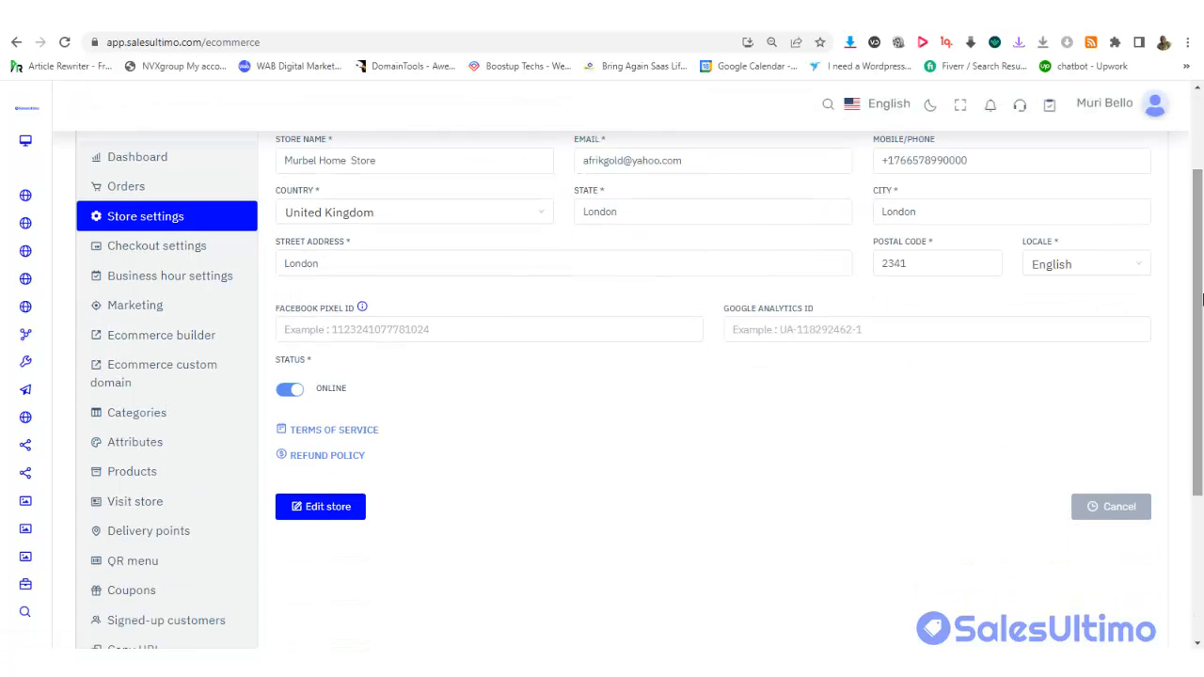
left_click(500, 333)
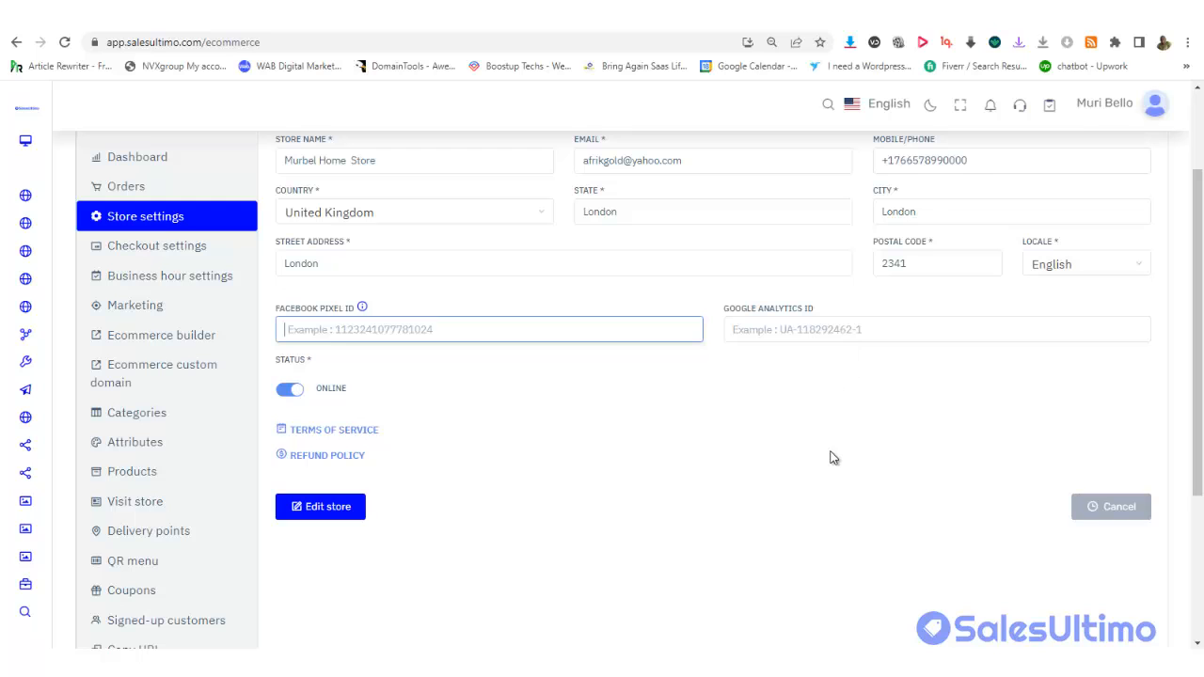
left_click_drag(1198, 404, 1198, 377)
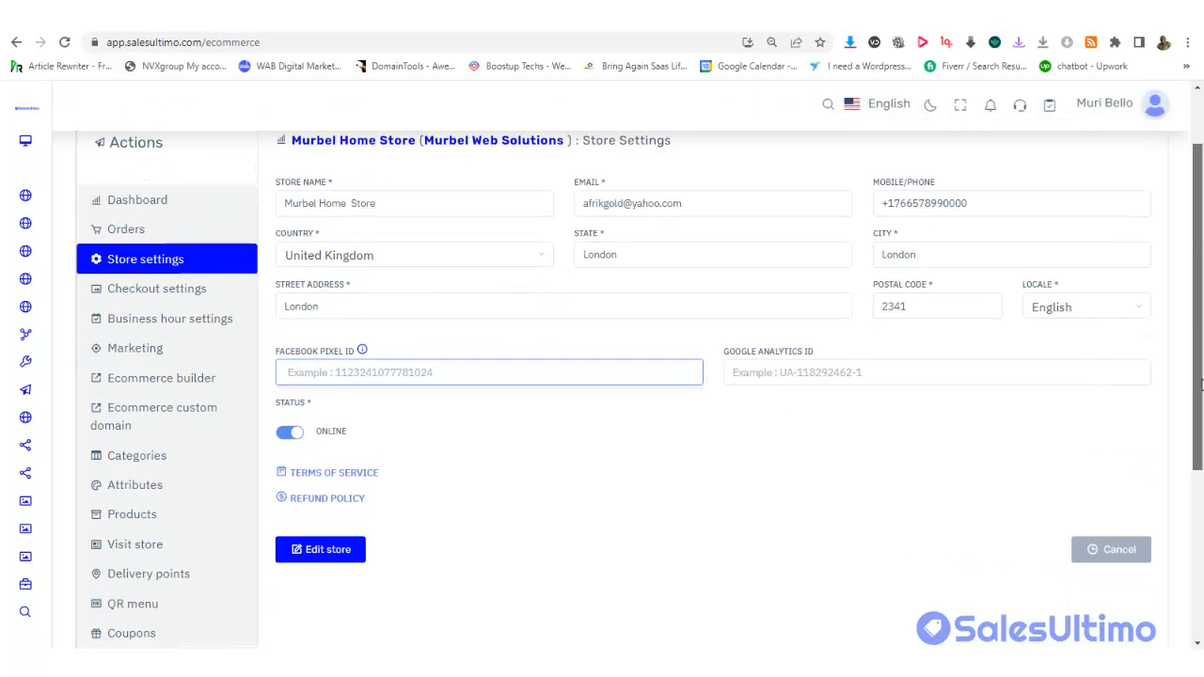
Go to Murbel Home Store's Checkout settings and expand Payment Integration, showing PayPal
left_click(157, 296)
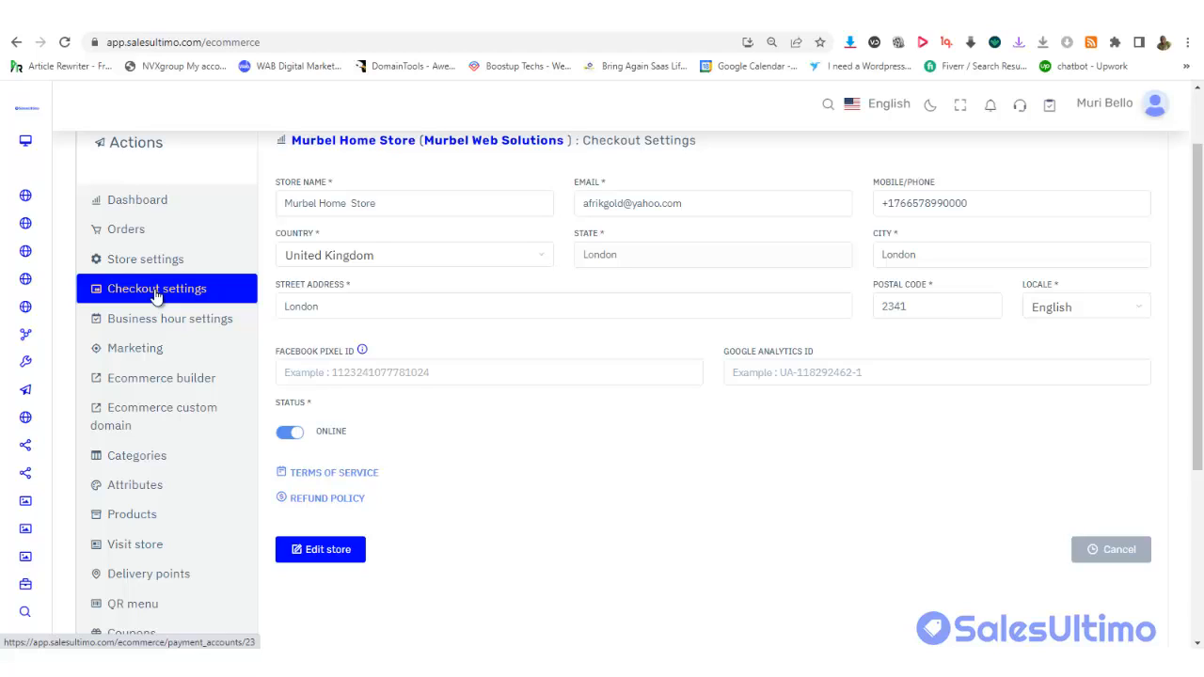
left_click(204, 293)
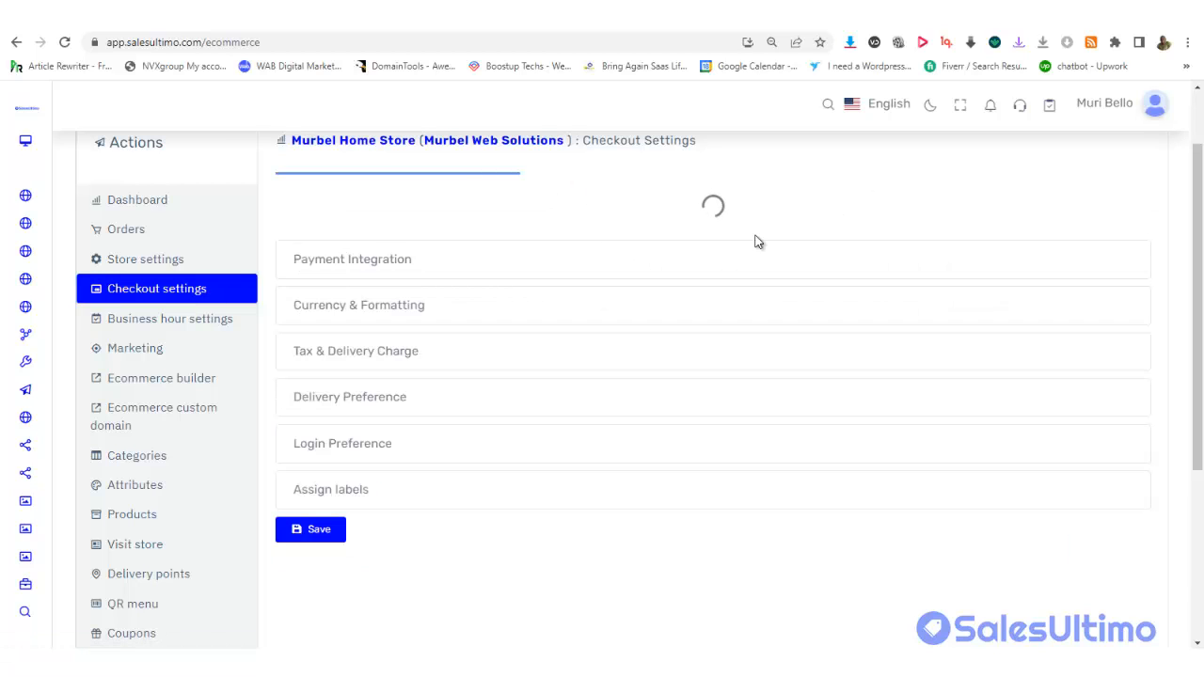
mouse_move(1197, 247)
left_mouse_down()
mouse_move(1192, 219)
mouse_move(1190, 245)
left_mouse_up()
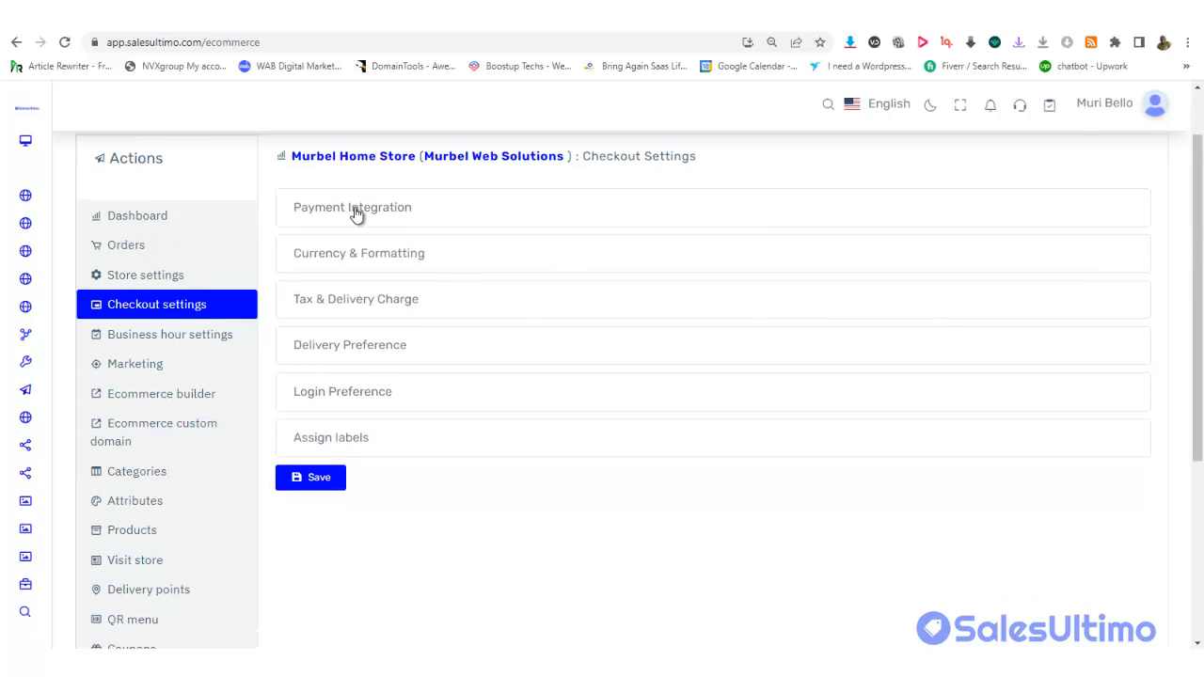
left_click(355, 214)
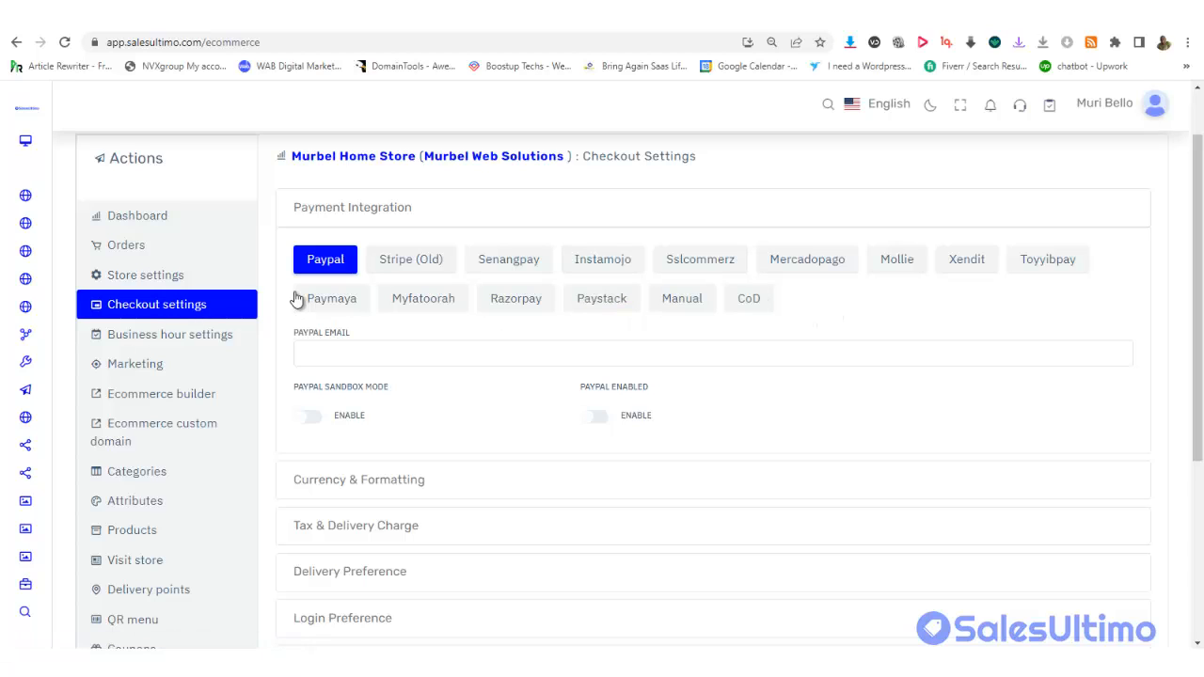
Fill the PAYPAL EMAIL field with the saved account e-mail from autofill
left_click(373, 354)
type("inb")
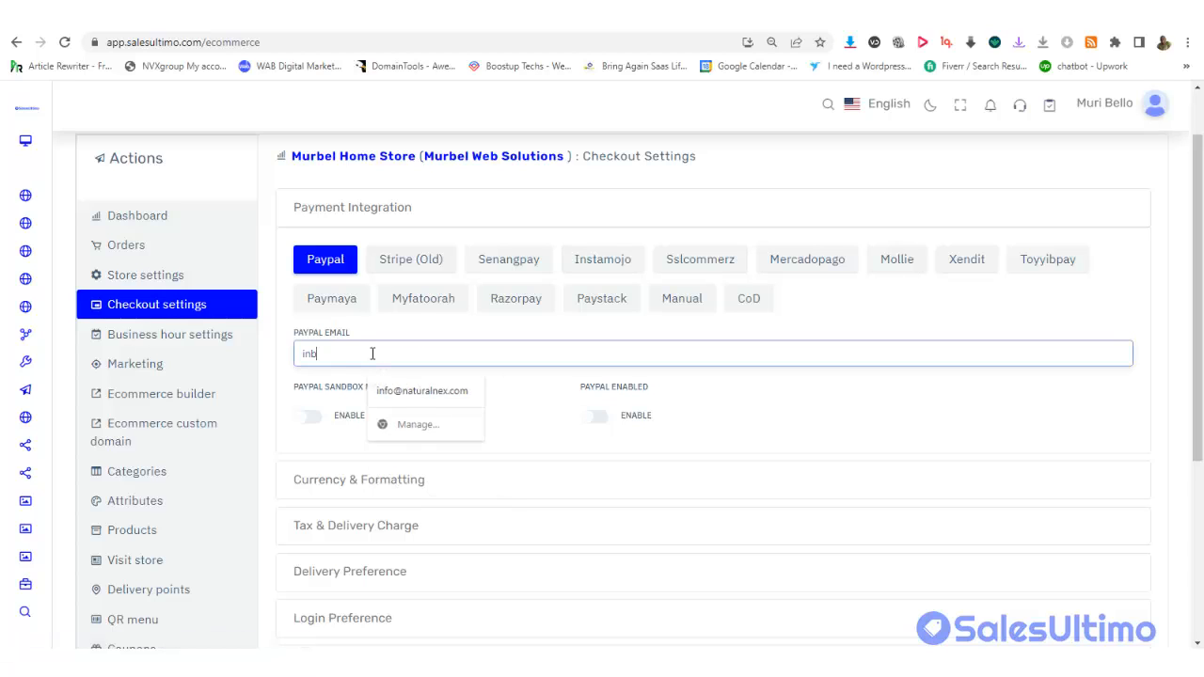
key("BackSpace")
key("BackSpace")
left_click(416, 390)
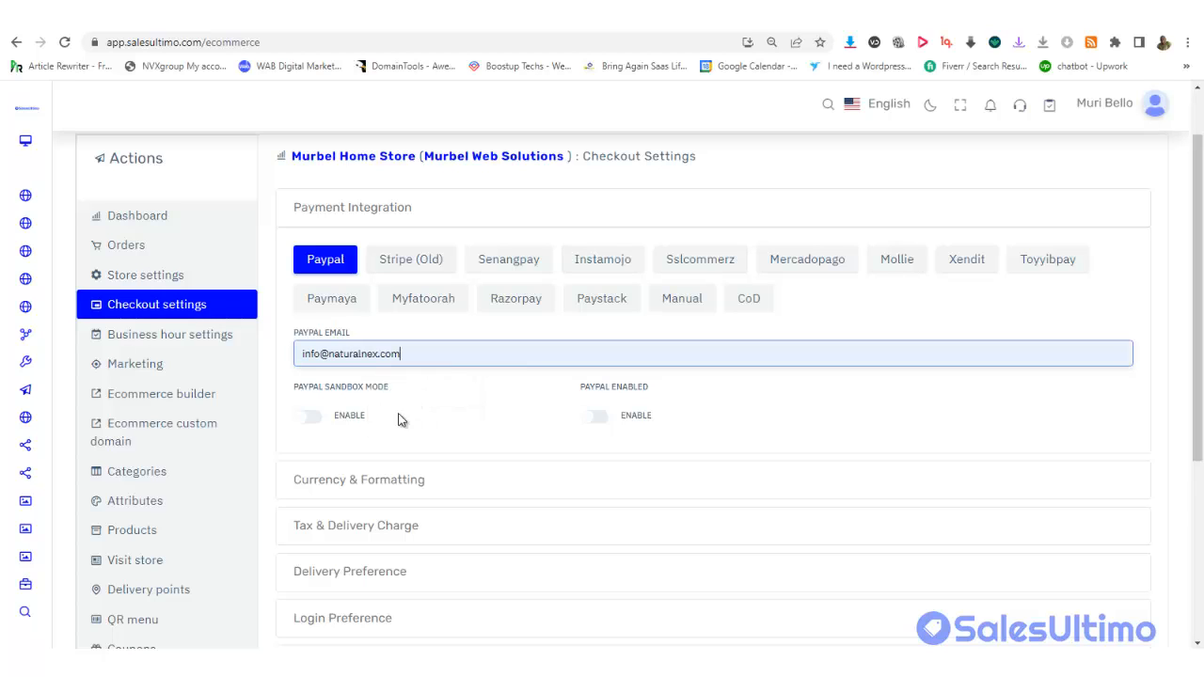
Keep Sandbox off, turn PayPal Enabled on, and save the checkout settings
left_click(314, 421)
left_click(314, 420)
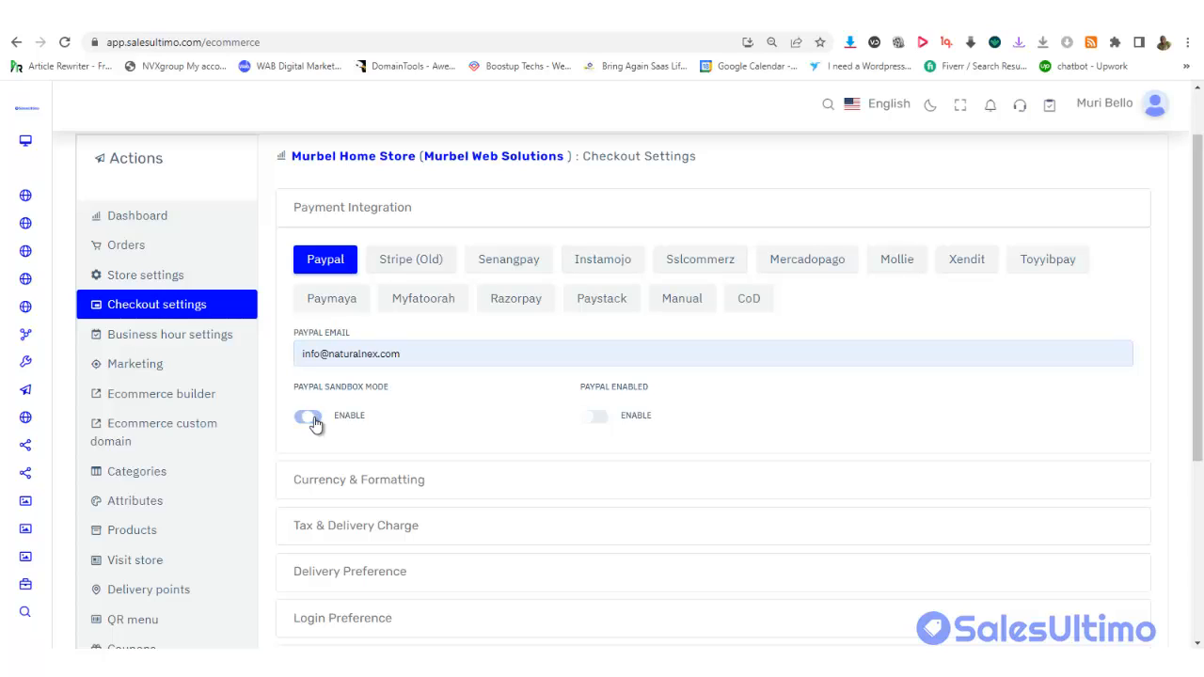
left_click(594, 419)
left_click_drag(1198, 319, 1199, 471)
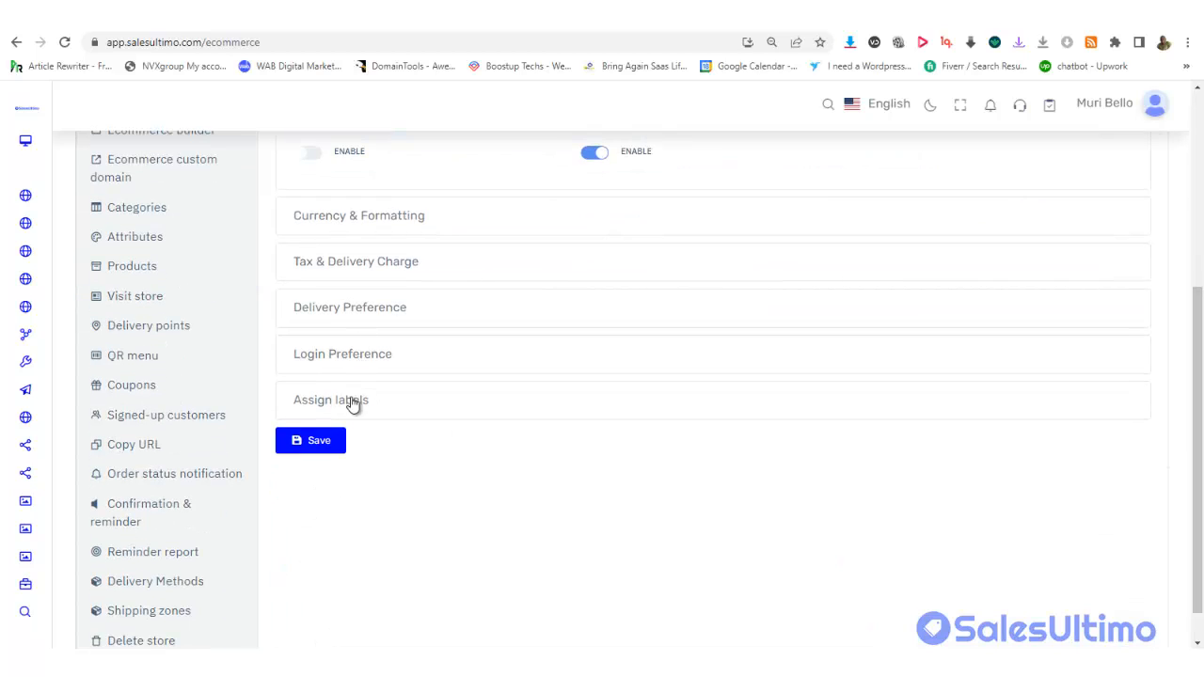
left_click(338, 440)
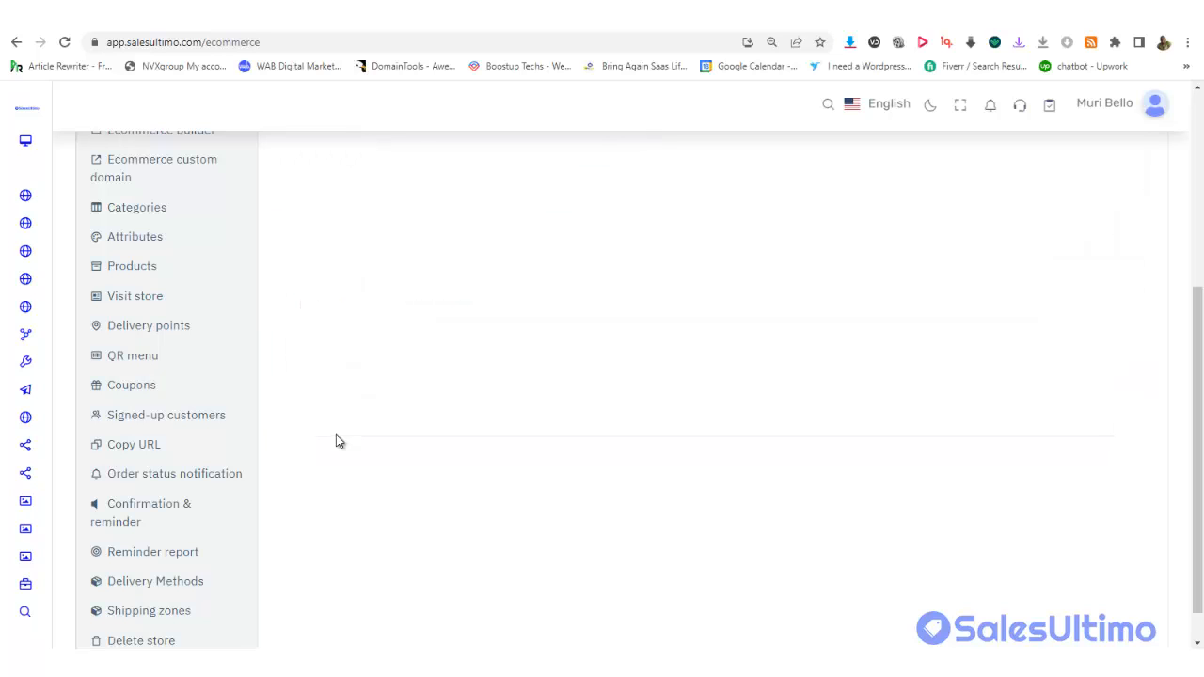
left_click_drag(1198, 336, 1189, 171)
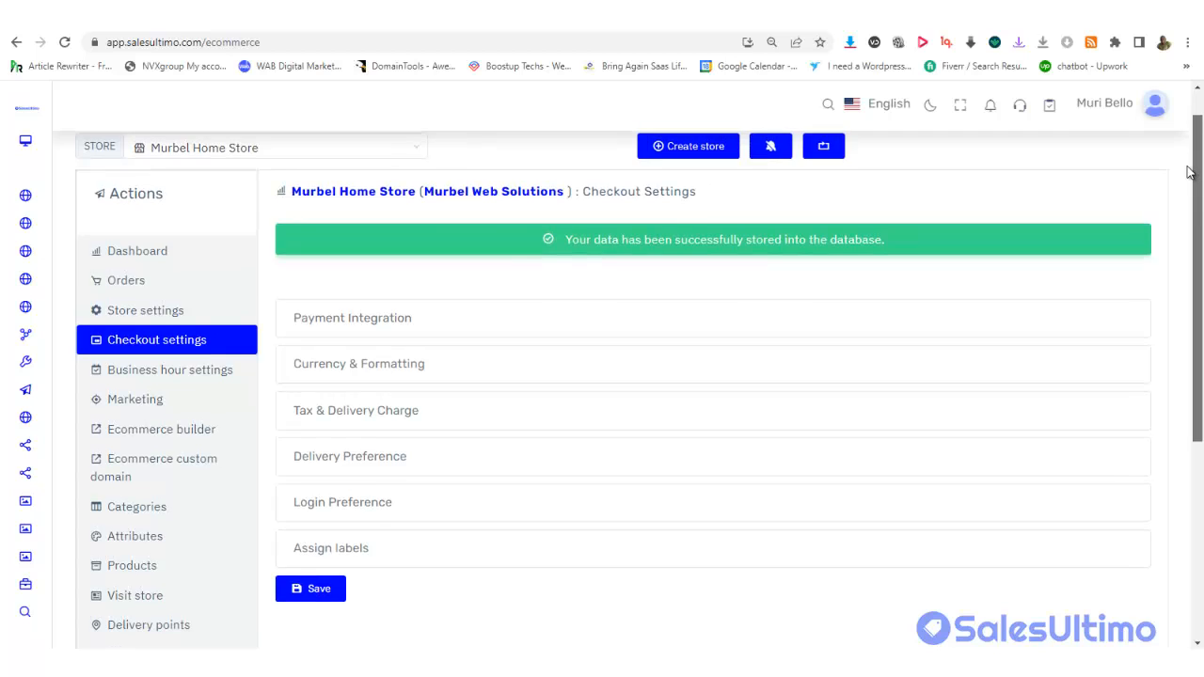
Review the Stripe (Old) Secret Key and Enabled toggle, then bring up the Paystack gateway settings
left_click(395, 330)
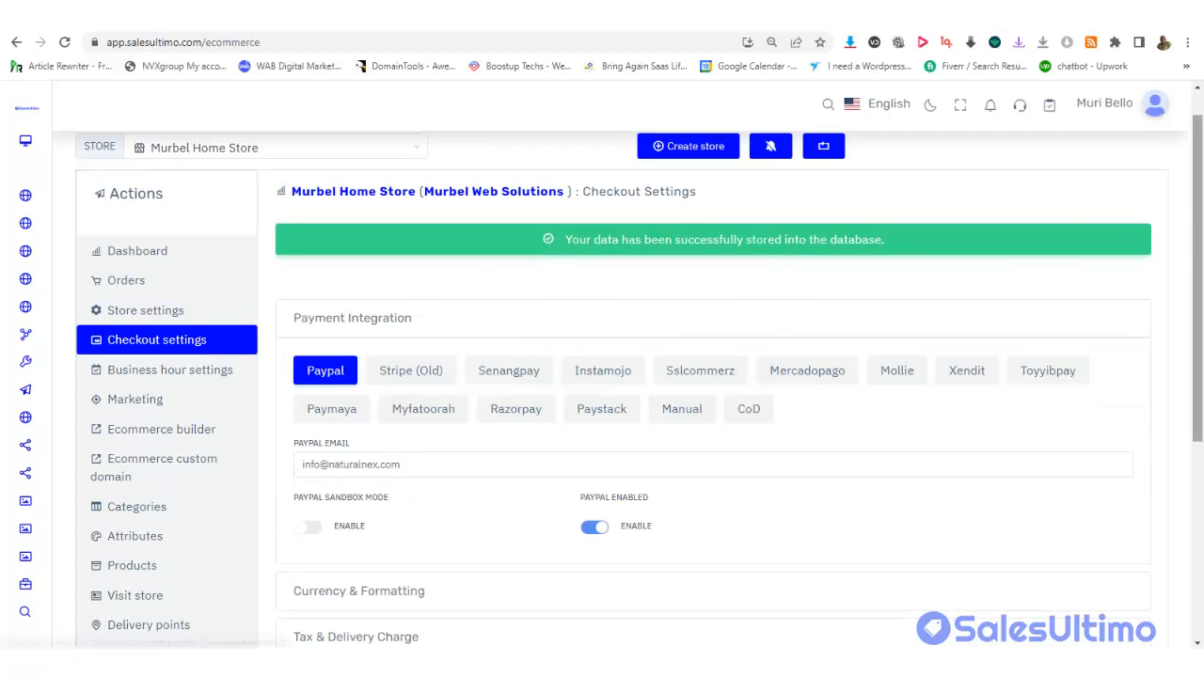
scroll(781, 276, "down", 2)
left_click(410, 247)
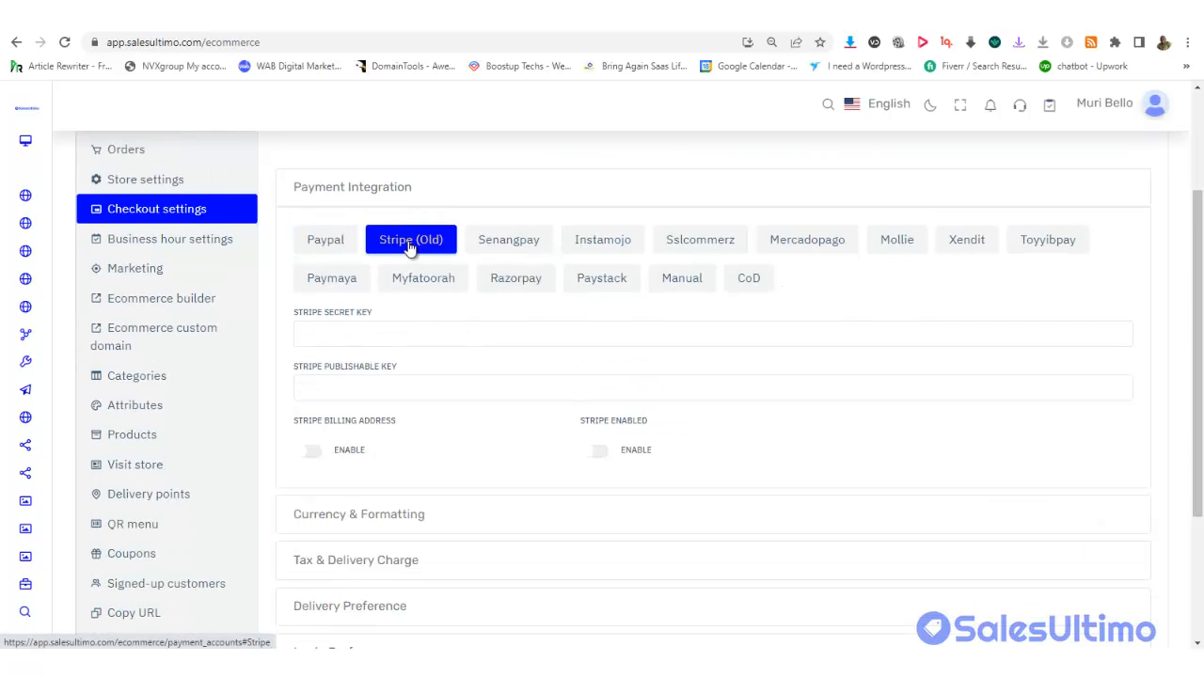
left_click(299, 333)
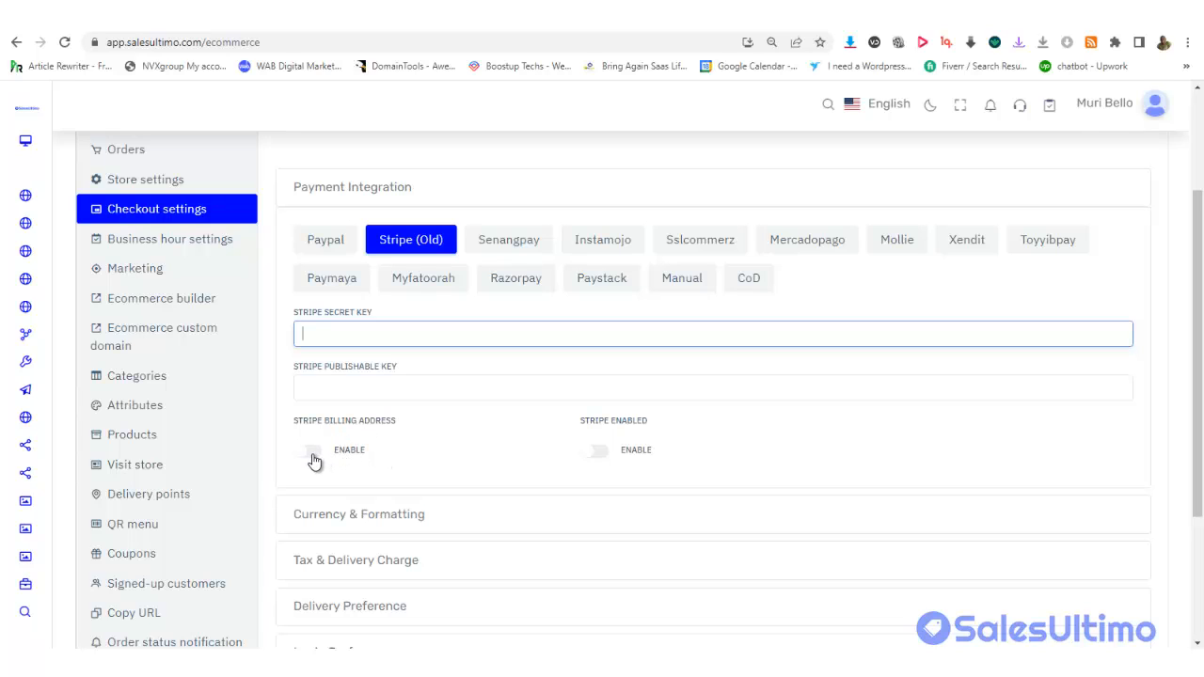
left_click(600, 455)
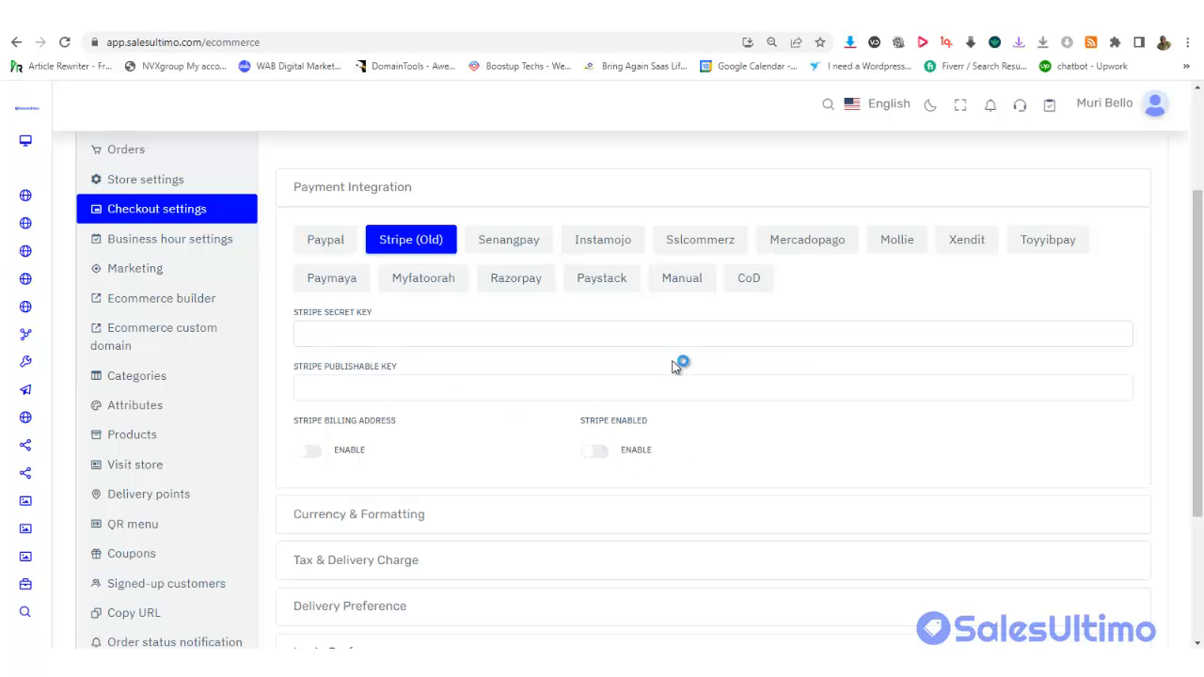
left_click(584, 280)
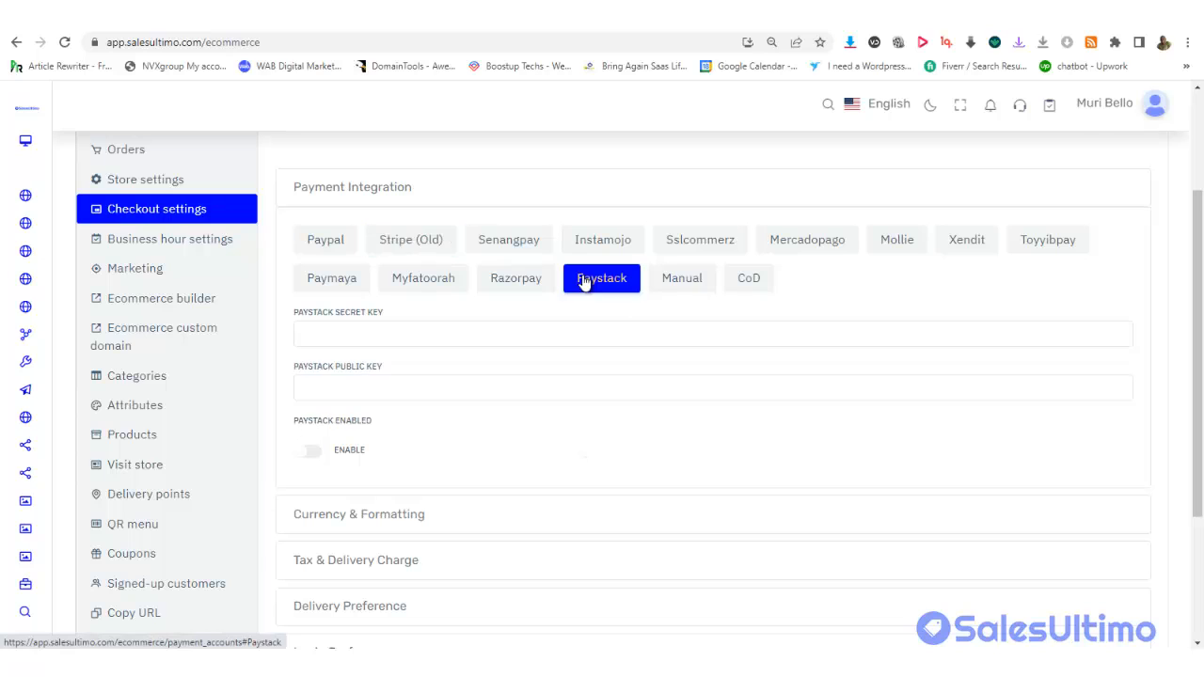
Leave Paystack's secret and public keys empty and Paystack disabled, then view the enabled Cash on Delivery gateway
left_click(367, 344)
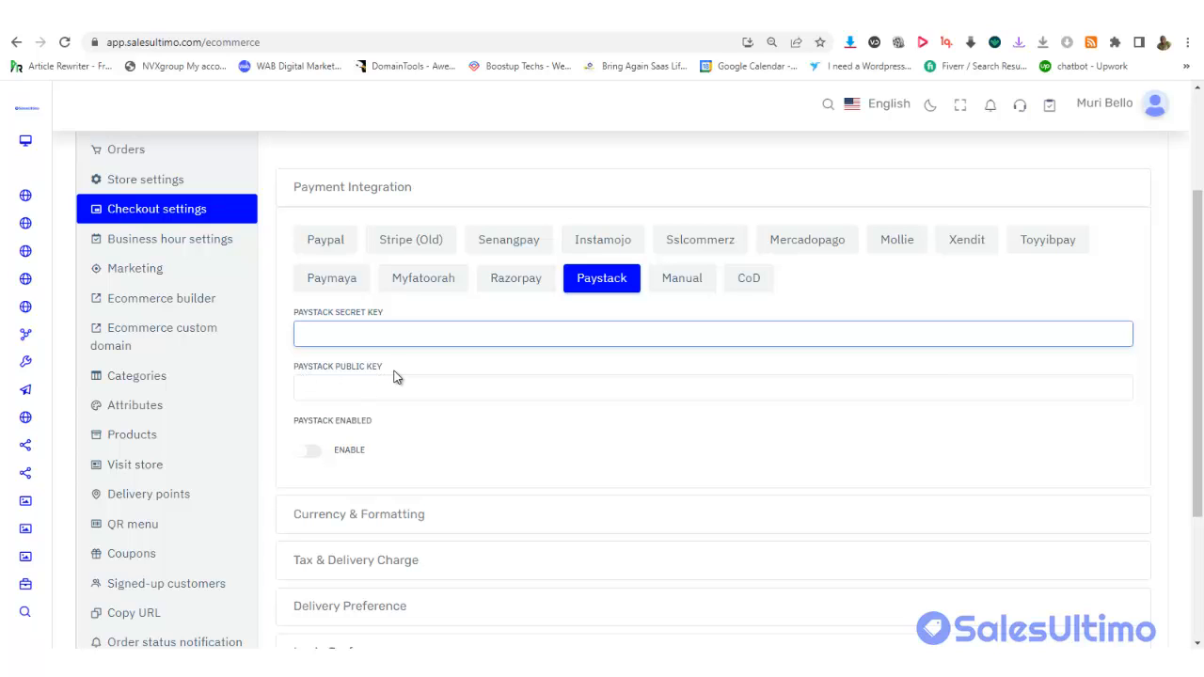
left_click(394, 371)
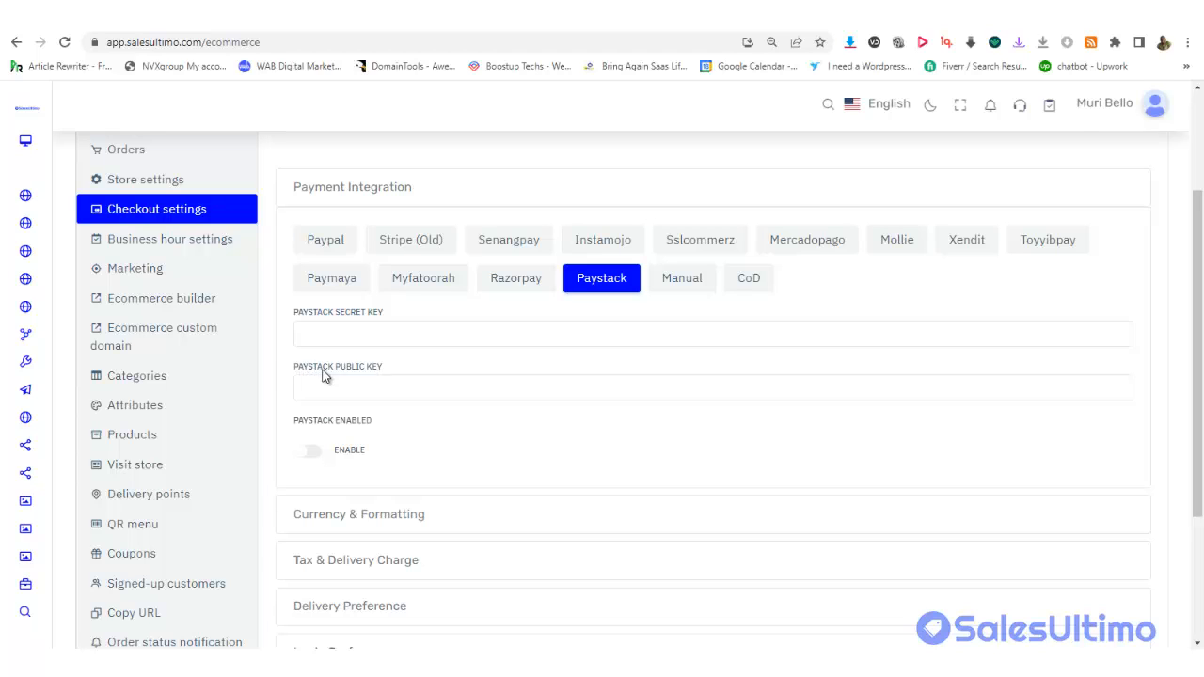
left_click(369, 385)
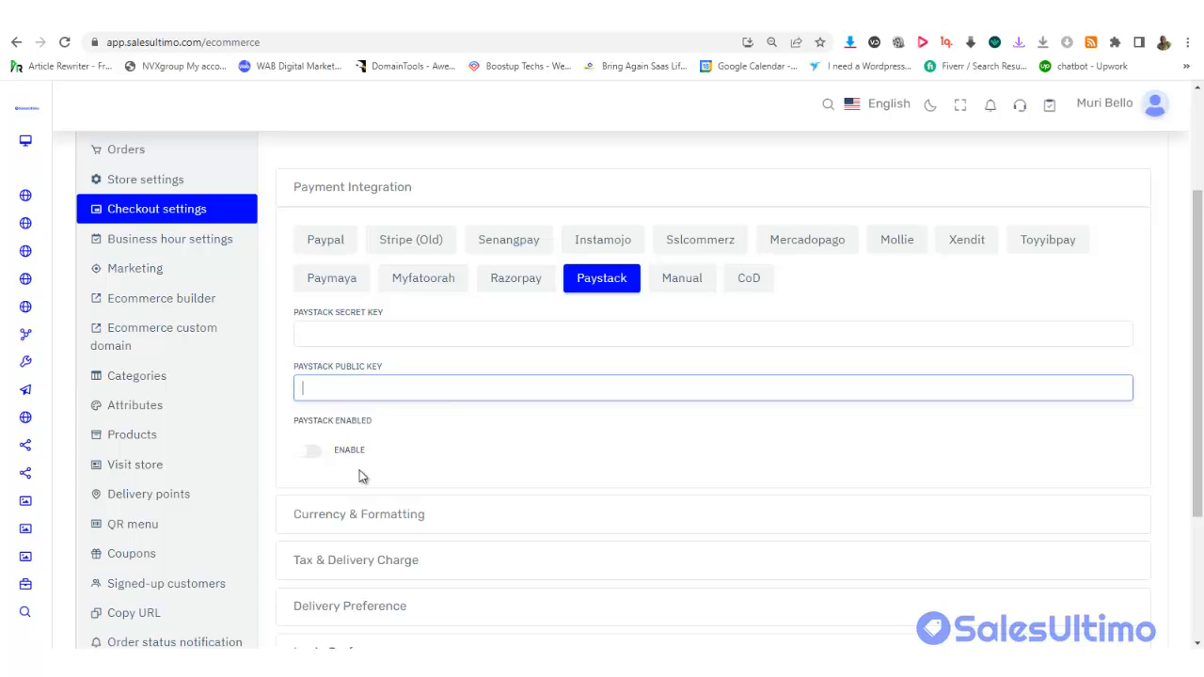
left_click(314, 451)
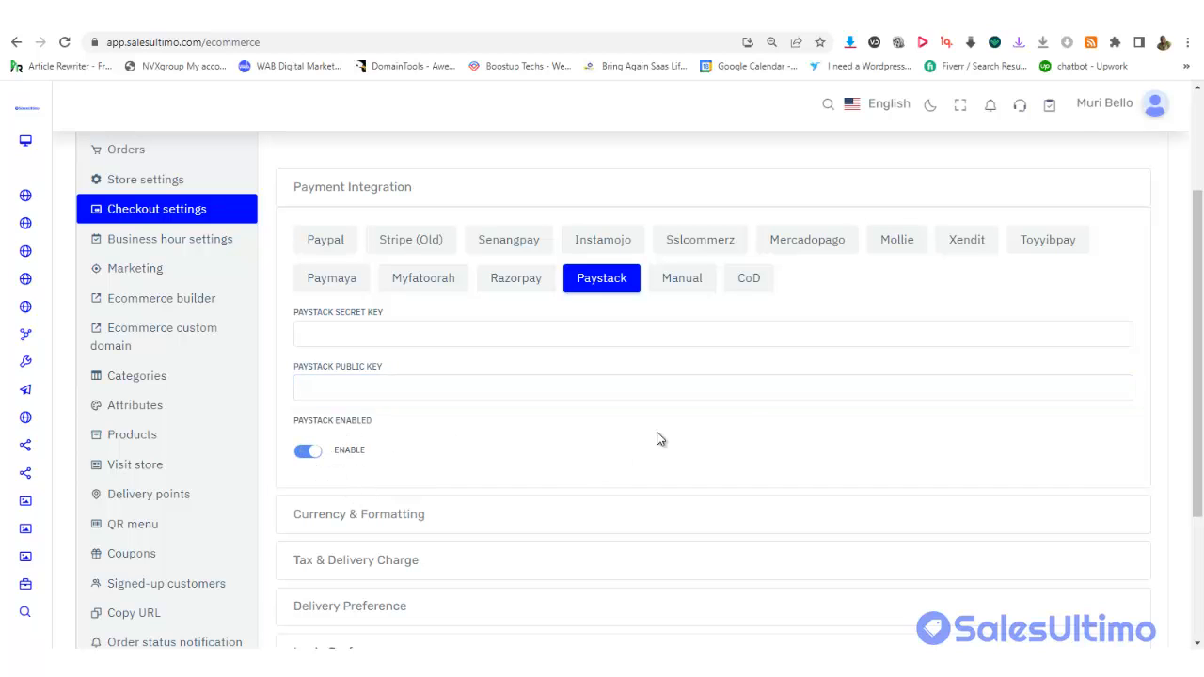
left_click(341, 332)
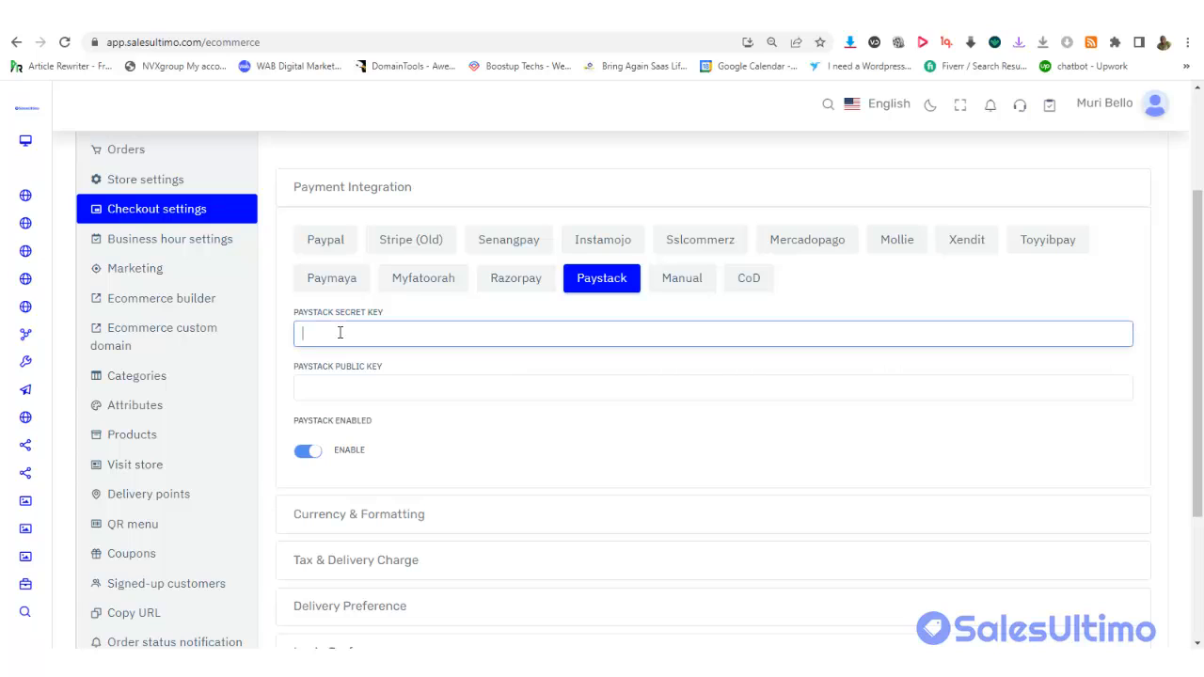
left_click(308, 450)
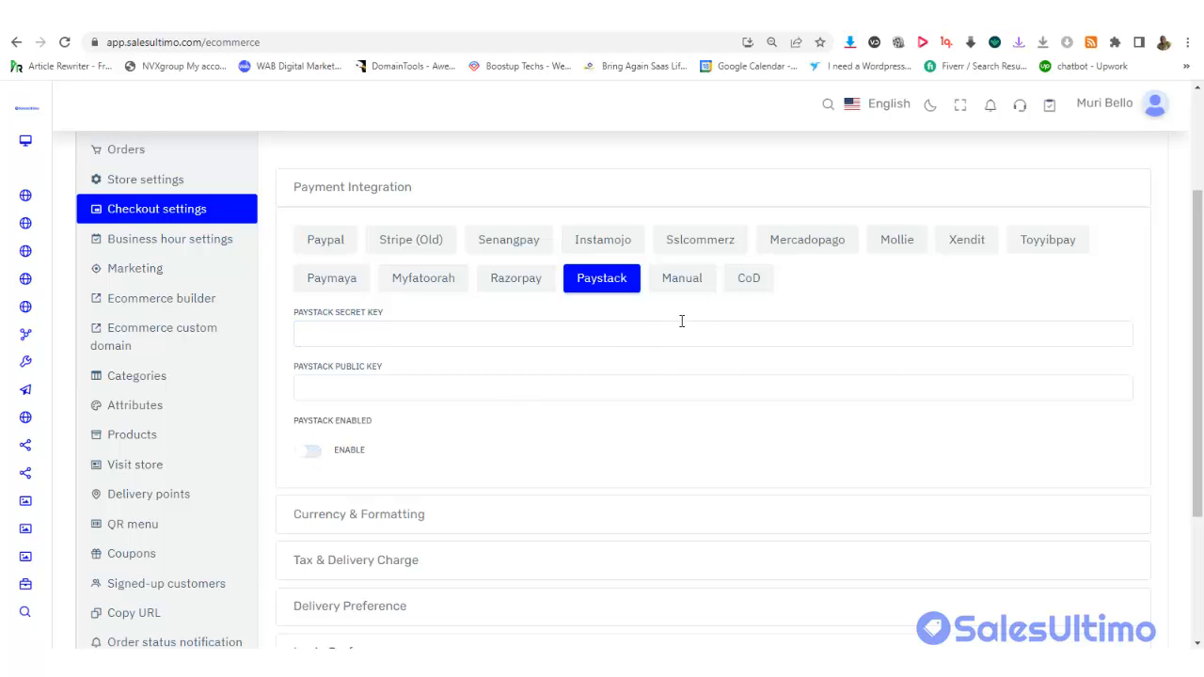
left_click(754, 284)
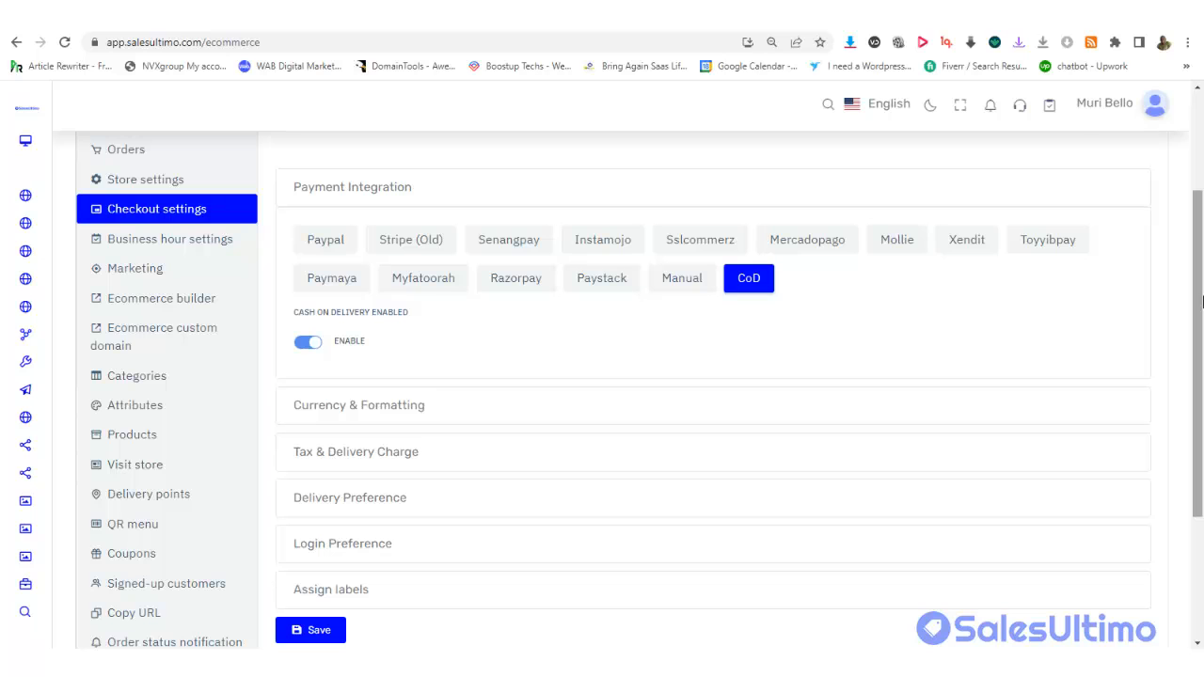
Bring up the Manual payment gateway, leaving its instructions empty and manual payments not enabled
left_click_drag(1201, 300, 1201, 336)
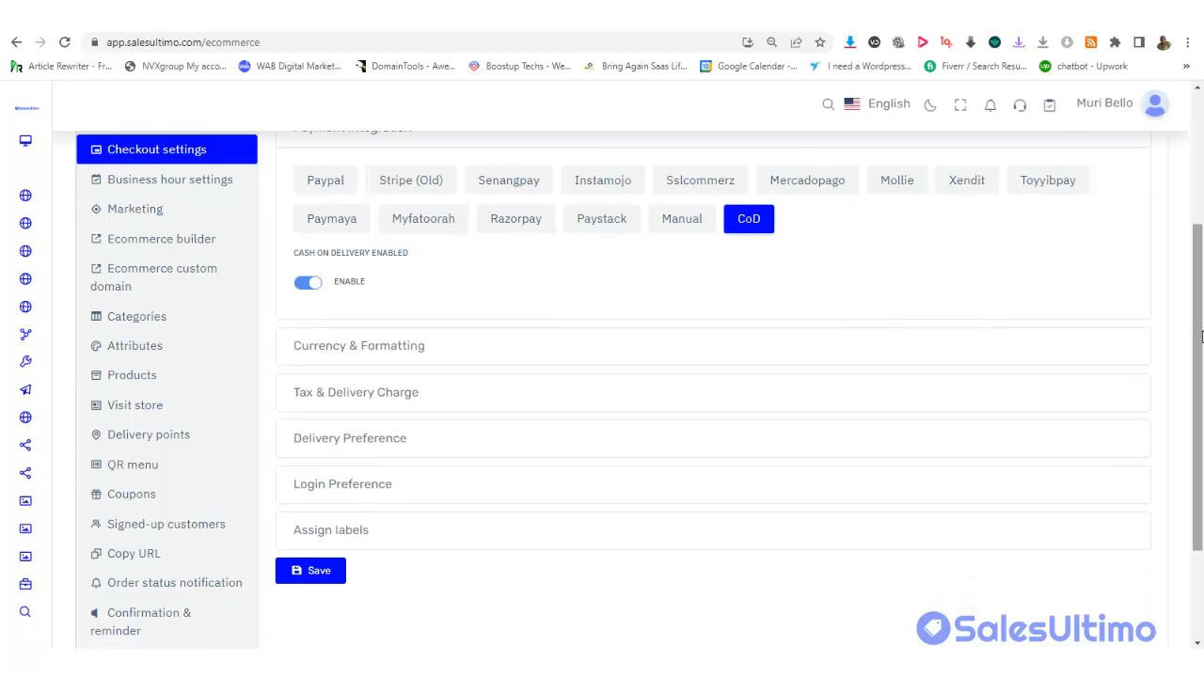
left_click(680, 225)
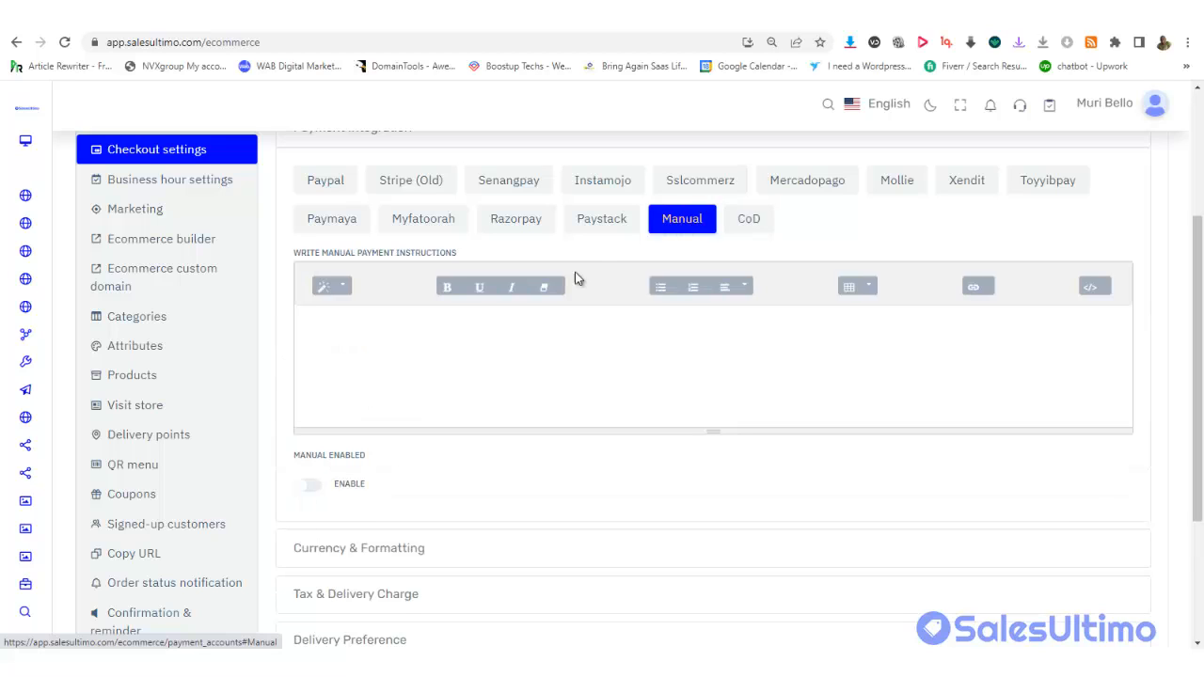
left_click(490, 364)
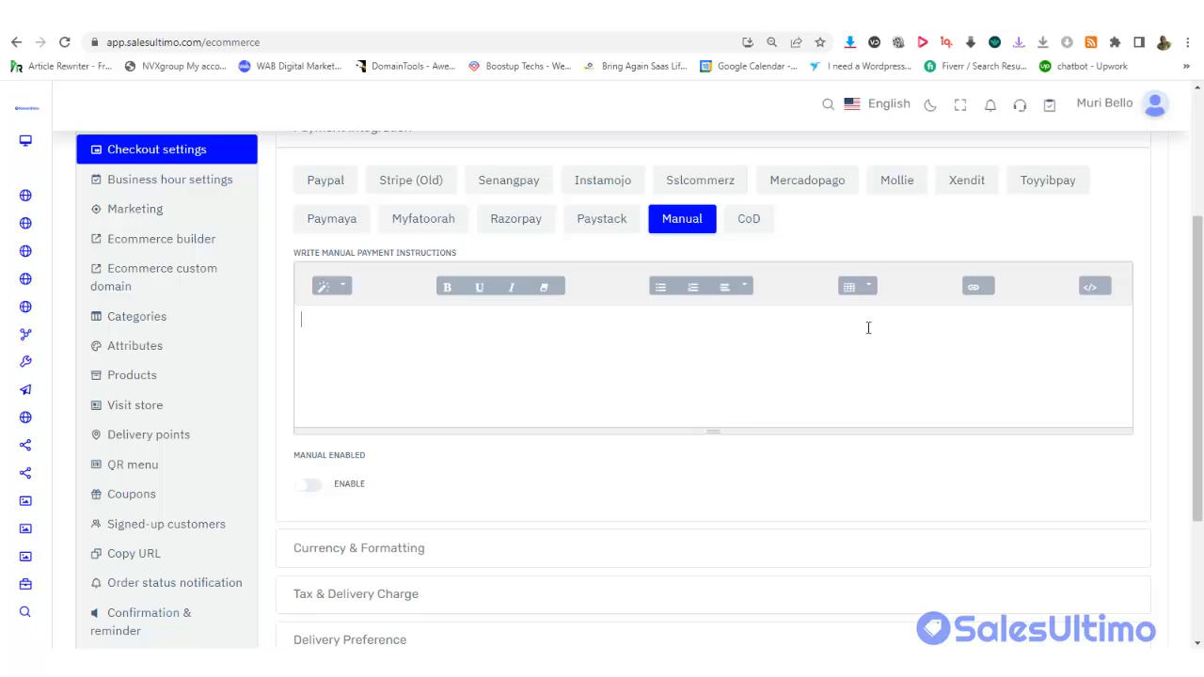
scroll(1115, 232, "up", 1)
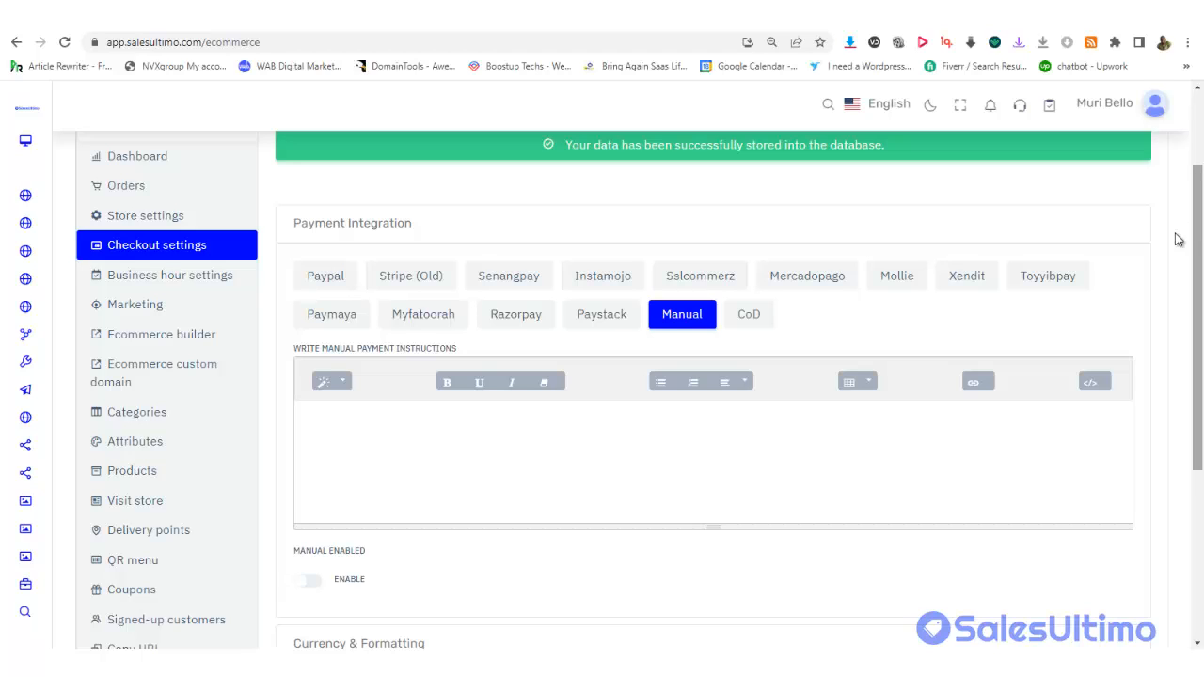
left_click(460, 464)
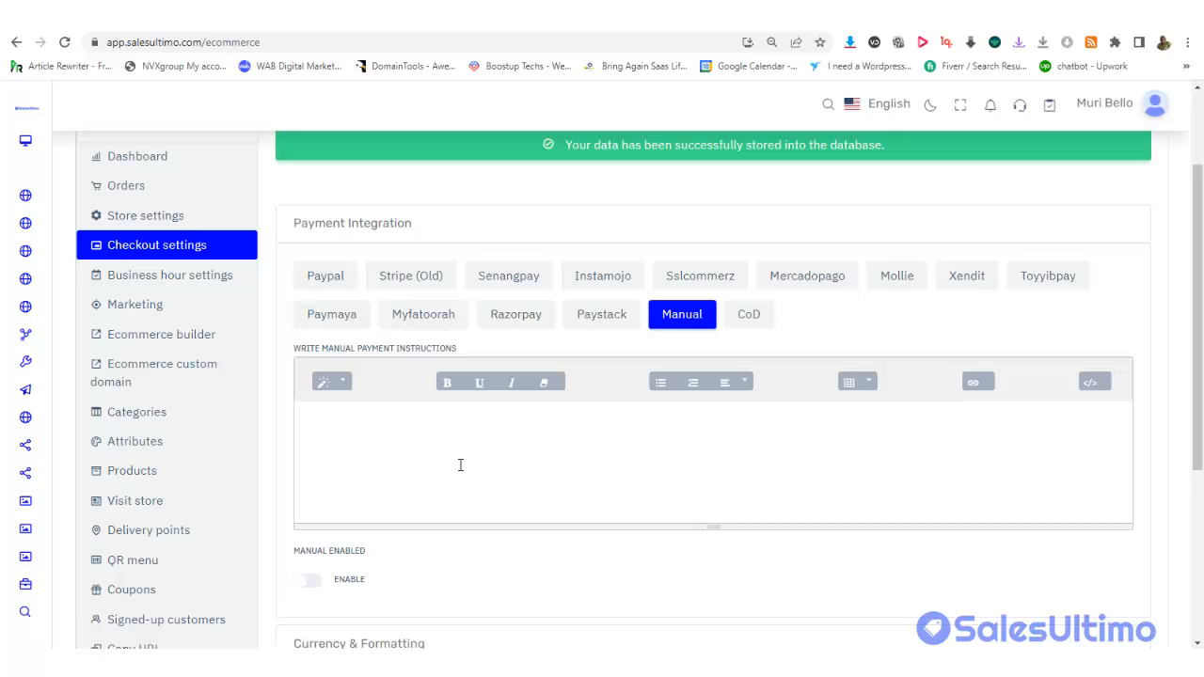
left_click(459, 464)
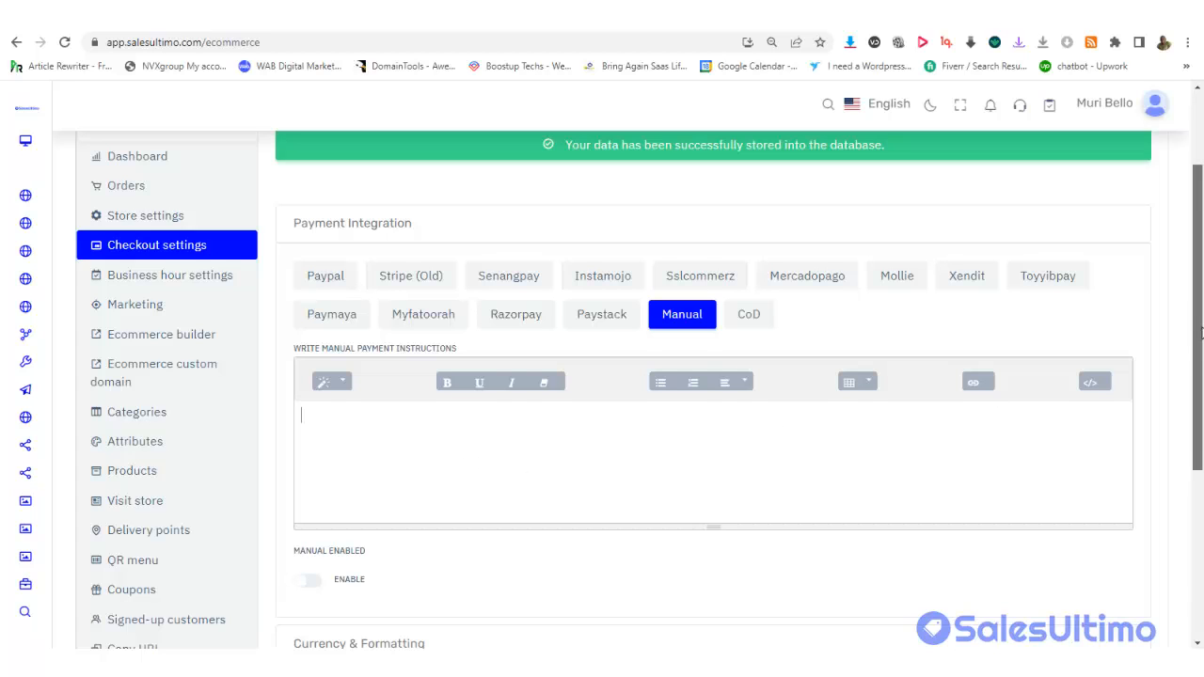
scroll(450, 293, "down", 1)
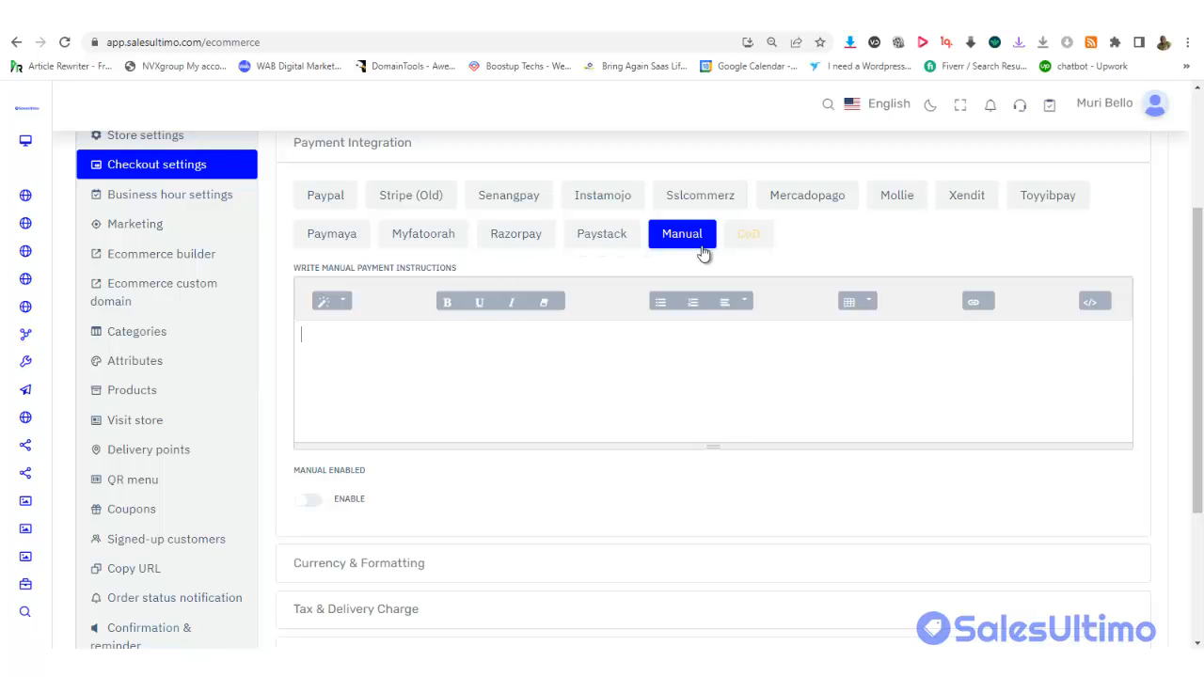
scroll(739, 320, "down", 3)
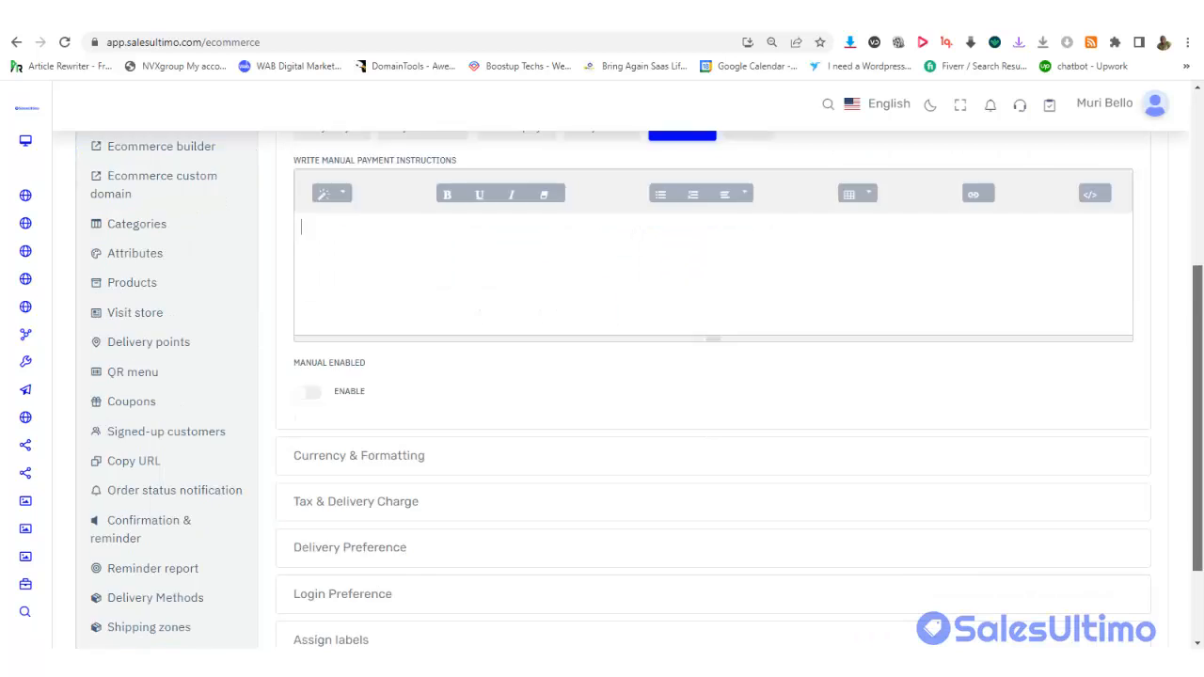
left_click(411, 346)
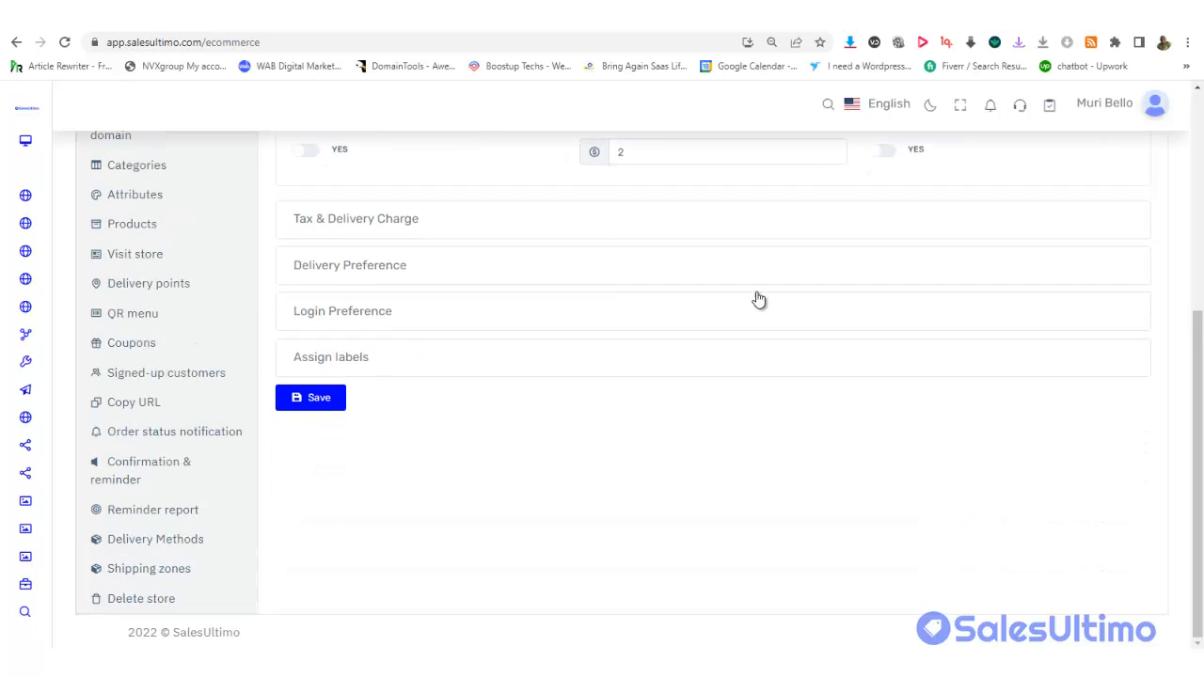
left_click_drag(1199, 350, 1199, 254)
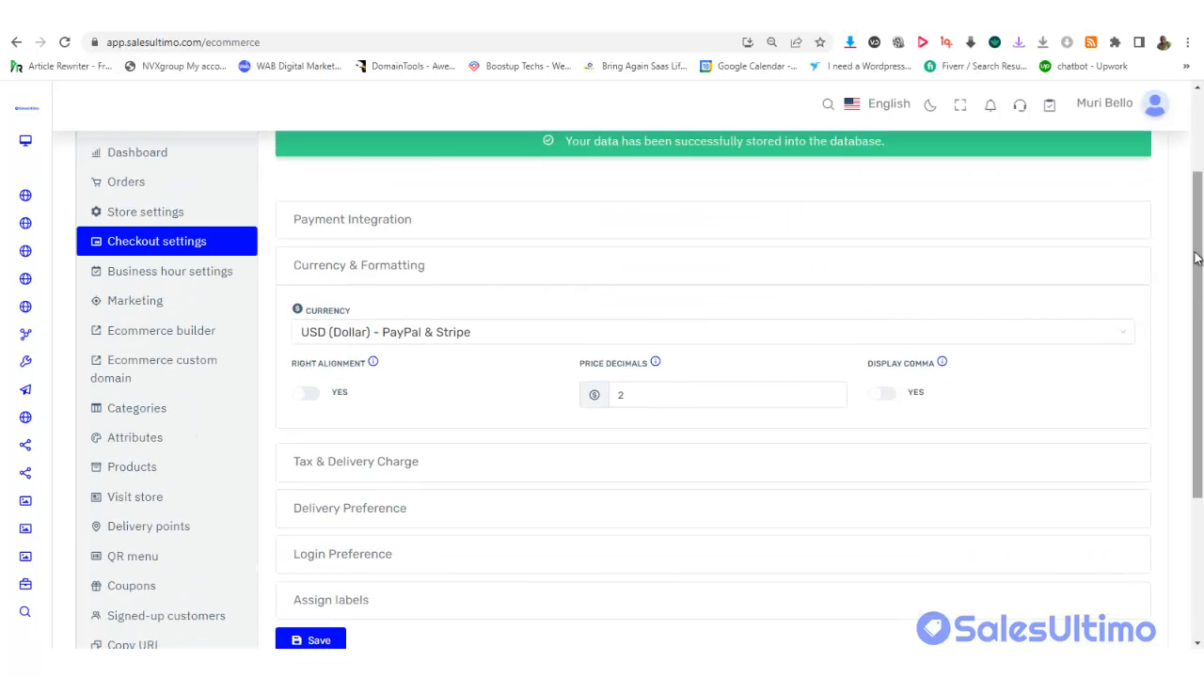
left_click(470, 339)
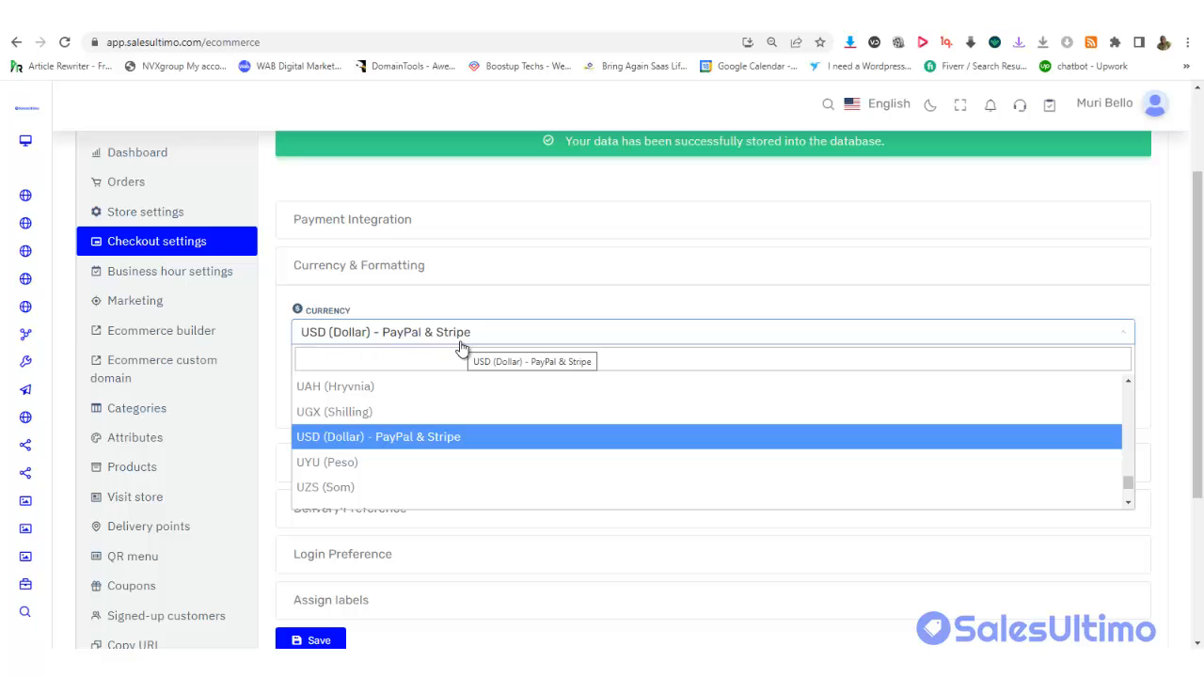
type("eu")
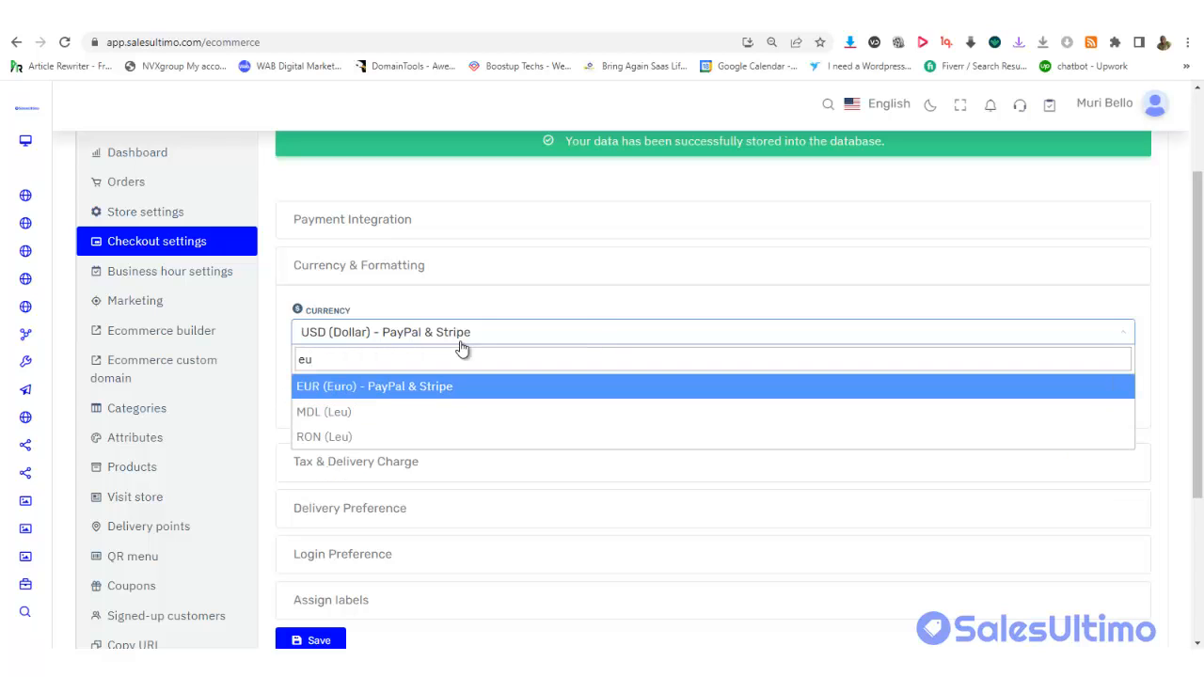
key("BackSpace")
key("BackSpace")
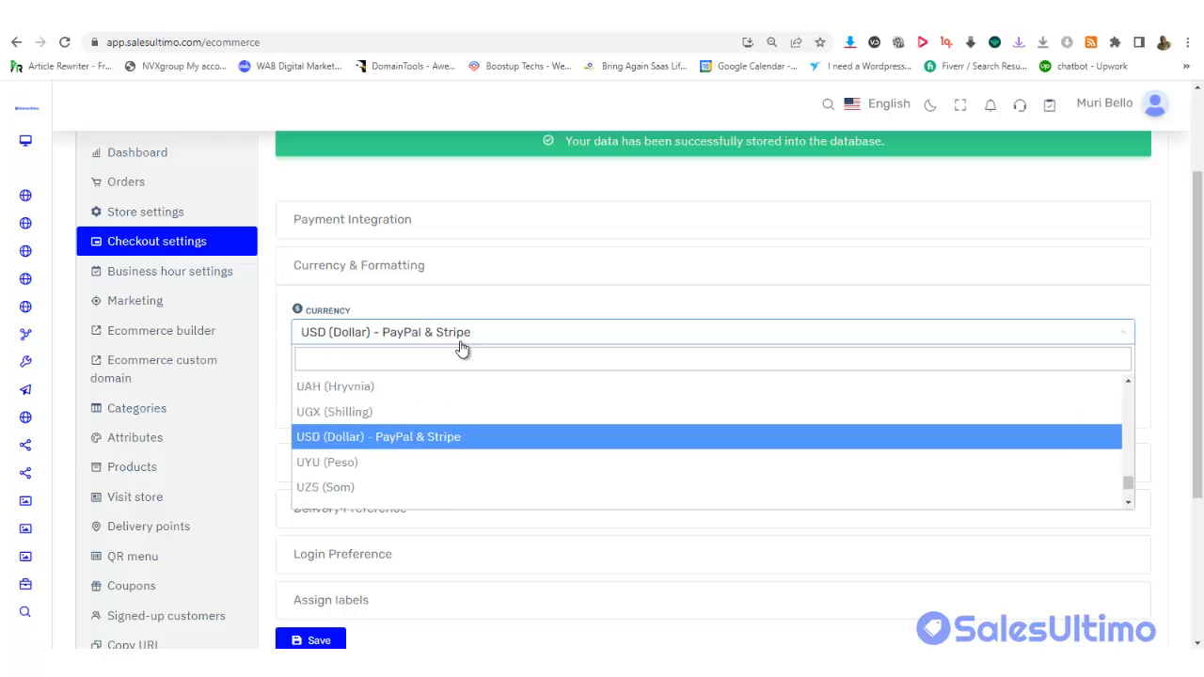
type("pu")
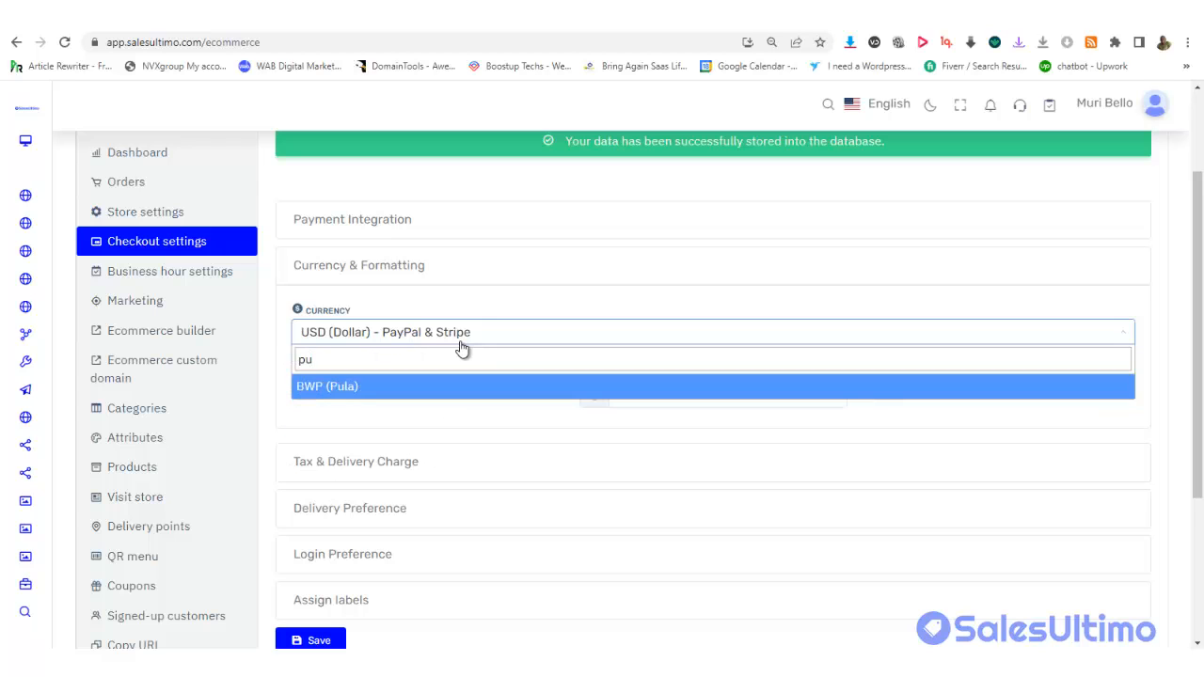
type("n")
key("BackSpace")
key("BackSpace")
key("BackSpace")
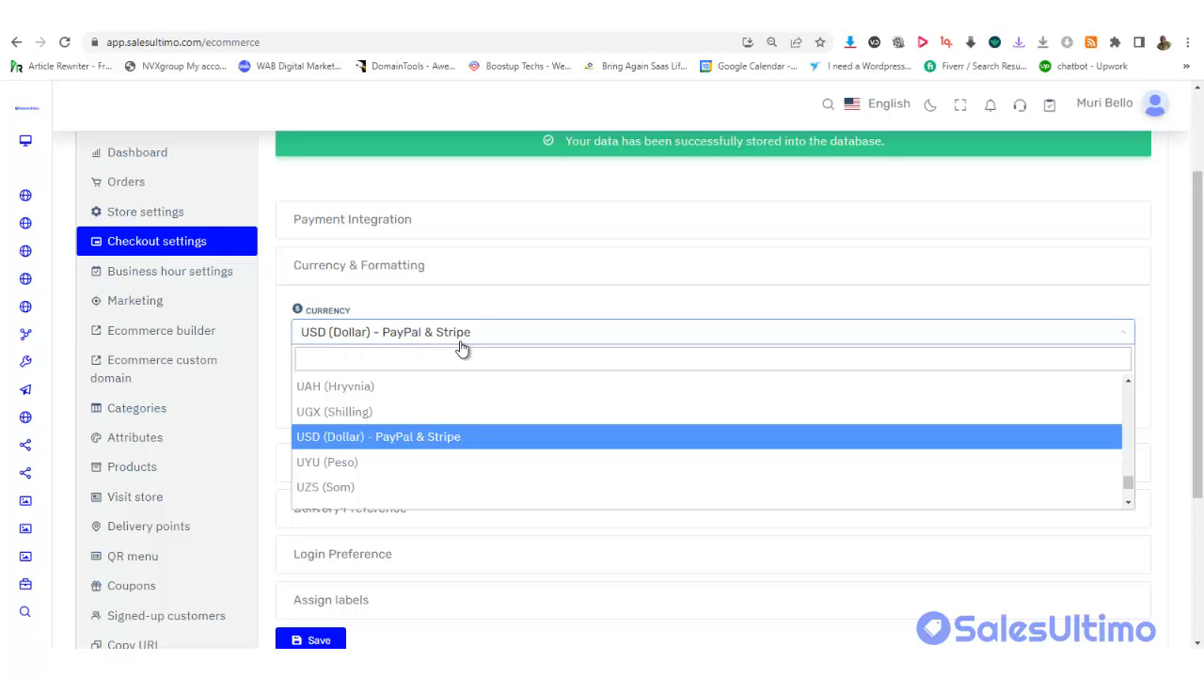
key("Down")
key("Down")
key("Down")
key("Down")
key("Down")
key("Down")
key("Down")
key("Down")
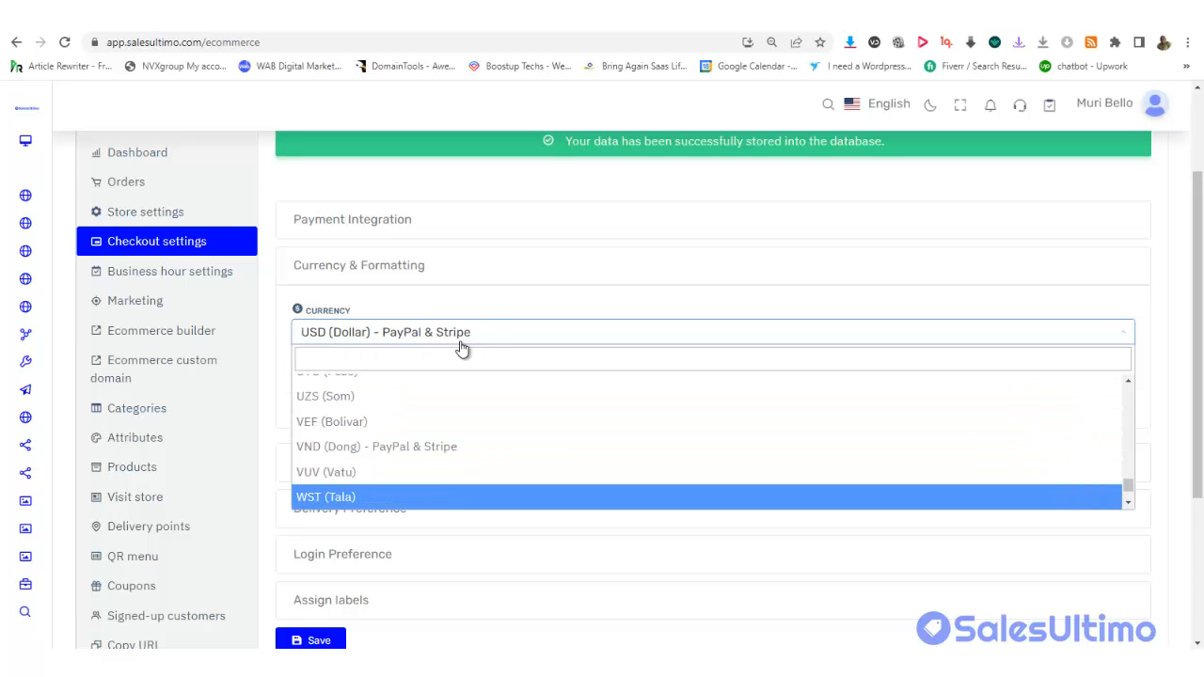
key("Down")
key("Down")
key("Down")
key("Down")
key("Down")
key("Down")
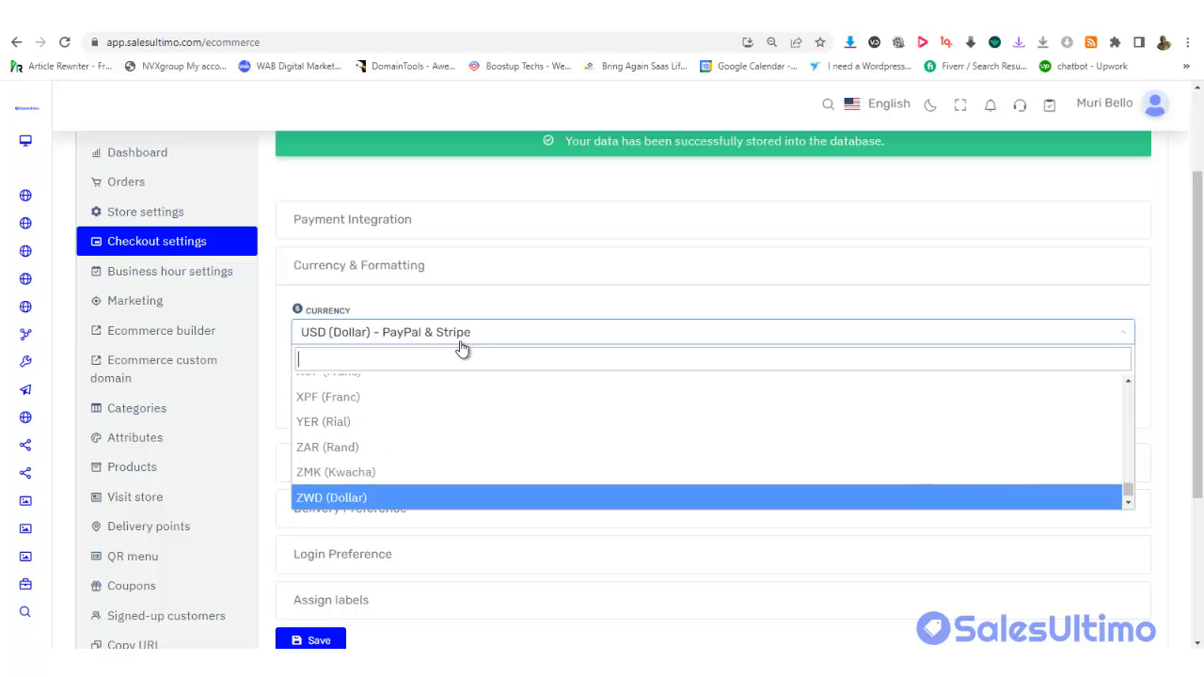
left_click(521, 302)
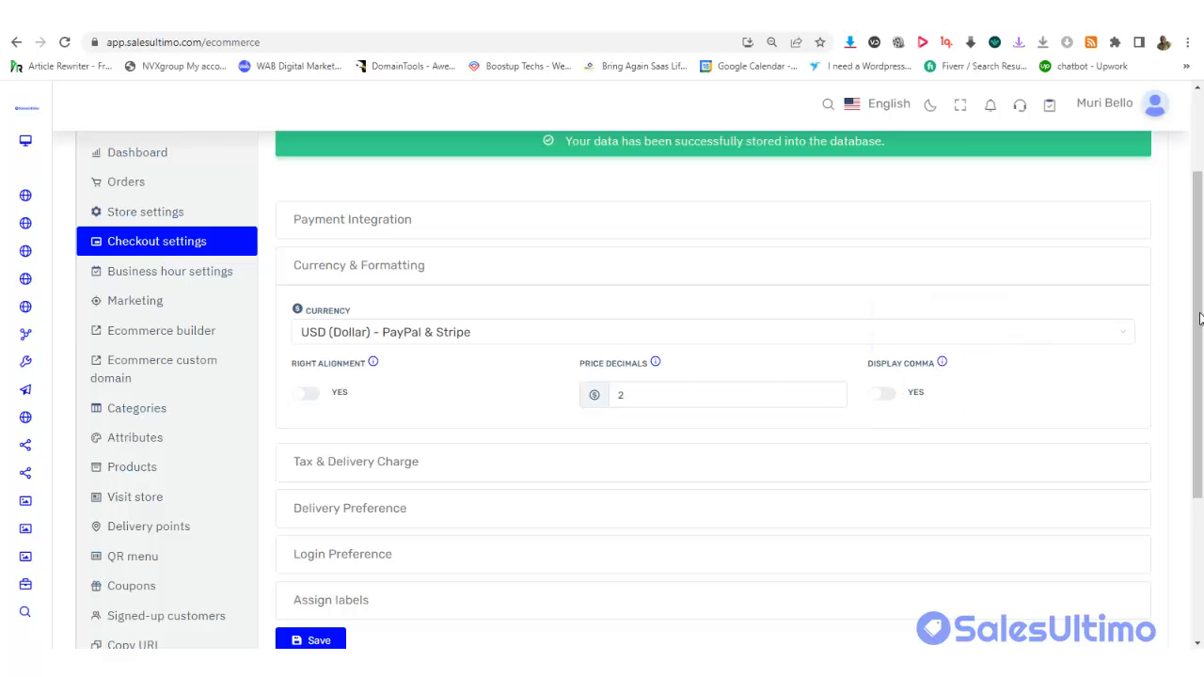
left_click_drag(1200, 321, 1199, 418)
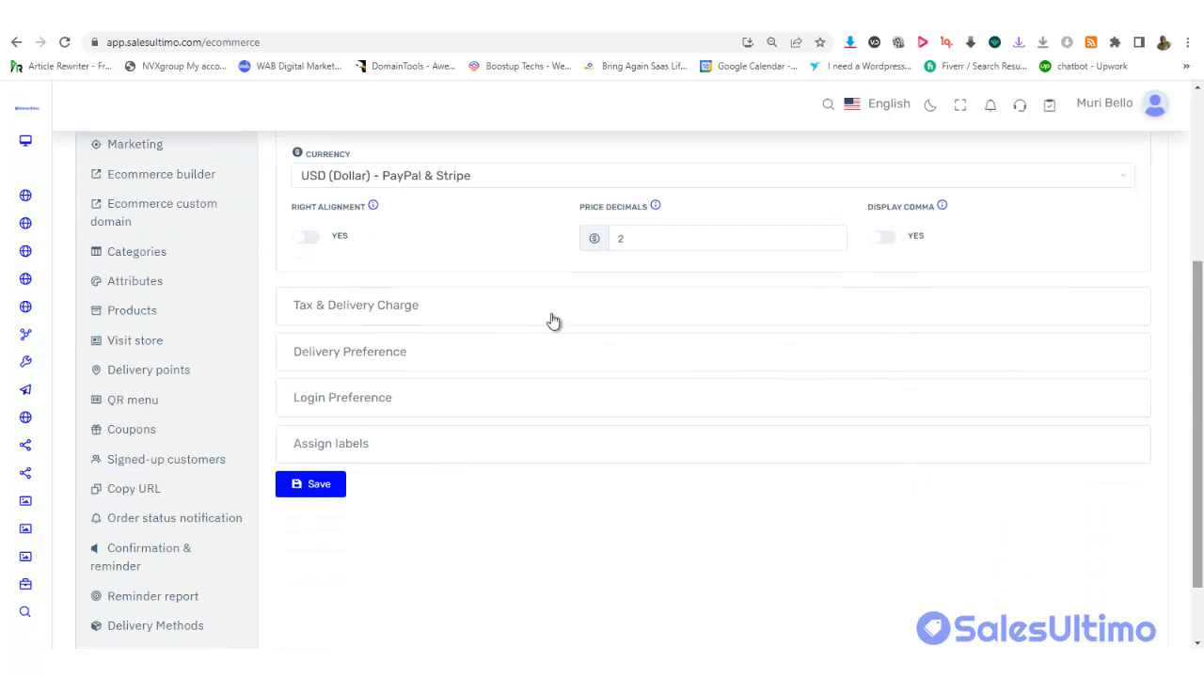
Under Tax & Delivery Charge, replace the 0 in TAX % with 10
left_click(438, 322)
left_click_drag(1198, 343, 1195, 269)
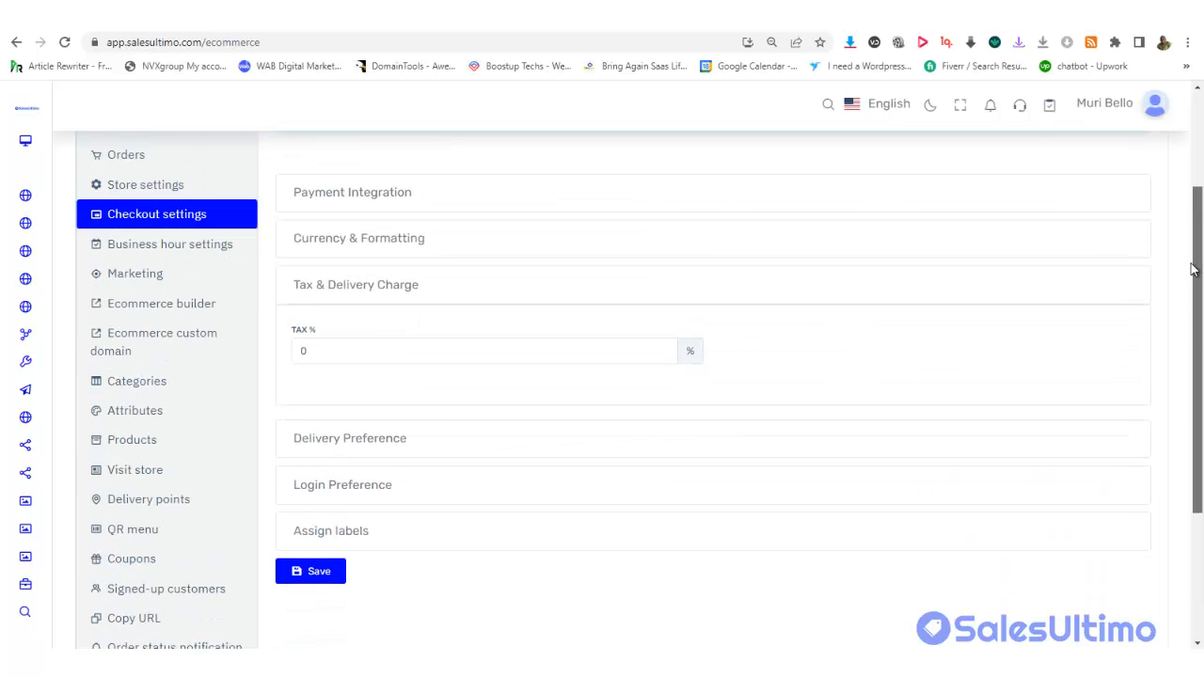
left_click(323, 354)
left_click_drag(324, 353, 301, 351)
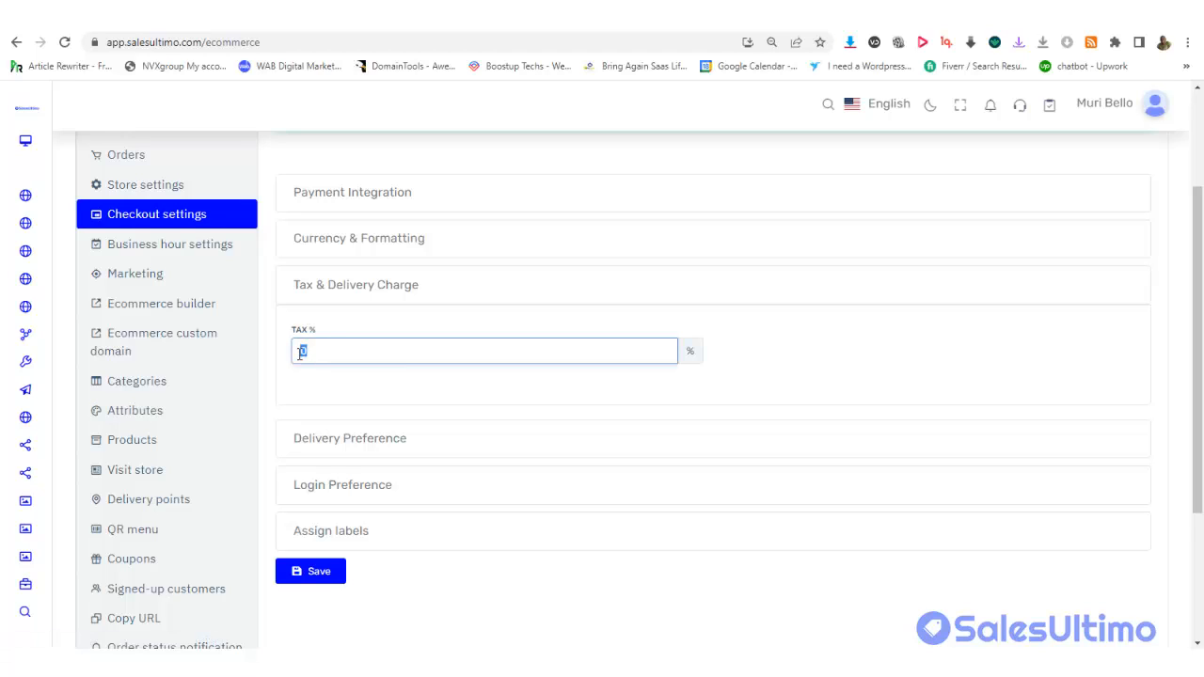
type("10")
Switch on Preparation Time and Delivery Note under Delivery Preference, keeping the default time unit
left_click(365, 448)
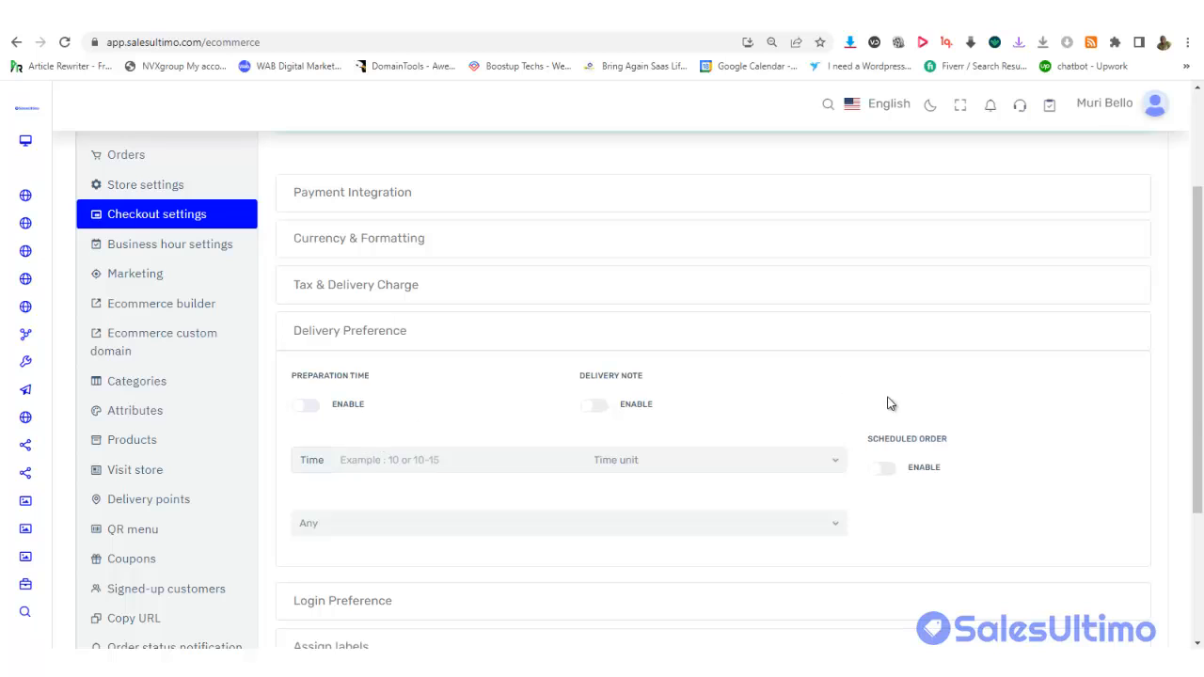
left_click_drag(1200, 407, 1203, 482)
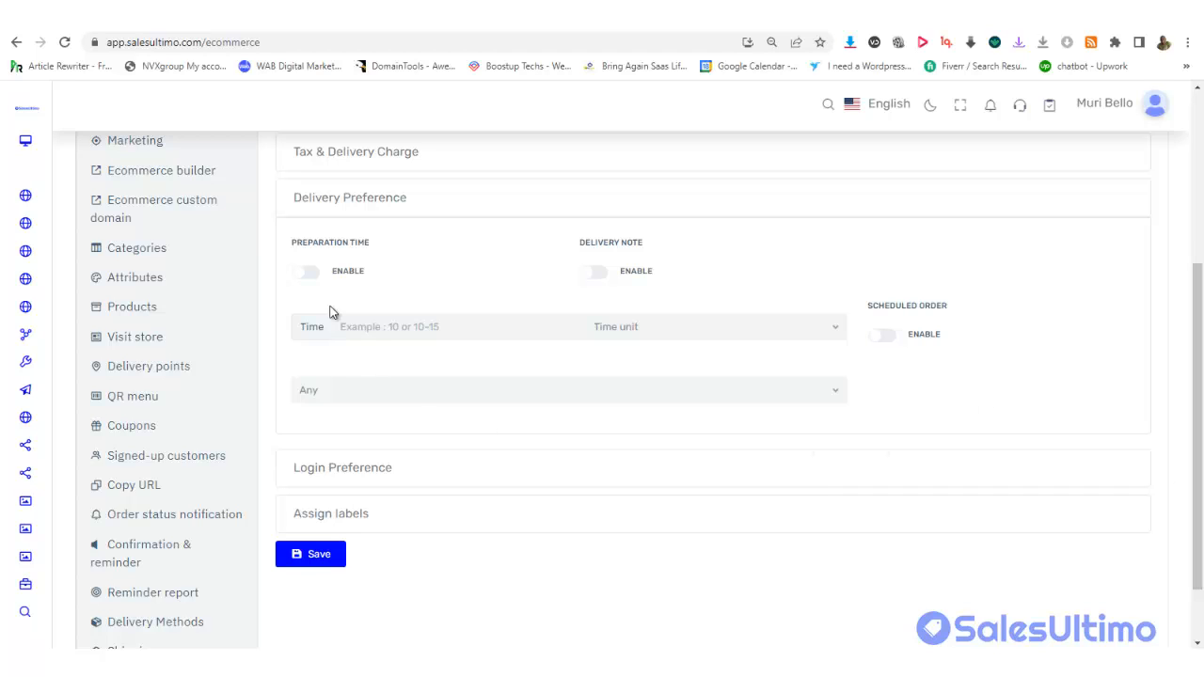
left_click(308, 281)
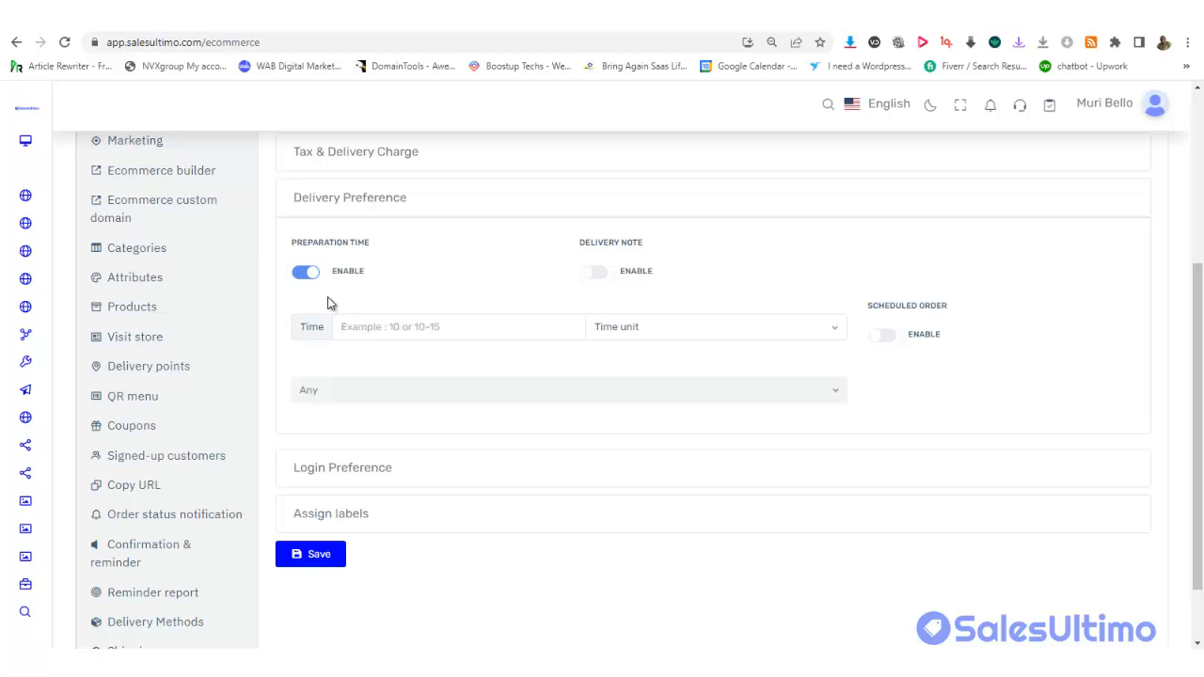
left_click(367, 326)
left_click(623, 327)
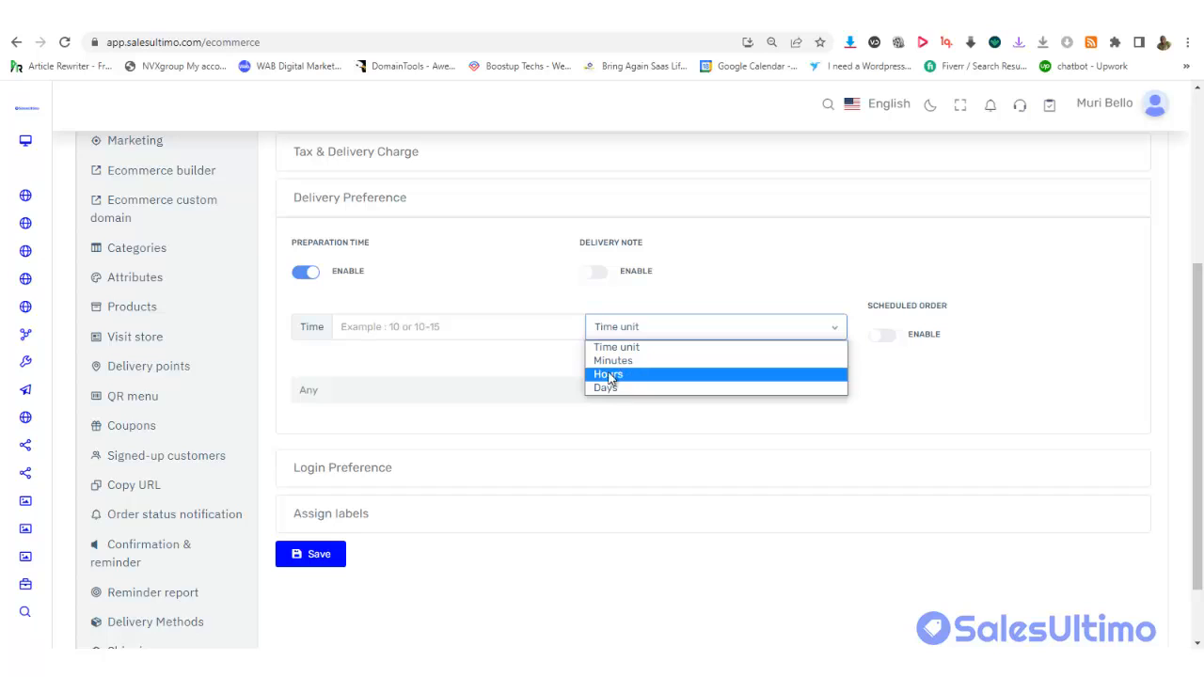
left_click(497, 354)
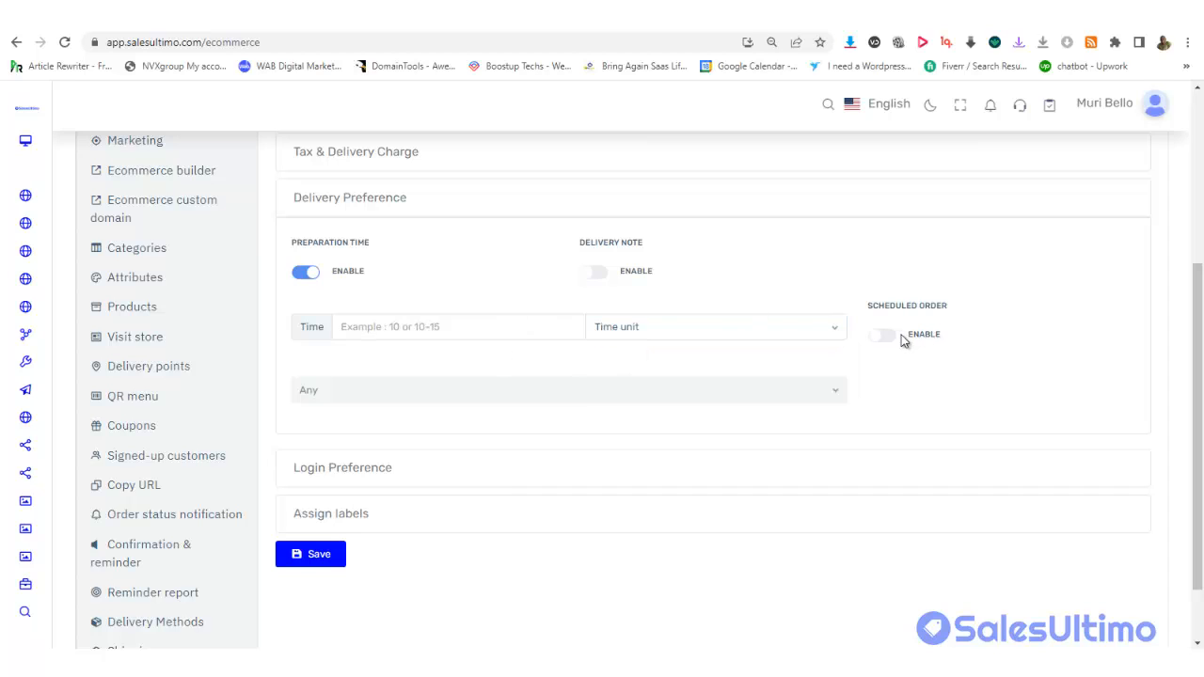
left_click(598, 272)
Turn on Scheduled Order and set its scheduling window to Any
left_click(886, 337)
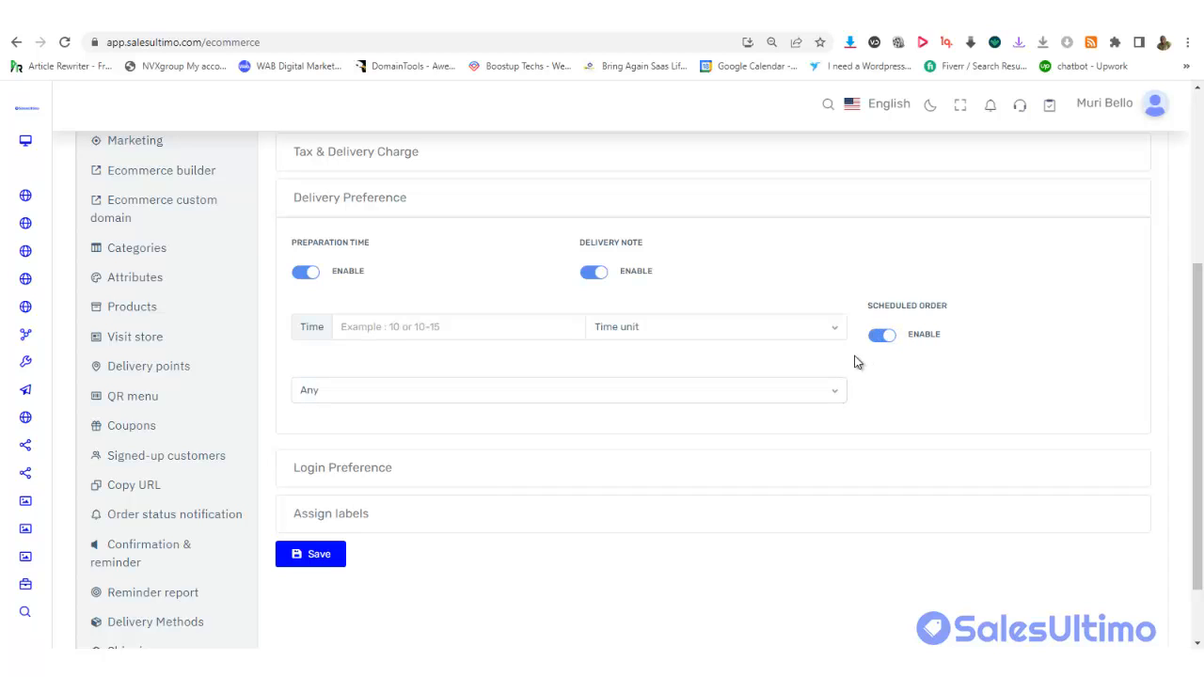
left_click(804, 396)
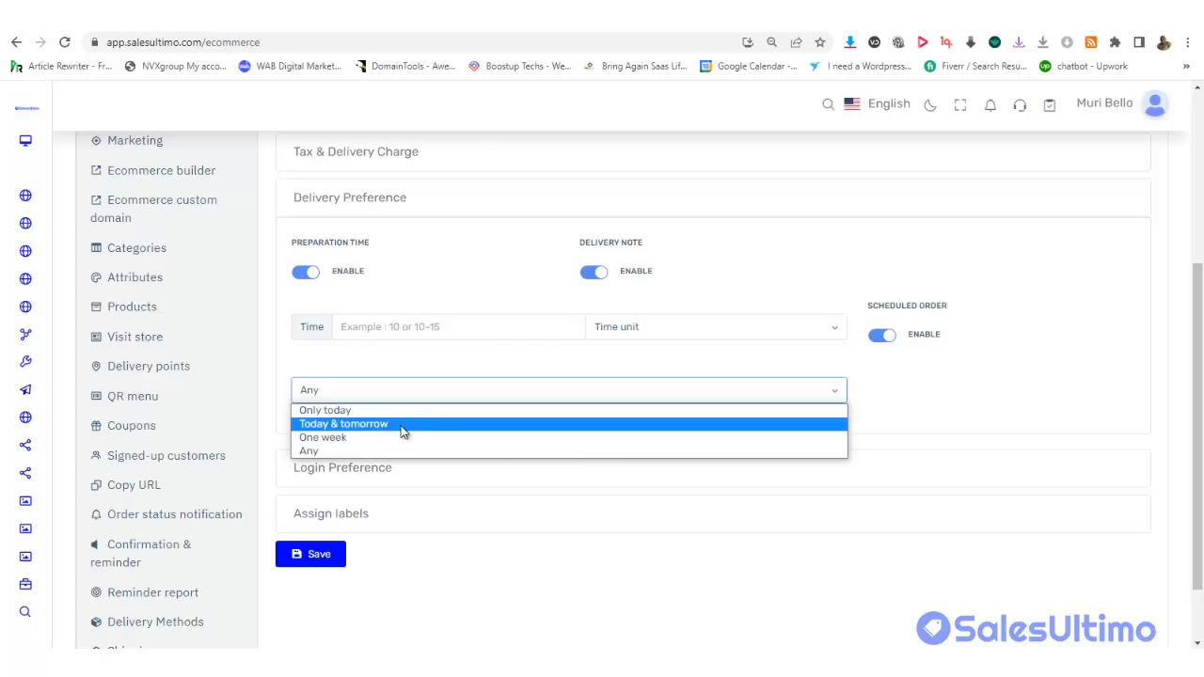
left_click(343, 411)
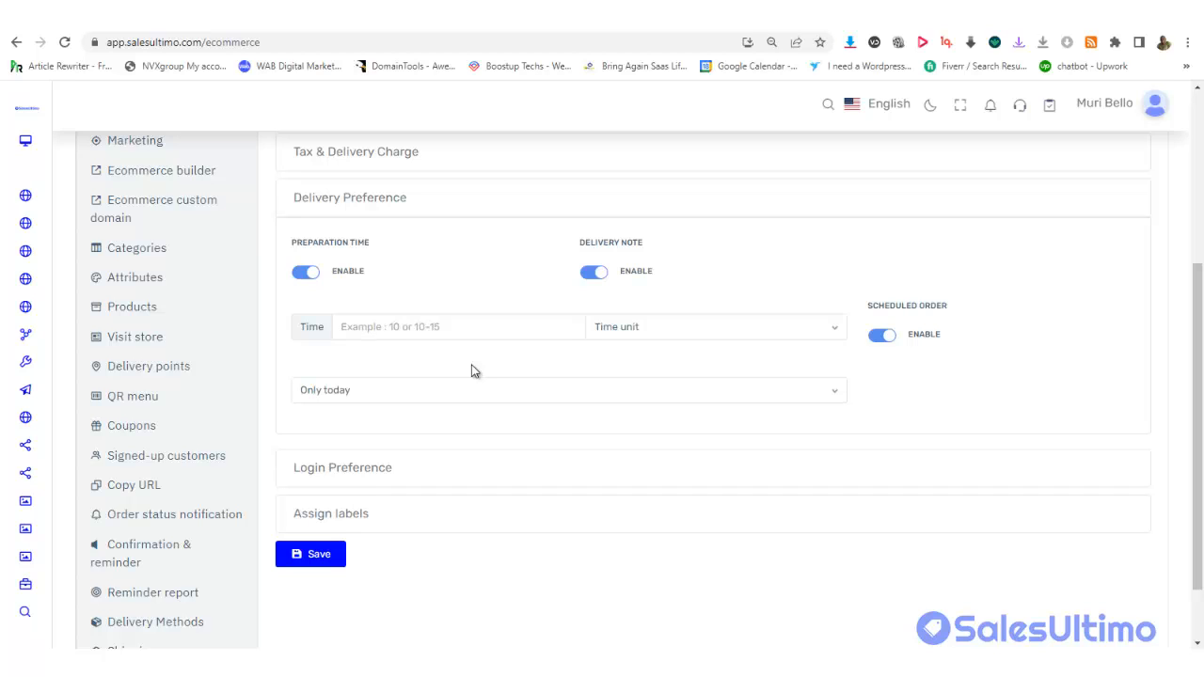
left_click(455, 389)
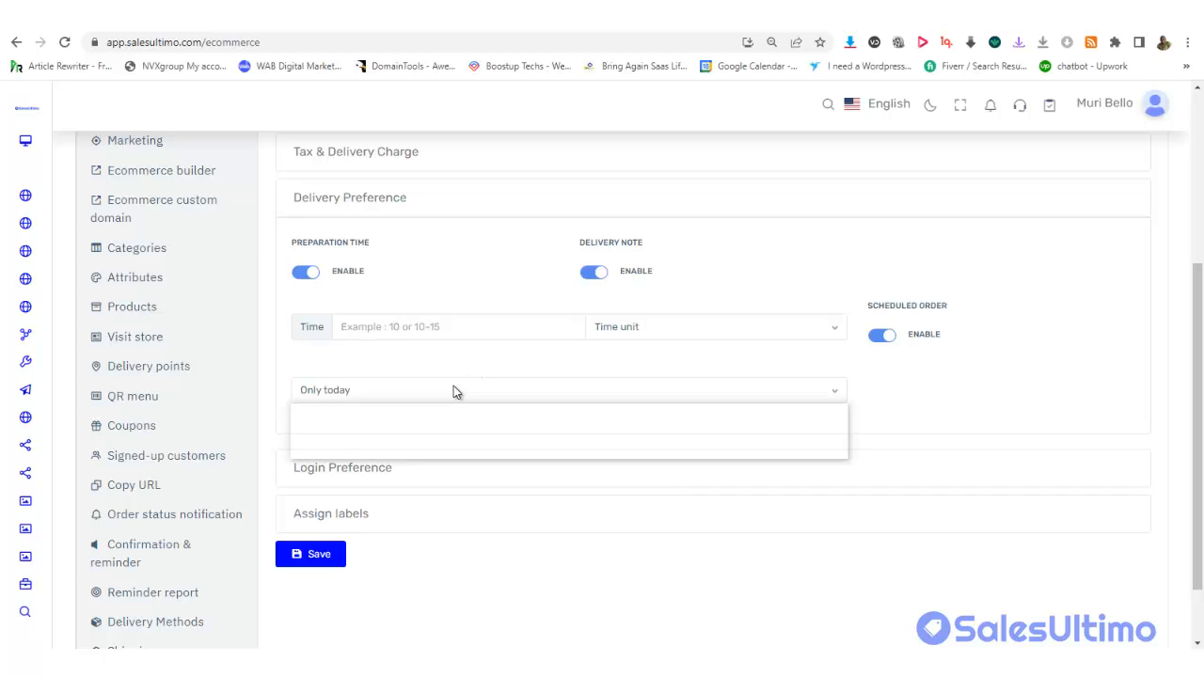
left_click(398, 423)
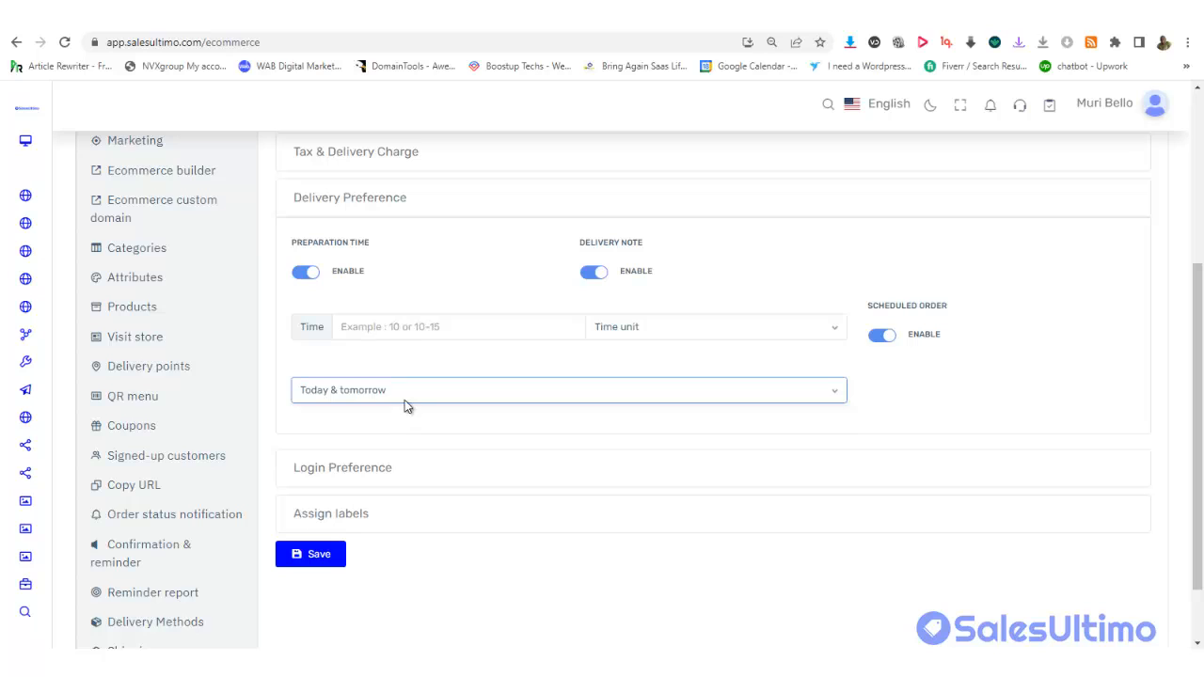
left_click(404, 399)
left_click(371, 441)
left_click(389, 387)
left_click(343, 451)
left_click(346, 394)
left_click(320, 452)
Enable guest purchase under Login Preference and switch Scheduled Order off, leaving Delivery Note on
left_click(517, 484)
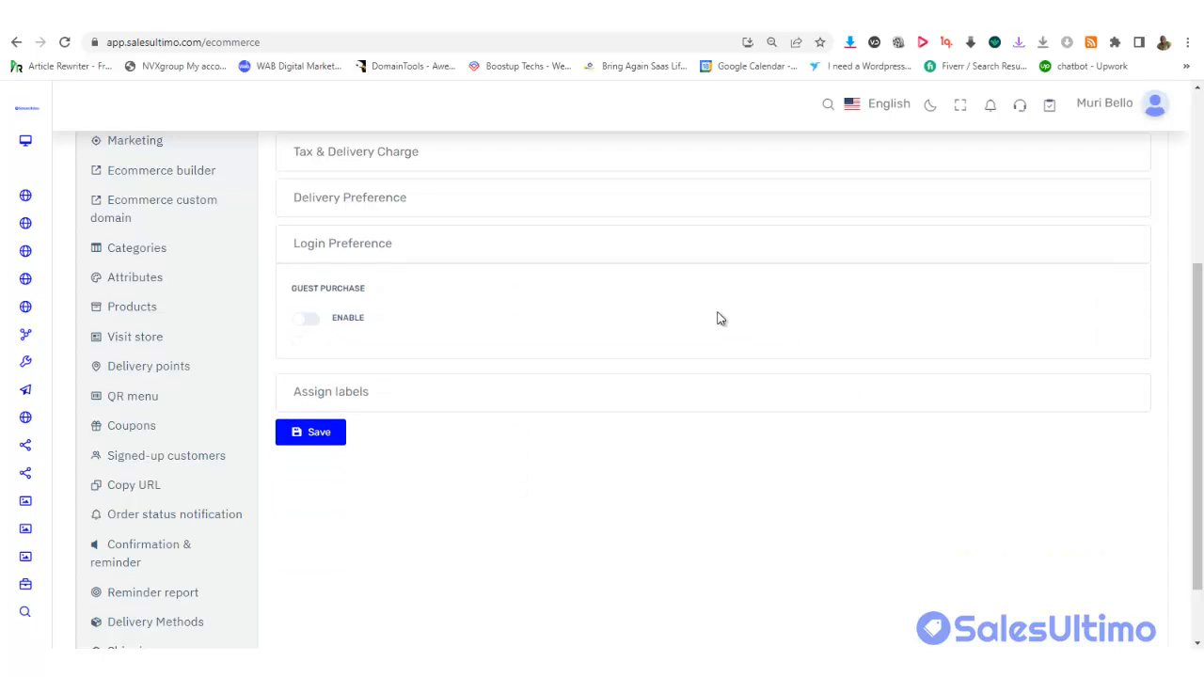
left_click(306, 325)
left_click(376, 201)
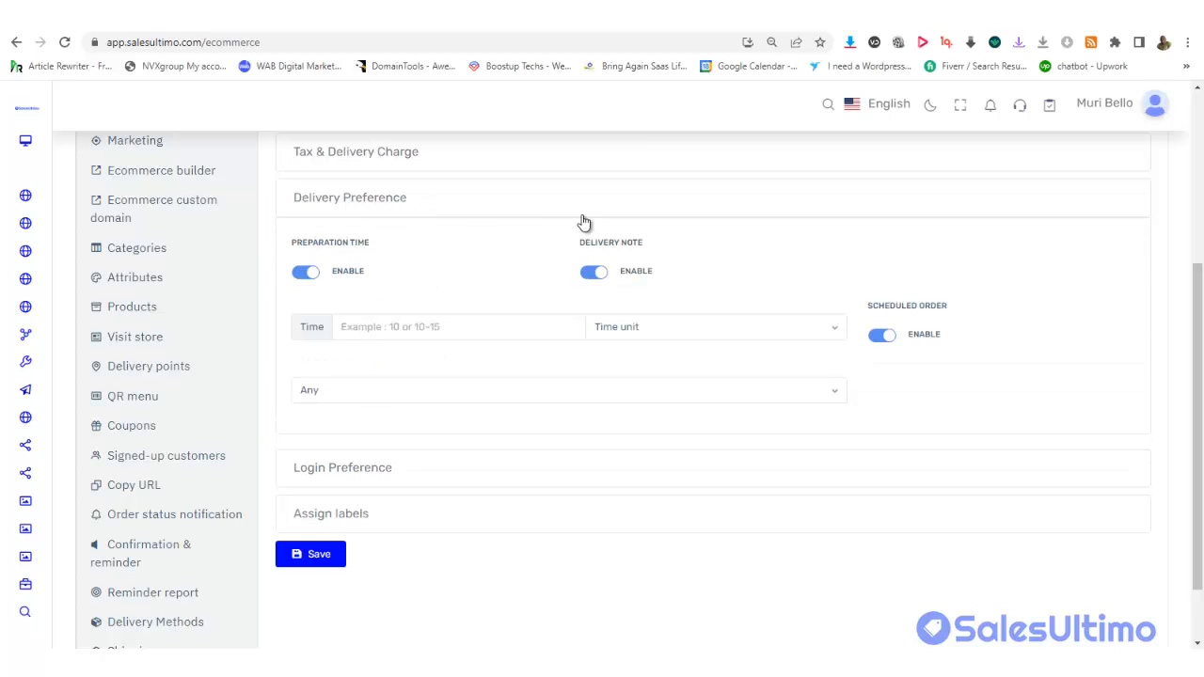
left_click(884, 343)
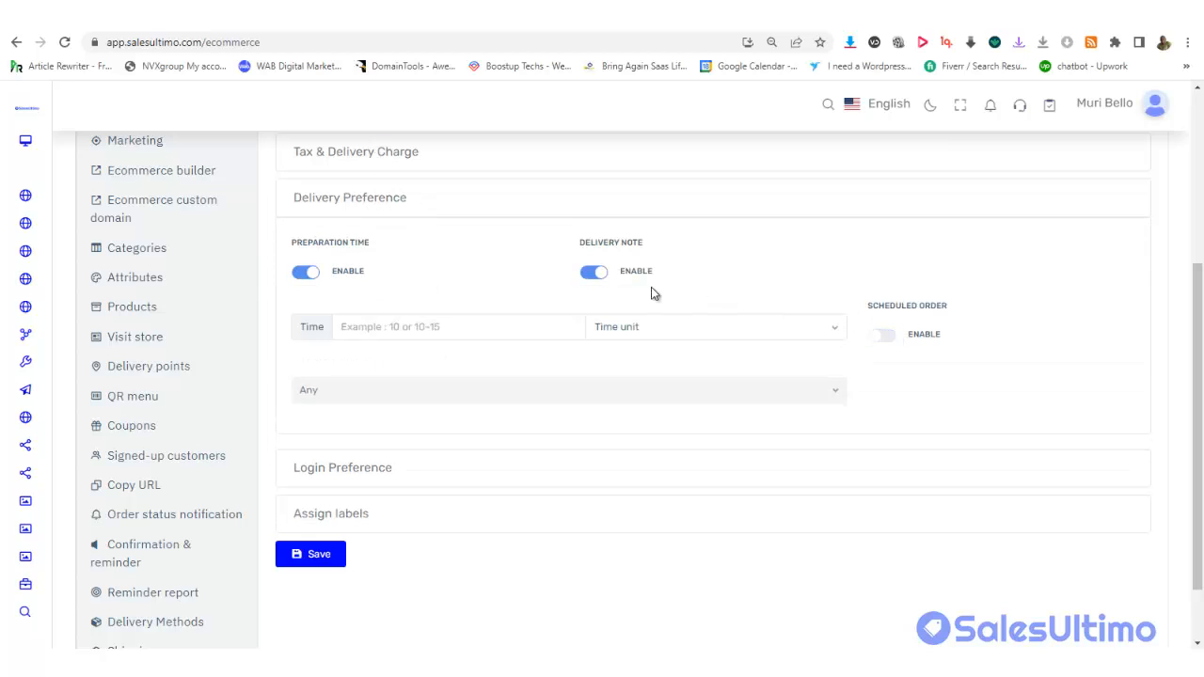
left_click(595, 274)
left_click(591, 275)
Expand Assign labels and check Choose labels, which shows 'No results found', so no label is assigned
scroll(1198, 418, "down", 1)
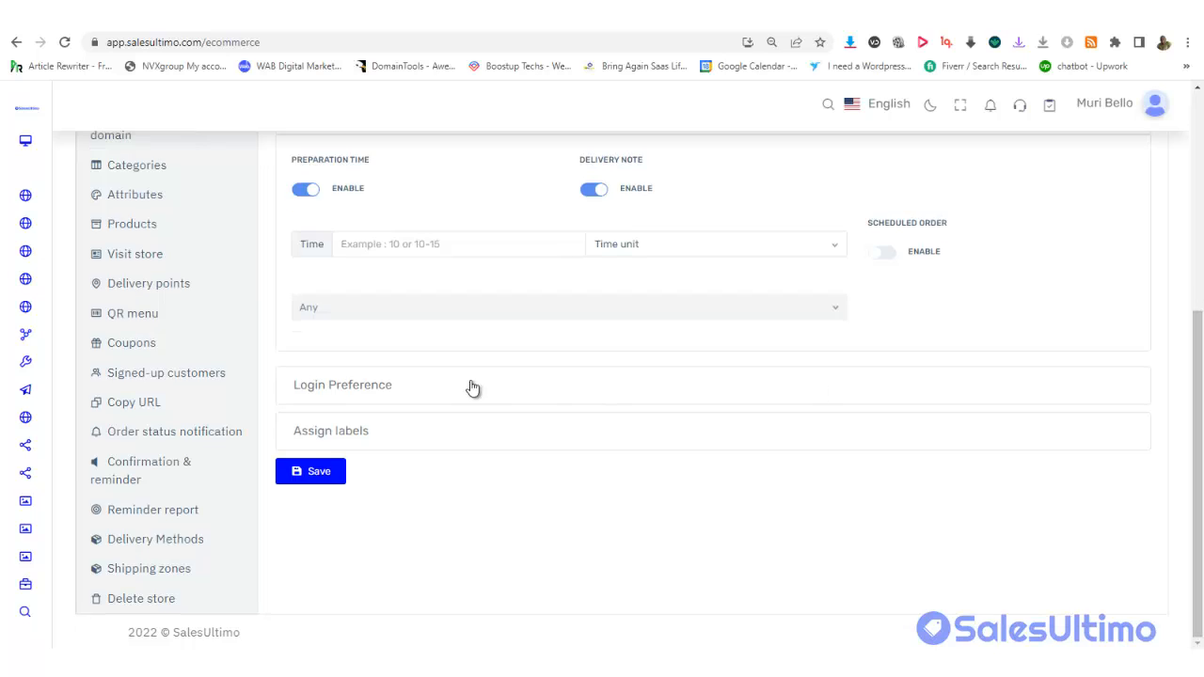
left_click(407, 439)
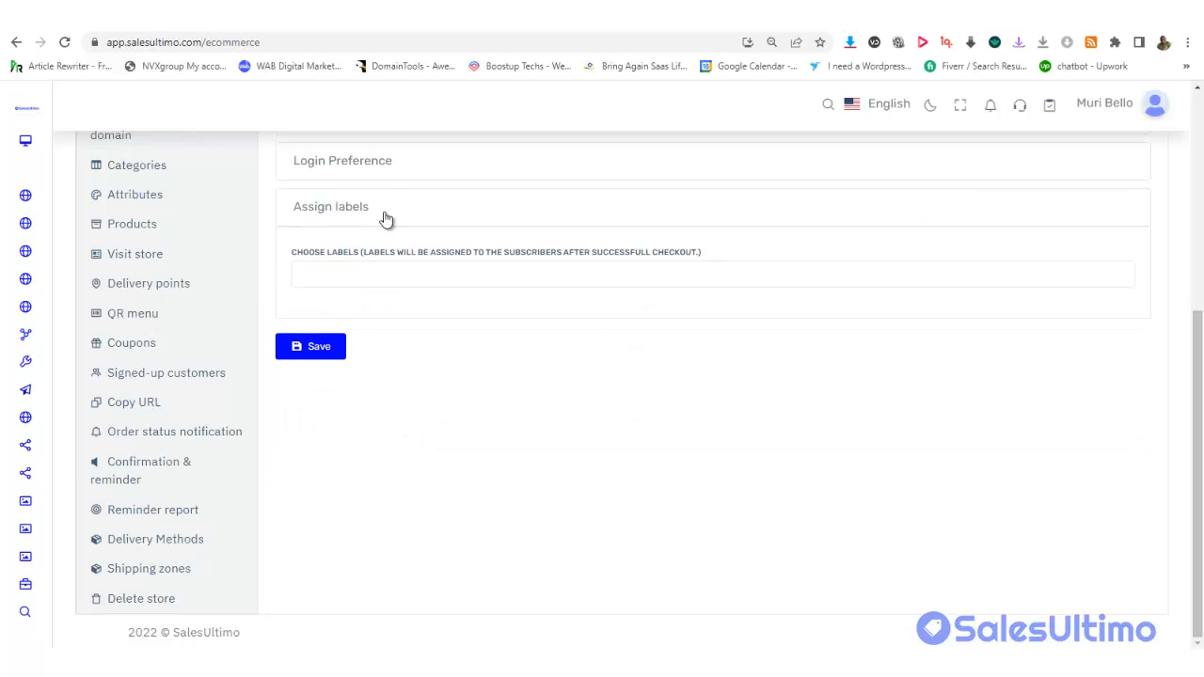
left_click(338, 283)
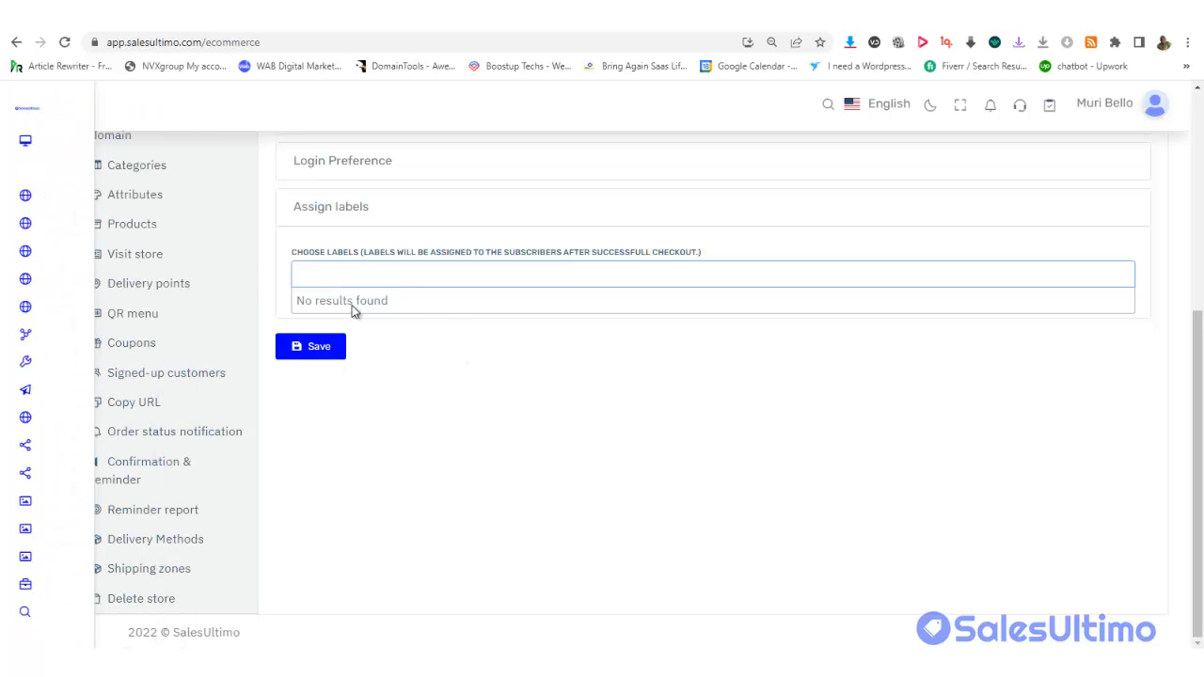
left_click(324, 270)
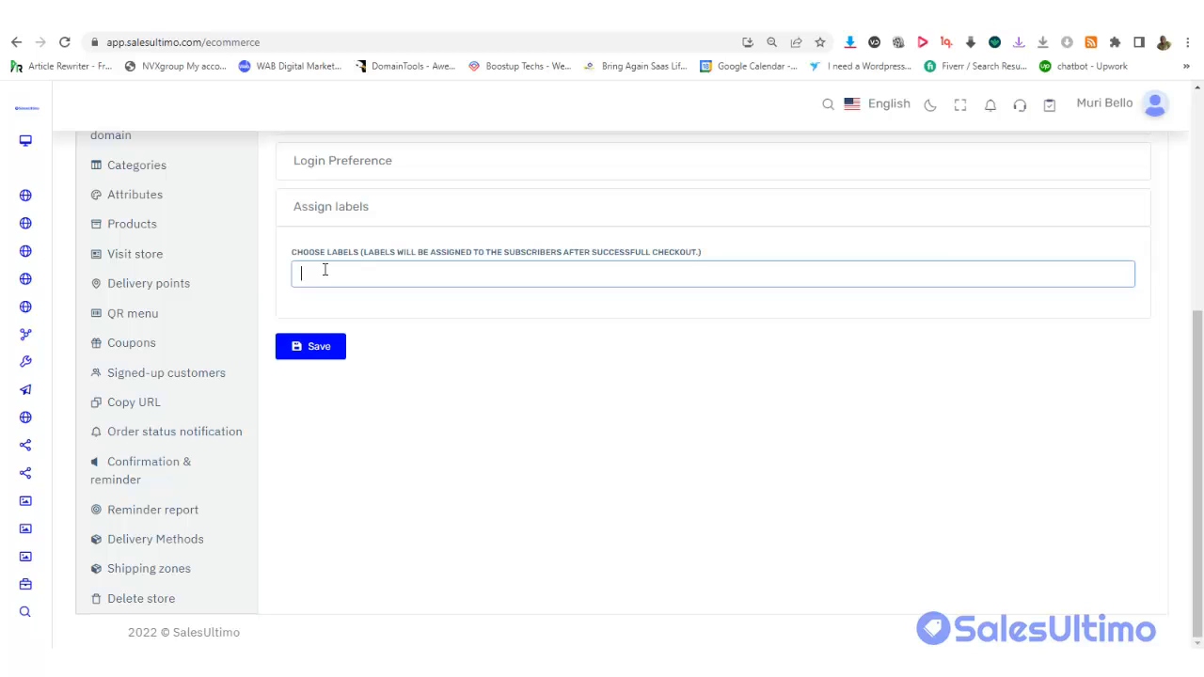
left_click(324, 270)
left_click(326, 270)
left_click(329, 271)
left_click(581, 374)
scroll(1191, 273, "up", 2)
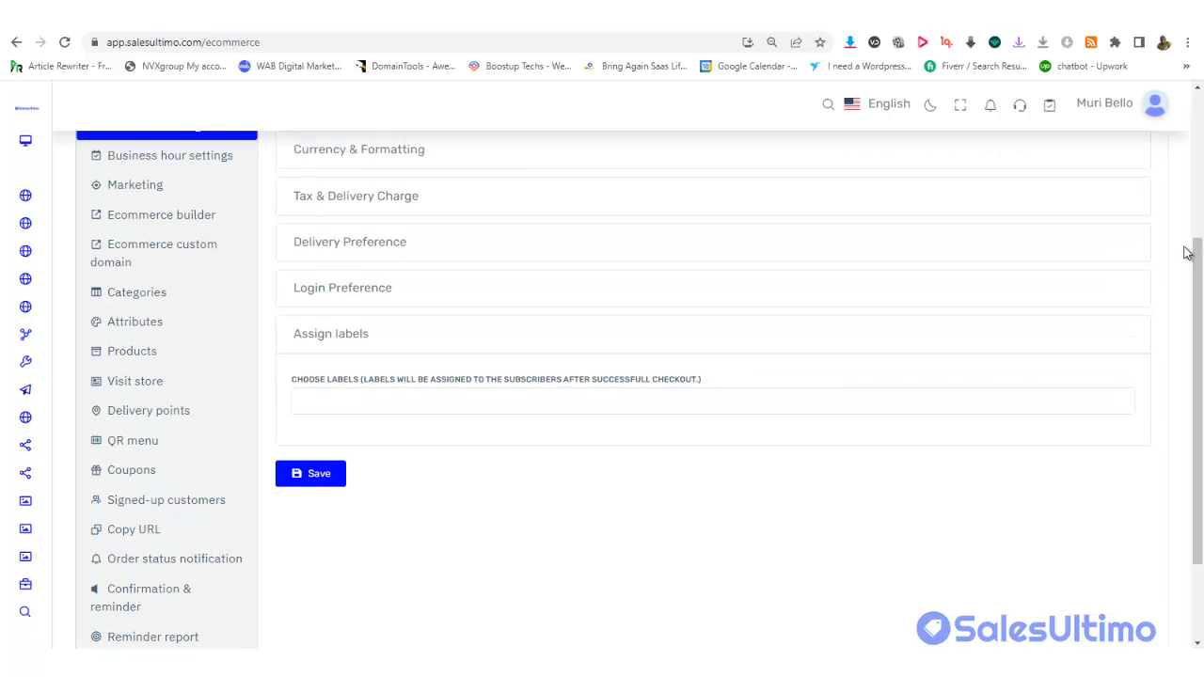
Save the checkout settings and go to Business Hour Settings, where Always Open is enabled
left_click(299, 480)
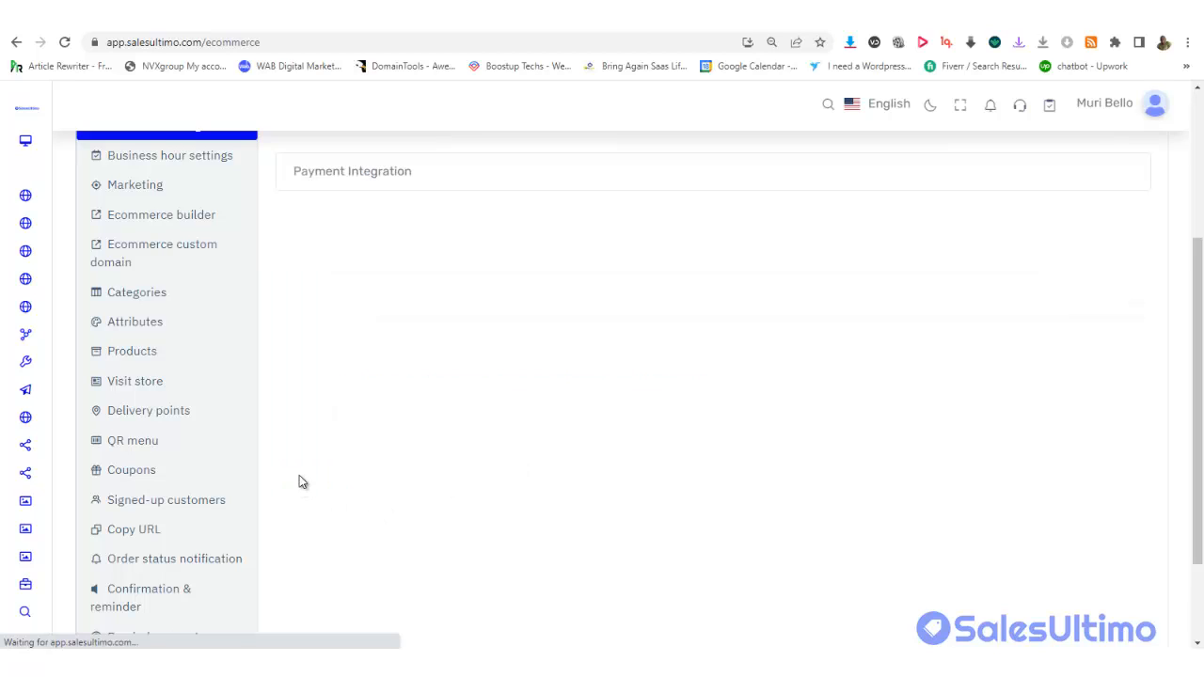
left_click_drag(1202, 346, 1200, 240)
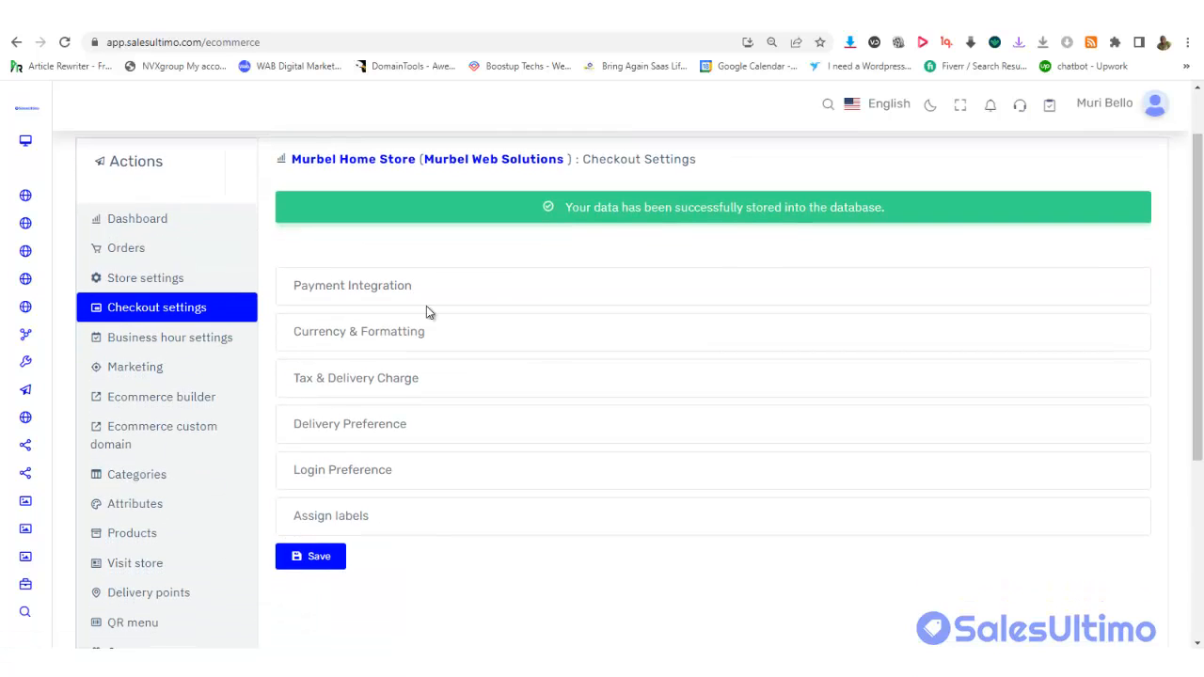
left_click(174, 347)
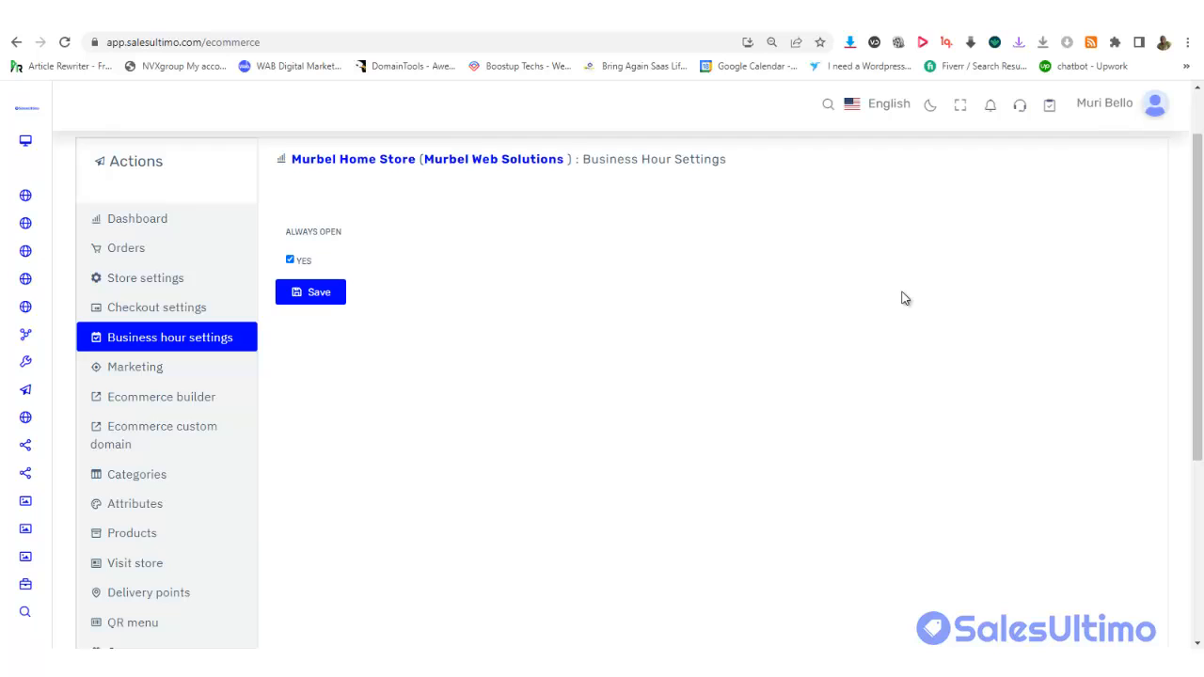
Check Monday's opening and closing times, keep the store always open, and go to Marketing
scroll(1064, 215, "up", 1)
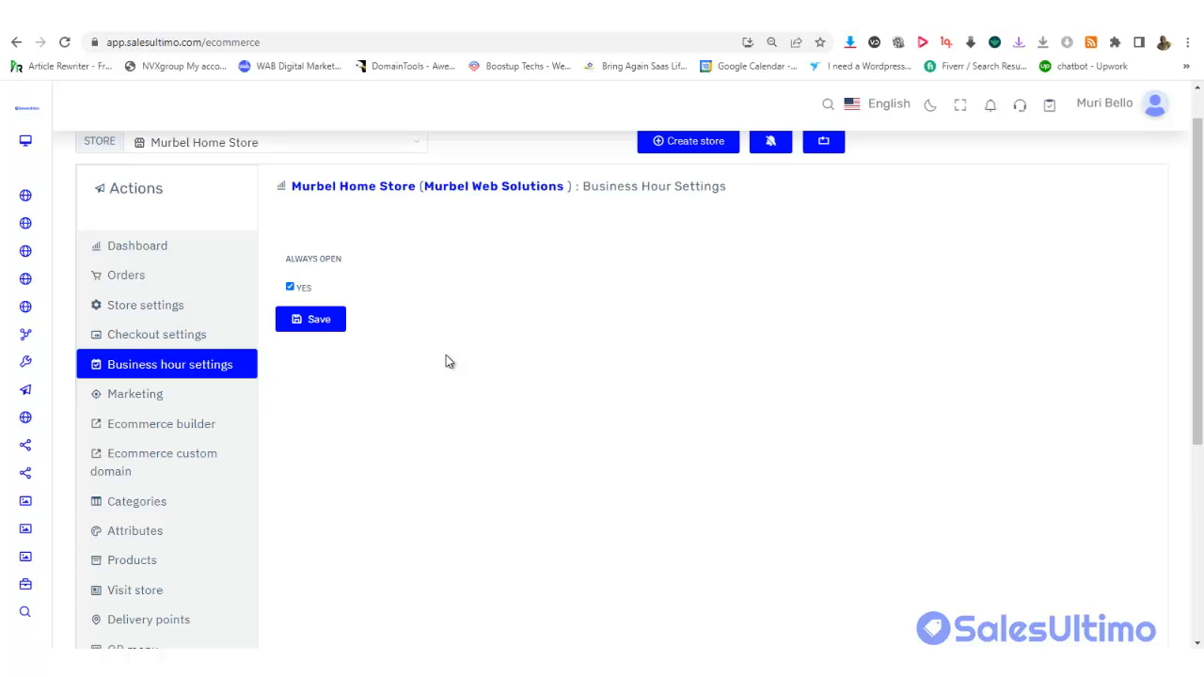
left_click(291, 287)
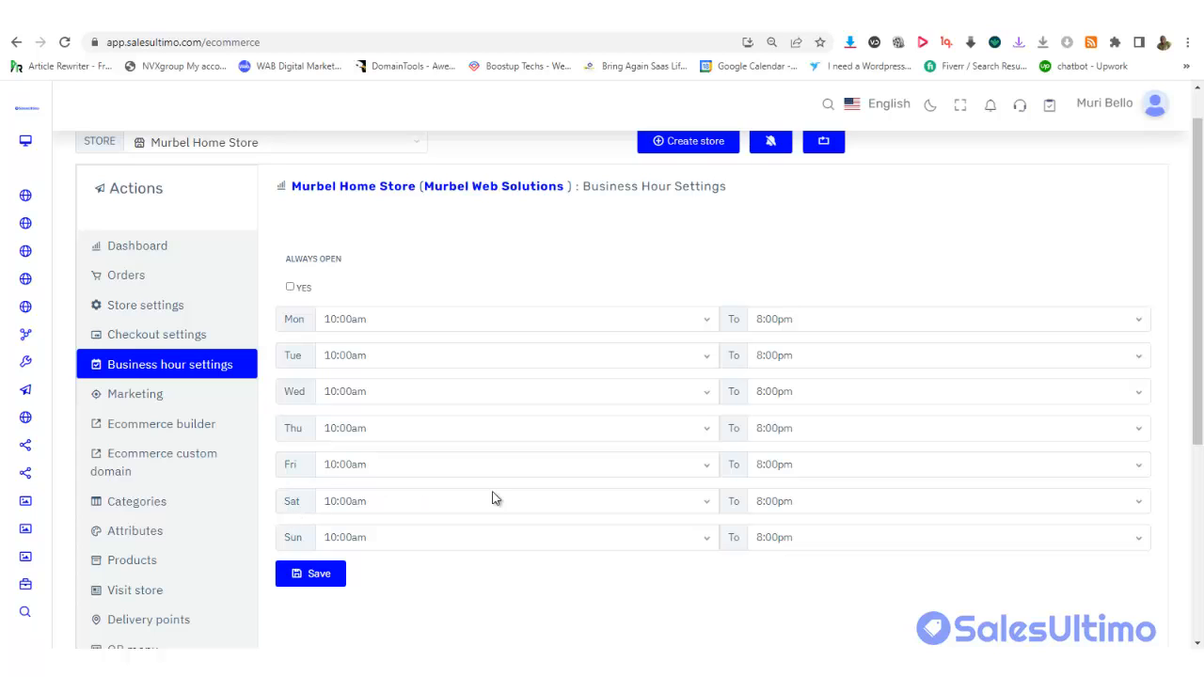
left_click(480, 323)
left_click(479, 324)
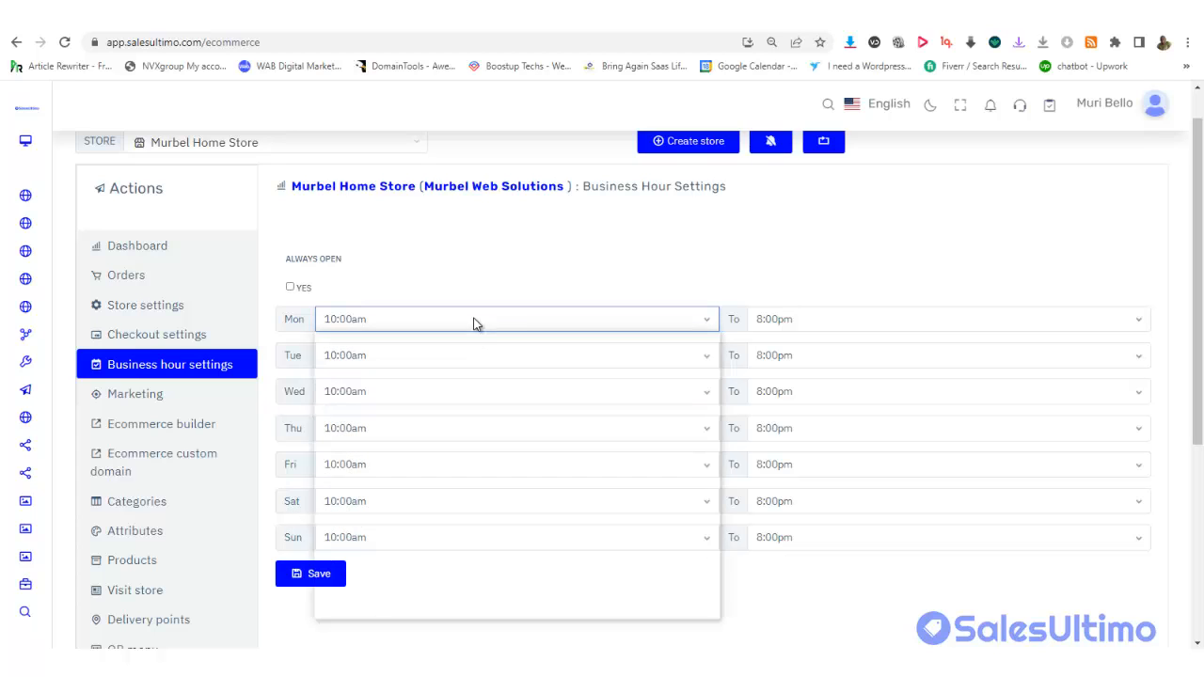
left_click(831, 321)
left_click(805, 316)
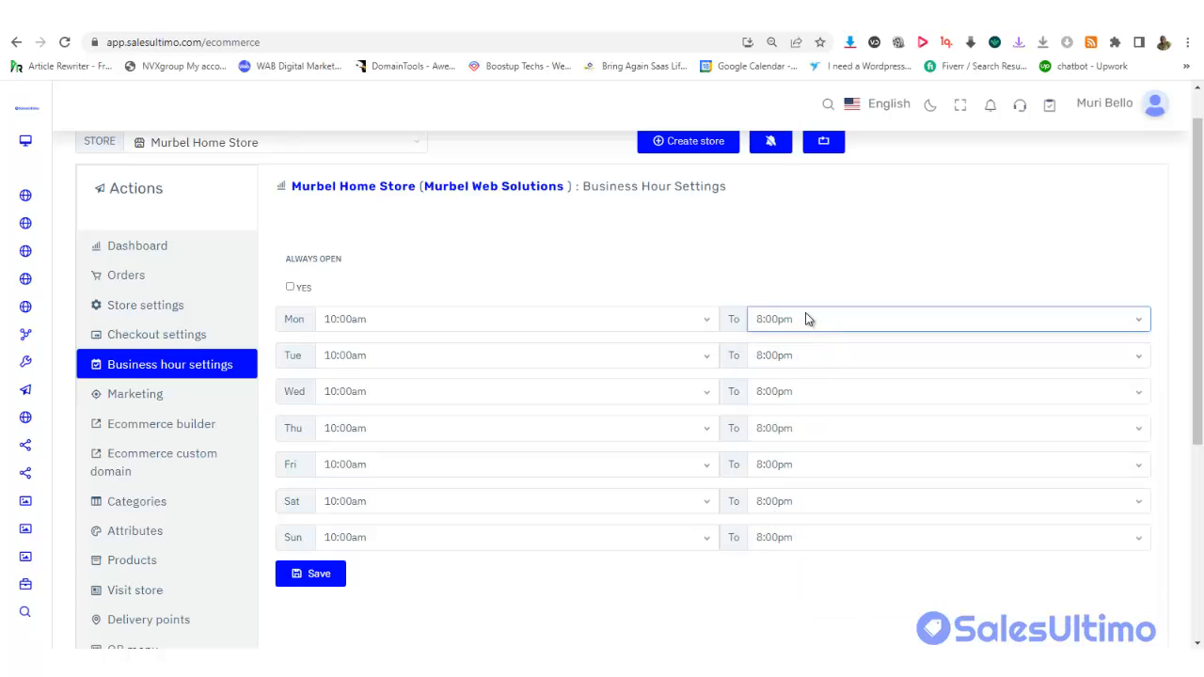
left_click(291, 286)
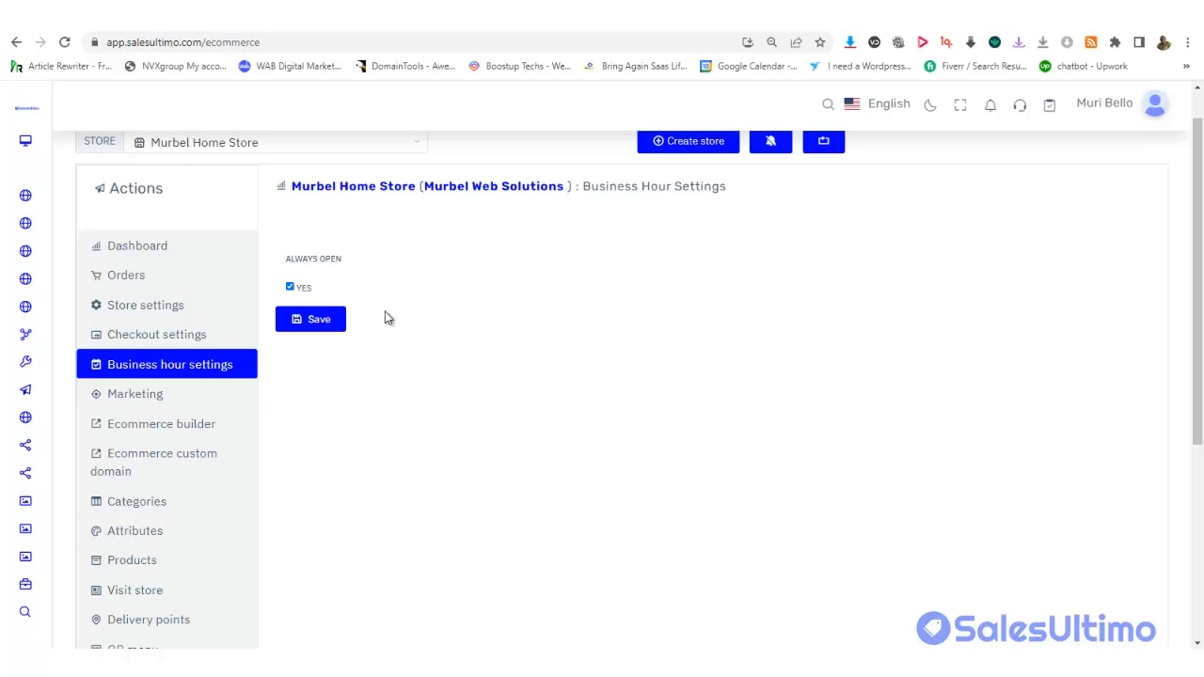
left_click(135, 395)
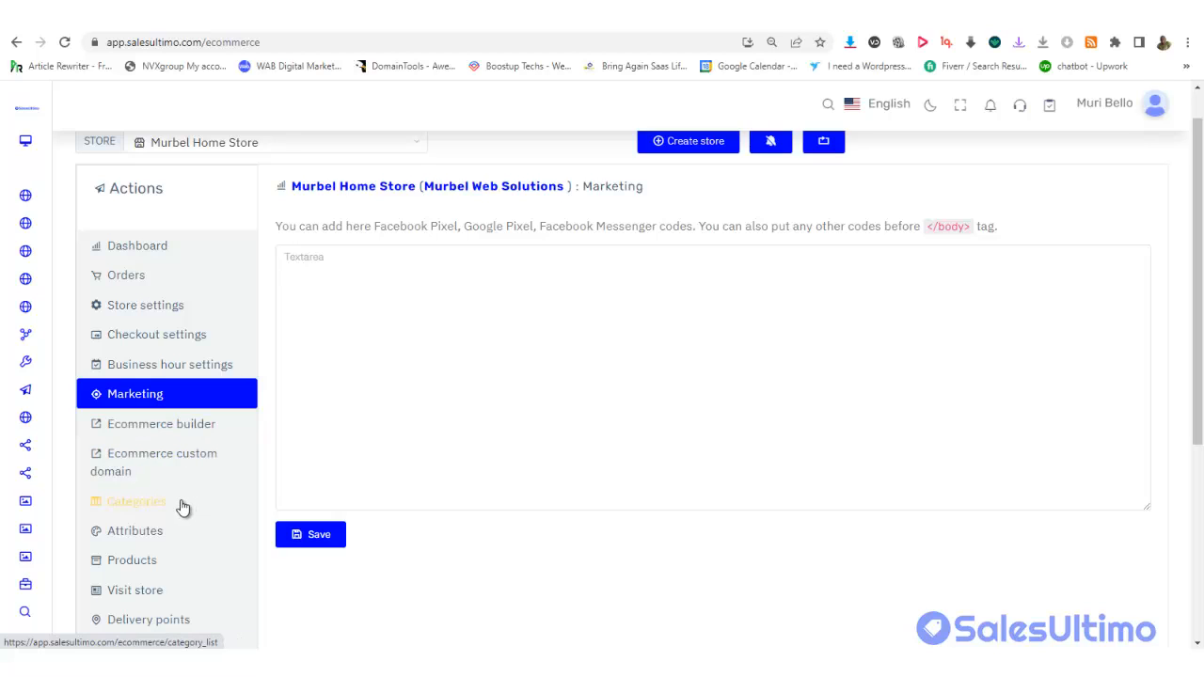
From the Ecommerce custom domain page, open Visit store in a new tab and view the empty storefront
left_click(142, 467)
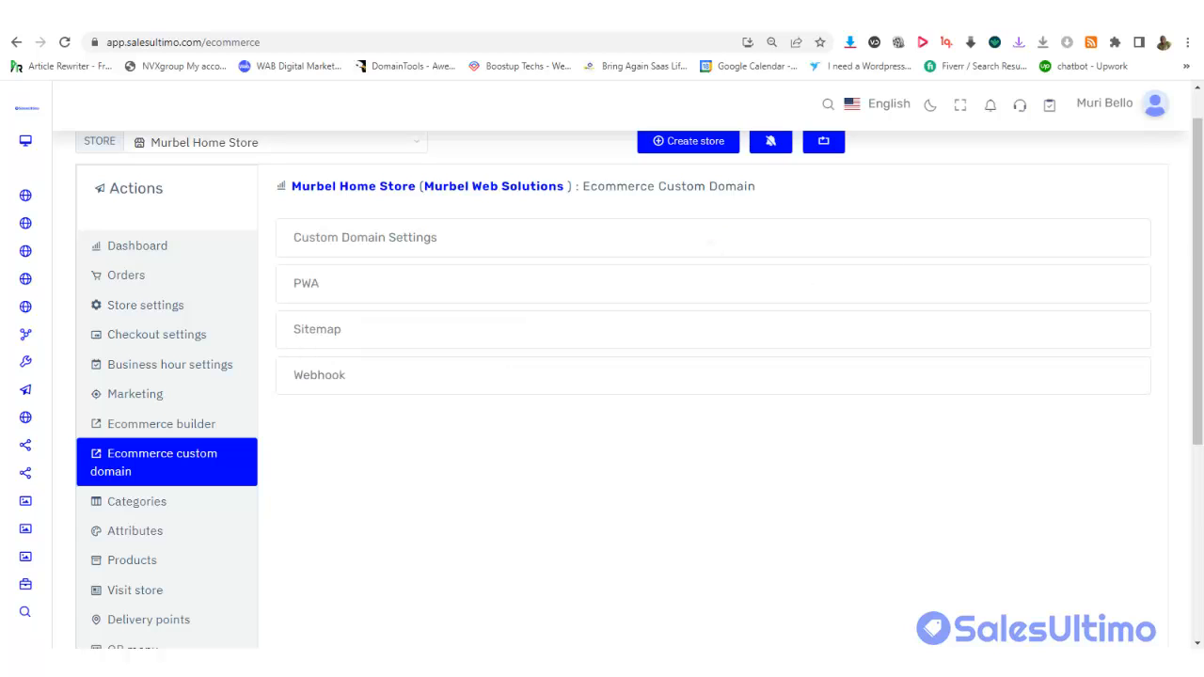
left_click_drag(1201, 267, 1201, 303)
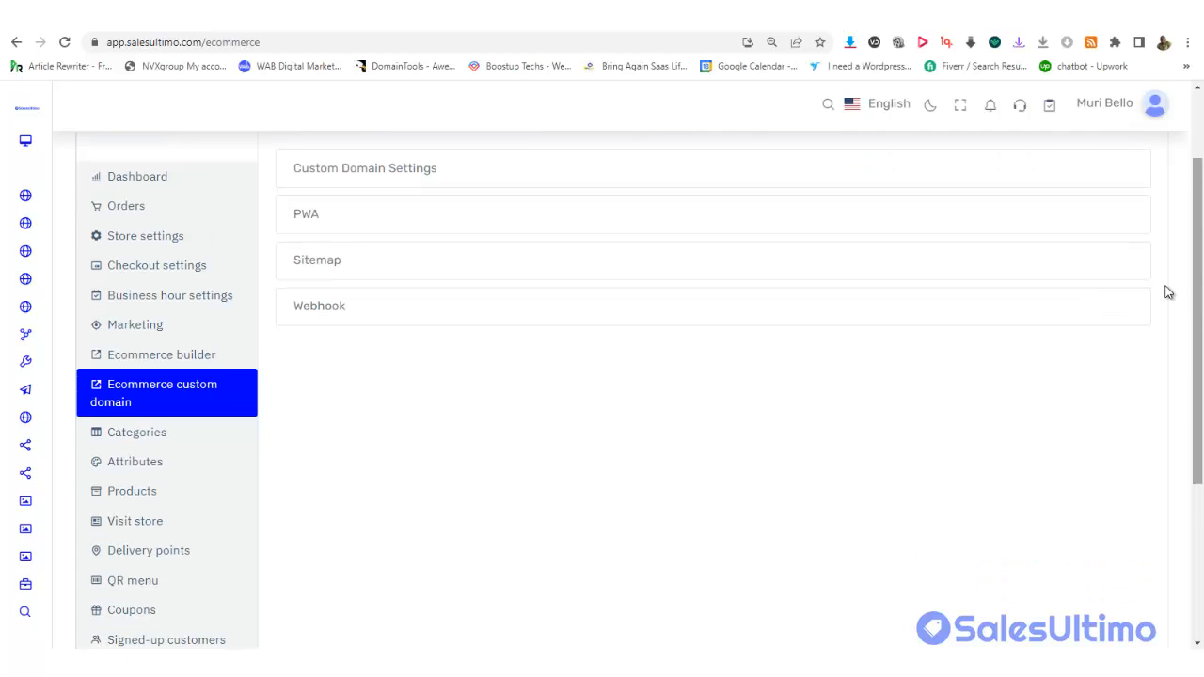
right_click(137, 519)
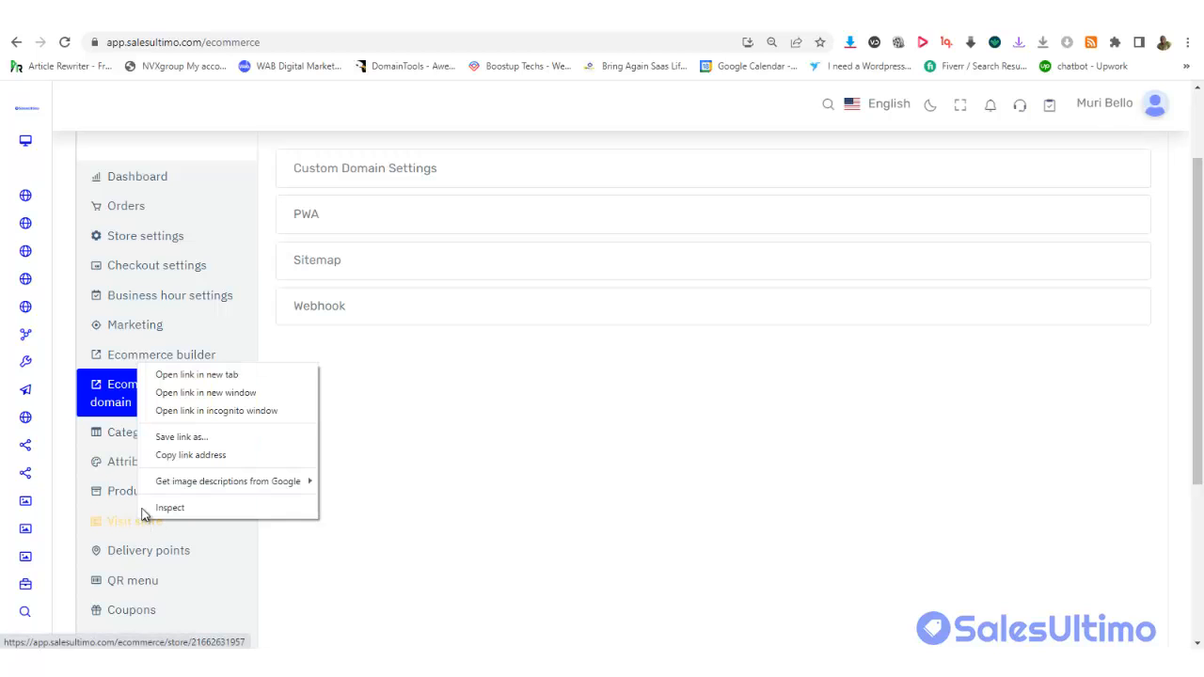
left_click(195, 376)
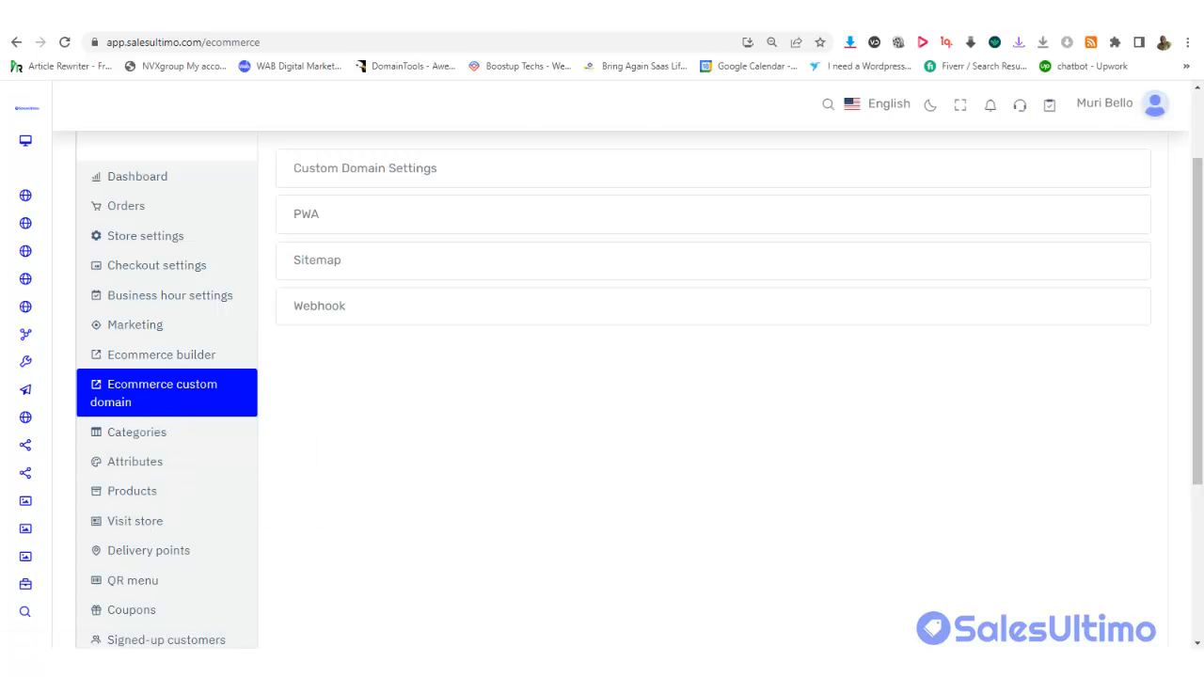
left_click(453, 14)
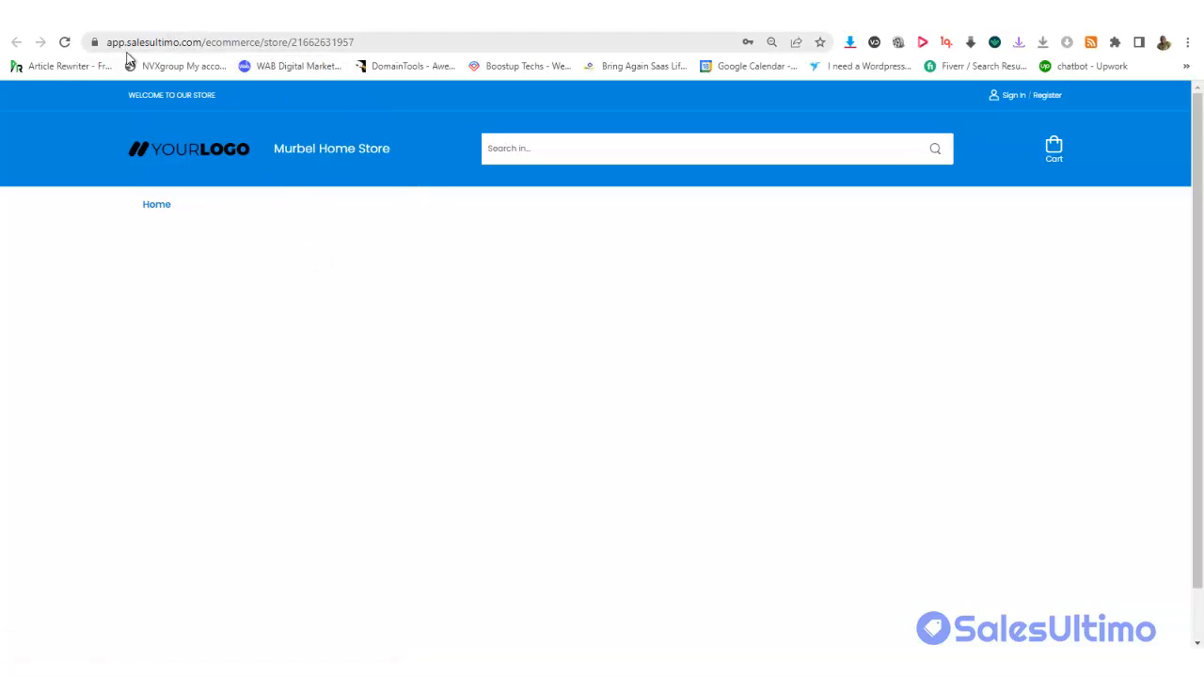
Inspect the storefront URL's store ID, then return to the store dashboard tab
left_click(435, 44)
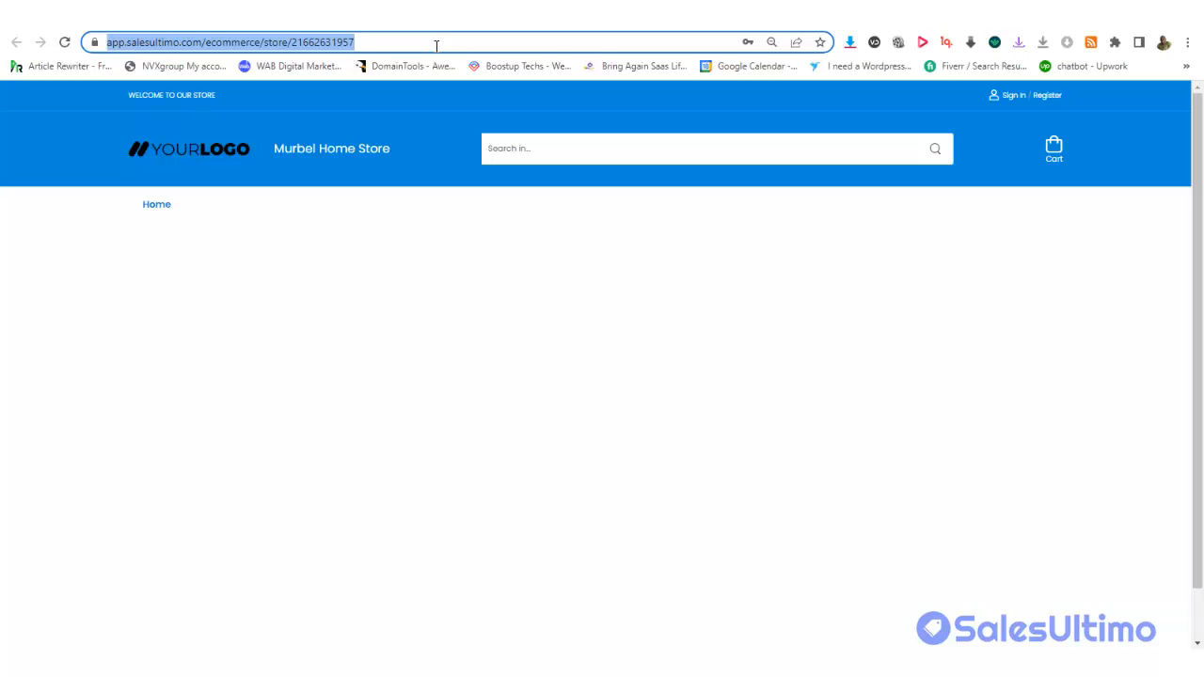
left_click(367, 42)
left_click_drag(410, 42, 327, 44)
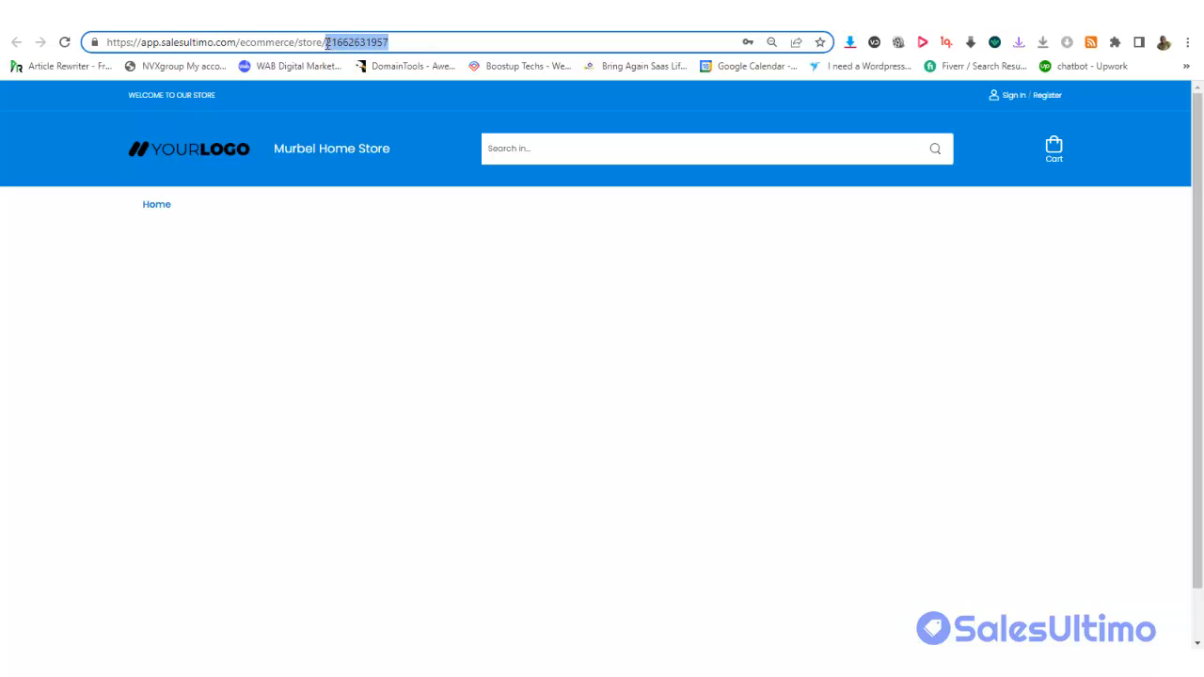
left_click(398, 41)
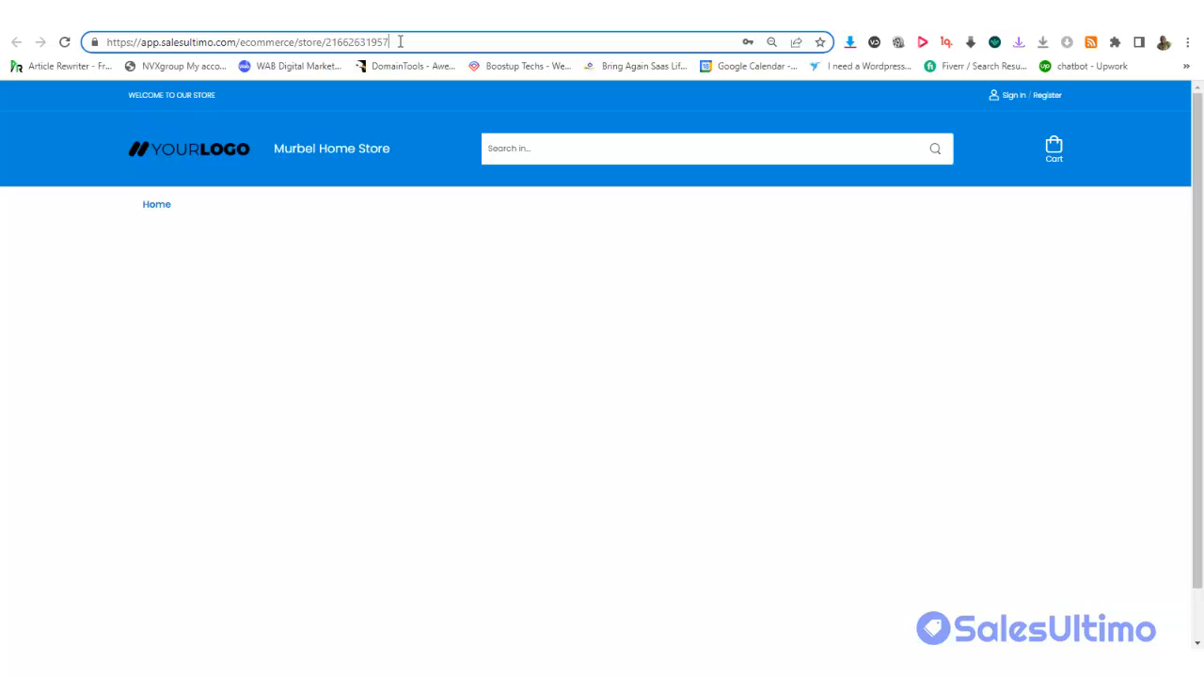
left_click_drag(390, 41, 354, 42)
left_click(419, 41)
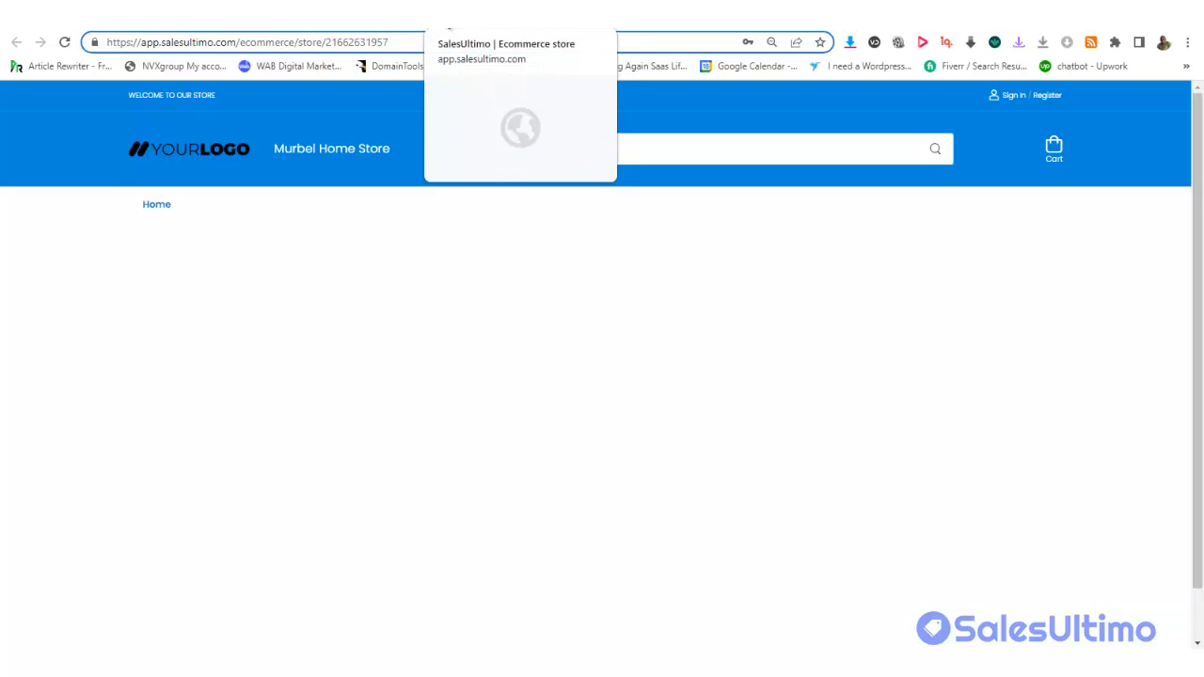
left_click(448, 28)
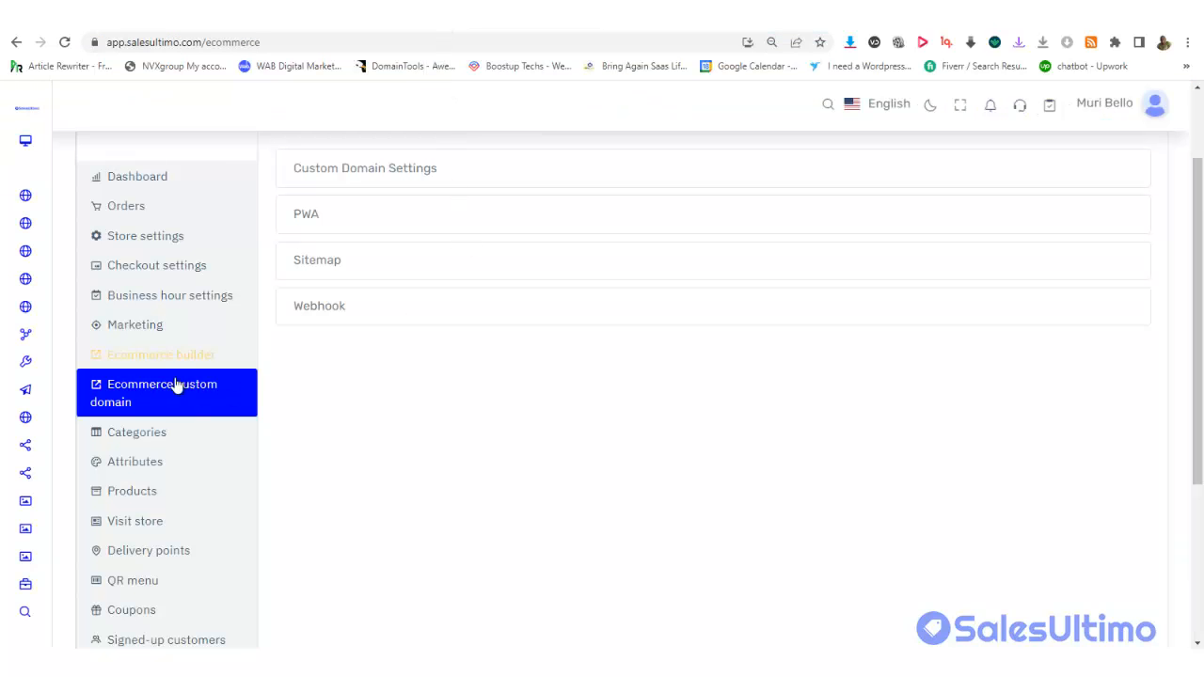
Expand Custom Domain Settings and fill the domain field with mobenex.com from autofill
left_click_drag(1198, 263, 1198, 242)
left_click(397, 200)
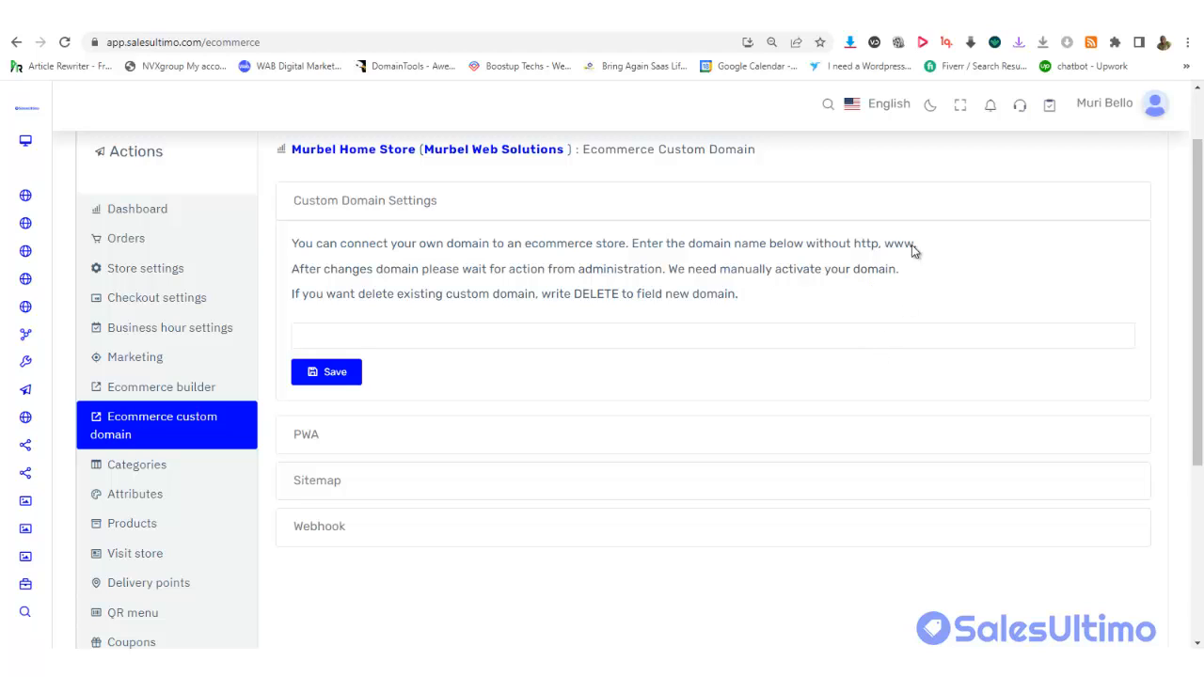
left_click(378, 343)
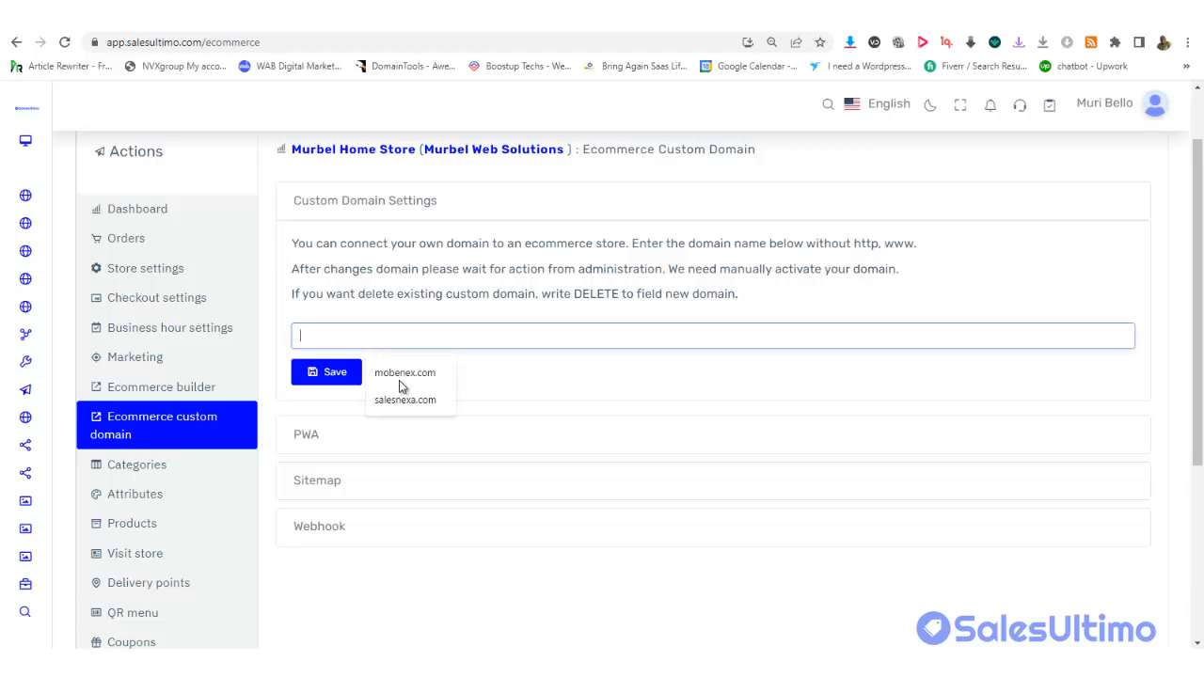
left_click(401, 377)
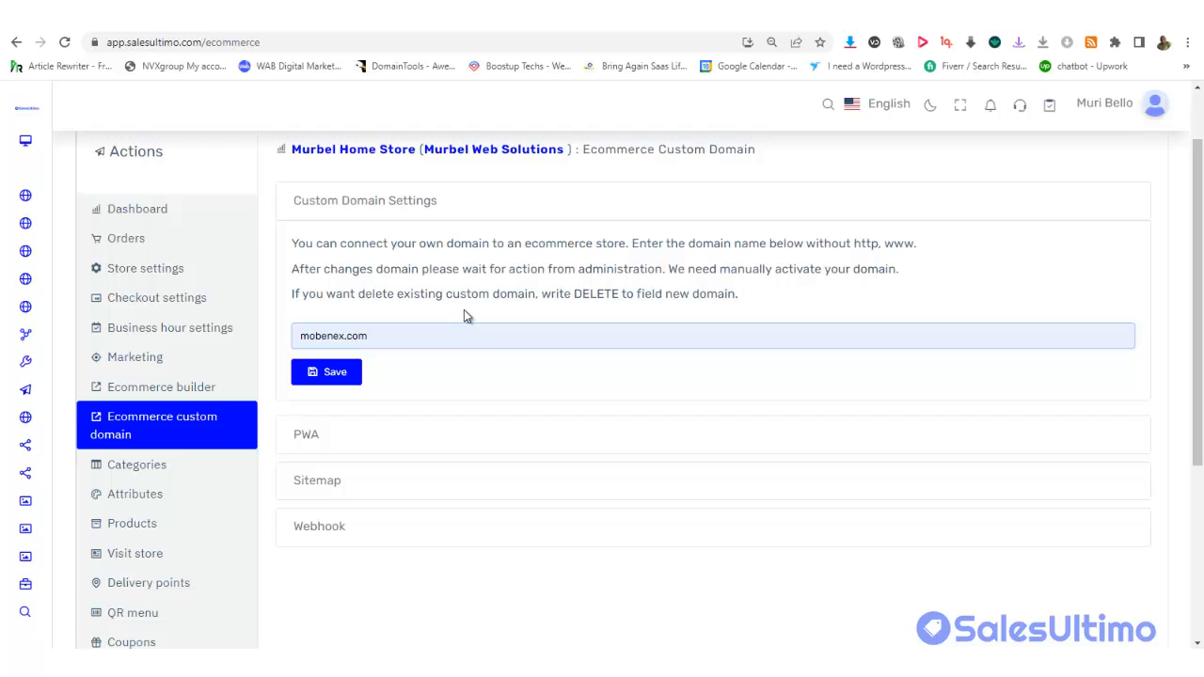
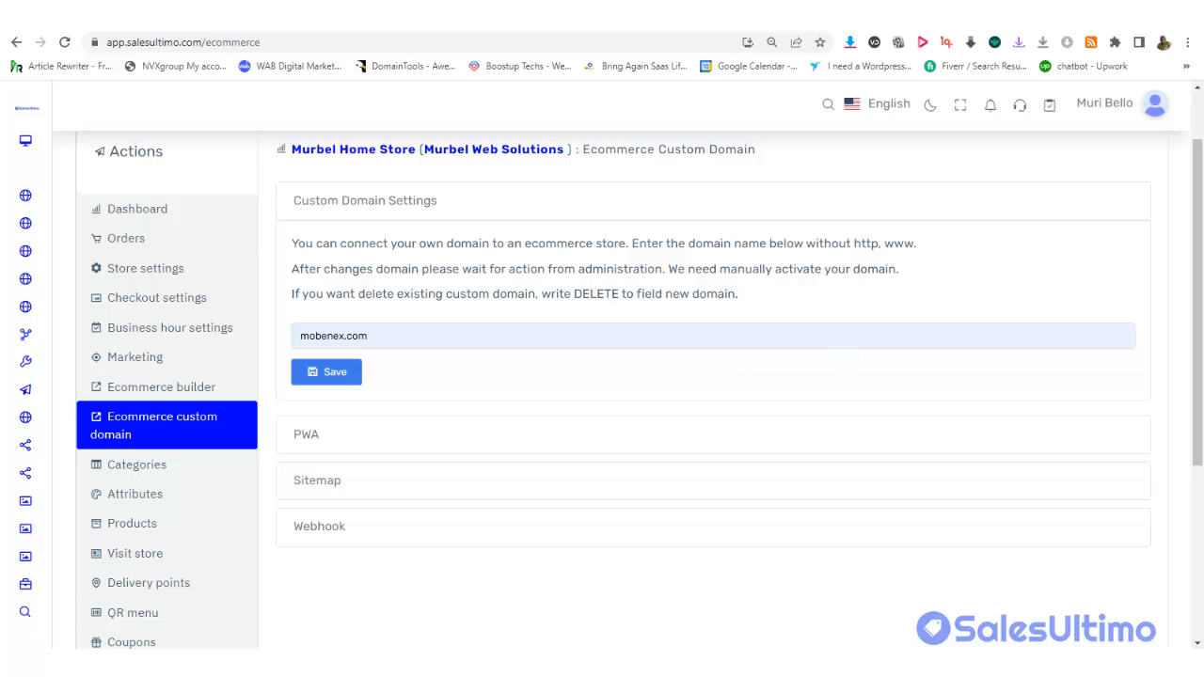
Expand the PWA settings, showing PWA Off and the notice that a custom domain is required
left_click(441, 446)
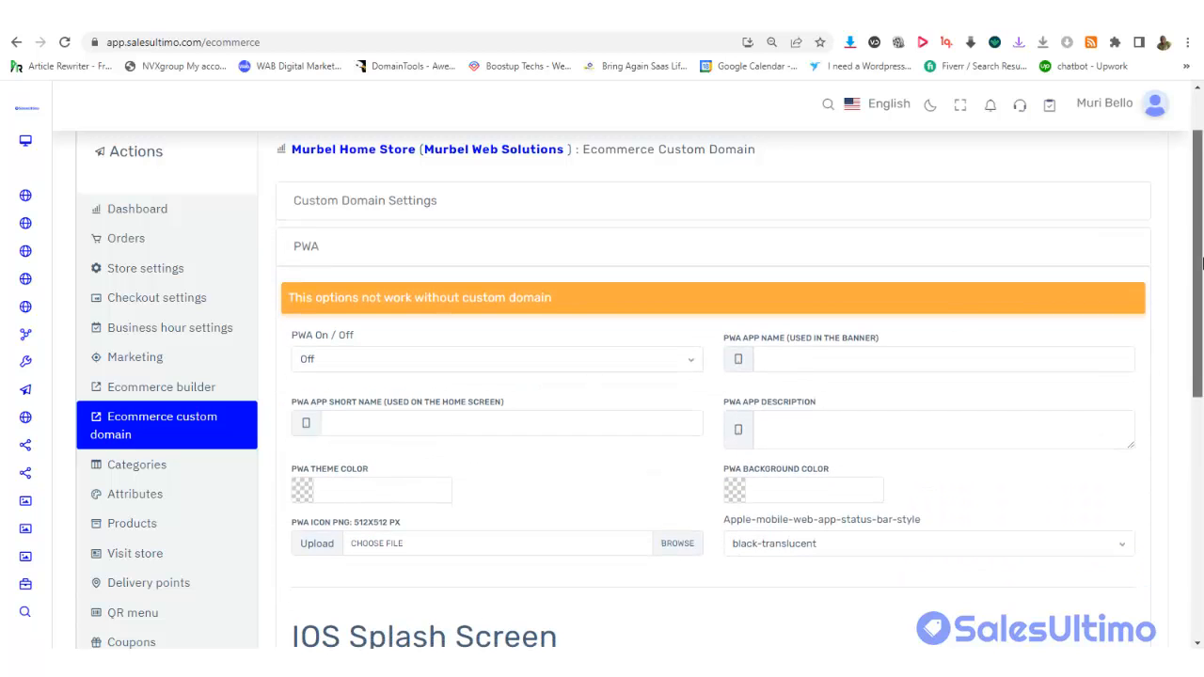
scroll(1202, 271, "down", 1)
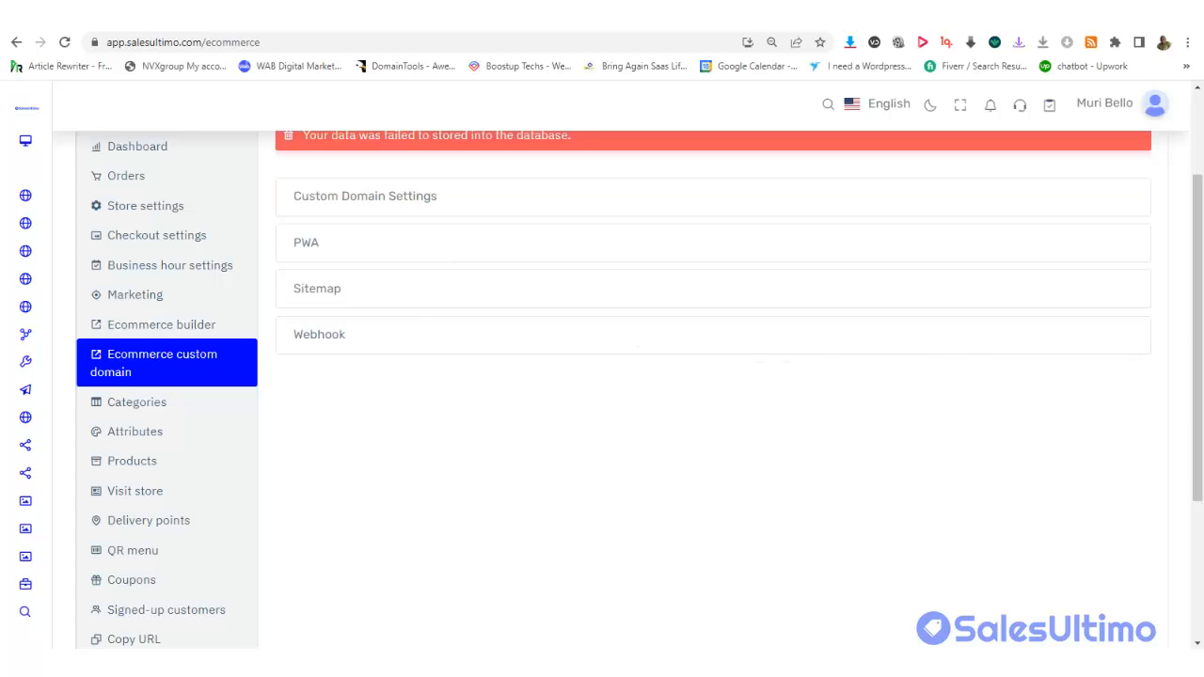
scroll(1199, 298, "up", 2)
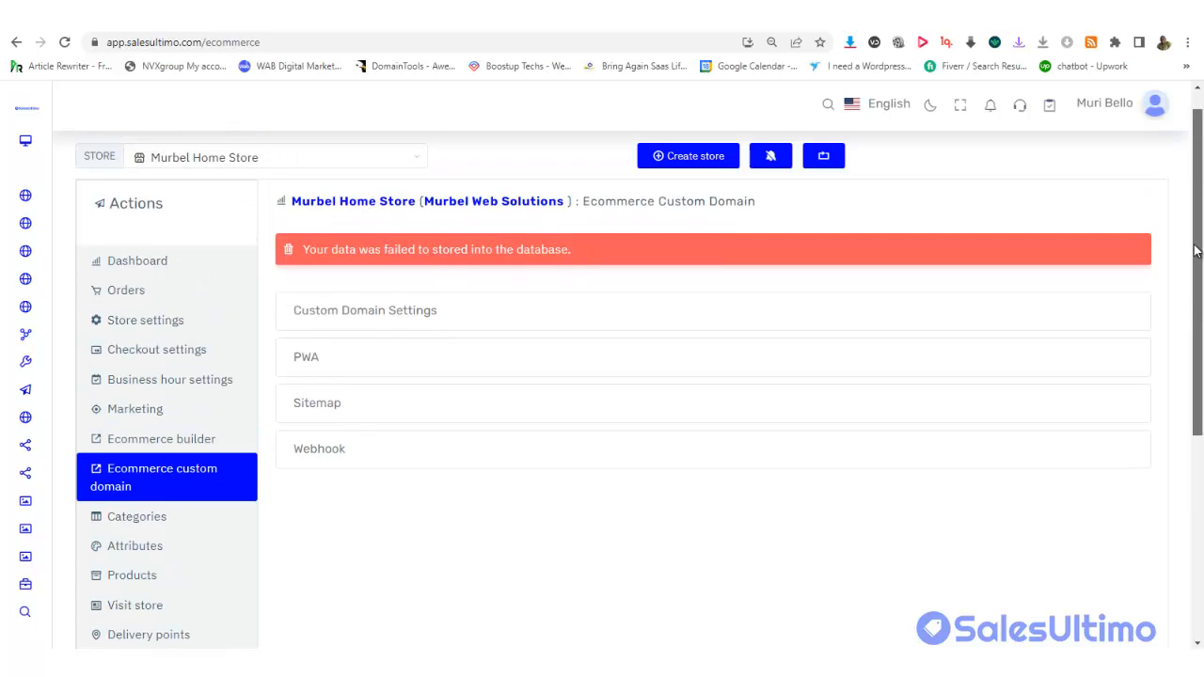
left_click(393, 311)
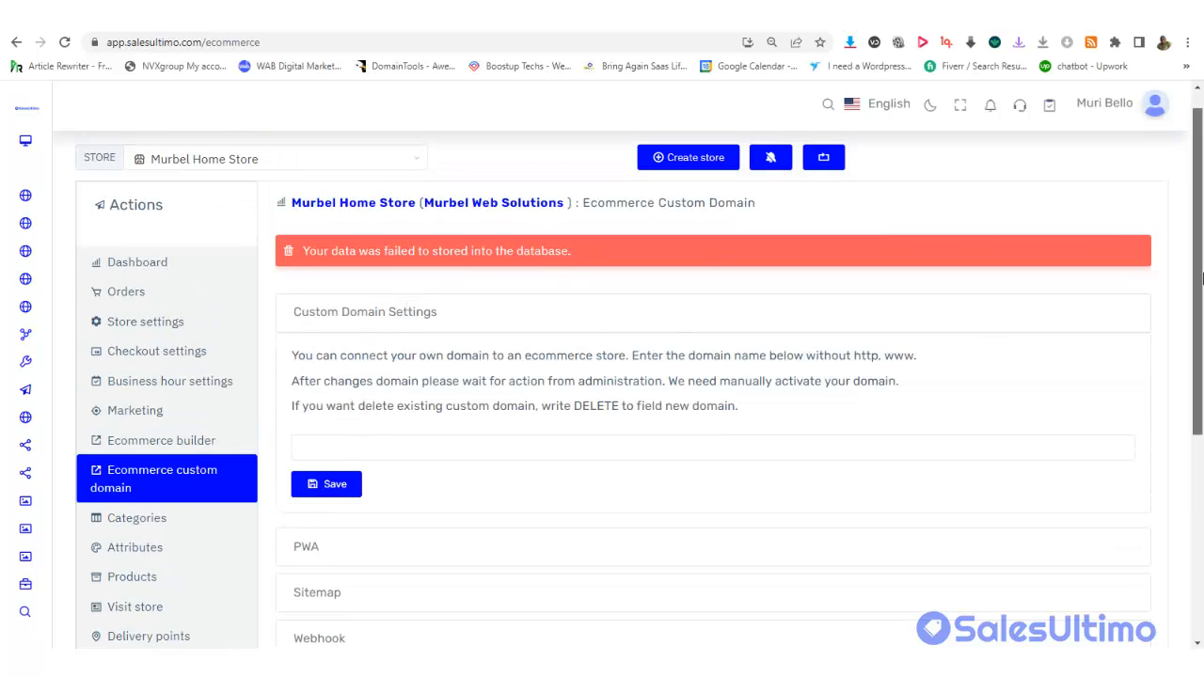
scroll(1202, 349, "down", 2)
scroll(1201, 352, "down", 1)
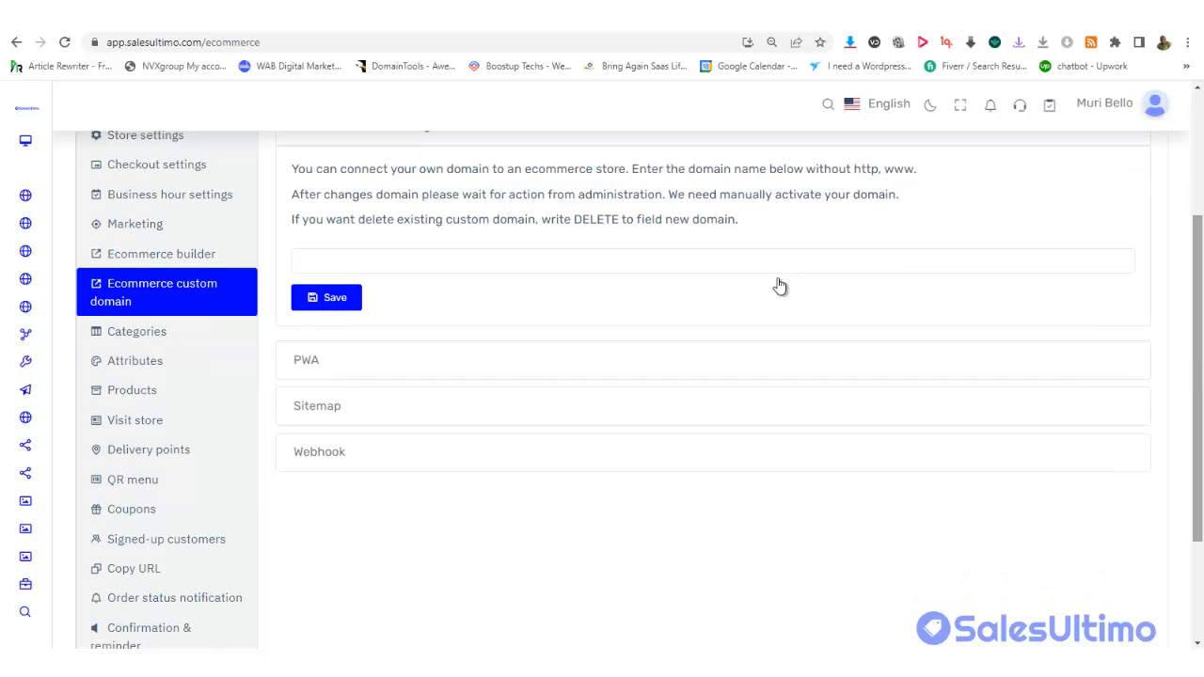
left_click(342, 366)
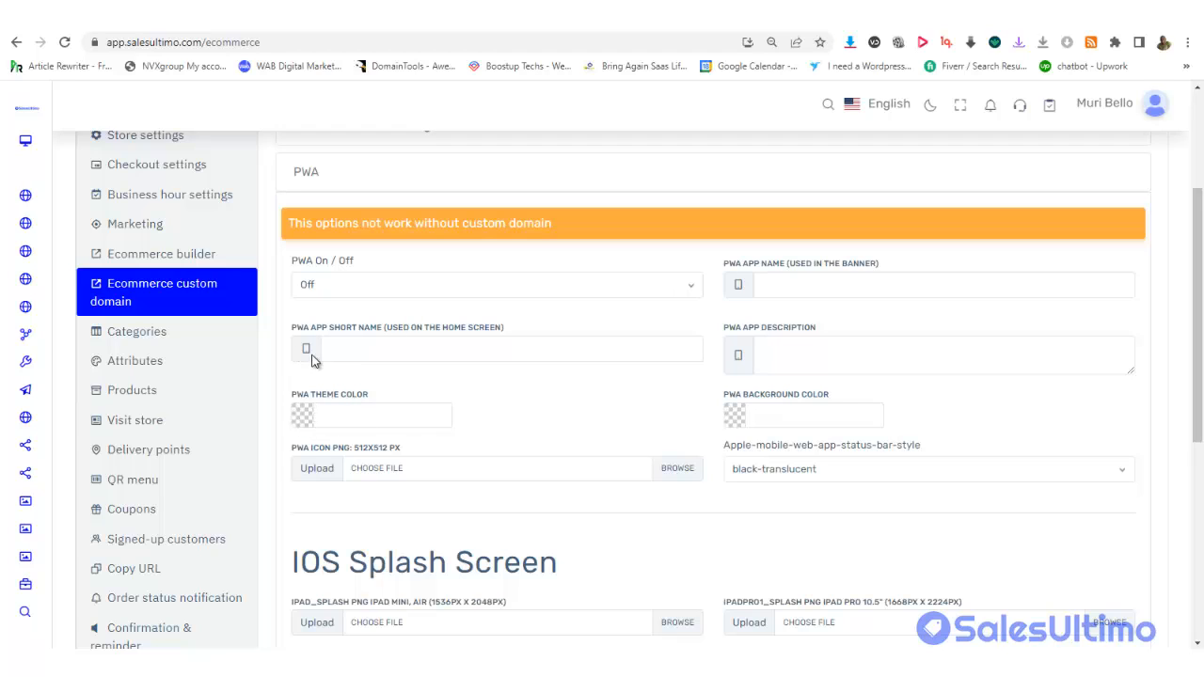
Switch the store's PWA setting to On
left_click(376, 355)
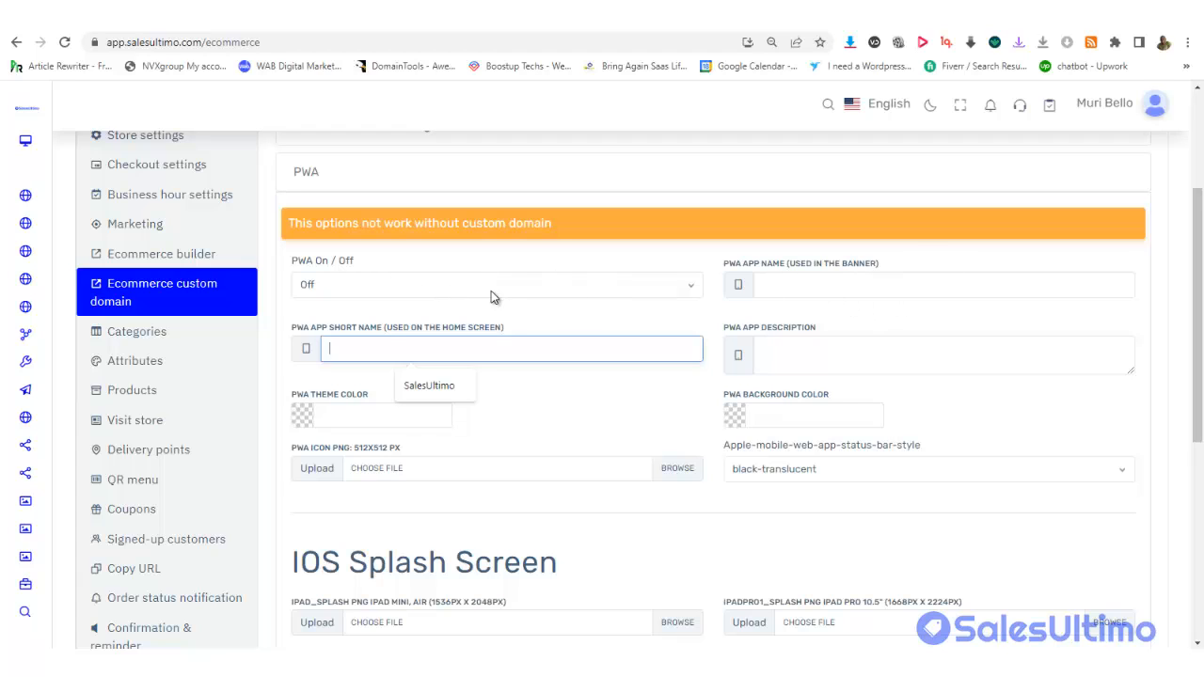
left_click(395, 287)
left_click(358, 306)
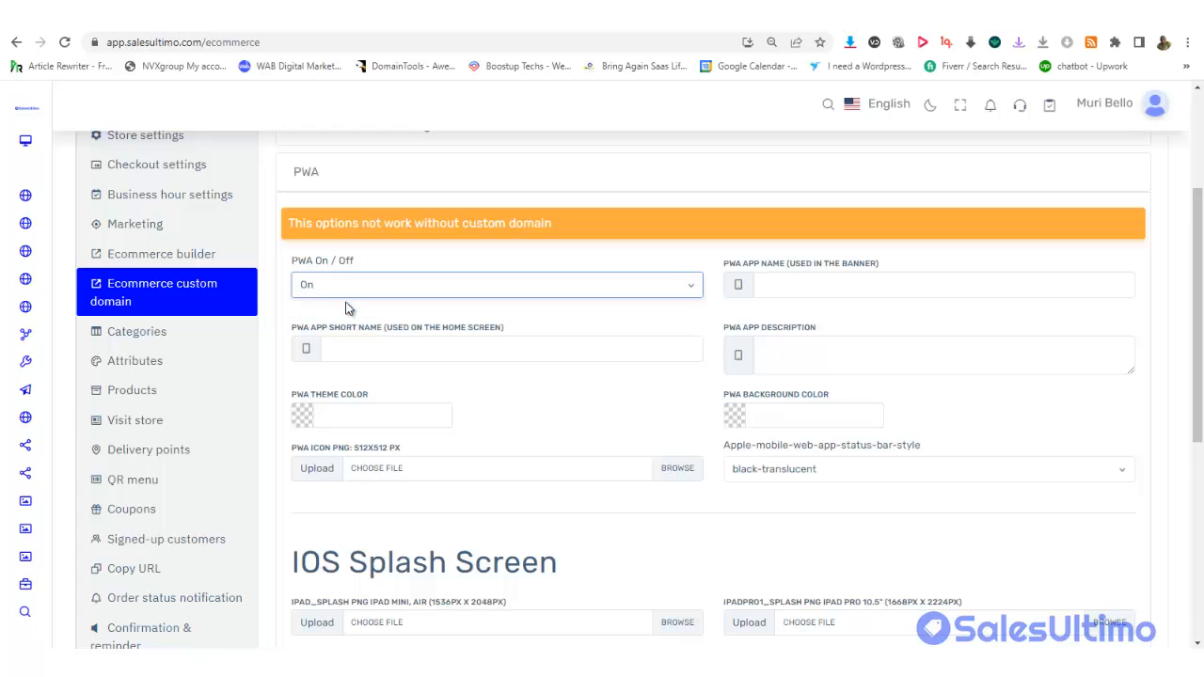
Set both the PWA theme colour and background colour to #76a5af
left_click(337, 419)
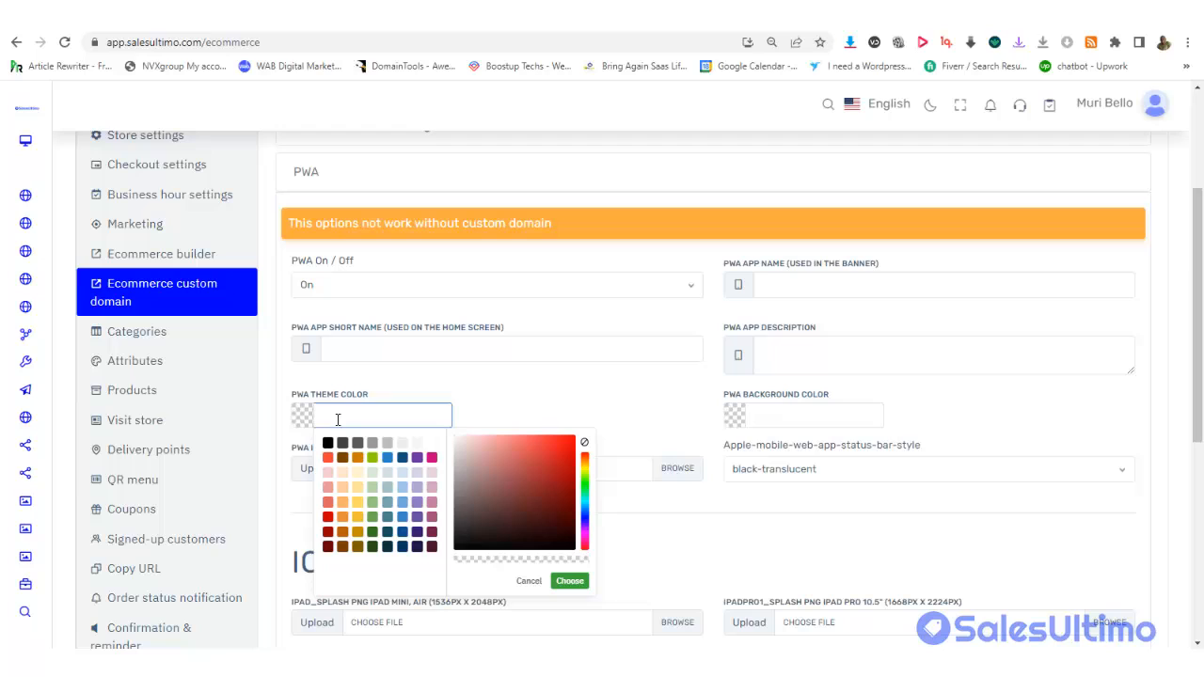
left_click(385, 502)
left_click(551, 413)
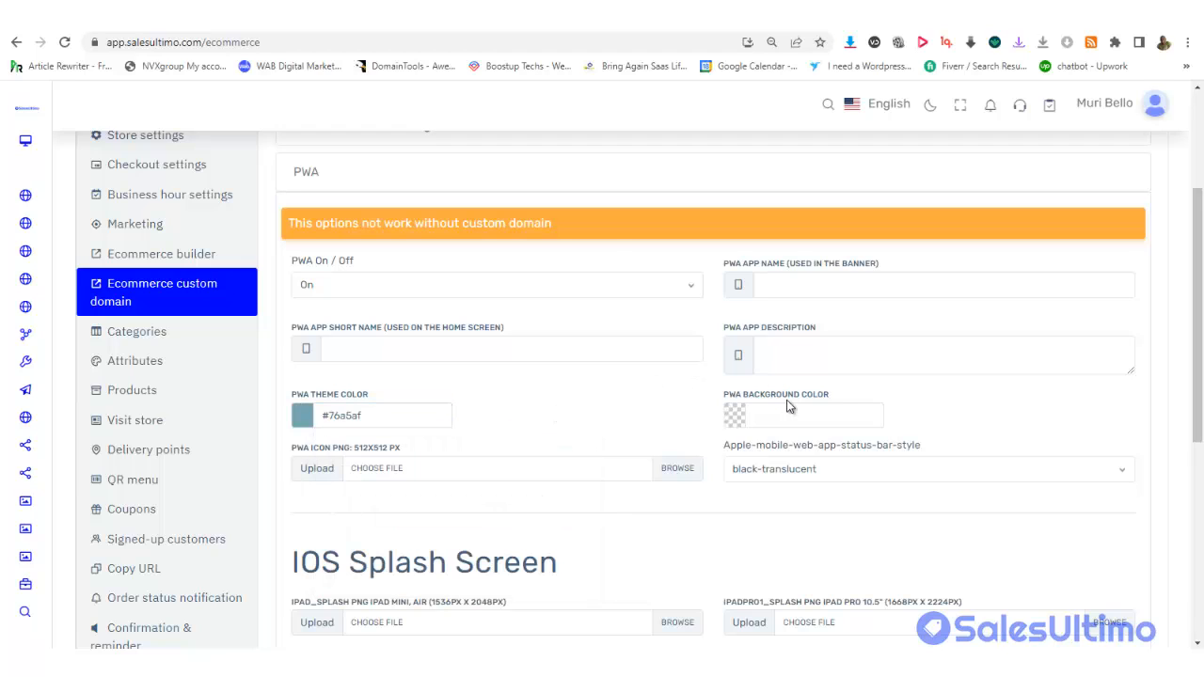
left_click(749, 422)
left_click(822, 506)
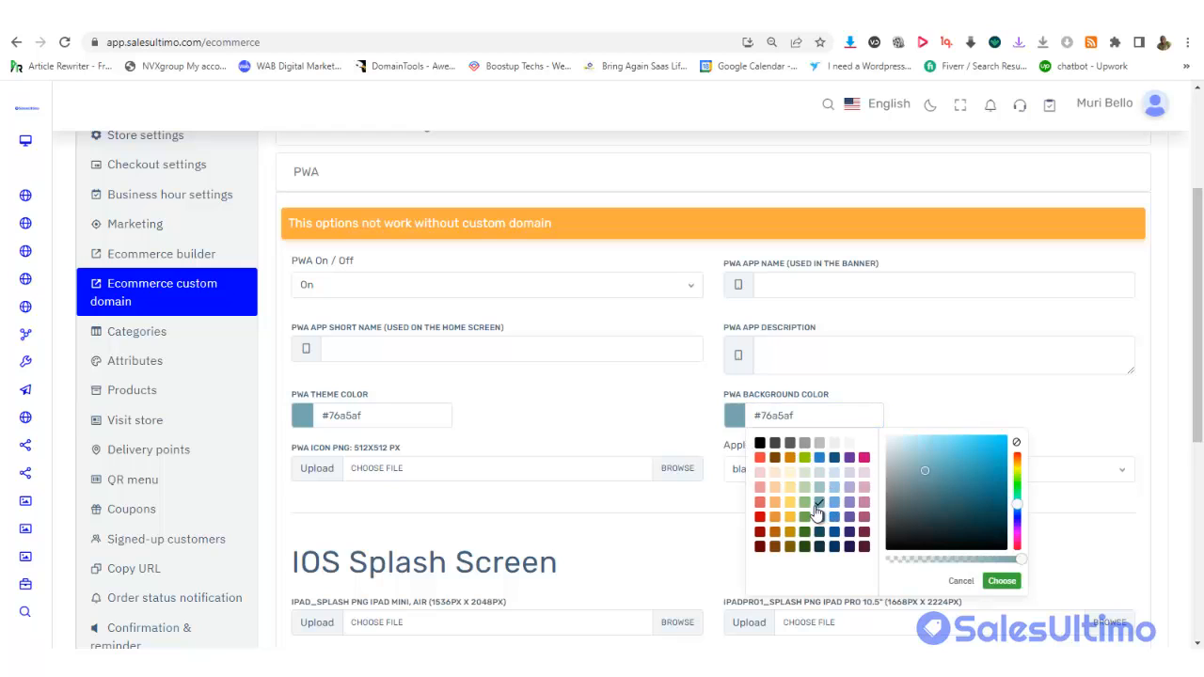
left_click(917, 383)
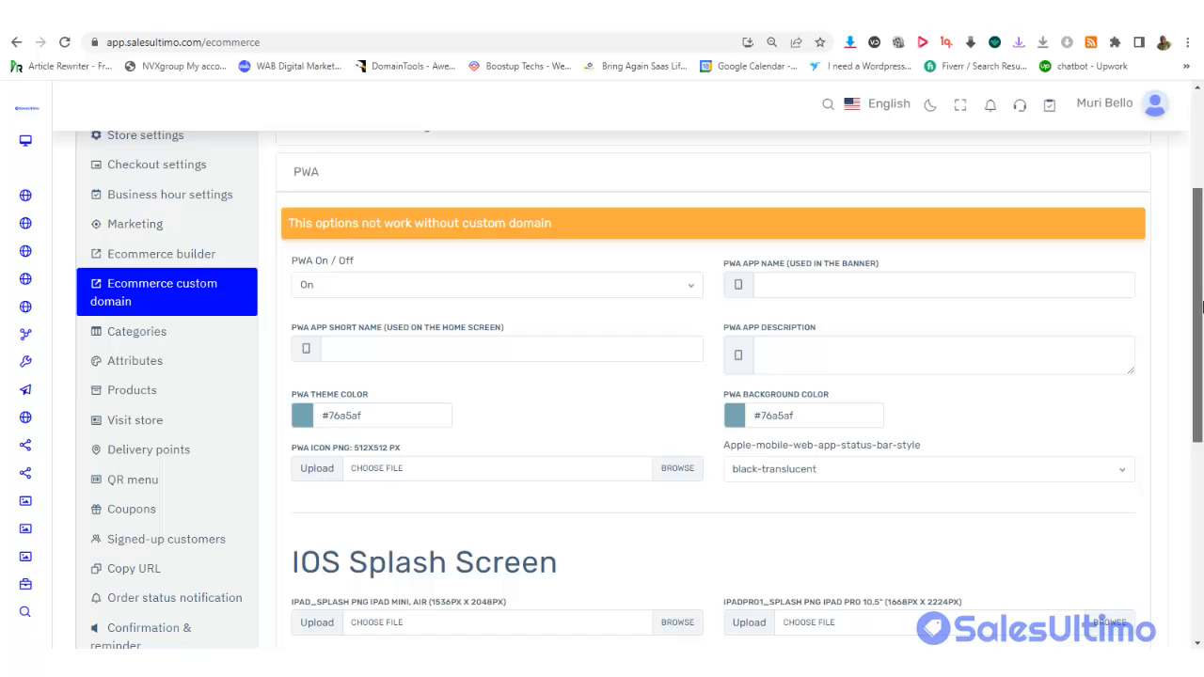
scroll(1202, 322, "down", 1)
left_click_drag(1200, 353, 1199, 429)
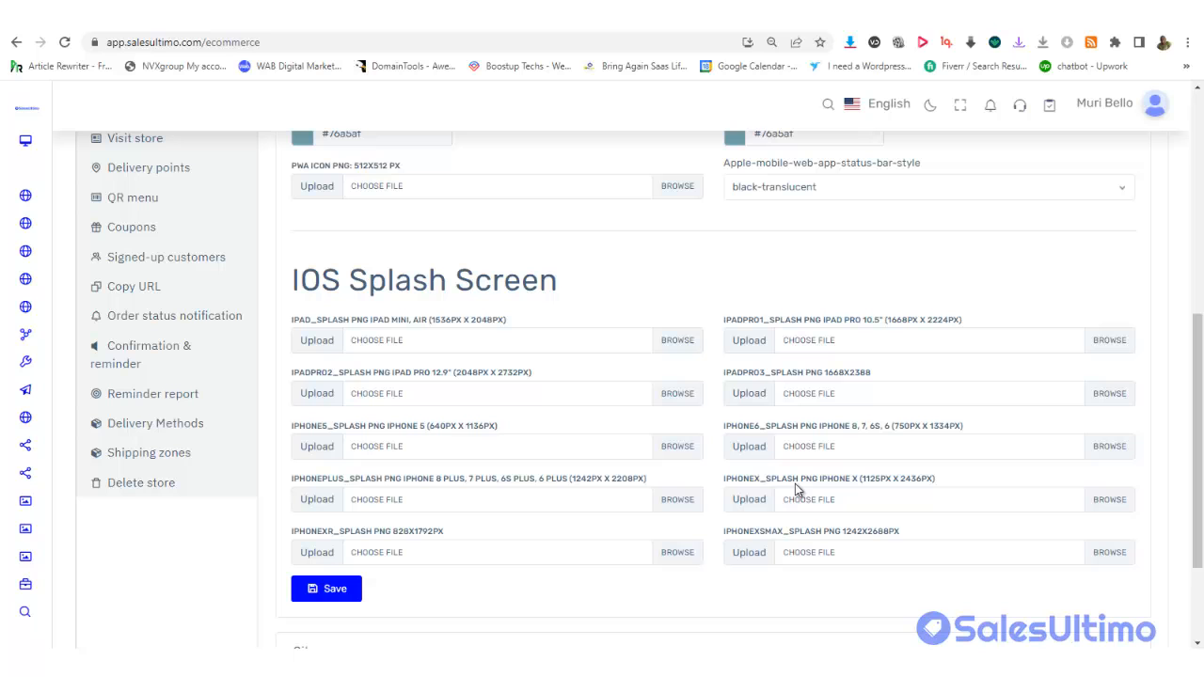
left_click_drag(1200, 343, 1189, 194)
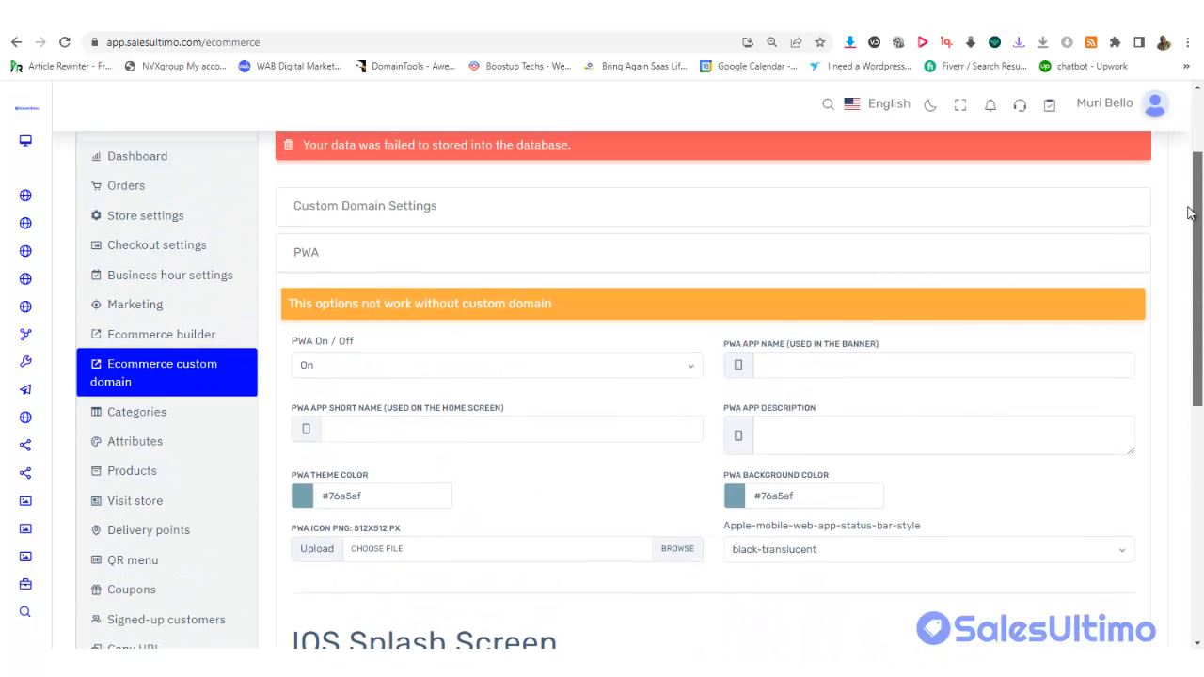
Expand the Sitemap section, which shows it needs a custom domain
scroll(1190, 216, "down", 5)
scroll(1189, 355, "up", 2)
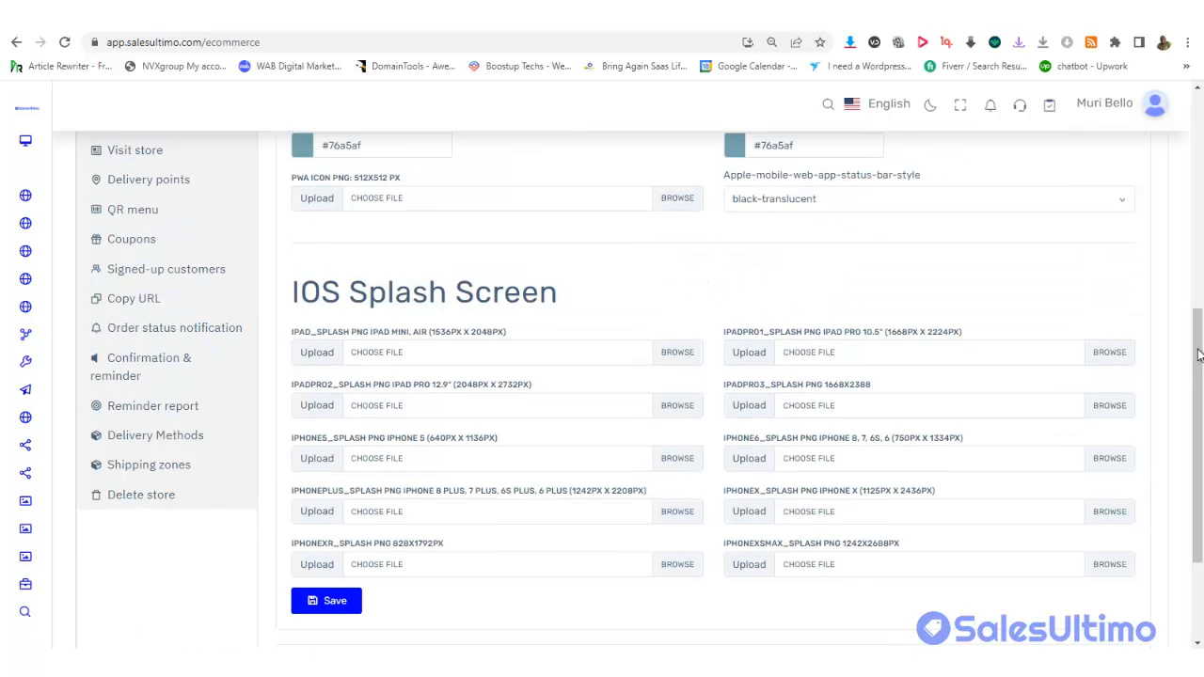
scroll(1193, 352, "down", 2)
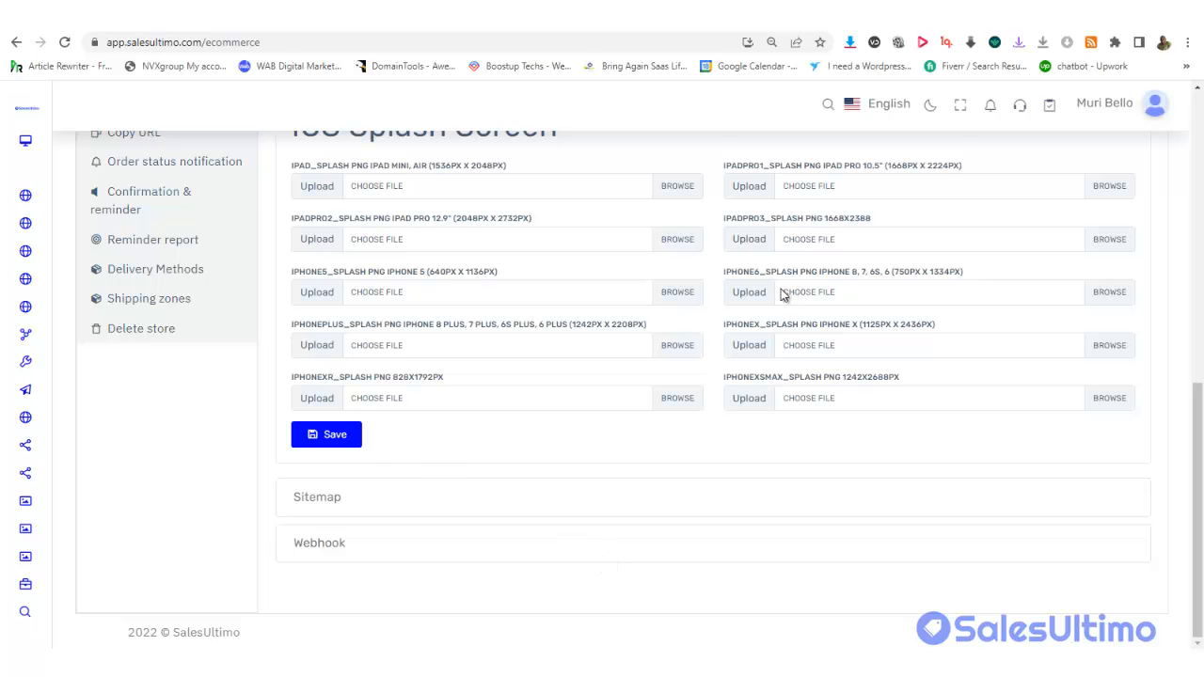
left_click(361, 501)
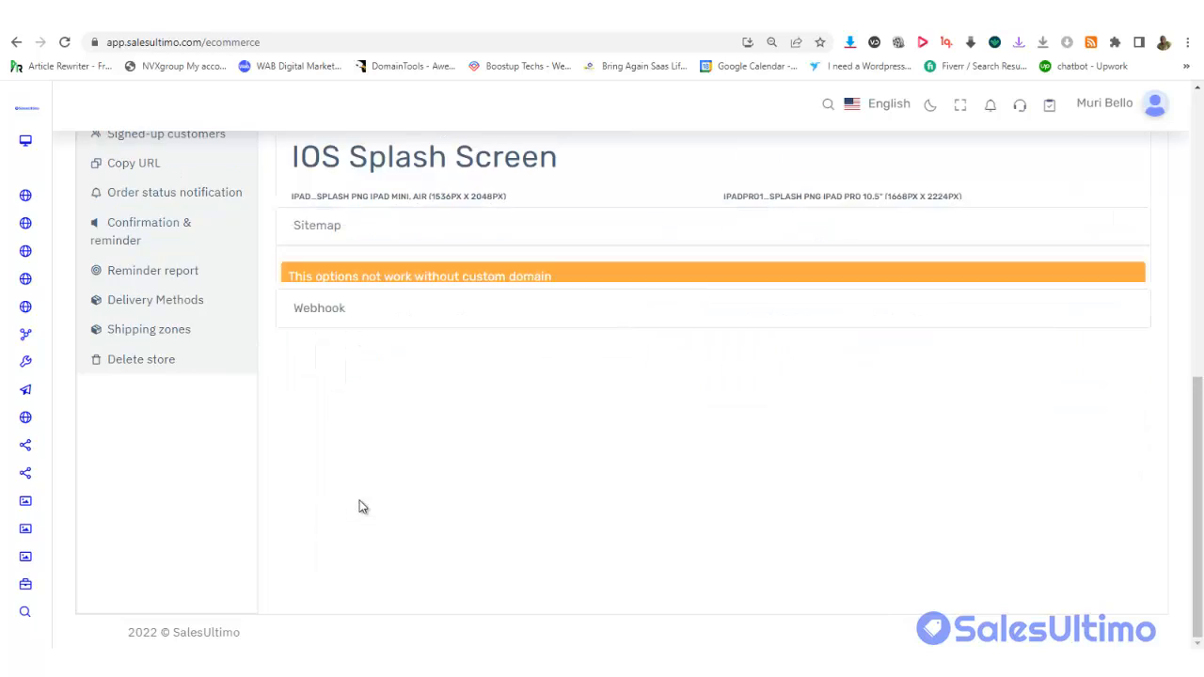
left_click_drag(1196, 340, 1187, 226)
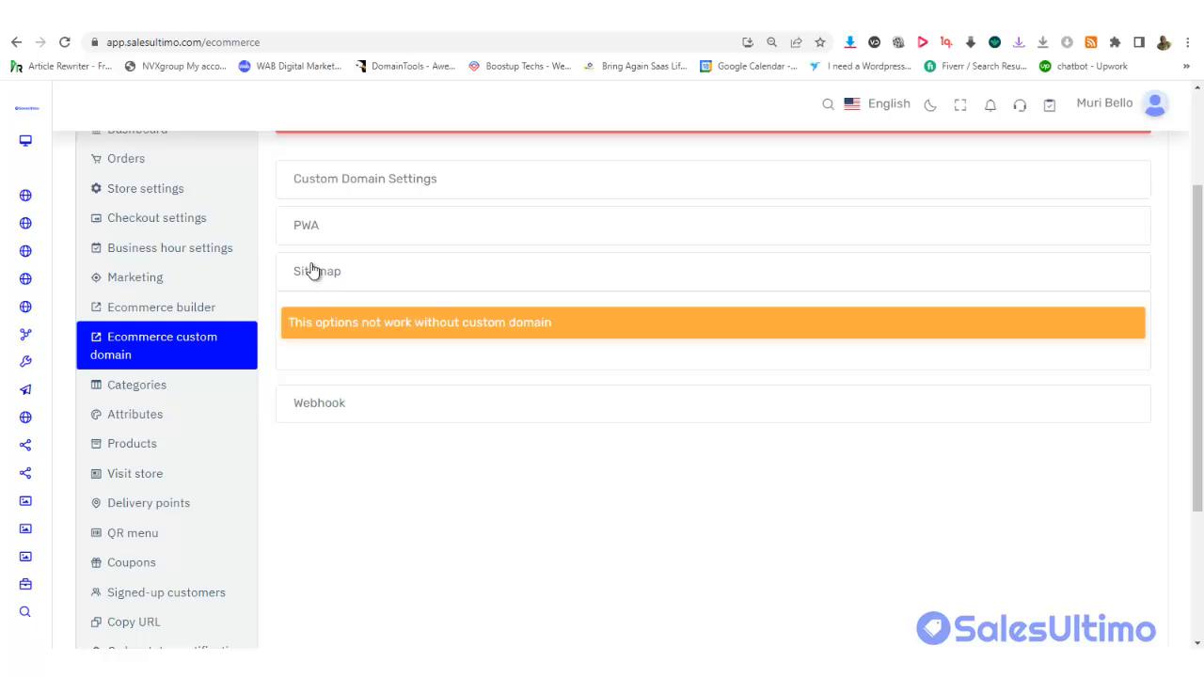
Expand the Webhook section with its receiving-domain field, sending toggles and error list
left_click(348, 404)
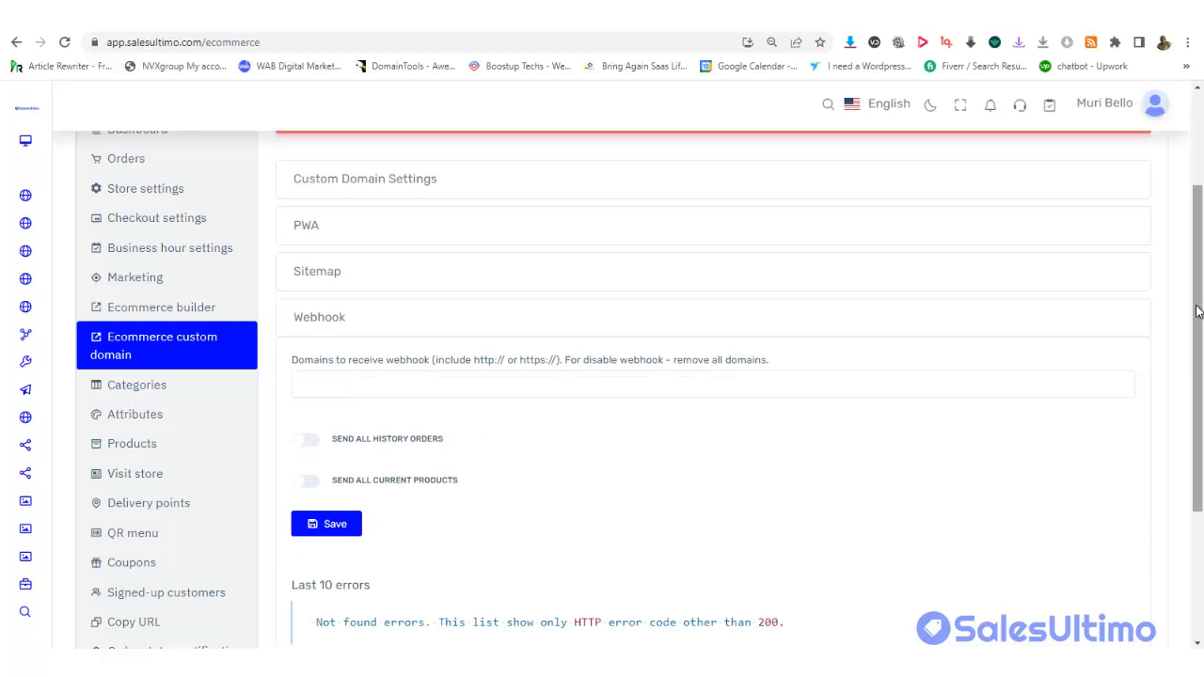
left_click_drag(1196, 312, 1196, 385)
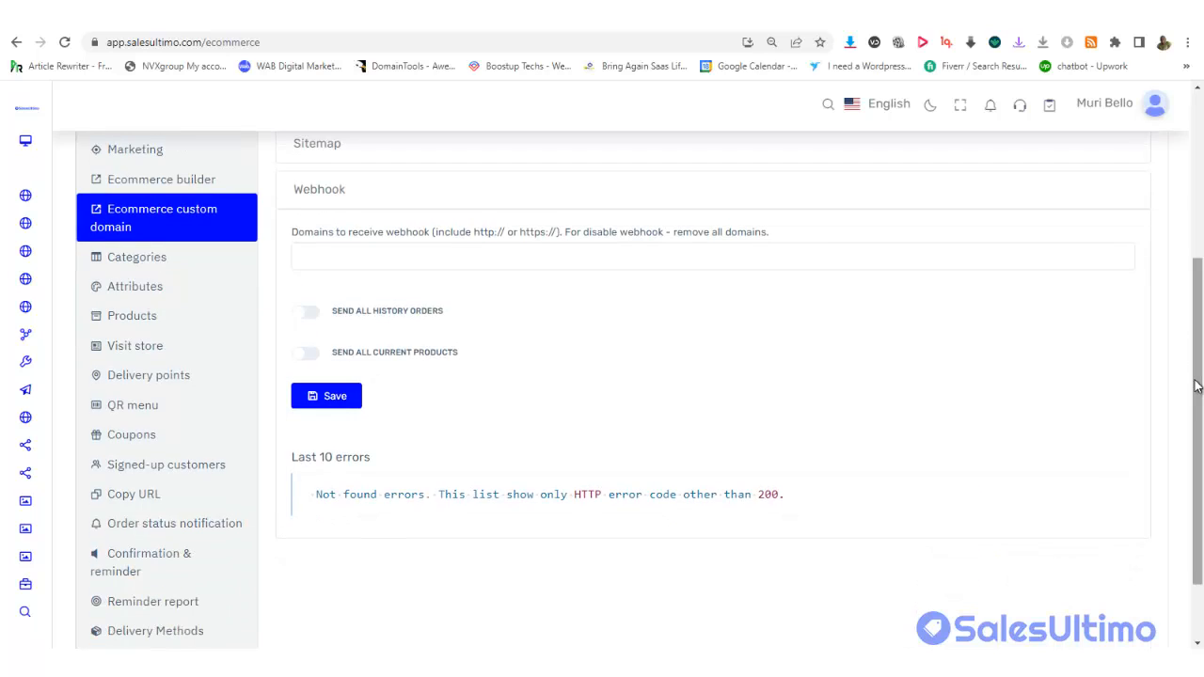
left_click_drag(1195, 378, 1192, 366)
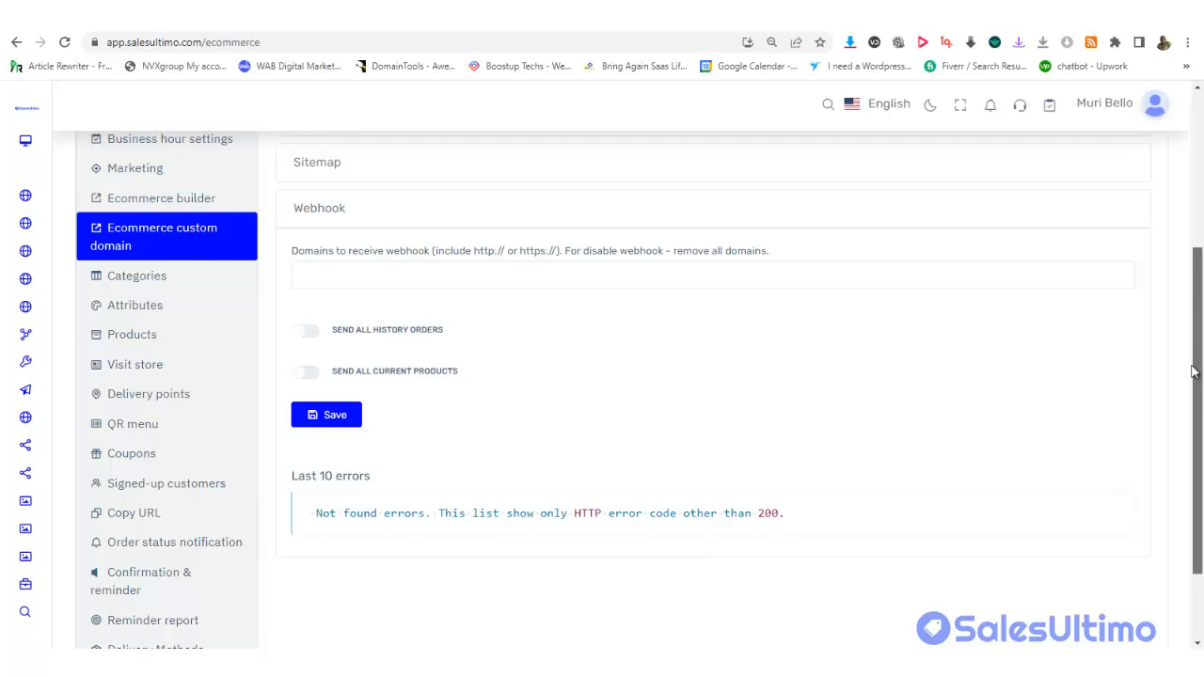
scroll(1191, 366, "up", 1)
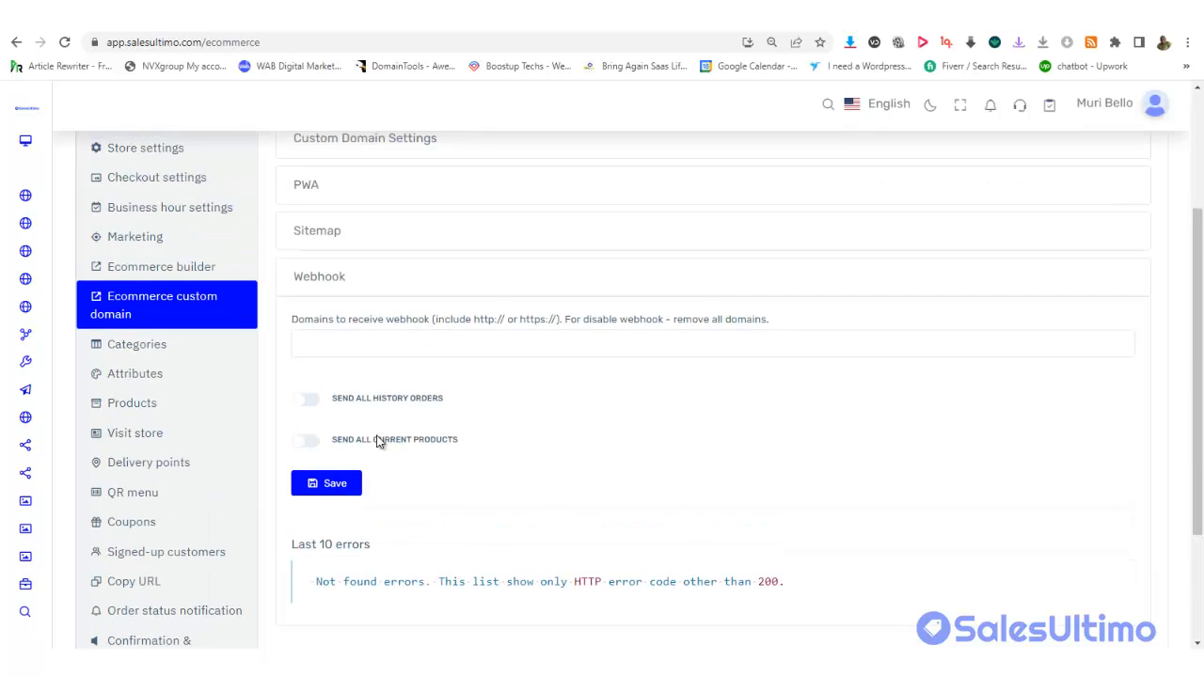
Create a product category named 'Home' from the store's Categories page
left_click(151, 356)
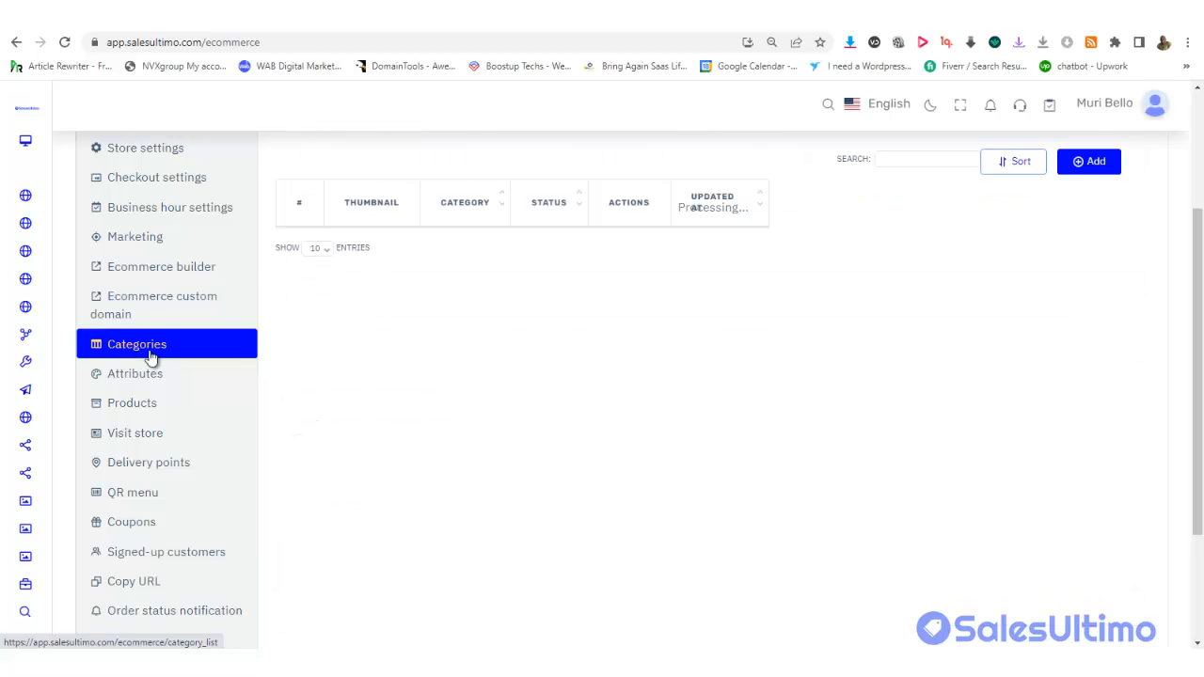
scroll(846, 226, "up", 3)
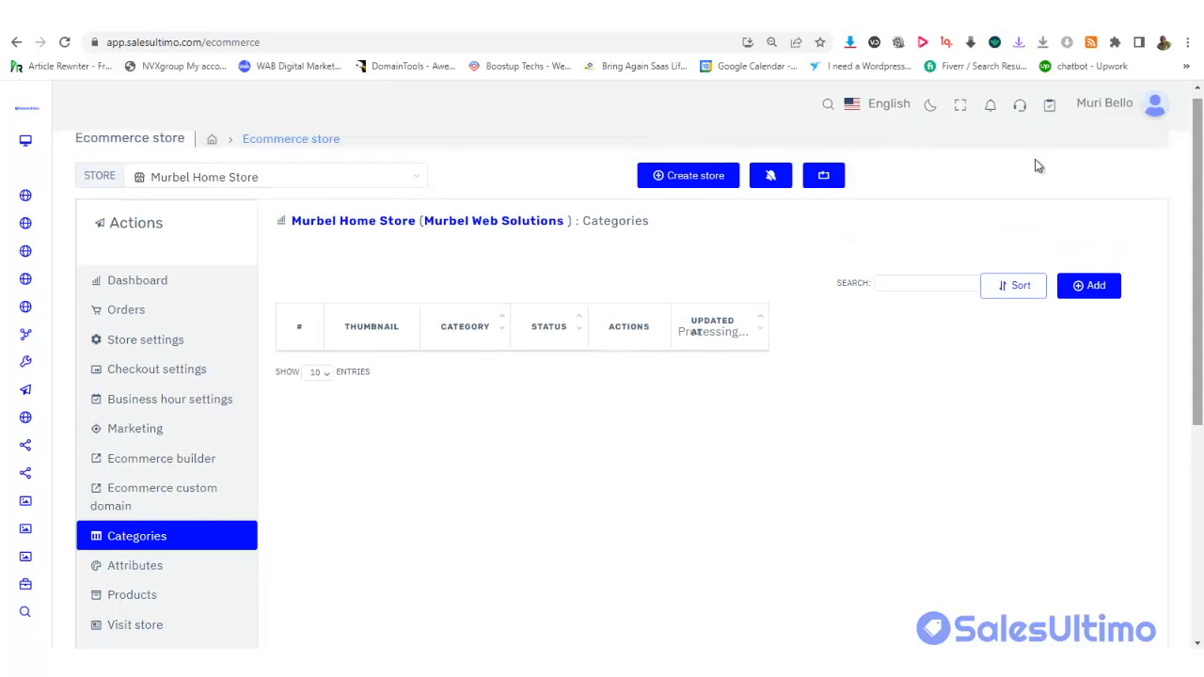
left_click(1081, 288)
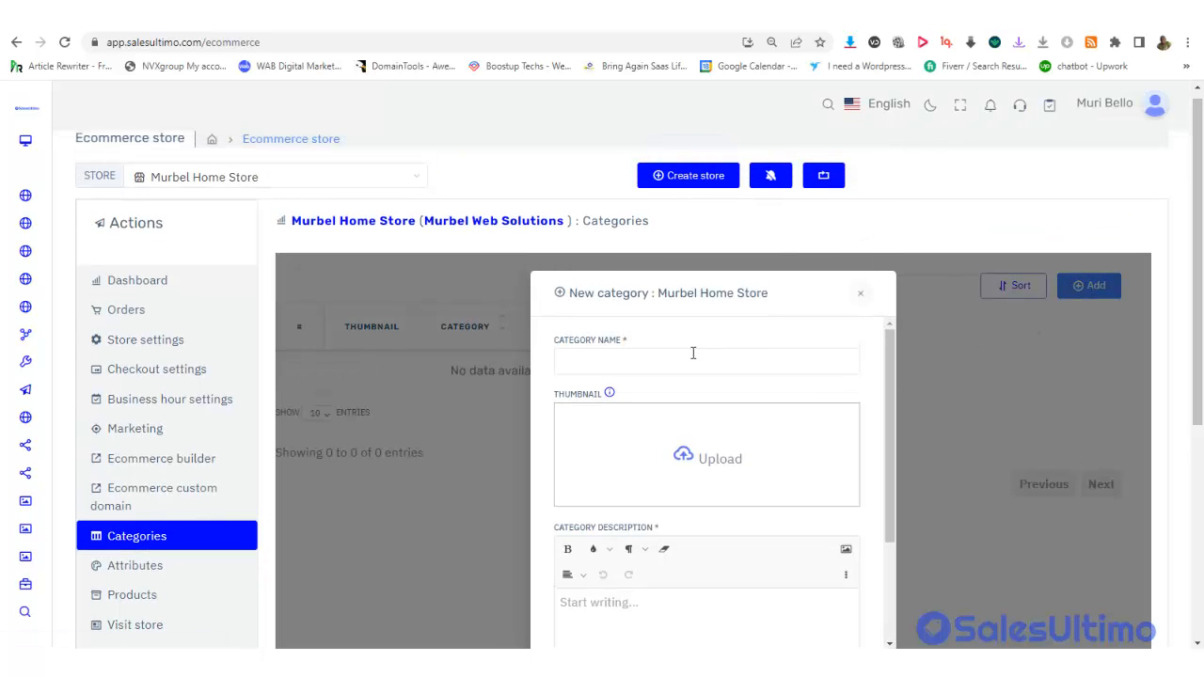
left_click(686, 357)
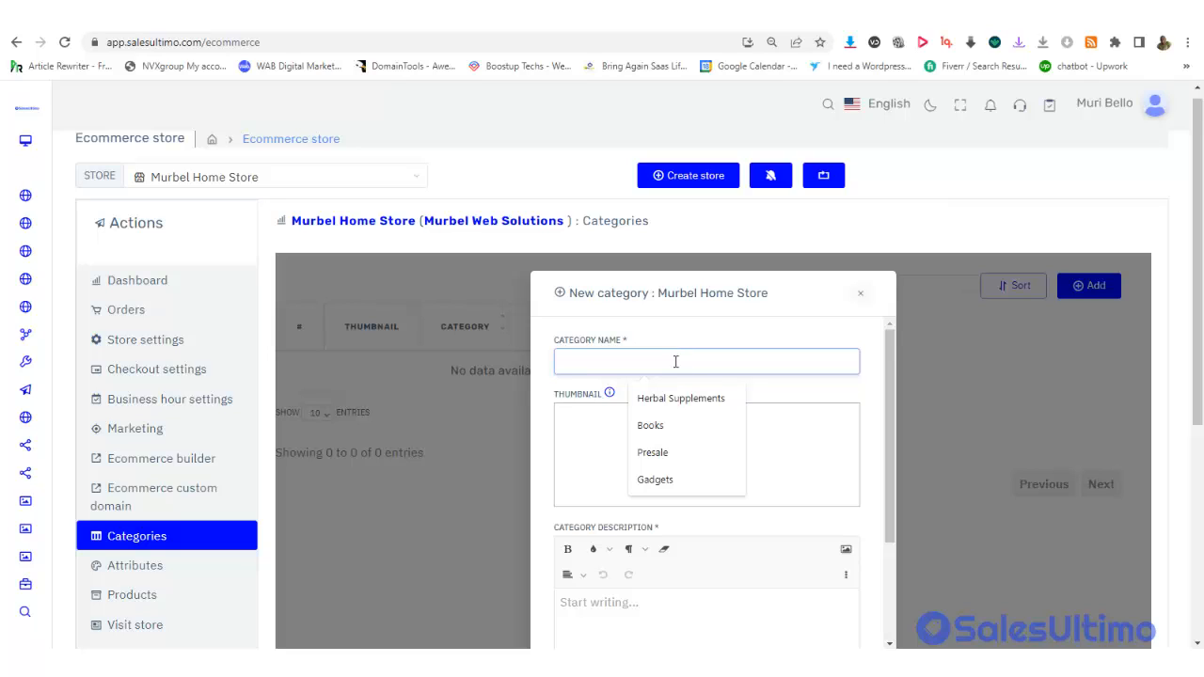
type("H")
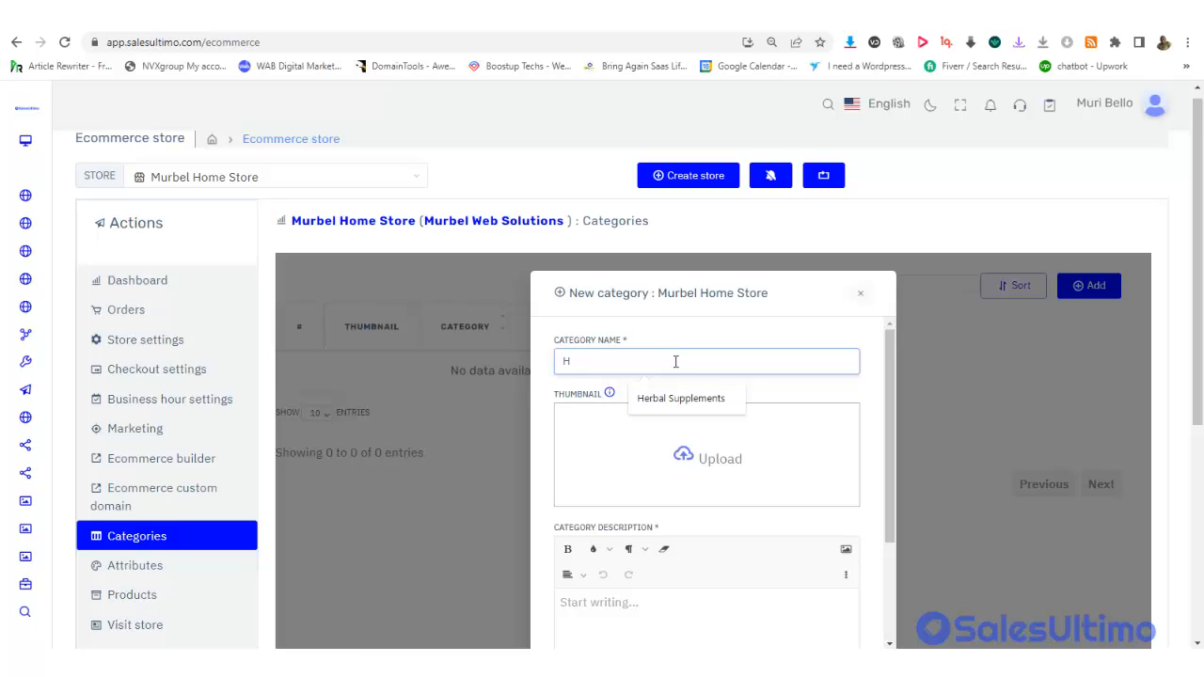
type("ome")
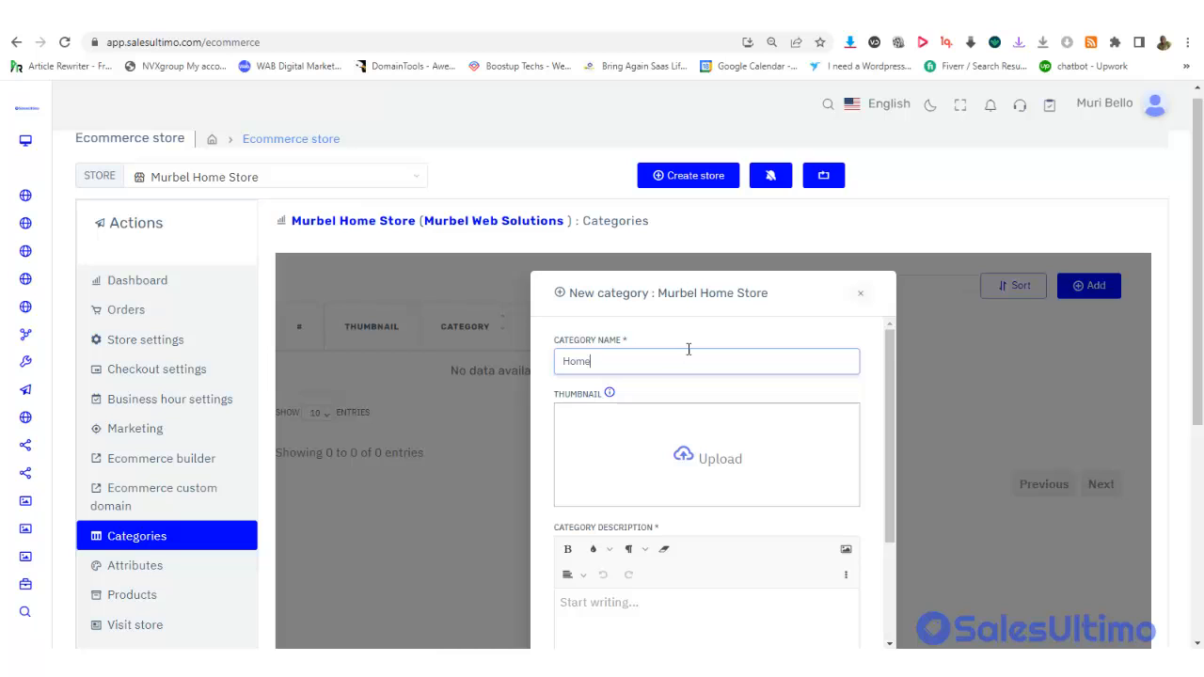
left_click_drag(1198, 268, 1176, 423)
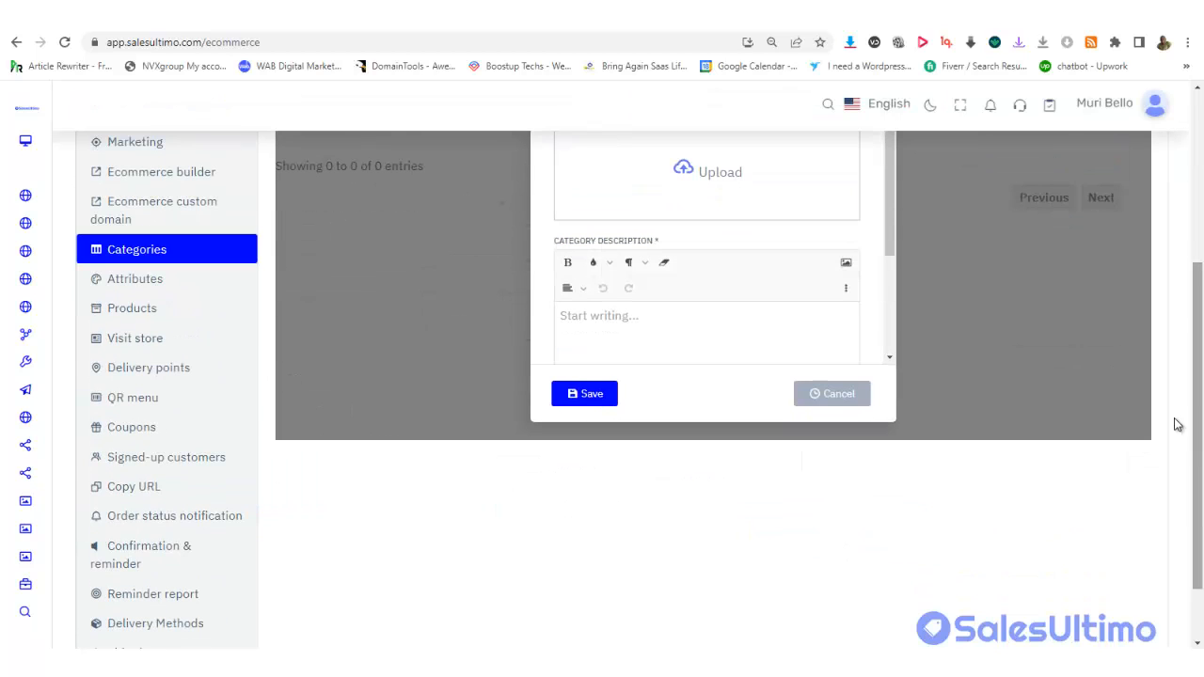
left_click(587, 393)
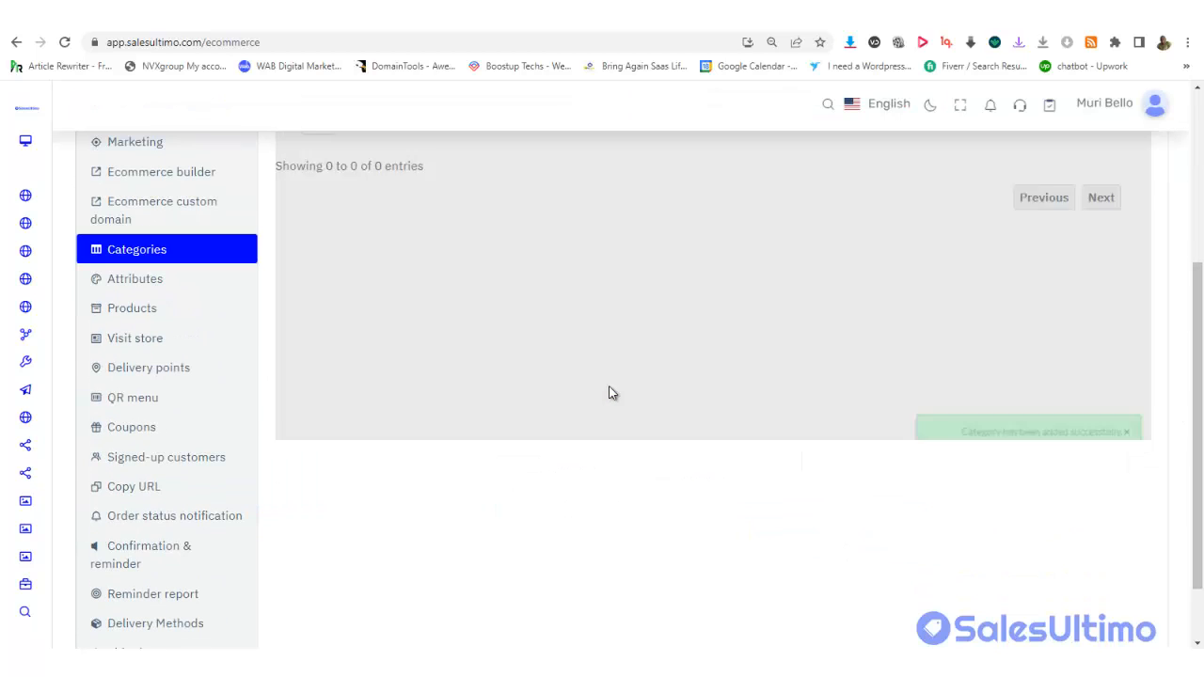
Add a second category named 'Kitchen'
left_click_drag(1187, 354, 1137, 228)
left_click(1093, 225)
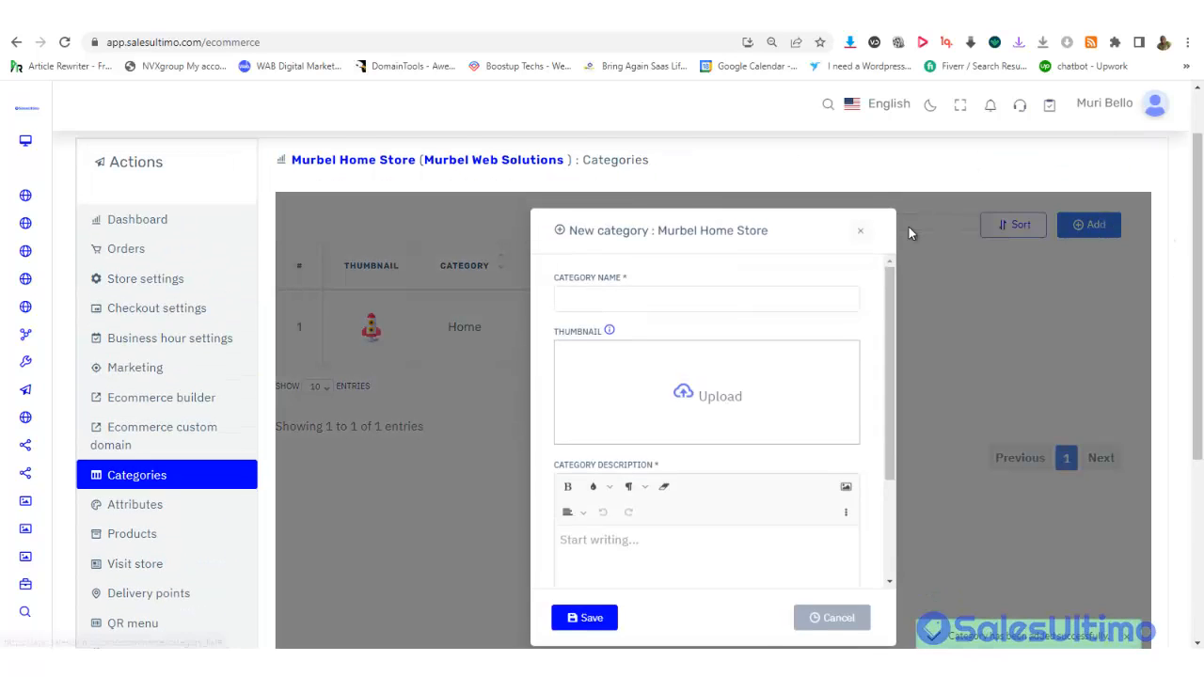
left_click(555, 298)
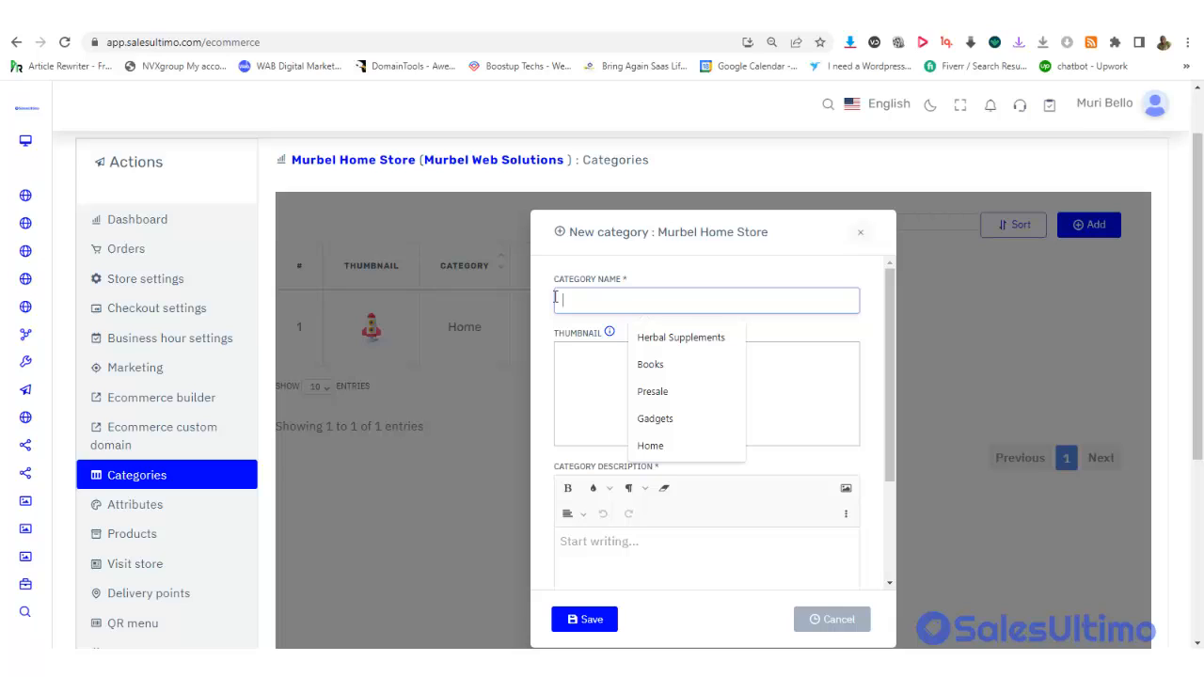
type("K")
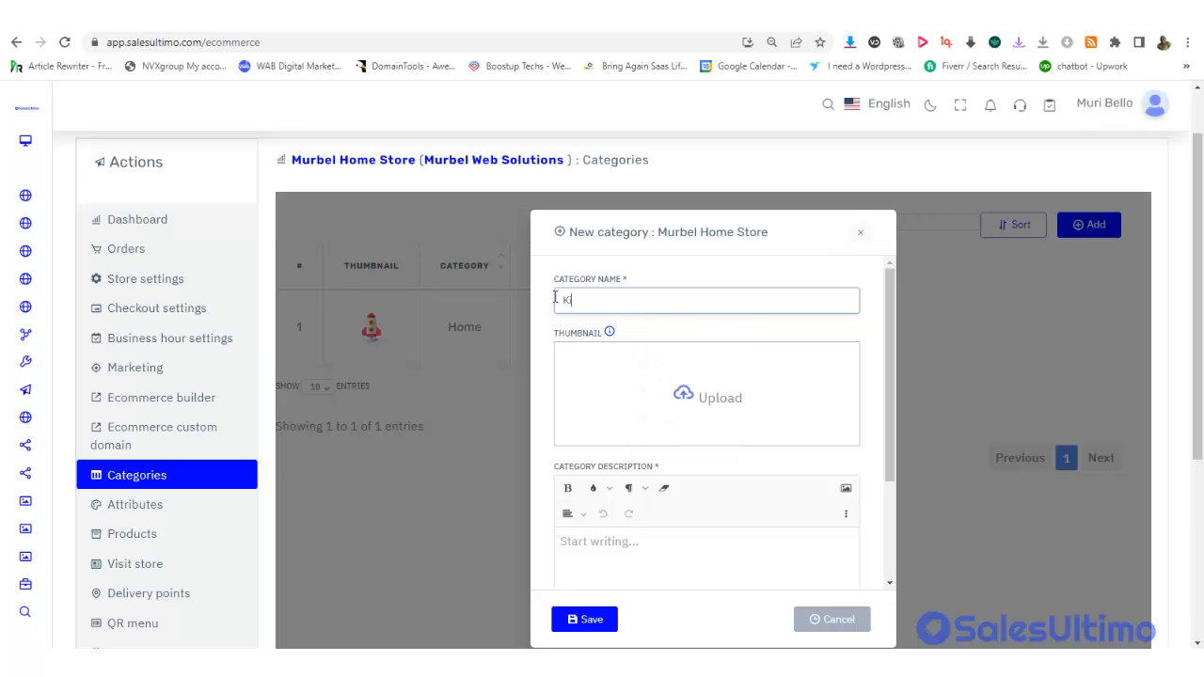
type("itchen")
left_click(585, 623)
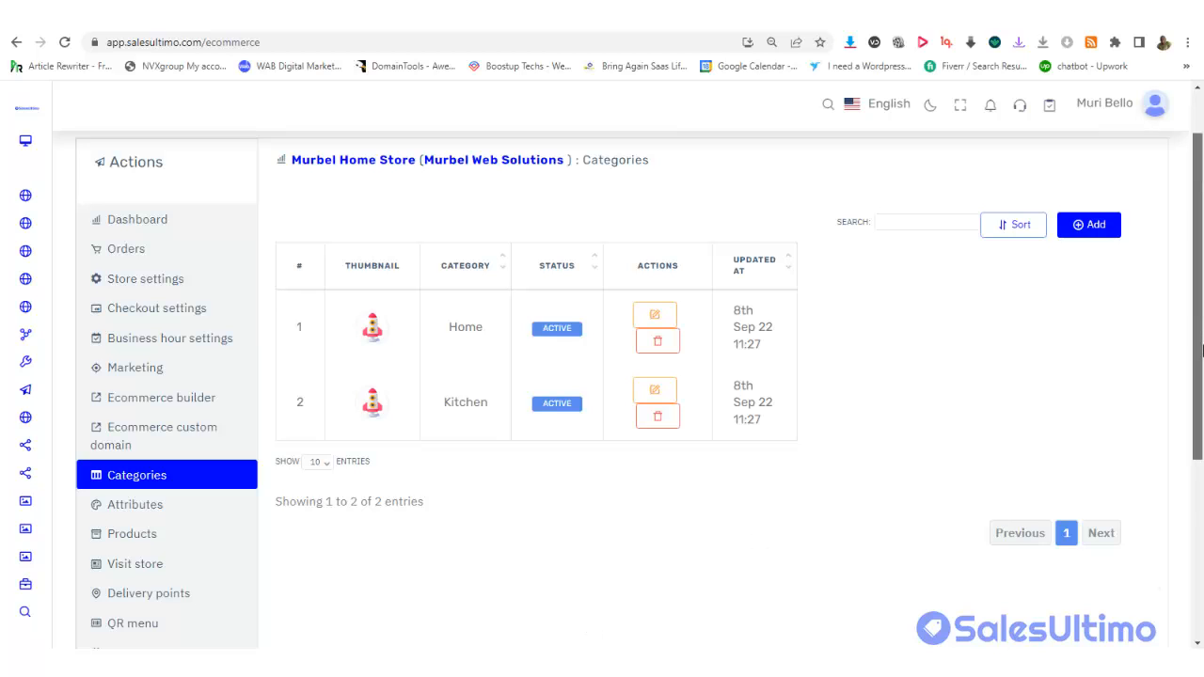
scroll(131, 374, "down", 3)
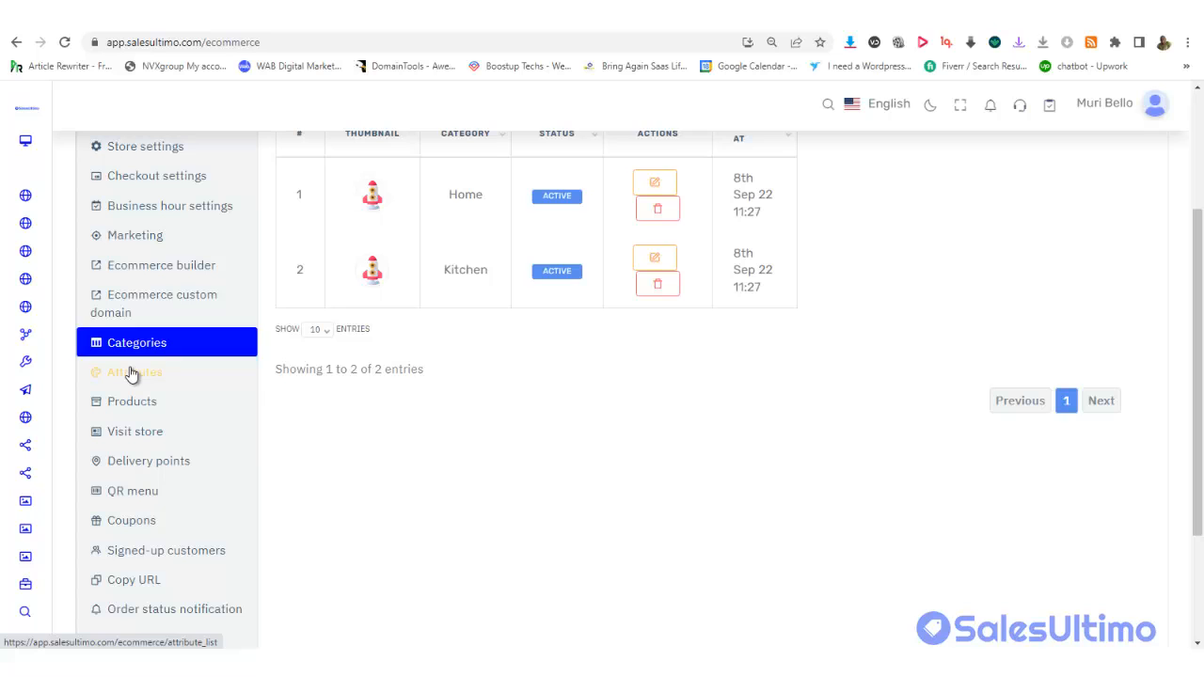
Start a new store attribute named Colour from the Attributes list
left_click(132, 373)
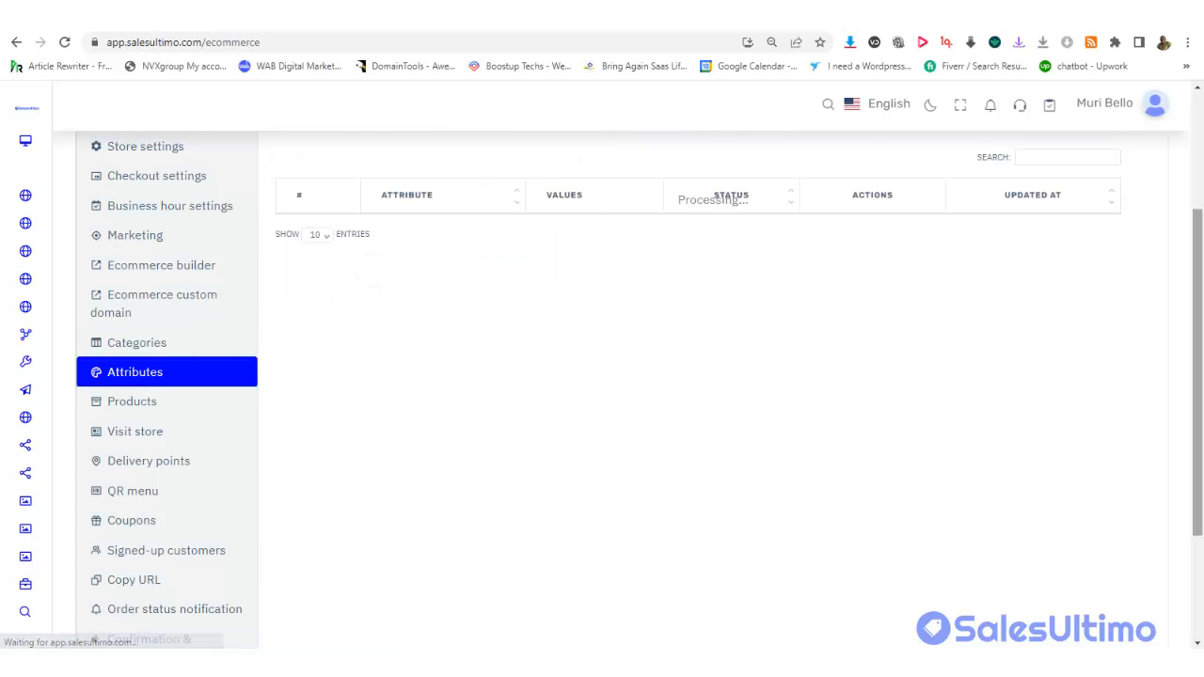
left_click_drag(1196, 396, 1194, 280)
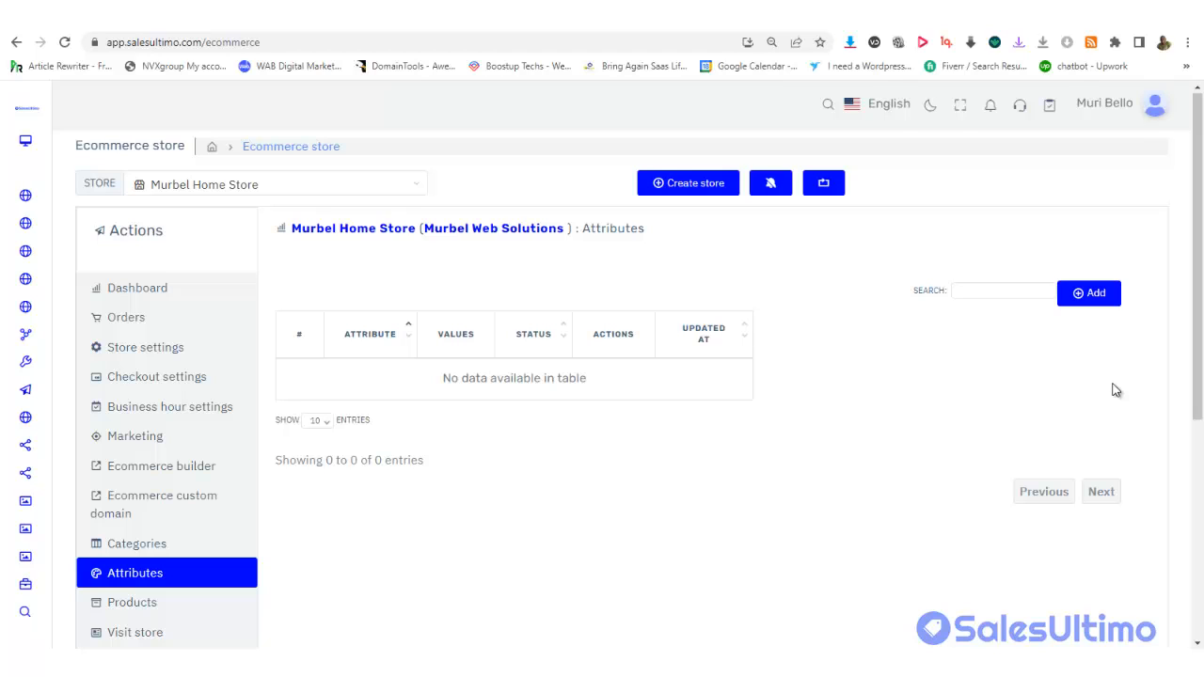
left_click(1093, 294)
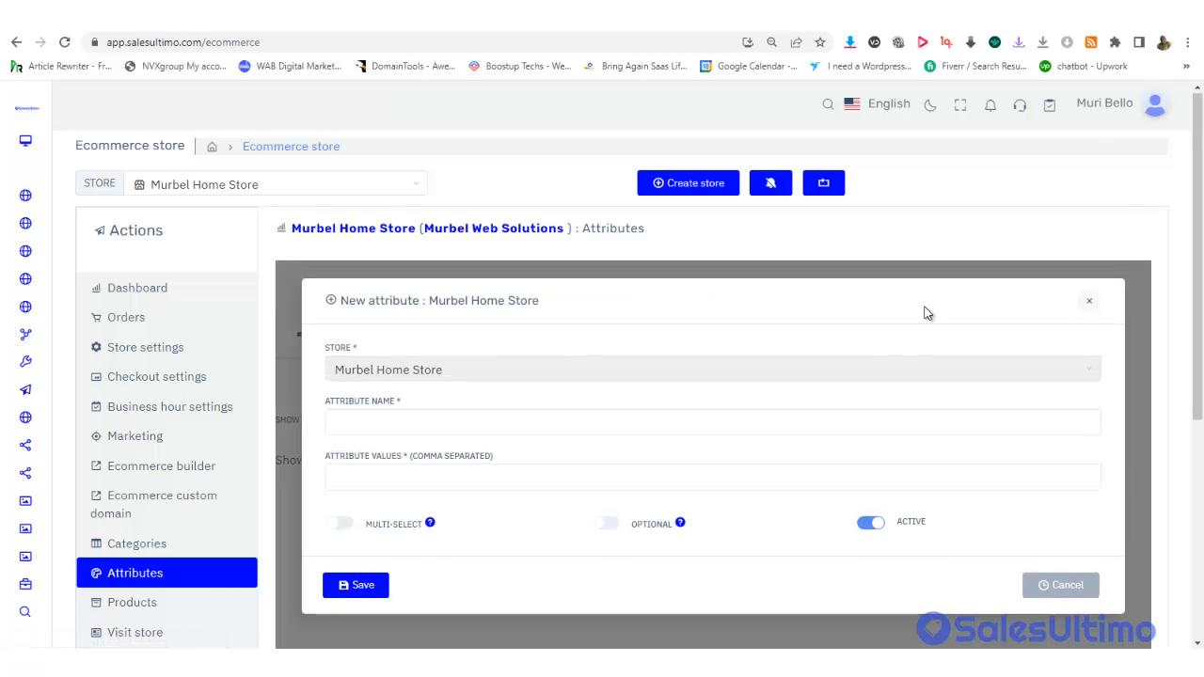
left_click(384, 432)
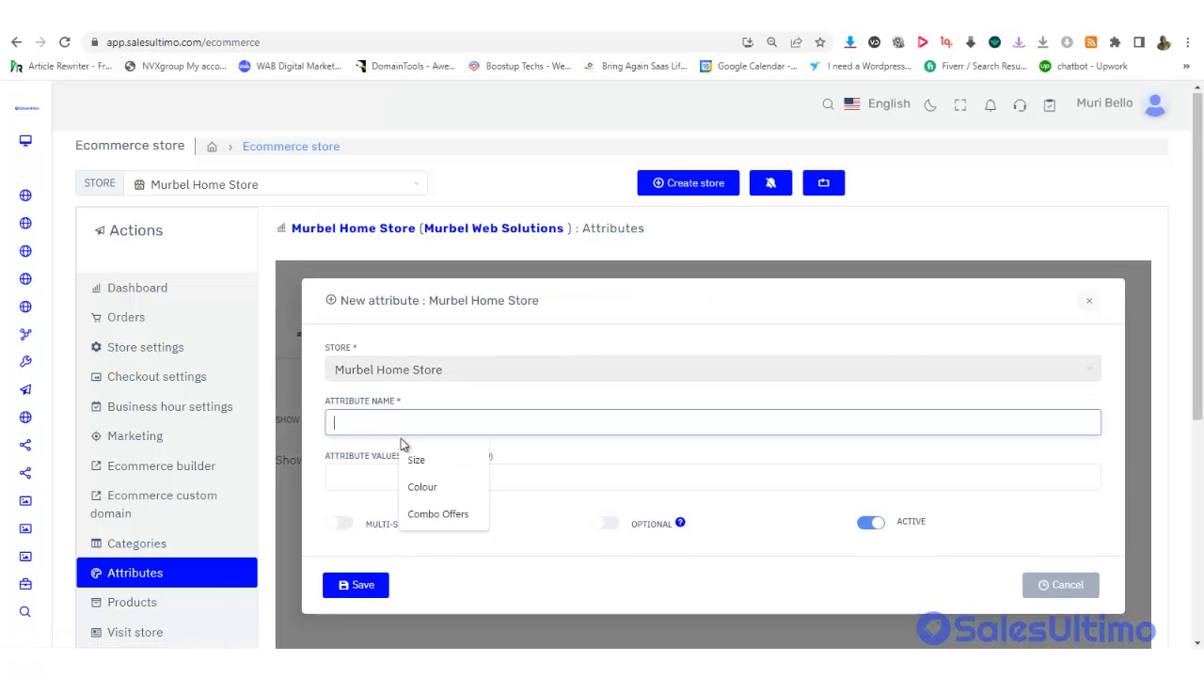
left_click(442, 487)
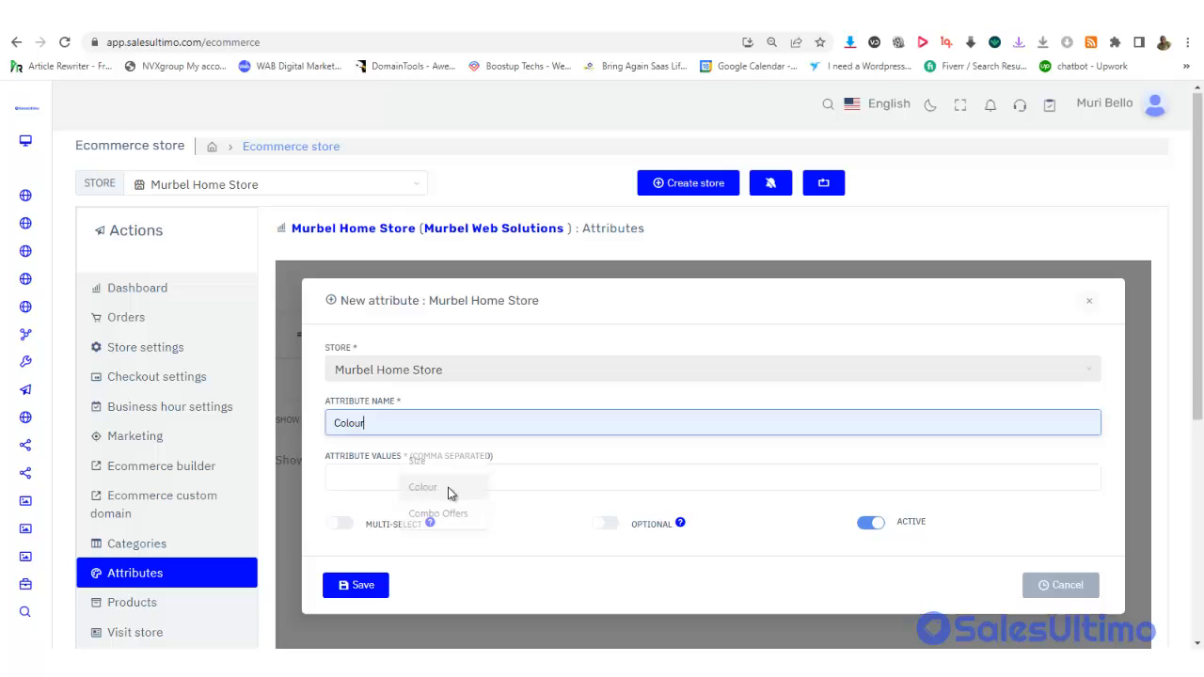
Give the Colour attribute values blue and white, make it optional, and save
left_click(367, 479)
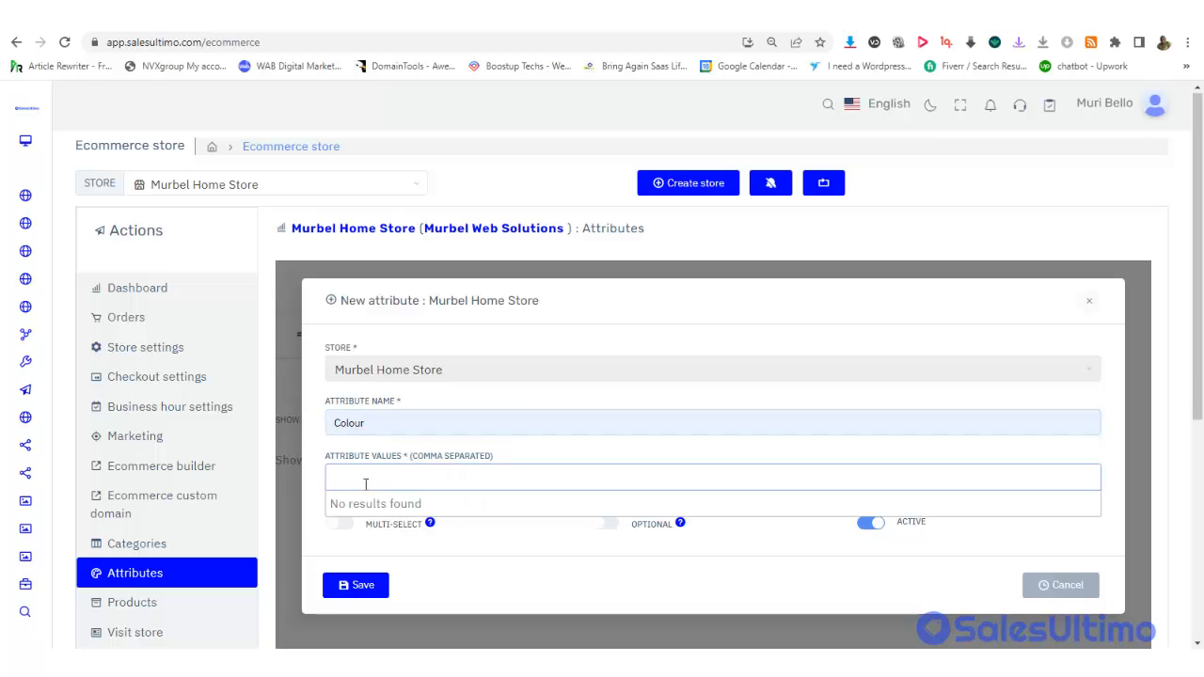
type("blu")
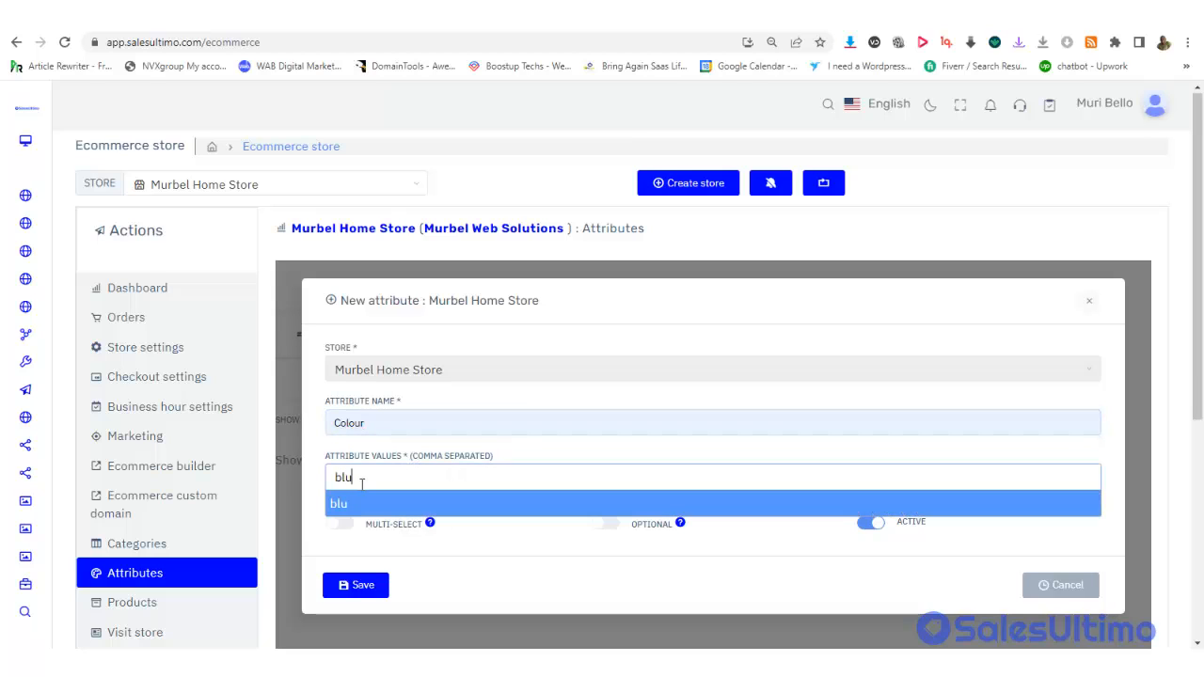
type("e")
left_click(346, 506)
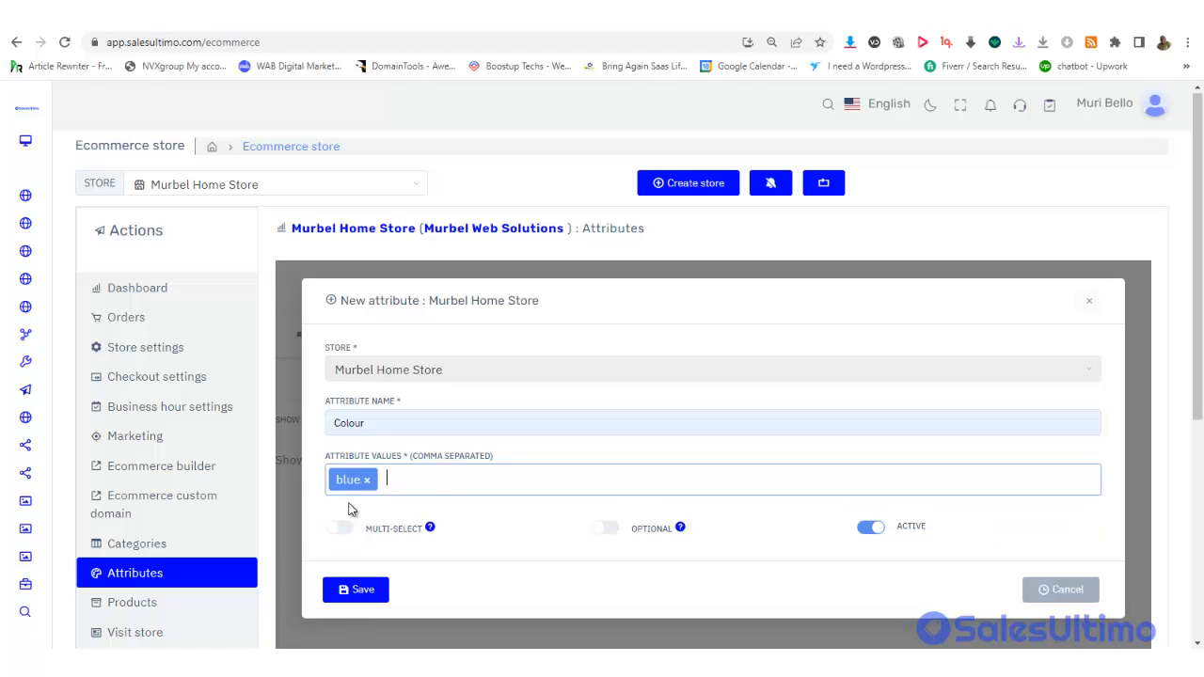
type("white")
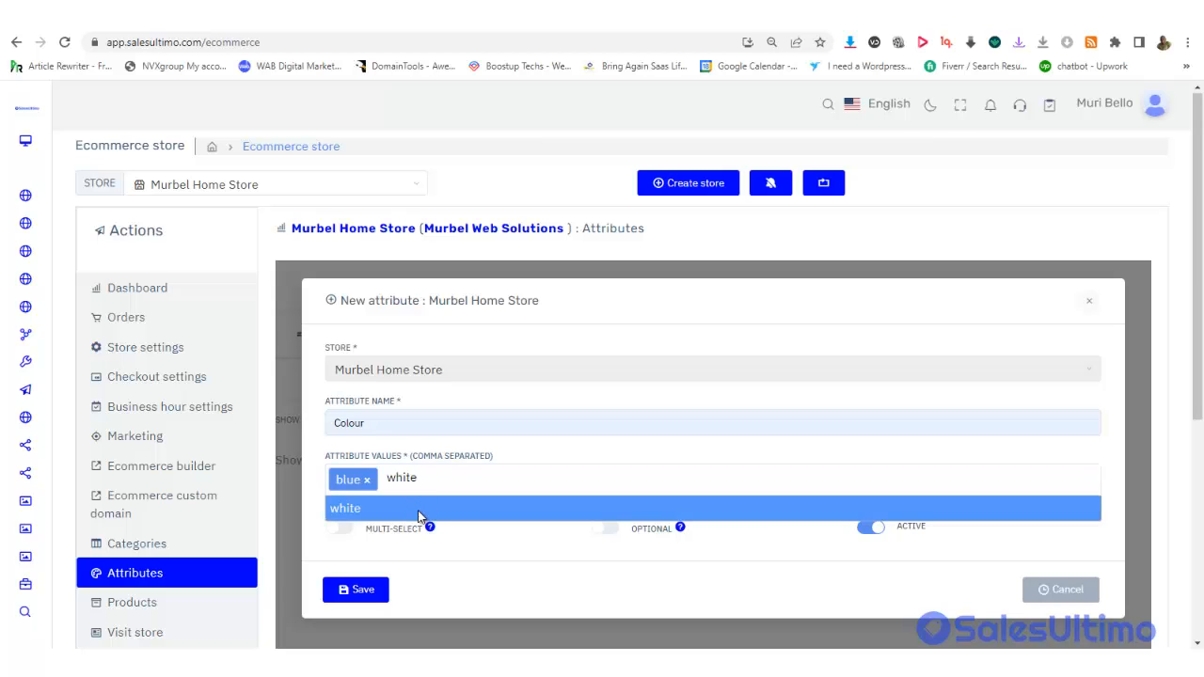
left_click(418, 508)
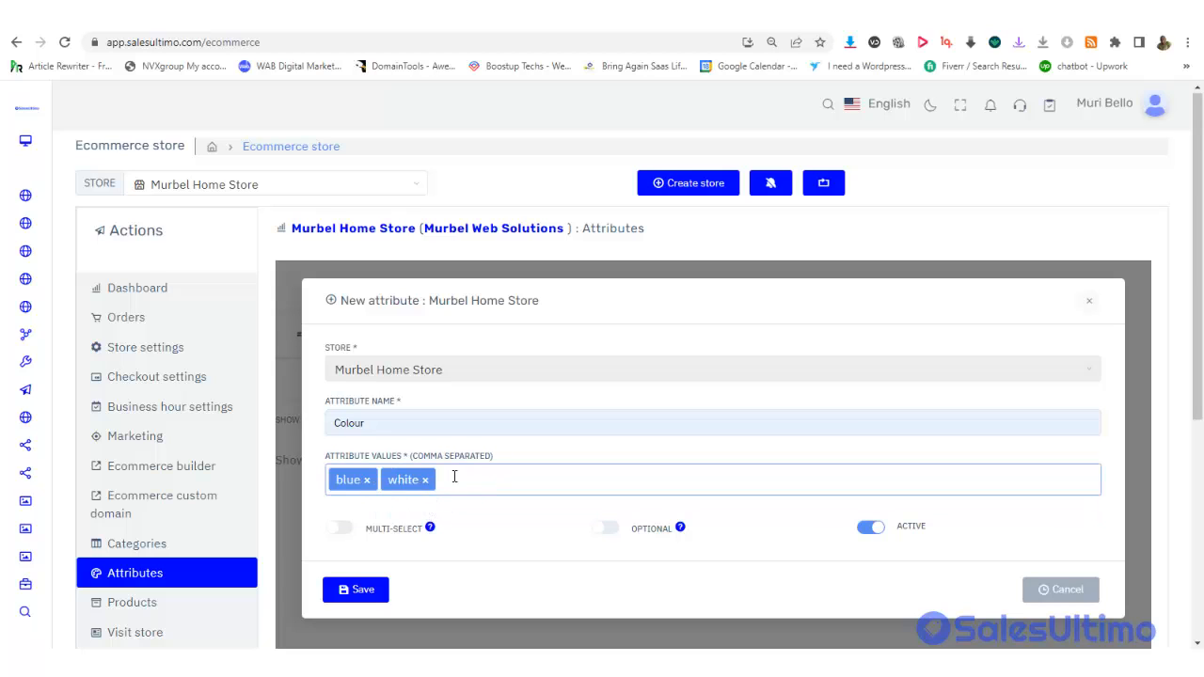
type("white")
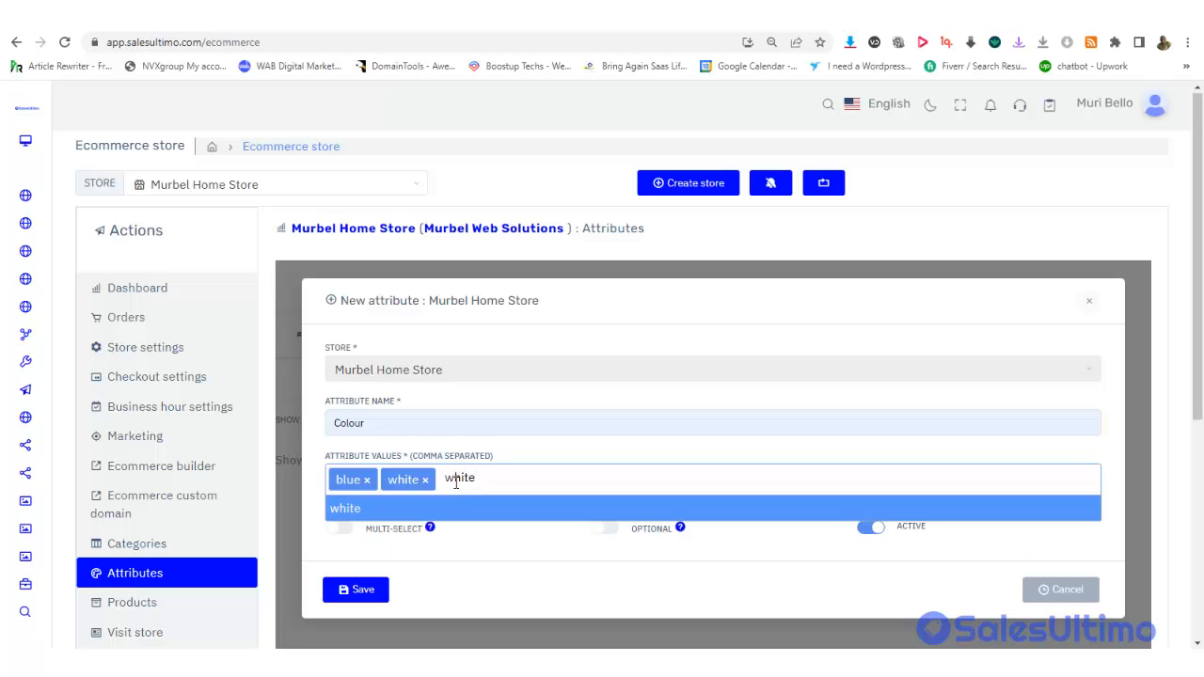
key("Return")
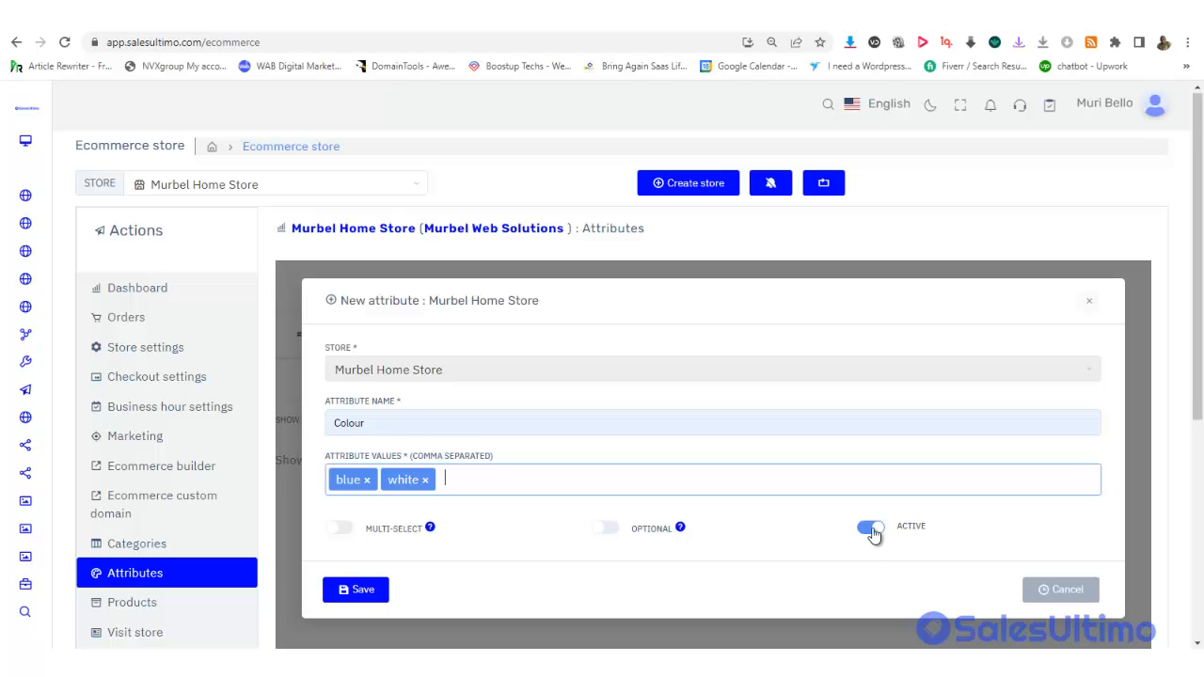
left_click(603, 533)
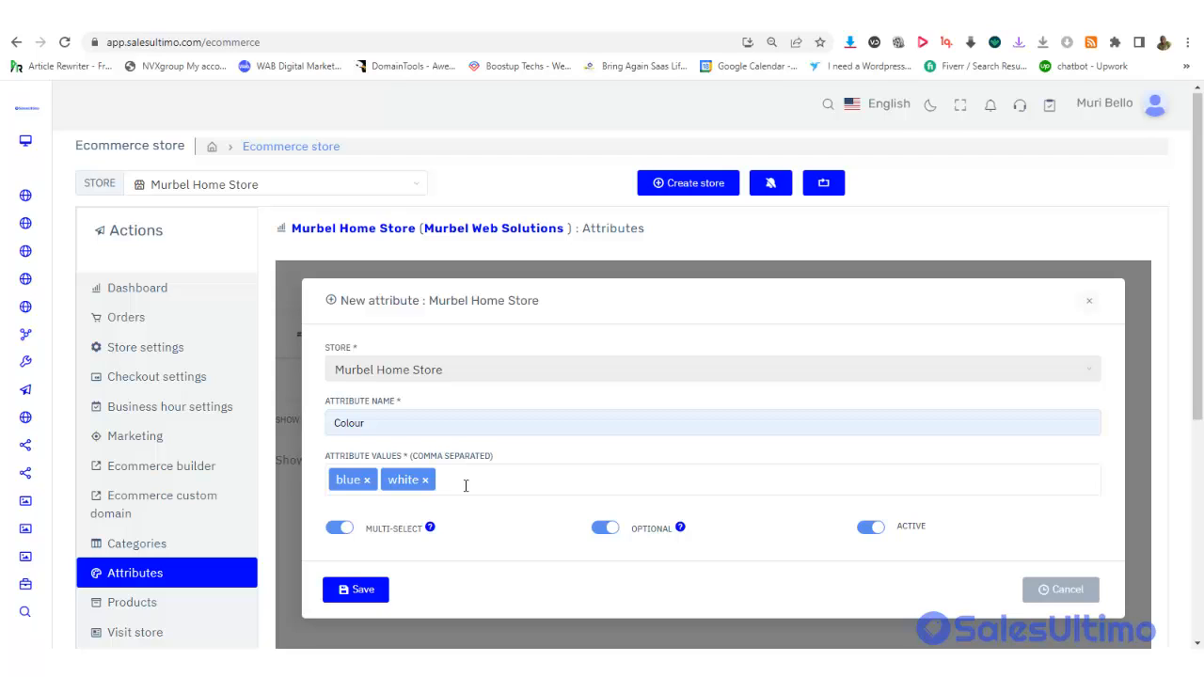
left_click(362, 593)
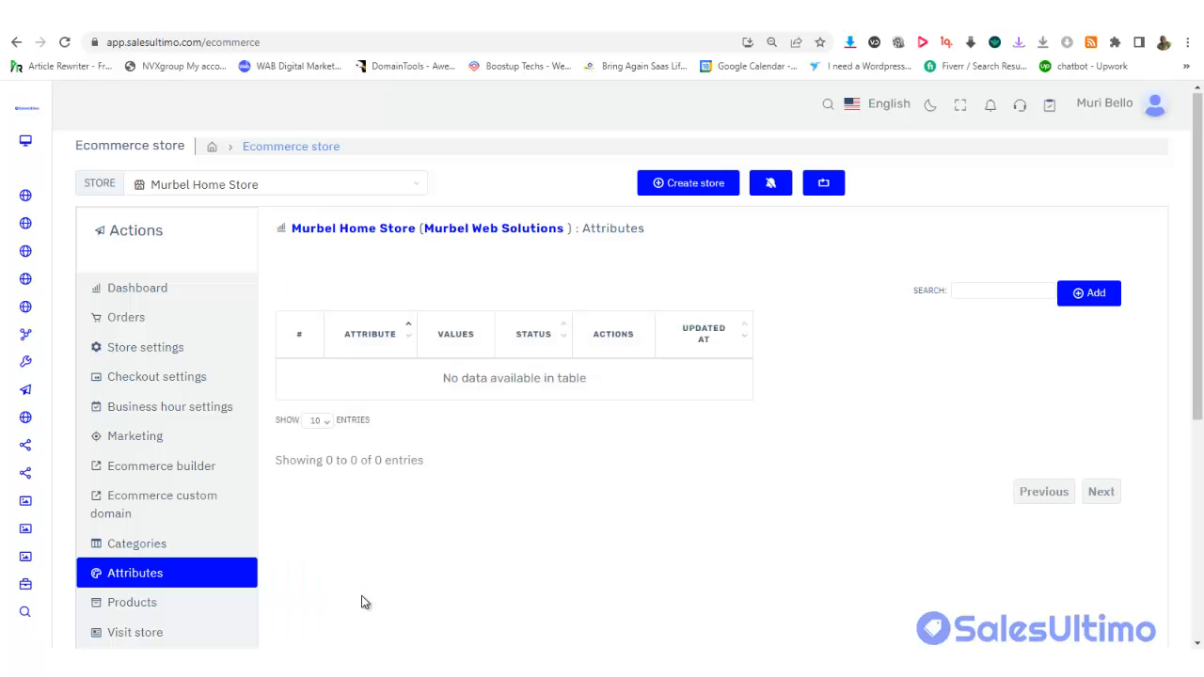
Start a new Size attribute with medium as its first value
left_click(1094, 294)
left_click(443, 428)
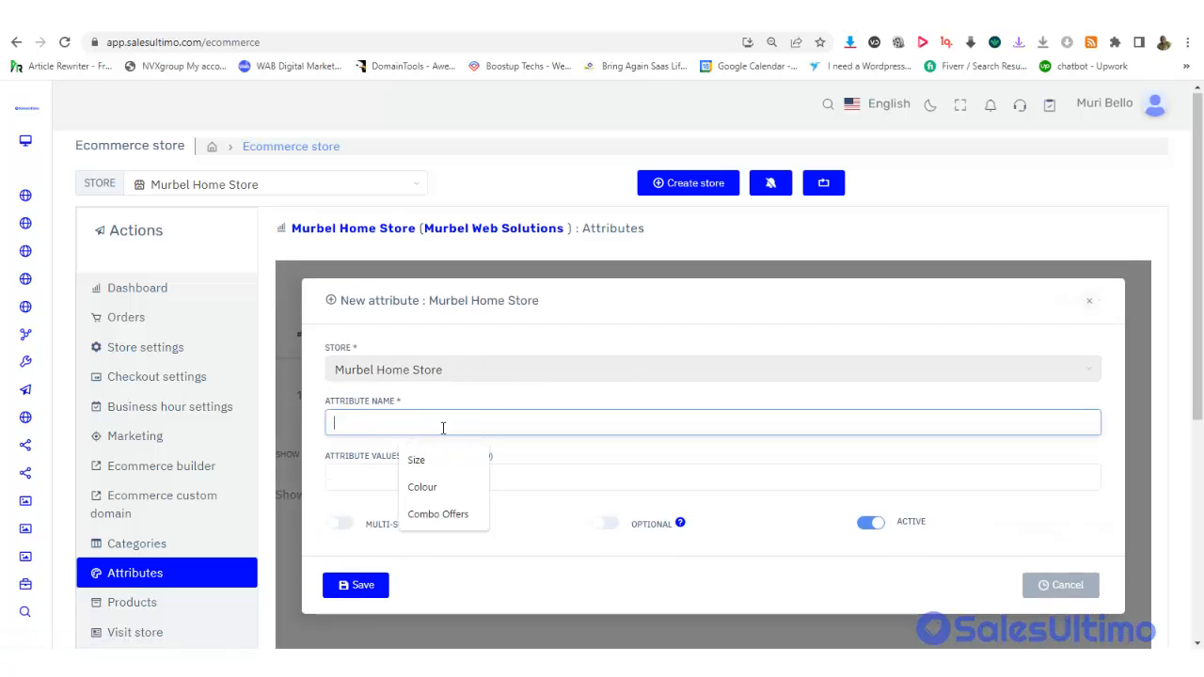
left_click(448, 462)
left_click(378, 487)
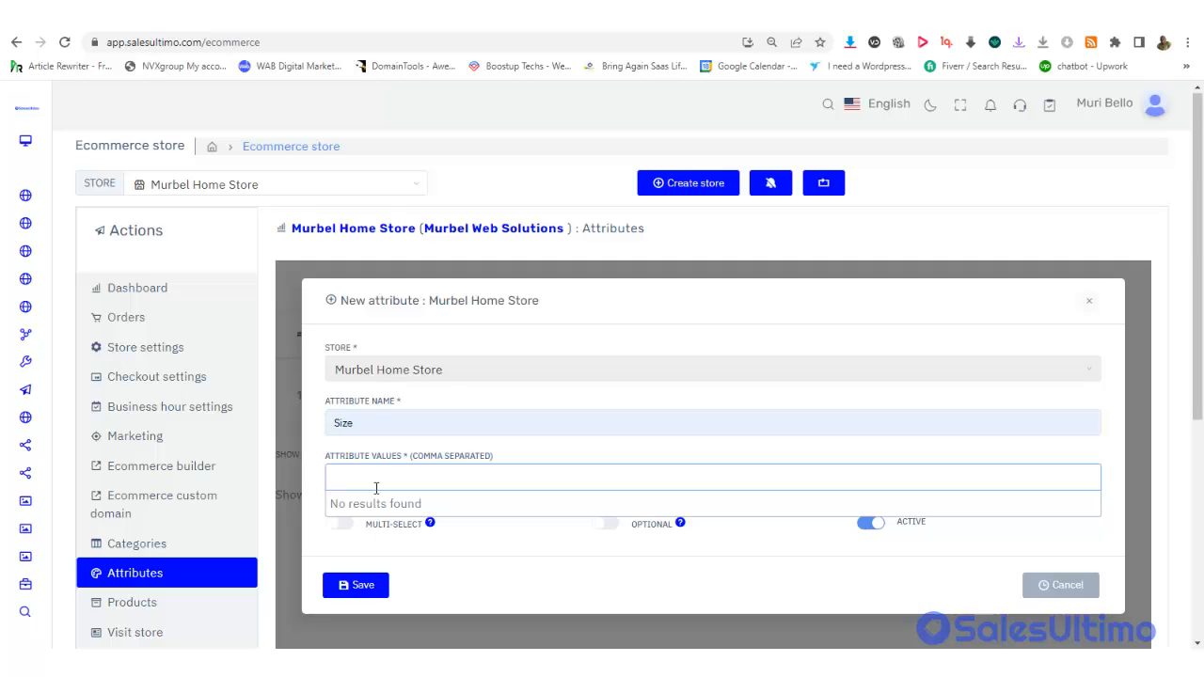
type("med")
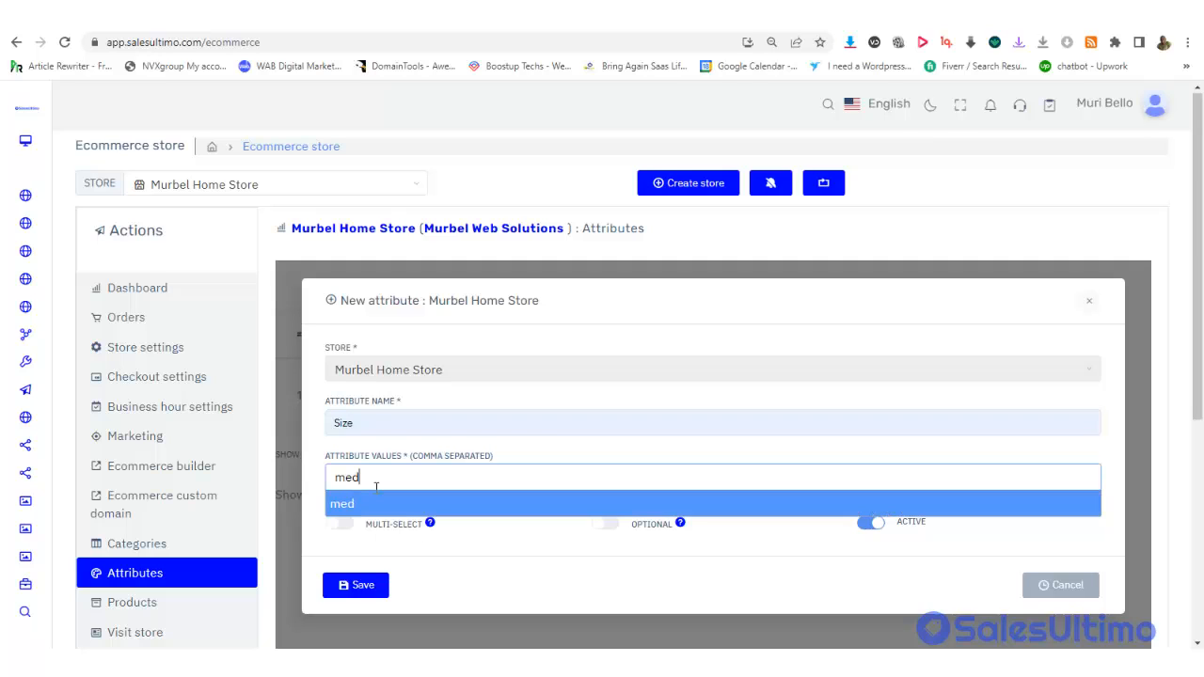
type("ium")
left_click(360, 503)
Add the sizes l, xl and xxl and save the Size attribute
left_click(438, 483)
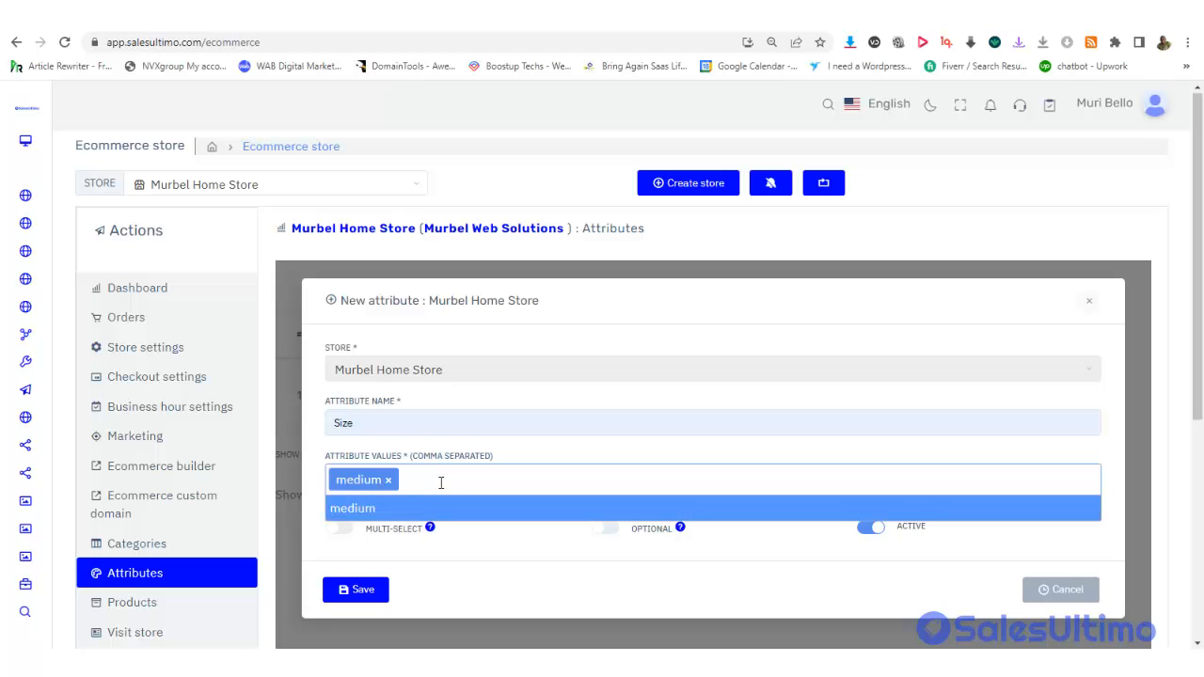
type("l")
key("BackSpace")
type("l")
key("Return")
type("xl")
key("Return")
type("xxx")
key("BackSpace")
type("l")
key("Return")
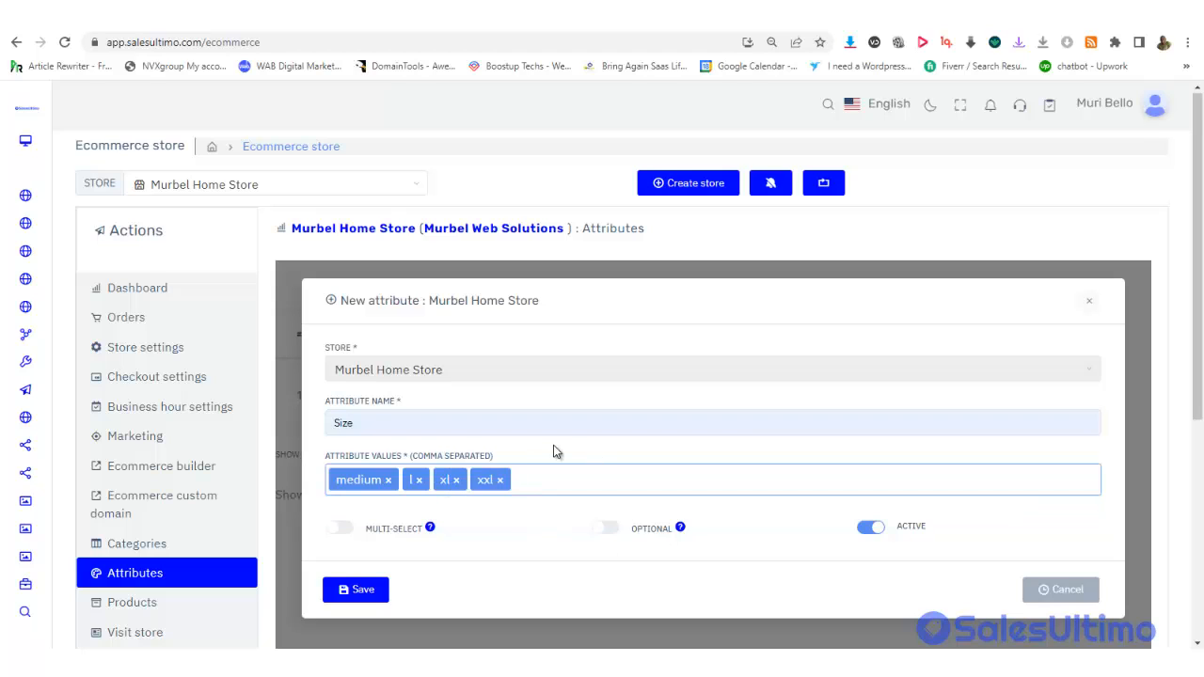
left_click(363, 593)
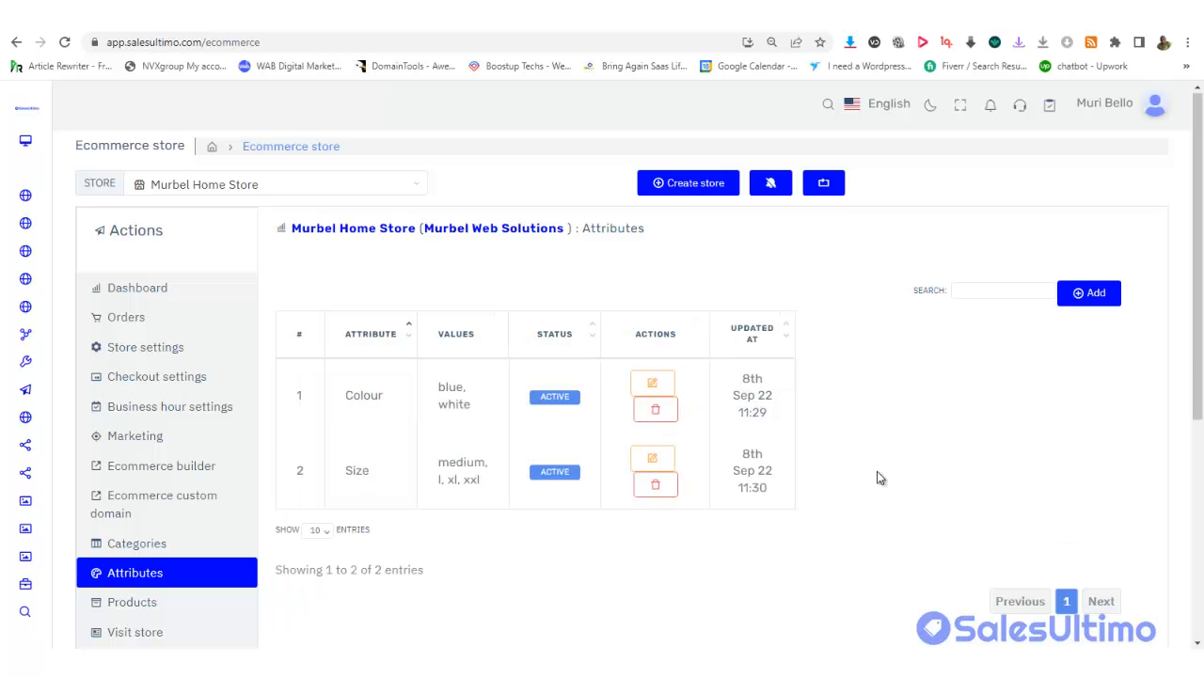
Start a new delivery point named In Store from the store's Delivery Points
left_click_drag(1202, 343, 1190, 546)
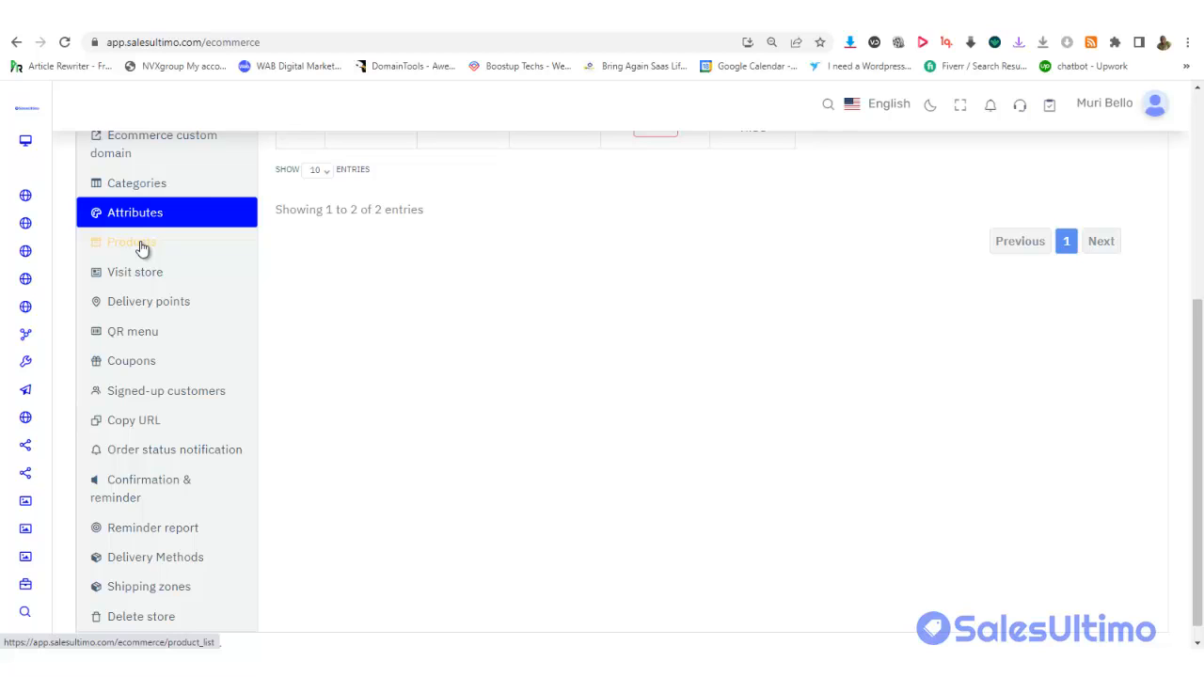
left_click(162, 312)
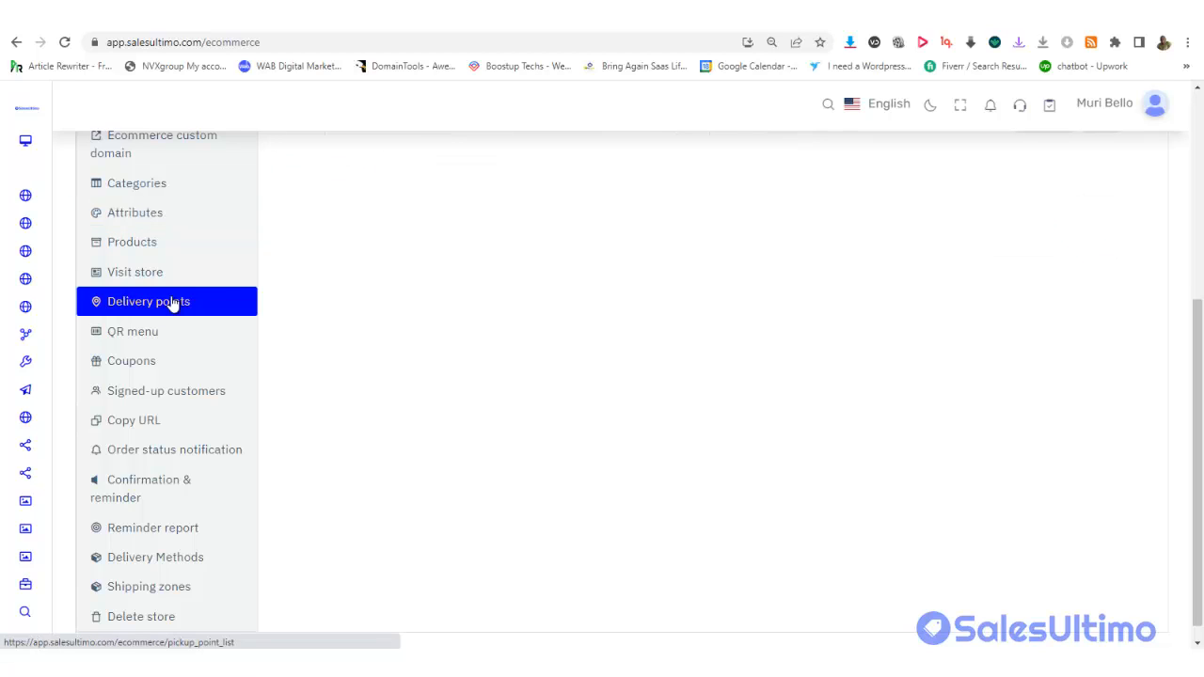
left_click_drag(1192, 374, 1190, 208)
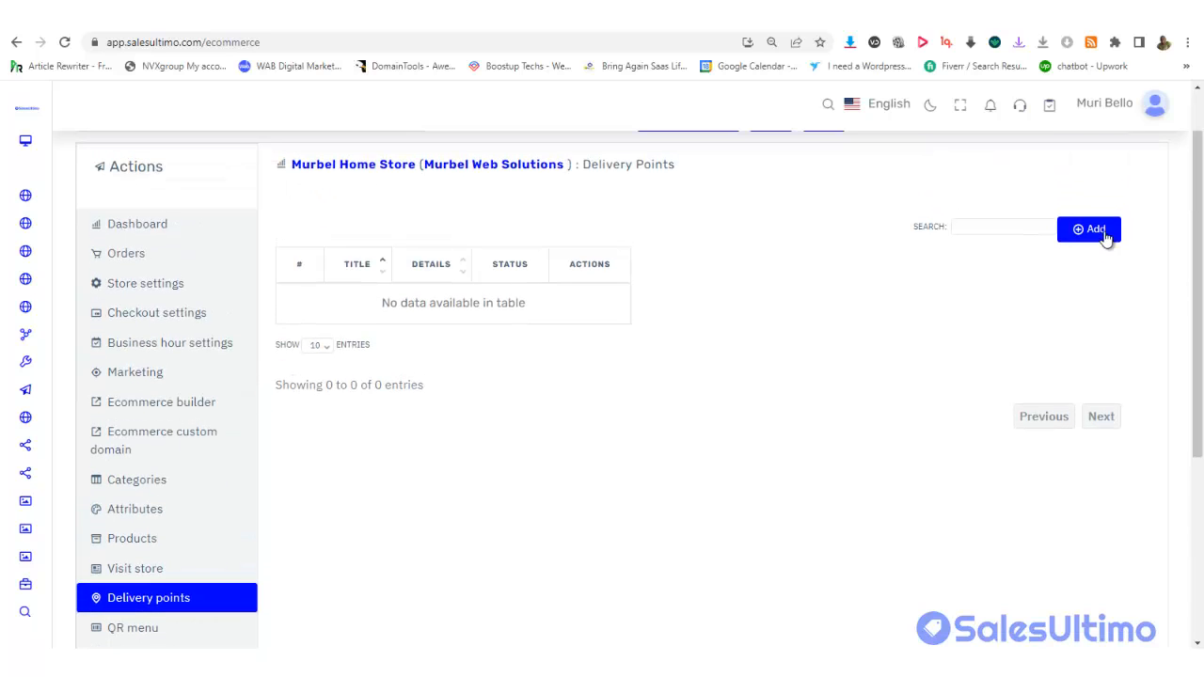
left_click(1102, 233)
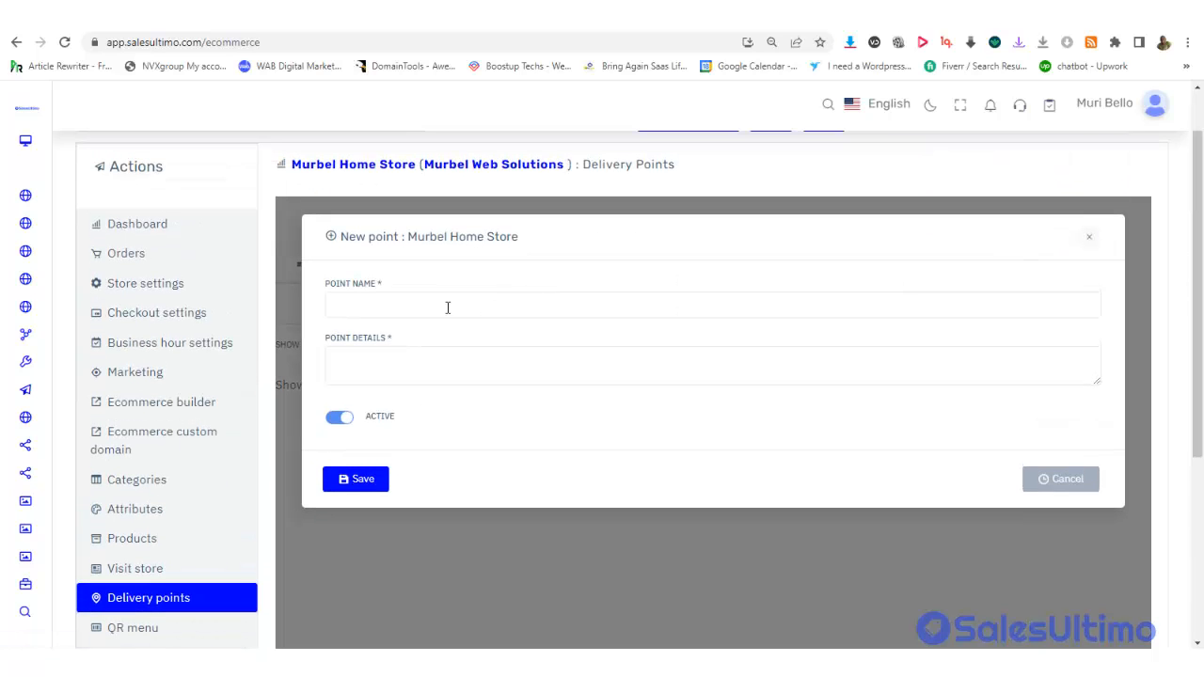
left_click(448, 307)
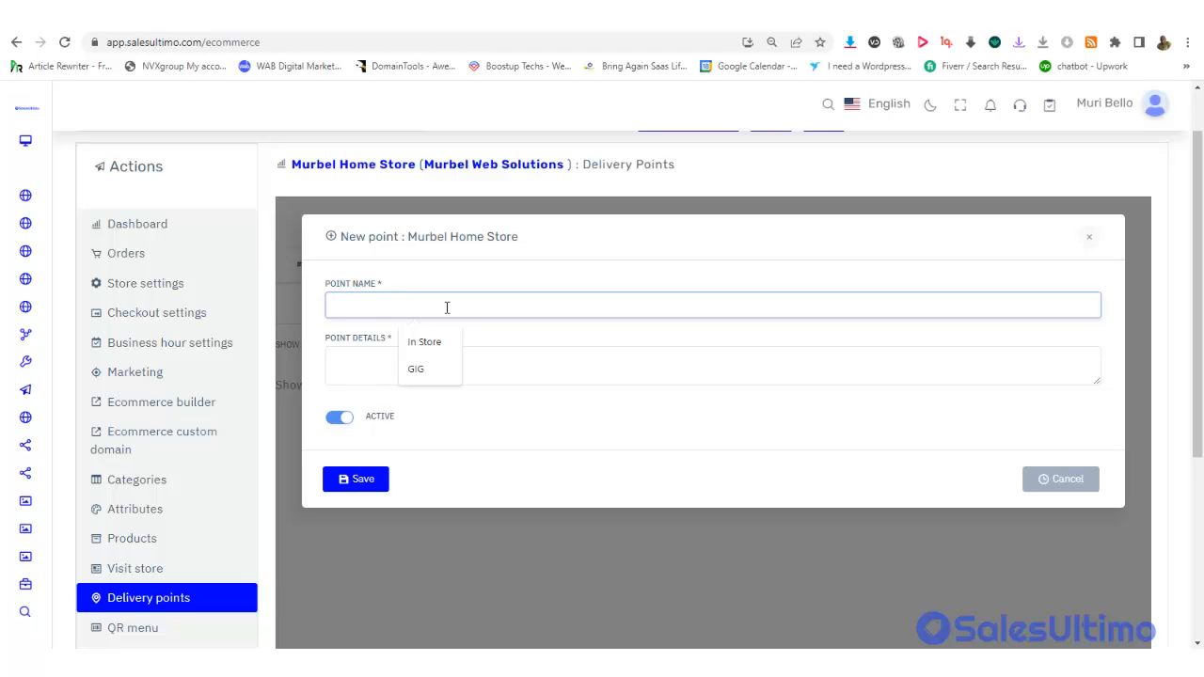
left_click(431, 343)
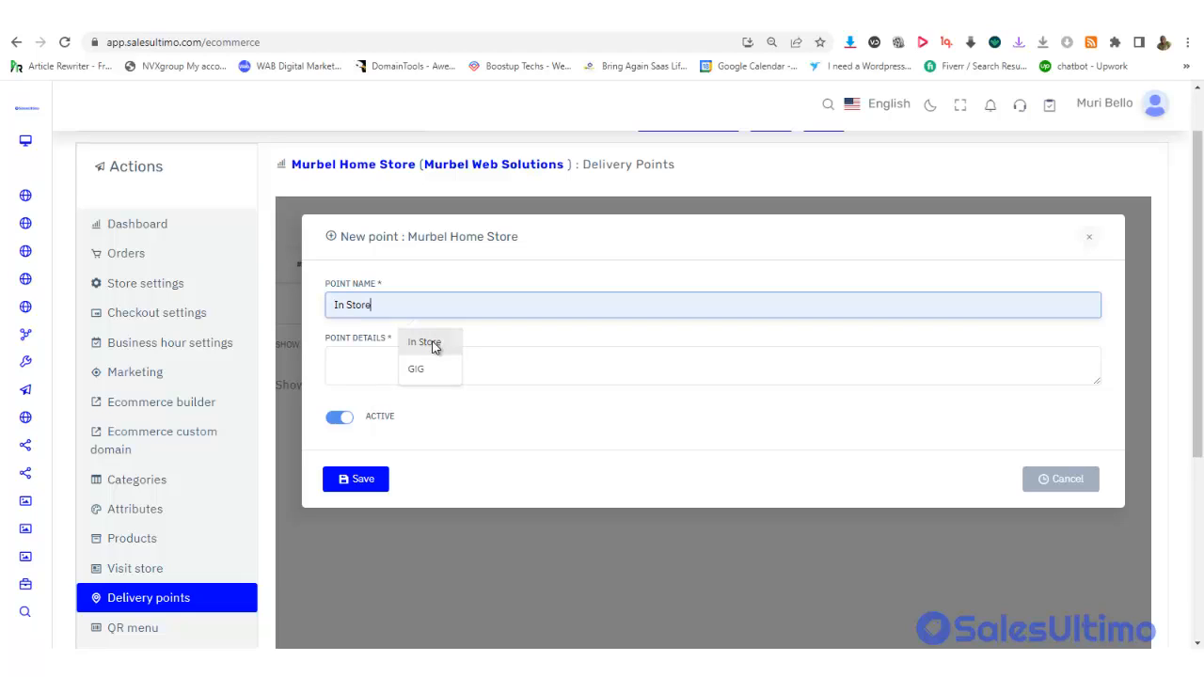
Enter 'Visit our store' as the point details, save, and begin another delivery point
left_click(406, 362)
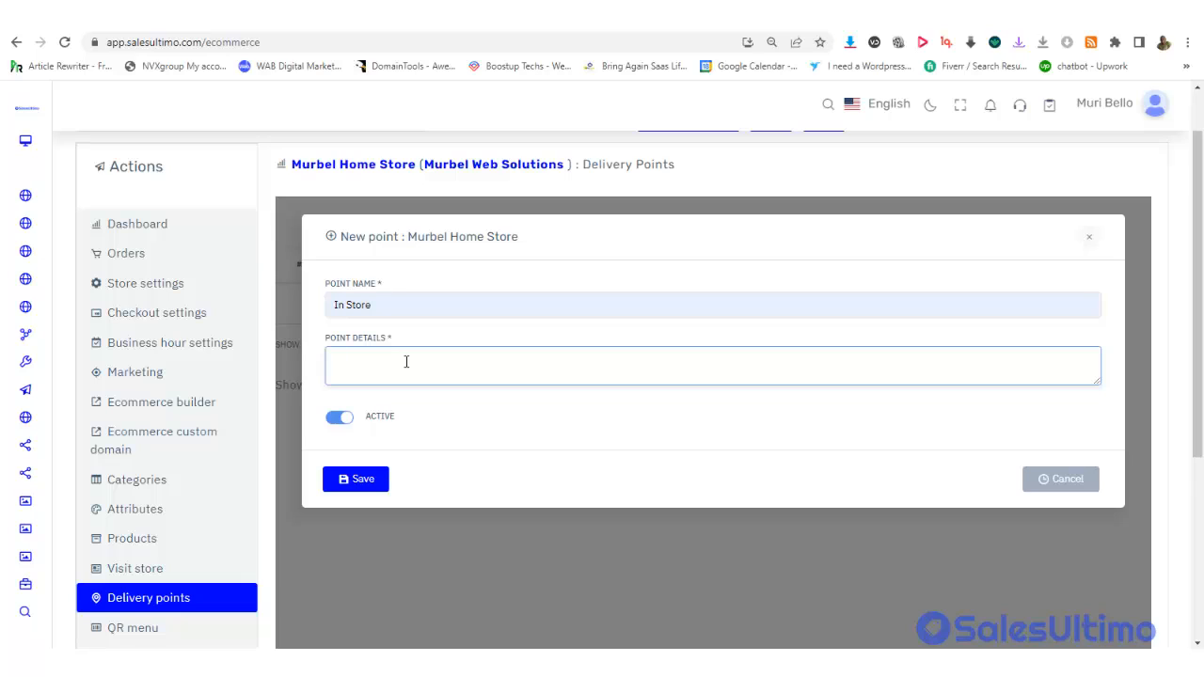
type("Visi")
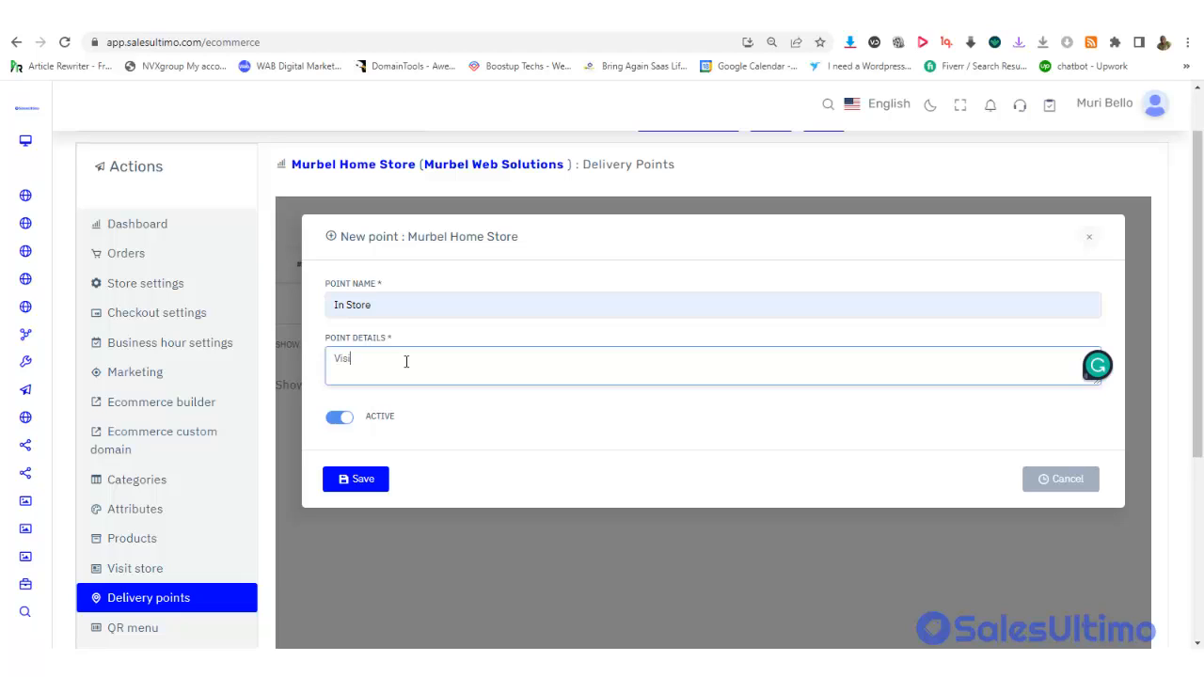
type("t ourstore")
left_click(374, 361)
left_click(365, 488)
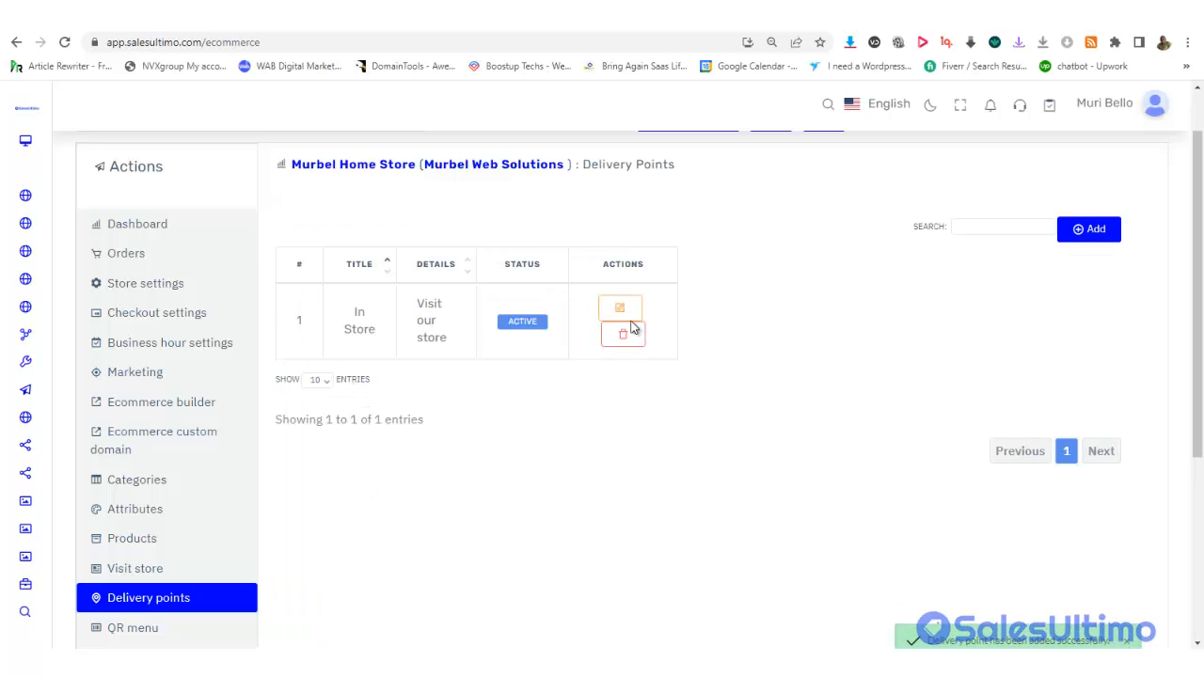
left_click(1083, 230)
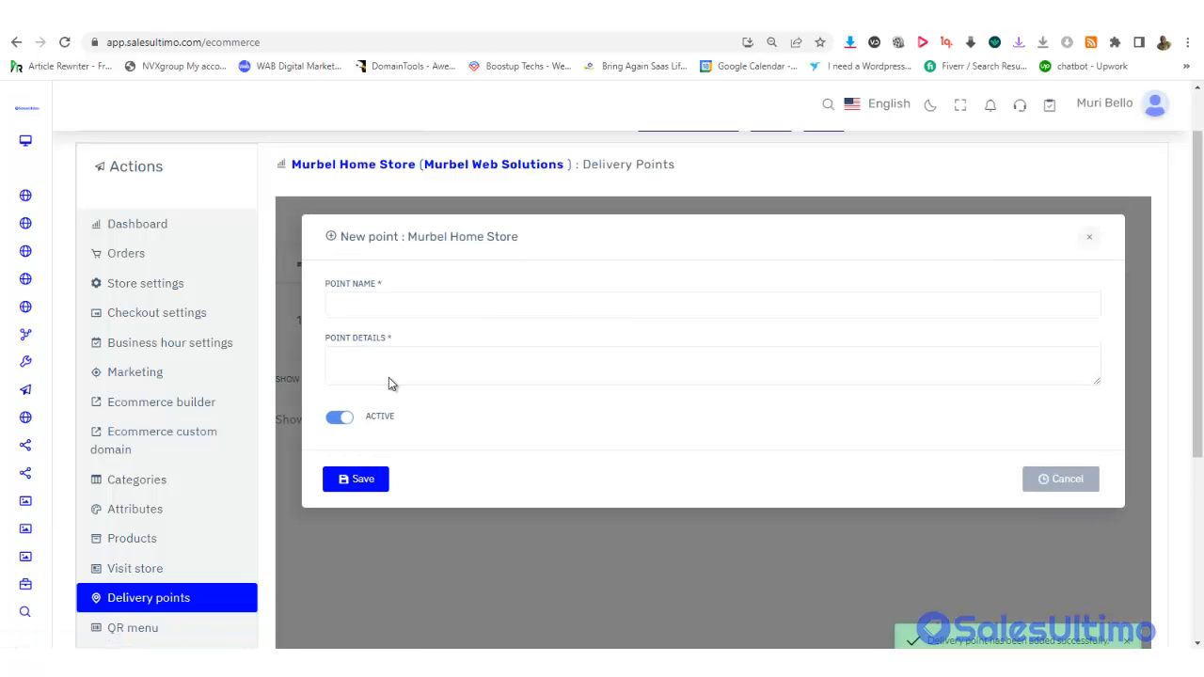
Save a delivery point named 'Fedex Delivery' with details 'Fedex', after a missing-details warning
left_click(360, 303)
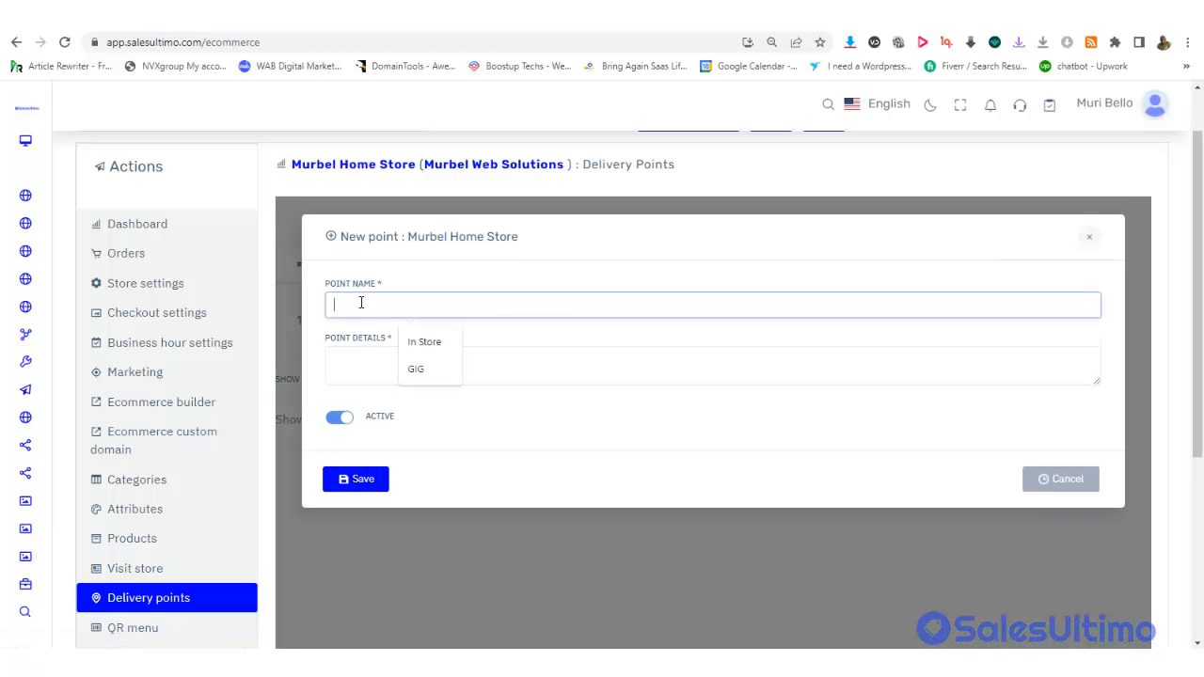
type("Fedex Deliver")
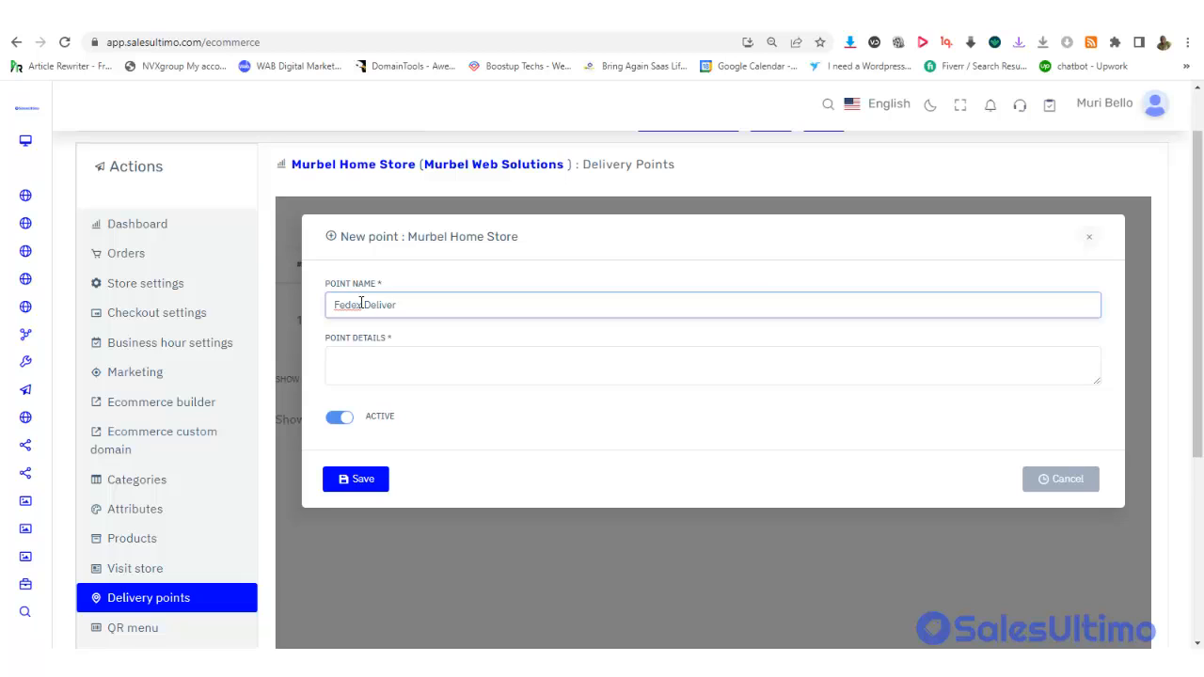
type("y")
left_click(357, 360)
left_click(372, 480)
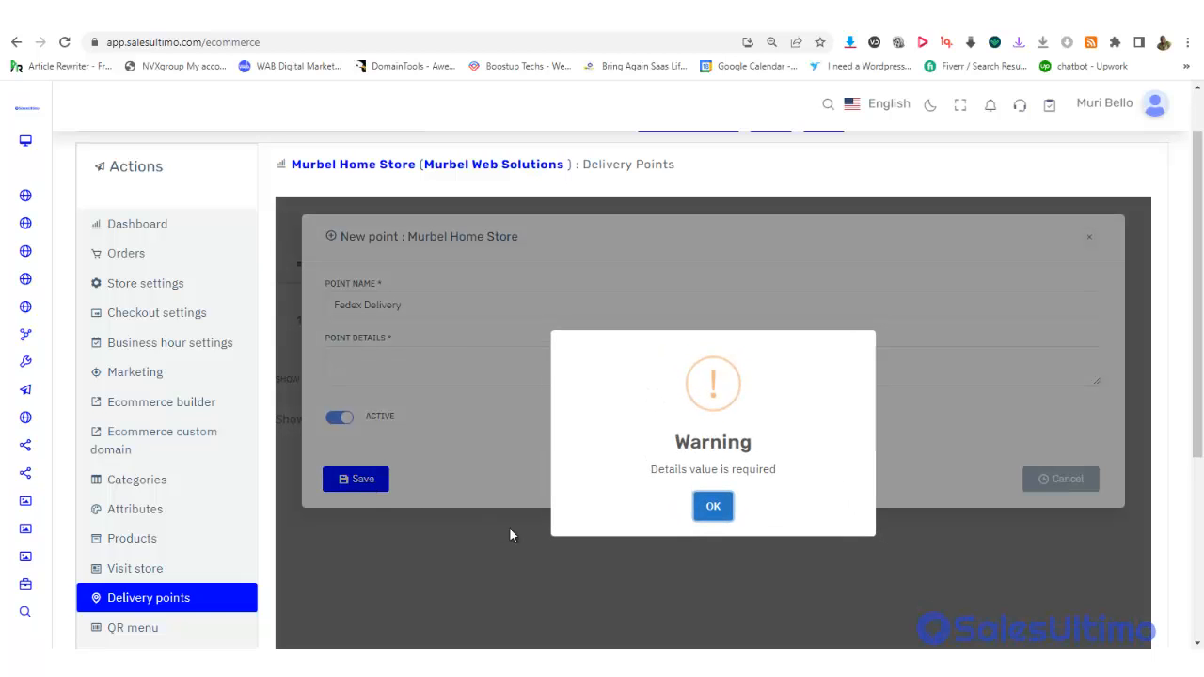
left_click(716, 507)
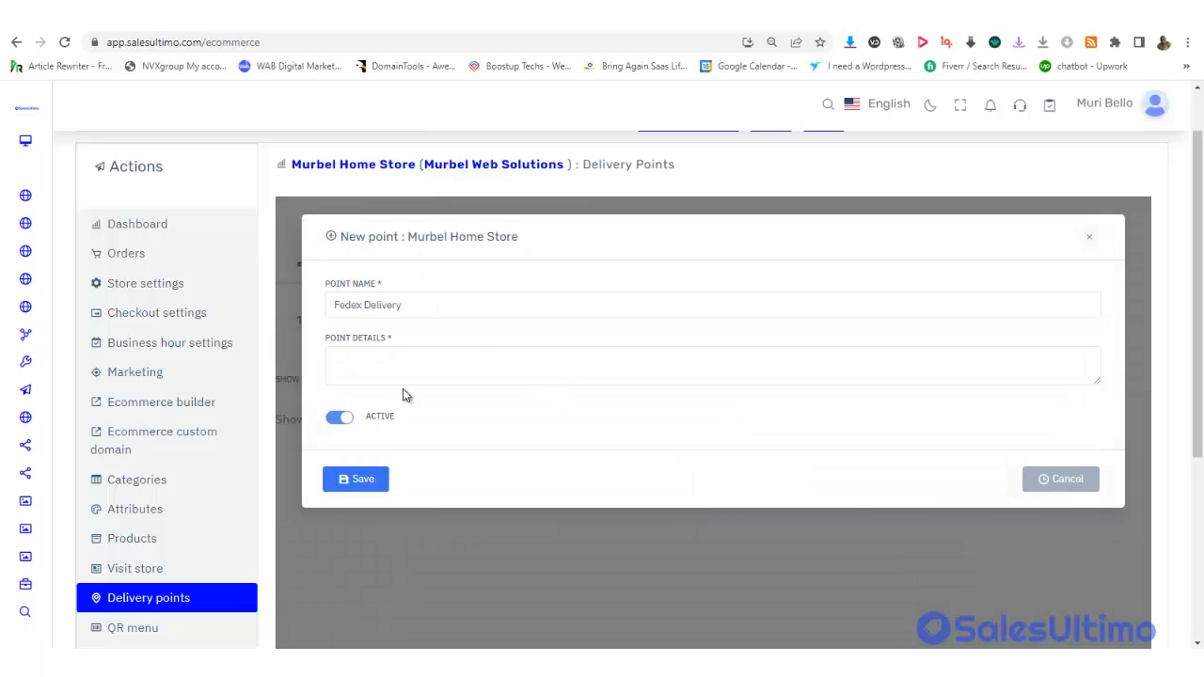
left_click(385, 362)
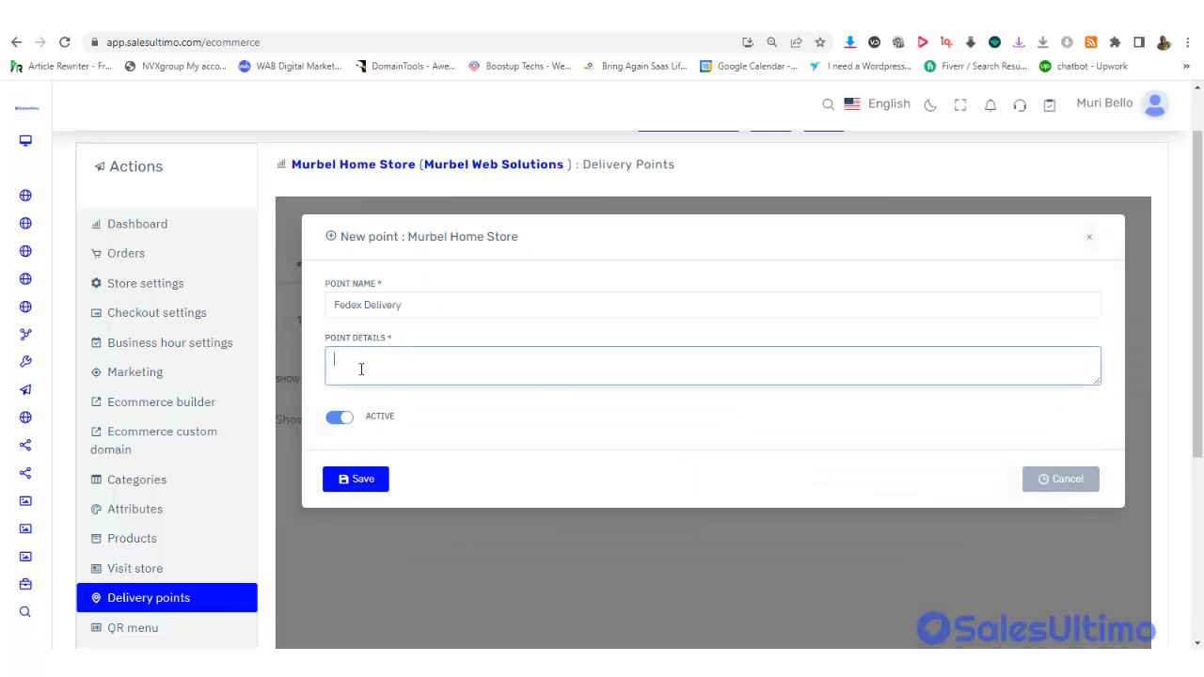
type("Fedex")
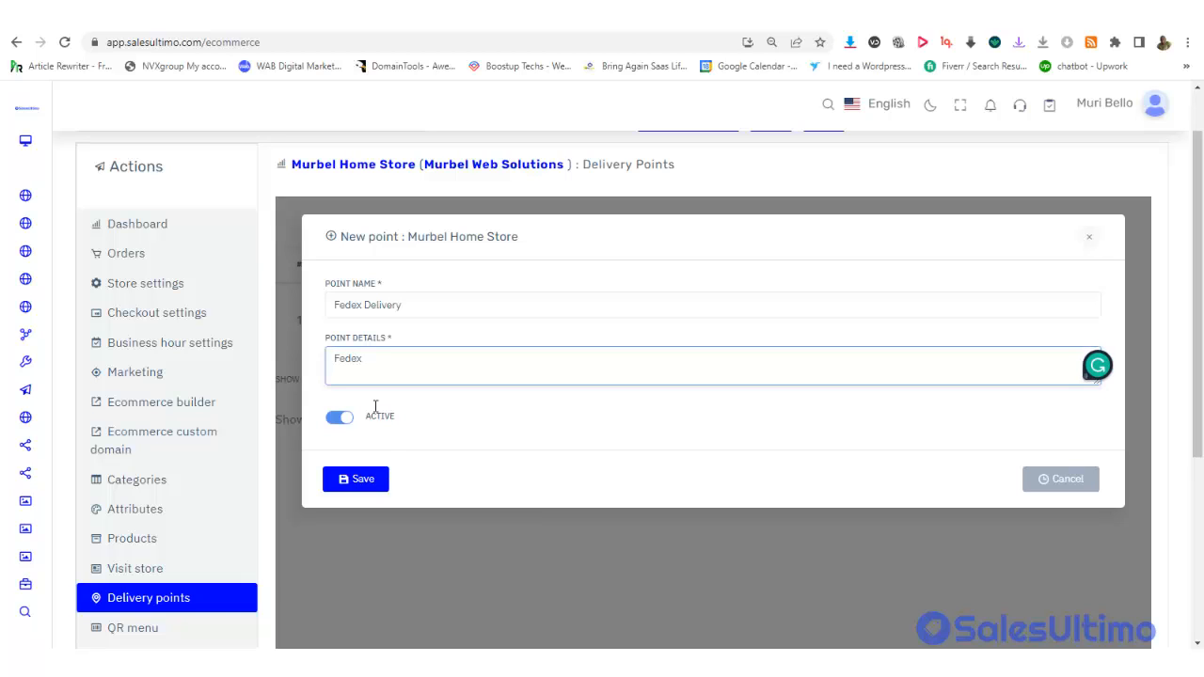
left_click(375, 485)
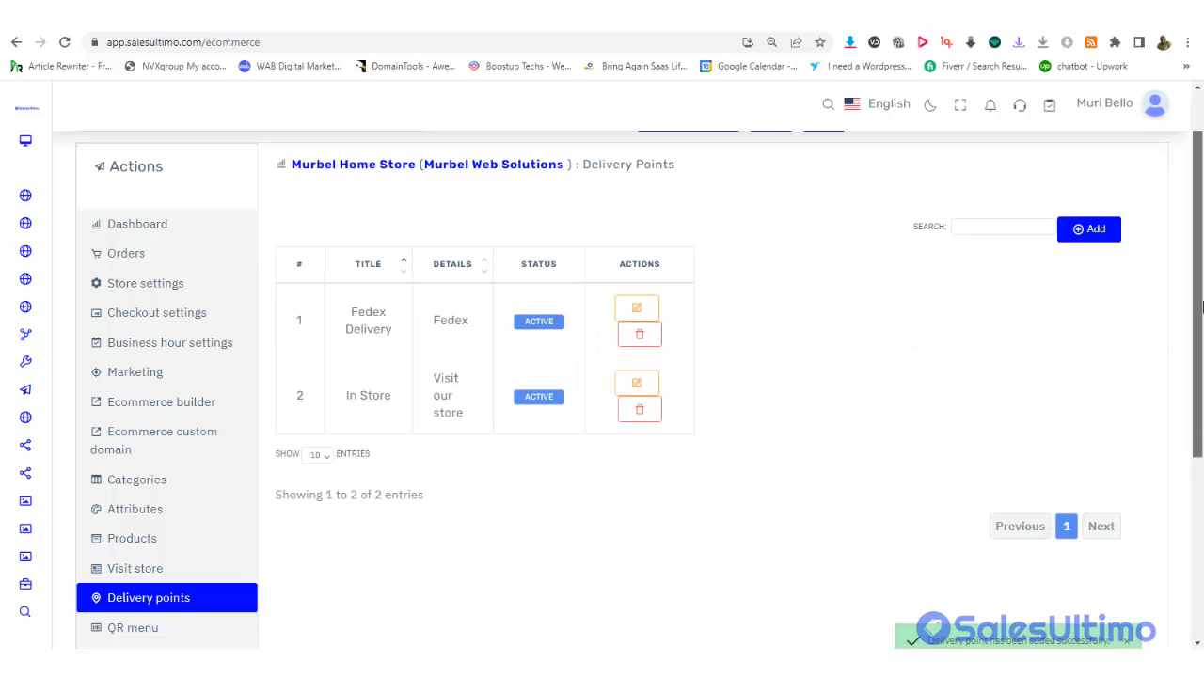
left_click_drag(1200, 307, 1201, 500)
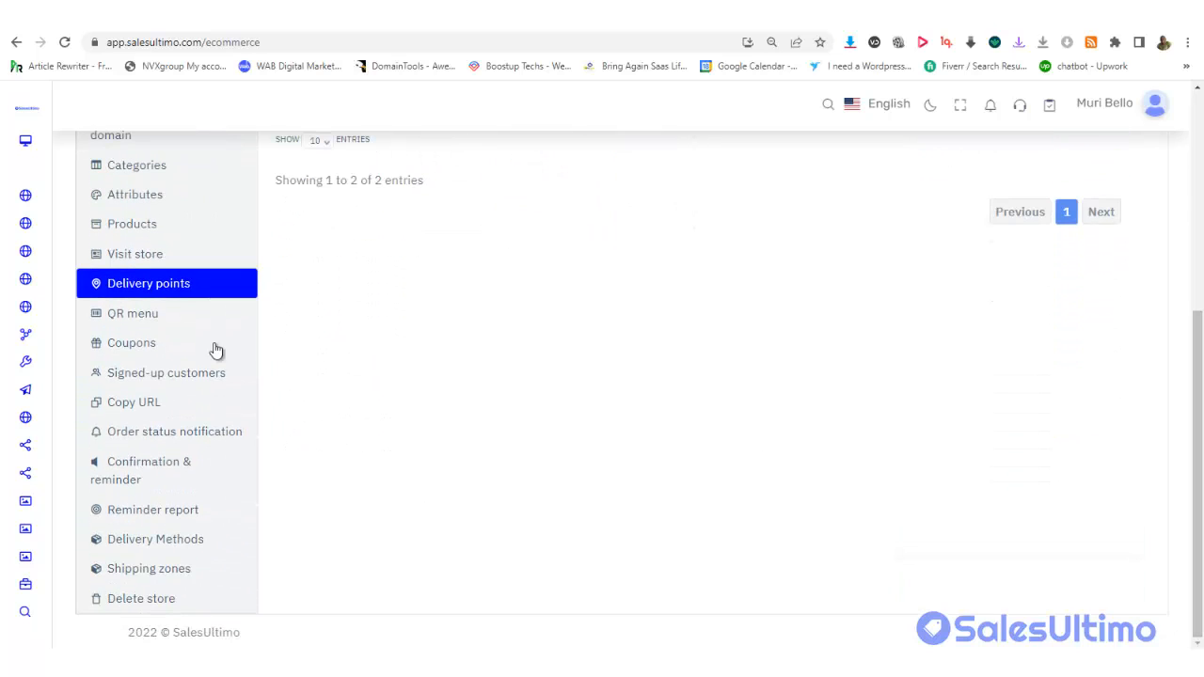
Open the store's QR menu page and select the Messenger QR link
left_click(130, 320)
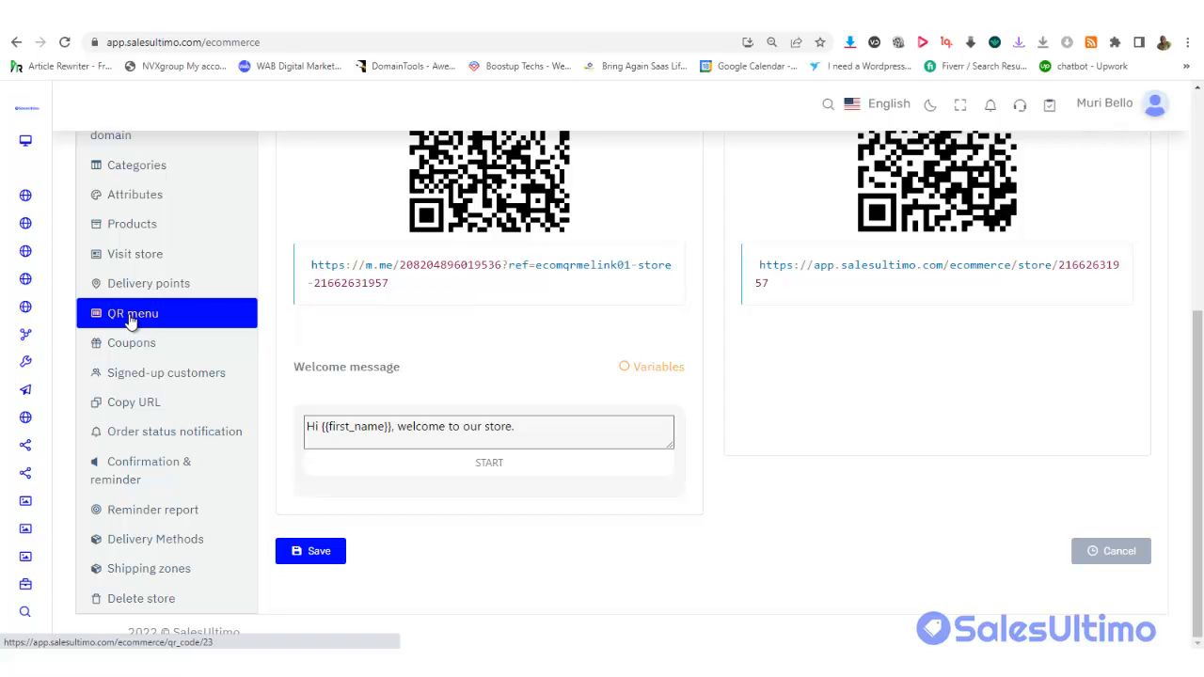
left_click_drag(1196, 340, 1187, 229)
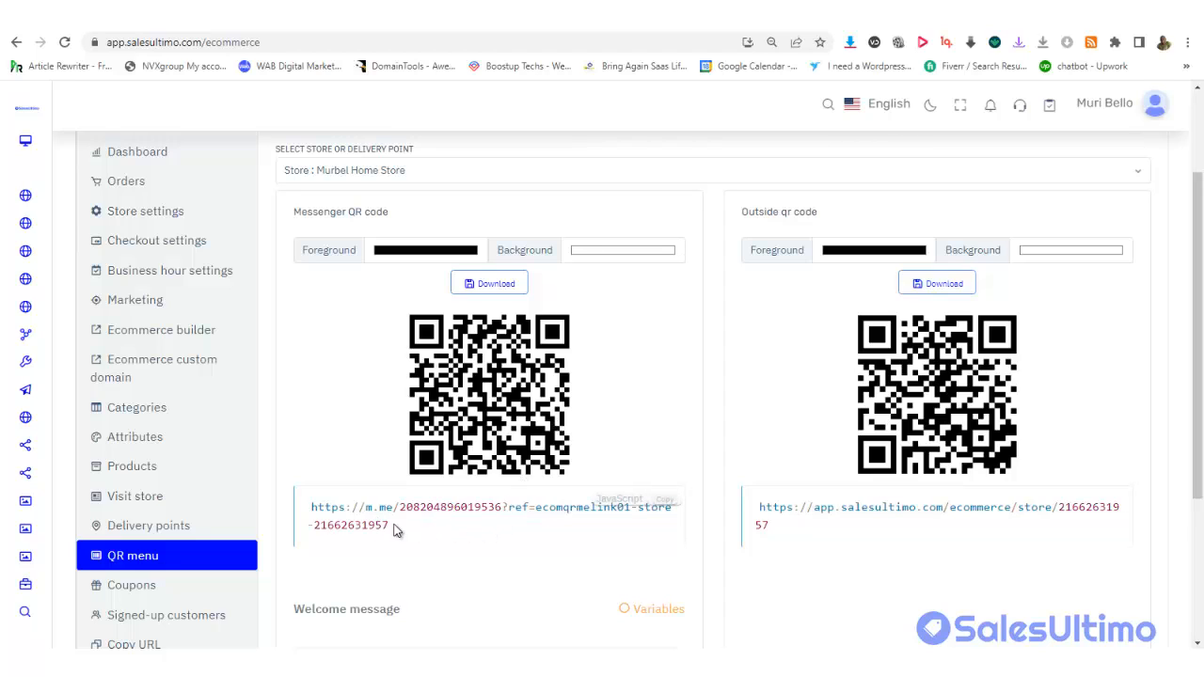
left_click_drag(393, 525, 311, 508)
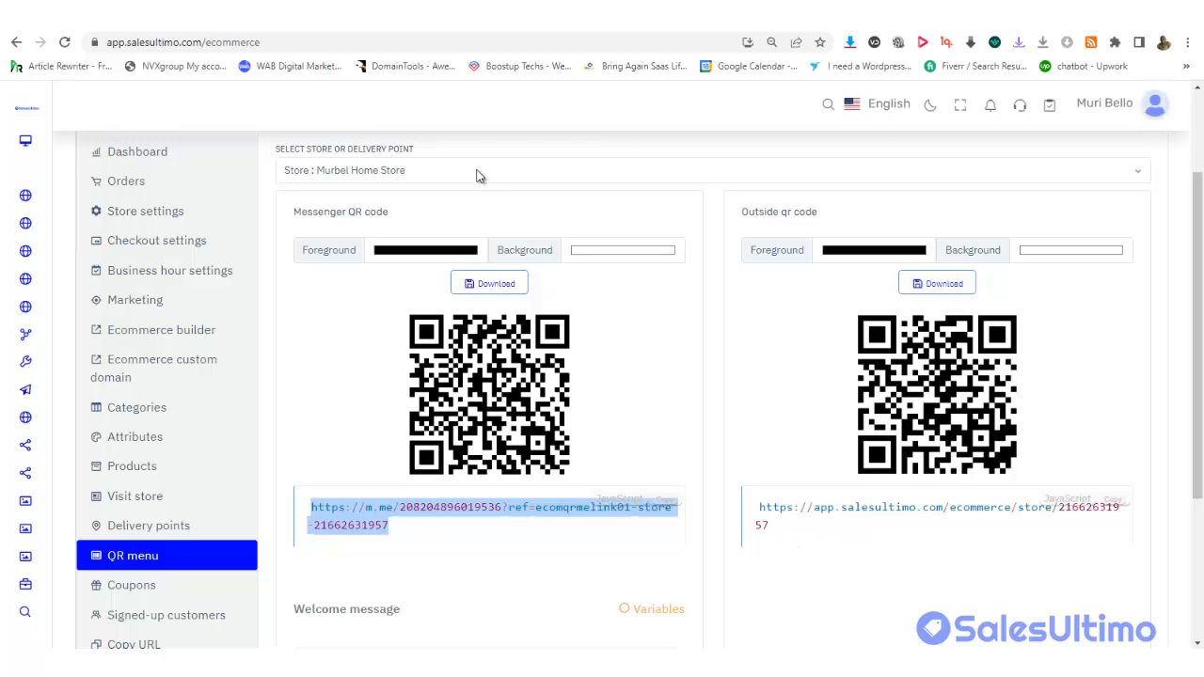
left_click(481, 17)
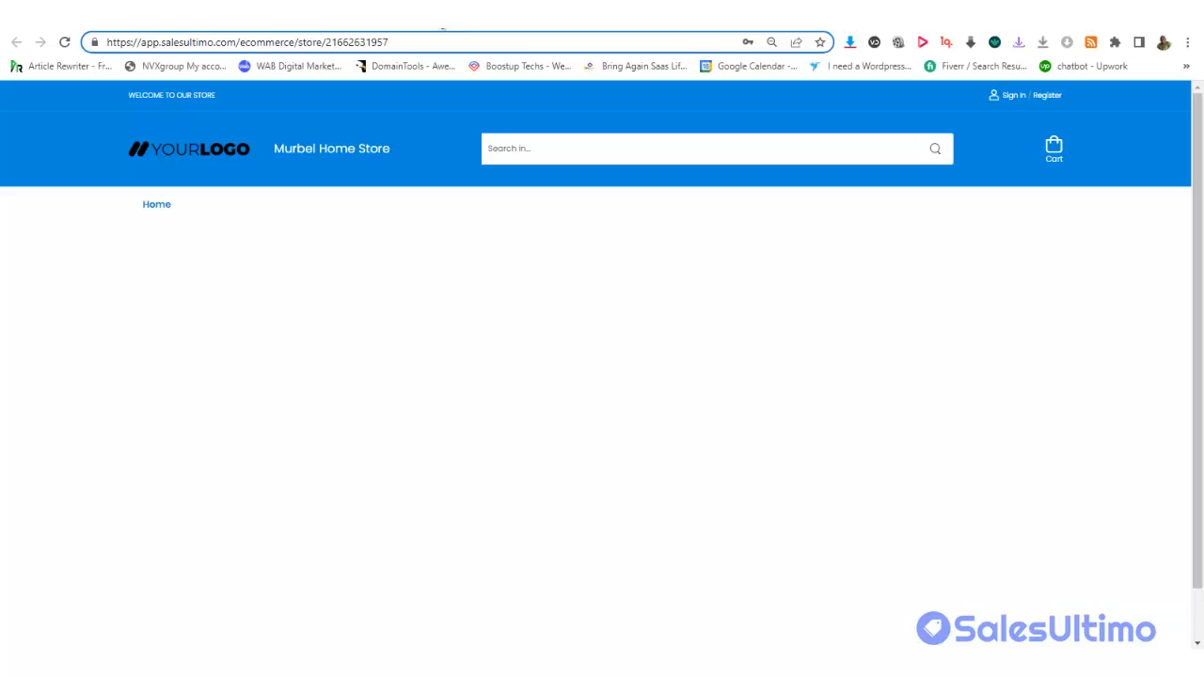
left_click(429, 28)
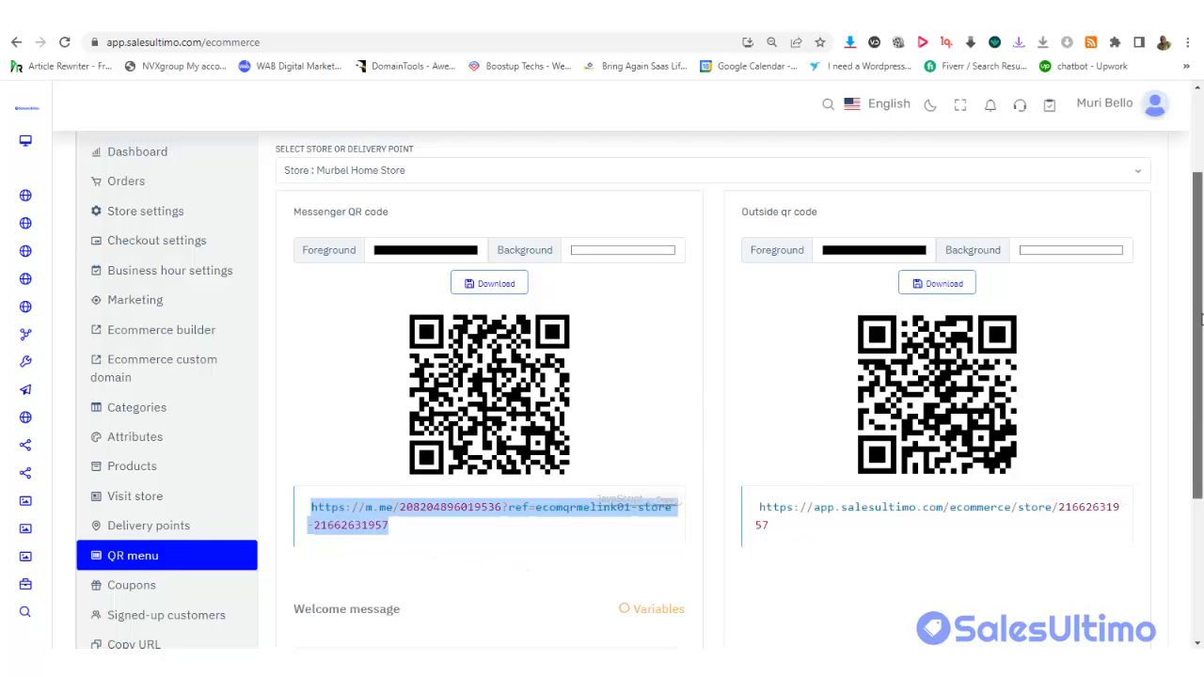
left_click_drag(1201, 320, 1196, 479)
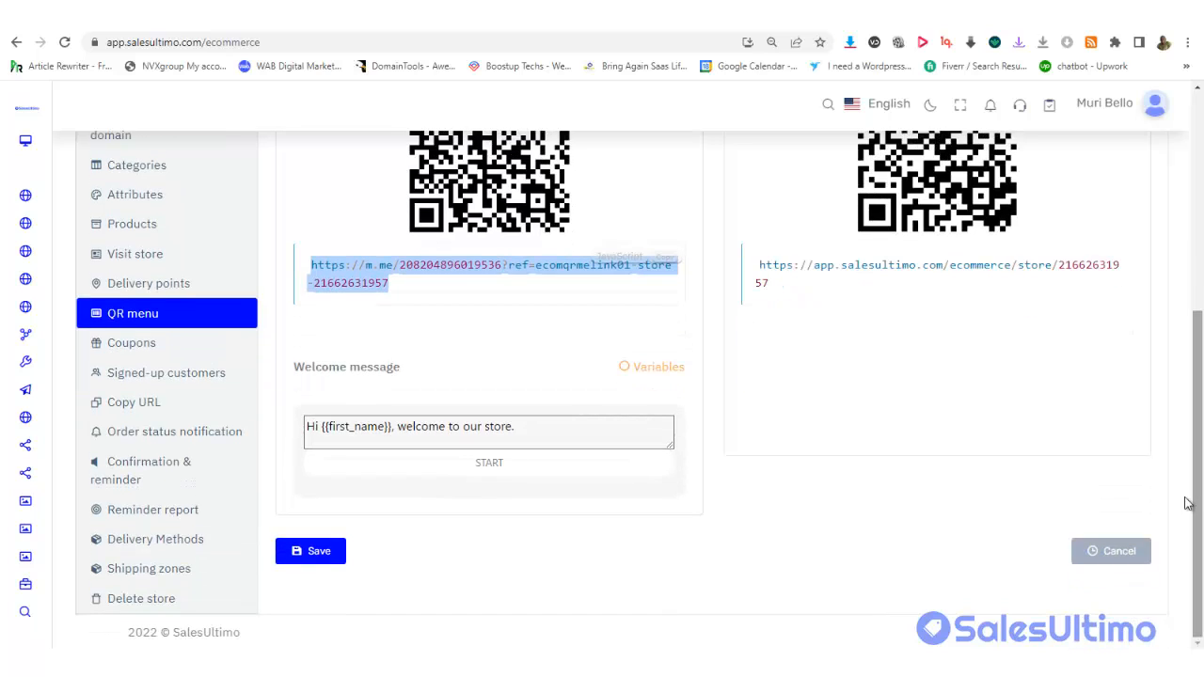
left_click(433, 430)
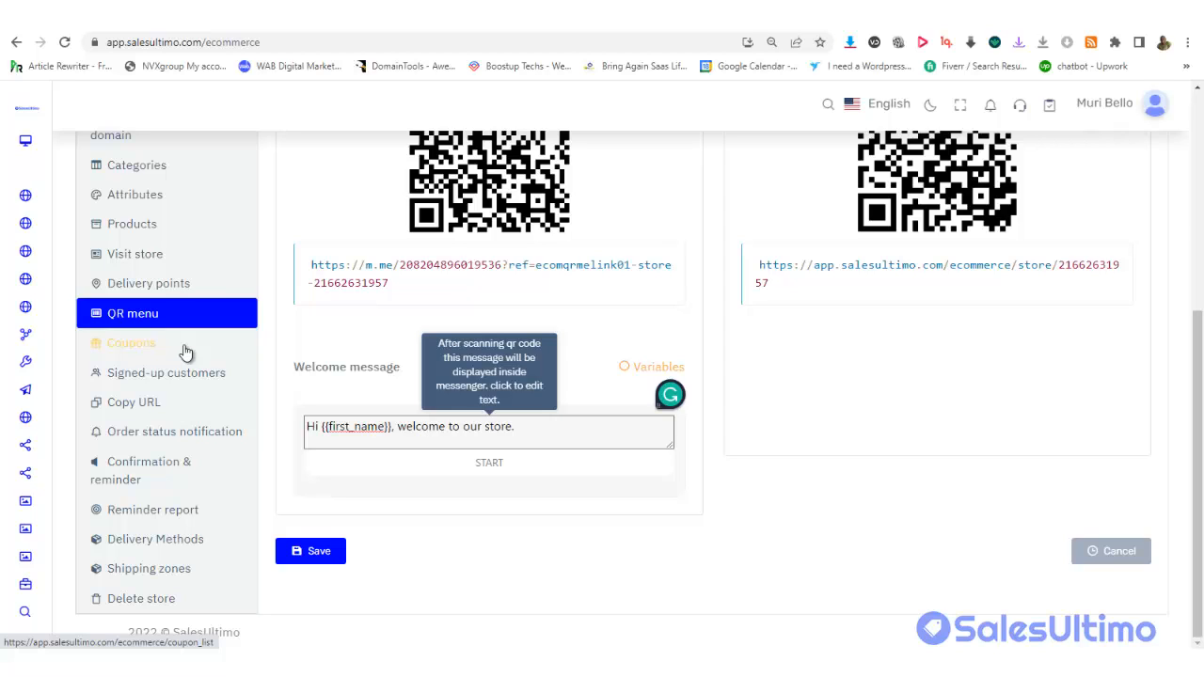
Start a new coupon from the store's Coupons list
left_click(131, 344)
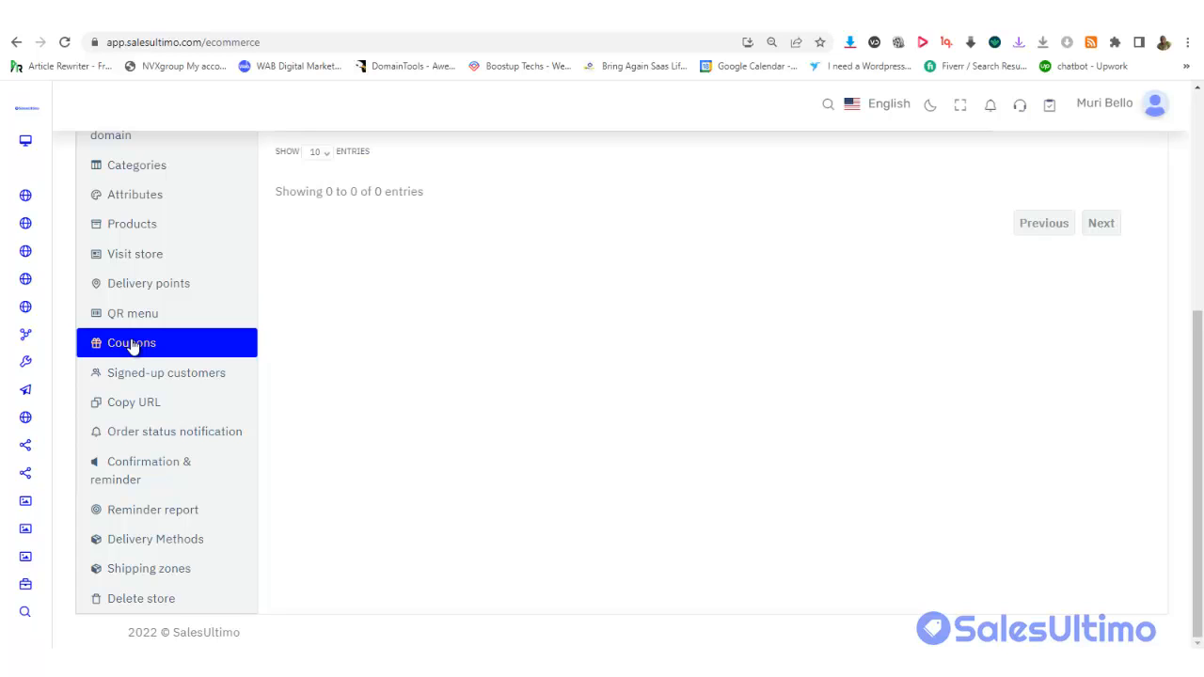
left_click_drag(1200, 353, 1200, 185)
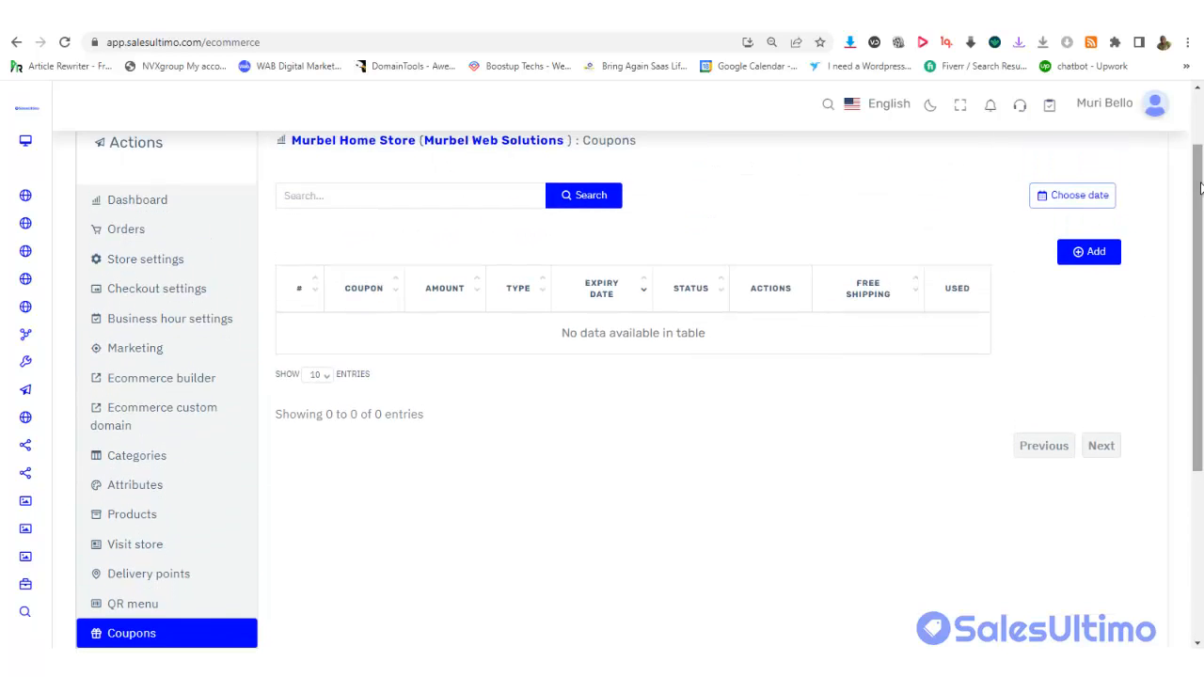
left_click(1105, 262)
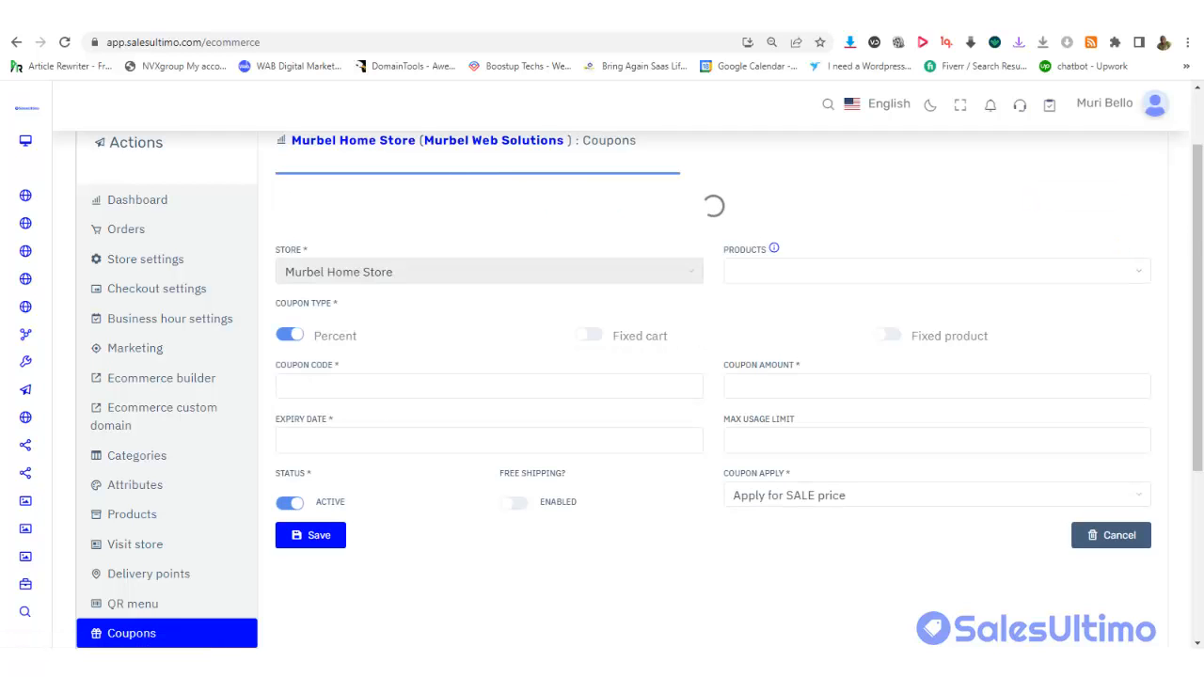
mouse_move(1200, 236)
left_mouse_down()
mouse_move(1200, 285)
mouse_move(1199, 235)
left_mouse_up()
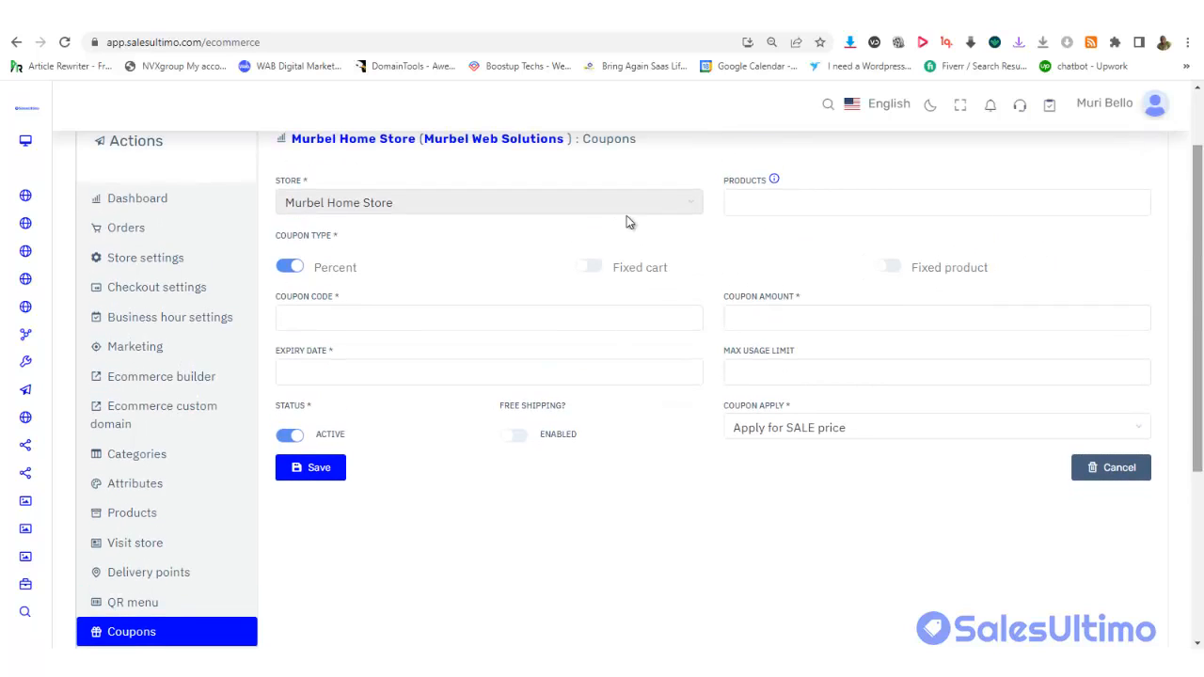
left_click(766, 205)
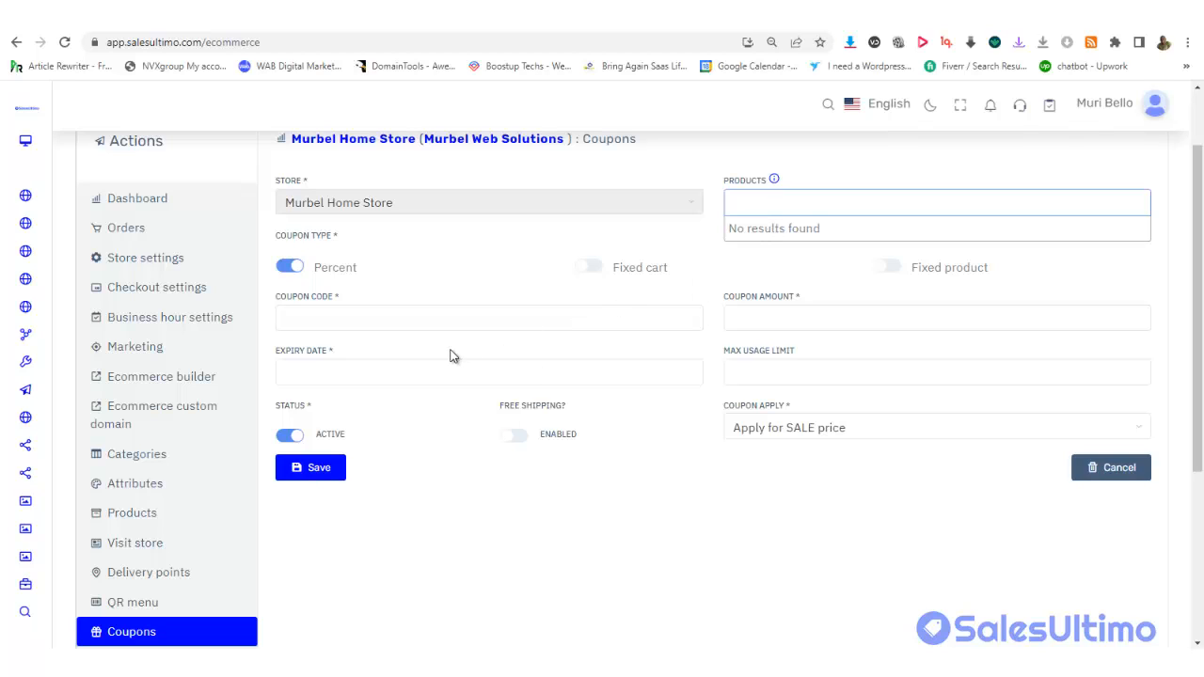
Fill the coupon code from a suggestion, set expiry 10 September 2022 and usage limit 1
left_click(362, 322)
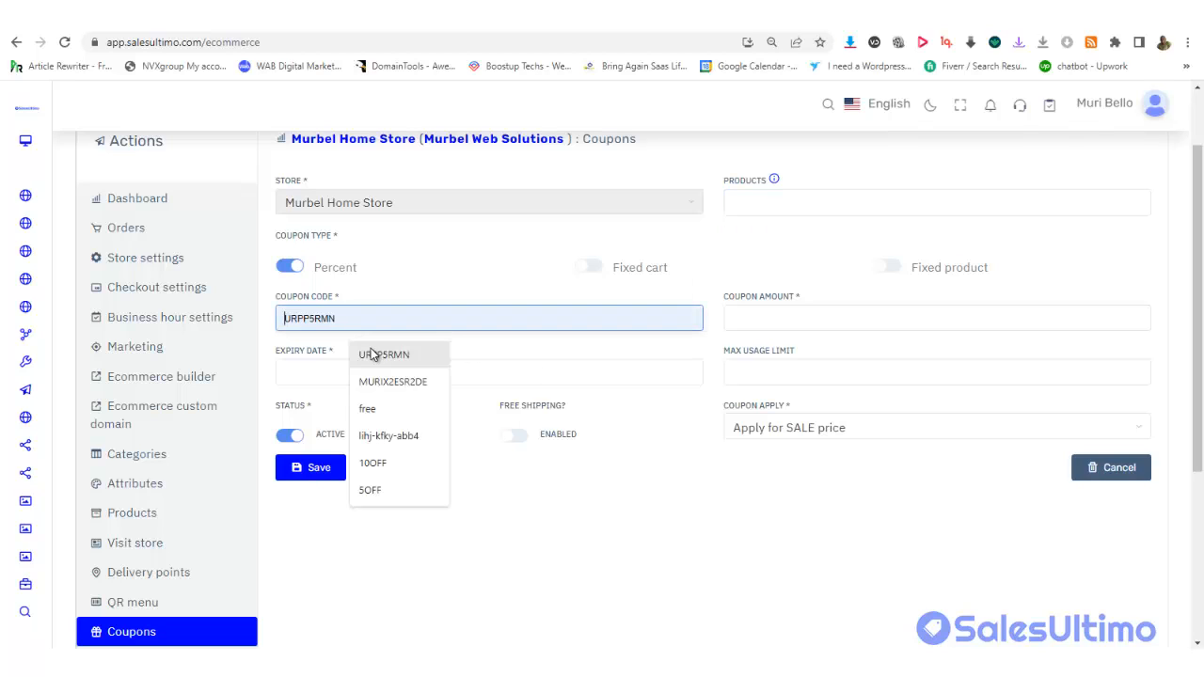
left_click(368, 353)
left_click(321, 372)
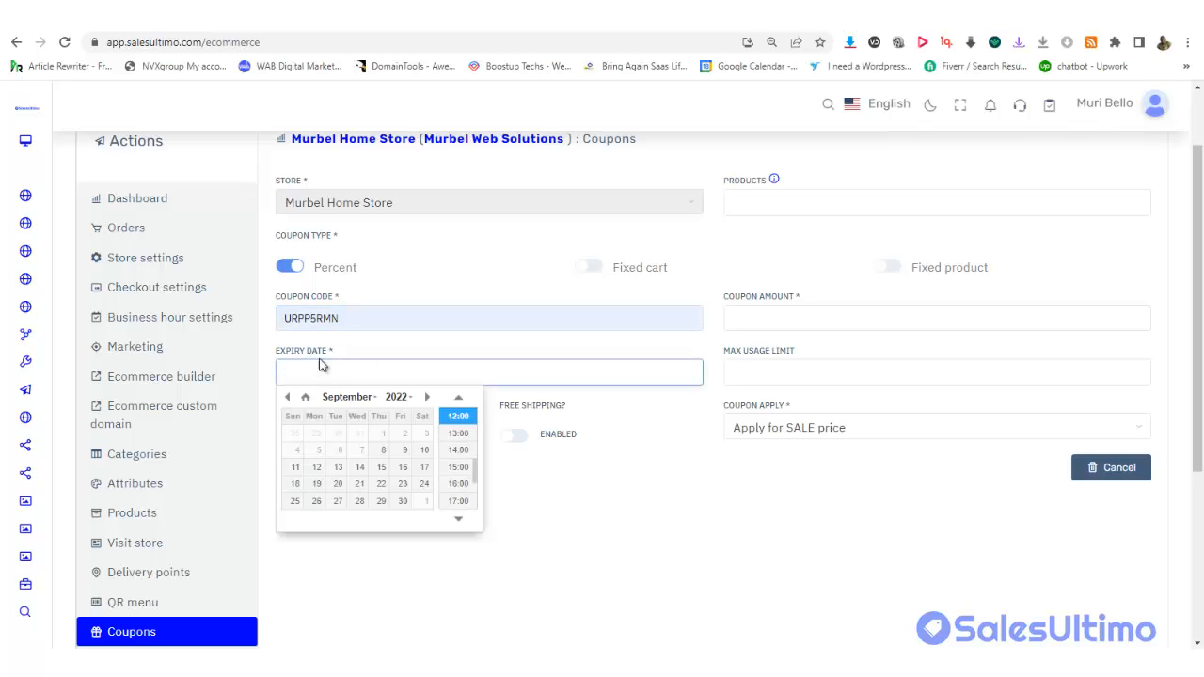
left_click(425, 449)
left_click(797, 376)
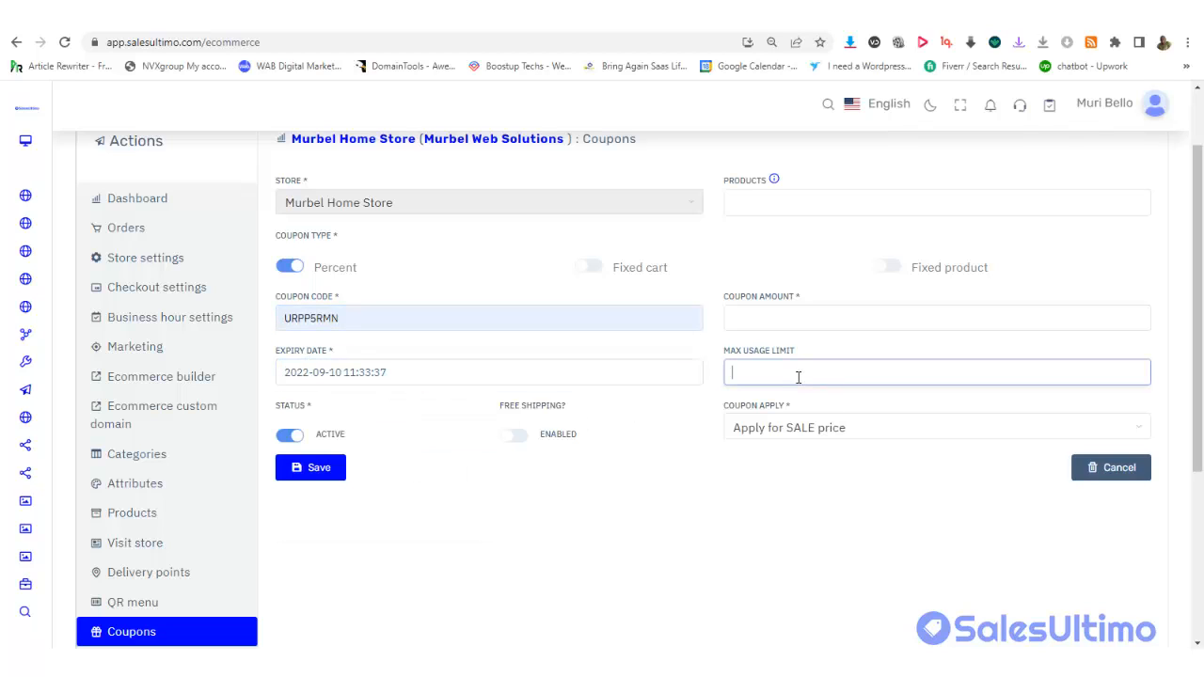
type("1")
left_click(784, 306)
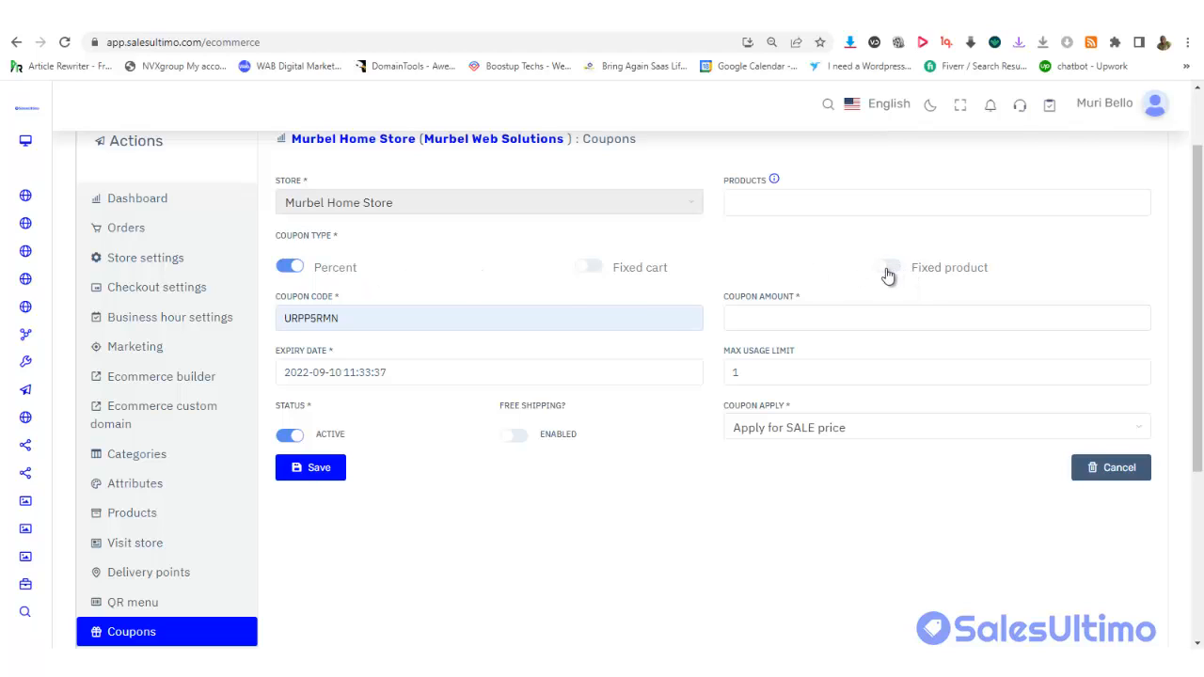
Enter 70 as the coupon amount
left_click(744, 326)
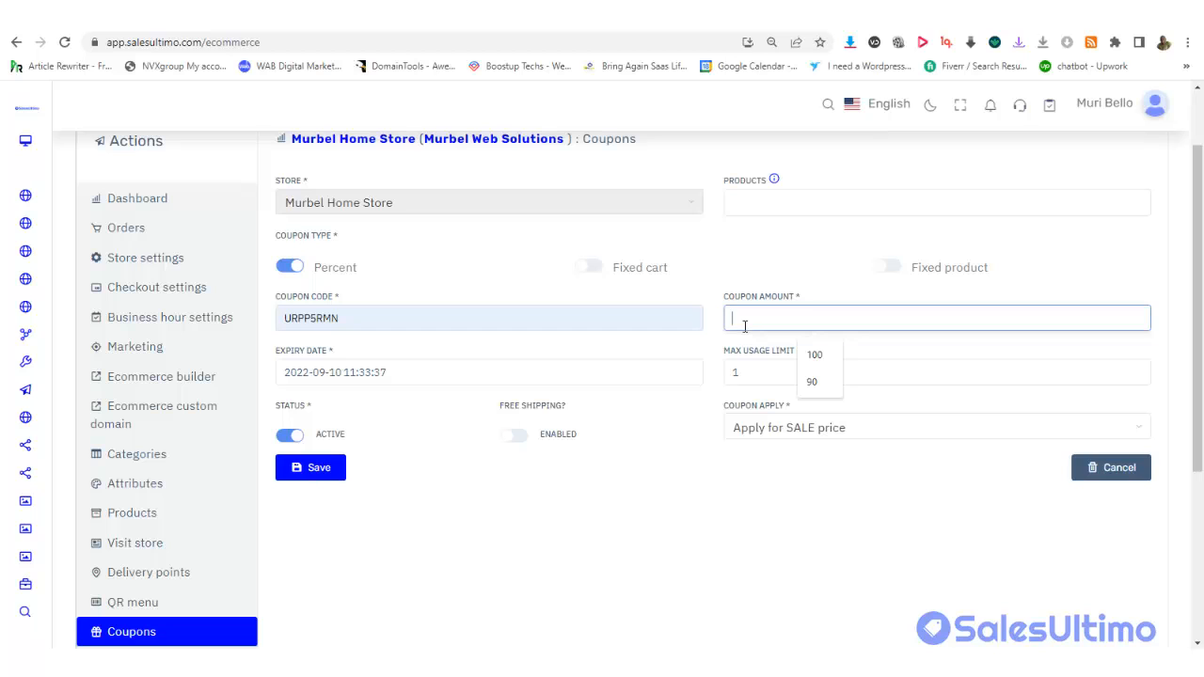
type("70")
scroll(343, 393, "down", 5)
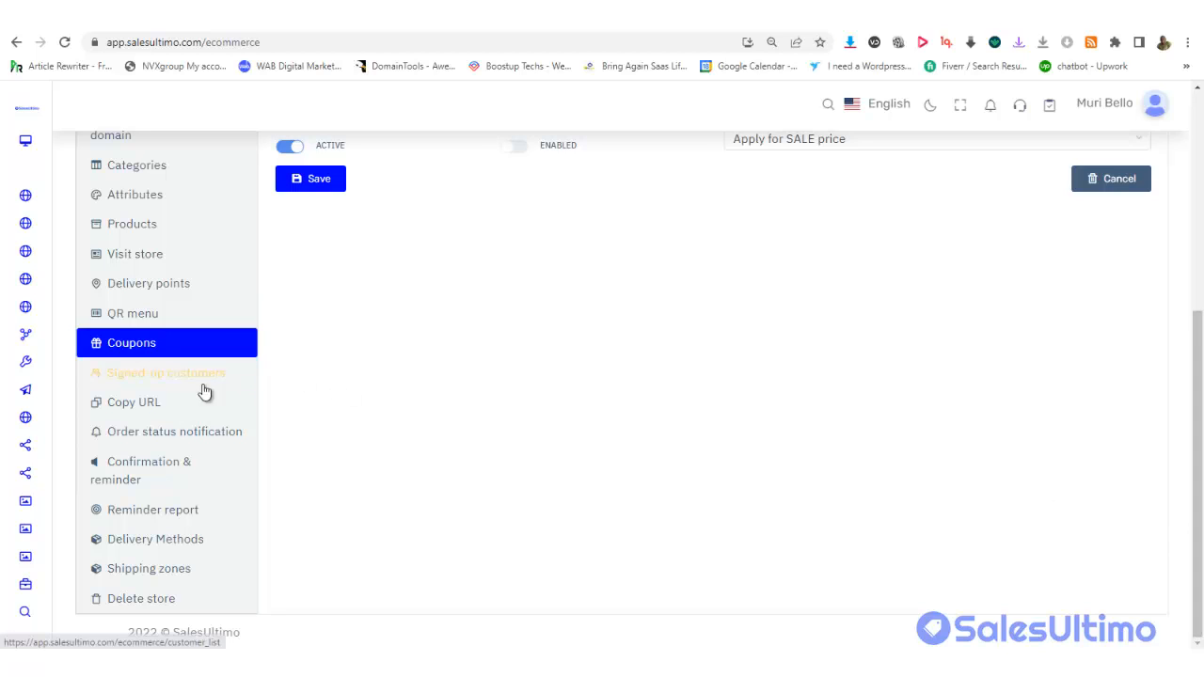
Open the Signed-up Customers list, glancing at the Murbel Home Store storefront tab before returning
left_click(153, 378)
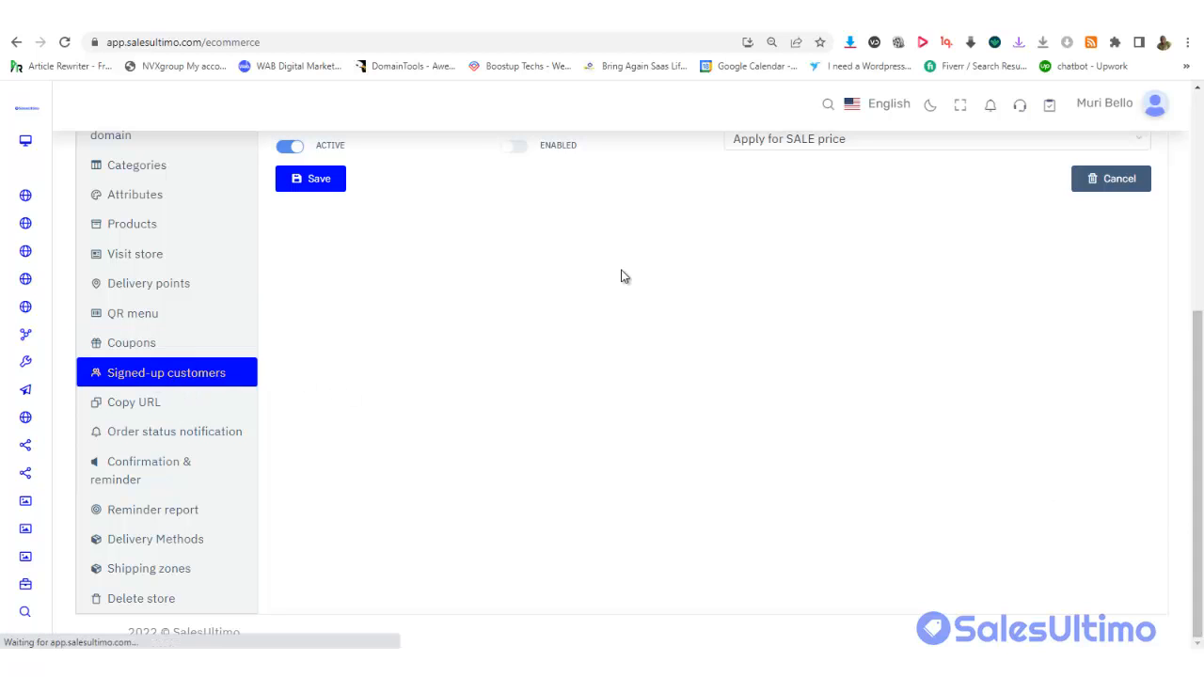
left_click_drag(1202, 365, 1201, 453)
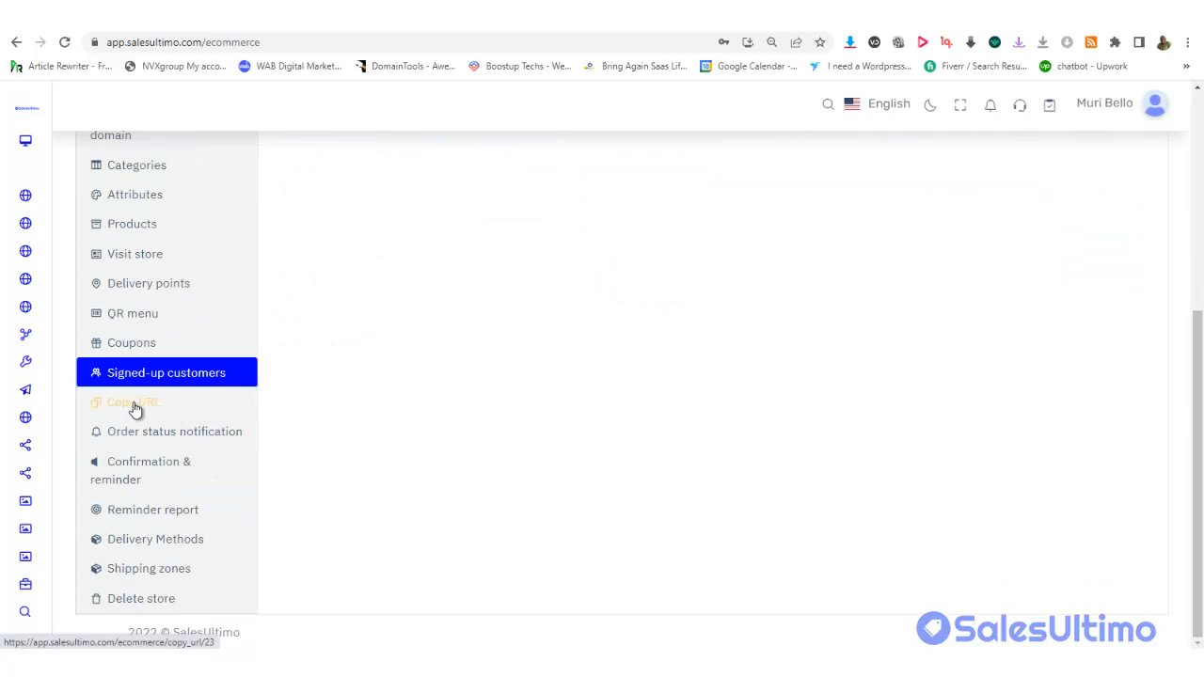
left_click(466, 31)
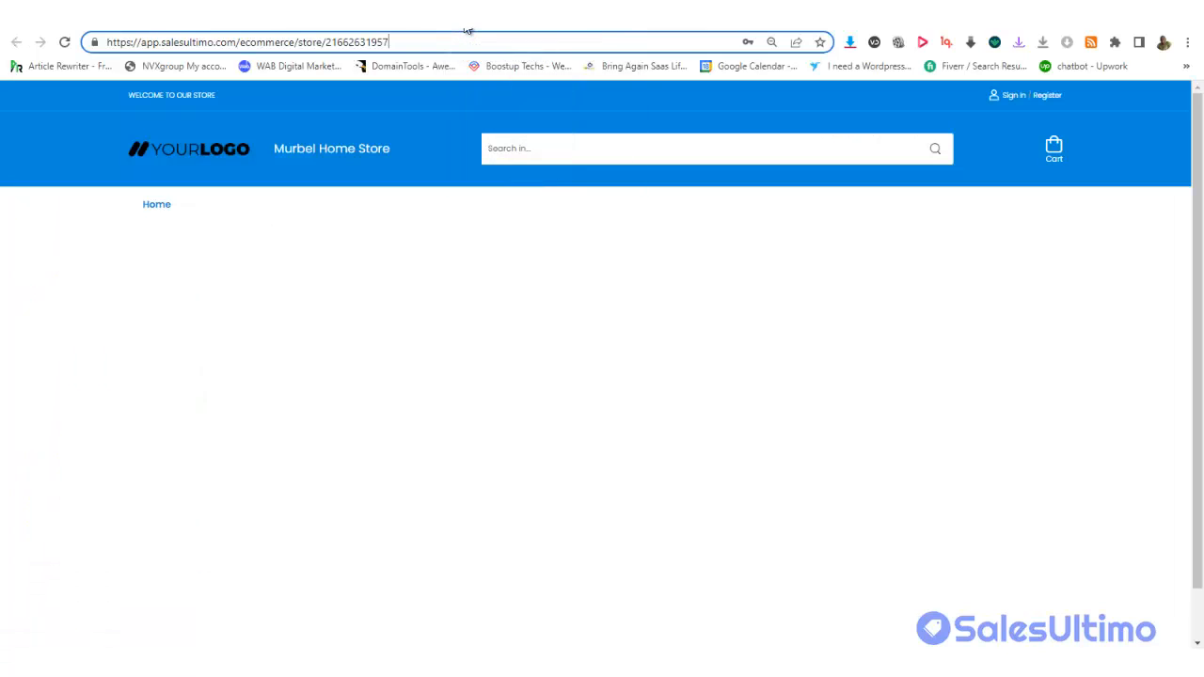
left_click(442, 25)
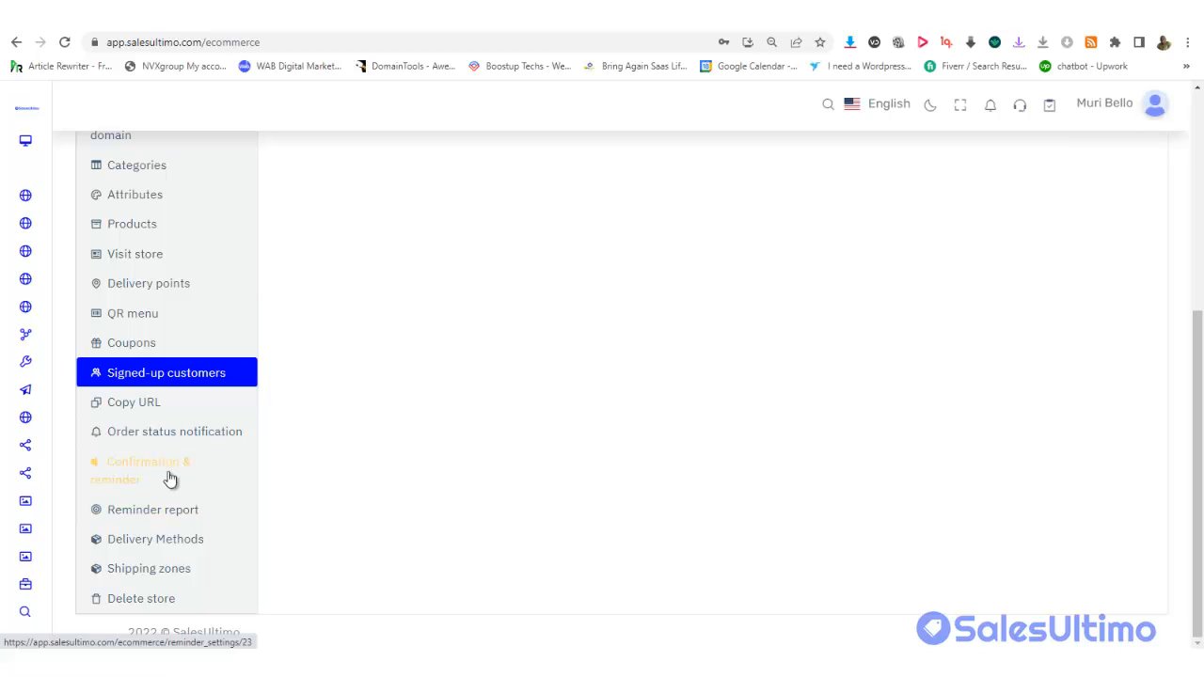
Open the order status notification settings and scroll through the Messenger templates
left_click(155, 432)
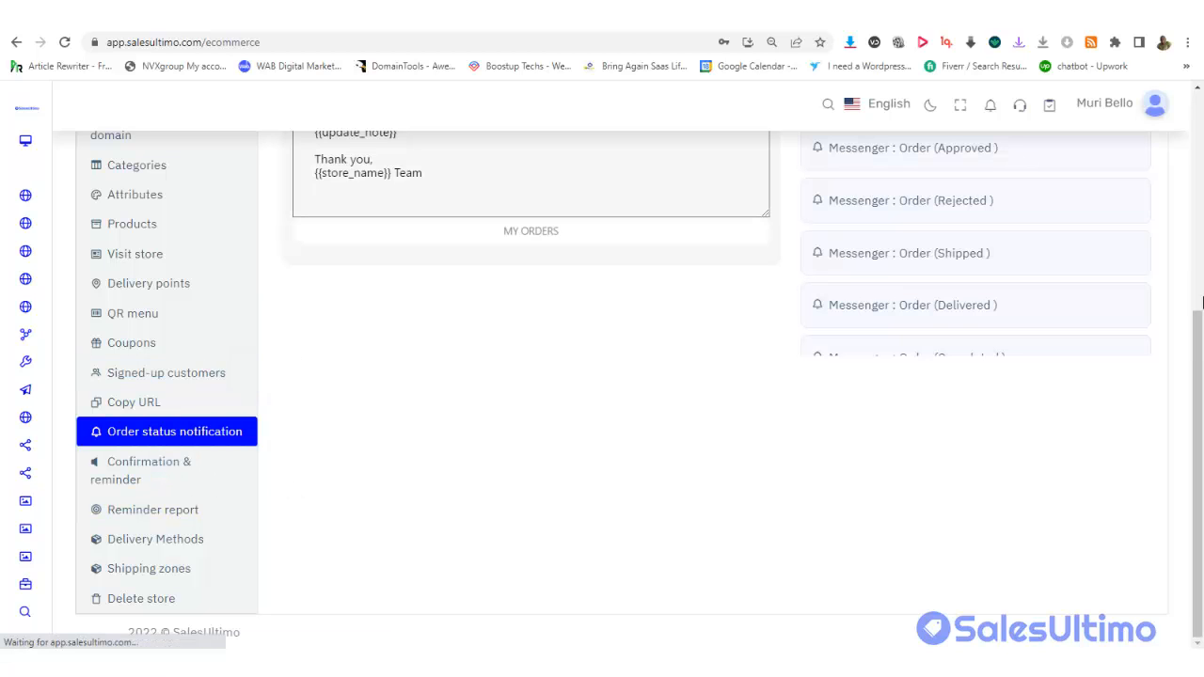
scroll(1194, 272, "up", 2)
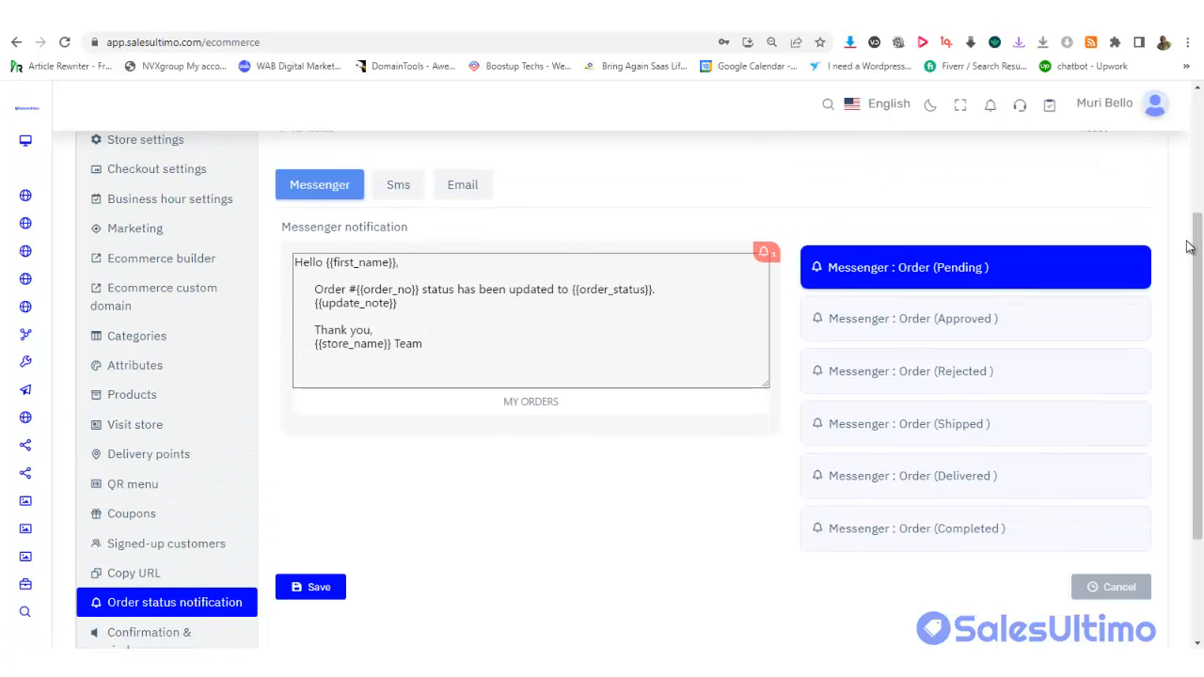
scroll(1190, 246, "down", 1)
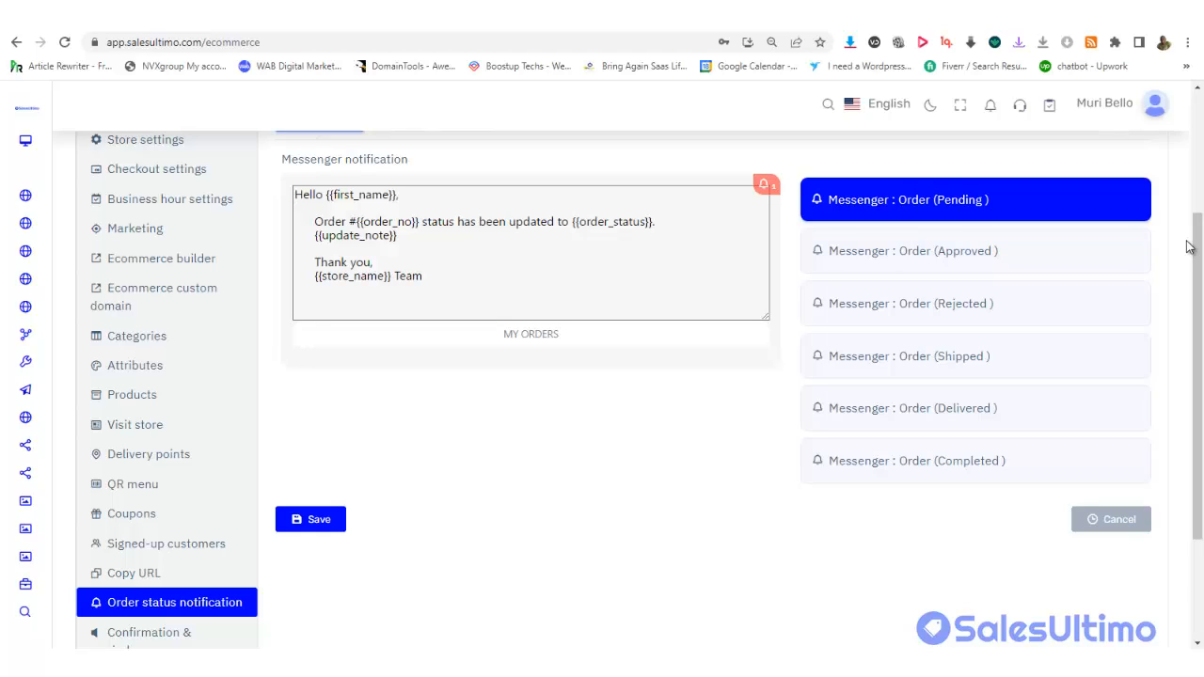
scroll(1199, 226, "up", 1)
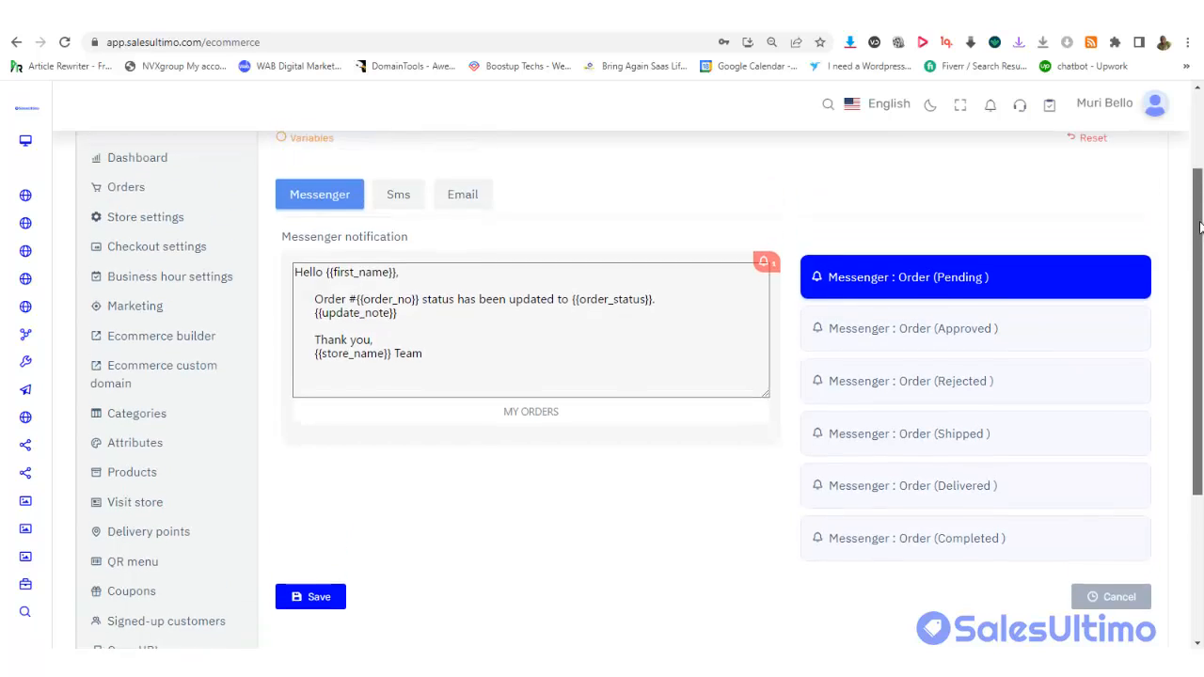
left_click_drag(1199, 222, 1198, 232)
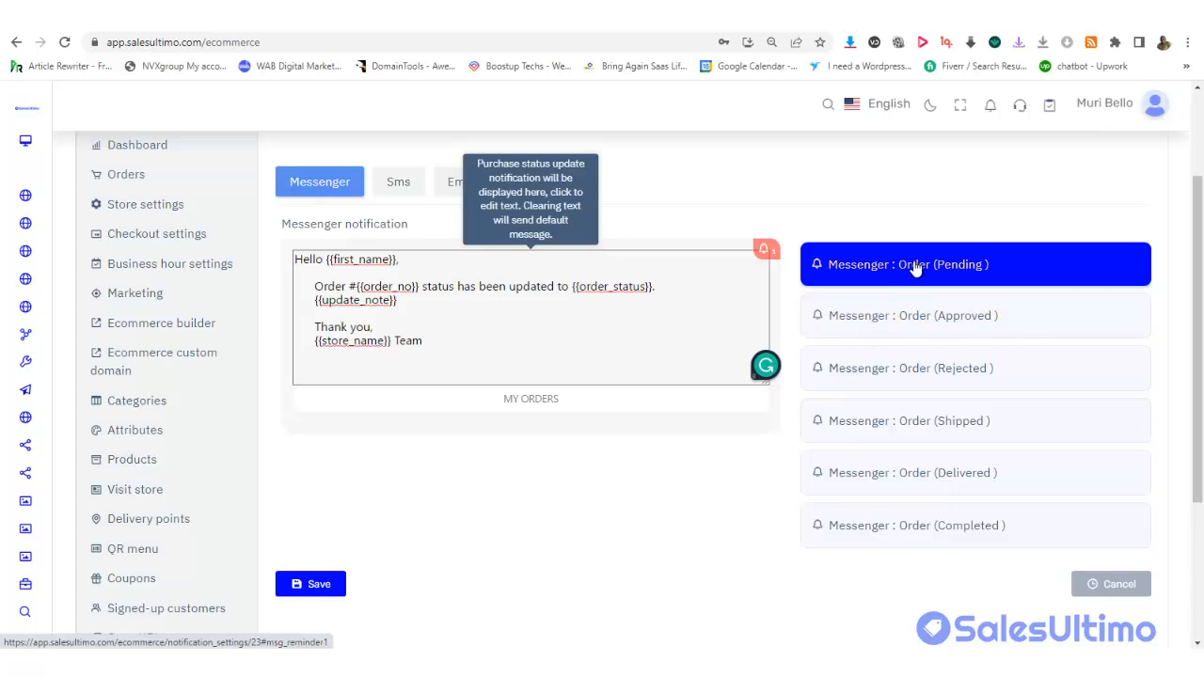
View the Messenger messages for approved, rejected, shipped, delivered and completed orders in turn
left_click(899, 317)
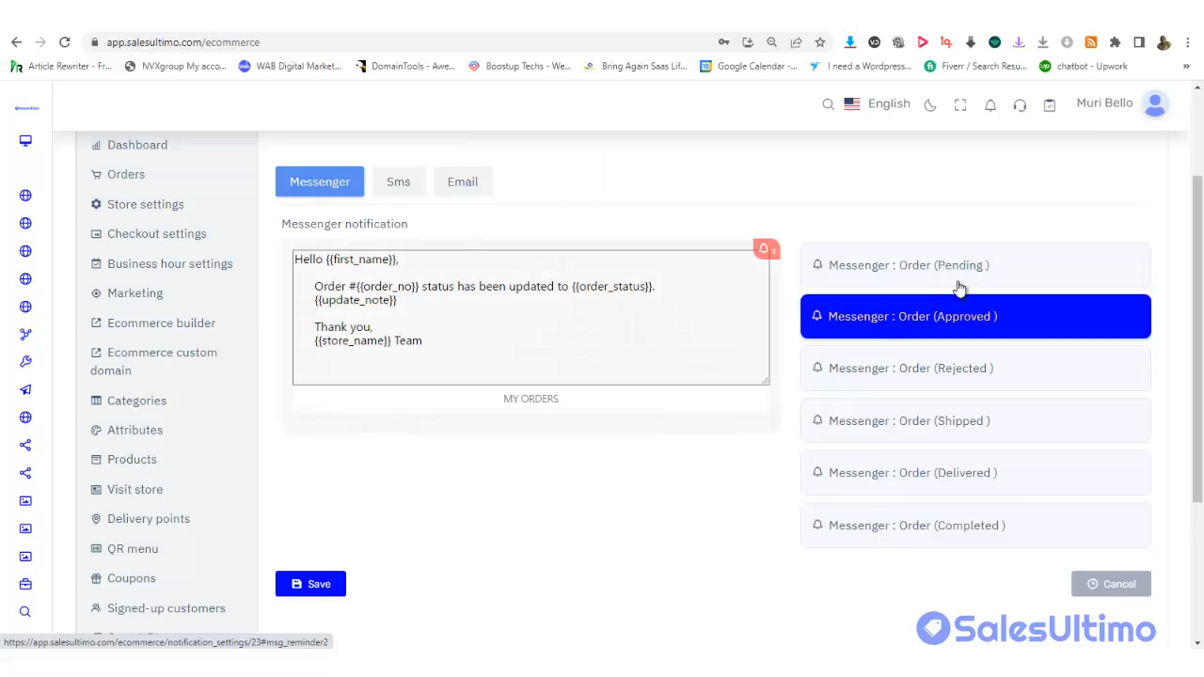
scroll(1034, 273, "down", 1)
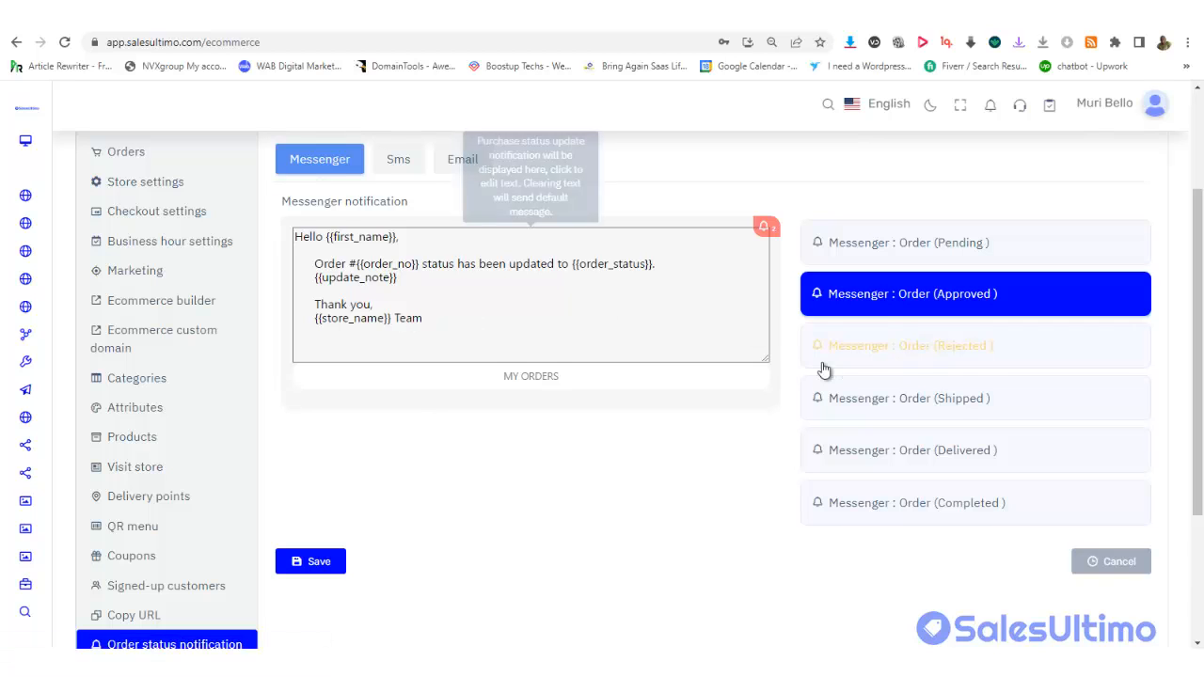
left_click(869, 364)
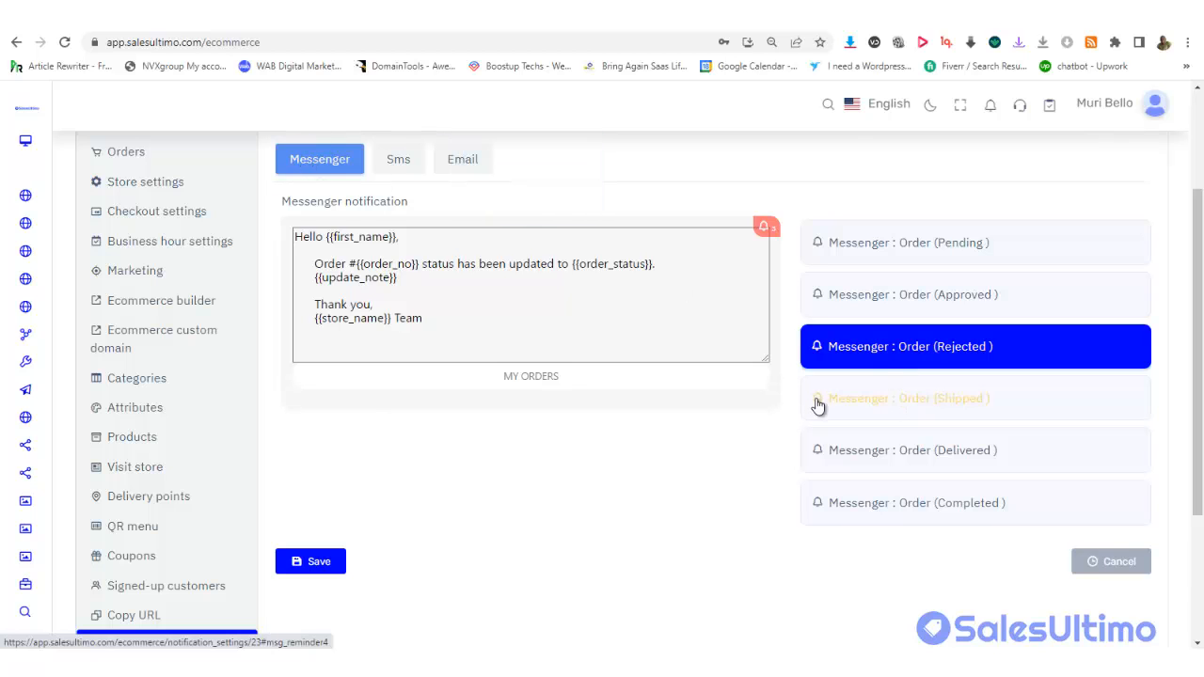
left_click(846, 407)
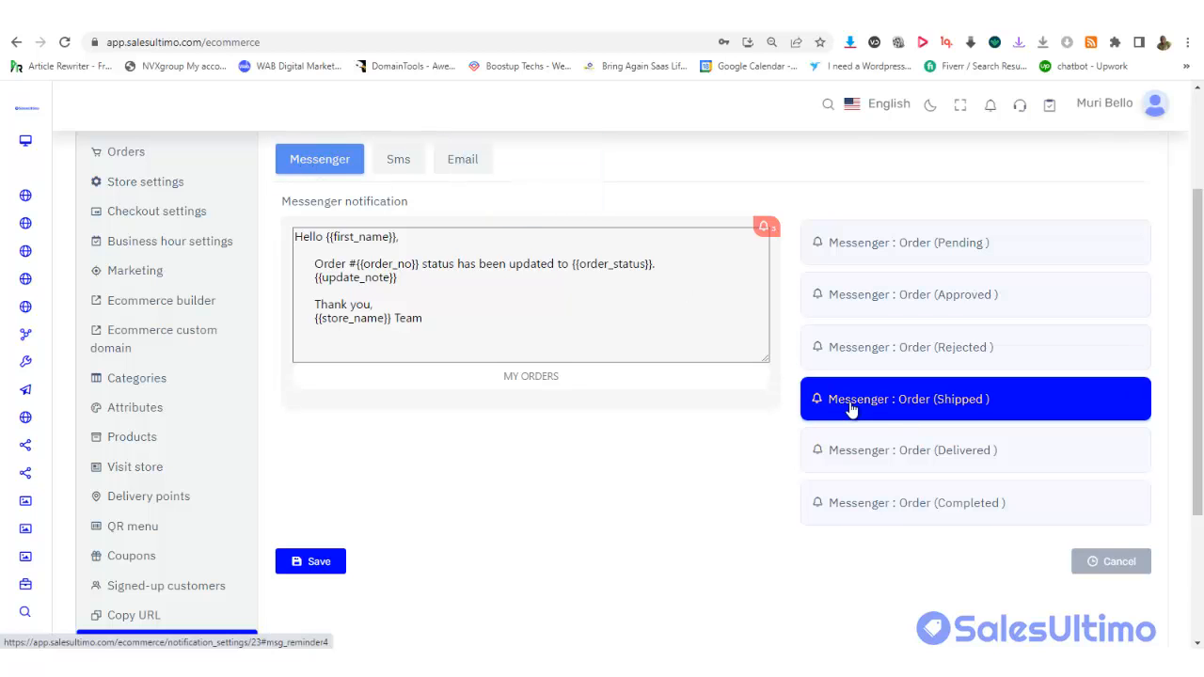
left_click(873, 455)
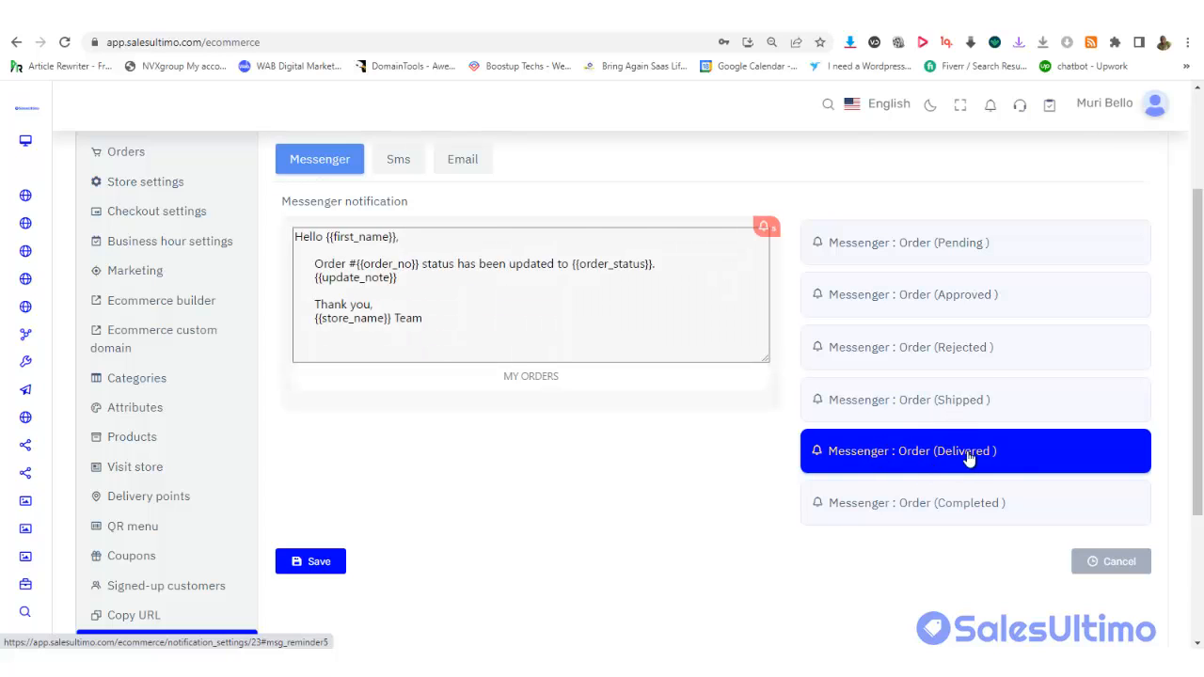
left_click(945, 513)
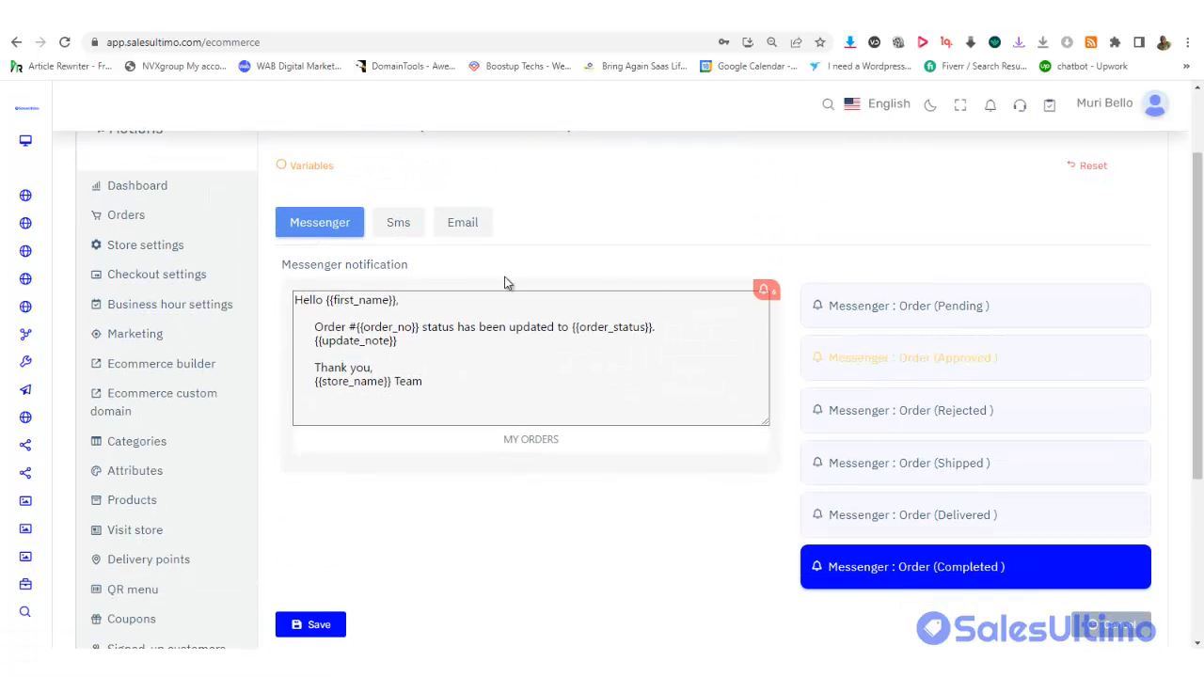
Show the SMS notification templates, checking the SMS sender list without picking a sender
left_click(388, 230)
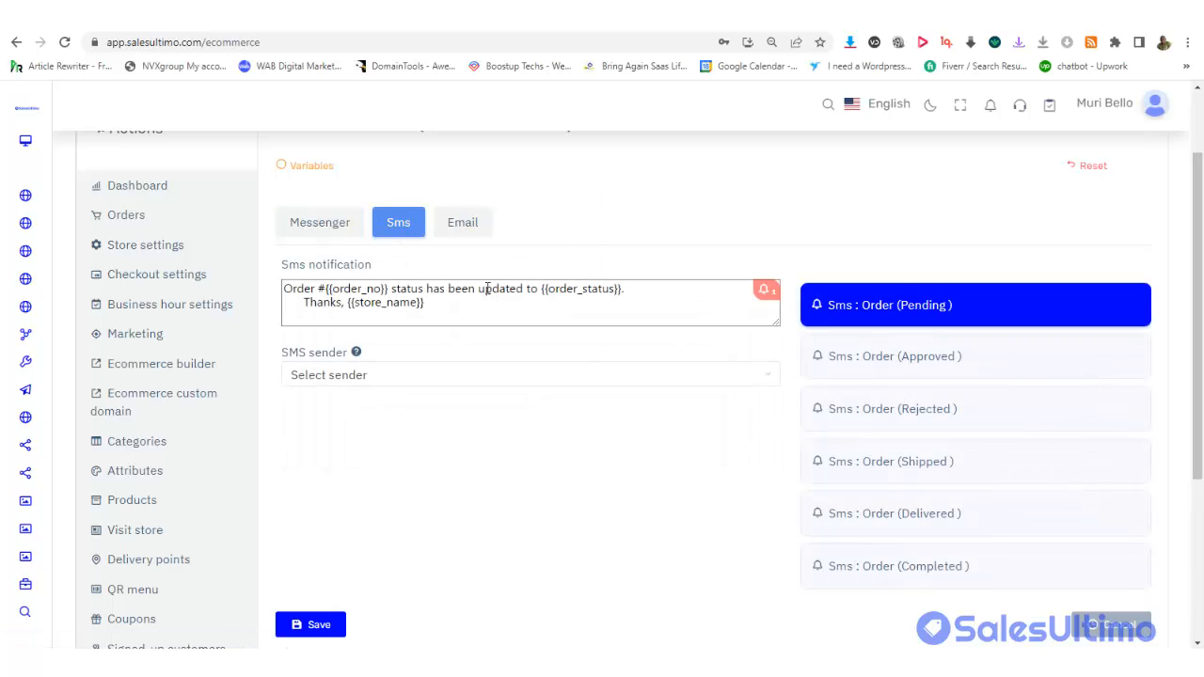
left_click(385, 376)
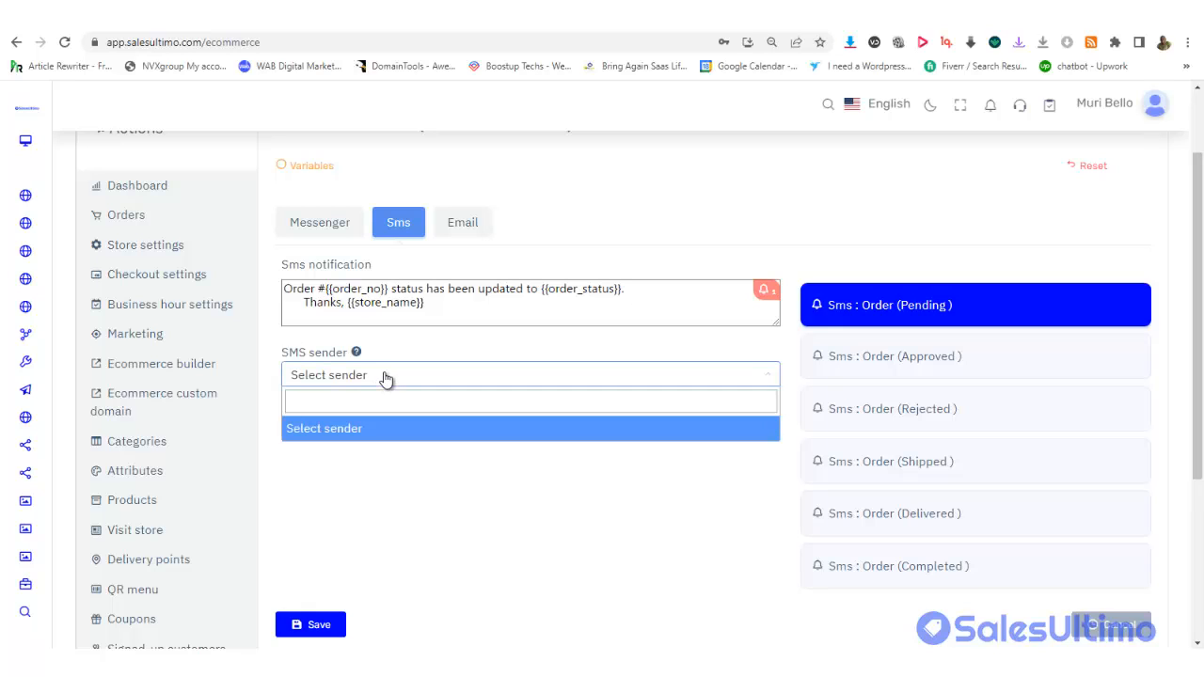
left_click(435, 486)
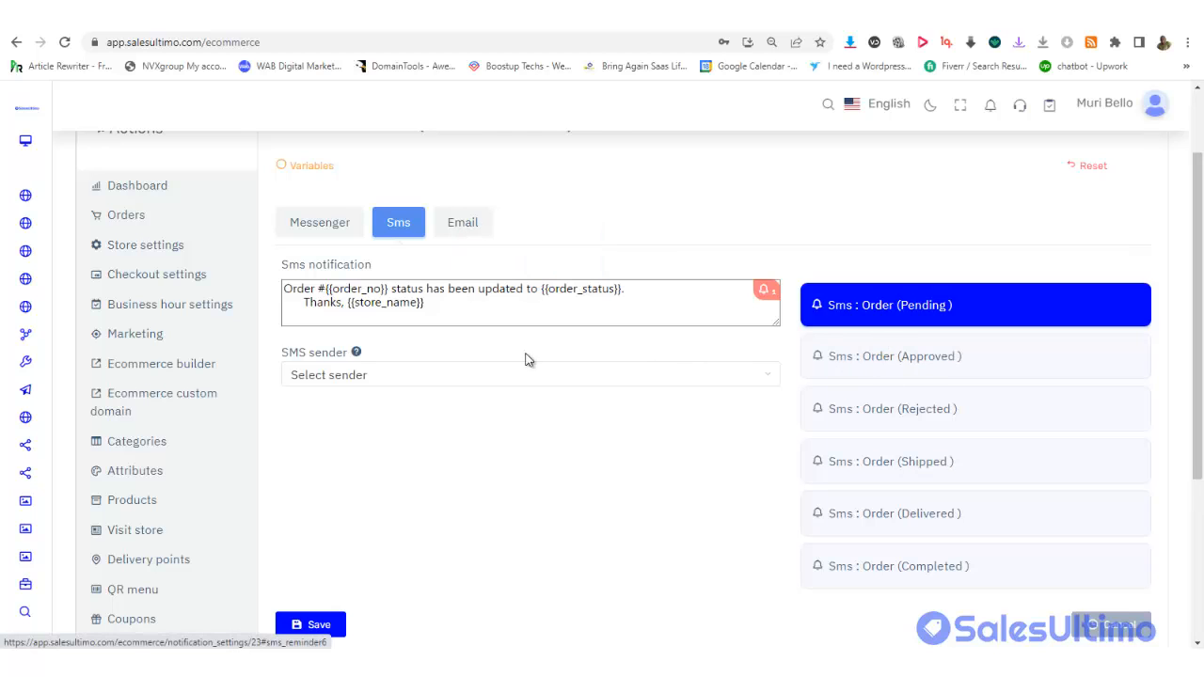
Show the Email notification templates, checking the email sender list without picking one
left_click(462, 230)
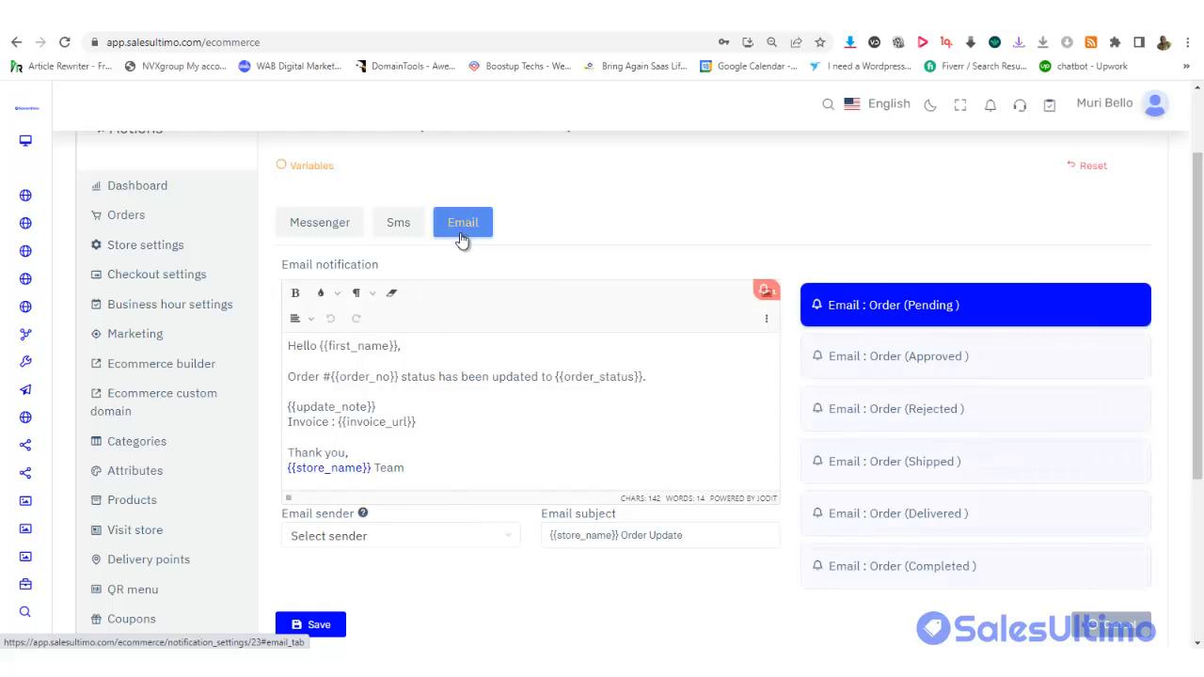
left_click(372, 536)
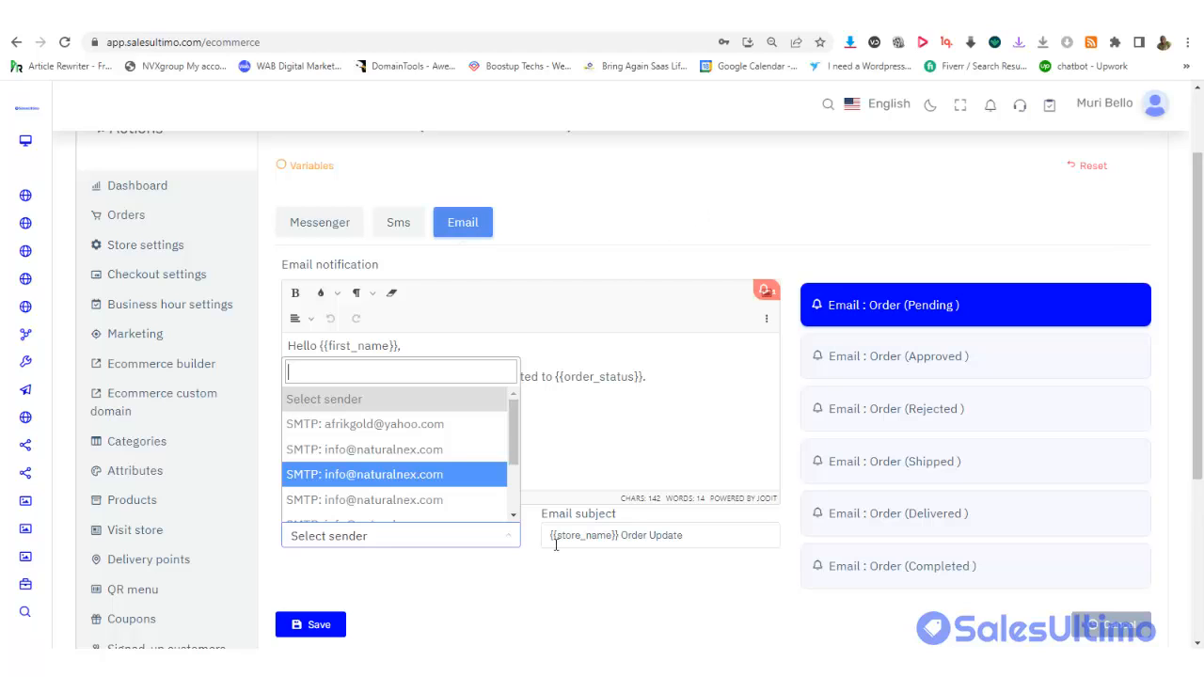
left_click(529, 590)
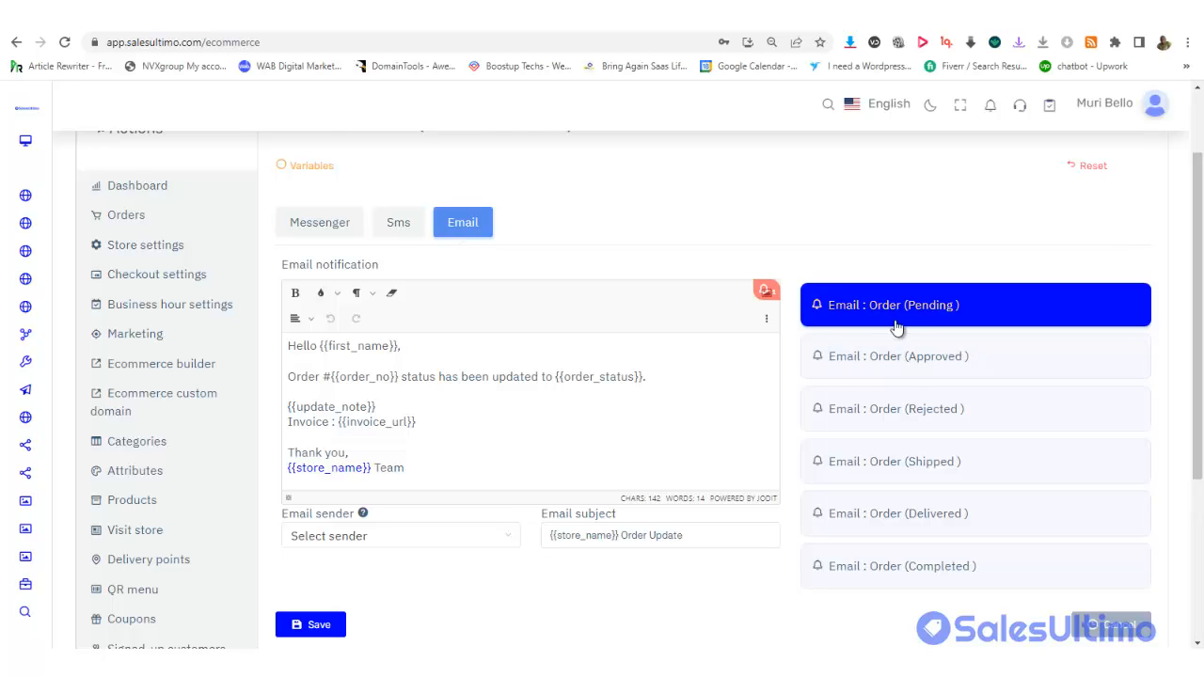
View the emails for approved, rejected and completed orders
left_click(901, 365)
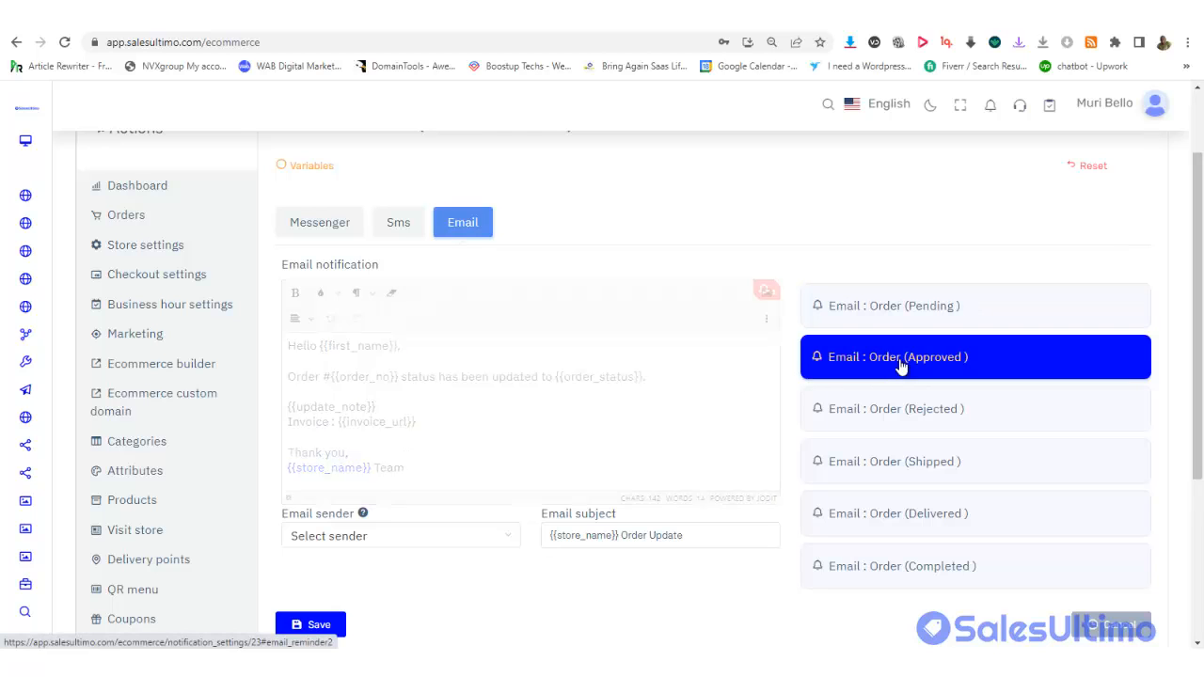
left_click(912, 411)
scroll(941, 395, "down", 2)
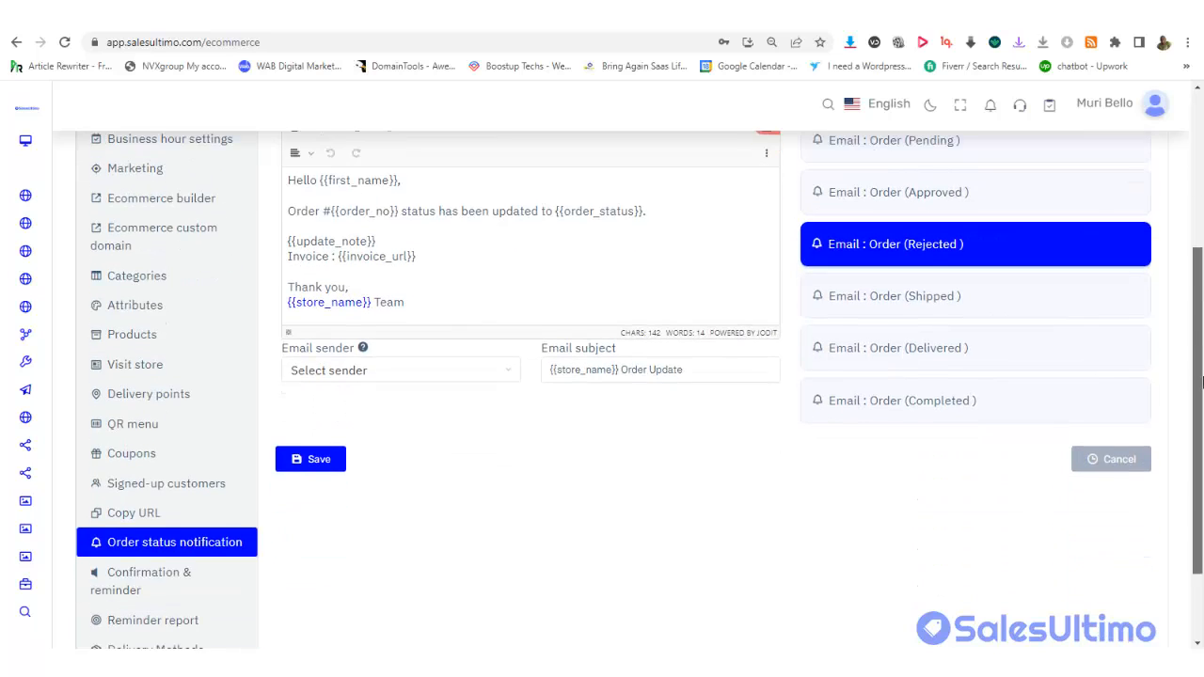
left_click(937, 403)
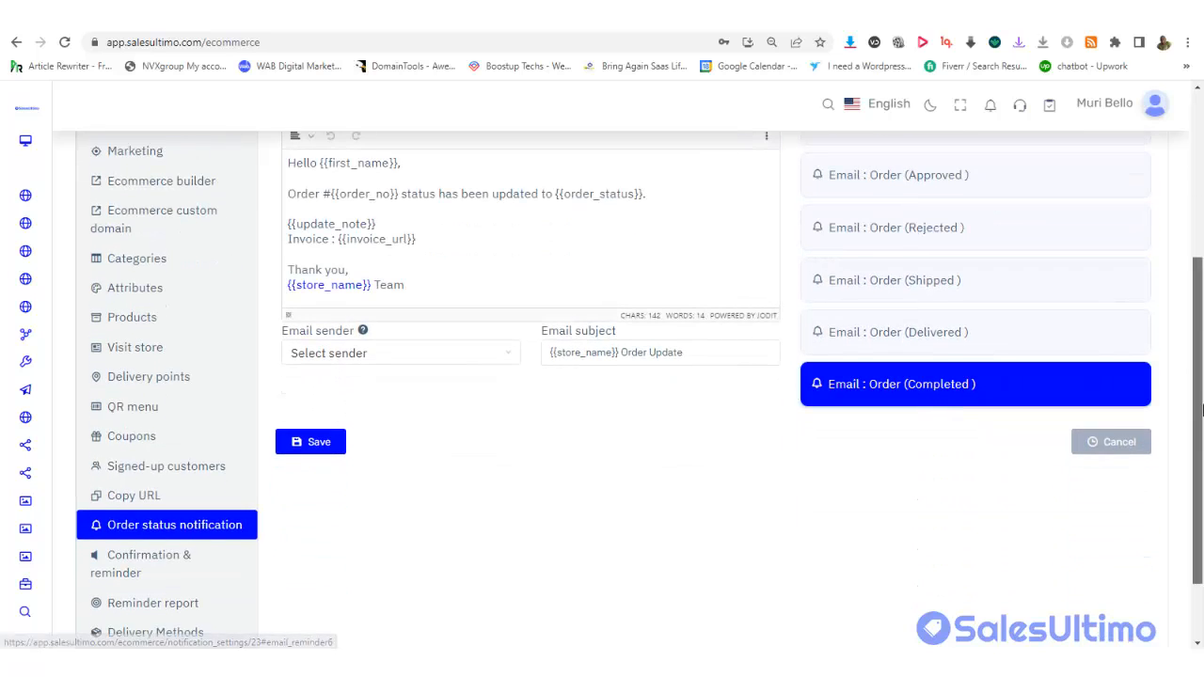
left_click_drag(1198, 431, 1201, 485)
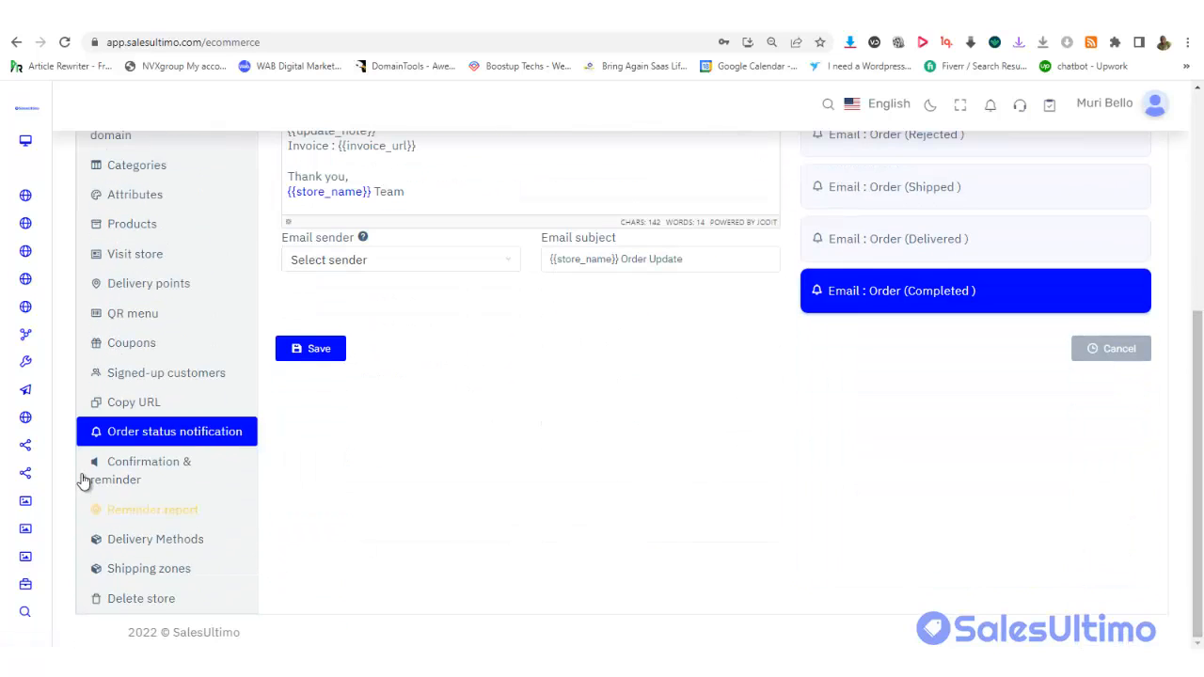
Open the Confirmation & Reminder settings and review the Messenger intro message and order history note
left_click(122, 470)
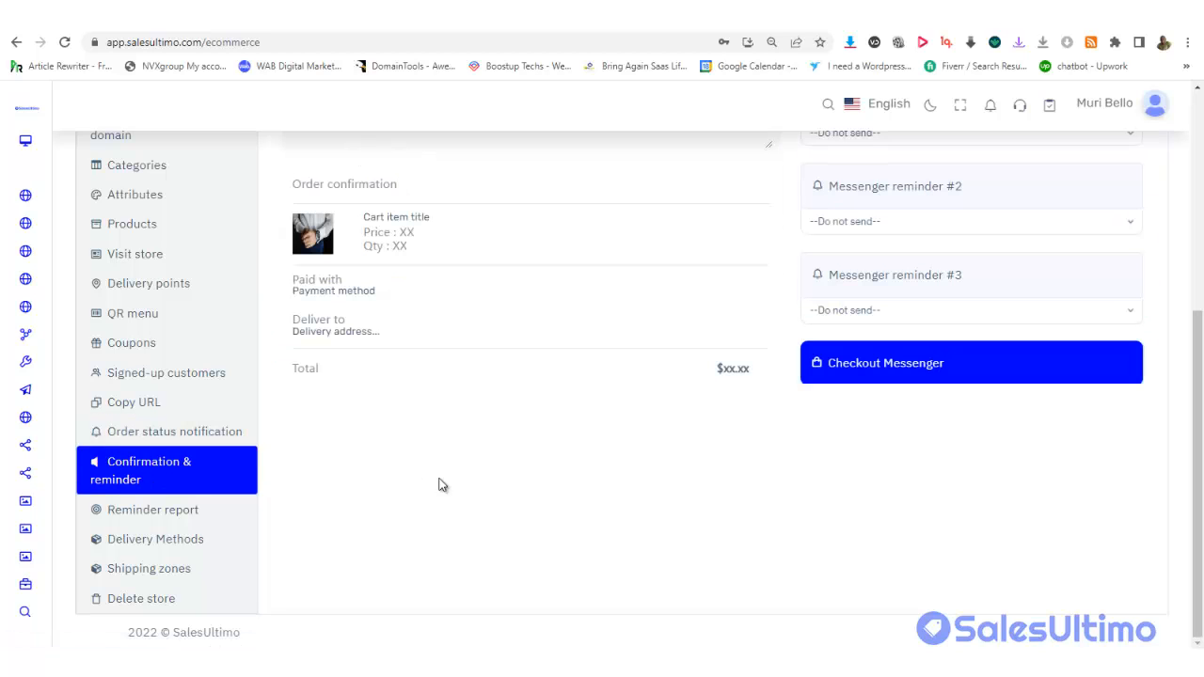
scroll(442, 485, "down", 1)
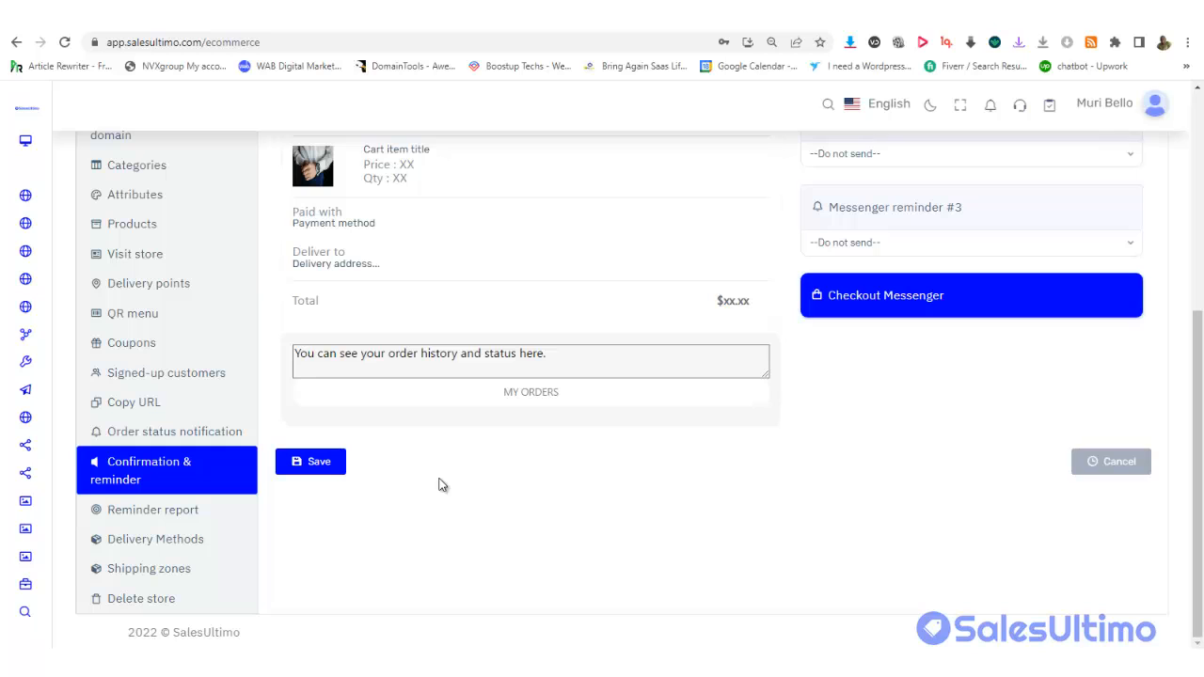
left_click_drag(1198, 379, 1200, 253)
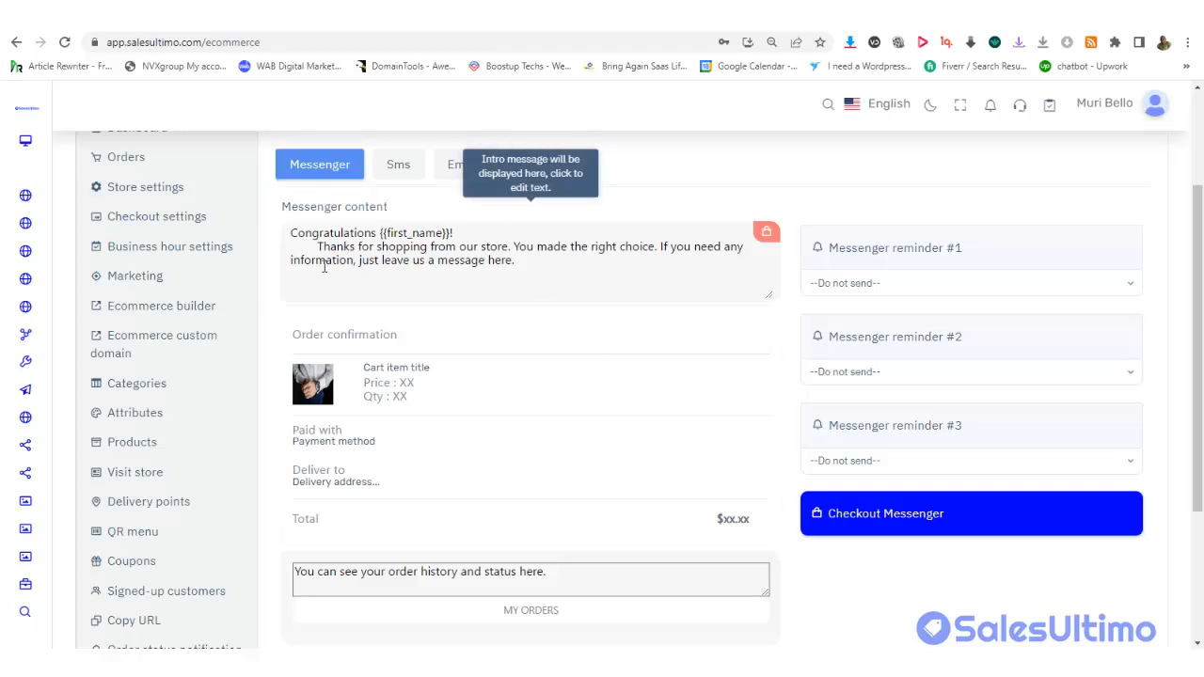
left_click(477, 260)
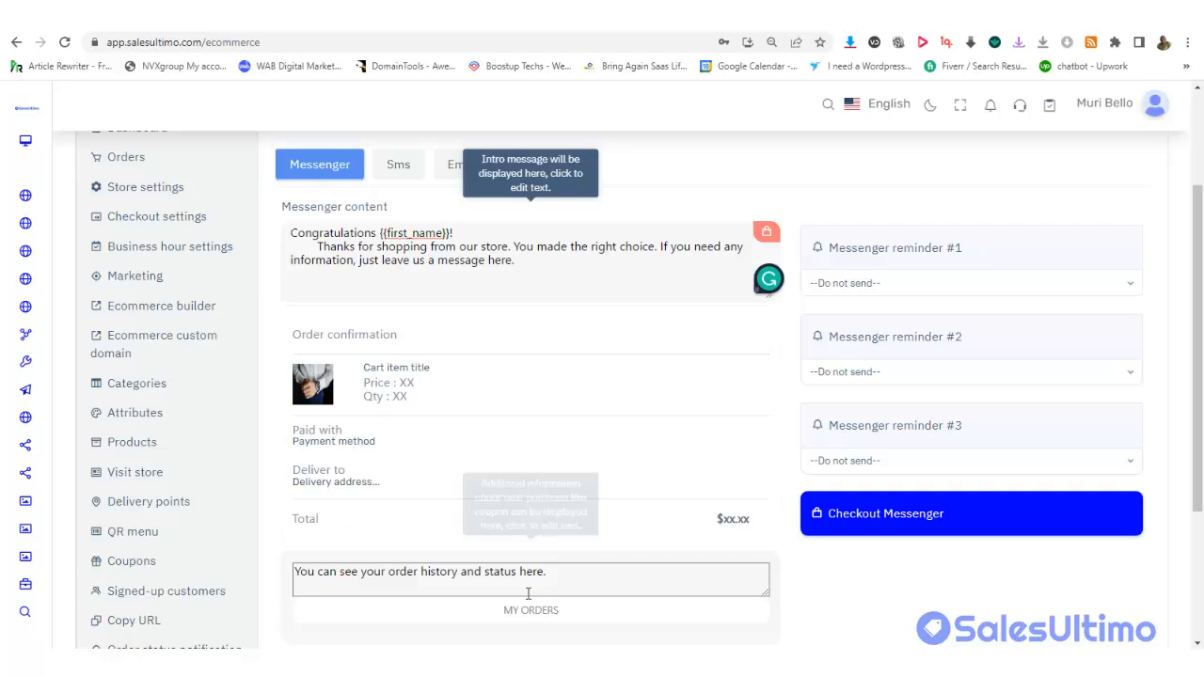
left_click(444, 588)
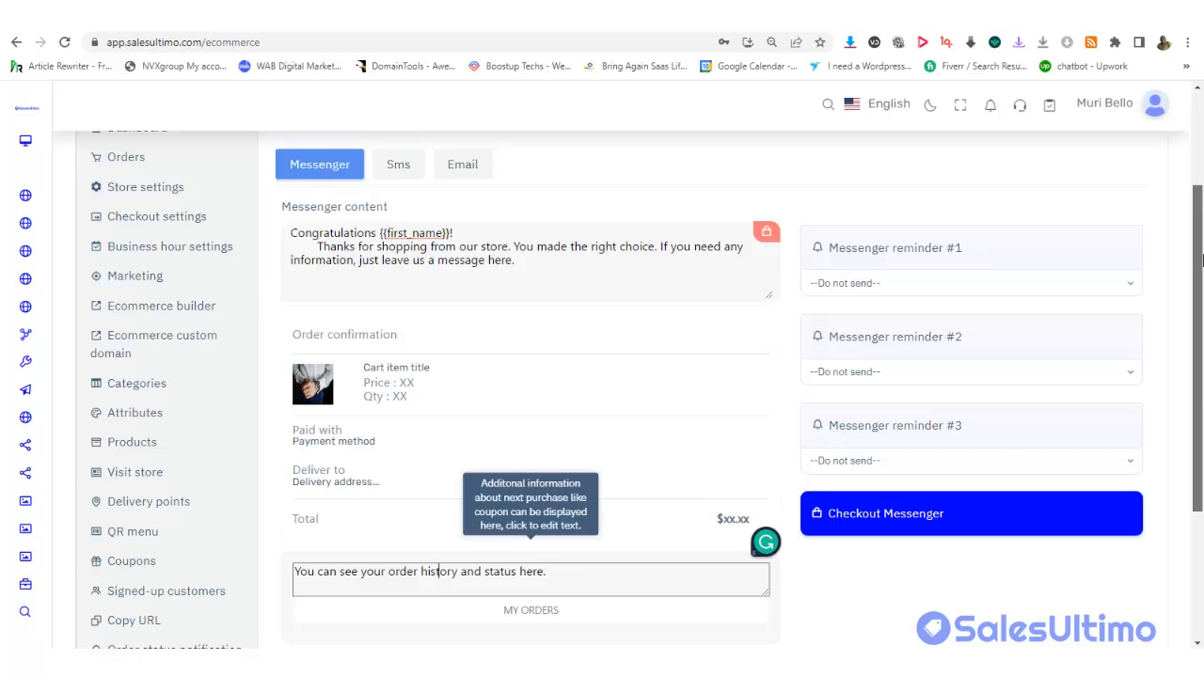
scroll(444, 583, "down", 3)
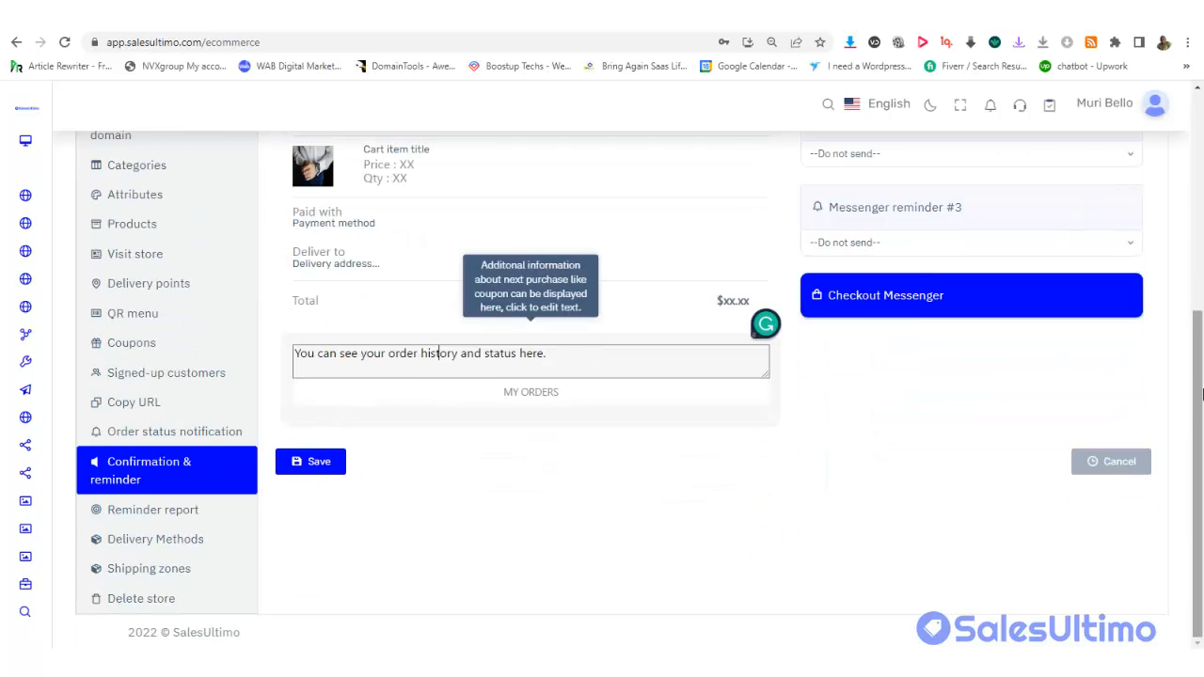
scroll(998, 287, "up", 3)
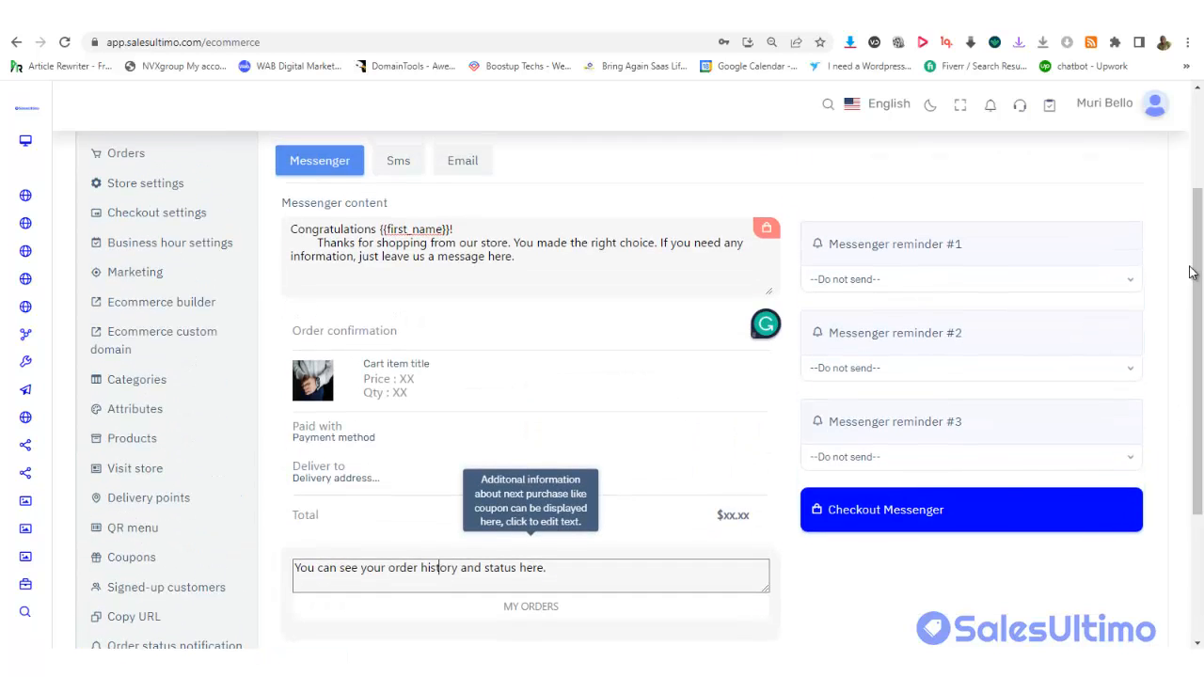
Set Messenger reminders #1, #2 and #3 to After 1 hour, 10 hours and 23 hours
left_click(907, 286)
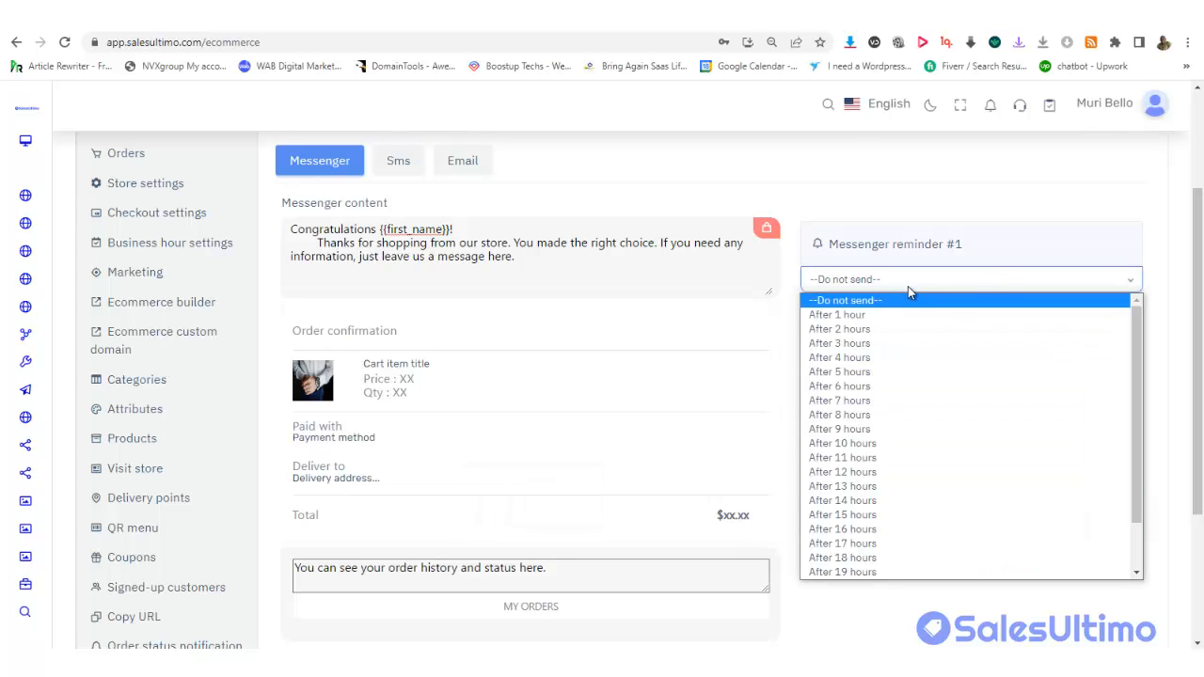
left_click(867, 316)
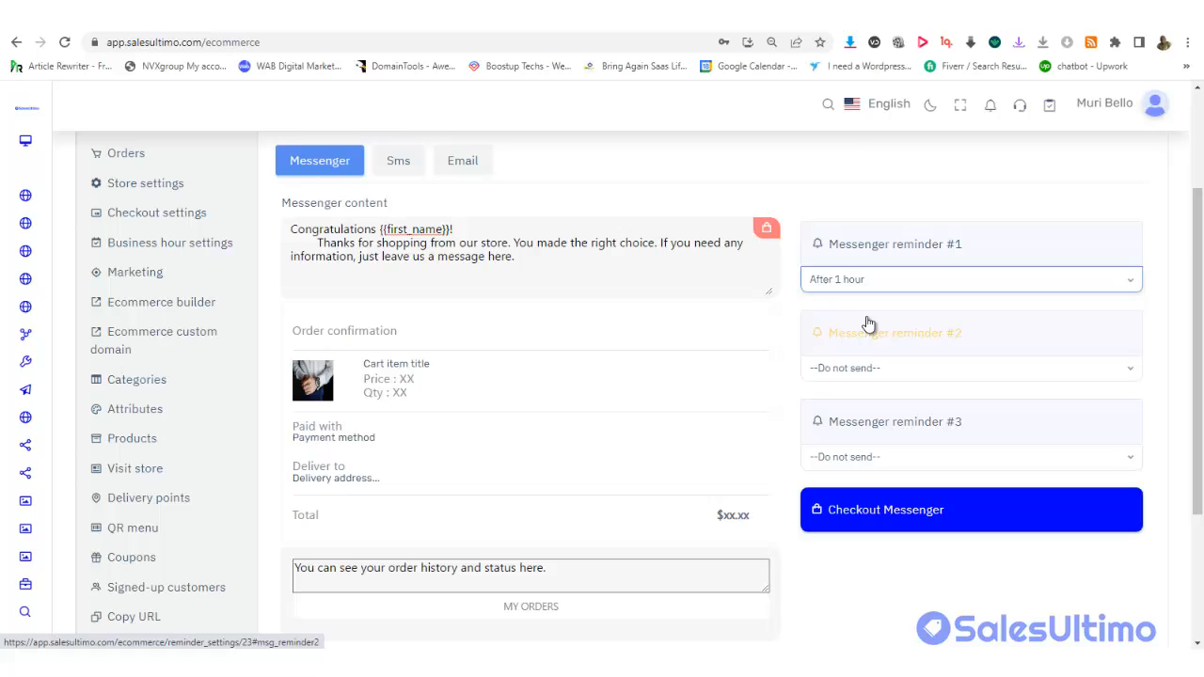
left_click(937, 374)
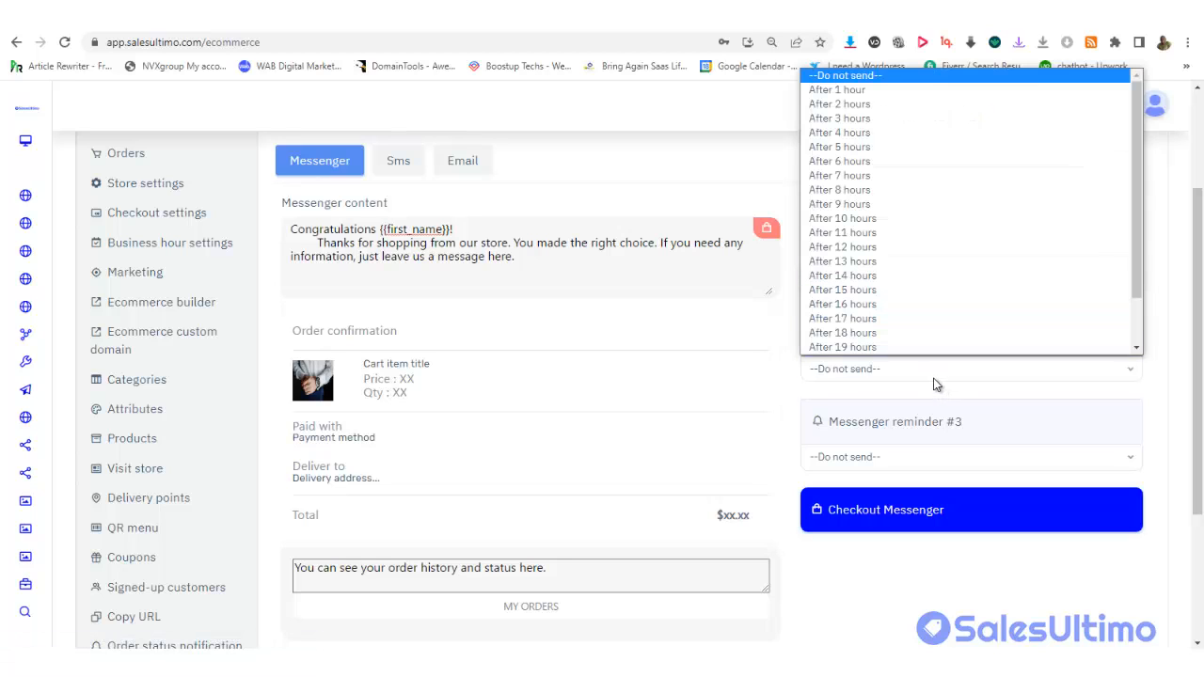
left_click(852, 220)
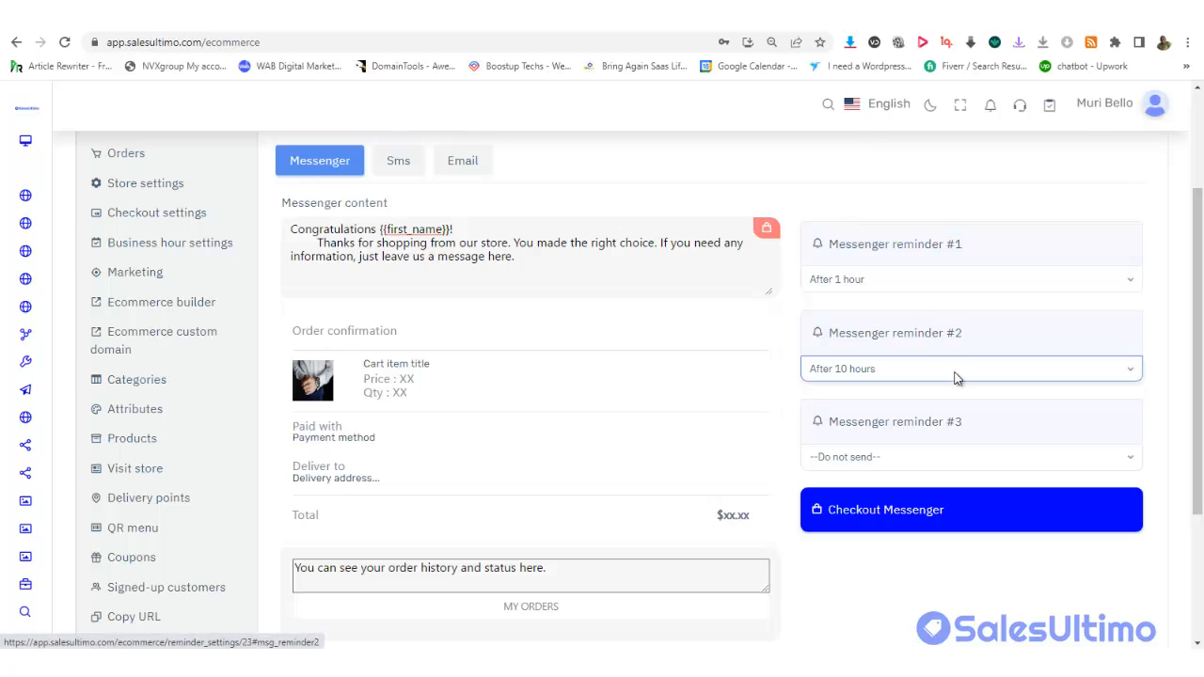
scroll(1105, 373, "down", 2)
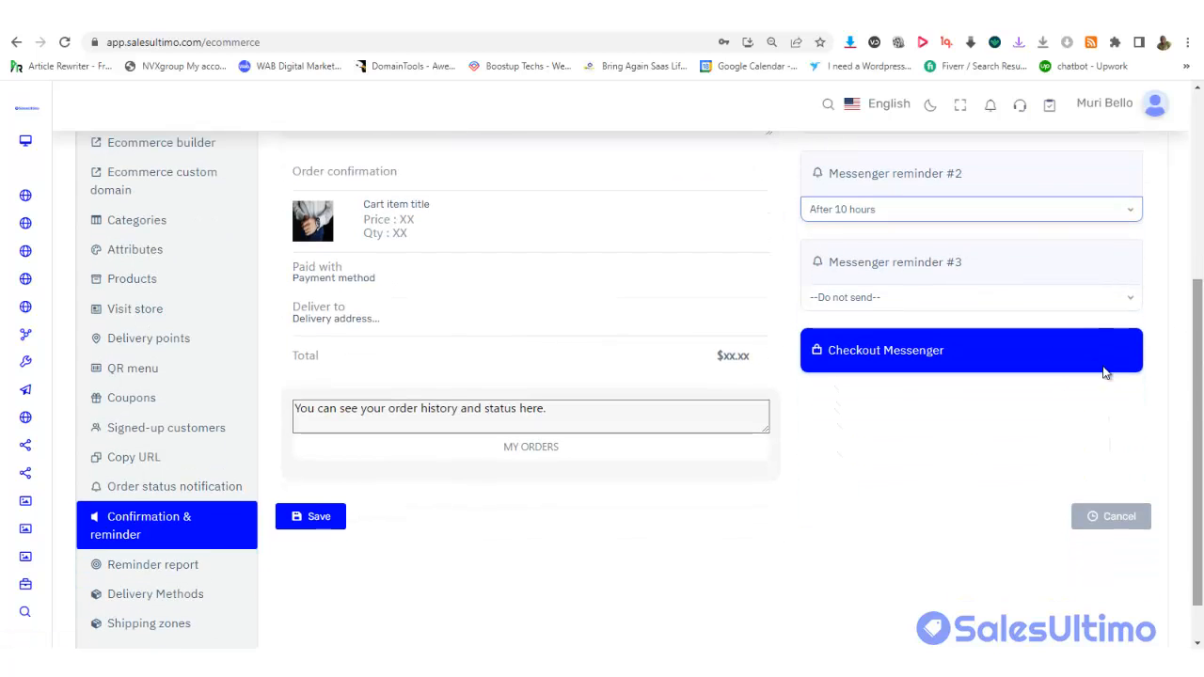
left_click(959, 298)
left_click_drag(1136, 389, 1149, 536)
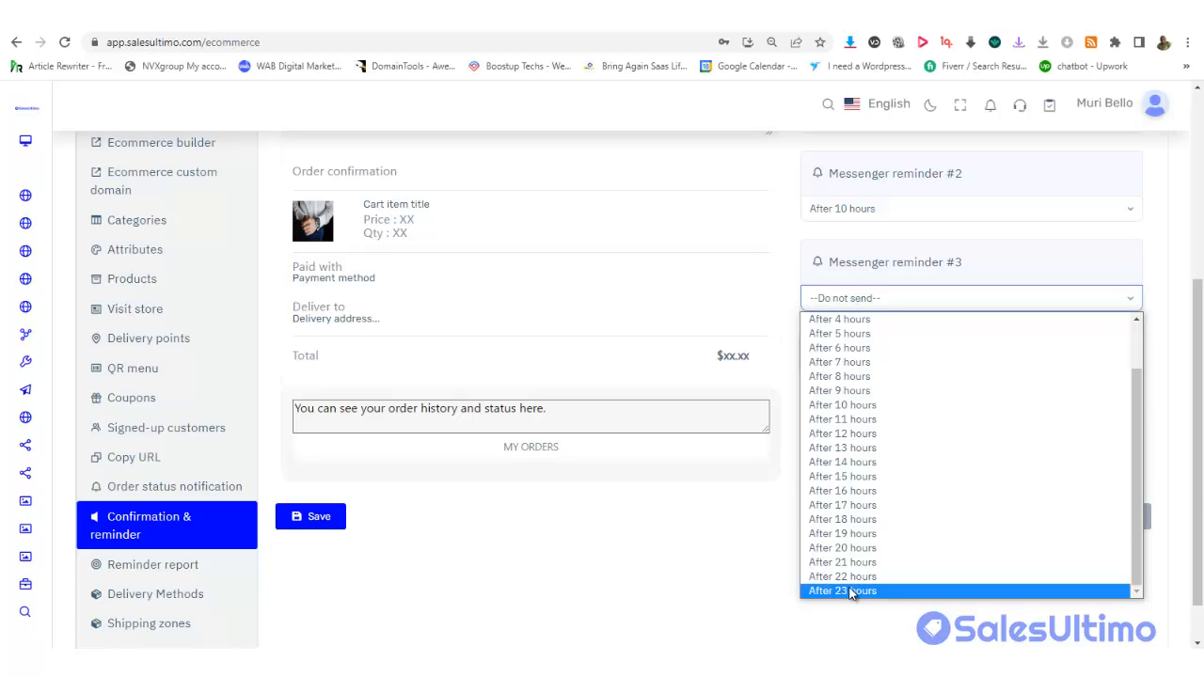
left_click(852, 591)
scroll(1202, 348, "up", 2)
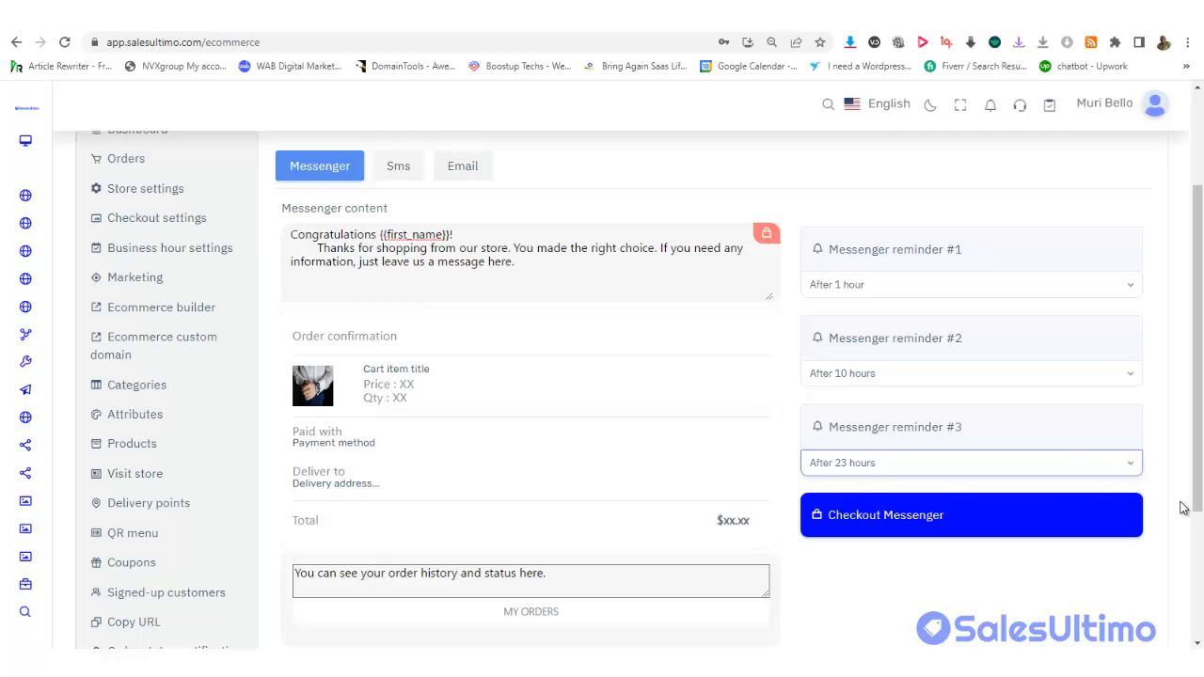
scroll(717, 293, "up", 2)
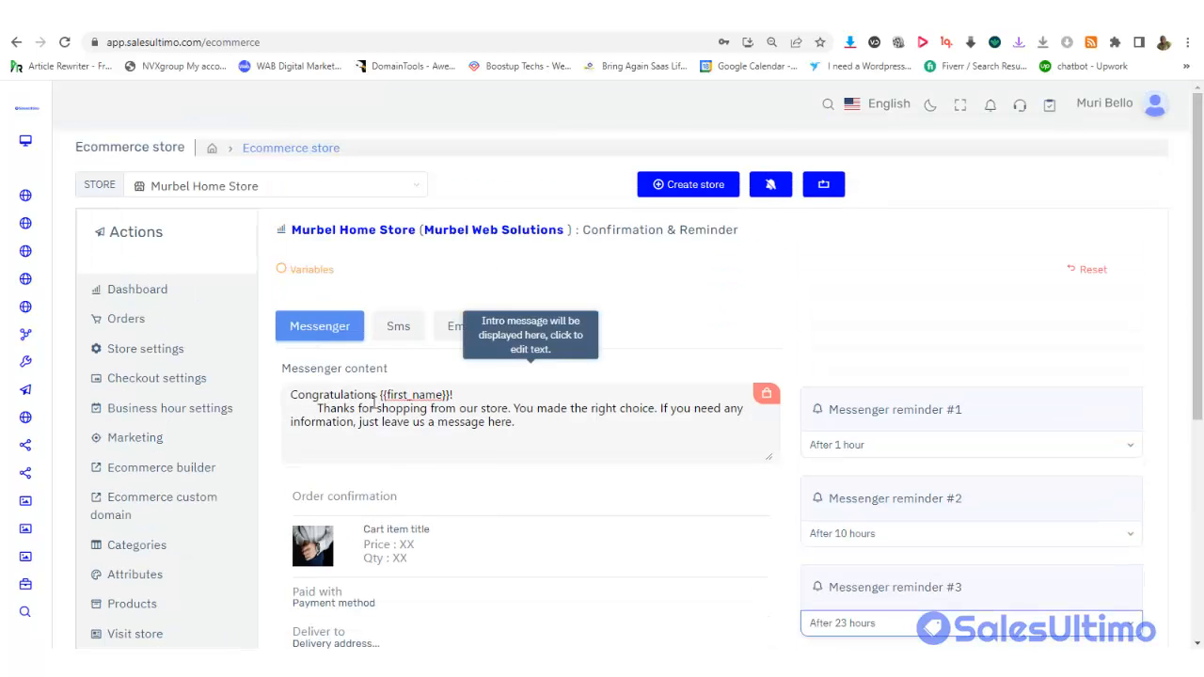
On the SMS tab, set reminder #1 to After 1 hour, leaving the SMS sender unset
left_click(399, 330)
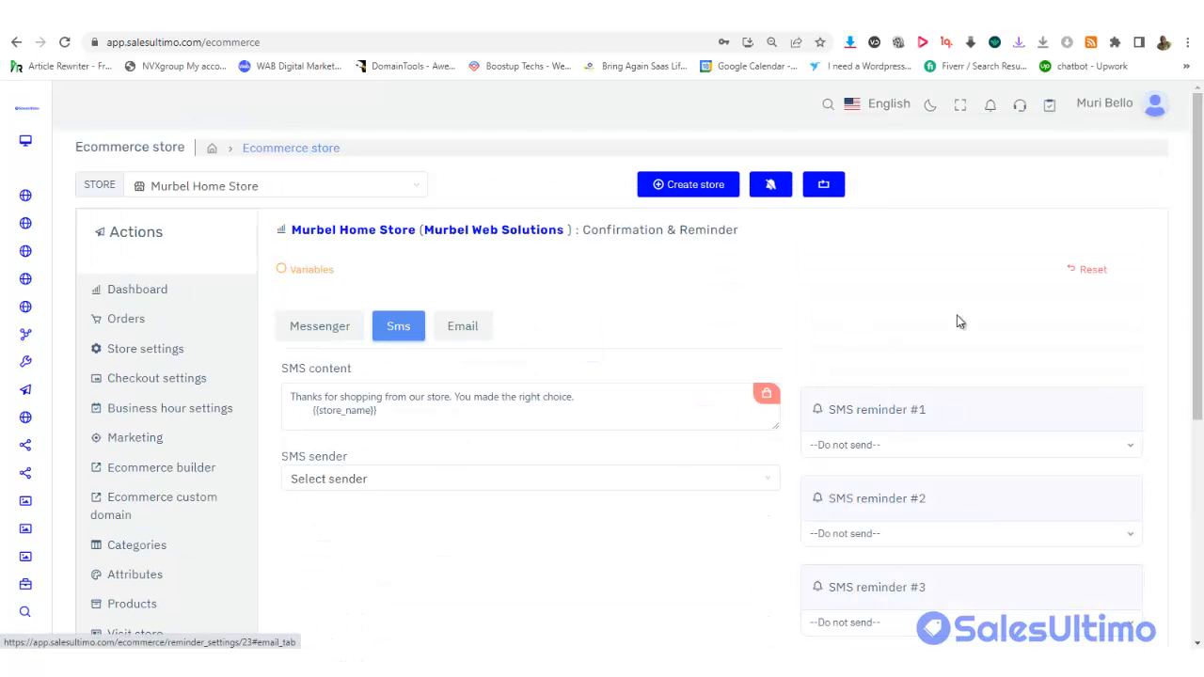
scroll(1201, 345, "down", 1)
left_click_drag(1203, 345, 1200, 347)
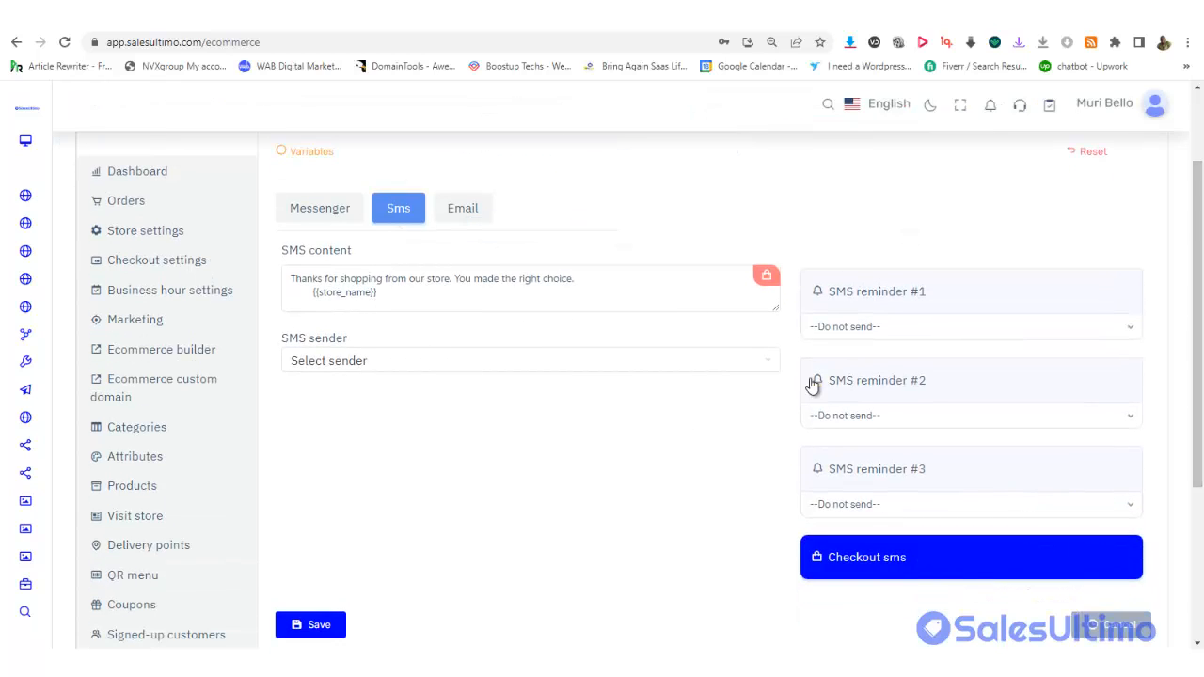
left_click(882, 340)
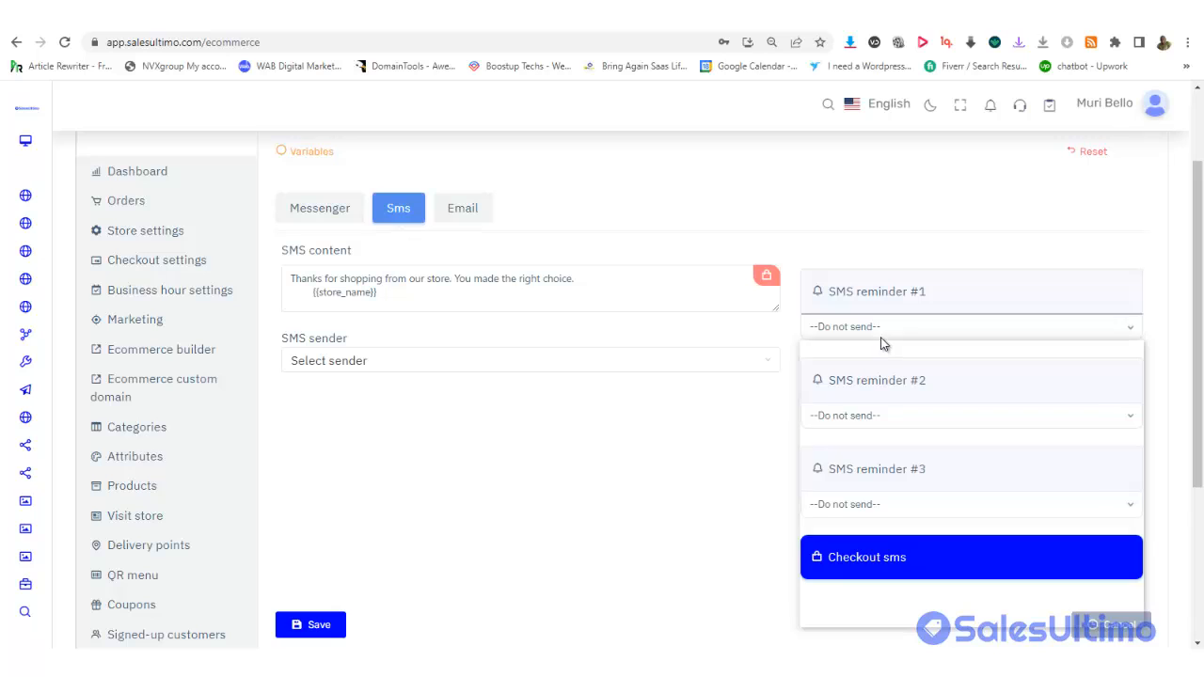
left_click(948, 461)
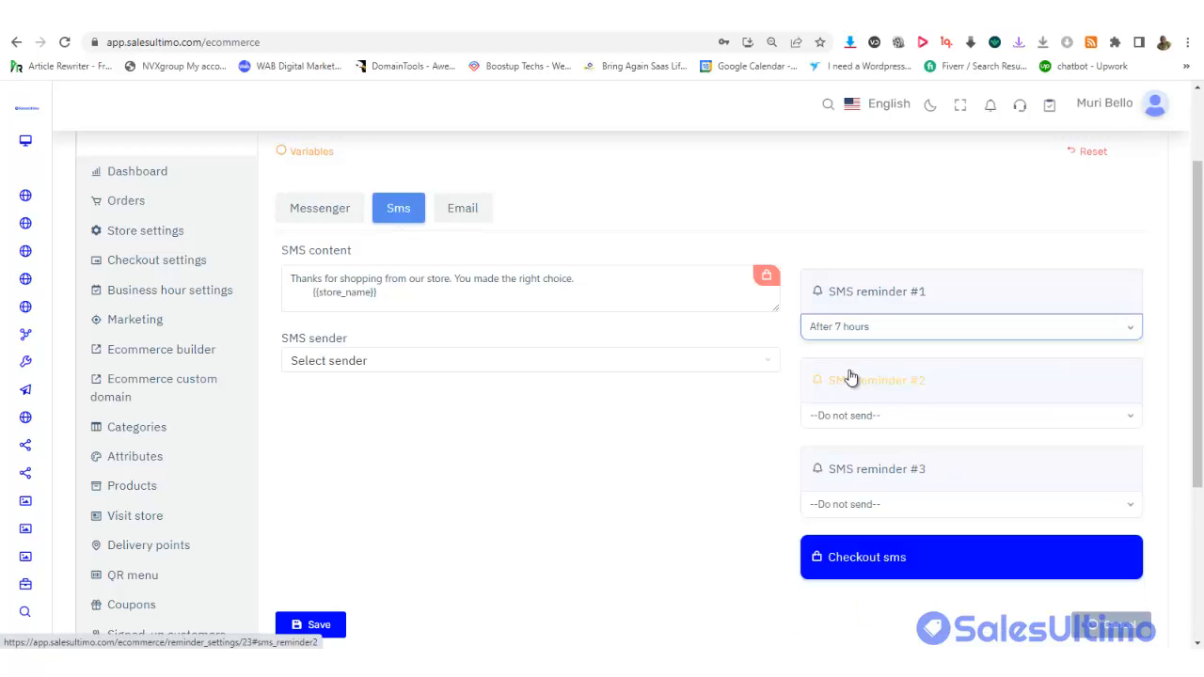
left_click(845, 329)
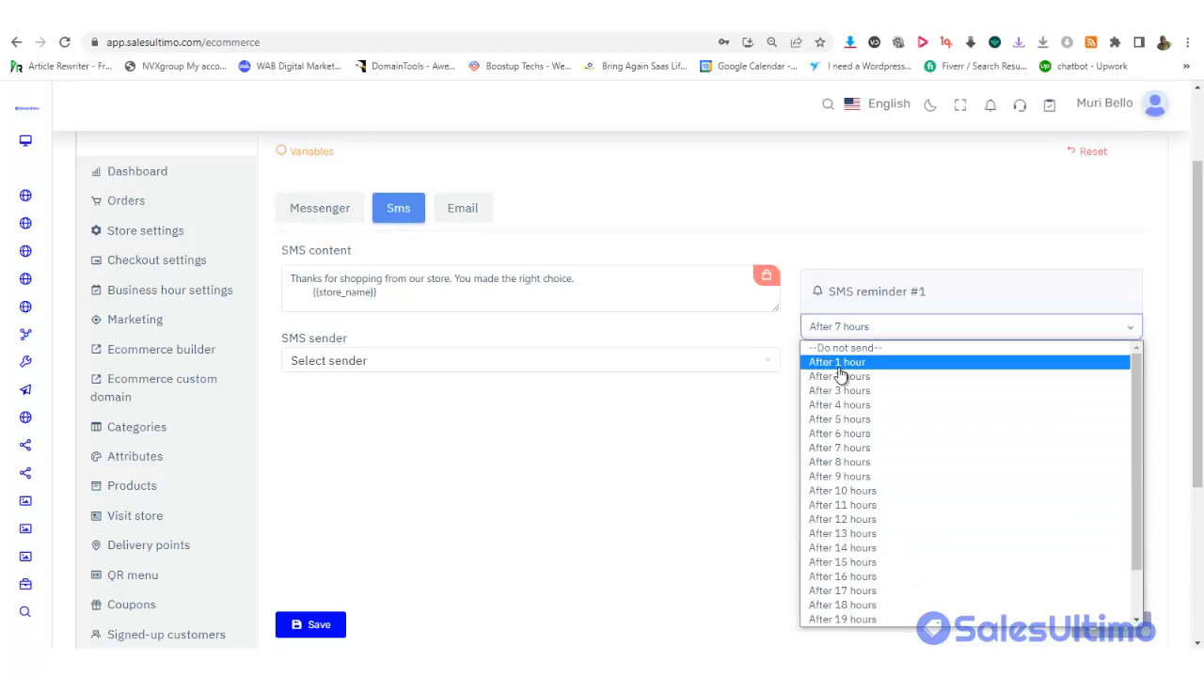
left_click(837, 363)
left_click(496, 367)
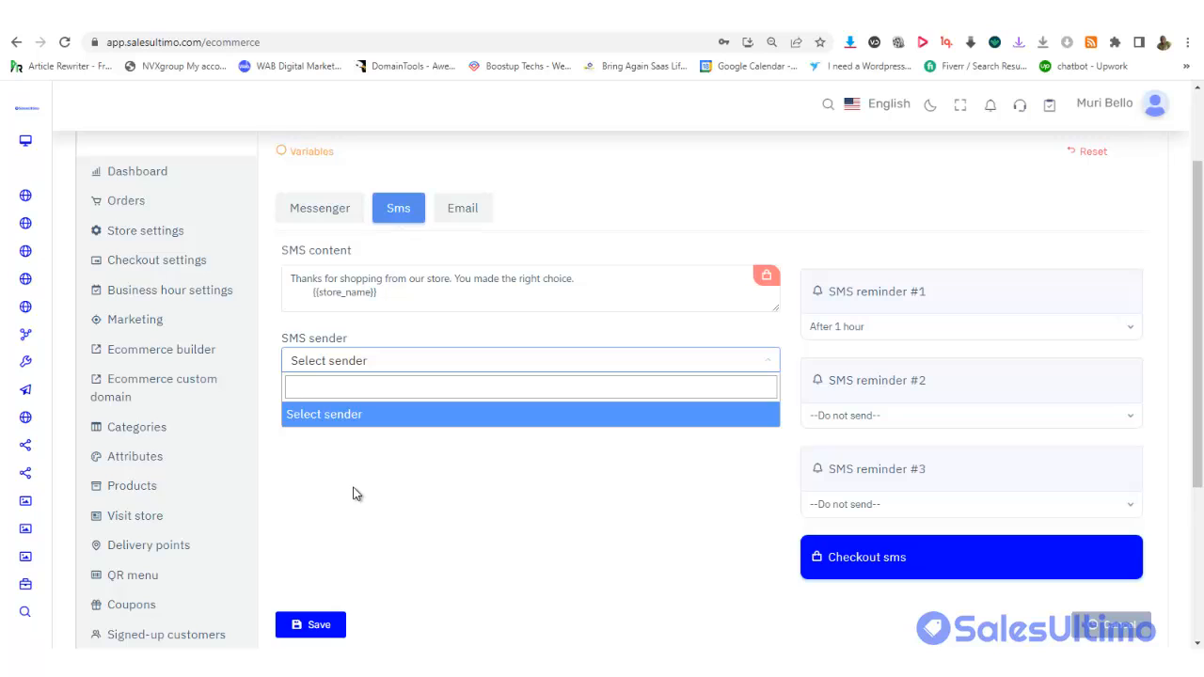
left_click(484, 335)
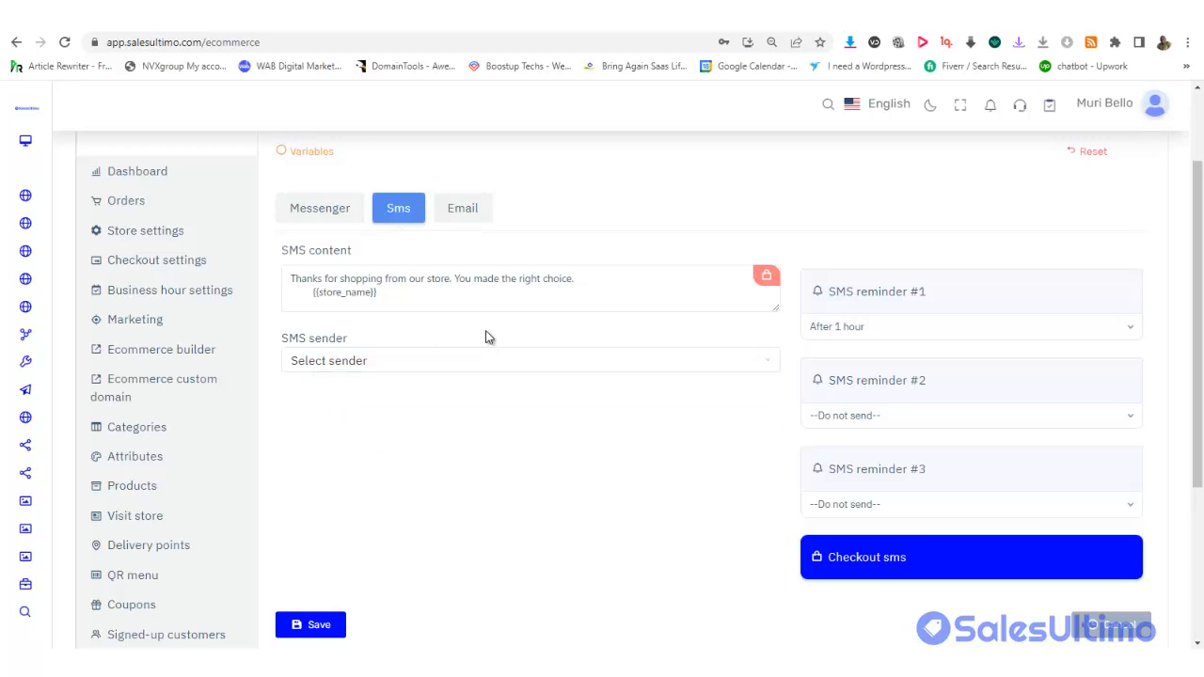
Show the Email confirmation settings, then open and close the empty reminder report
left_click(470, 216)
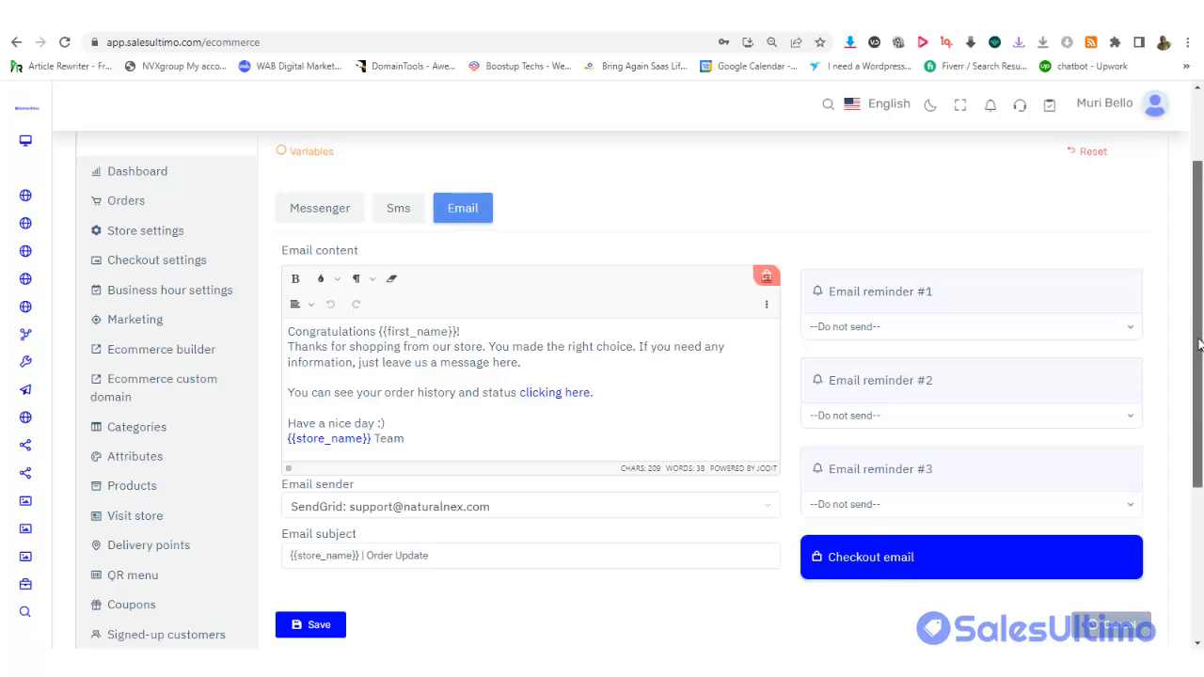
left_click_drag(1192, 320, 1175, 559)
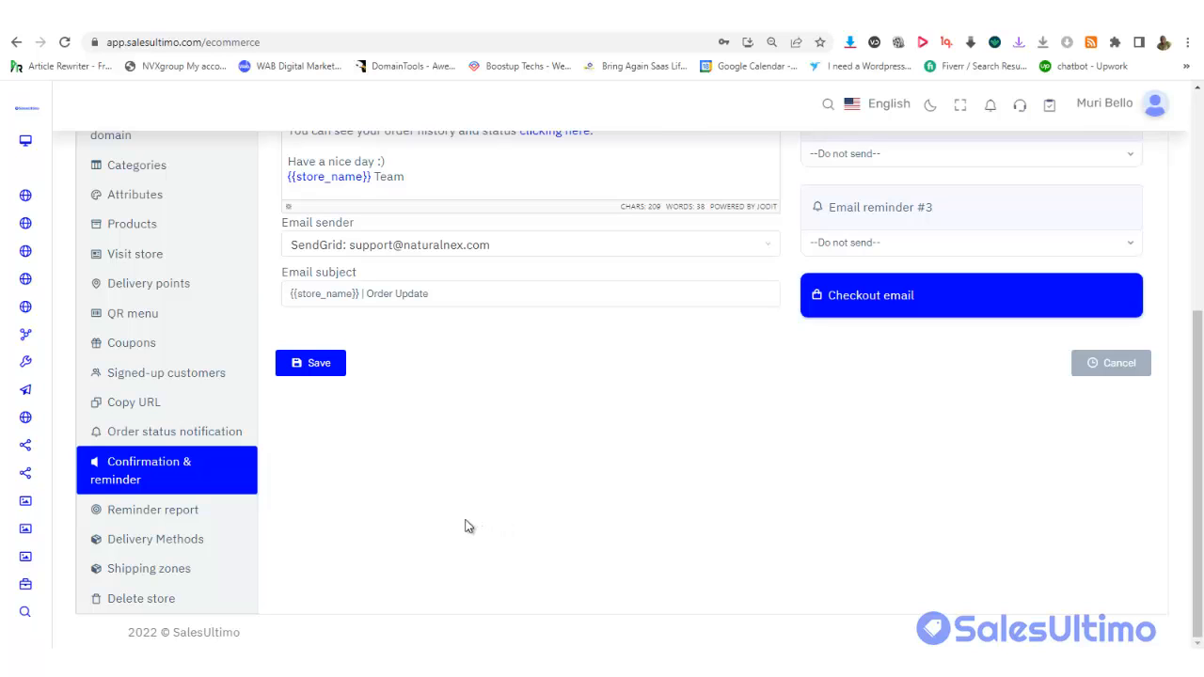
left_click(148, 513)
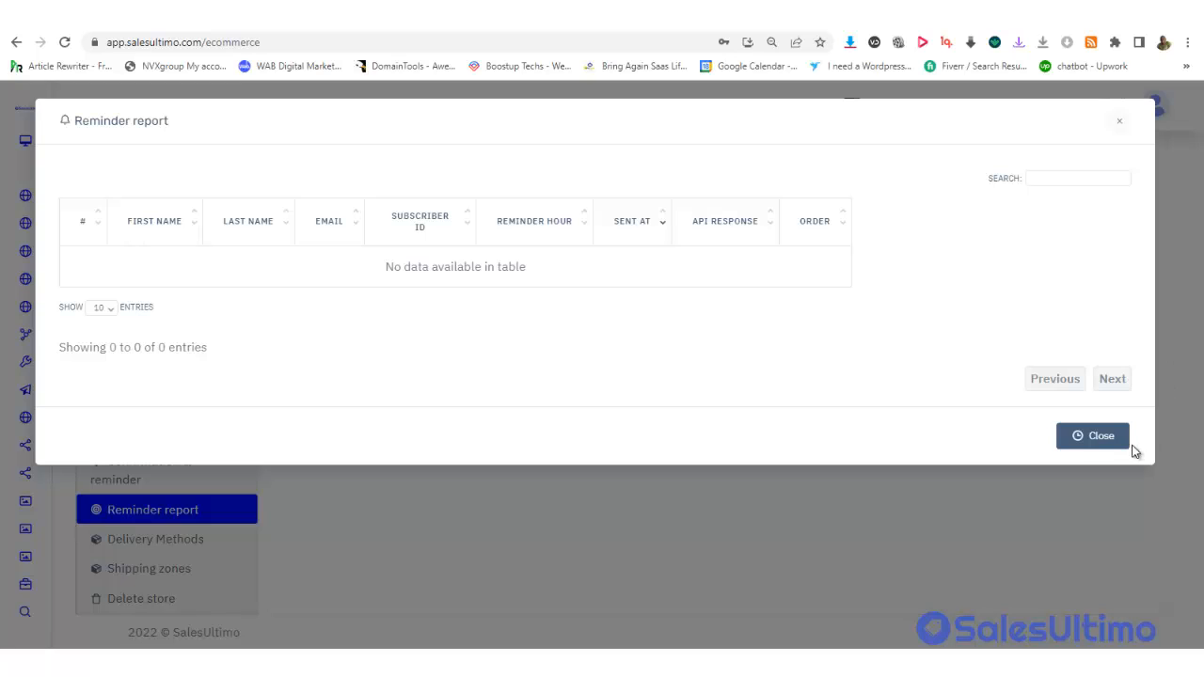
left_click(1097, 438)
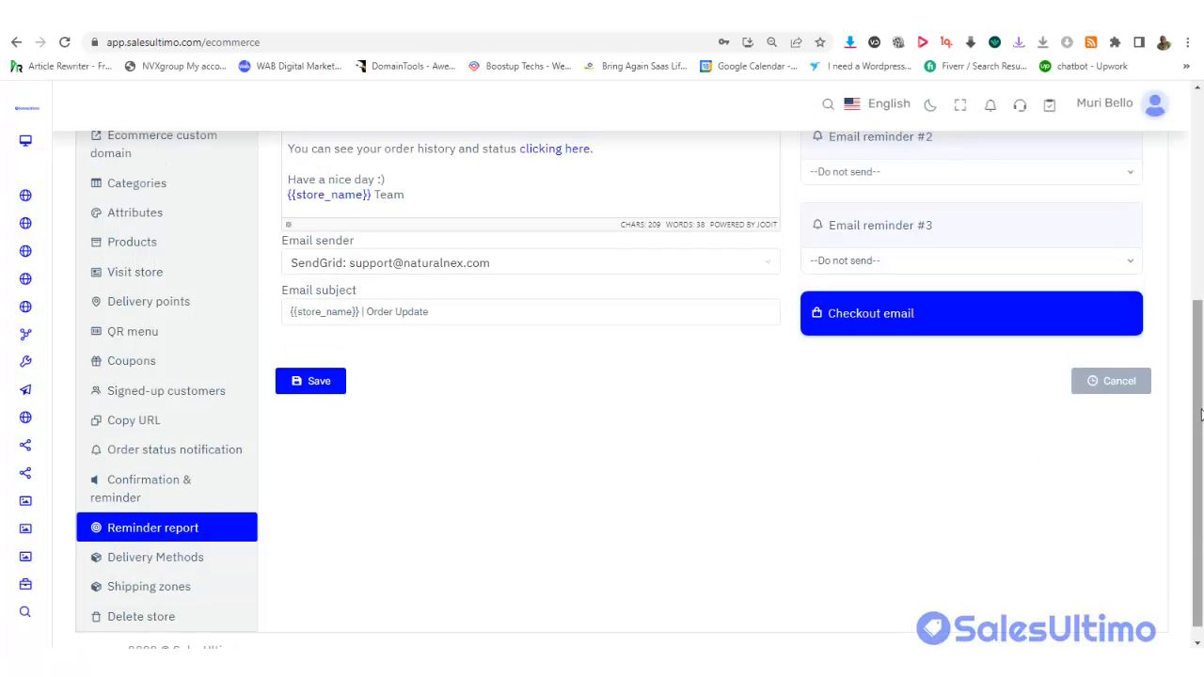
scroll(1201, 508, "down", 1)
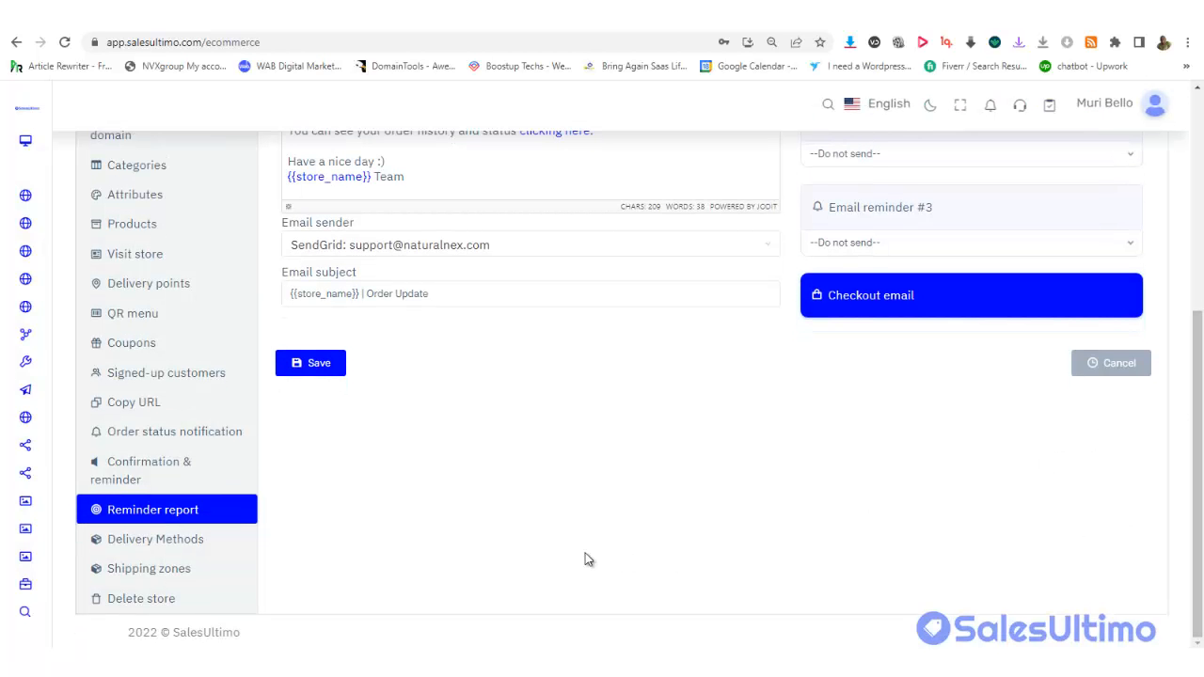
Go to the delivery methods and save Store Pickup as an active method
left_click(175, 548)
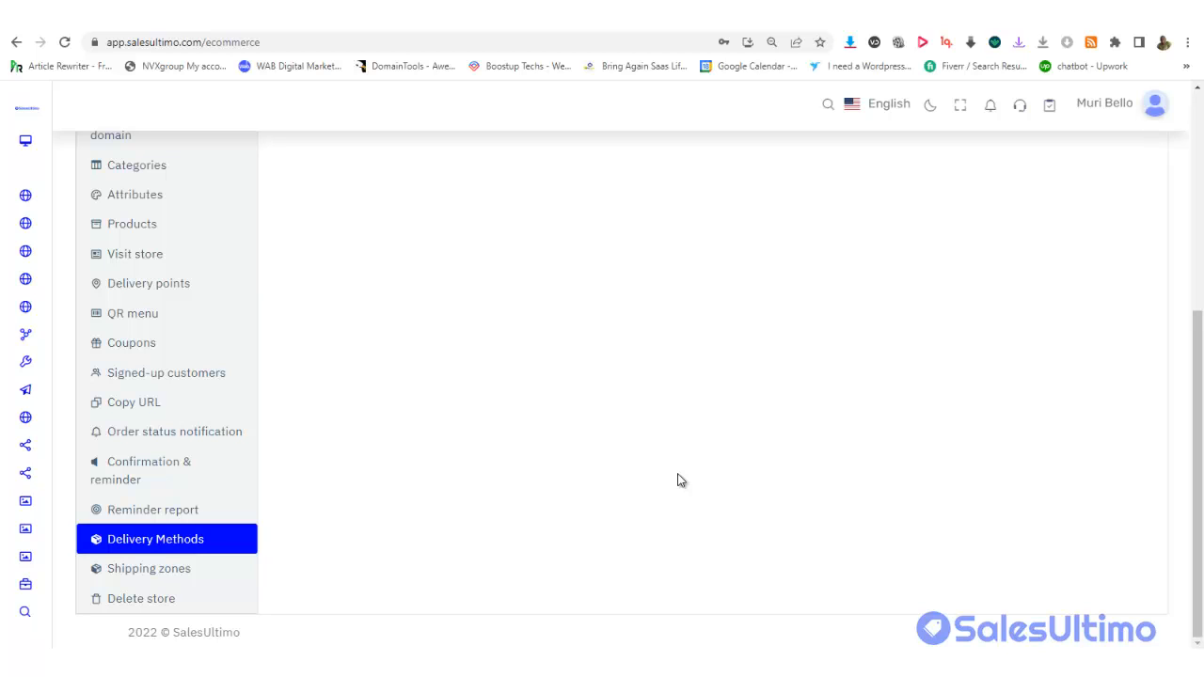
left_click_drag(1194, 378, 1201, 173)
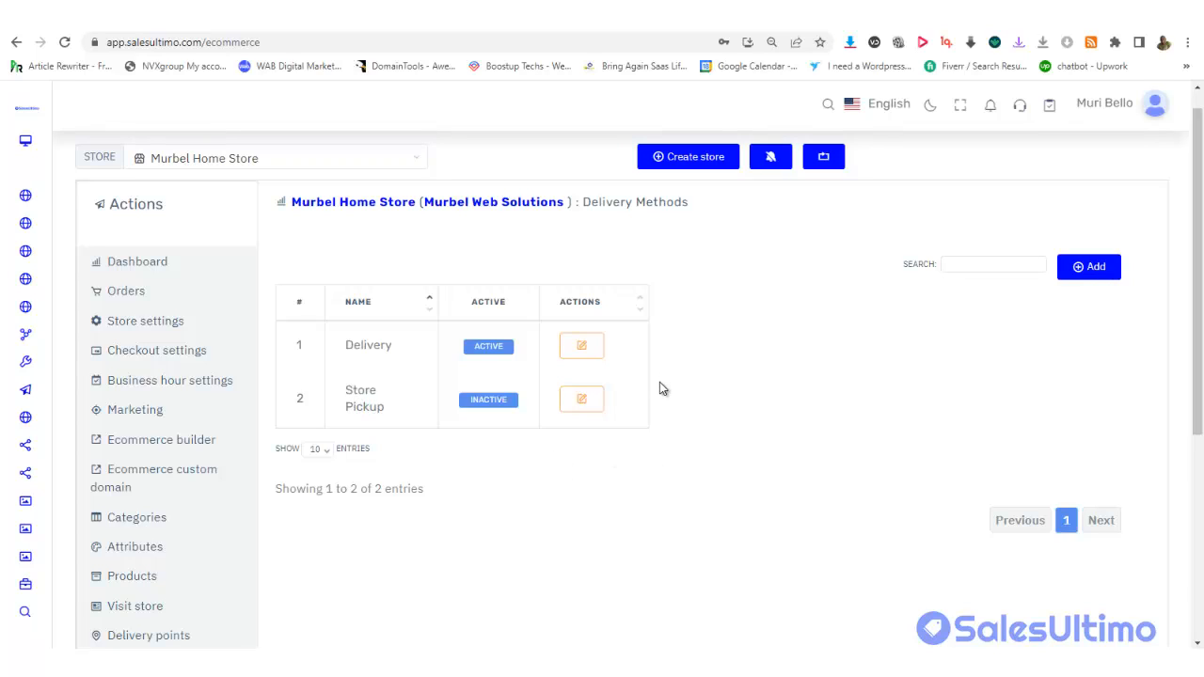
left_click(581, 401)
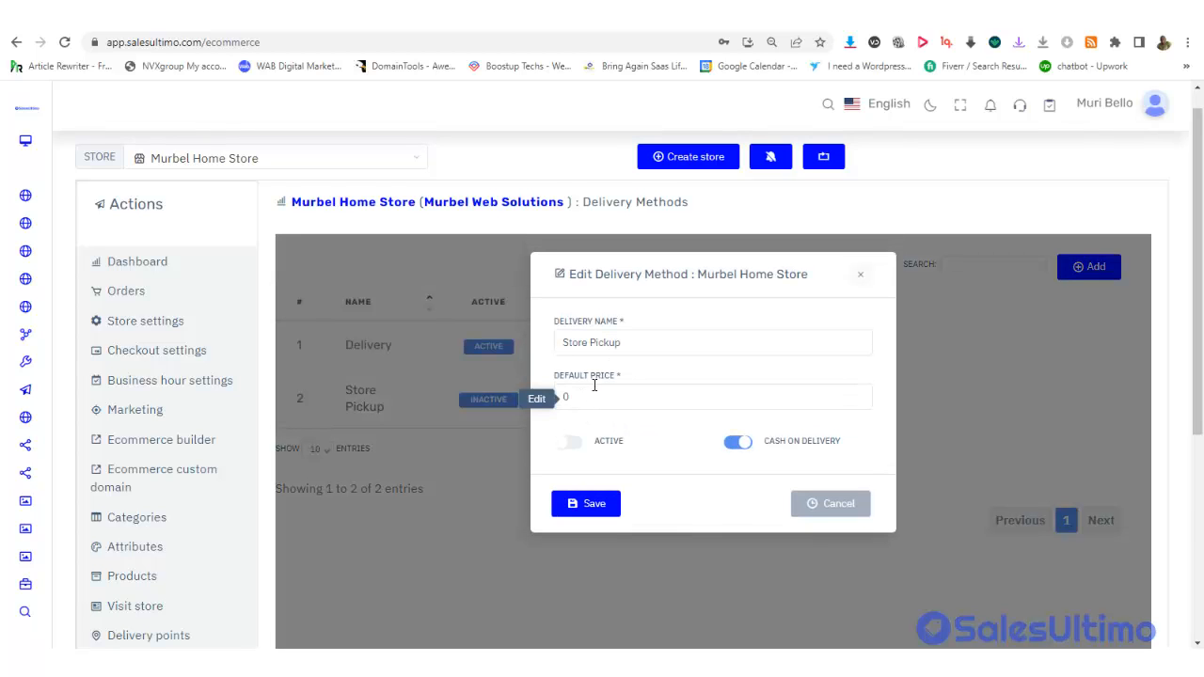
left_click(589, 397)
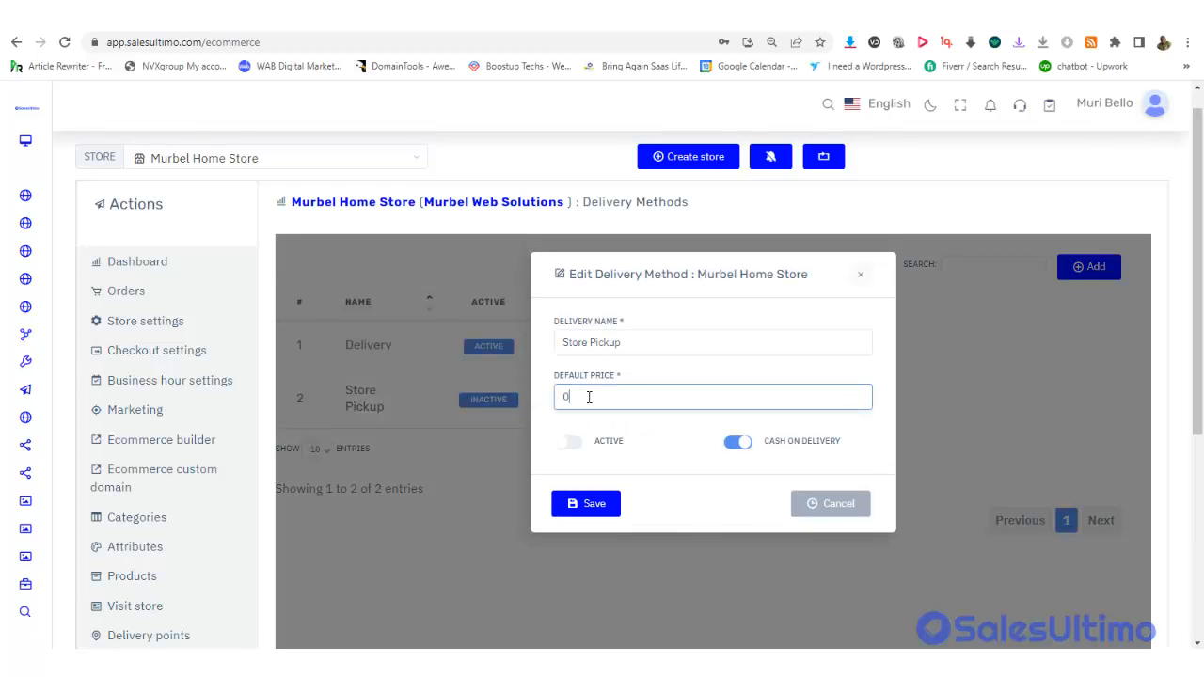
left_click(568, 444)
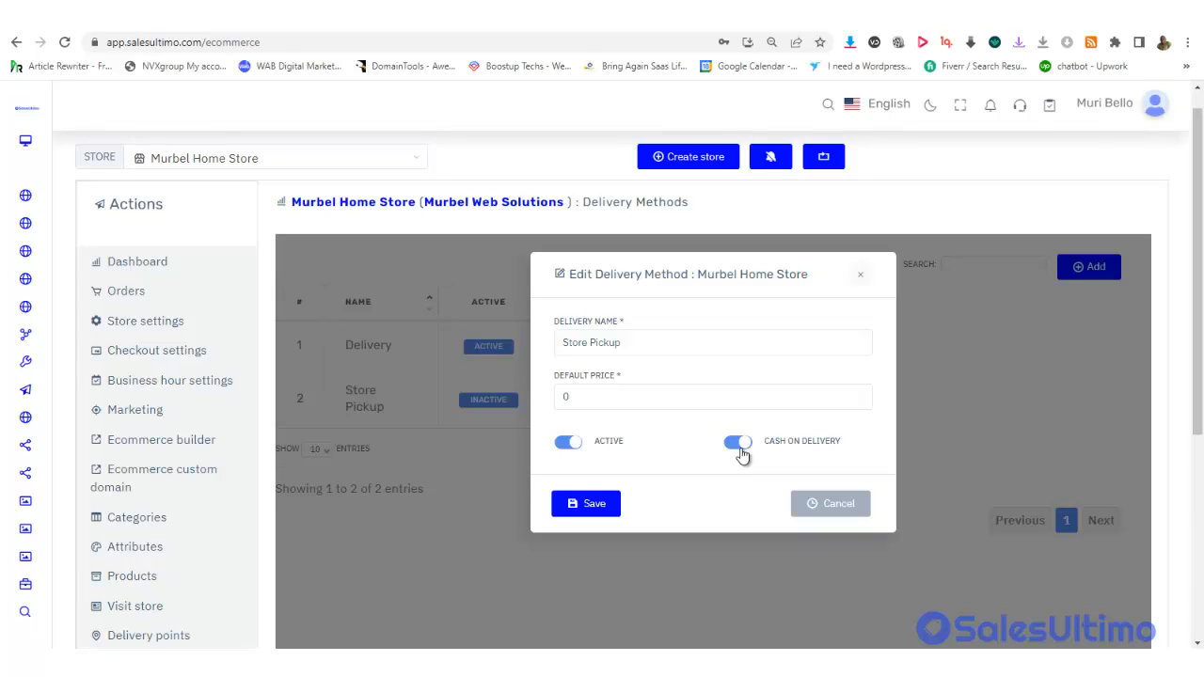
left_click(600, 504)
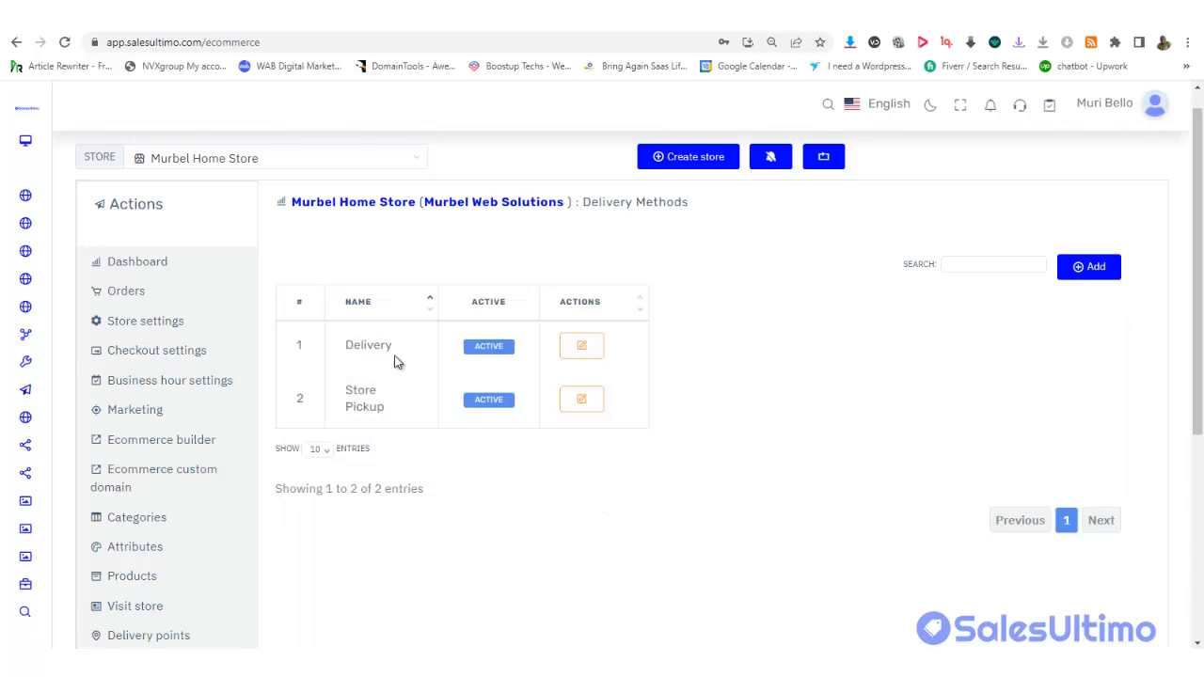
Save the Delivery method with its default price left at 15
left_click(581, 346)
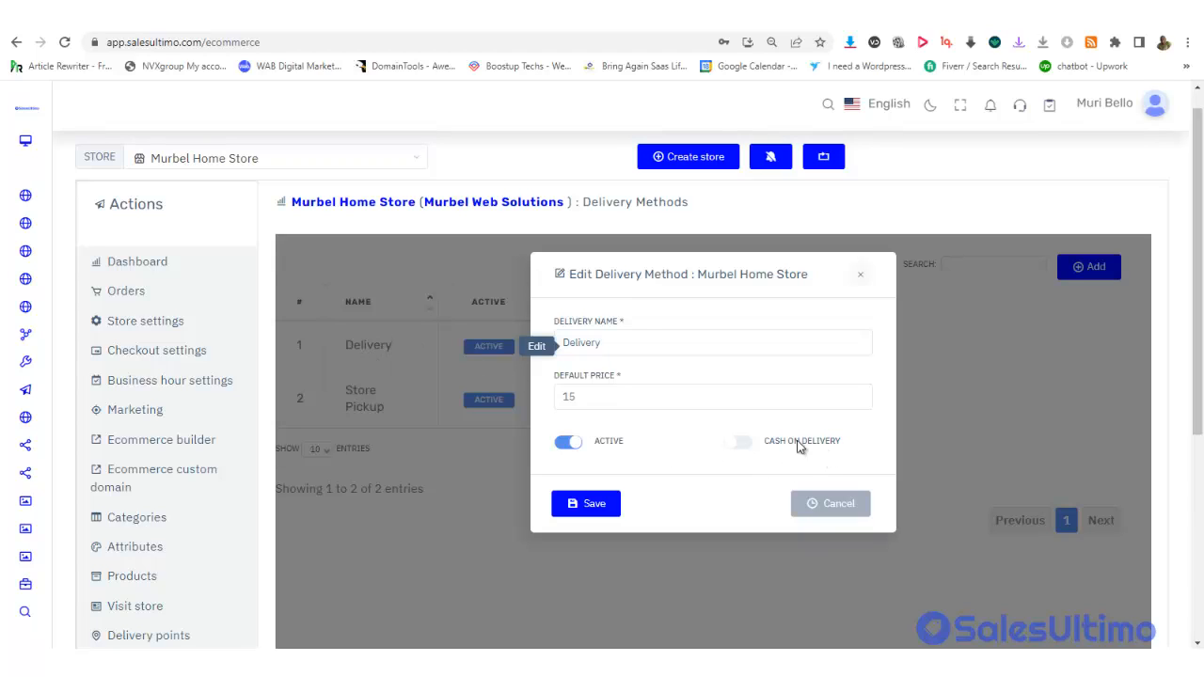
left_click_drag(587, 400, 559, 402)
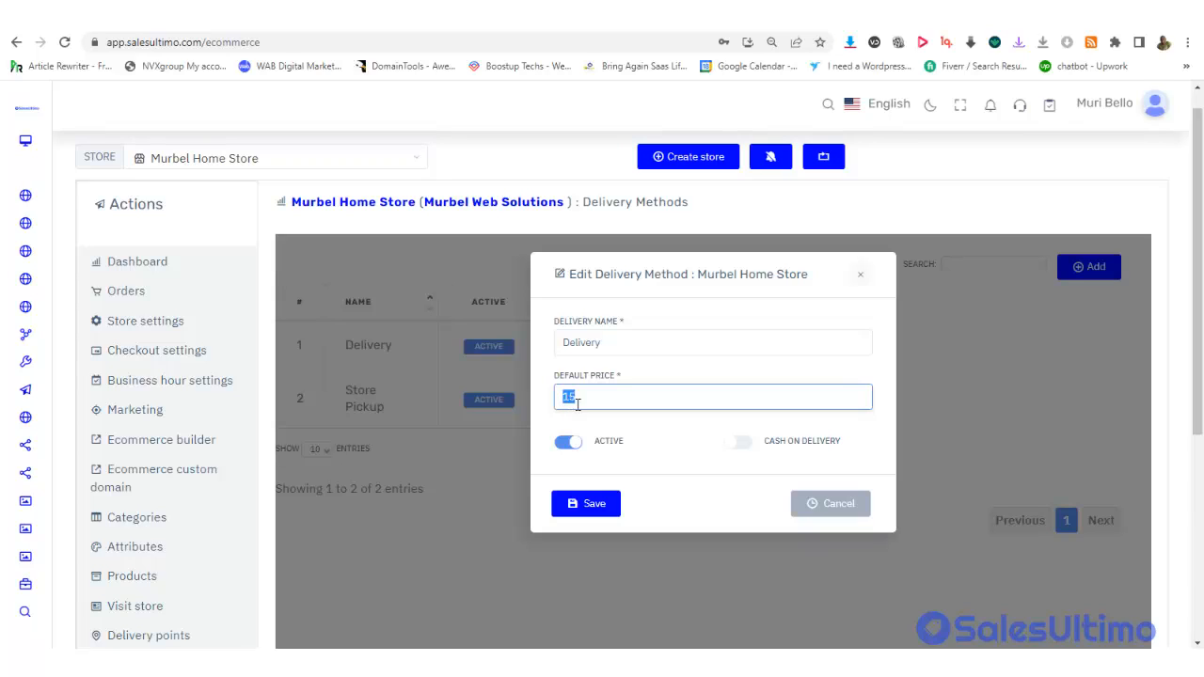
left_click(603, 402)
left_click(594, 506)
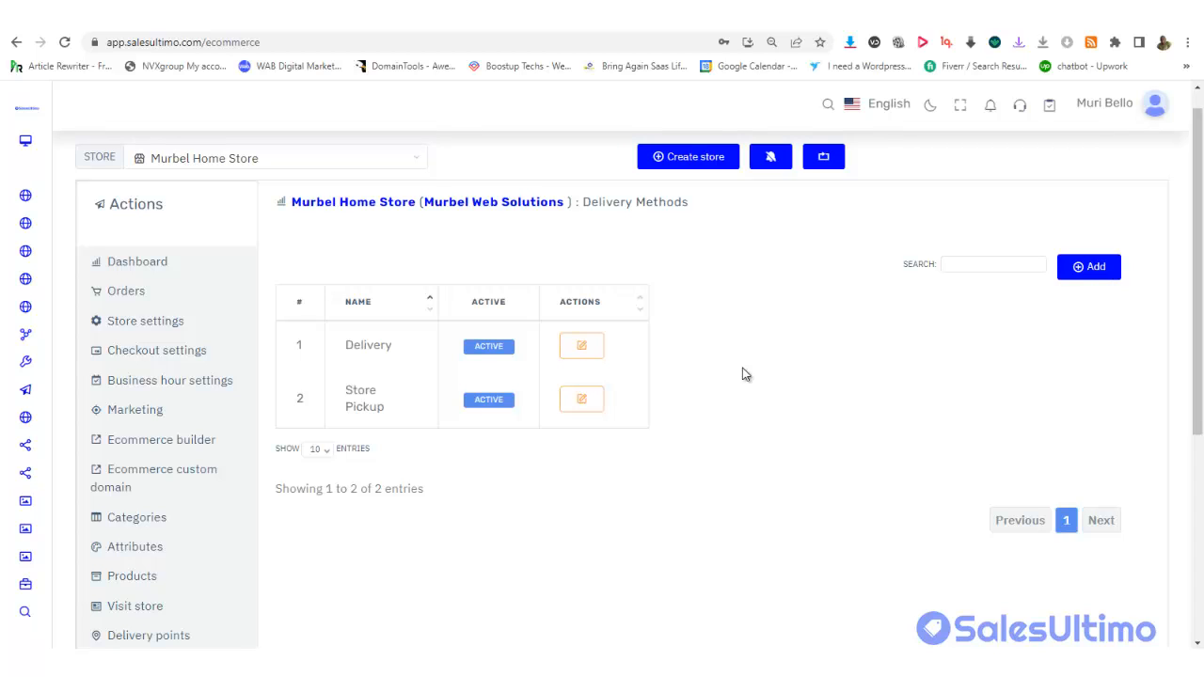
Add the 'House Delivery With Cash On Delivery' method with a default price of 50
left_click(1092, 267)
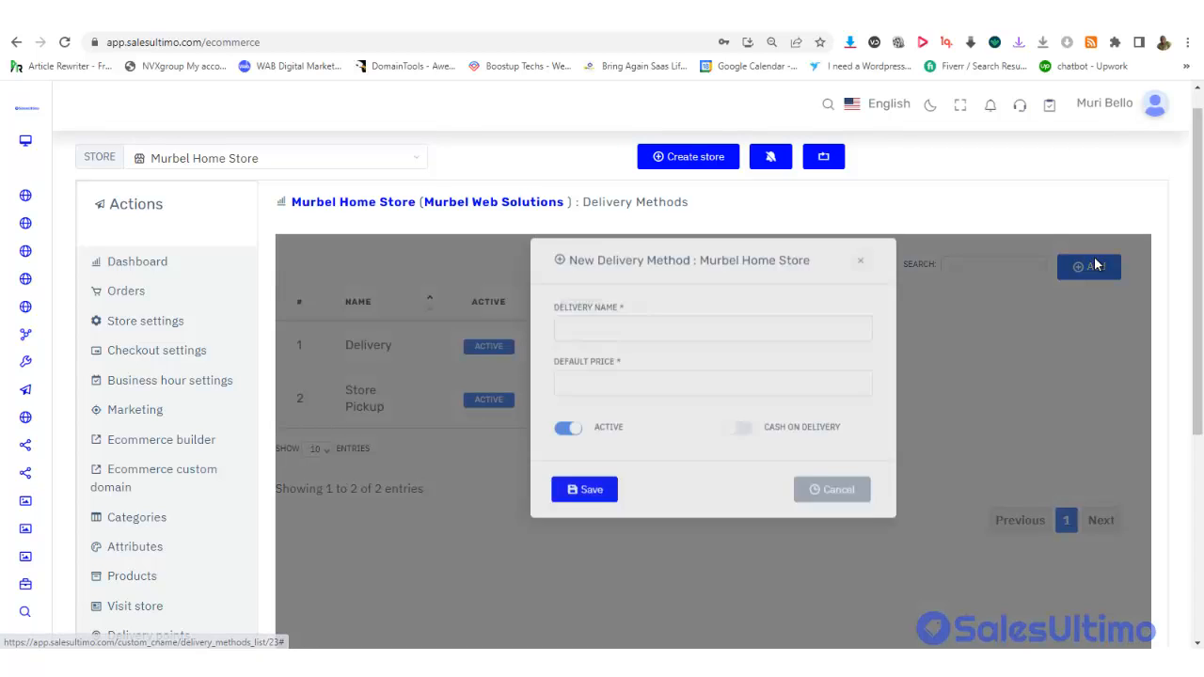
left_click(646, 352)
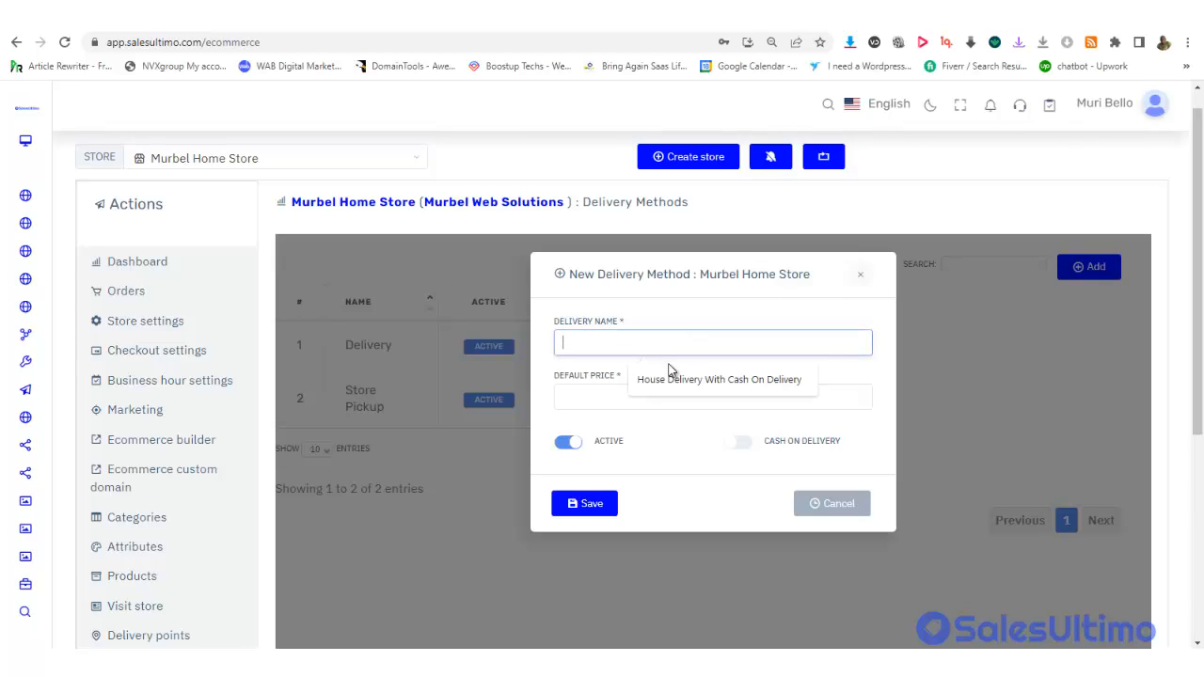
left_click(677, 385)
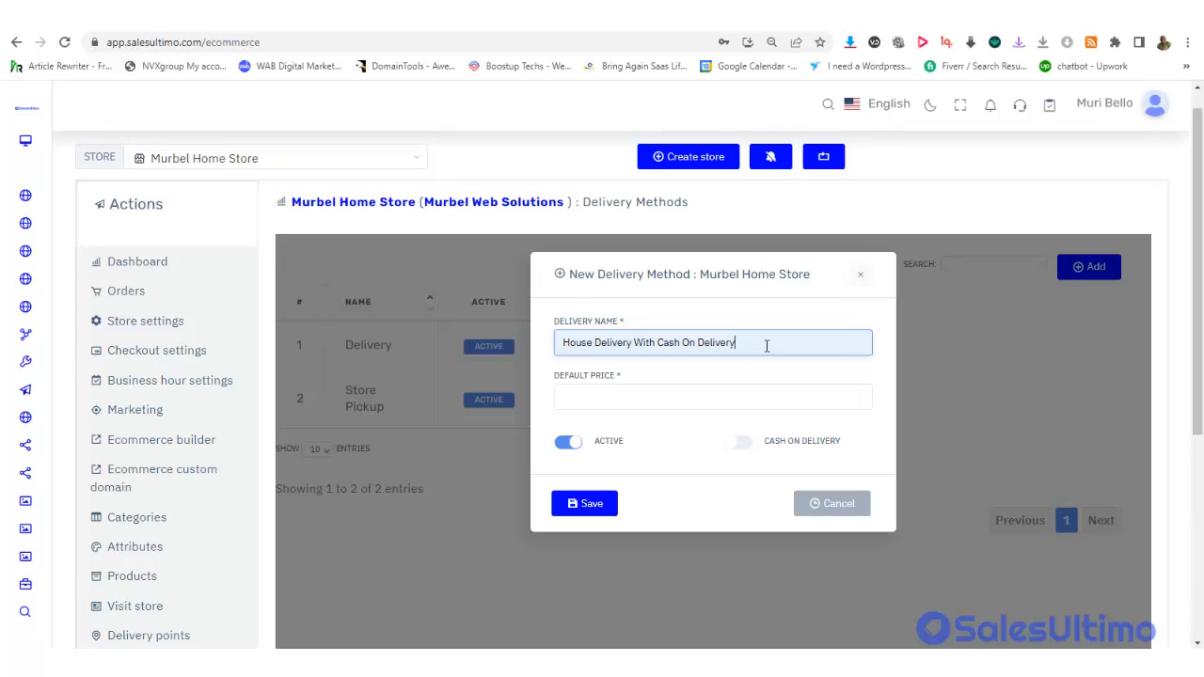
left_click(629, 402)
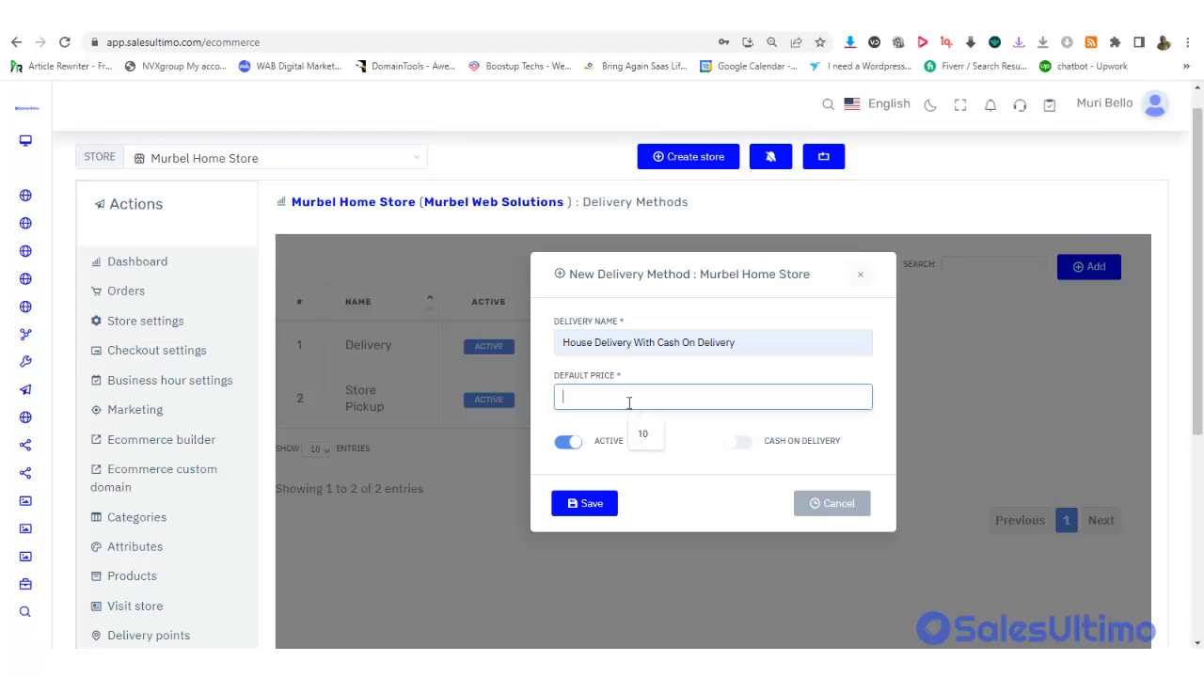
type("50")
left_click(596, 501)
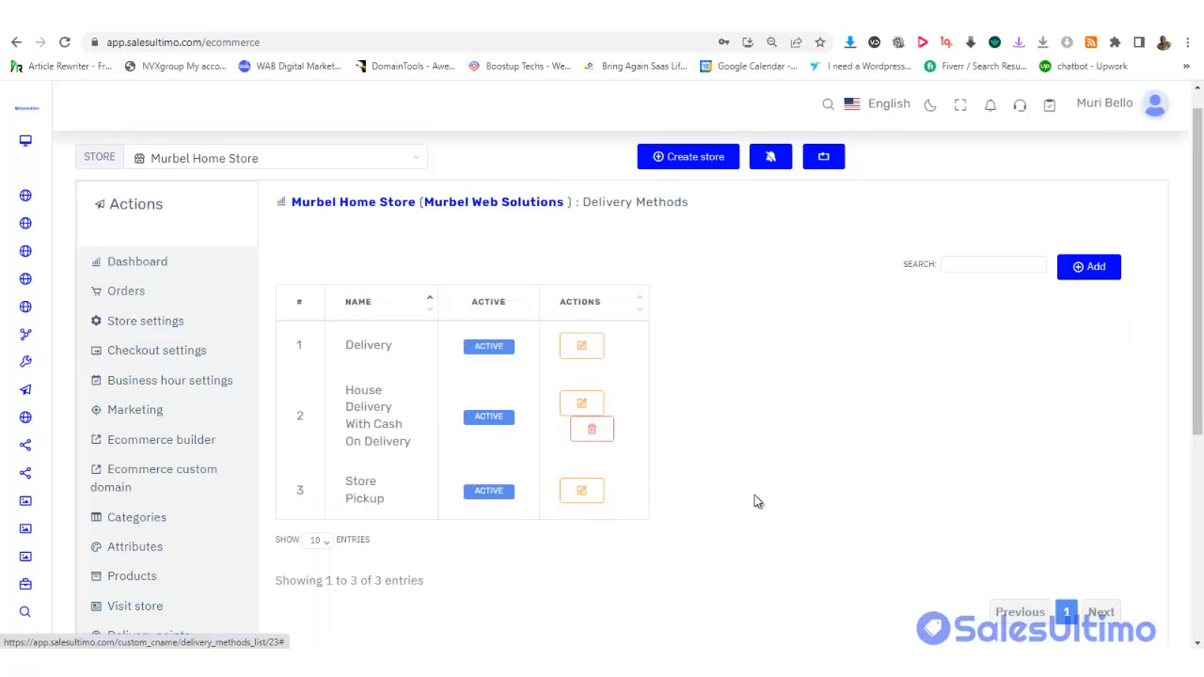
left_click_drag(1201, 266, 1203, 505)
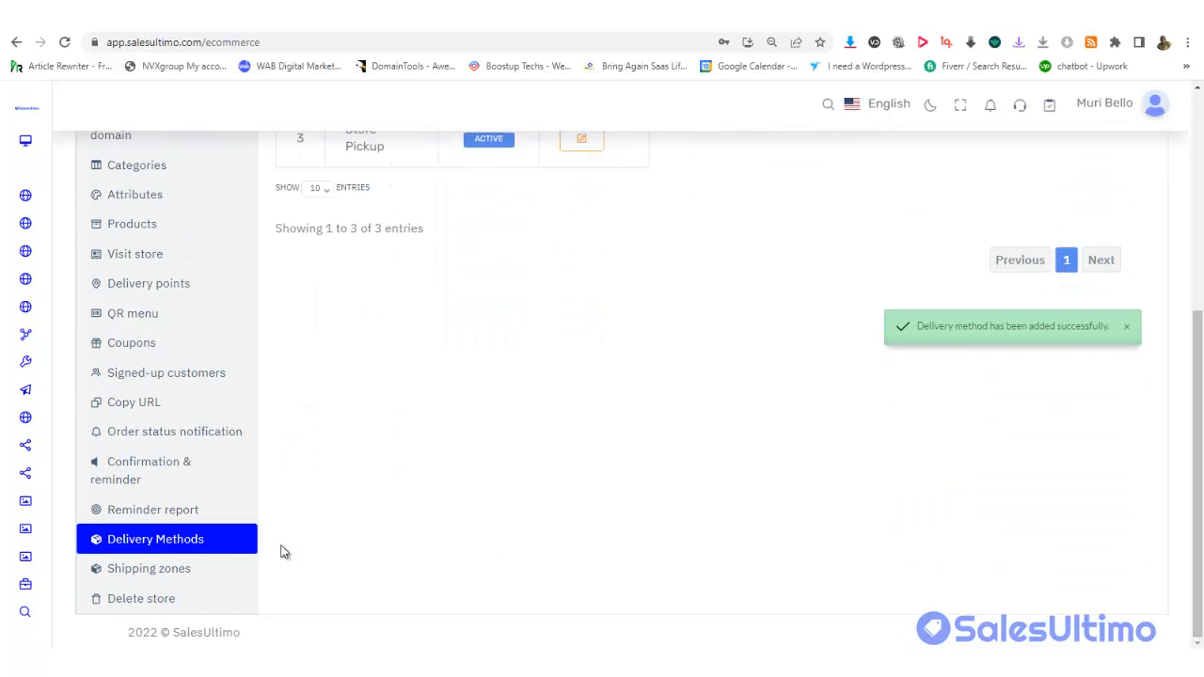
Open the Worldwide shipping zone for editing
left_click(170, 580)
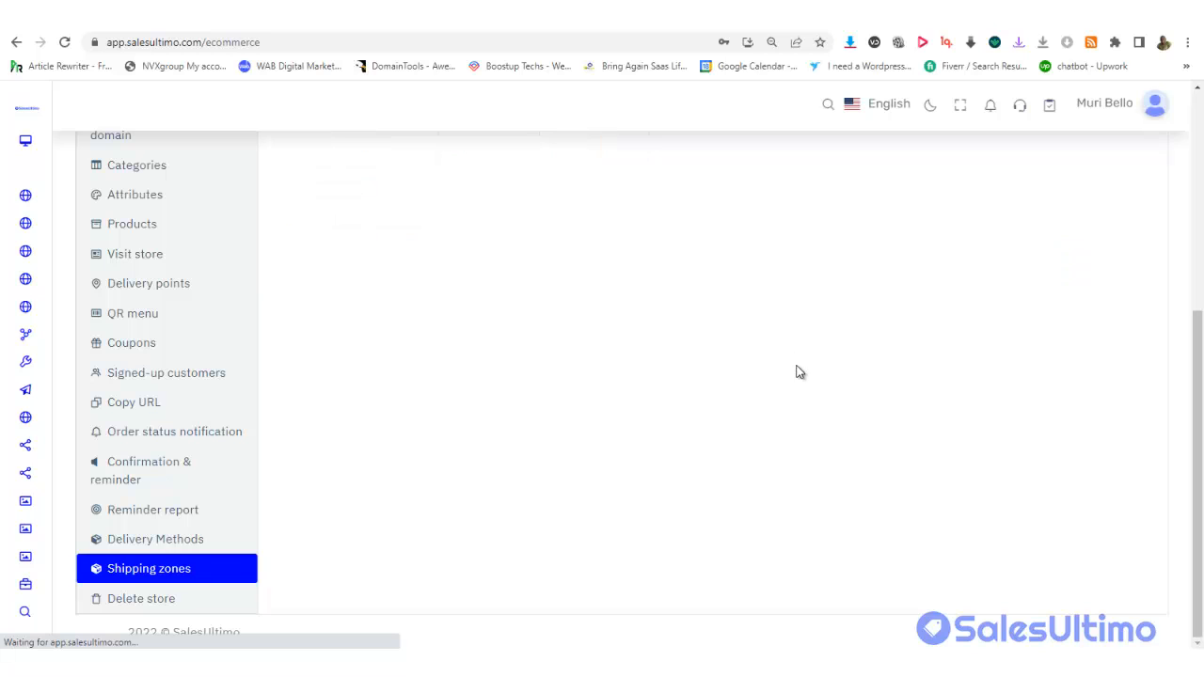
left_click_drag(1201, 367, 1201, 167)
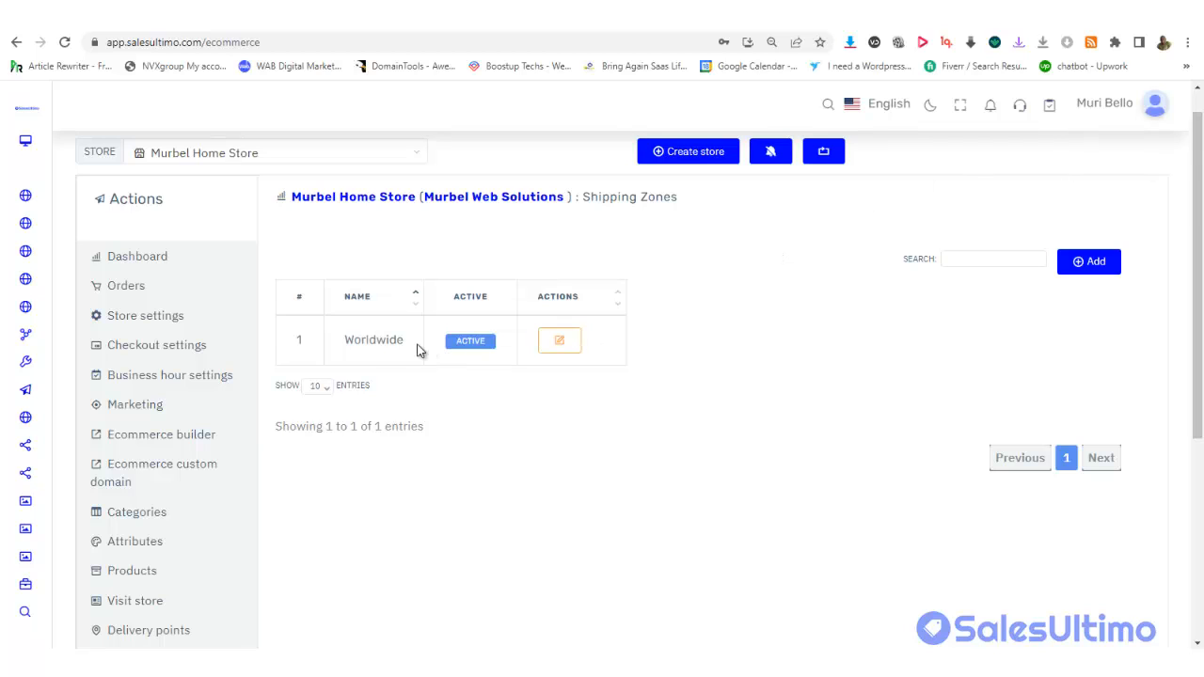
left_click(558, 340)
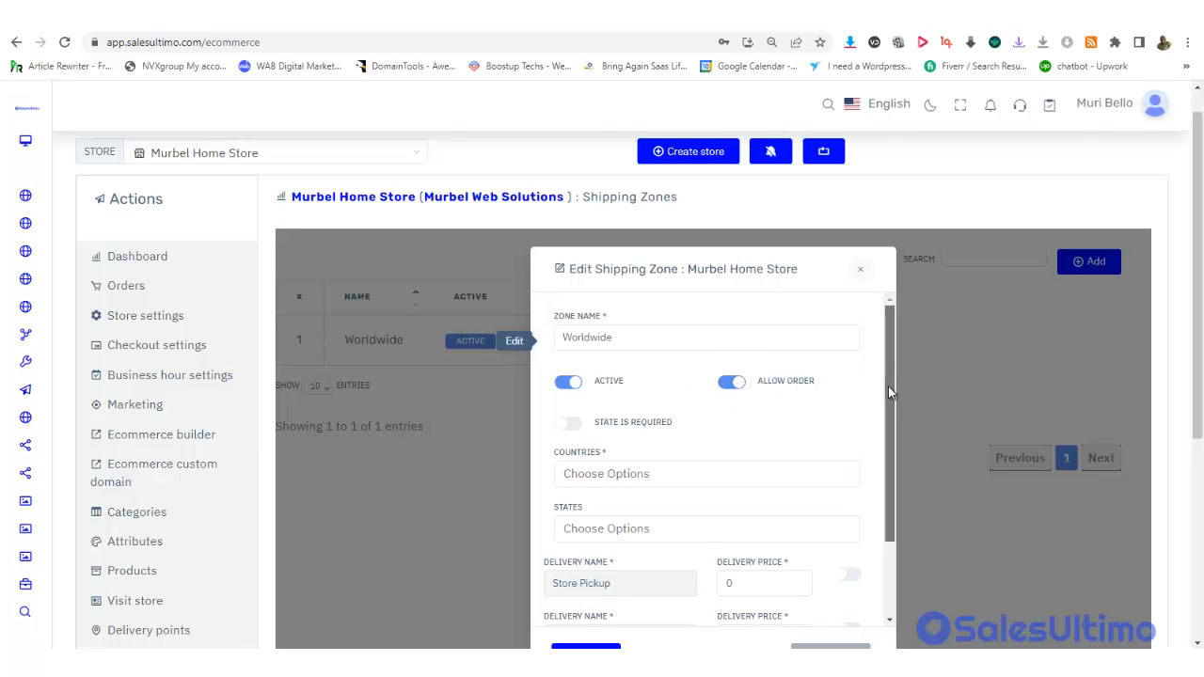
left_click_drag(888, 385, 881, 449)
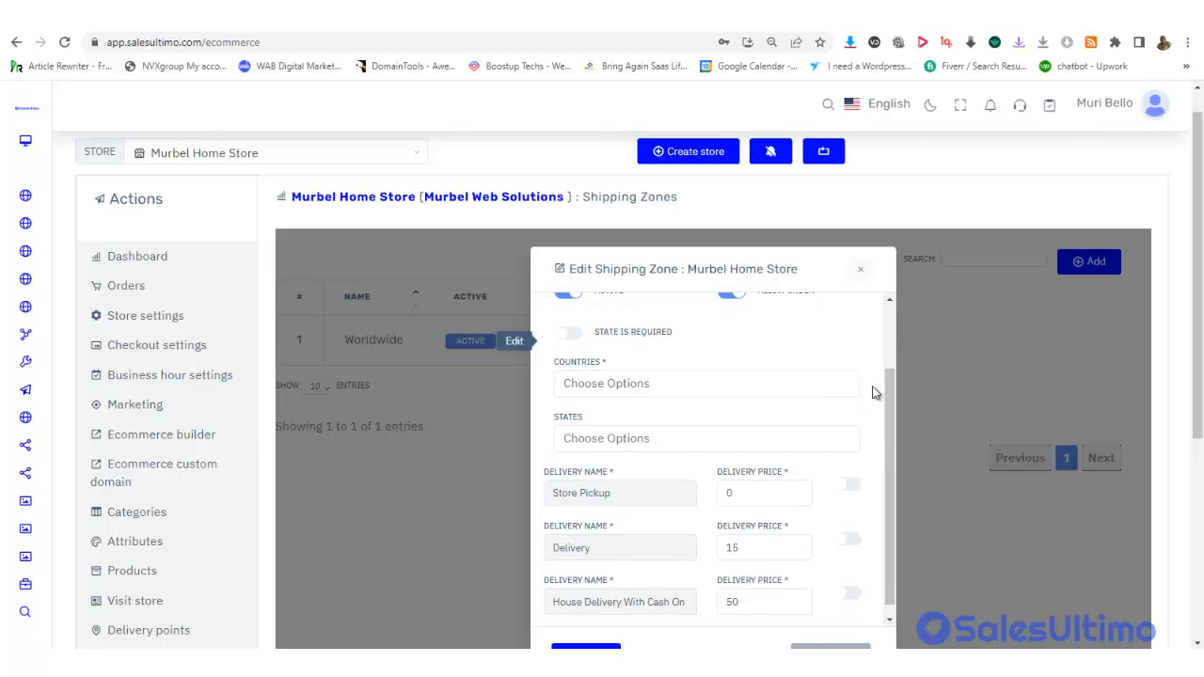
left_click_drag(892, 394, 894, 445)
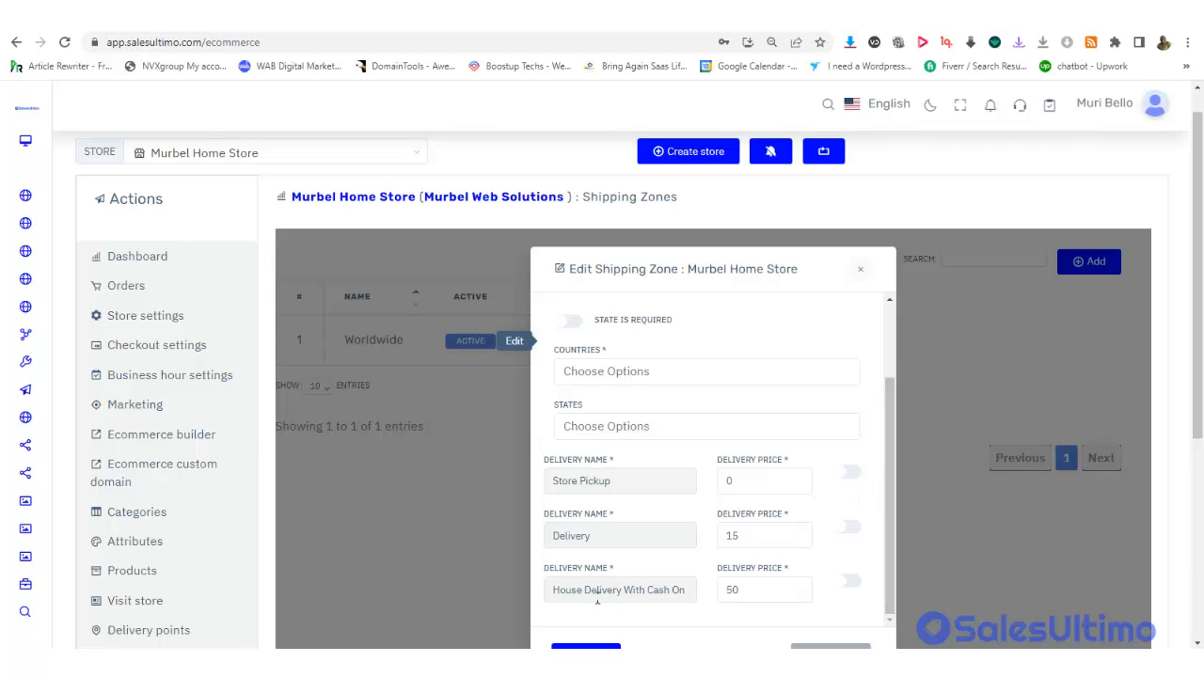
Leave only the Delivery method enabled for the Worldwide zone and save it
left_click(848, 475)
left_click(851, 529)
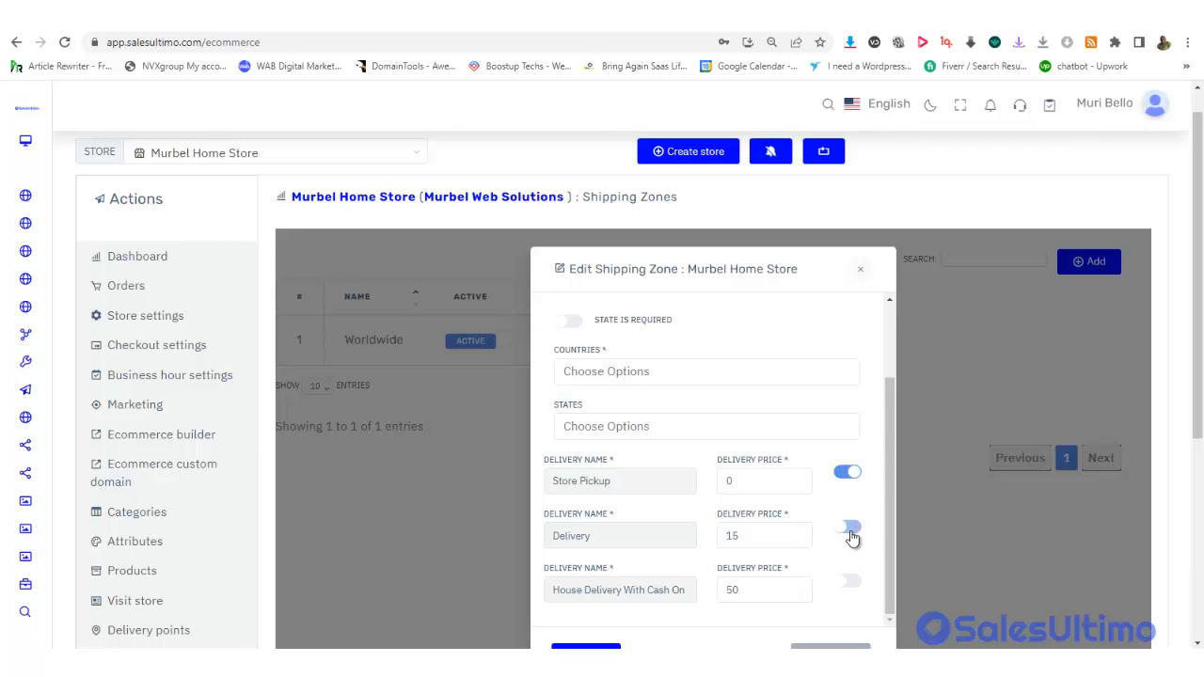
left_click(849, 583)
left_click(853, 589)
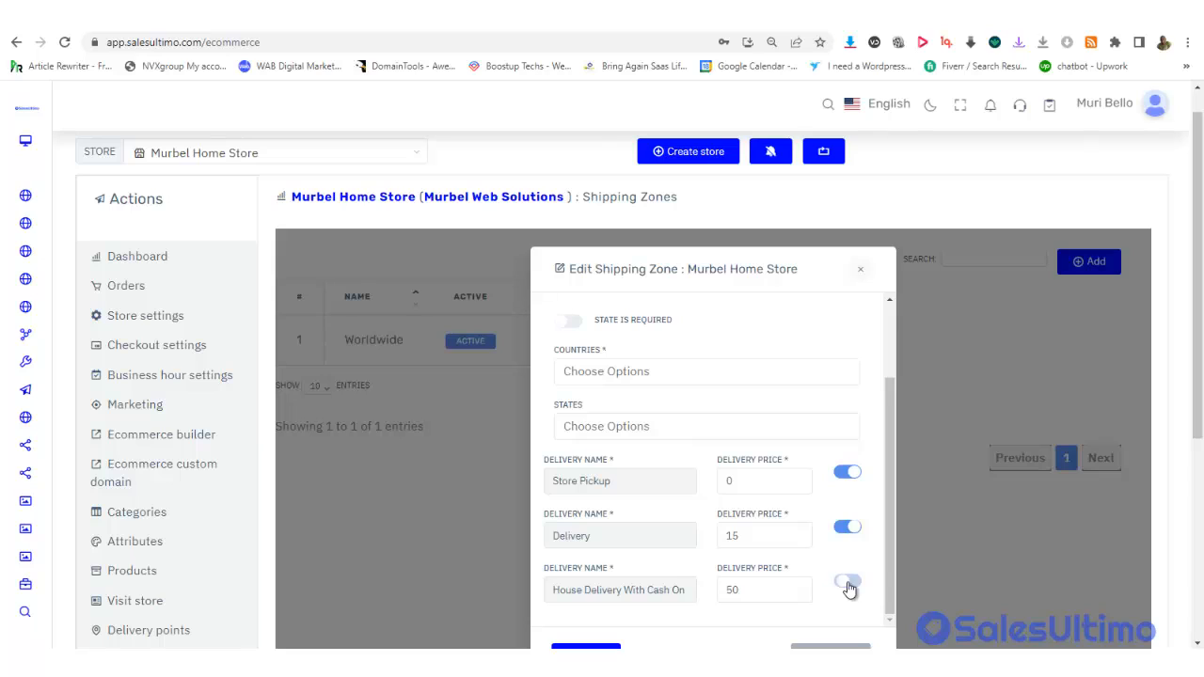
left_click(849, 478)
scroll(611, 621, "down", 1)
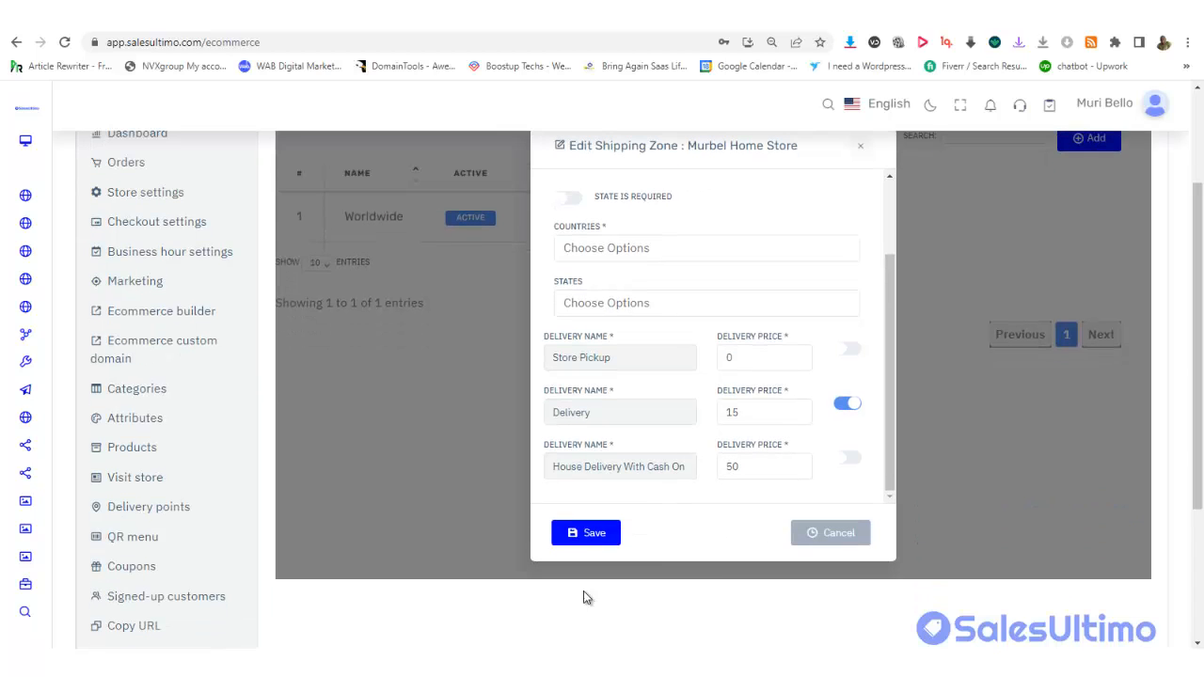
left_click(581, 535)
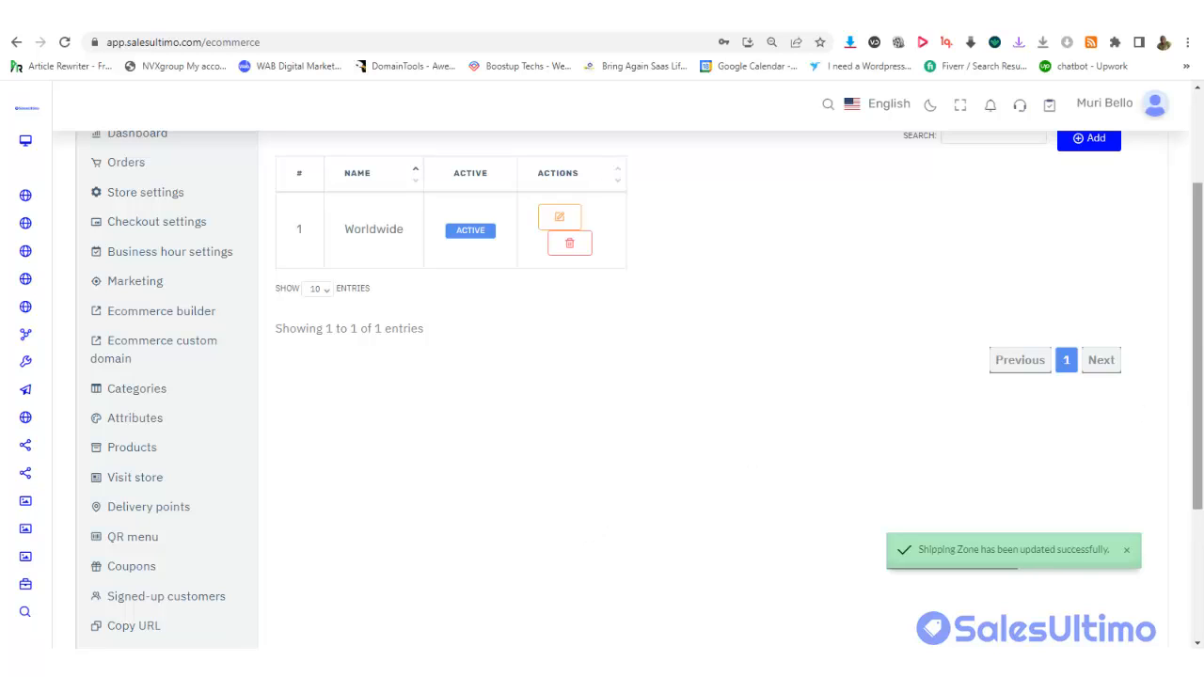
Start adding a new shipping zone
scroll(1192, 275, "up", 1)
left_click_drag(1193, 273, 1190, 269)
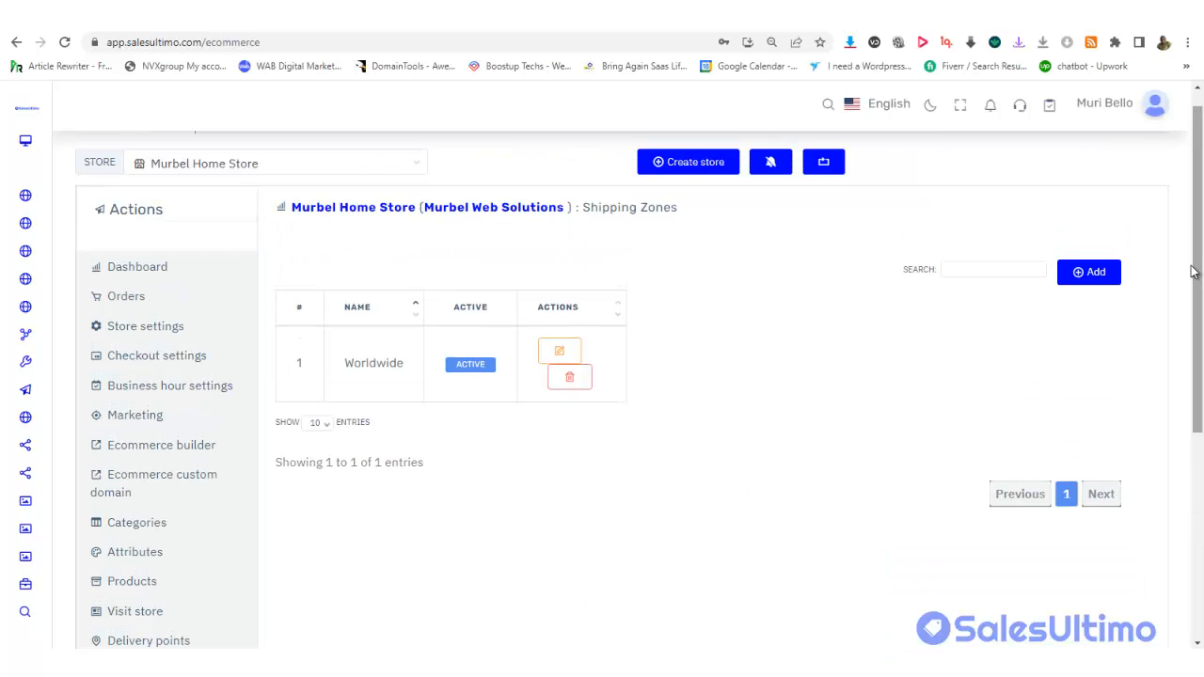
left_click(1089, 275)
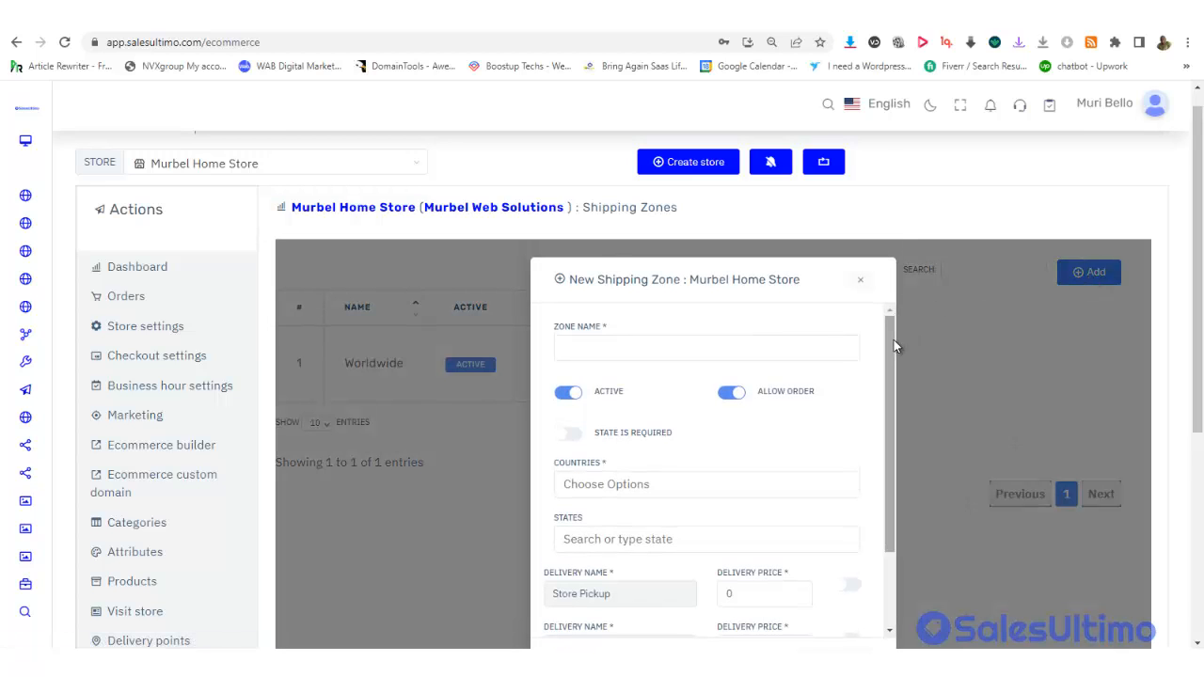
Name the new shipping zone 'London'
mouse_move(892, 339)
left_mouse_down()
mouse_move(890, 349)
mouse_move(884, 323)
left_mouse_up()
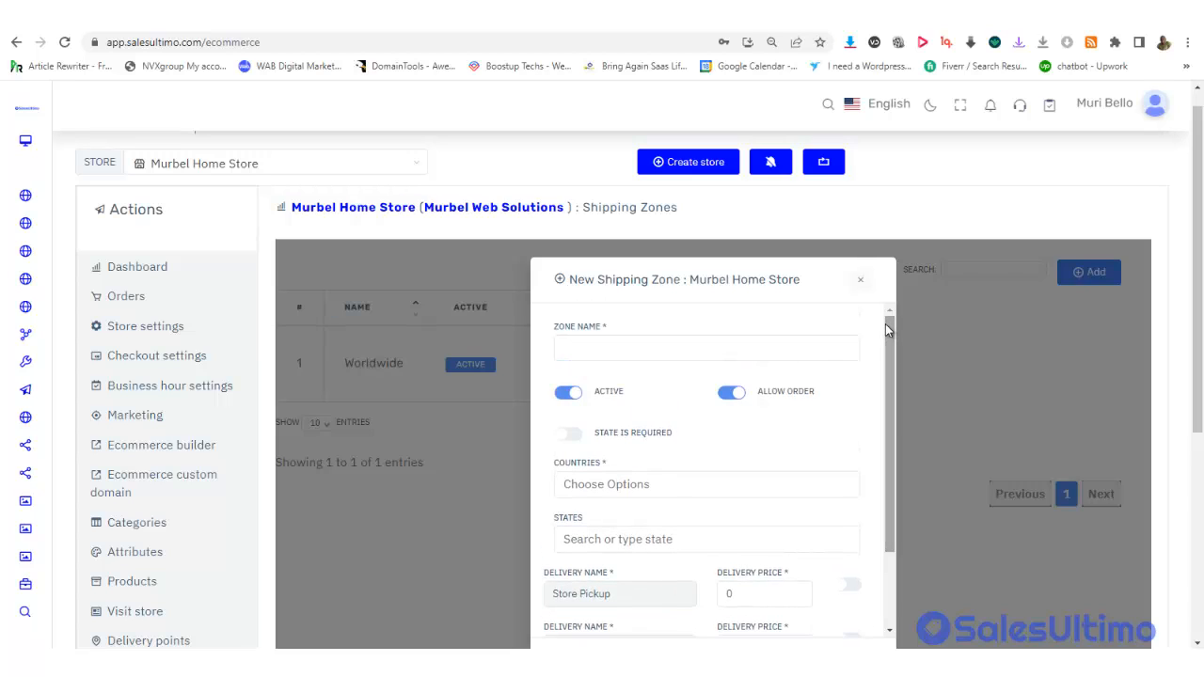
left_click(634, 349)
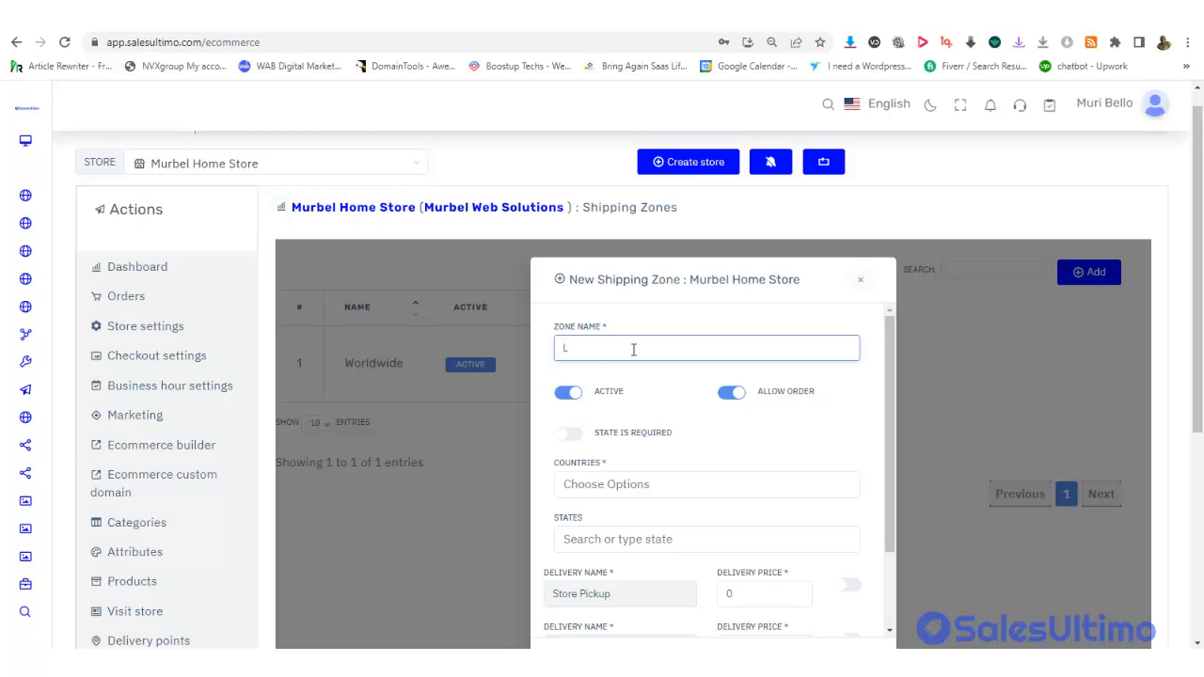
type("London")
Set the zone's country to United Kingdom and state to City of London, with state required
left_click_drag(890, 341, 888, 382)
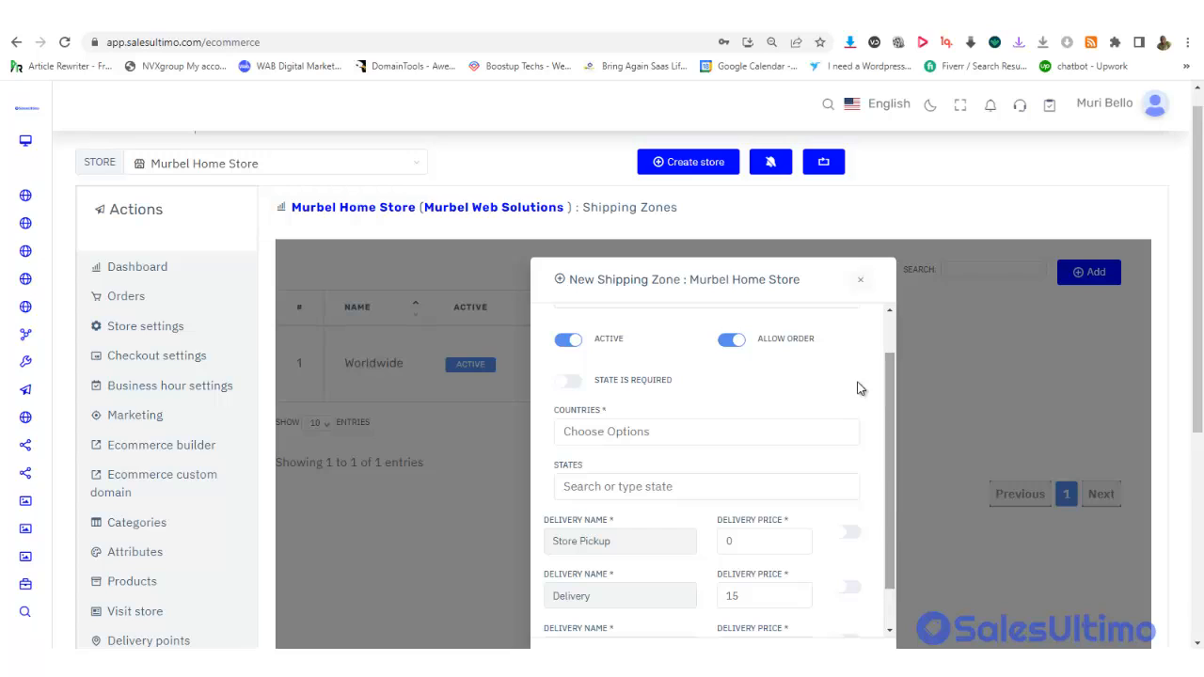
left_click(606, 430)
type("u")
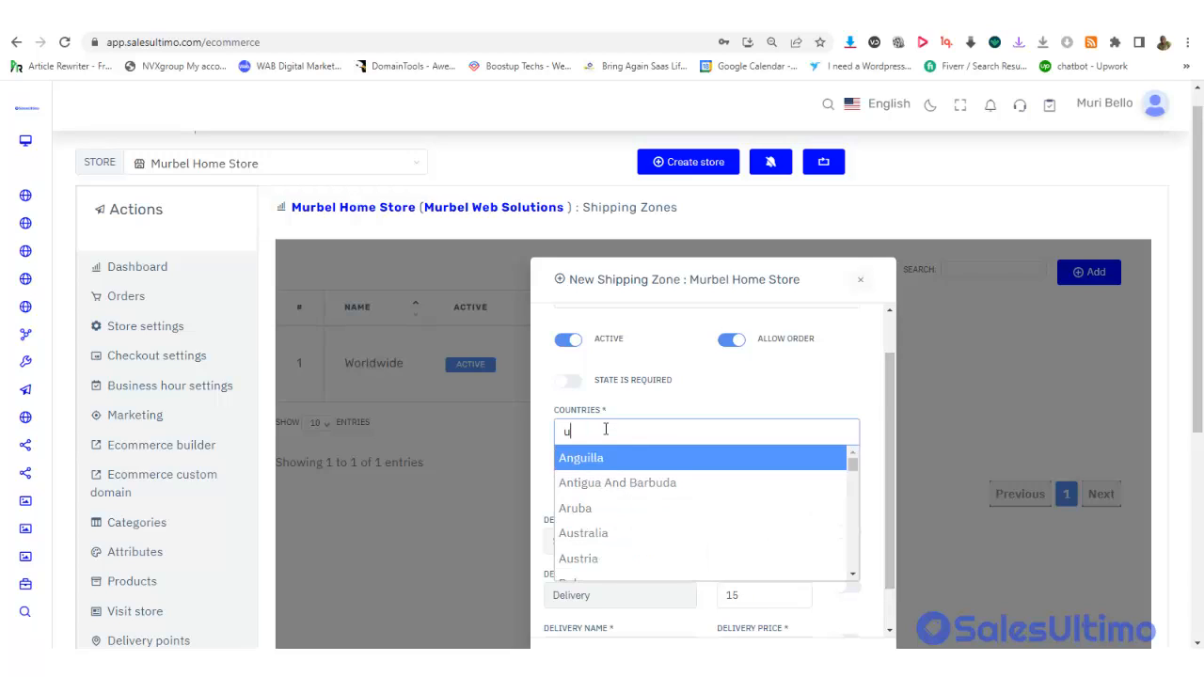
type("nit")
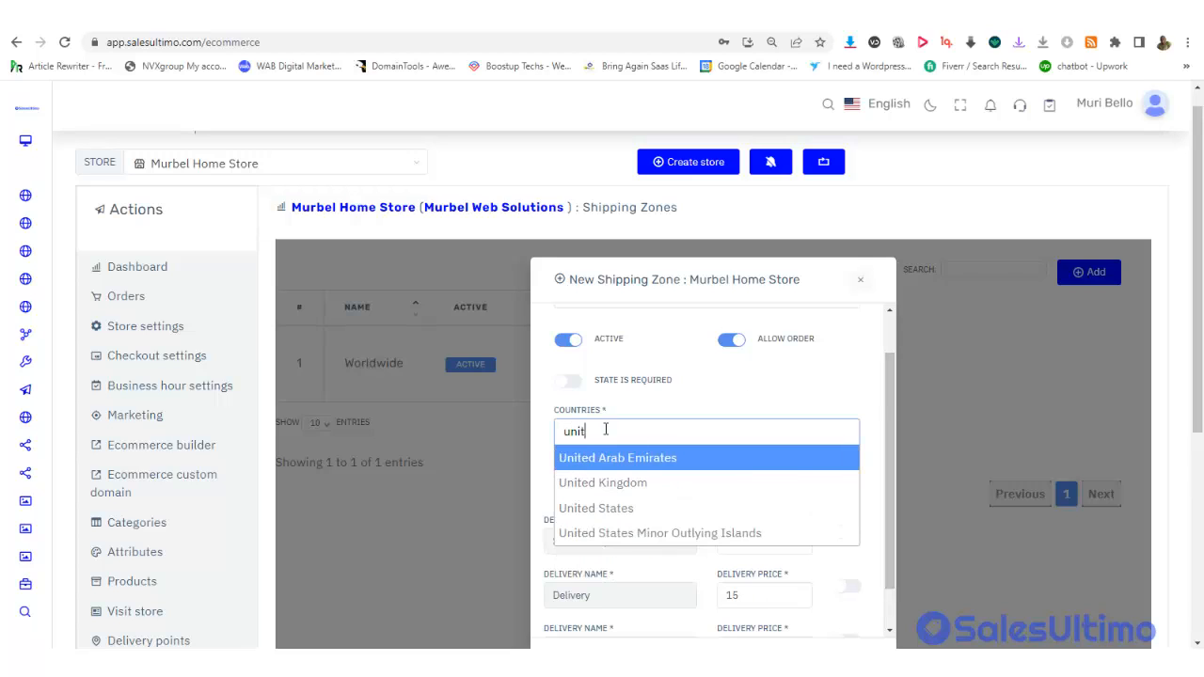
left_click(637, 483)
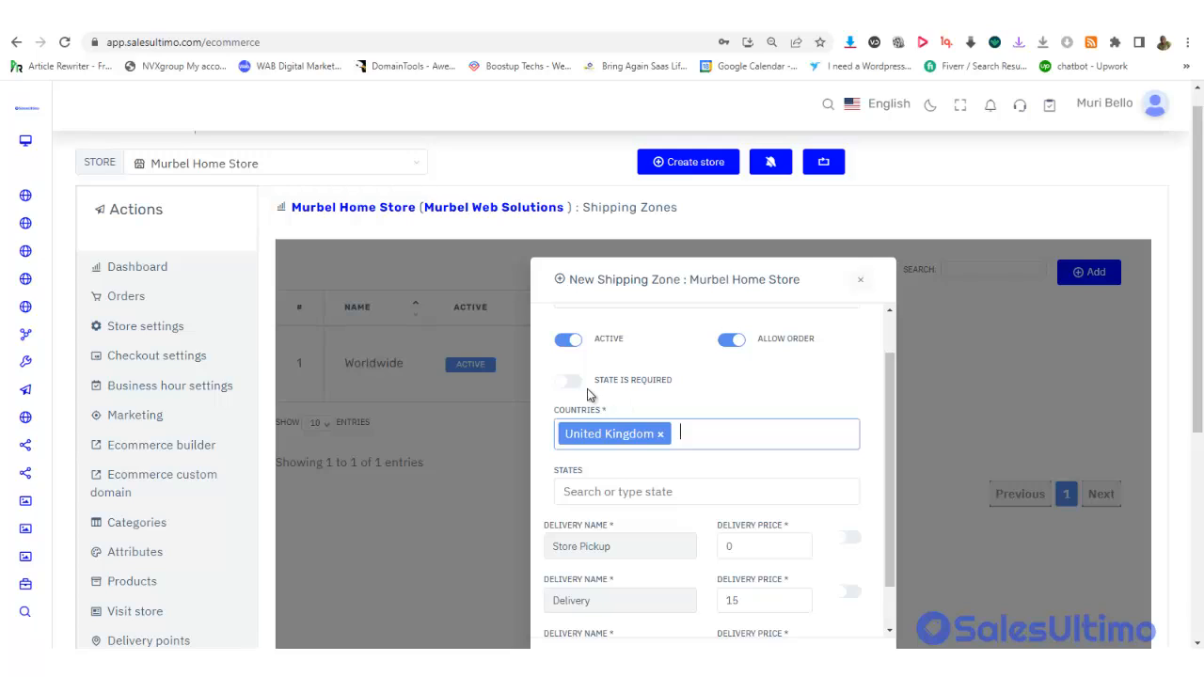
left_click(582, 491)
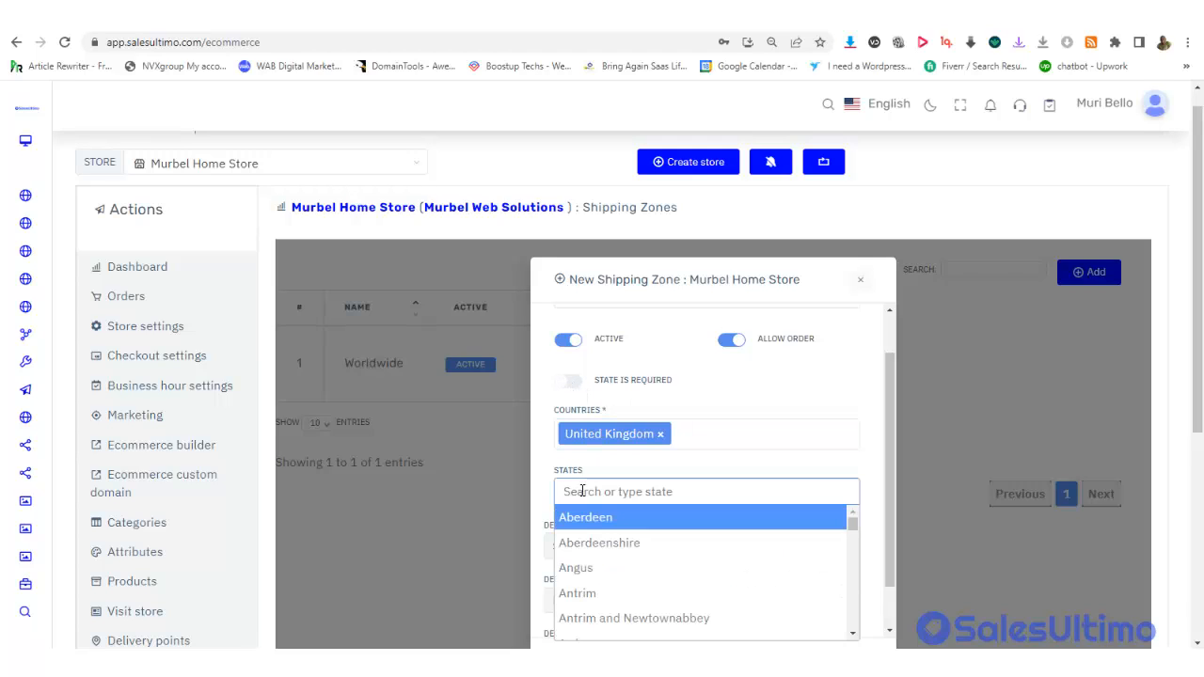
type("lo")
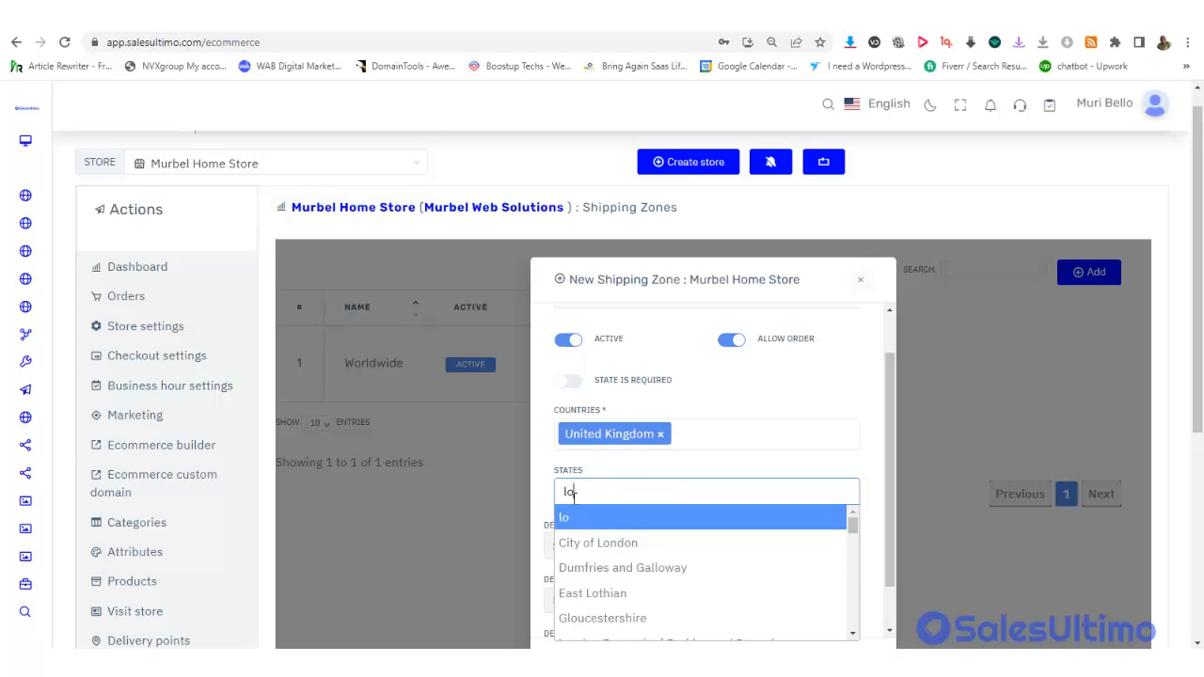
type("nd")
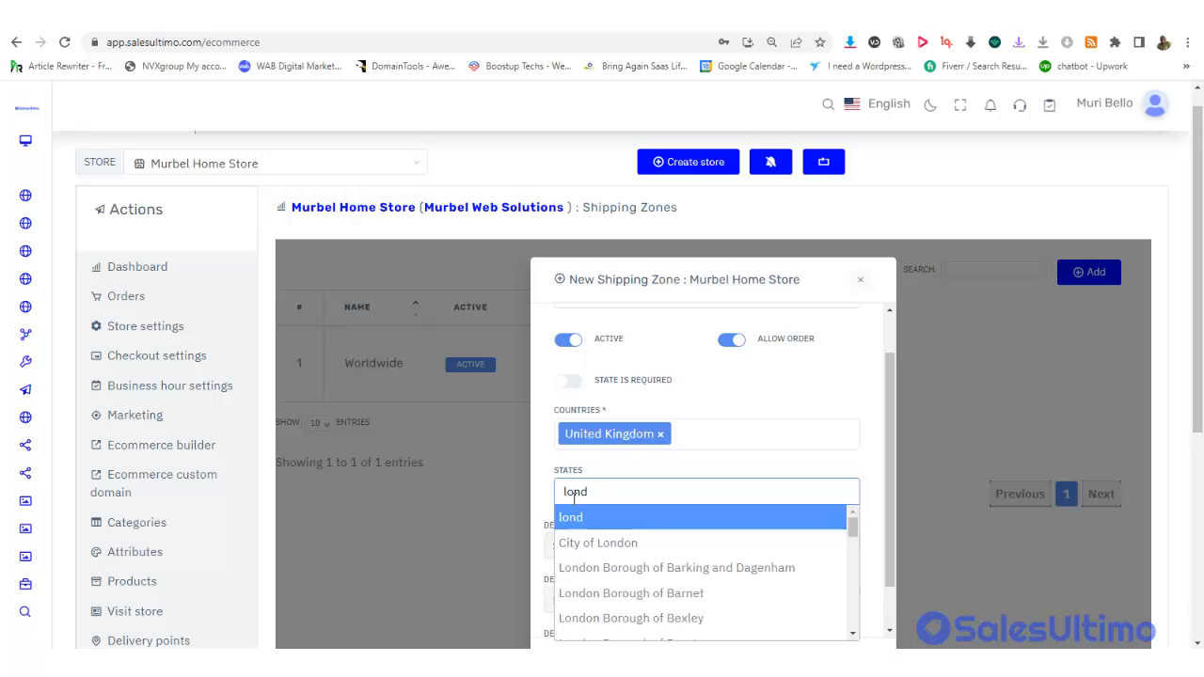
left_click(610, 543)
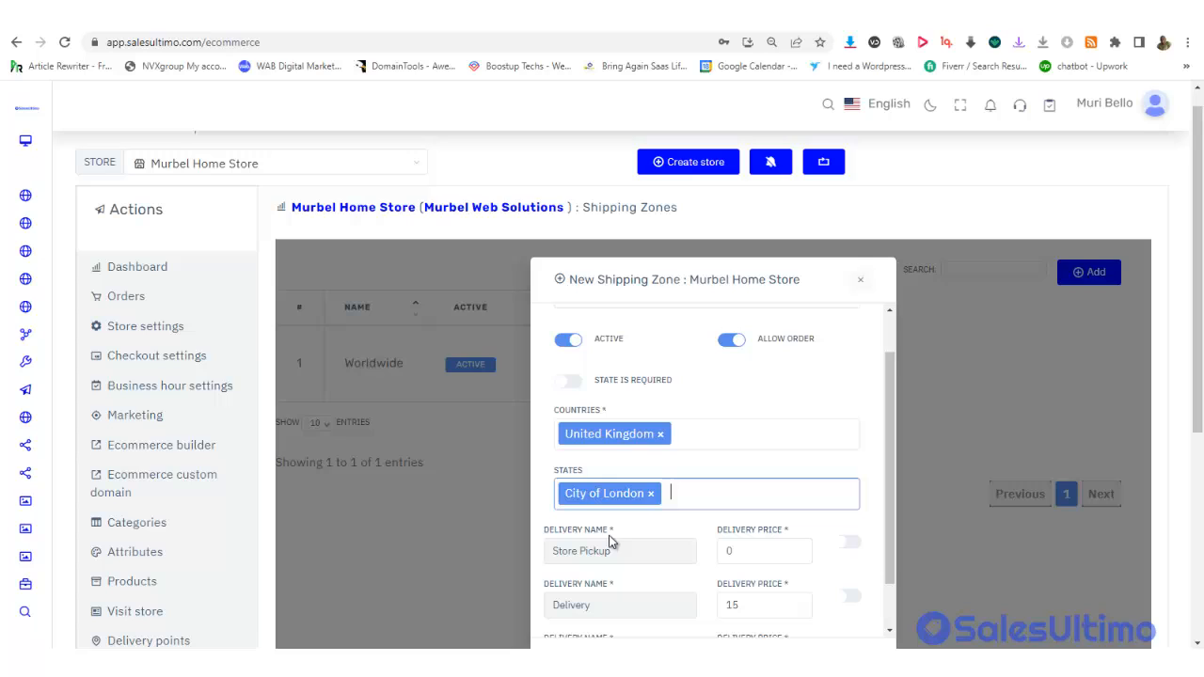
left_click(570, 384)
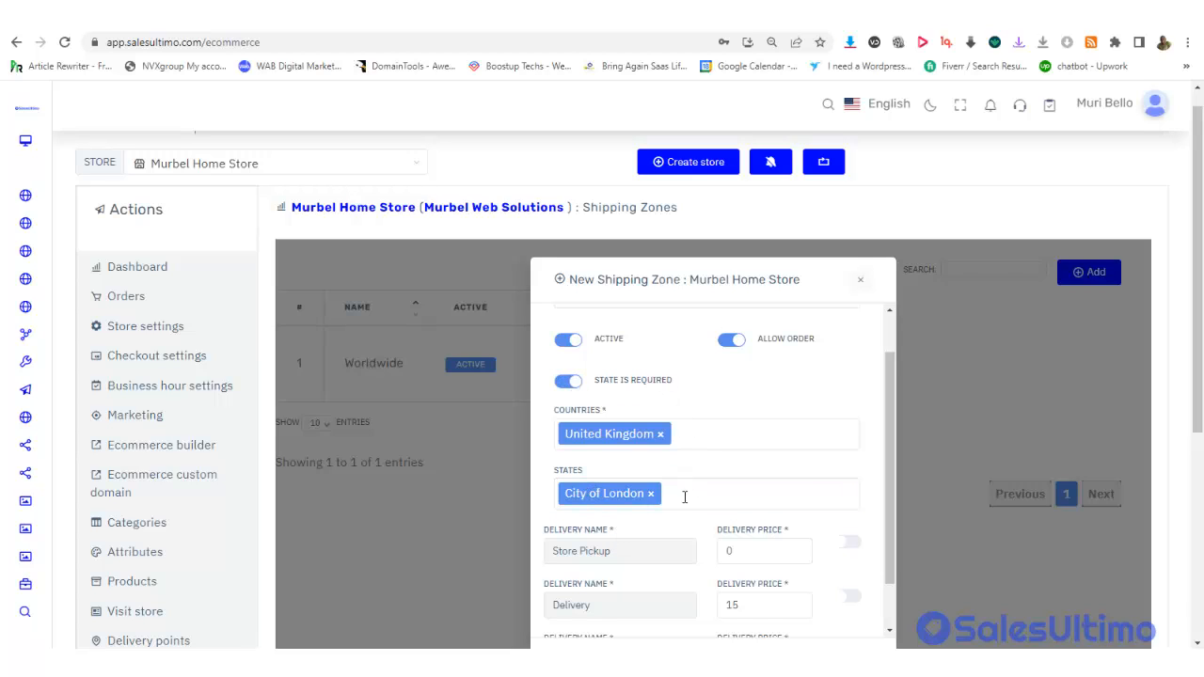
Enable Store Pickup, Delivery (price 15) and House Delivery With Cash On Delivery, then save the London zone
left_click_drag(884, 459, 892, 553)
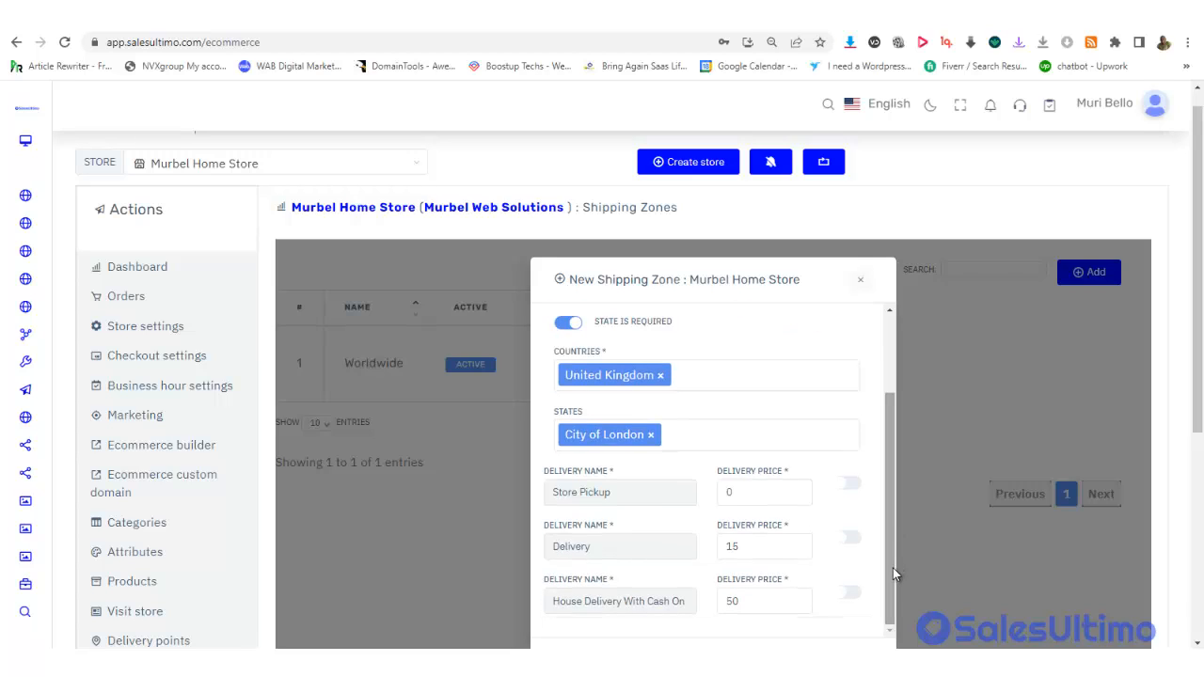
left_click(847, 486)
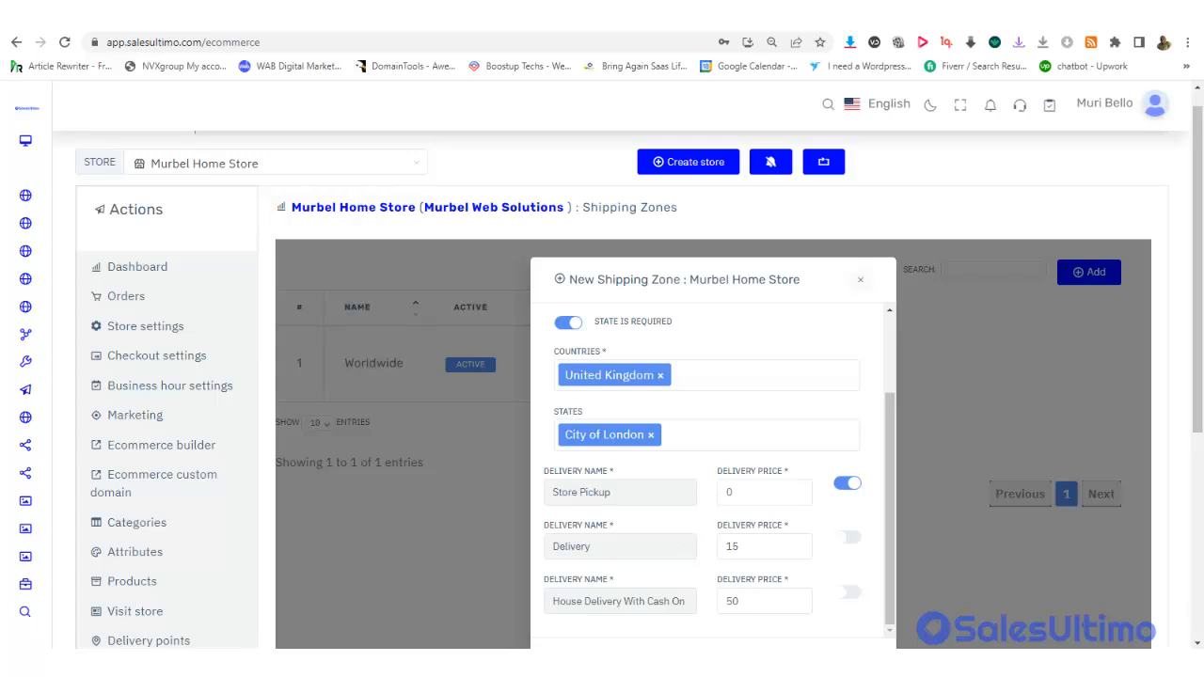
left_click(737, 546)
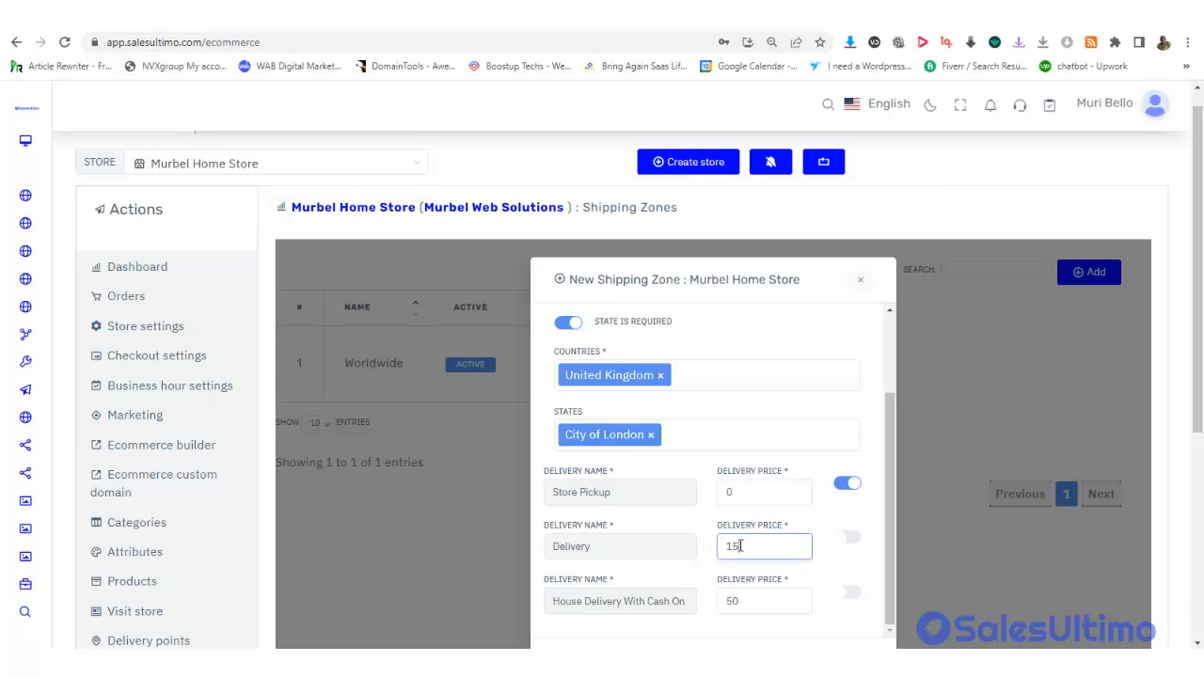
left_click(846, 537)
left_click_drag(880, 581, 853, 593)
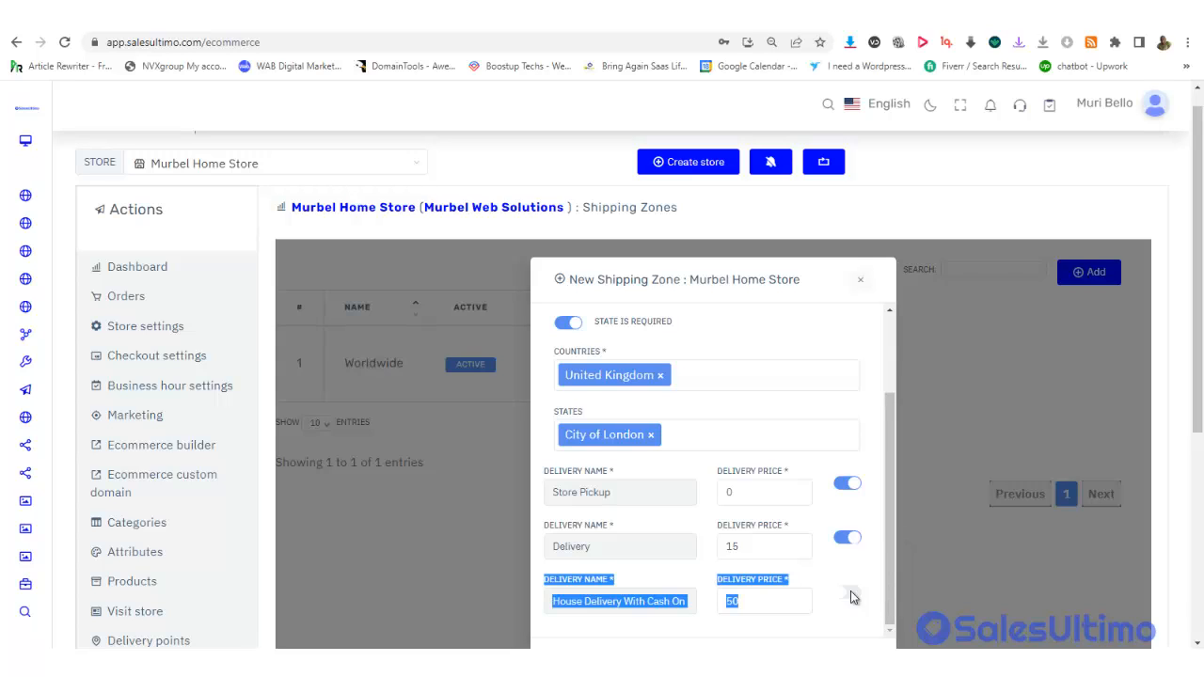
left_click(820, 576)
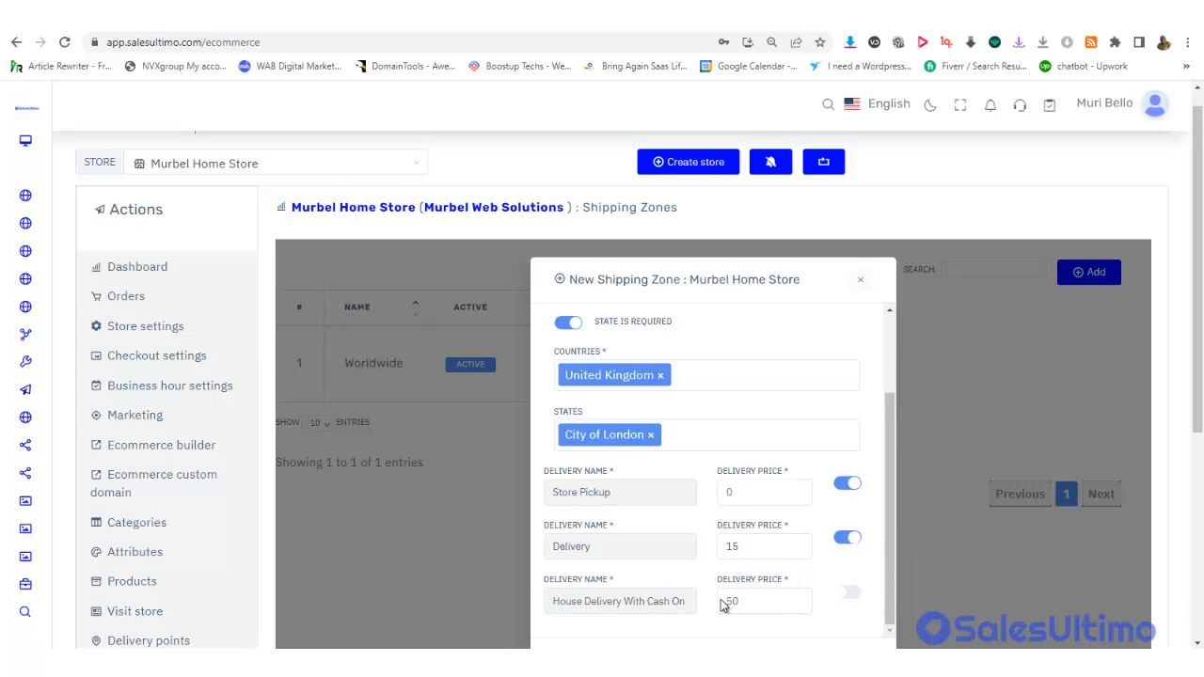
left_click(849, 598)
left_click_drag(1201, 249, 1201, 405)
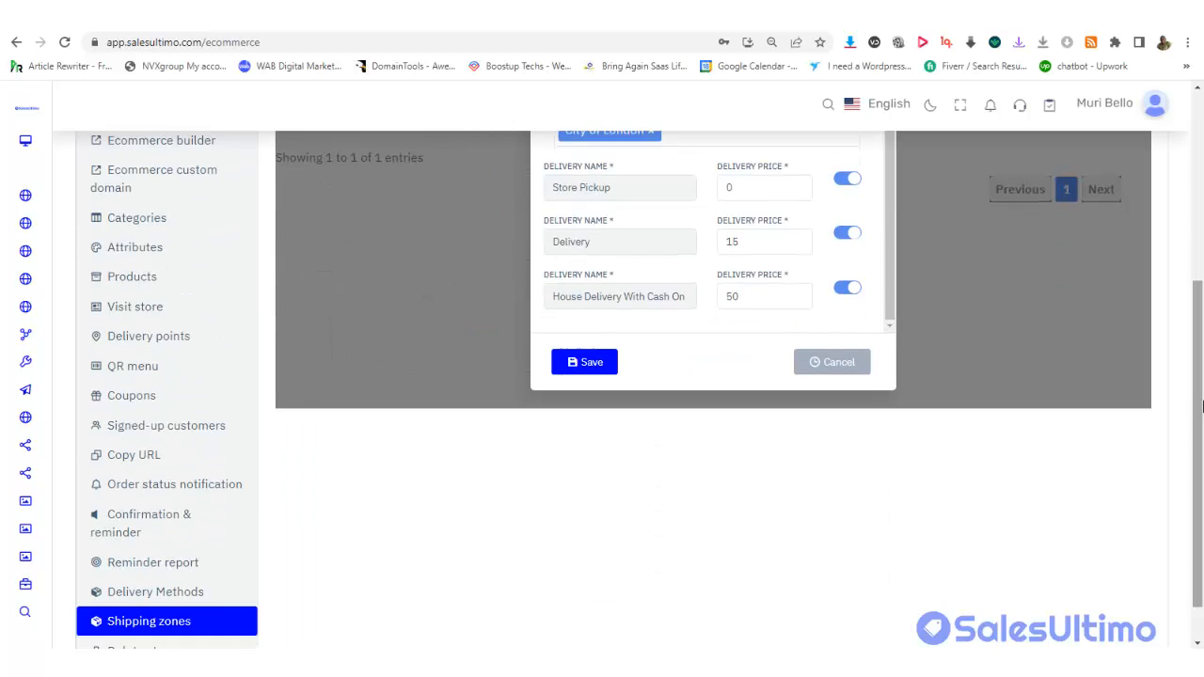
left_click(593, 363)
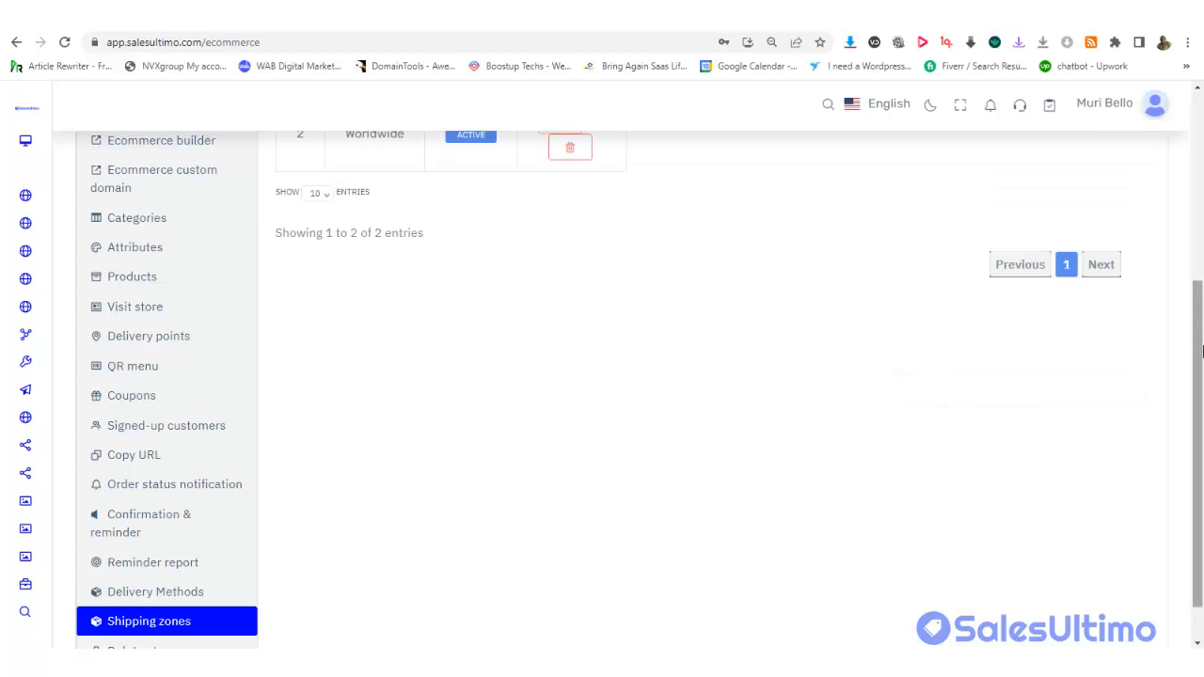
left_click_drag(1200, 342, 1199, 241)
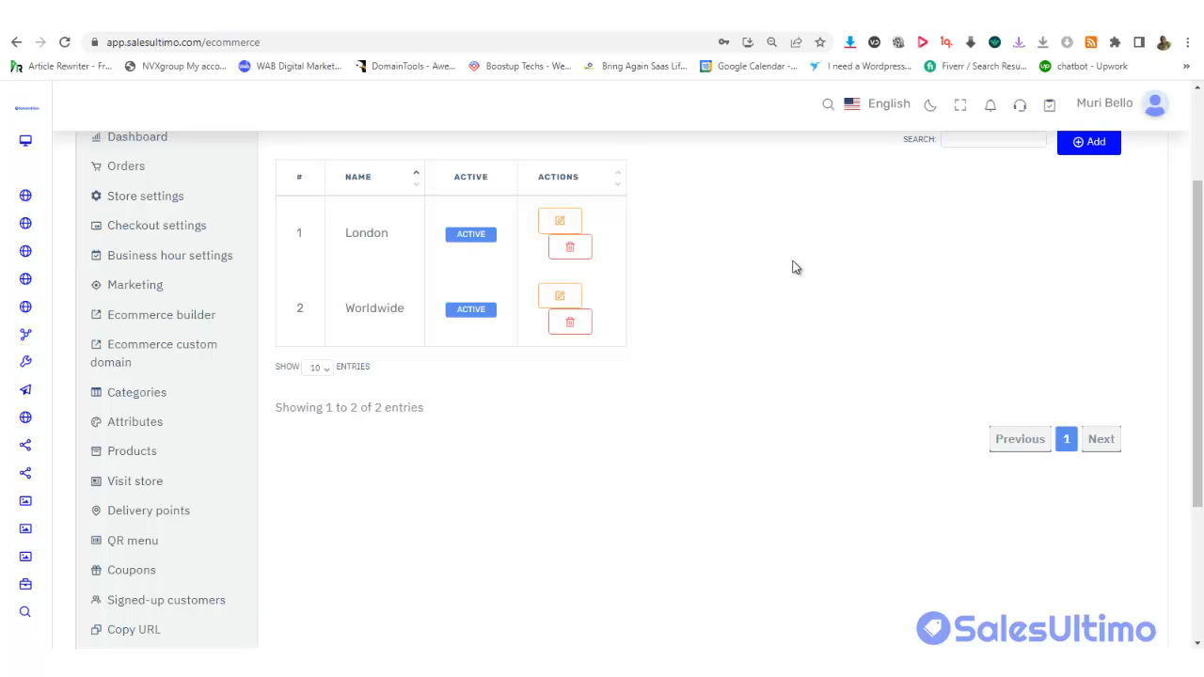
left_click_drag(1201, 402, 1202, 527)
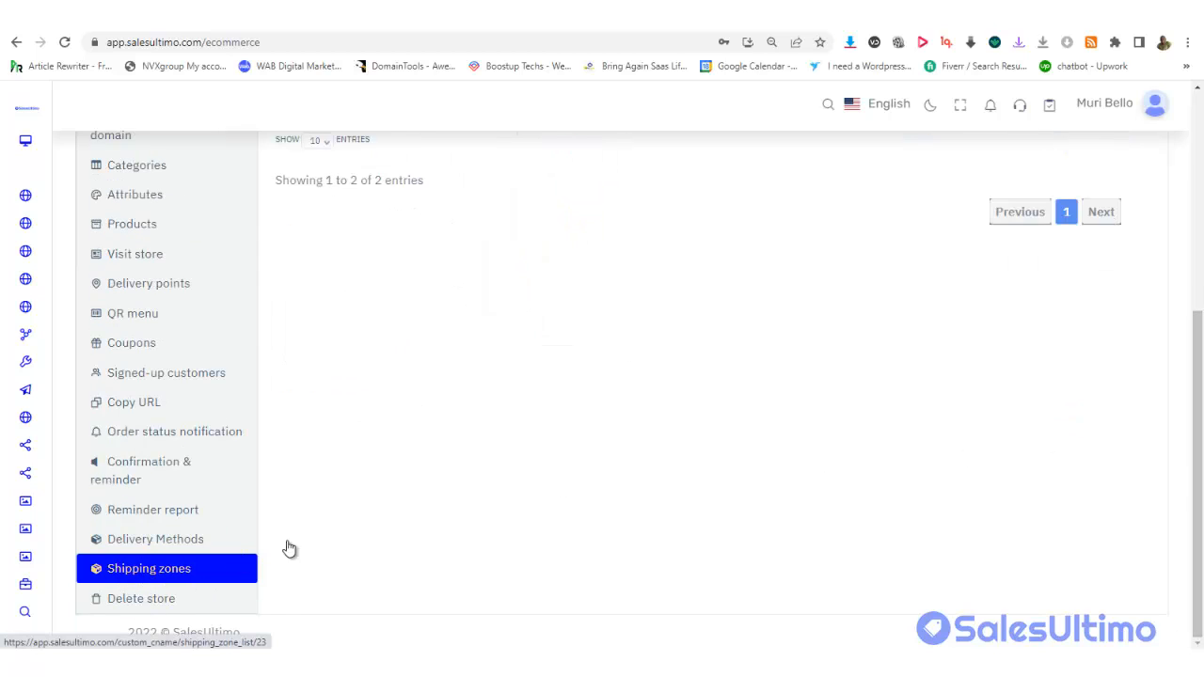
left_click_drag(1195, 447, 1198, 260)
scroll(1199, 286, "down", 1)
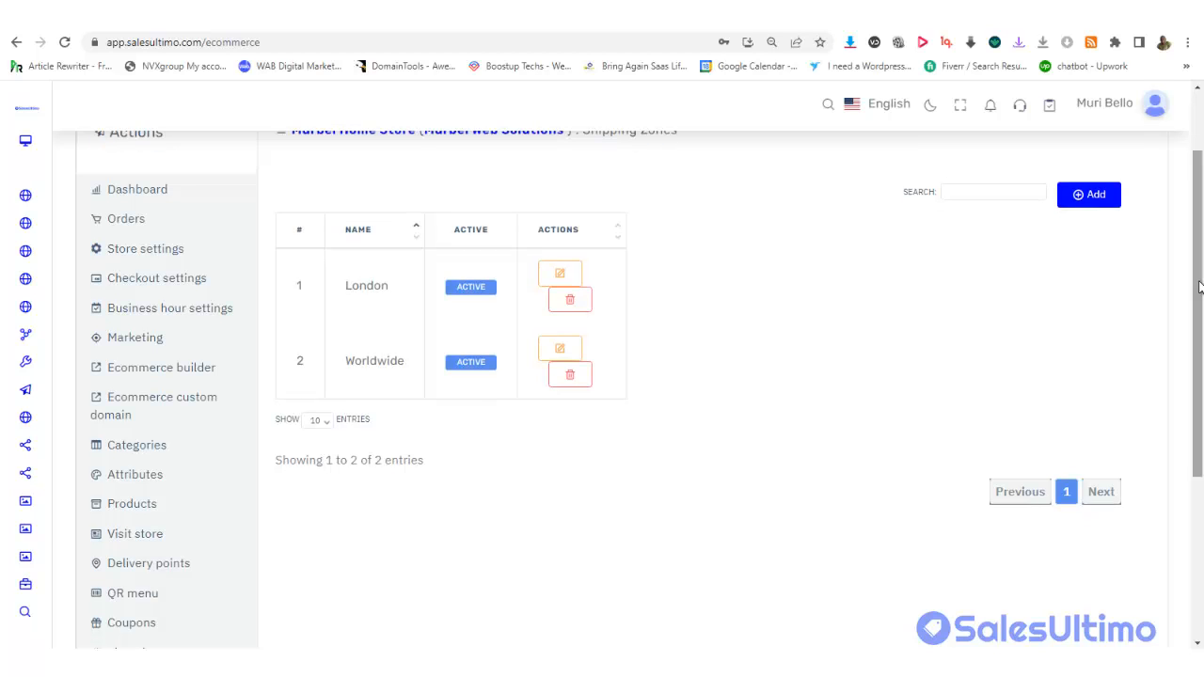
Go to the store's Products list and start a new product, looking over the blank form
left_click(158, 506)
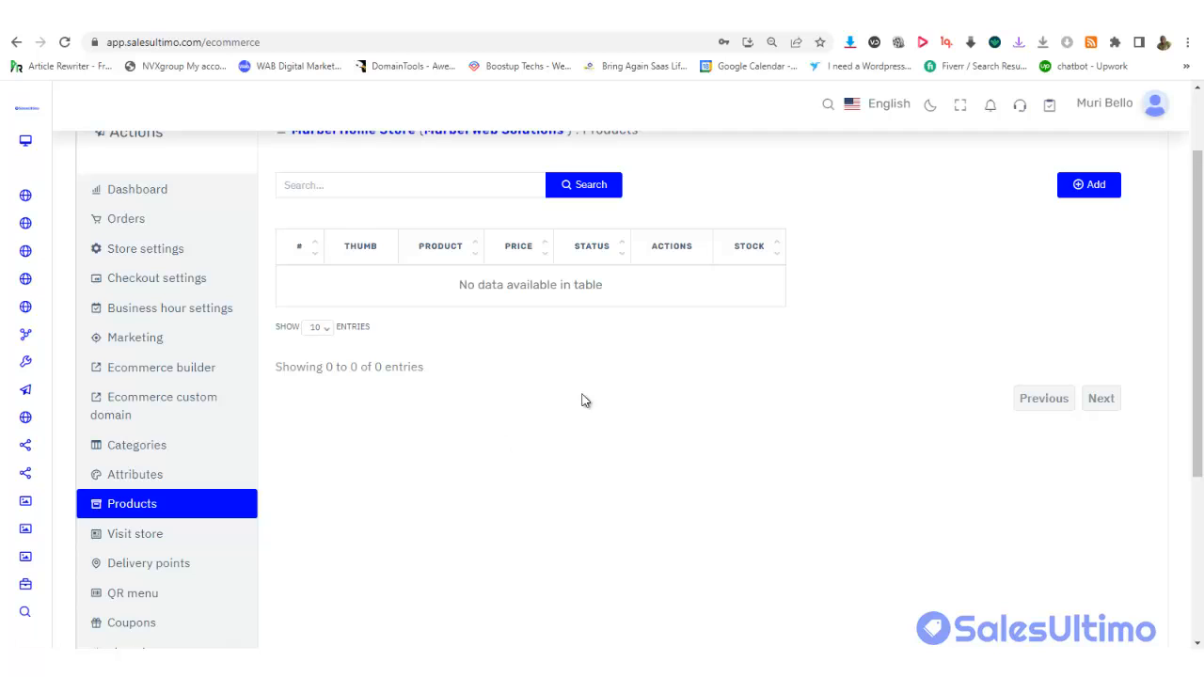
left_click_drag(1200, 308, 1200, 245)
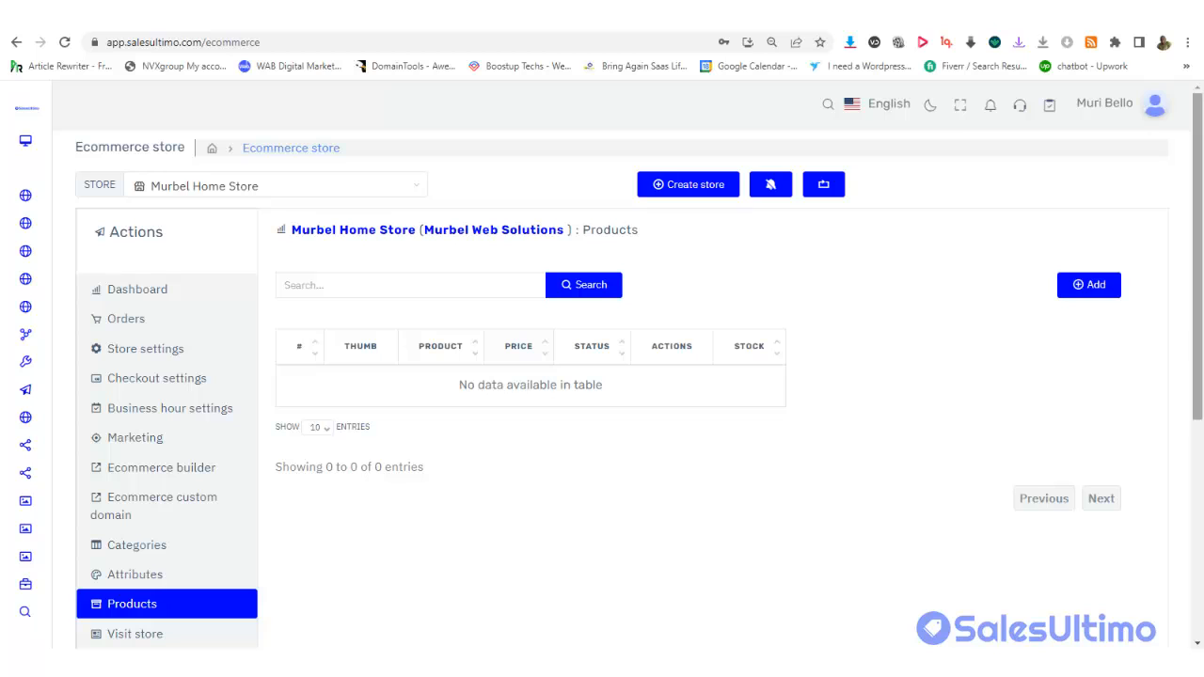
mouse_move(1196, 212)
left_mouse_down()
mouse_move(1195, 257)
mouse_move(1193, 234)
left_mouse_up()
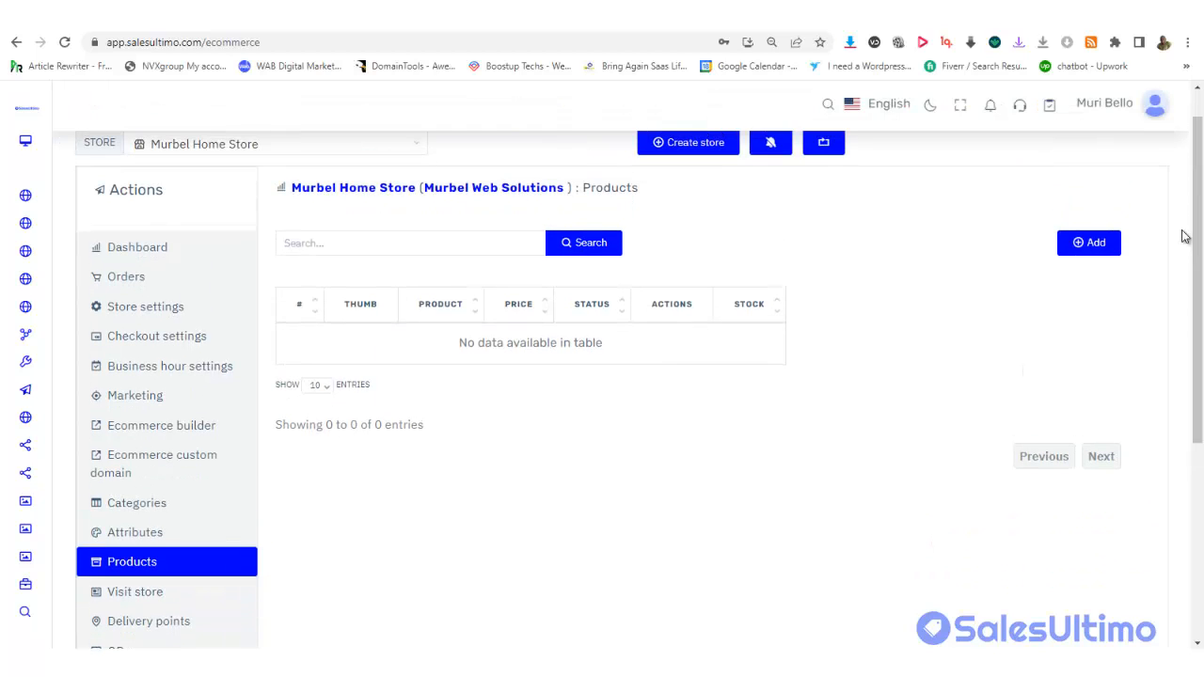
left_click(1091, 247)
left_click_drag(1199, 360, 1201, 553)
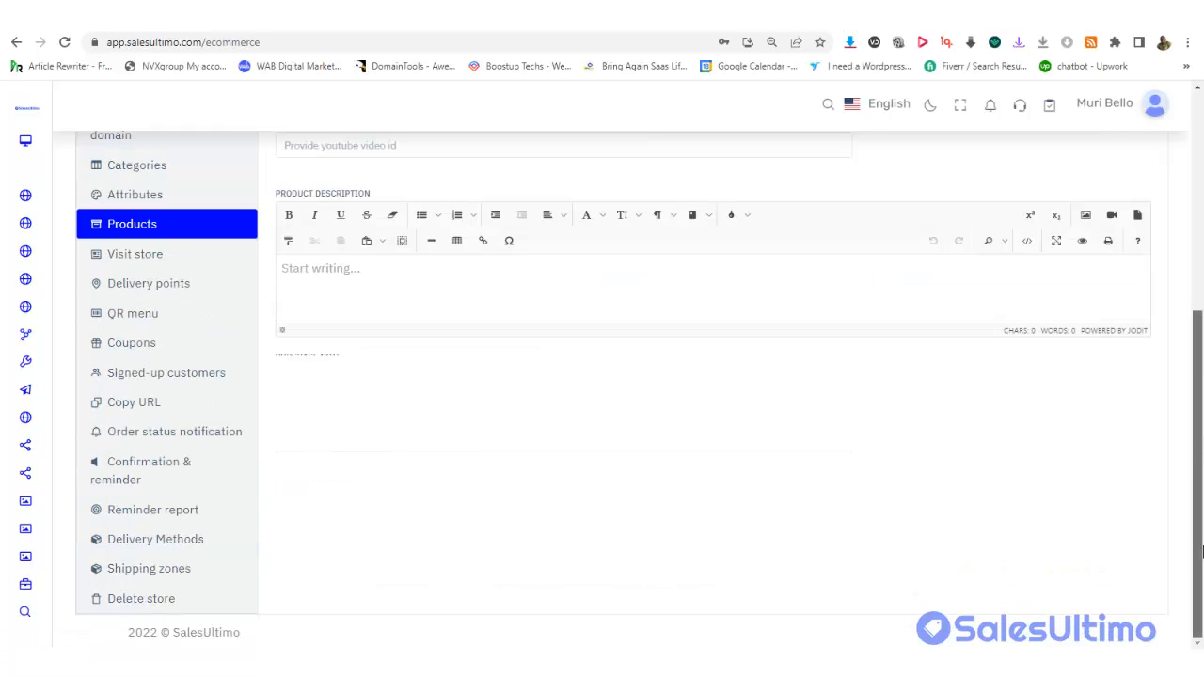
scroll(1201, 553, "down", 7)
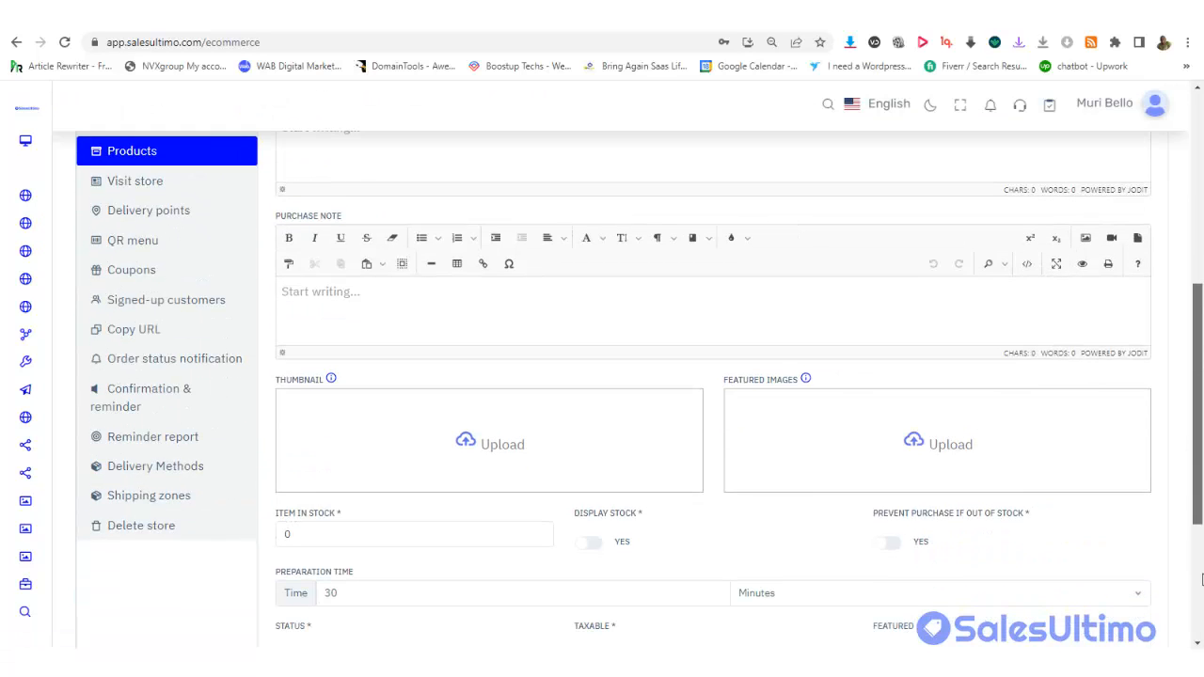
left_click_drag(1201, 633, 1196, 388)
scroll(1196, 393, "up", 1)
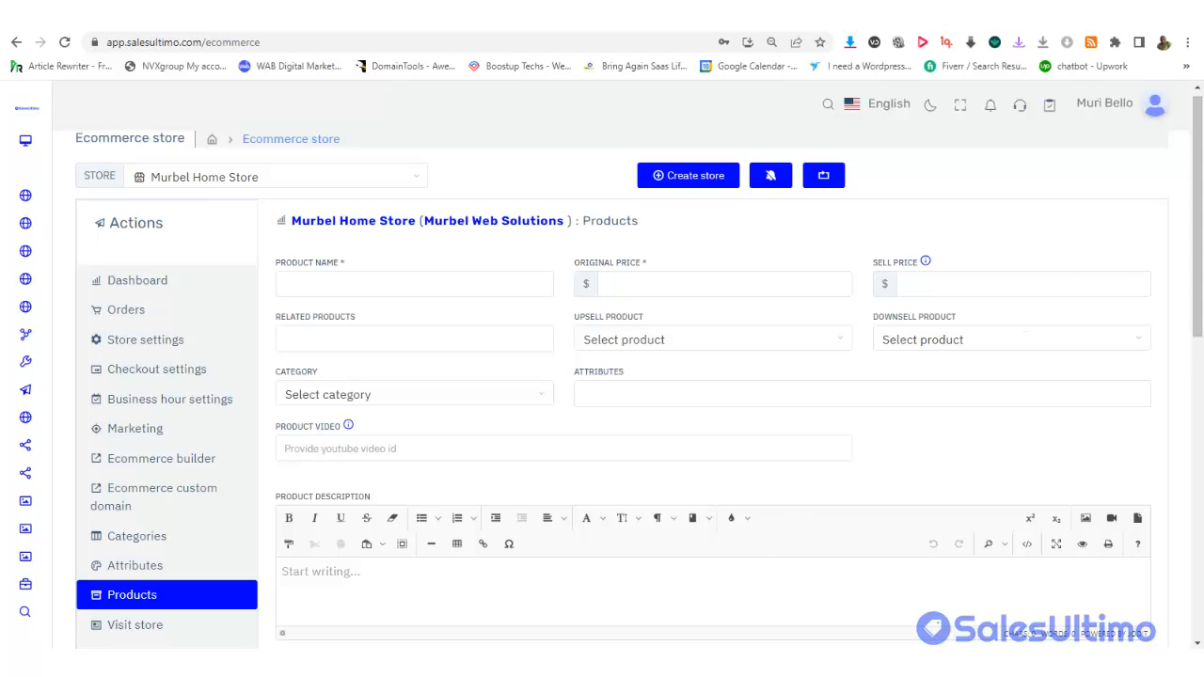
Copy the Binatone toaster title, details and specifications from the Product Description notes
left_click(702, 662)
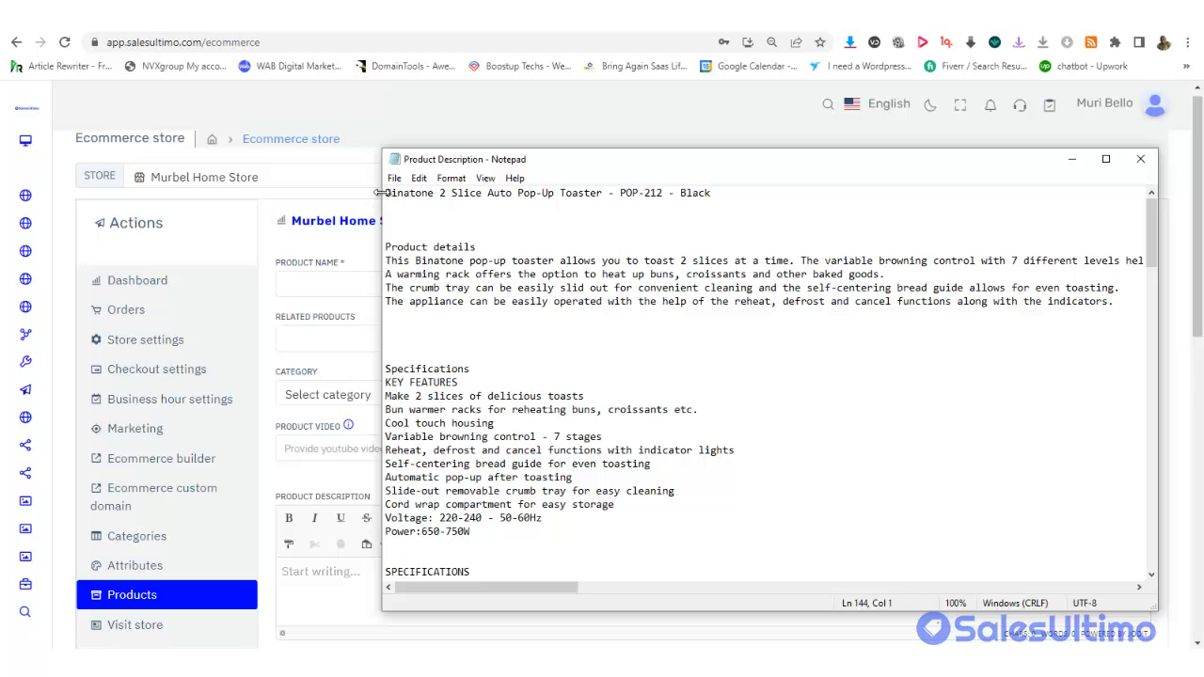
left_click_drag(386, 194, 513, 476)
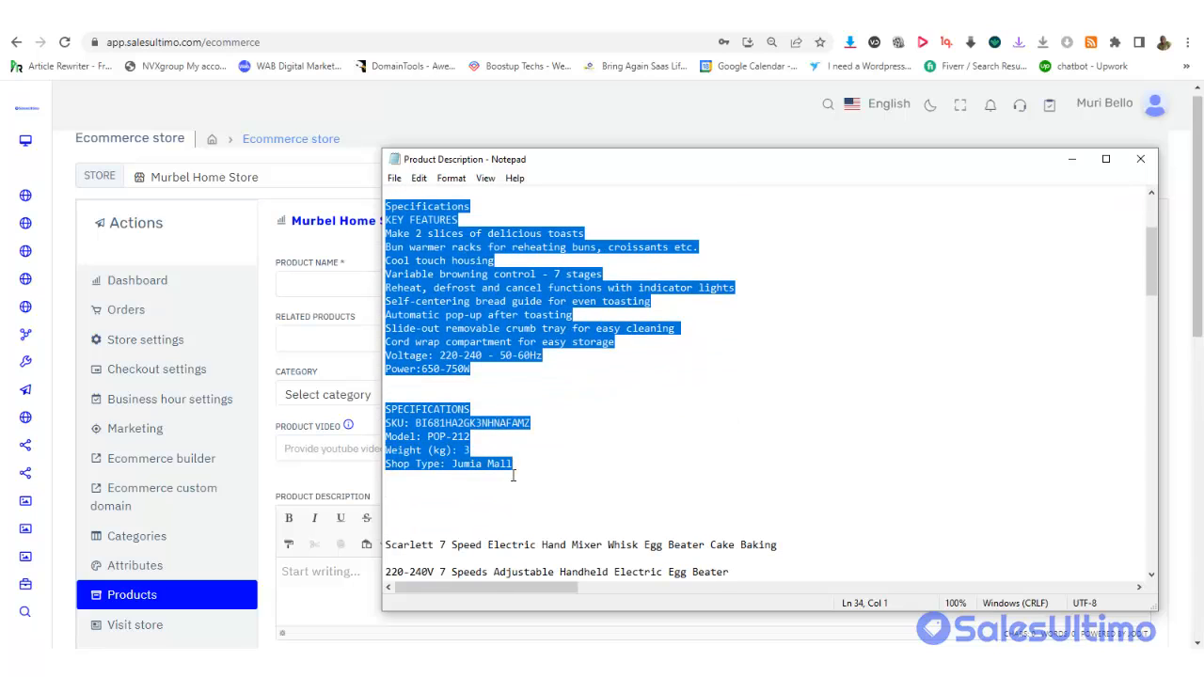
right_click(447, 314)
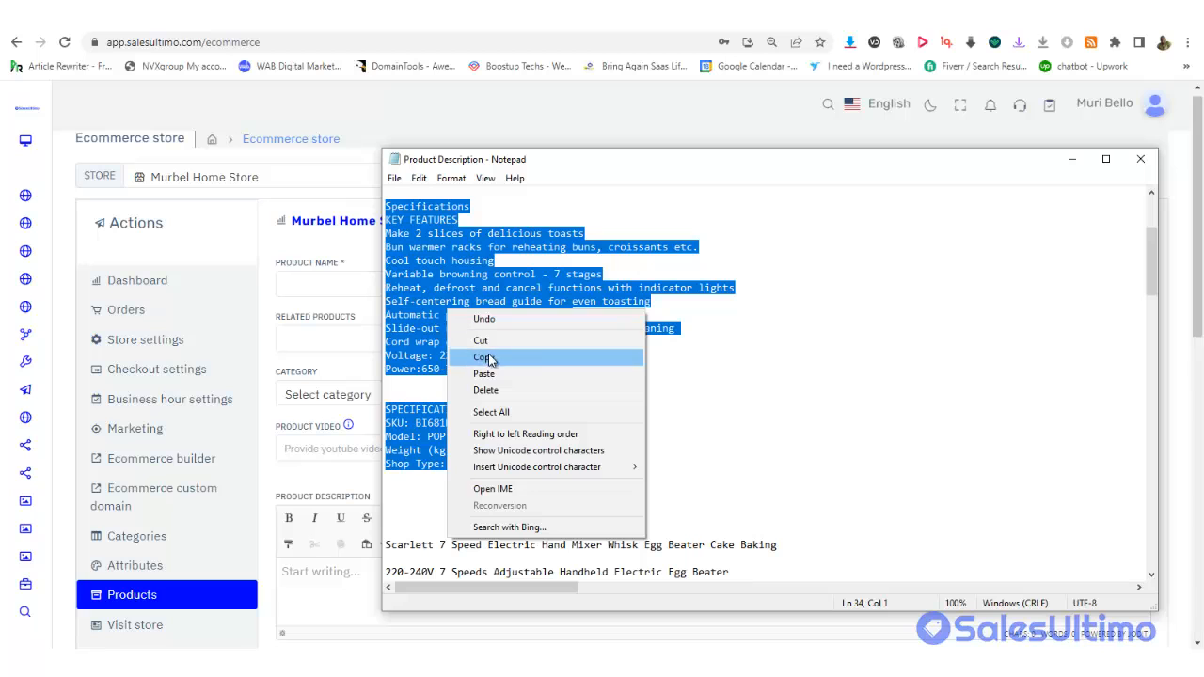
left_click(491, 356)
left_click(350, 283)
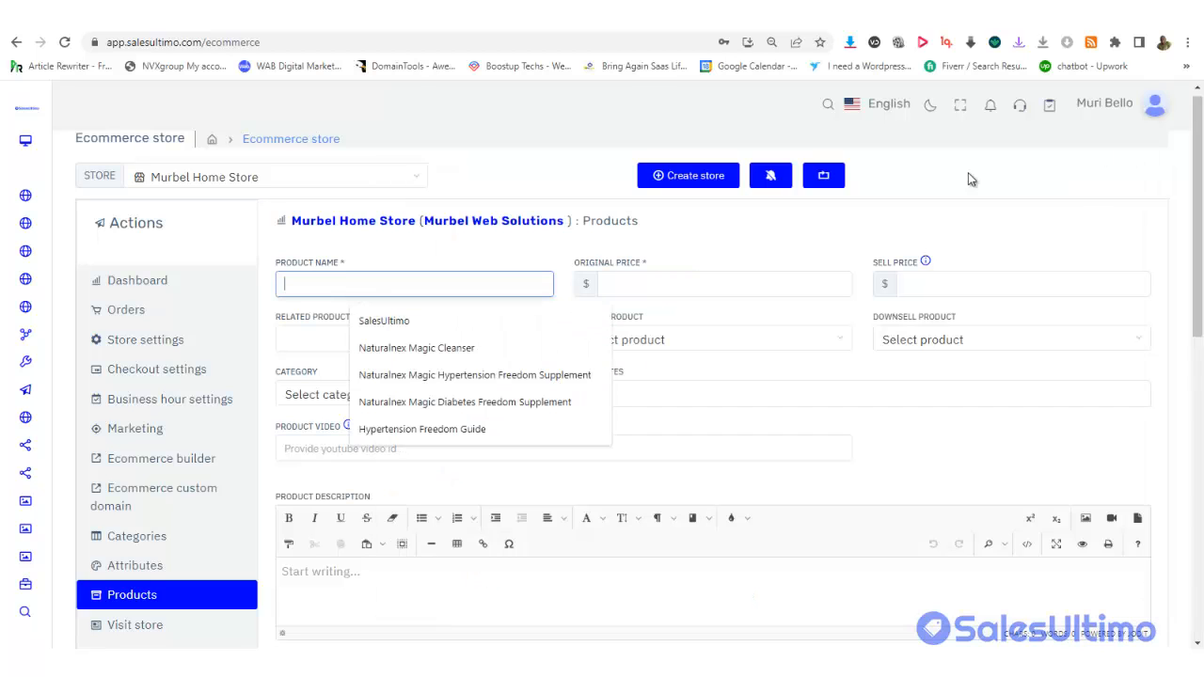
Paste the toaster details into Product Description, cutting out the title line
scroll(1104, 309, "down", 3)
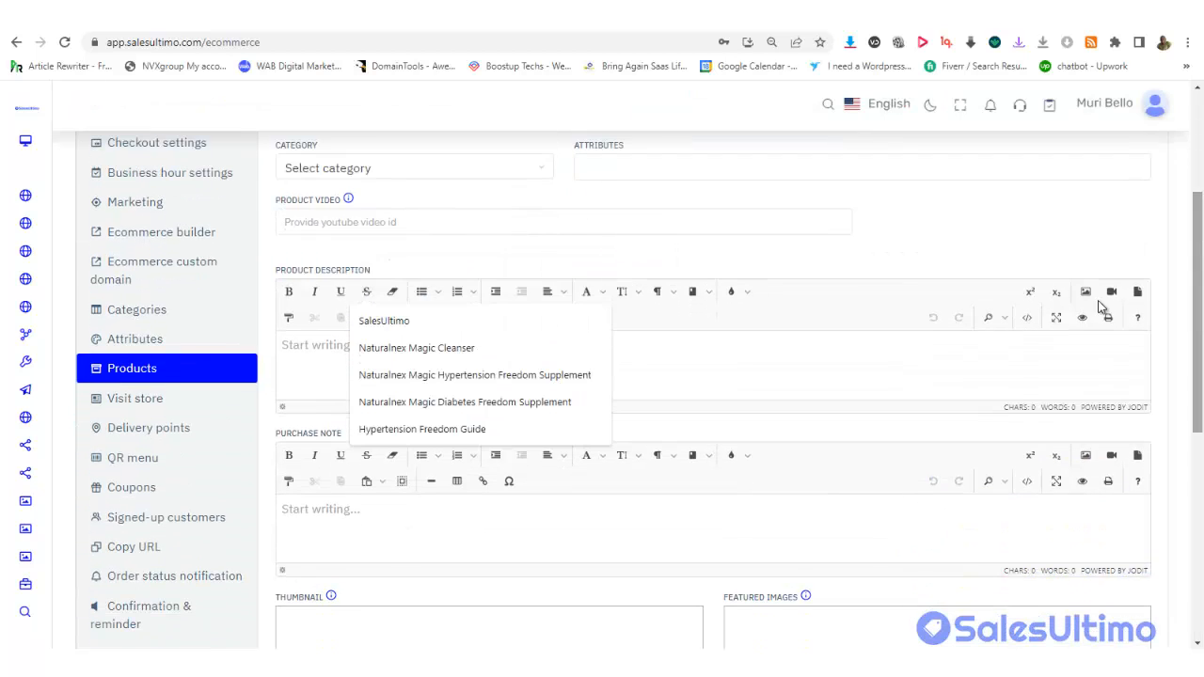
right_click(640, 376)
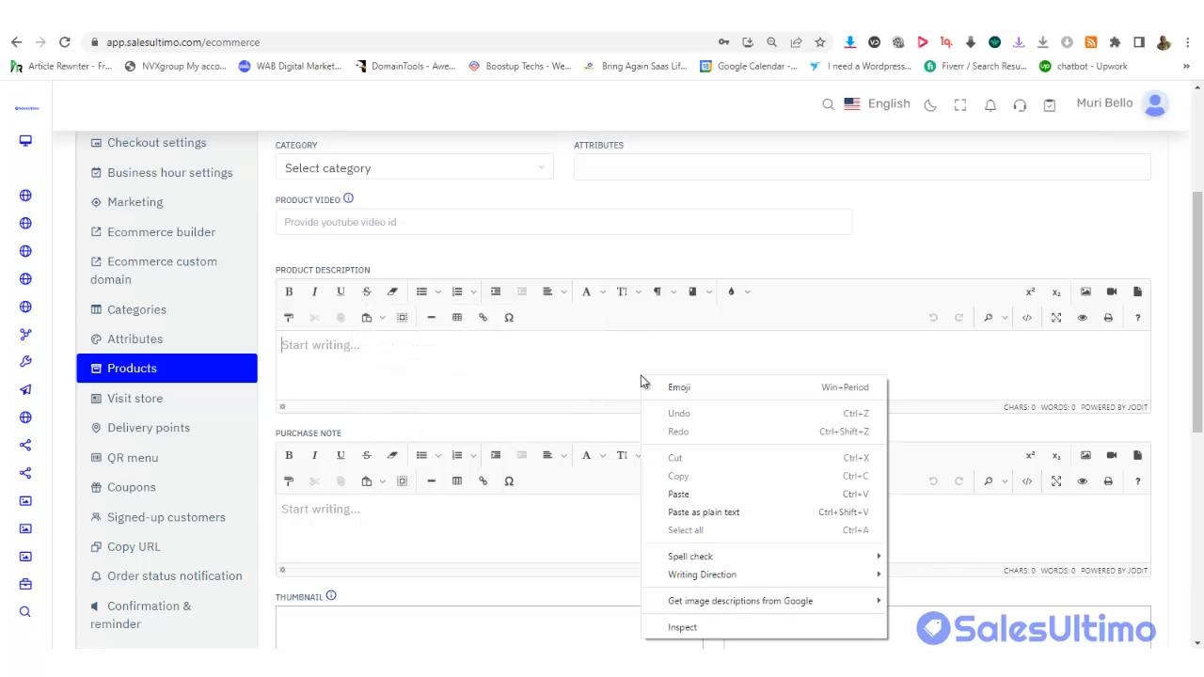
left_click(690, 494)
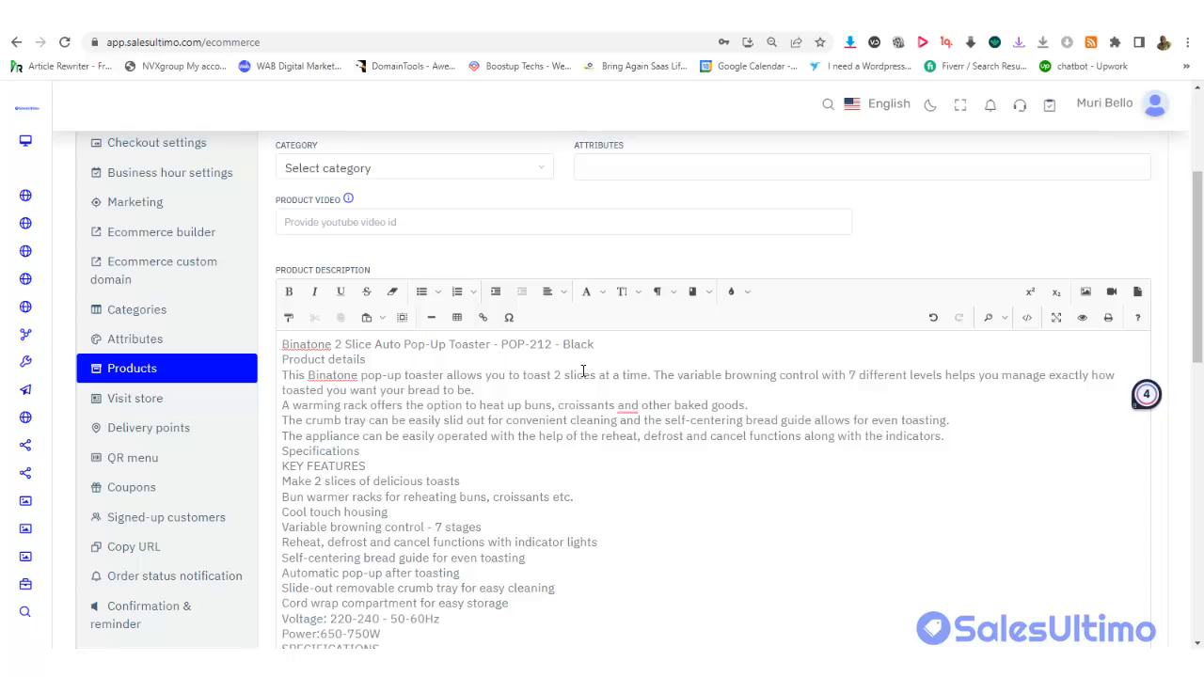
left_click(597, 344)
left_click_drag(504, 344, 270, 350)
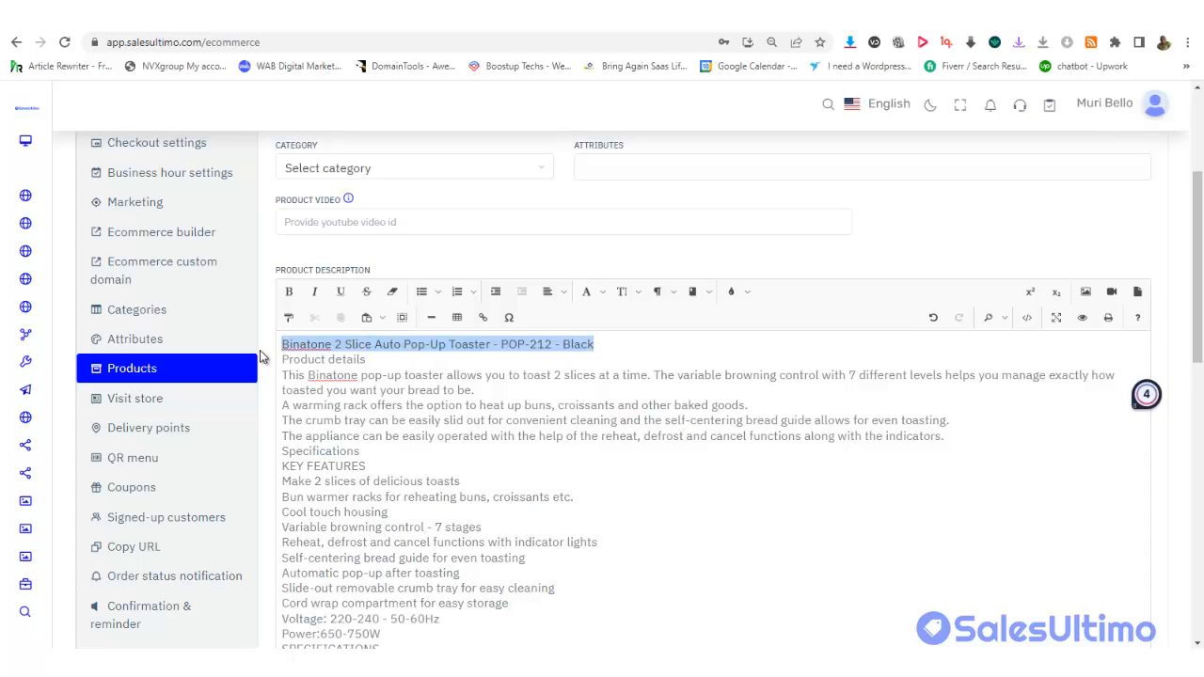
key("BackSpace")
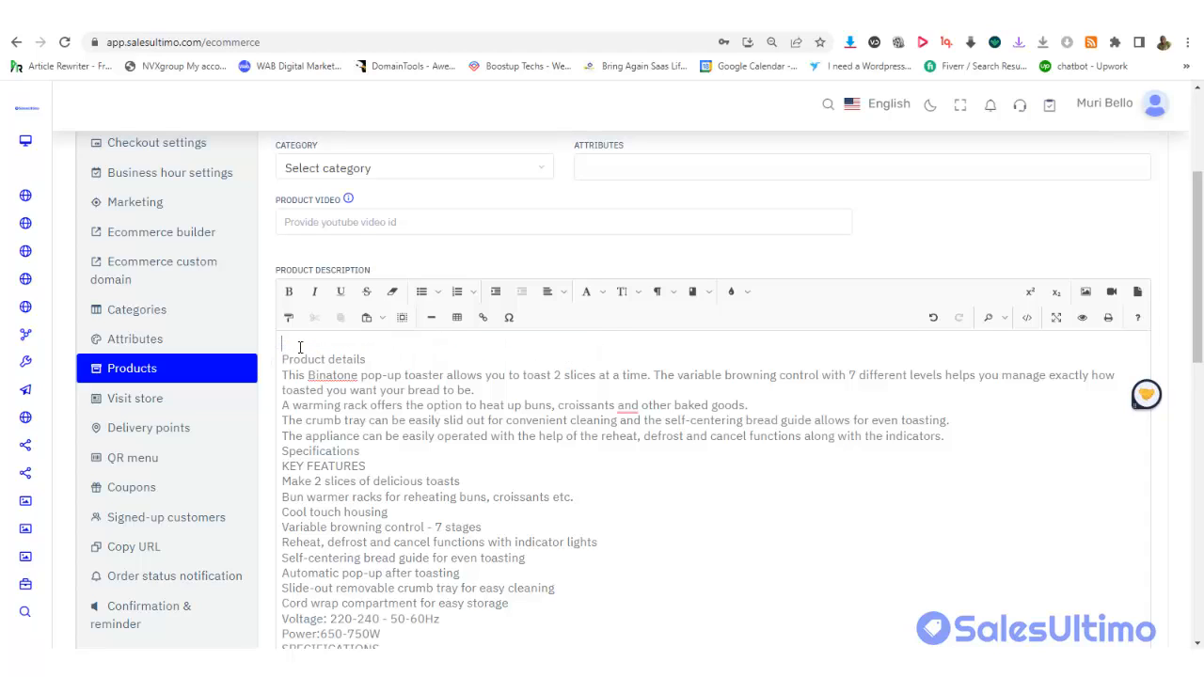
Use the Binatone toaster title as Product Name and set Original Price to 100
scroll(1200, 317, "up", 2)
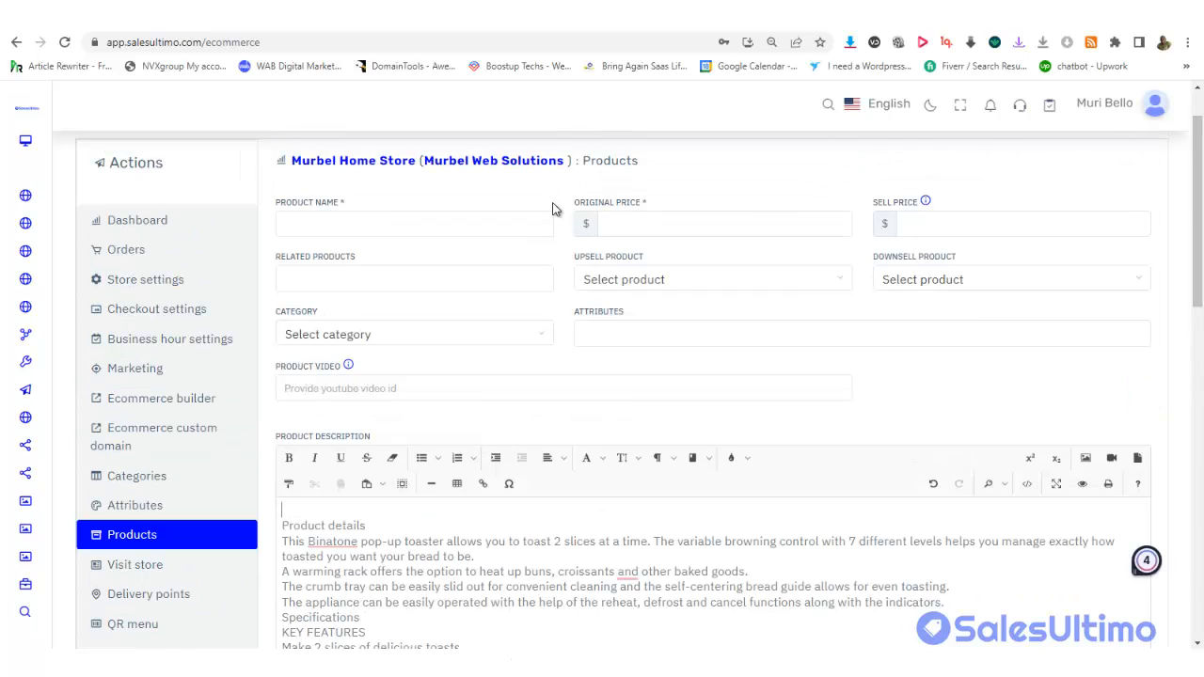
left_click(486, 226)
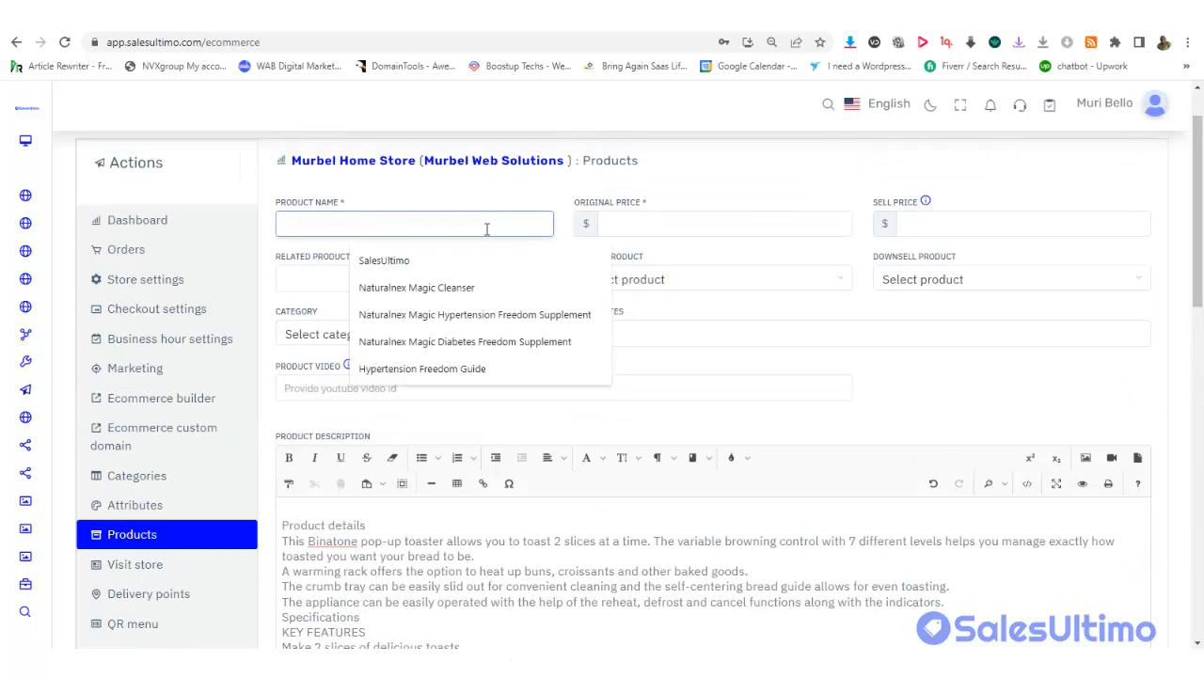
key("ctrl+v")
left_click(637, 220)
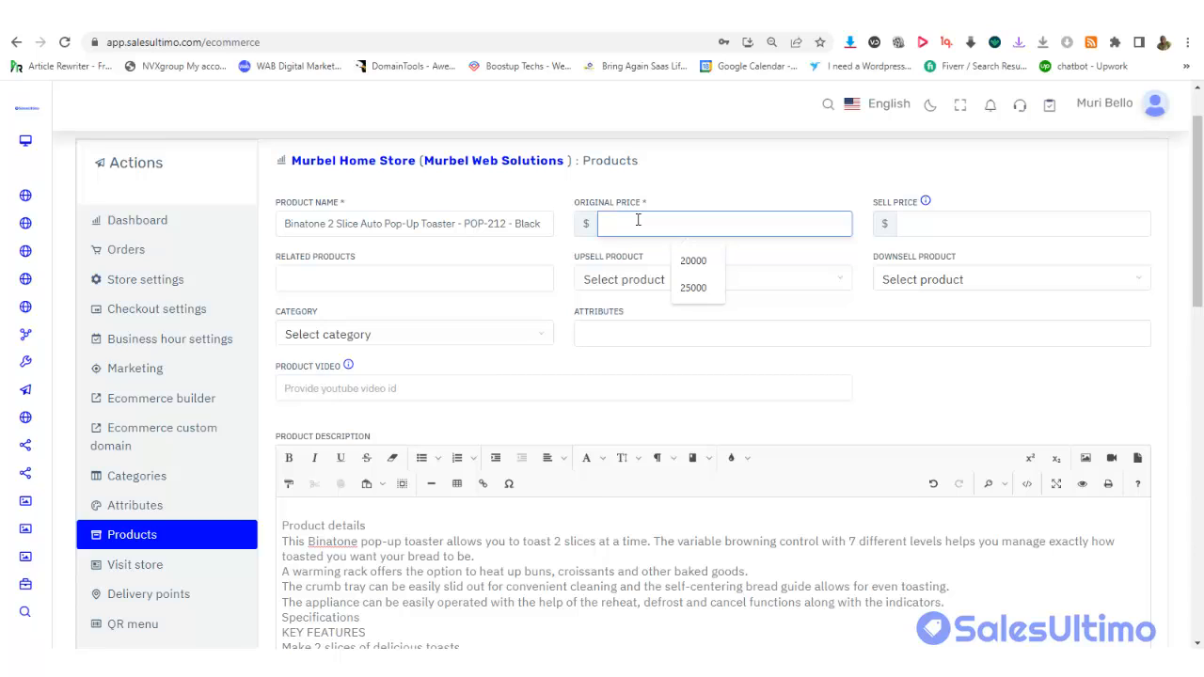
type("20")
left_click_drag(622, 224, 607, 225)
type("100")
left_click(910, 227)
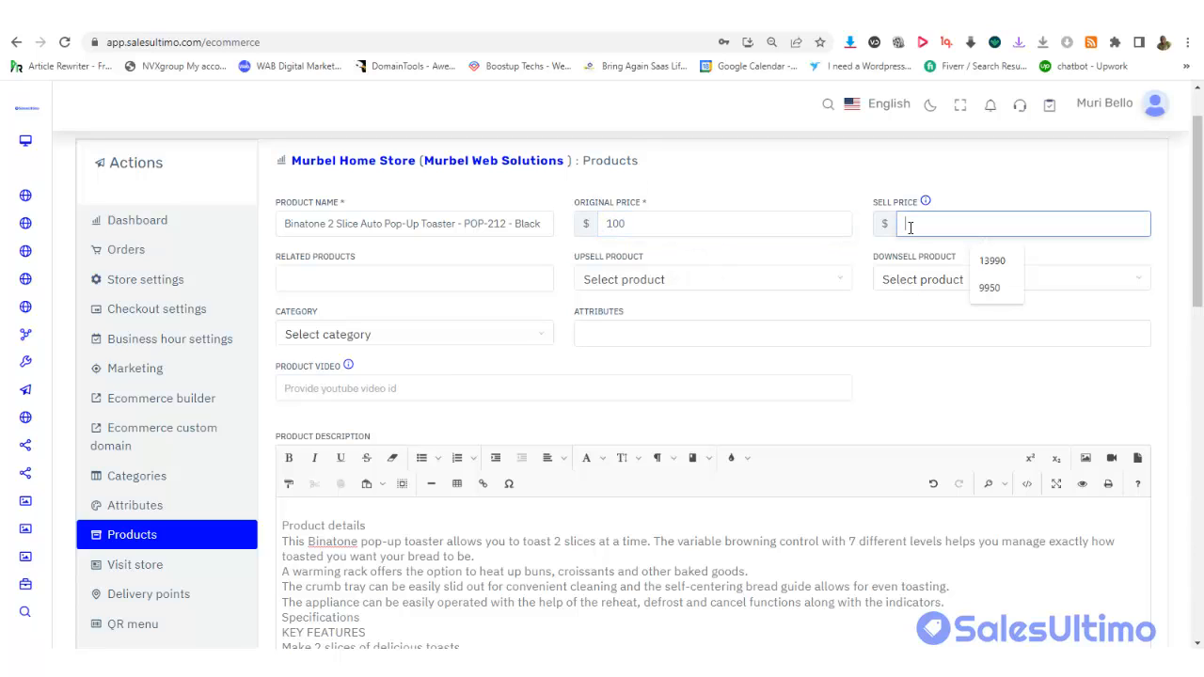
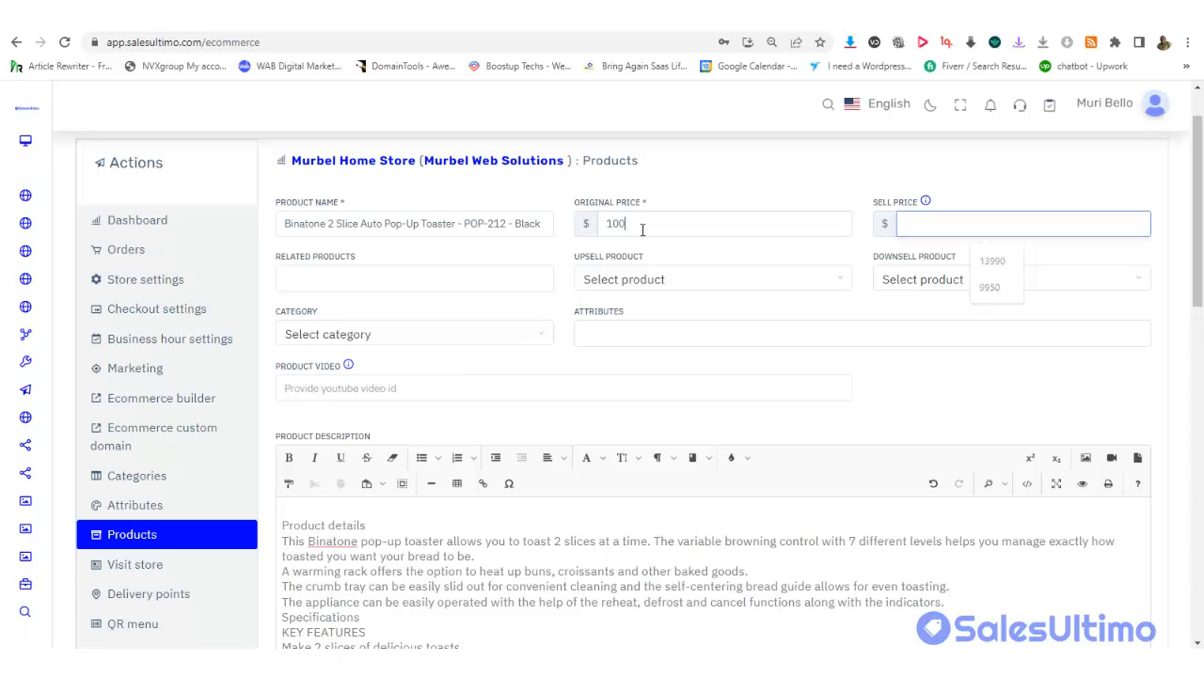
Change the original price from 100 to 50 and set the sell price to 30
key("shift+Tab")
key("BackSpace")
type("50")
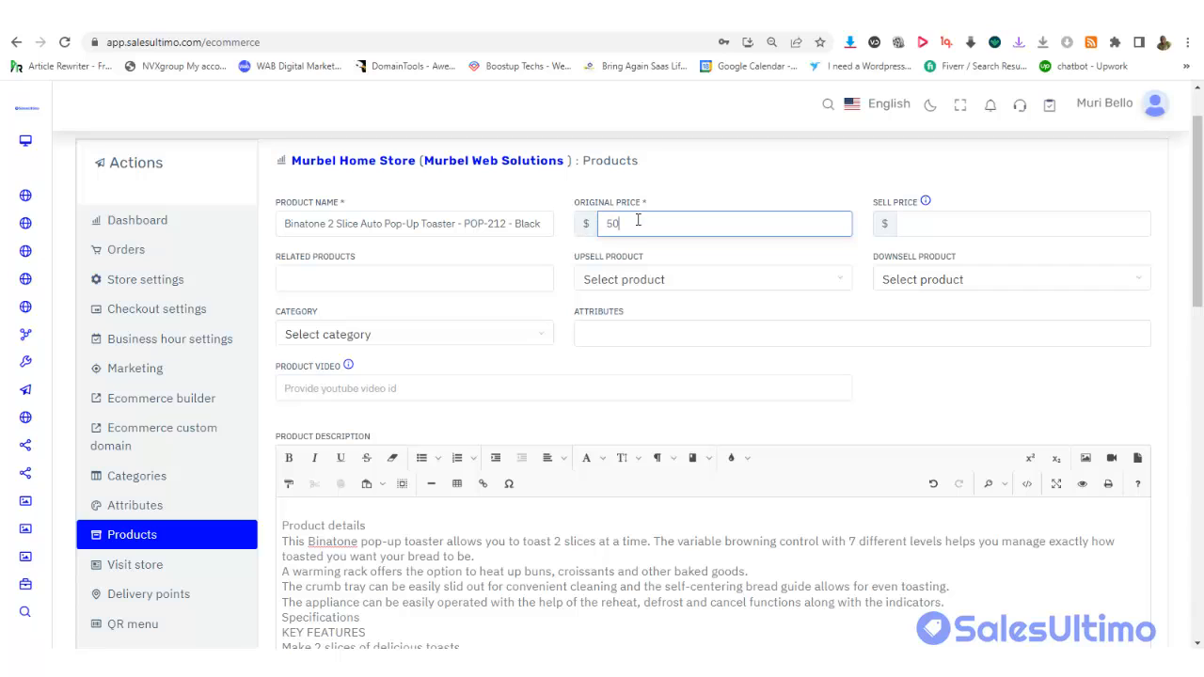
left_click(898, 228)
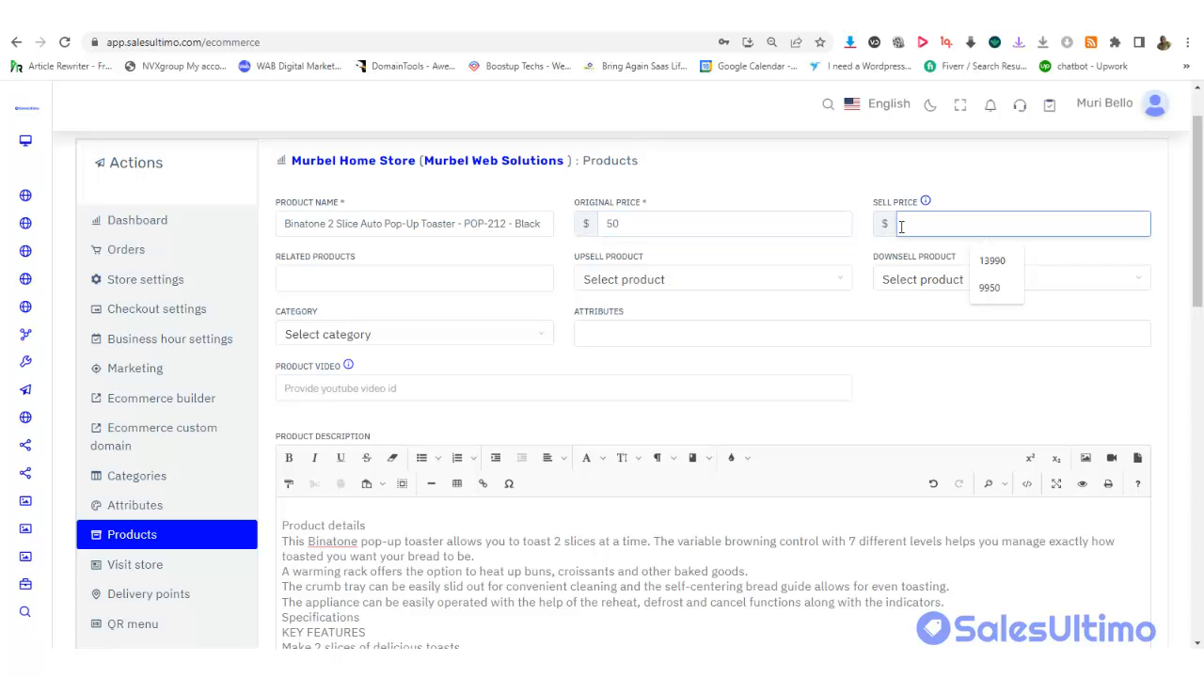
type("30")
Review the Upsell, Downsell and Related Products choices, leaving all three empty
left_click(608, 287)
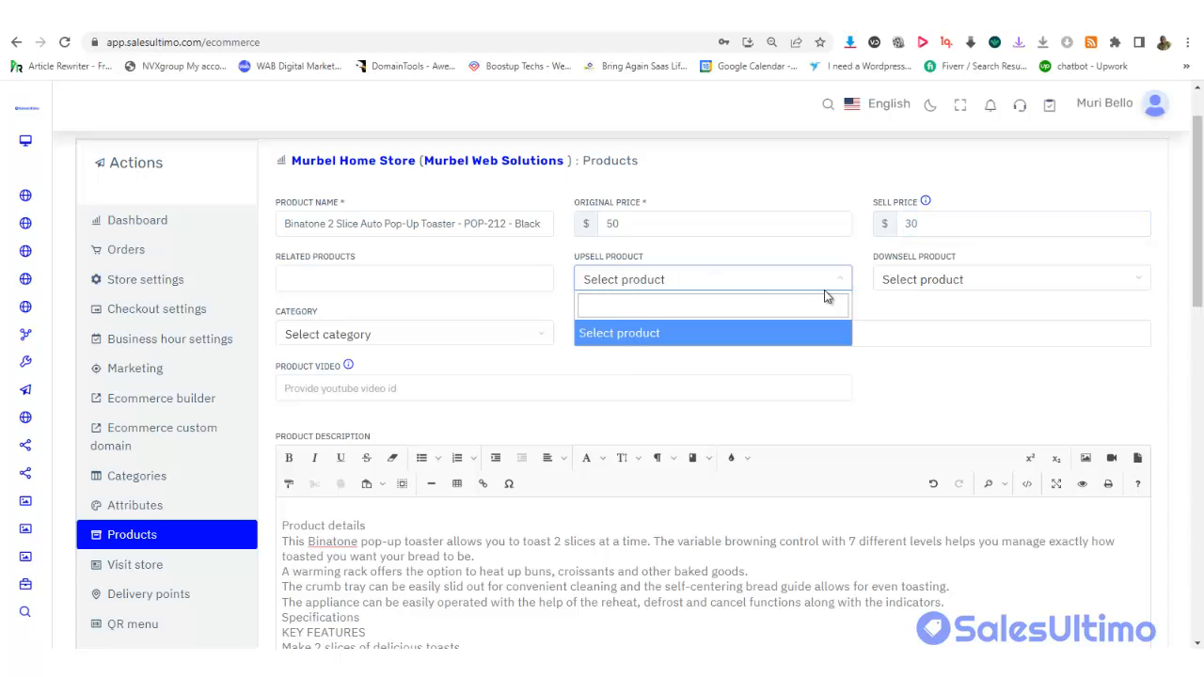
left_click(894, 310)
left_click(926, 279)
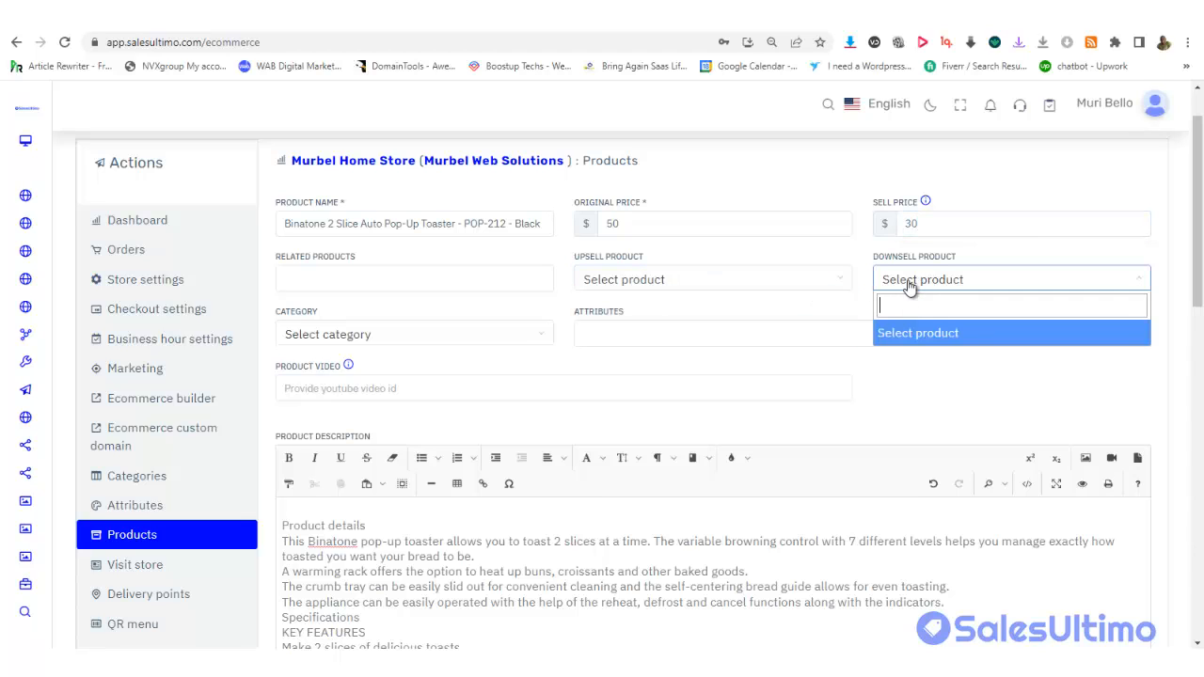
left_click(835, 316)
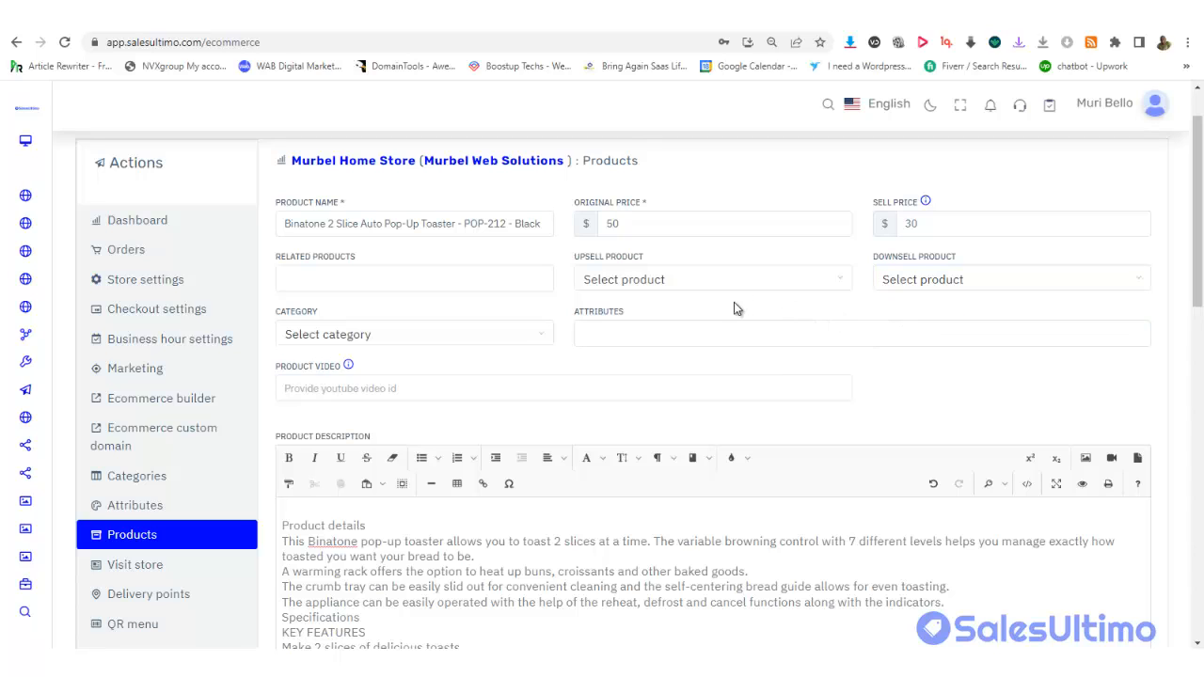
left_click(382, 280)
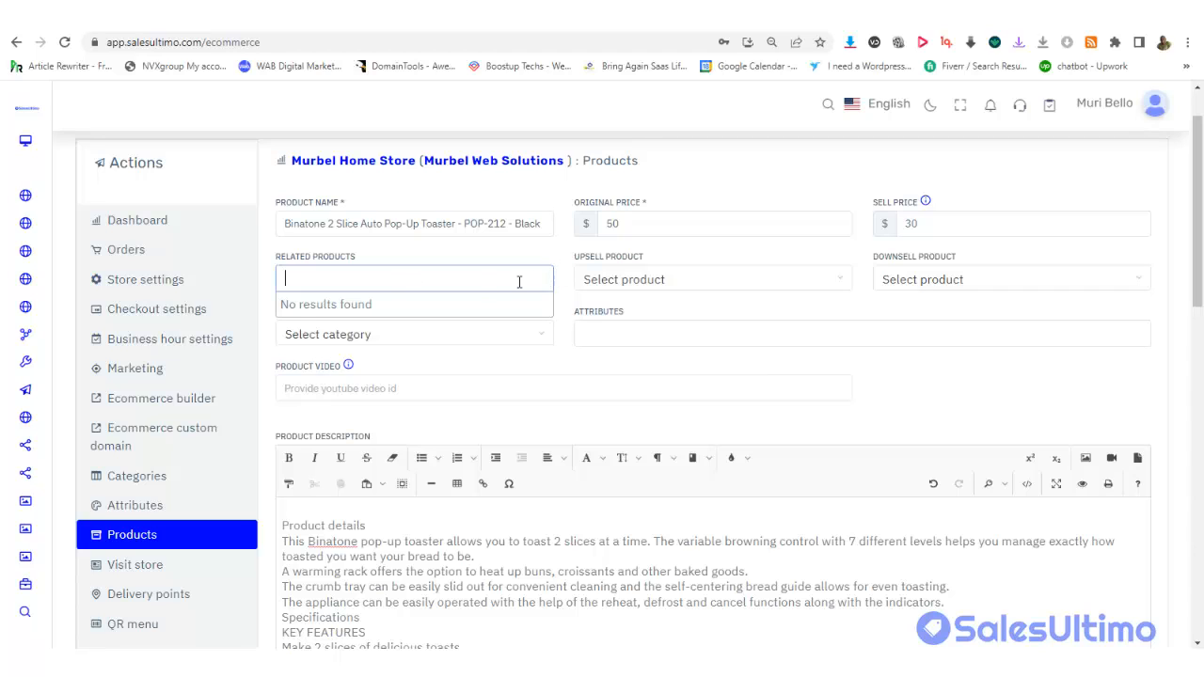
left_click(650, 287)
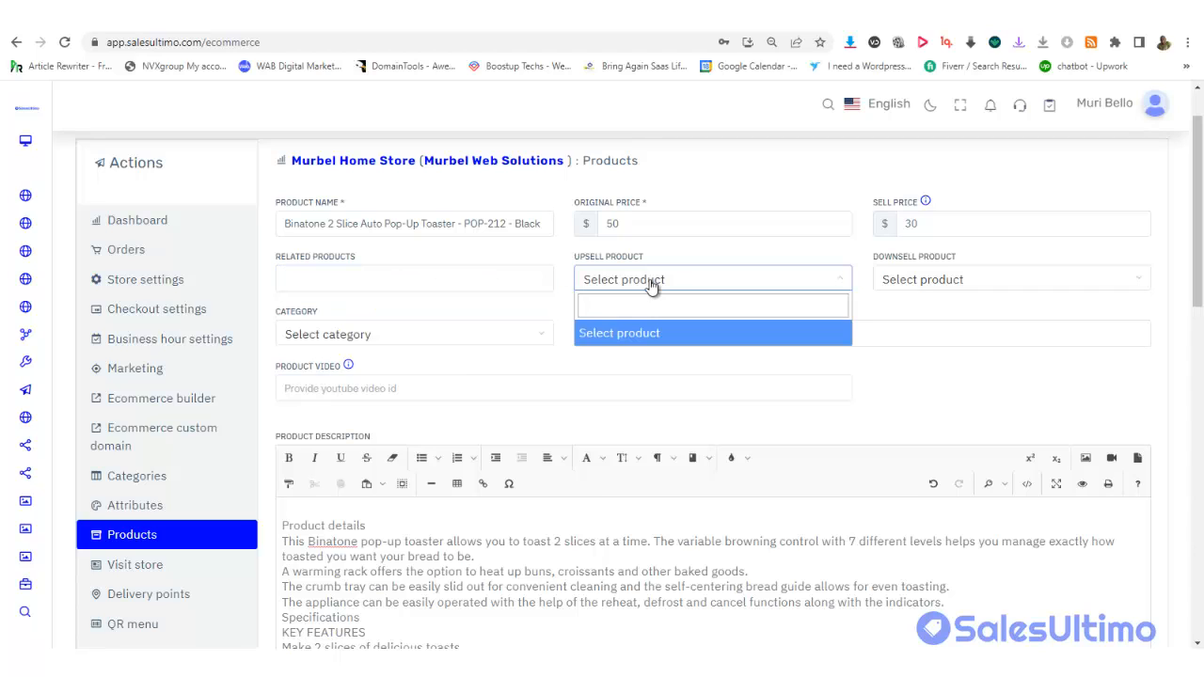
left_click(691, 254)
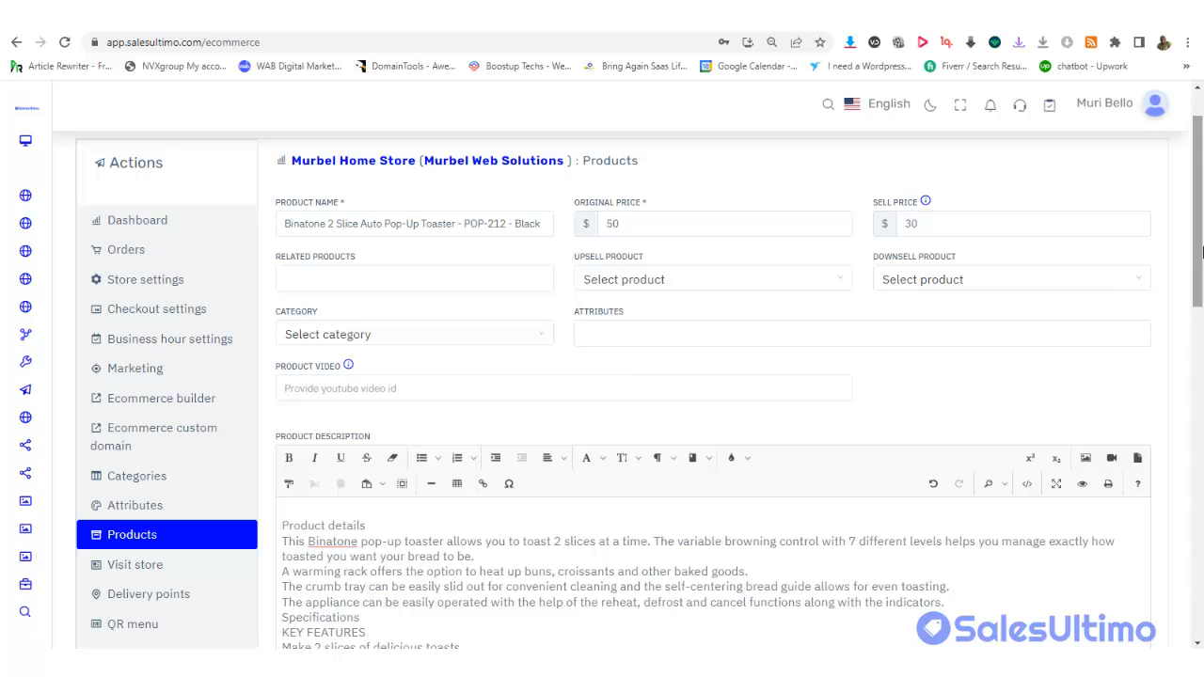
Put the toaster in the Kitchen category
scroll(1201, 252, "down", 2)
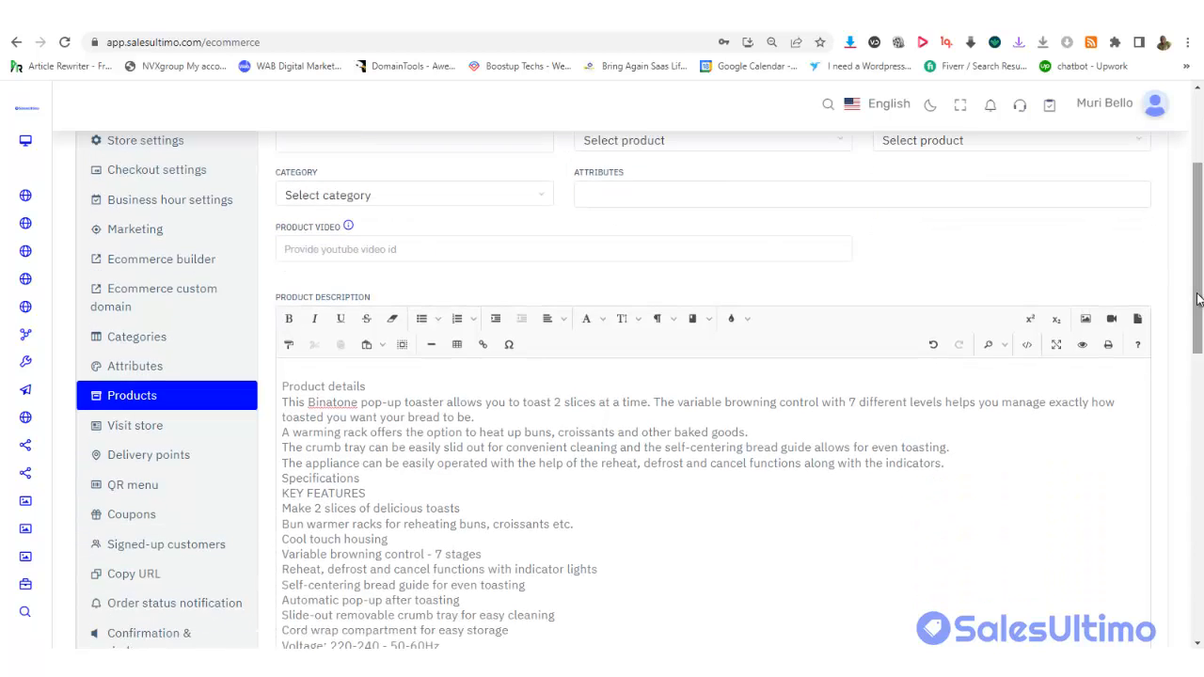
left_click(320, 199)
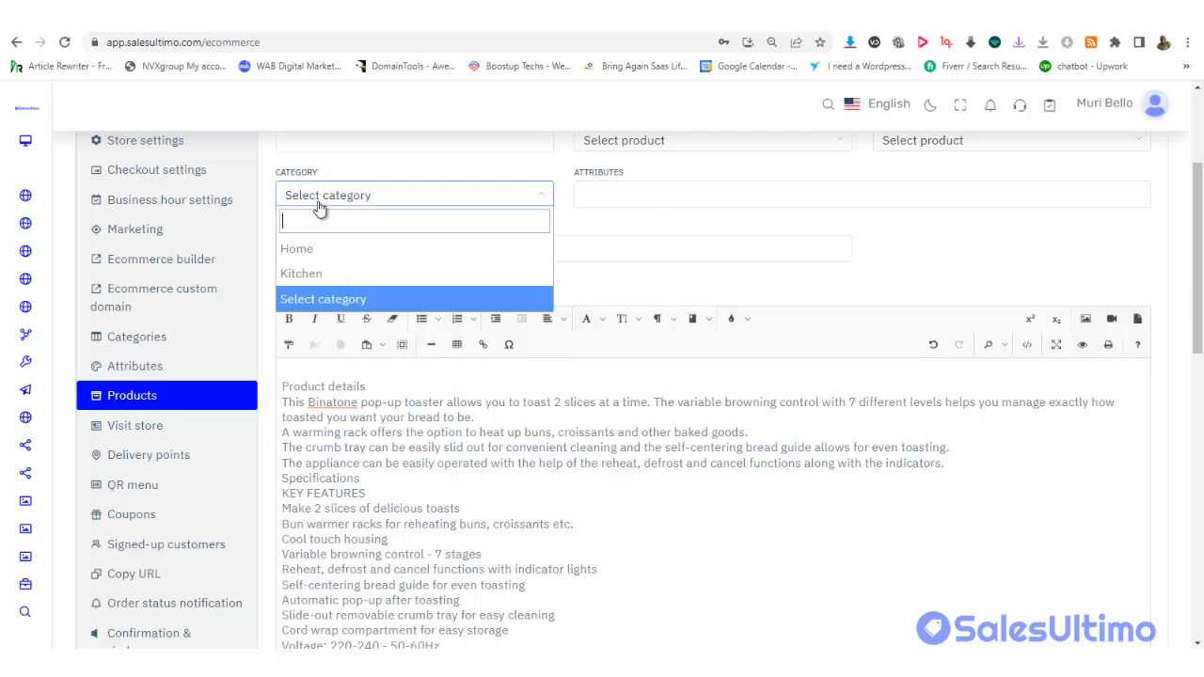
left_click(320, 274)
Try the Colour attribute, then add Size and remove Colour so only Size remains
left_click(612, 195)
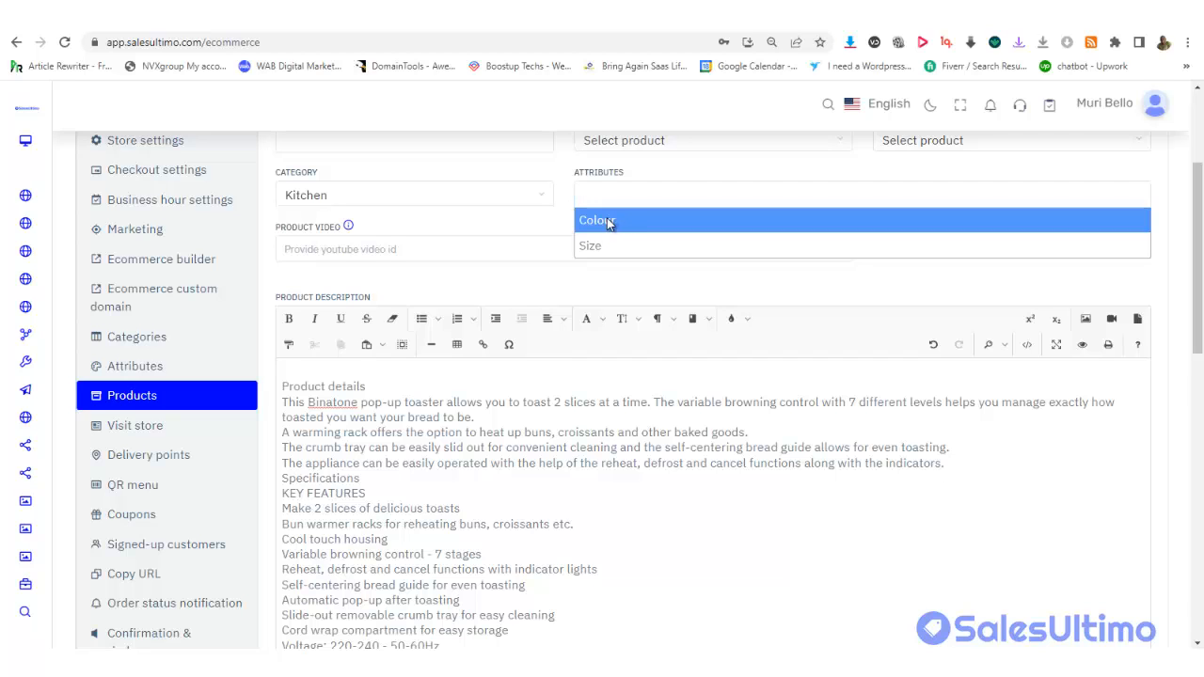
left_click(606, 219)
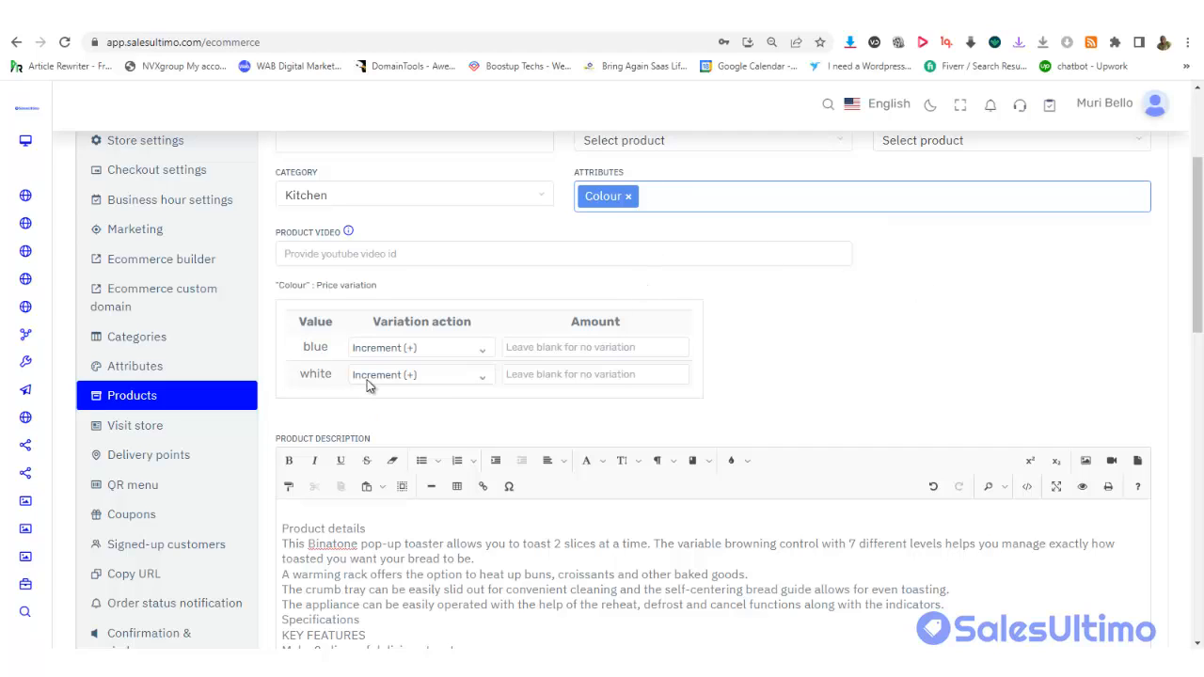
left_click(467, 346)
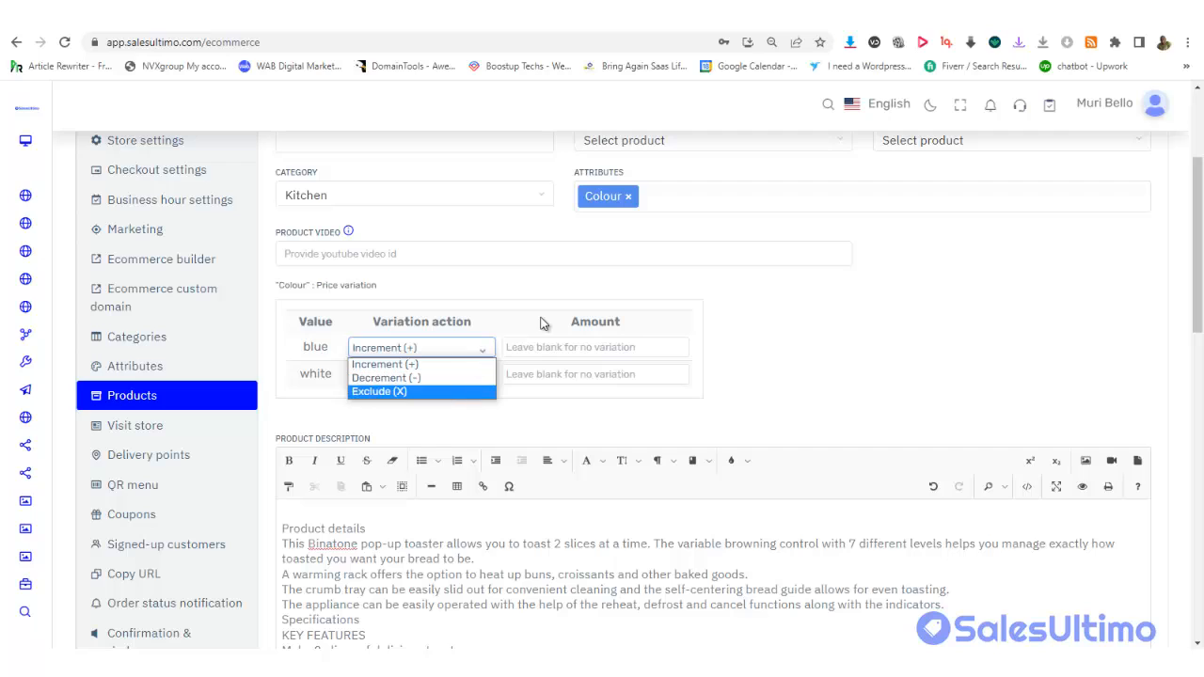
left_click(788, 325)
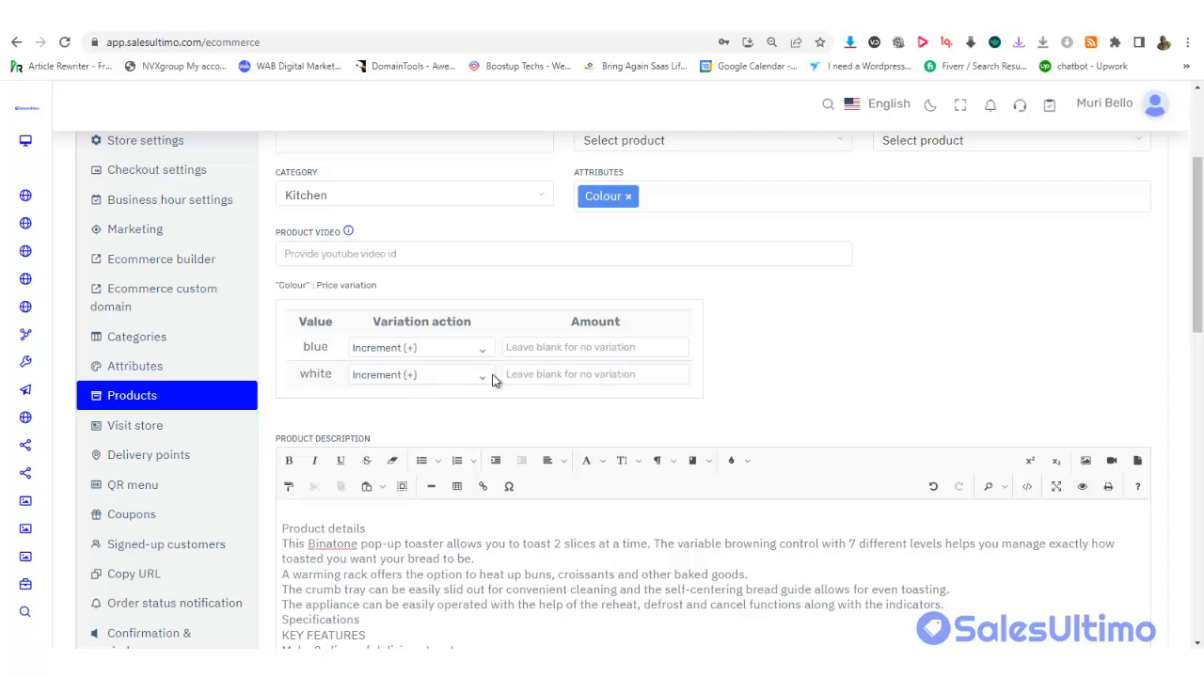
left_click(696, 195)
left_click(625, 248)
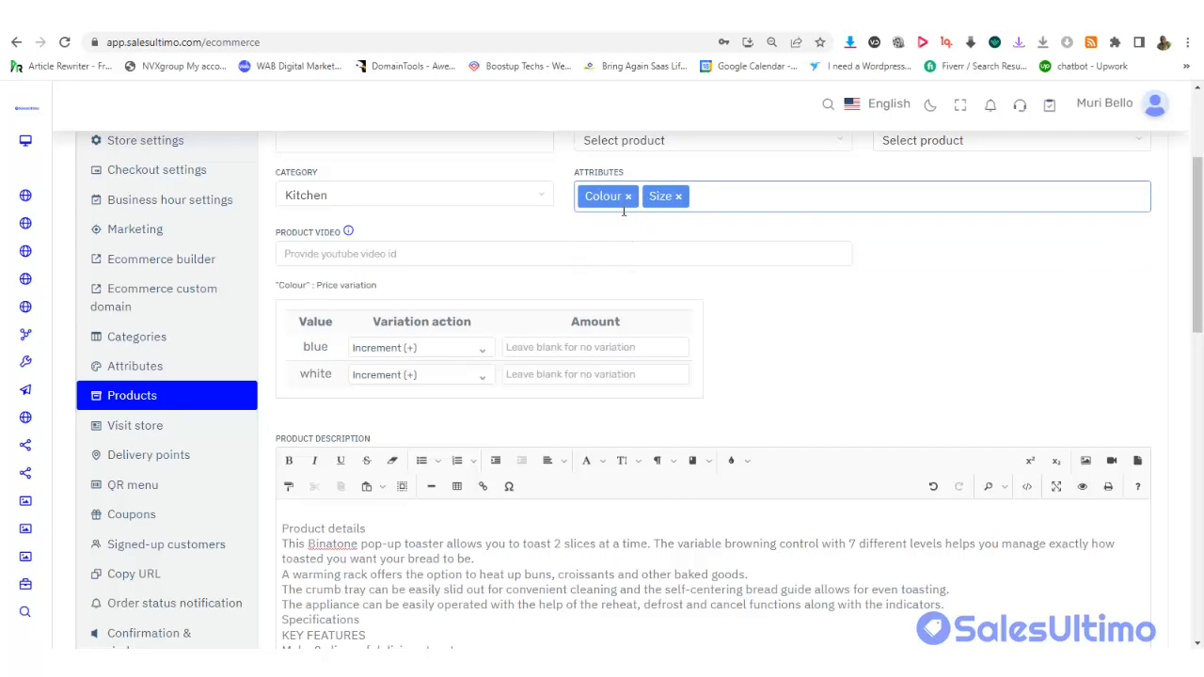
left_click(627, 195)
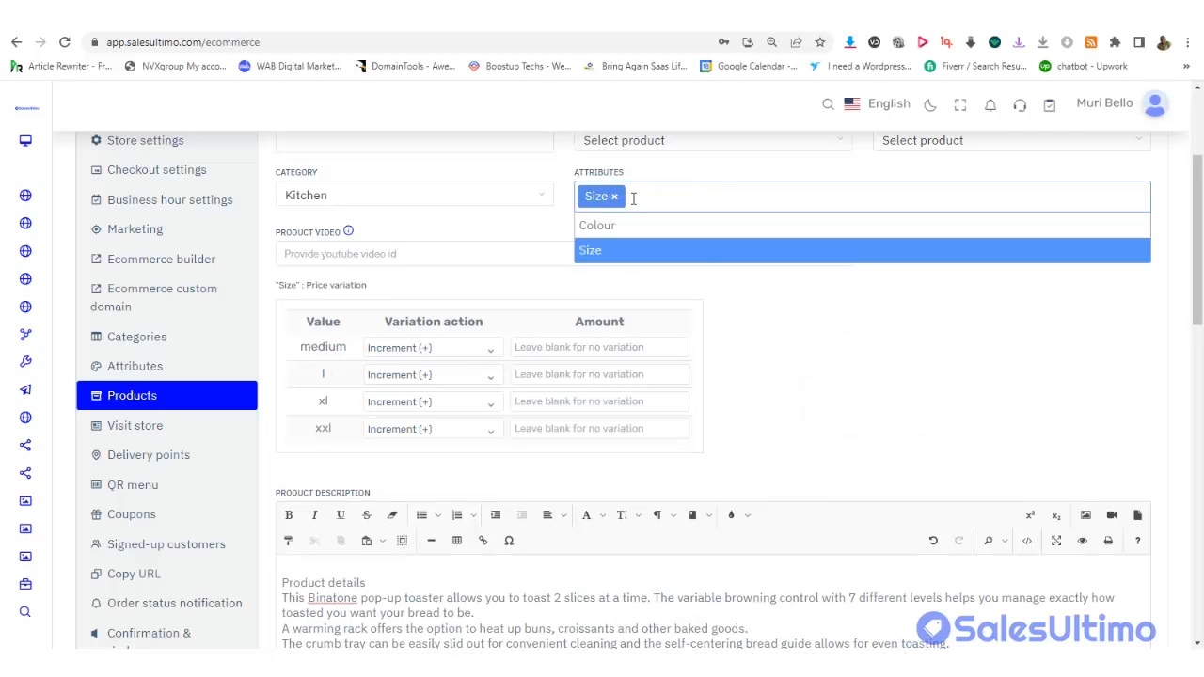
left_click(803, 356)
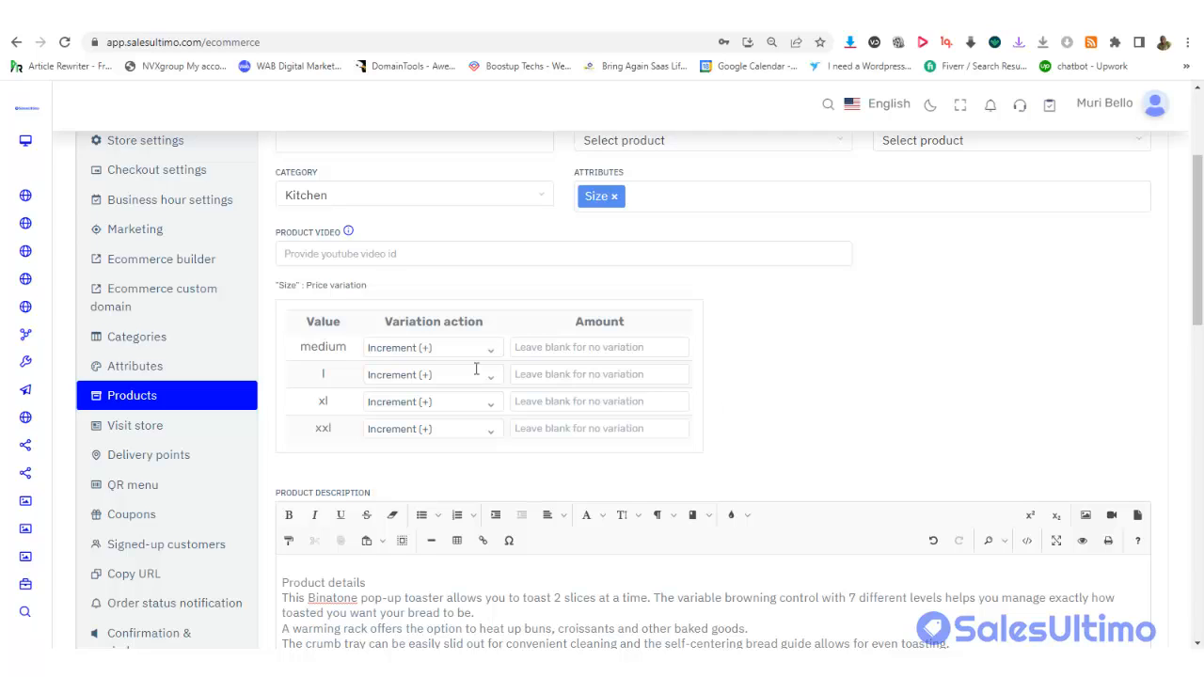
Leave the medium, l, xl and xxl size variation amounts blank
left_click(558, 427)
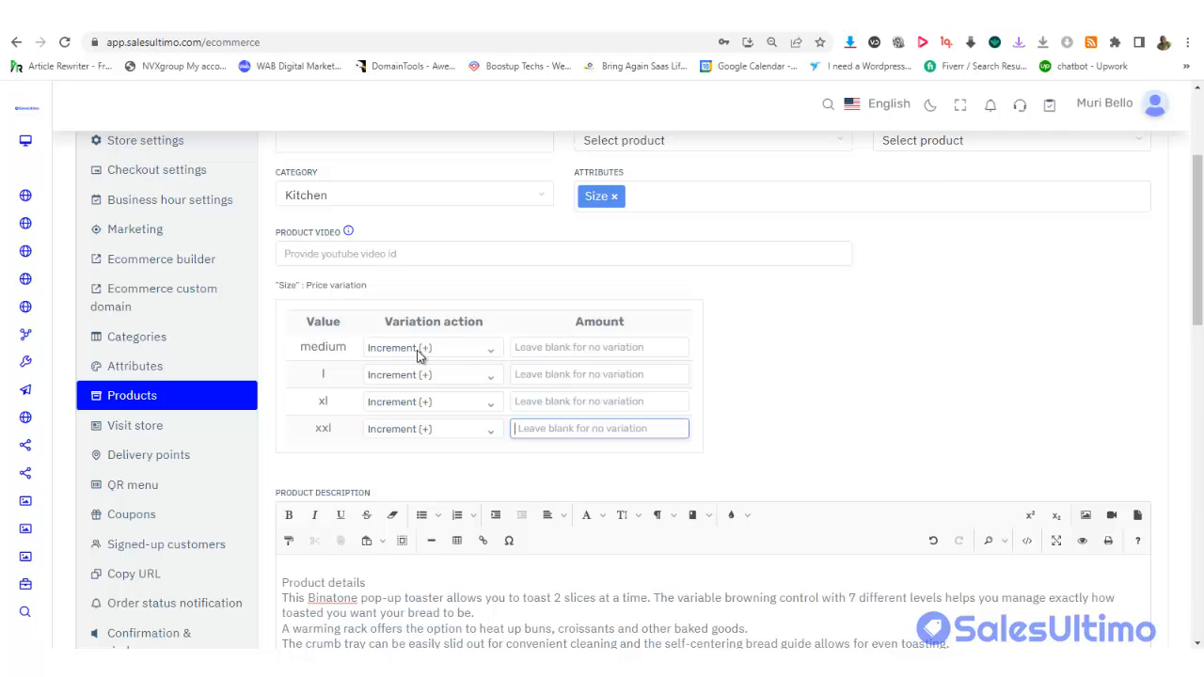
left_click(532, 346)
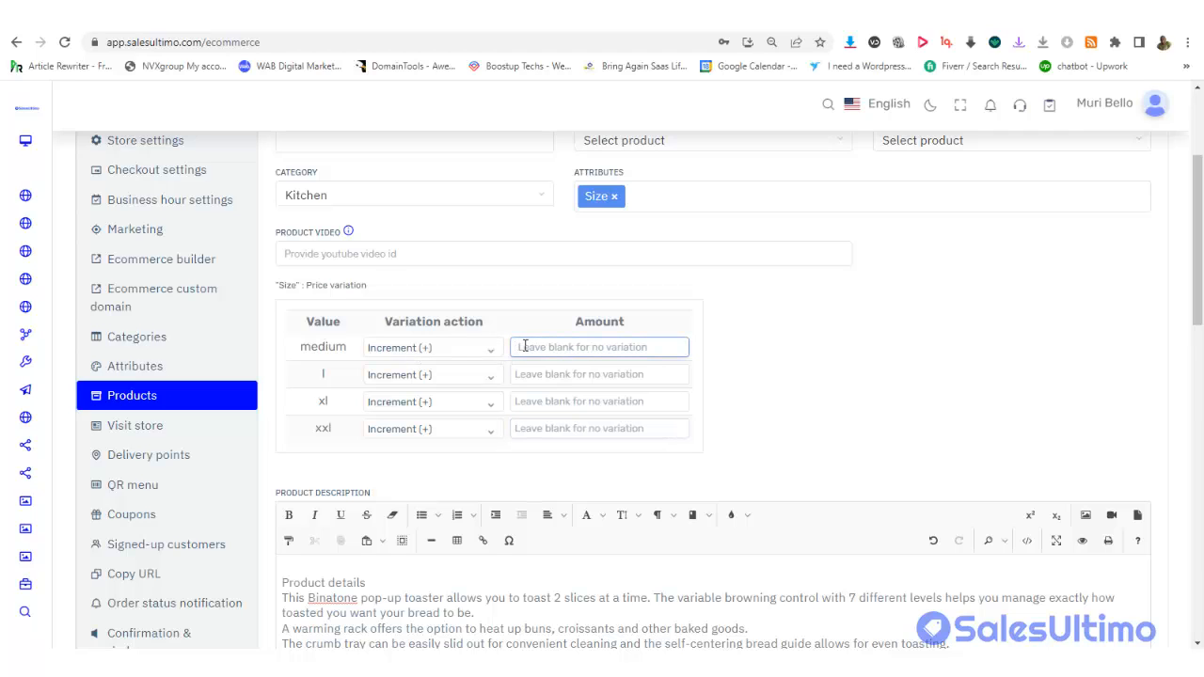
left_click(525, 367)
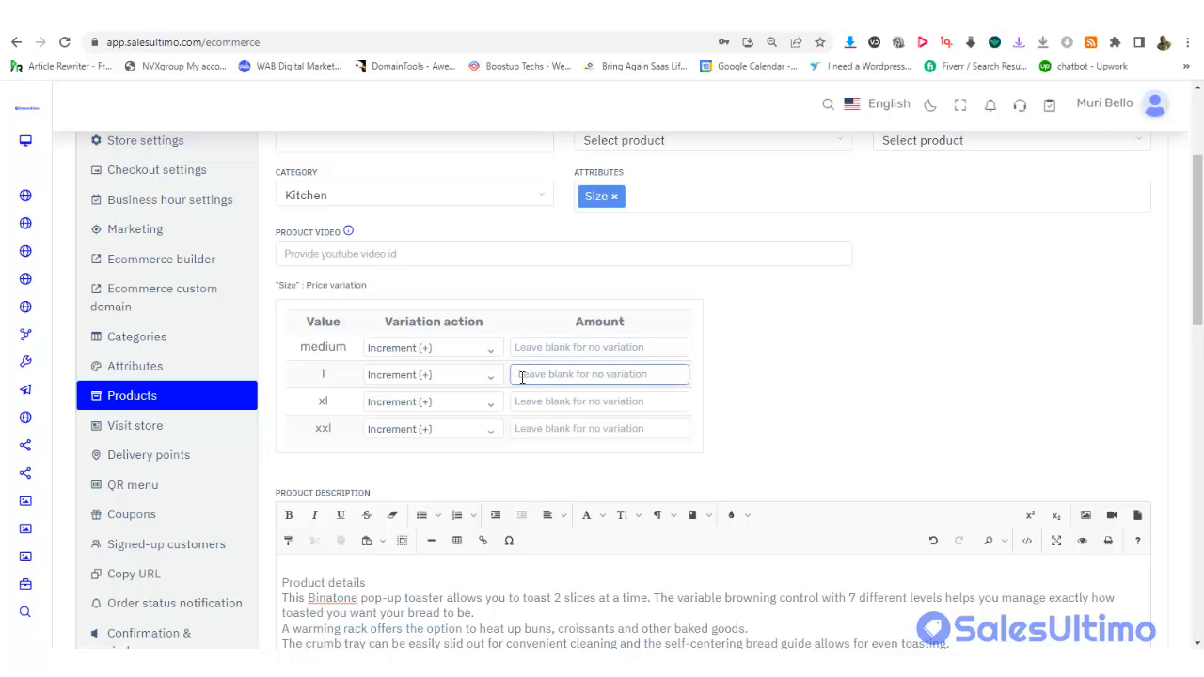
left_click(529, 402)
left_click(526, 448)
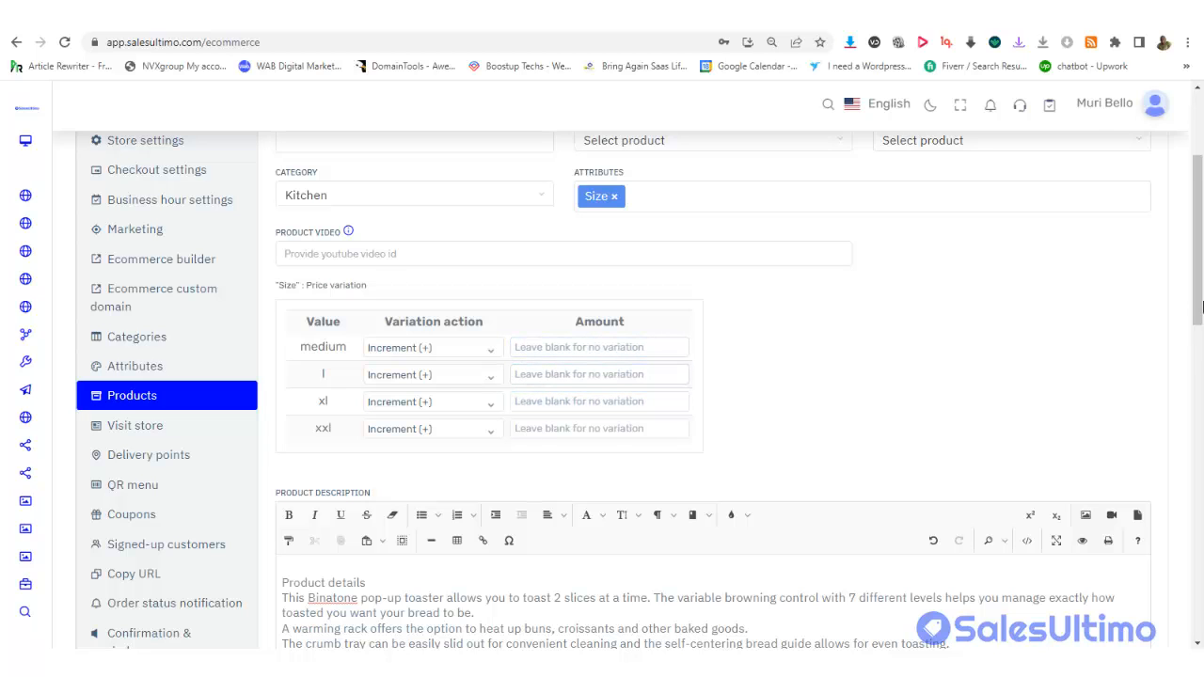
left_click_drag(1199, 266, 1198, 371)
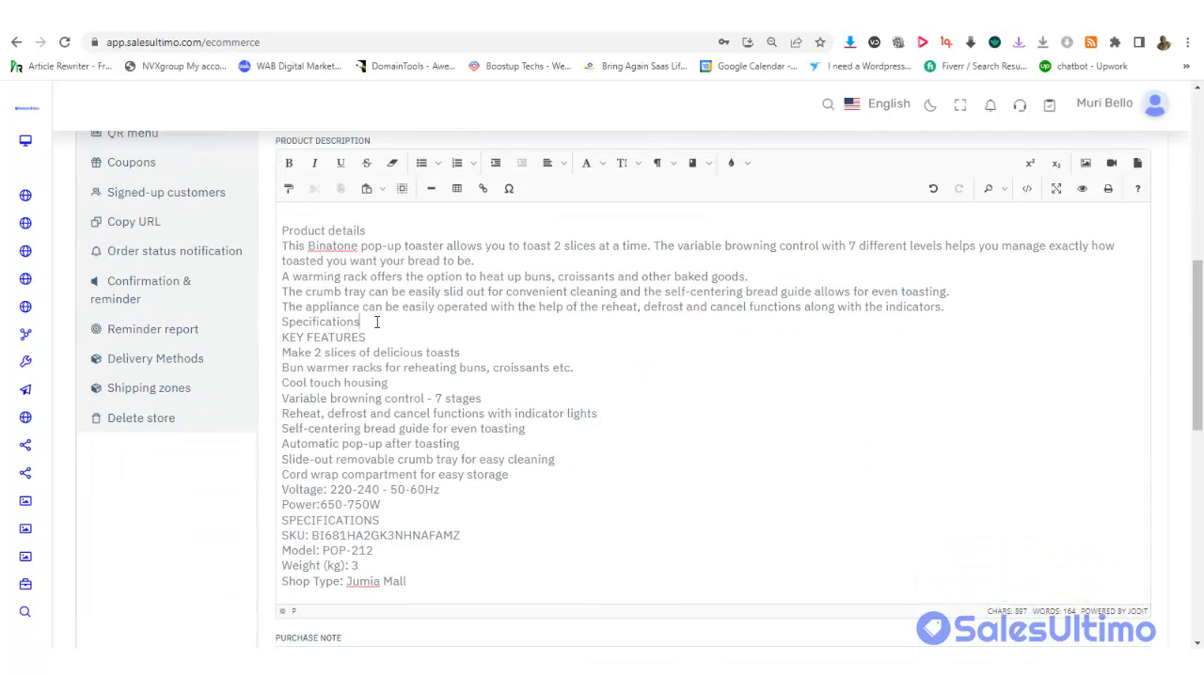
Bold the Product details heading and add blank lines around the SPECIFICATIONS section
key("Return")
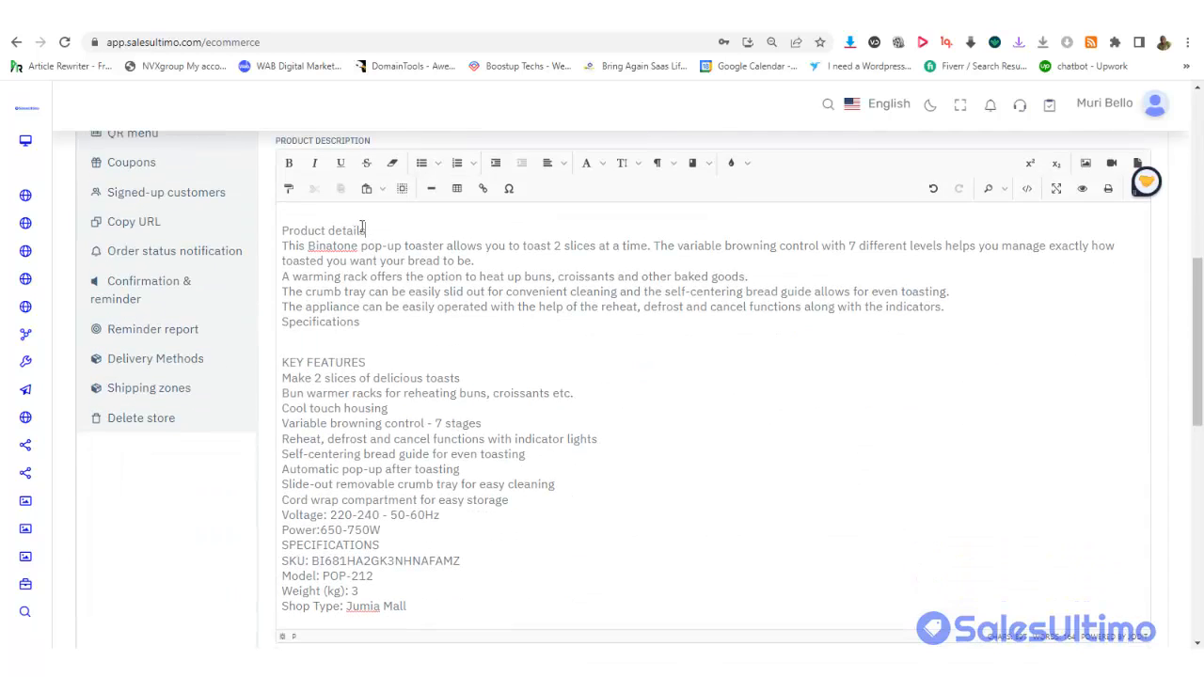
left_click_drag(362, 230, 281, 230)
left_click(289, 166)
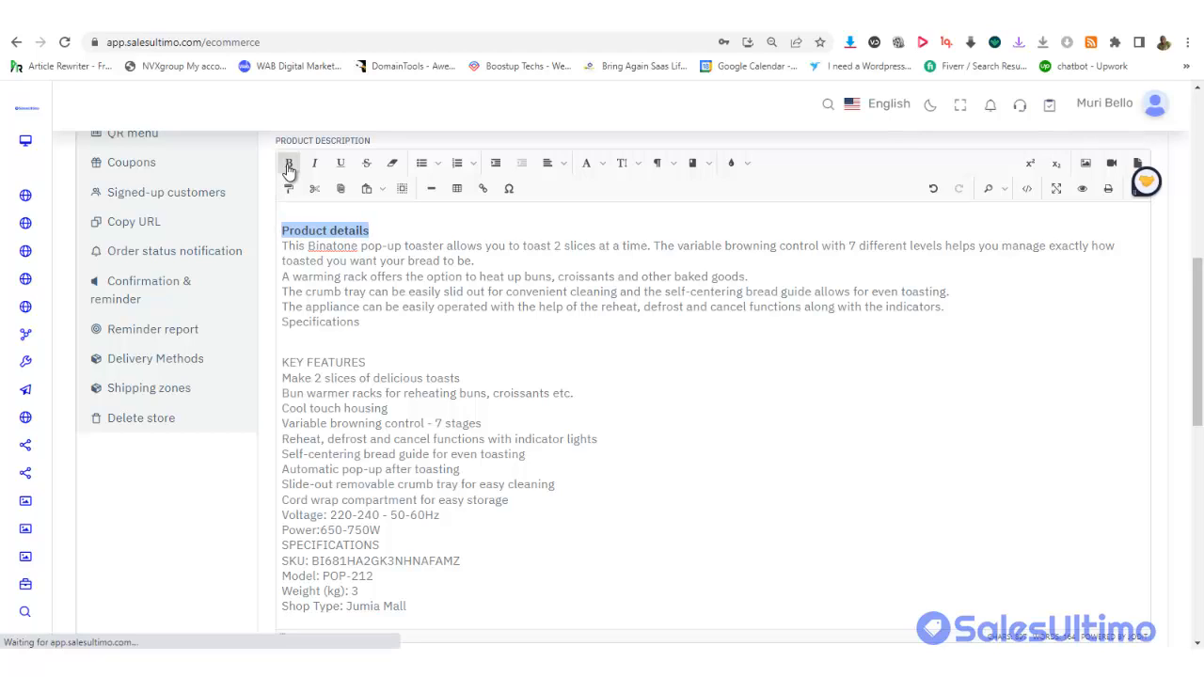
left_click(799, 356)
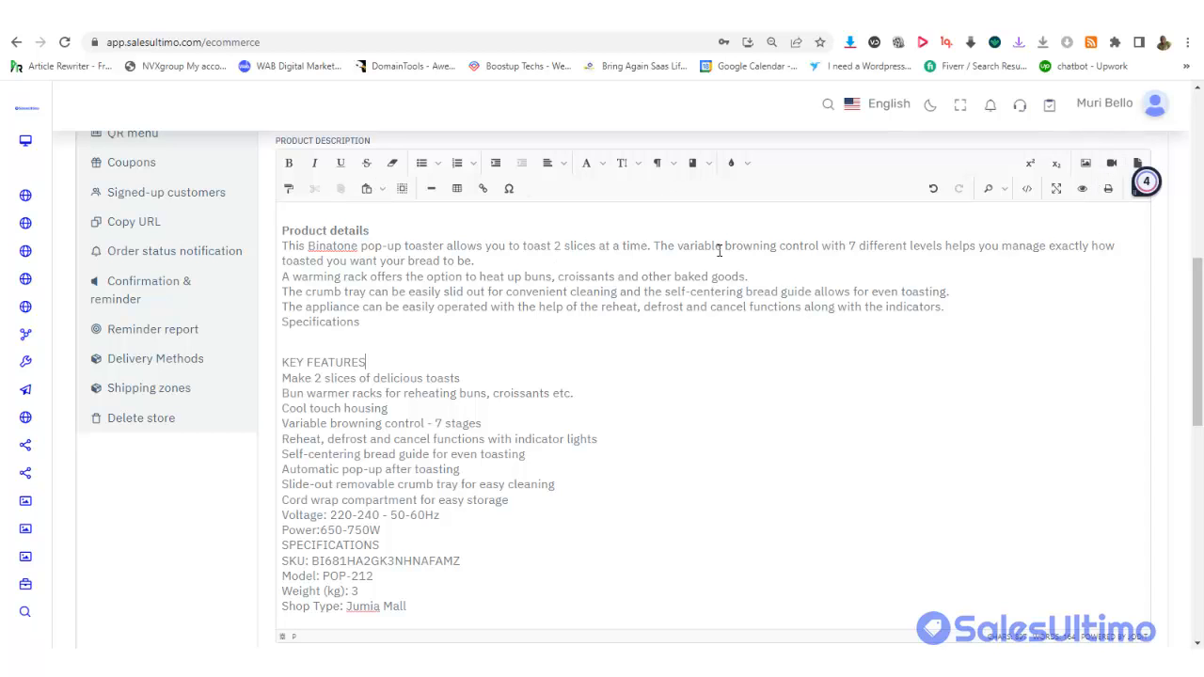
scroll(458, 315, "down", 3)
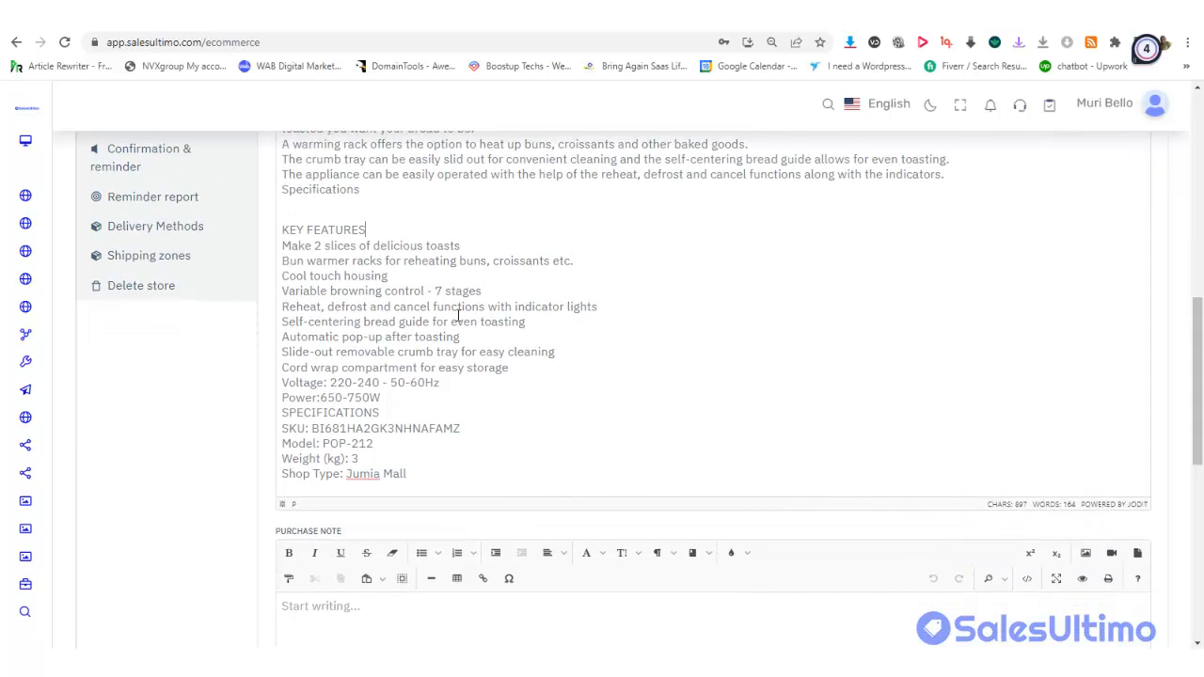
left_click_drag(1200, 404, 1199, 437)
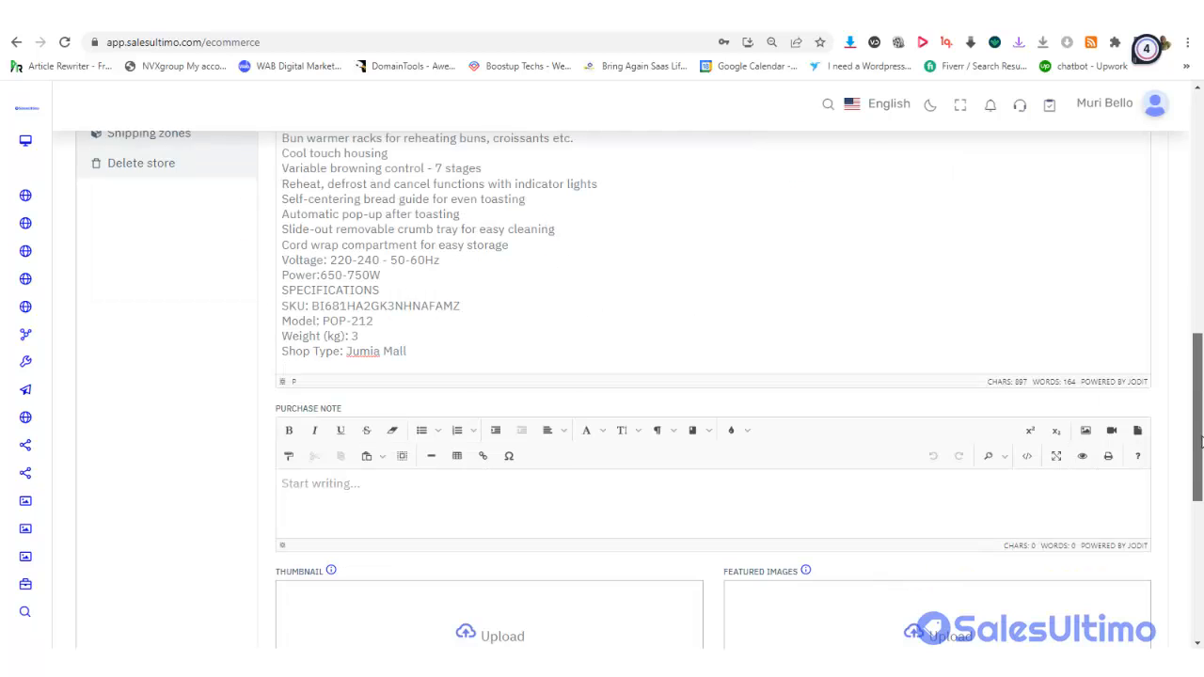
scroll(1094, 393, "up", 3)
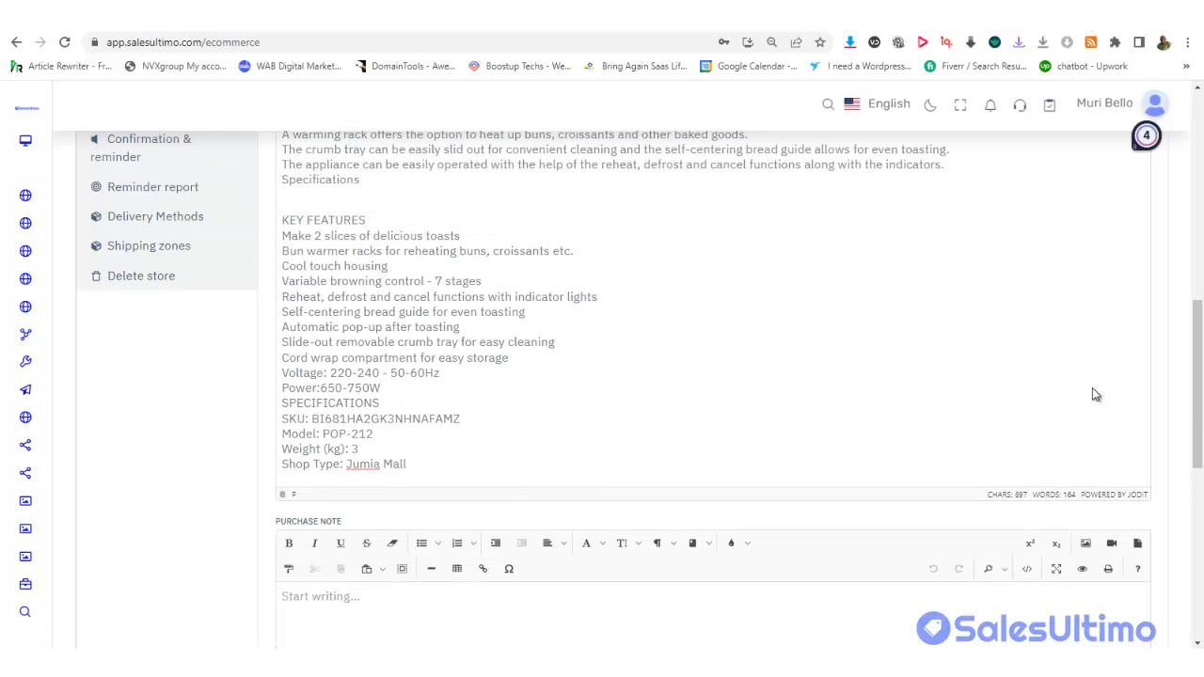
left_click(381, 387)
key("Return")
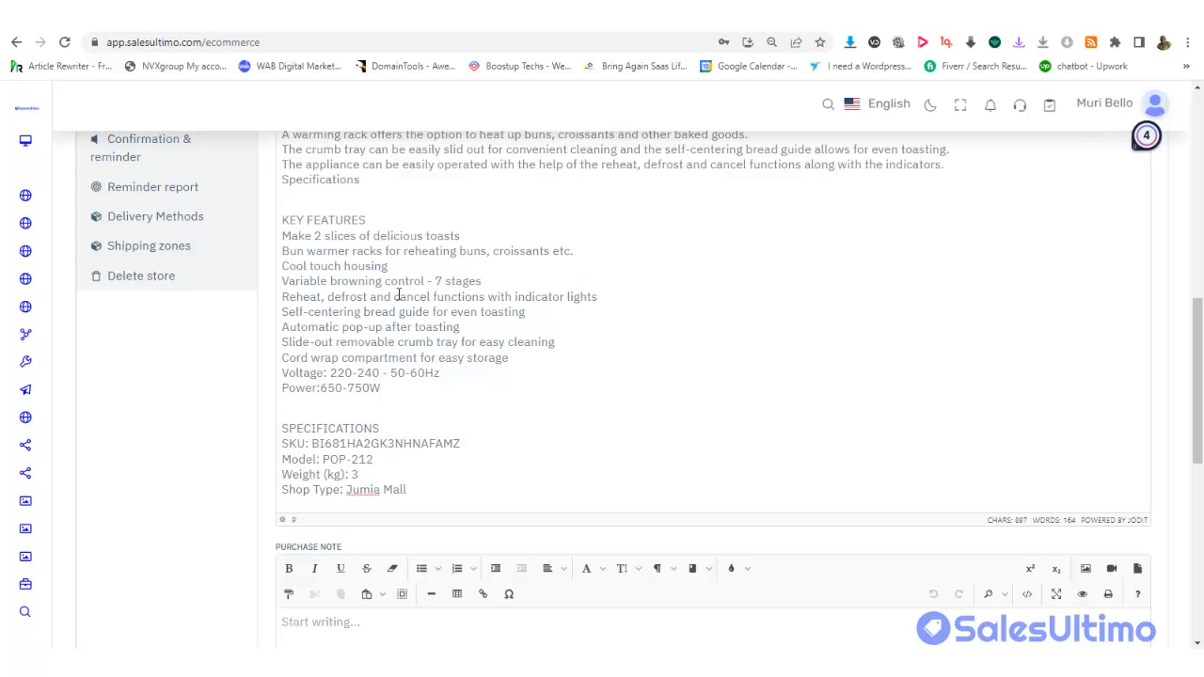
Bold the KEY FEATURES and SPECIFICATIONS headings in the description
left_click_drag(374, 219, 268, 214)
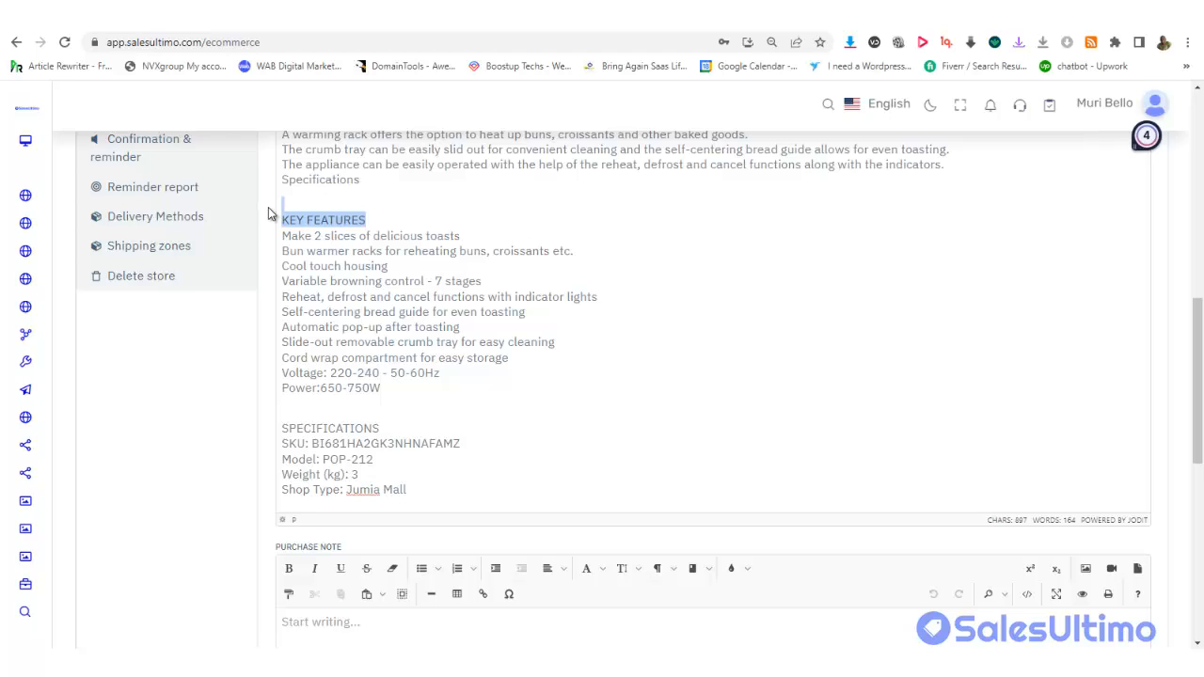
key("ctrl+b")
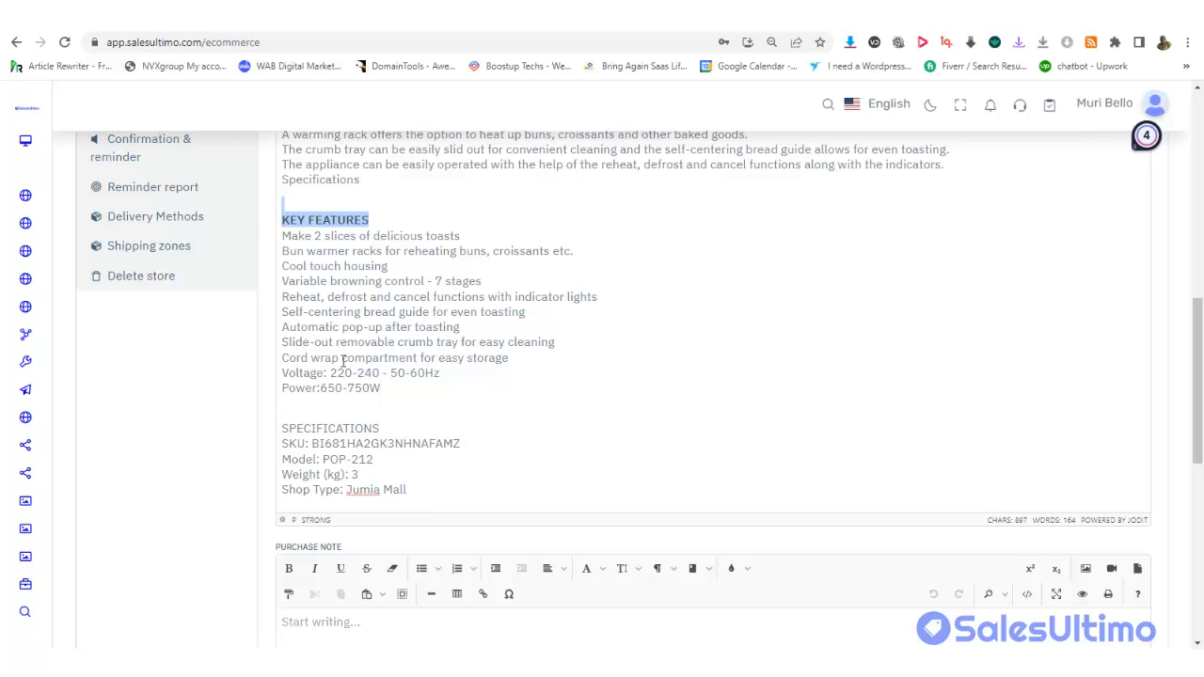
left_click_drag(382, 429, 280, 428)
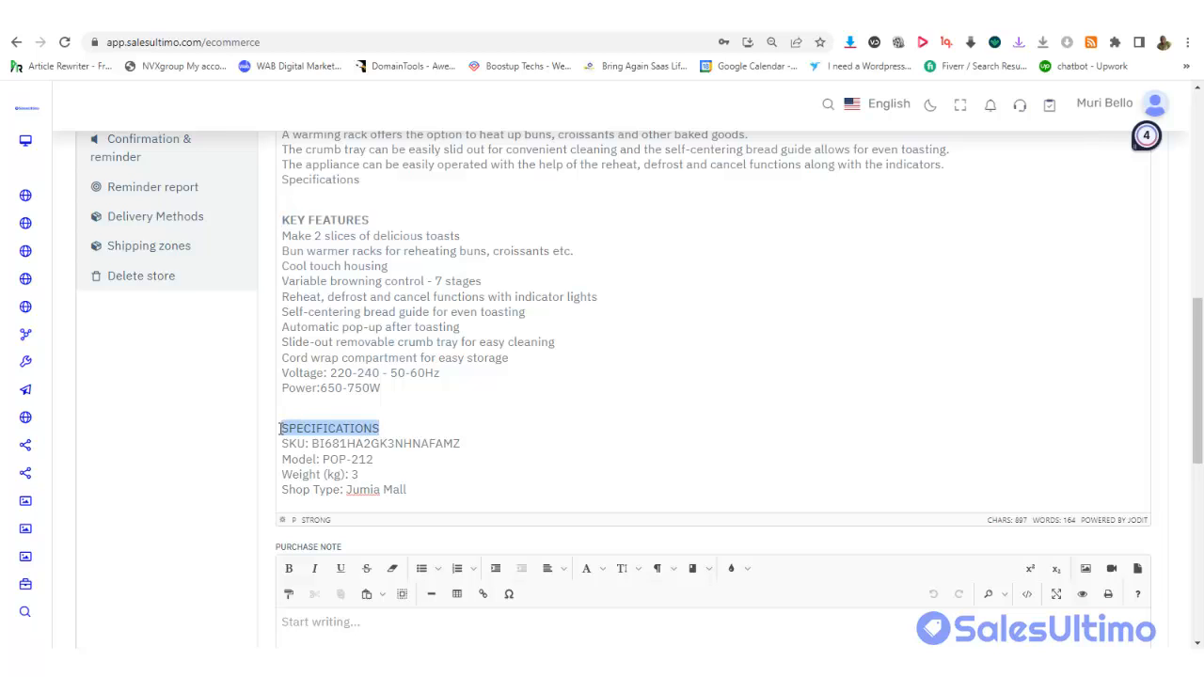
key("ctrl+b")
left_click(685, 422)
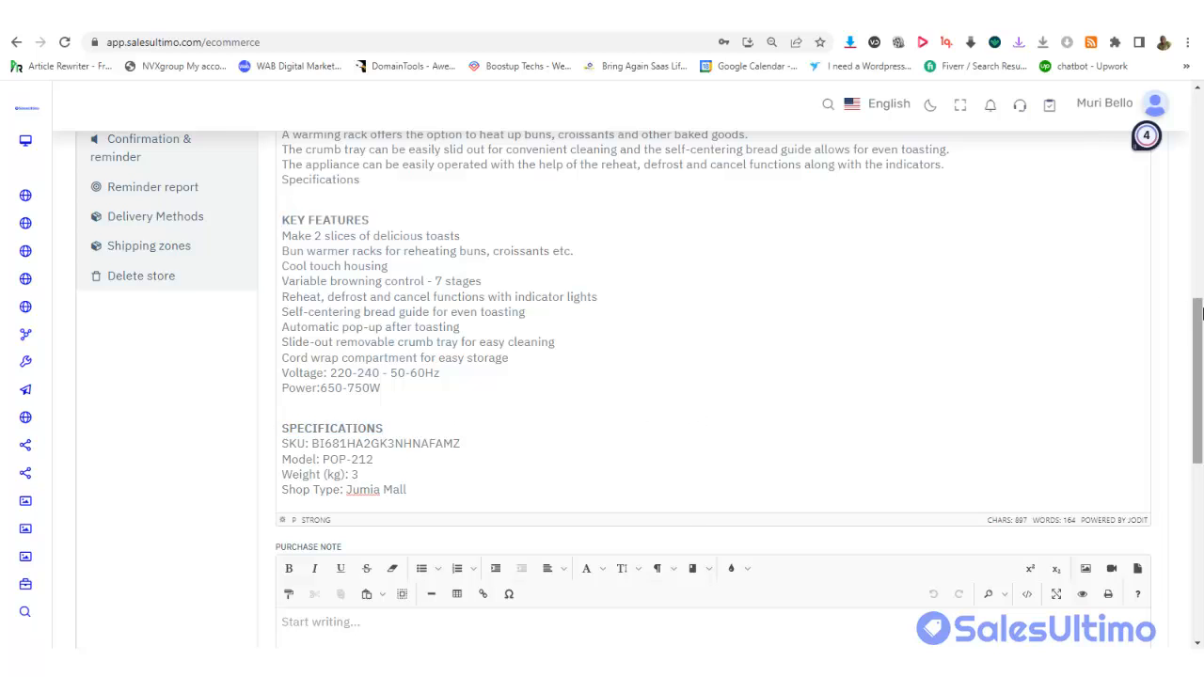
left_click_drag(1199, 308, 1198, 413)
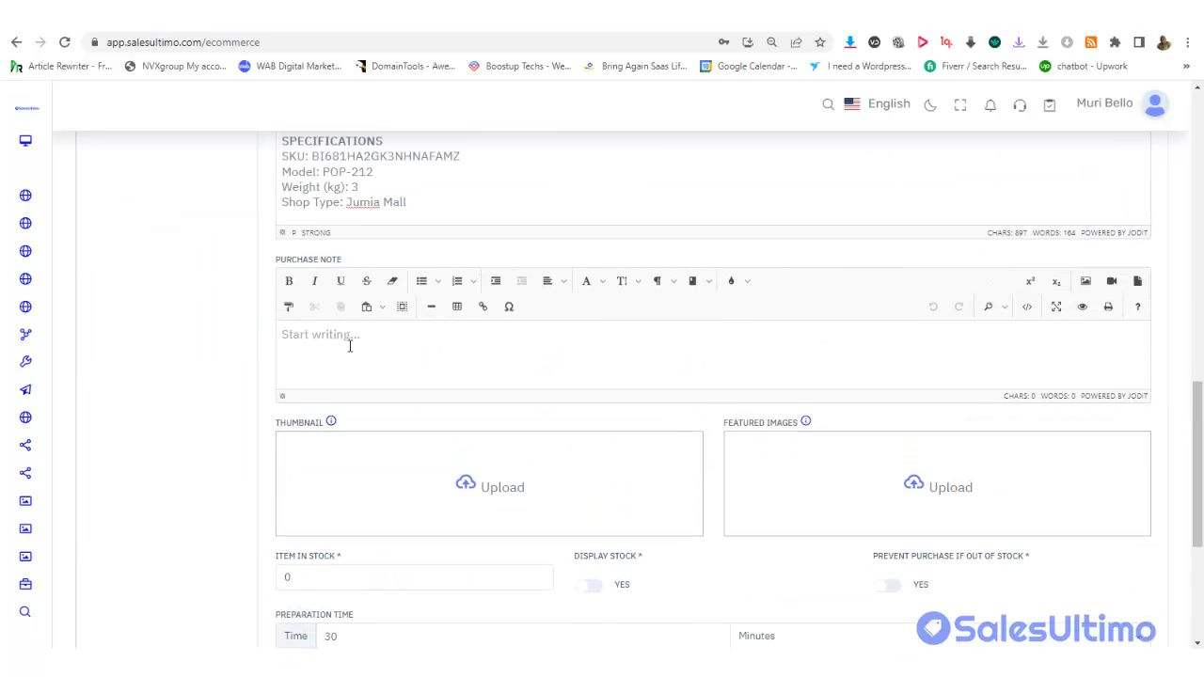
Scroll down to the Save section and back, then select the Product Video field
left_click_drag(1201, 377, 1196, 454)
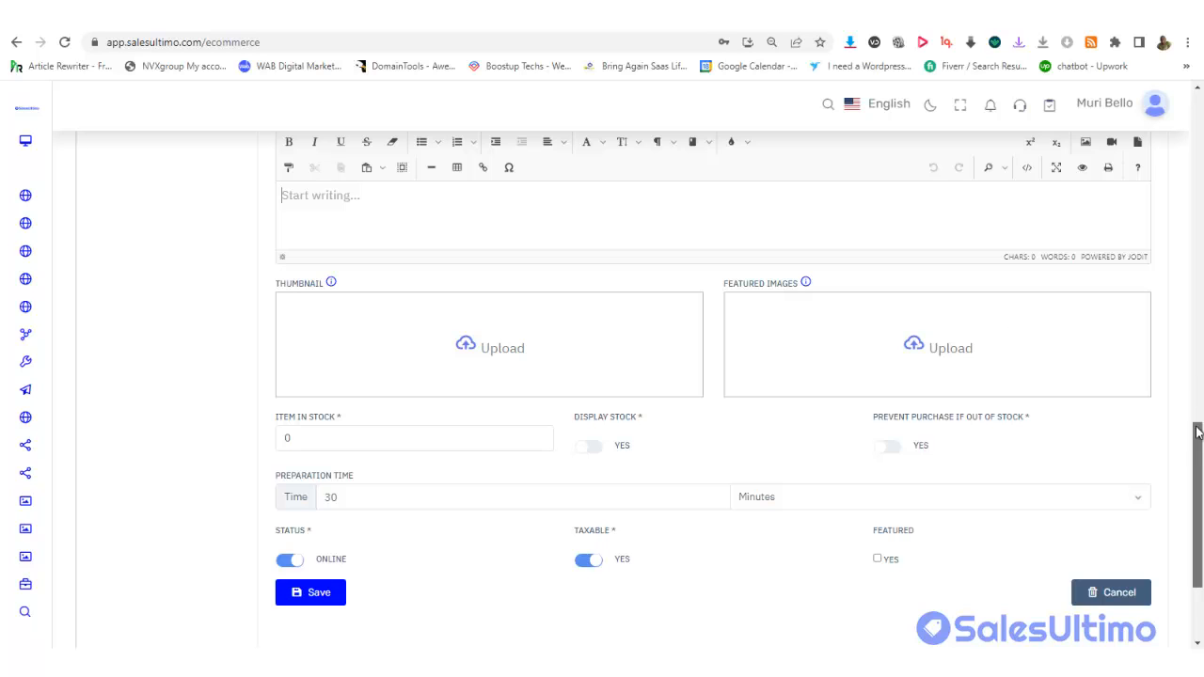
left_click_drag(1197, 452, 1181, 183)
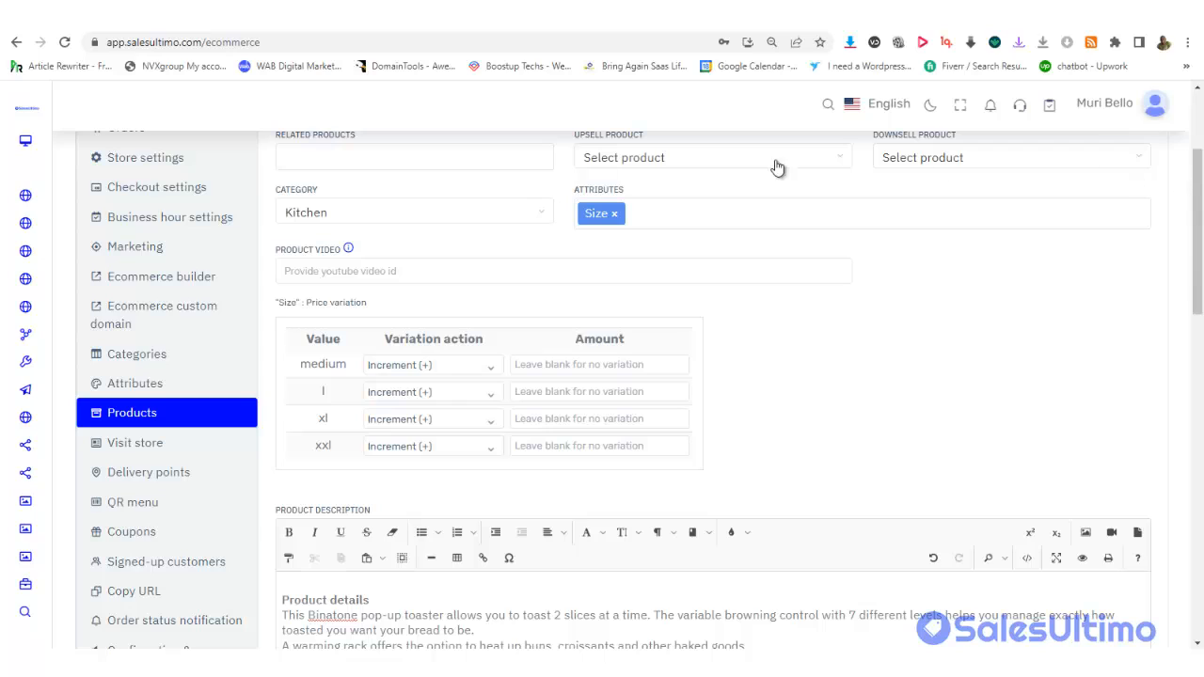
left_click(334, 270)
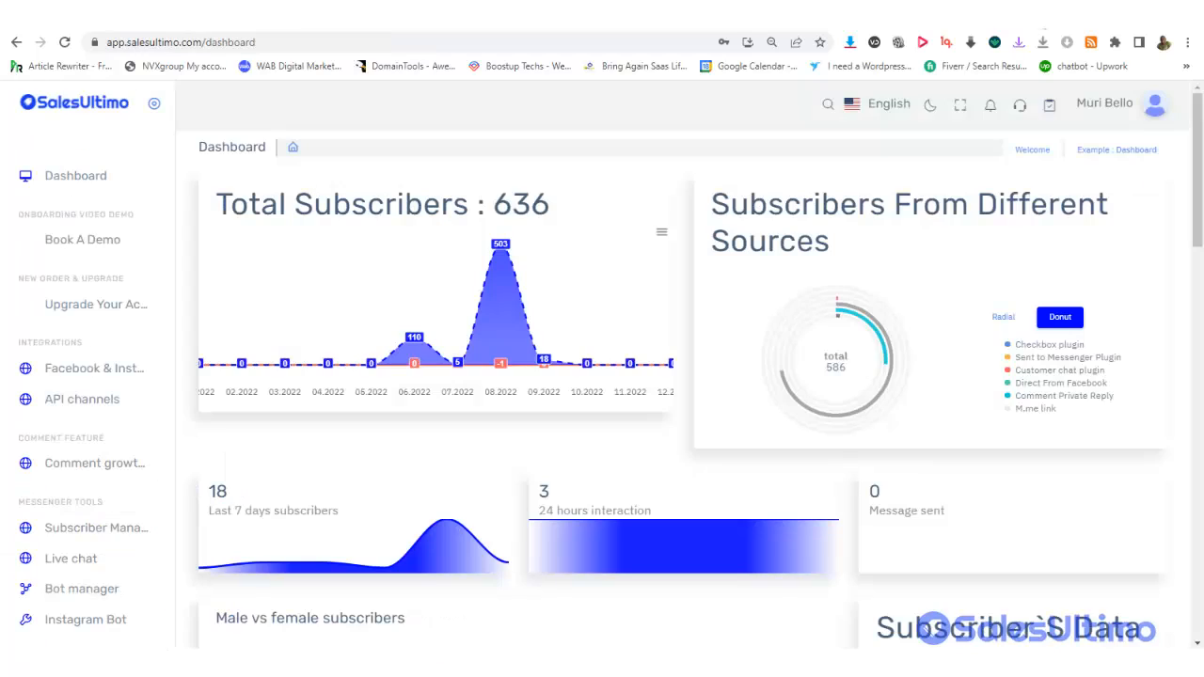
Open YouTube's 'How to Start Selling on Etsy' video and copy its ID Db-f3EicMpM
left_click(497, 19)
left_click(430, 51)
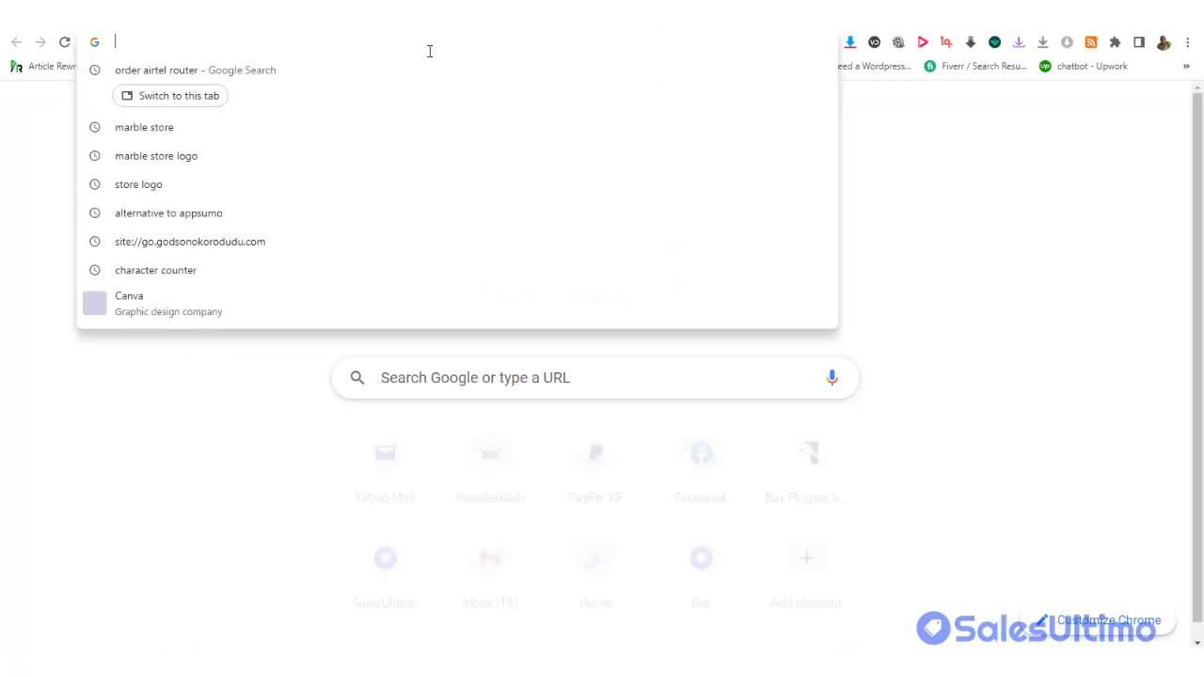
type("you")
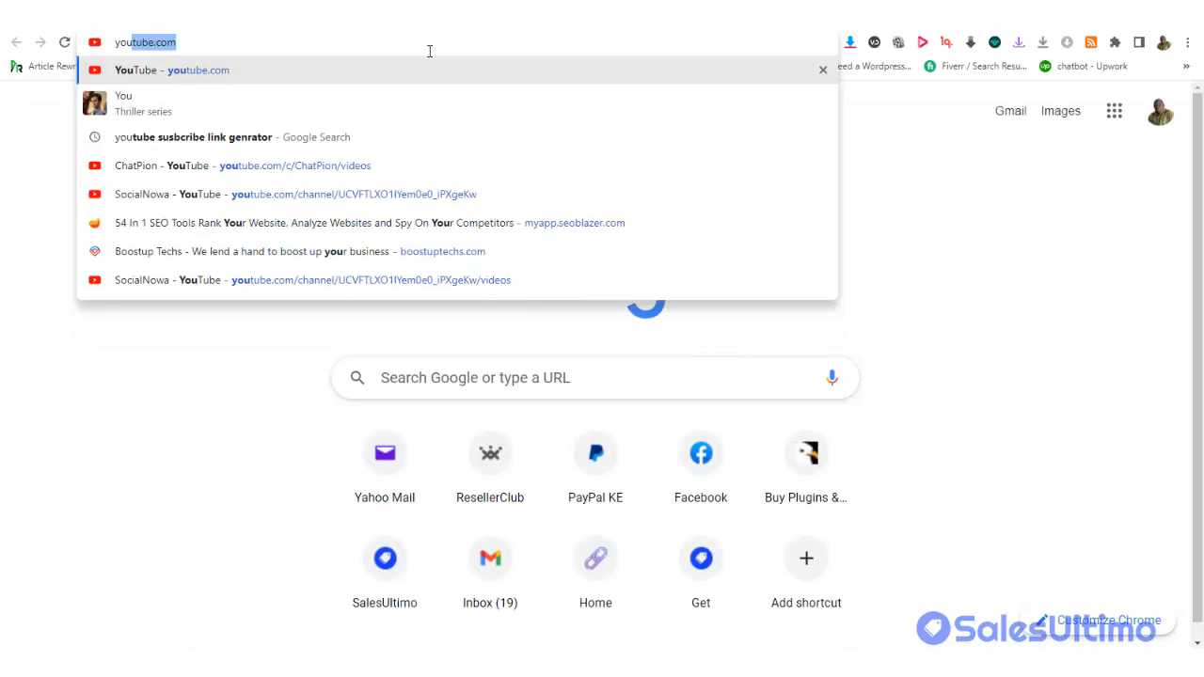
key("Return")
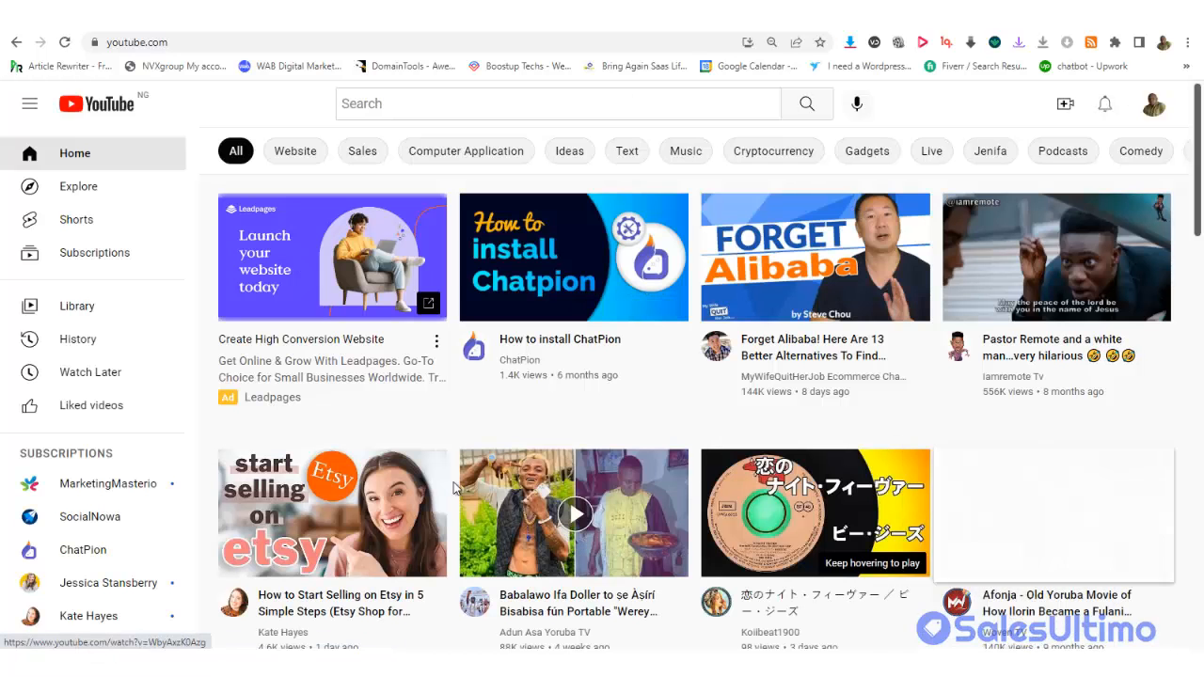
left_click(388, 499)
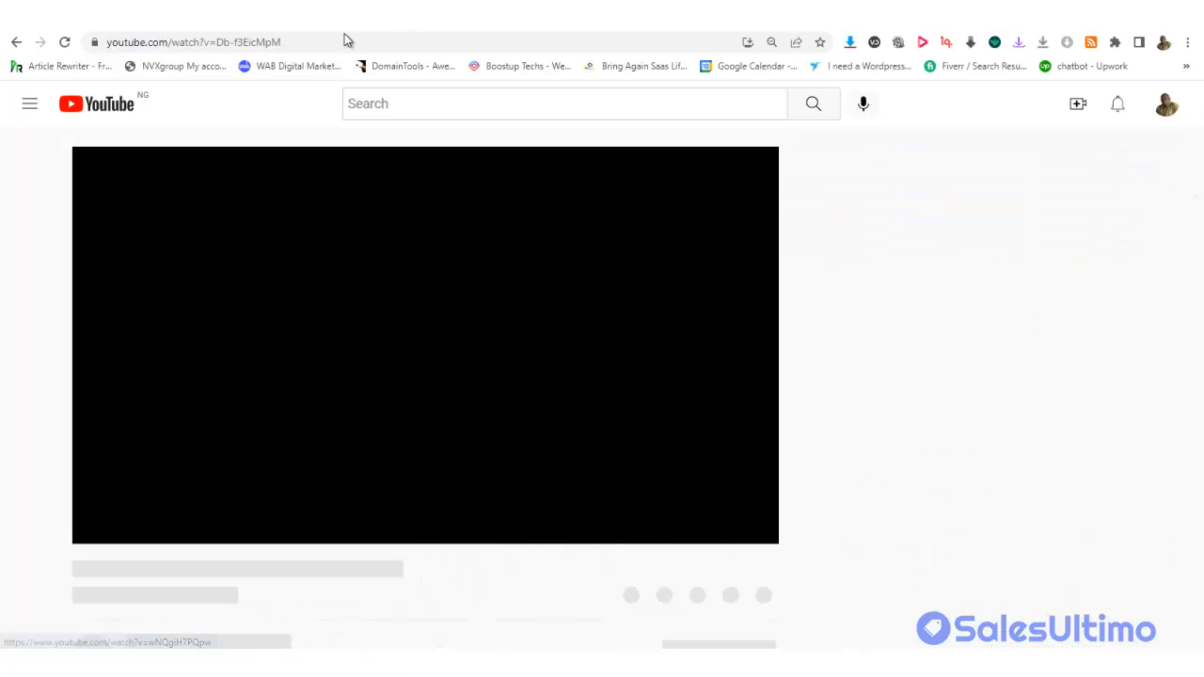
left_click_drag(281, 41, 217, 41)
right_click(311, 42)
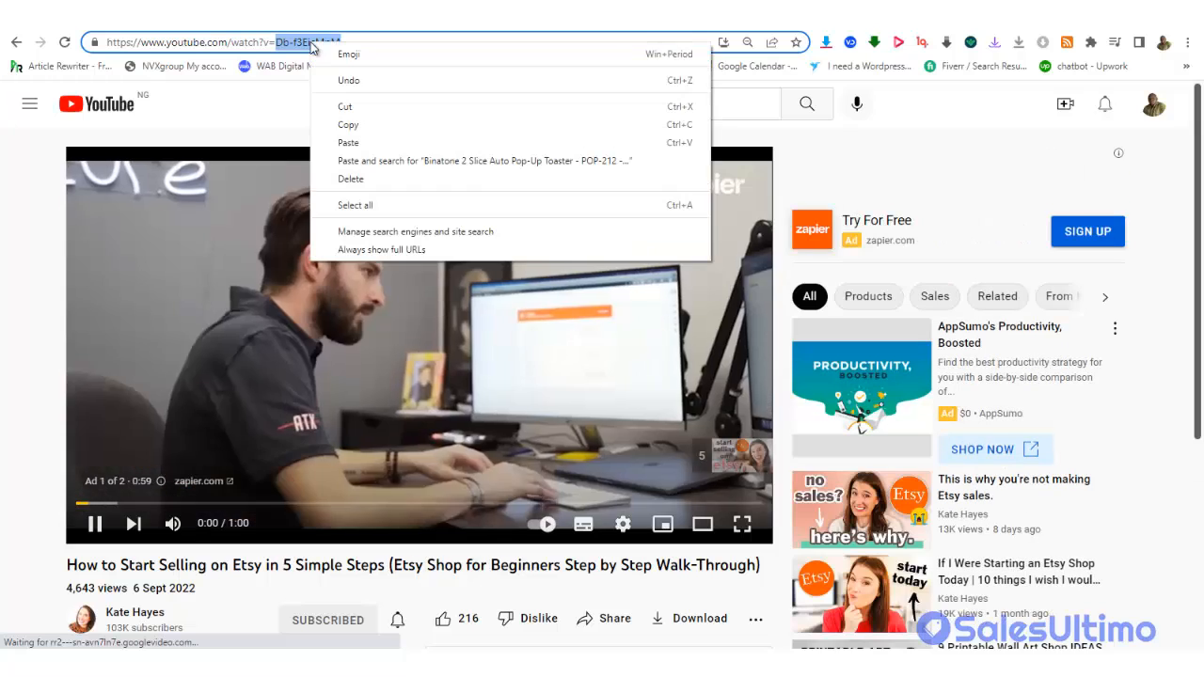
left_click(348, 124)
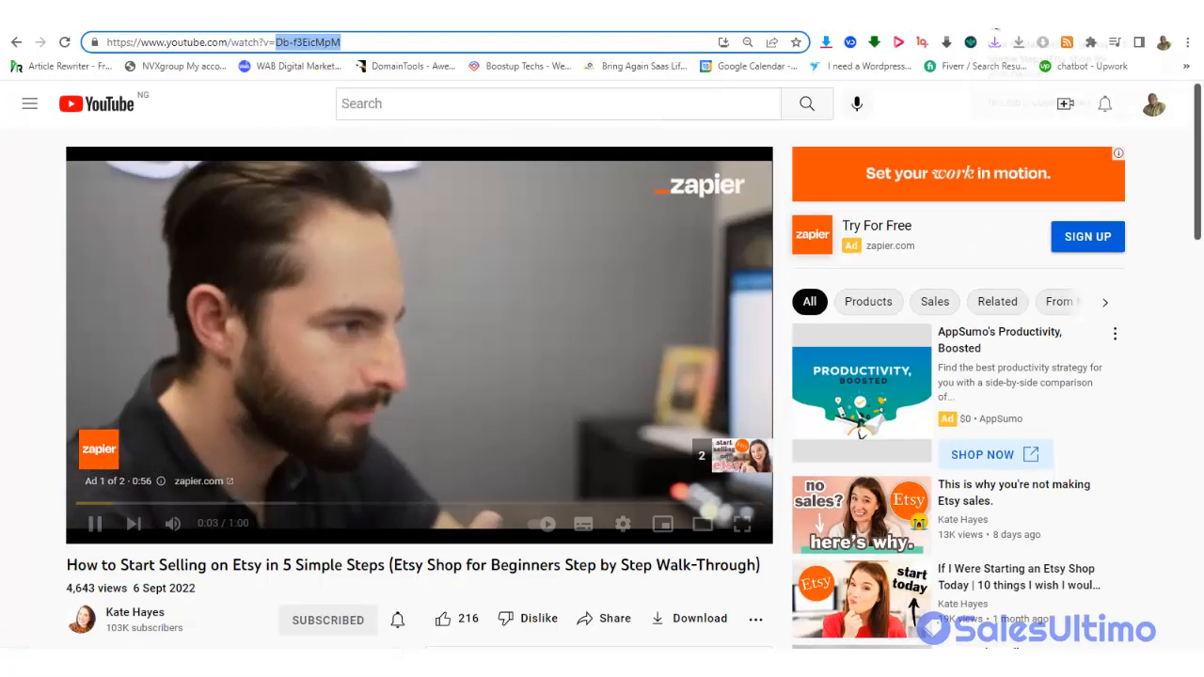
left_click(1034, 14)
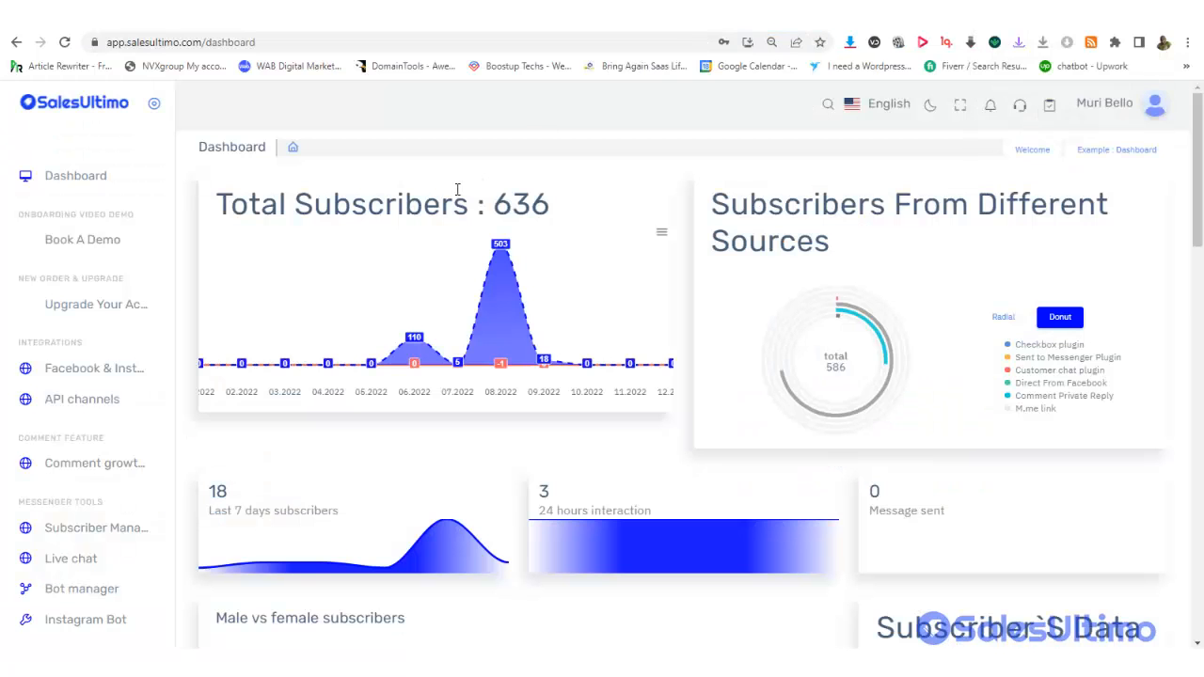
Paste Db-f3EicMpM into the toaster's Product Video field
left_click(445, 29)
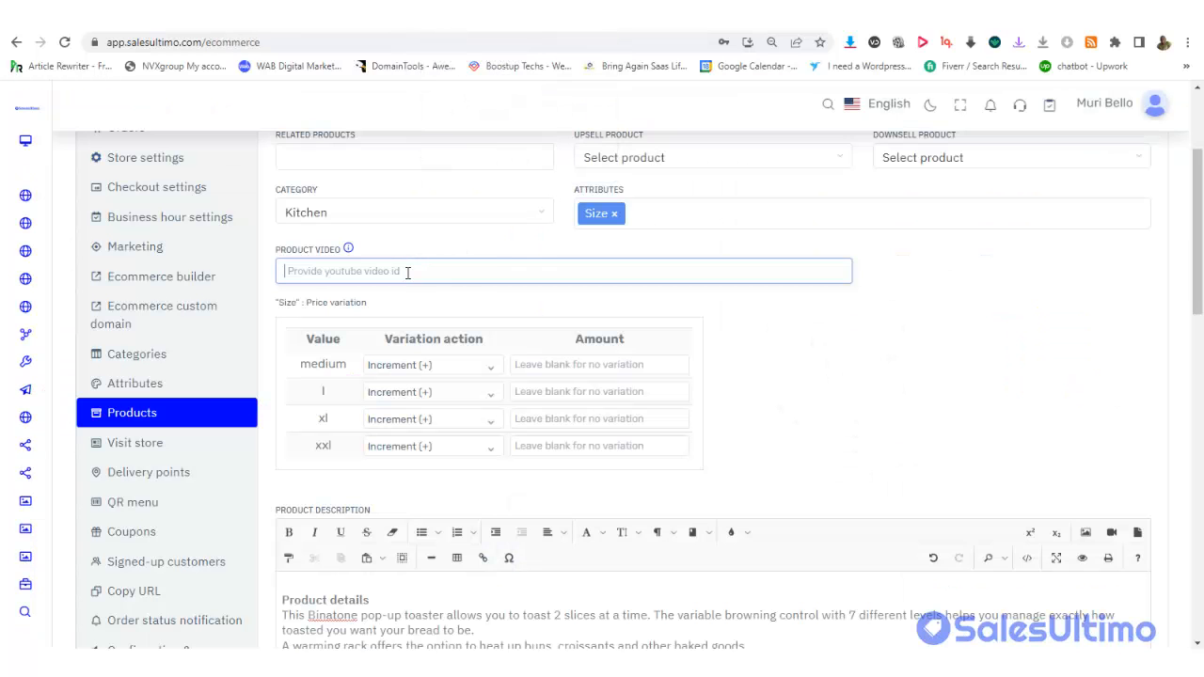
key("ctrl+v")
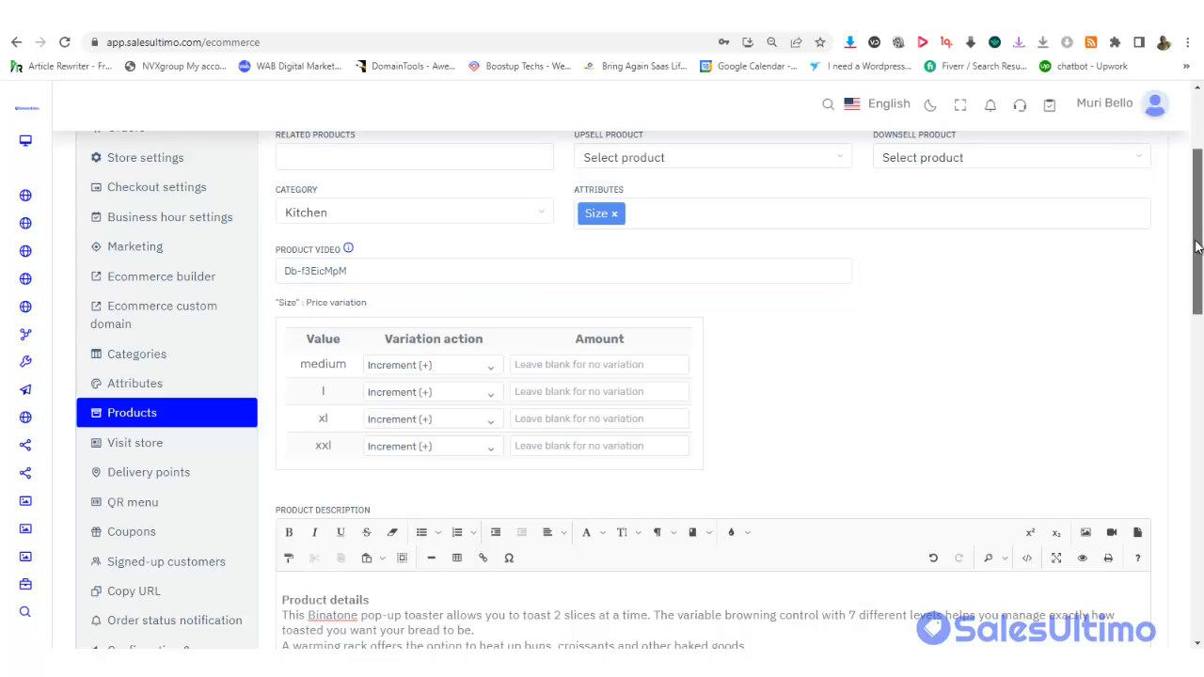
left_click_drag(1197, 242, 1201, 530)
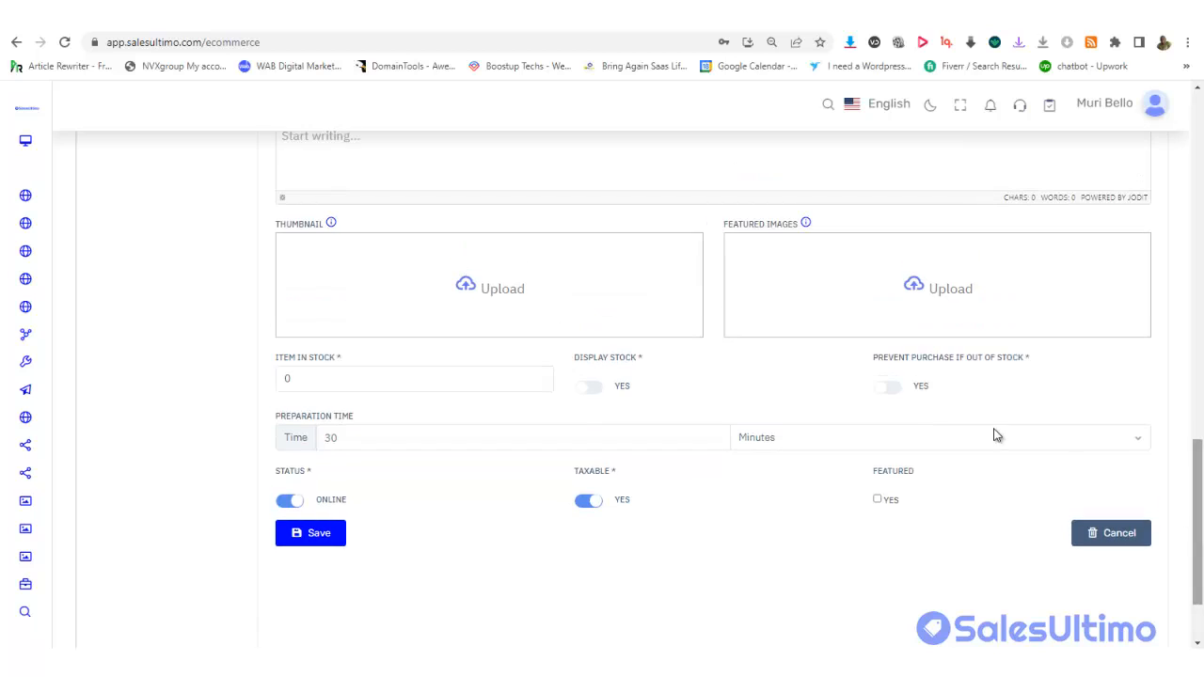
Upload Taoster 1 from Desktop > Shopfast Store > Toaster as the cropped thumbnail
left_click(483, 289)
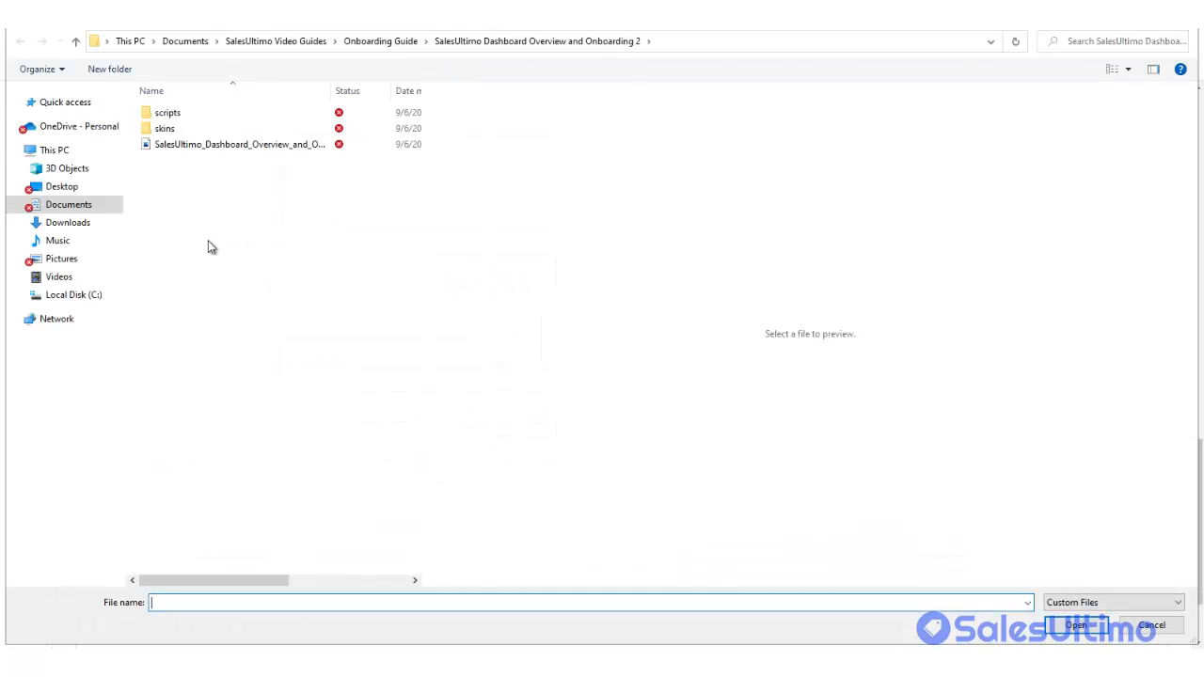
left_click(58, 188)
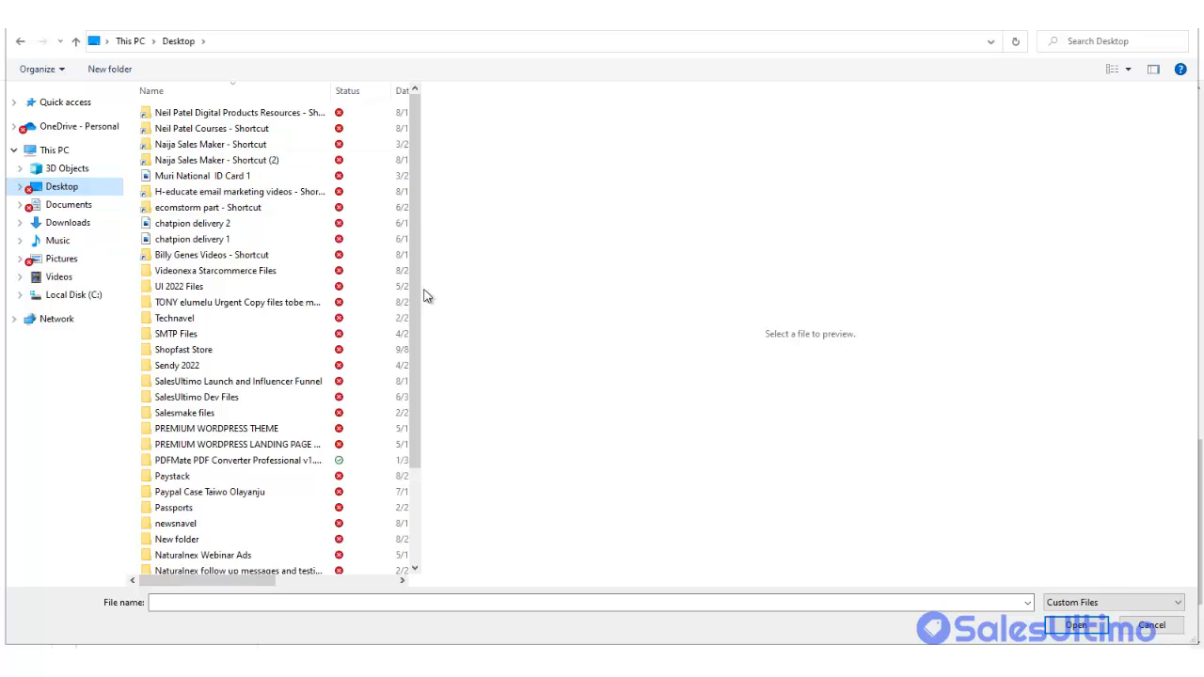
double_click(203, 351)
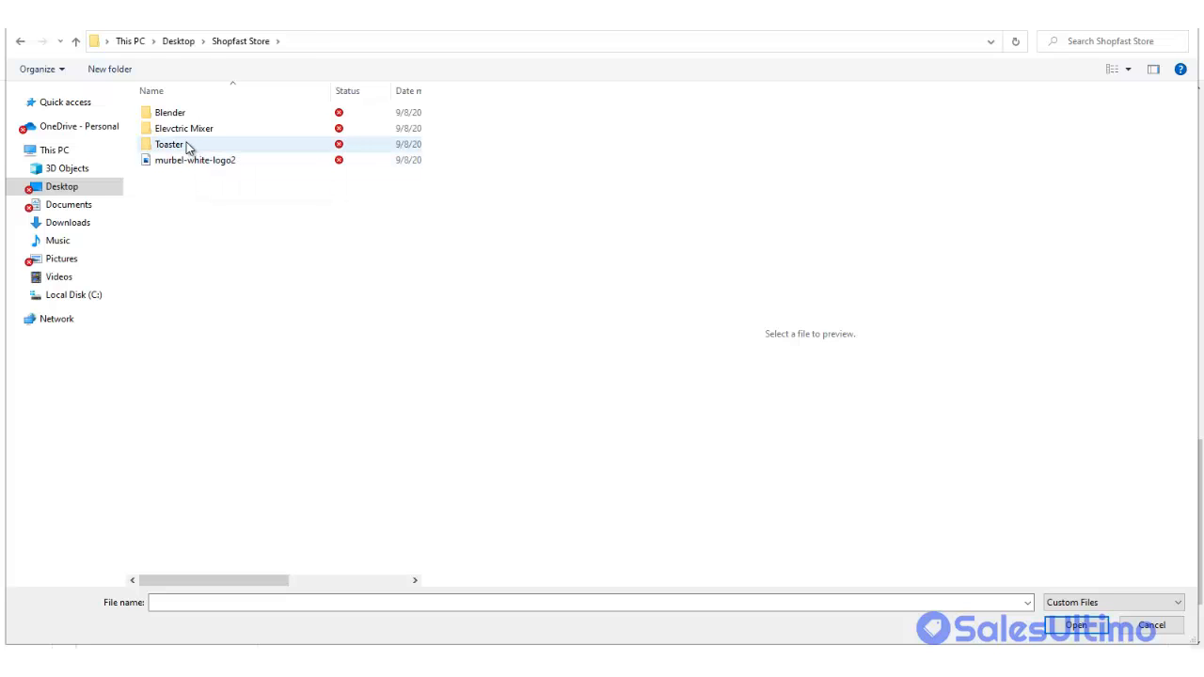
mouse_move(181, 148)
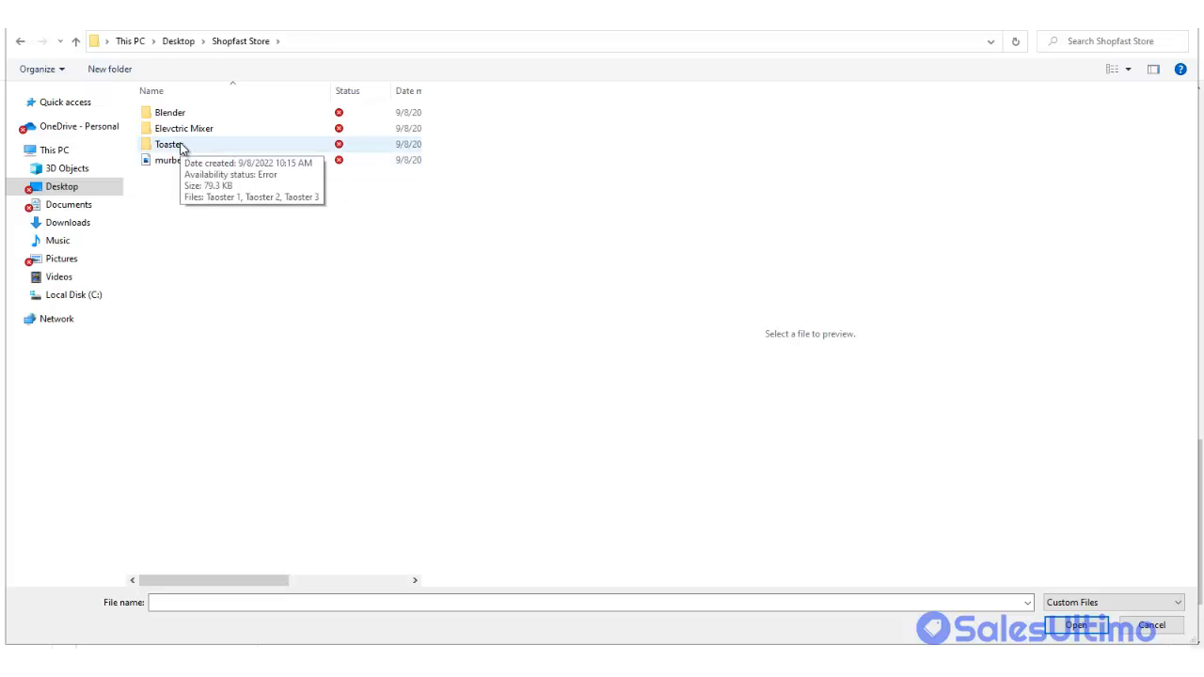
double_click(181, 149)
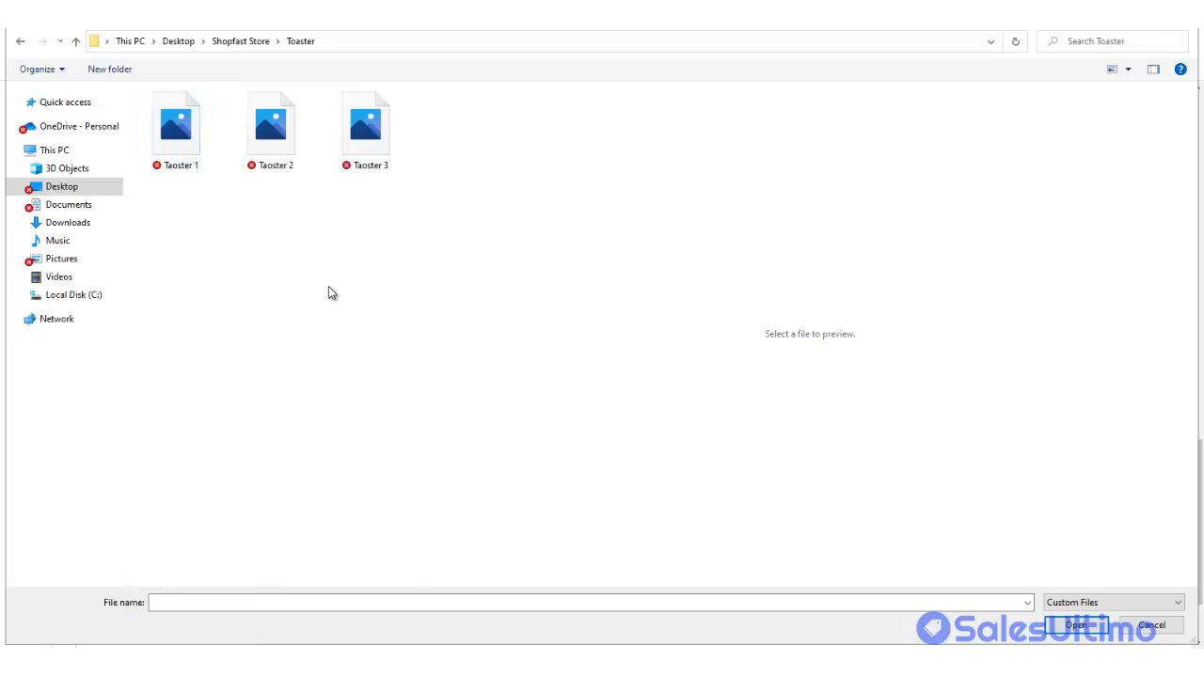
double_click(188, 149)
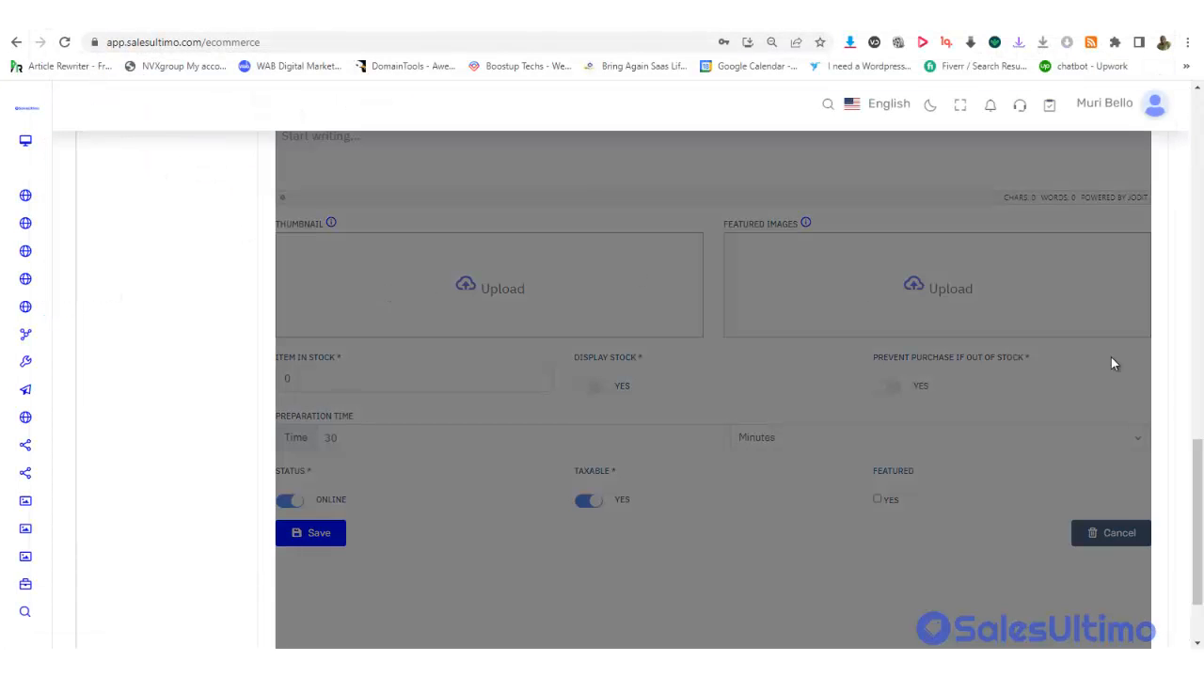
left_click_drag(1197, 471, 1198, 178)
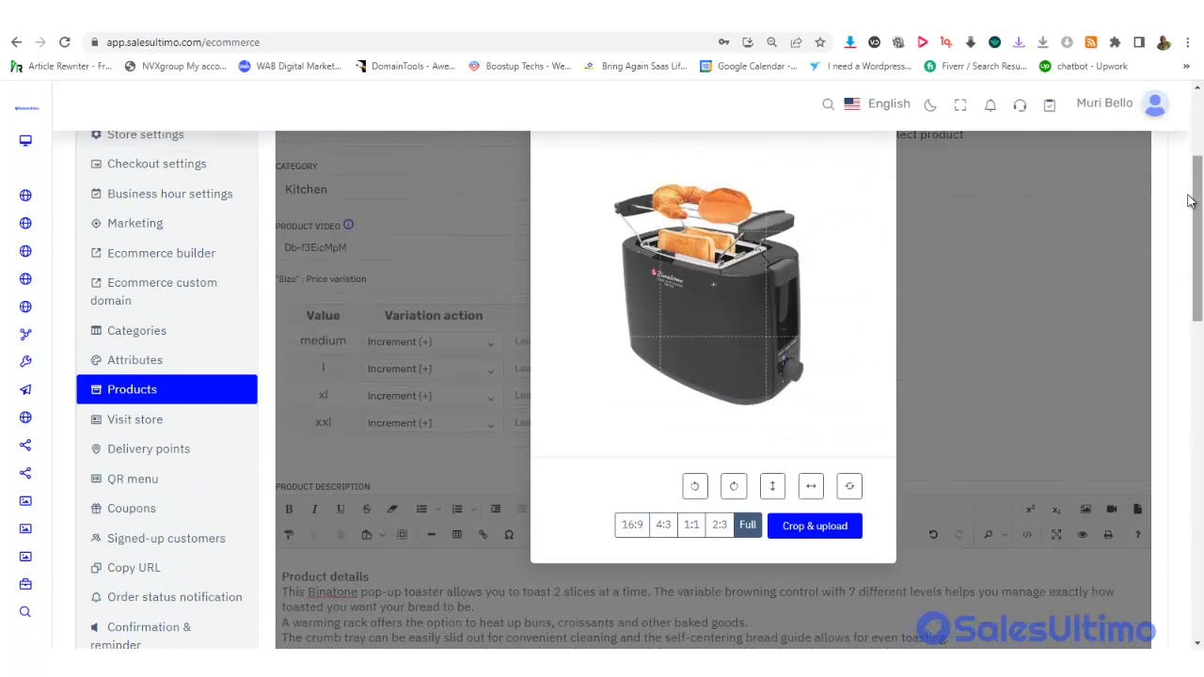
left_click(817, 519)
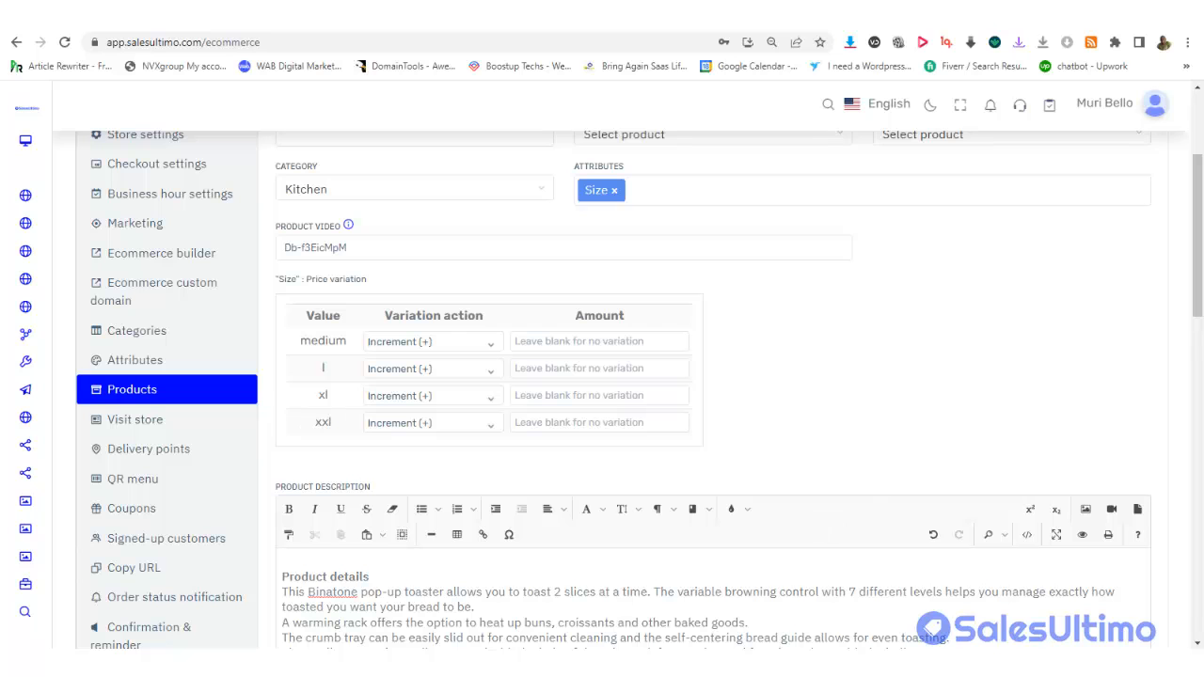
left_click_drag(1198, 215, 1201, 492)
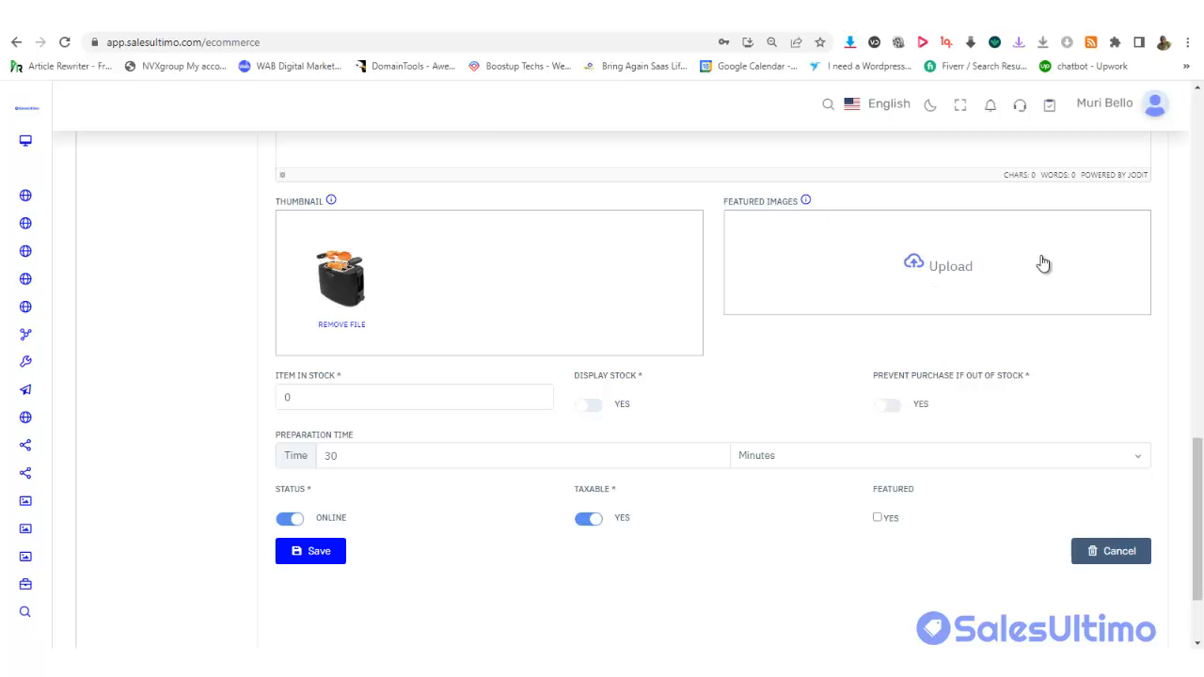
Select Taoster 1, Taoster 2 and Taoster 3 for the featured images
left_click(943, 269)
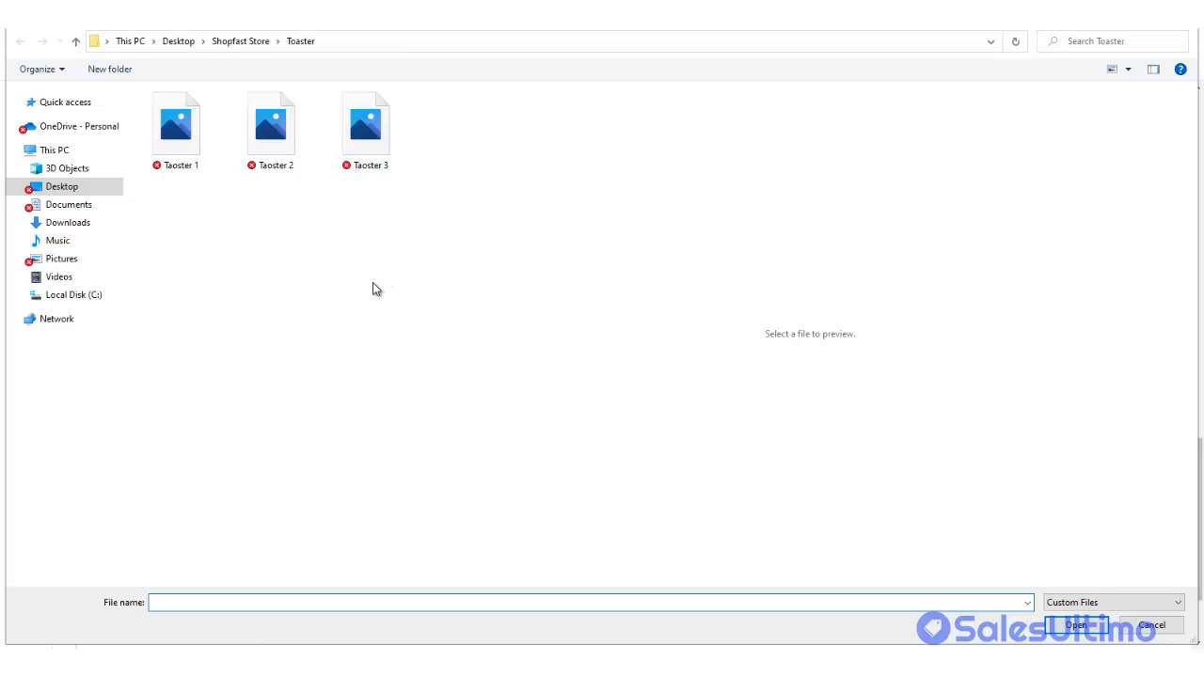
left_click(175, 127)
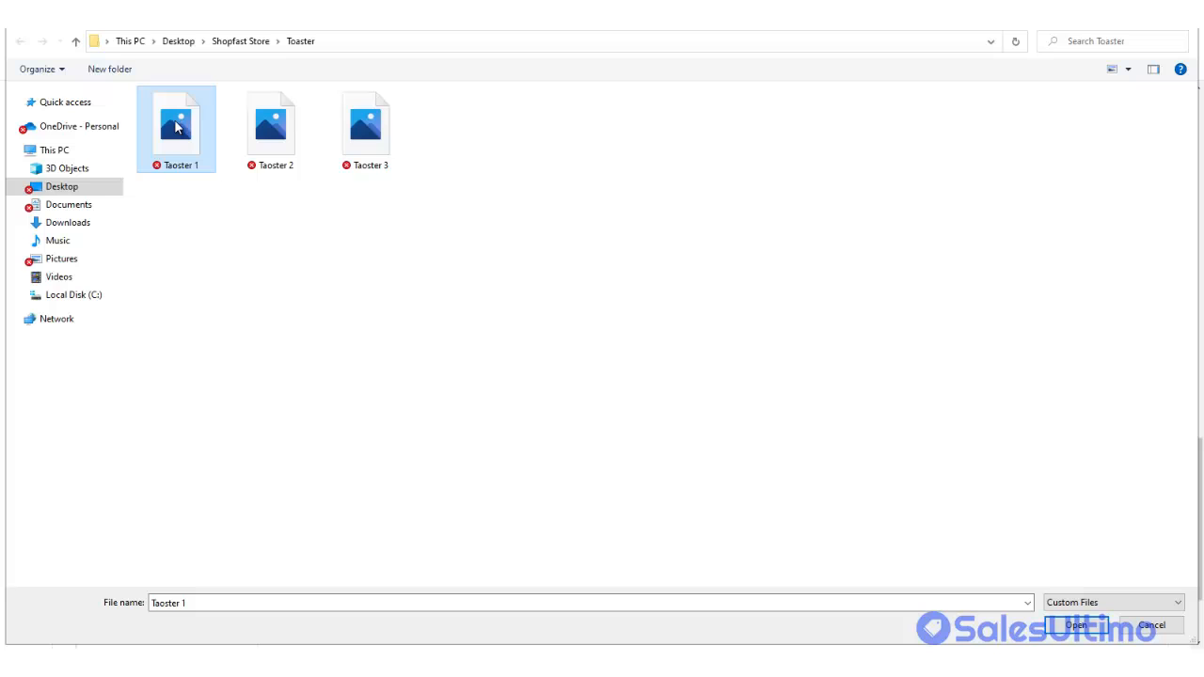
left_click(243, 130, "ctrl")
left_click(366, 132, "ctrl")
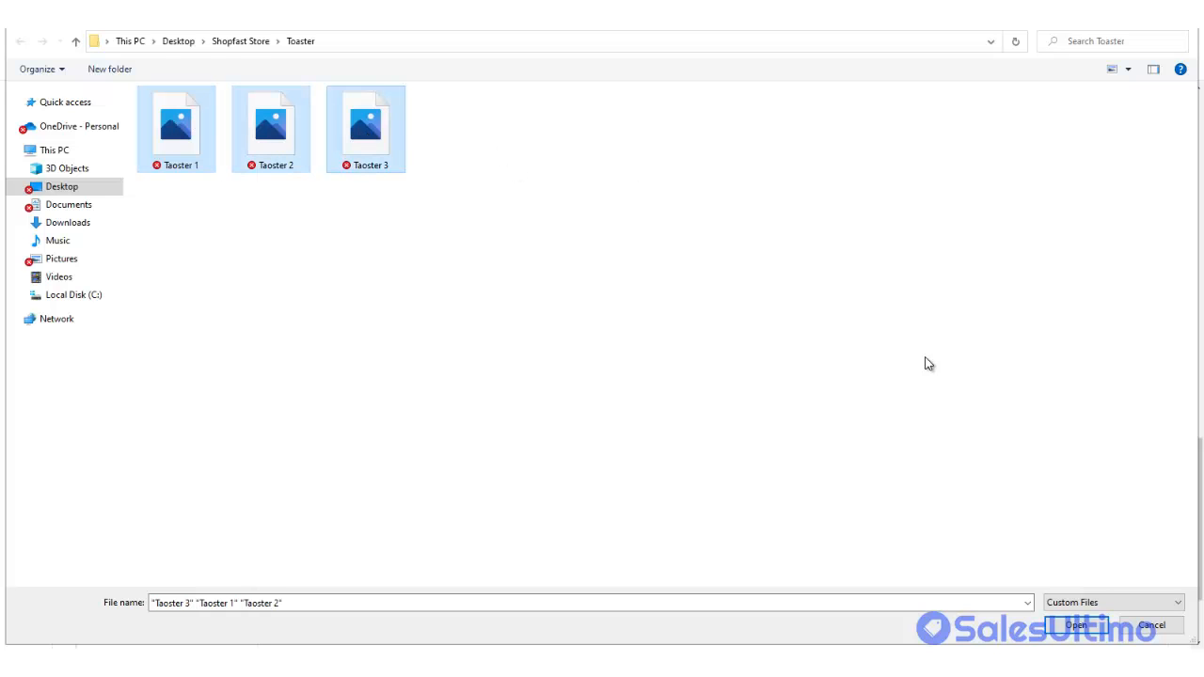
left_click(1067, 630)
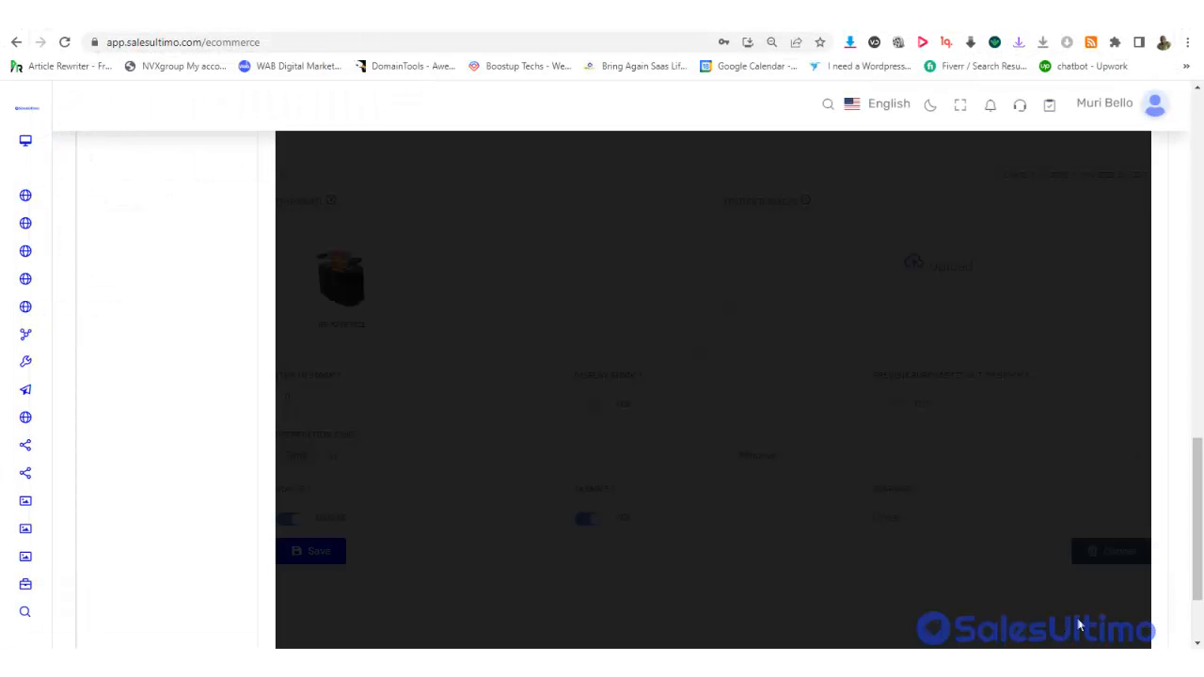
Crop and upload each of the three toaster photos
left_click_drag(1197, 536, 1198, 200)
scroll(1197, 205, "down", 2)
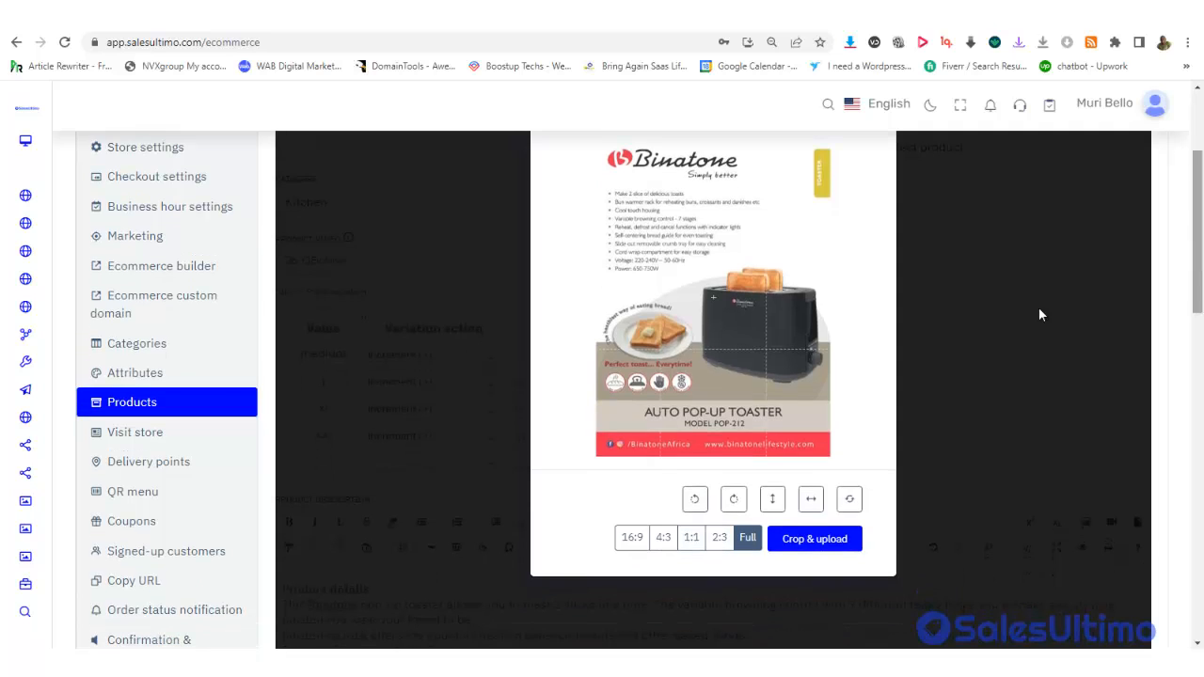
left_click(811, 543)
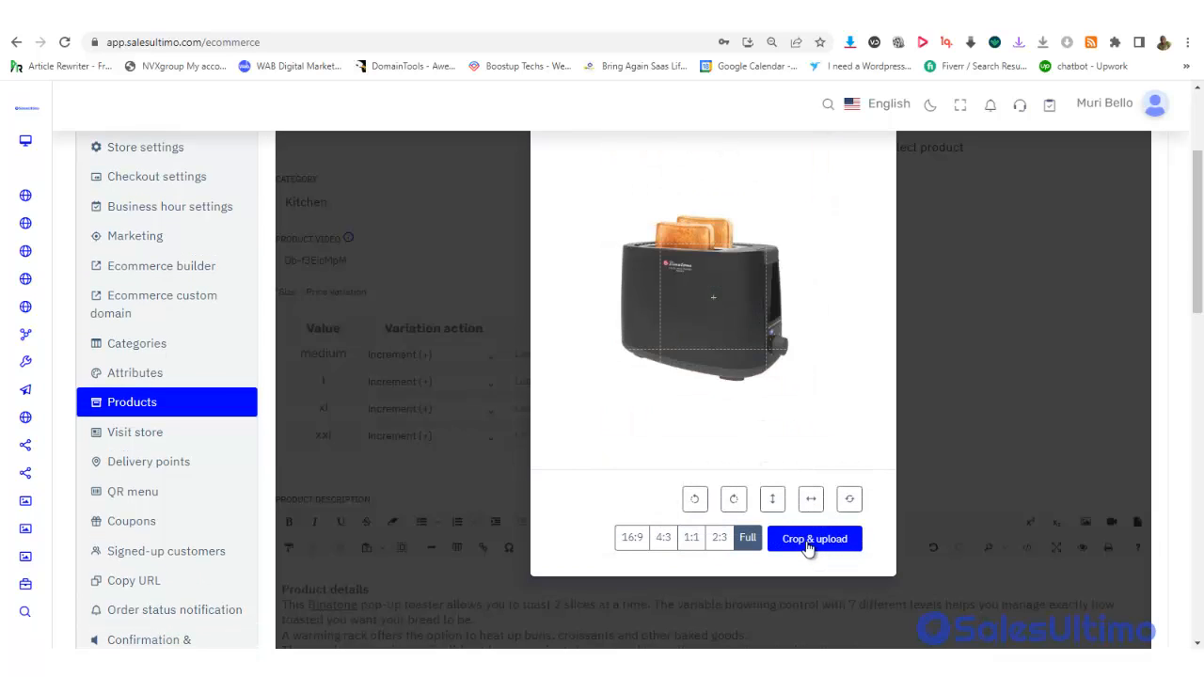
left_click(810, 542)
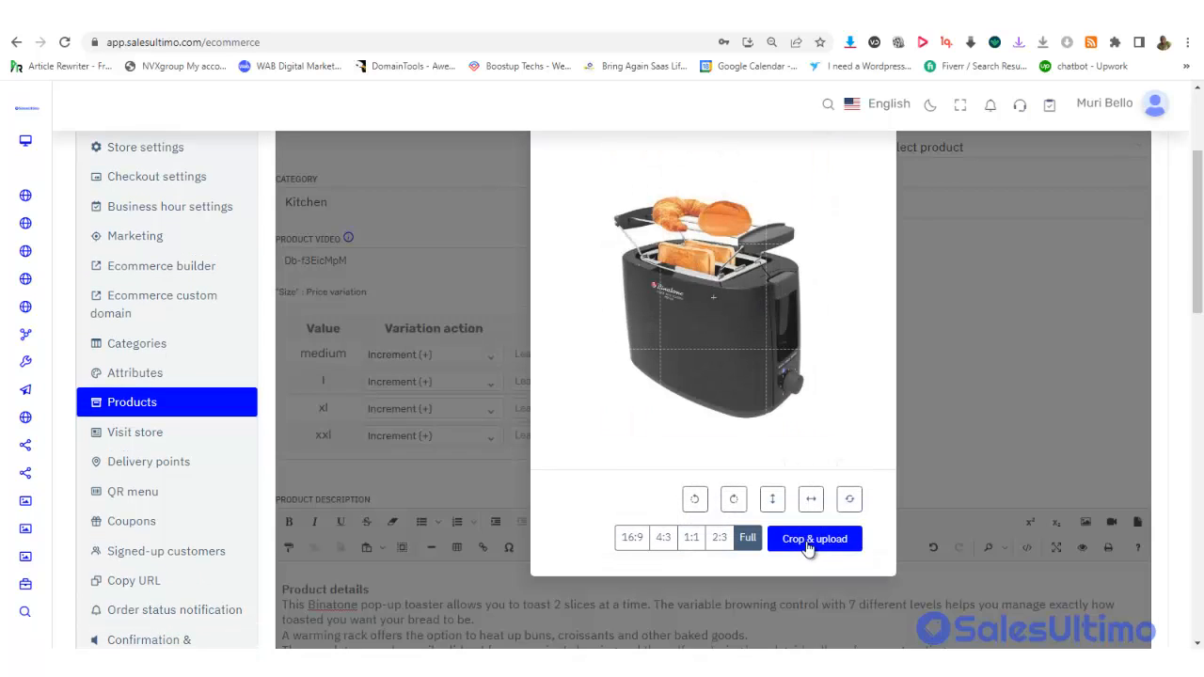
left_click(807, 544)
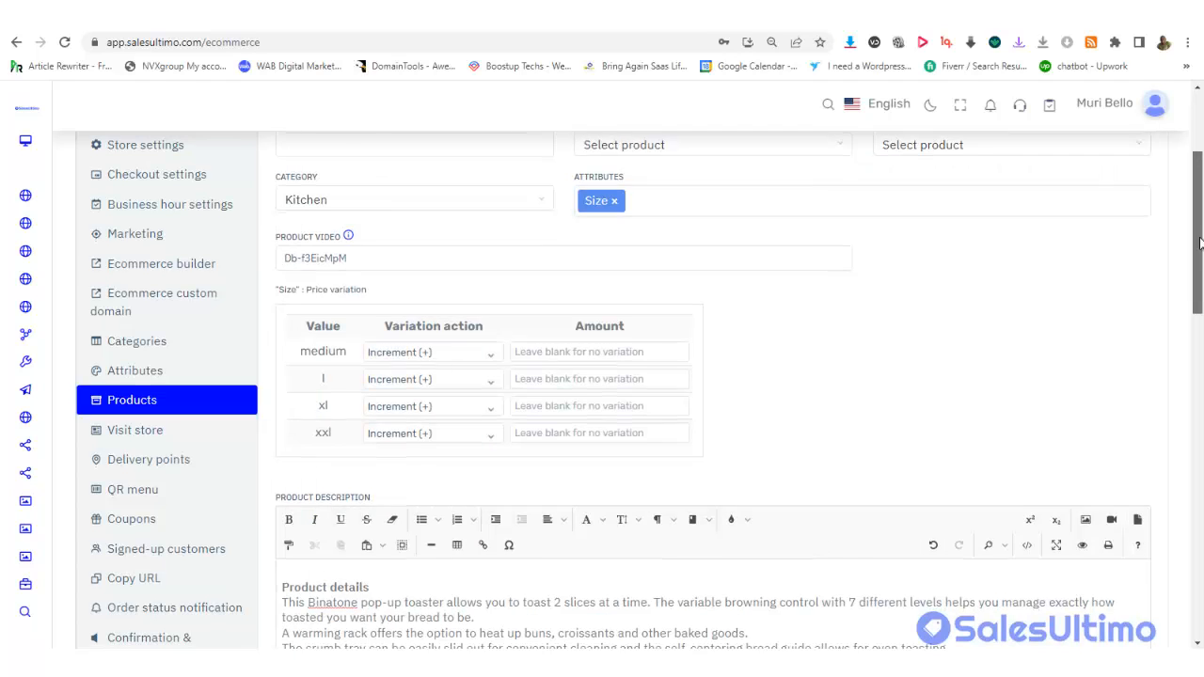
left_click_drag(1199, 242, 1201, 517)
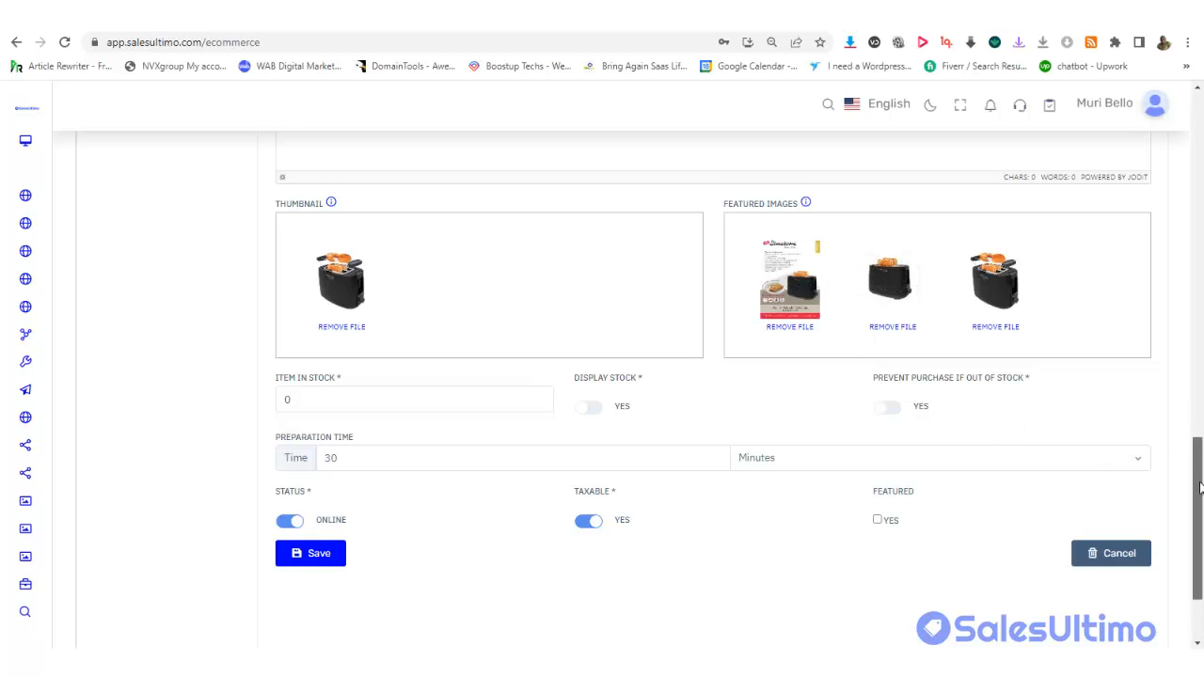
scroll(1201, 483, "down", 1)
Set stock to 100, display the stock count and prevent out-of-stock purchases
left_click(307, 326)
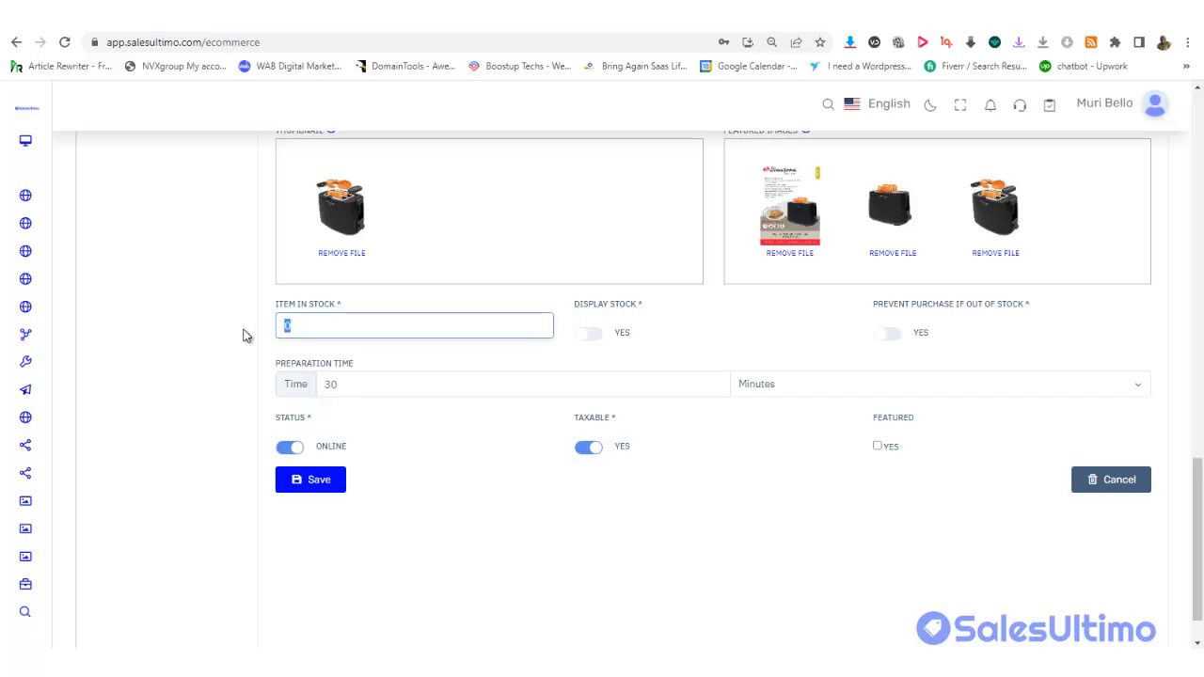
key("BackSpace")
type("100")
left_click(592, 341)
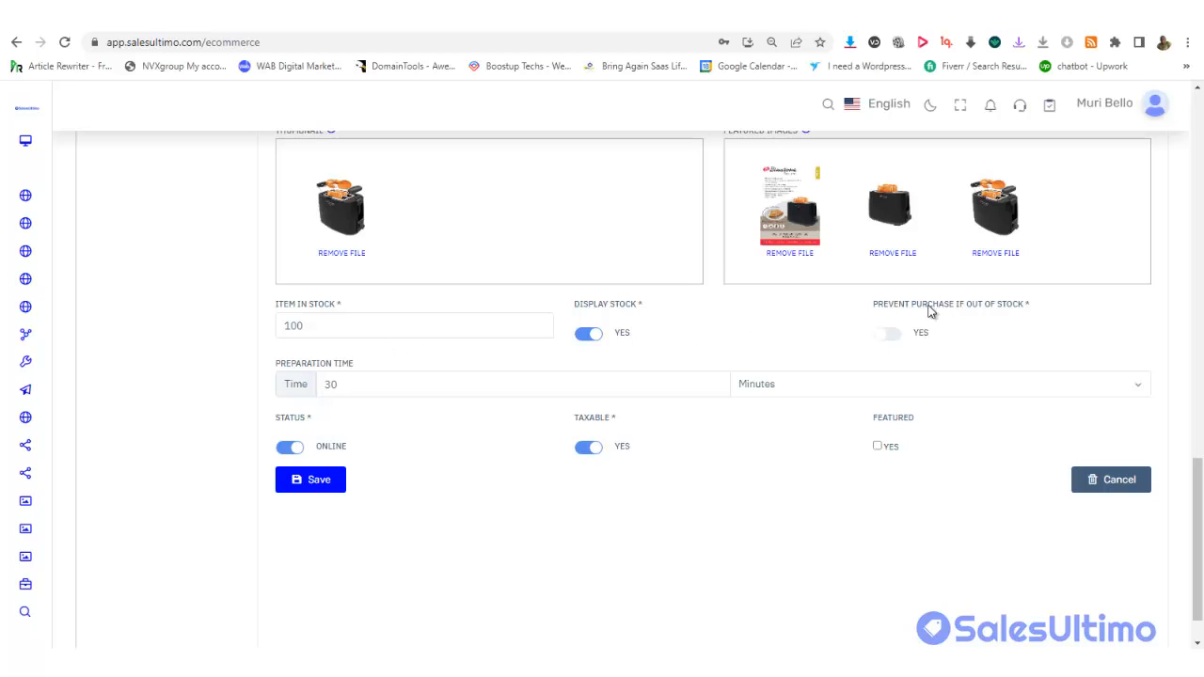
left_click(890, 343)
Keep preparation time in minutes, mark the toaster featured and save it
left_click(371, 391)
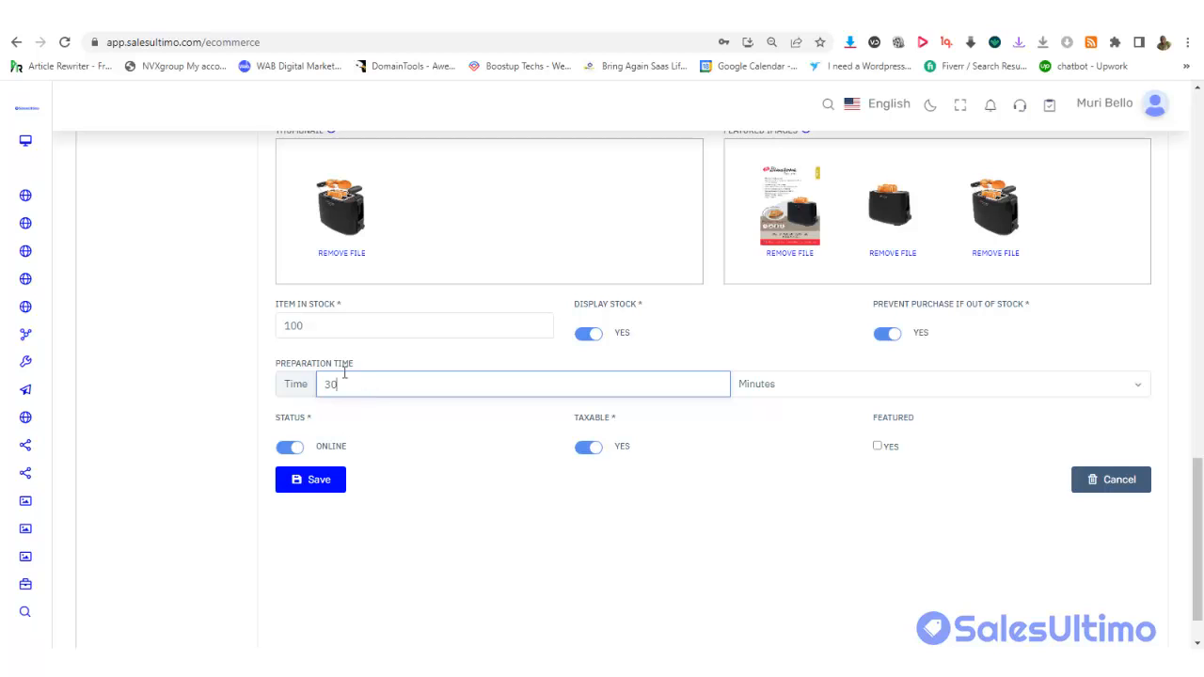
left_click(1020, 397)
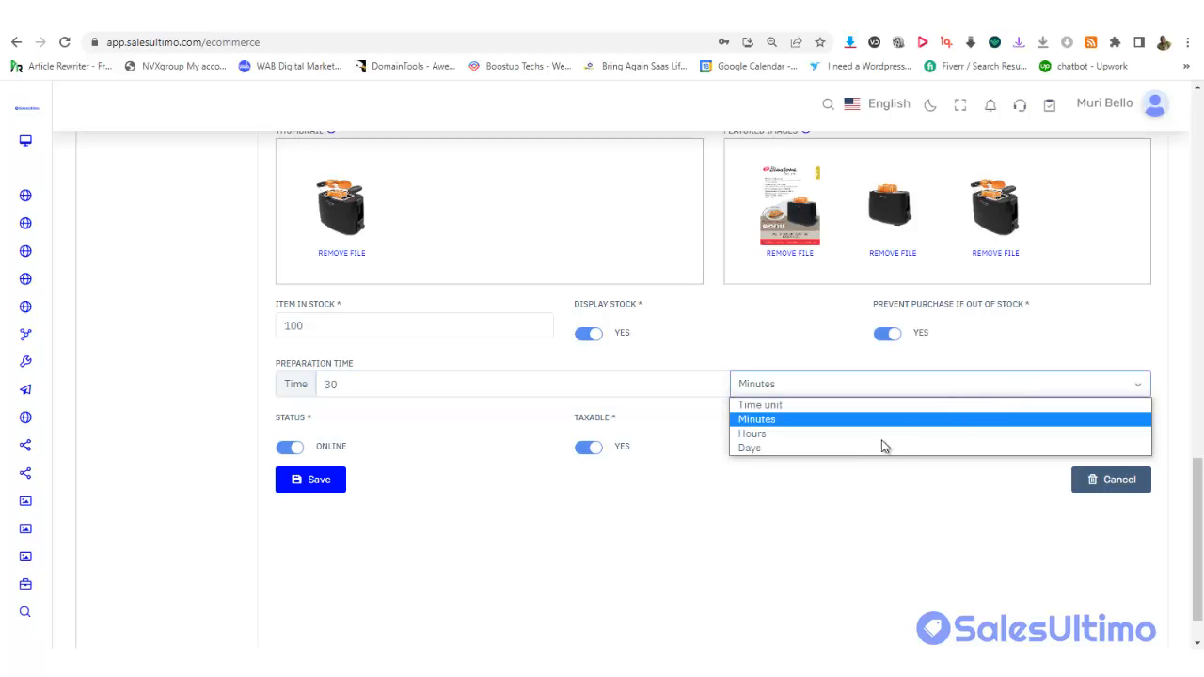
left_click(800, 463)
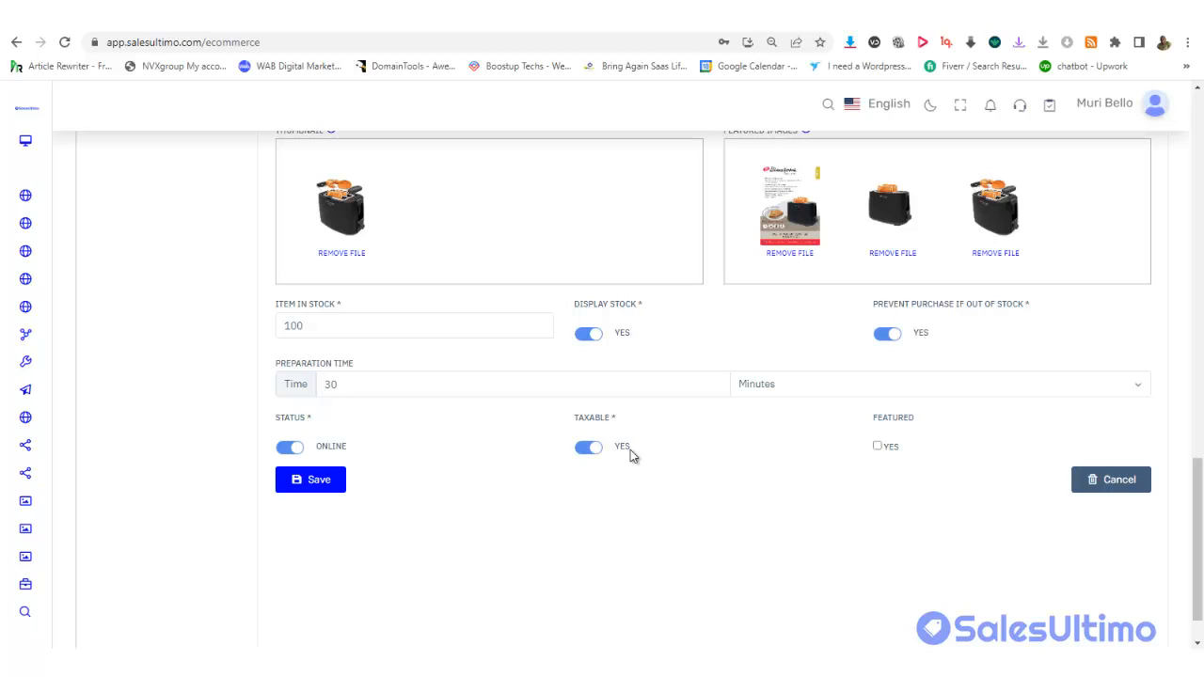
left_click(877, 447)
left_click(322, 485)
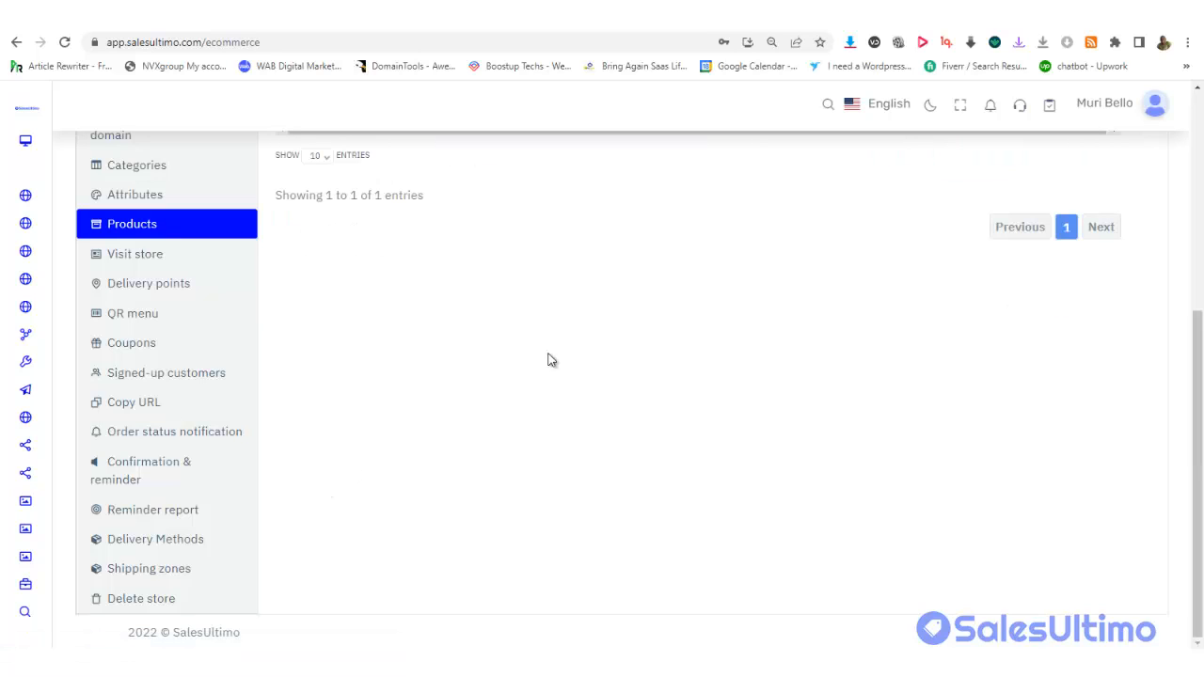
Scroll up to the products table showing the toaster and add a new product
left_click_drag(1200, 376, 1201, 150)
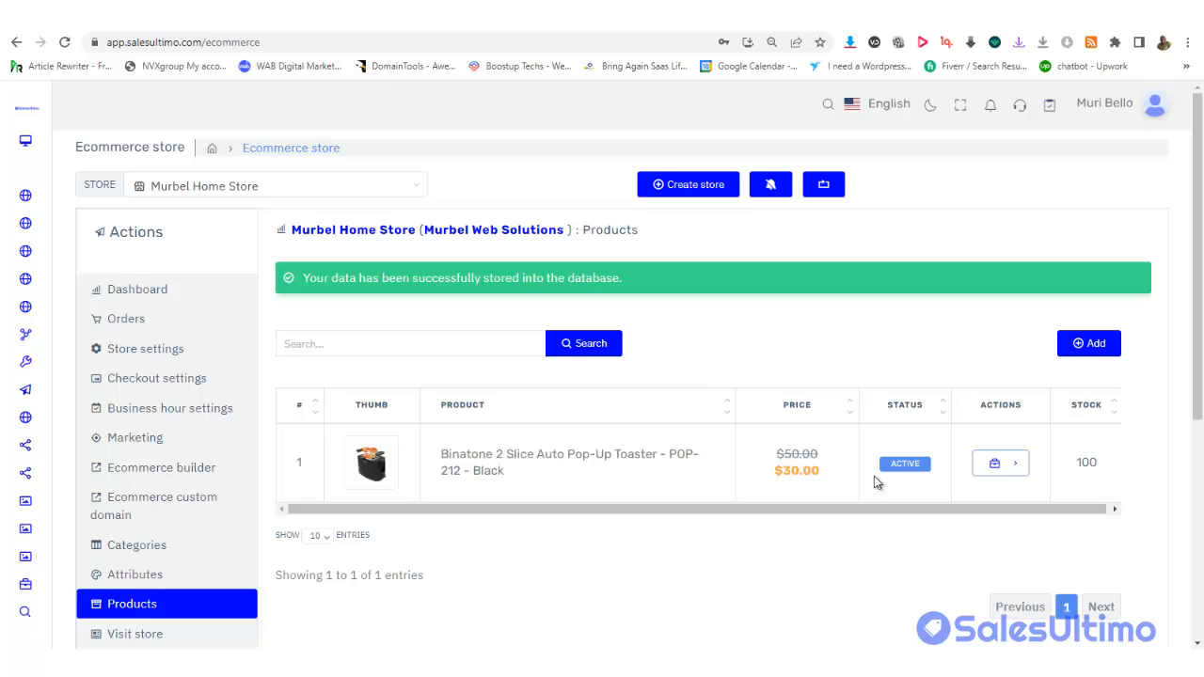
left_click(1091, 345)
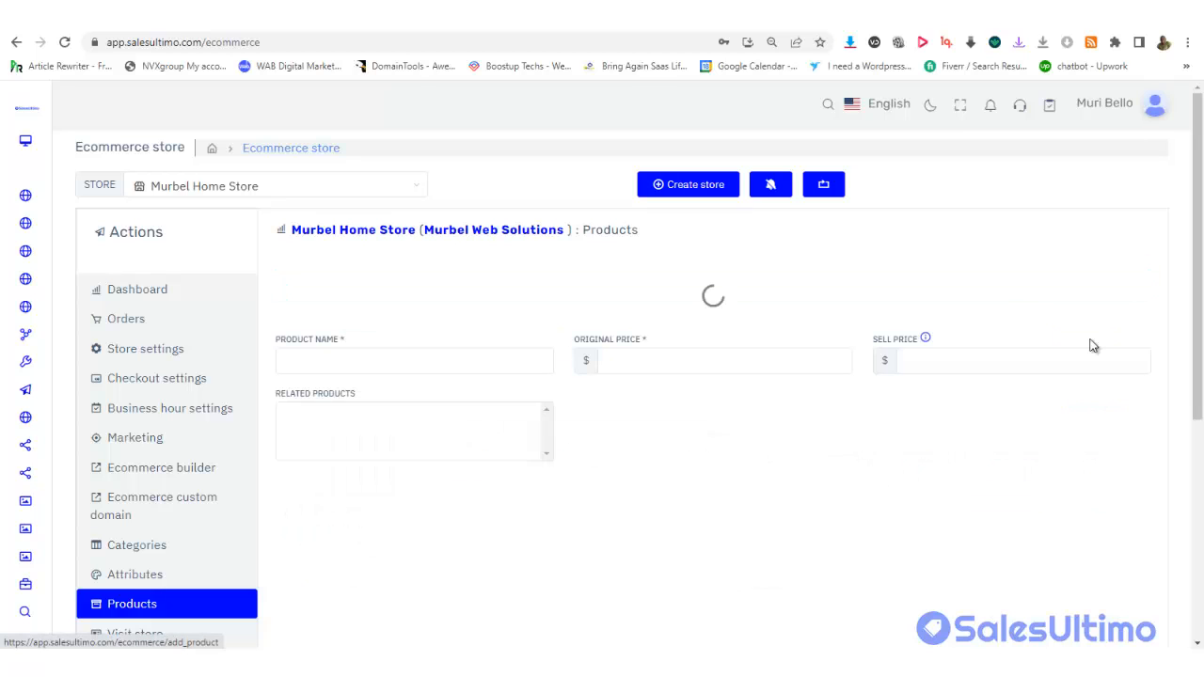
mouse_move(1200, 234)
left_mouse_down()
mouse_move(1200, 252)
mouse_move(1196, 214)
left_mouse_up()
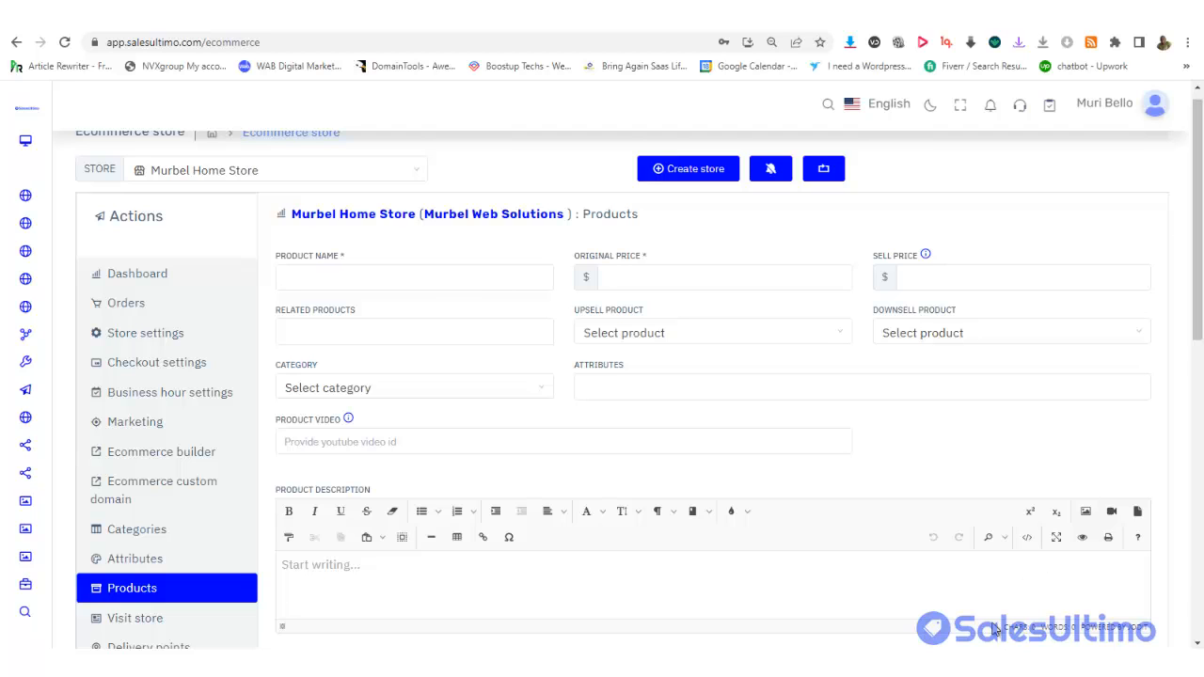
Copy the Scarlett hand mixer's description from the Notepad notes, then go back to the product form
left_click(827, 664)
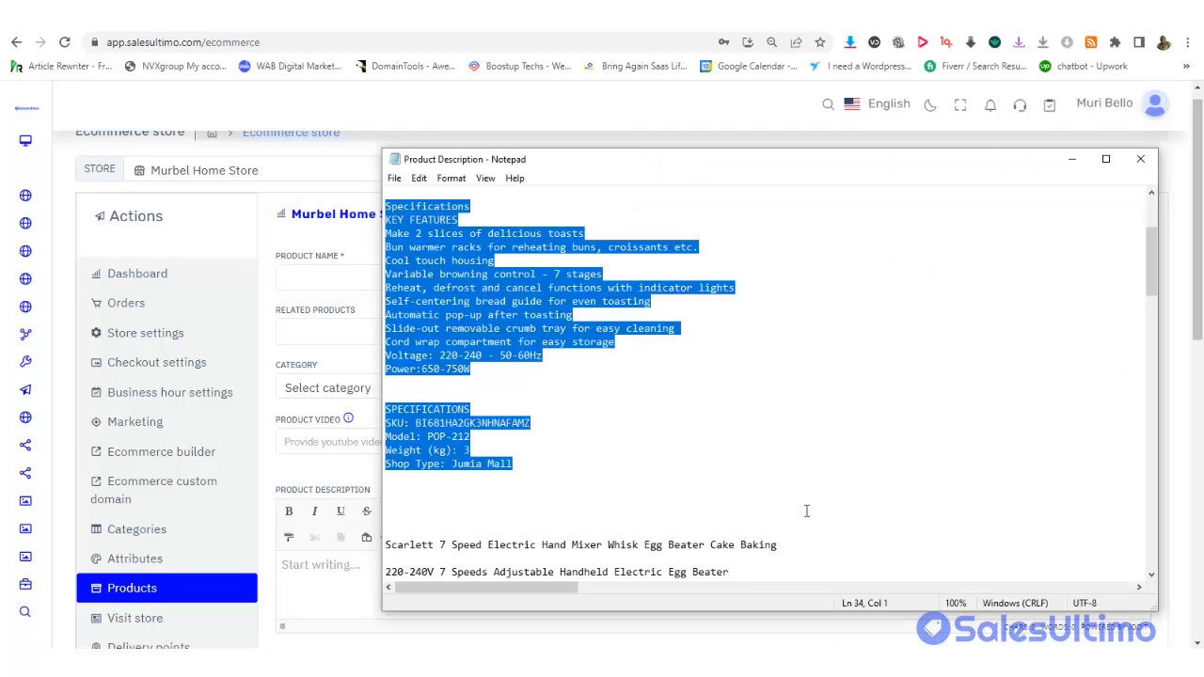
scroll(416, 273, "down", 7)
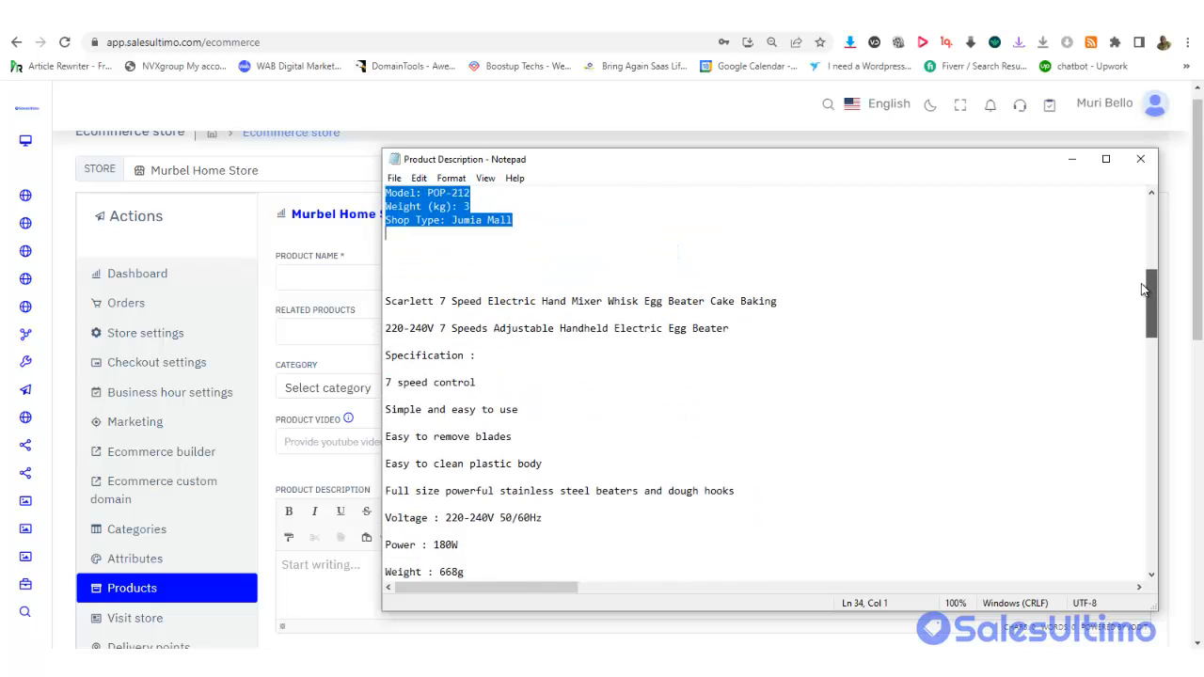
left_click_drag(384, 273, 623, 395)
right_click(452, 273)
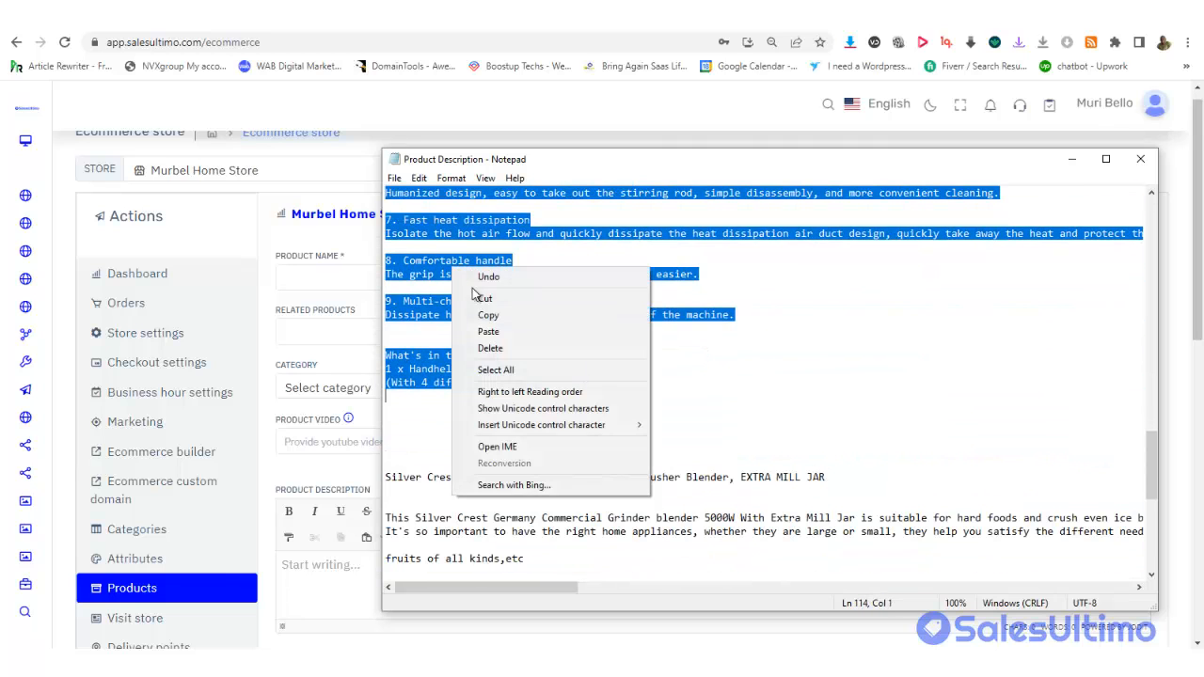
left_click(502, 317)
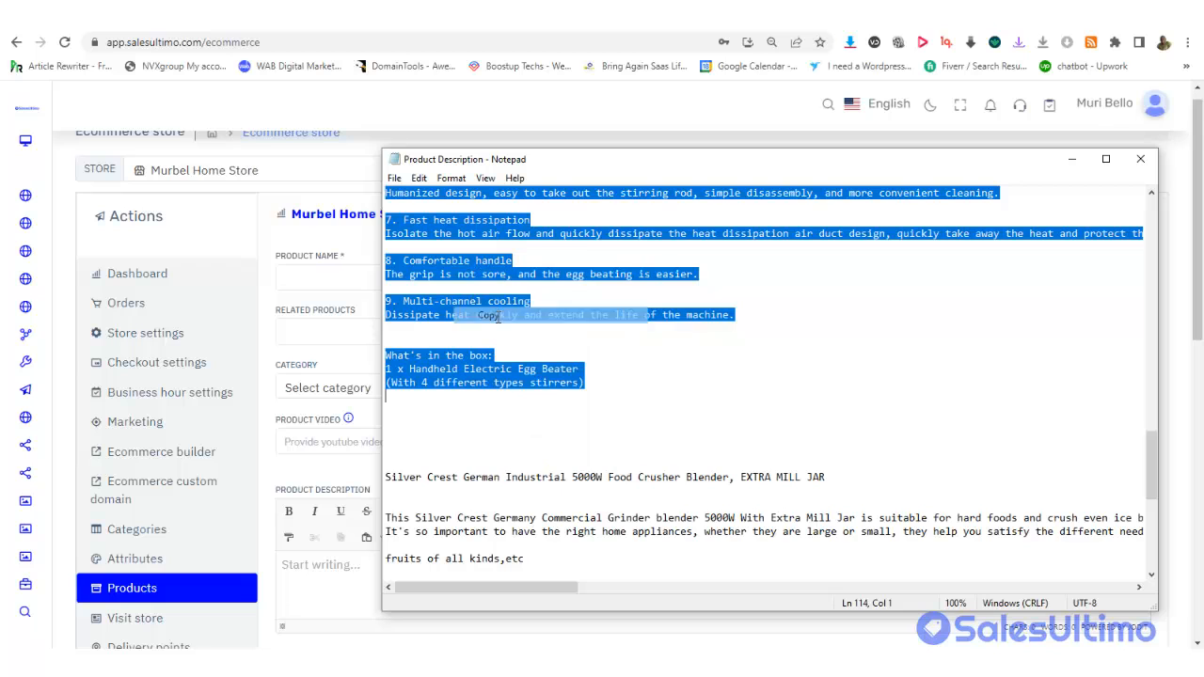
left_click(343, 331)
Paste the mixer text into Product Description and cut its title line out
scroll(401, 297, "down", 4)
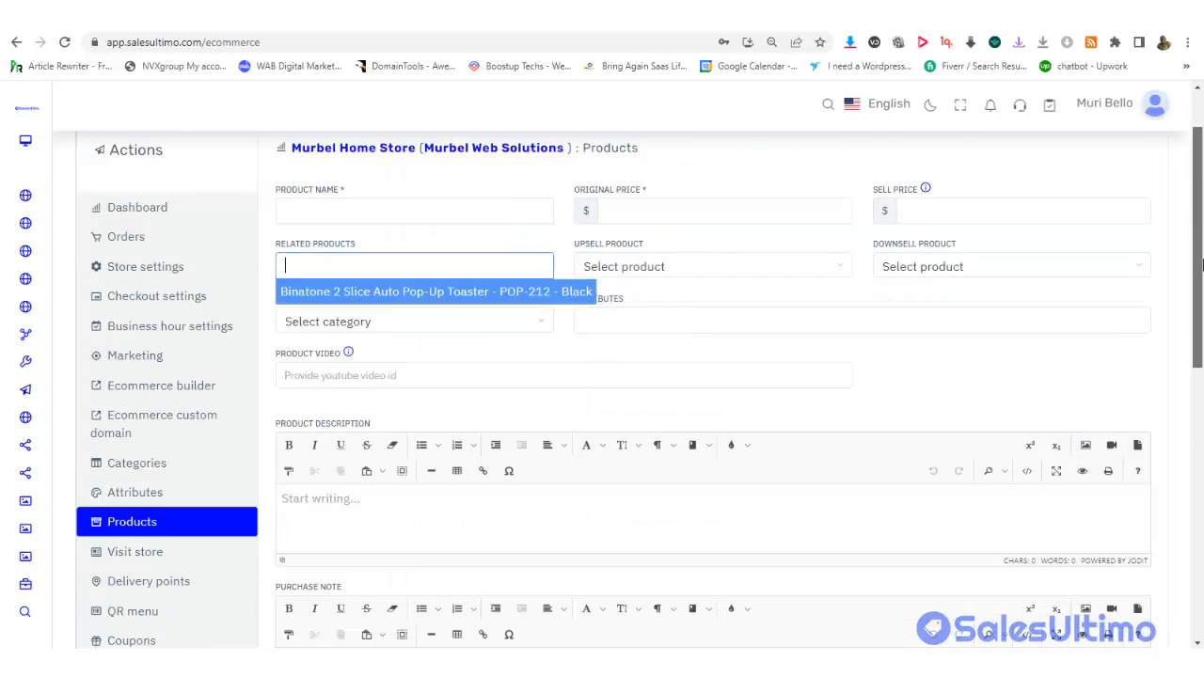
scroll(328, 285, "up", 4)
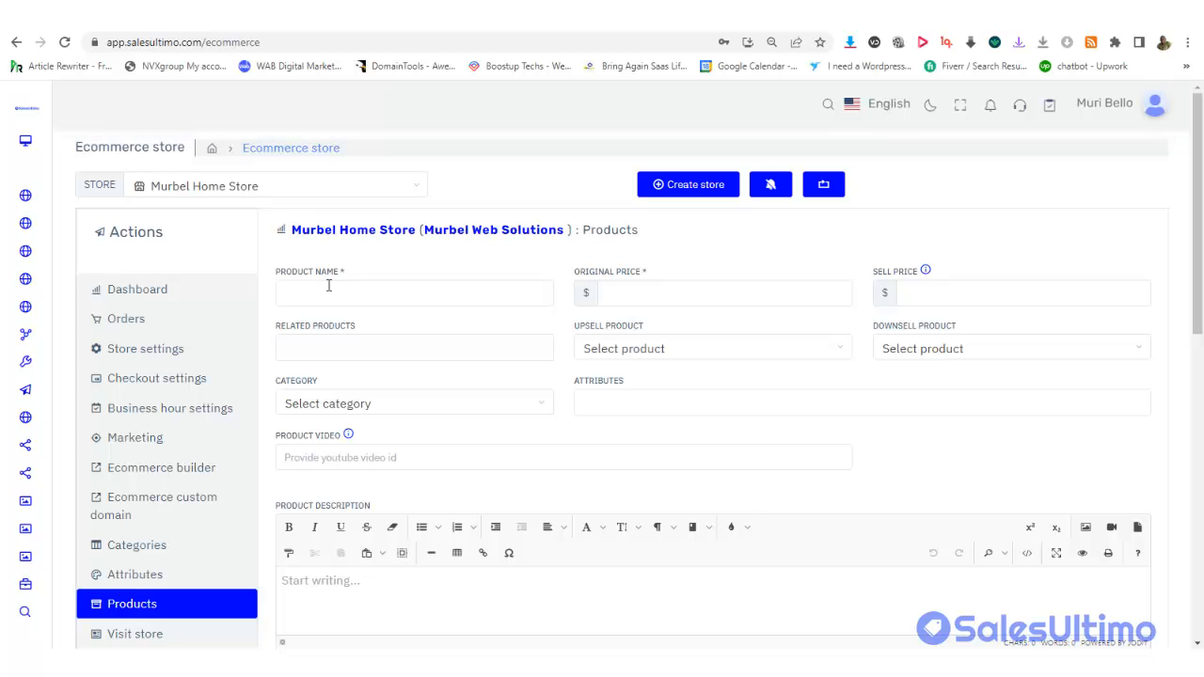
left_click_drag(1200, 318, 1199, 476)
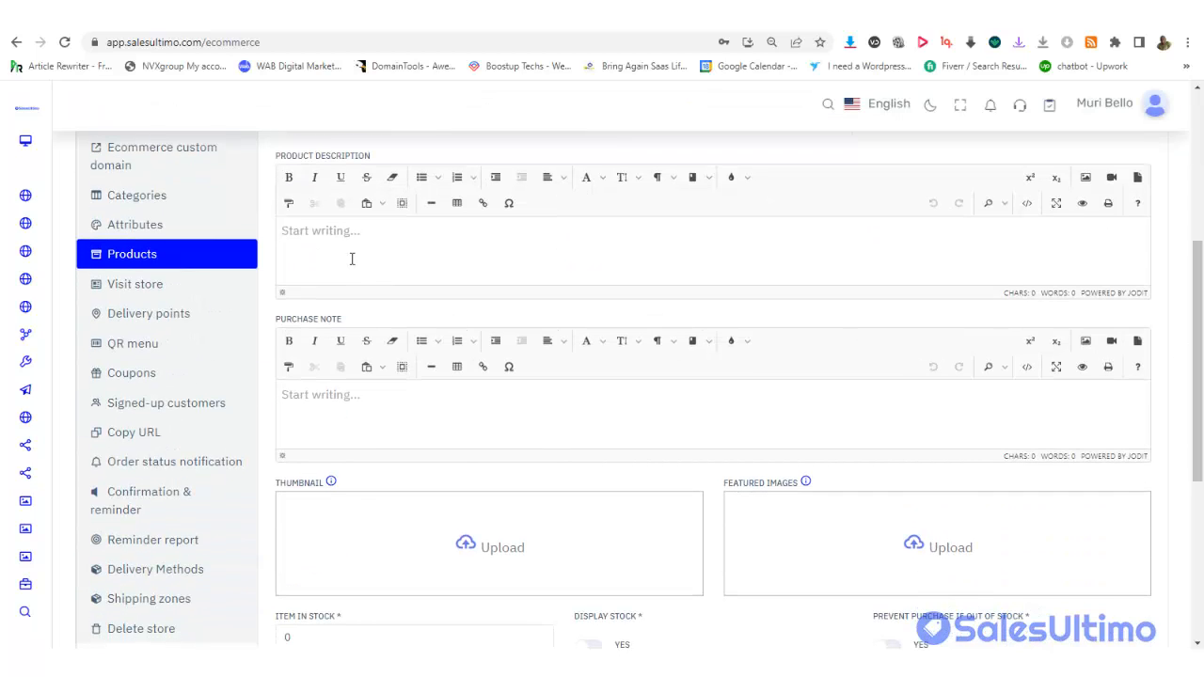
key("ctrl+v")
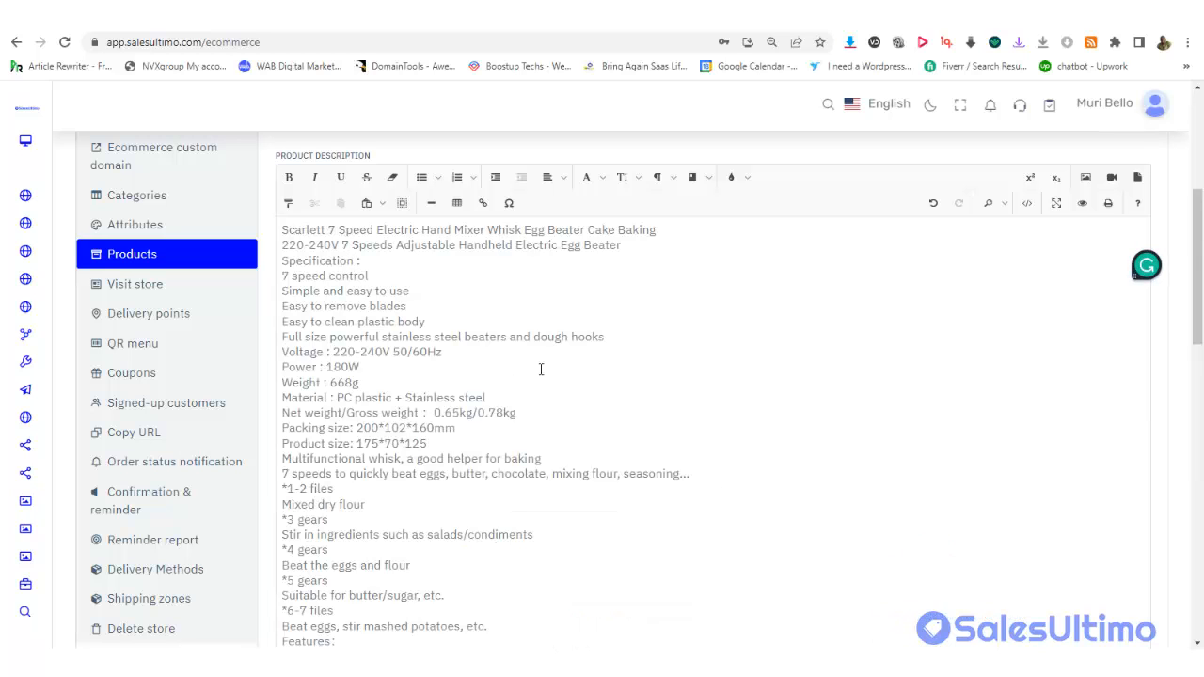
scroll(1148, 392, "up", 3)
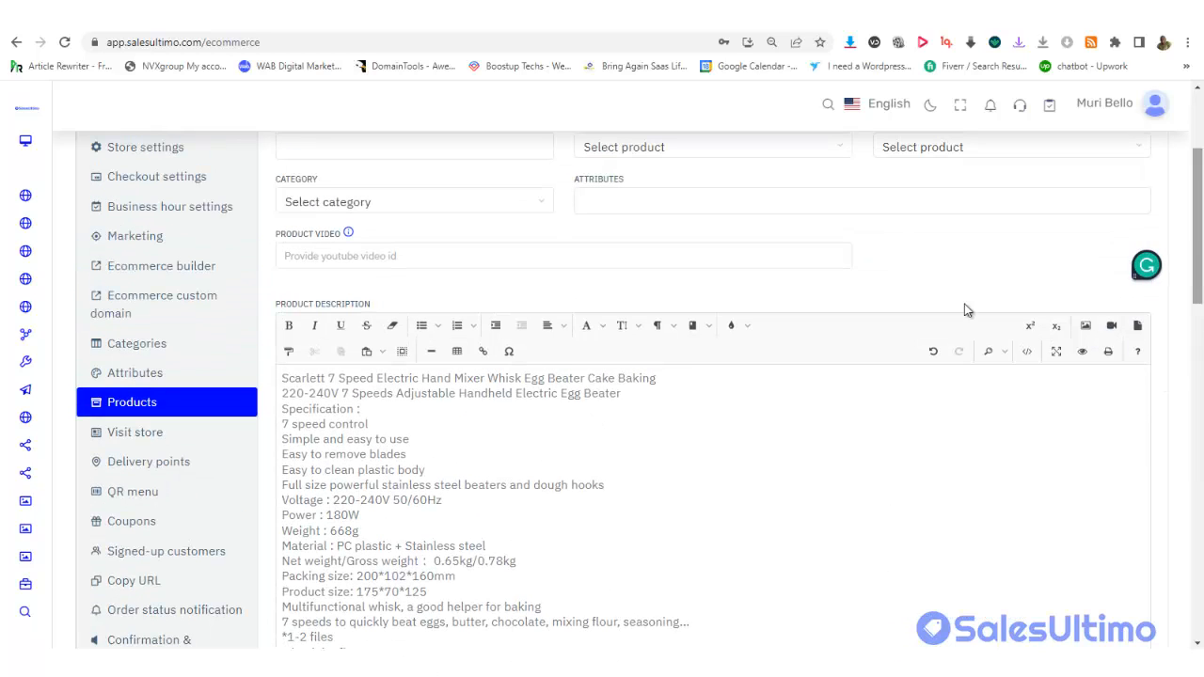
left_click_drag(663, 378, 266, 388)
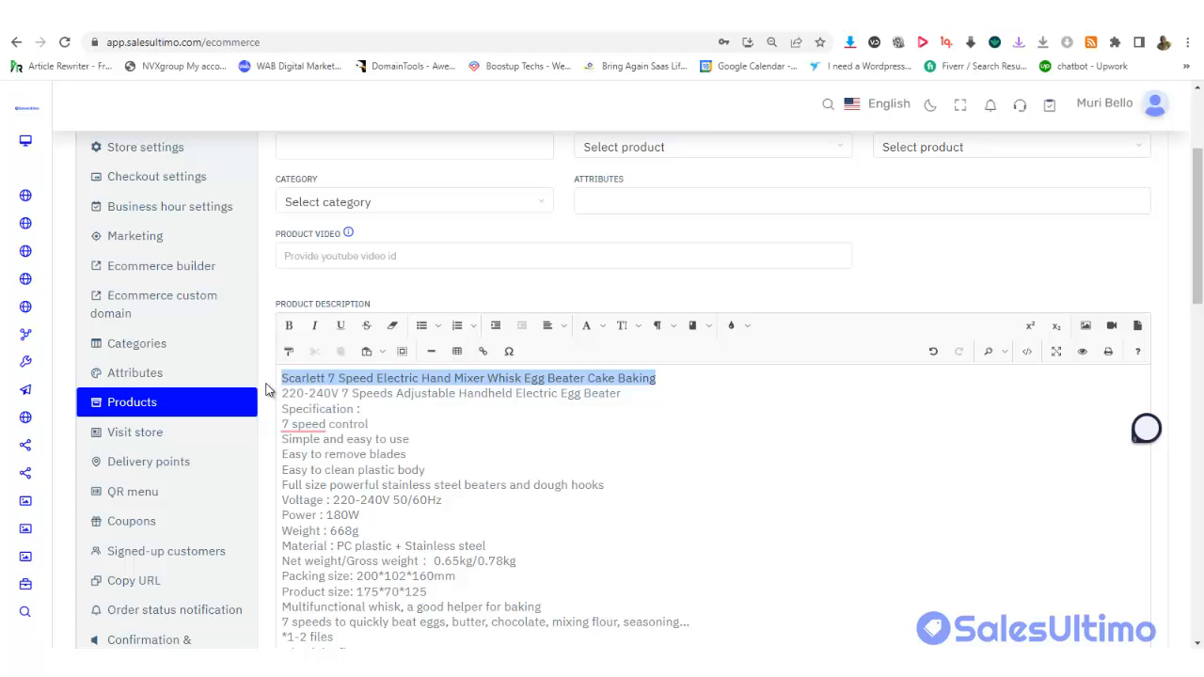
key("ctrl+x")
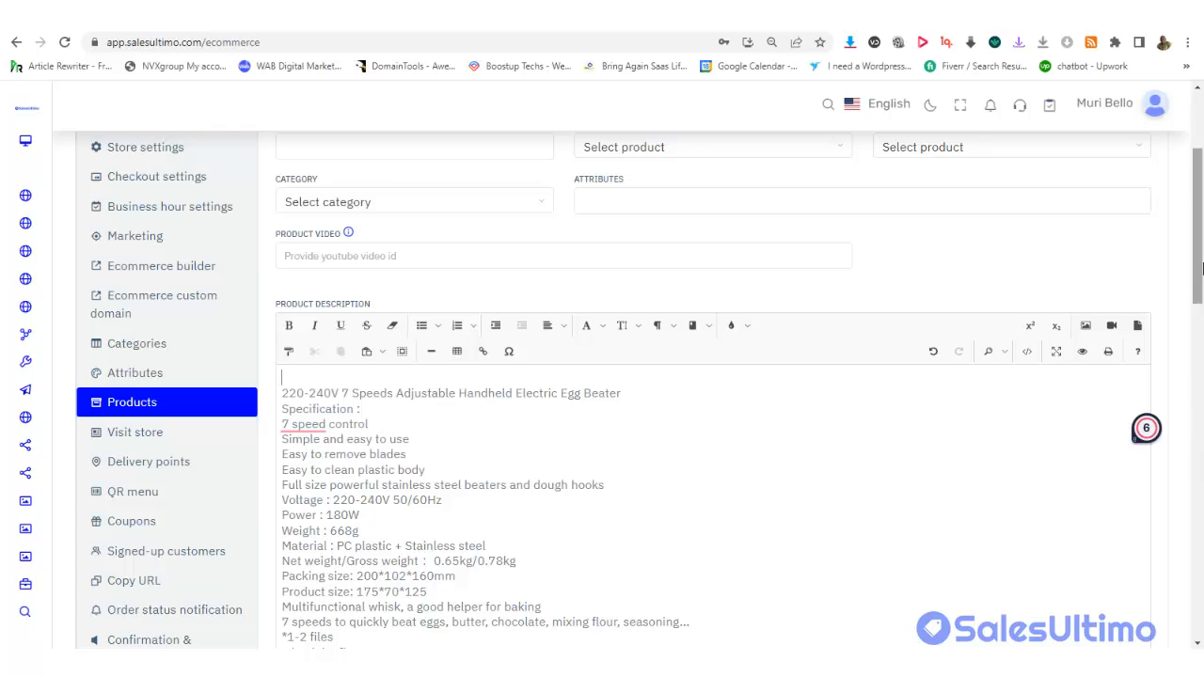
Use the cut title as Product Name and set original price 20 and sell price 10
left_click_drag(1194, 252, 1191, 196)
left_click(365, 287)
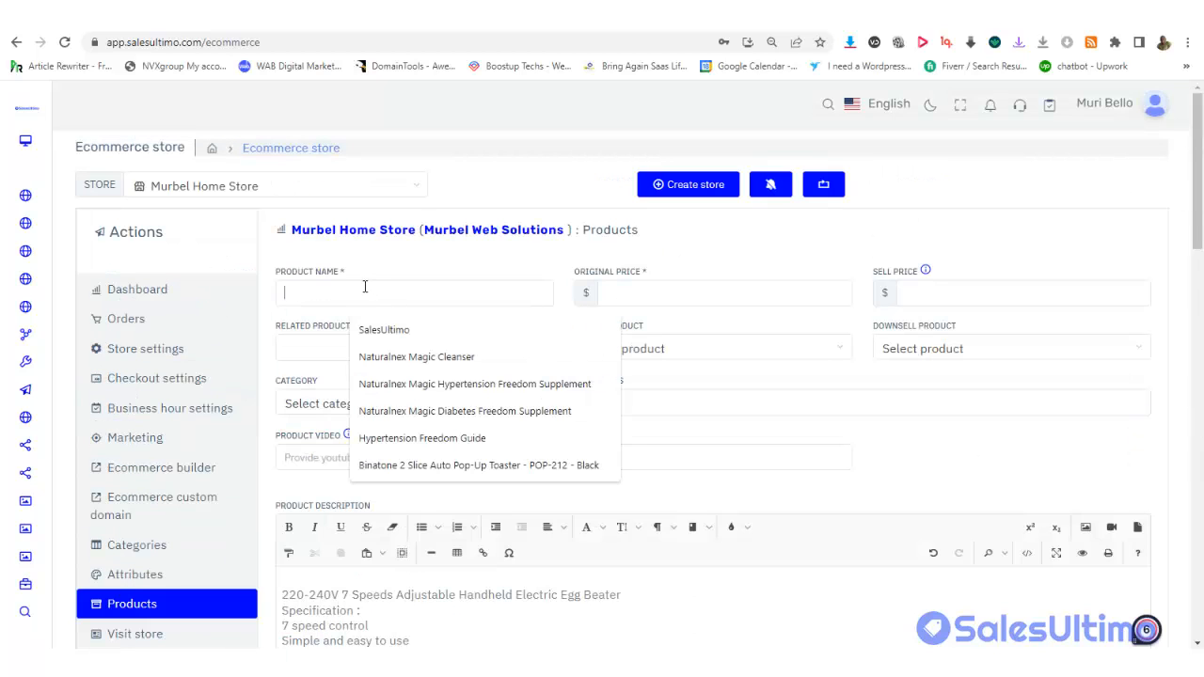
key("ctrl+v")
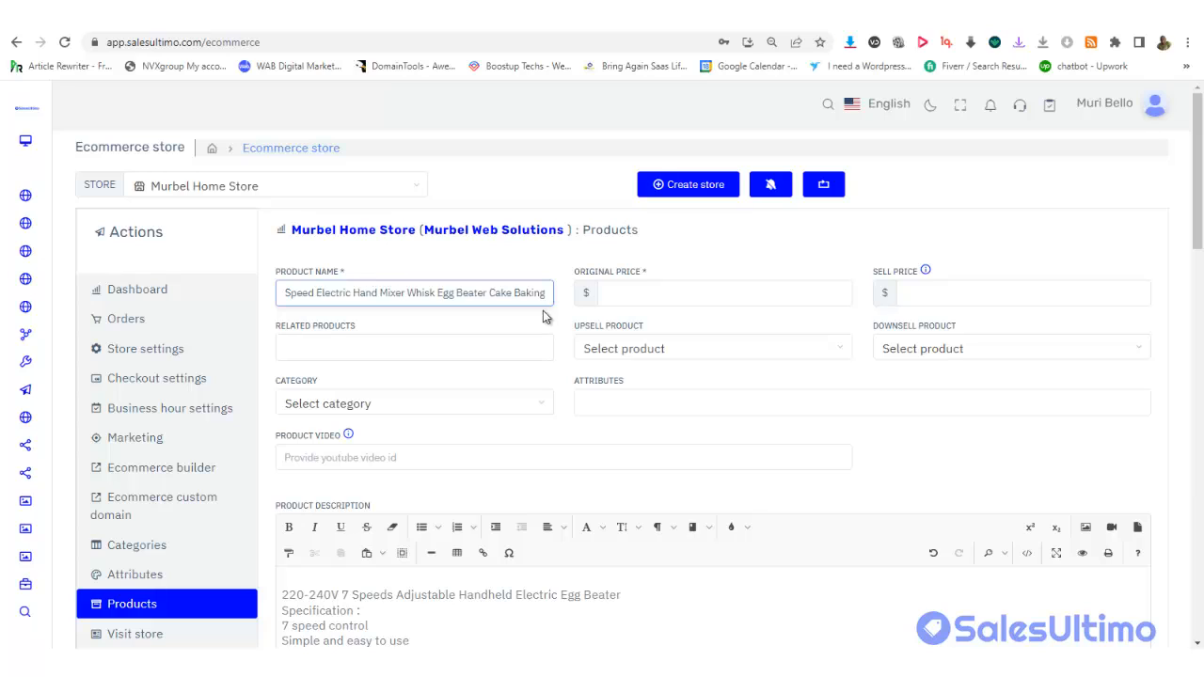
left_click(618, 296)
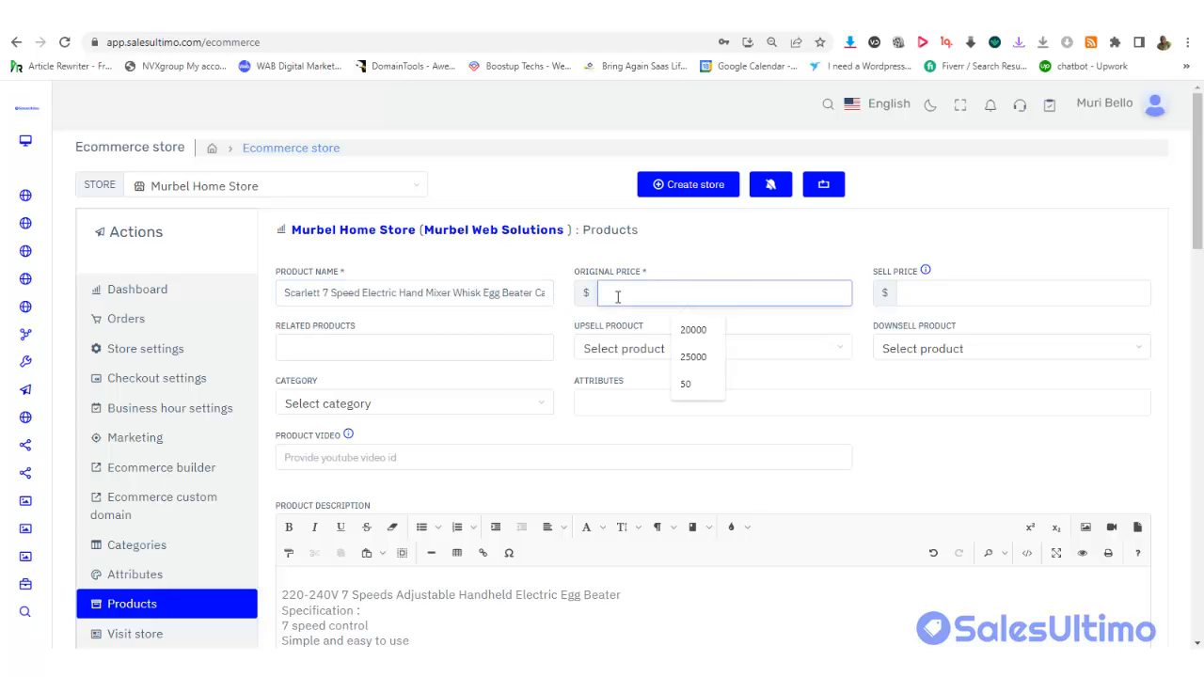
type("20")
left_click(932, 294)
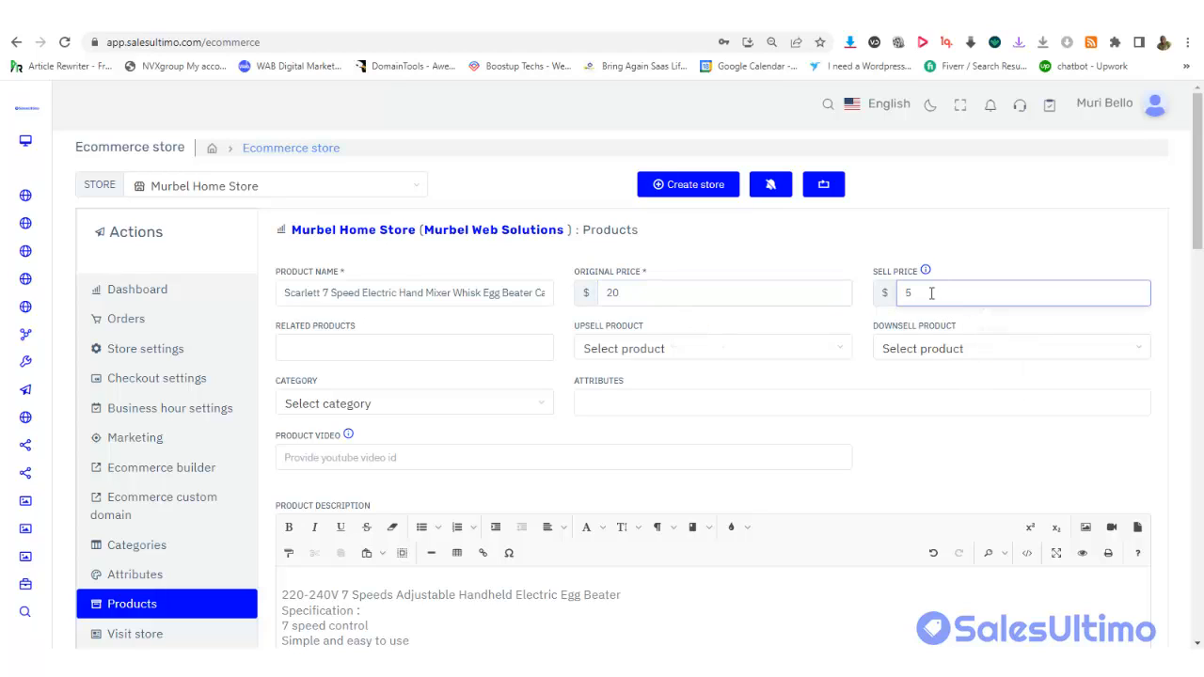
type("10")
left_click(378, 340)
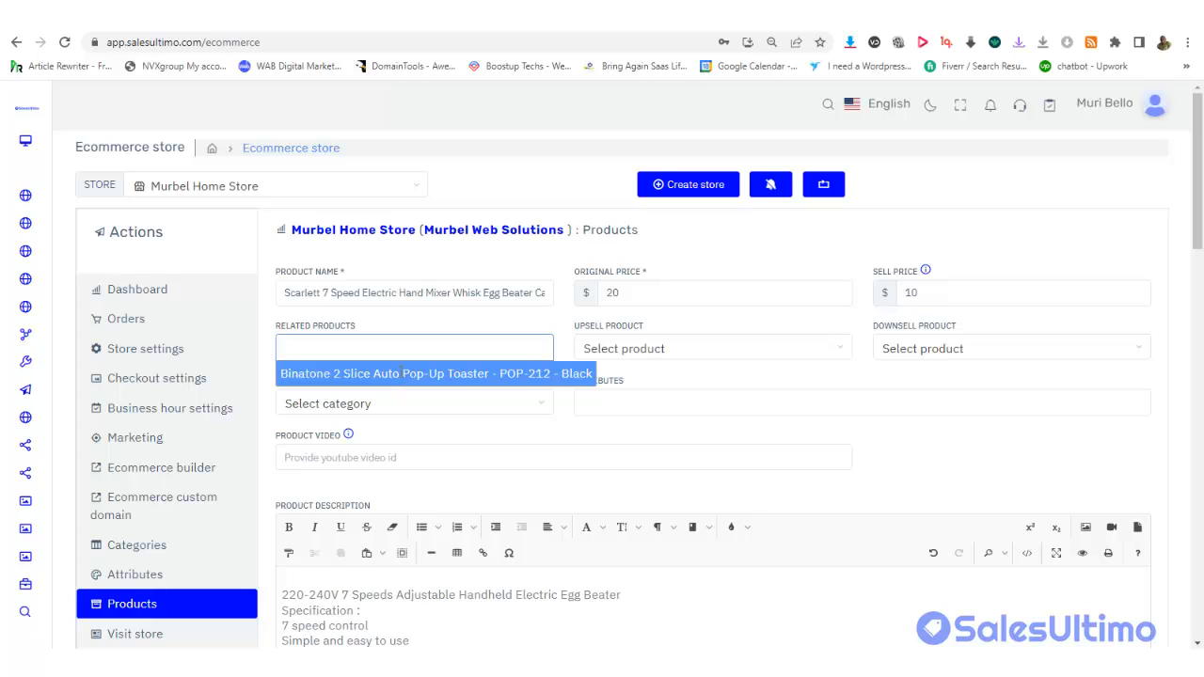
Choose the Binatone 2 Slice Auto Pop-Up Toaster under Related Products and as Upsell Product
left_click(400, 374)
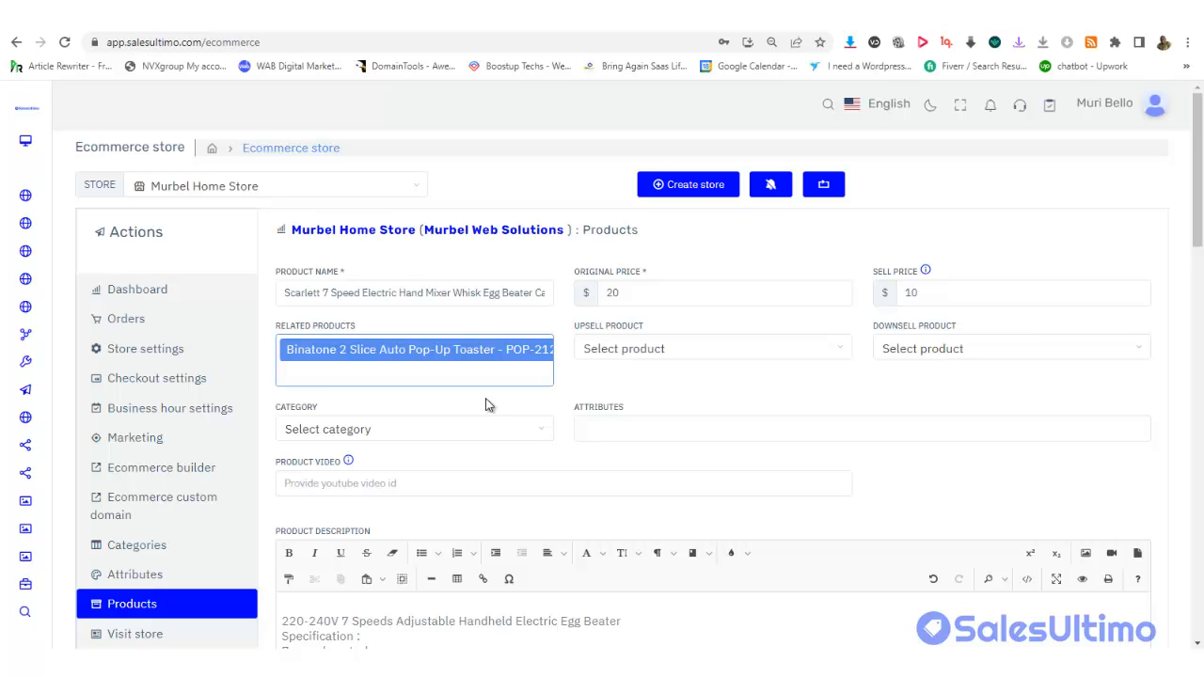
left_click(709, 380)
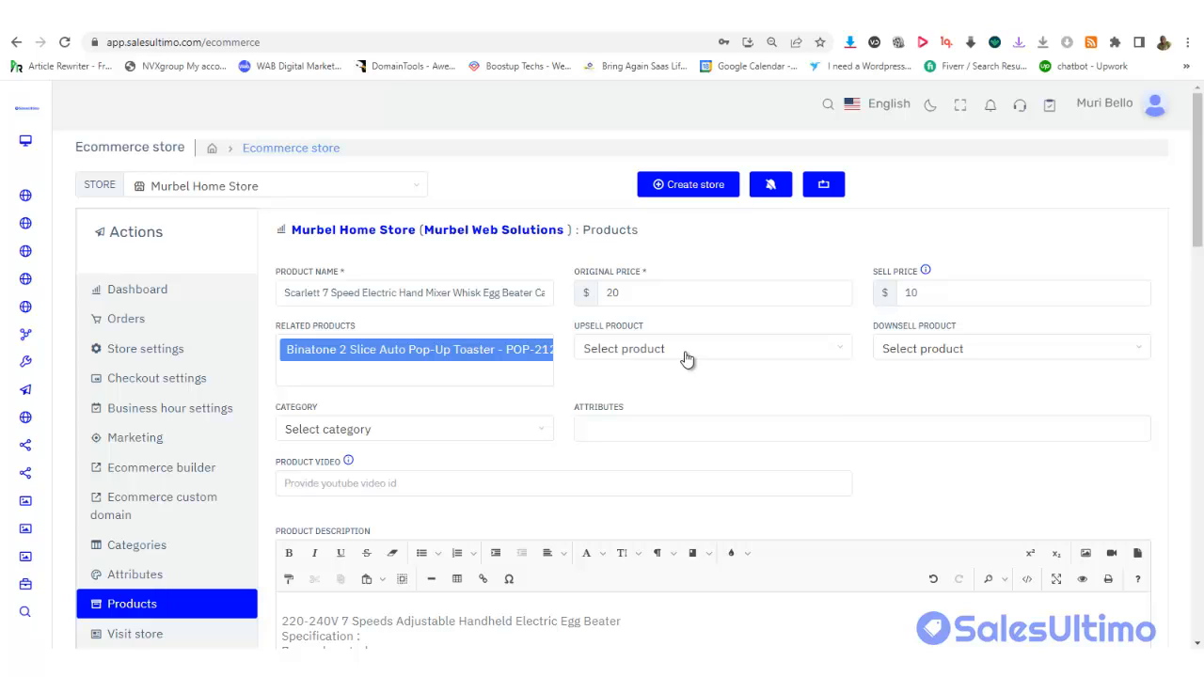
left_click(685, 354)
left_click(969, 393)
left_click(663, 355)
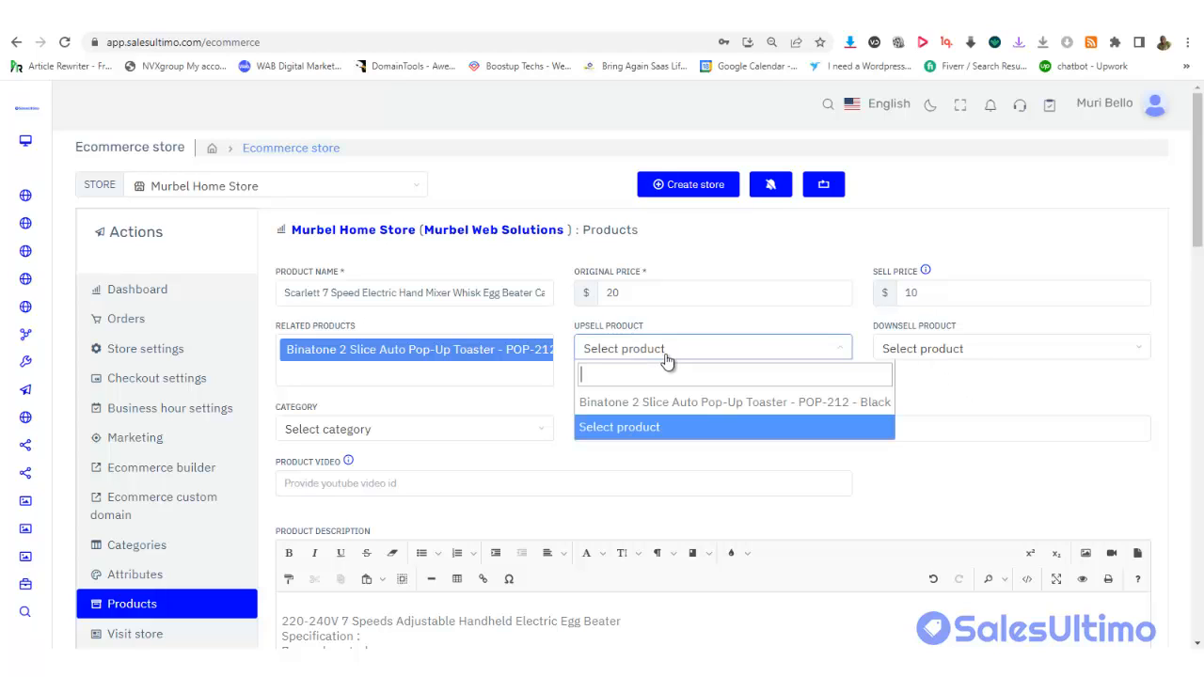
left_click(946, 396)
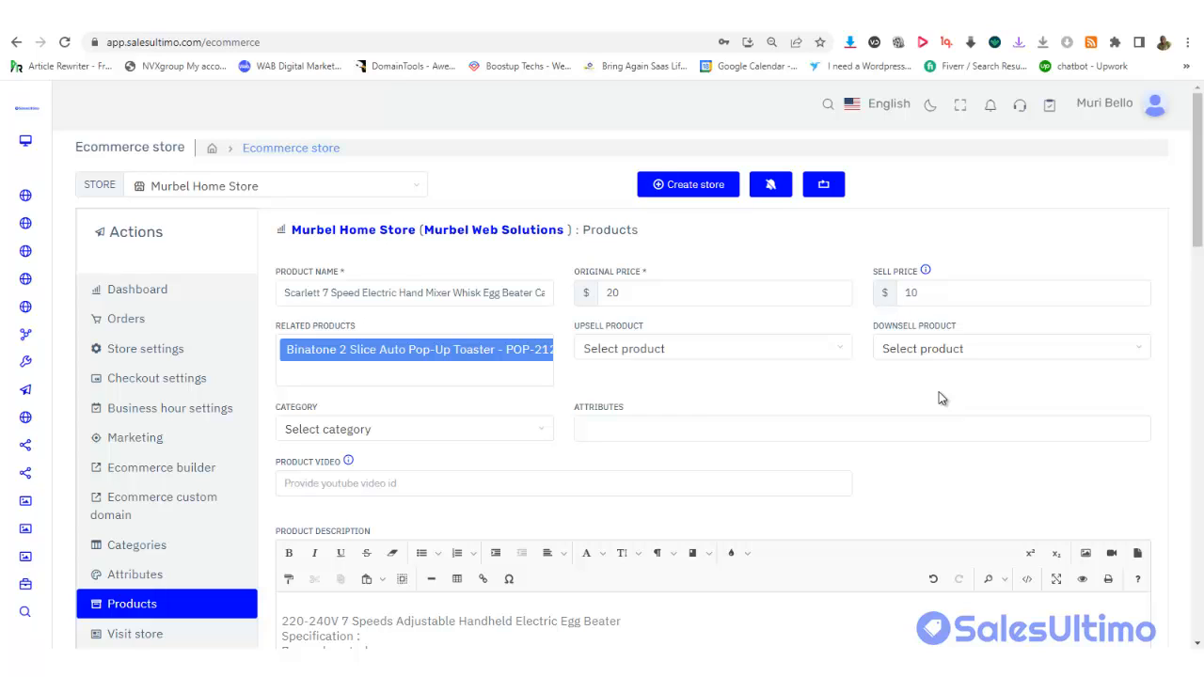
left_click(687, 358)
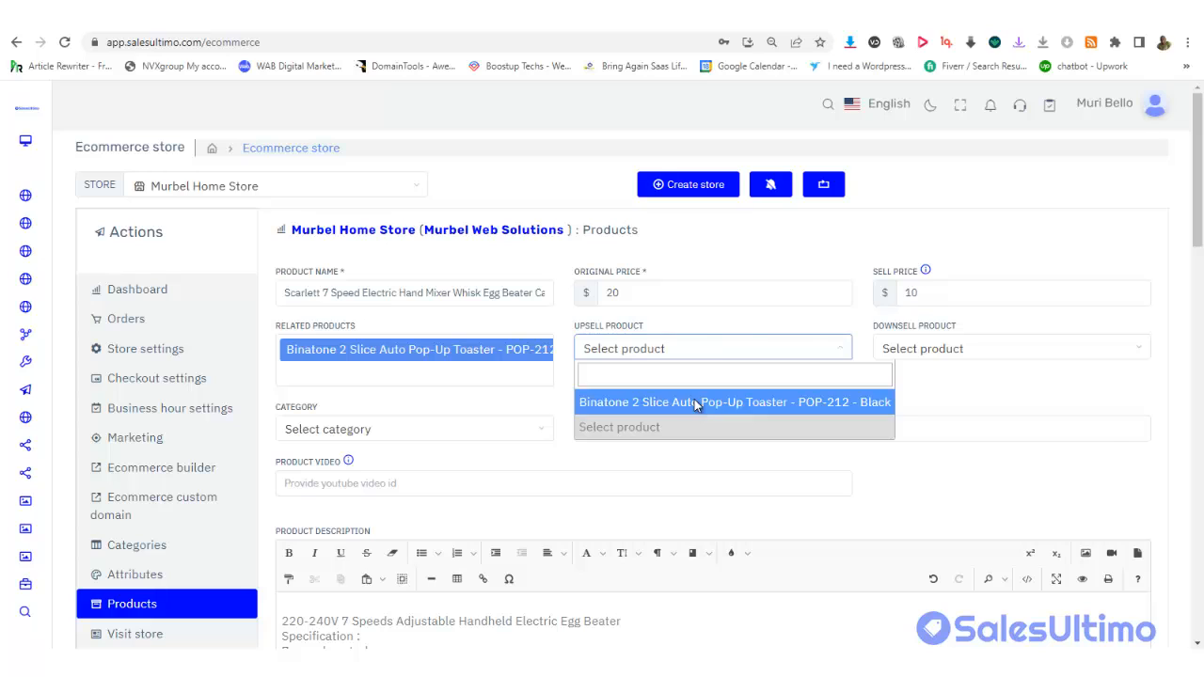
left_click(696, 402)
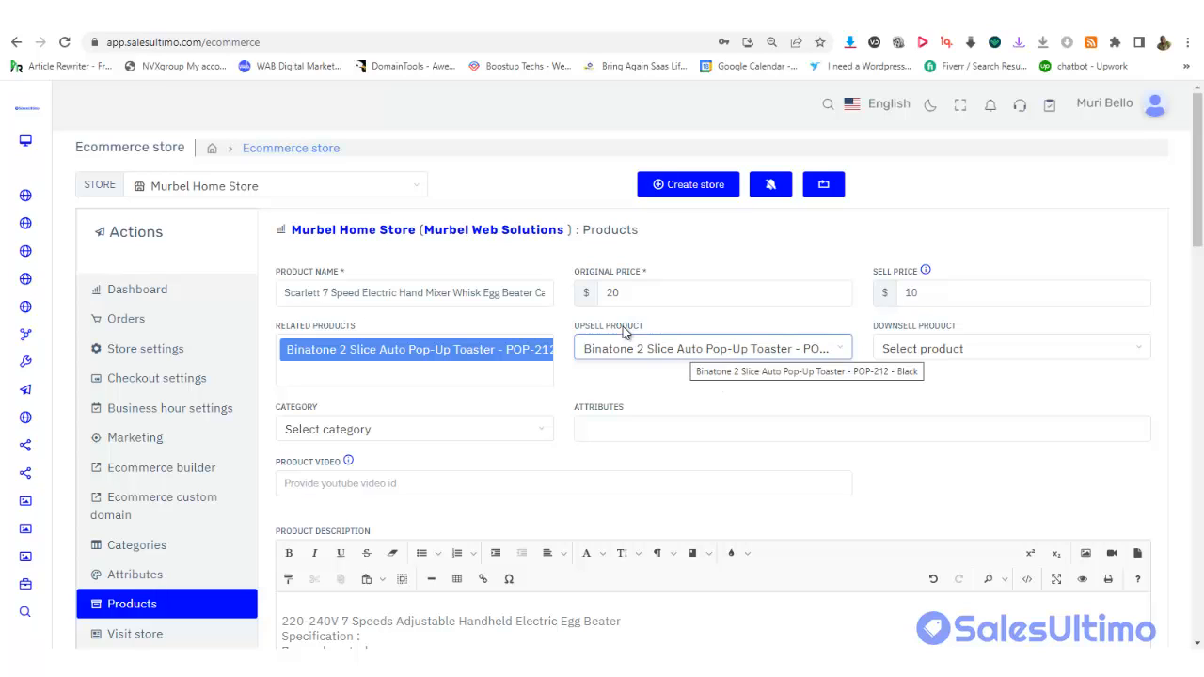
Select the Binatone 2 Slice Auto Pop-Up Toaster in the Downsell Product dropdown
left_click(990, 349)
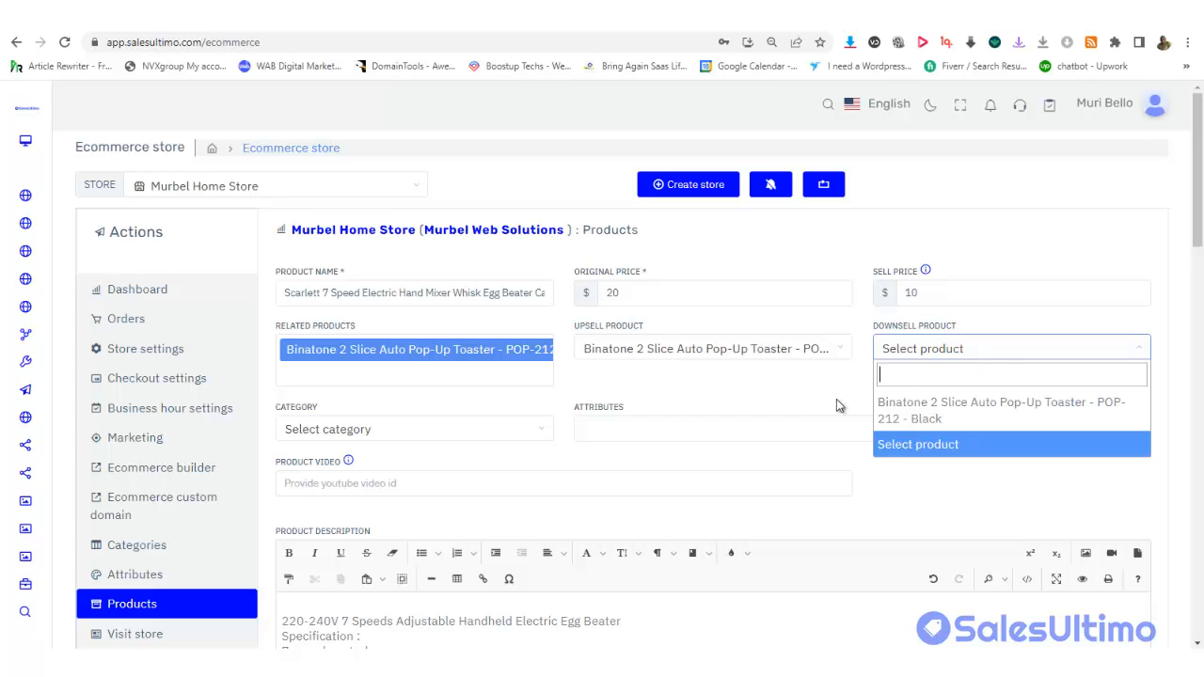
left_click(800, 396)
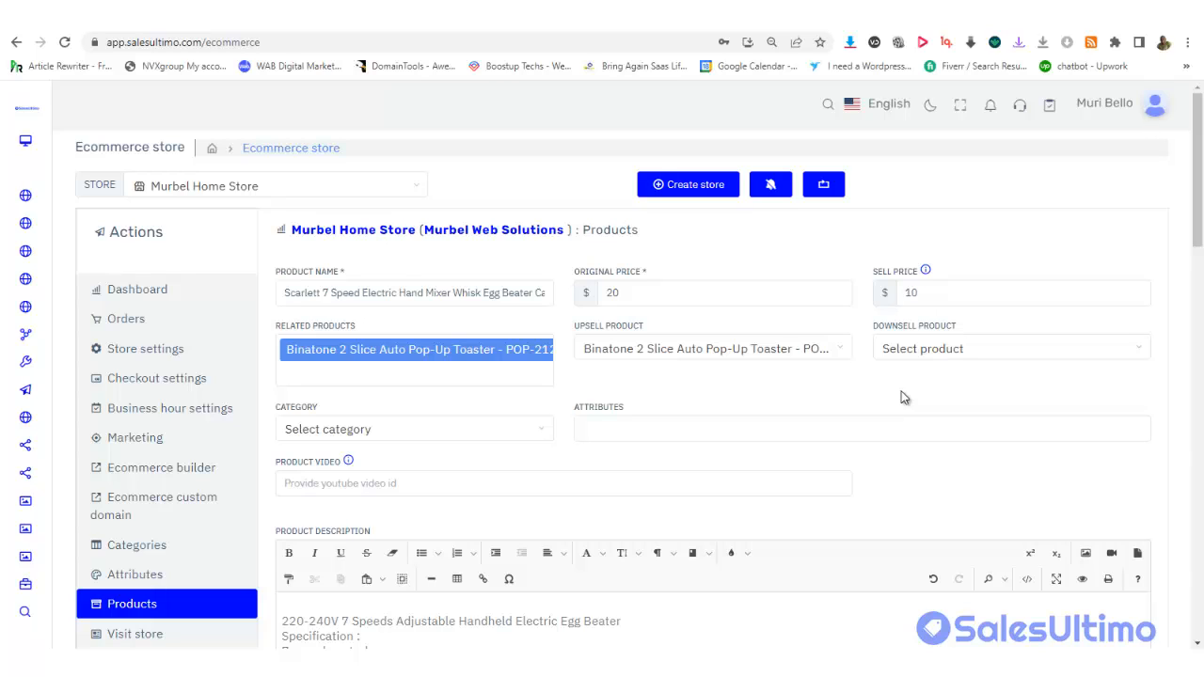
left_click(901, 350)
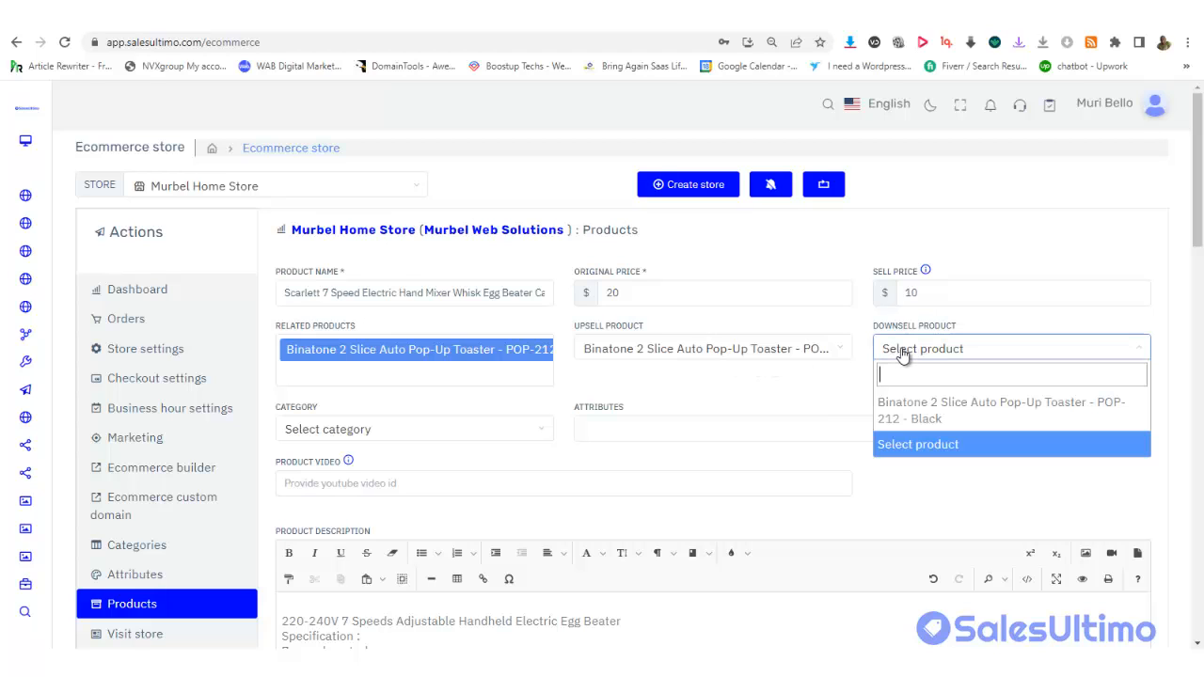
left_click(907, 414)
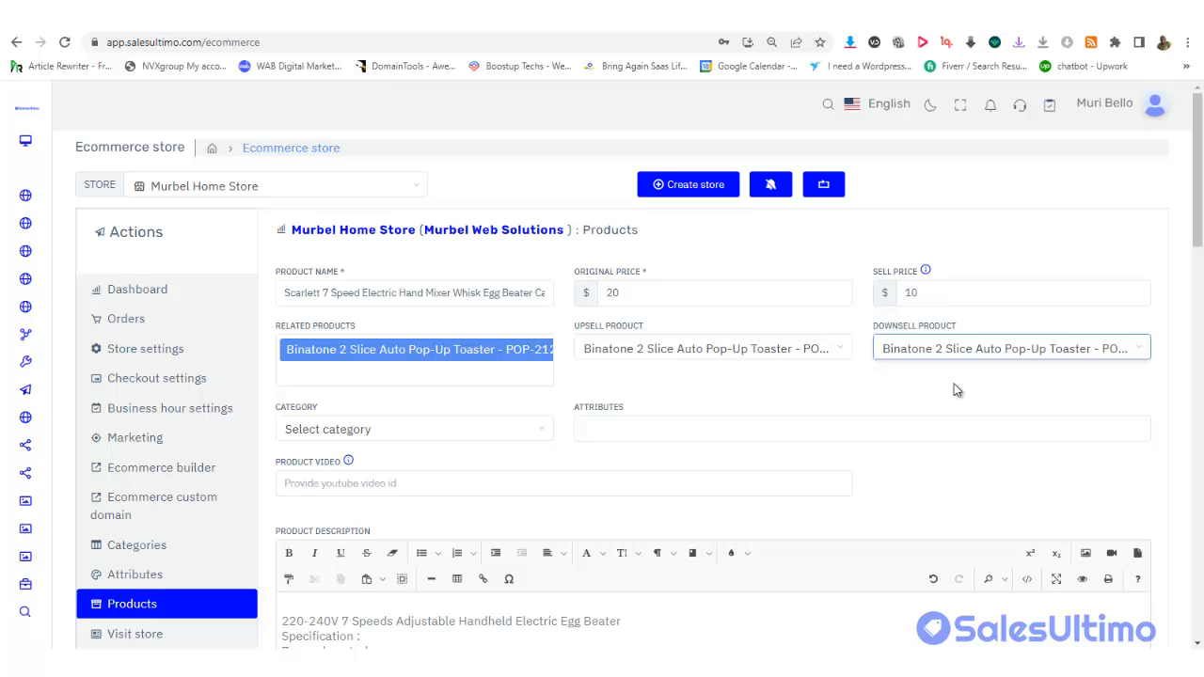
Put the product in the Kitchen category and review the Colour and Size attribute options
scroll(1200, 250, "down", 2)
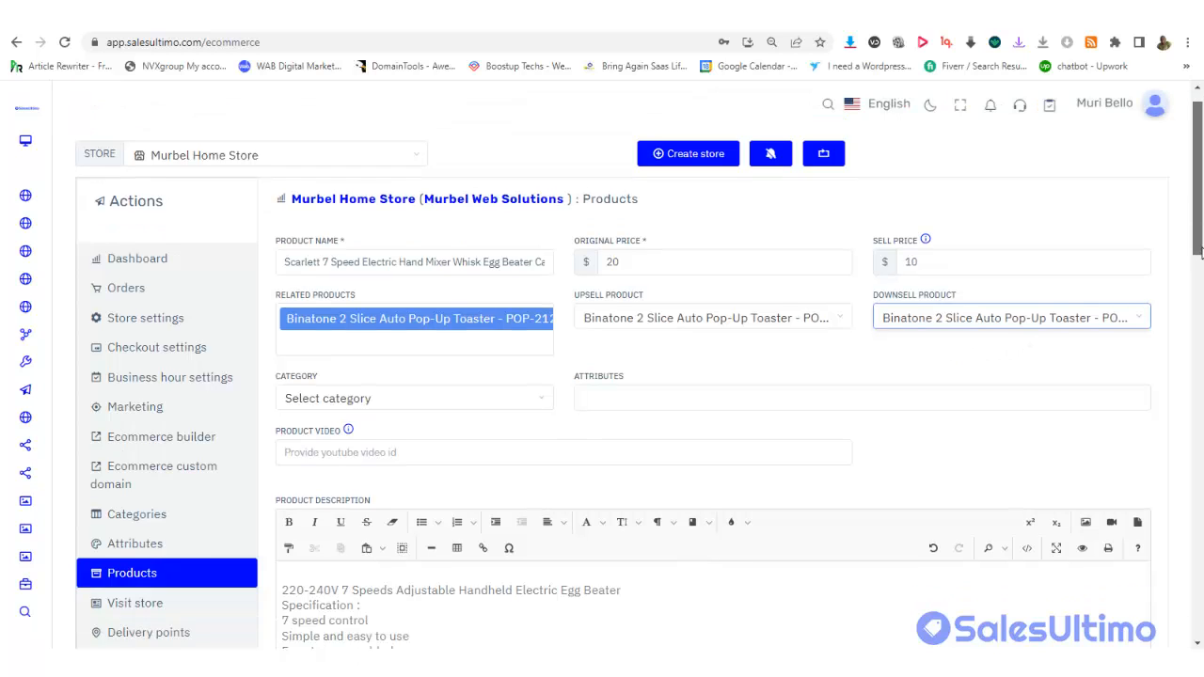
scroll(1200, 249, "down", 2)
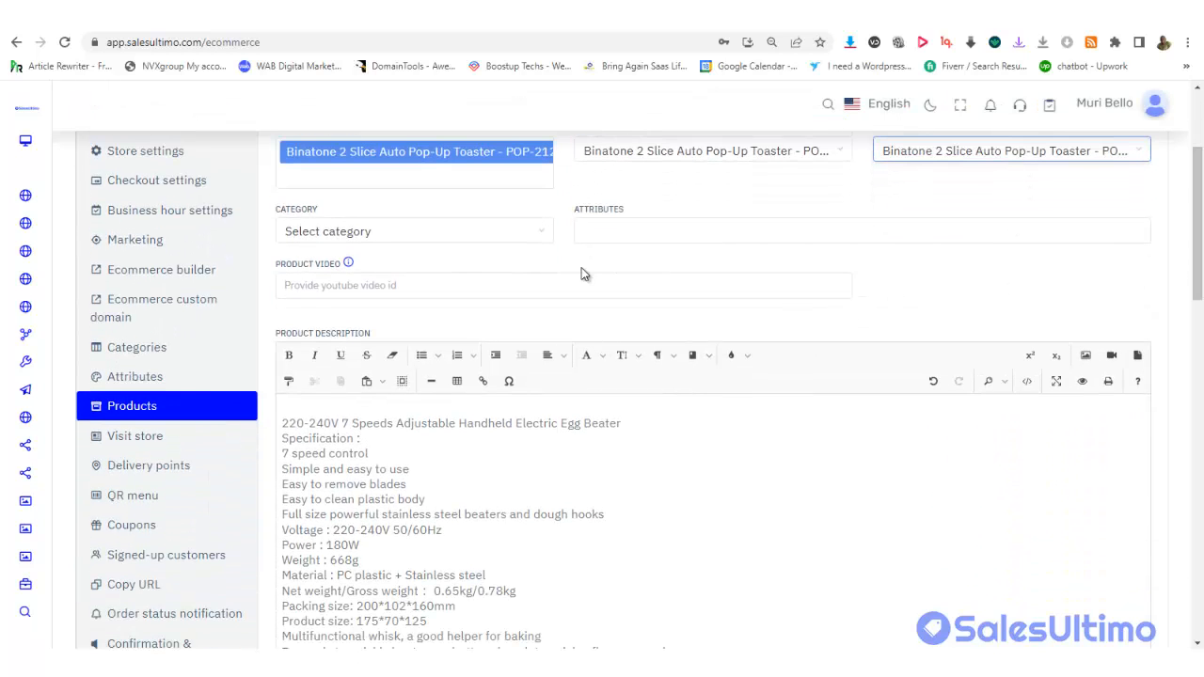
left_click(484, 234)
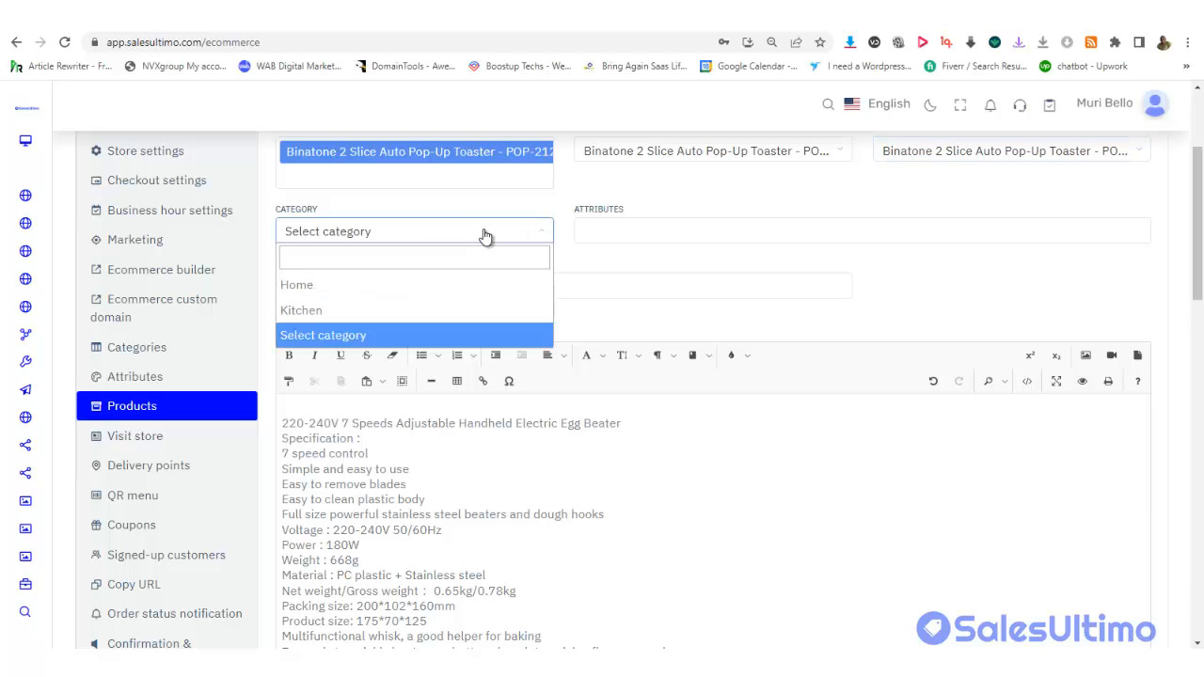
left_click(366, 310)
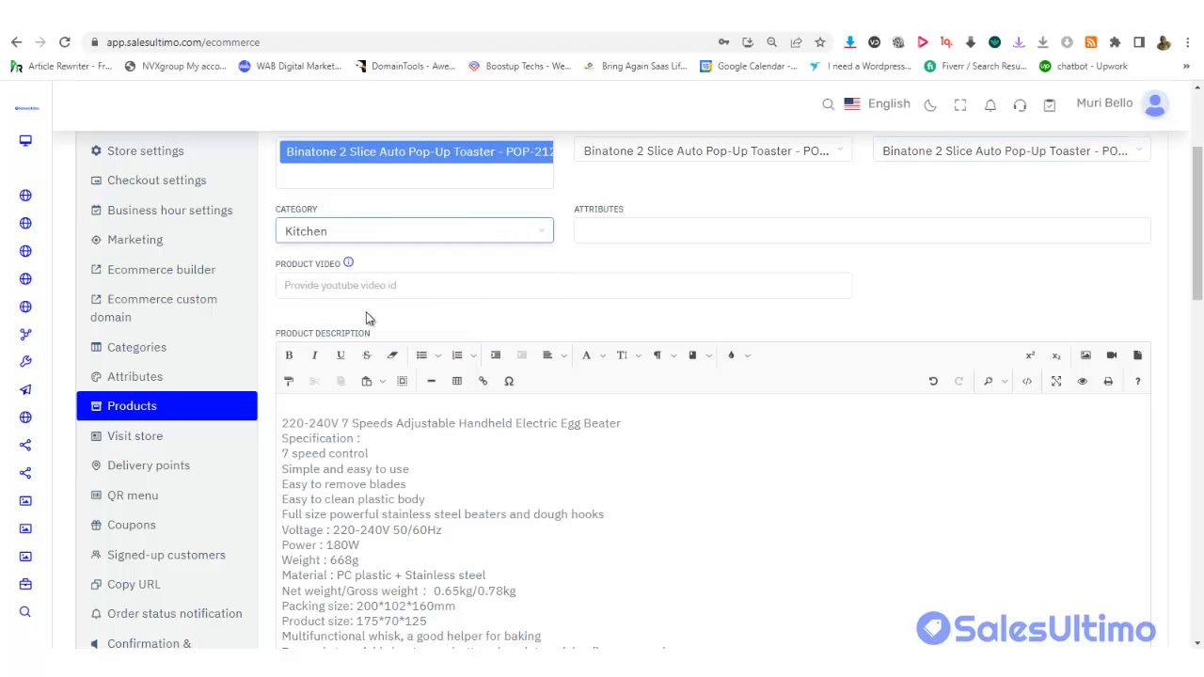
left_click(654, 228)
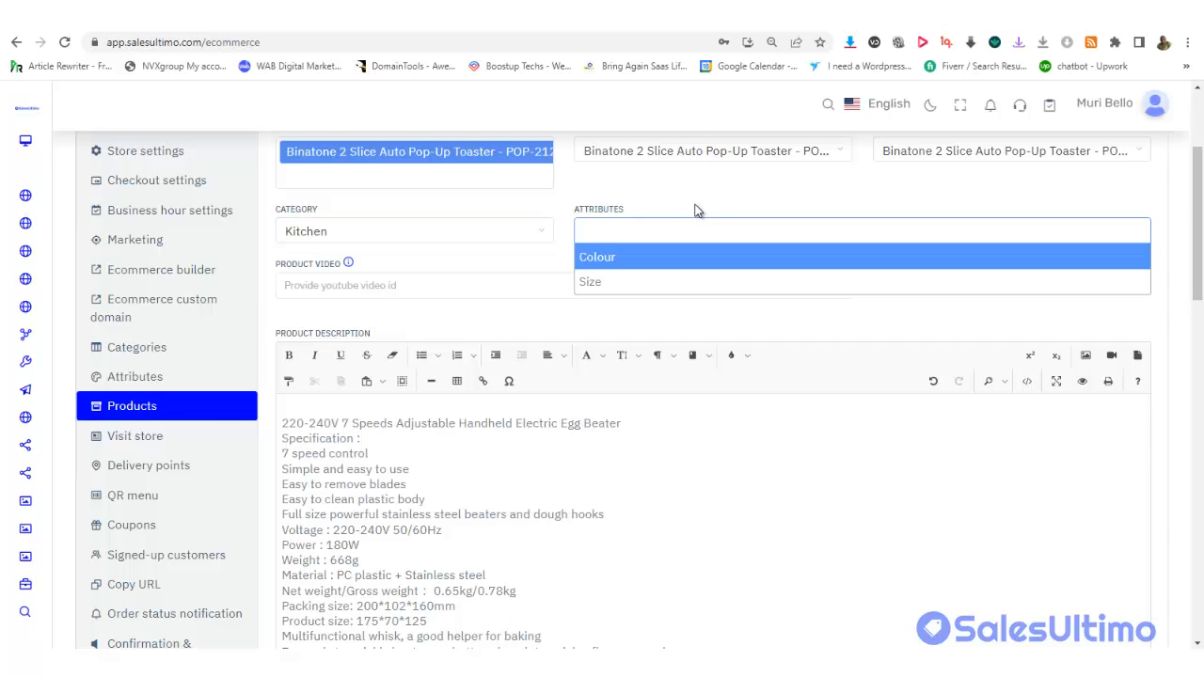
left_click(694, 207)
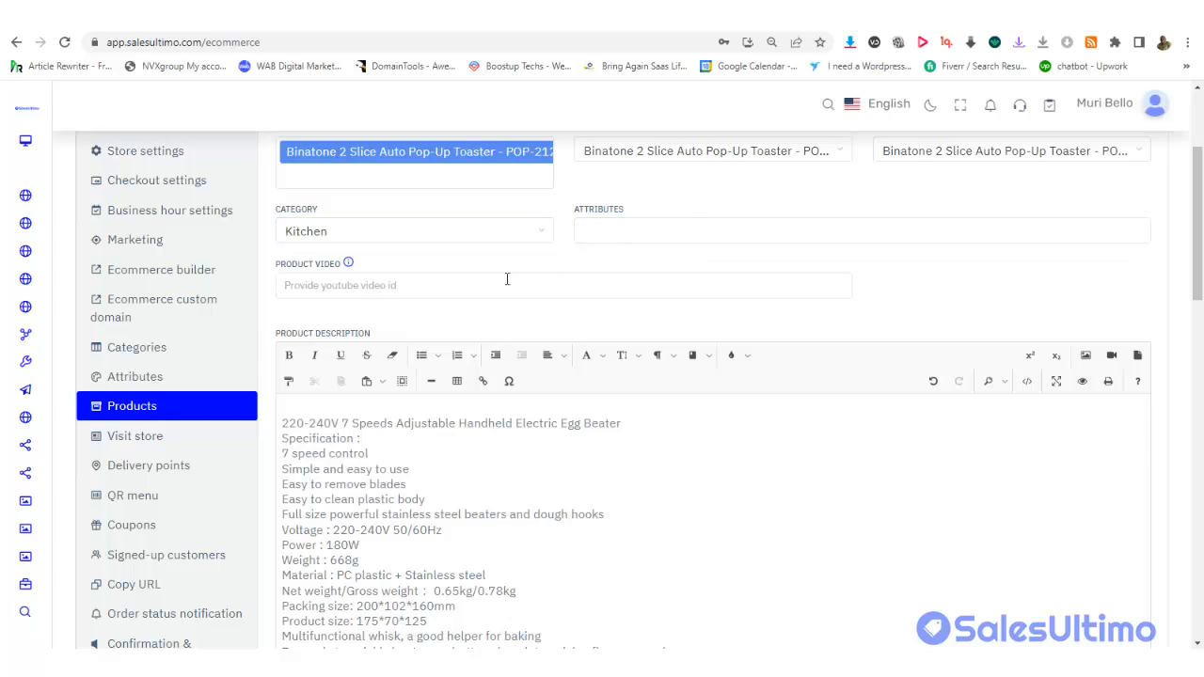
Set the product video id to Db-f3EicMpM and add blank lines before 'Features:'
left_click(424, 284)
left_click(404, 320)
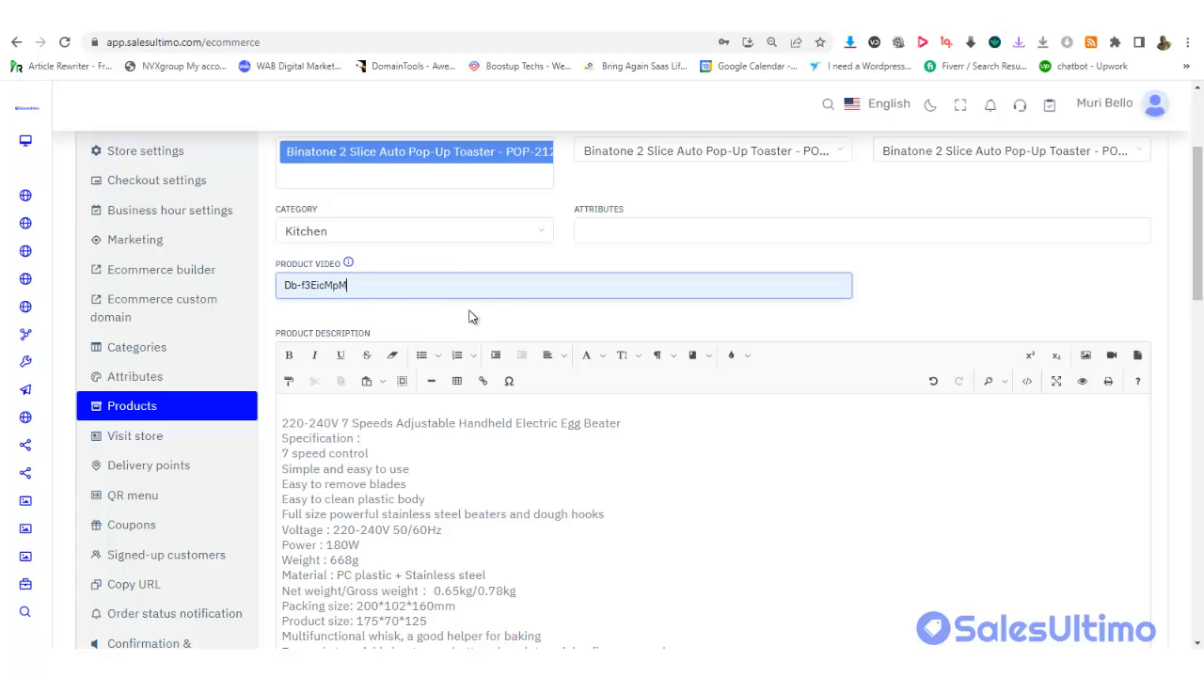
left_click_drag(1202, 243, 1203, 313)
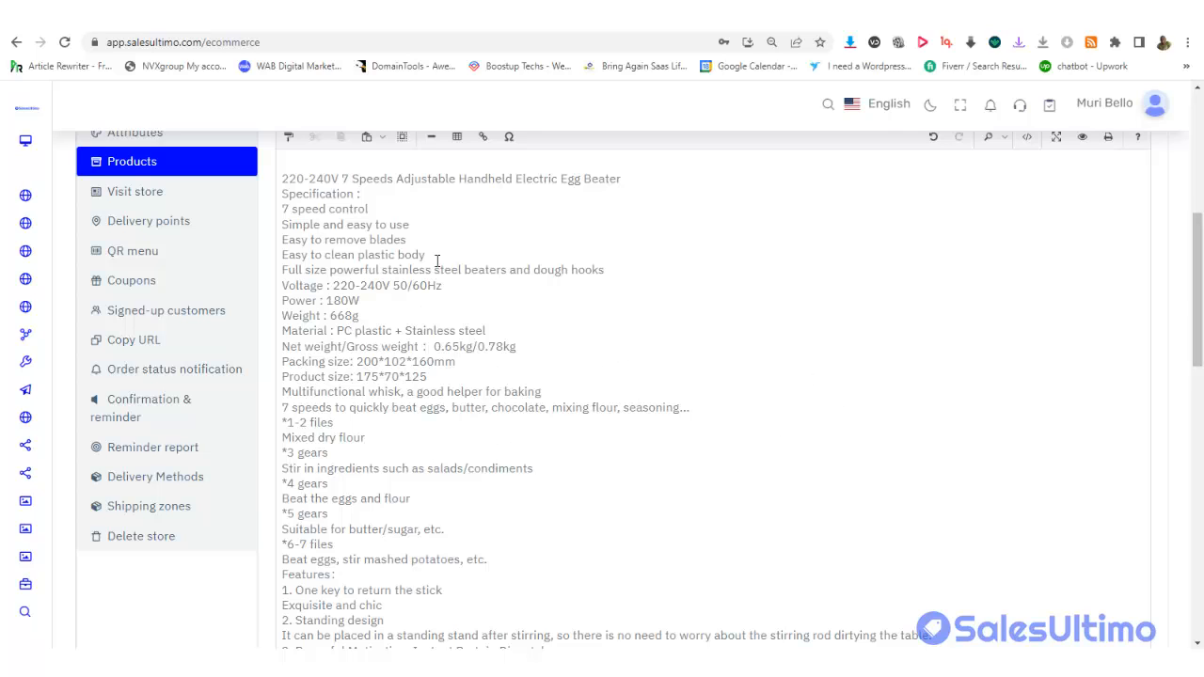
left_click_drag(1198, 303, 1198, 404)
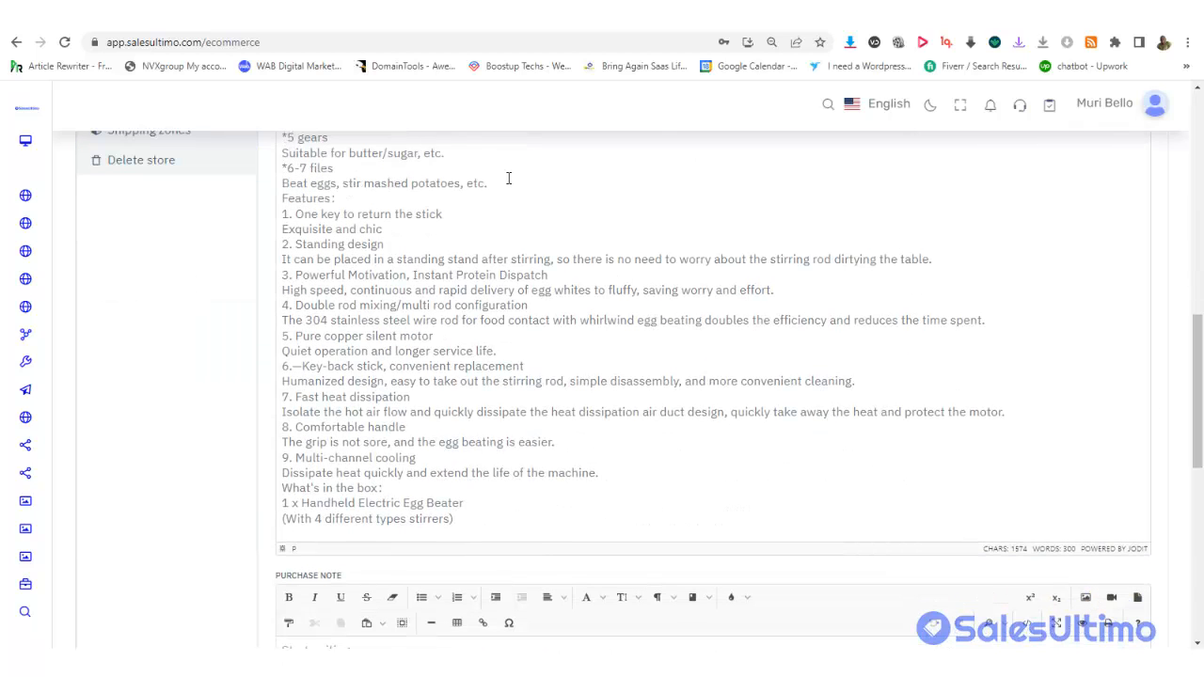
key("Return")
key("Return")
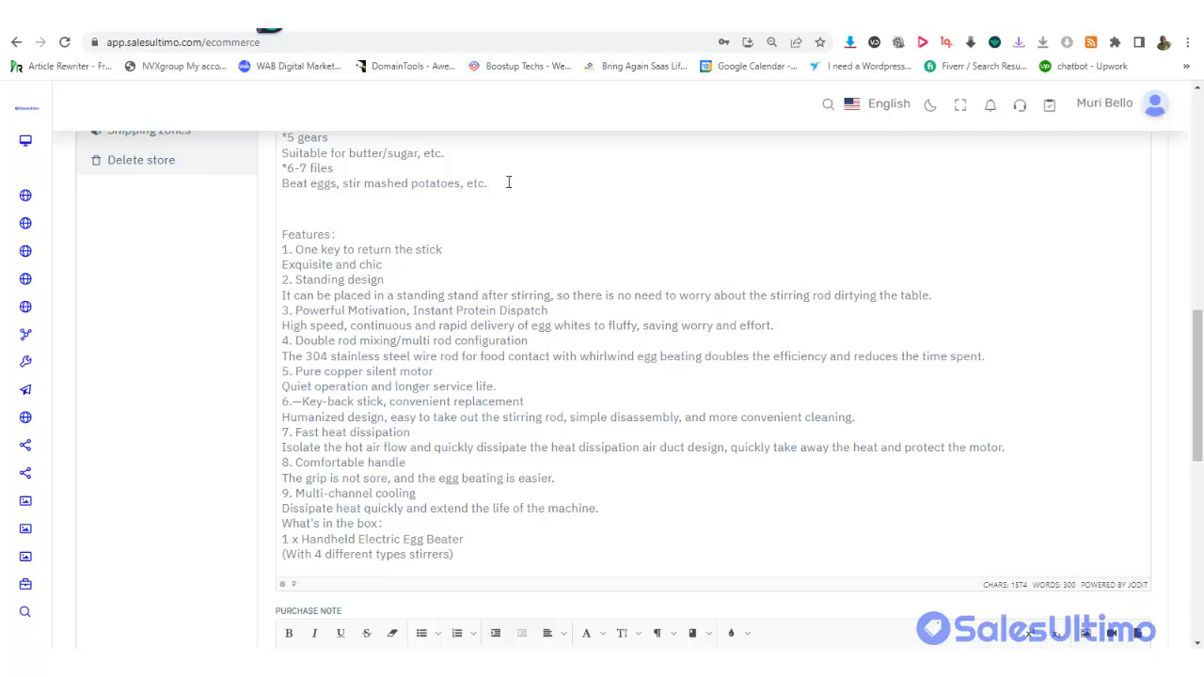
Make the 'Specification :' heading in the description bold
left_click_drag(1198, 339, 1200, 381)
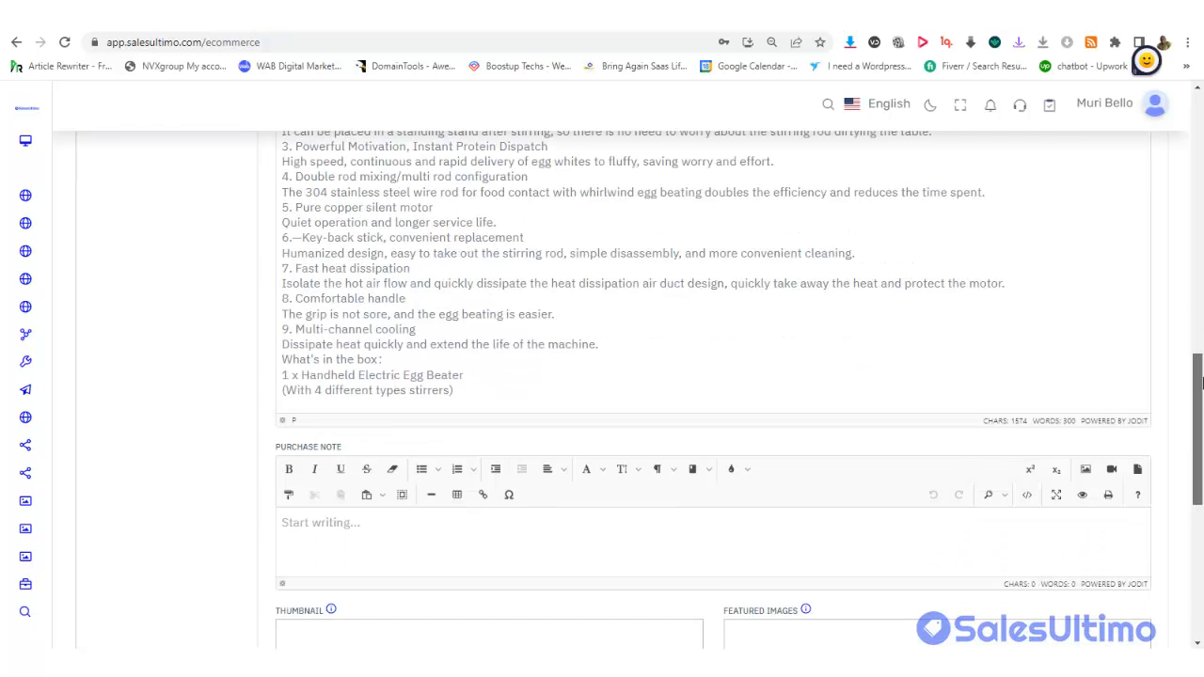
scroll(1176, 272, "up", 7)
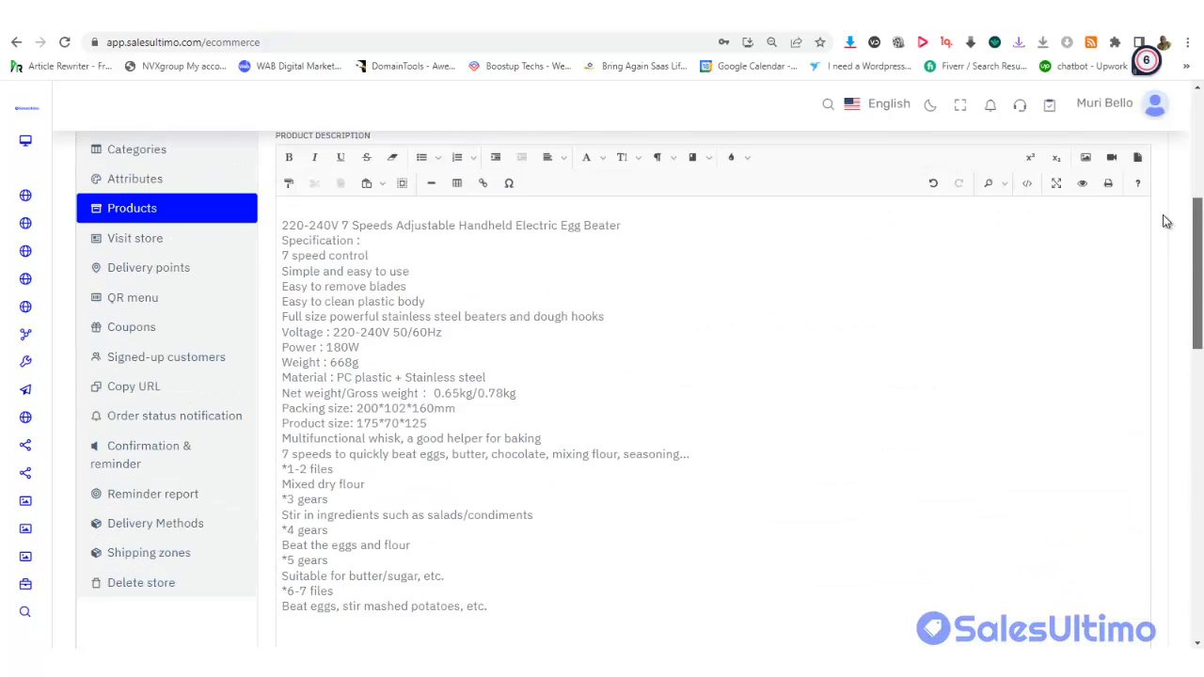
left_click(361, 461)
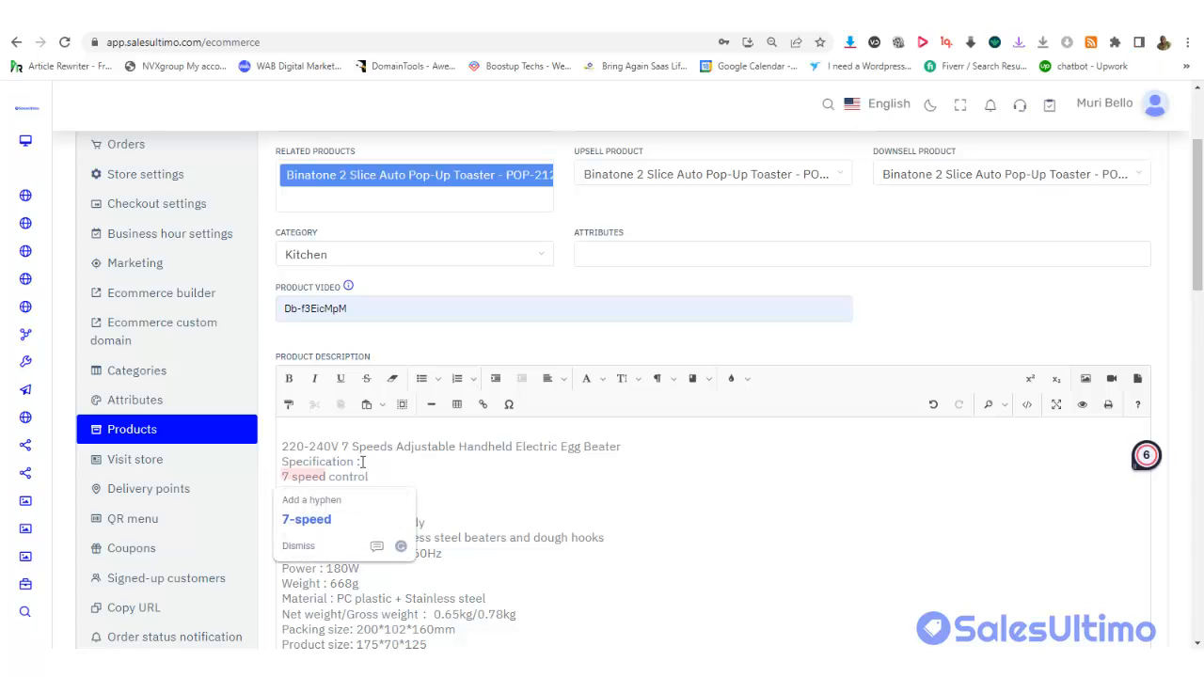
left_click_drag(361, 461, 268, 457)
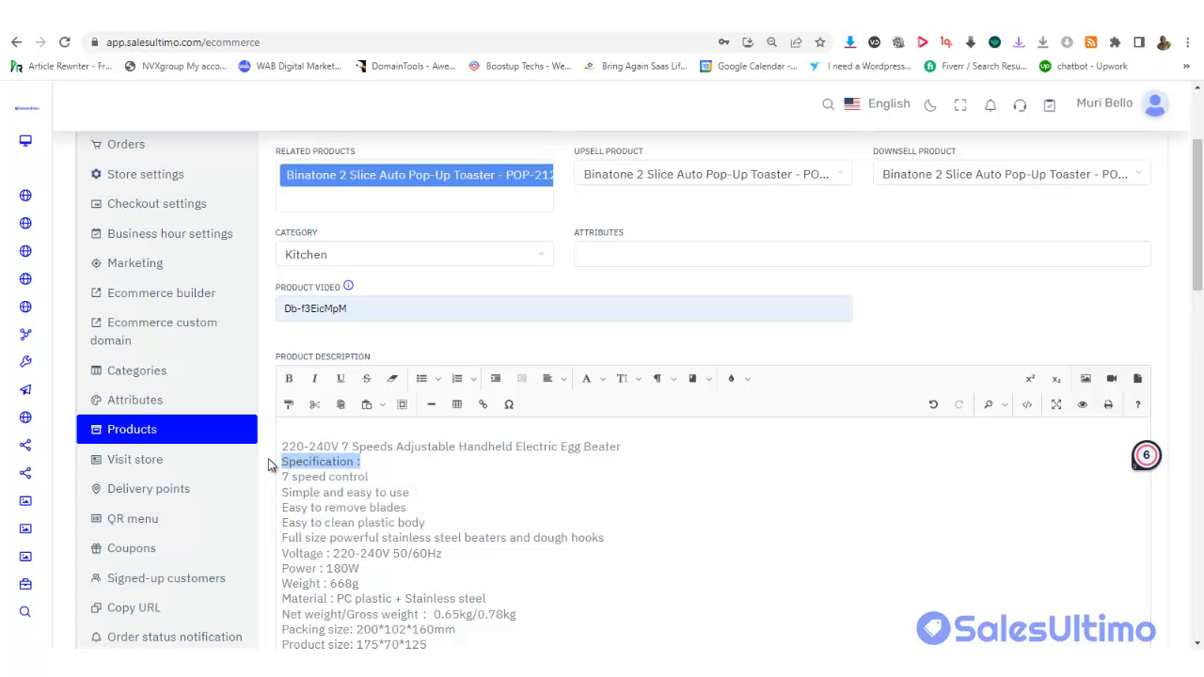
left_click(291, 381)
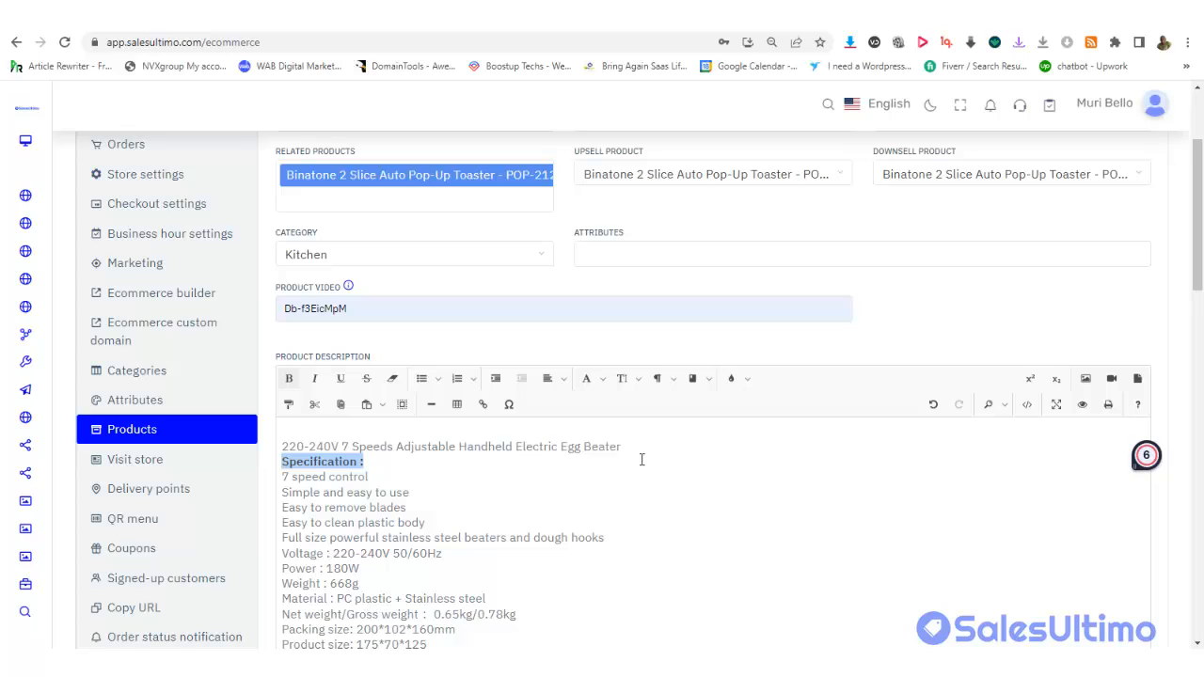
Delete the mixer title line from the description's start, dismissing the image insert popup
left_click_drag(637, 448, 355, 424)
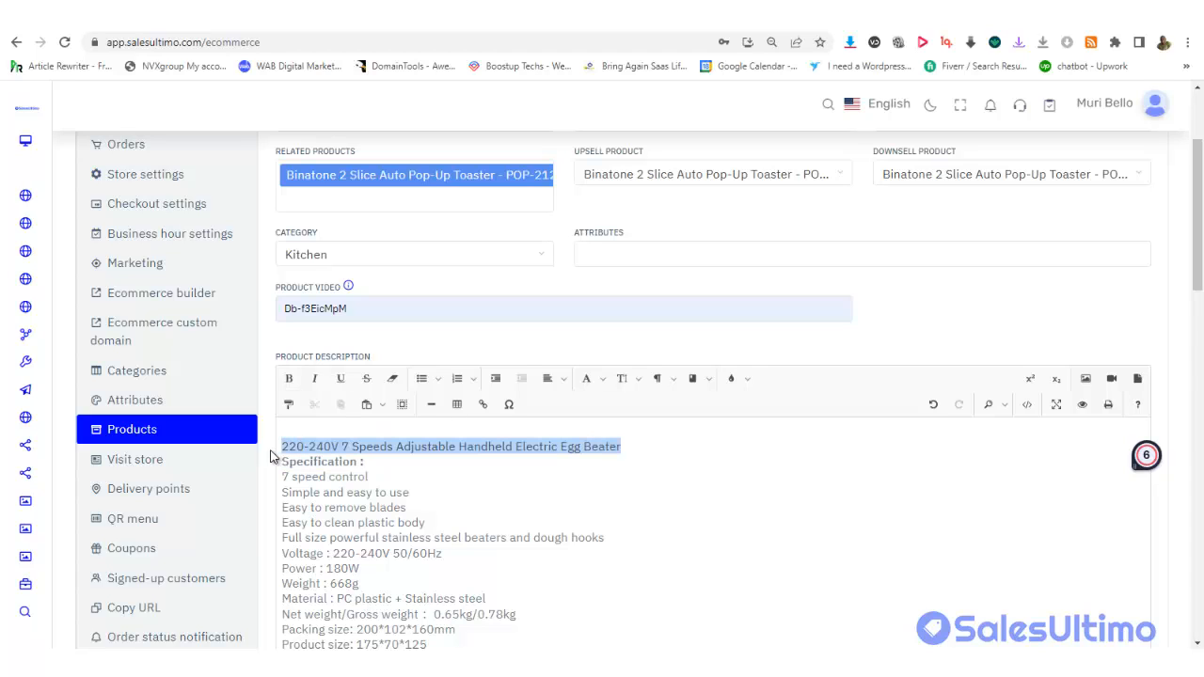
key("BackSpace")
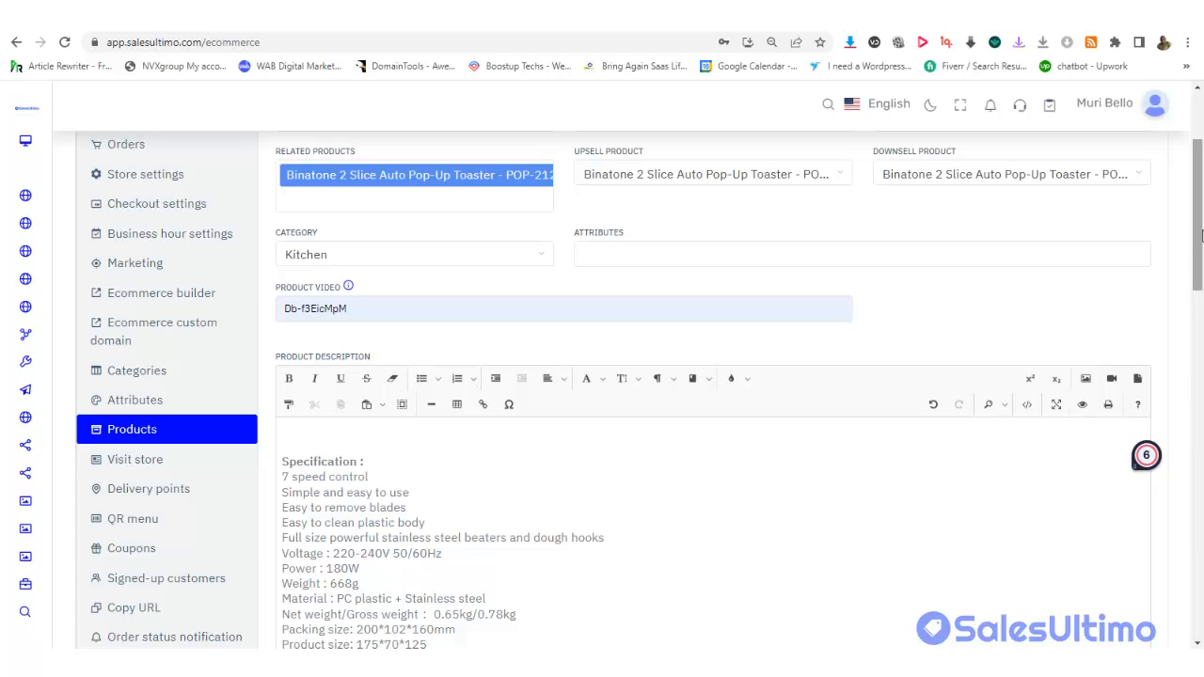
left_click(1086, 378)
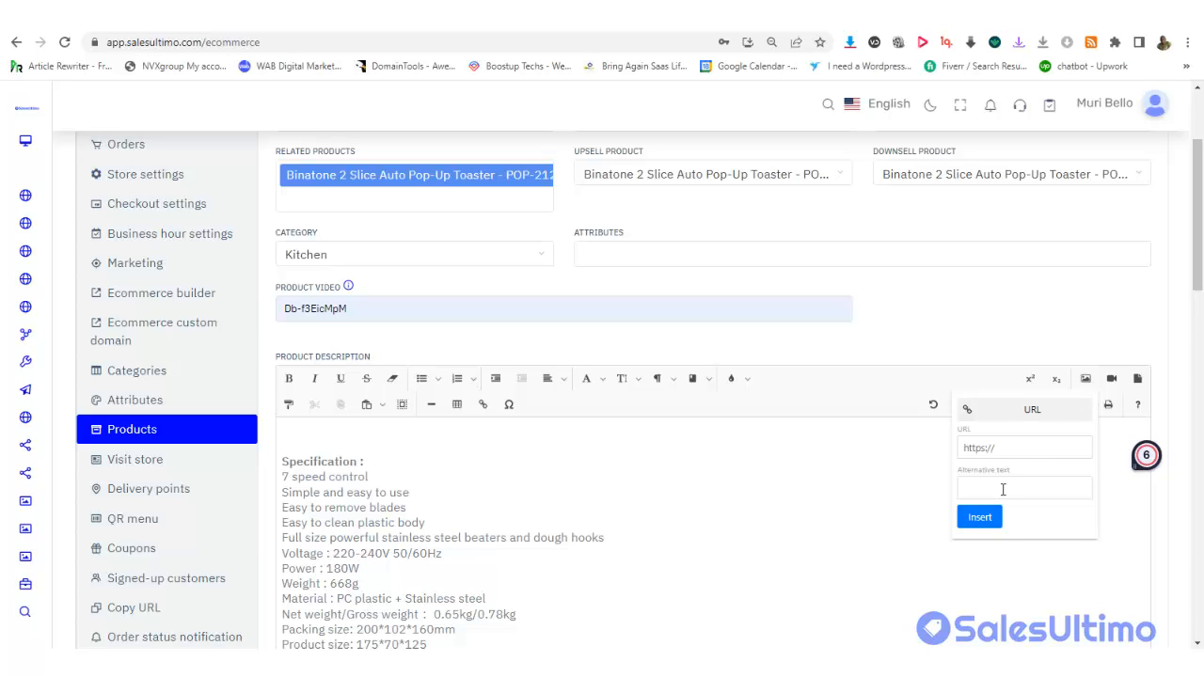
left_click(979, 517)
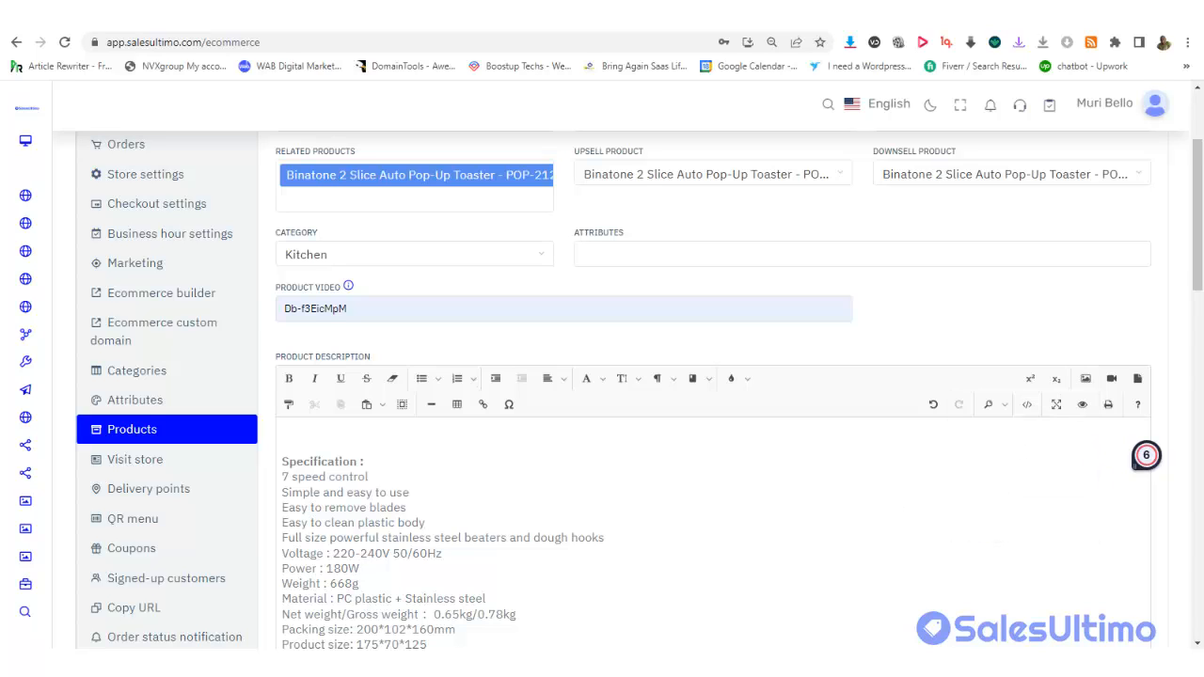
scroll(712, 451, "up", 3)
left_click_drag(1201, 149, 1200, 524)
Upload Mixer 2 from the Elevctric Mixer folder as the thumbnail, cropped at Full
left_click(499, 255)
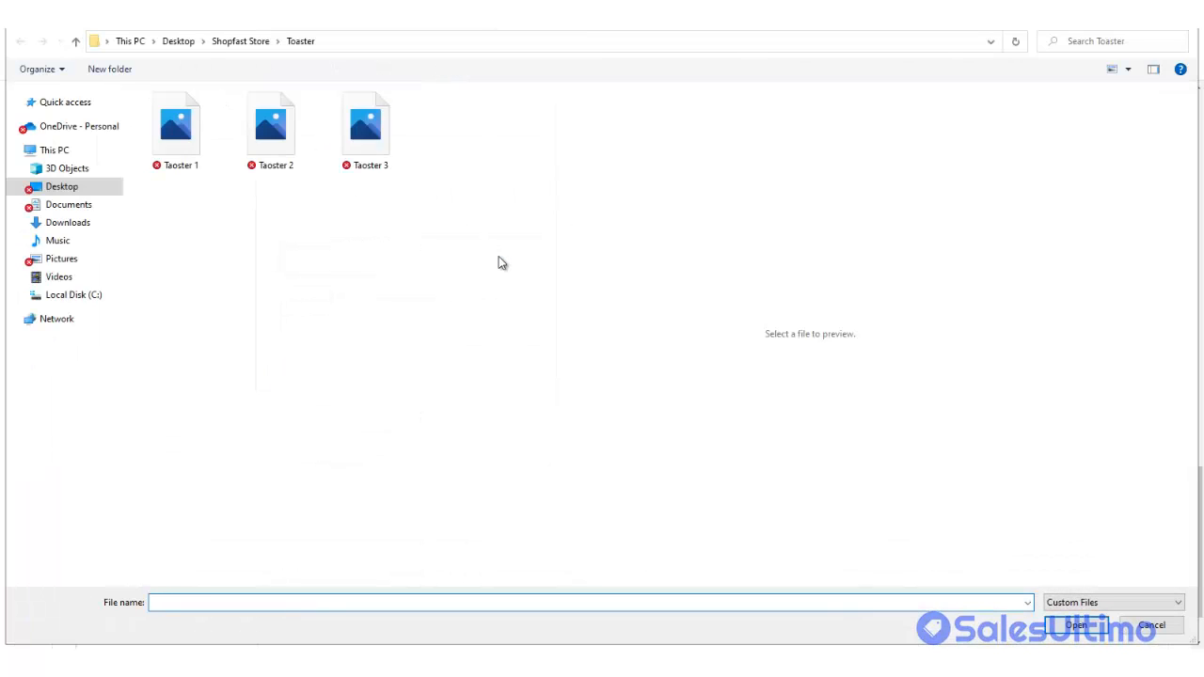
left_click(240, 43)
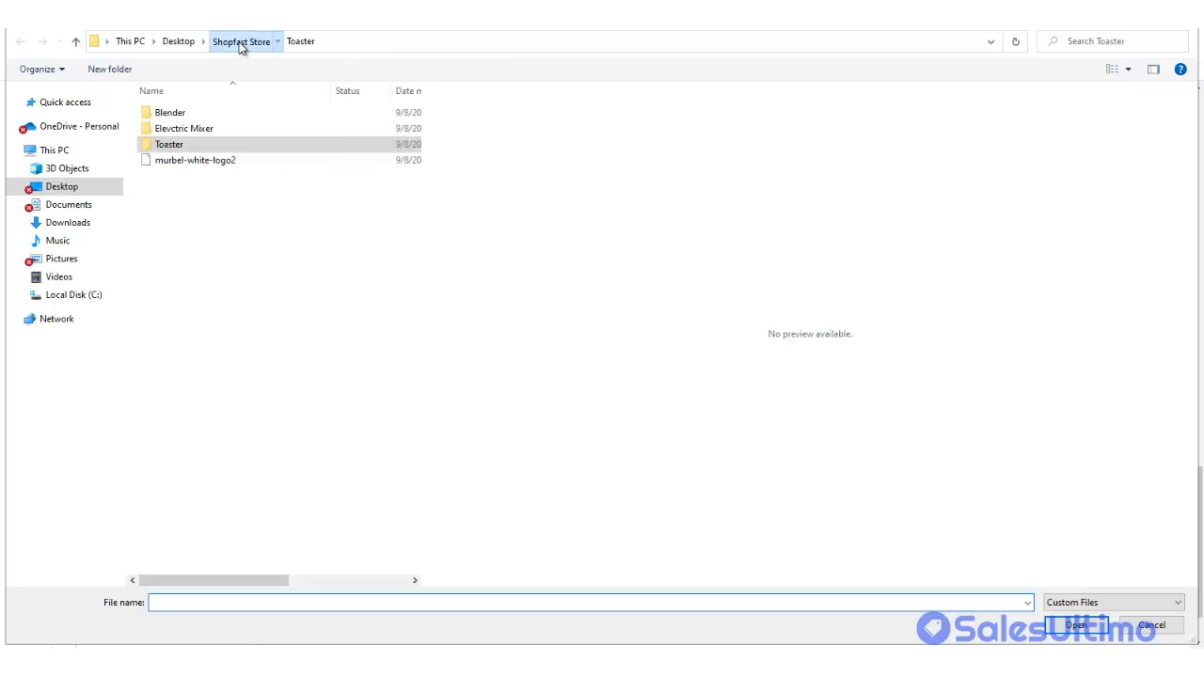
left_click(210, 132)
double_click(211, 132)
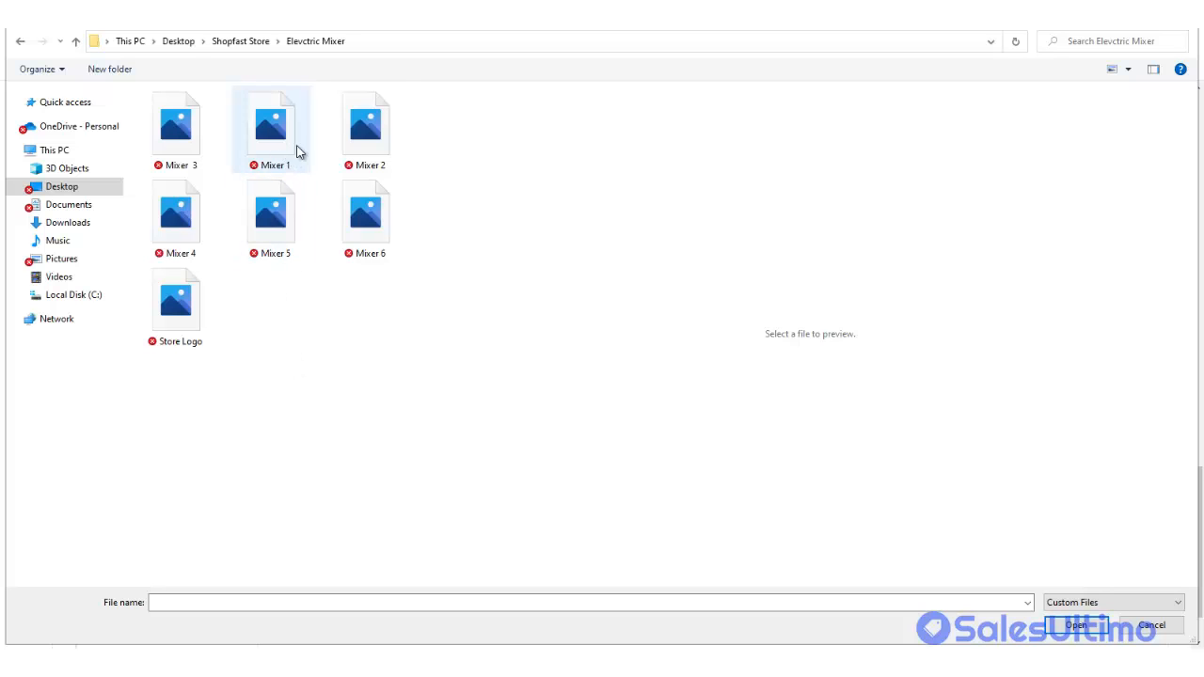
double_click(370, 132)
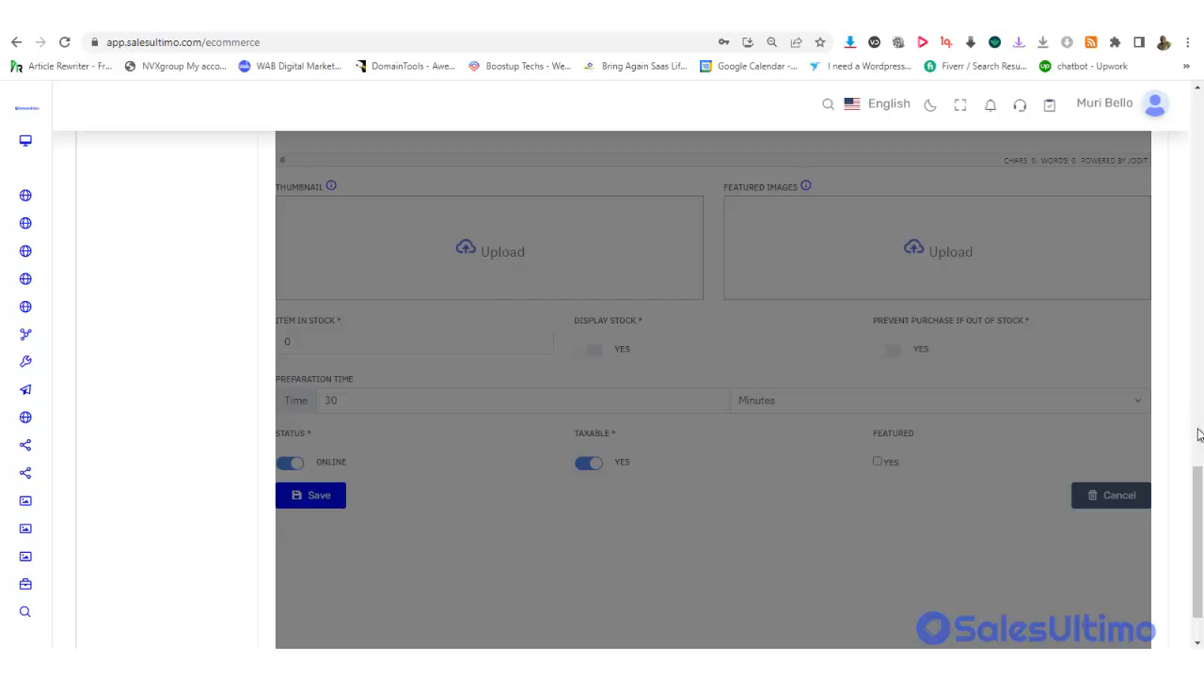
left_click_drag(1197, 486, 1171, 184)
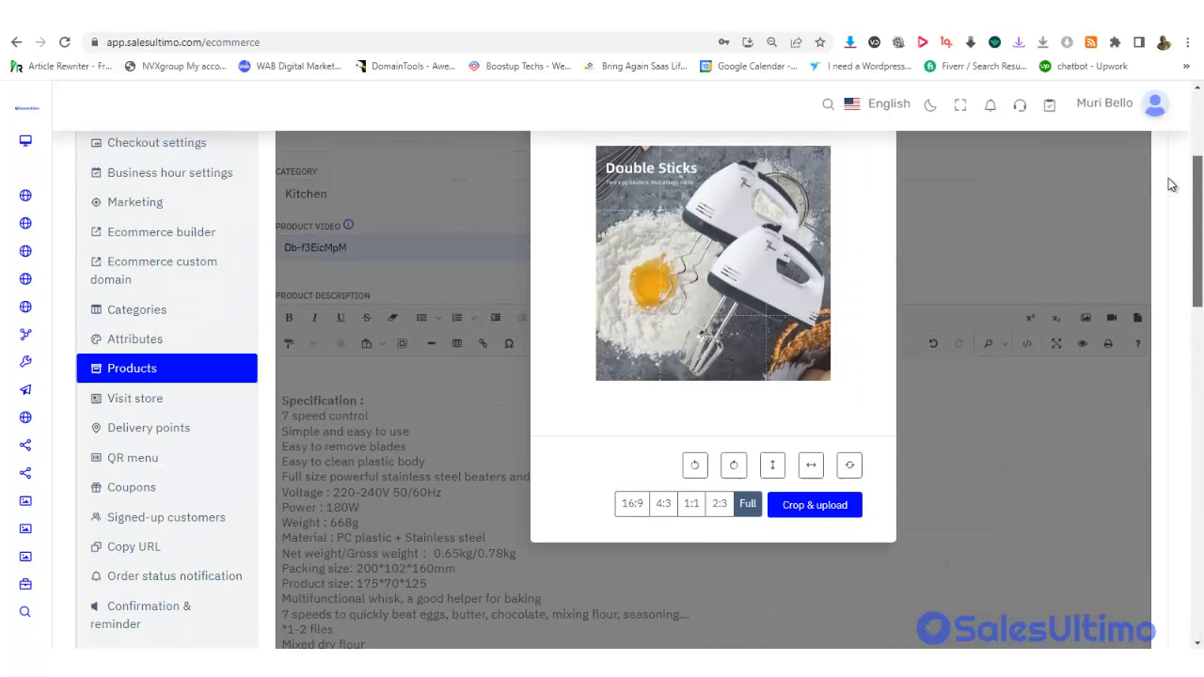
left_click(818, 505)
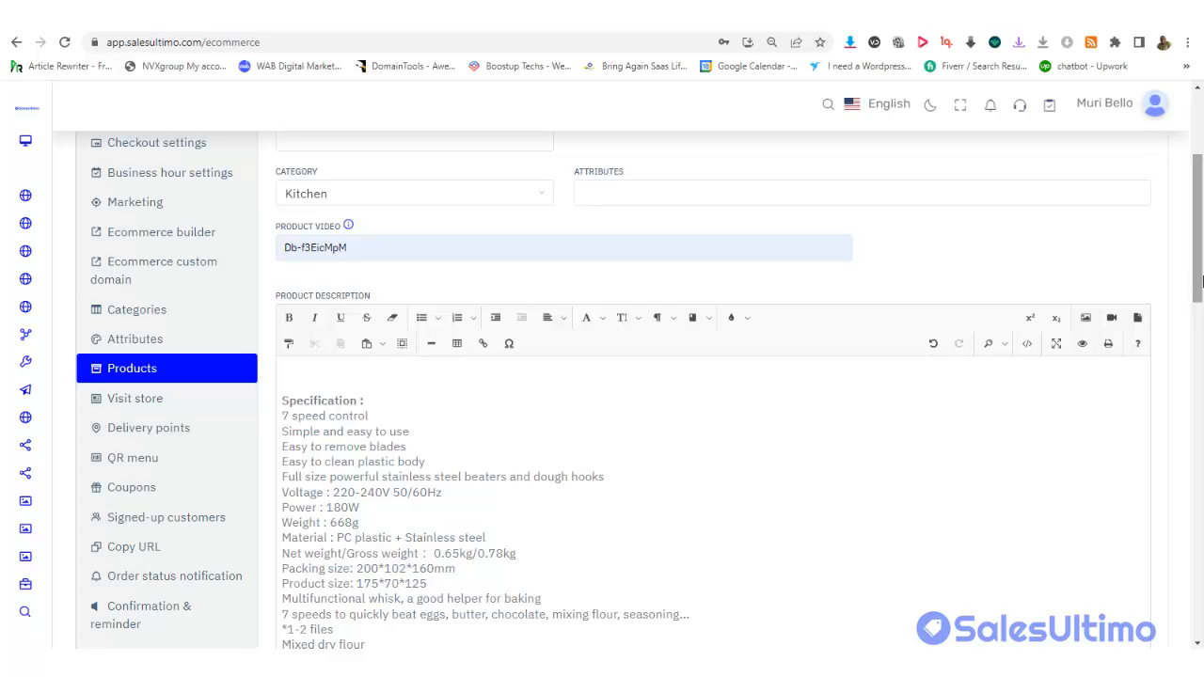
left_click_drag(1198, 217, 1200, 528)
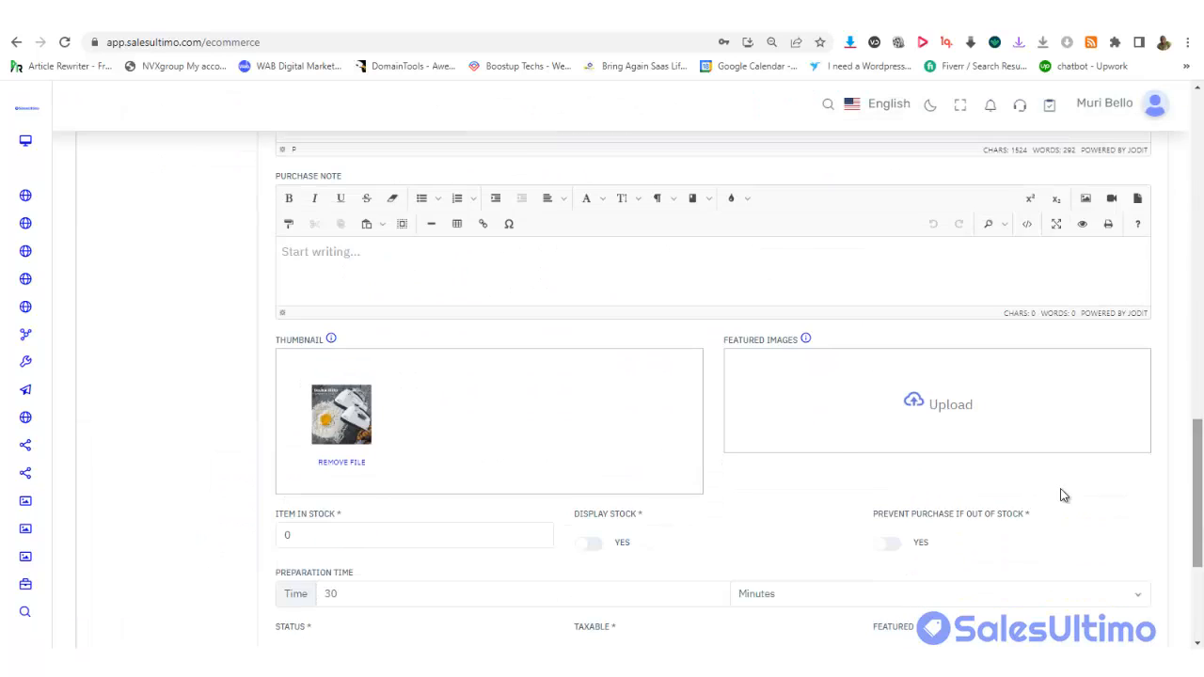
Select Mixer 1–6 and Store Logo as featured image files
left_click(963, 403)
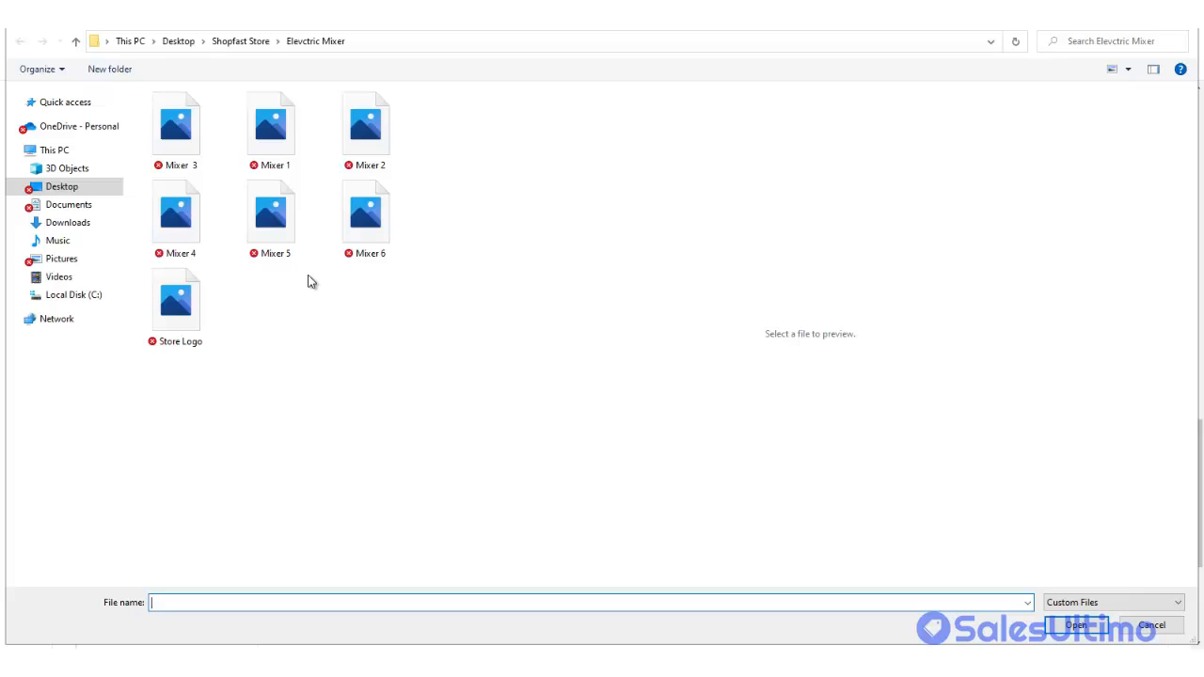
left_click(187, 301)
left_click(180, 238, "ctrl")
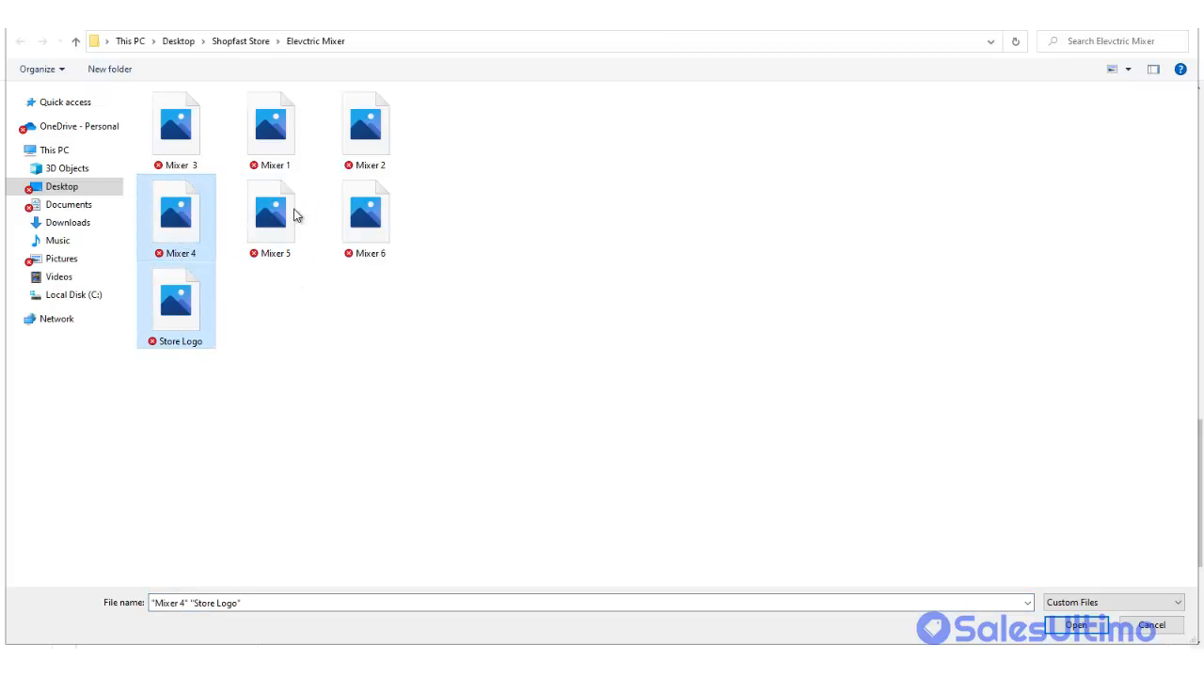
left_click(306, 215, "ctrl")
left_click(363, 217, "ctrl")
left_click(360, 155, "ctrl")
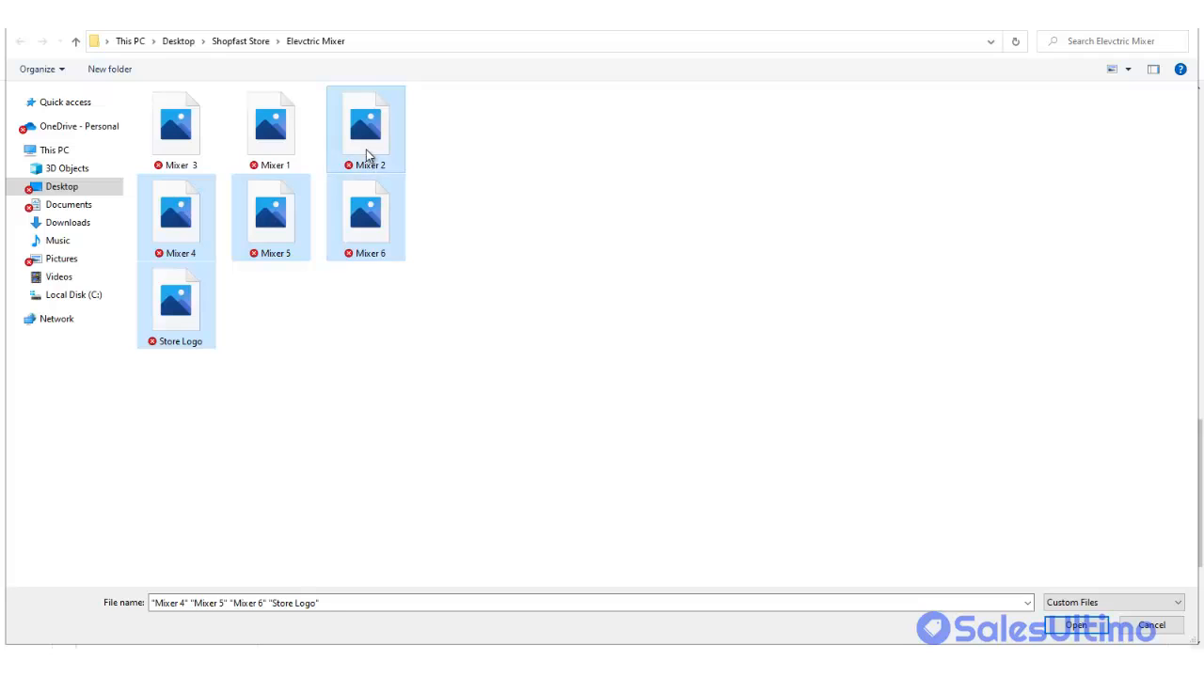
left_click(278, 134, "ctrl")
left_click(197, 117, "ctrl")
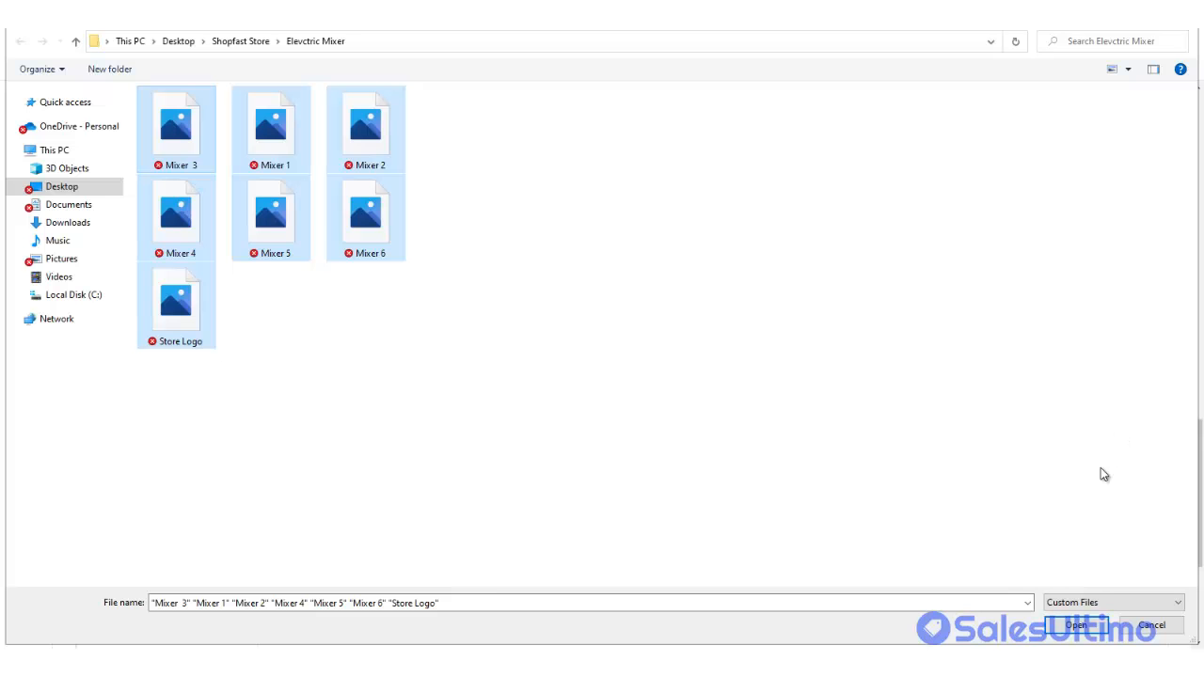
left_click(1072, 627)
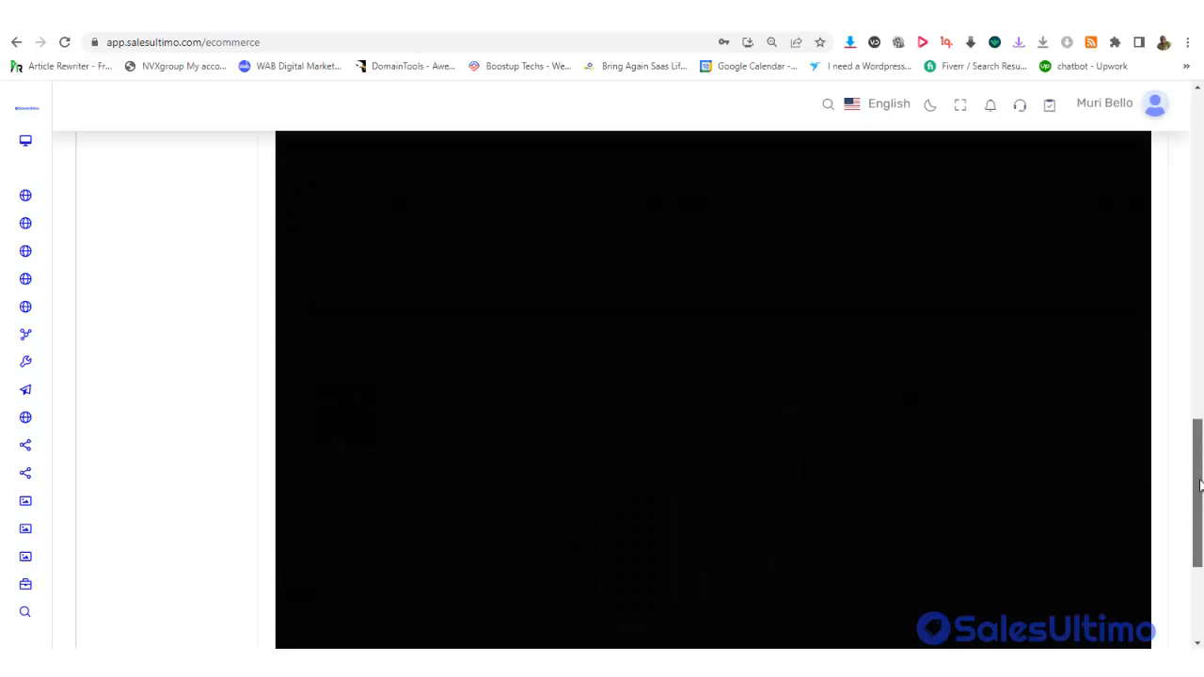
Crop & upload each of the seven chosen images uncropped
left_click_drag(1199, 511, 1197, 251)
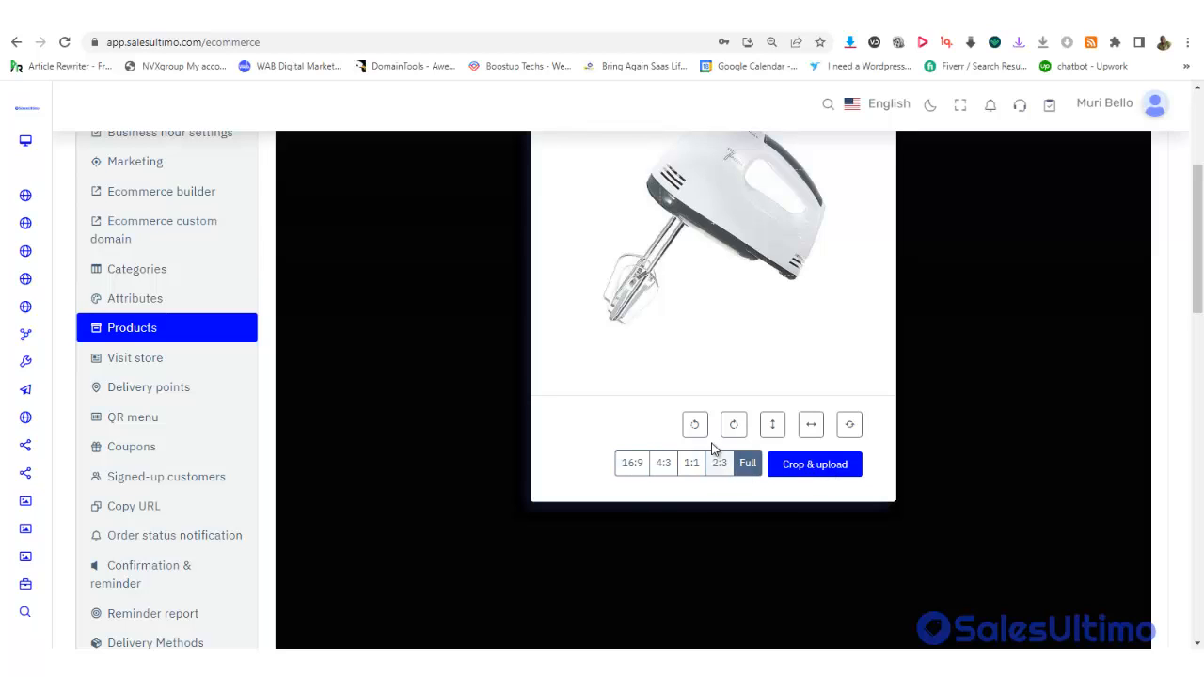
left_click(808, 475)
left_click(808, 475)
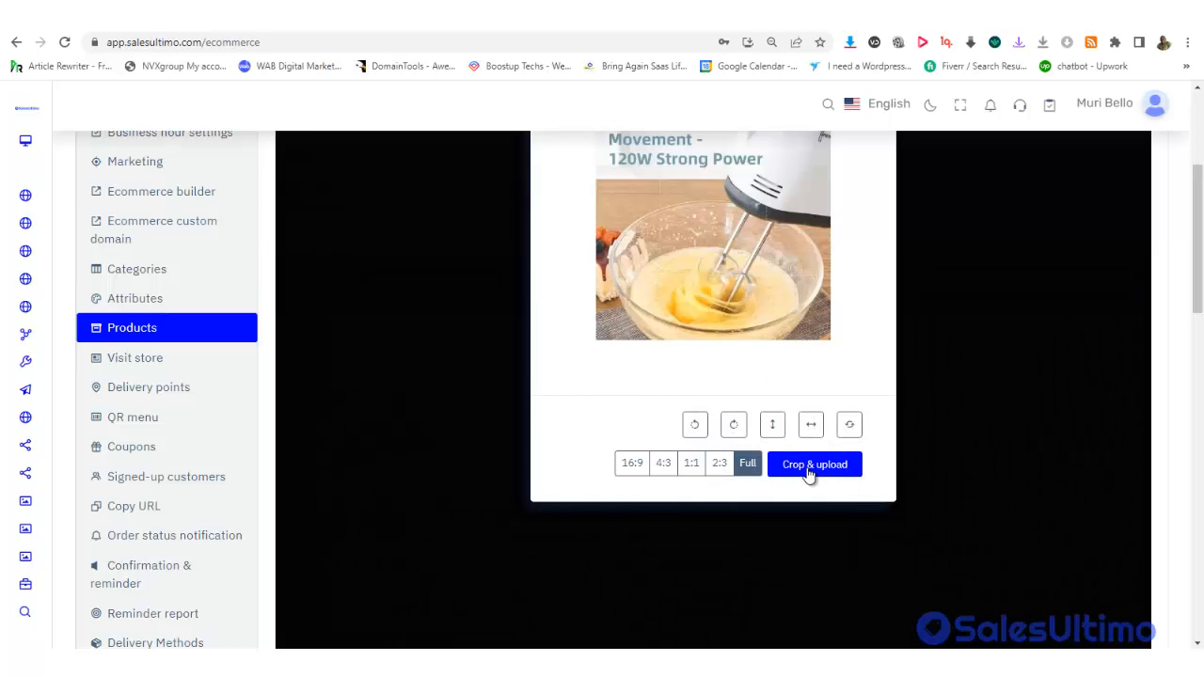
left_click(809, 475)
left_click(808, 474)
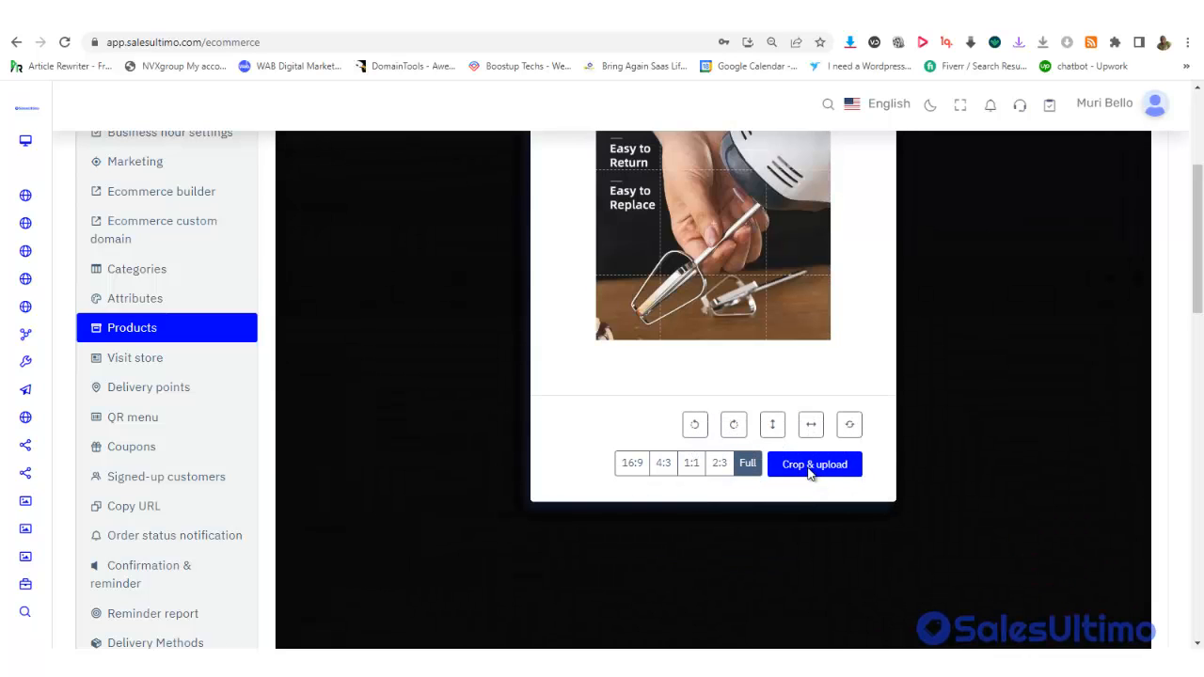
left_click(808, 475)
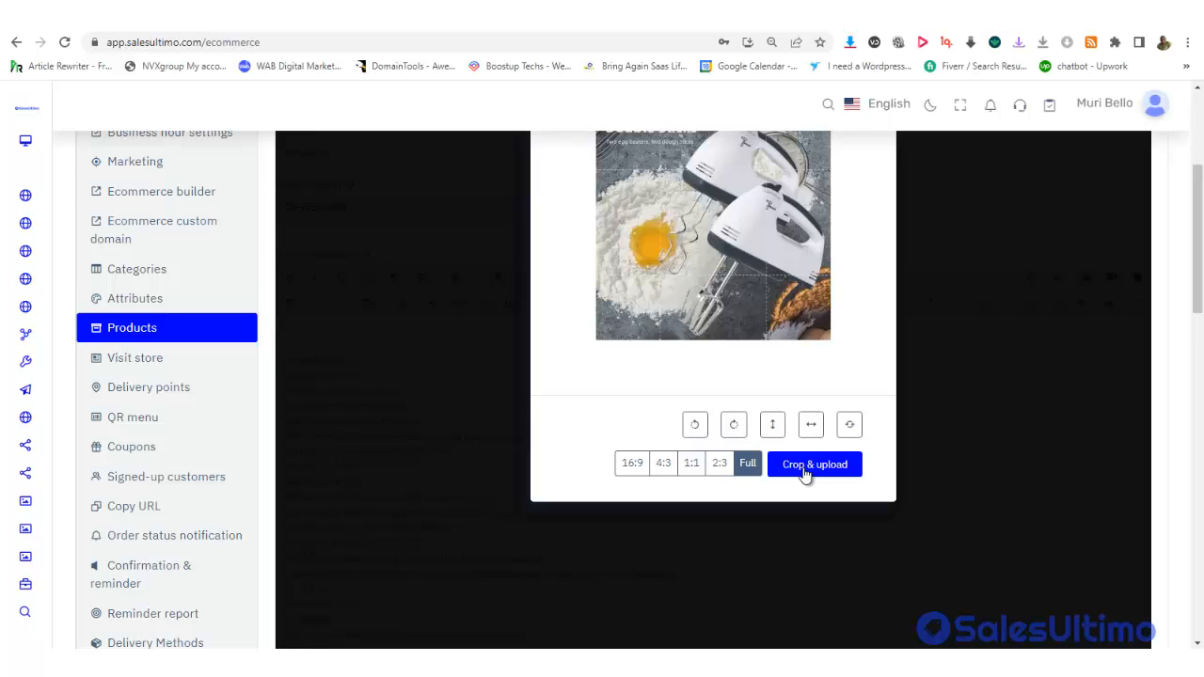
left_click(809, 474)
left_click(807, 475)
left_click(805, 473)
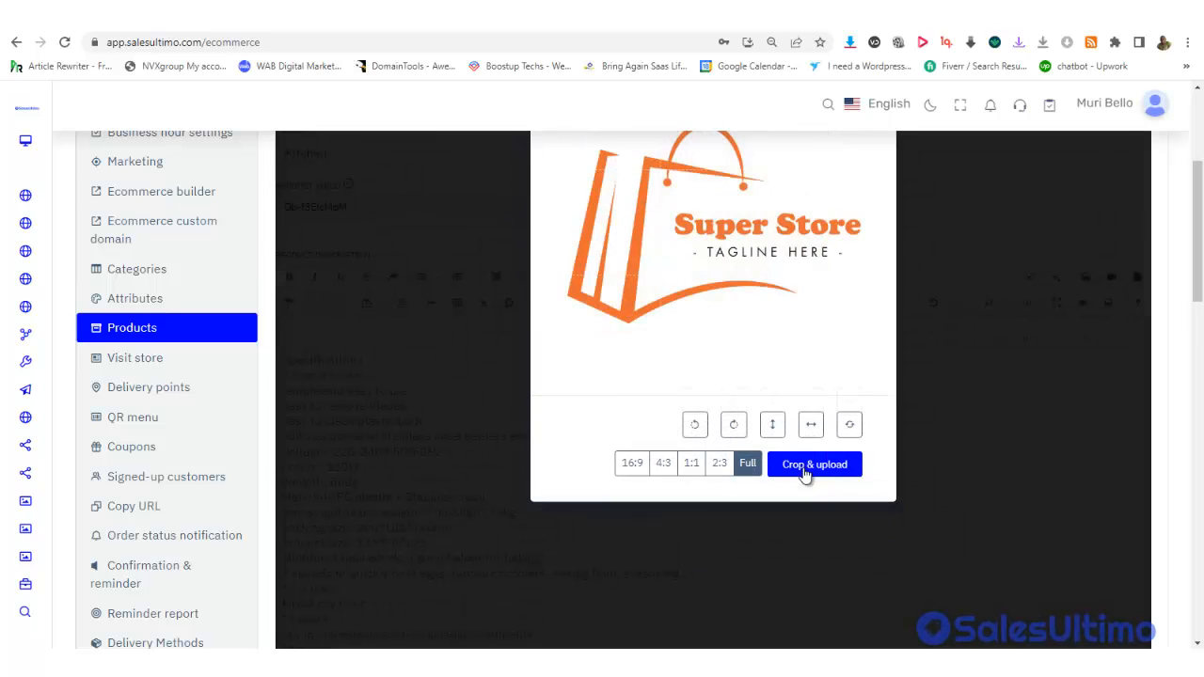
left_click(806, 473)
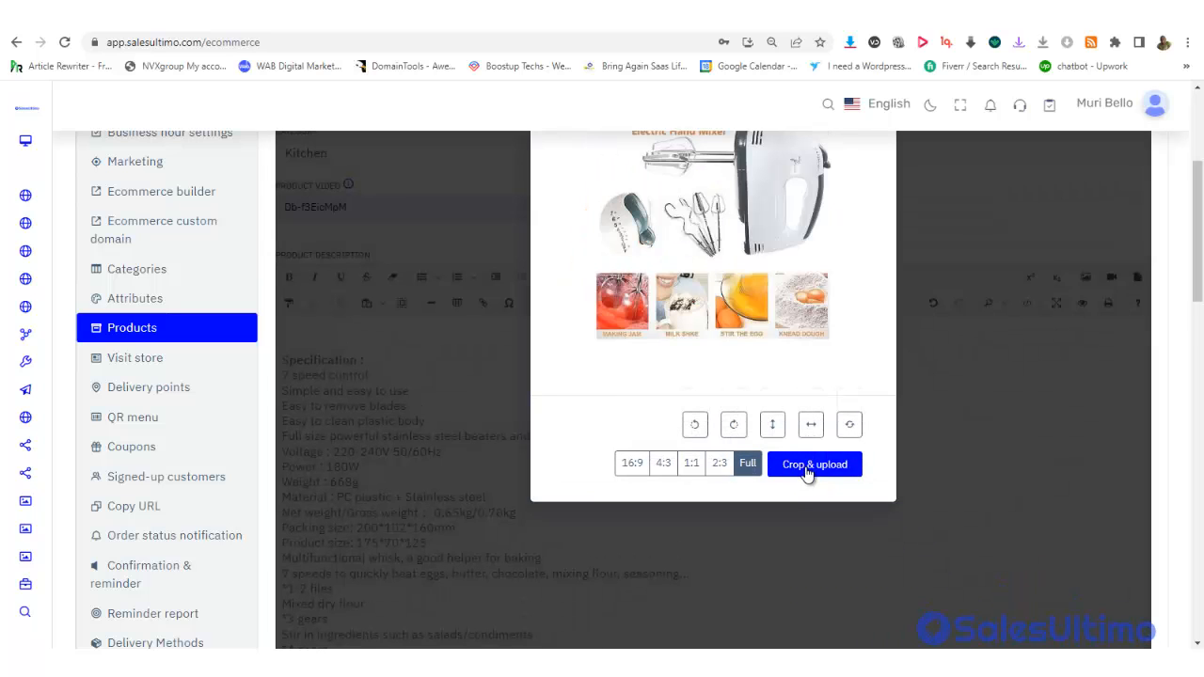
left_click(806, 473)
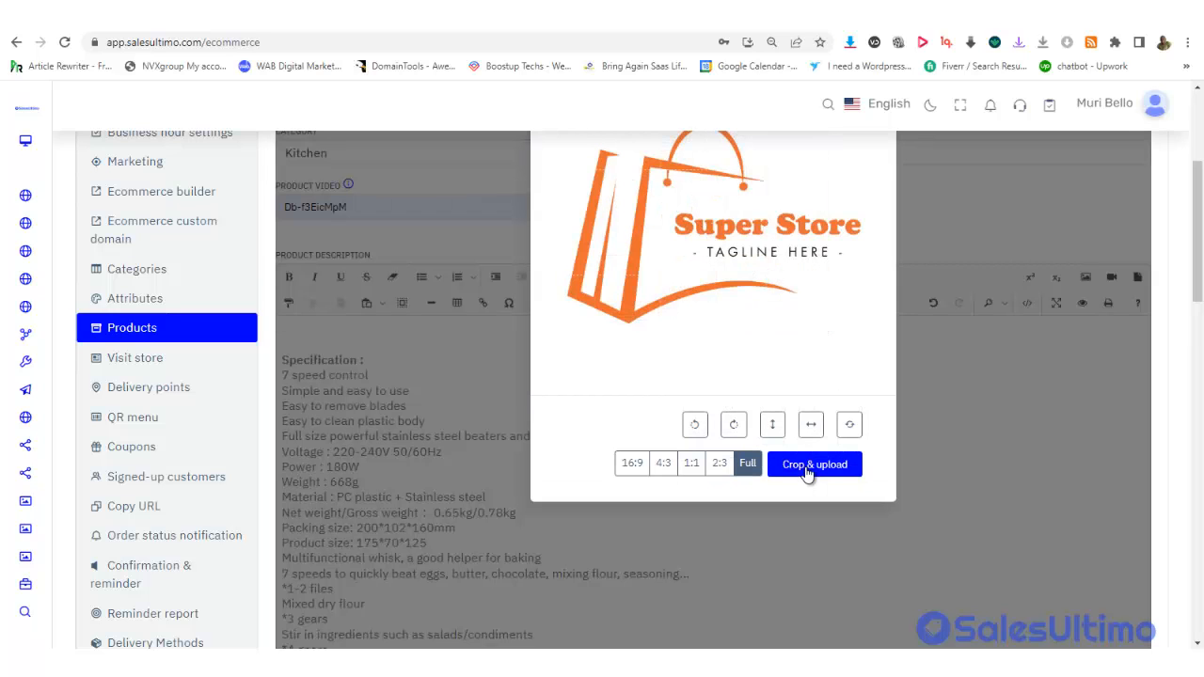
left_click(806, 473)
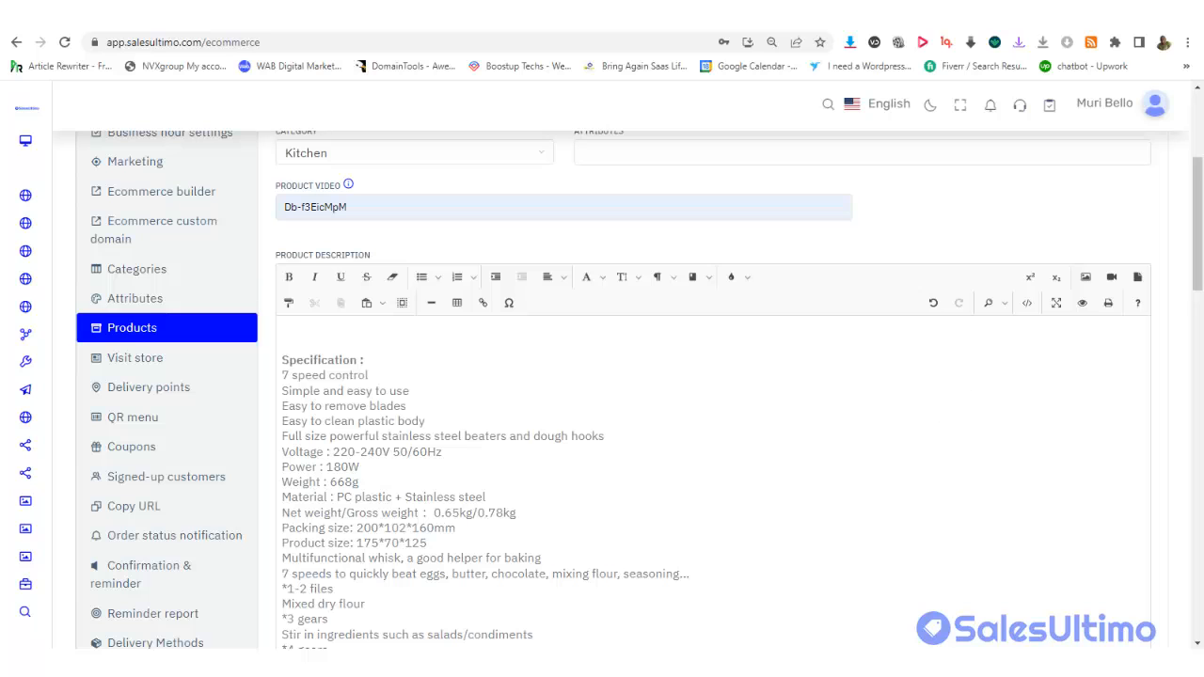
scroll(1197, 272, "down", 1)
left_click_drag(1197, 273, 1201, 496)
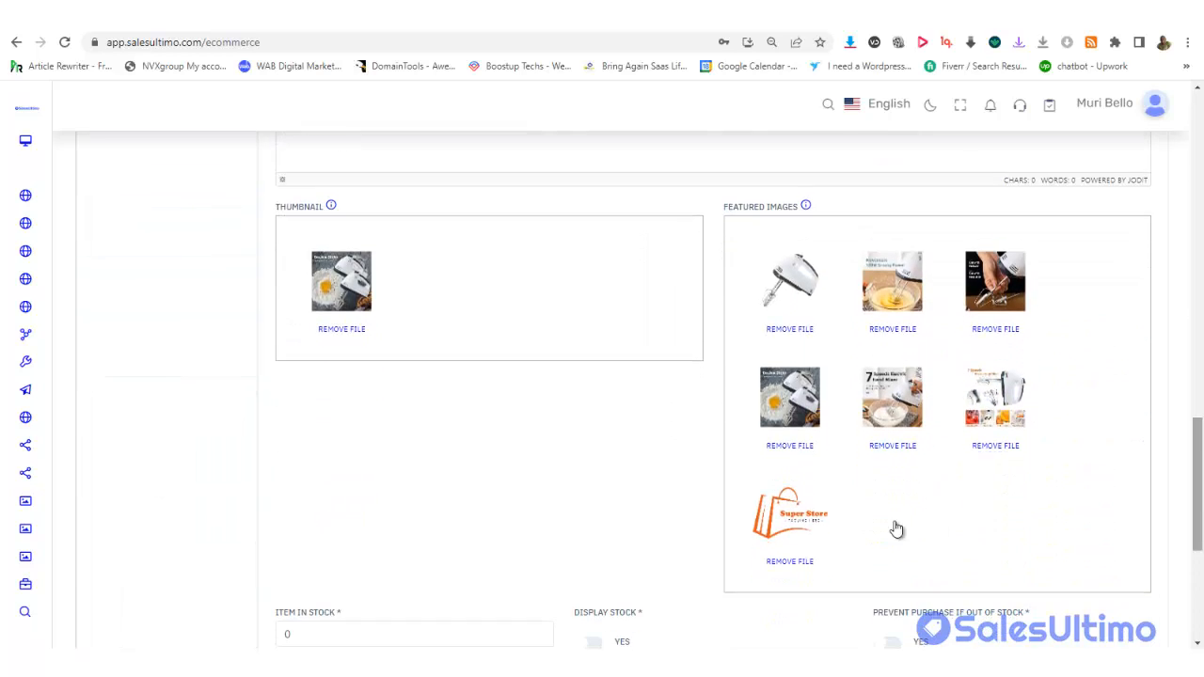
Drop the store logo from featured images, save the hand mixer, and start another product
left_click(790, 562)
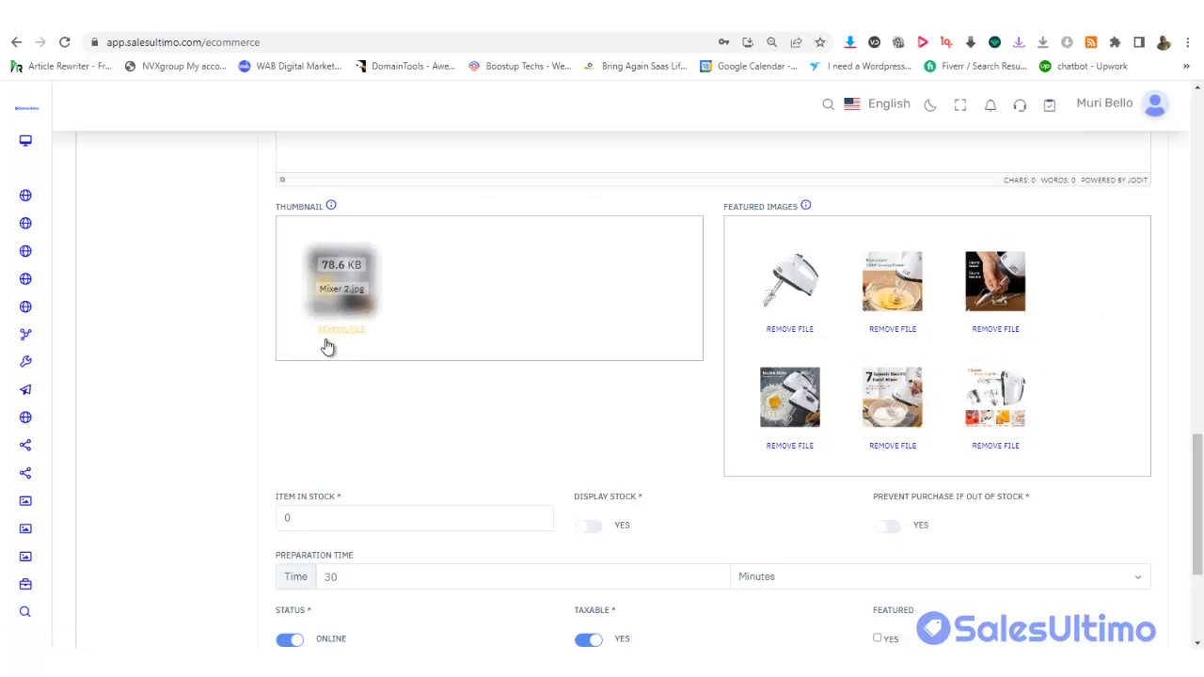
left_click_drag(1198, 465, 1201, 522)
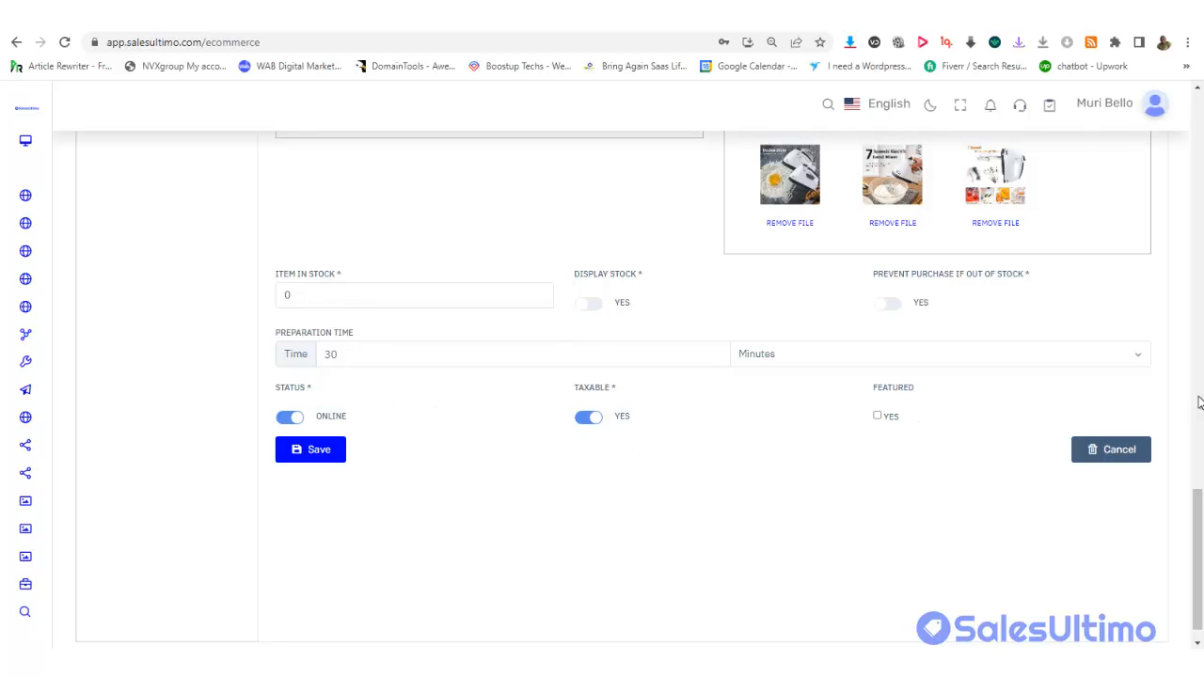
left_click(319, 450)
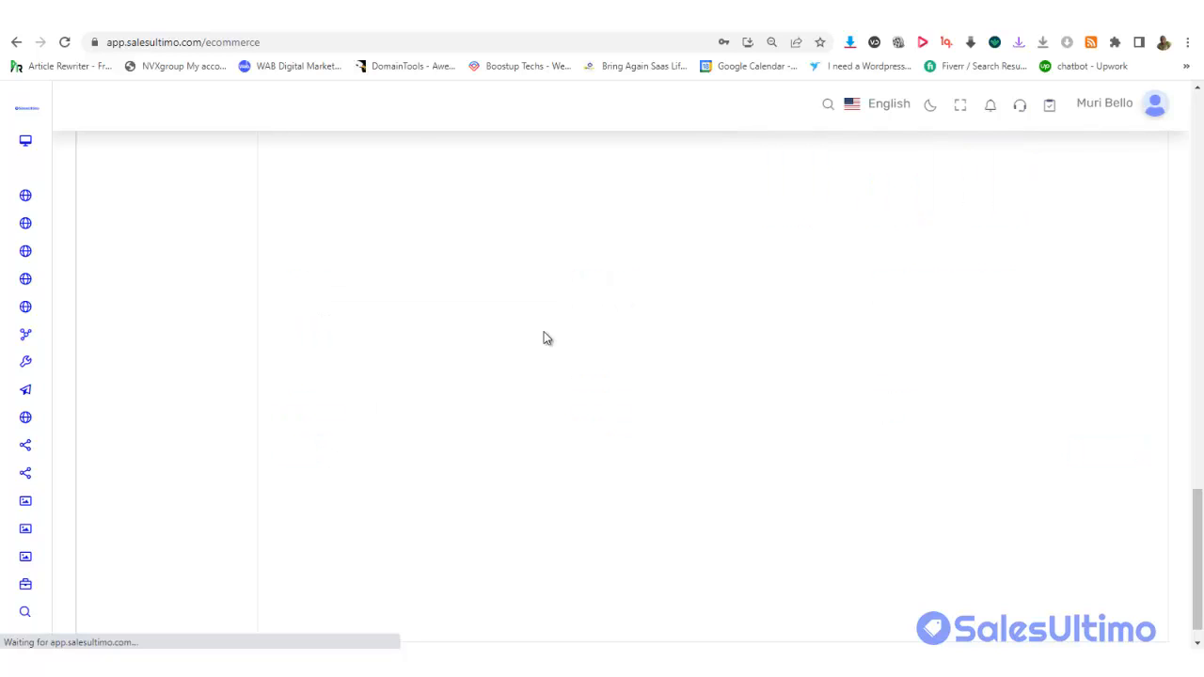
left_click_drag(1197, 533, 1197, 386)
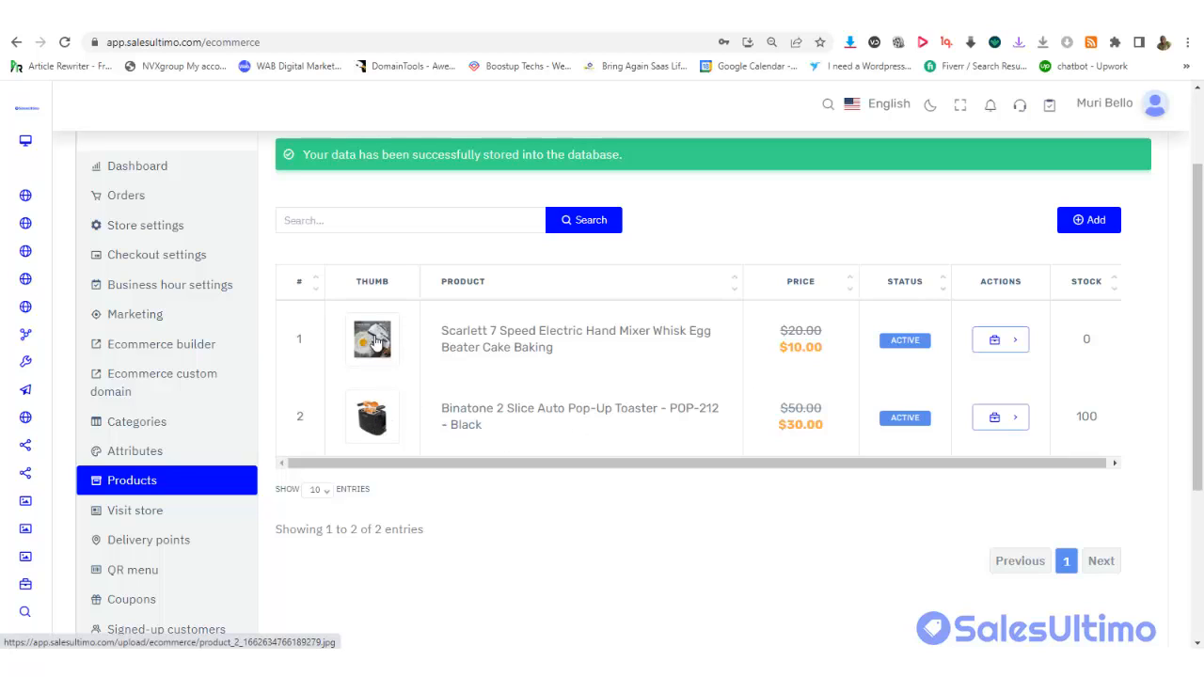
left_click(1091, 226)
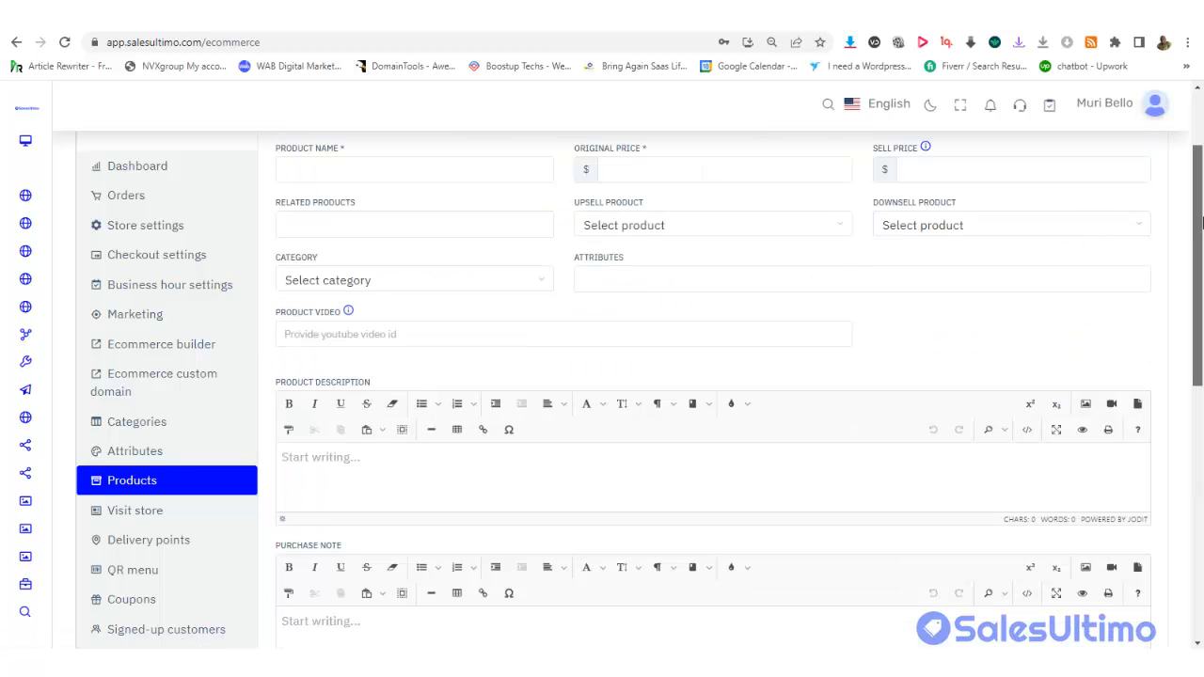
Copy the Silver Crest 5000W blender description from Notepad and return to the product form
key("alt+Tab")
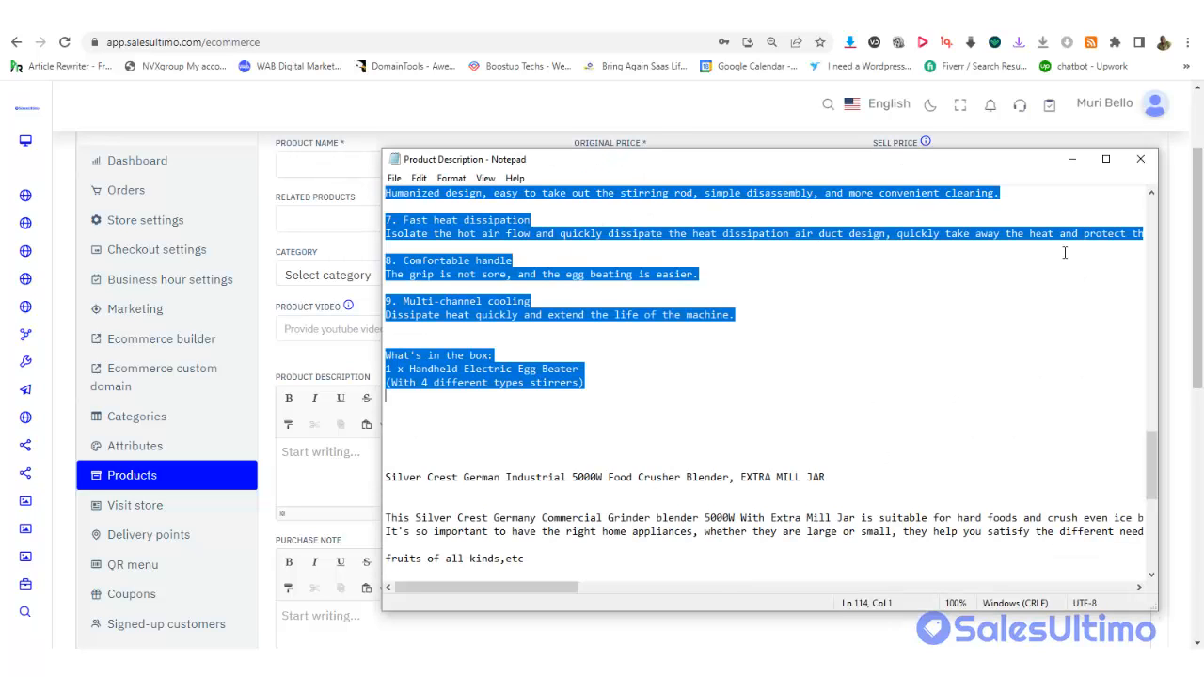
left_click_drag(1150, 469, 1155, 521)
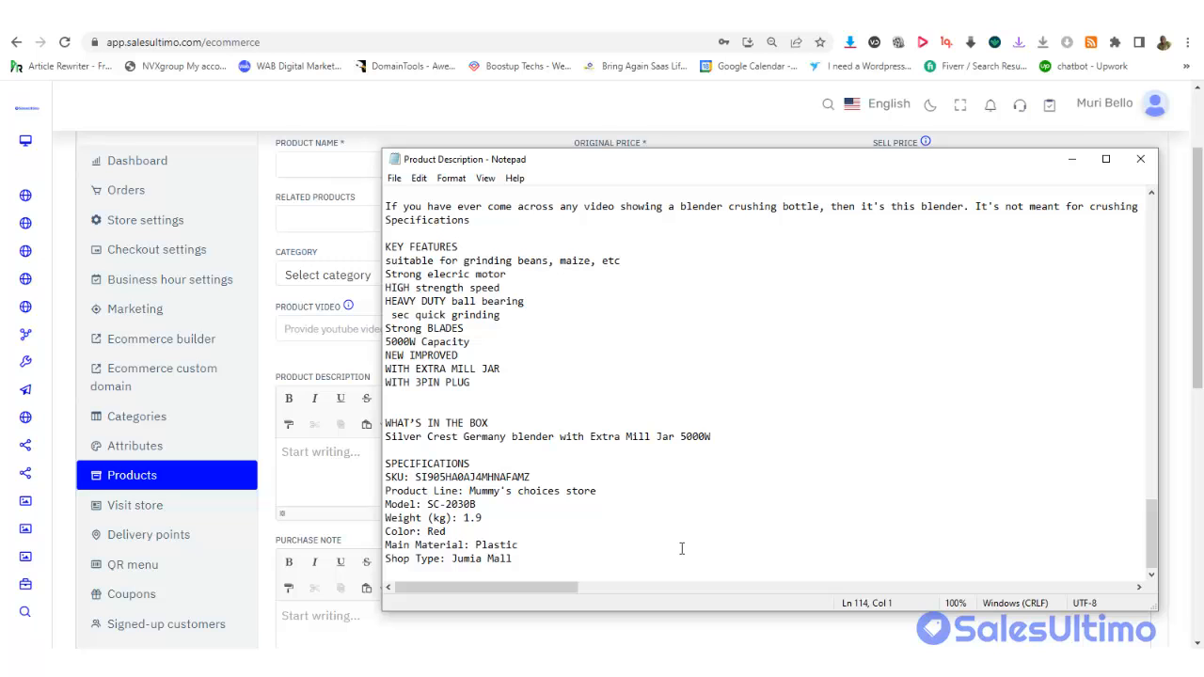
left_click_drag(529, 565, 389, 373)
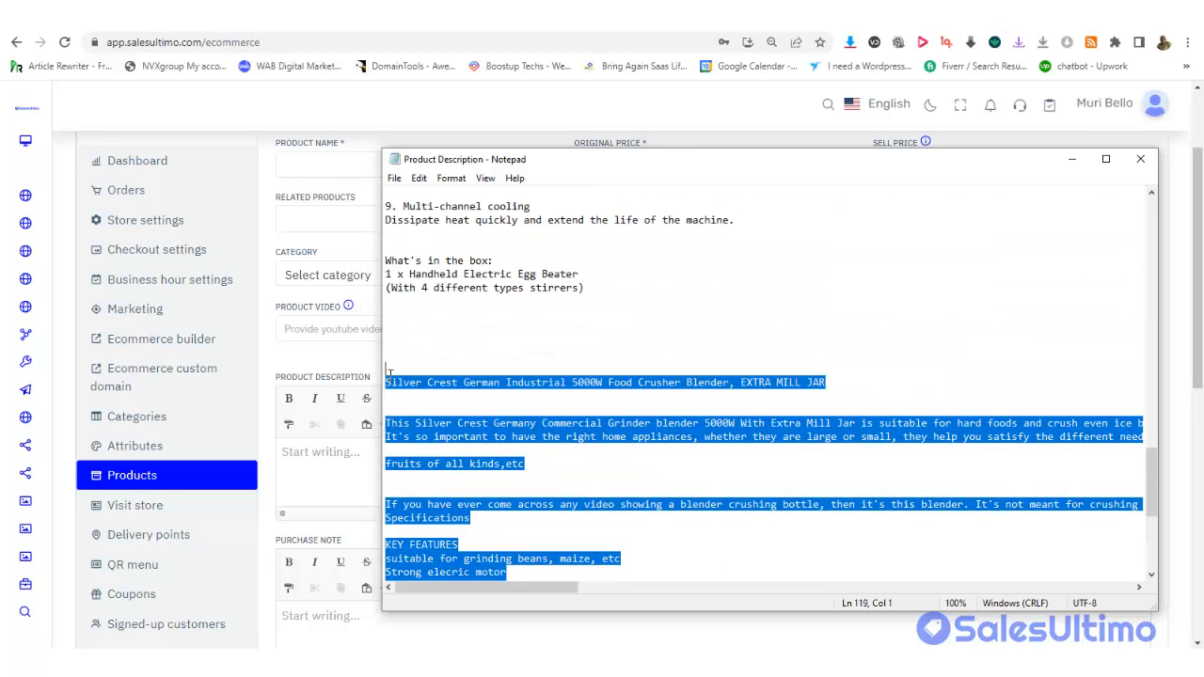
right_click(401, 382)
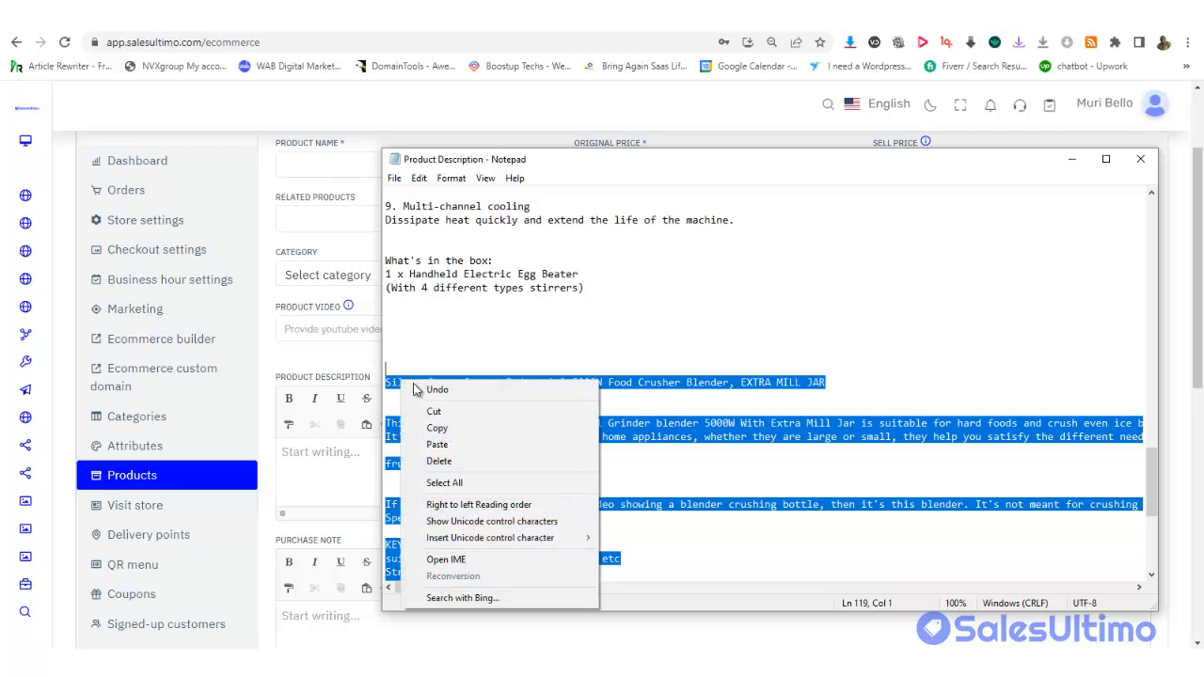
left_click(438, 429)
left_click(343, 360)
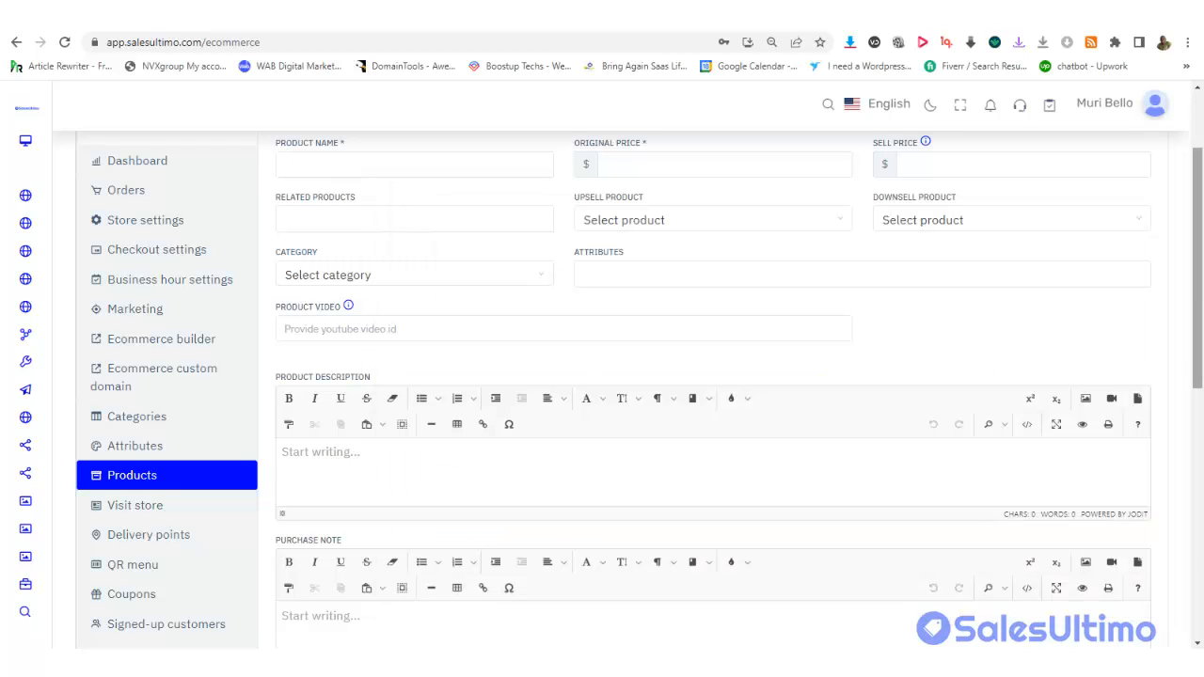
Paste the Silver Crest blender description into Product Description and cut its top title line
left_click_drag(1200, 288, 1202, 439)
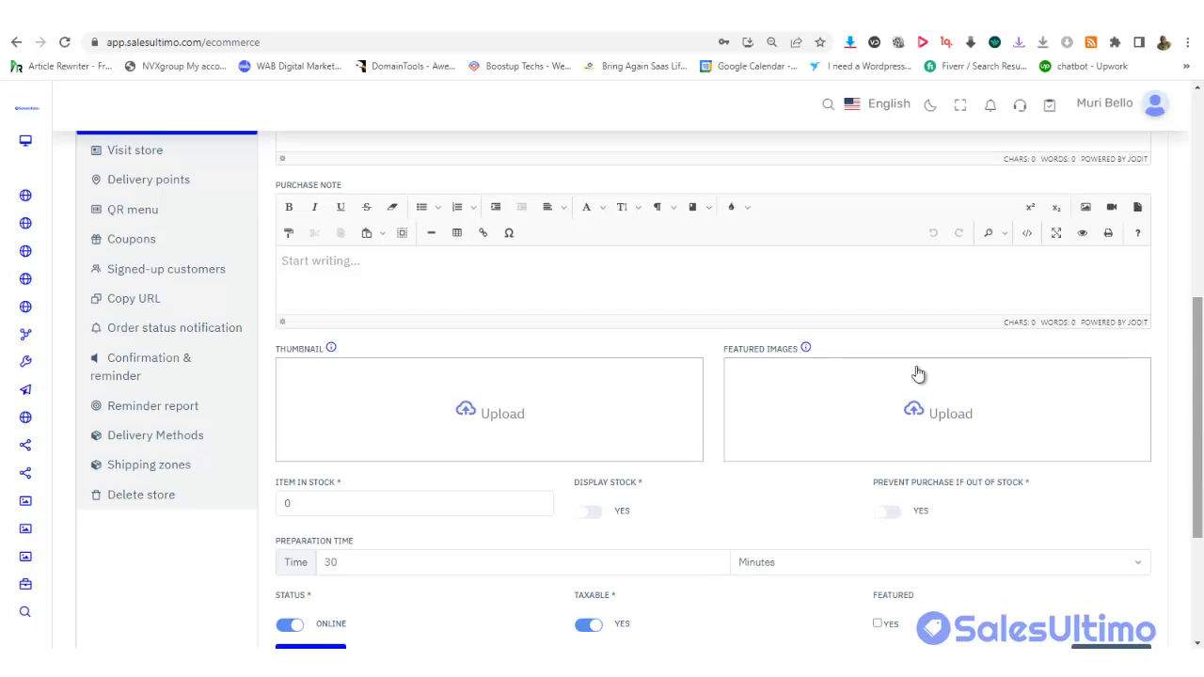
left_click_drag(1202, 374, 1200, 323)
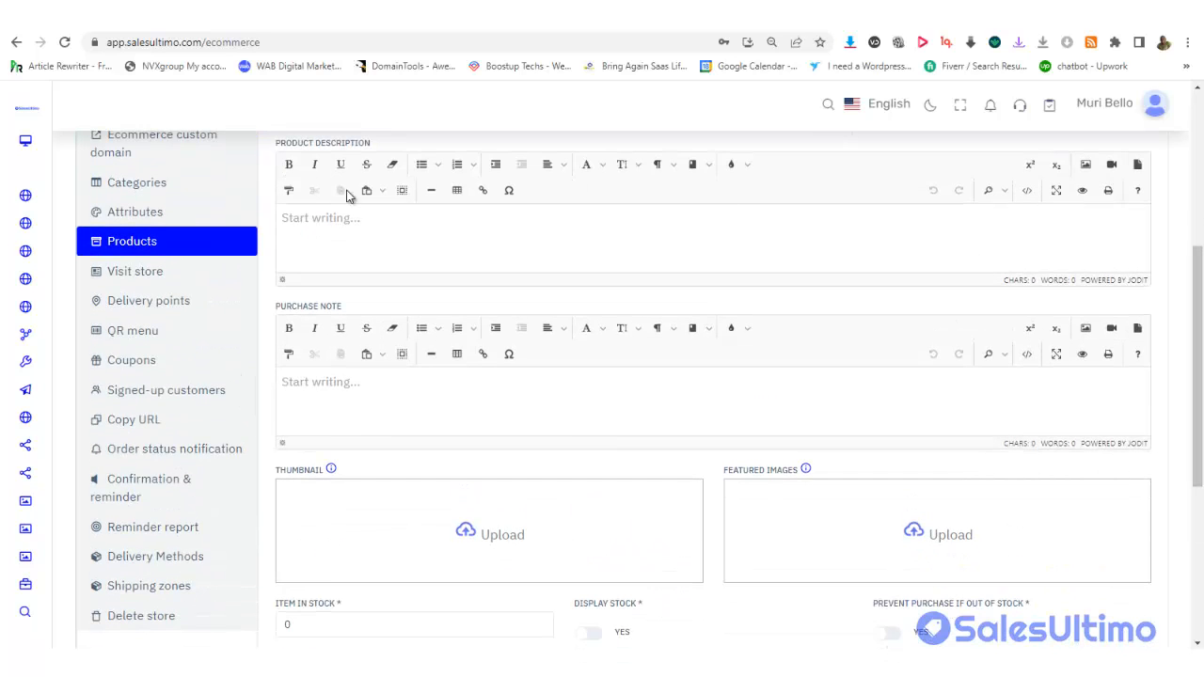
left_click(312, 233)
key("ctrl+v")
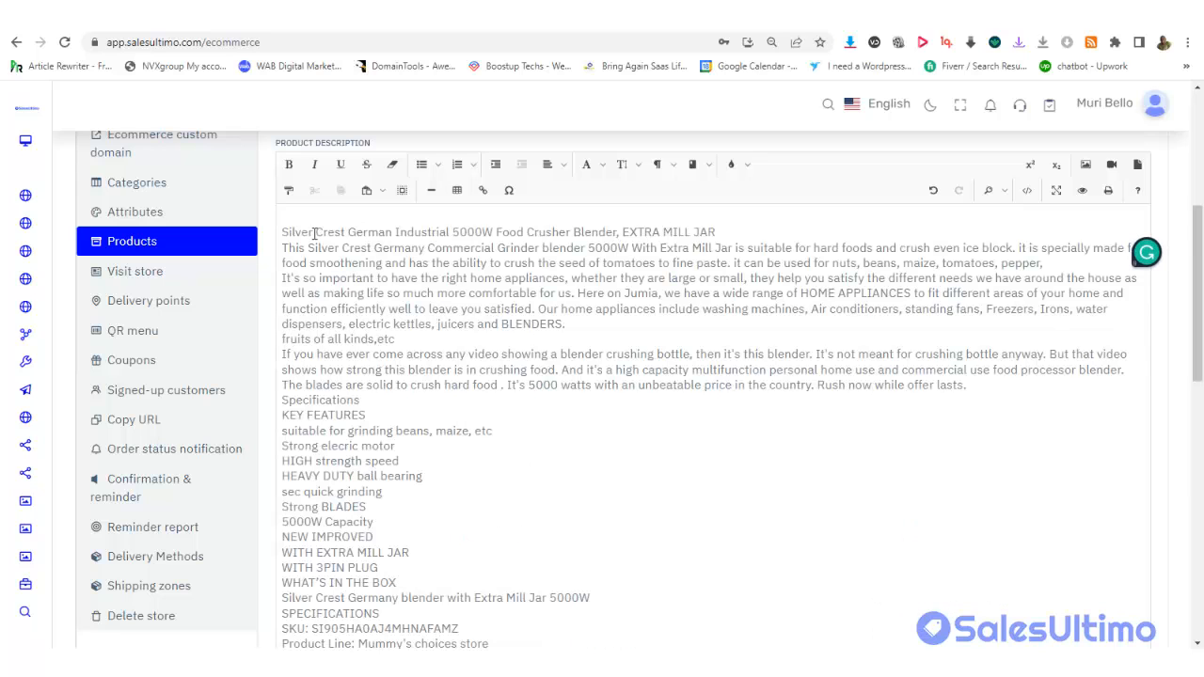
left_click_drag(1201, 357, 1202, 320)
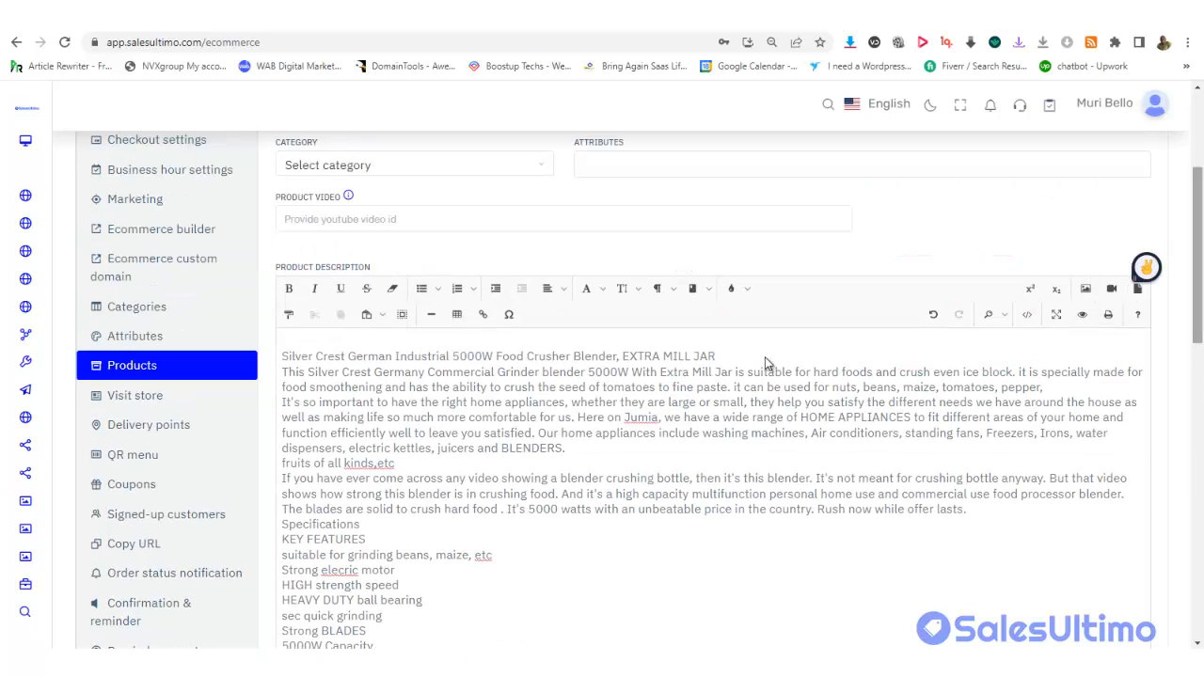
left_click_drag(729, 356, 281, 357)
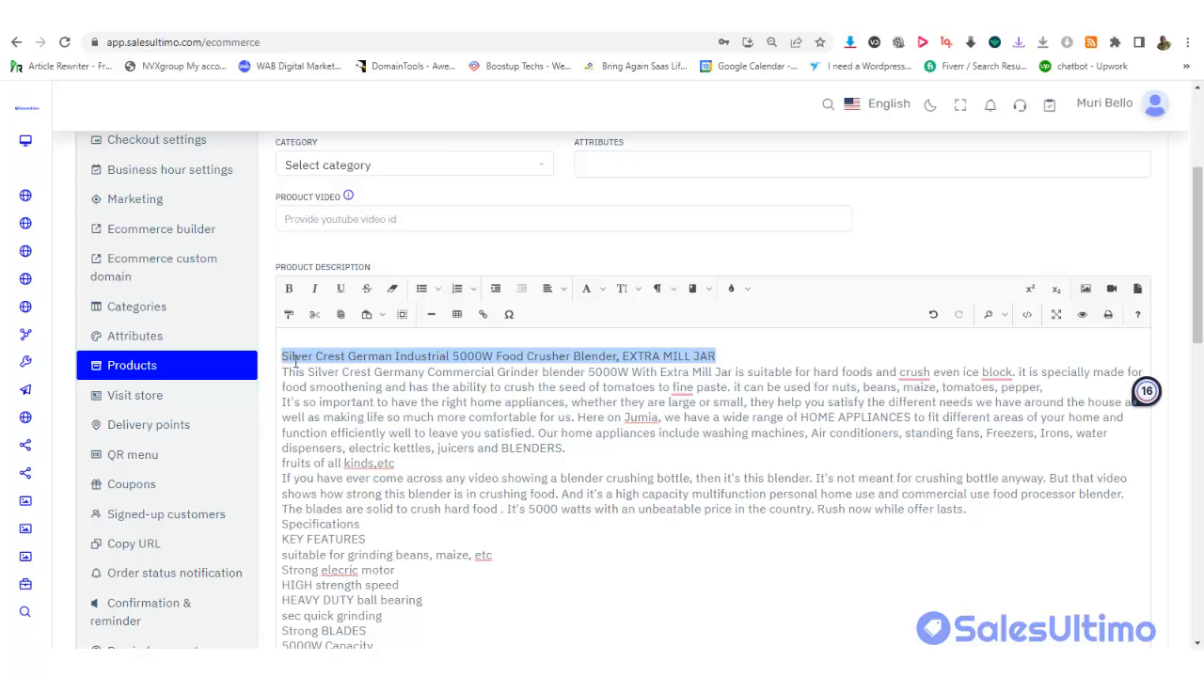
key("ctrl+x")
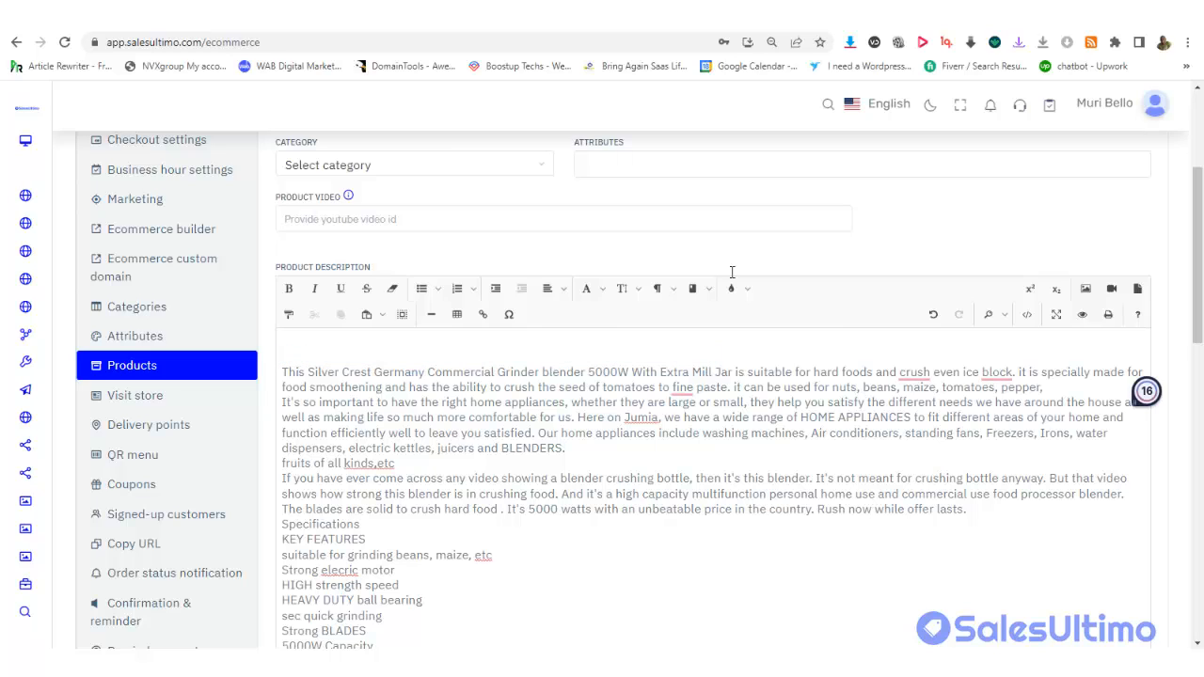
left_click_drag(1199, 221, 1201, 135)
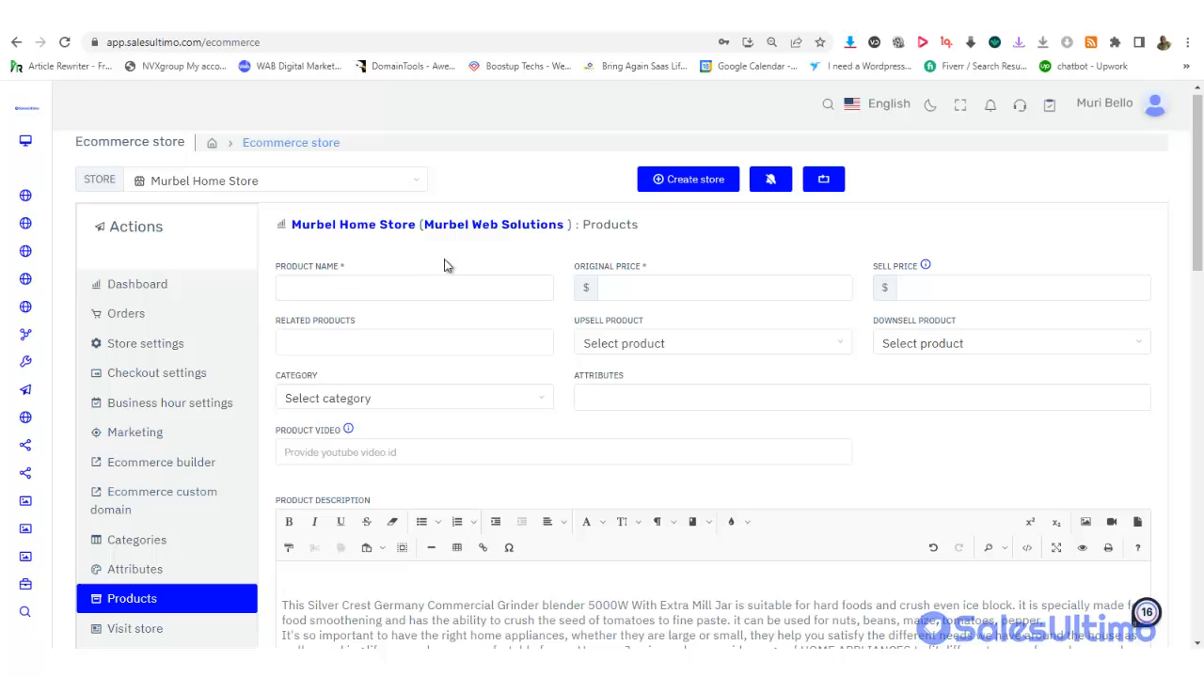
Paste the blender's Silver Crest title as the product name
left_click(353, 292)
key("ctrl+v")
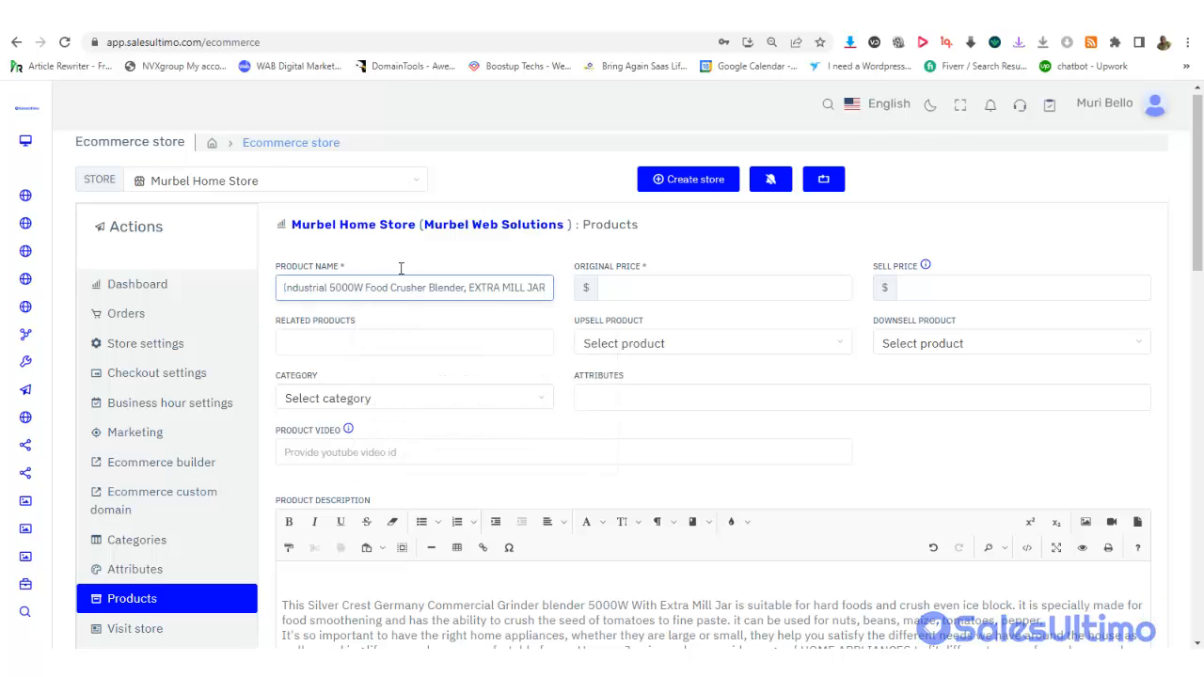
left_click(434, 264)
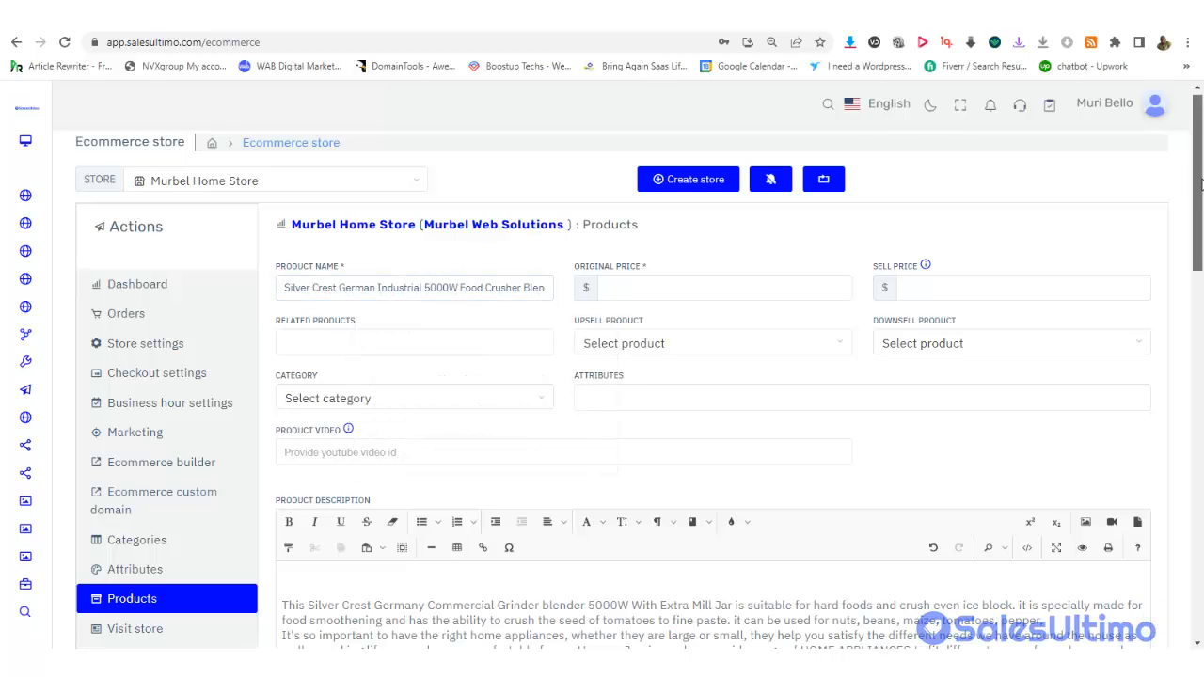
Set the original price to 60 and the sell price to 40
left_click_drag(1201, 181, 1202, 191)
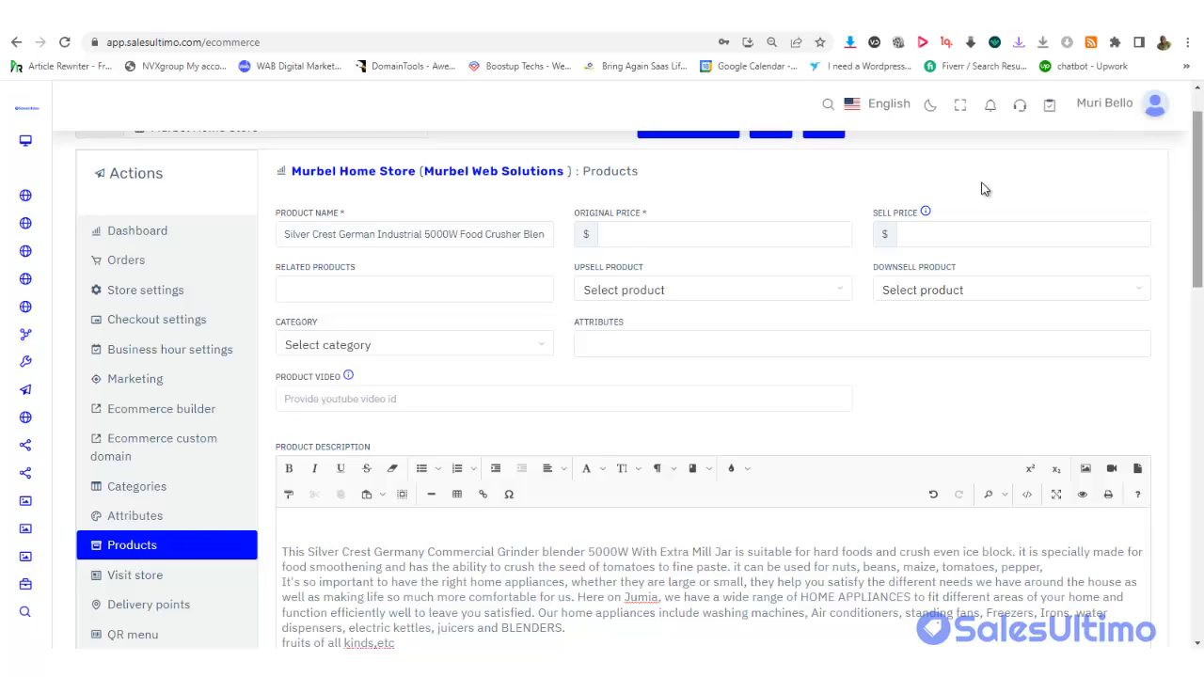
left_click(628, 236)
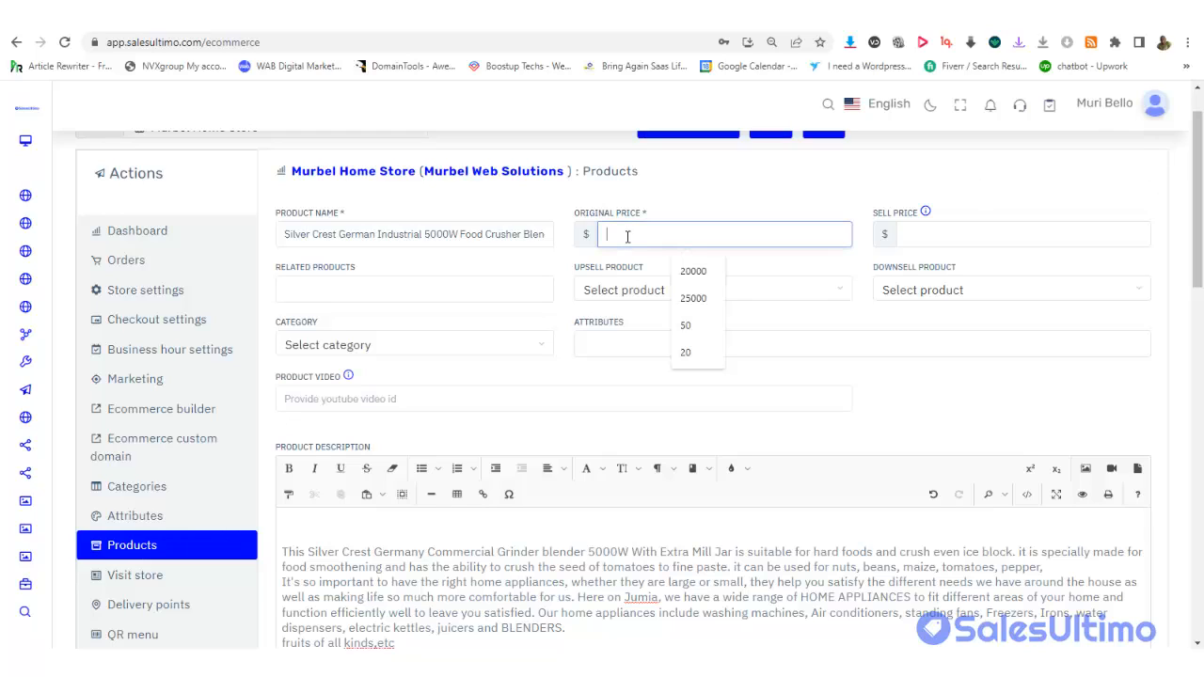
type("60")
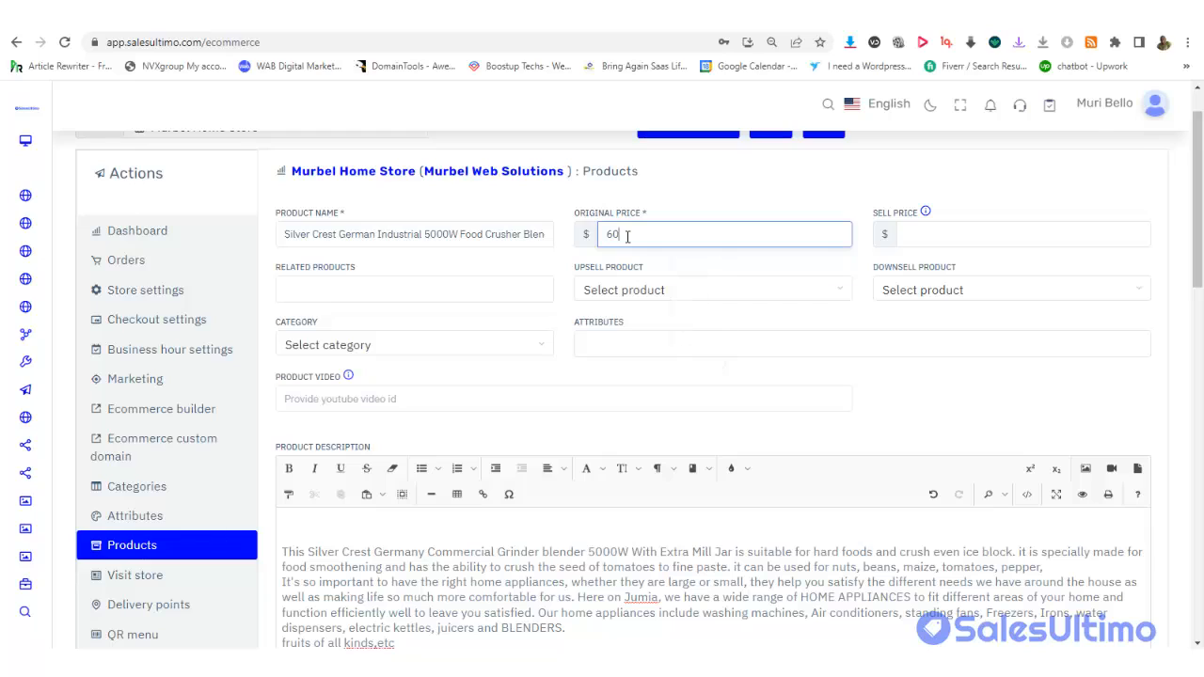
left_click(938, 244)
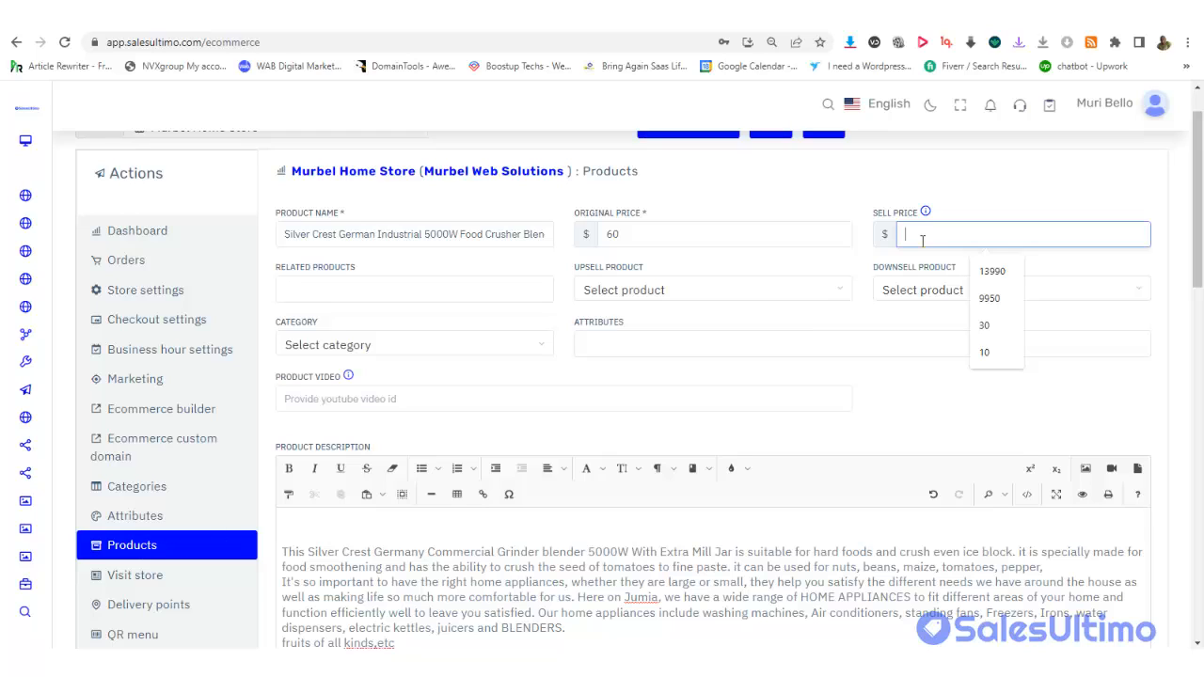
type("40")
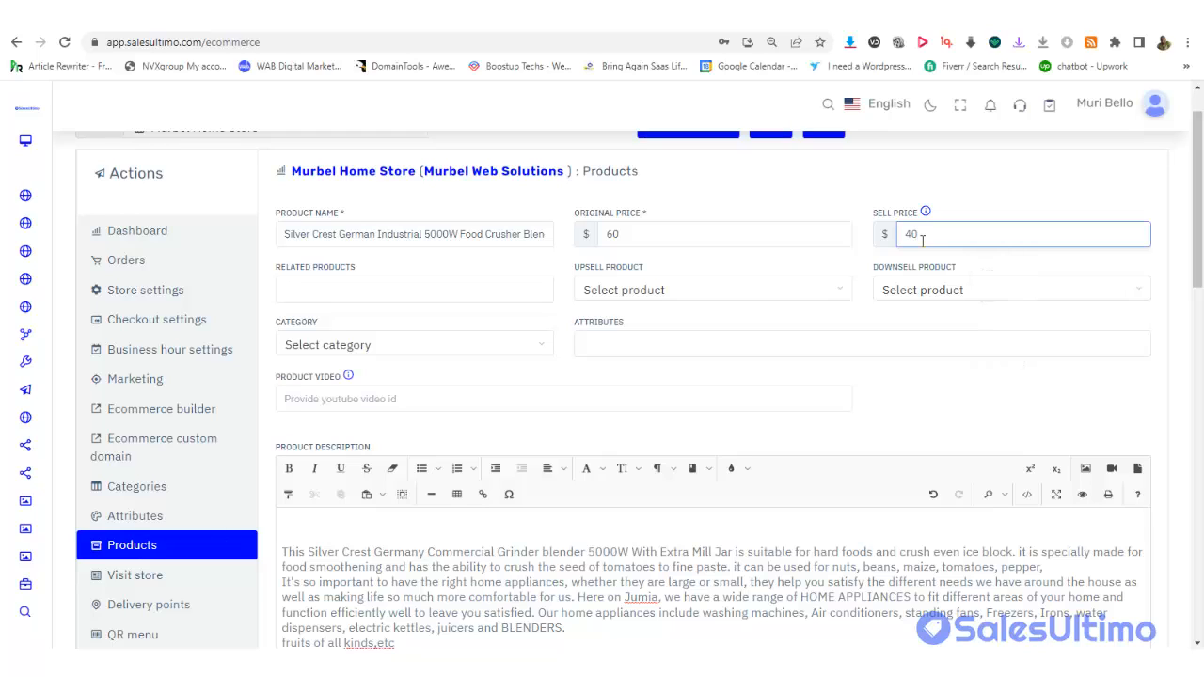
Make the Binatone toaster the upsell and the Scarlett hand mixer the downsell product
left_click(725, 301)
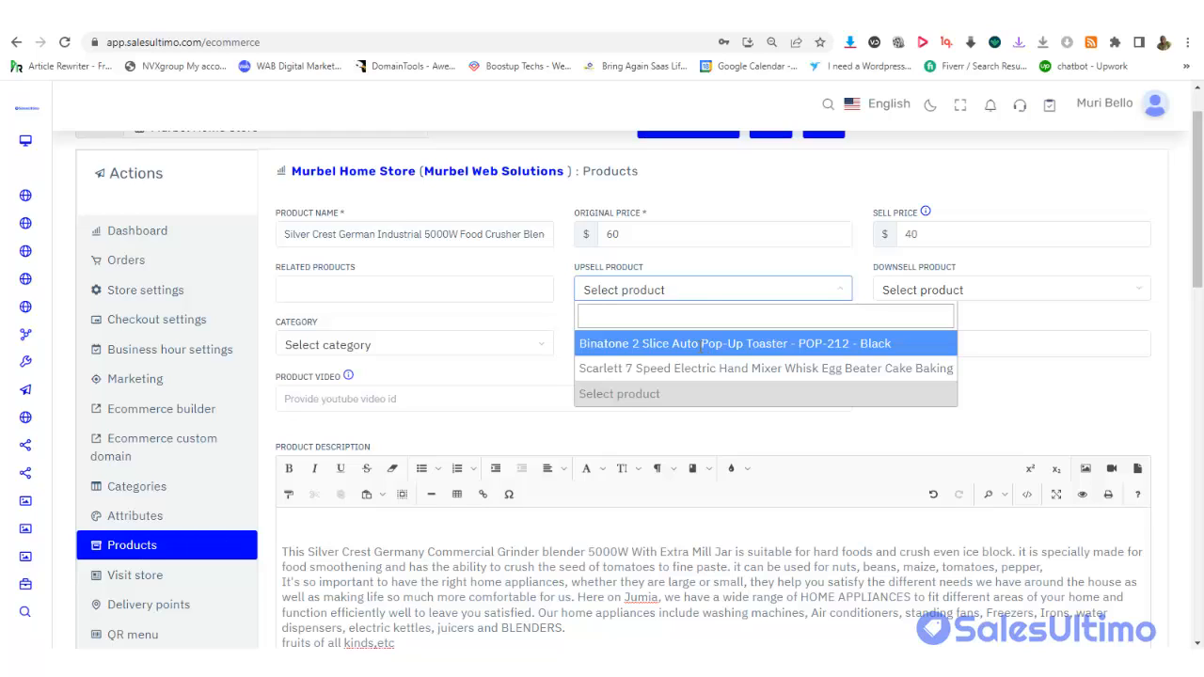
left_click(700, 347)
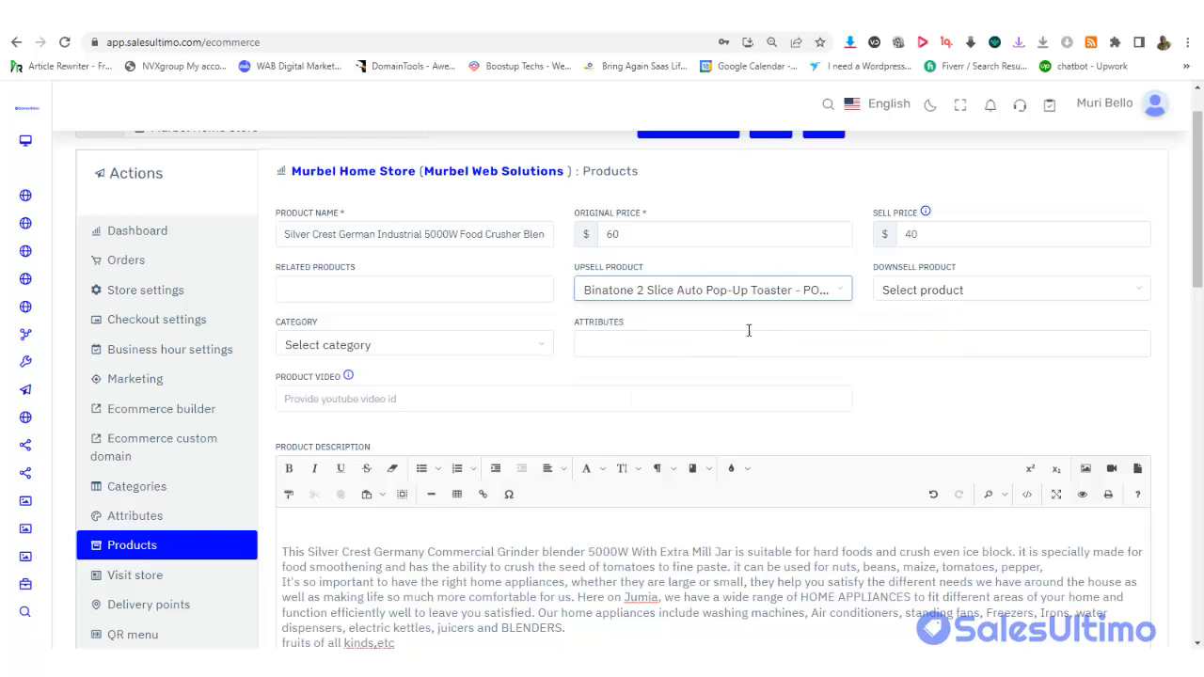
left_click(923, 292)
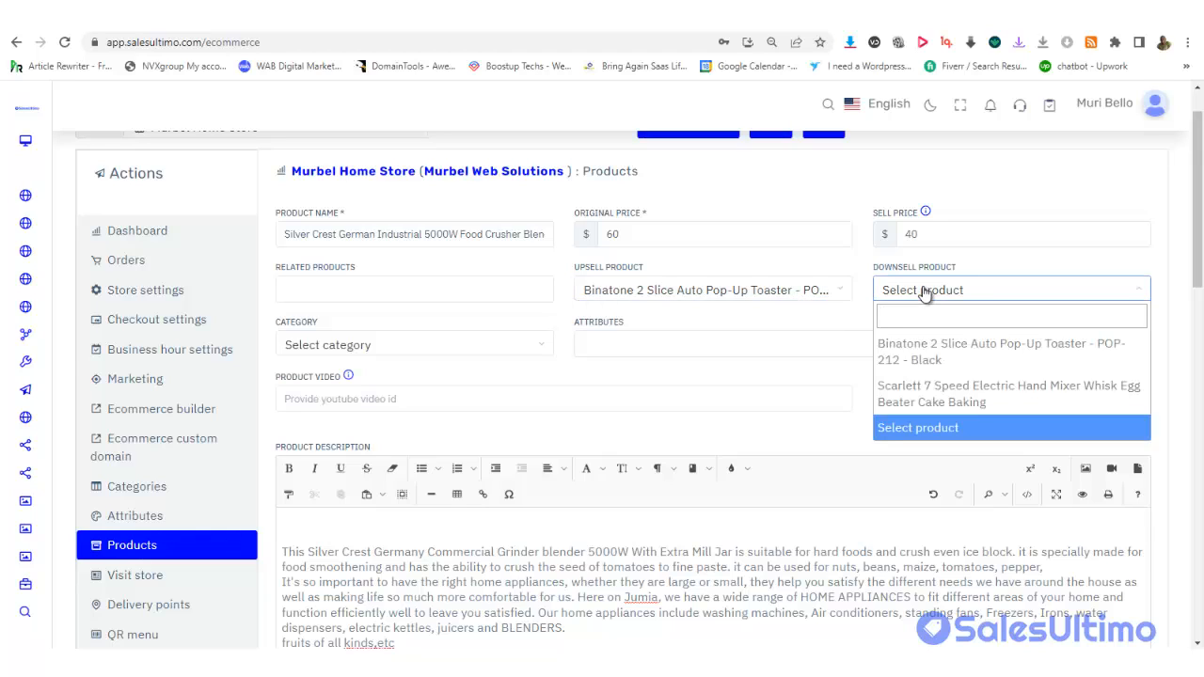
left_click(942, 393)
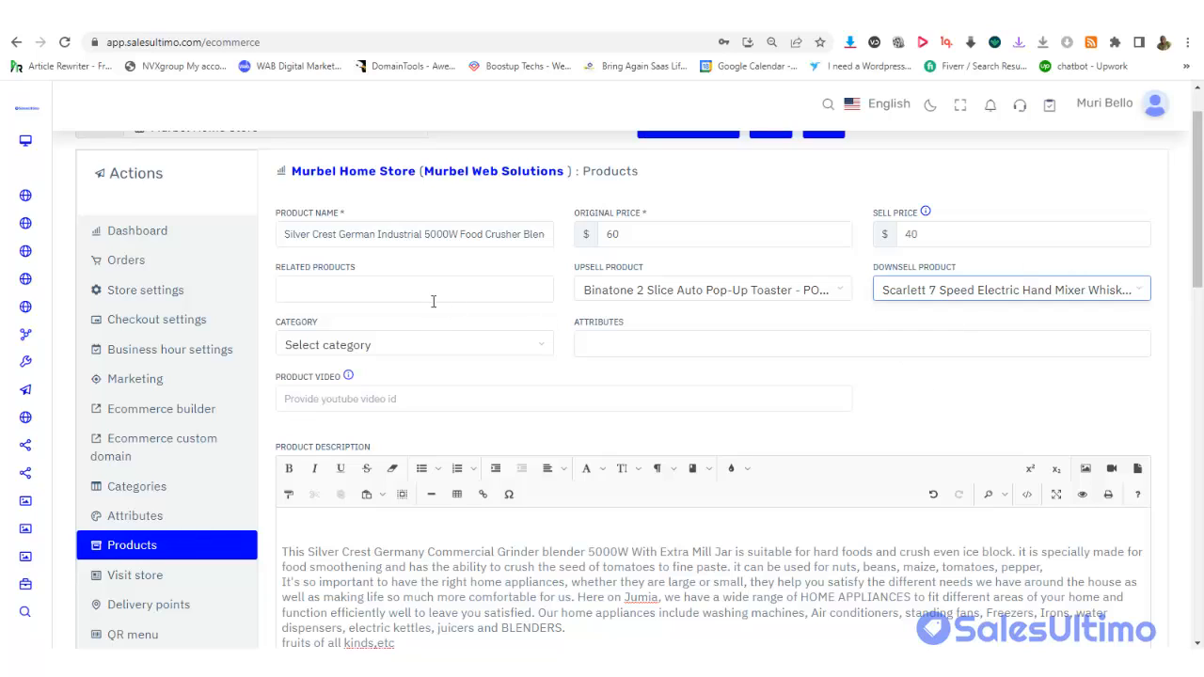
Add the Binatone toaster and Scarlett hand mixer as related products
left_click(366, 295)
left_click(790, 326)
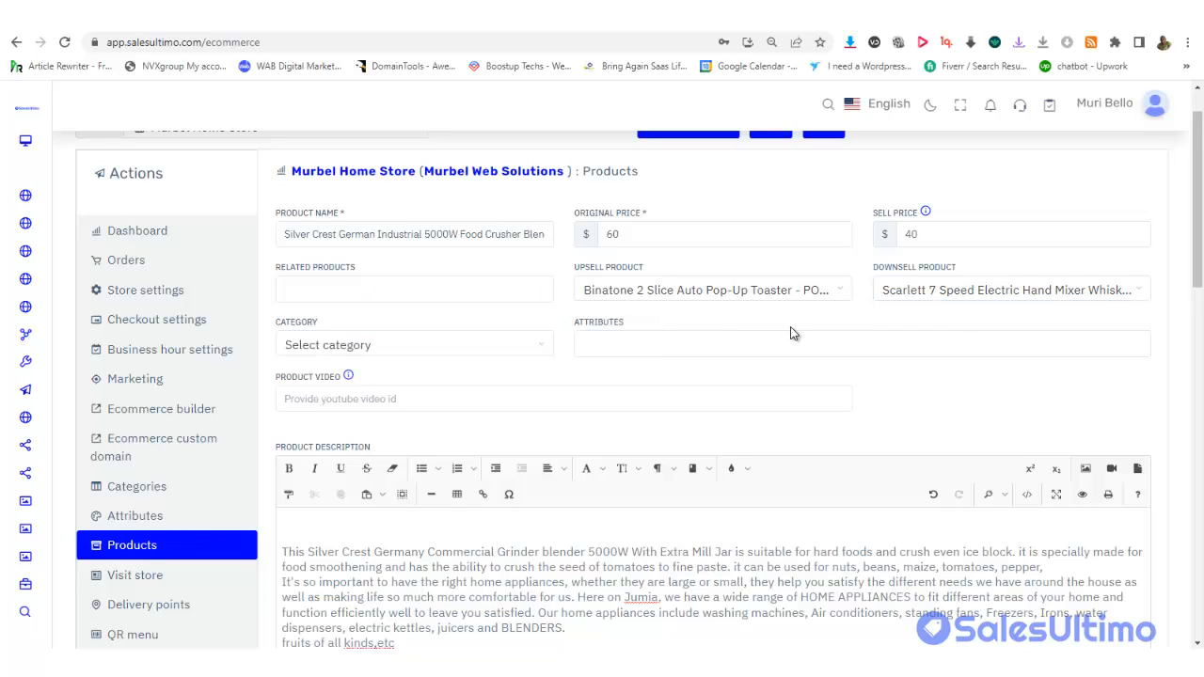
left_click(392, 298)
left_click(393, 316)
left_click(355, 319)
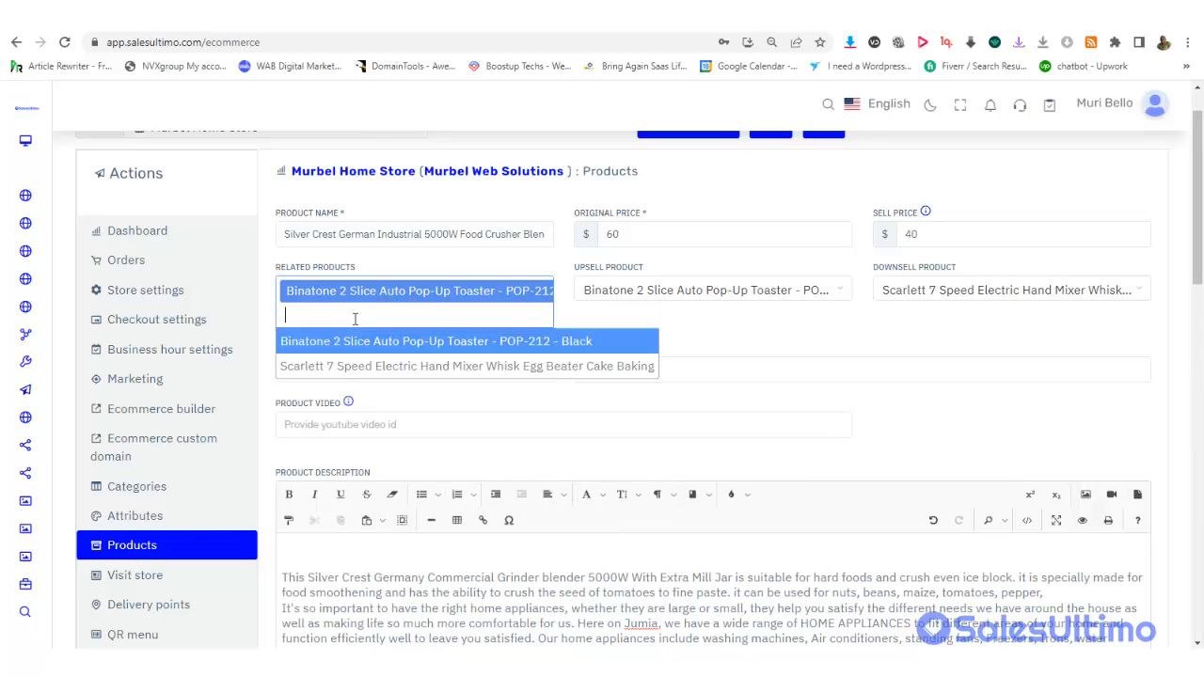
left_click(378, 365)
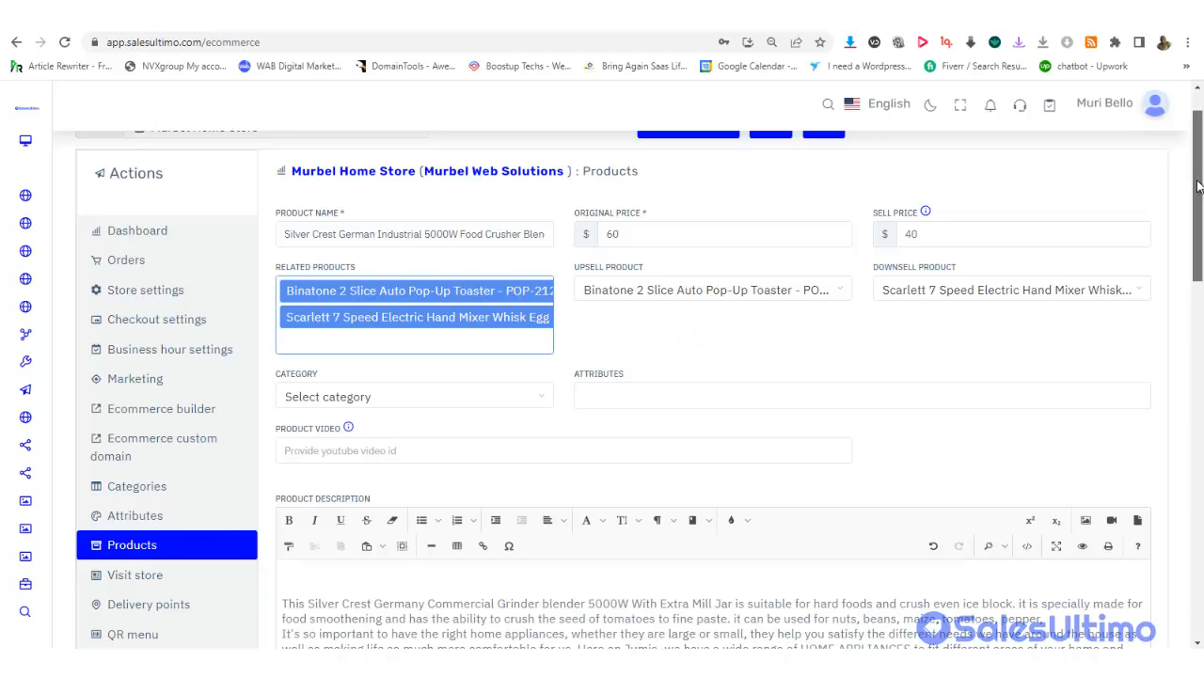
Set the product category to Kitchen
scroll(939, 208, "down", 1)
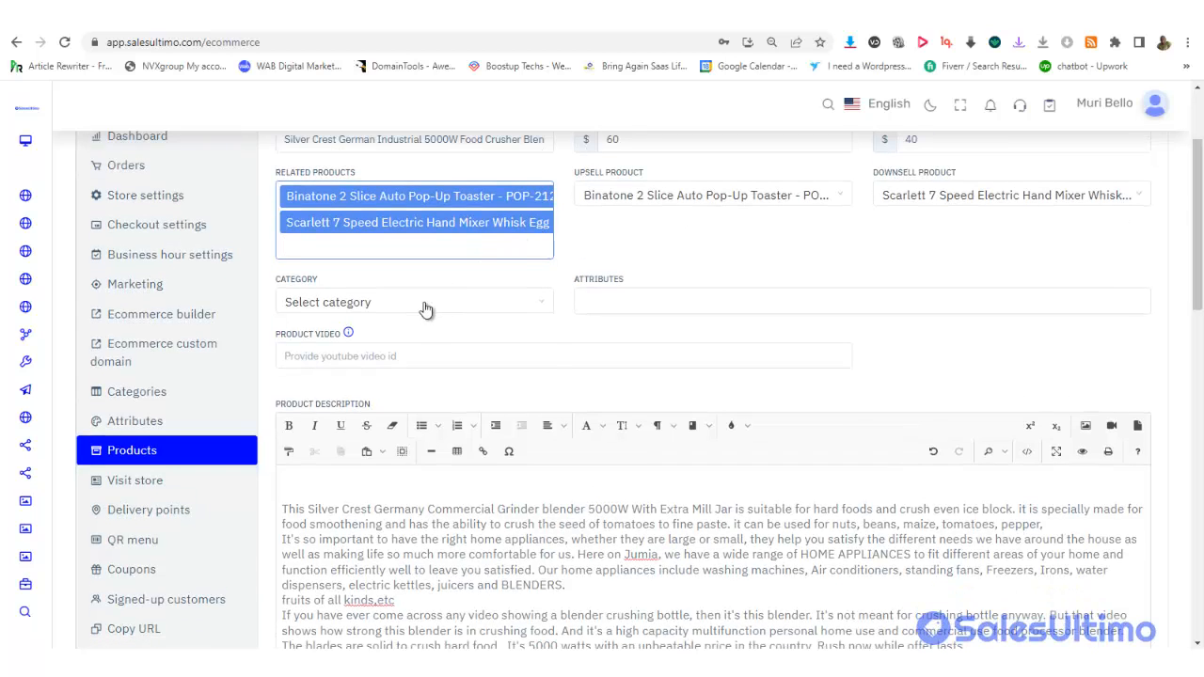
left_click(419, 302)
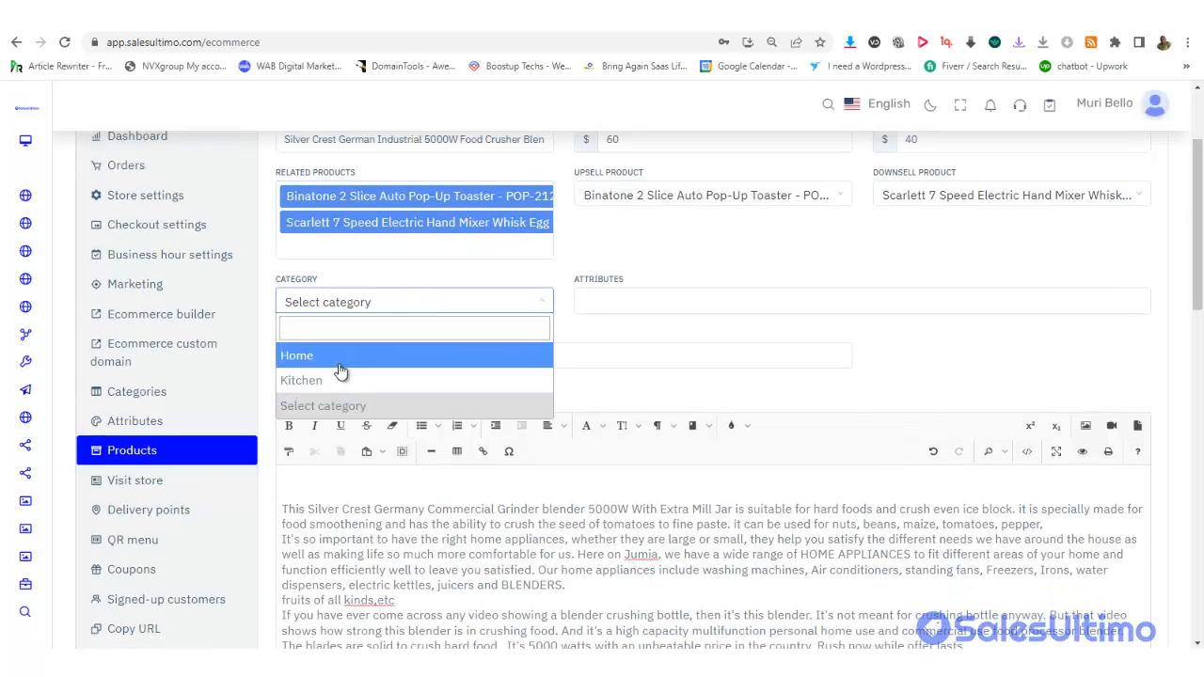
left_click(439, 301)
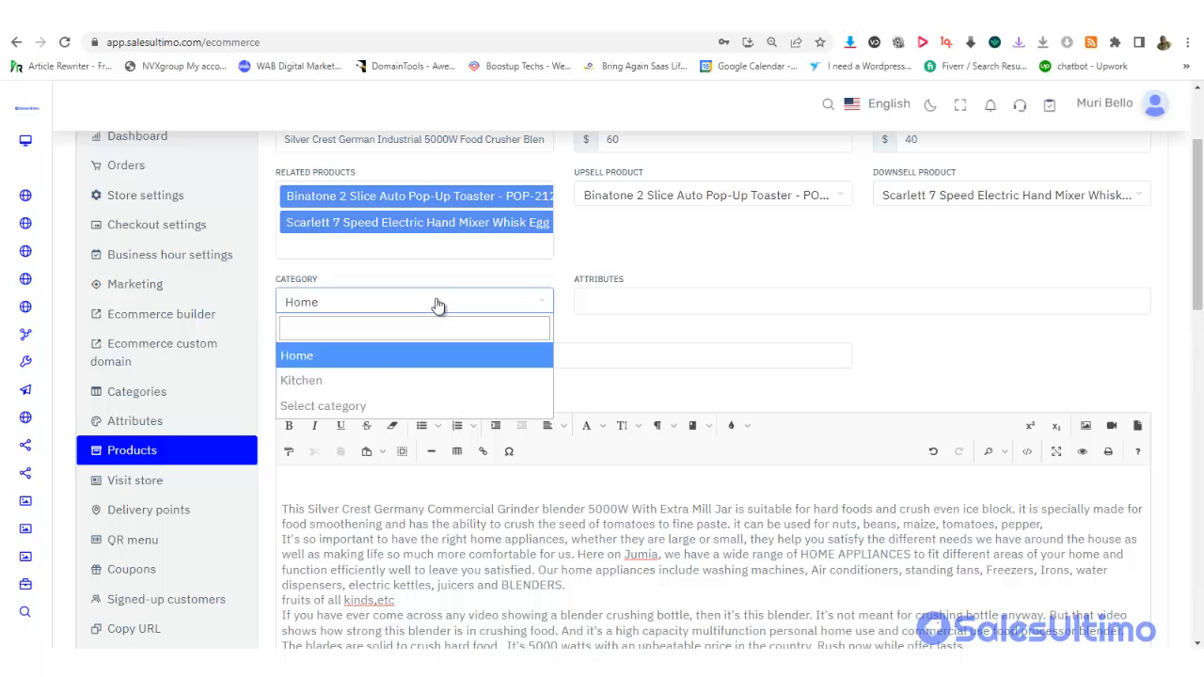
left_click(376, 378)
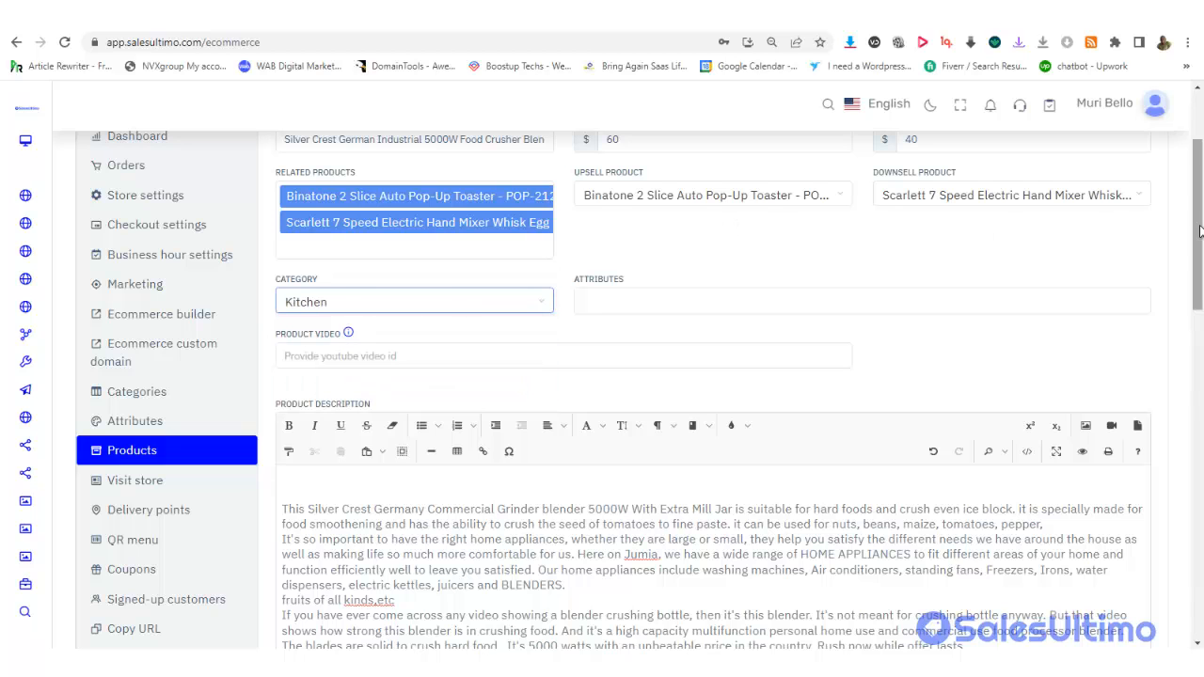
Enter Db-f3EicMpM as the product's YouTube video id
scroll(1137, 258, "down", 2)
left_click(348, 228)
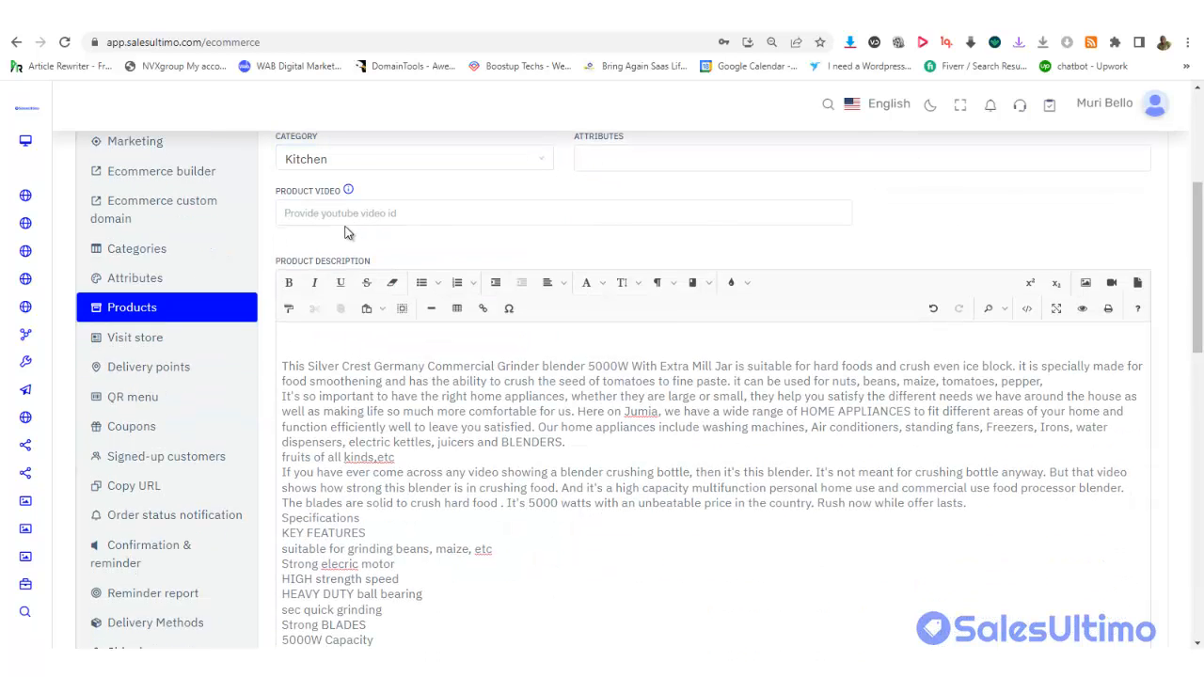
left_click(337, 222)
left_click(381, 249)
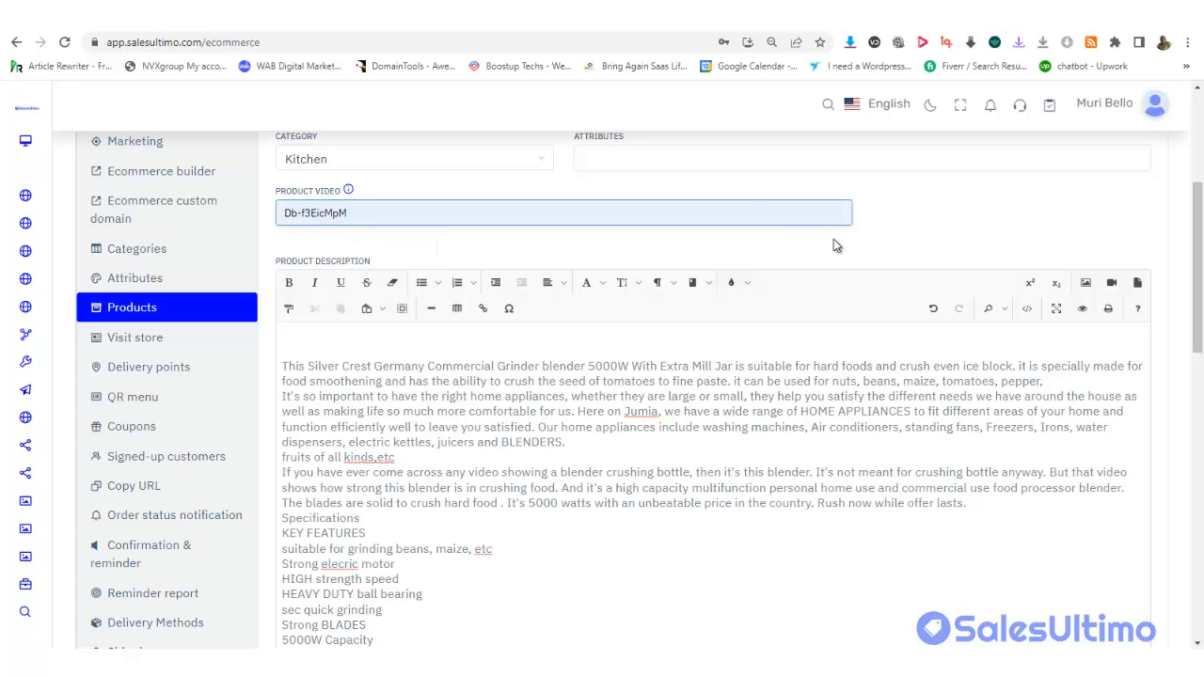
Space out the description paragraphs and delete the empty top line and 'fruits of all kinds,etc' line
scroll(1200, 261, "down", 3)
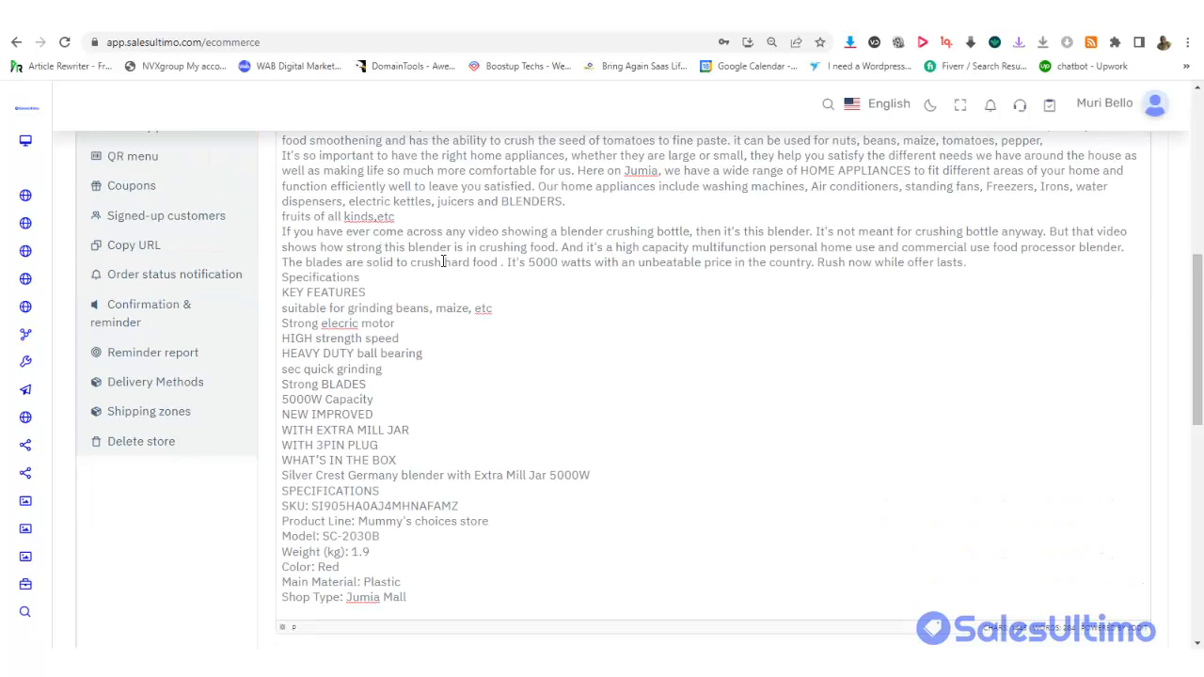
key("Return")
key("Return")
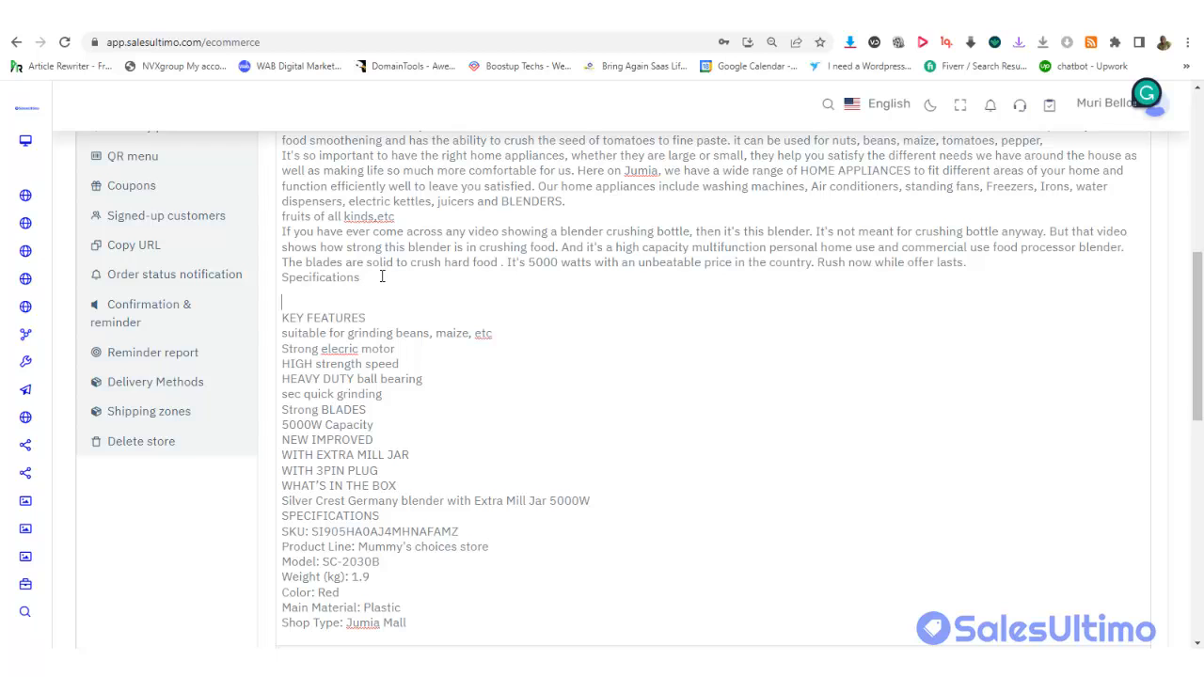
left_click(615, 500)
key("Return")
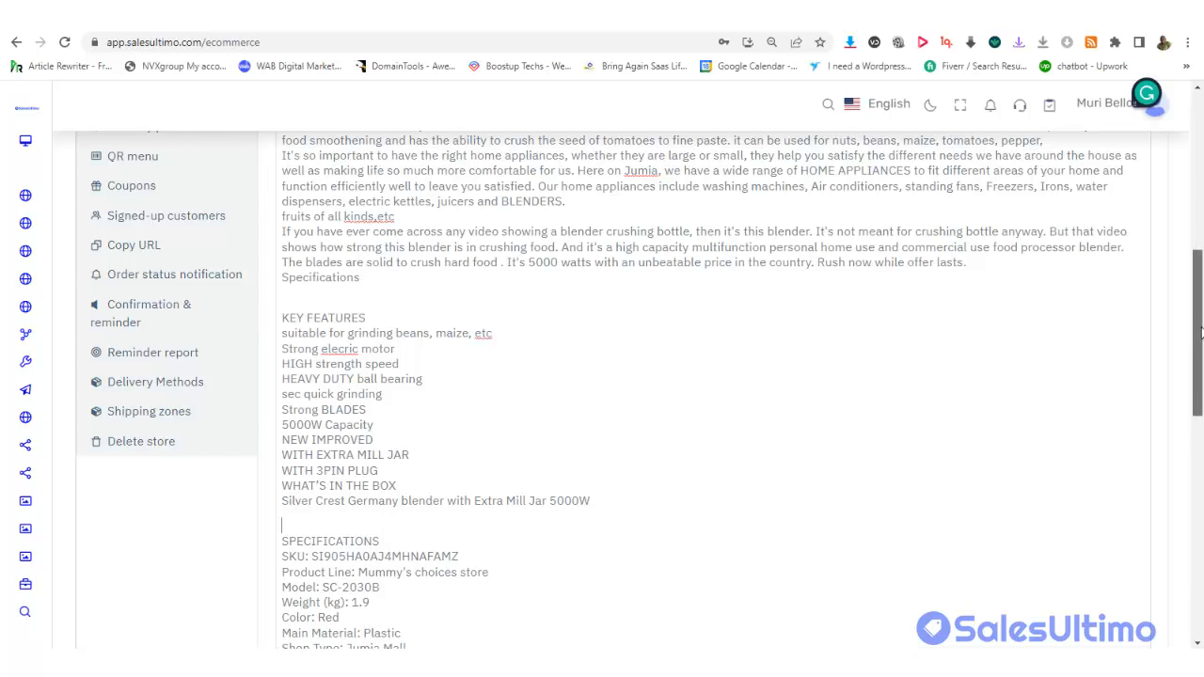
left_click_drag(1200, 340, 1201, 276)
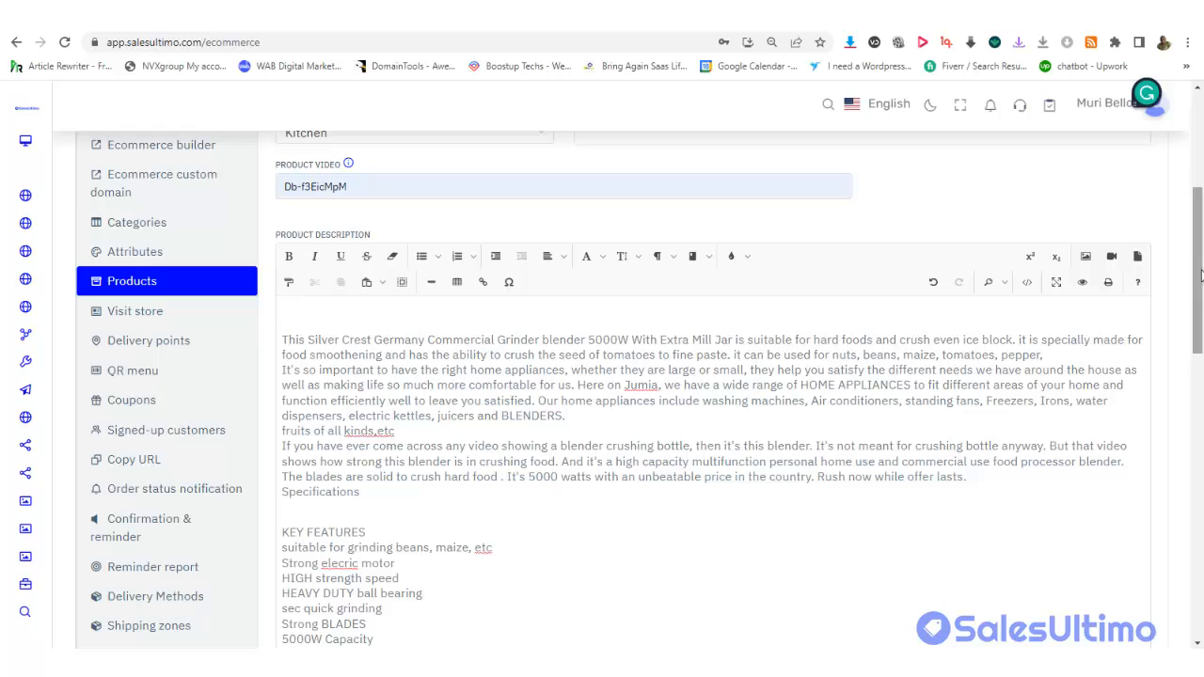
left_click(567, 416)
key("Return")
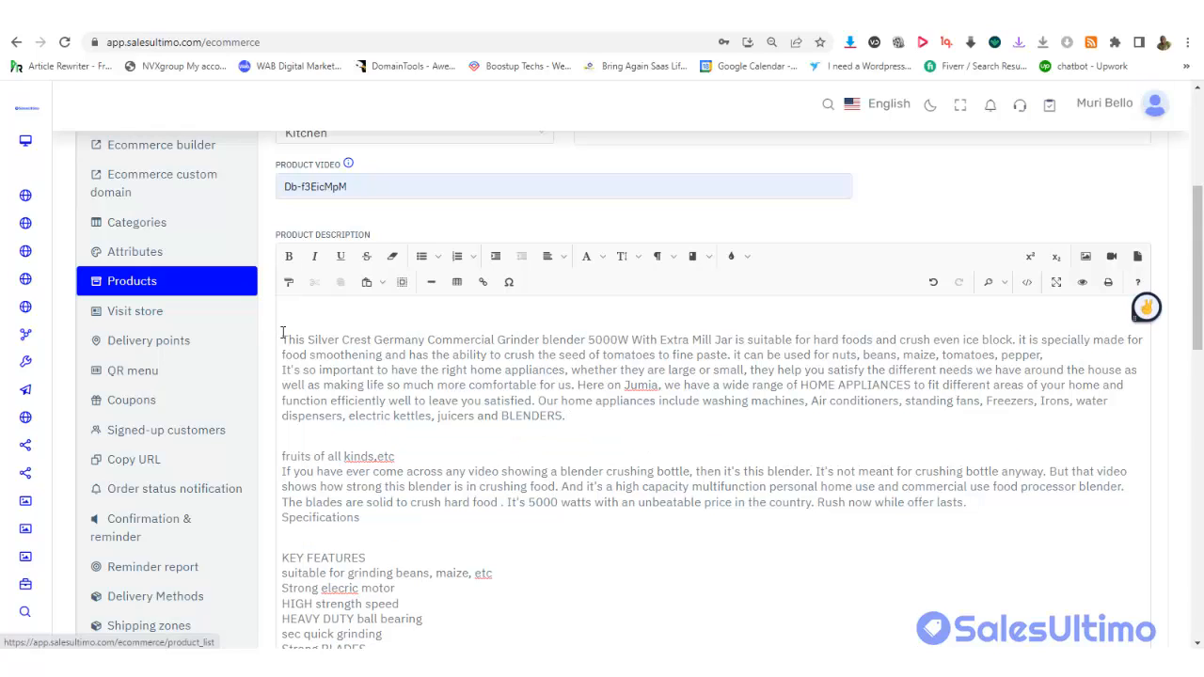
left_click(282, 339)
key("BackSpace")
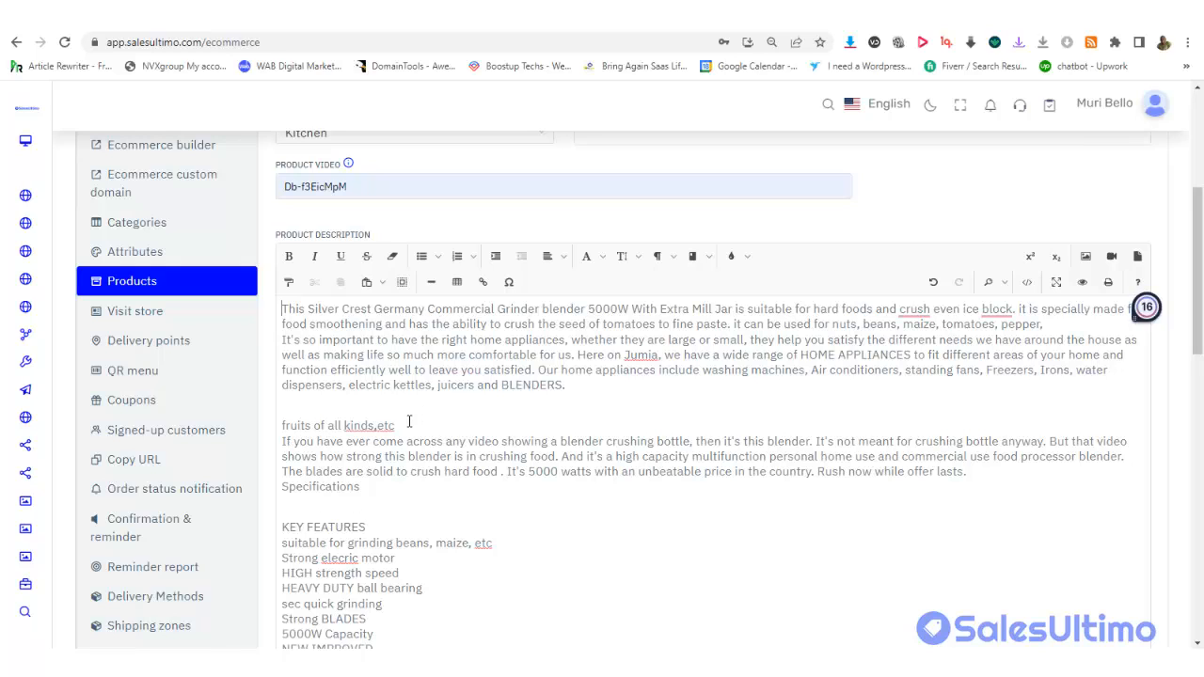
left_click_drag(396, 425, 284, 425)
key("BackSpace")
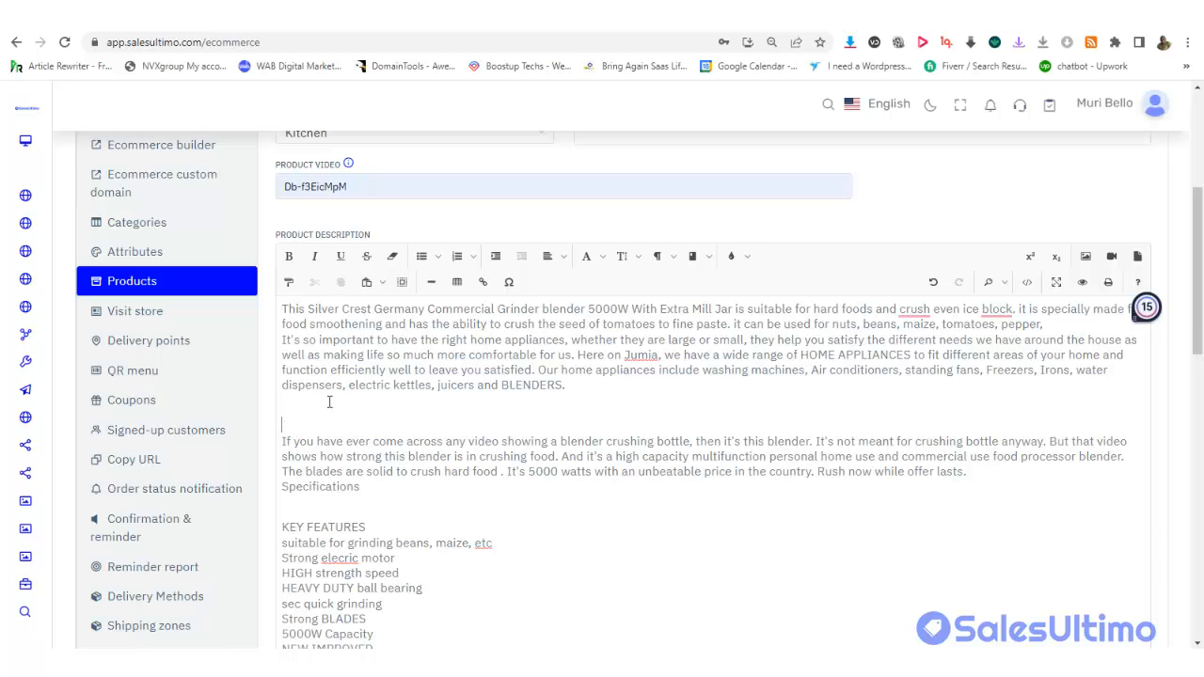
left_click_drag(1201, 301, 1172, 401)
Make the SPECIFICATIONS and KEY FEATURES headings bold
left_click_drag(382, 428, 277, 422)
key("ctrl+b")
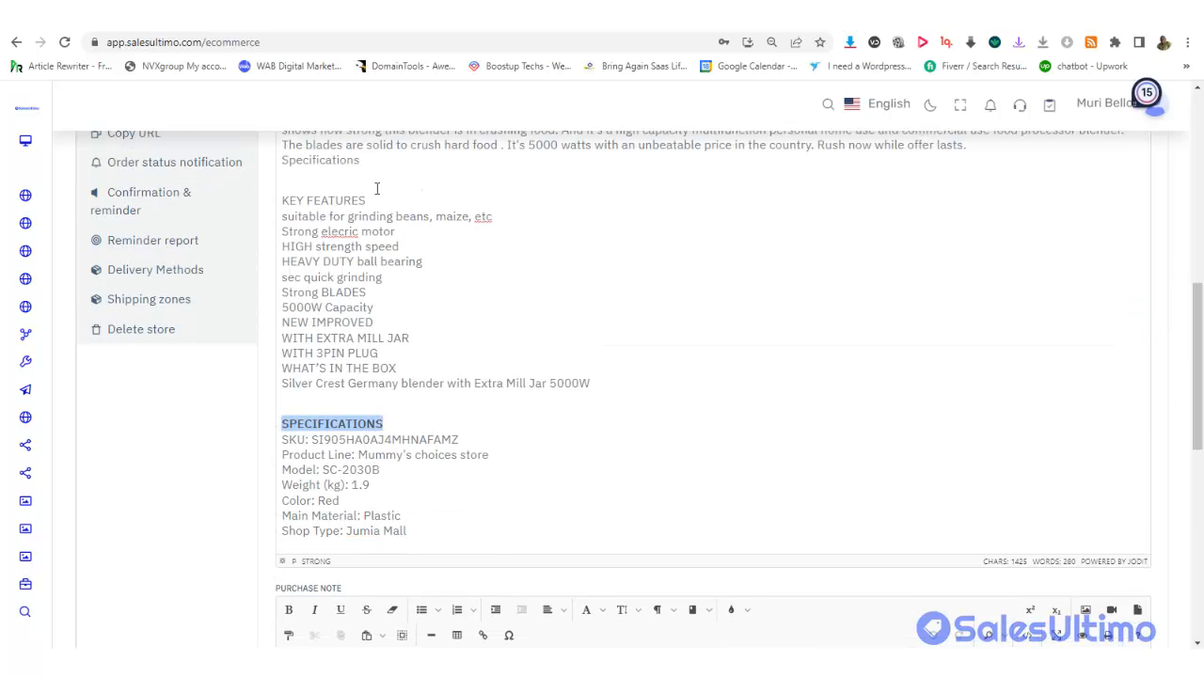
left_click_drag(376, 196, 294, 192)
key("ctrl+b")
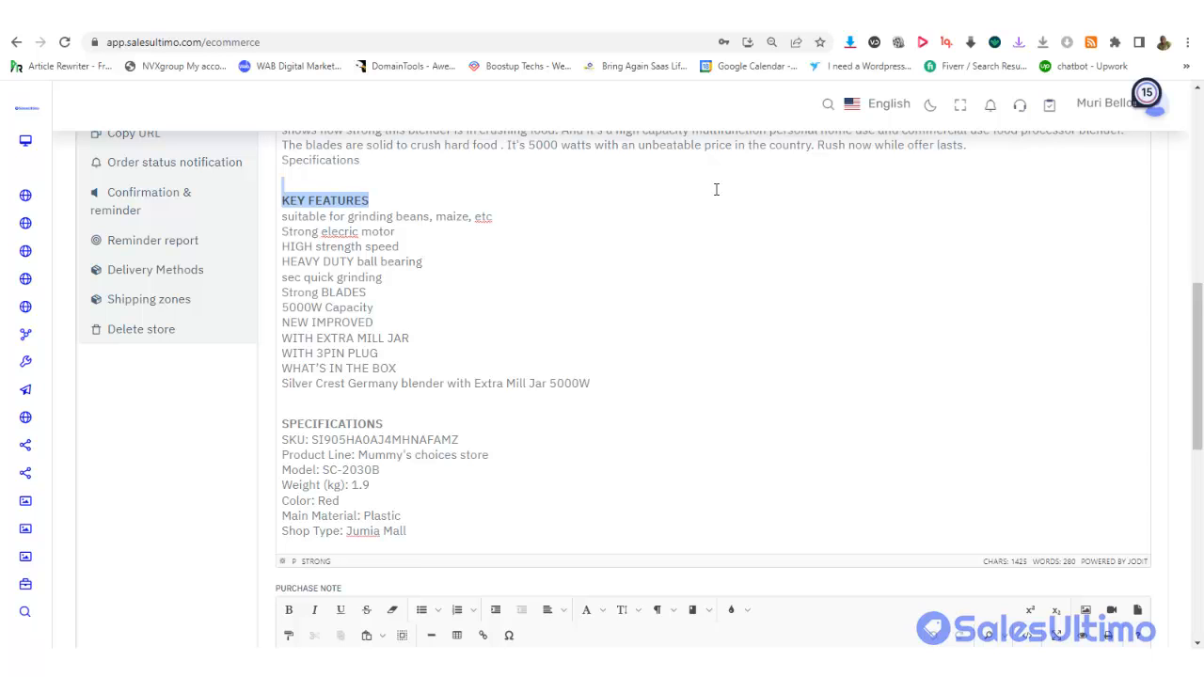
left_click_drag(1192, 342, 1190, 231)
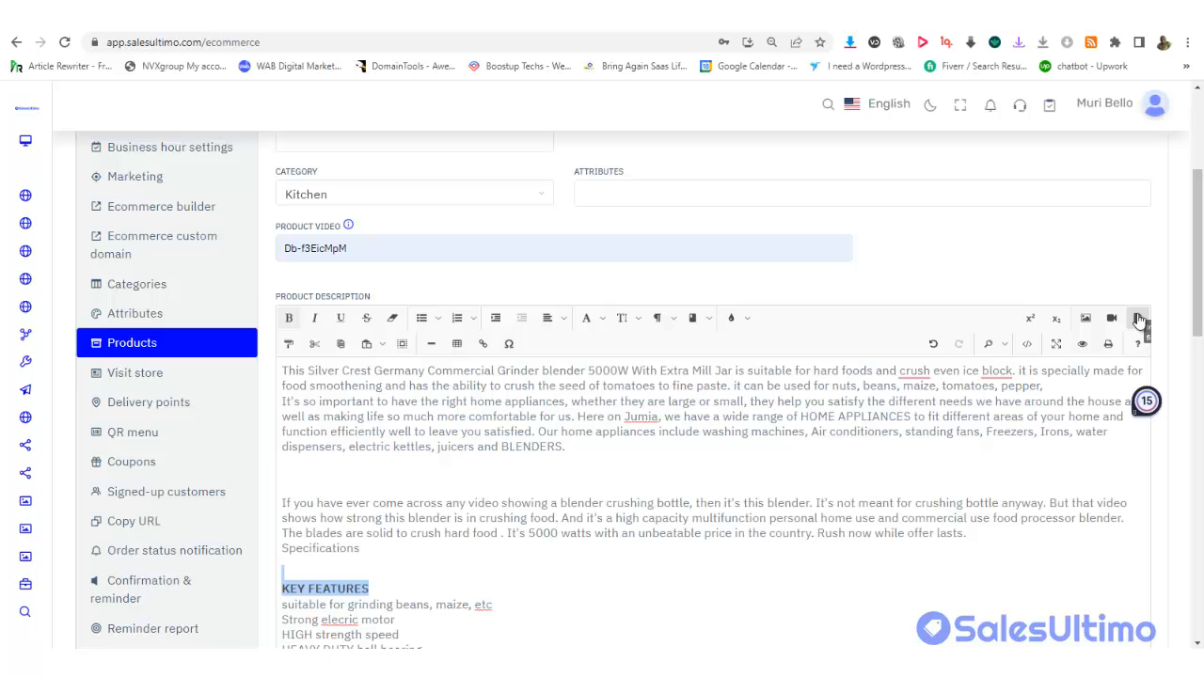
left_click_drag(1200, 270, 1200, 522)
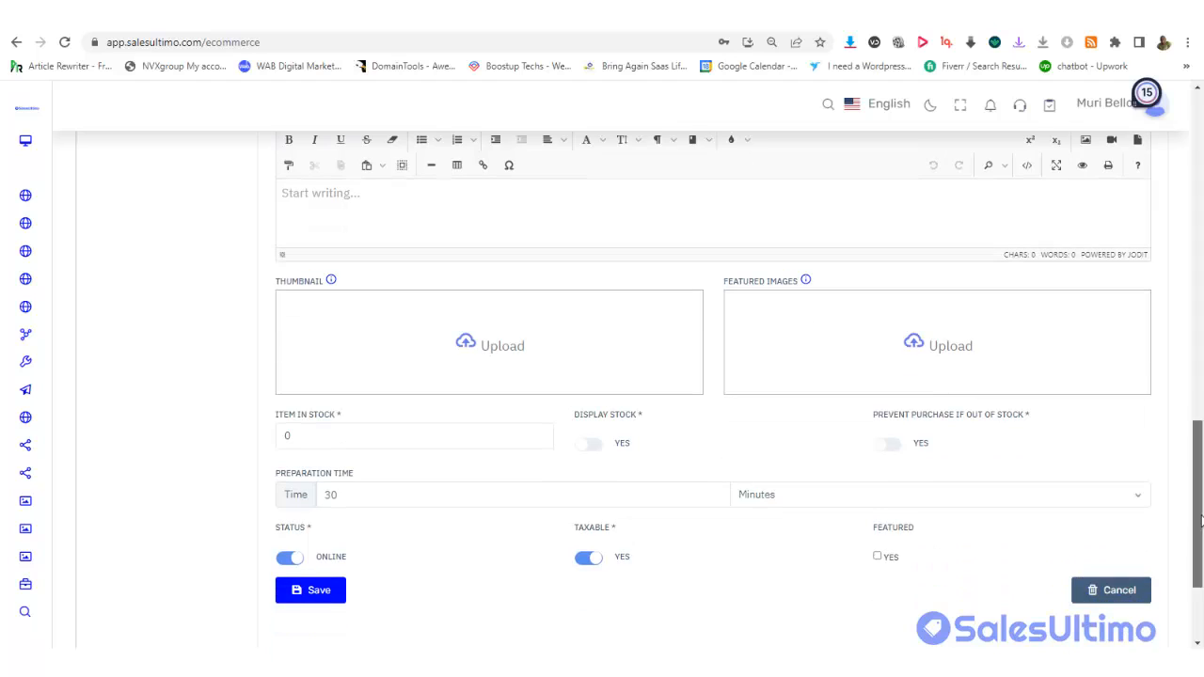
Upload Blender 2.jpg from Shopfast Store > Blender as the product thumbnail
left_click(489, 357)
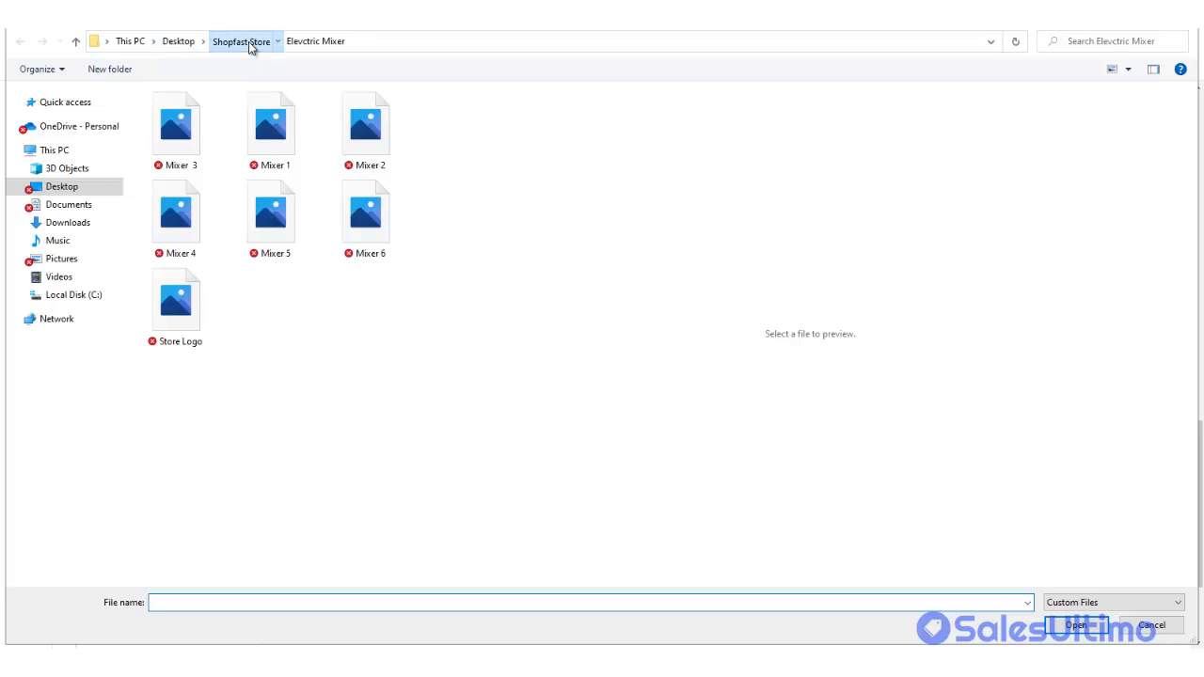
left_click(248, 41)
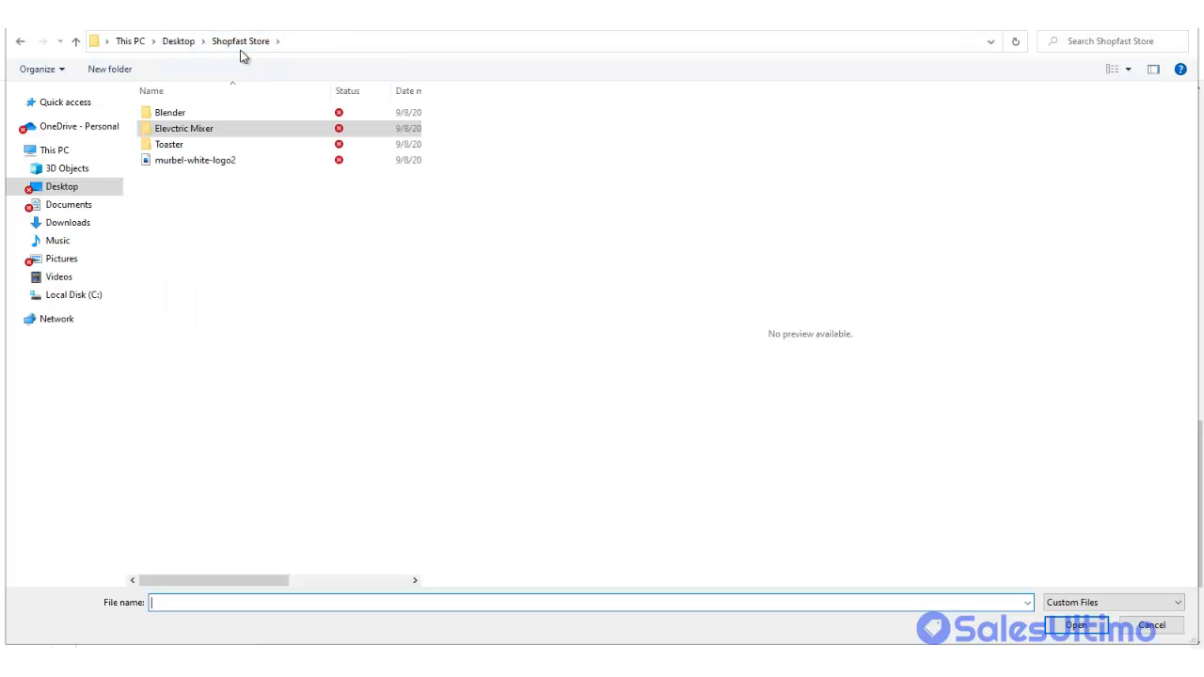
double_click(179, 113)
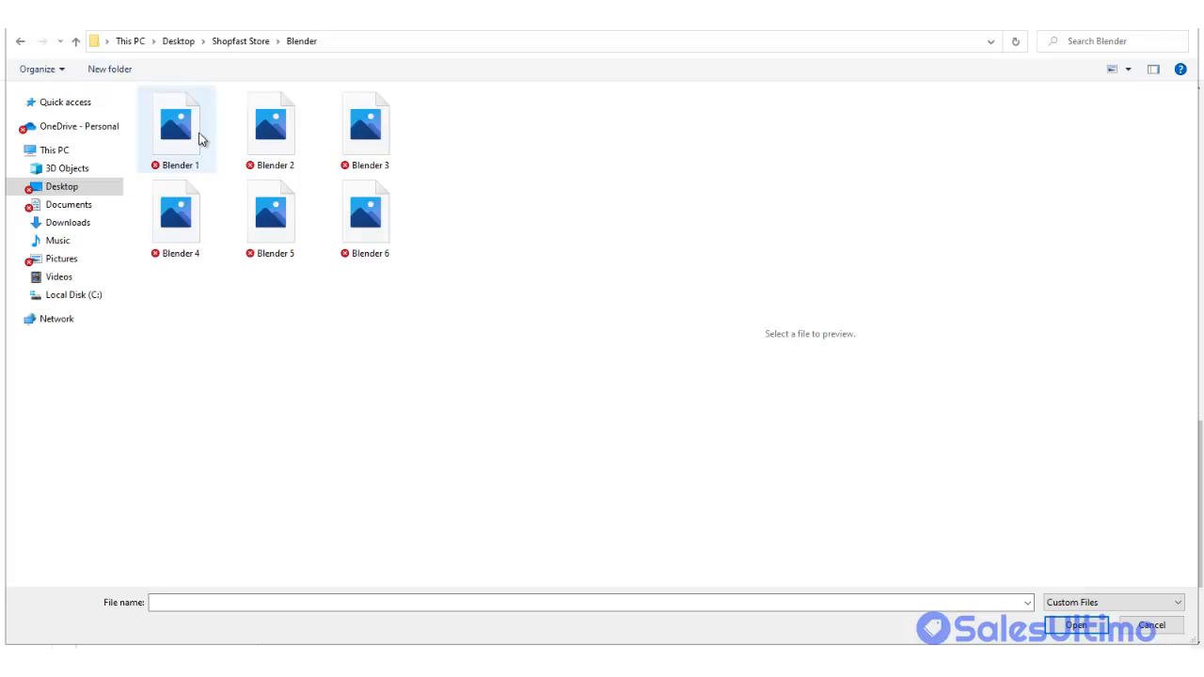
double_click(270, 130)
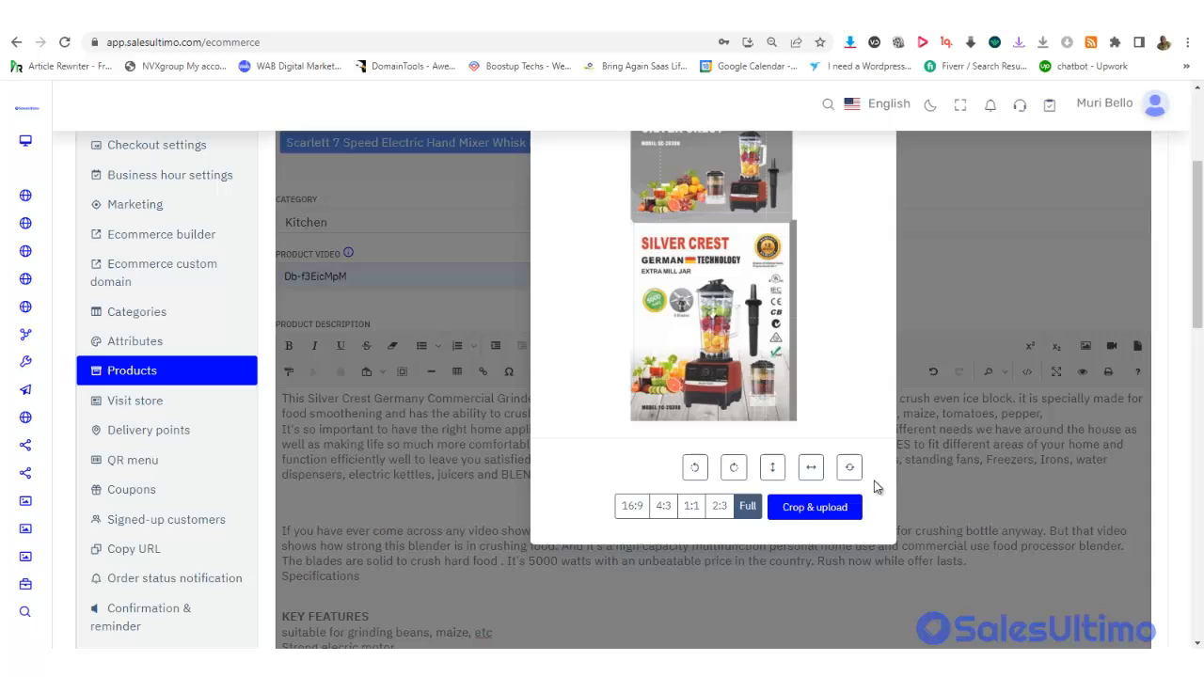
left_click(833, 505)
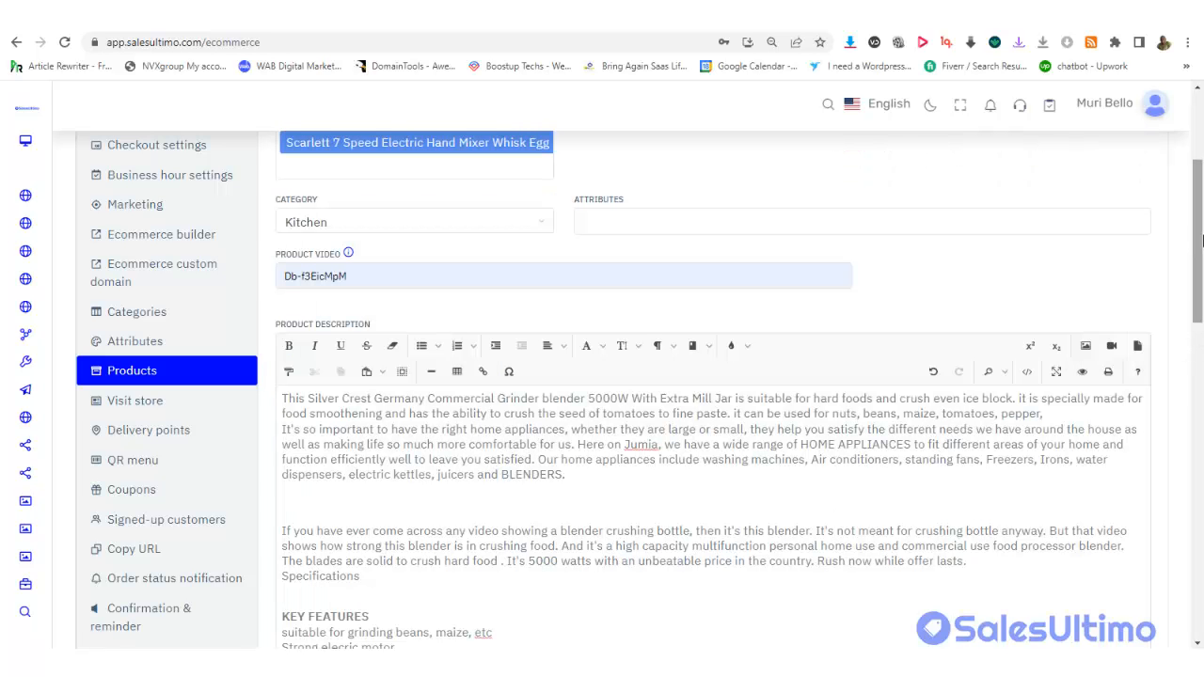
left_click_drag(1202, 241, 1162, 491)
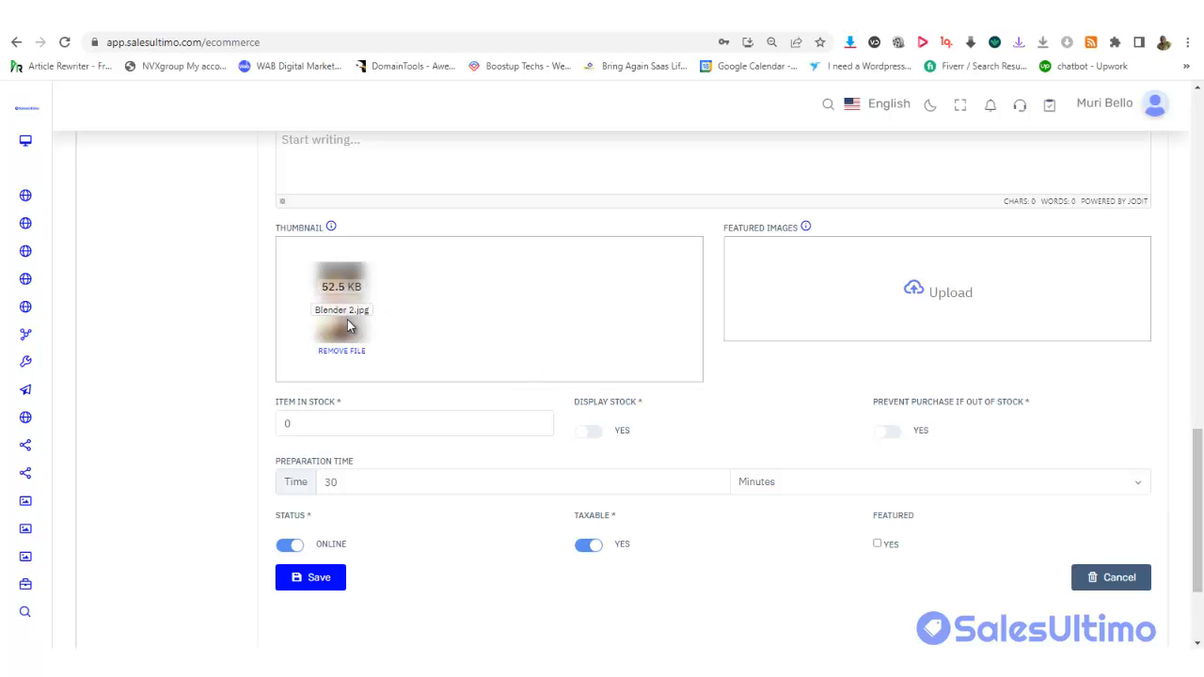
Remove the Blender 2.jpg thumbnail, then pick Blender 3 but close the cropping tool without uploading
left_click(349, 352)
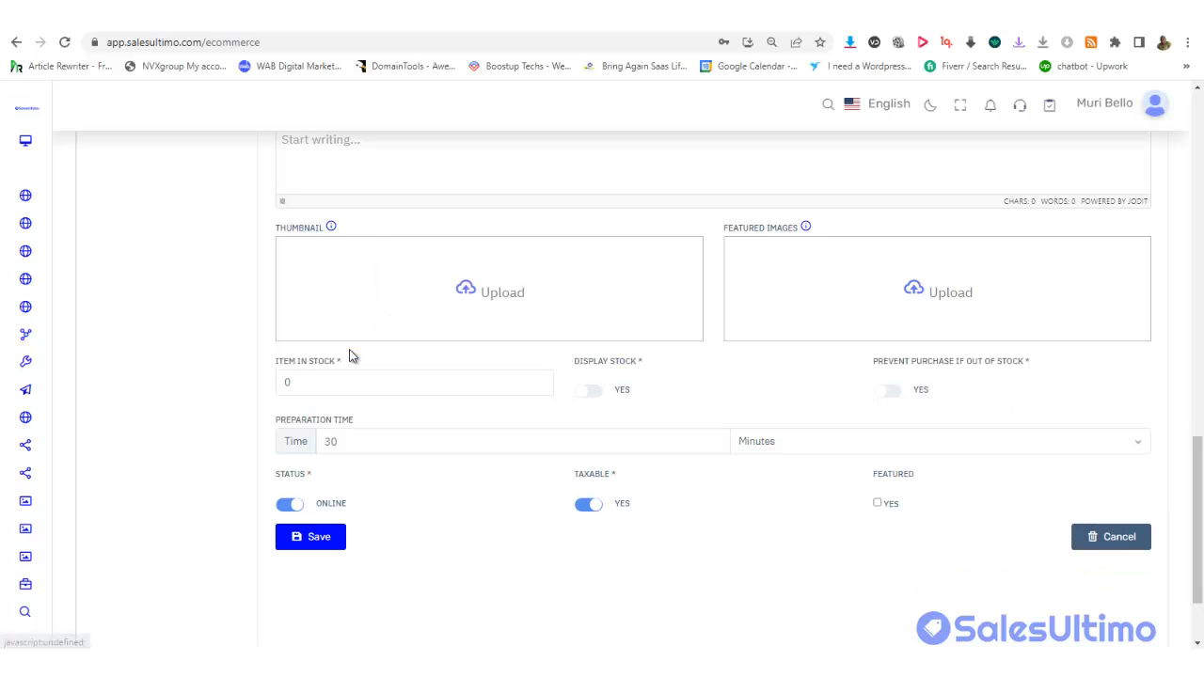
left_click(501, 294)
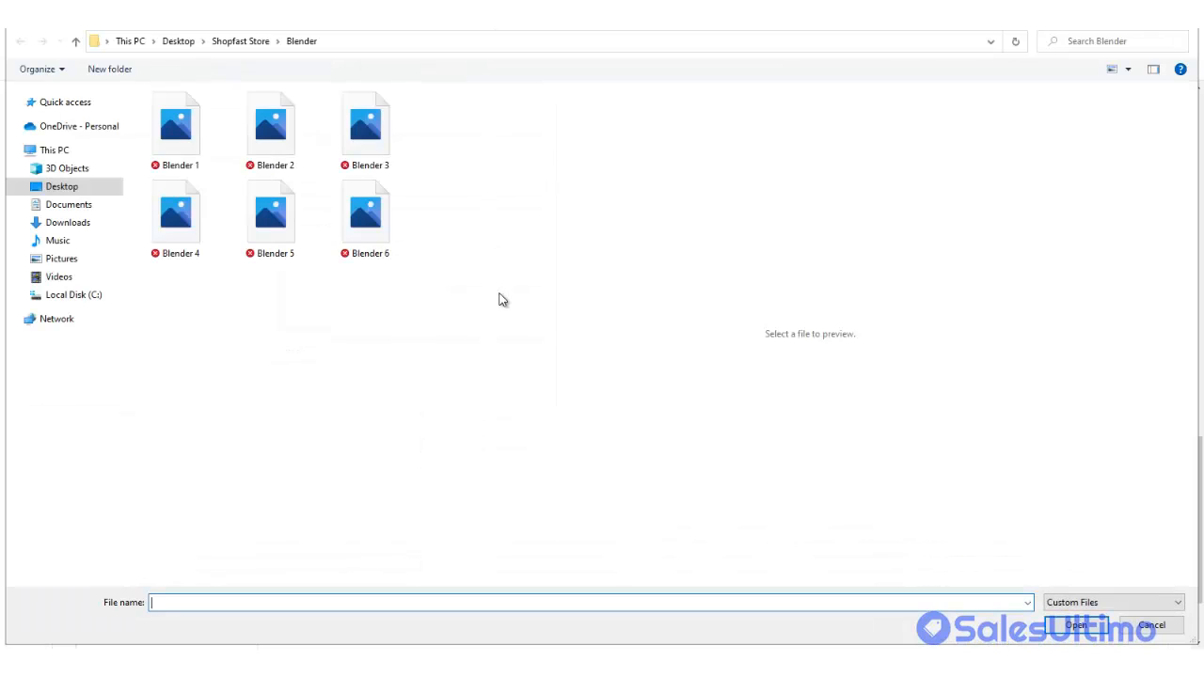
double_click(367, 137)
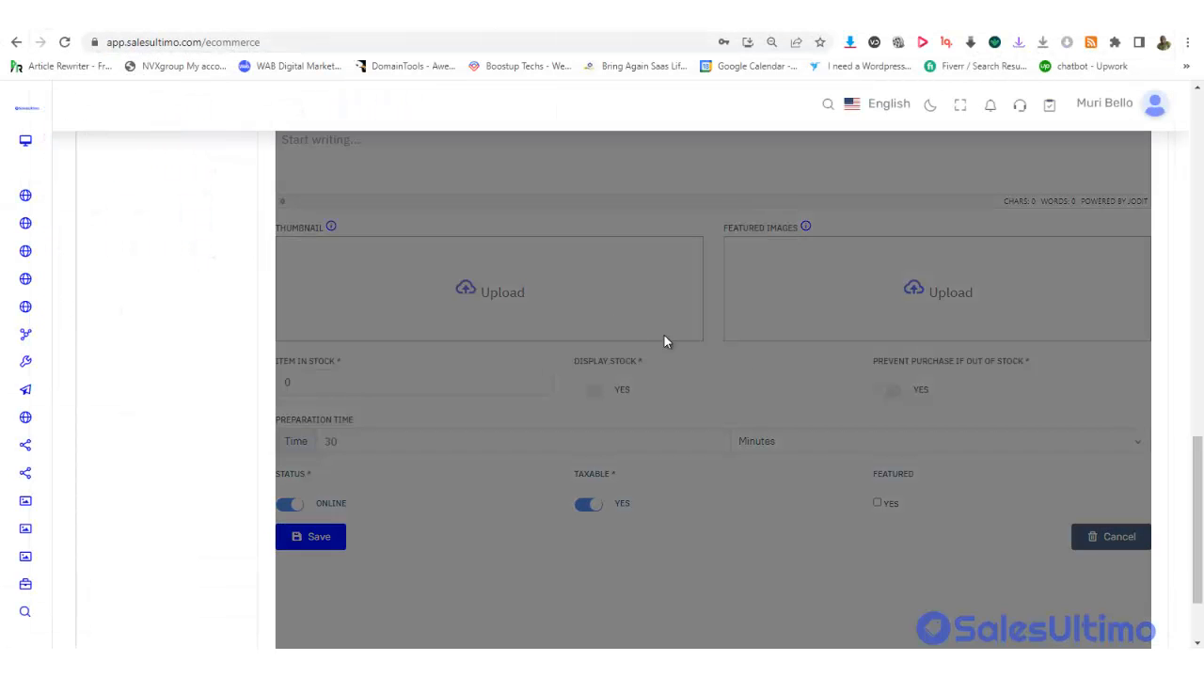
left_click_drag(1199, 454, 1154, 174)
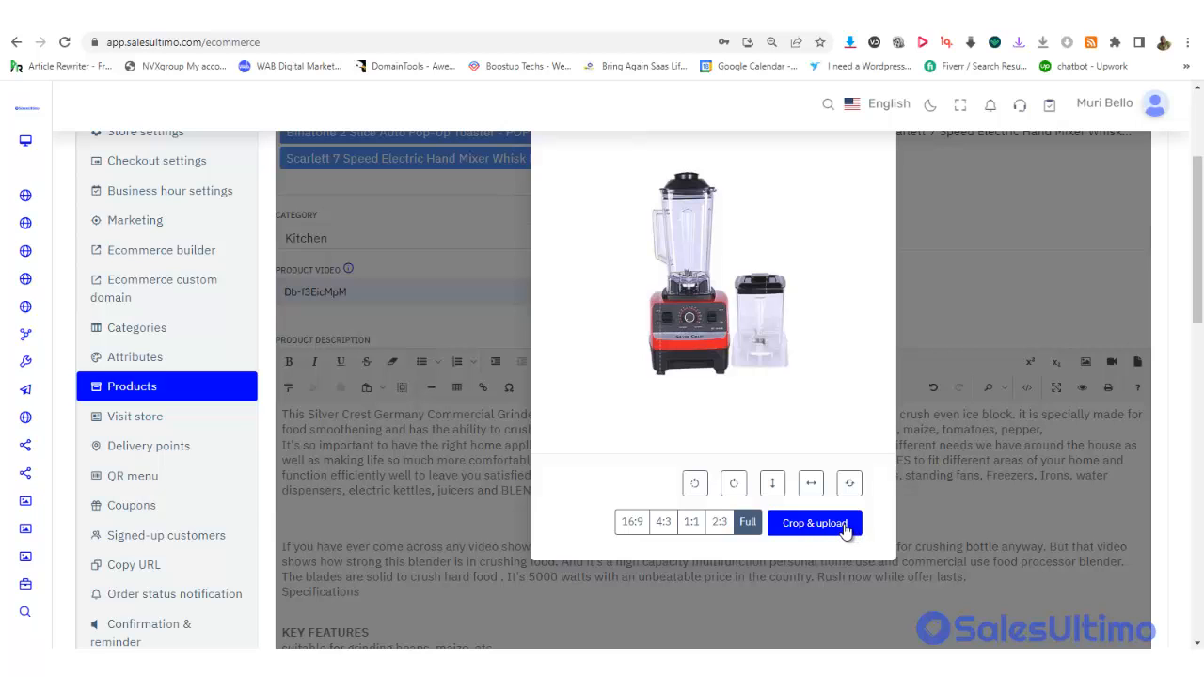
scroll(1200, 158, "up", 3)
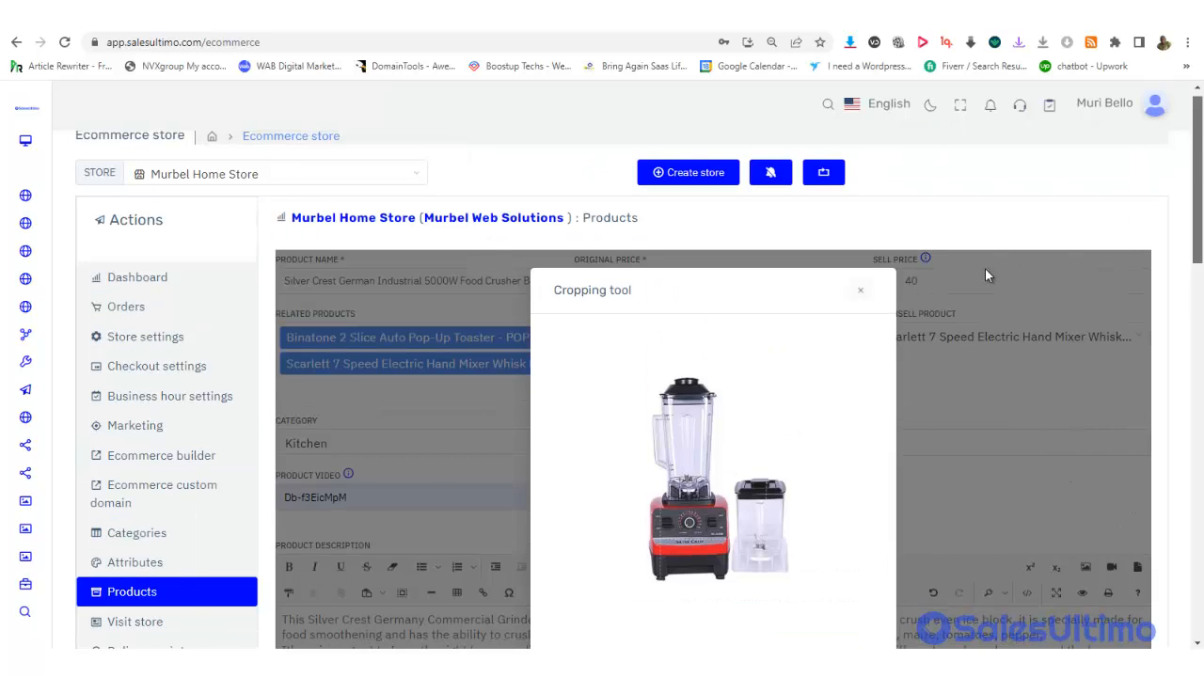
scroll(1201, 200, "down", 2)
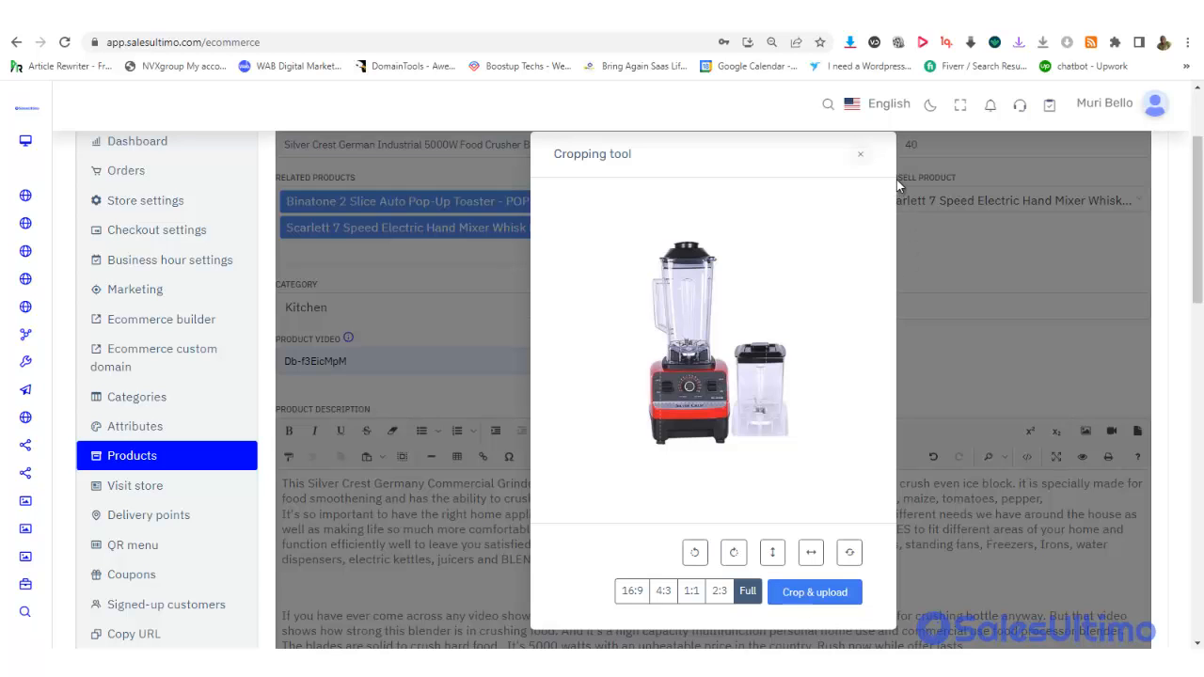
left_click(860, 154)
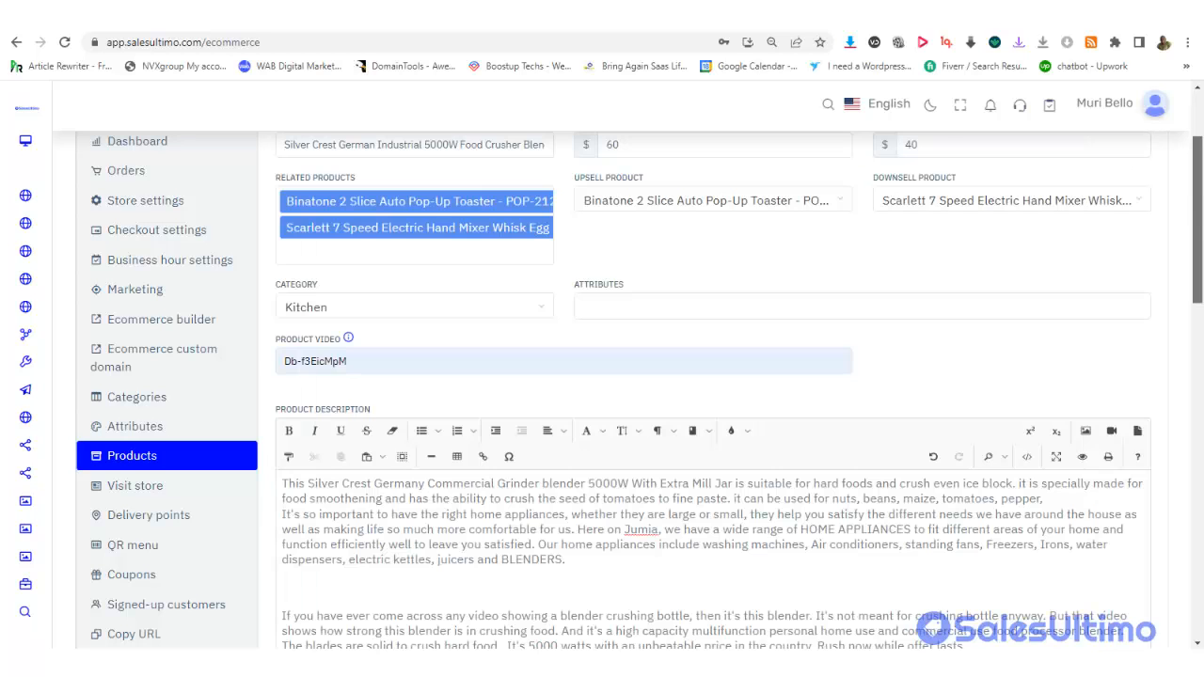
left_click_drag(1198, 230, 1198, 517)
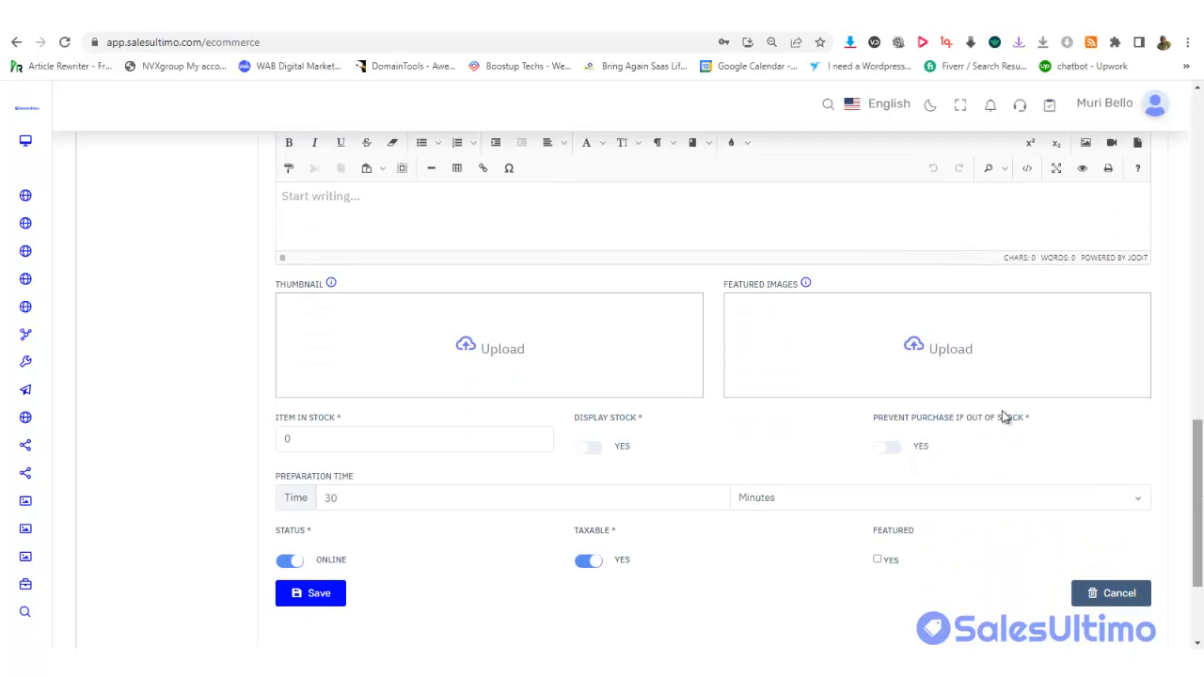
Select Blender 1 through Blender 6 and upload them as featured images
left_click(938, 370)
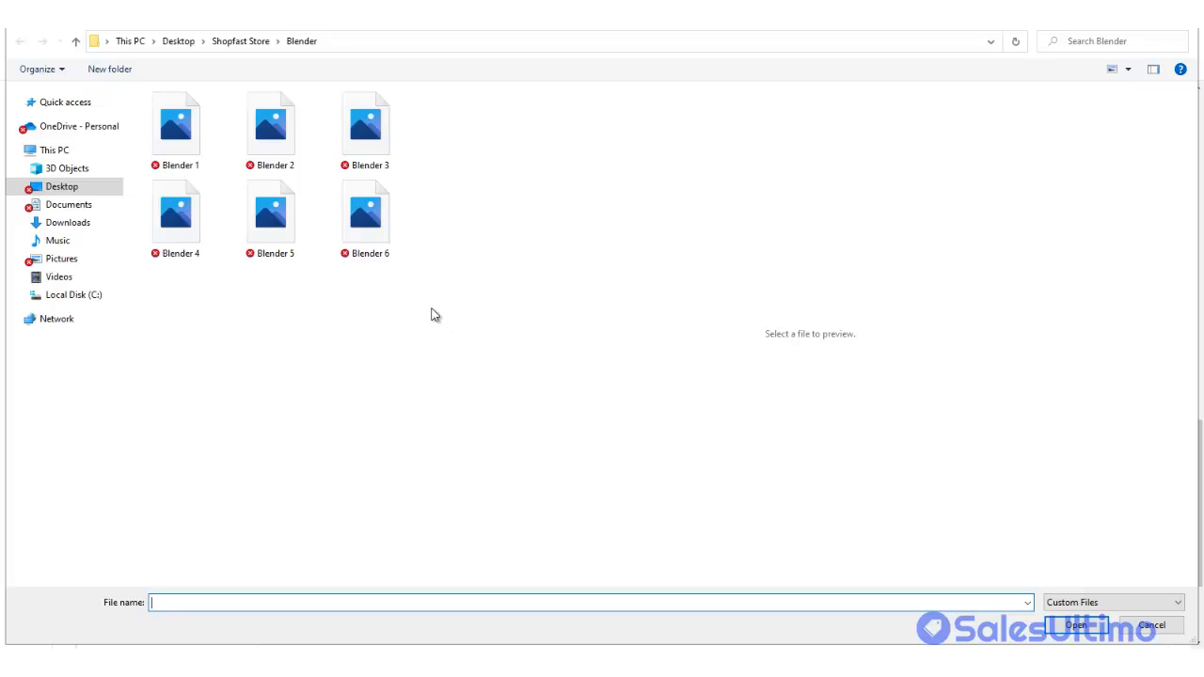
left_click(189, 237)
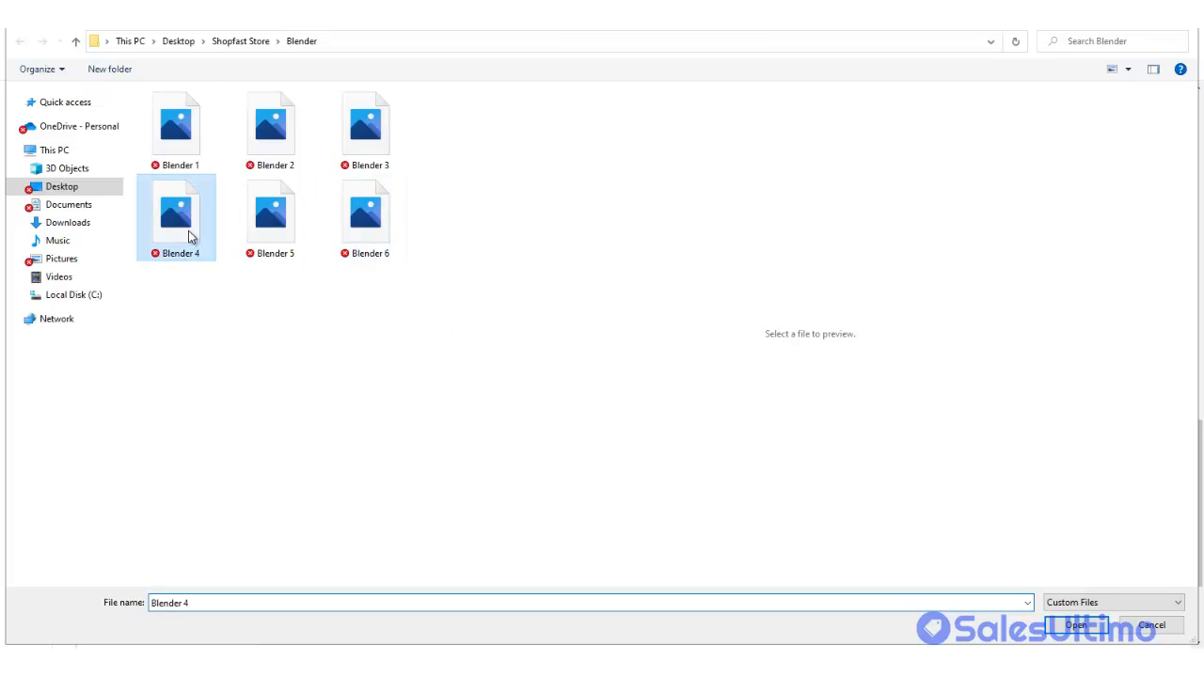
left_click(185, 137, "ctrl")
left_click(284, 141, "ctrl")
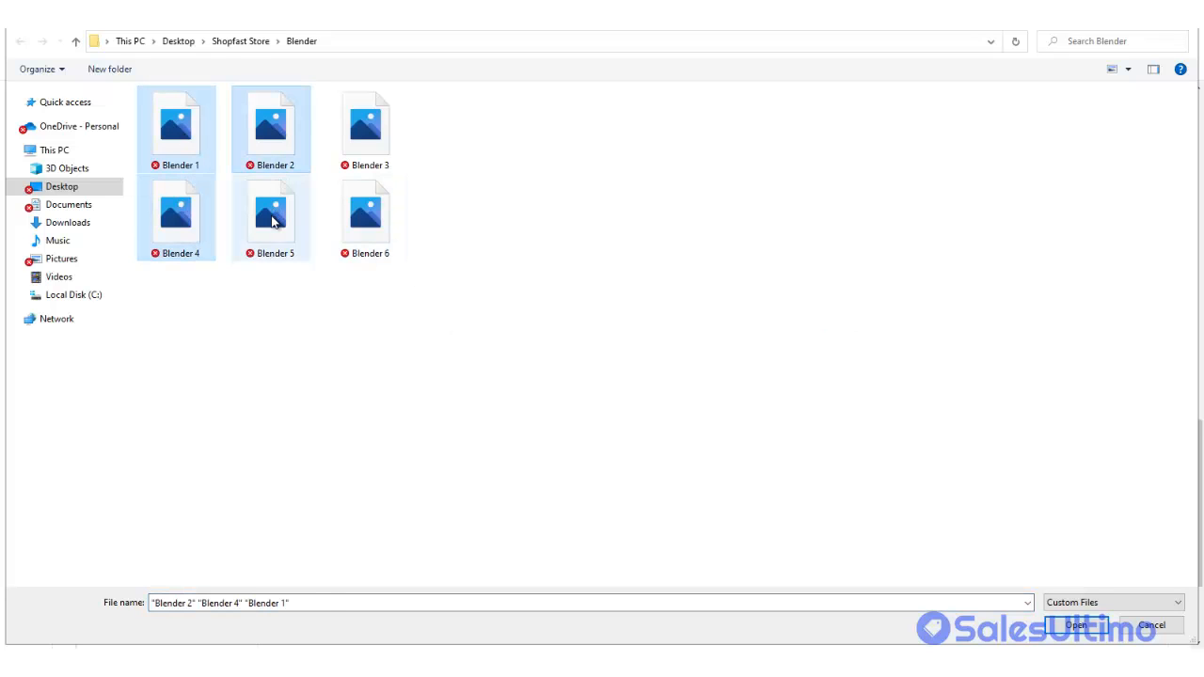
left_click(273, 220, "ctrl")
left_click(381, 212, "ctrl")
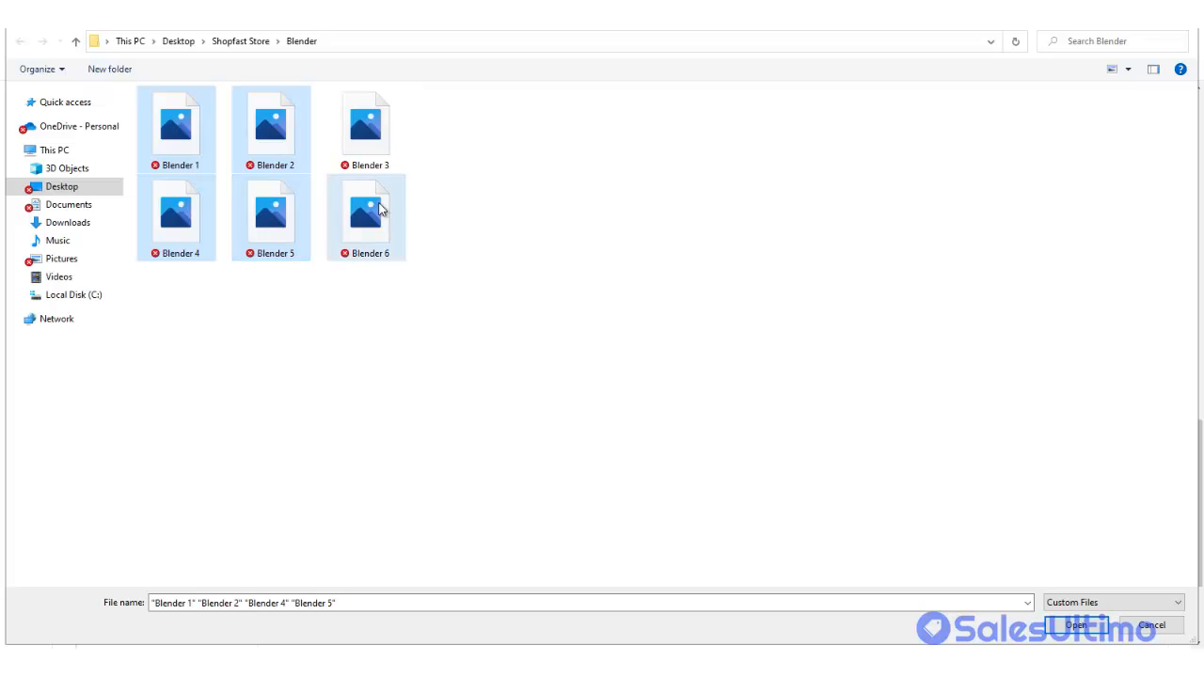
left_click(375, 139, "ctrl")
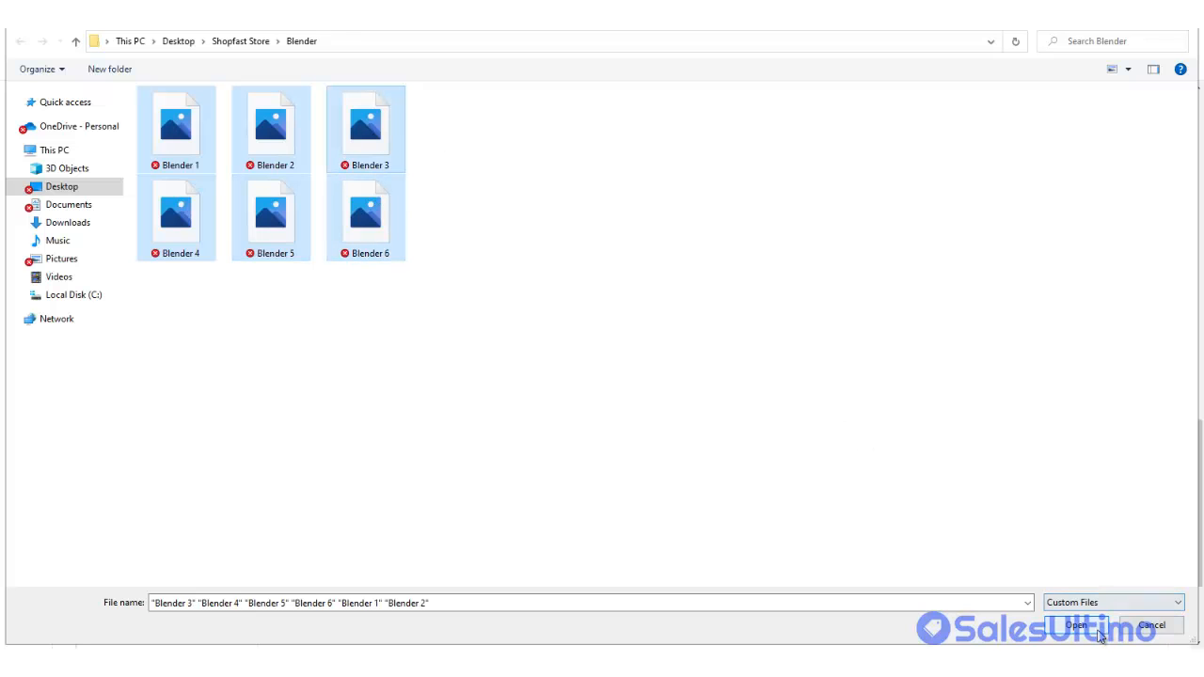
left_click(1075, 625)
Crop and upload each of the stacked featured images in turn
scroll(1109, 489, "up", 10)
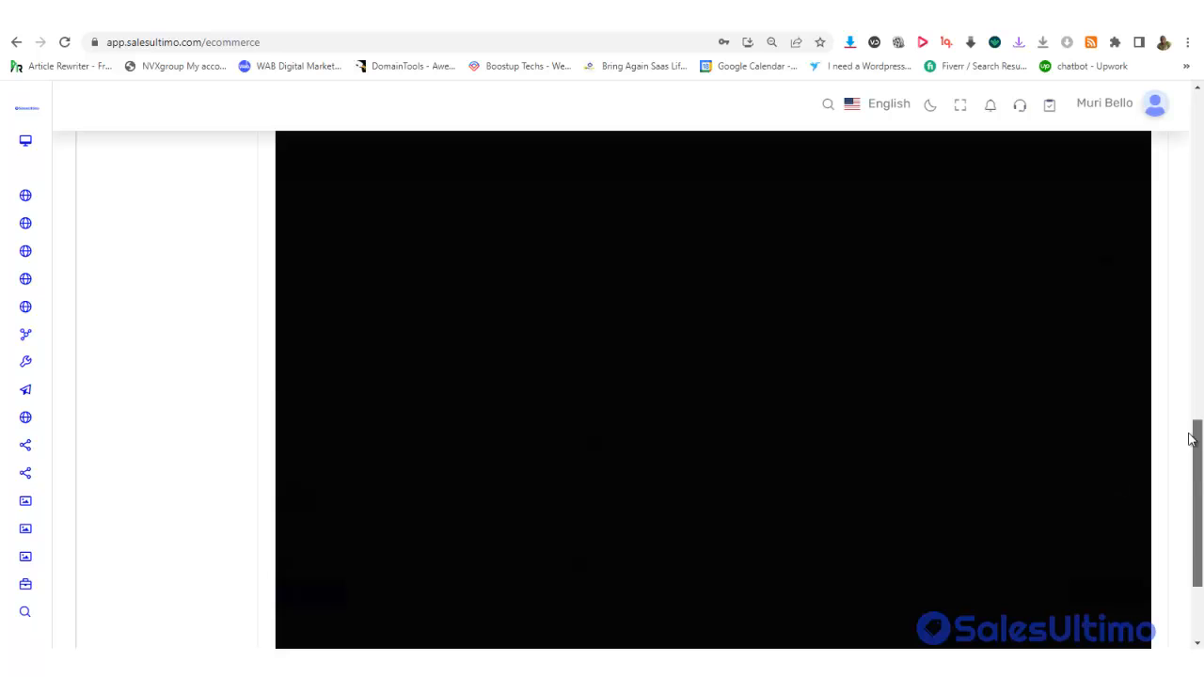
scroll(1169, 216, "down", 2)
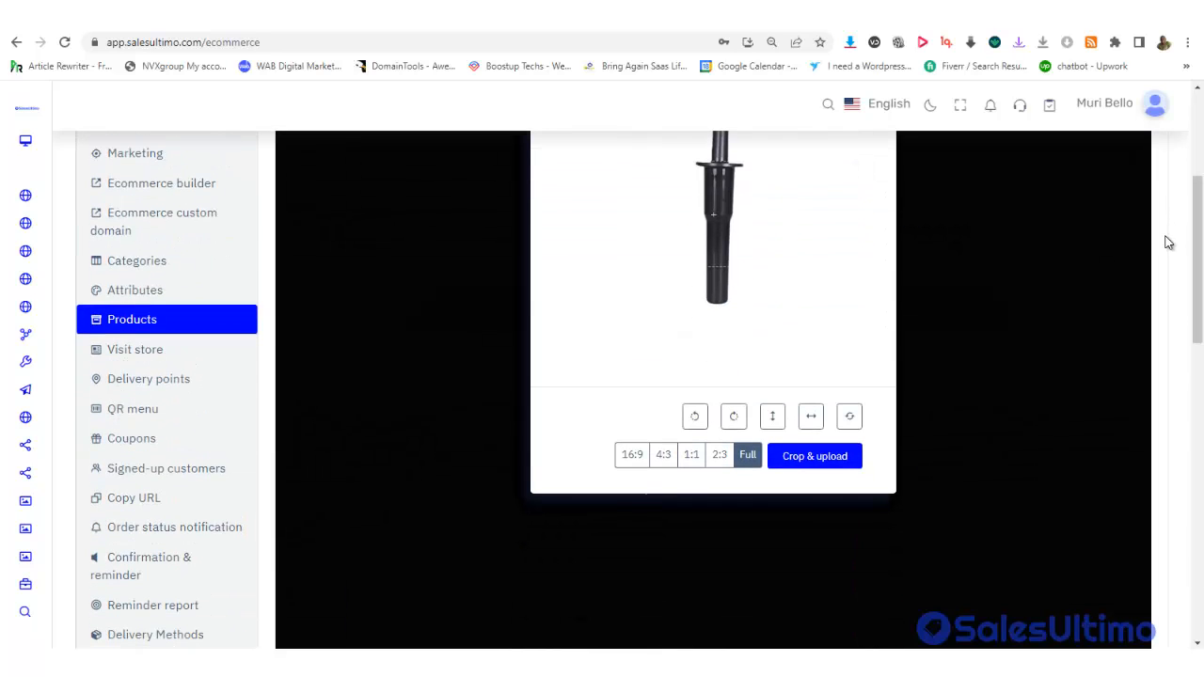
left_click(801, 463)
left_click(801, 463)
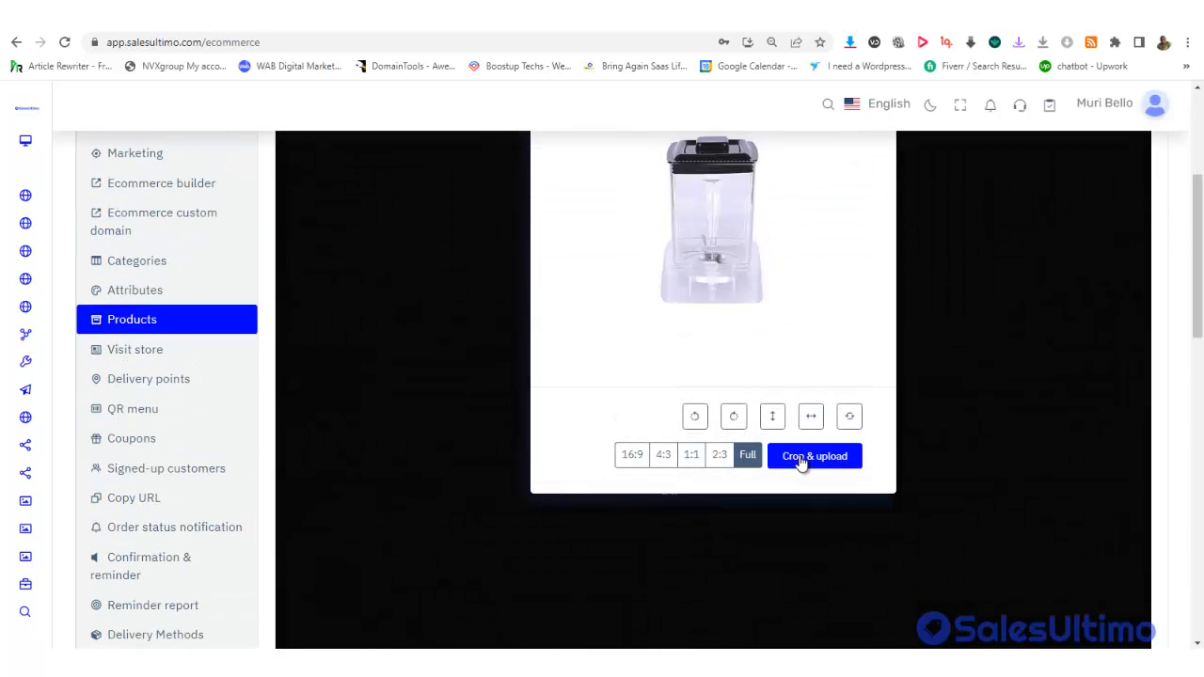
left_click(801, 462)
left_click(801, 463)
left_click(801, 462)
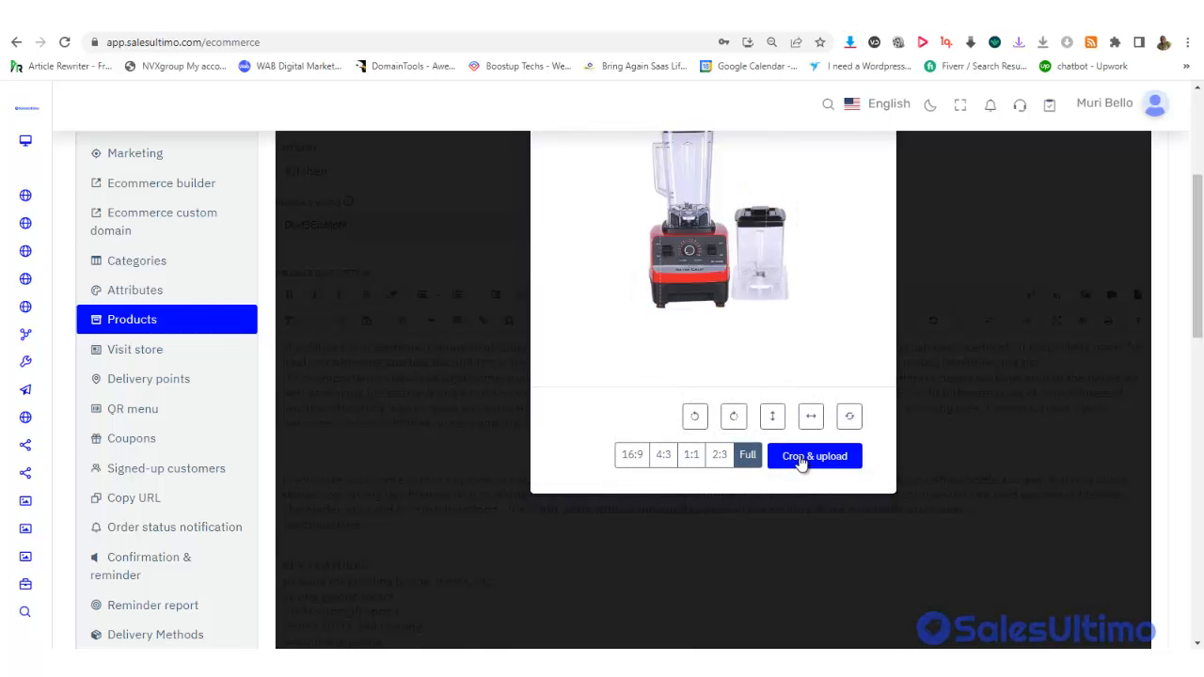
left_click(801, 463)
left_click(801, 462)
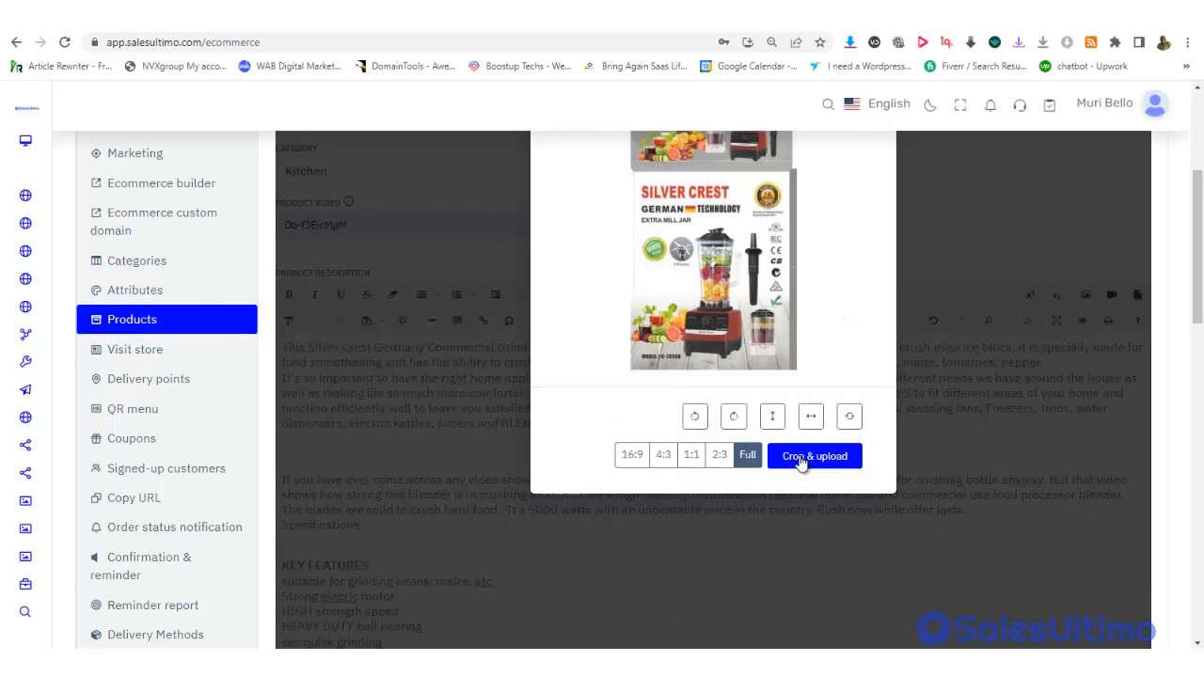
left_click(800, 461)
left_click(800, 461)
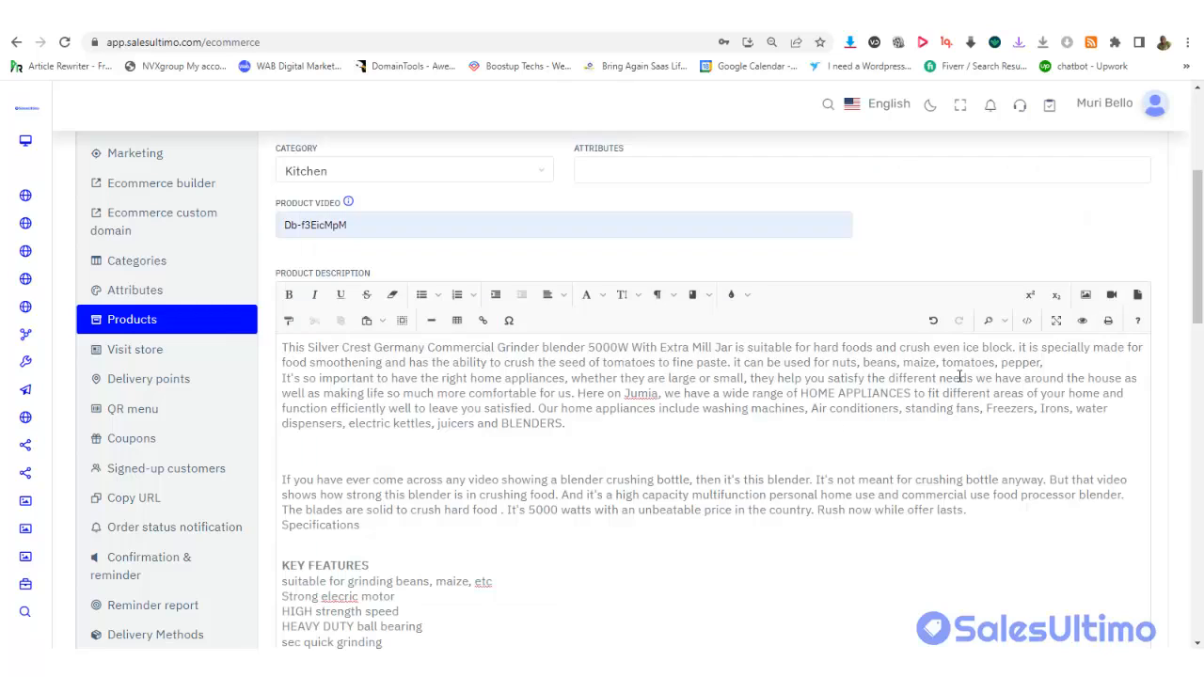
left_click_drag(1199, 274, 1199, 557)
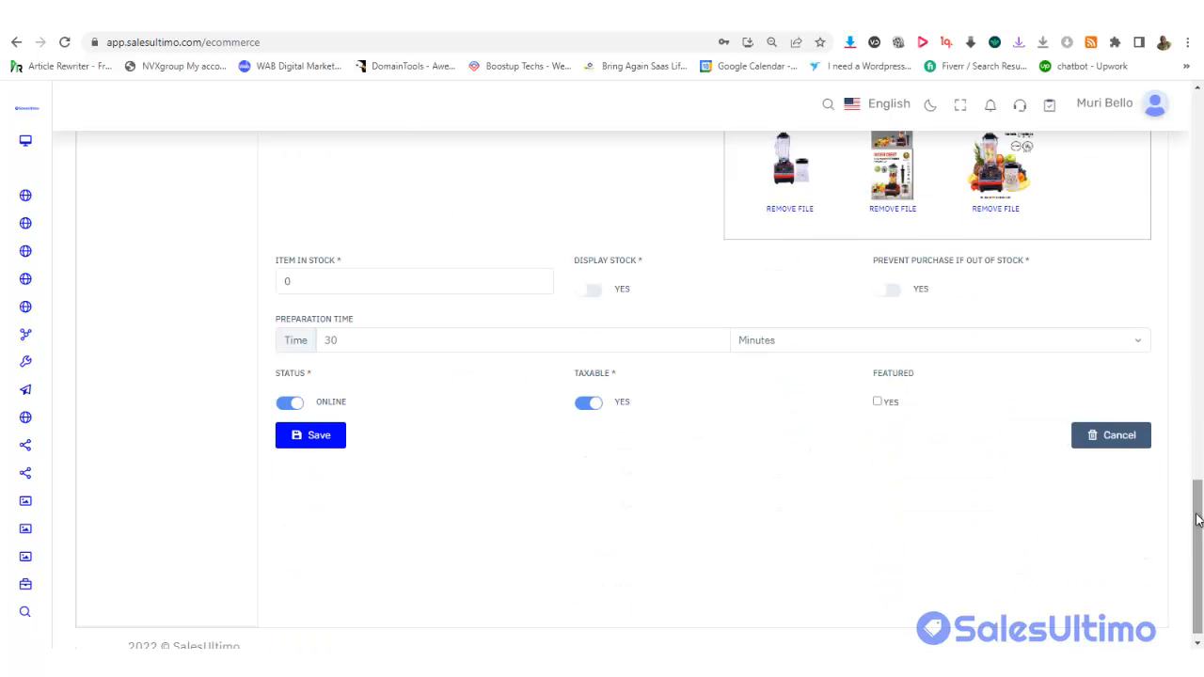
Save the blender product and reopen it for editing from row 1's Actions
left_click(319, 437)
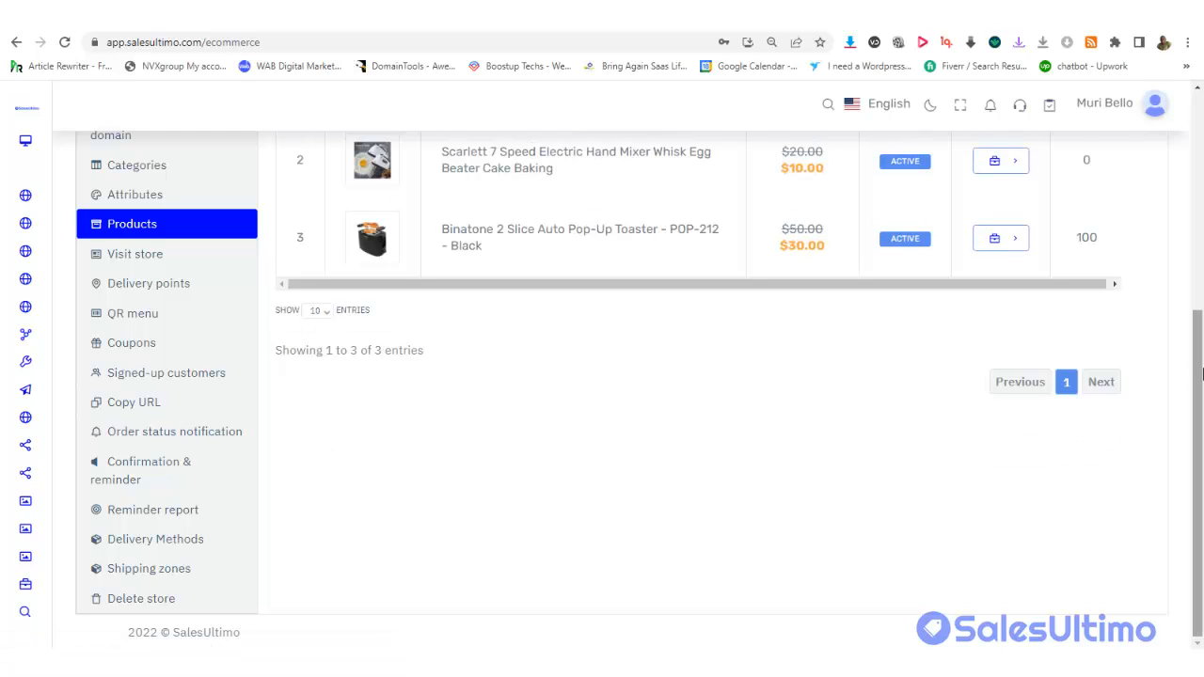
scroll(785, 343, "up", 3)
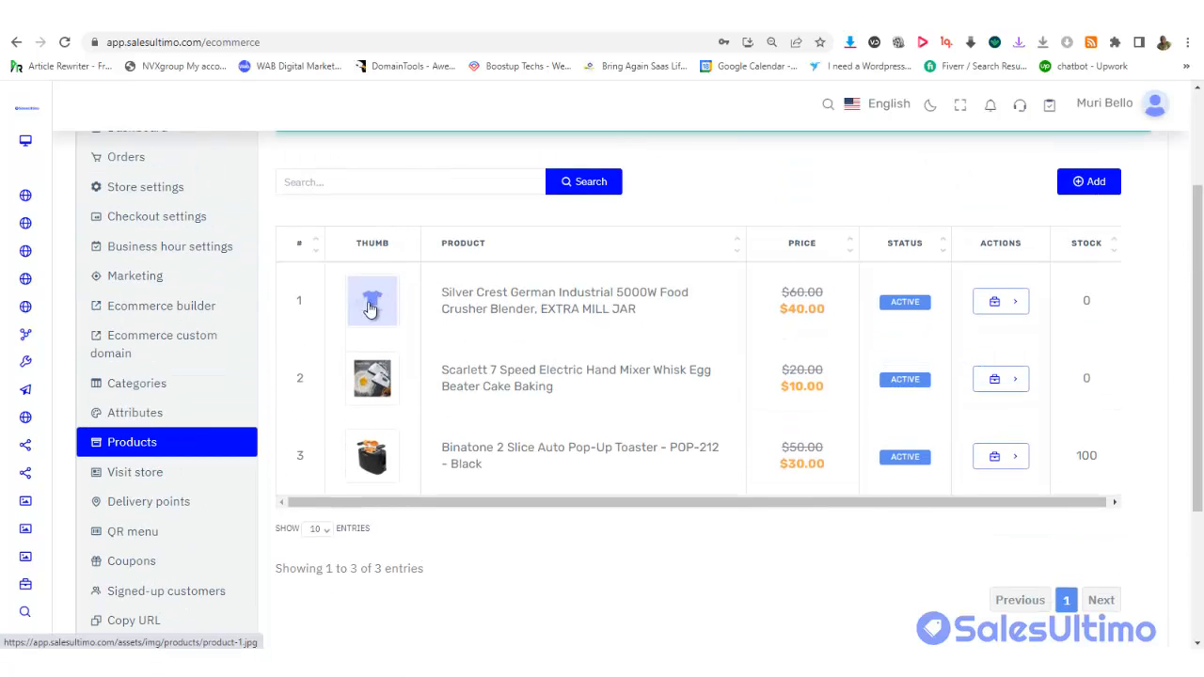
left_click(1012, 311)
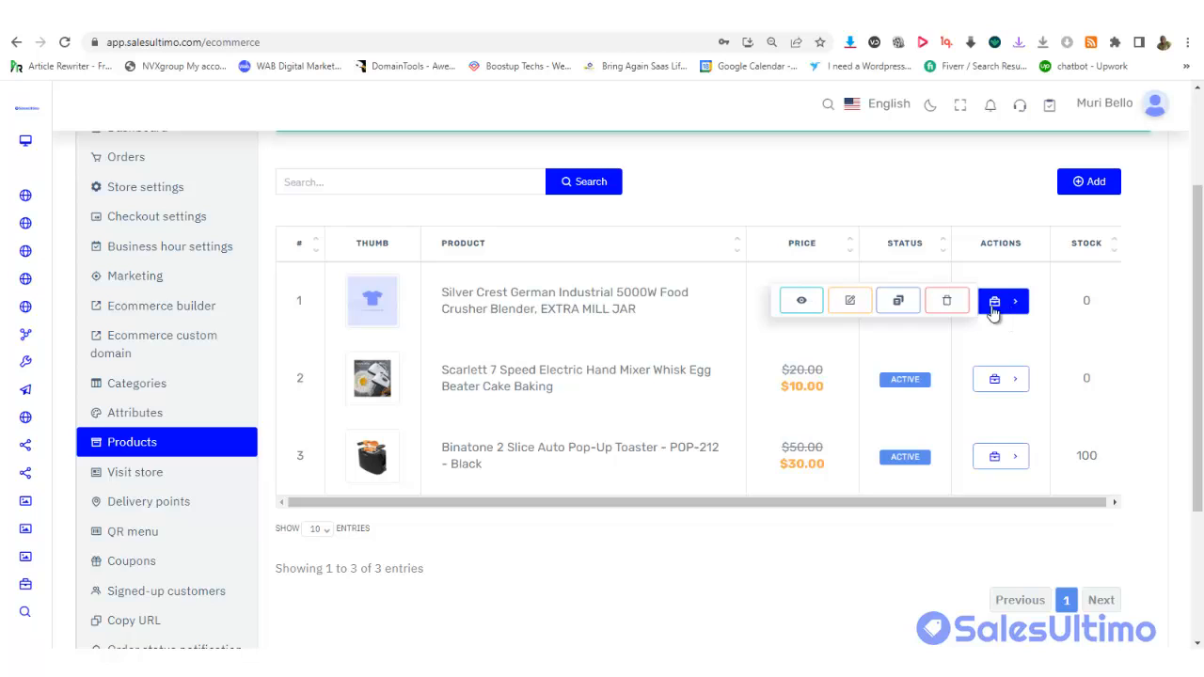
left_click(849, 302)
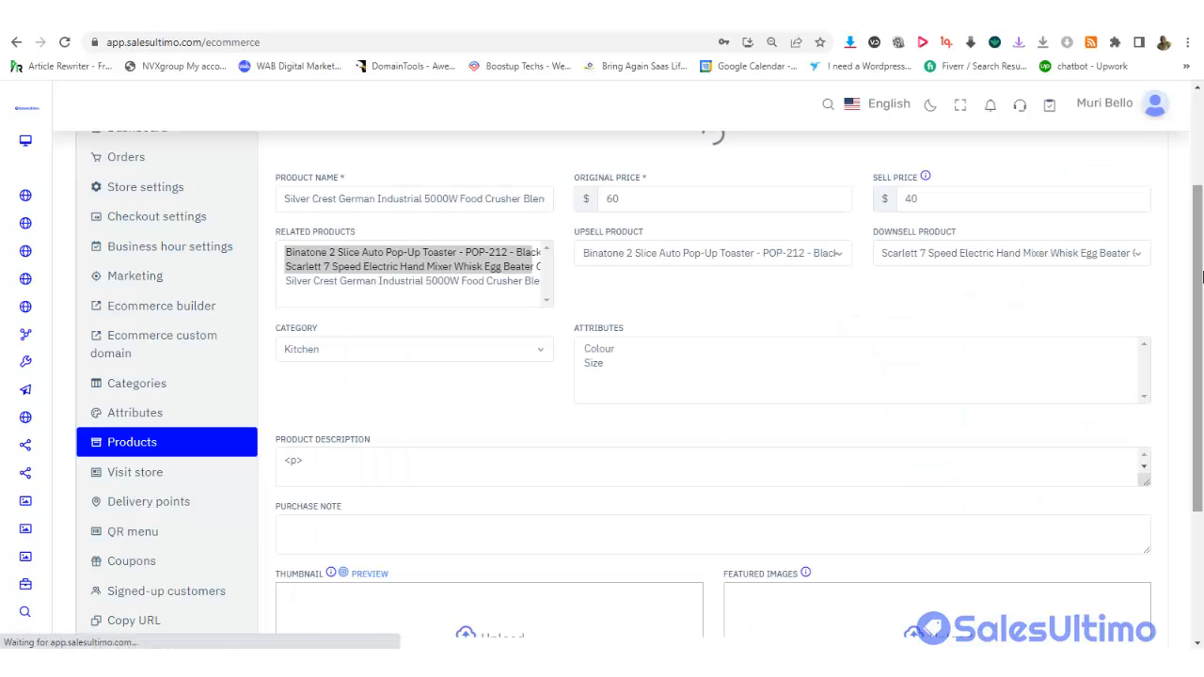
left_click_drag(1199, 393, 1202, 518)
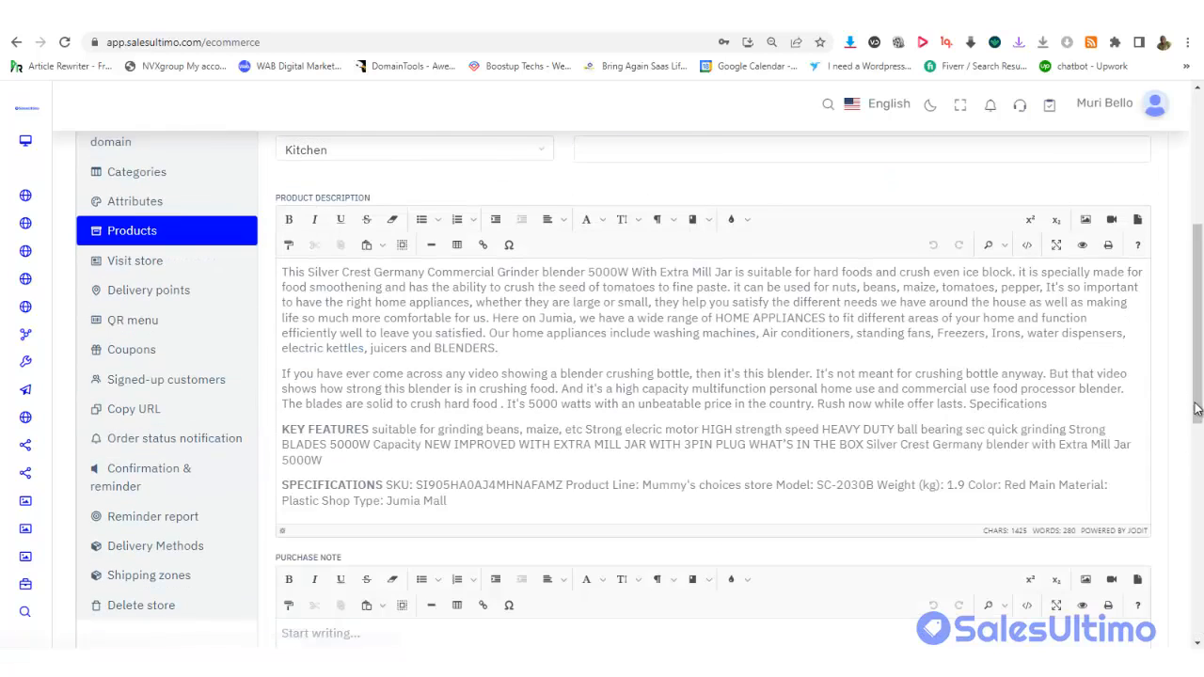
left_click_drag(1200, 325, 1201, 365)
scroll(1164, 250, "down", 3)
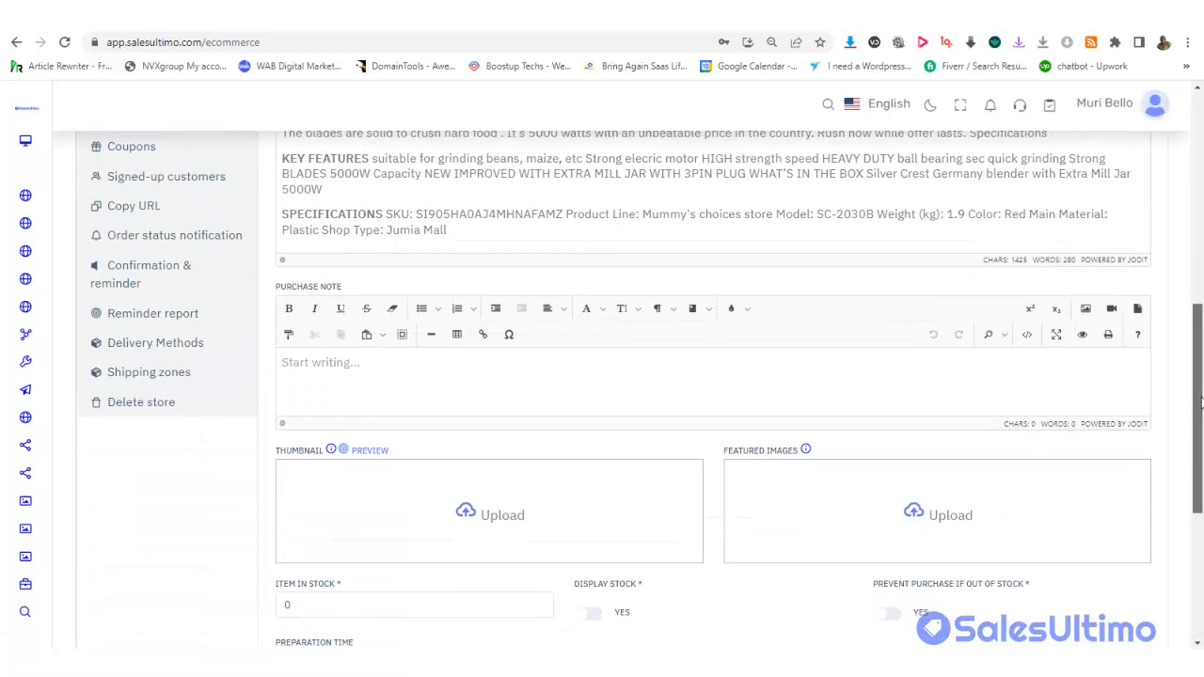
scroll(1164, 250, "up", 8)
scroll(1164, 218, "down", 10)
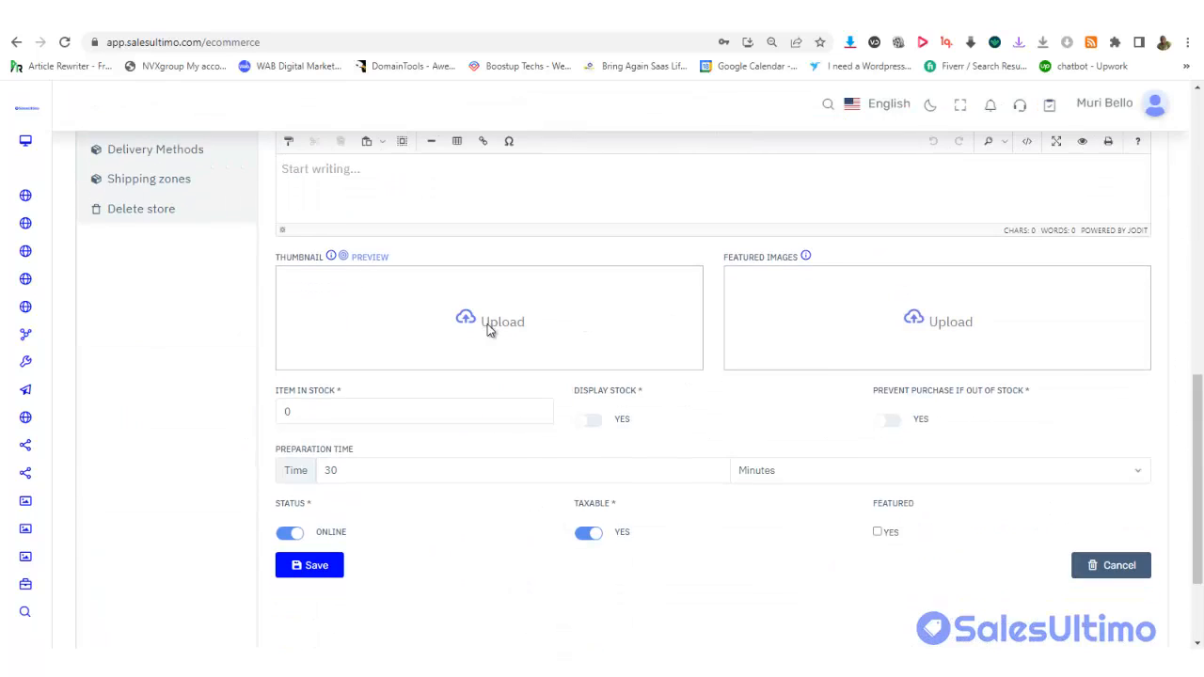
Upload the Blender 3 image as the product thumbnail
left_click(489, 322)
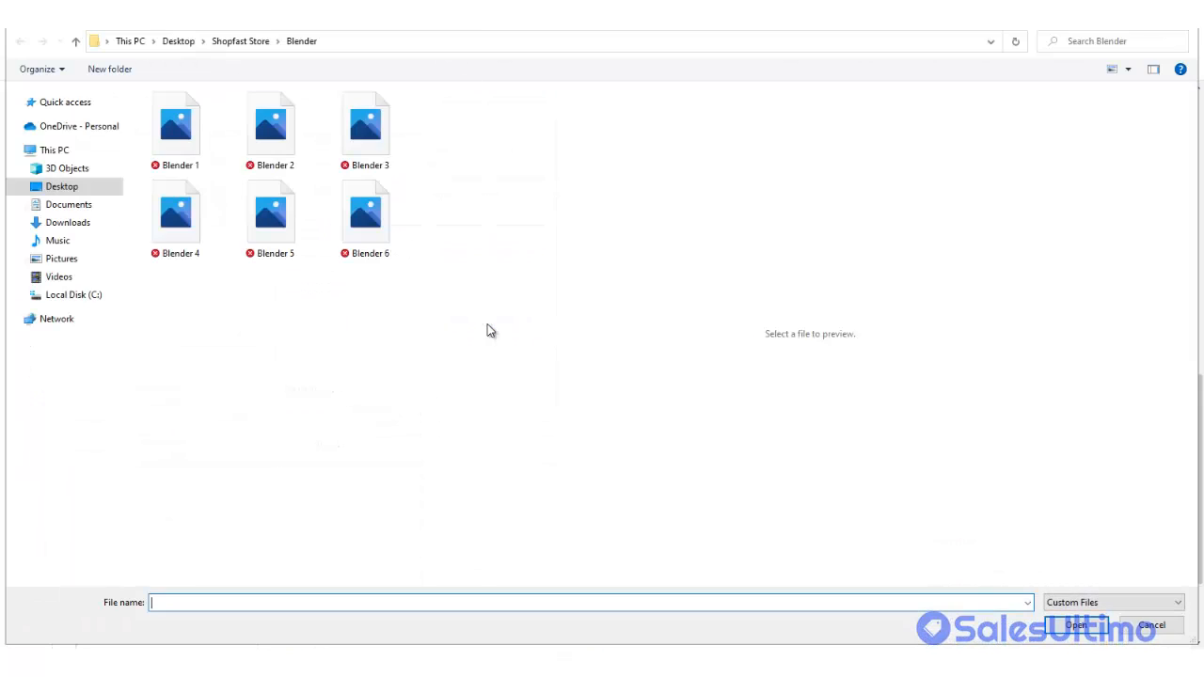
left_click(353, 139)
left_click(1075, 625)
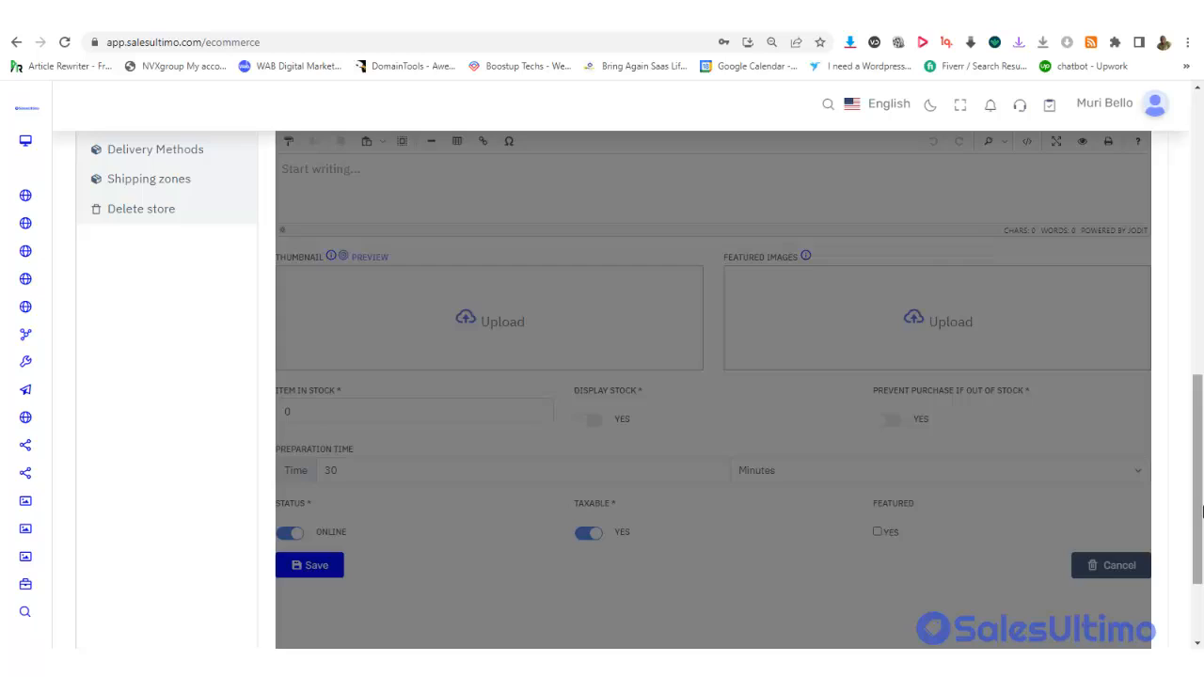
left_click_drag(1194, 541, 1176, 271)
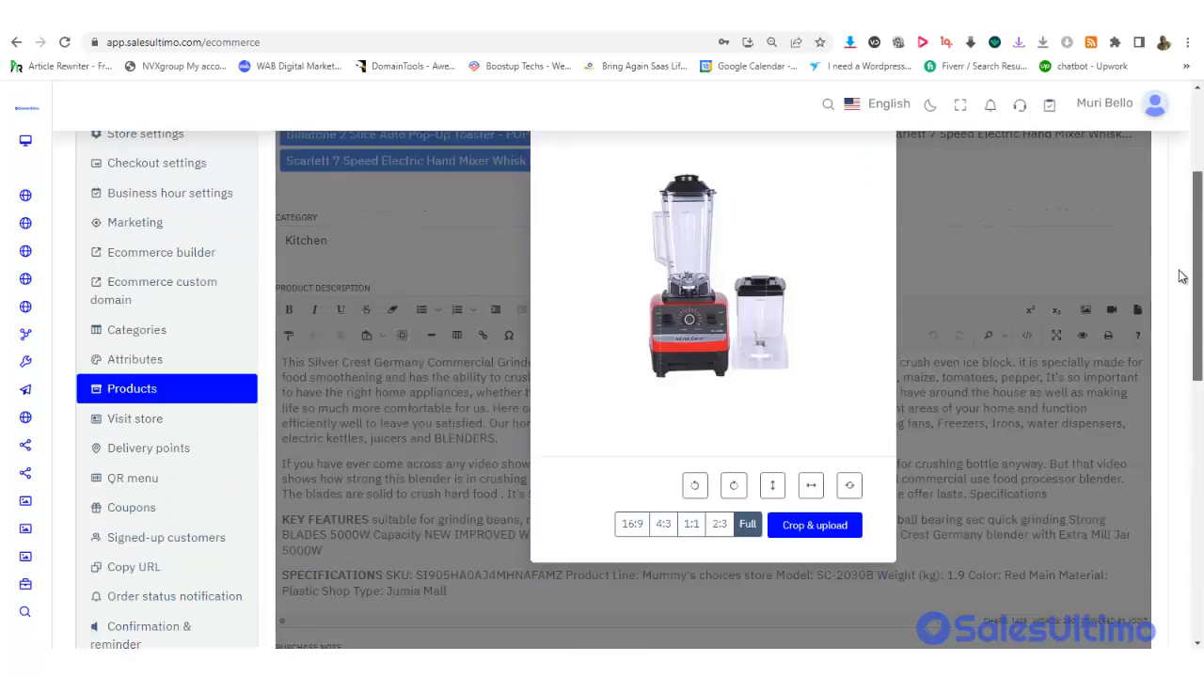
scroll(922, 425, "down", 2)
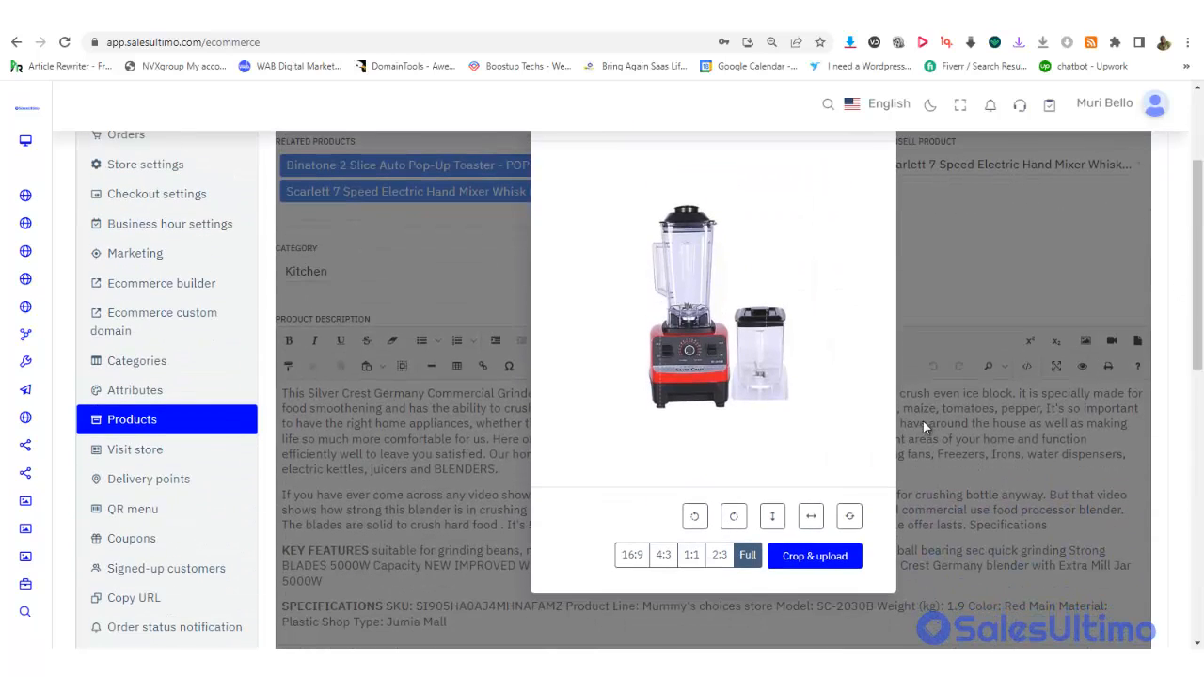
left_click(815, 558)
left_click_drag(1197, 260, 1193, 578)
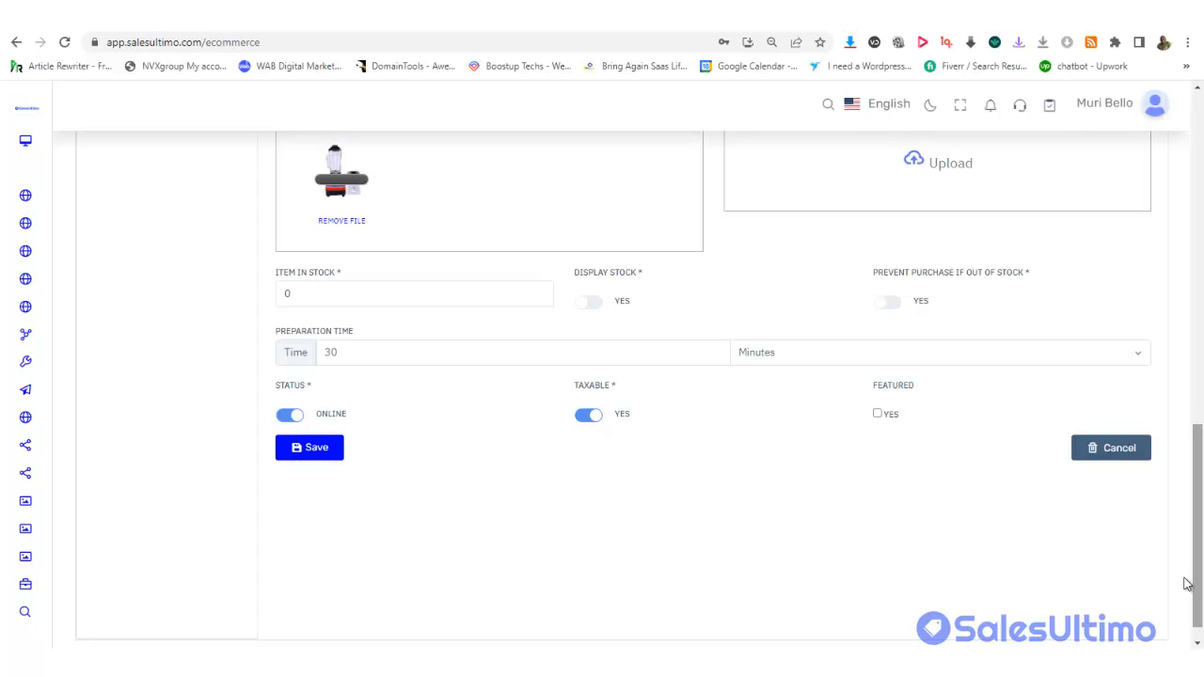
Save the new thumbnail and open the blender's storefront product page from Actions
left_click(303, 449)
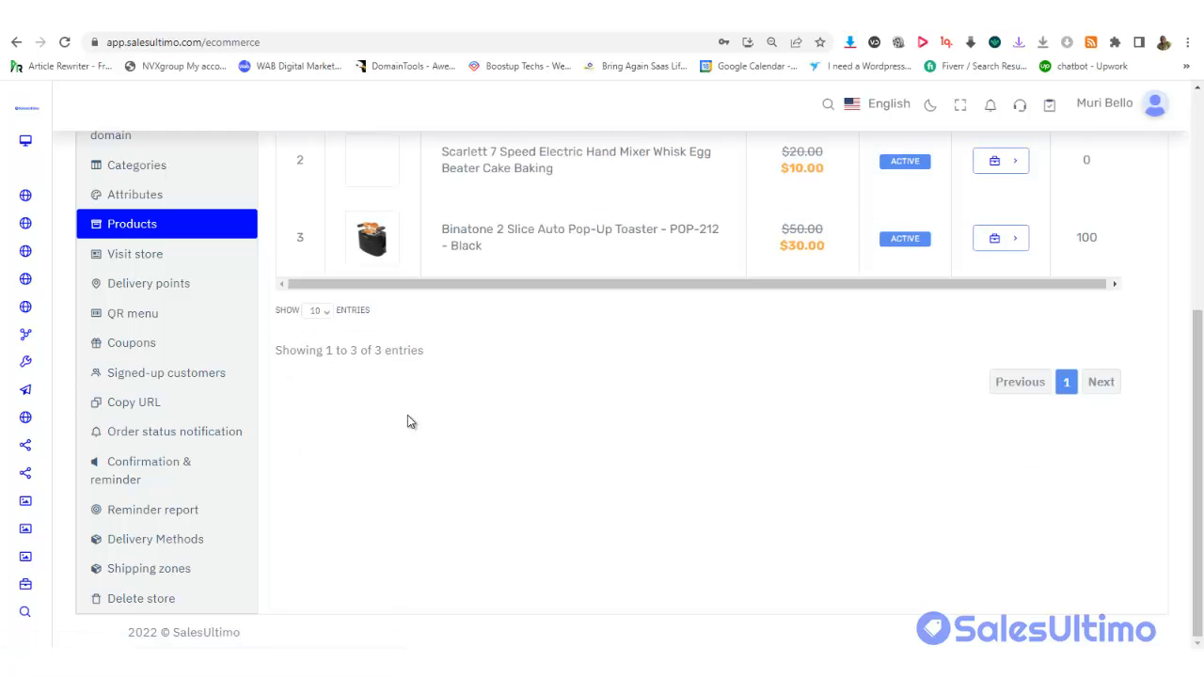
left_click_drag(1193, 375, 1166, 229)
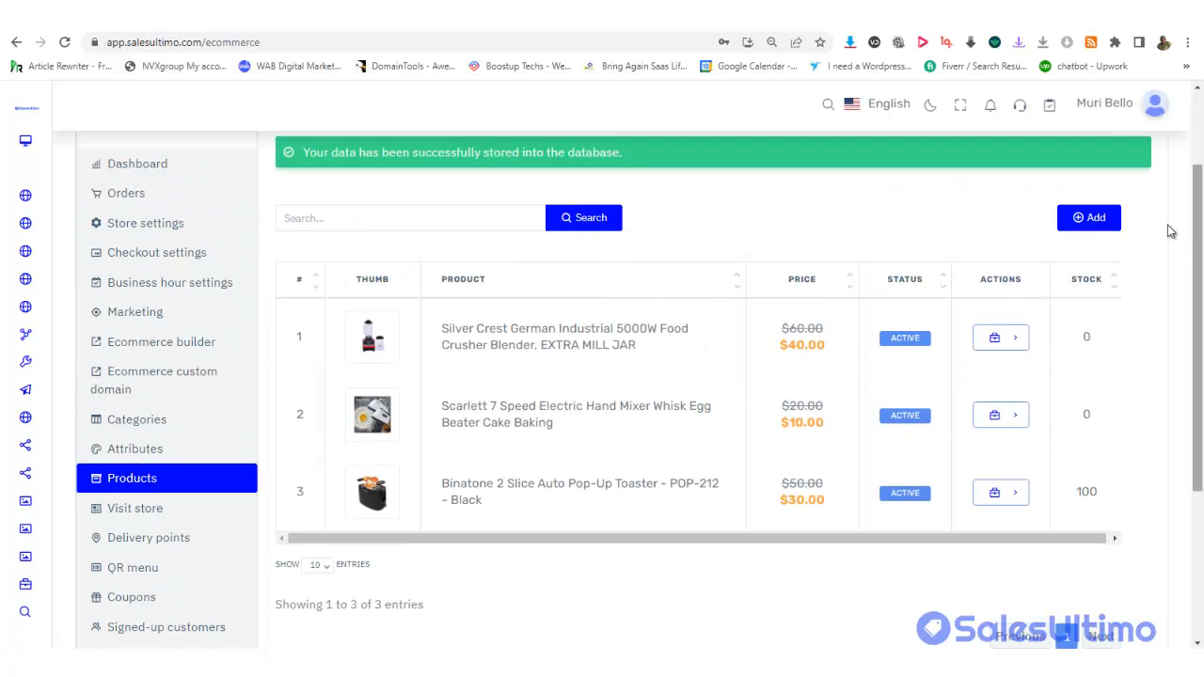
left_click(1003, 337)
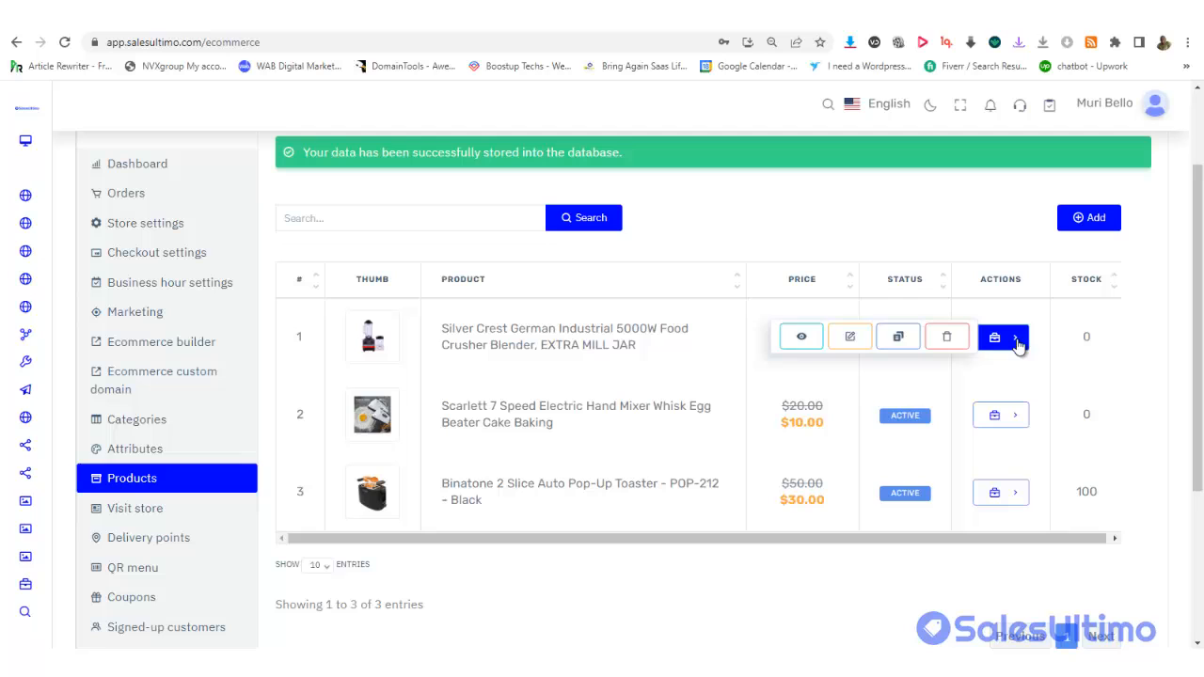
left_click(799, 338)
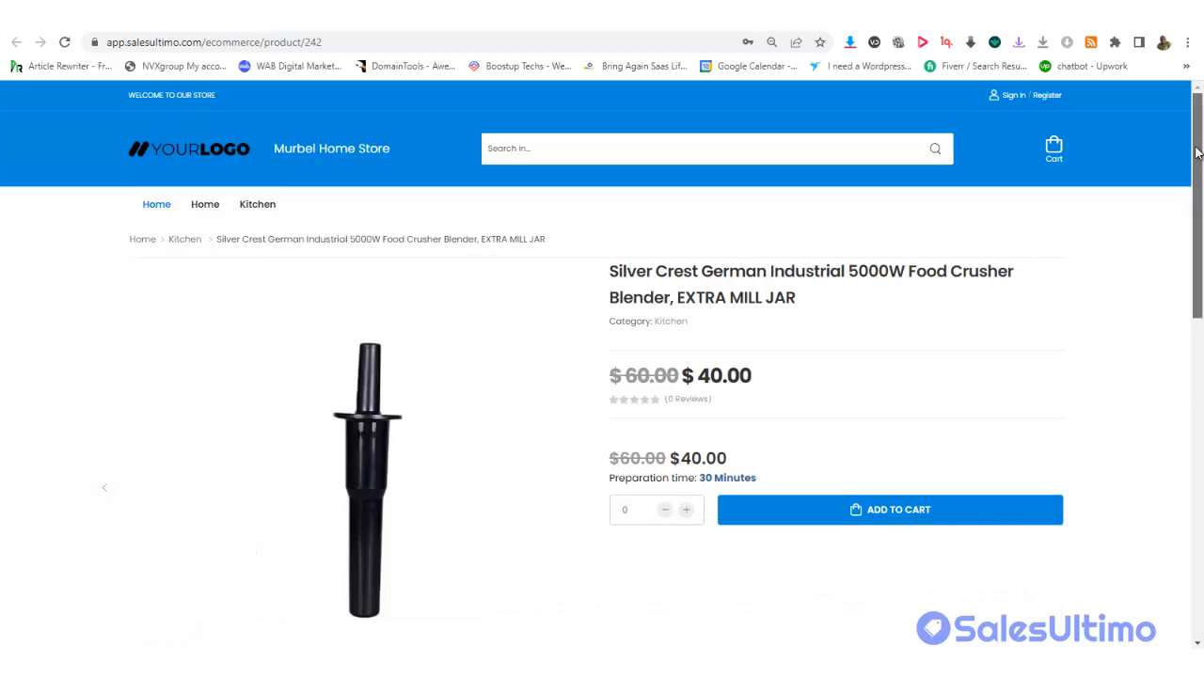
Browse the storefront page's comments and reviews, then return to the admin products list
scroll(1196, 268, "down", 4)
left_click_drag(1194, 268, 1185, 326)
scroll(1106, 329, "down", 1)
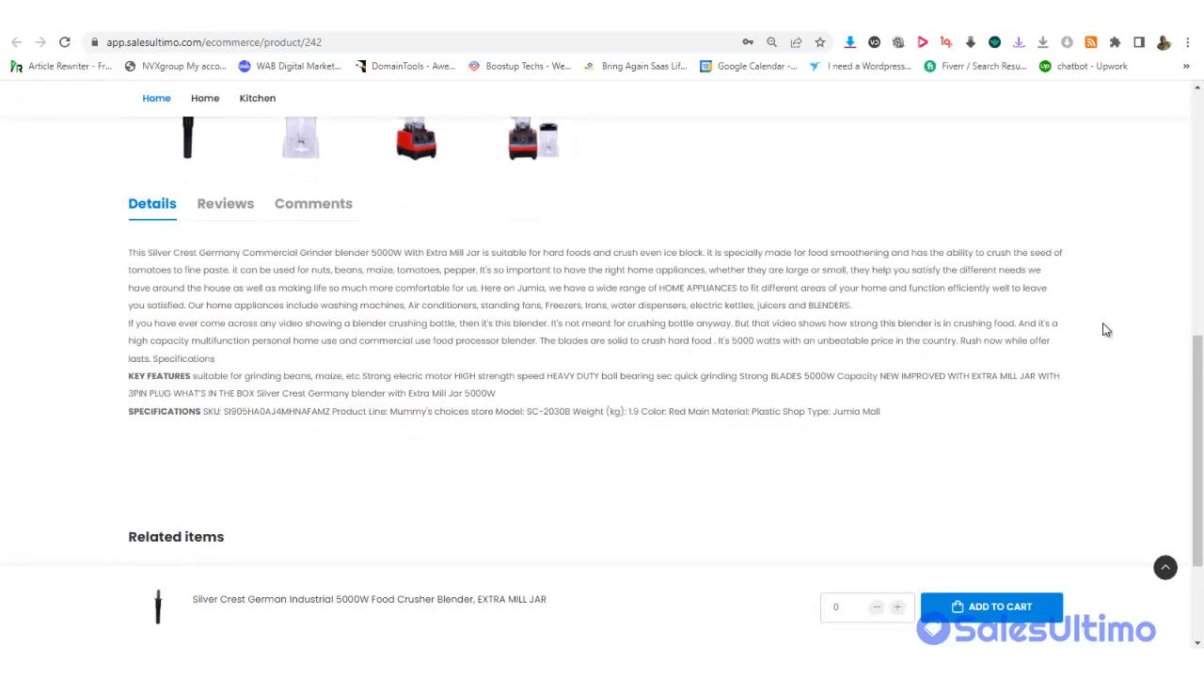
left_click(327, 201)
left_click(224, 203)
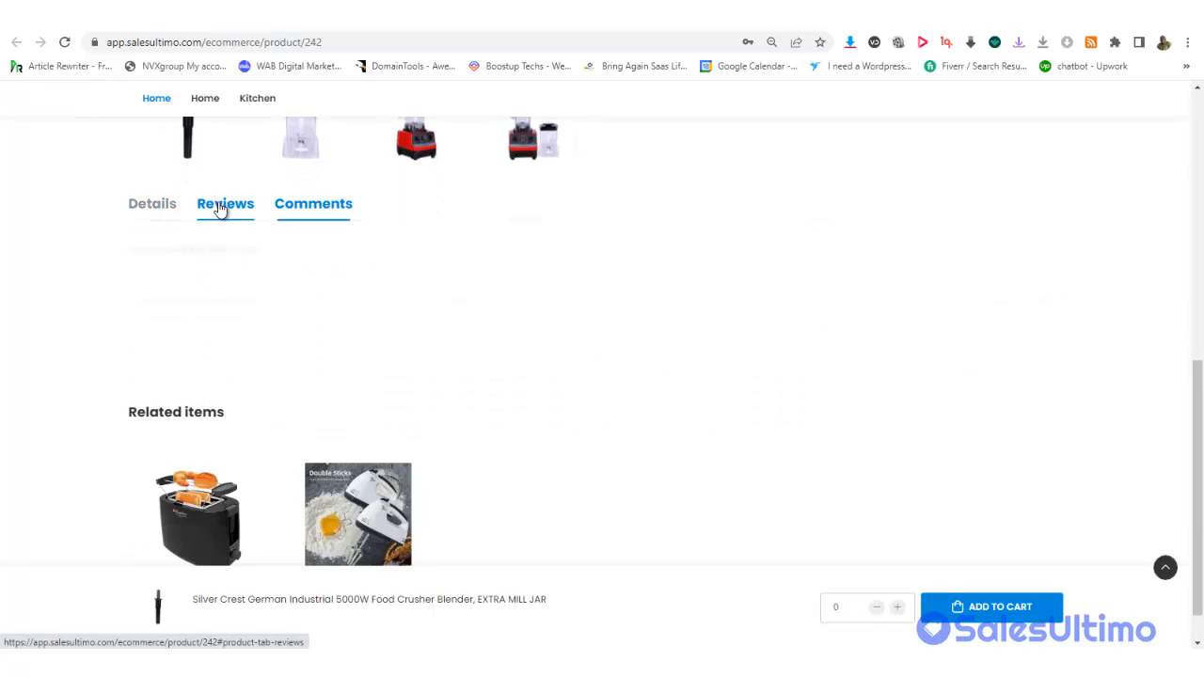
left_click_drag(1197, 409, 1197, 433)
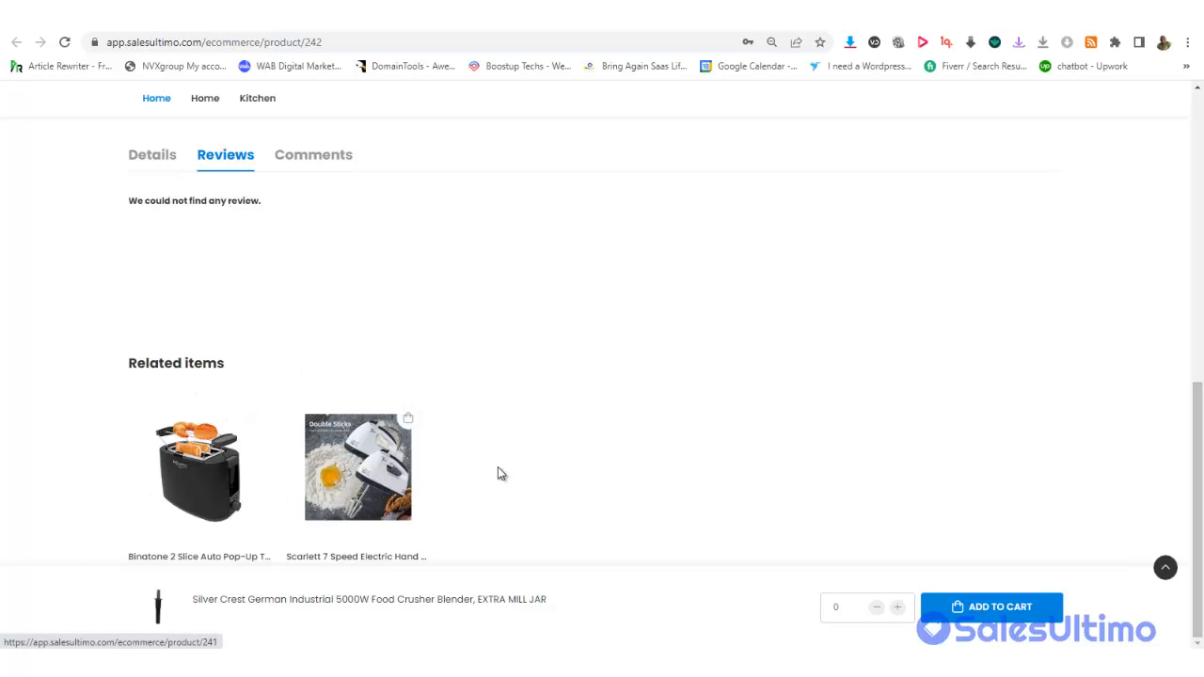
mouse_move(1197, 488)
left_mouse_down()
mouse_move(1197, 441)
mouse_move(1197, 489)
left_mouse_up()
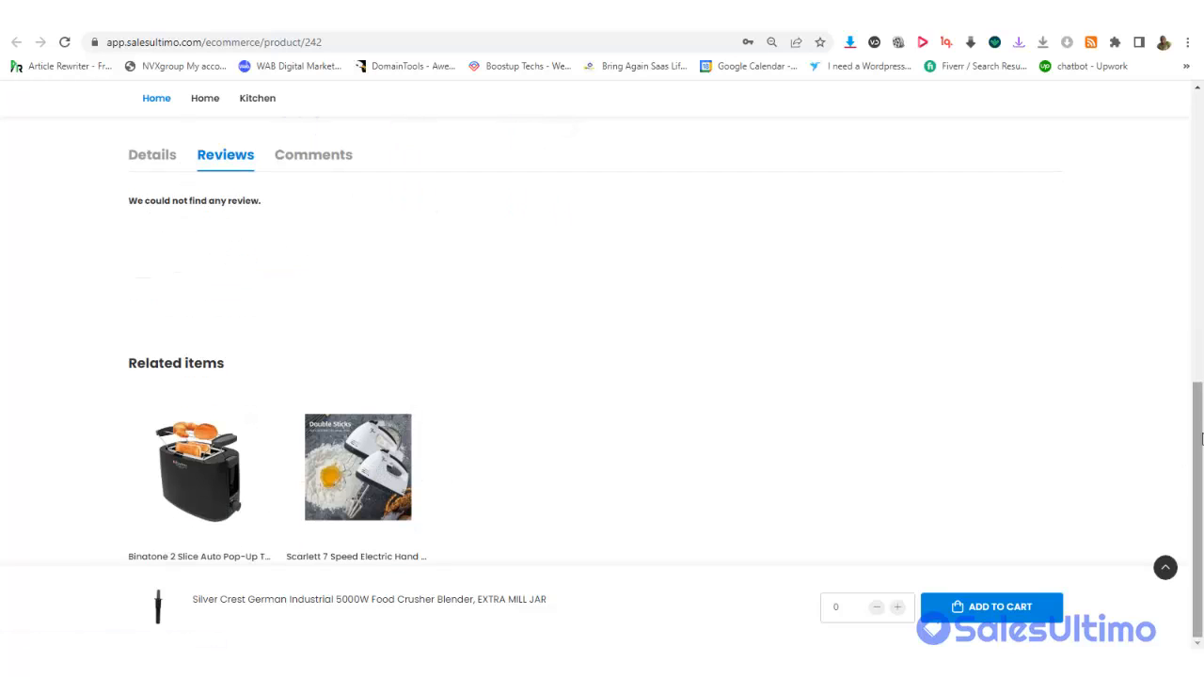
left_click_drag(1198, 430, 1193, 88)
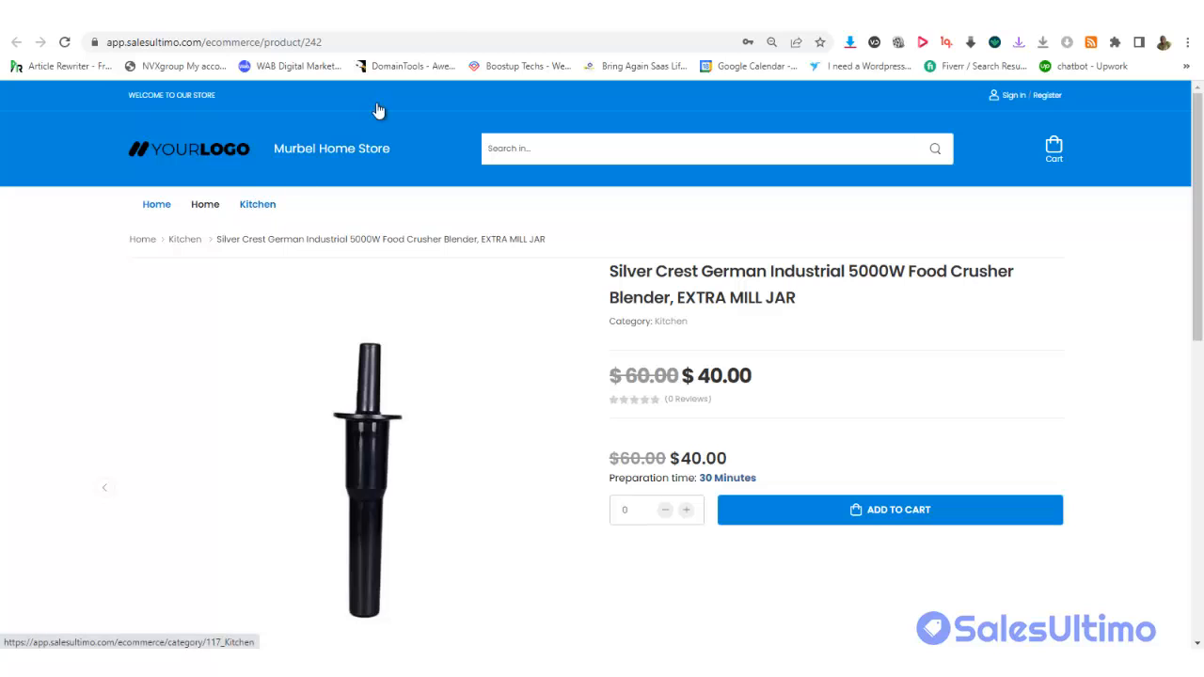
left_click(440, 14)
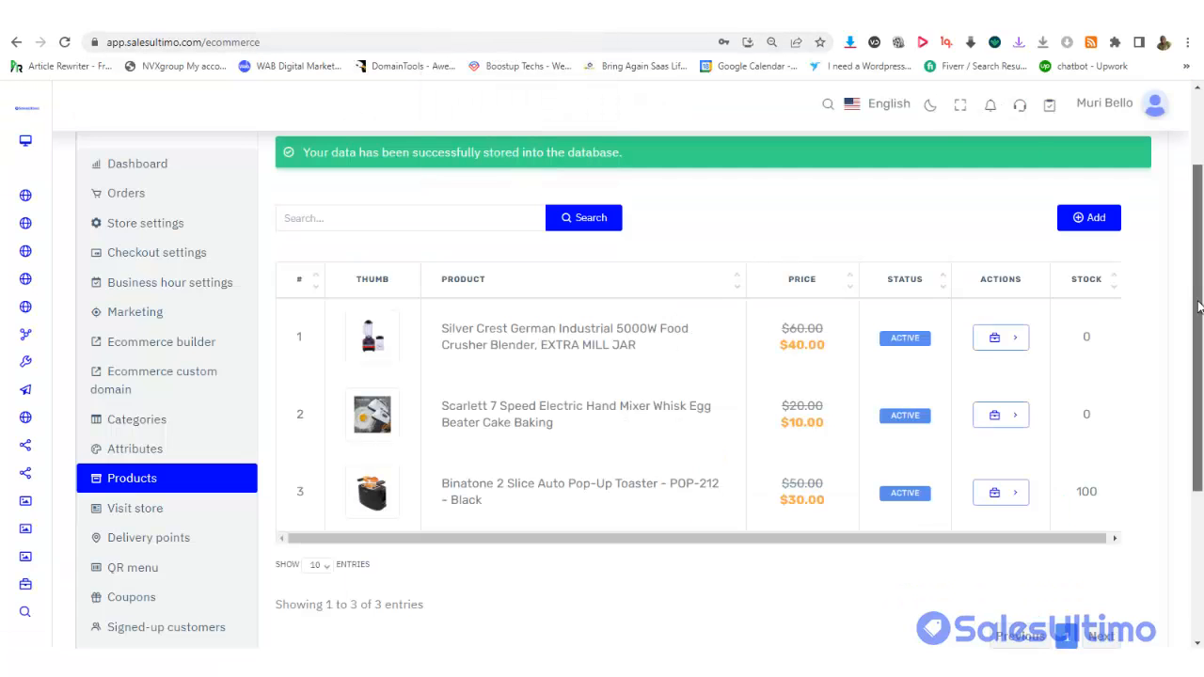
left_click(1011, 339)
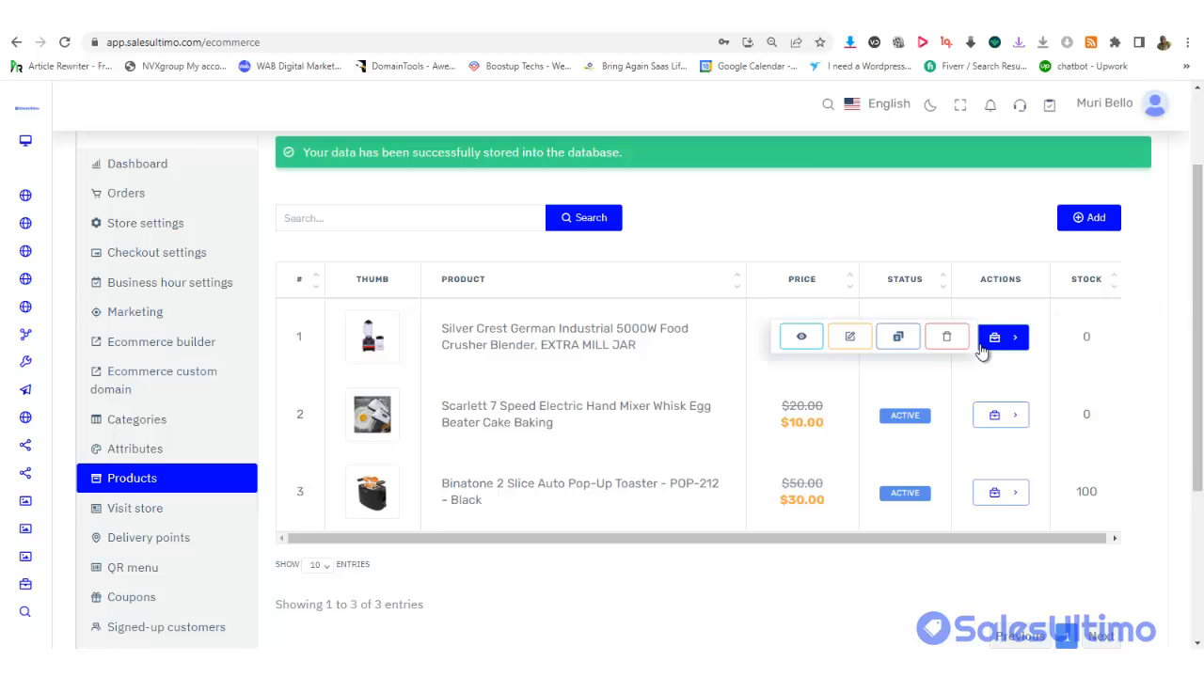
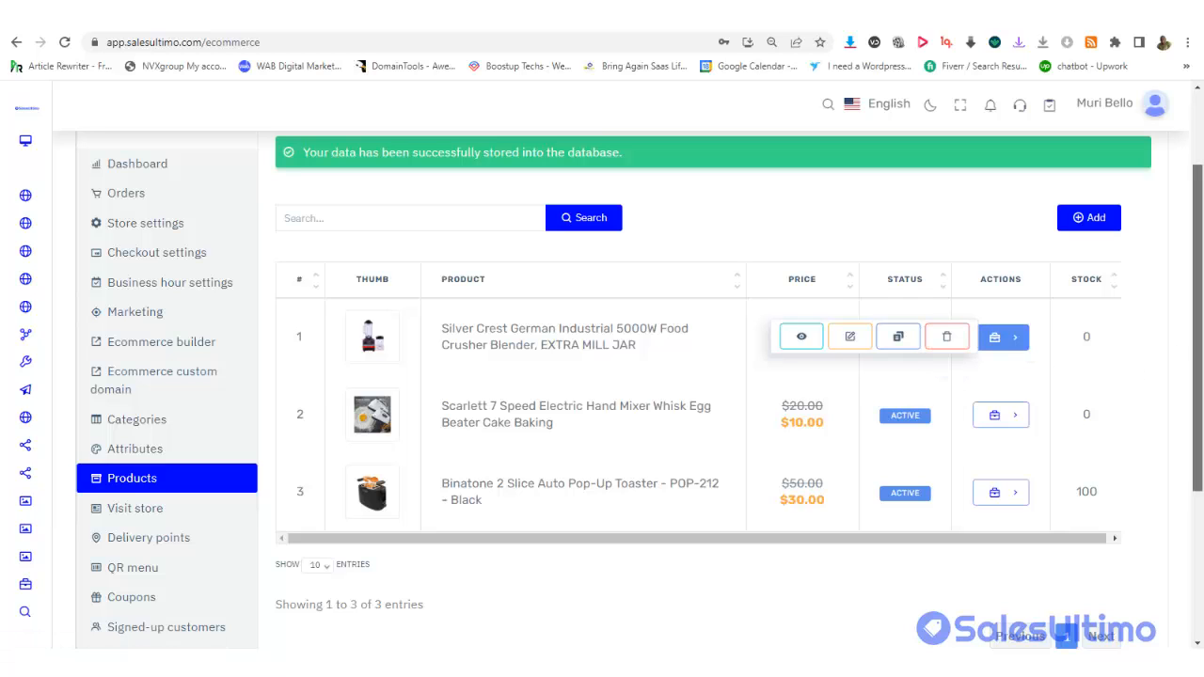
Scroll through the live storefront preview, then return to the admin product list
left_click_drag(1199, 335, 1196, 299)
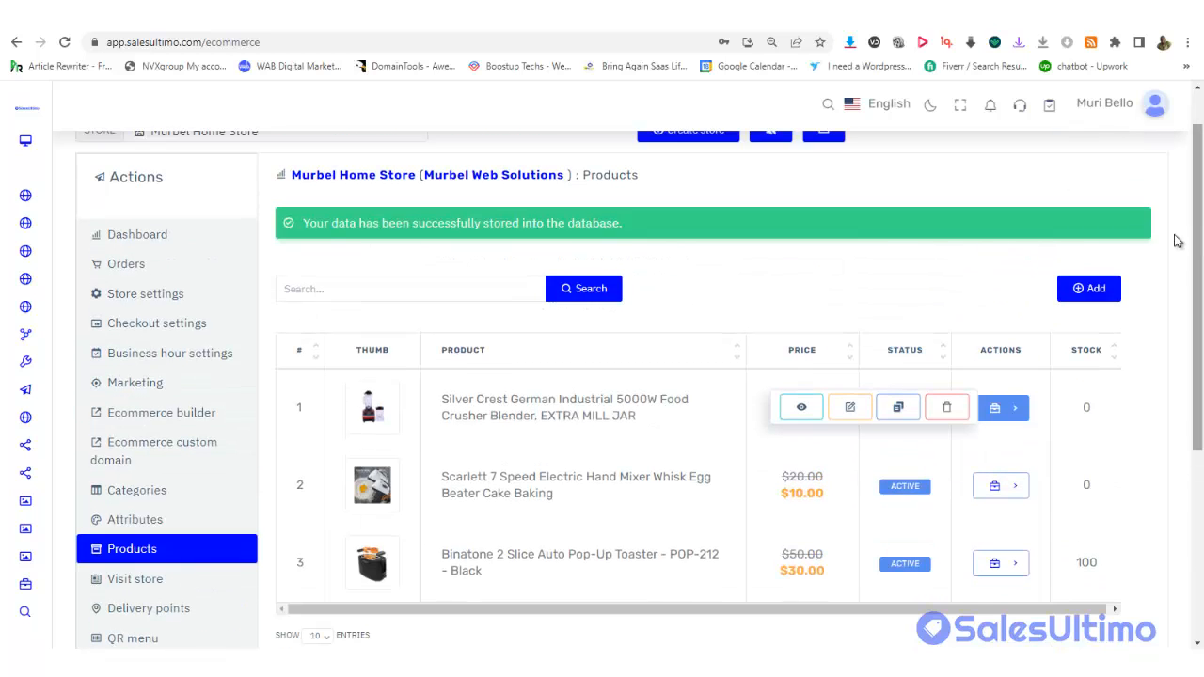
left_click(132, 580)
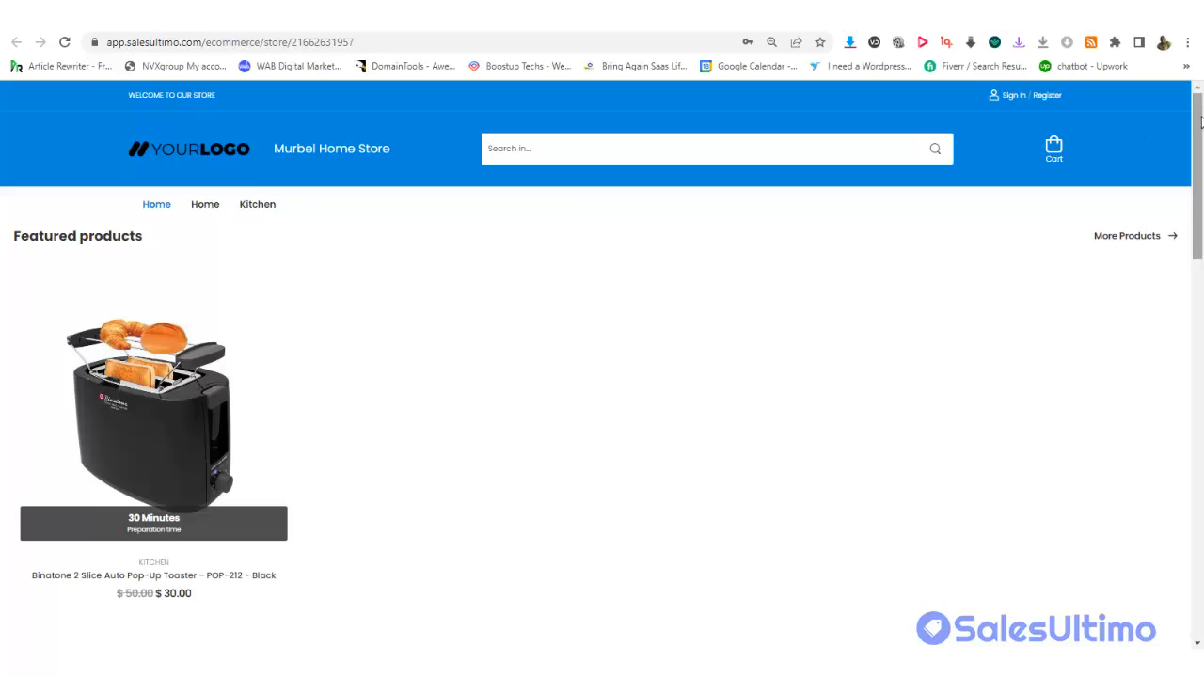
mouse_move(1200, 127)
left_mouse_down()
mouse_move(1200, 226)
mouse_move(1199, 143)
left_mouse_up()
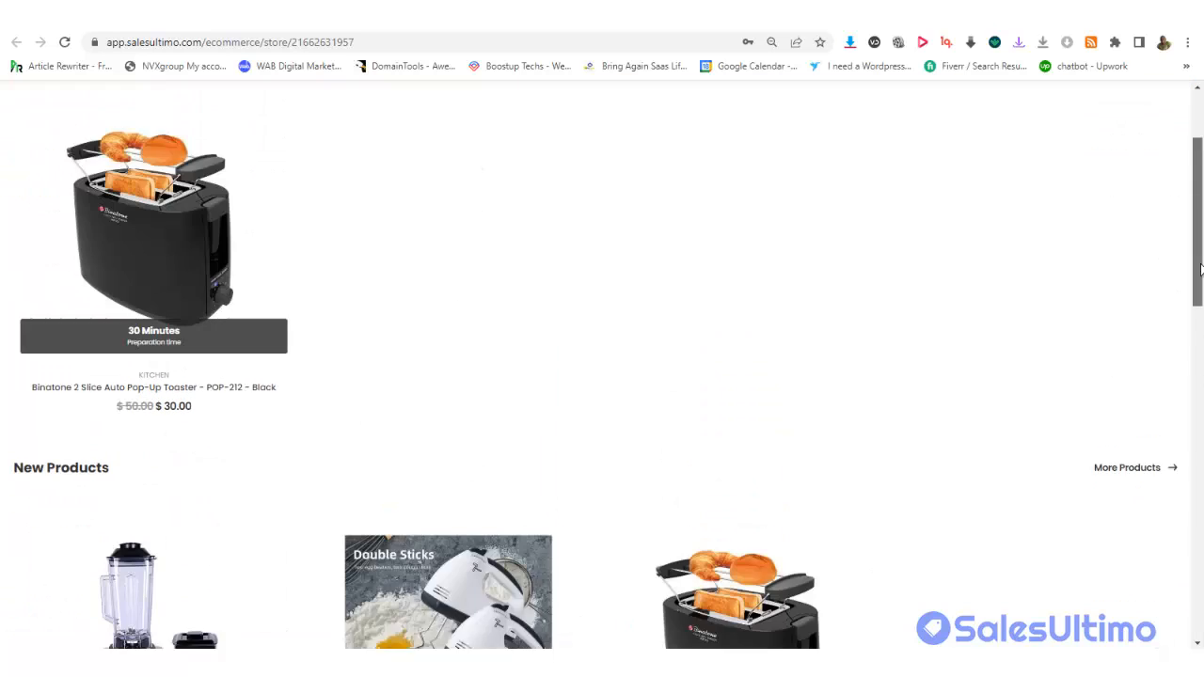
left_click_drag(1200, 216, 1199, 293)
scroll(1179, 212, "up", 1)
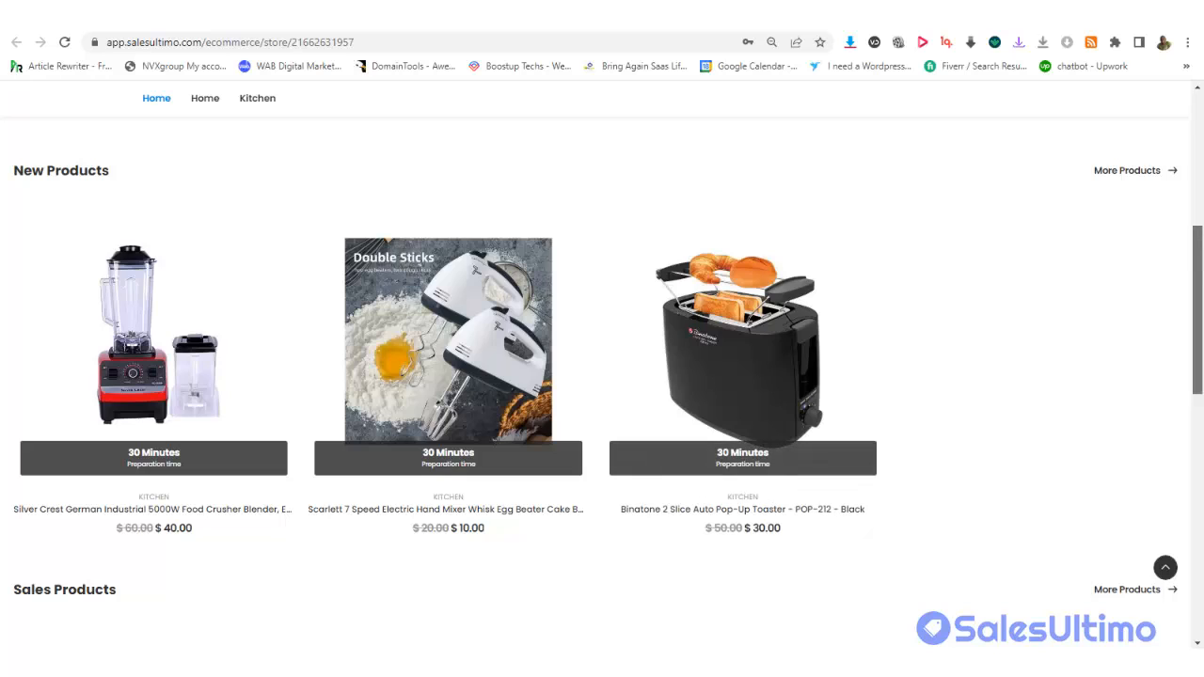
left_click_drag(1198, 257, 1188, 123)
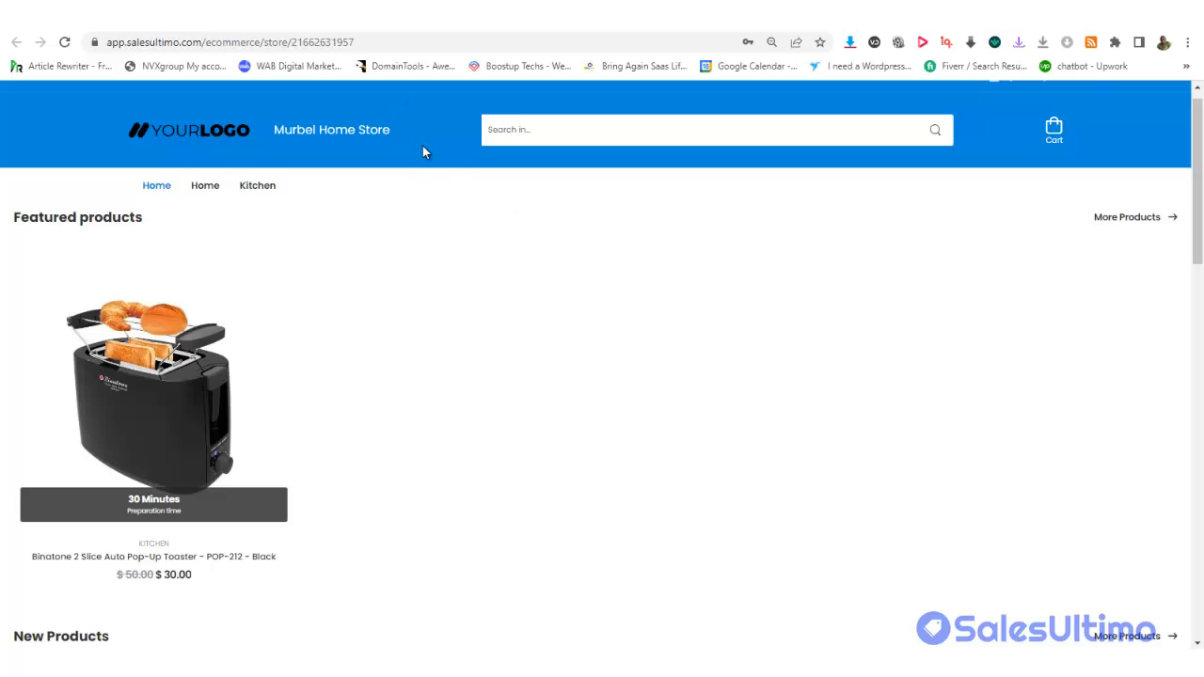
left_click(441, 15)
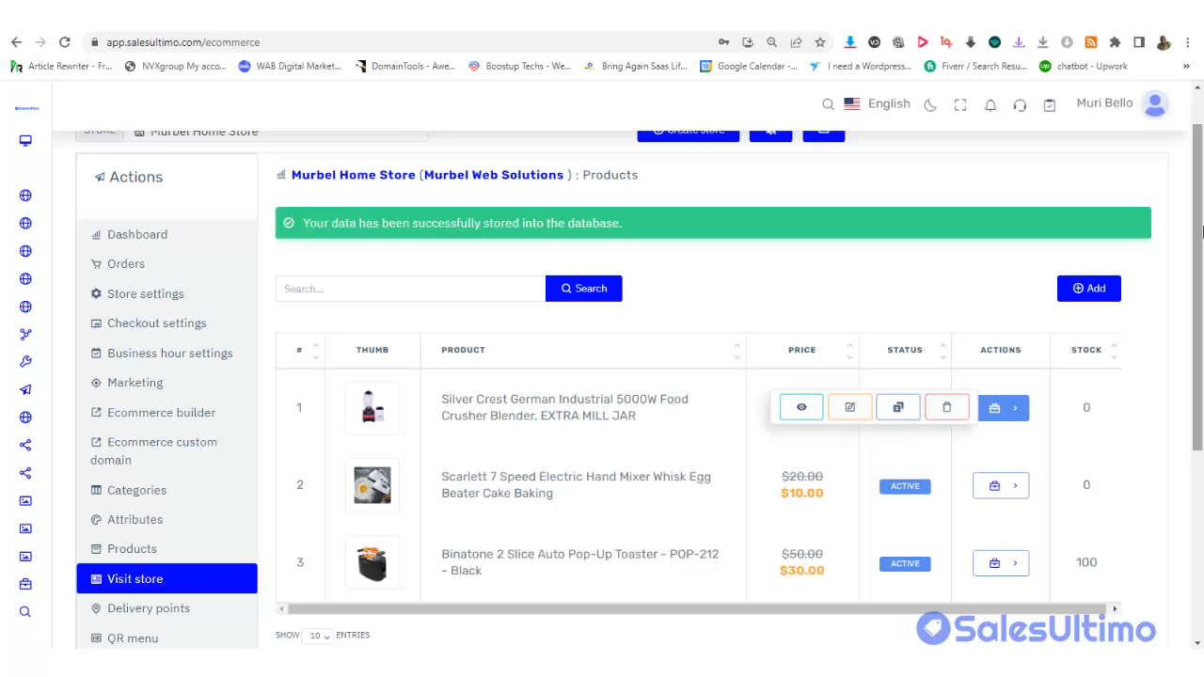
scroll(1196, 283, "up", 1)
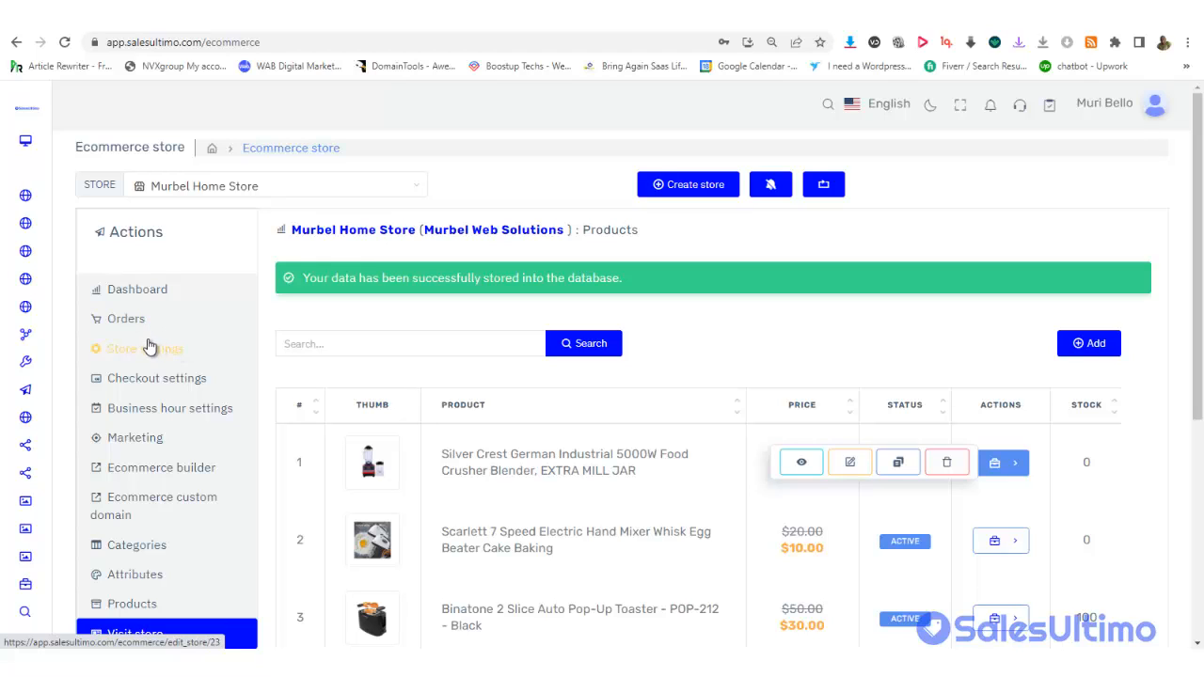
Switch off Preparation Time and Delivery Note under Delivery Preference and save the checkout settings
left_click(160, 380)
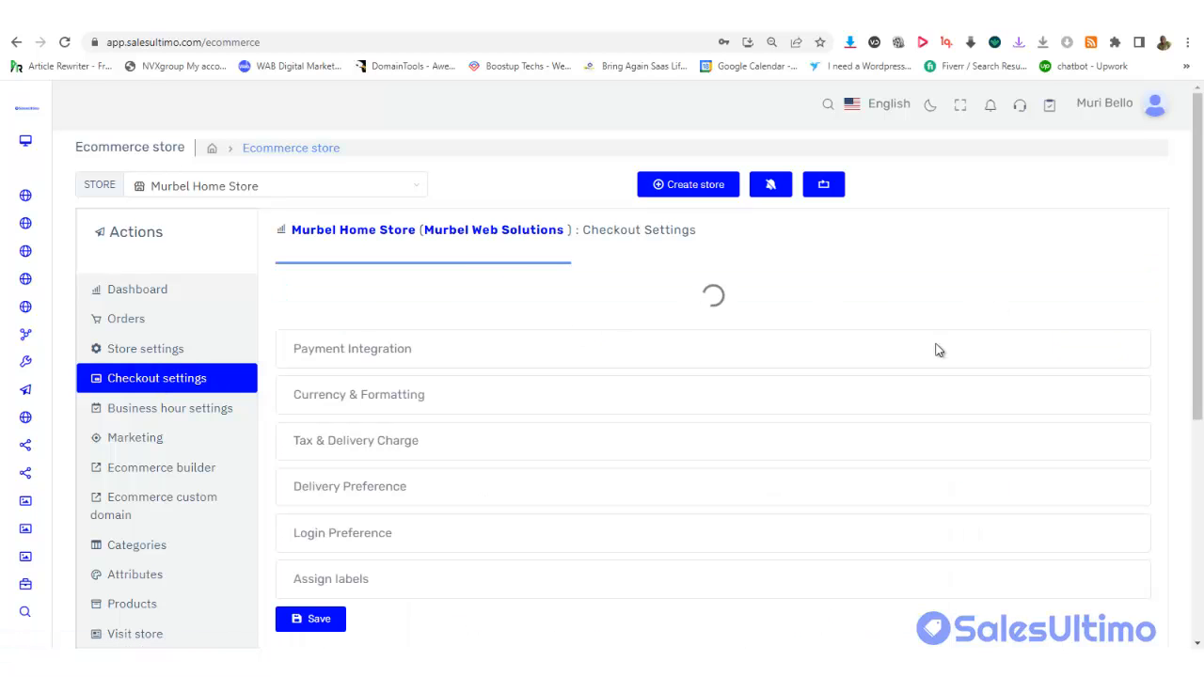
scroll(1185, 322, "down", 1)
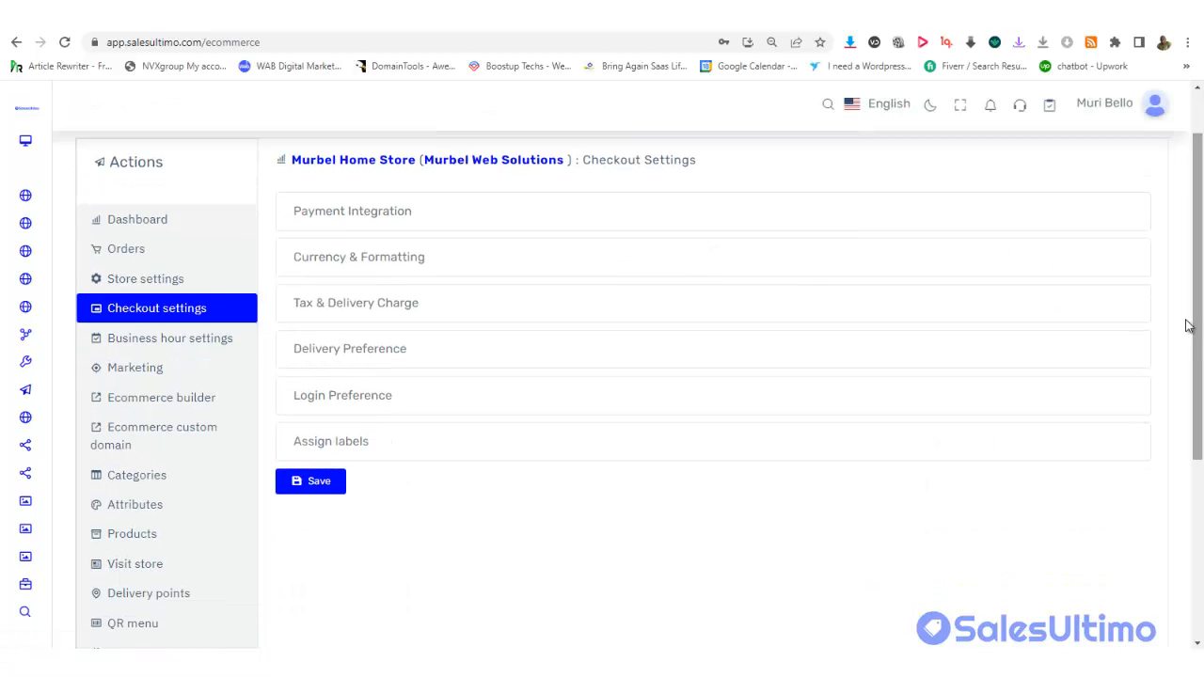
left_click(404, 356)
left_click_drag(1201, 319, 1202, 415)
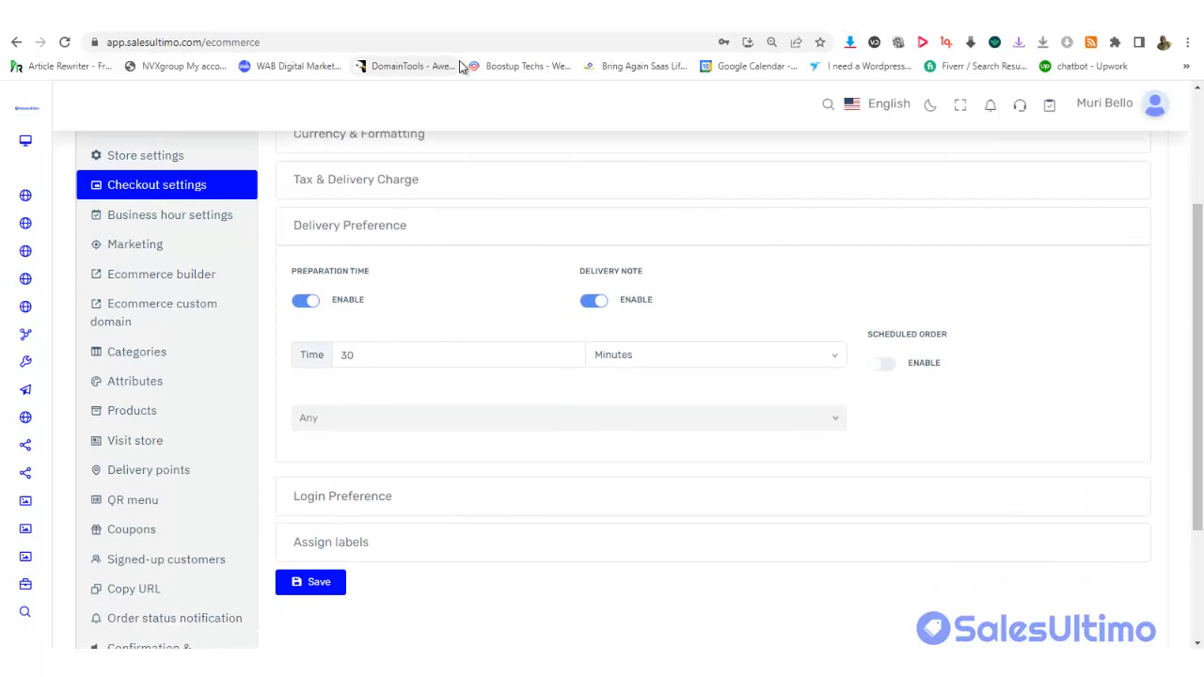
left_click(455, 31)
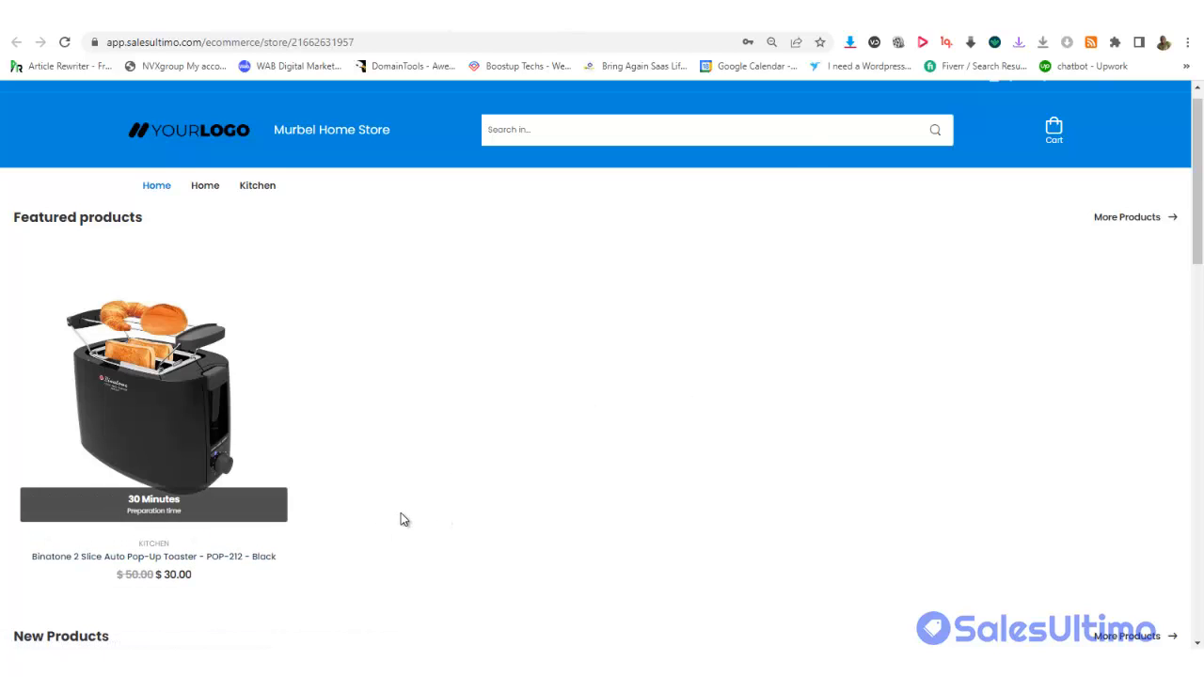
mouse_move(156, 420)
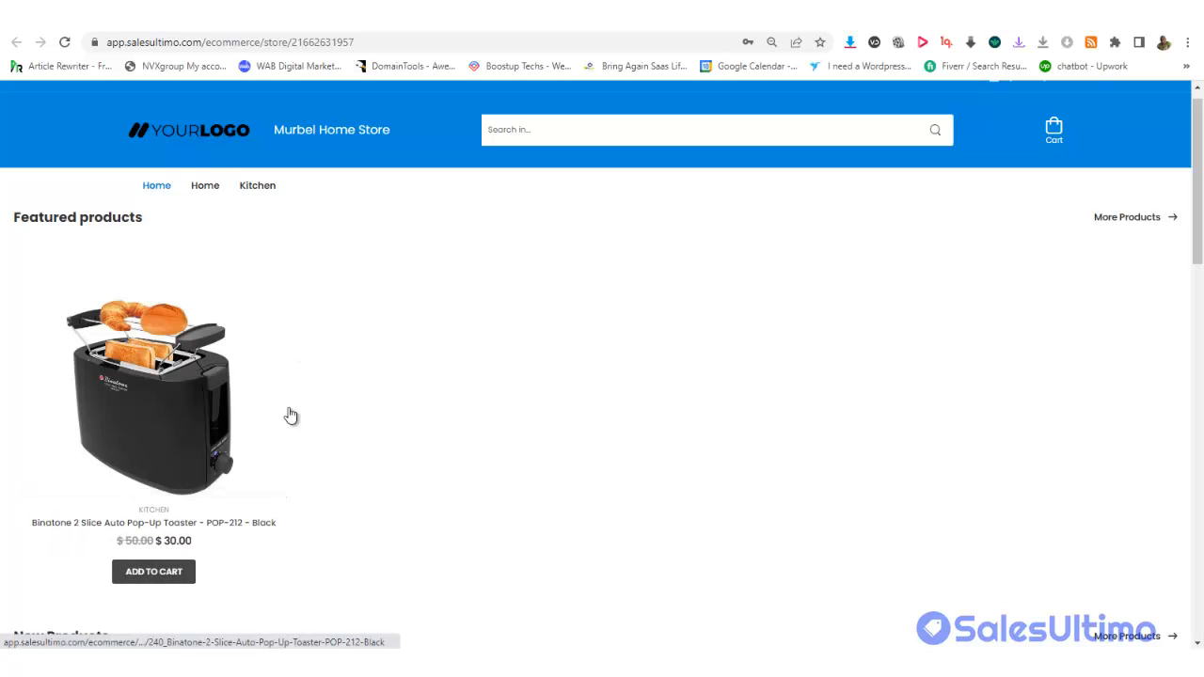
left_click(470, 15)
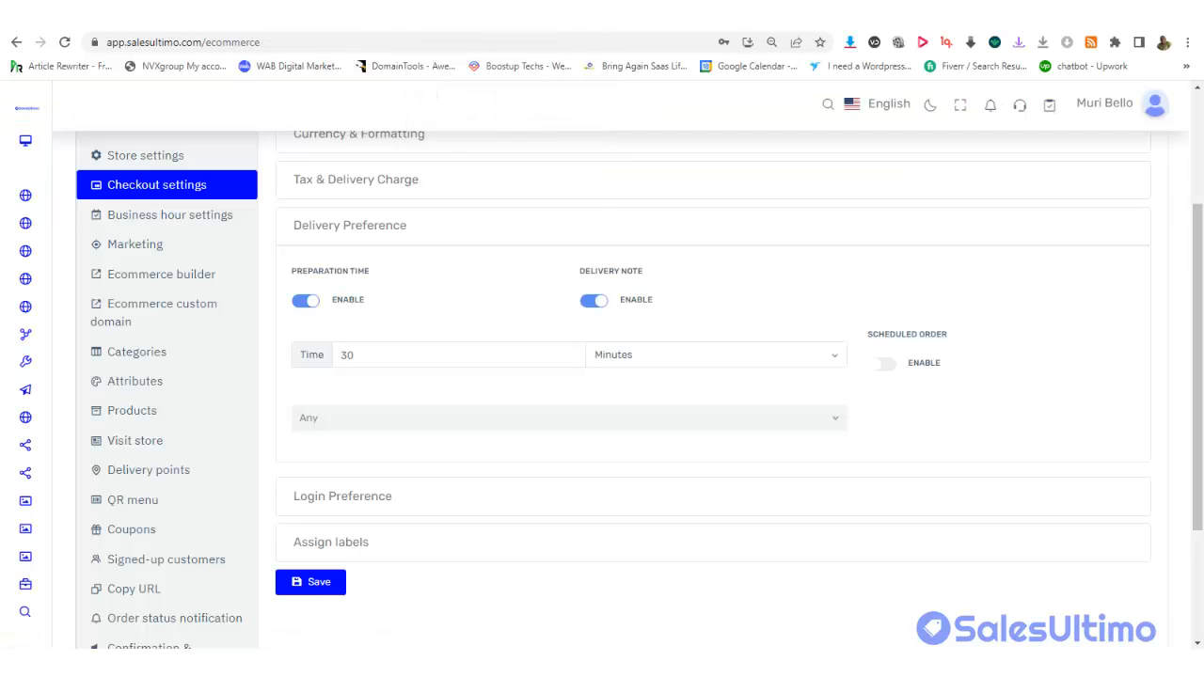
left_click(305, 301)
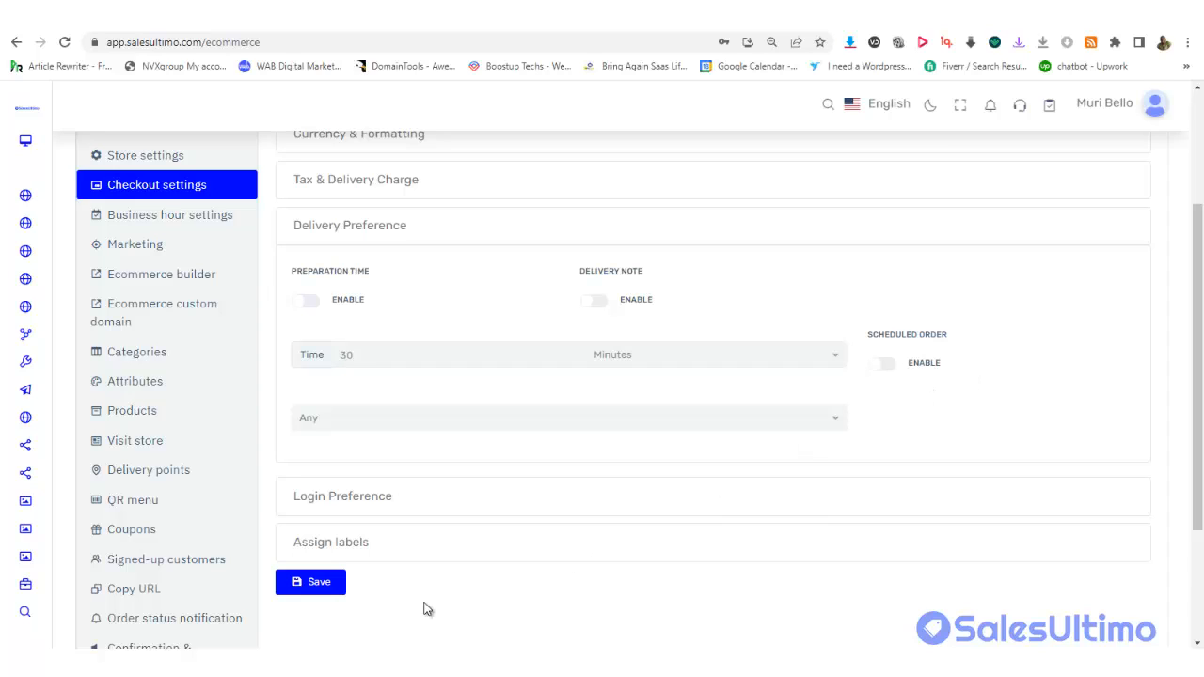
left_click(317, 585)
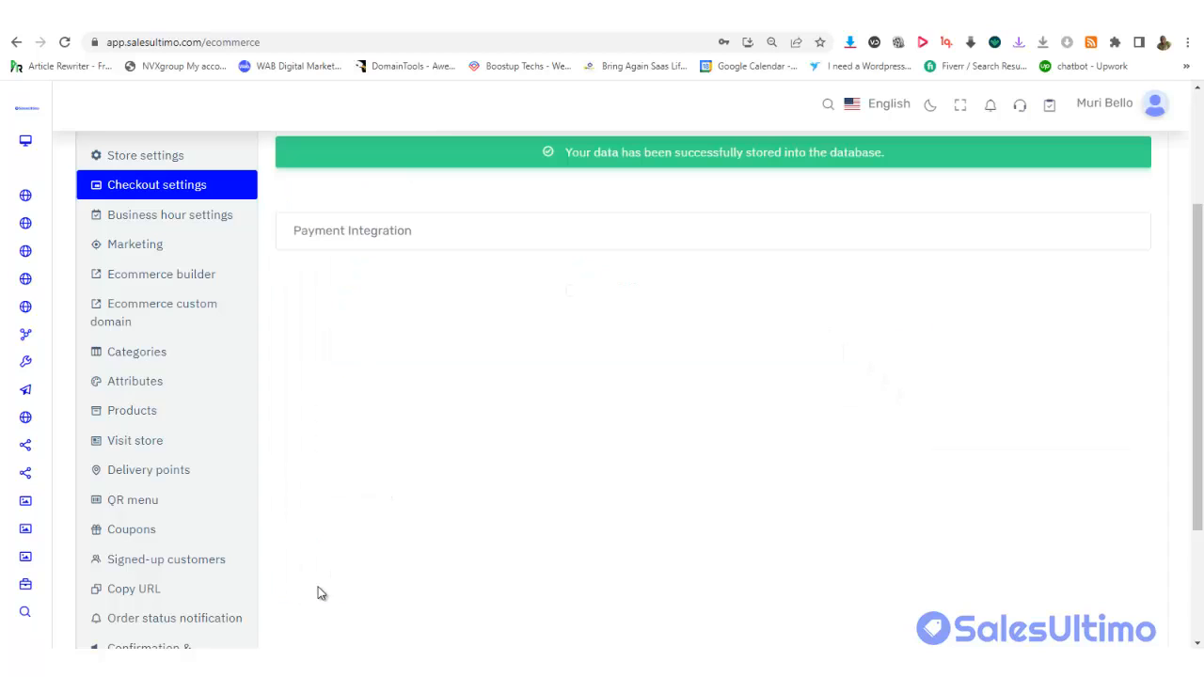
left_click(449, 21)
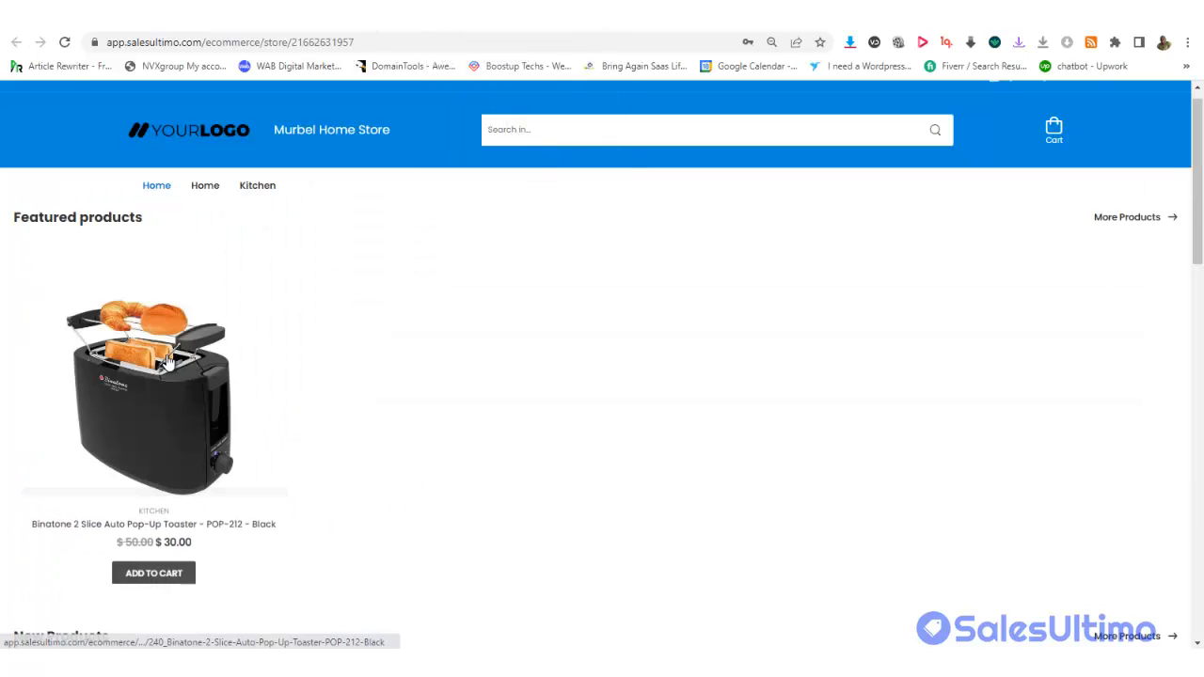
left_click(63, 42)
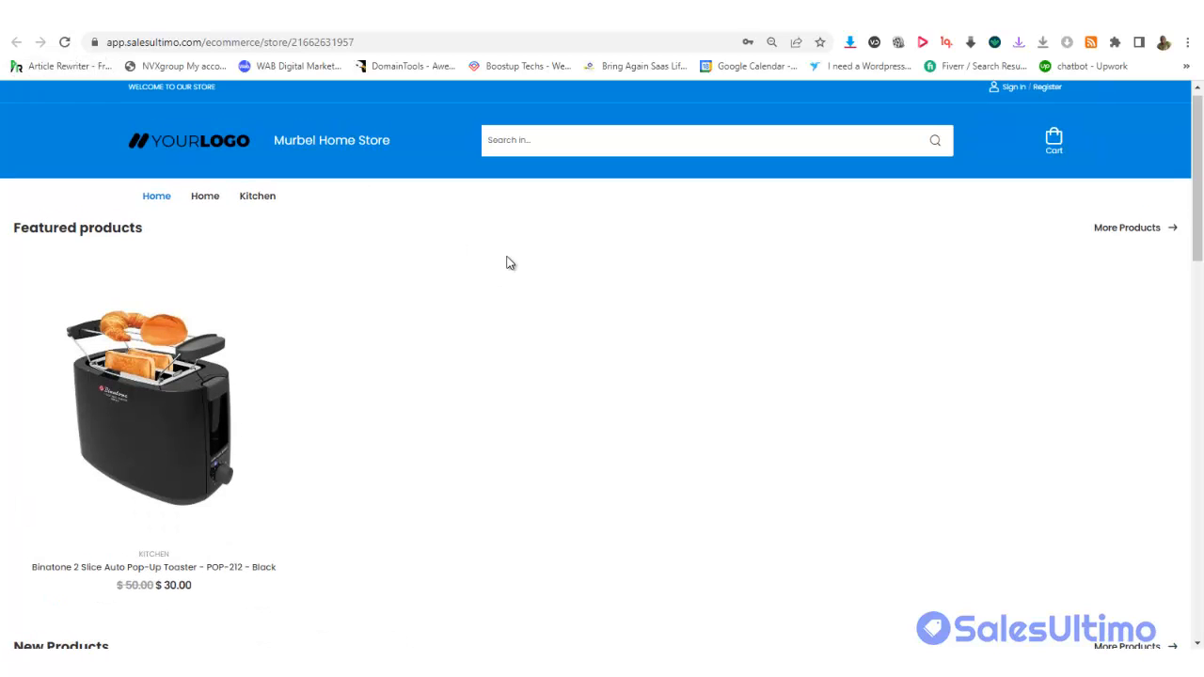
left_click_drag(1201, 212, 1201, 249)
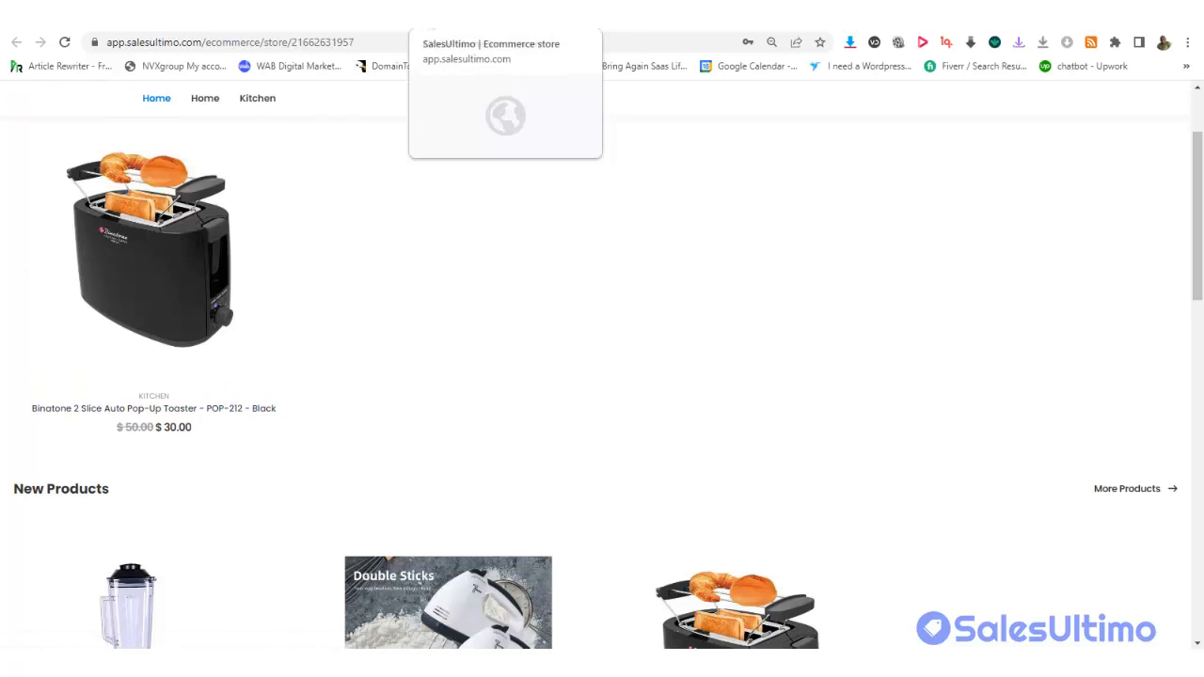
left_click(480, 17)
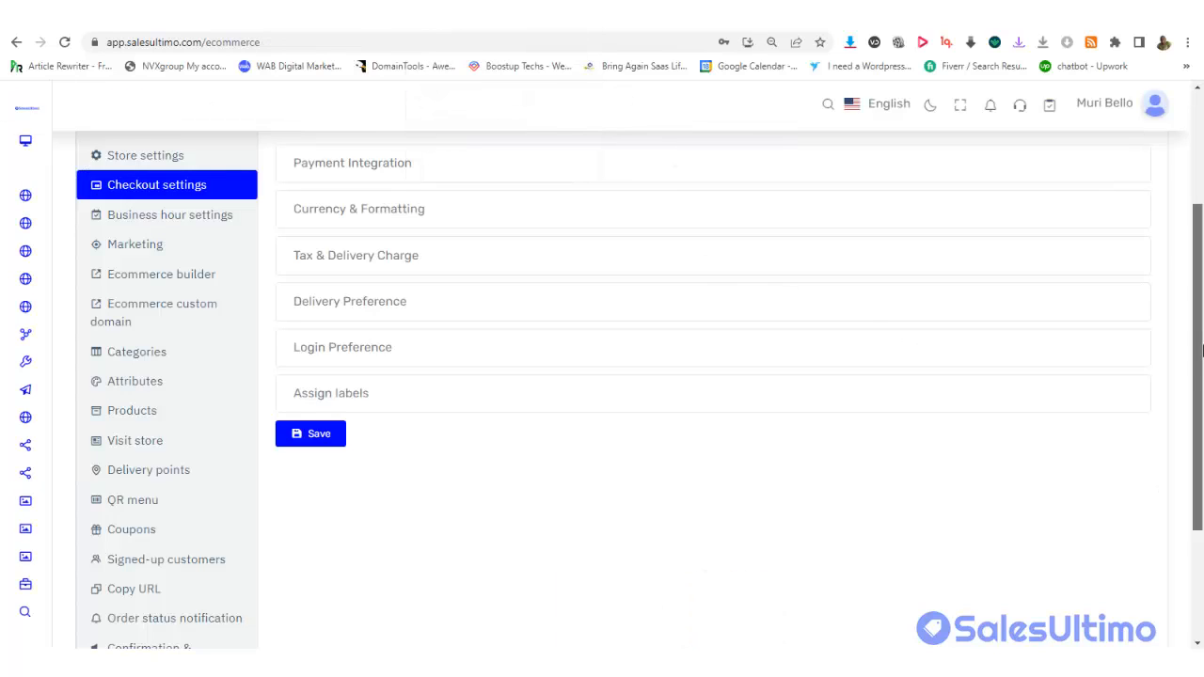
left_click_drag(1200, 350, 1200, 461)
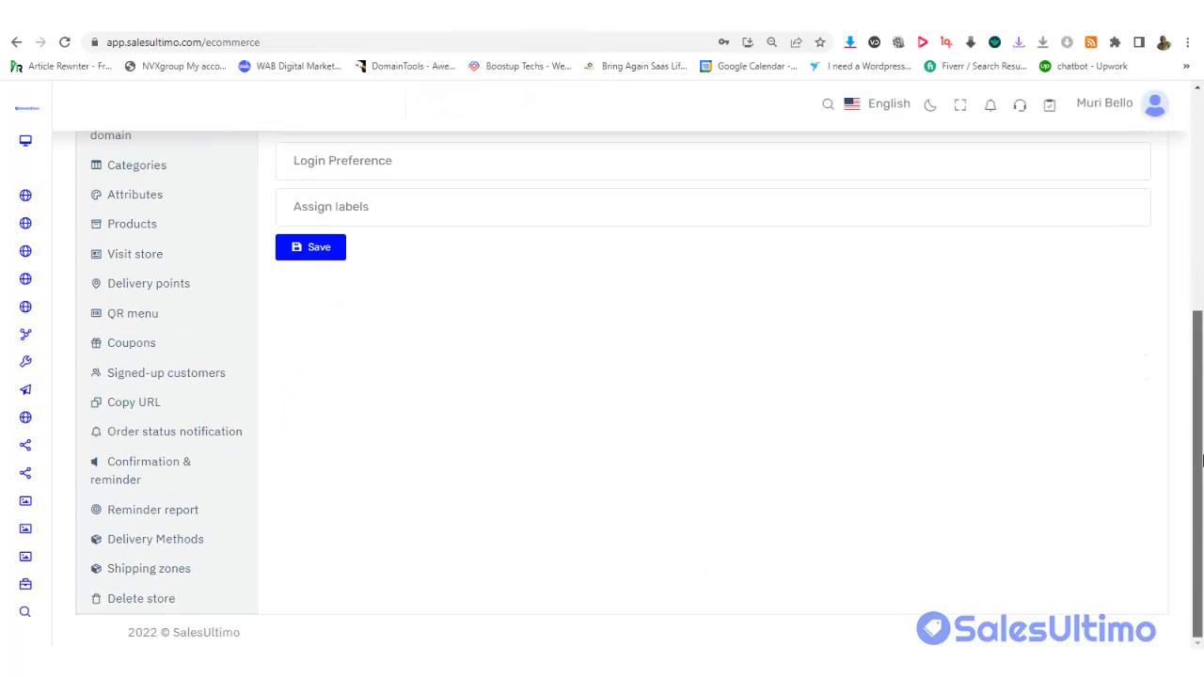
scroll(834, 288, "up", 3)
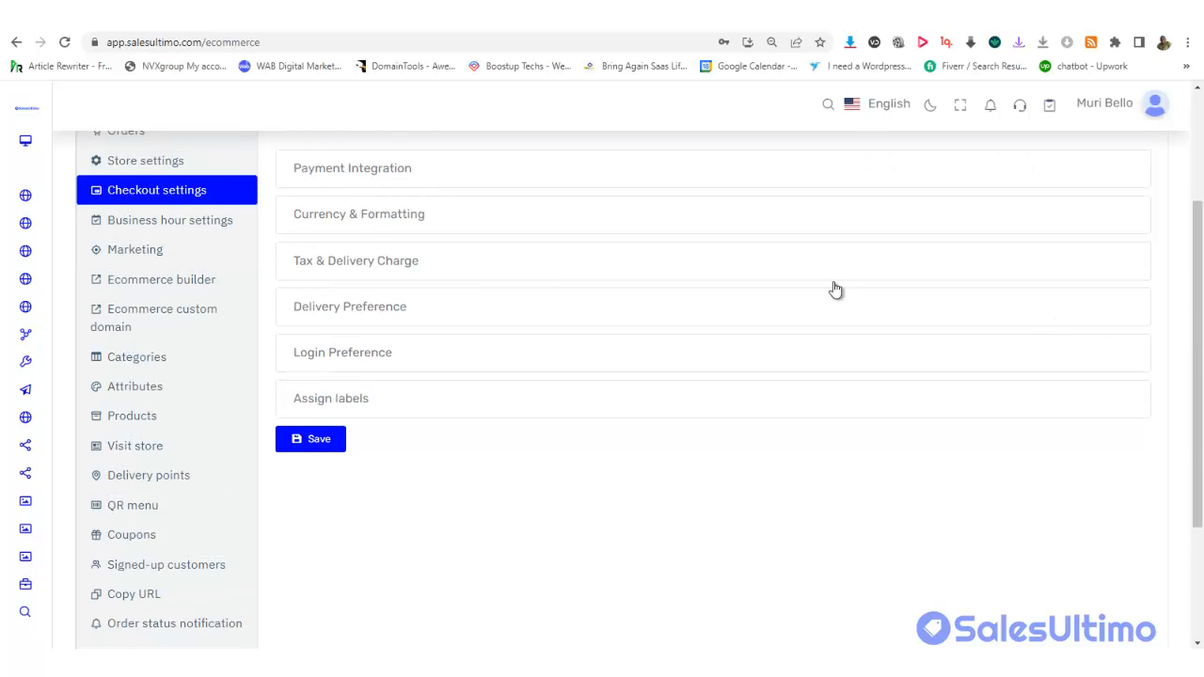
Add Arabic and Bengali as store languages in the ecommerce store builder
left_click(154, 279)
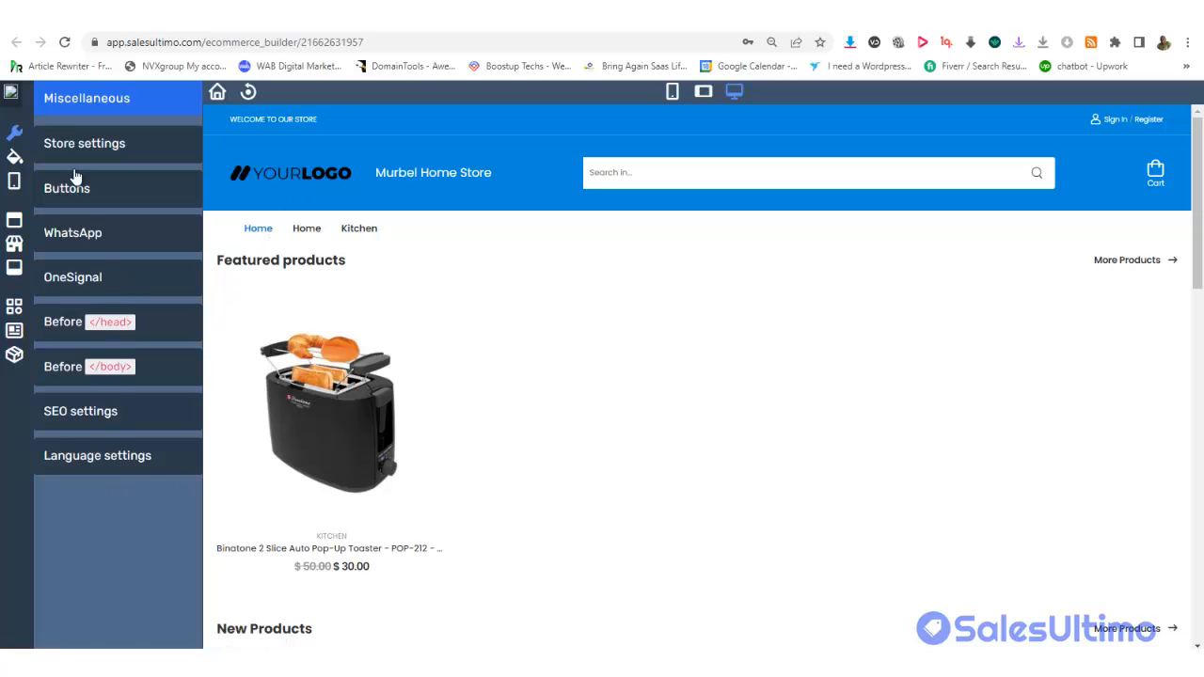
left_click(89, 461)
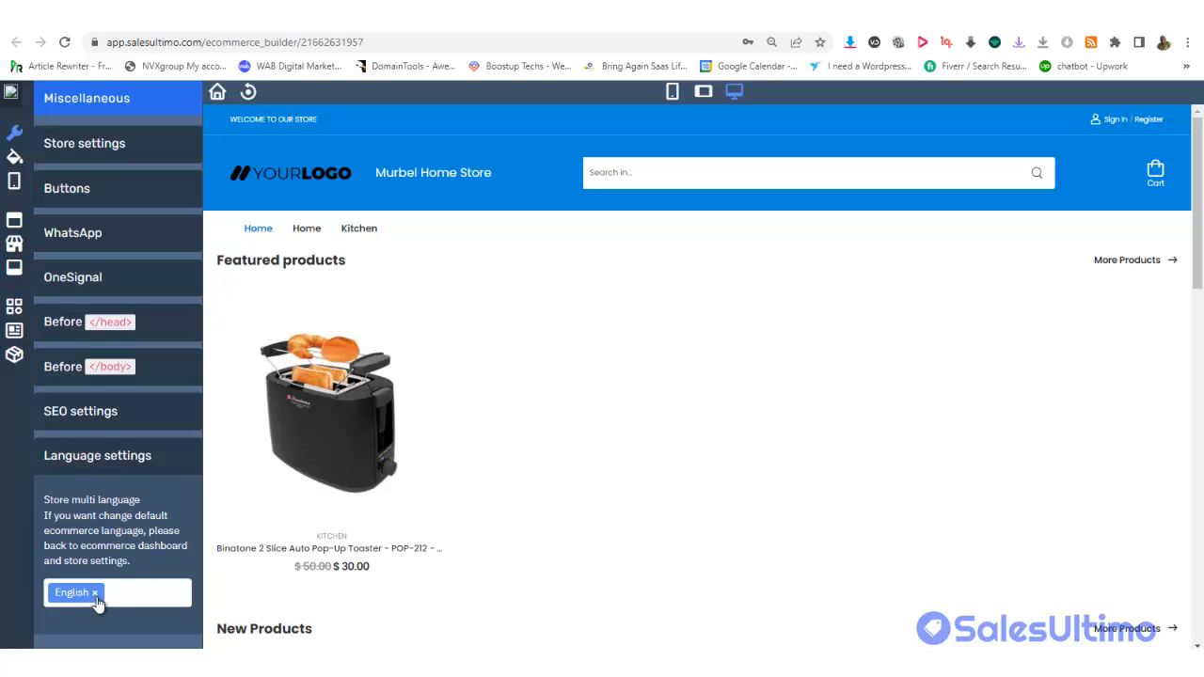
left_click(132, 594)
left_click(131, 594)
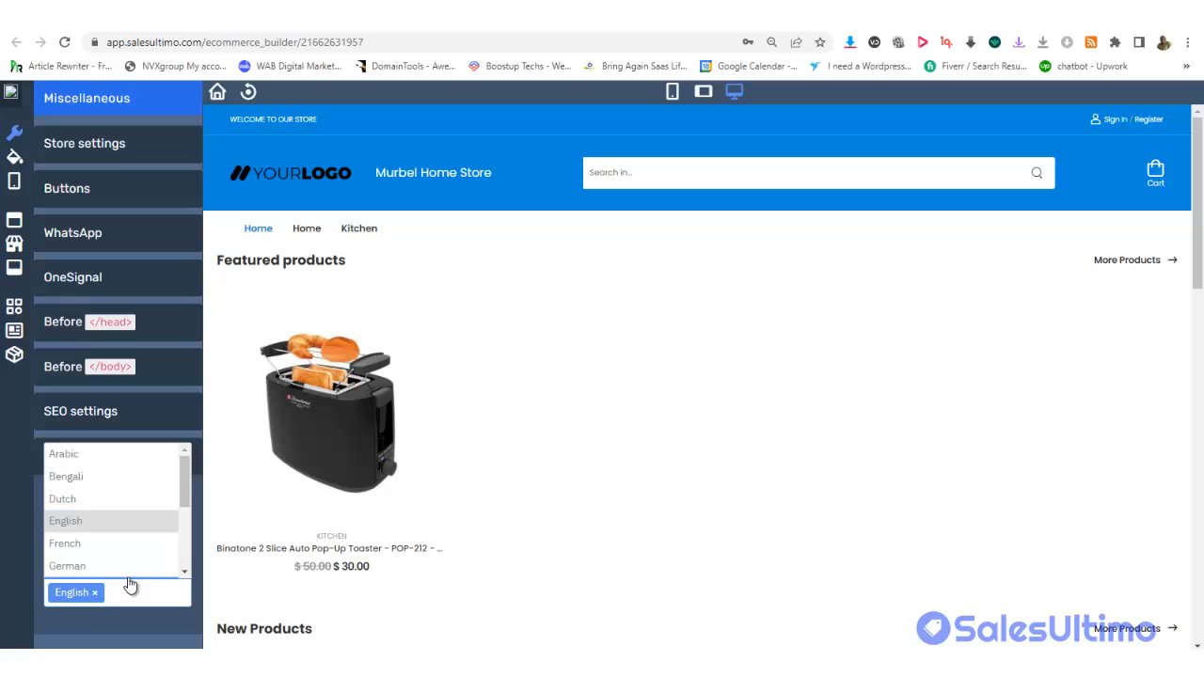
left_click(89, 455)
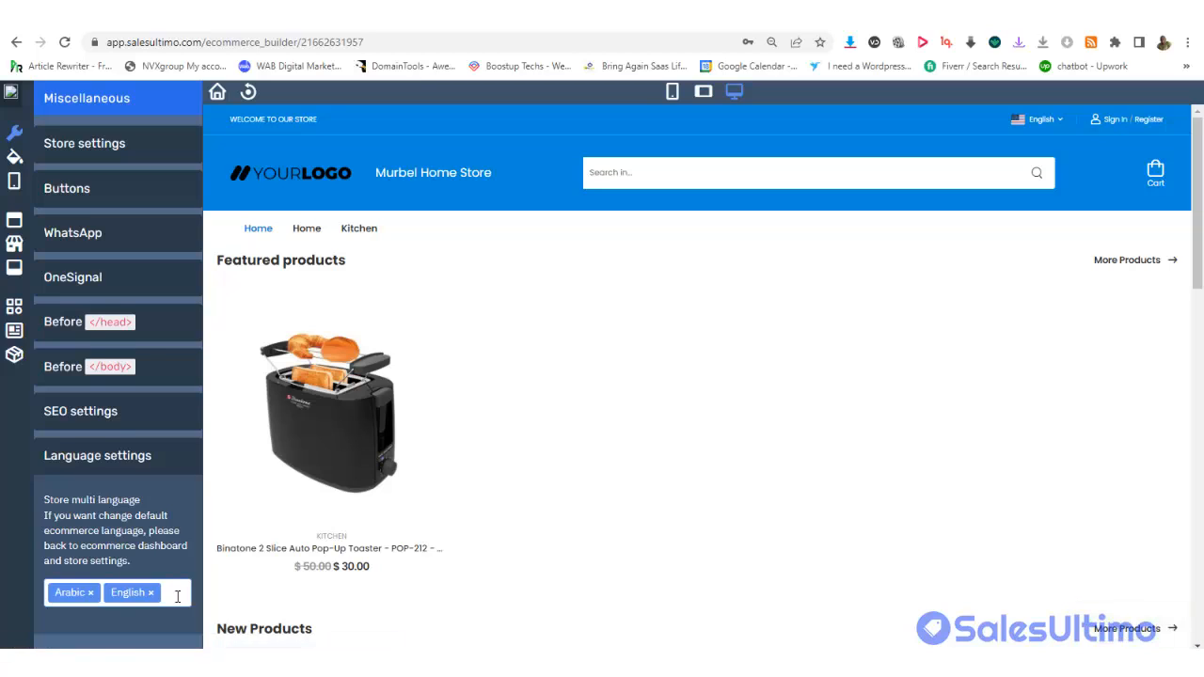
left_click(176, 596)
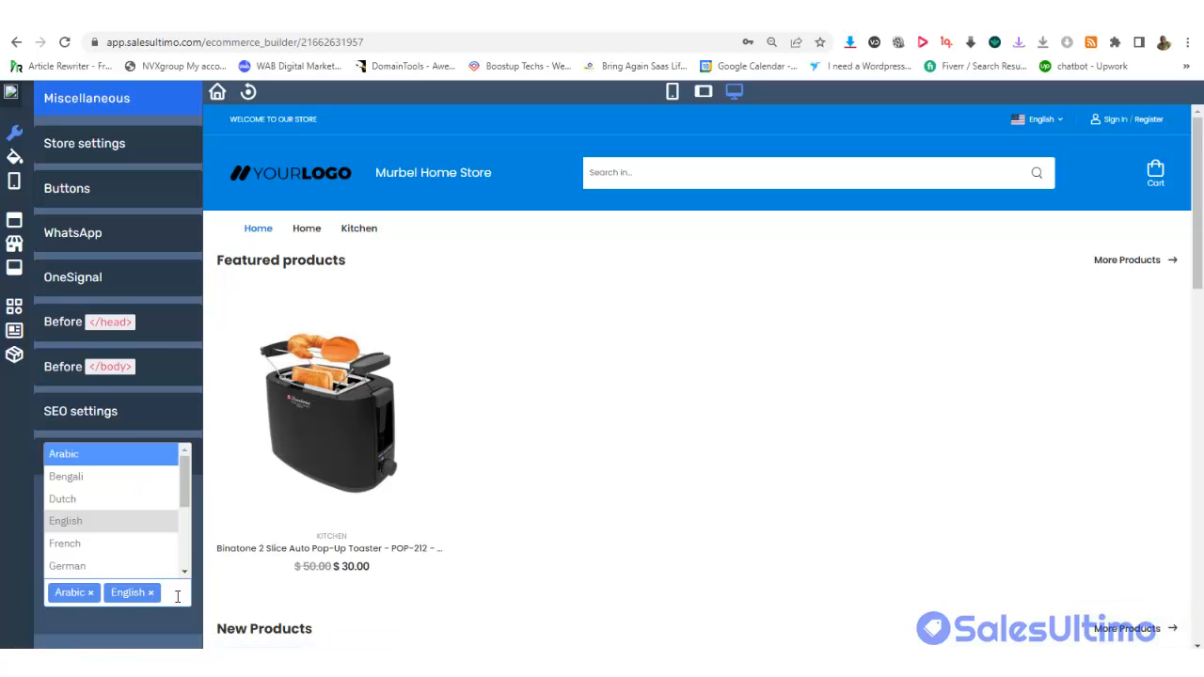
left_click(93, 481)
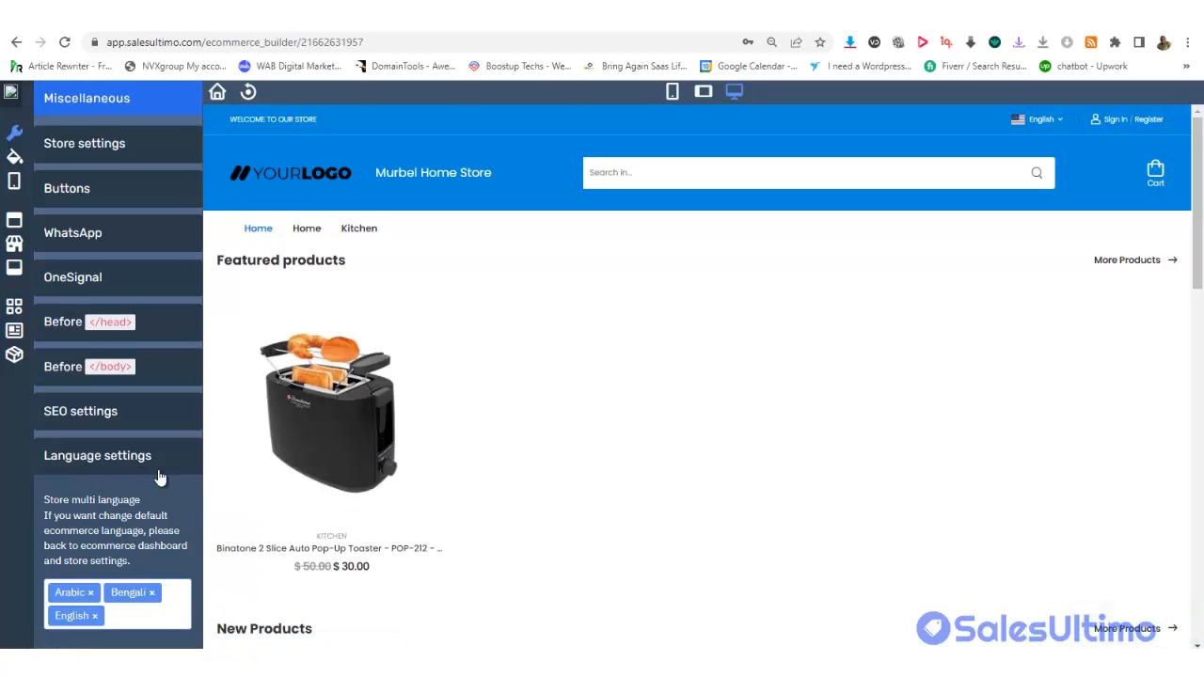
Enter 'kitchen,home,' as the SEO site tag keywords
left_click(107, 421)
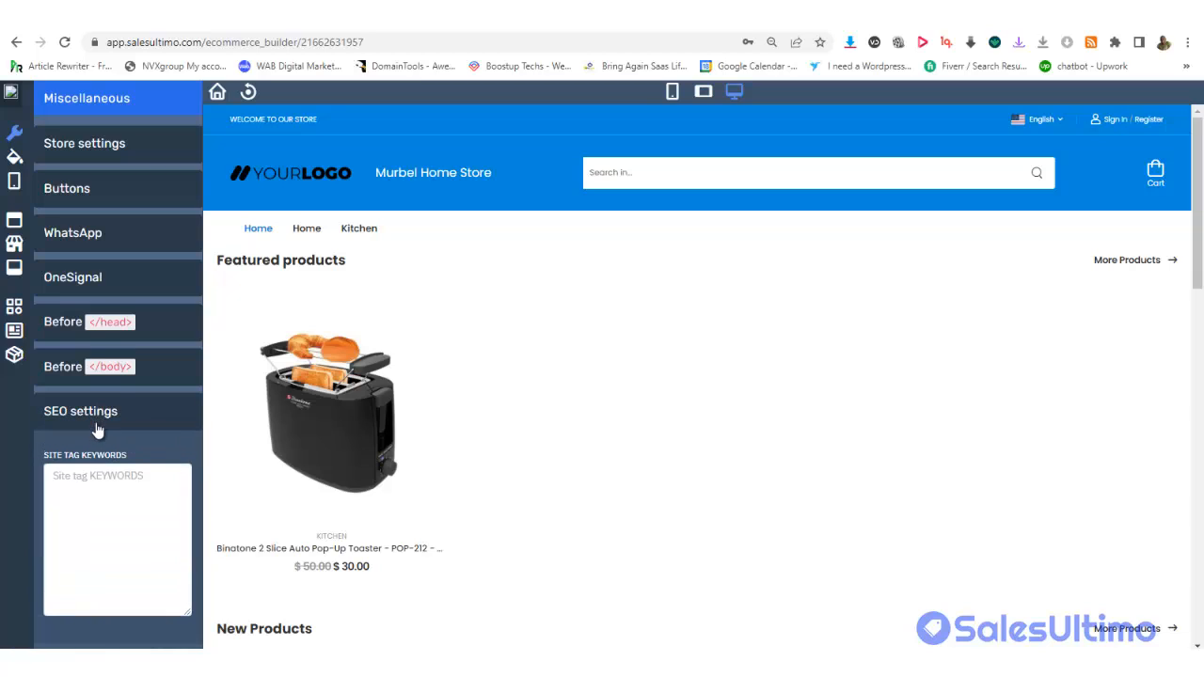
left_click(99, 505)
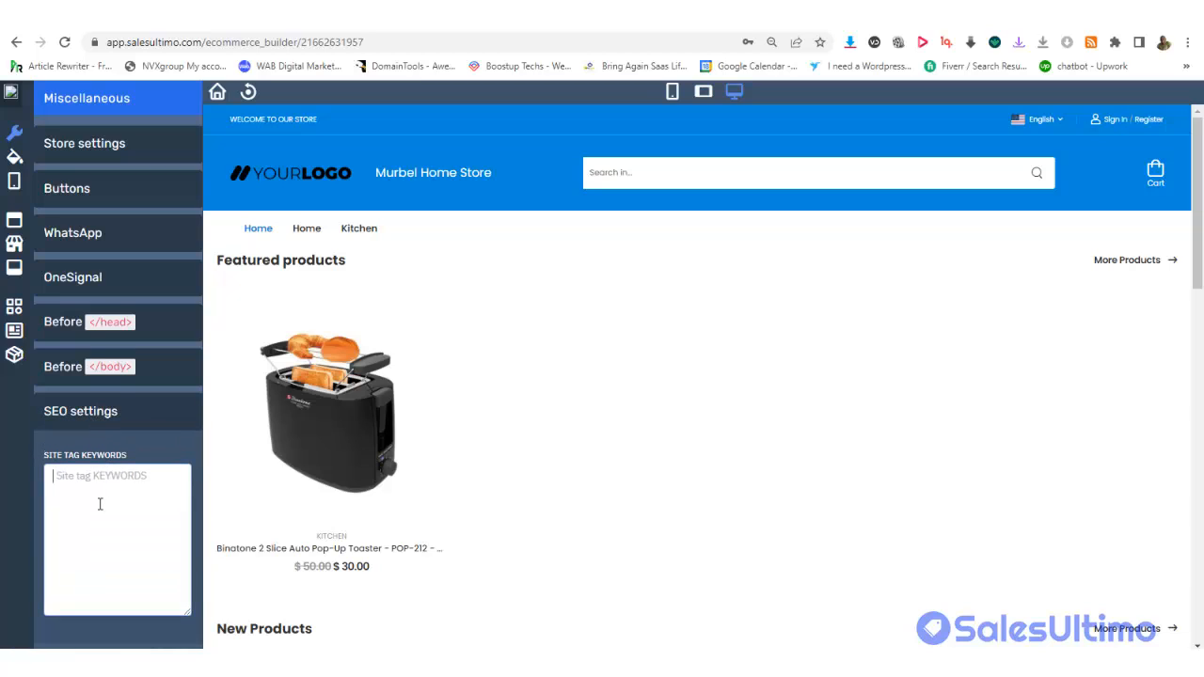
type("kitche")
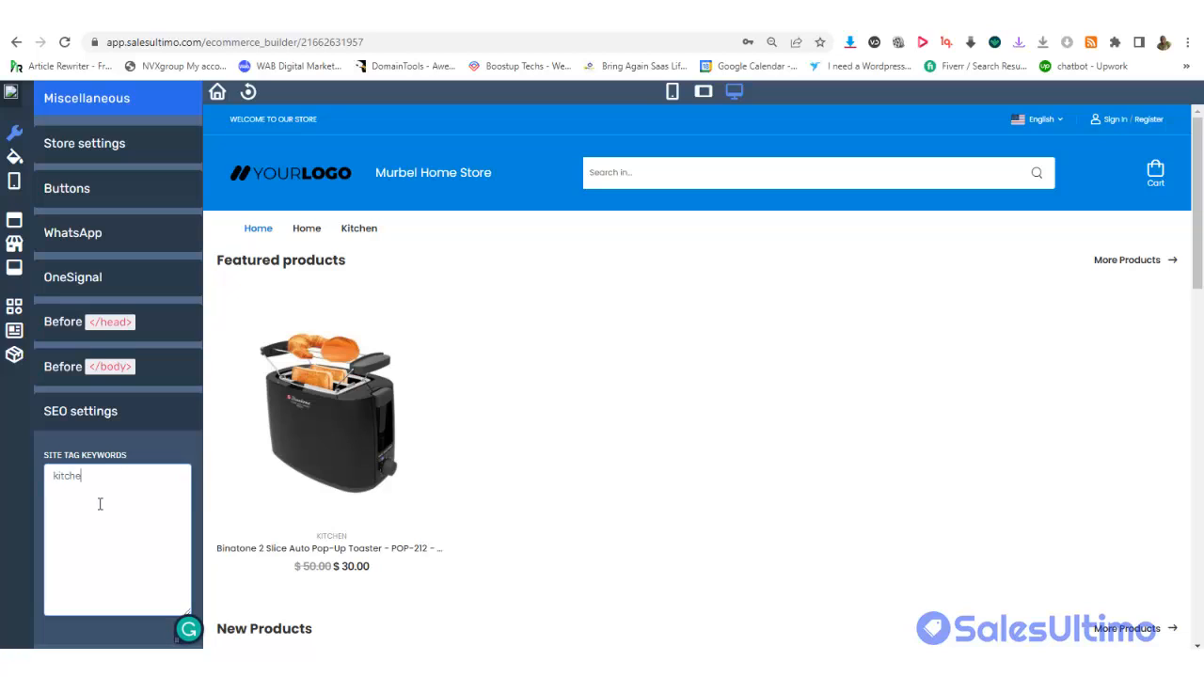
type("n,")
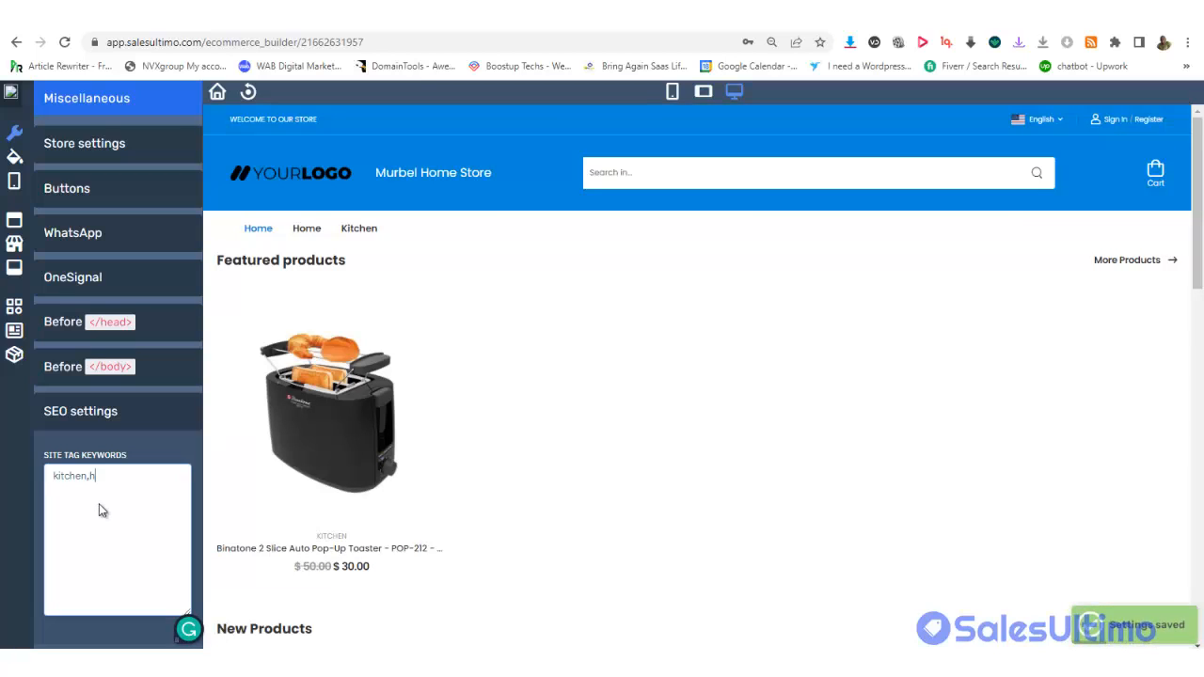
type("home,")
Look through the body-tag code, head code and OneSignal notification settings
left_click(85, 374)
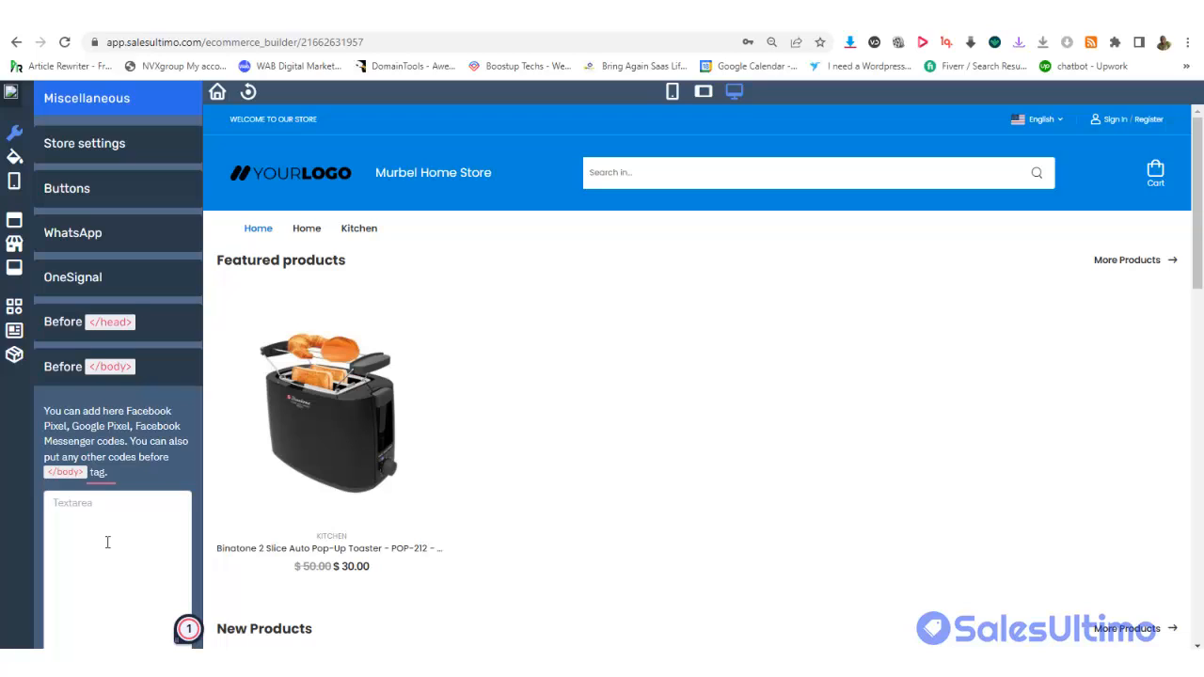
left_click(106, 322)
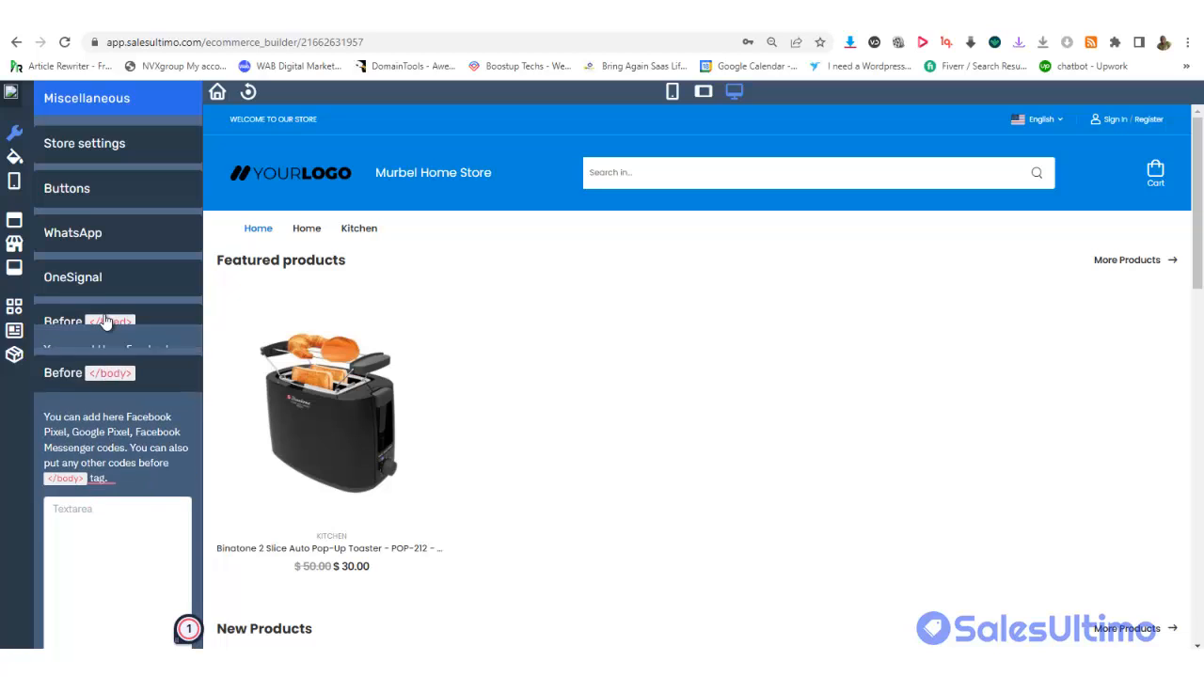
mouse_move(94, 478)
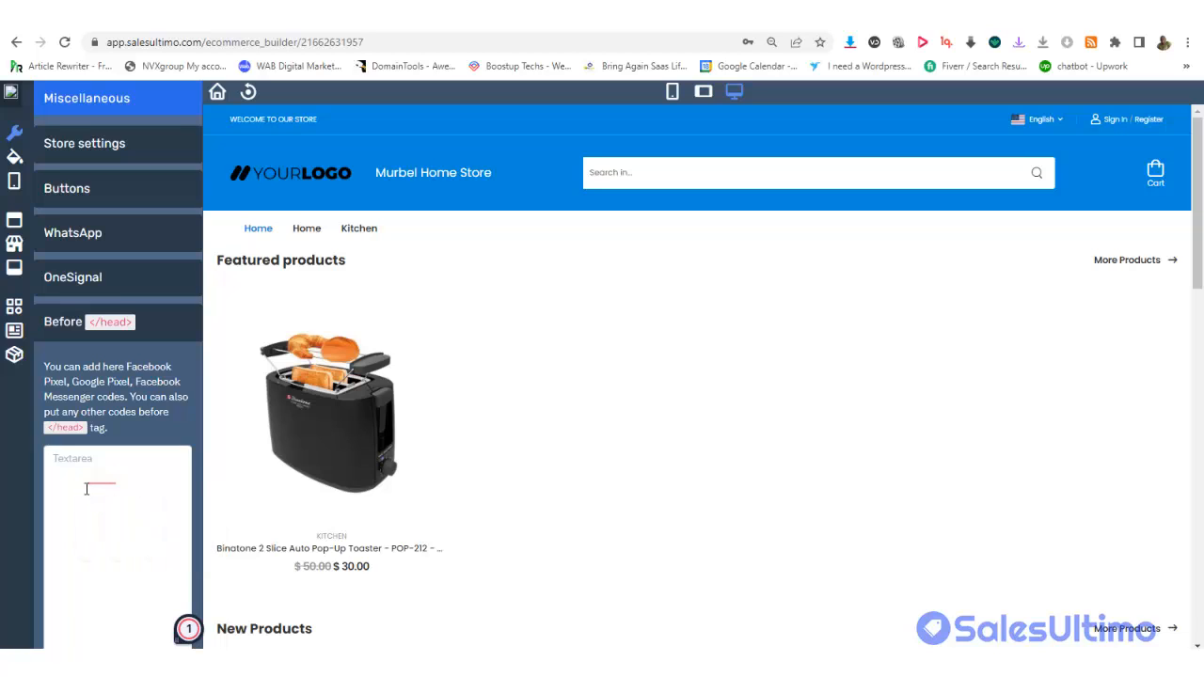
left_click(107, 278)
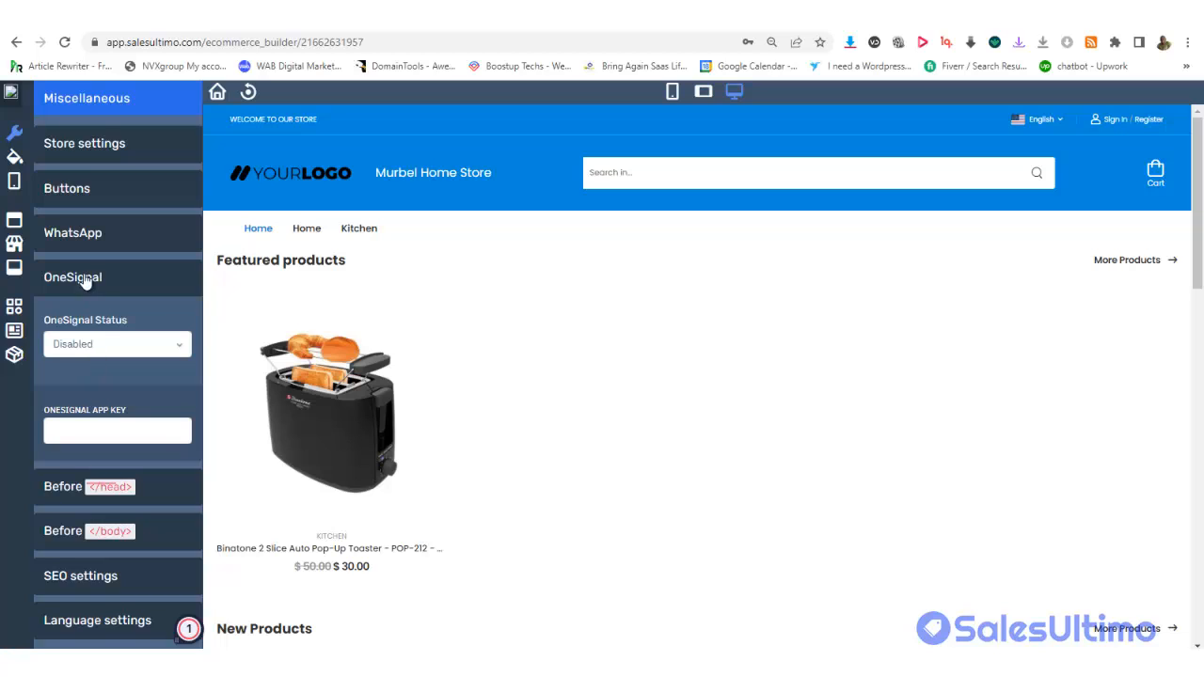
Set the WhatsApp send-order button to Show and enter the WhatsApp phone number with country code
left_click(93, 239)
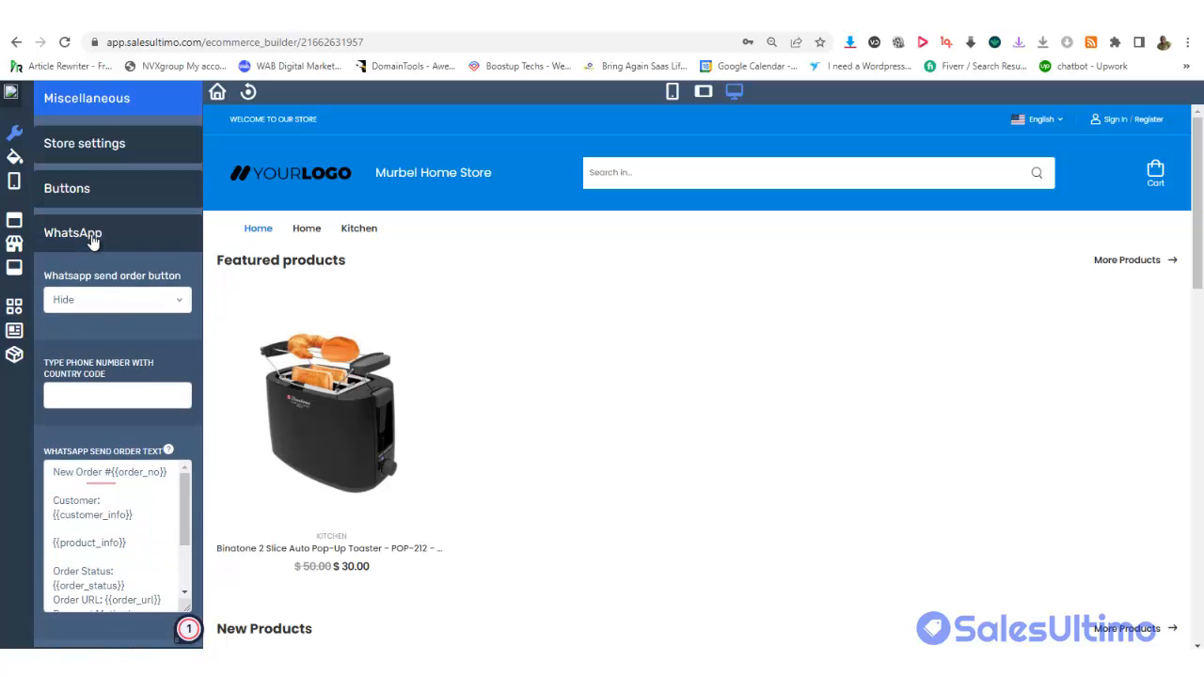
left_click(87, 302)
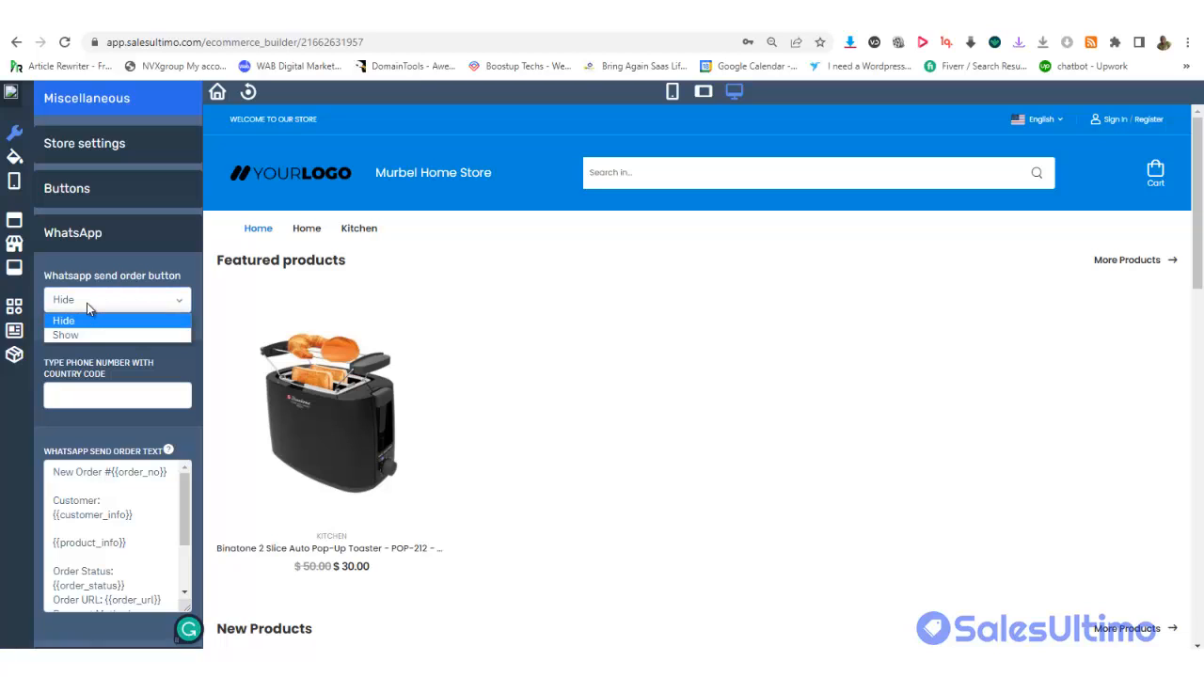
left_click(83, 335)
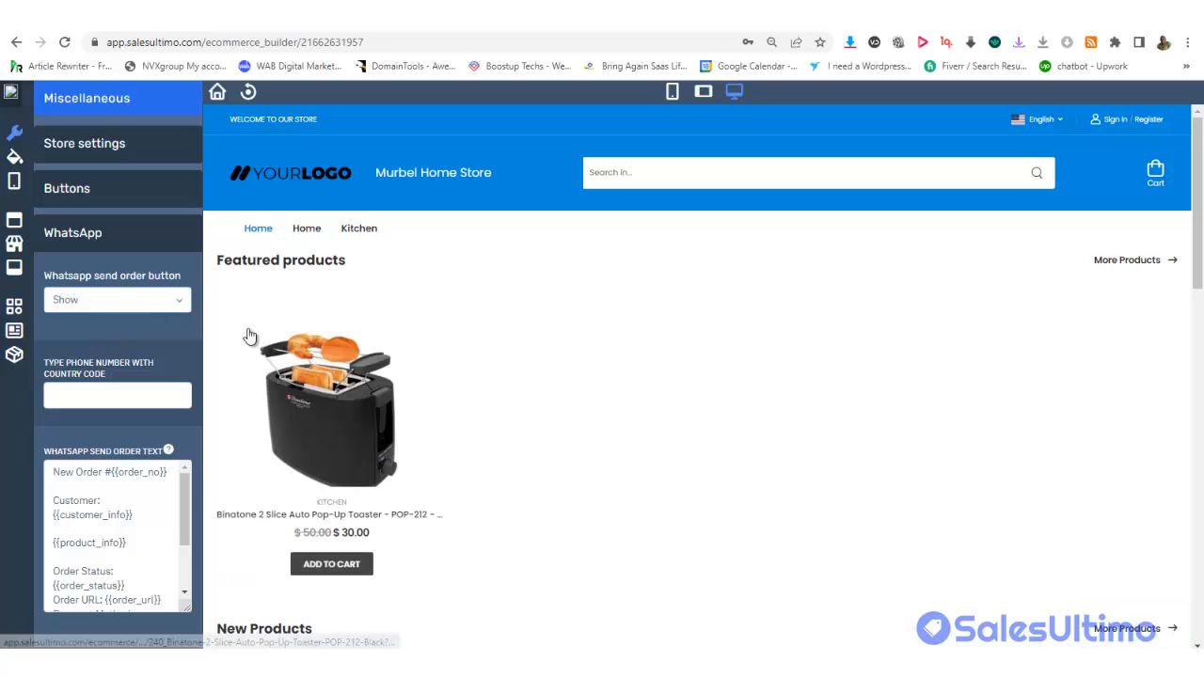
left_click(75, 398)
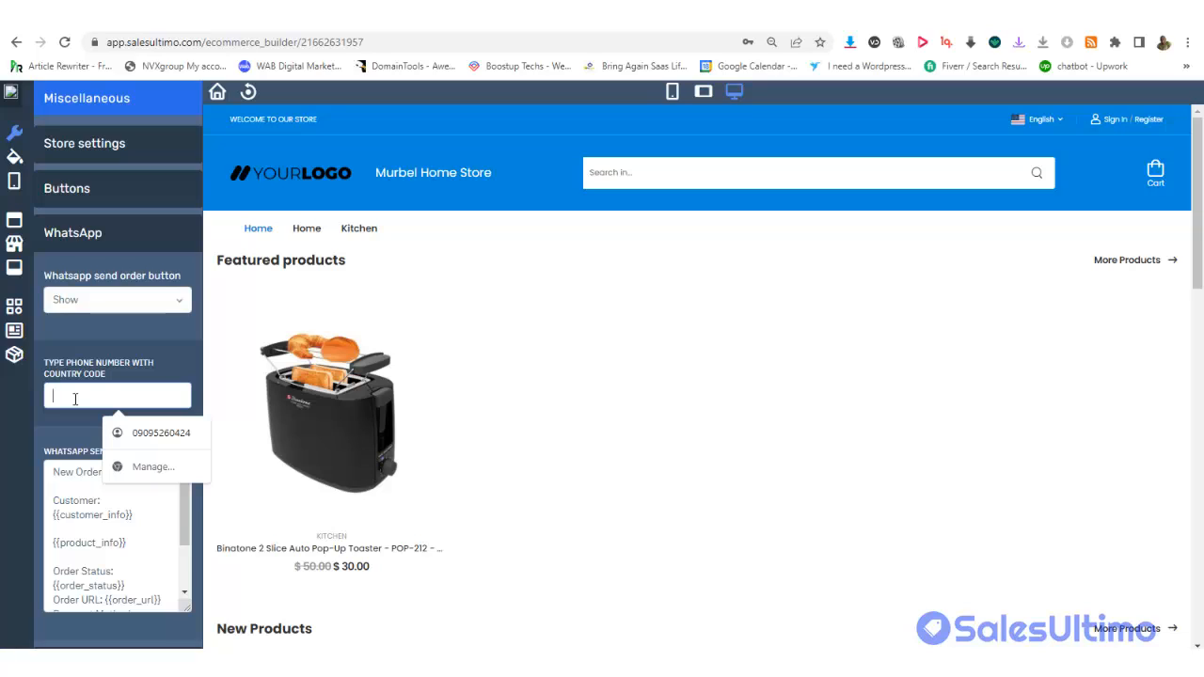
type("+1")
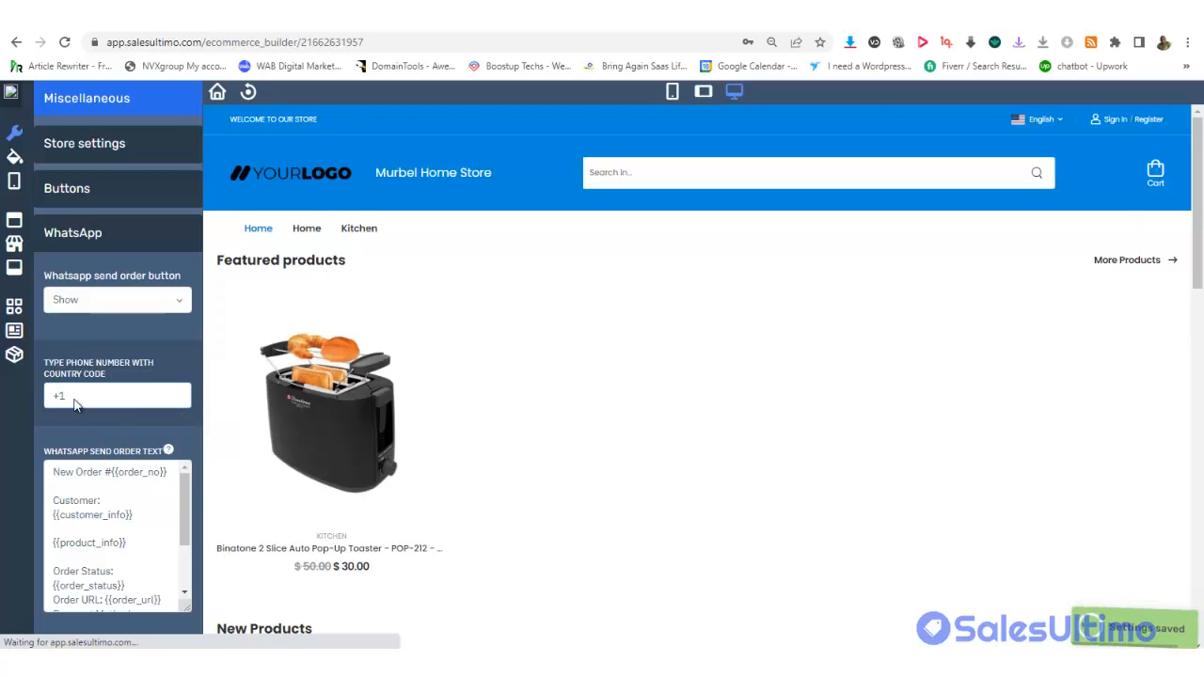
type("7789999")
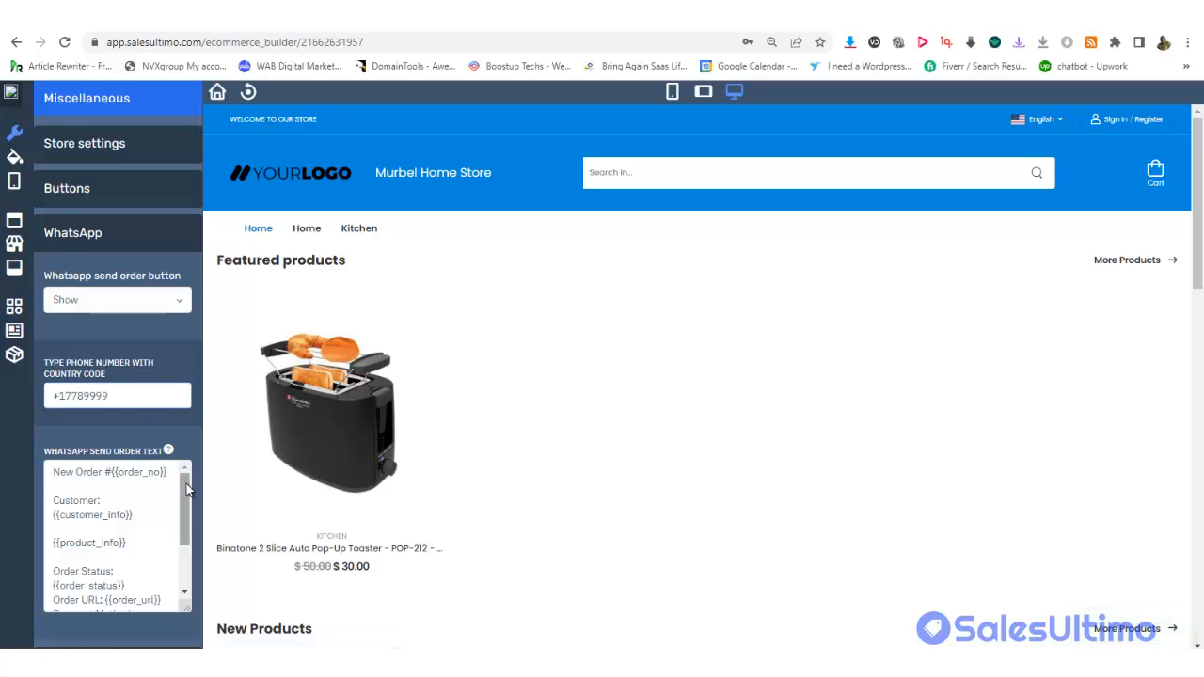
left_click_drag(187, 497, 184, 545)
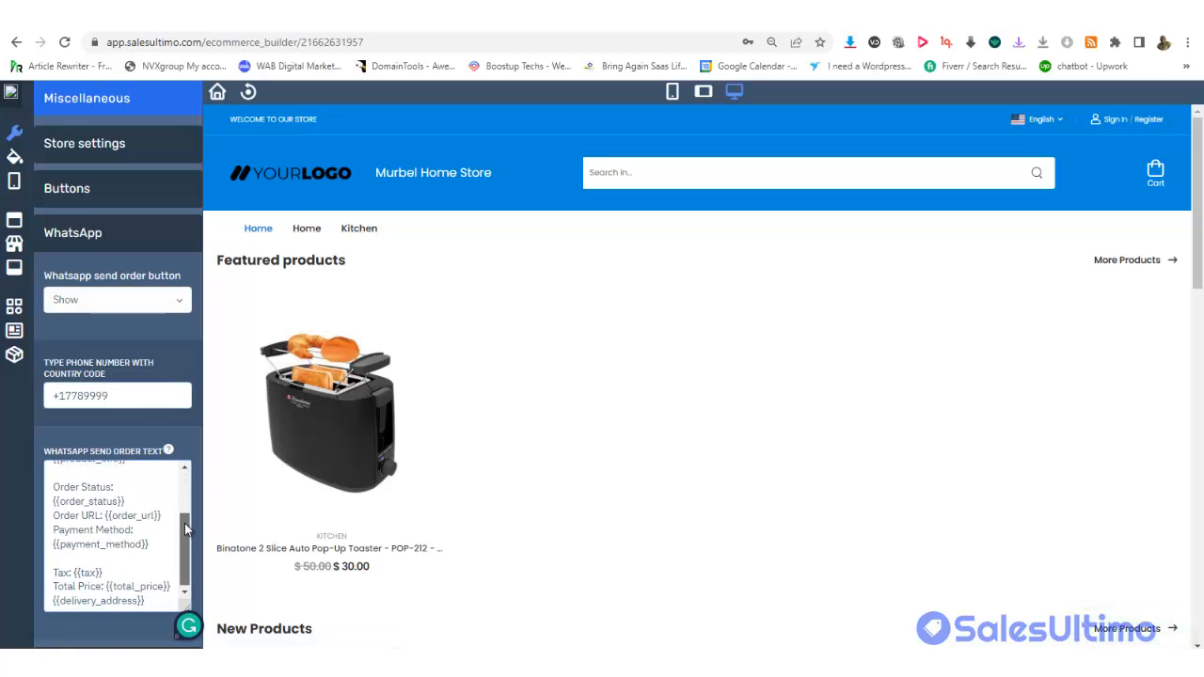
left_click_drag(1200, 162, 1196, 378)
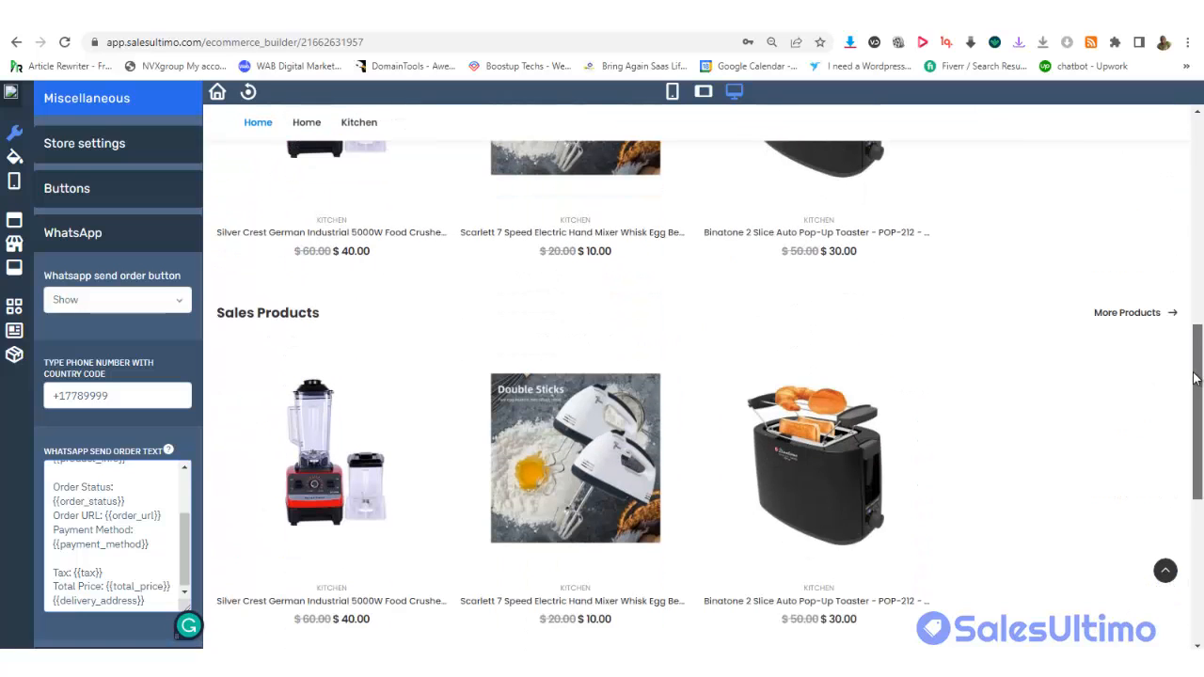
scroll(1172, 247, "up", 10)
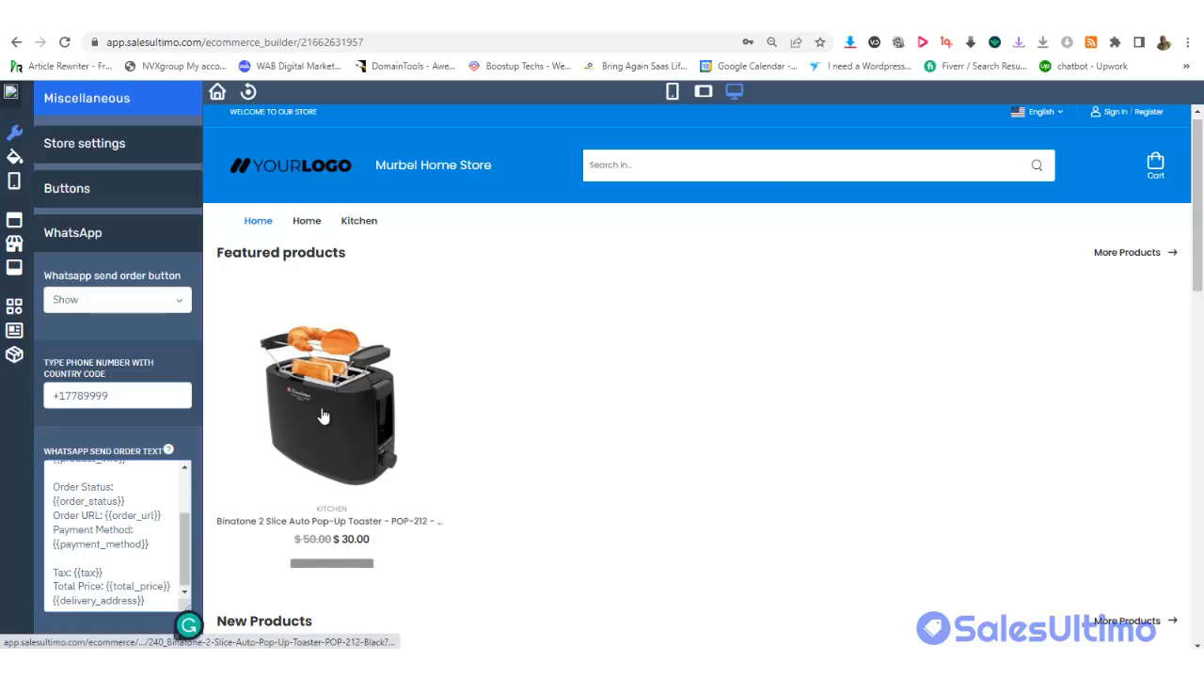
Change the buy button type from Add to cart to Buy now
left_click(88, 194)
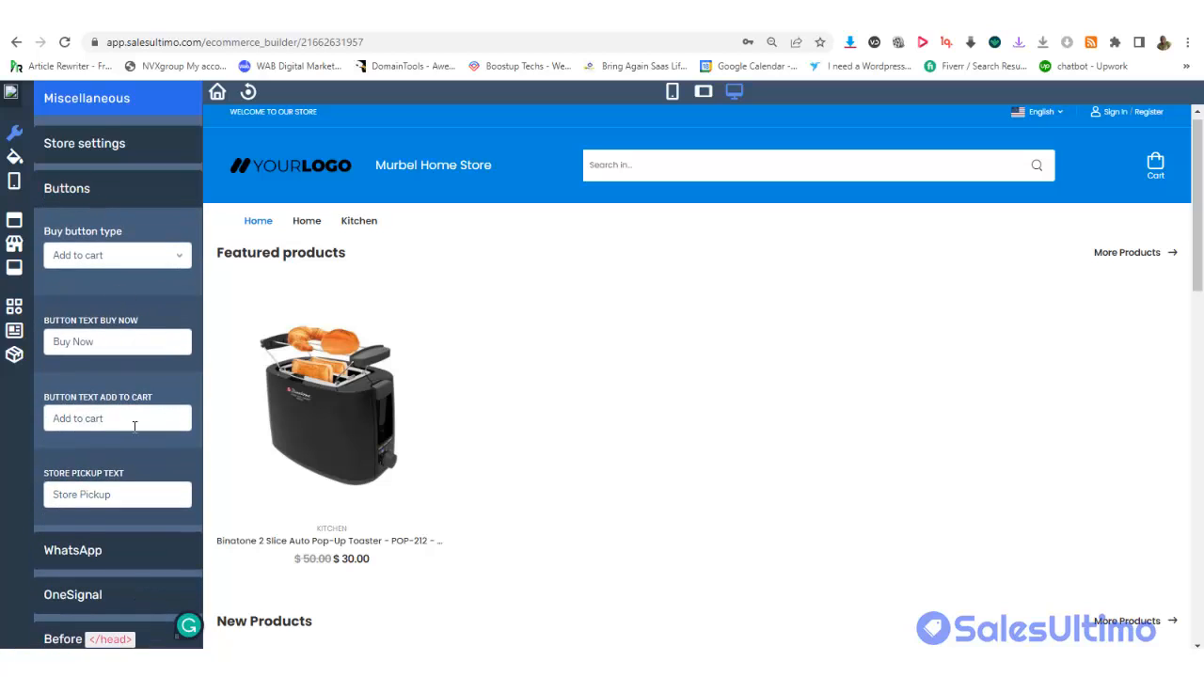
left_click(83, 552)
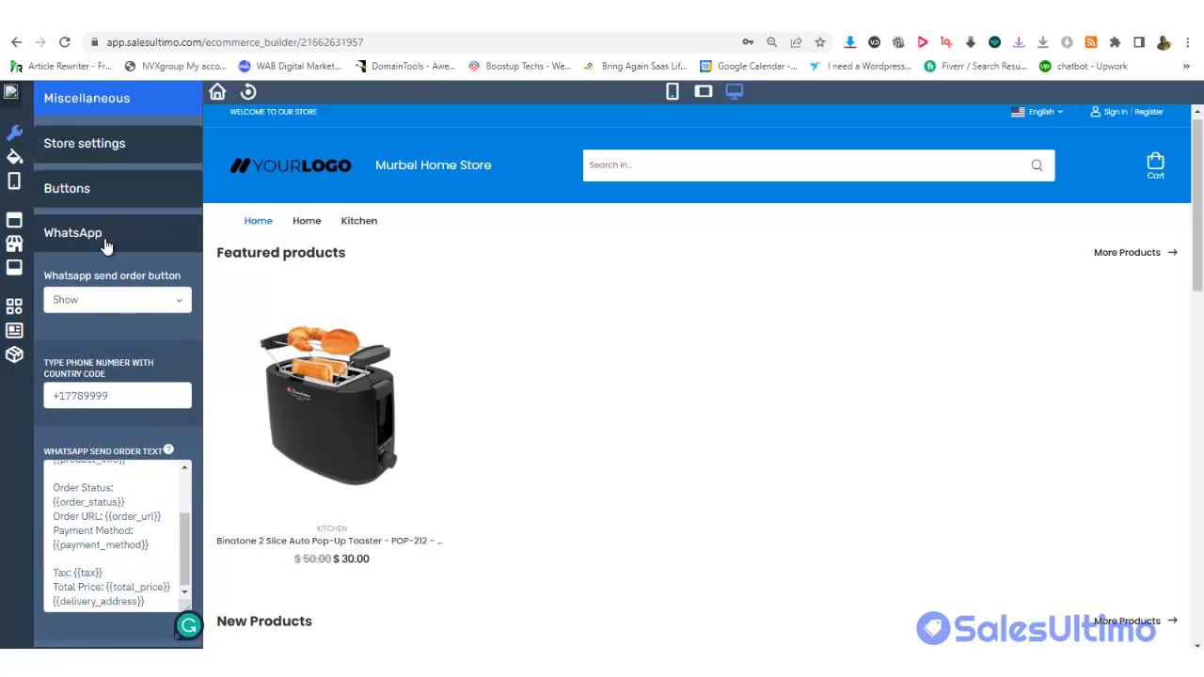
left_click(88, 193)
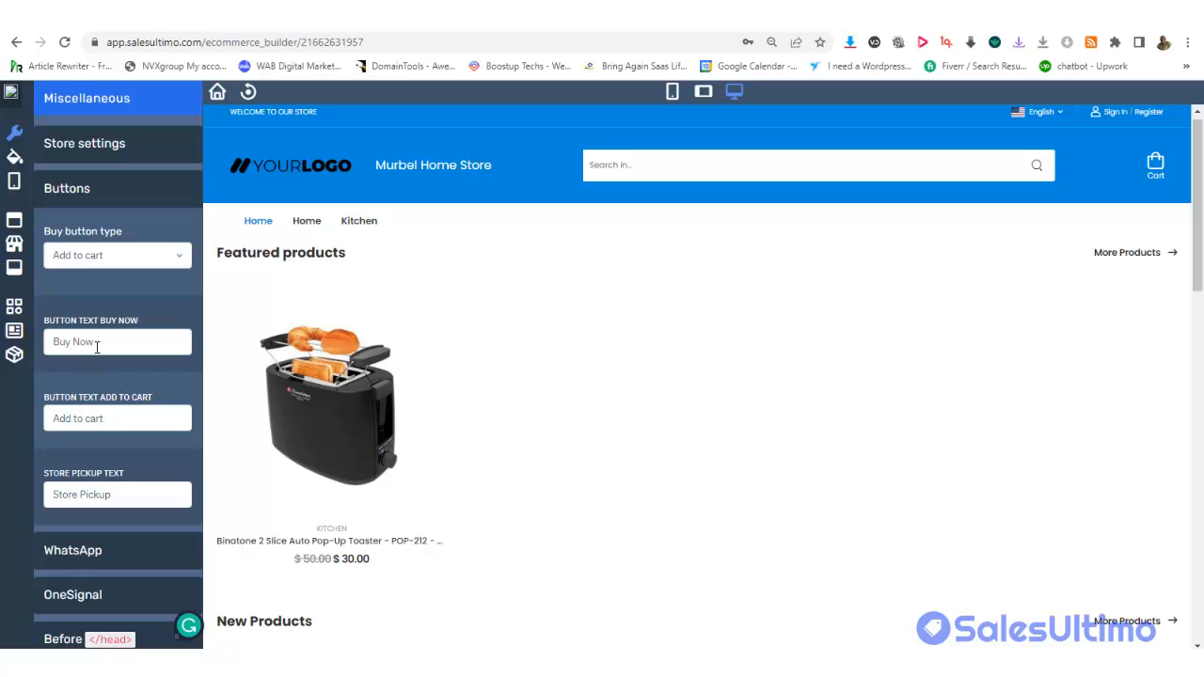
left_click(107, 252)
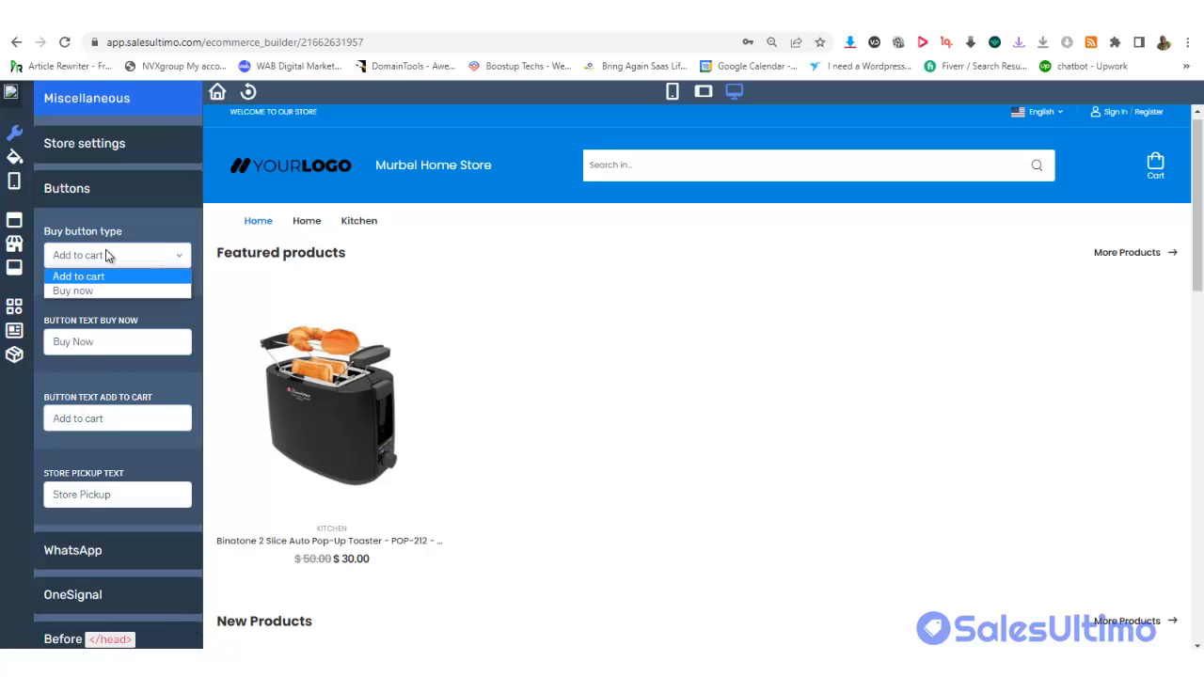
left_click(85, 291)
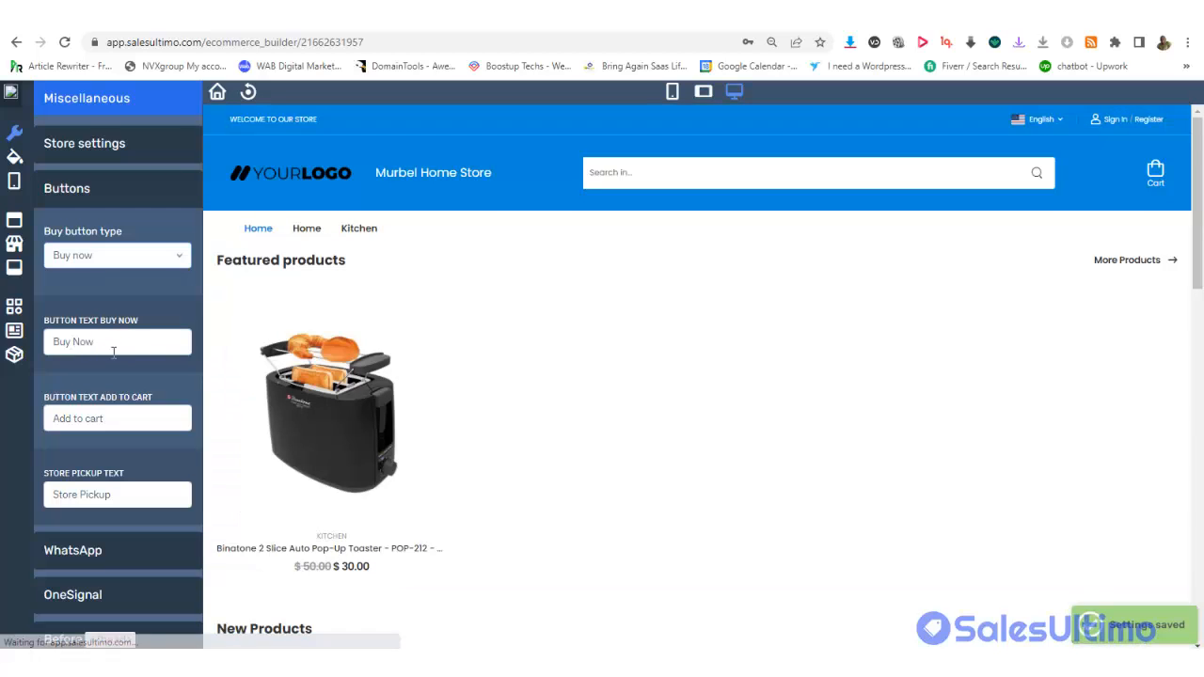
Review the add-to-cart and store pickup button wording and the general store settings
left_click(116, 420)
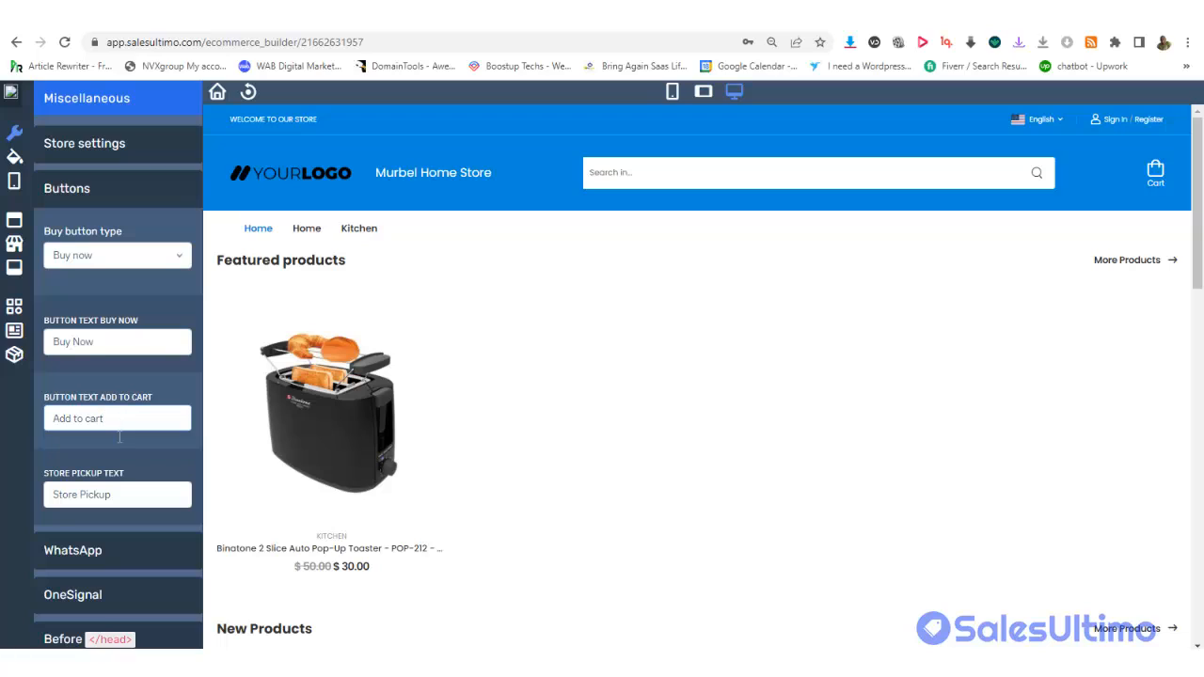
left_click(123, 493)
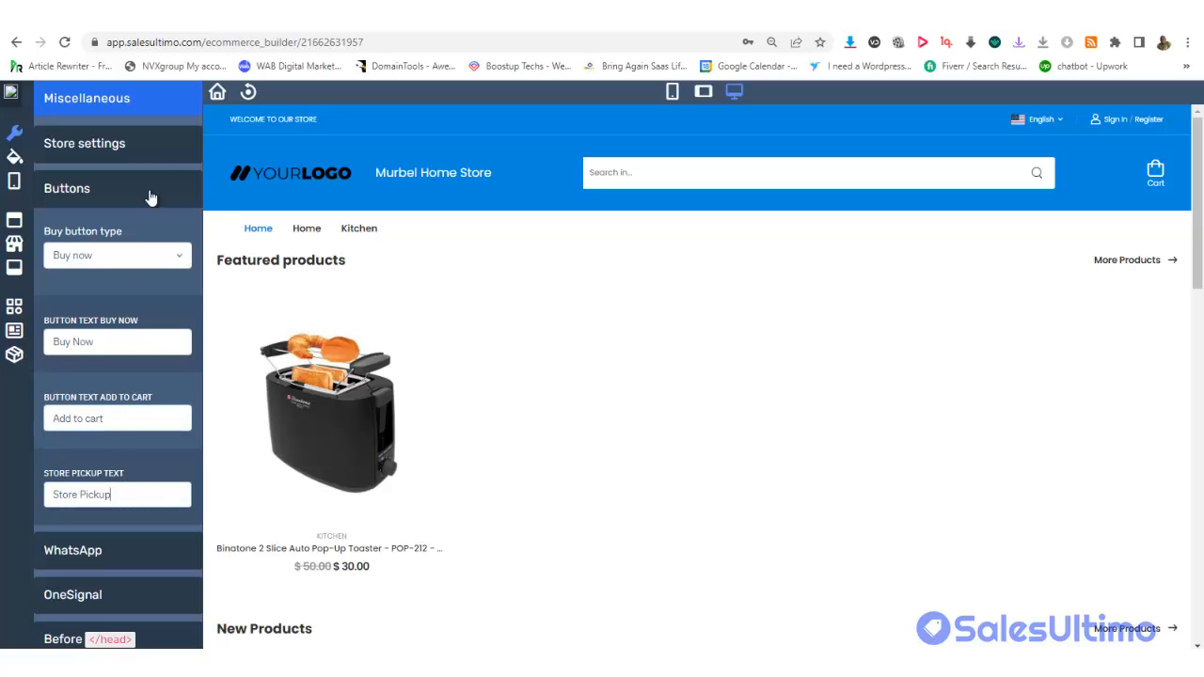
left_click(115, 151)
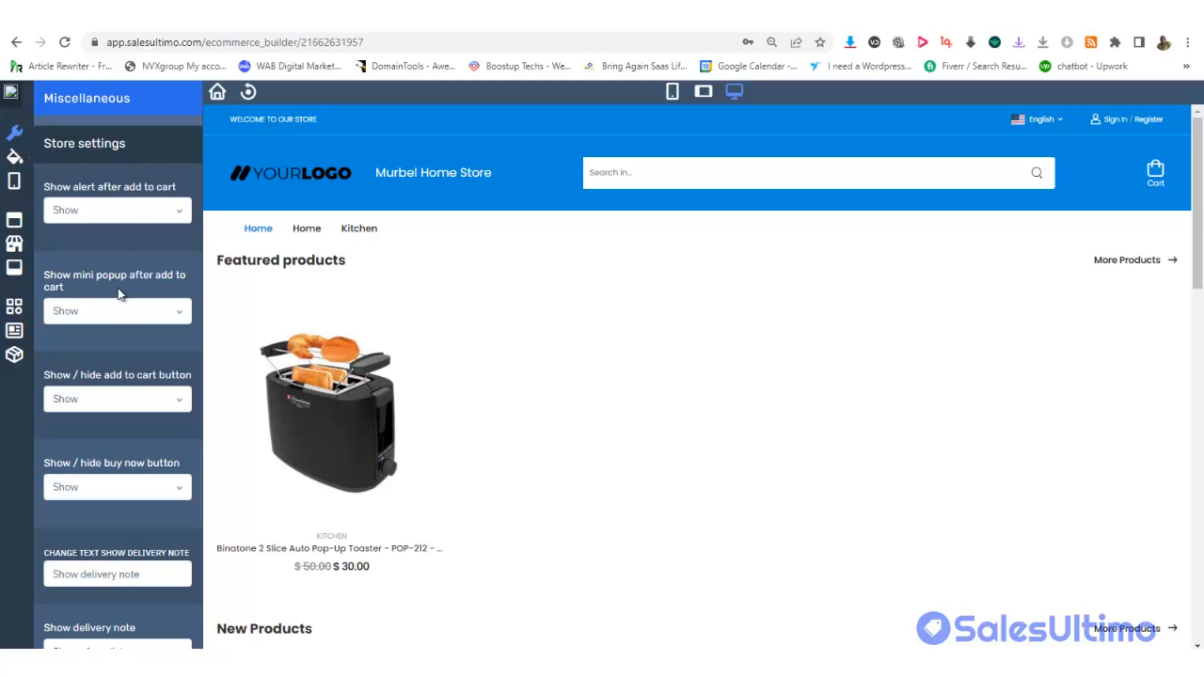
In Main Styles, set the Guest login font hover colour to orange #e69138
left_click(14, 156)
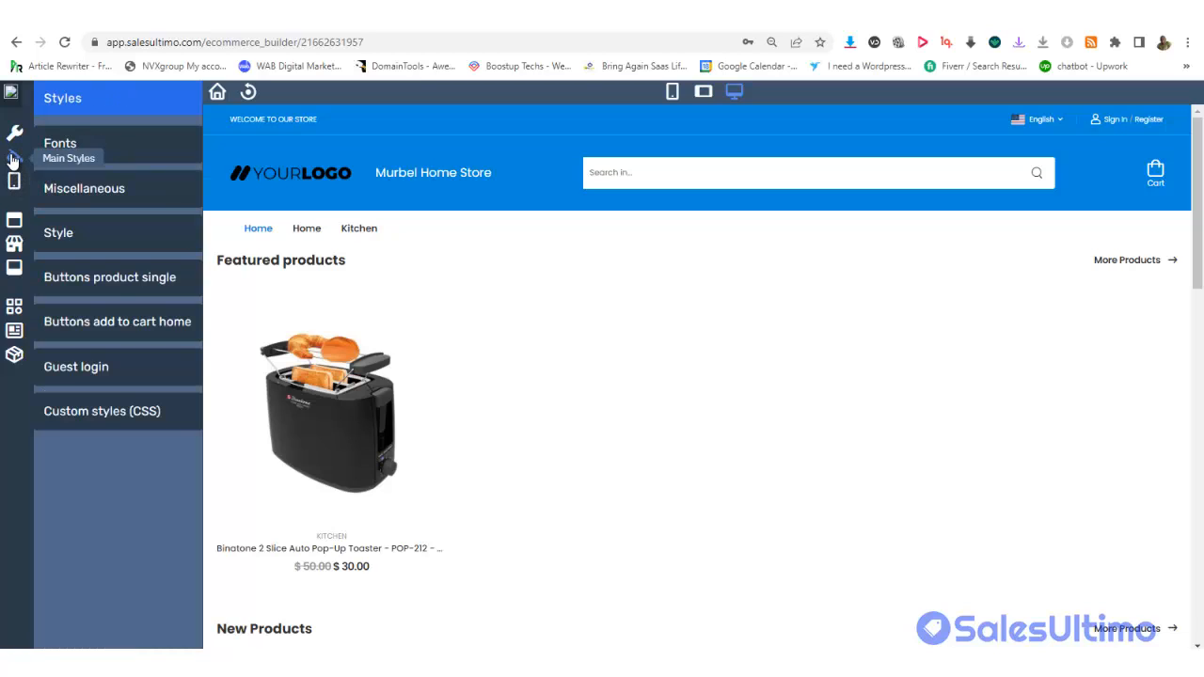
left_click(84, 411)
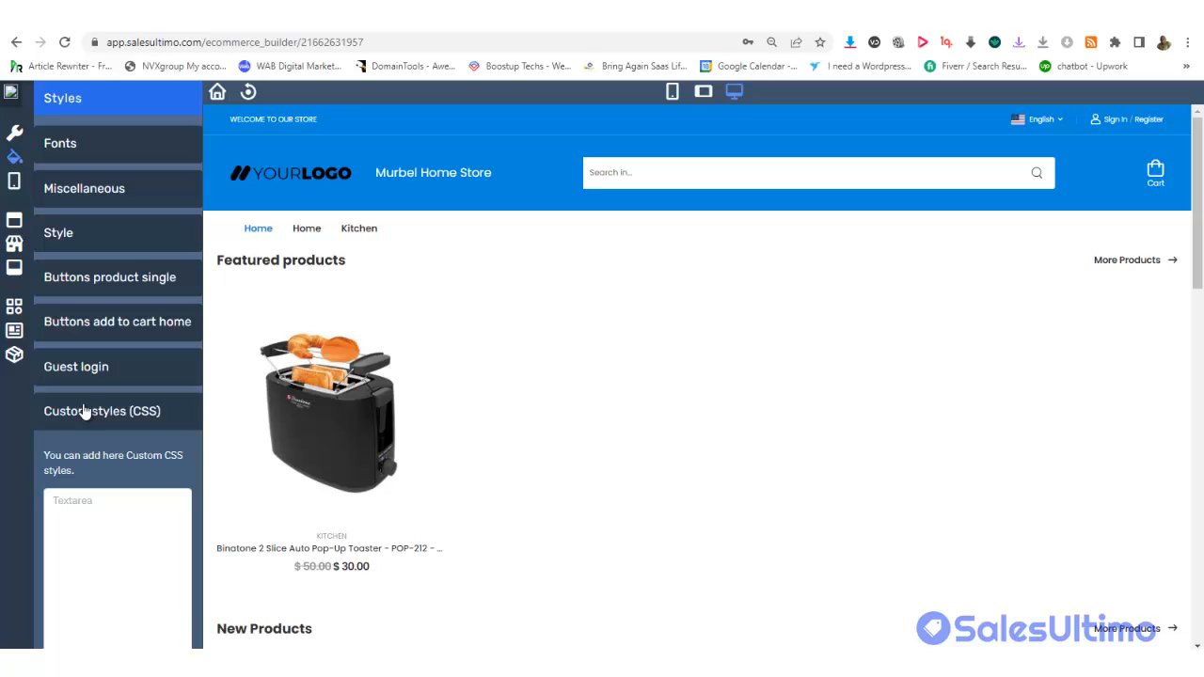
left_click(107, 376)
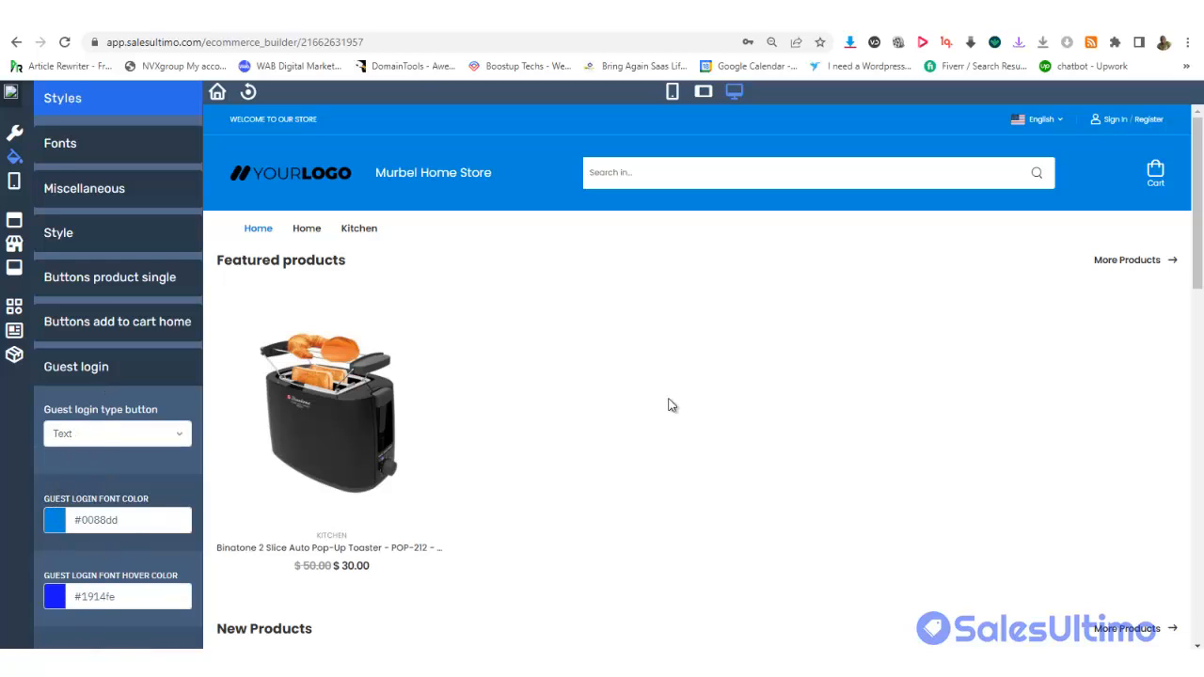
left_click(114, 598)
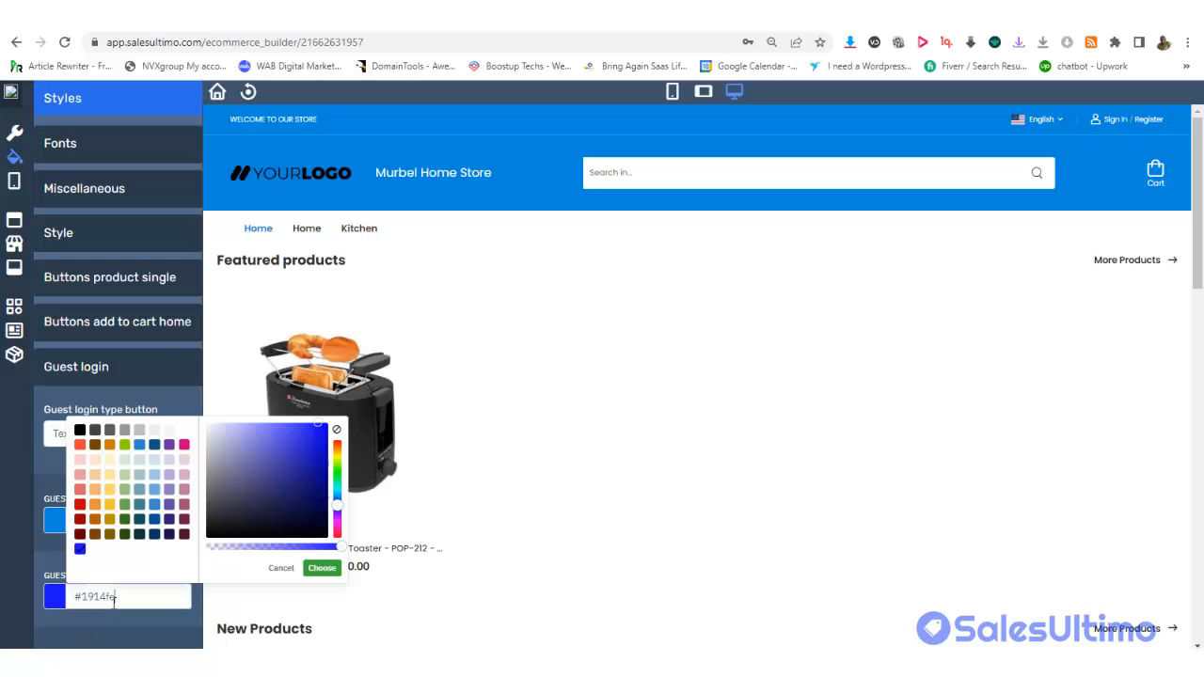
left_click(97, 508)
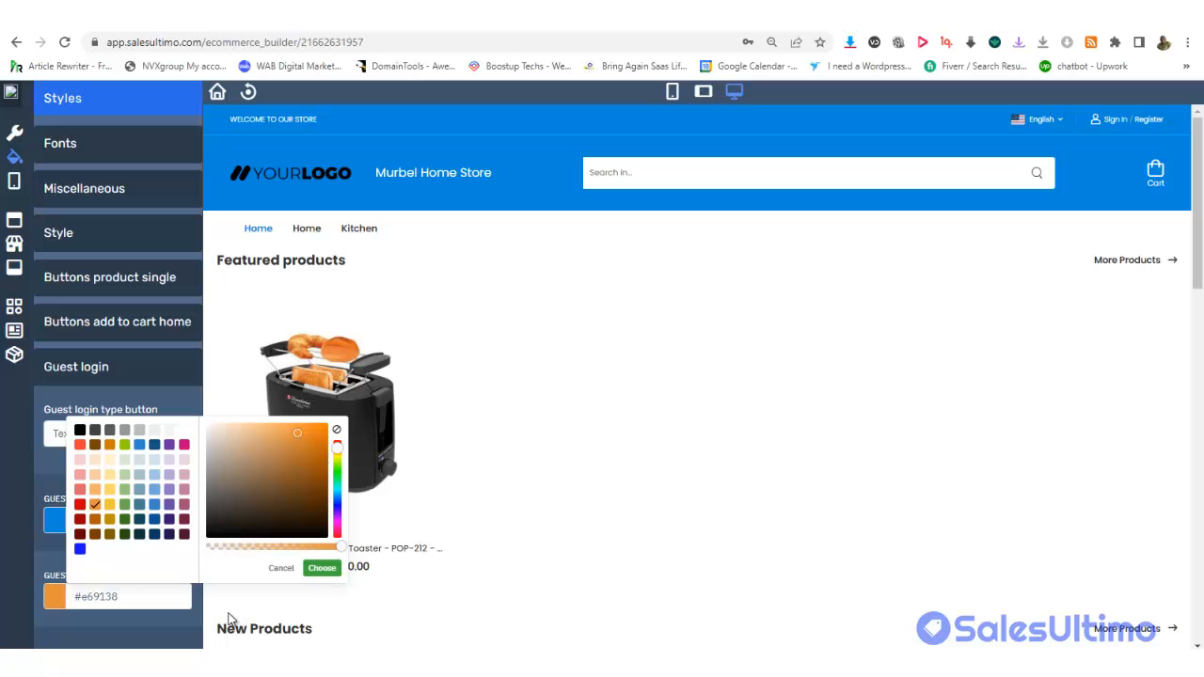
left_click(155, 622)
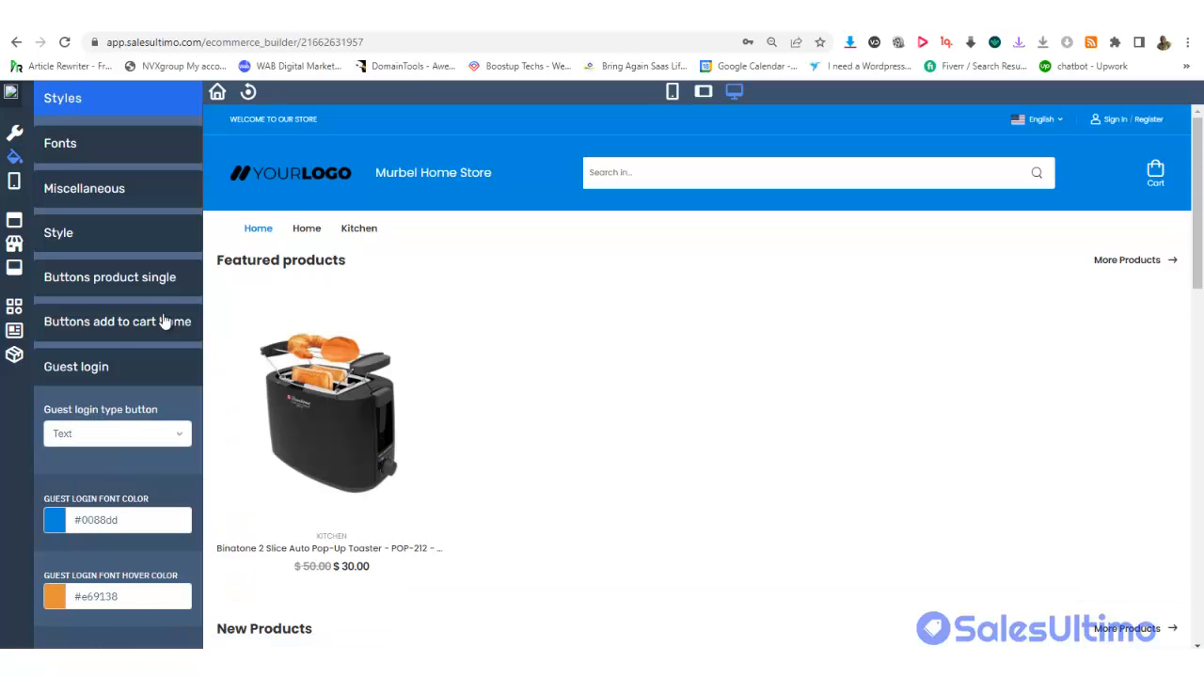
left_click(85, 329)
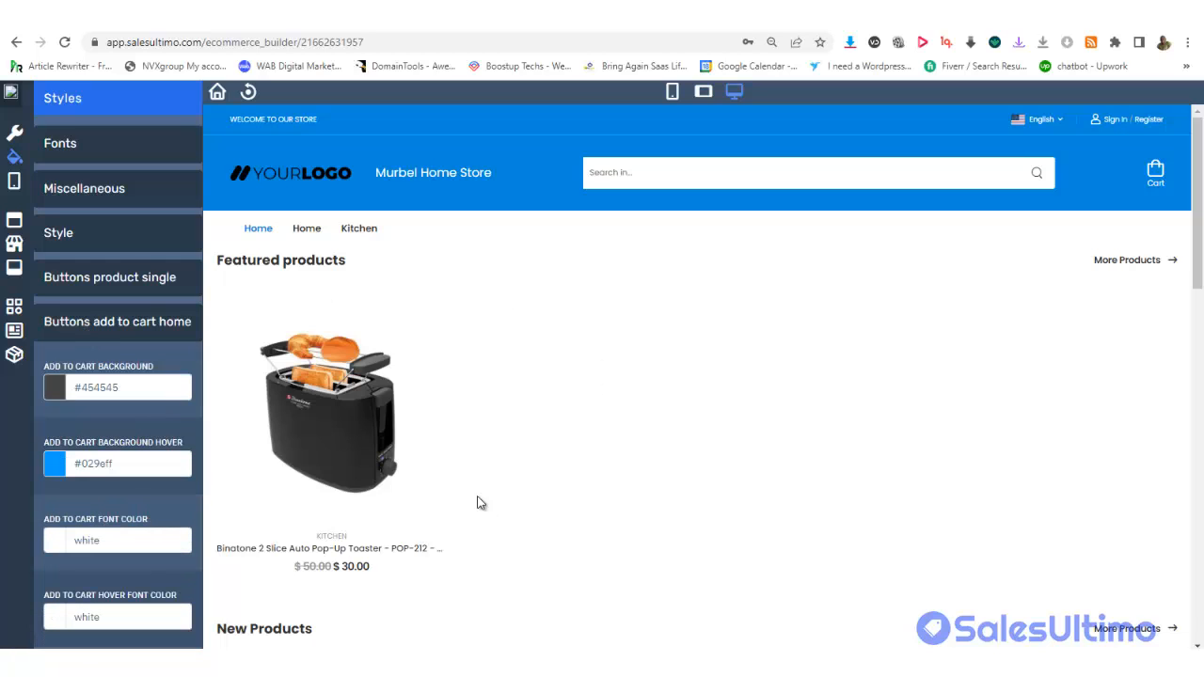
Set home add-to-cart button background to red #f44336 and hover background to green #8fce00
mouse_move(358, 538)
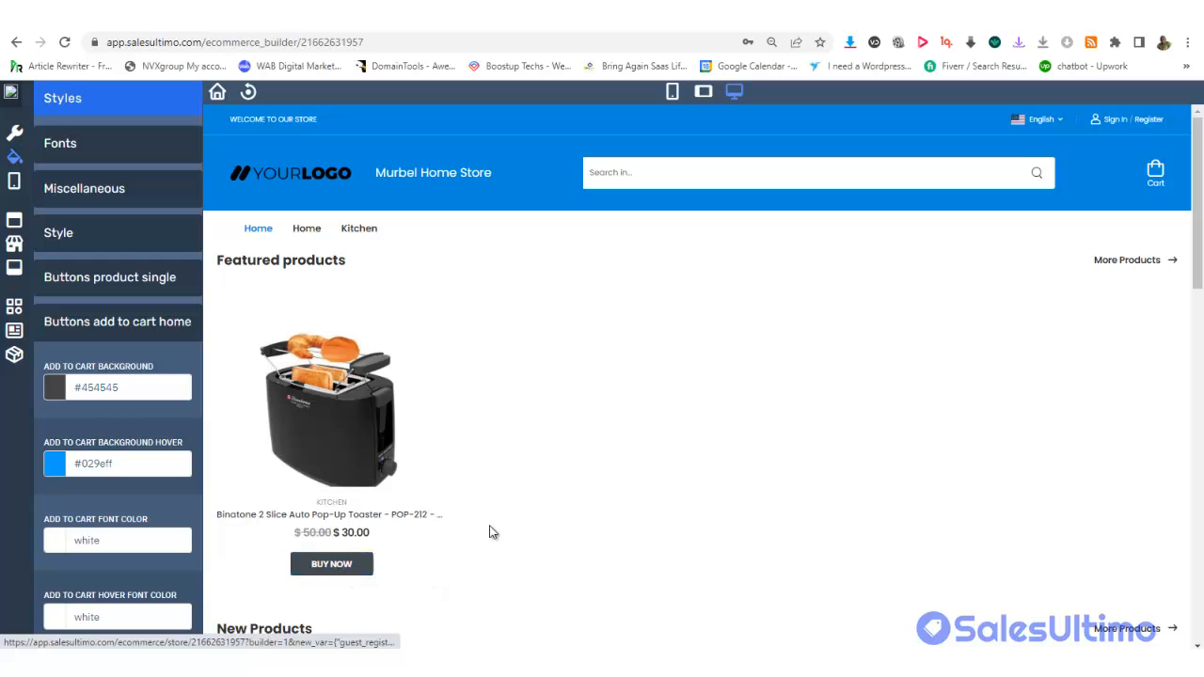
left_click(76, 388)
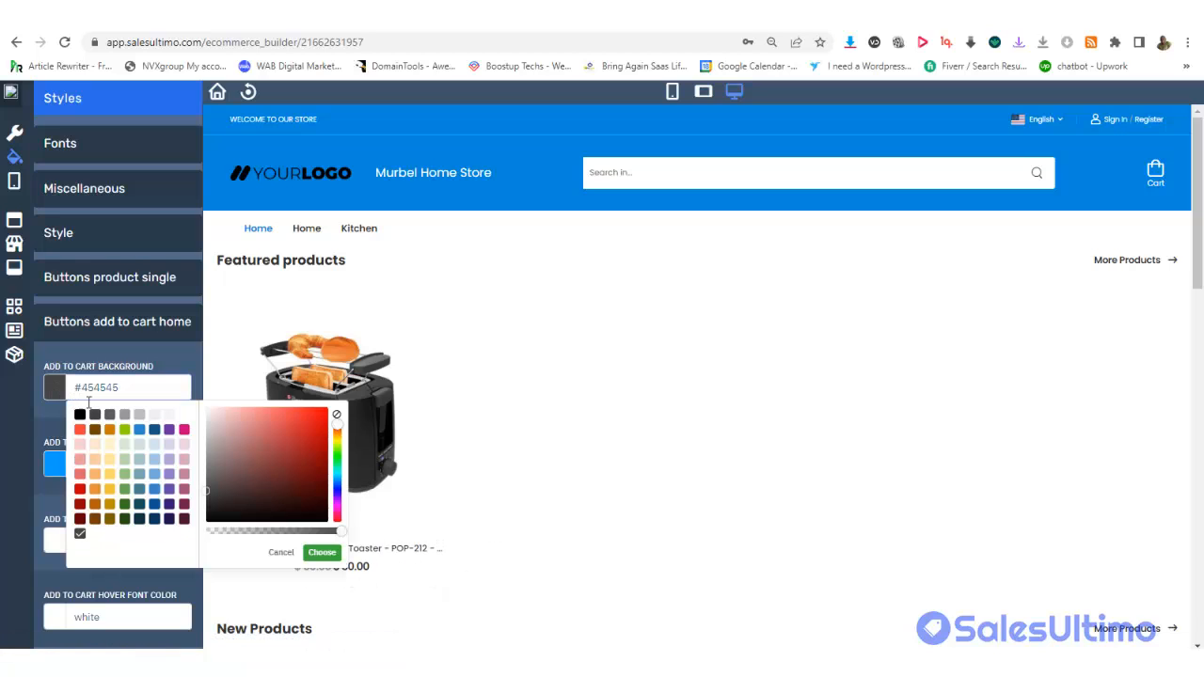
left_click(80, 429)
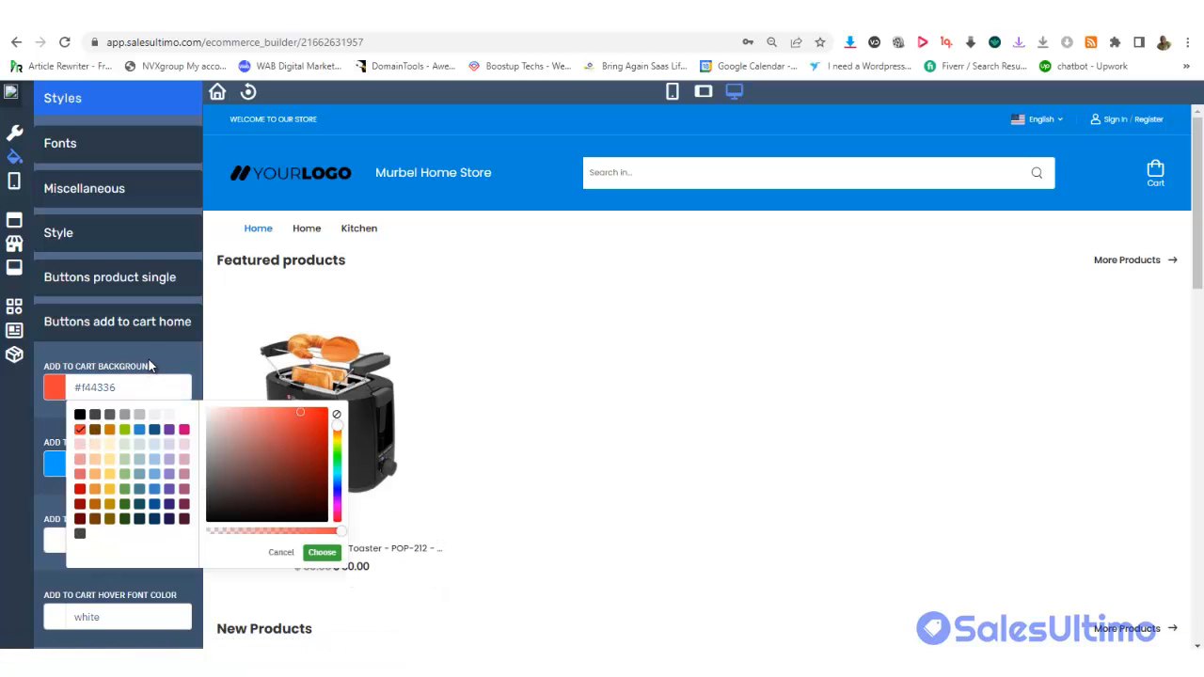
left_click(151, 367)
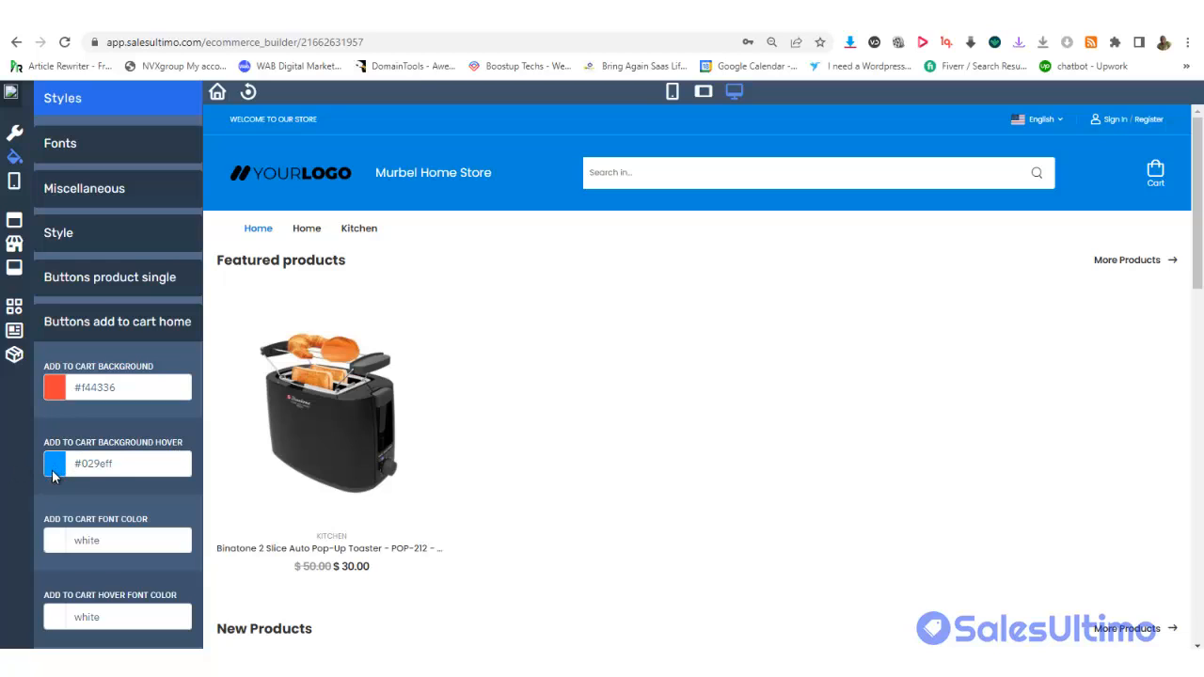
left_click(94, 471)
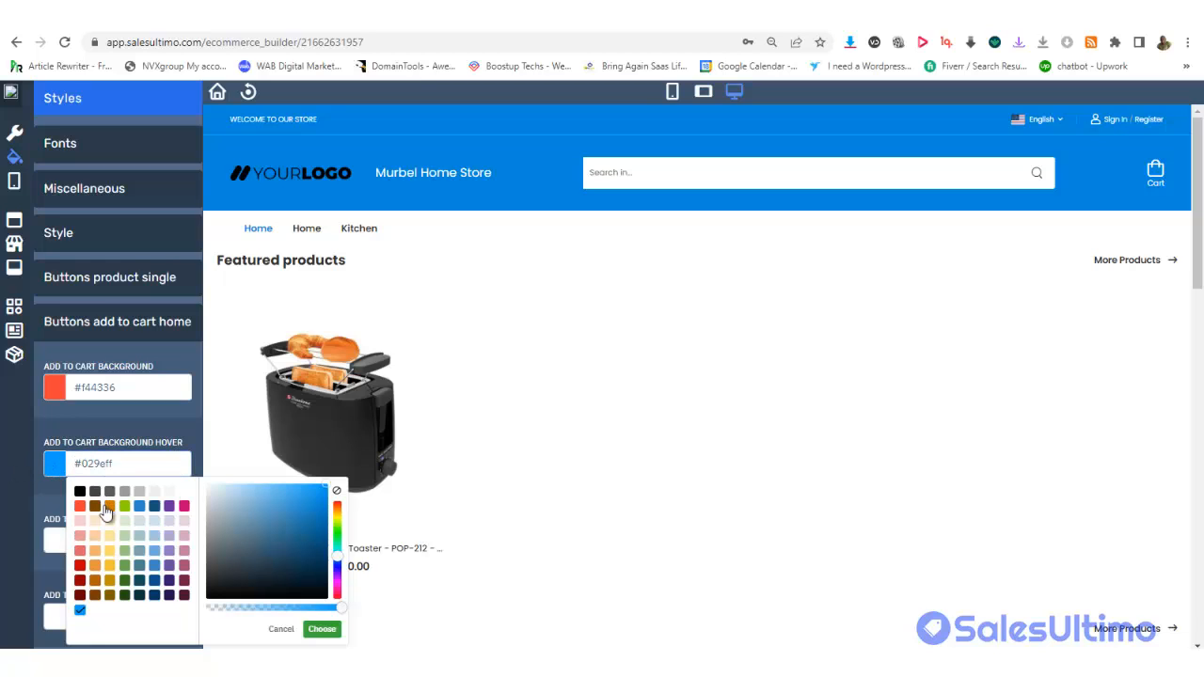
left_click(125, 507)
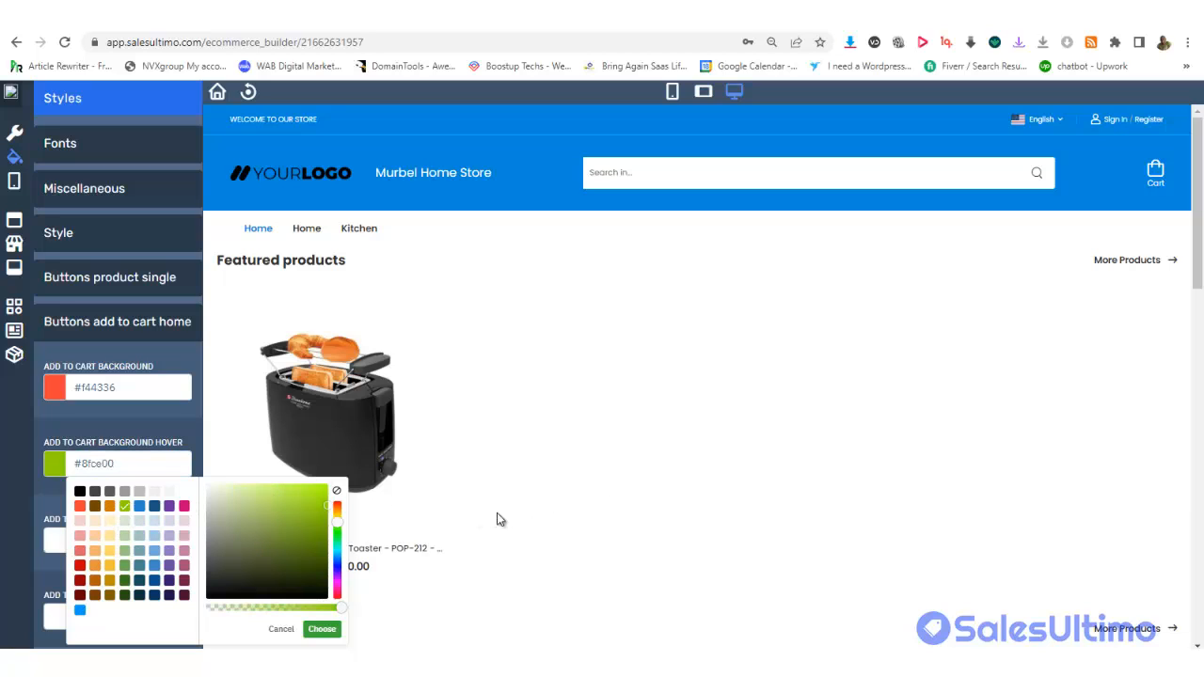
scroll(382, 346, "down", 3)
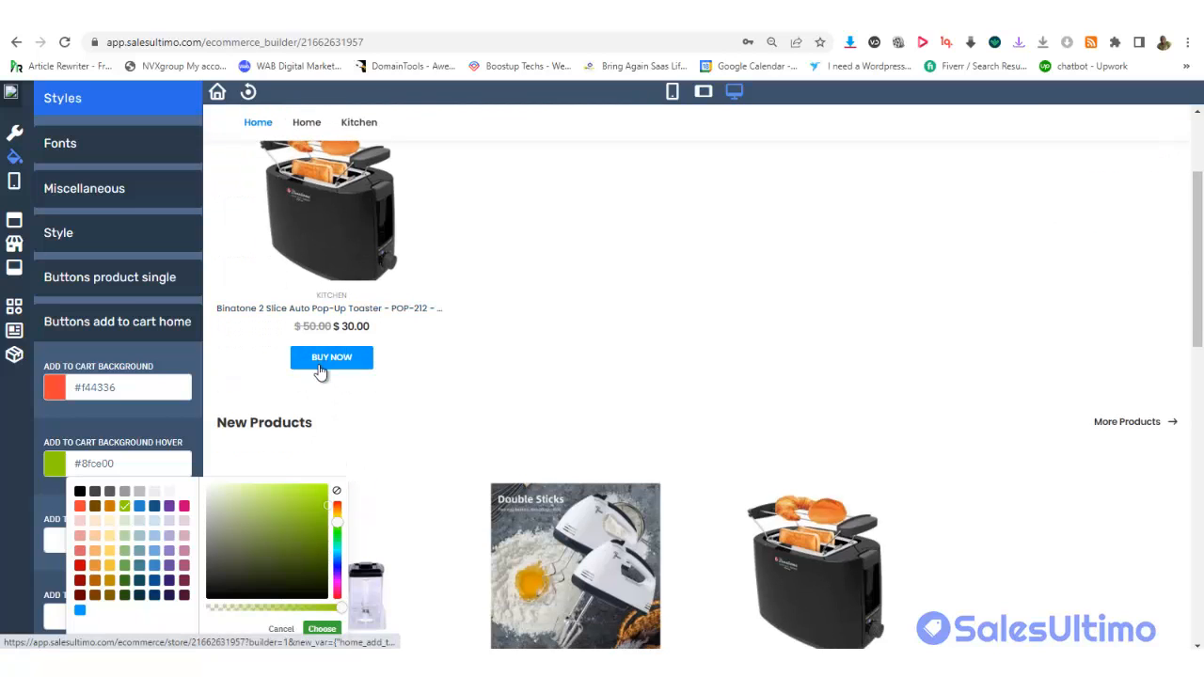
left_click(318, 627)
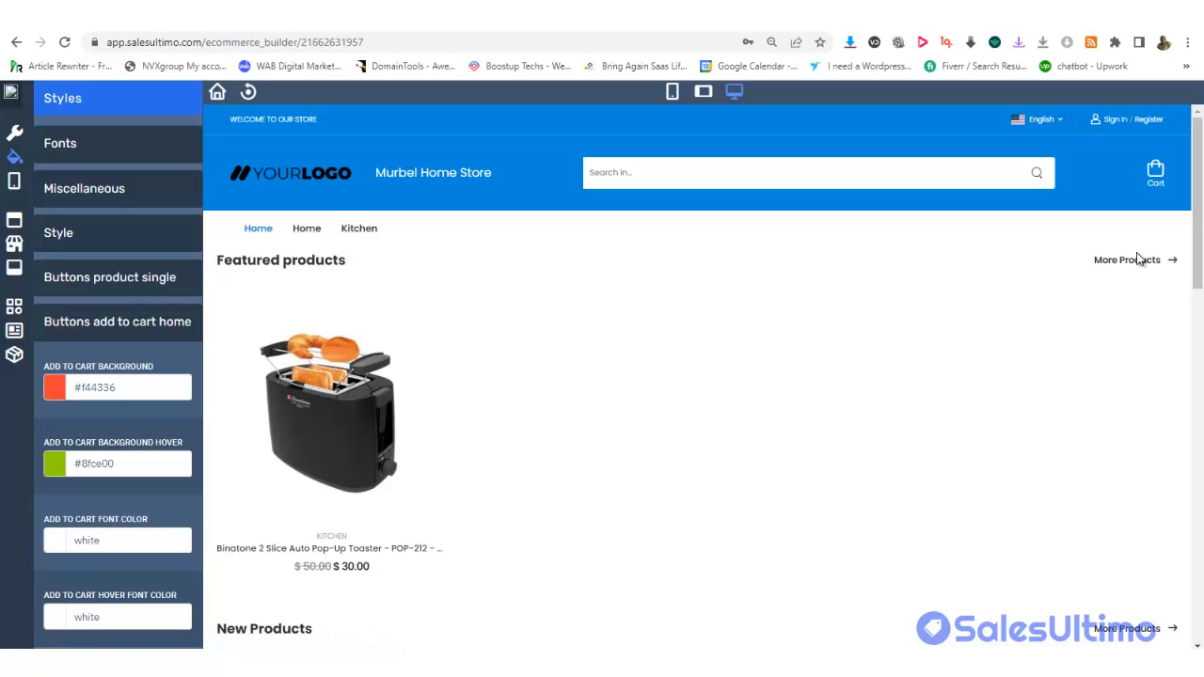
left_click_drag(1199, 212, 1200, 291)
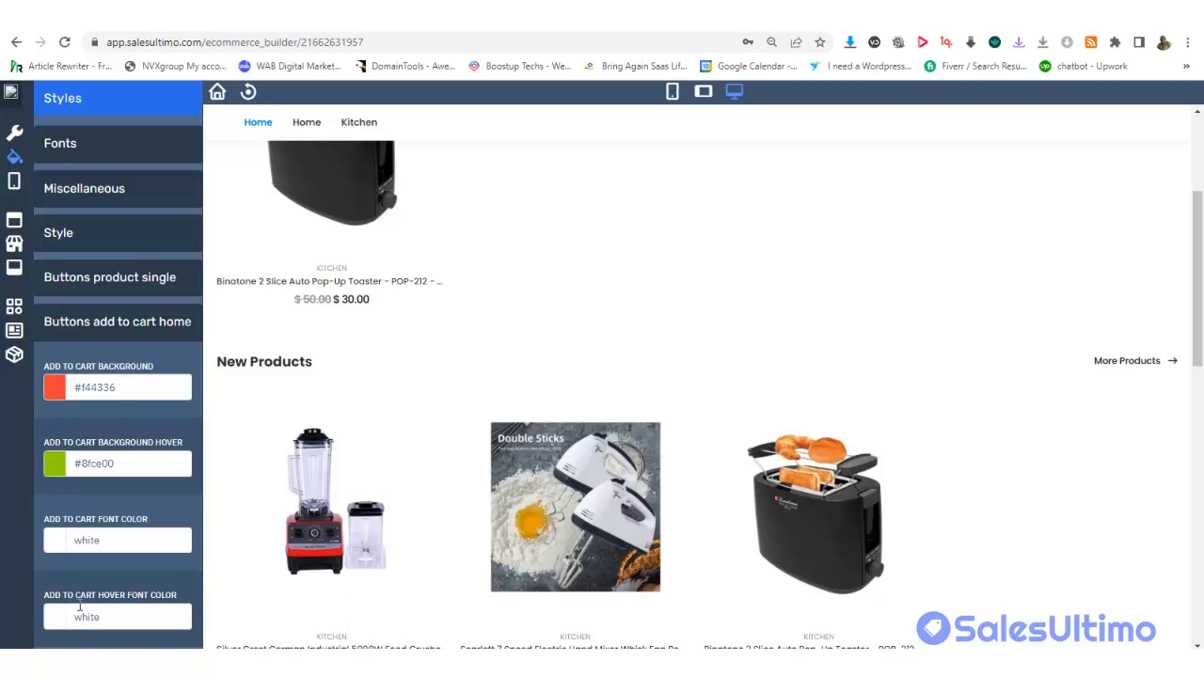
mouse_move(331, 280)
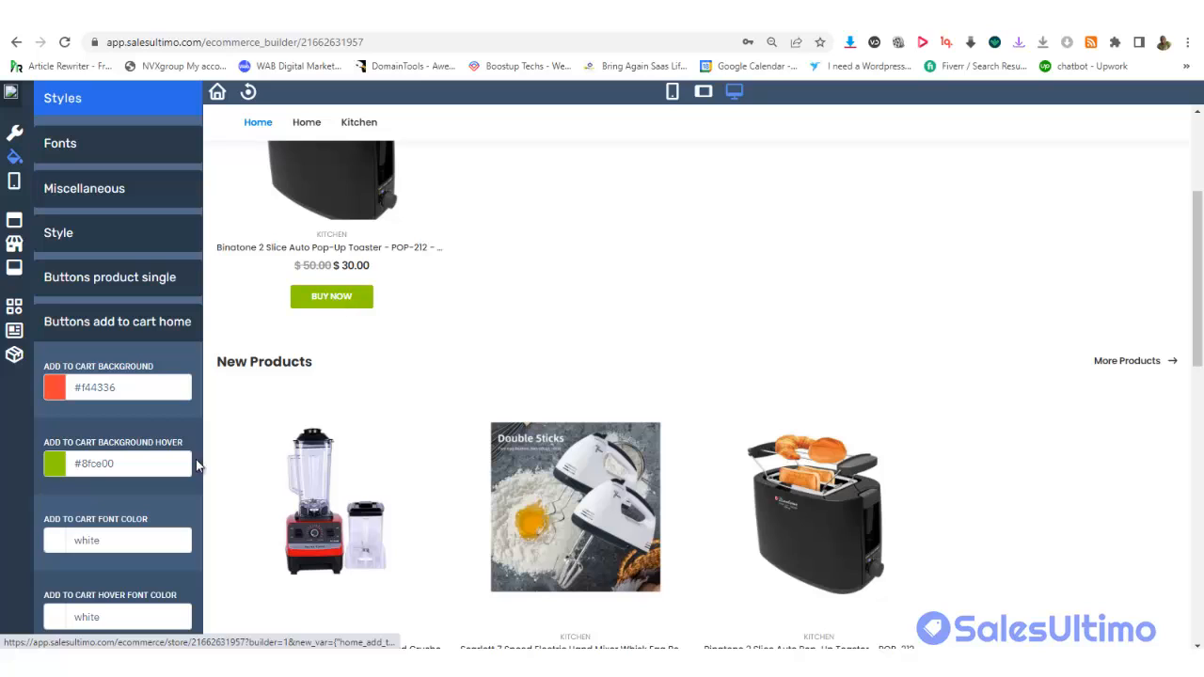
left_click(103, 279)
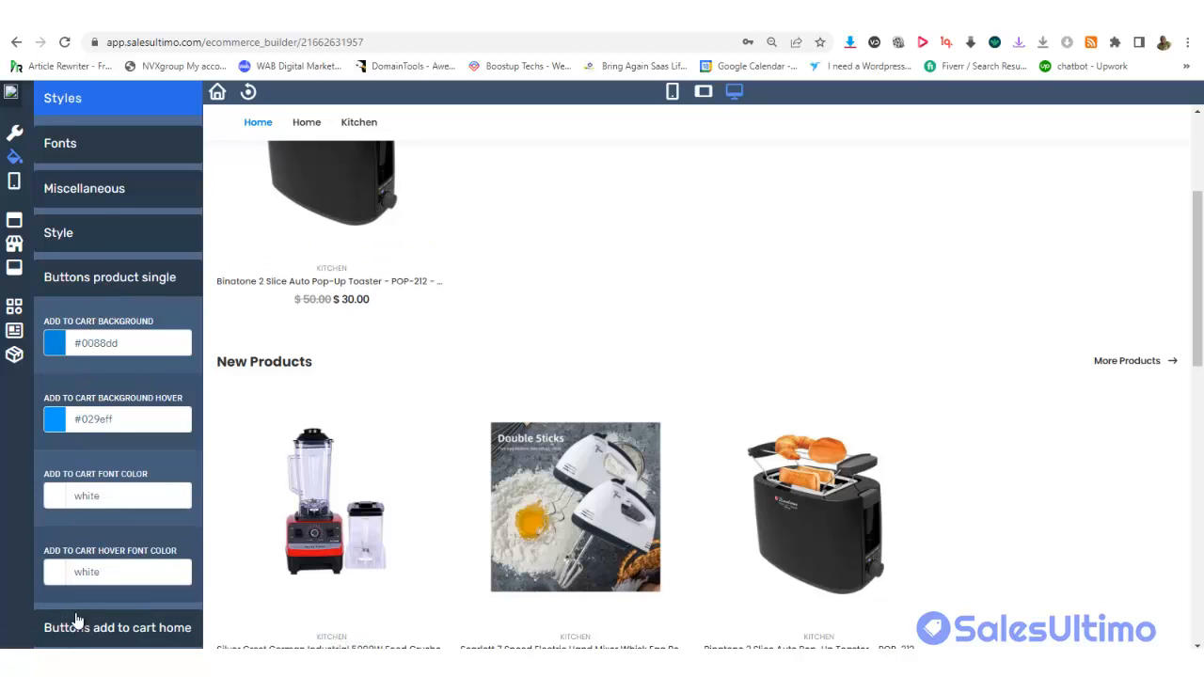
Check the Header Top colour under Style unchanged, then show the Miscellaneous favicon settings
left_click(75, 249)
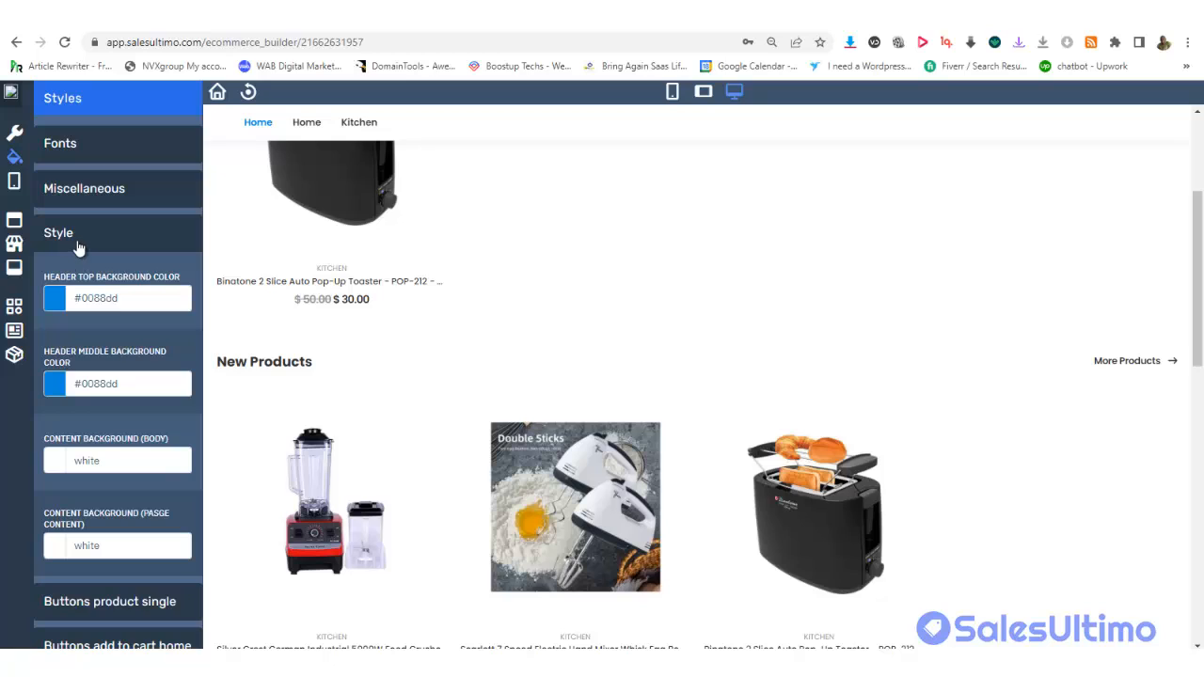
left_click(109, 294)
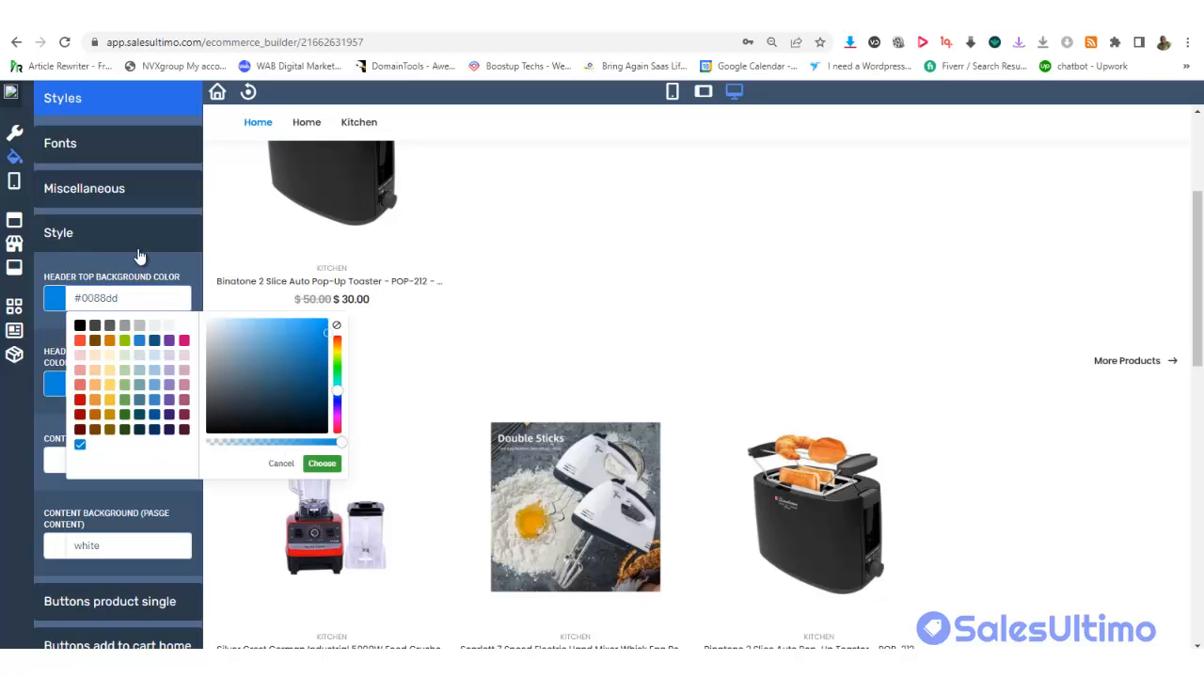
left_click(127, 311)
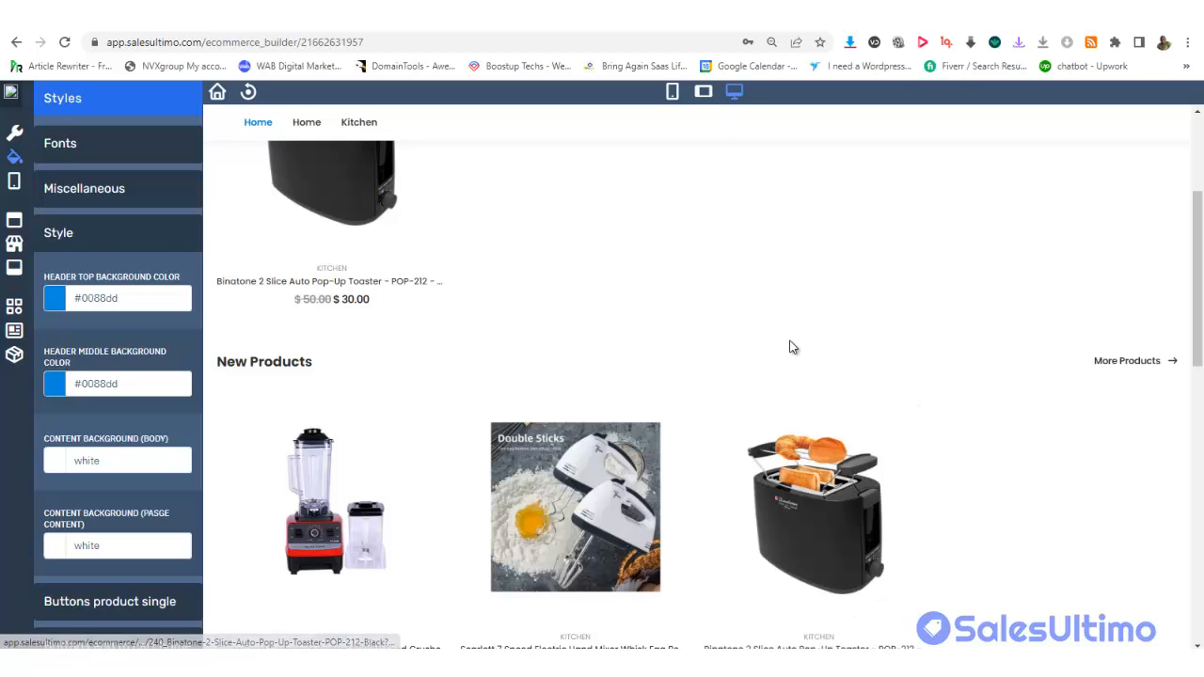
left_click(102, 190)
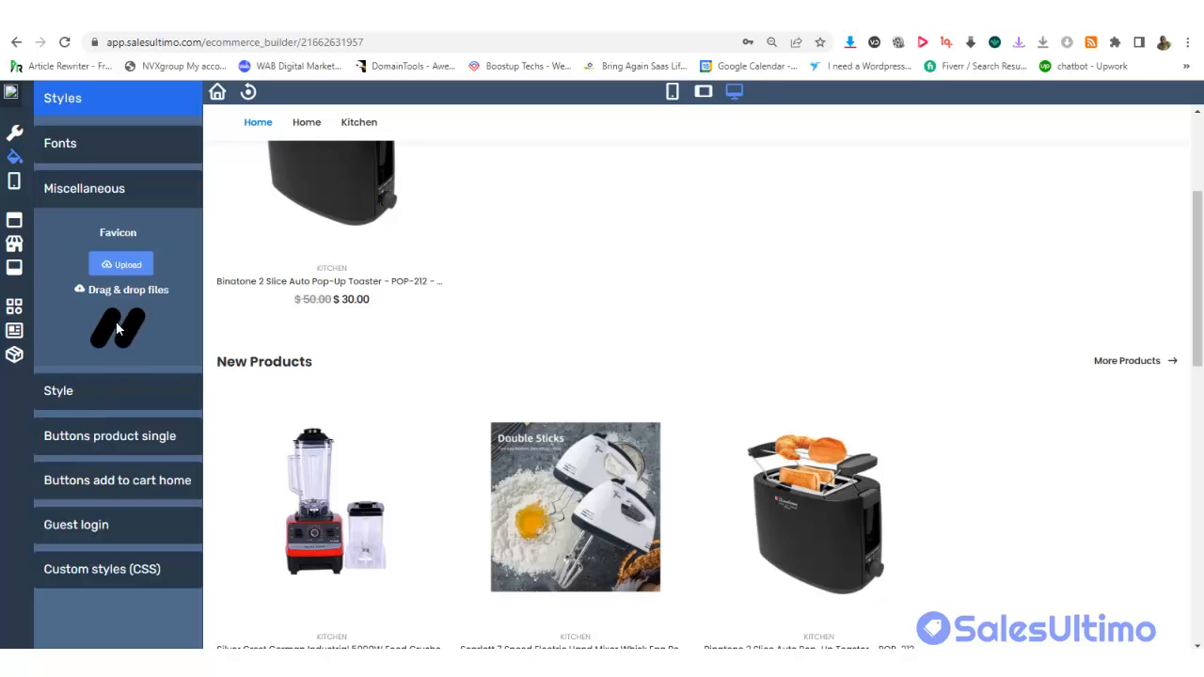
Upload murbel-white-logo2.png from the Shopfast Store folder as the store favicon
left_click(121, 270)
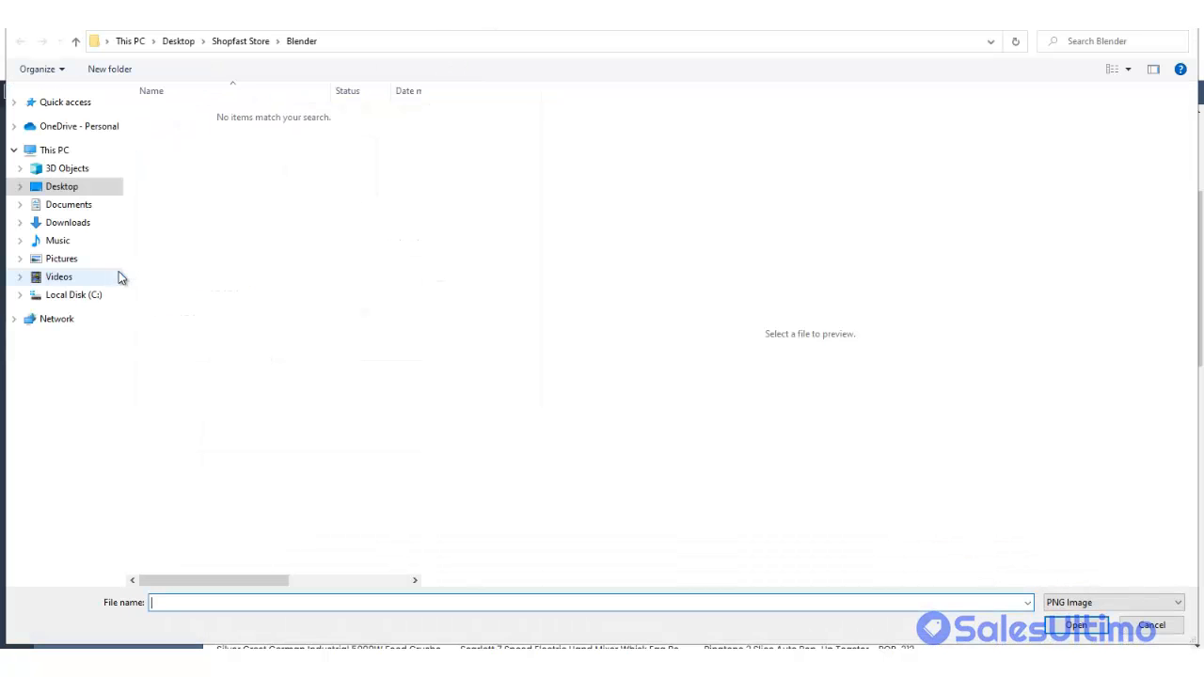
left_click(234, 42)
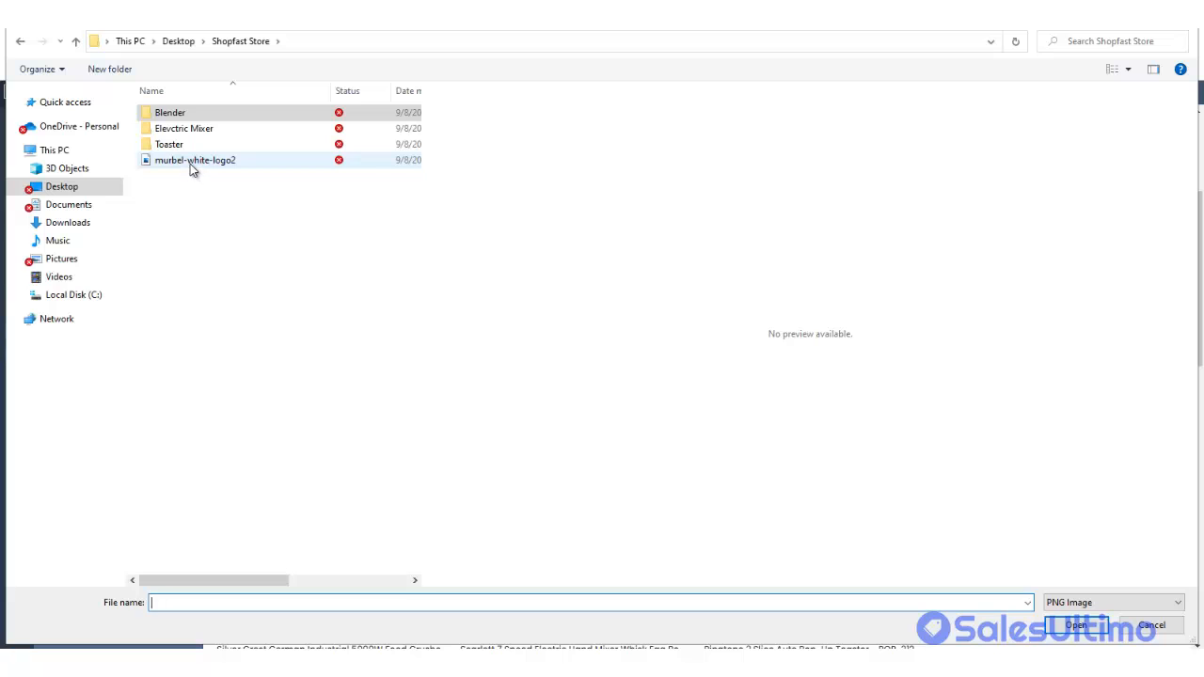
double_click(190, 163)
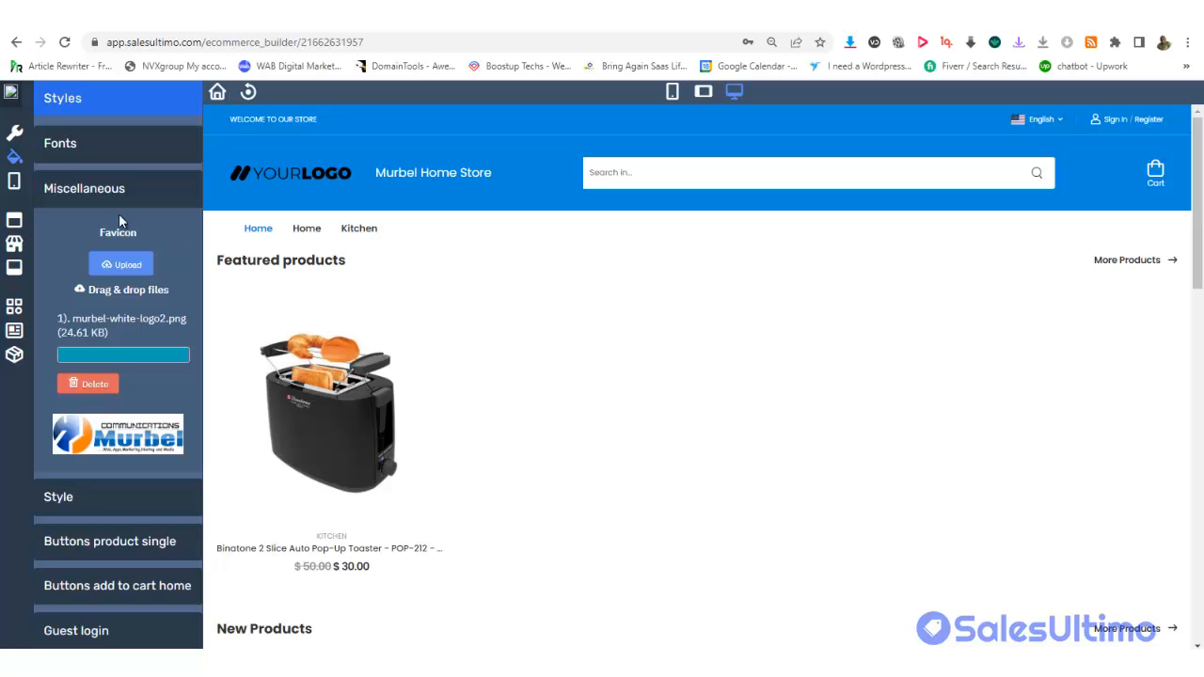
Review the Fonts section: Poppins font family and the Header Top font colour, left unchanged
left_click(102, 151)
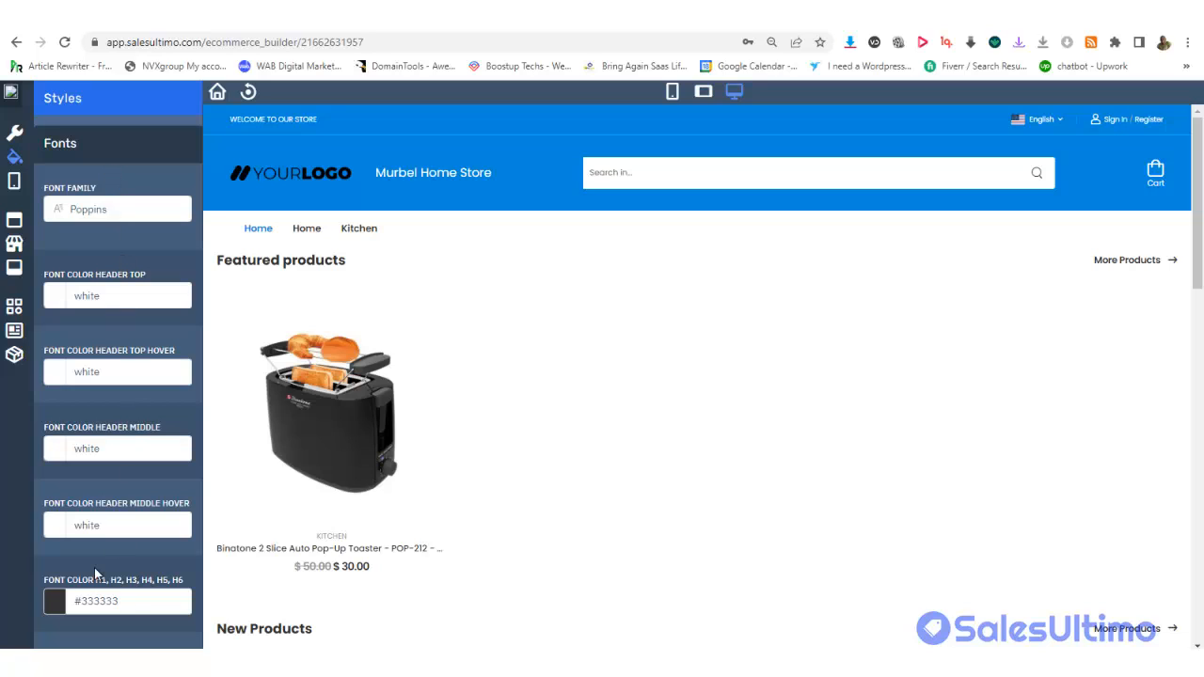
left_click(97, 210)
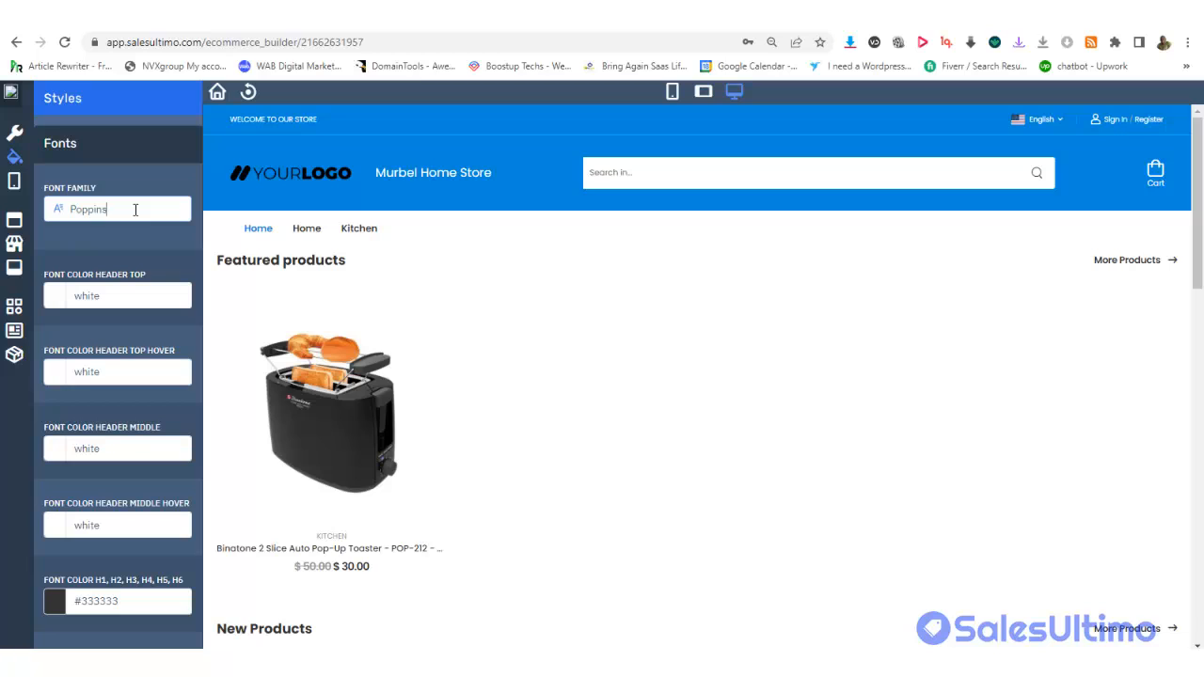
left_click(137, 294)
left_click(155, 240)
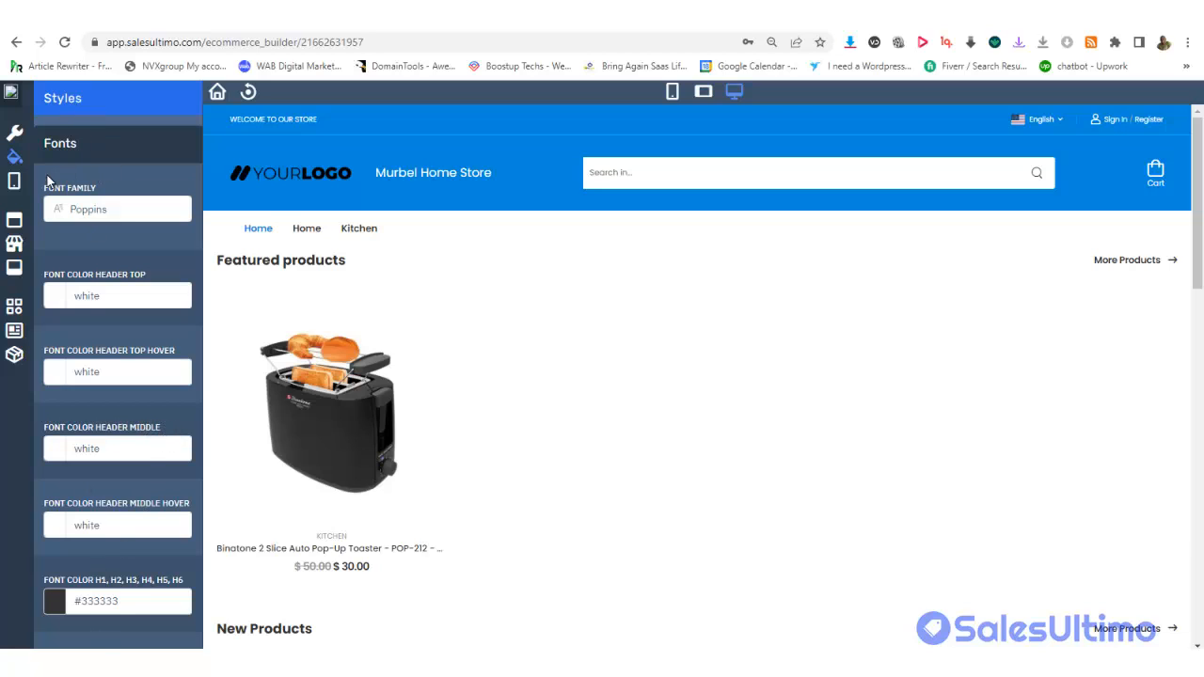
Keep the mobile sticky footer buttons as icon plus text, toggling the home button to Hide and back to Show
left_click(16, 183)
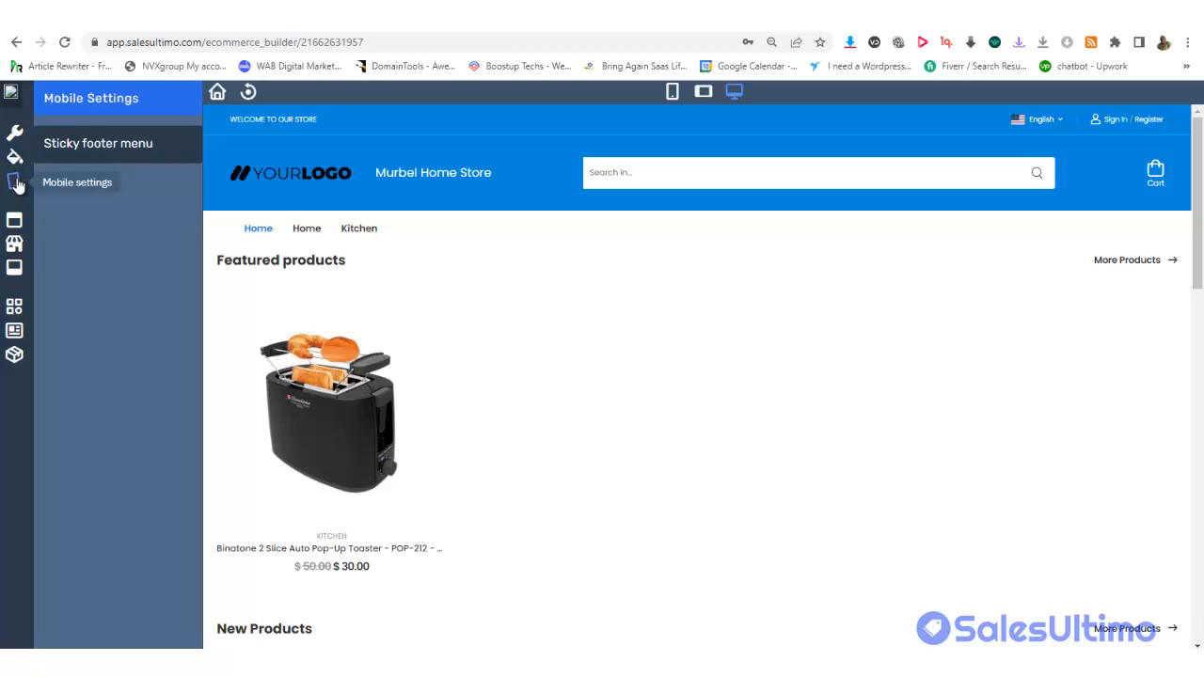
left_click(81, 148)
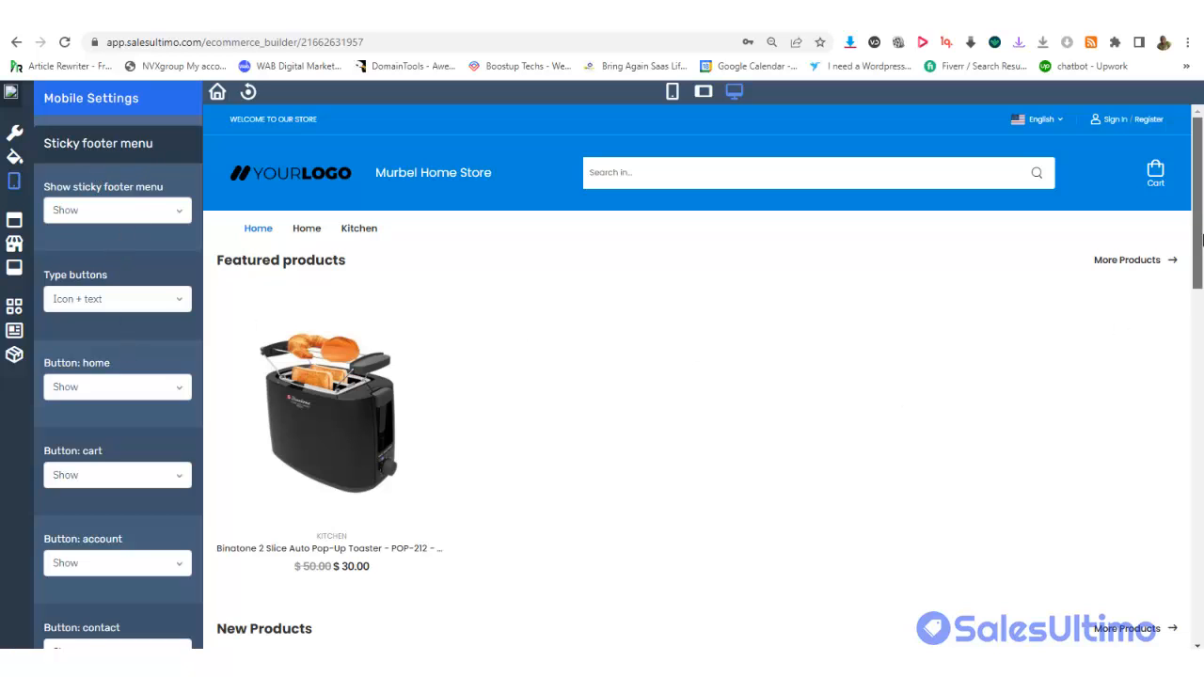
left_click_drag(1200, 249, 1200, 597)
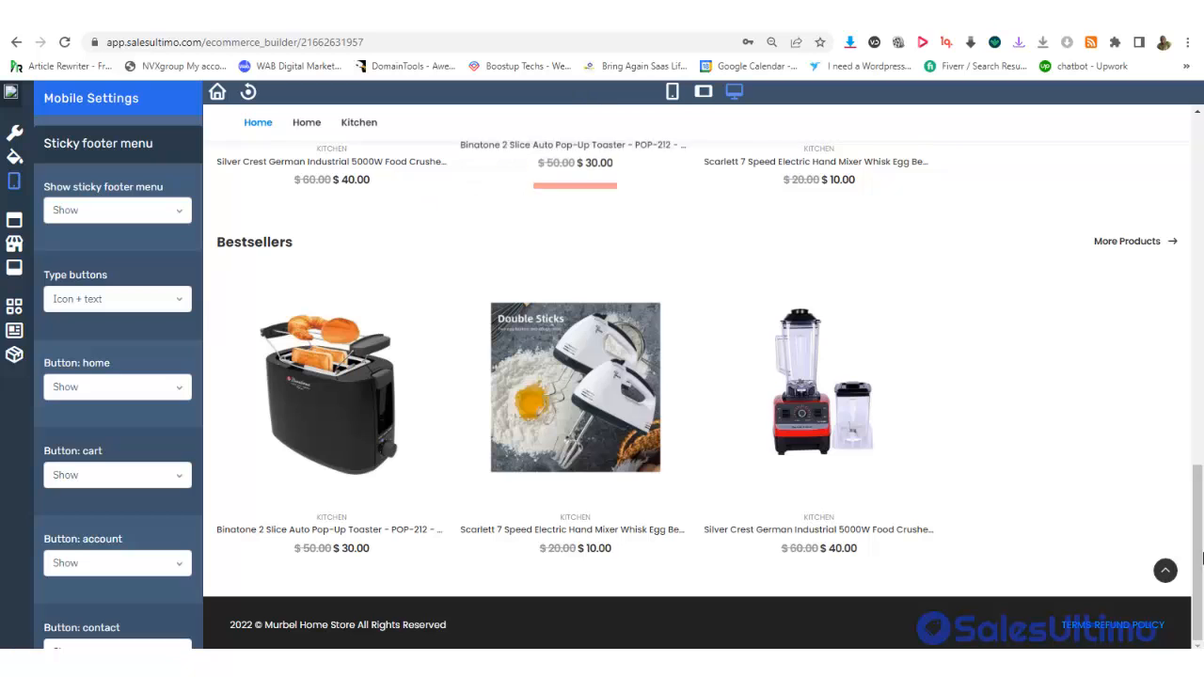
mouse_move(1198, 571)
left_mouse_down()
mouse_move(1198, 502)
mouse_move(1197, 570)
left_mouse_up()
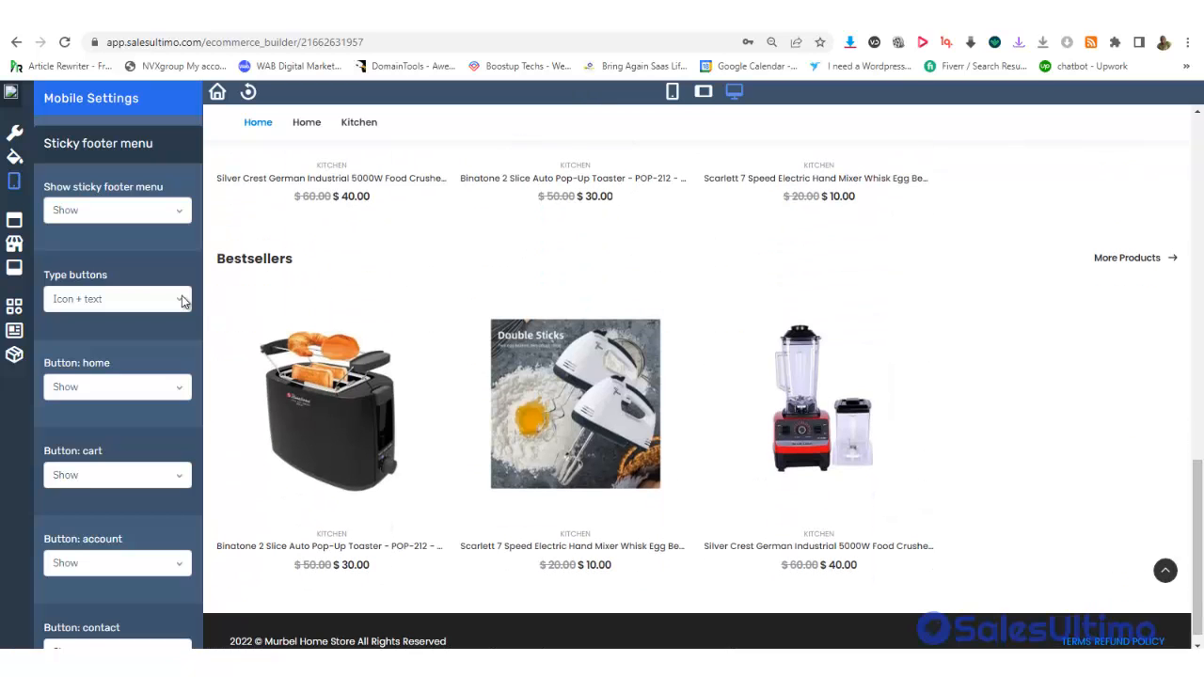
left_click(122, 299)
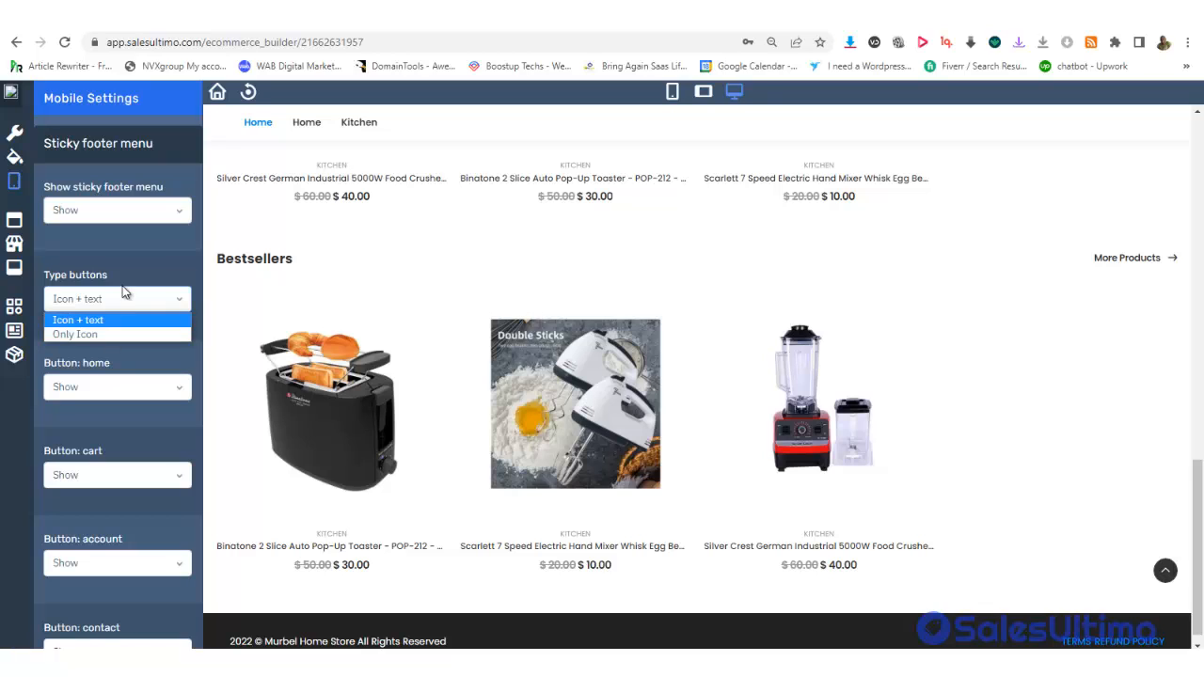
left_click(138, 261)
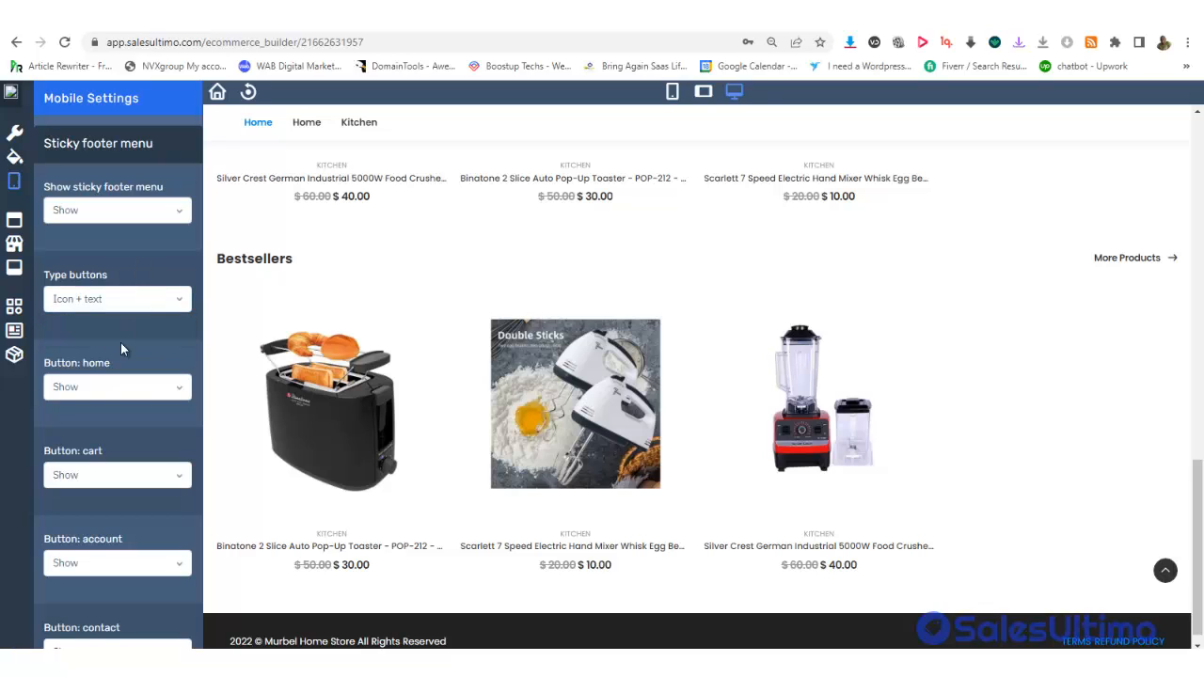
left_click(95, 387)
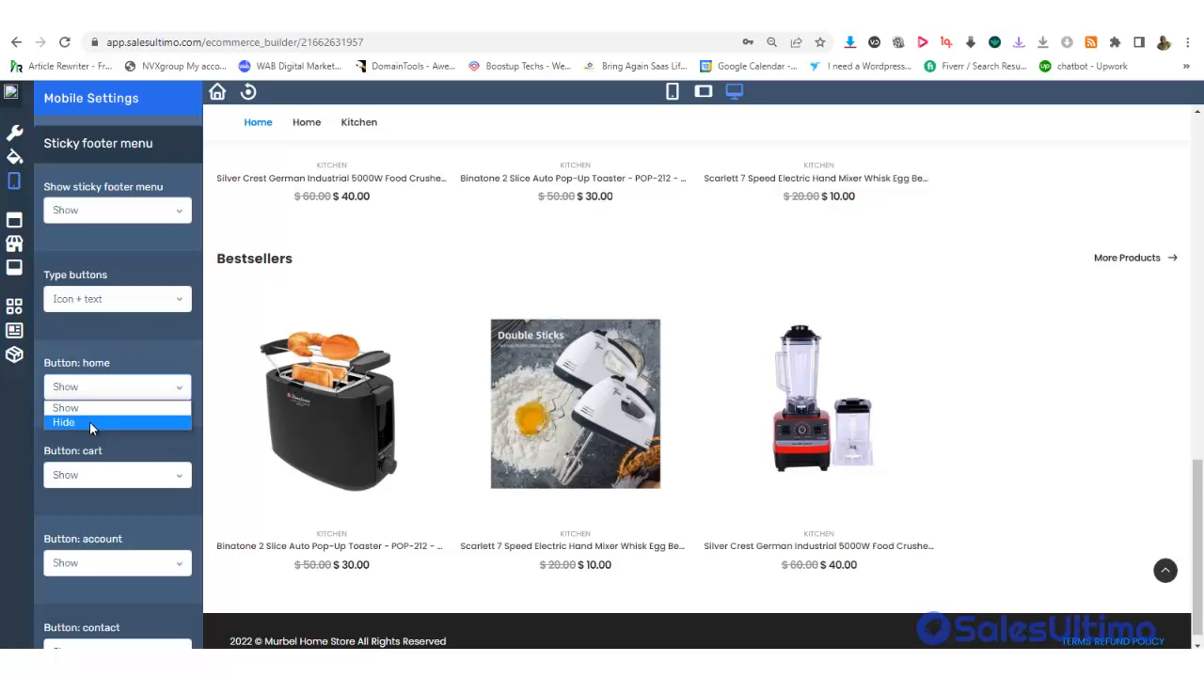
left_click(89, 421)
left_click(100, 395)
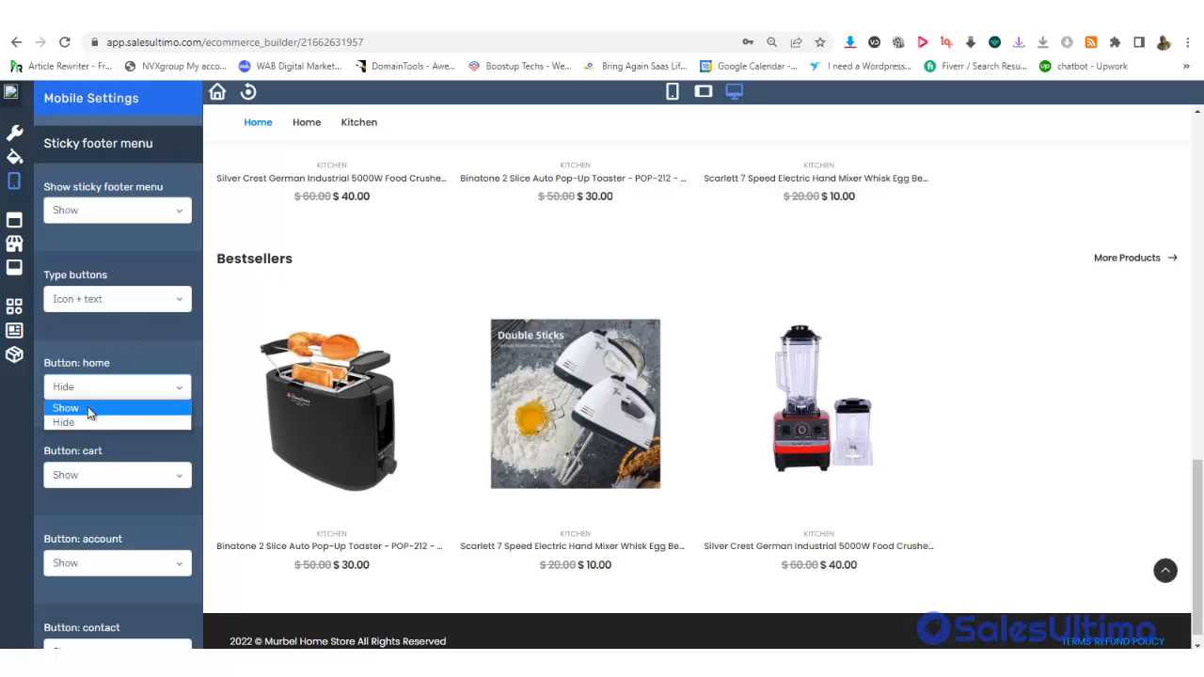
left_click(90, 409)
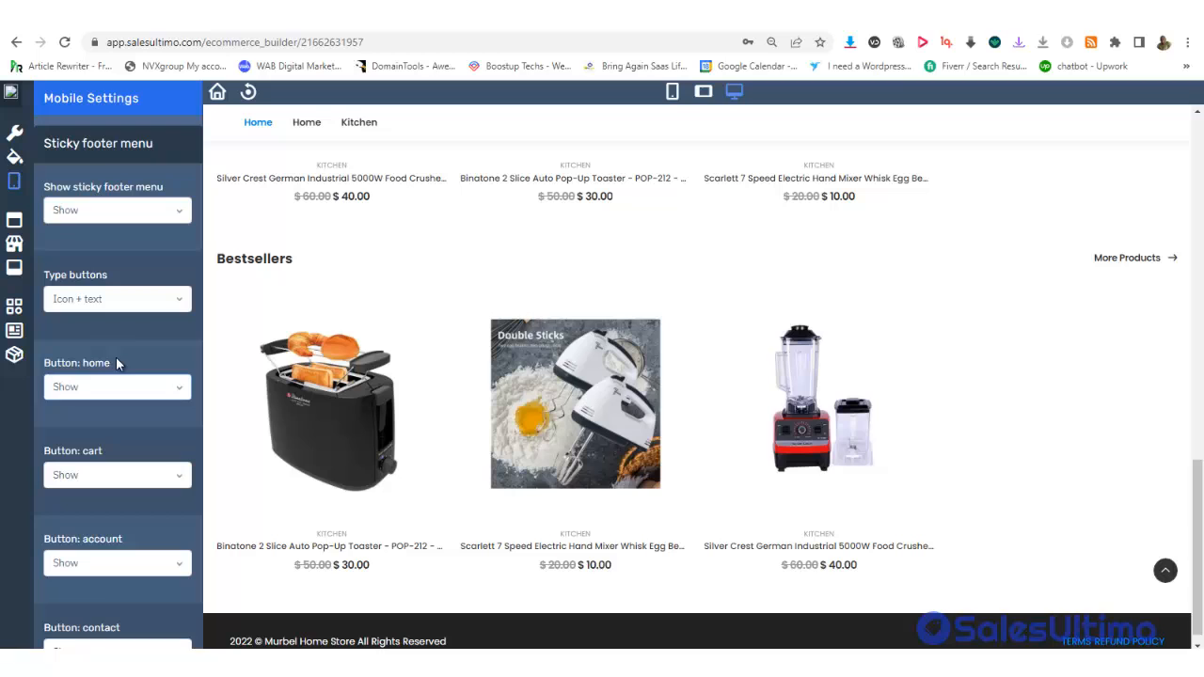
left_click(14, 220)
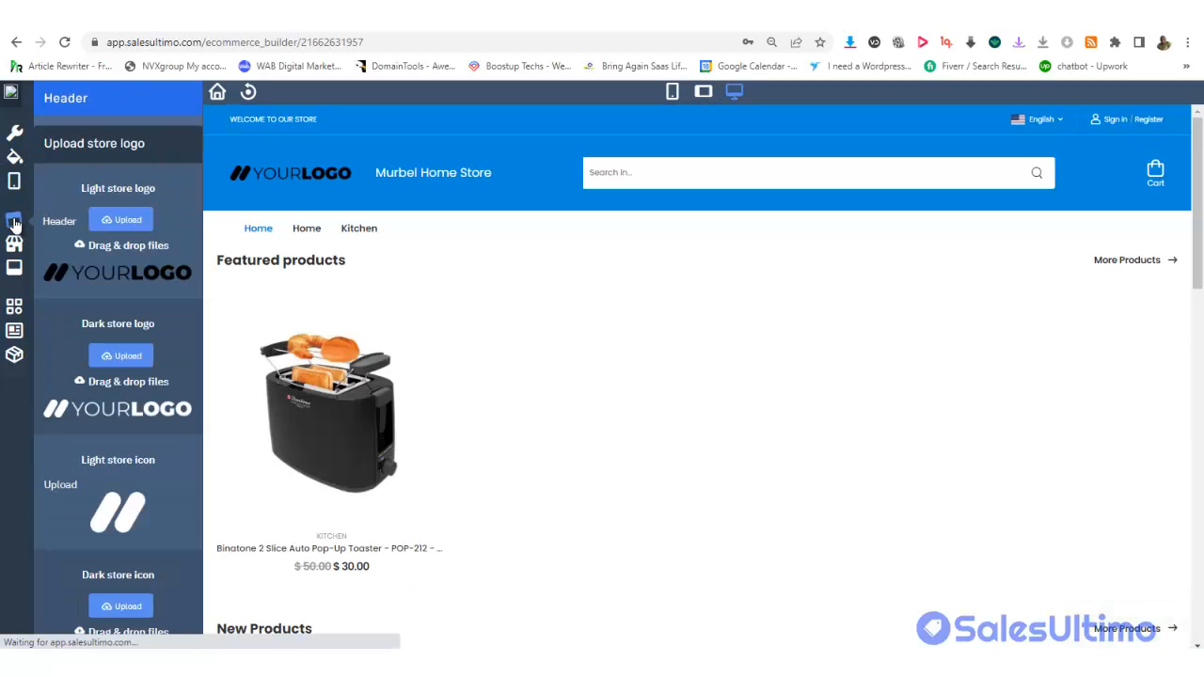
Upload murbel-white-logo2.png as both the light and the dark store logo
left_click(121, 220)
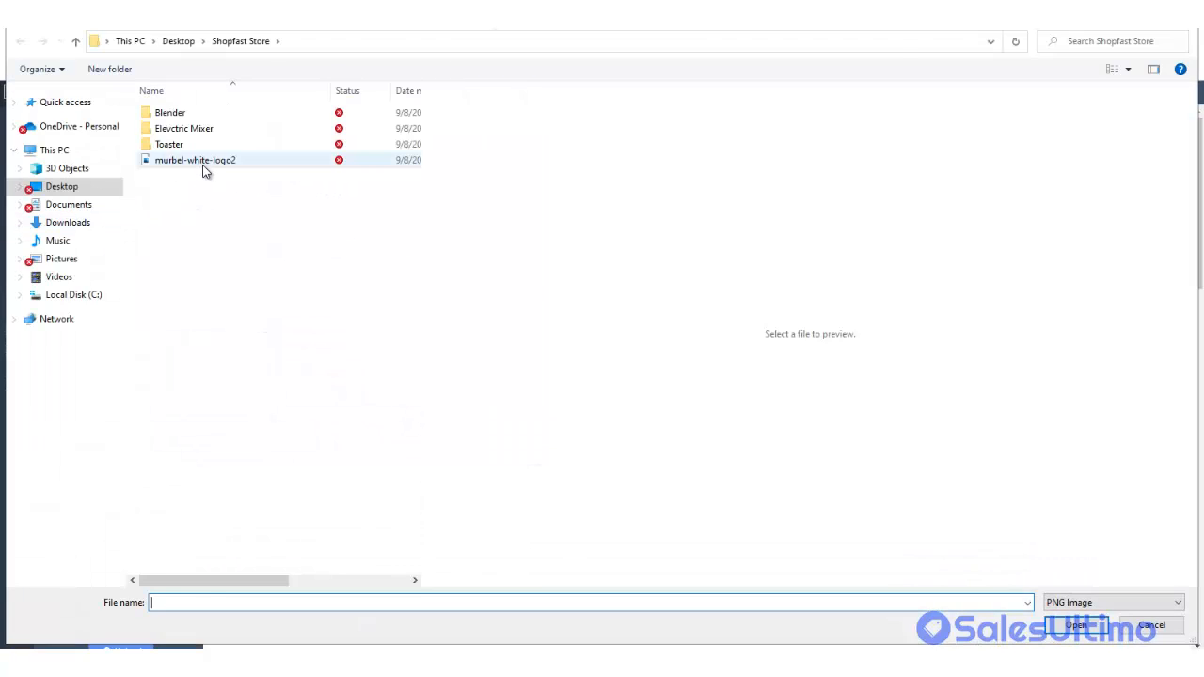
double_click(203, 162)
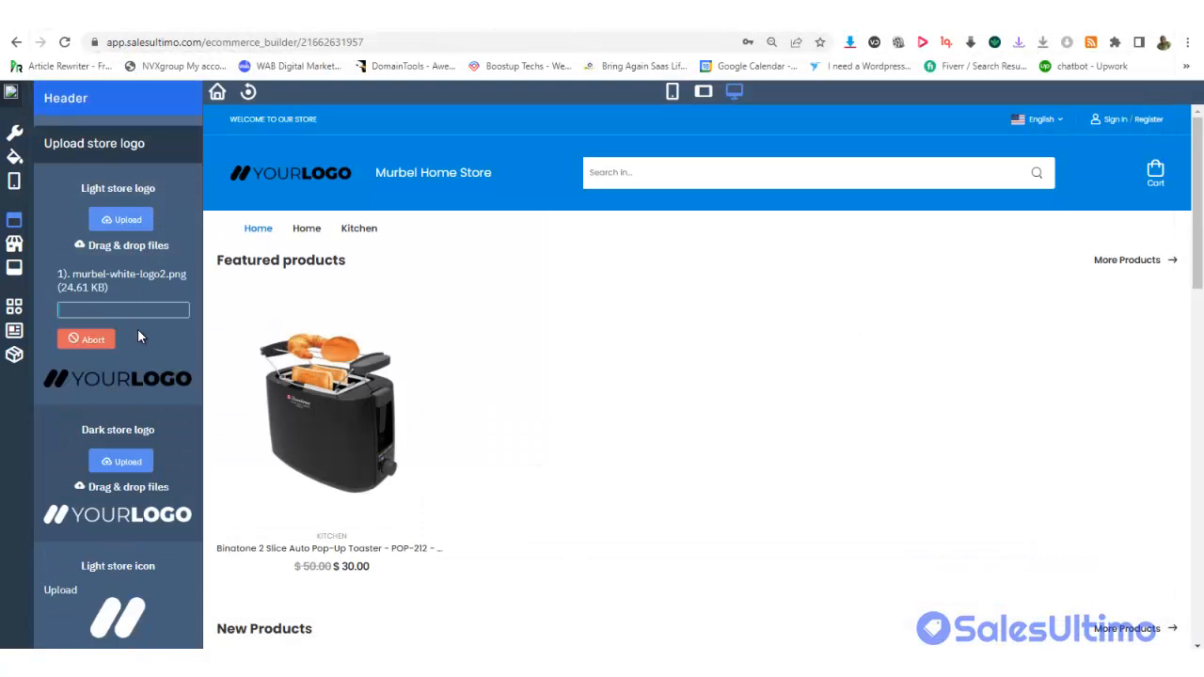
left_click(128, 463)
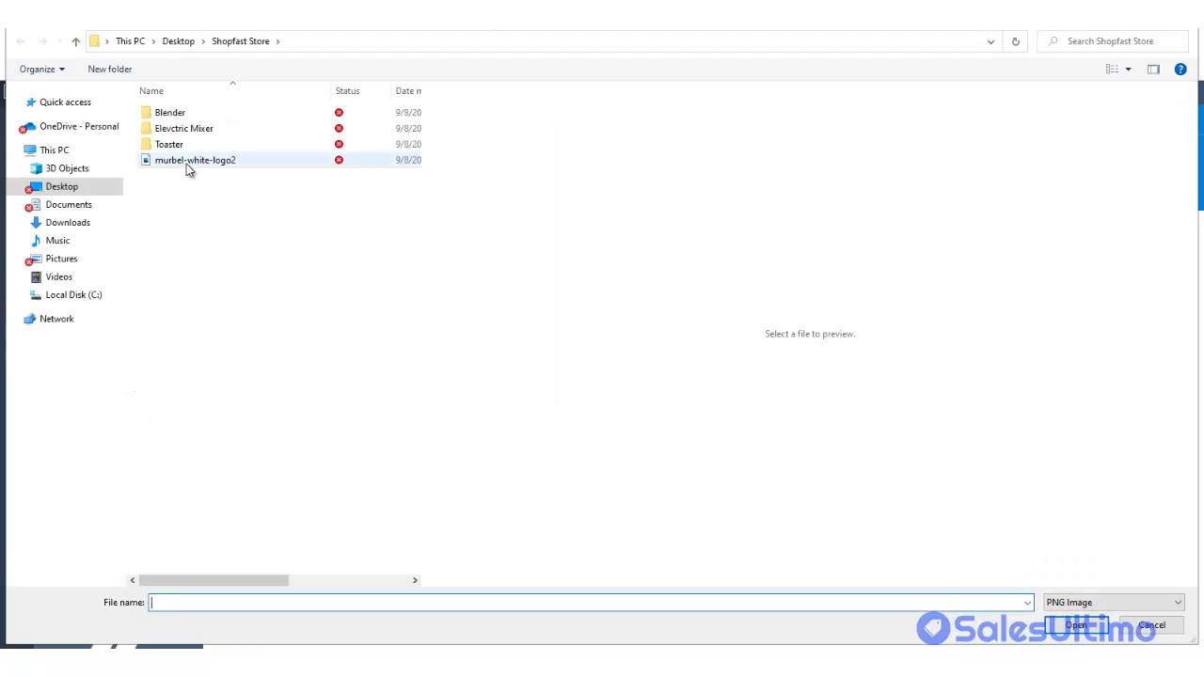
double_click(188, 163)
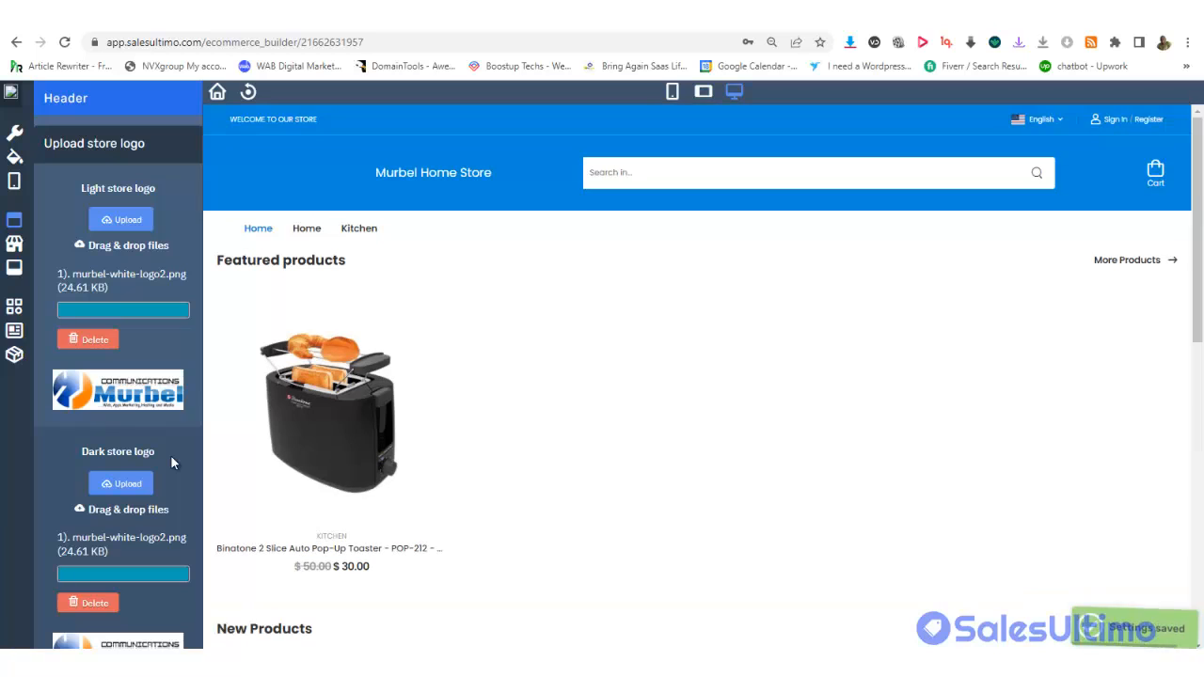
scroll(170, 454, "down", 1)
scroll(172, 461, "down", 2)
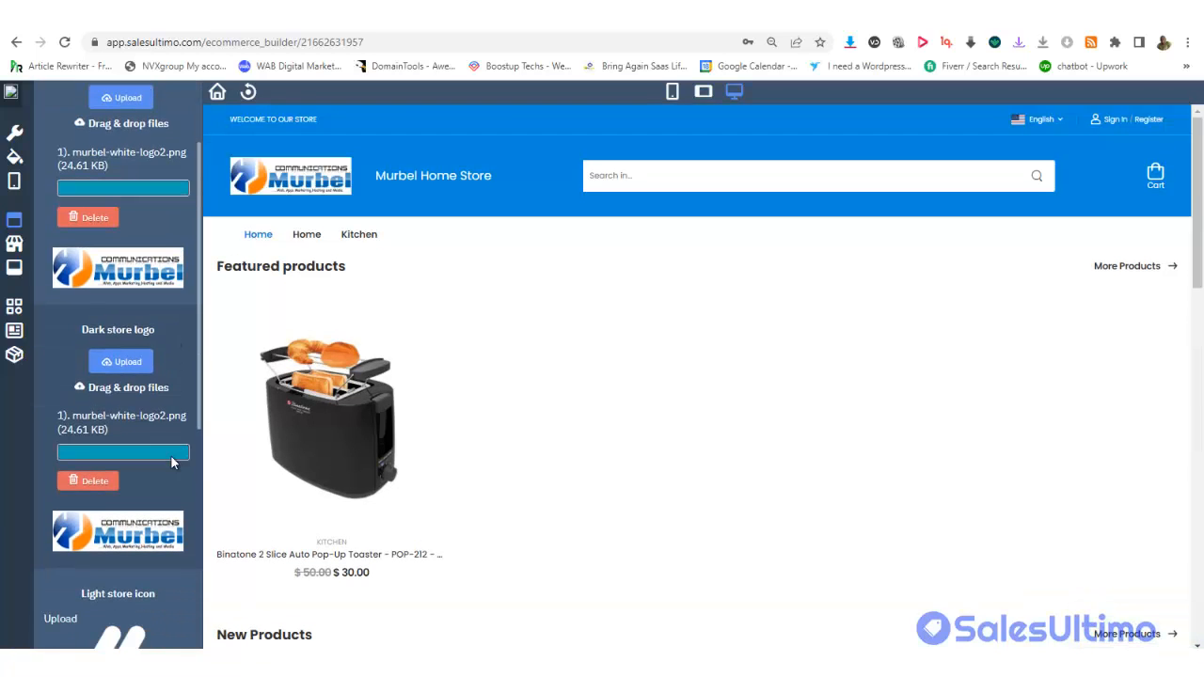
scroll(172, 462, "down", 3)
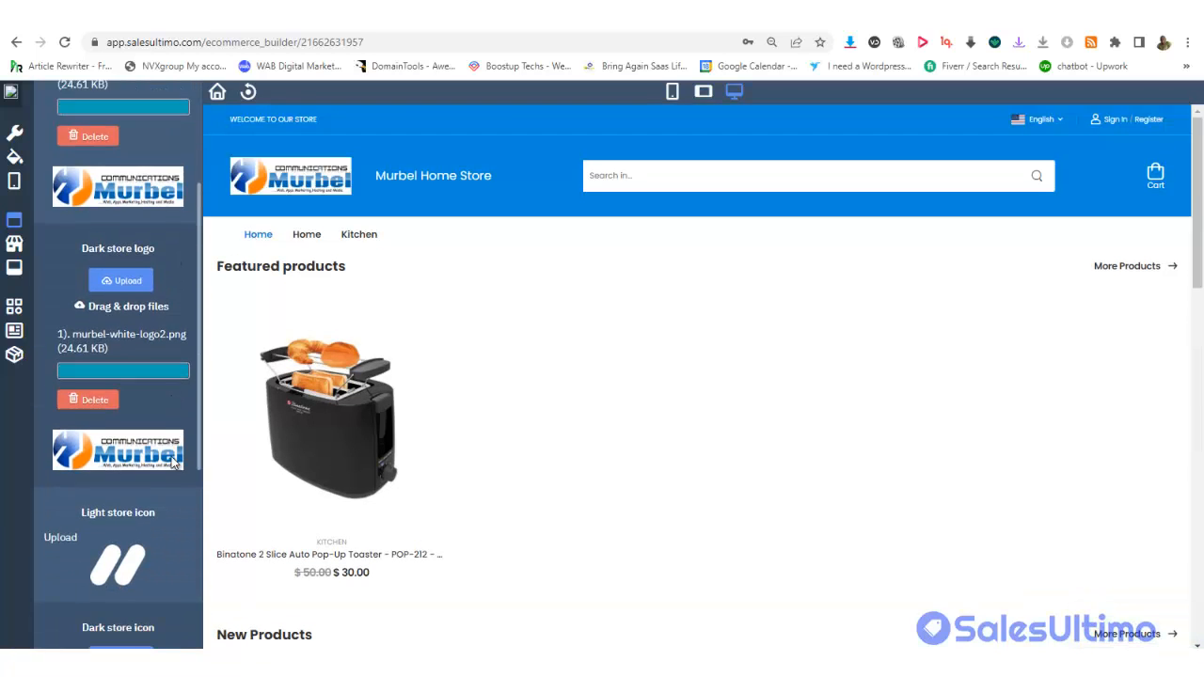
scroll(171, 462, "down", 3)
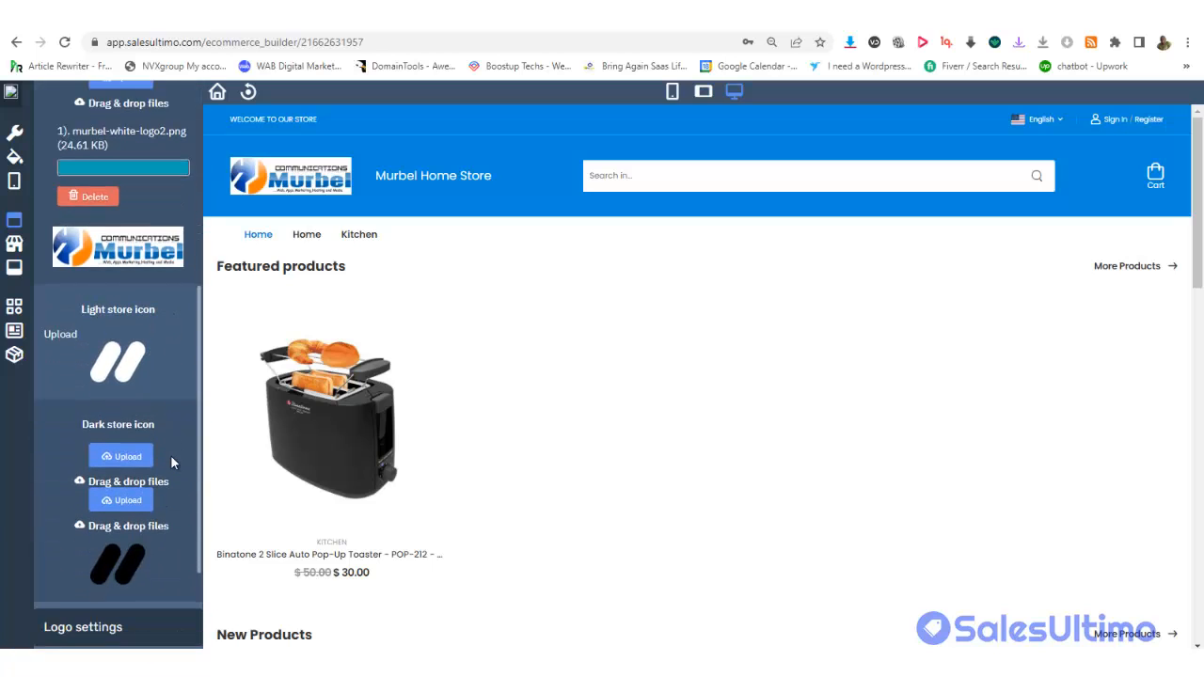
scroll(171, 462, "down", 1)
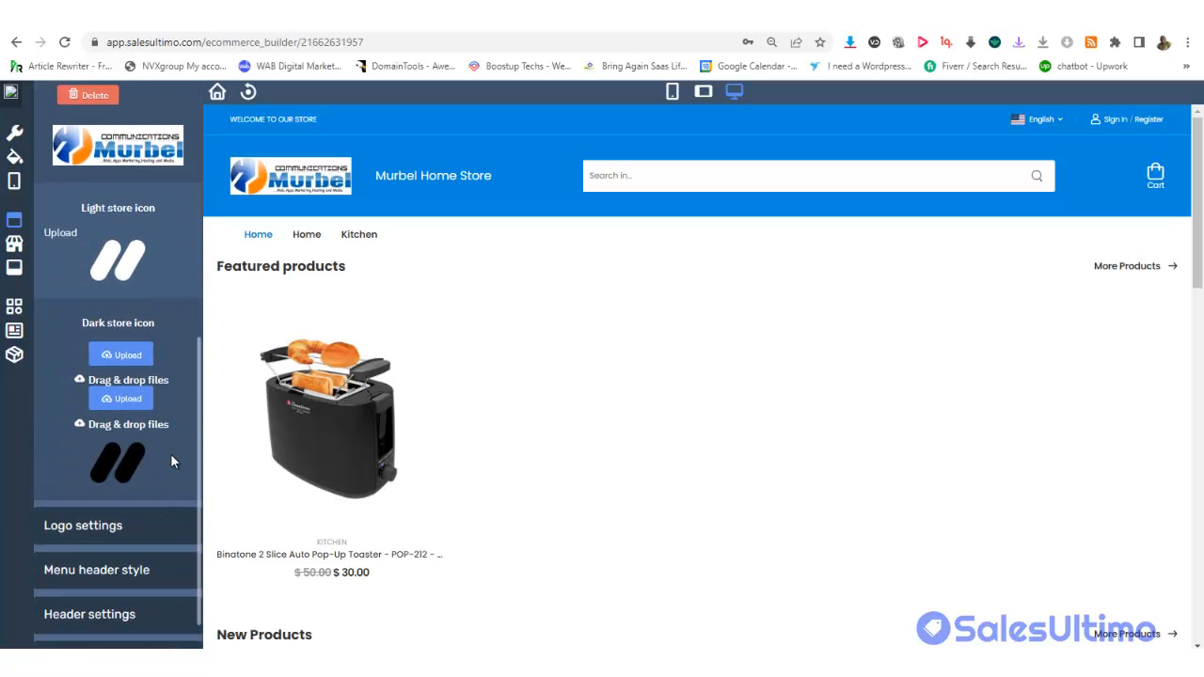
Upload murbel-white-logo2.png as the dark store icon, repeating it via the second Upload button
left_click(117, 355)
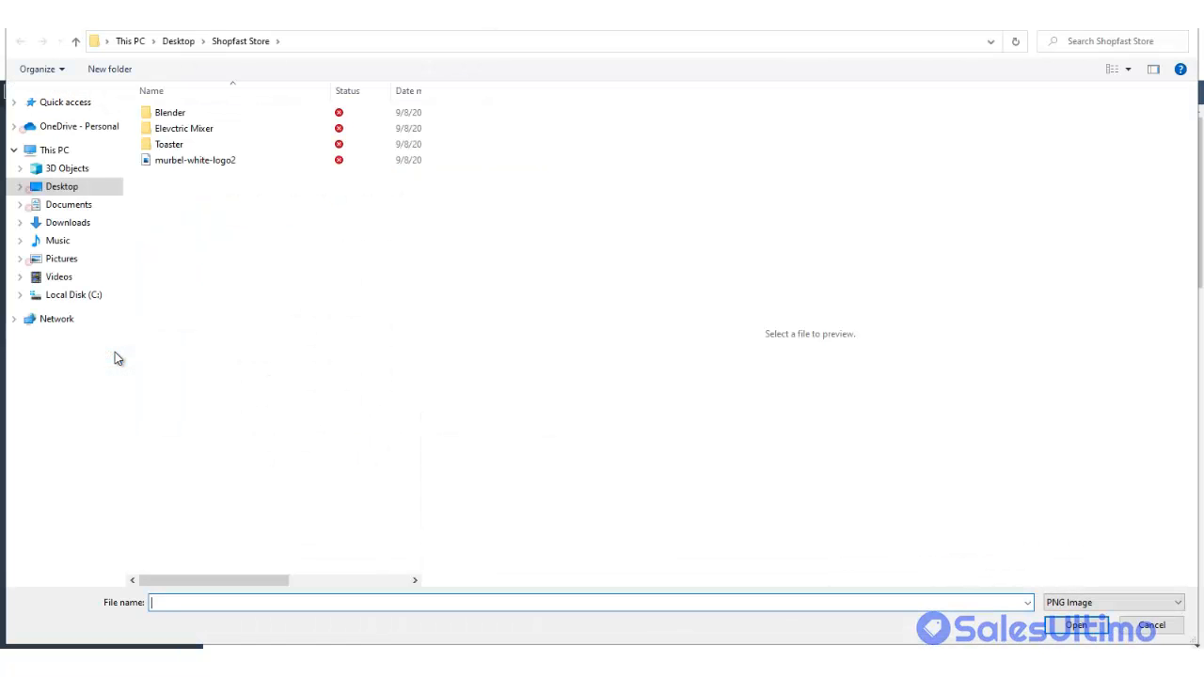
double_click(205, 162)
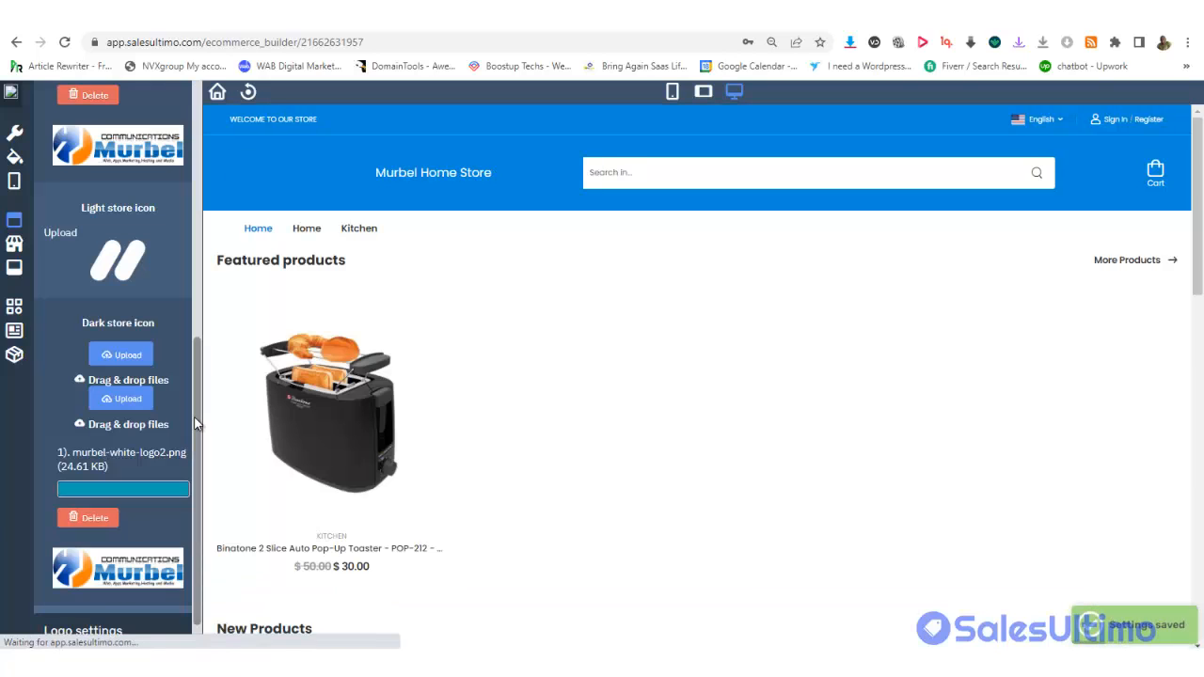
left_click_drag(195, 422, 192, 529)
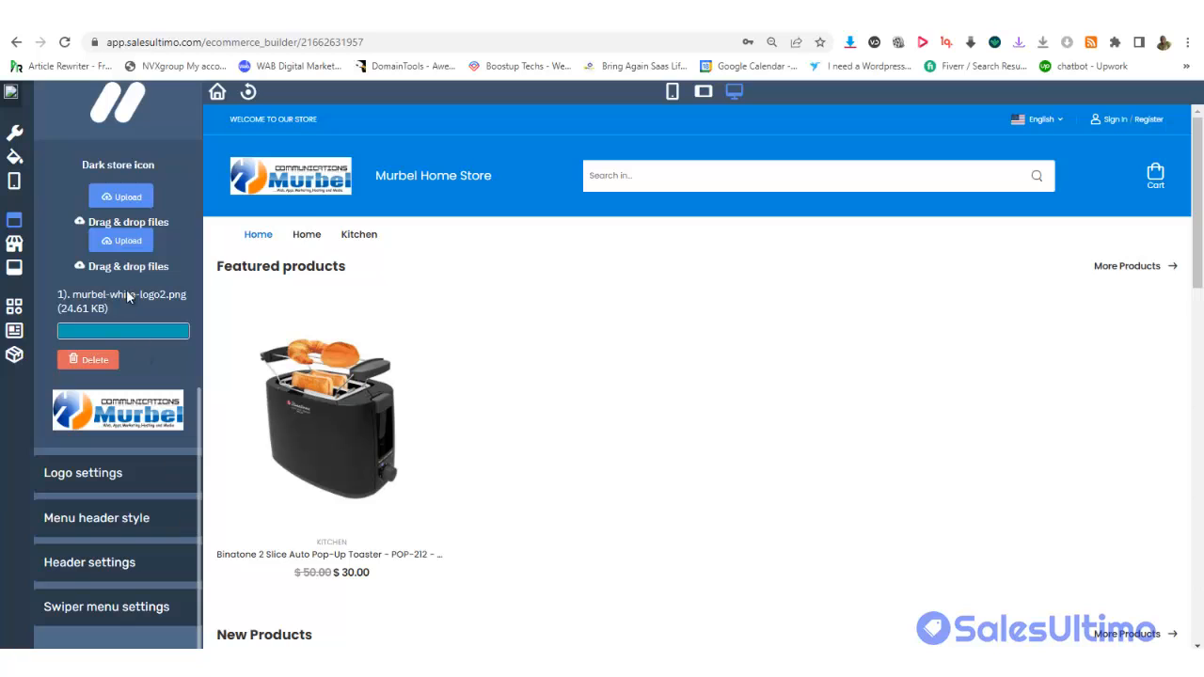
left_click(119, 241)
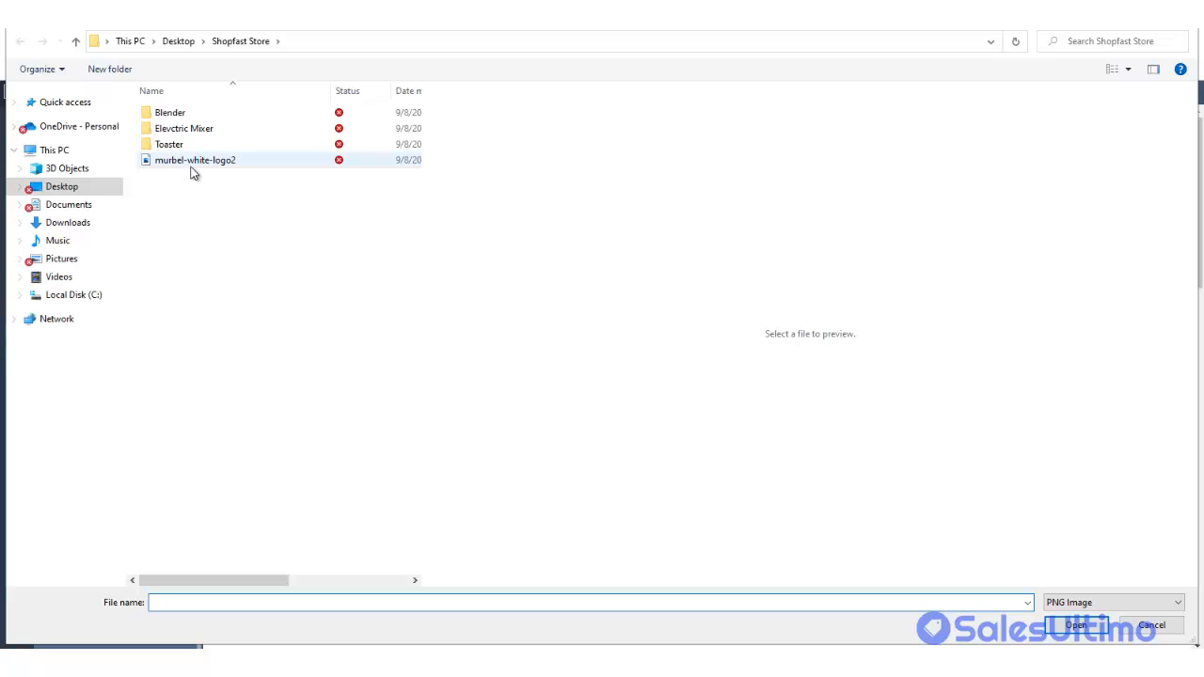
double_click(193, 161)
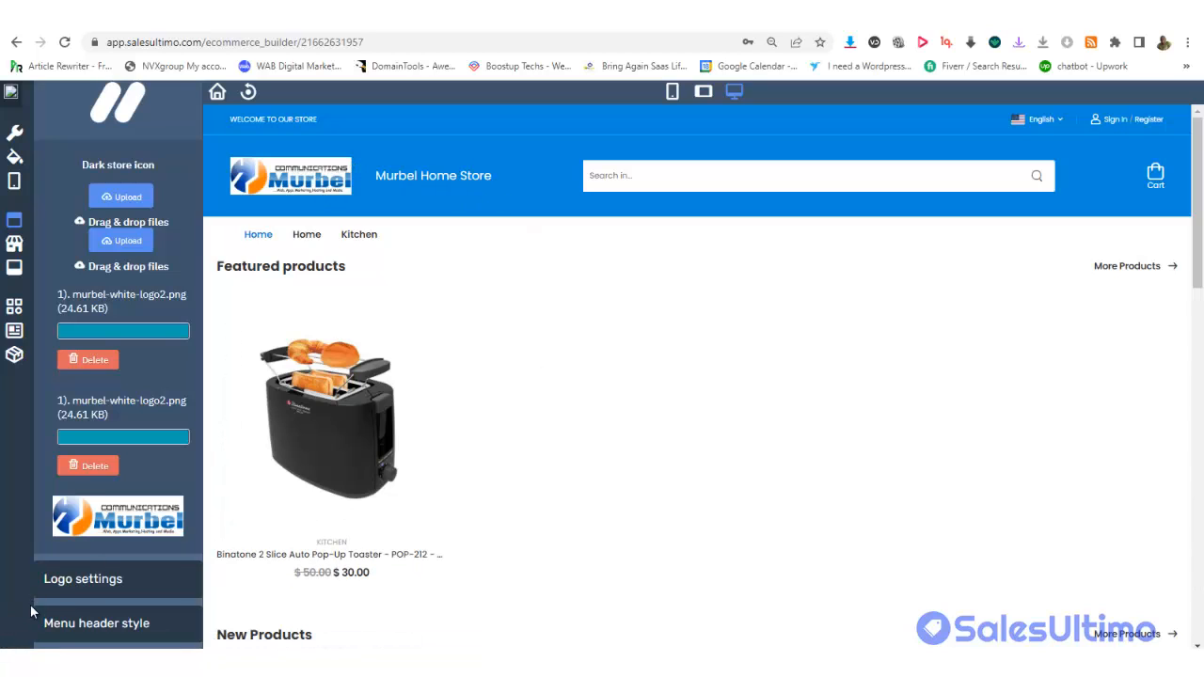
Collapse the logo settings and set the Header Menu Background to yellow #f1c232
left_click(79, 580)
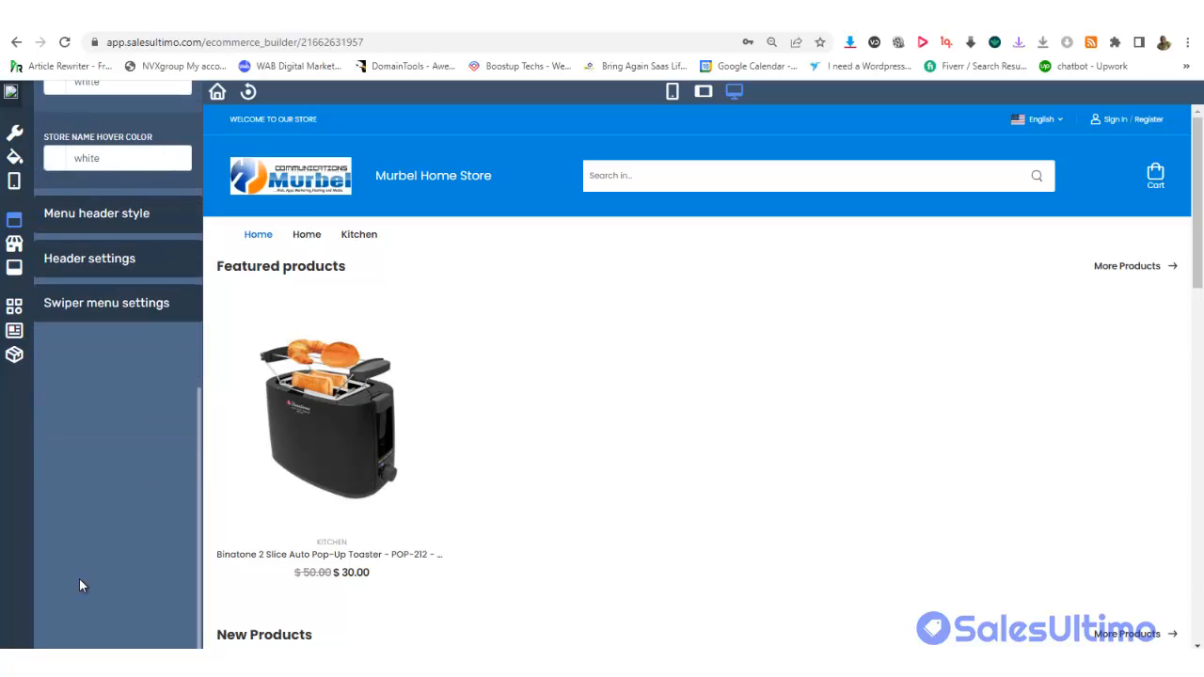
left_click(102, 214)
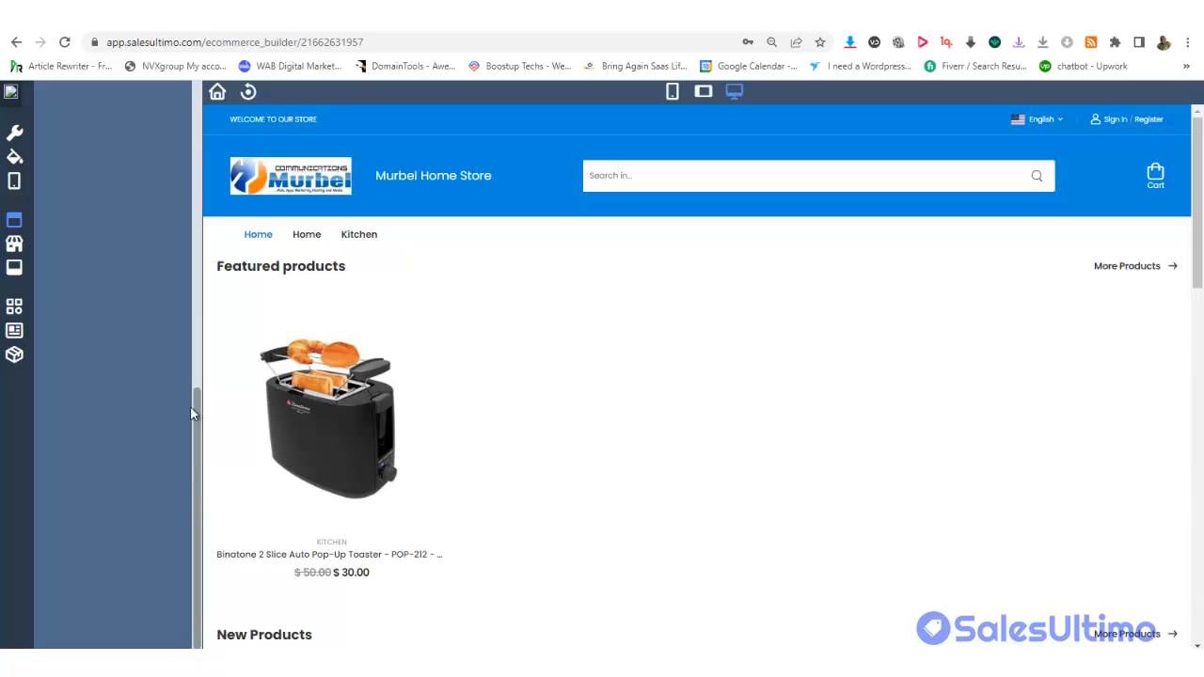
scroll(182, 296, "up", 2)
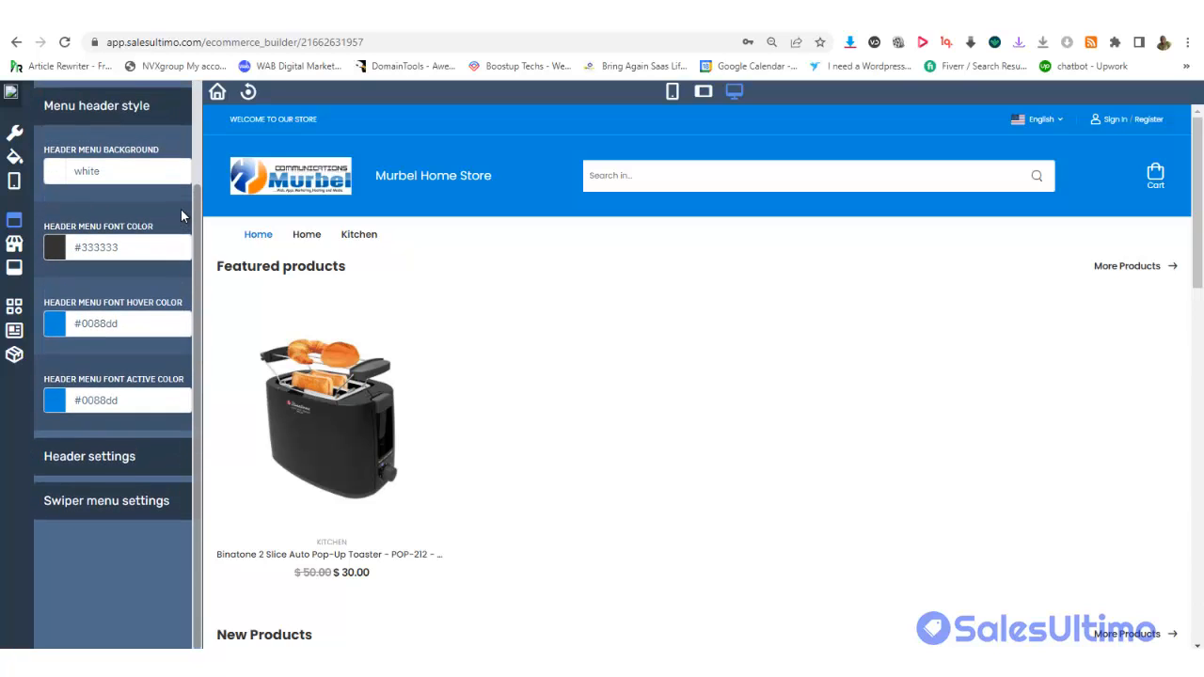
scroll(183, 217, "up", 2)
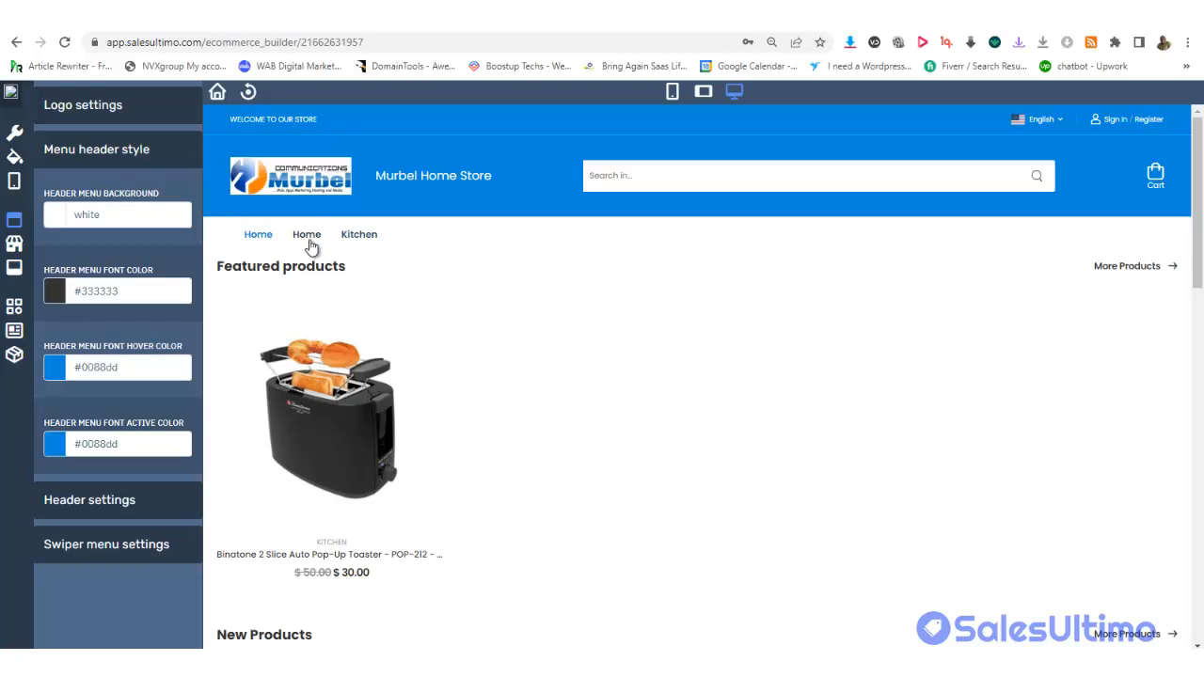
left_click(117, 218)
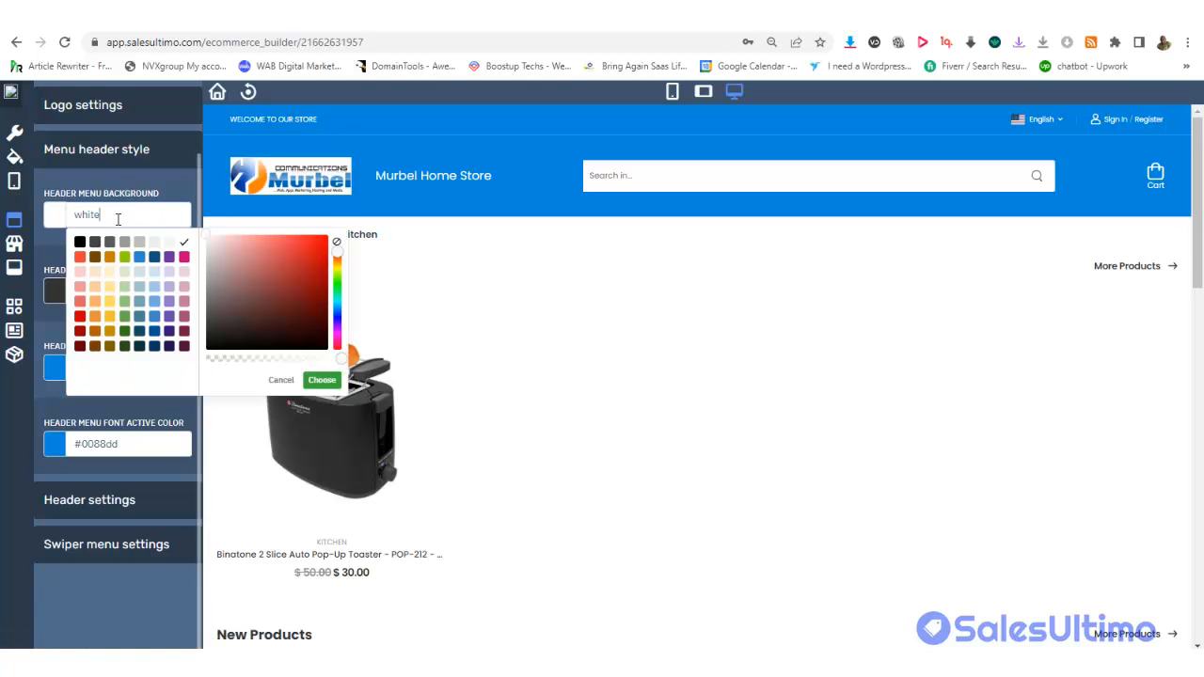
left_click(110, 316)
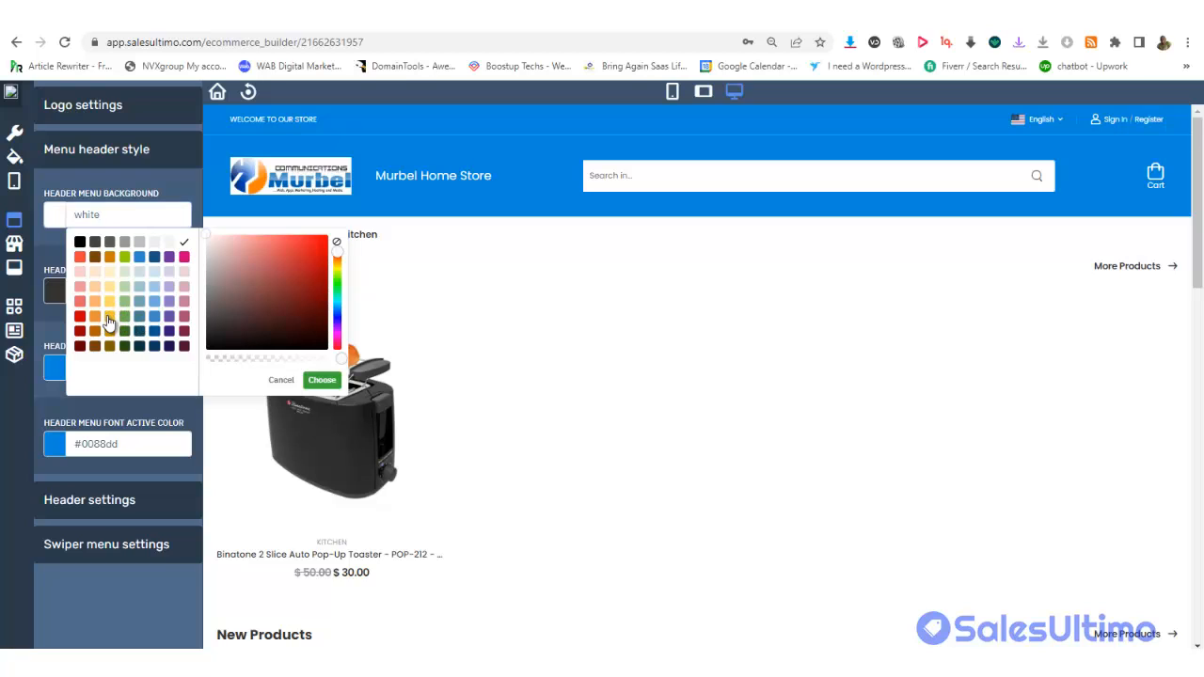
left_click(46, 392)
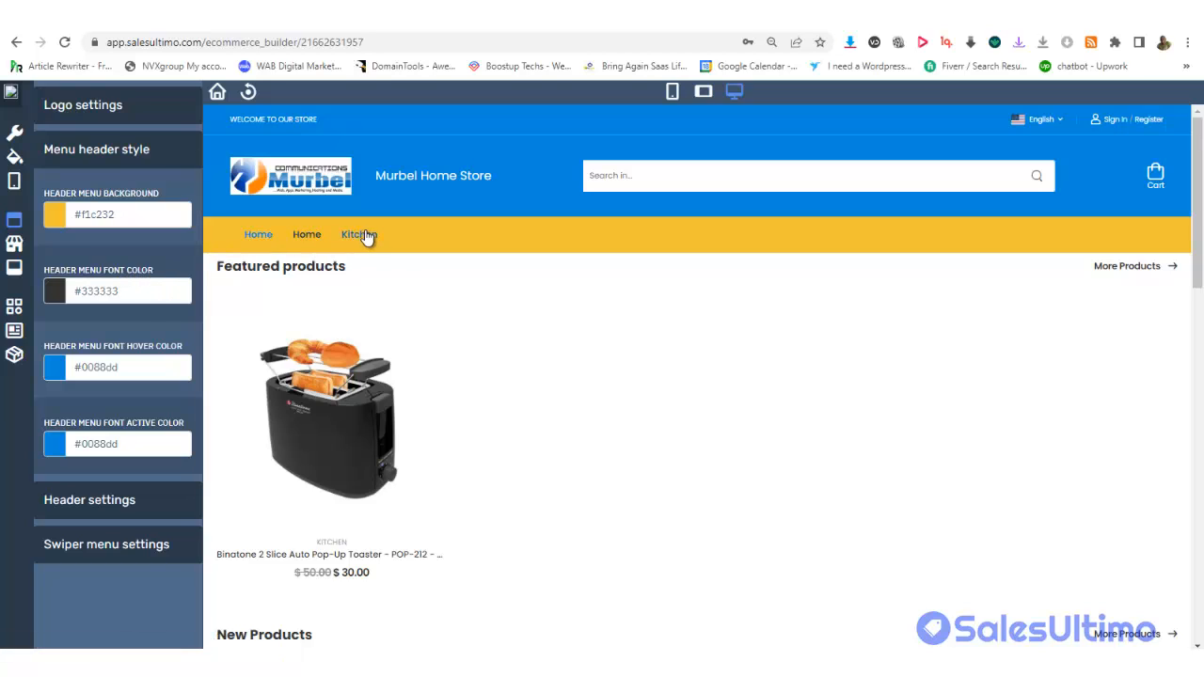
Set the Header Menu Font Color to light #f3f6f4
left_click(114, 292)
left_click(170, 319)
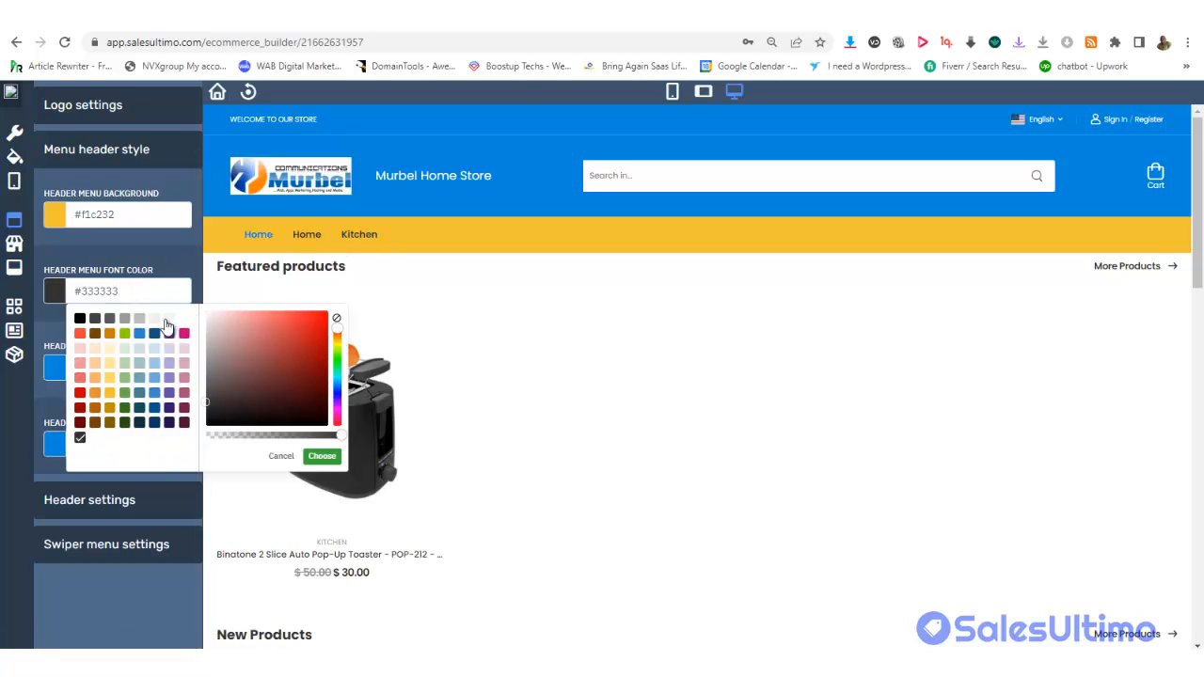
left_click(140, 258)
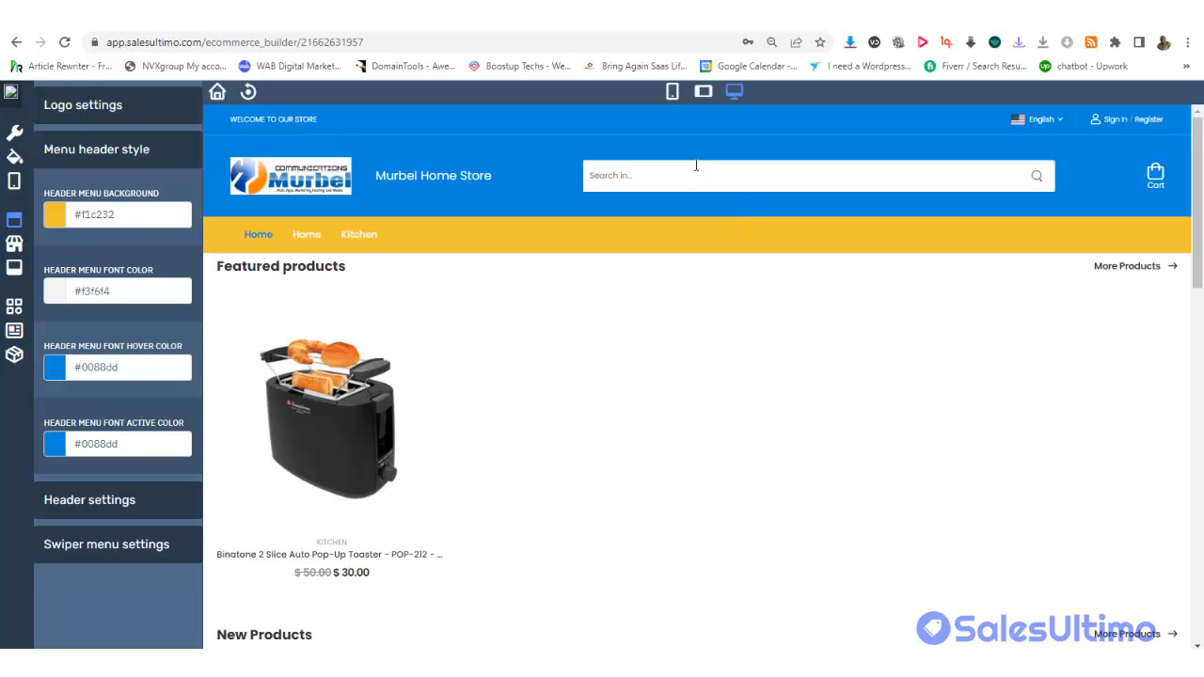
Change the header welcome text to 'Welcome to Murbel Store'
left_click(134, 500)
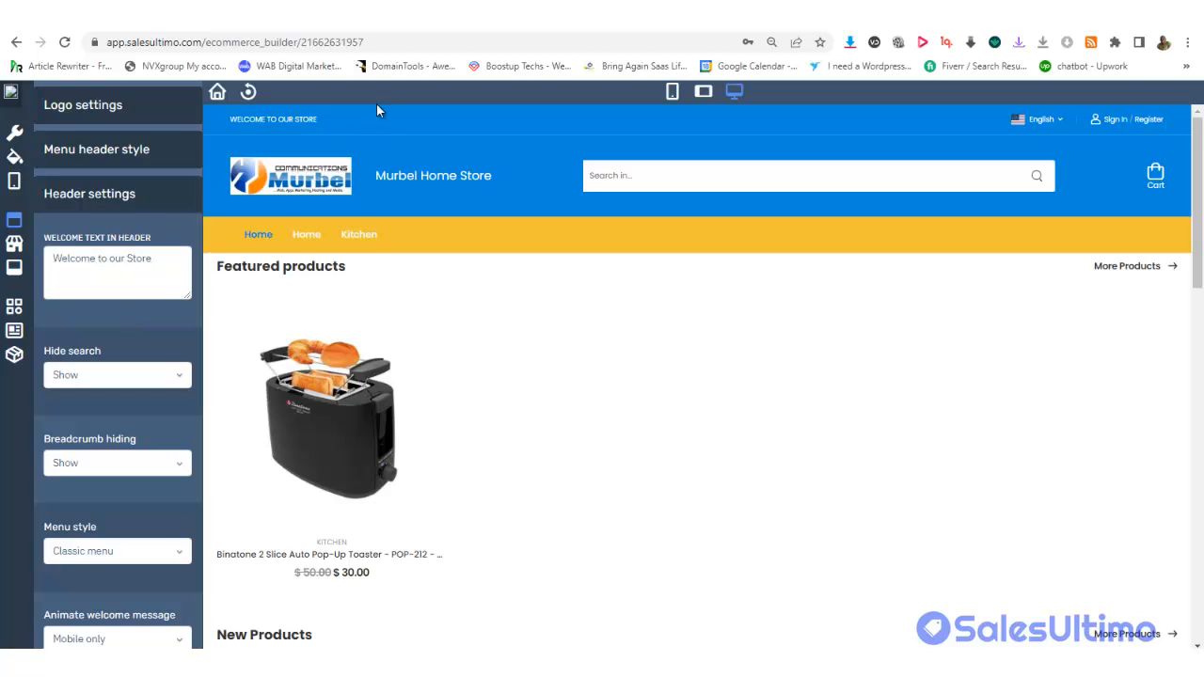
left_click(129, 262)
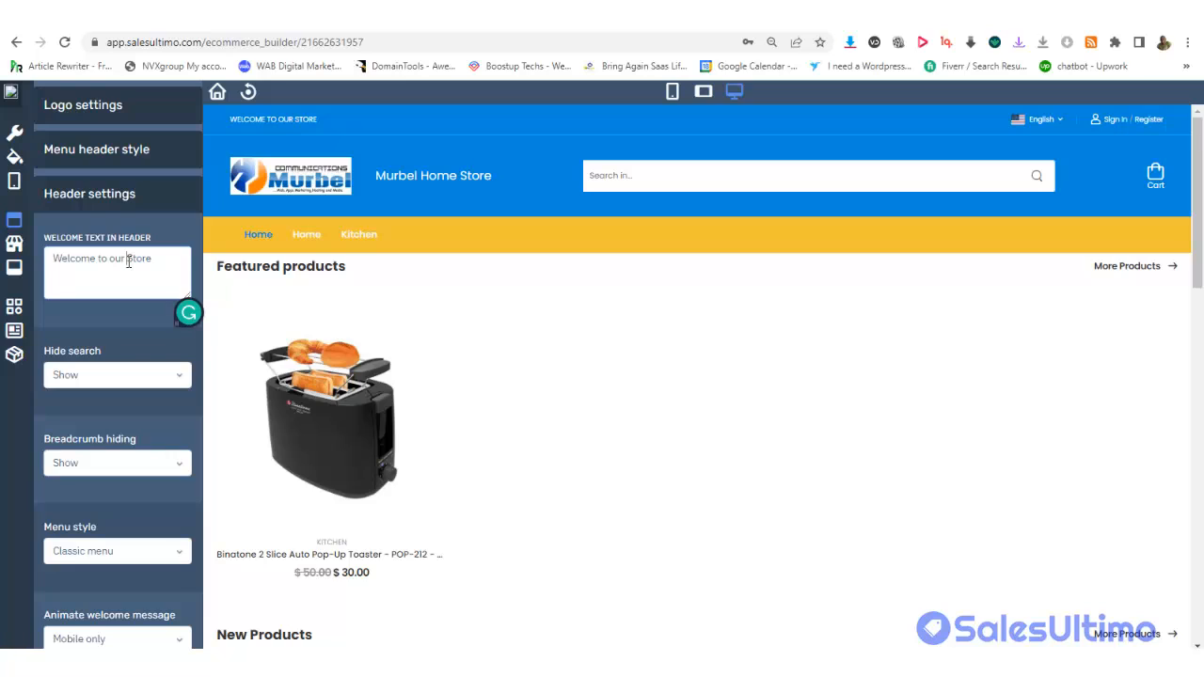
type("Murbel")
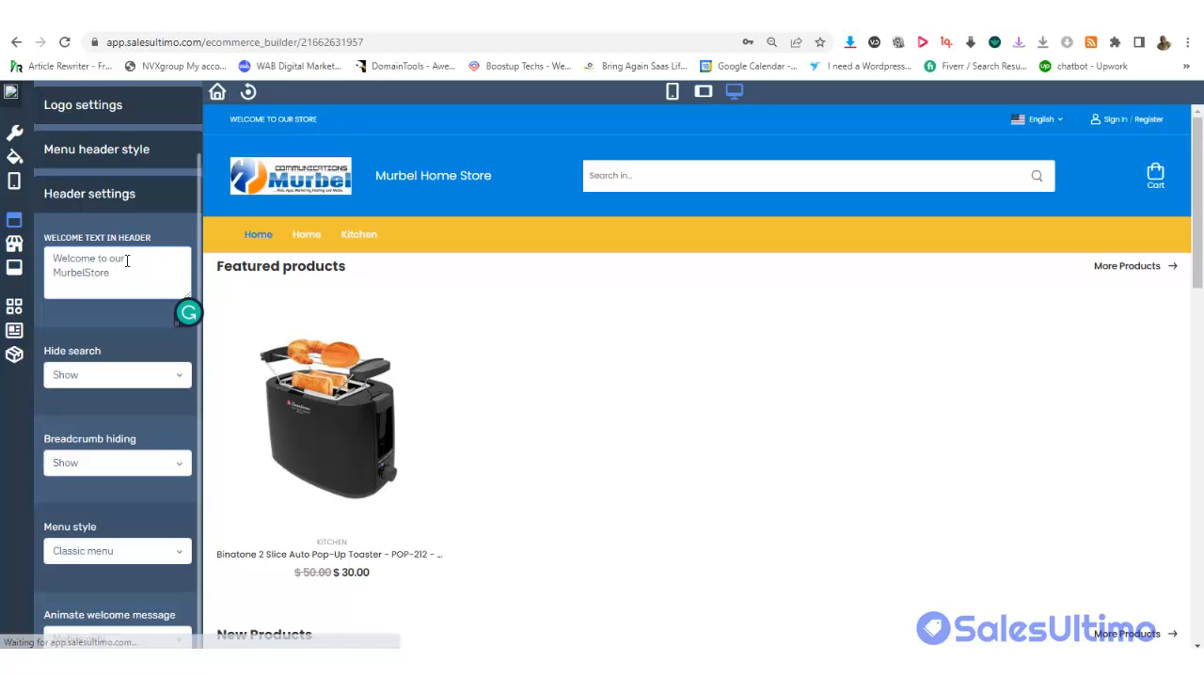
left_click(85, 271)
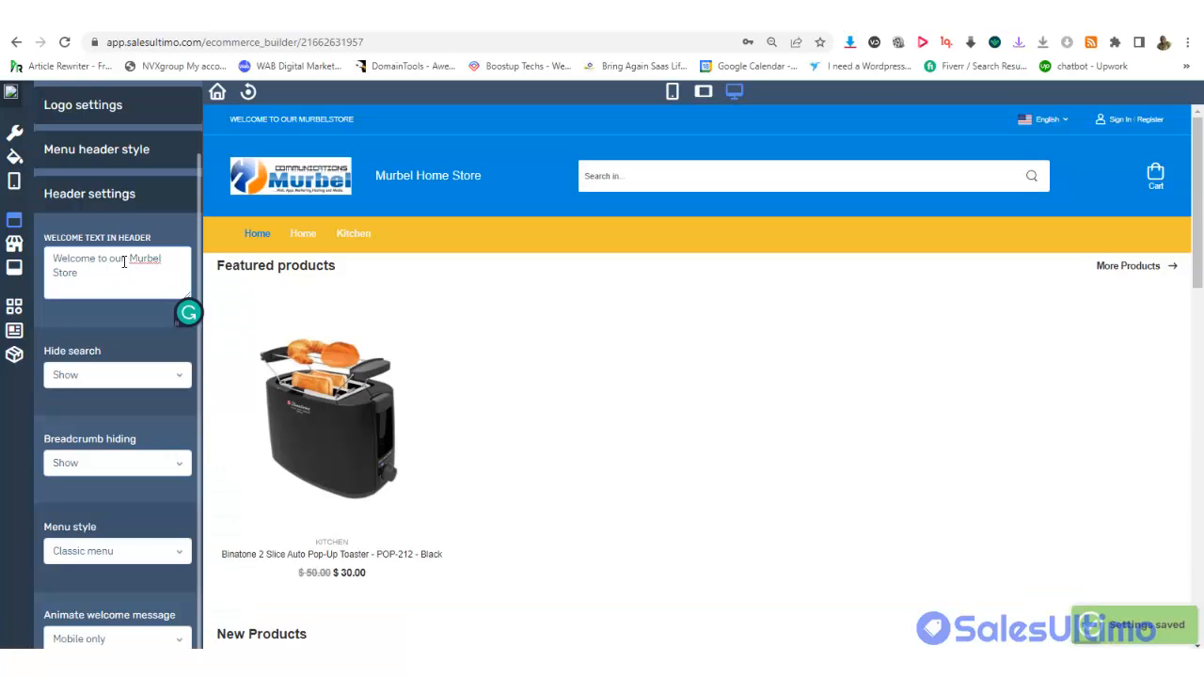
left_click_drag(125, 261, 110, 264)
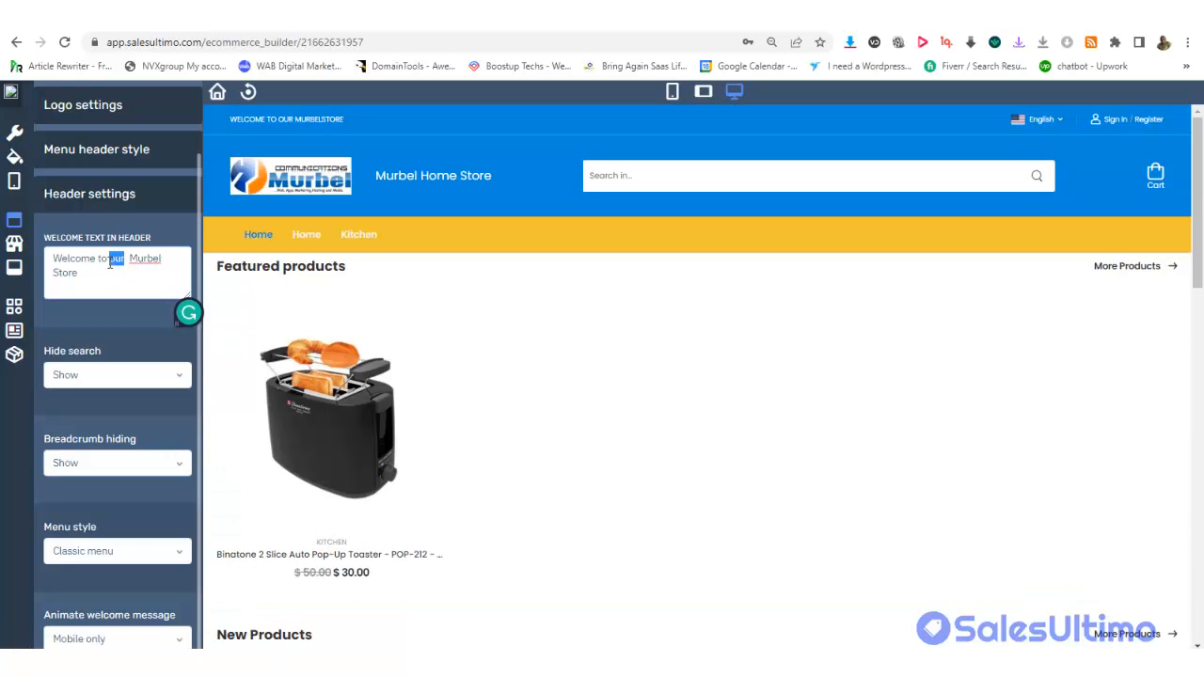
key("BackSpace")
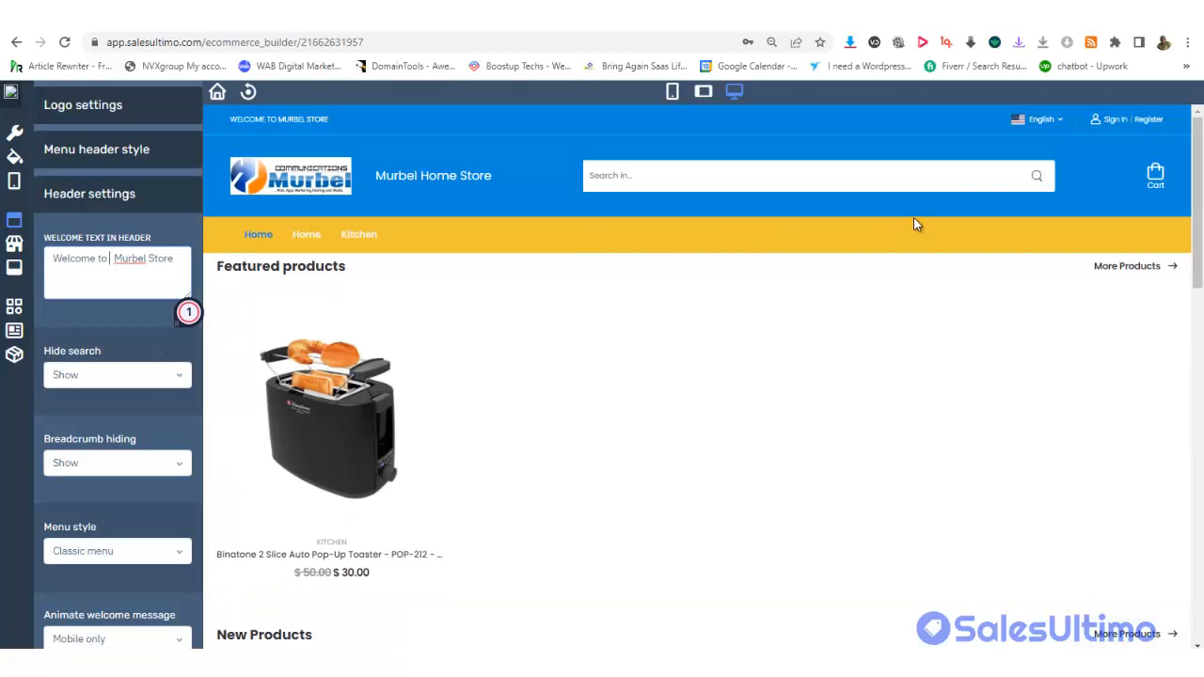
Switch the header search option to Hide, then back to Show
mouse_move(1043, 120)
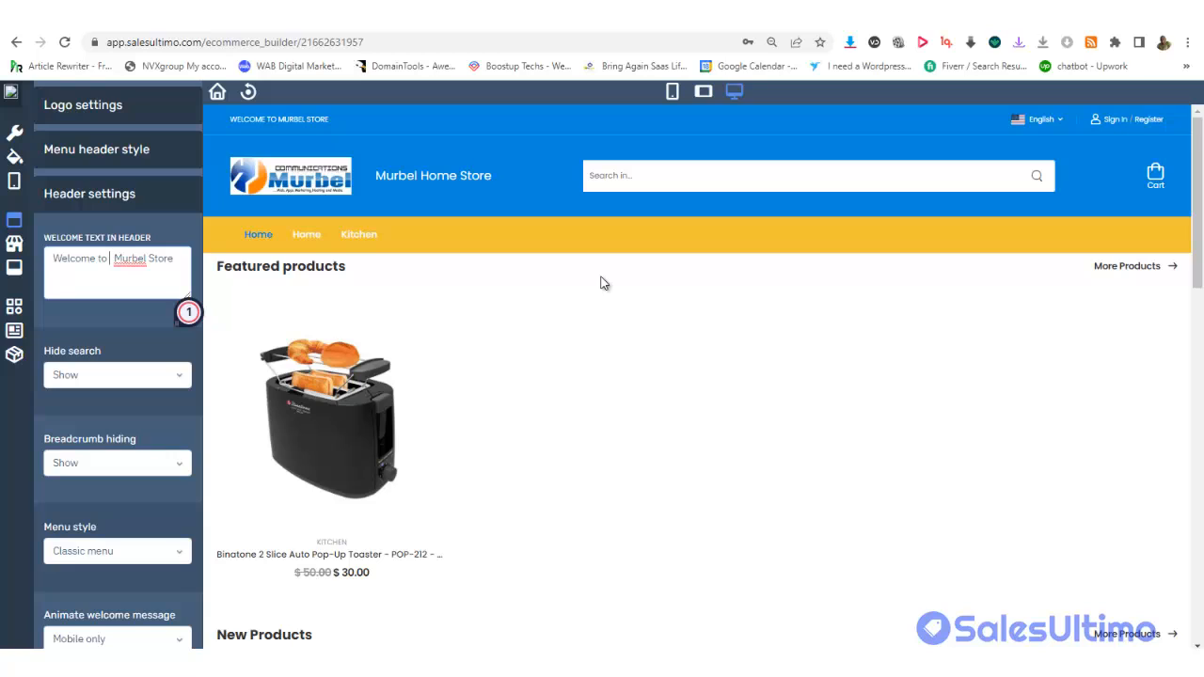
left_click(155, 374)
left_click(102, 394)
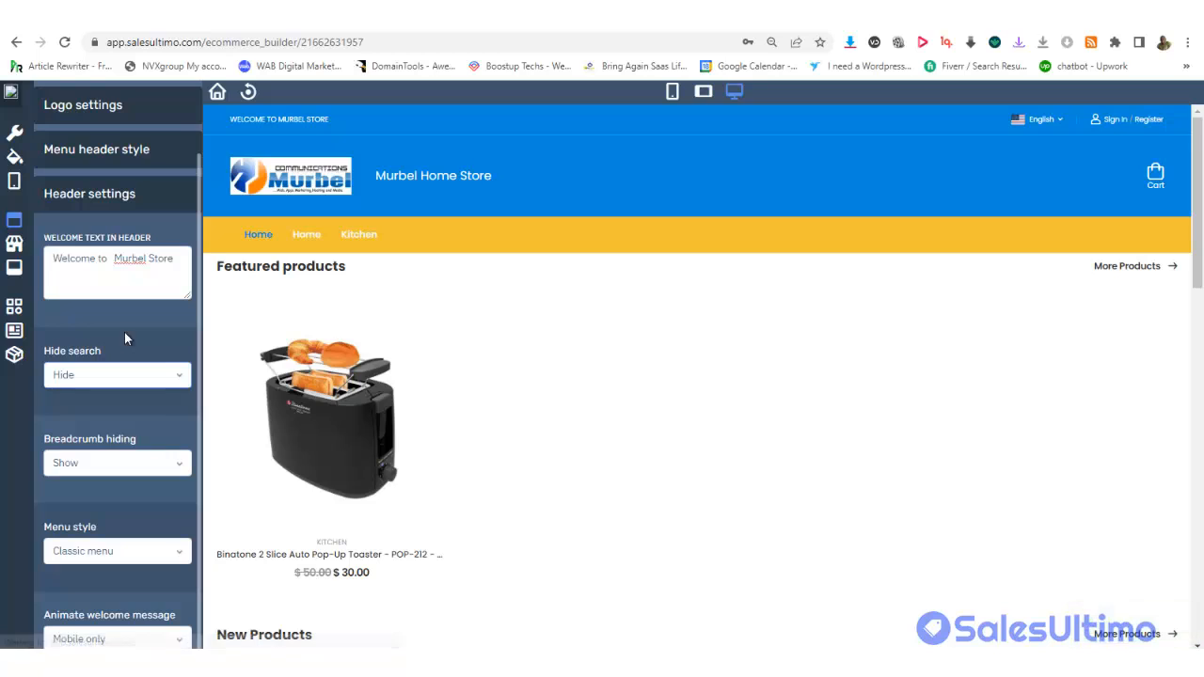
left_click(125, 378)
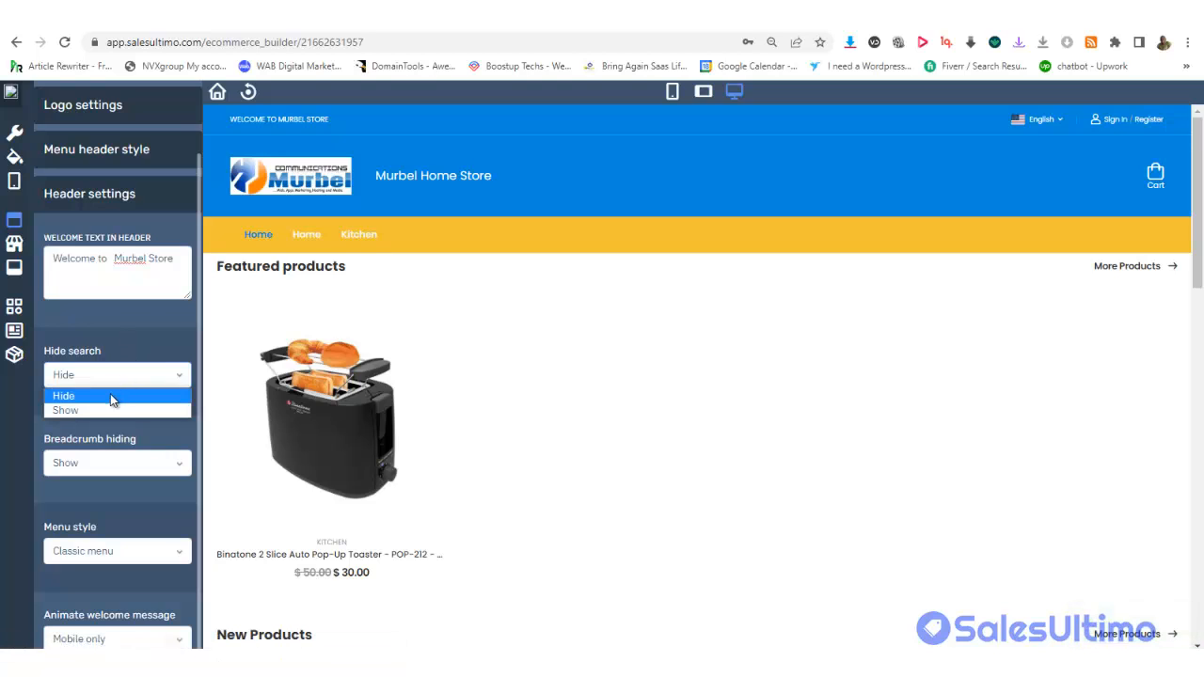
left_click(95, 409)
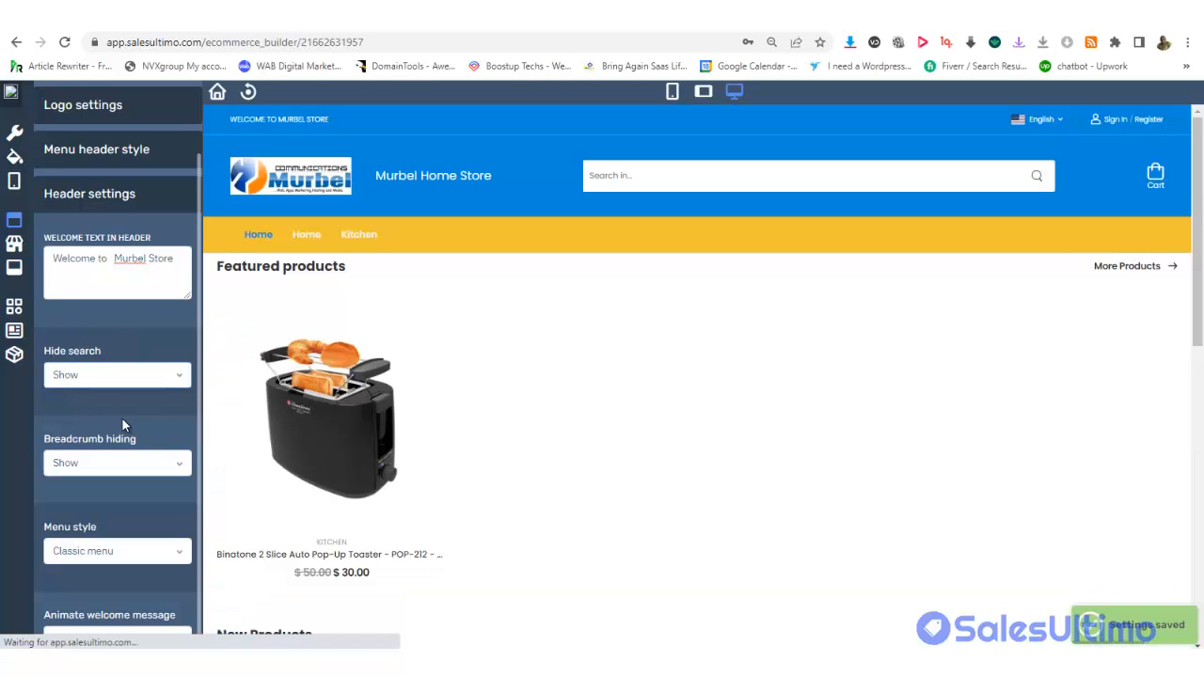
Set the header Menu style to Swiper menu, then to Both
scroll(144, 410, "down", 1)
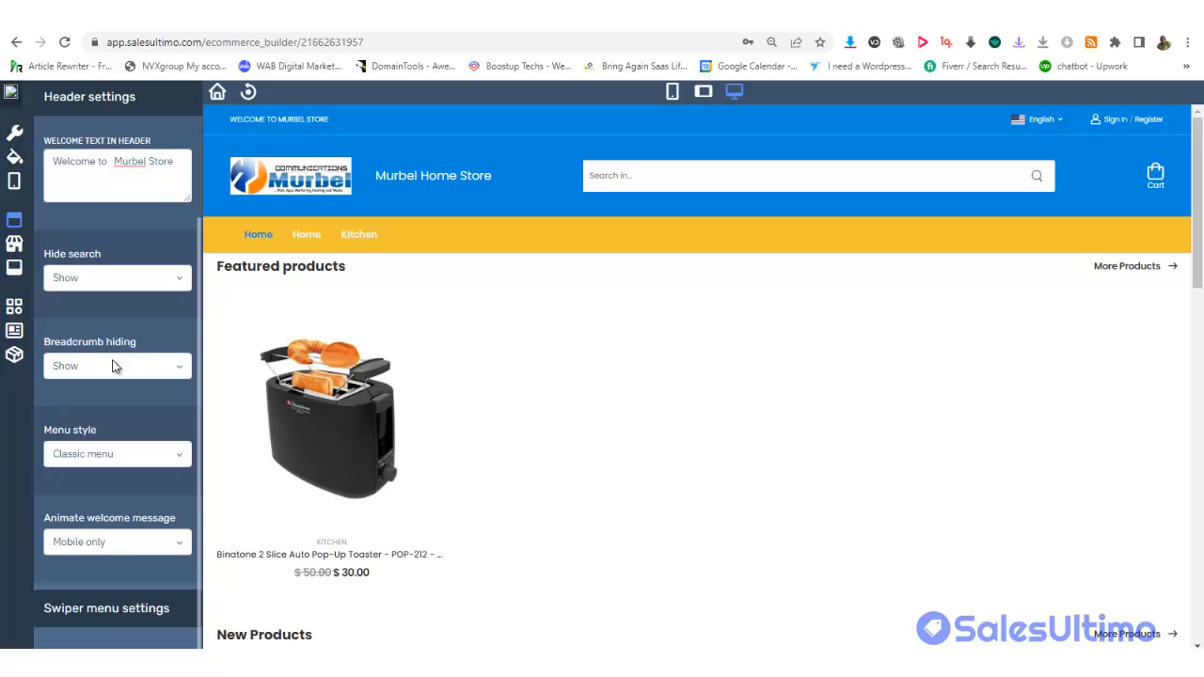
left_click(107, 456)
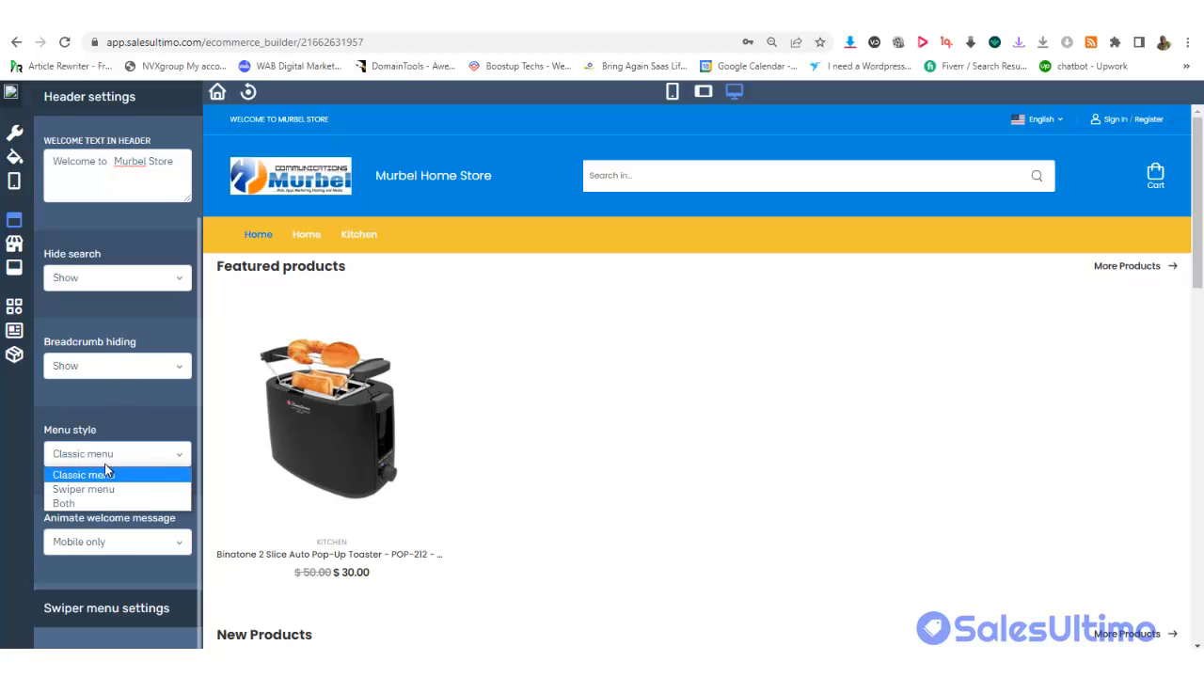
left_click(98, 489)
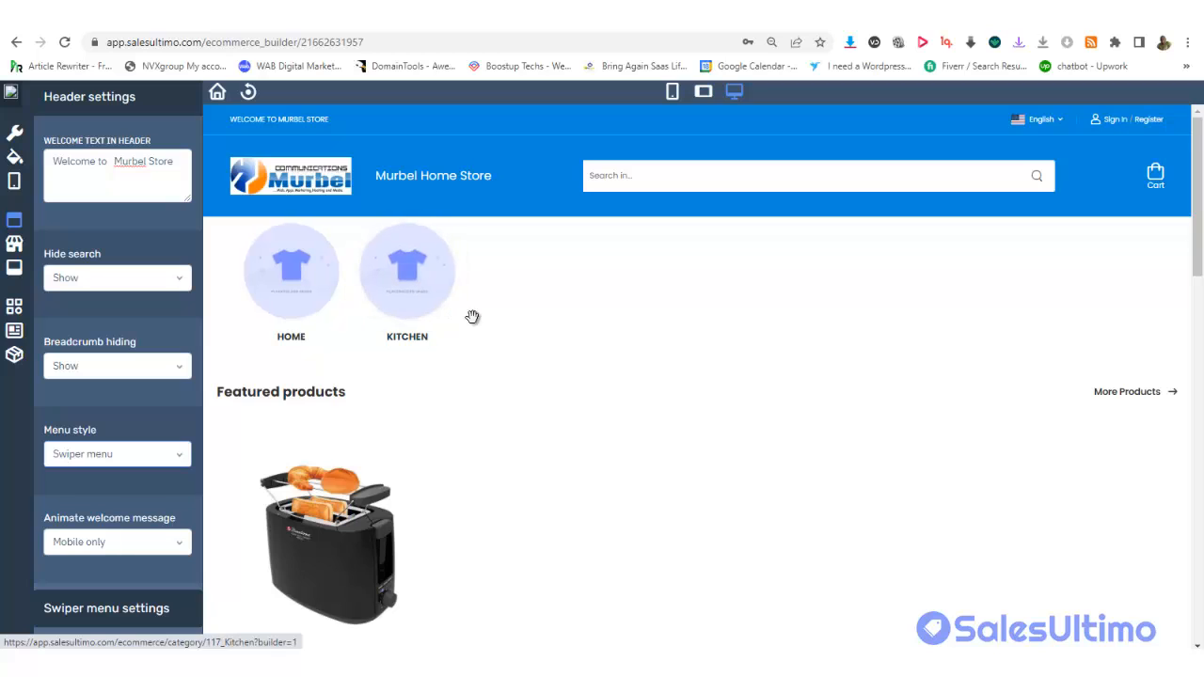
left_click(108, 458)
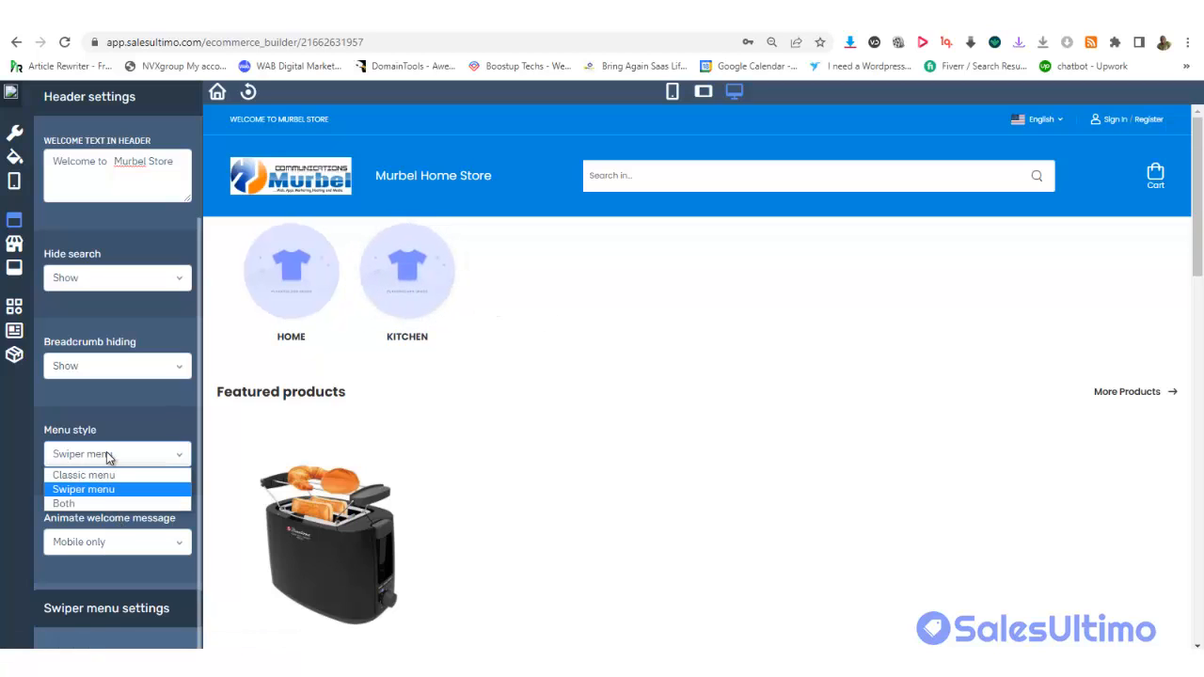
left_click(89, 499)
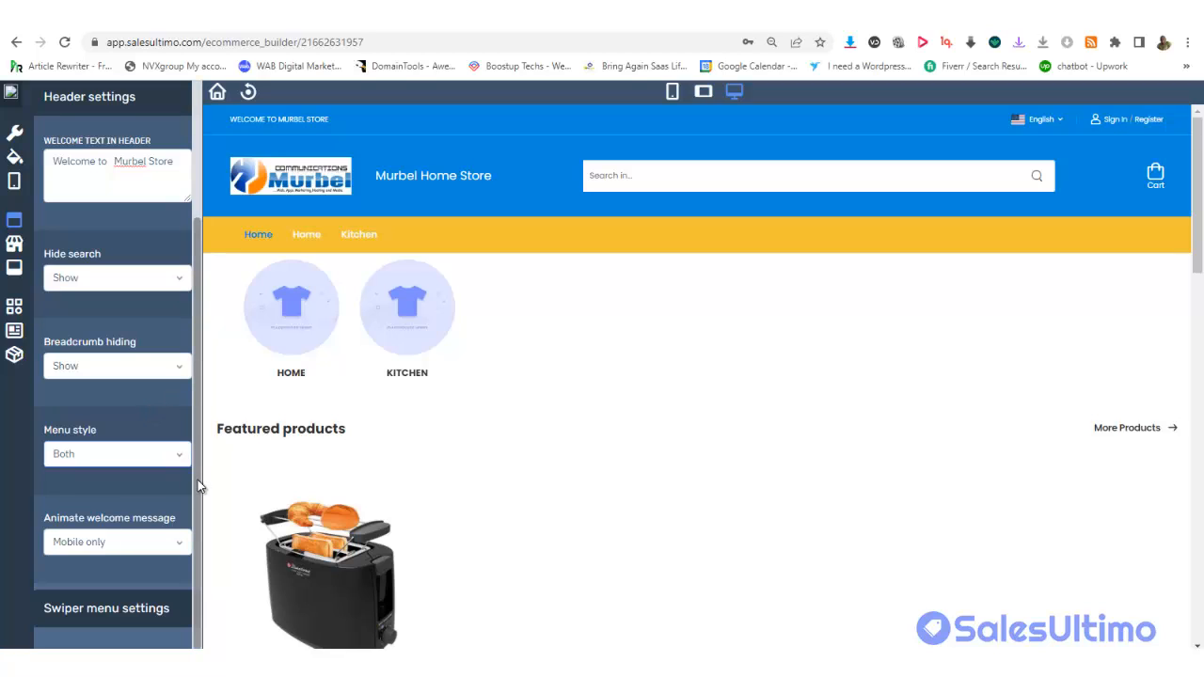
left_click(110, 462)
left_click(111, 462)
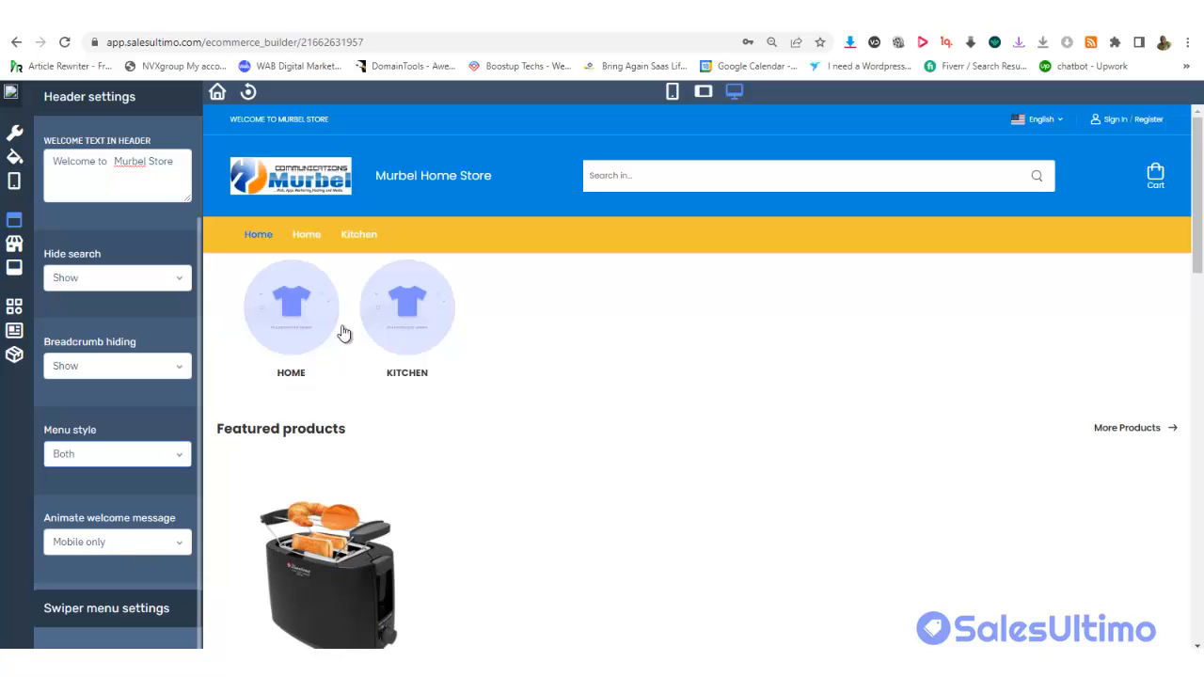
Set Animate welcome message to All devices, then back to Mobile only
left_click(105, 551)
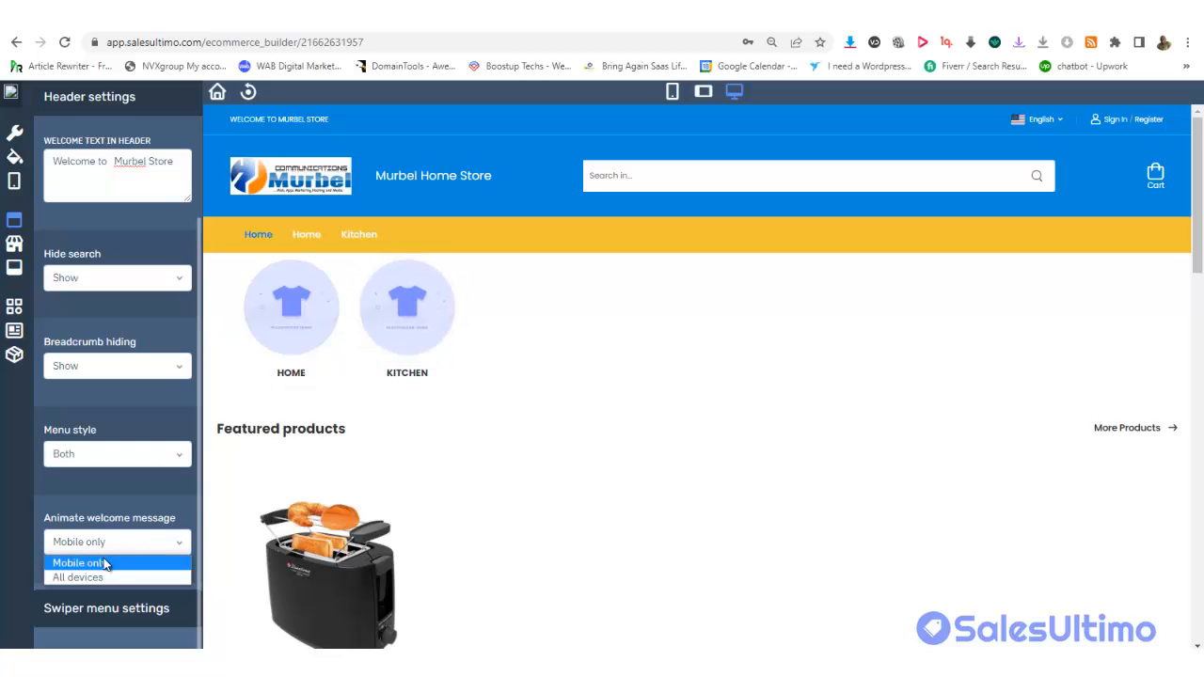
left_click(102, 575)
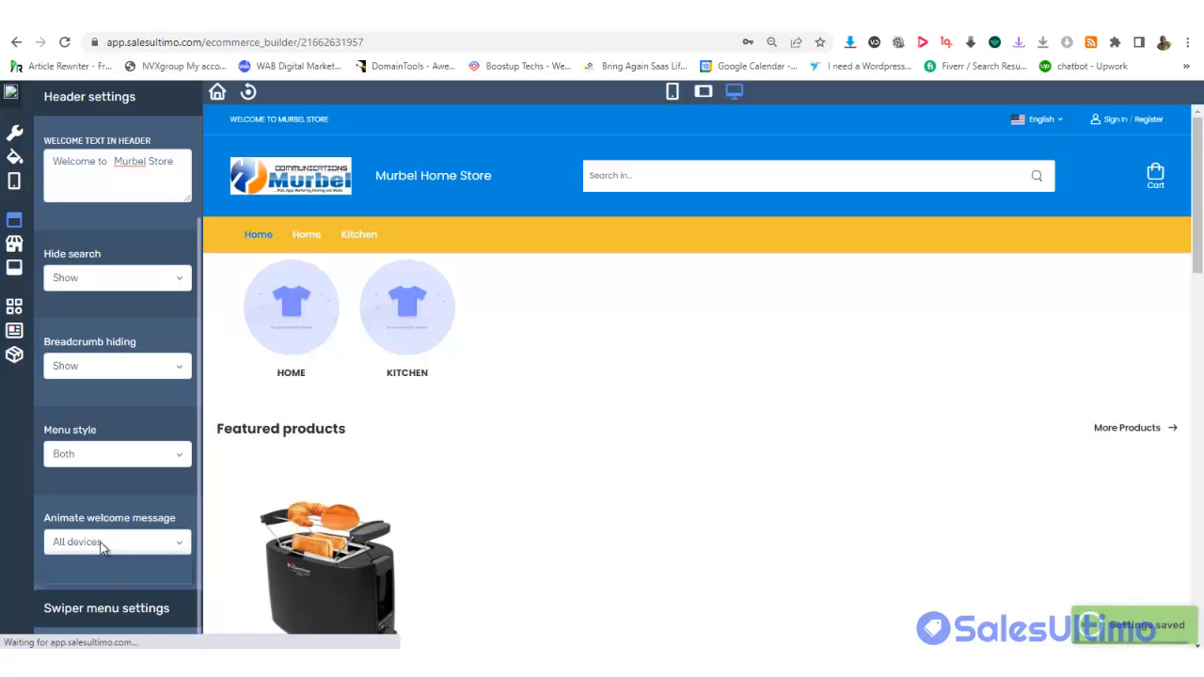
left_click(102, 545)
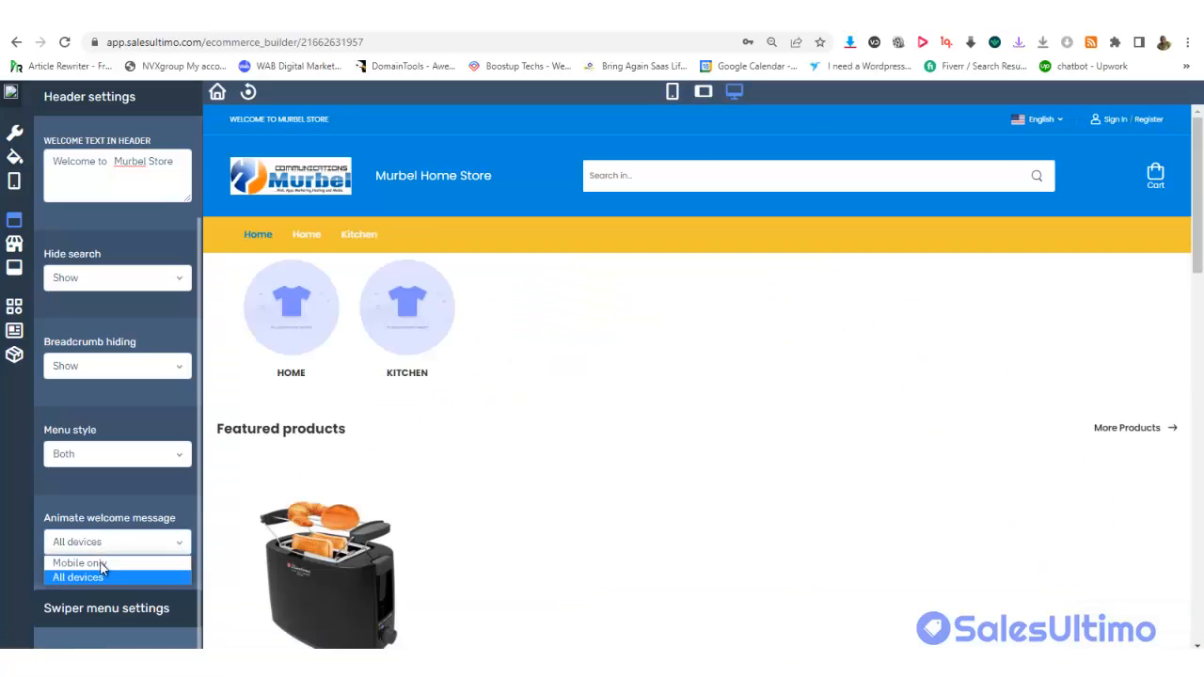
left_click(92, 564)
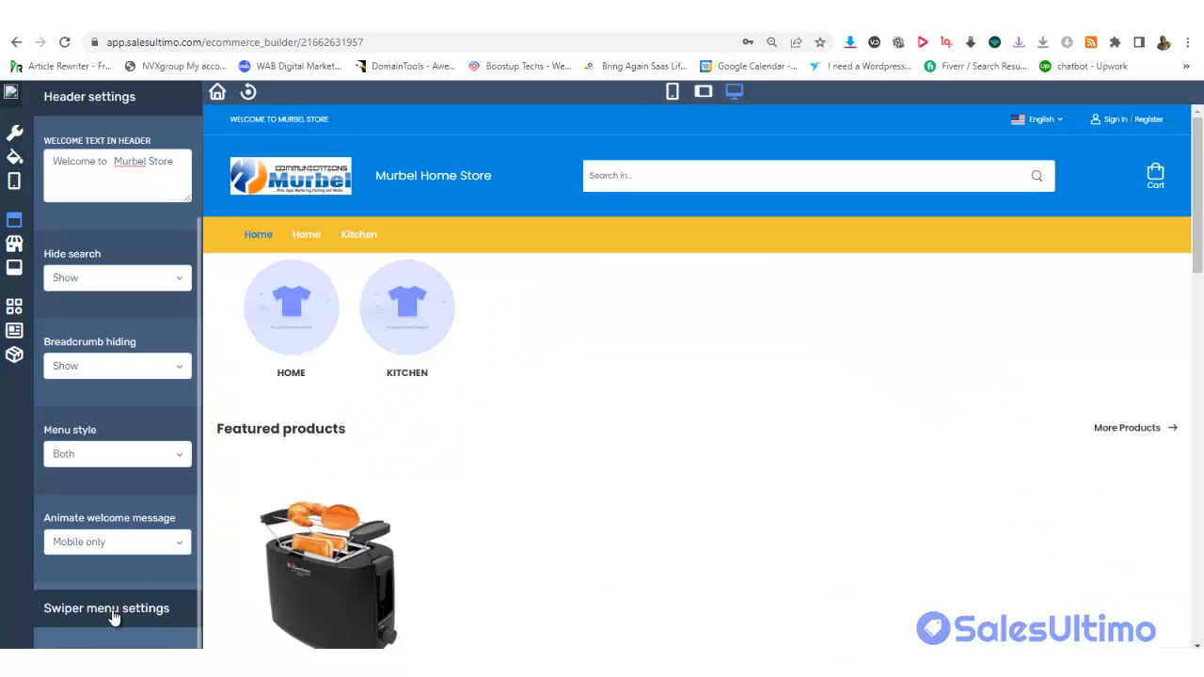
Set the header Menu style back to Classic menu, then show the homepage product section settings
left_click(111, 613)
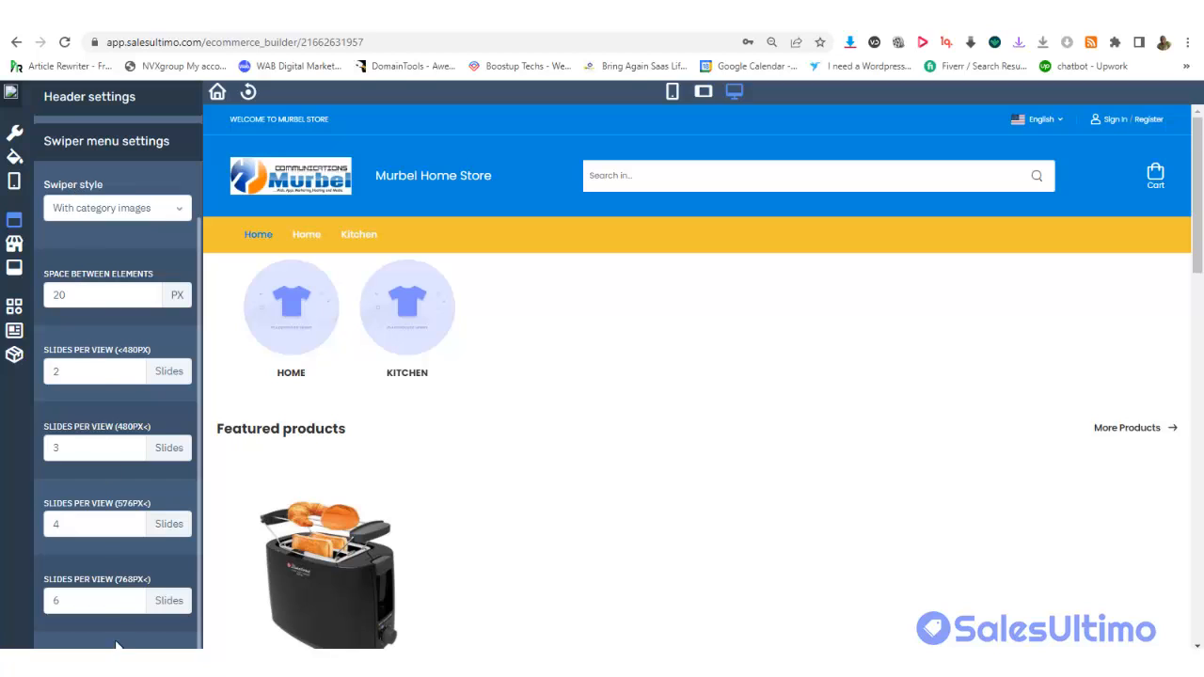
left_click(13, 243)
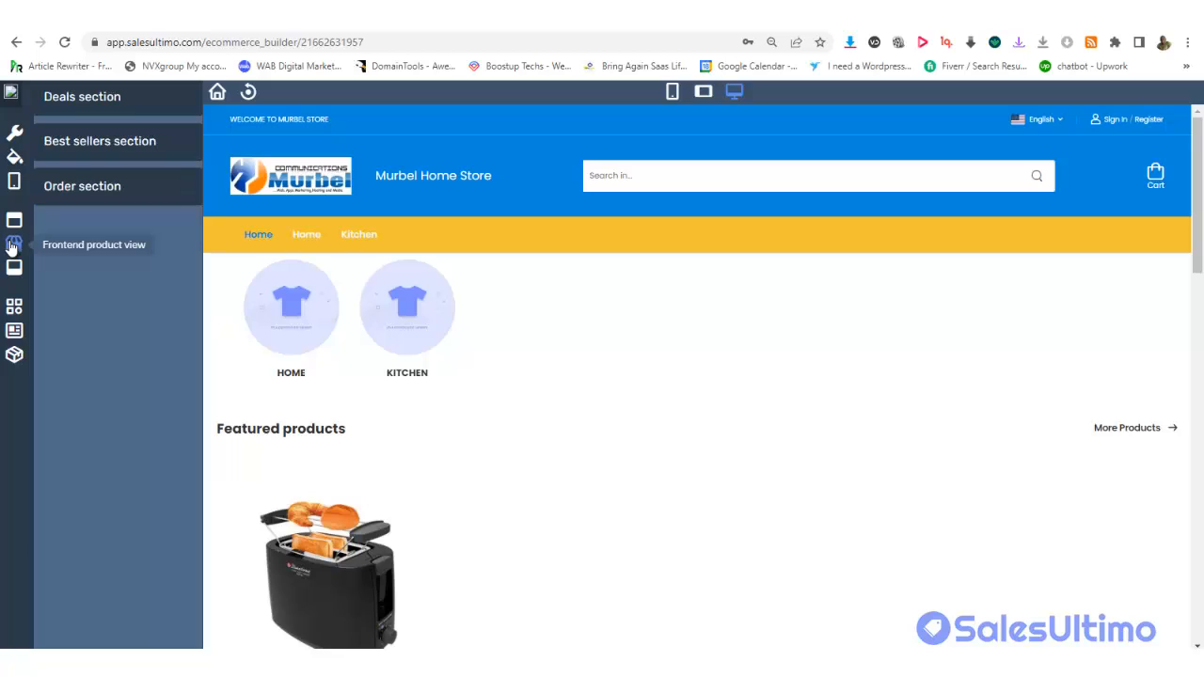
left_click(14, 219)
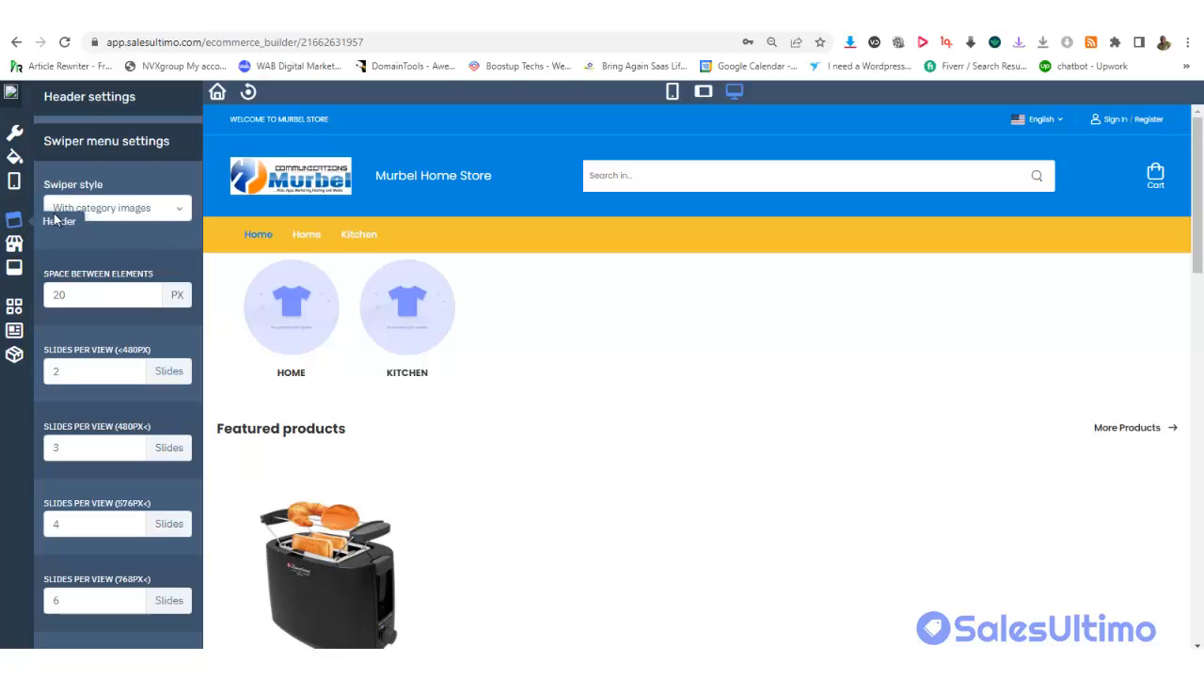
left_click(106, 103)
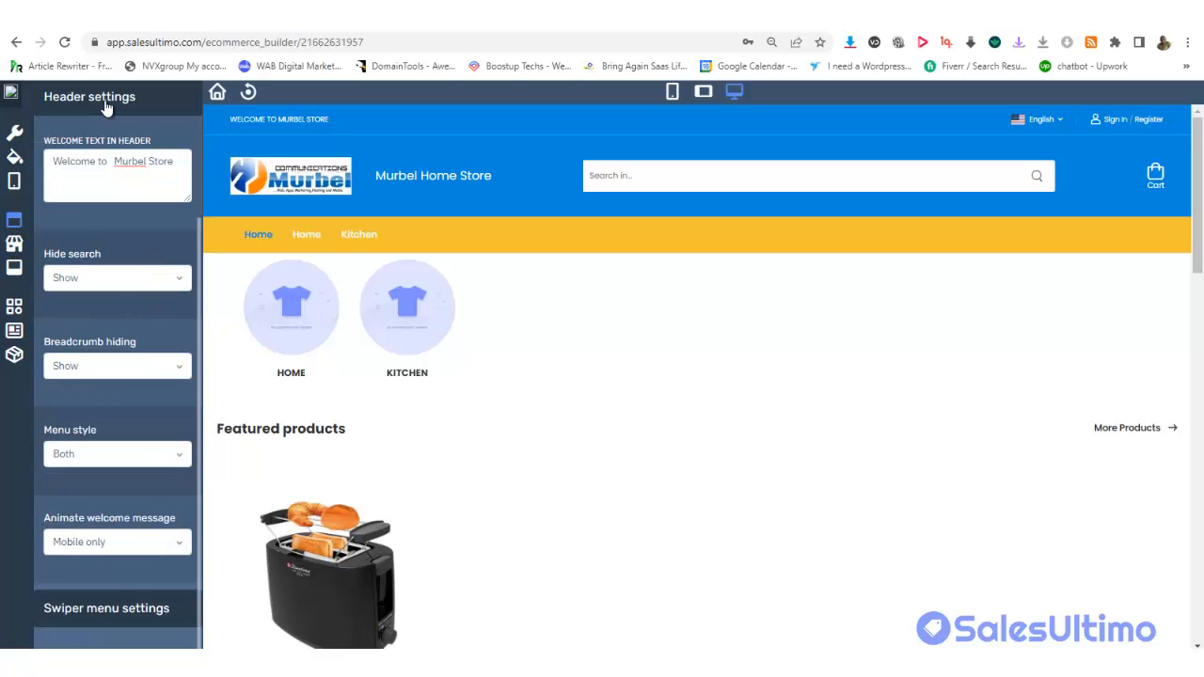
left_click(111, 454)
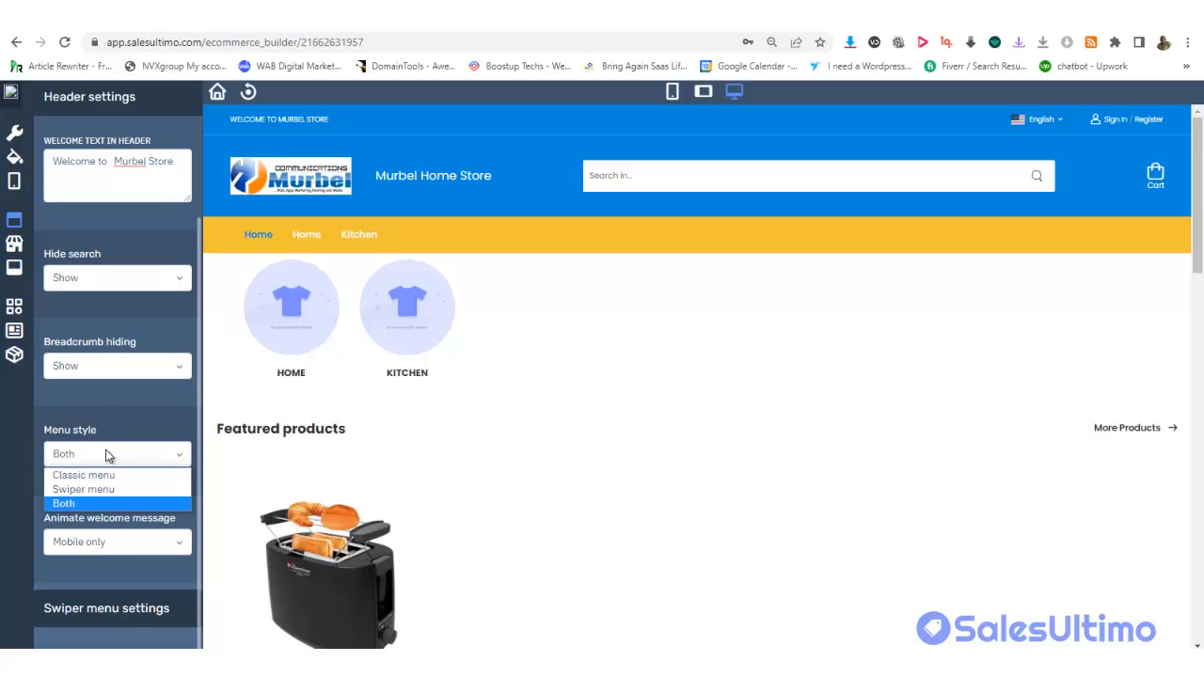
left_click(99, 478)
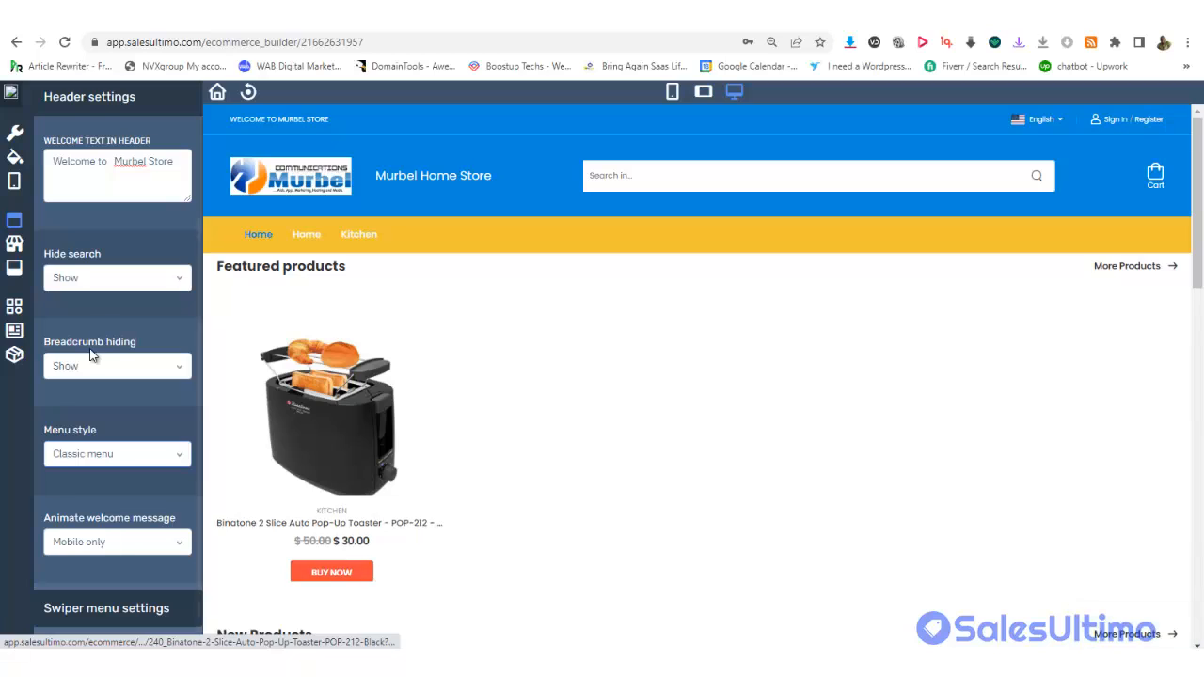
left_click(14, 246)
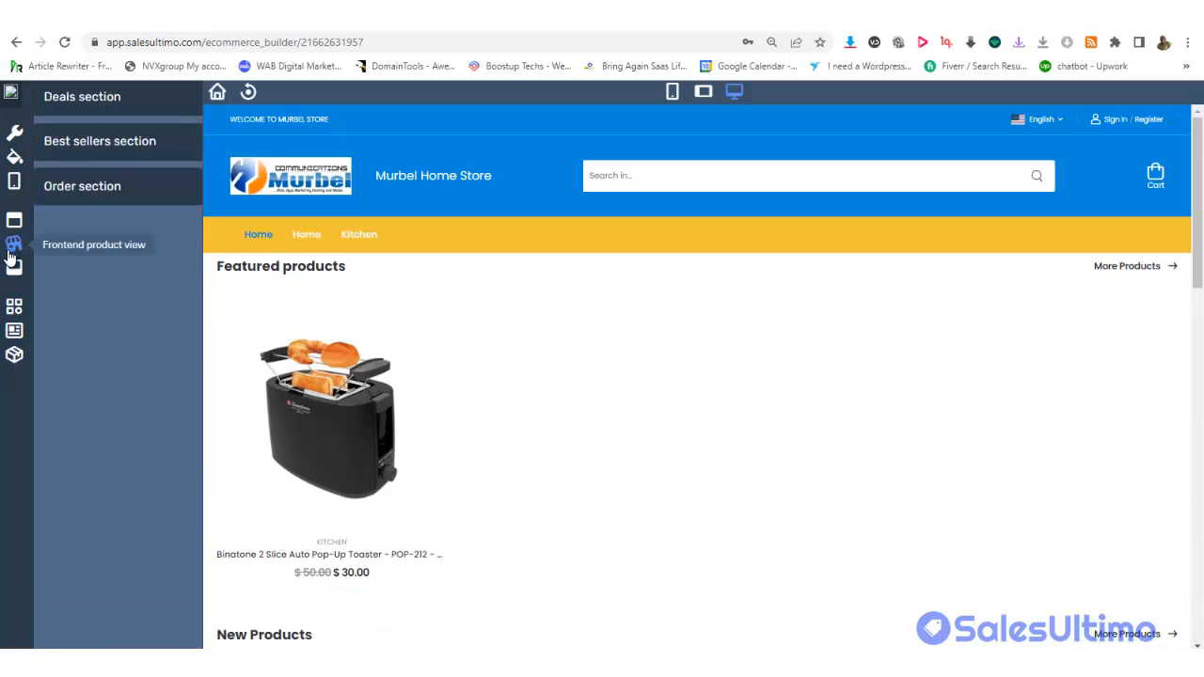
Expand the Deals section settings, check the live store tab, then return to the builder
left_click(99, 109)
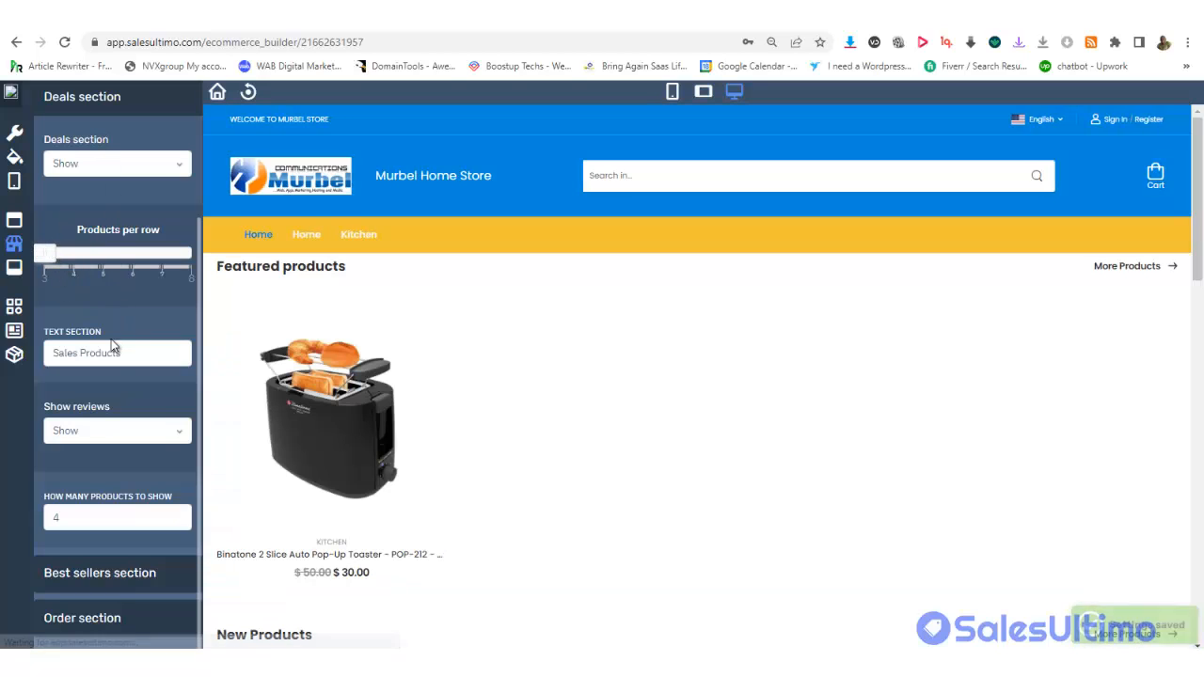
left_click(527, 14)
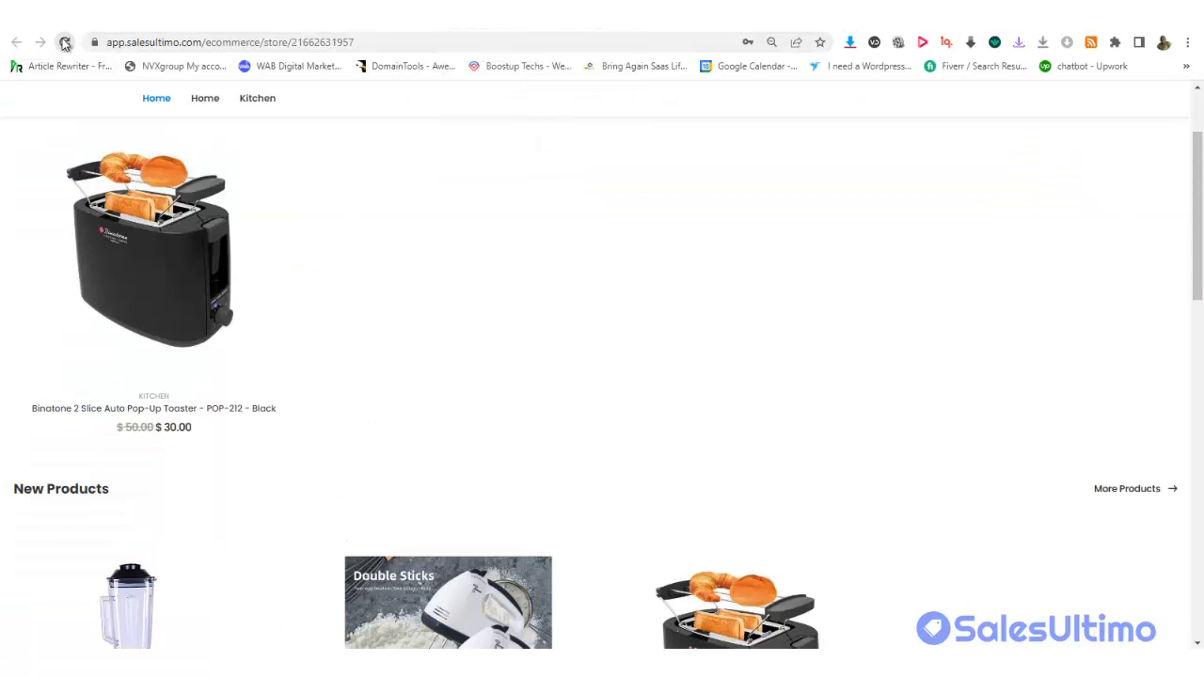
left_click_drag(1199, 203, 451, 32)
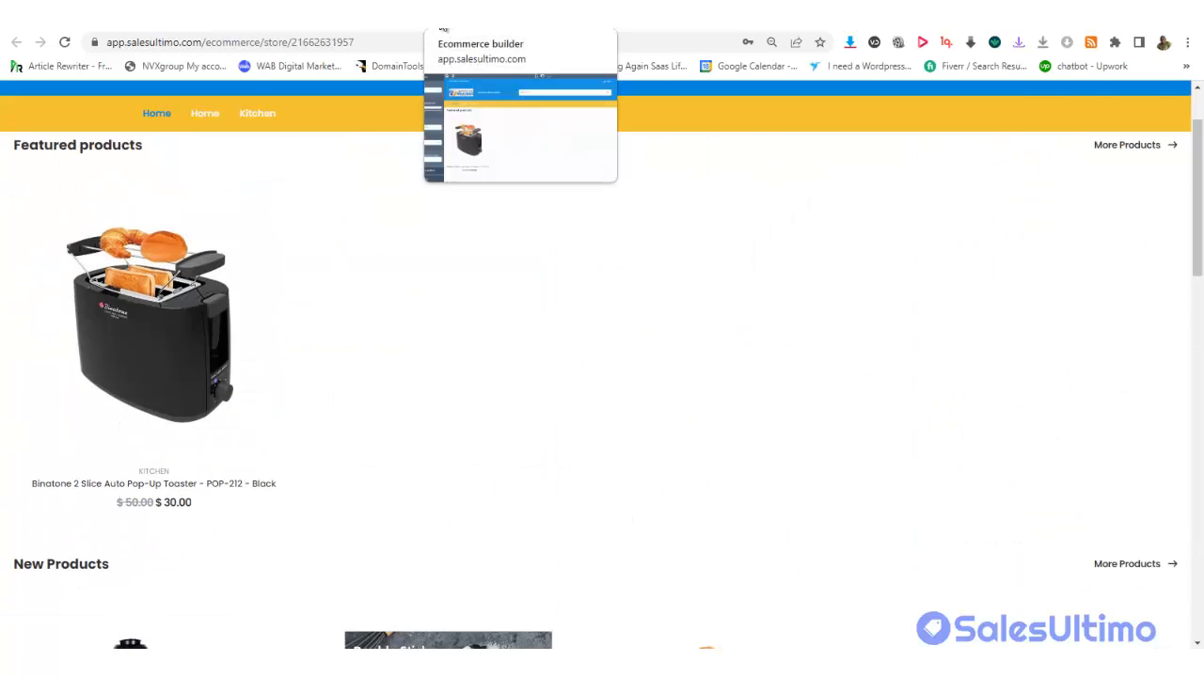
left_click(443, 30)
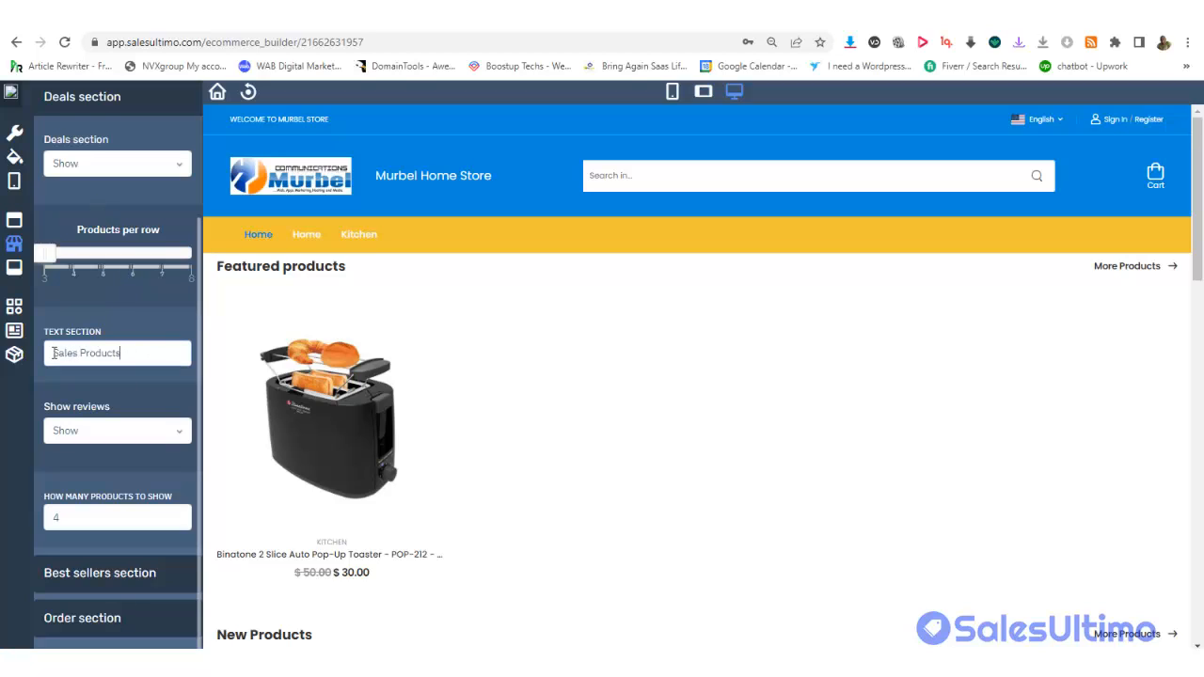
Replace the 'Sales Products' heading with 'Deals', then expand Best sellers and Order section settings
left_click_drag(120, 355, 48, 352)
type("Deals")
scroll(1200, 478, "down", 9)
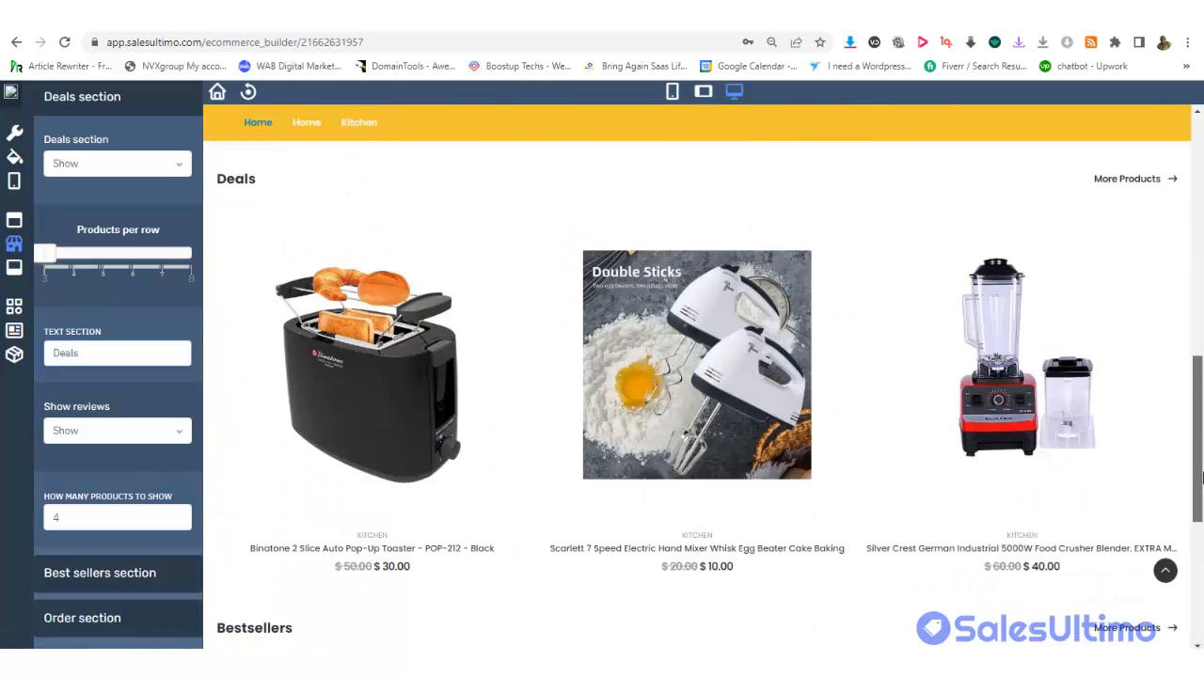
mouse_move(1202, 513)
left_mouse_down()
mouse_move(1202, 551)
mouse_move(1201, 527)
left_mouse_up()
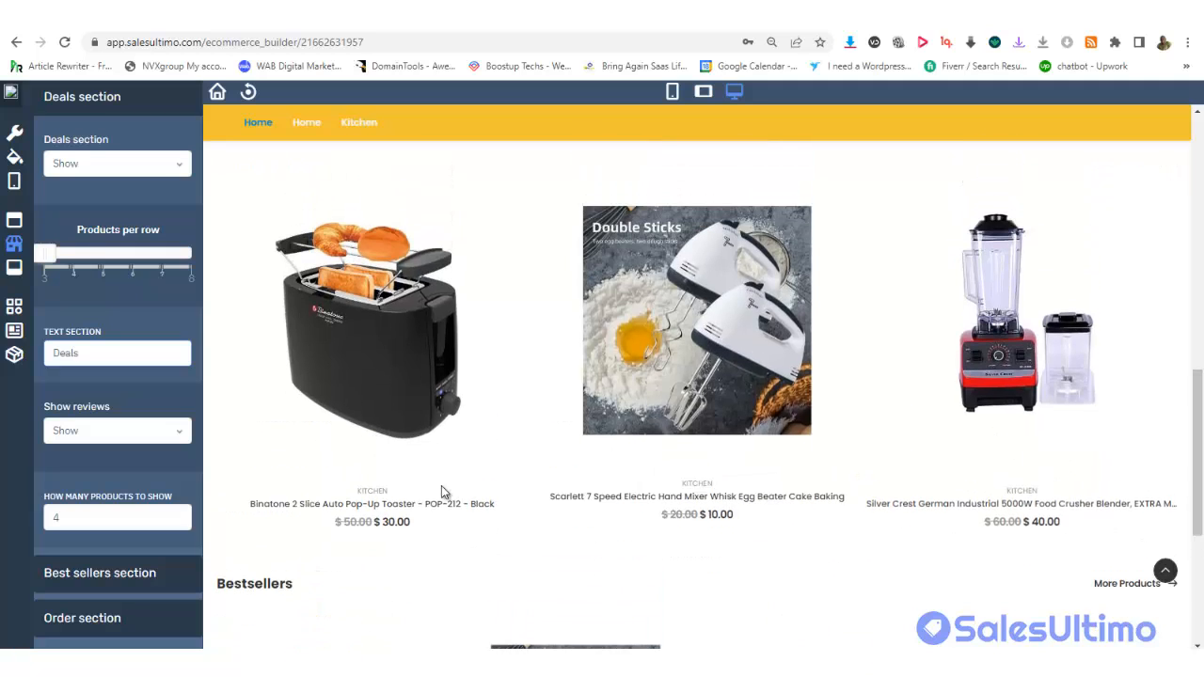
left_click(134, 575)
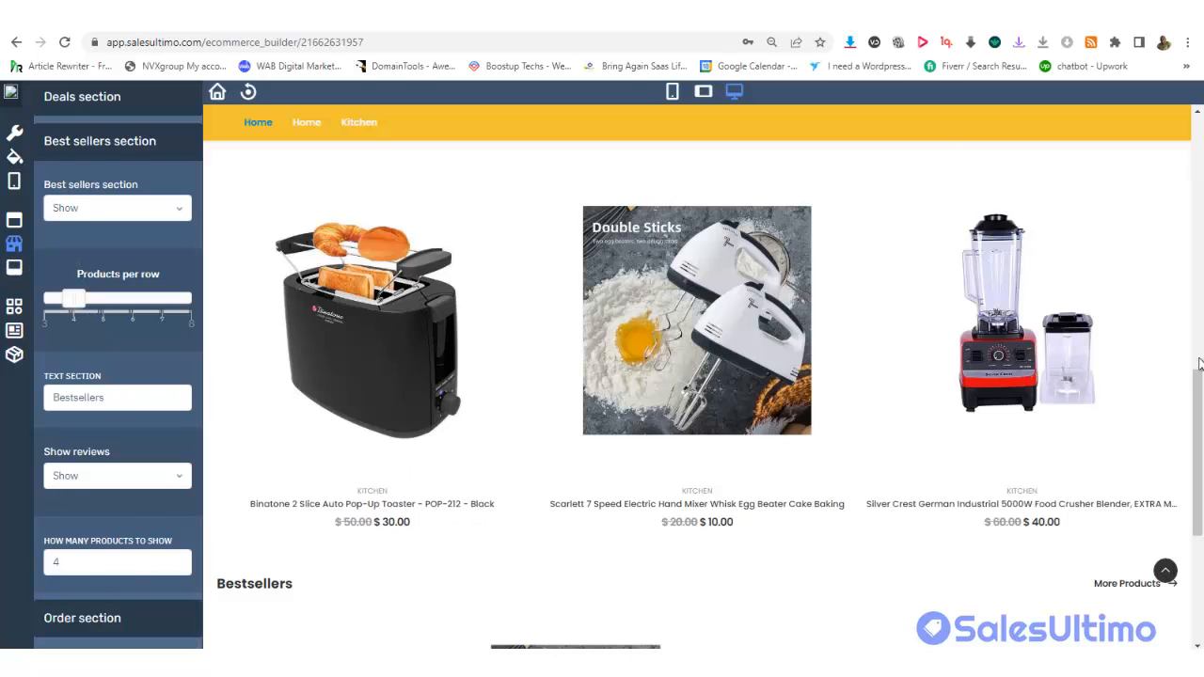
left_click_drag(1199, 364, 1202, 528)
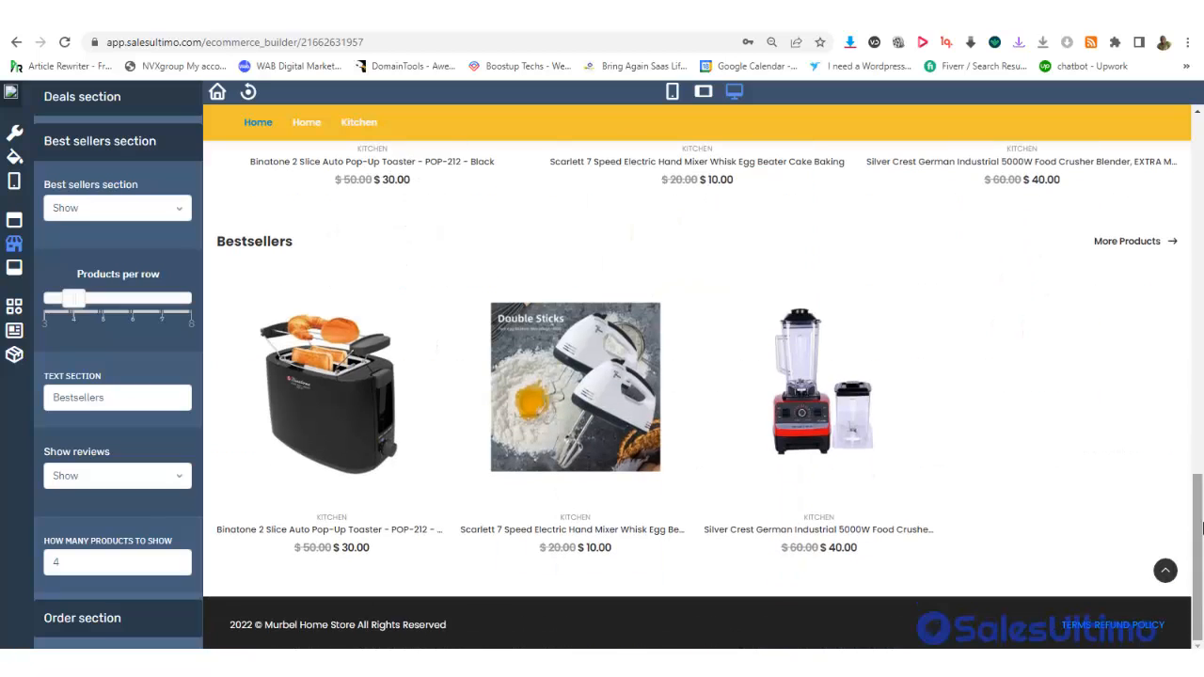
left_click(100, 621)
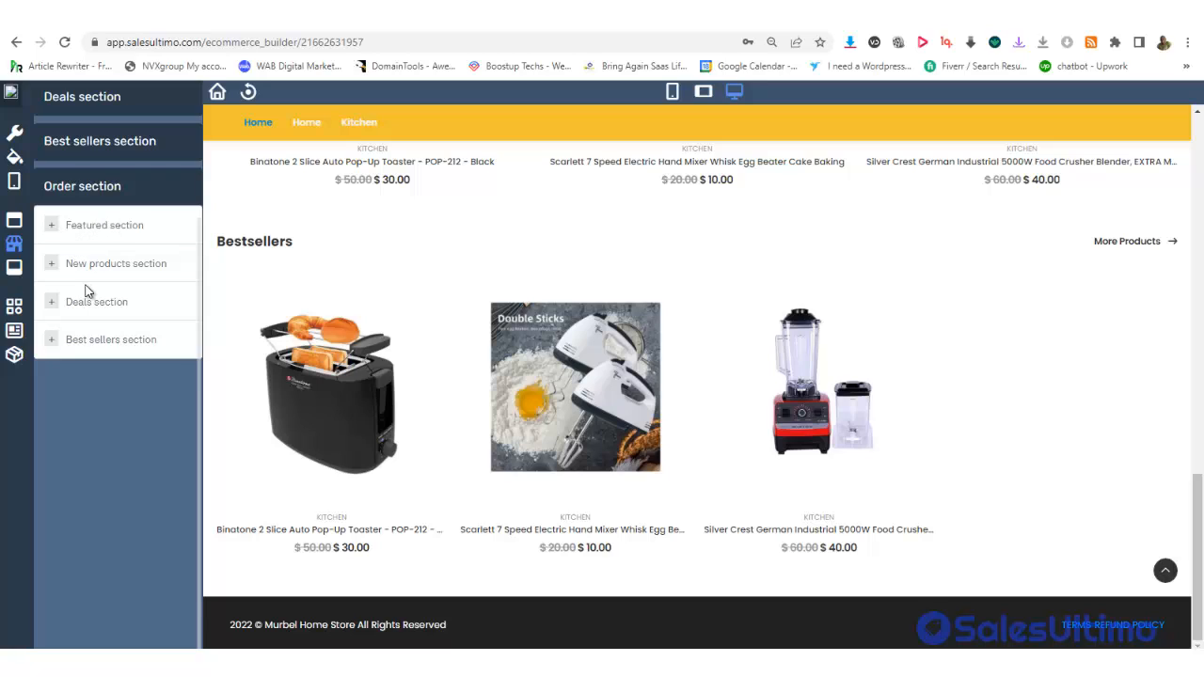
Move Deals, then Best sellers, to the top of the homepage section order and open Footer settings
left_click_drag(49, 285, 47, 223)
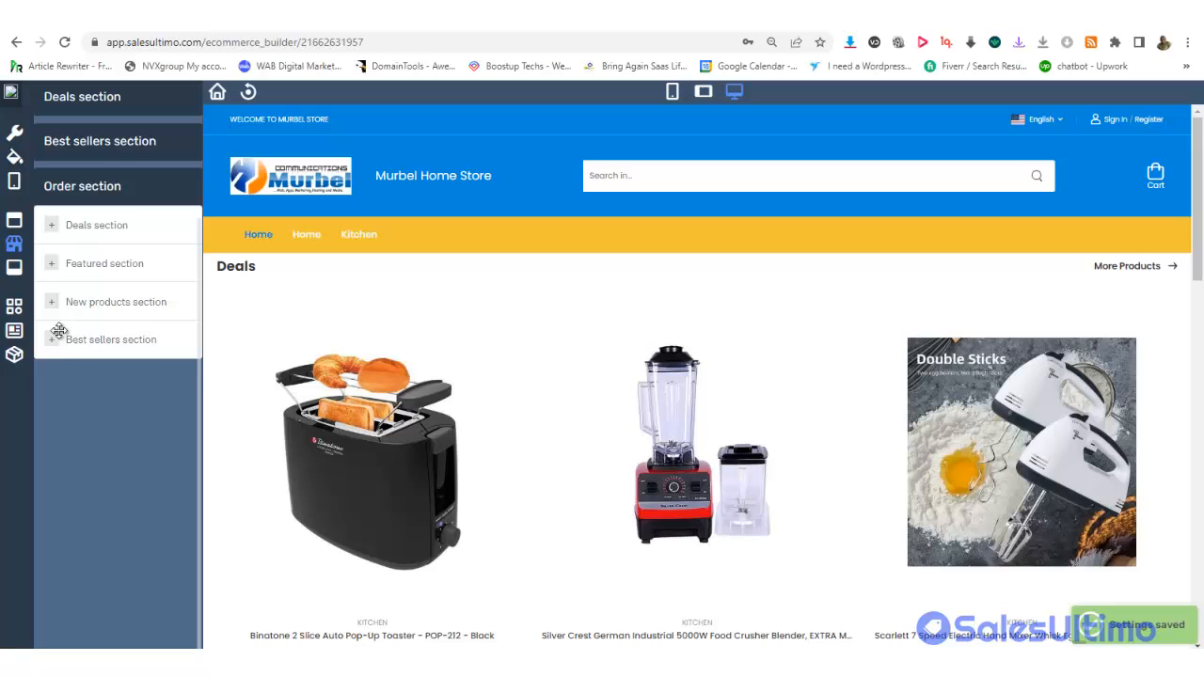
left_click_drag(59, 331, 72, 222)
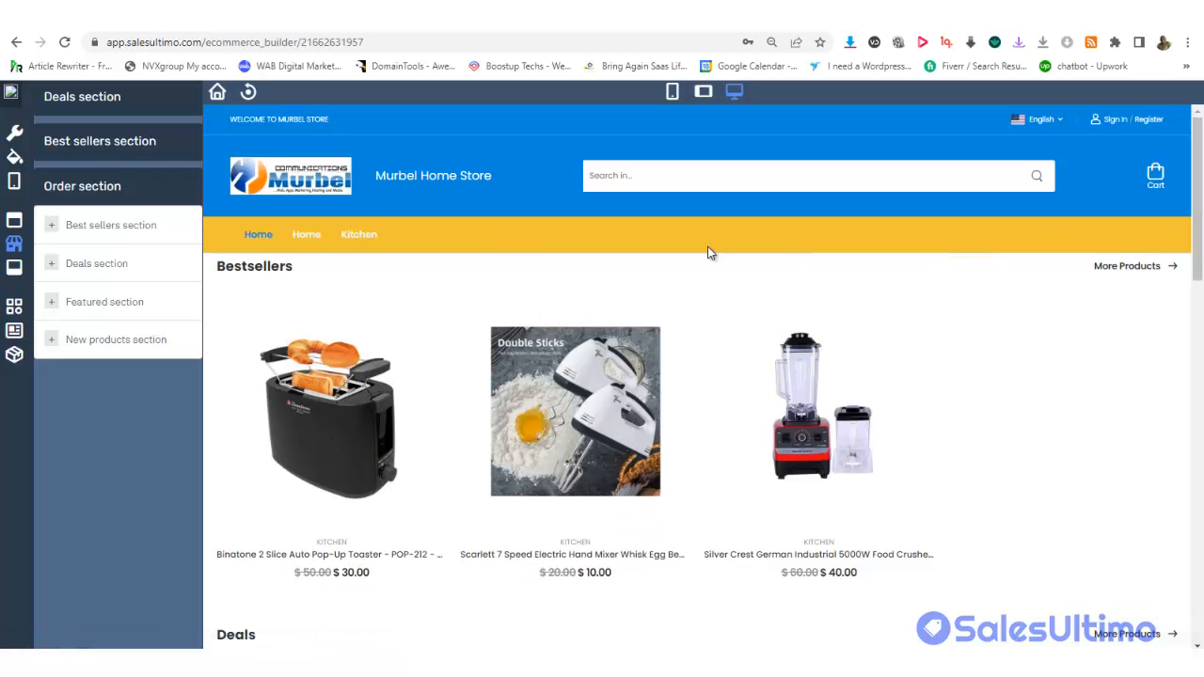
left_click(17, 270)
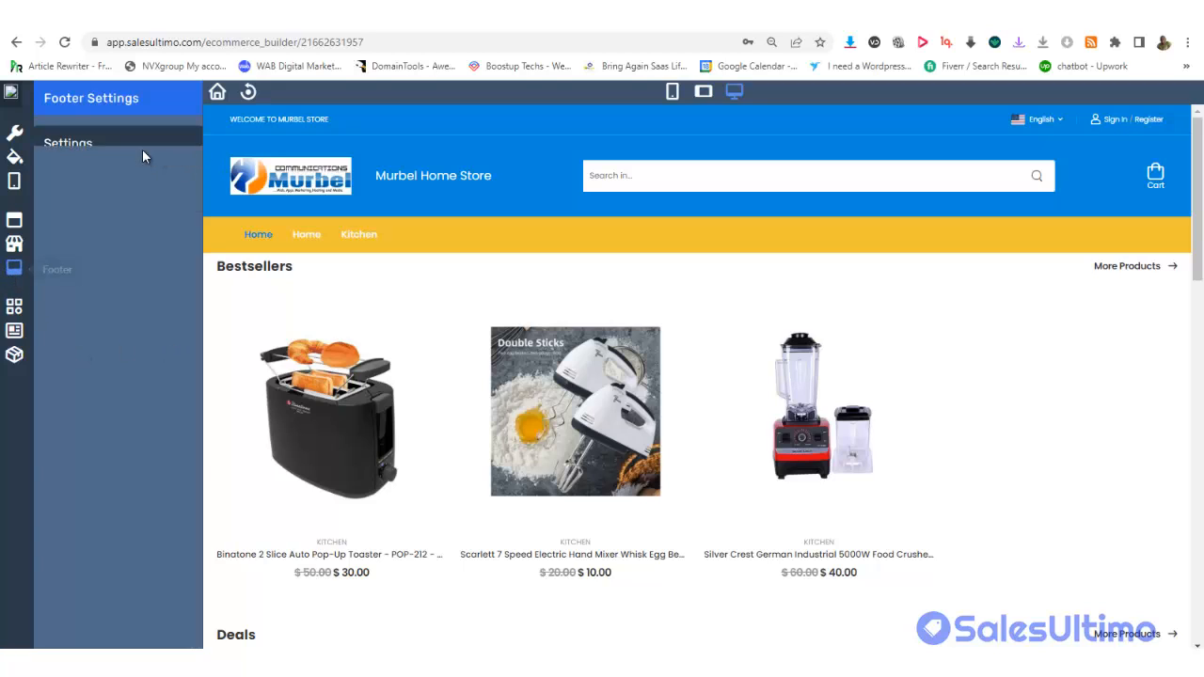
Set the footer background colour to blue #1270c5
left_click_drag(1197, 196, 1161, 615)
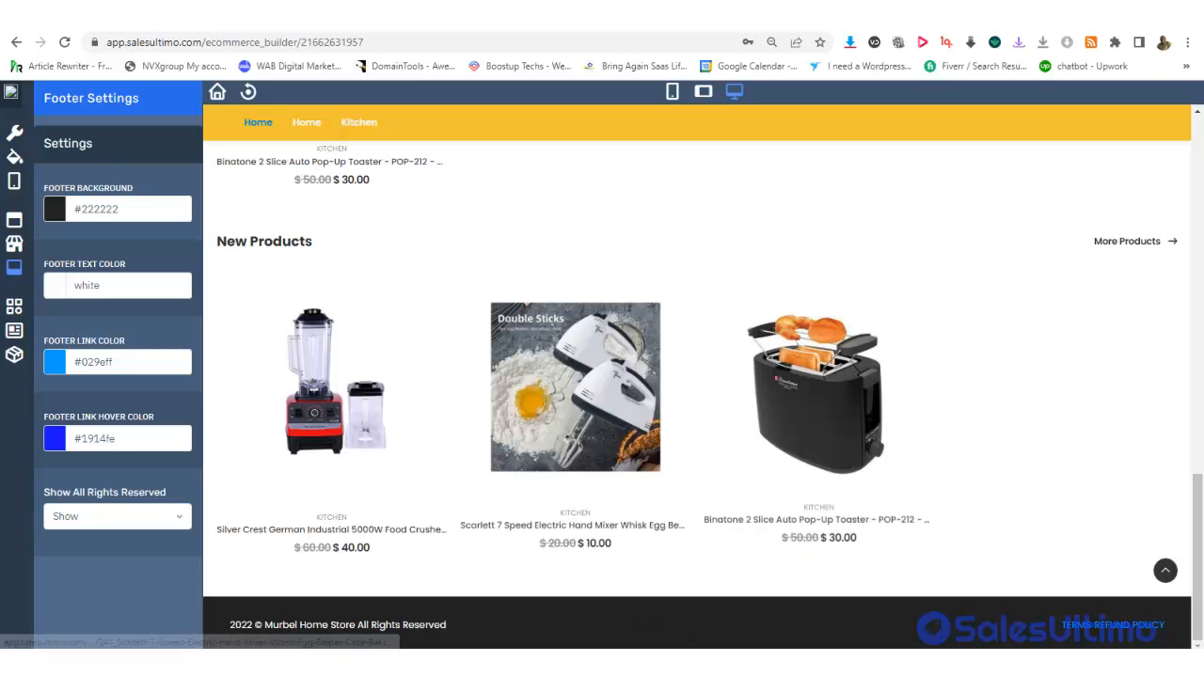
left_click(90, 209)
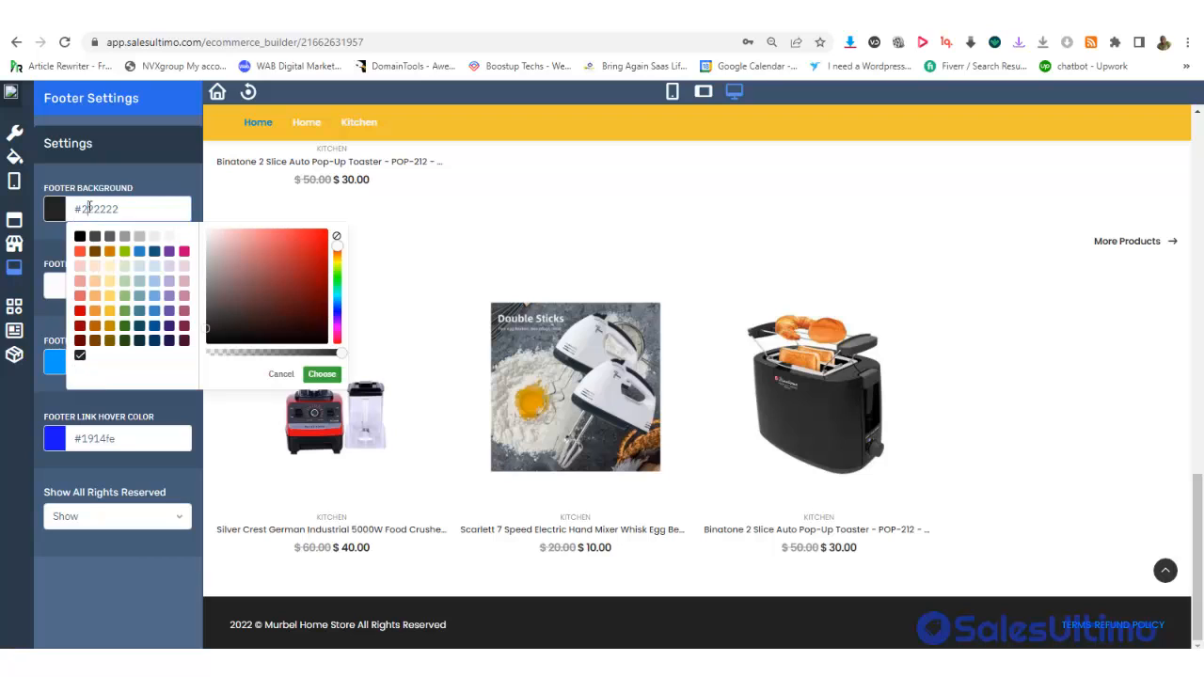
left_click(155, 326)
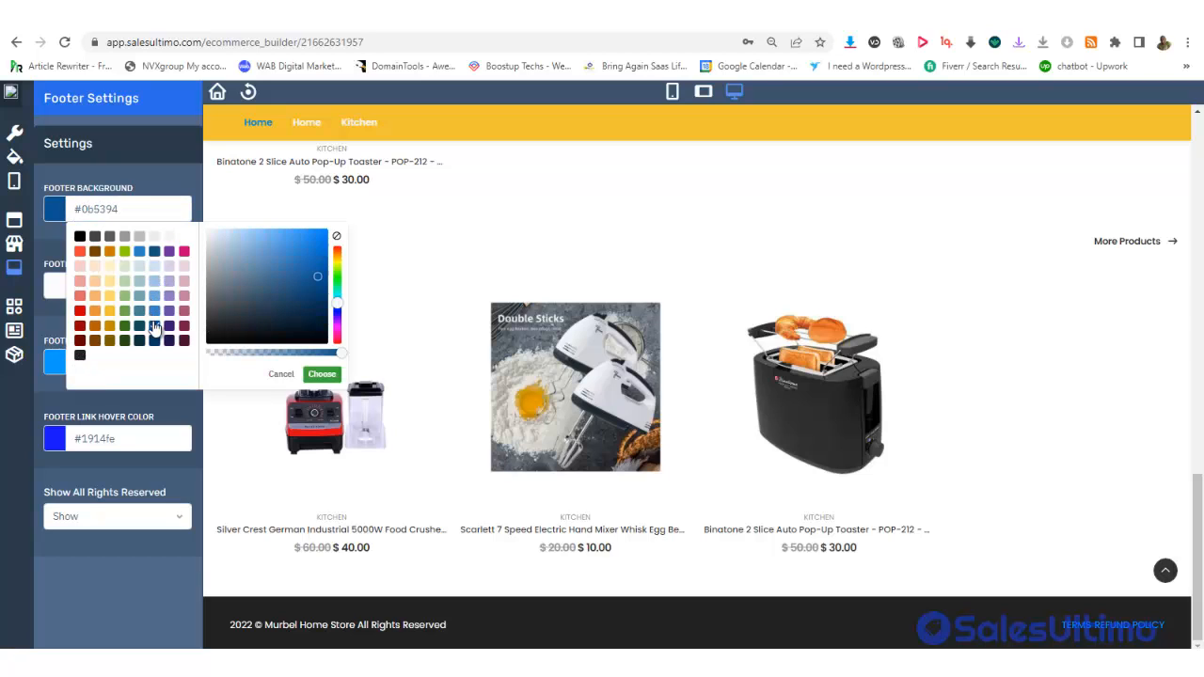
left_click(316, 232)
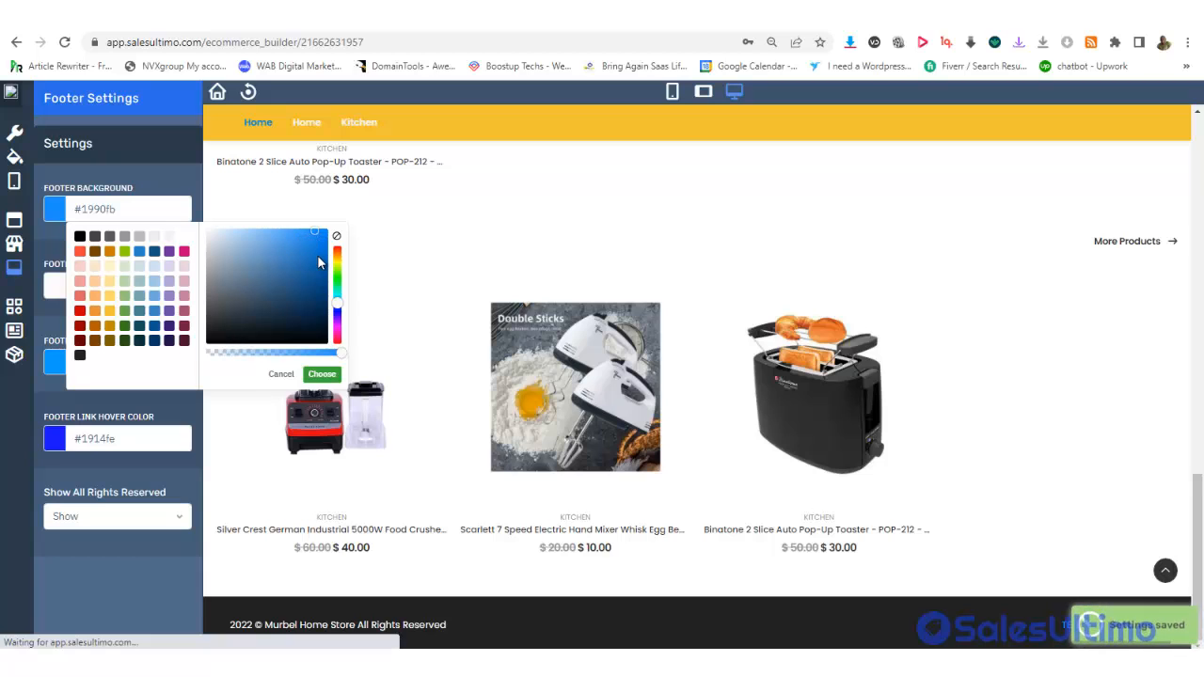
left_click(317, 255)
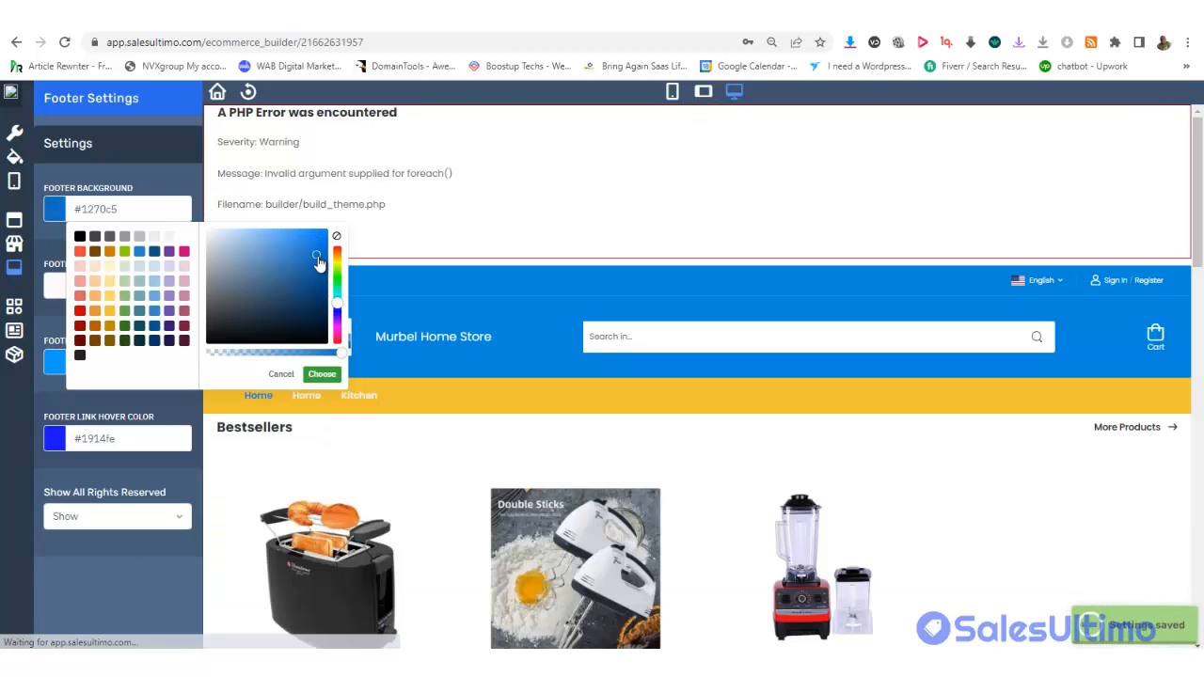
left_click(158, 565)
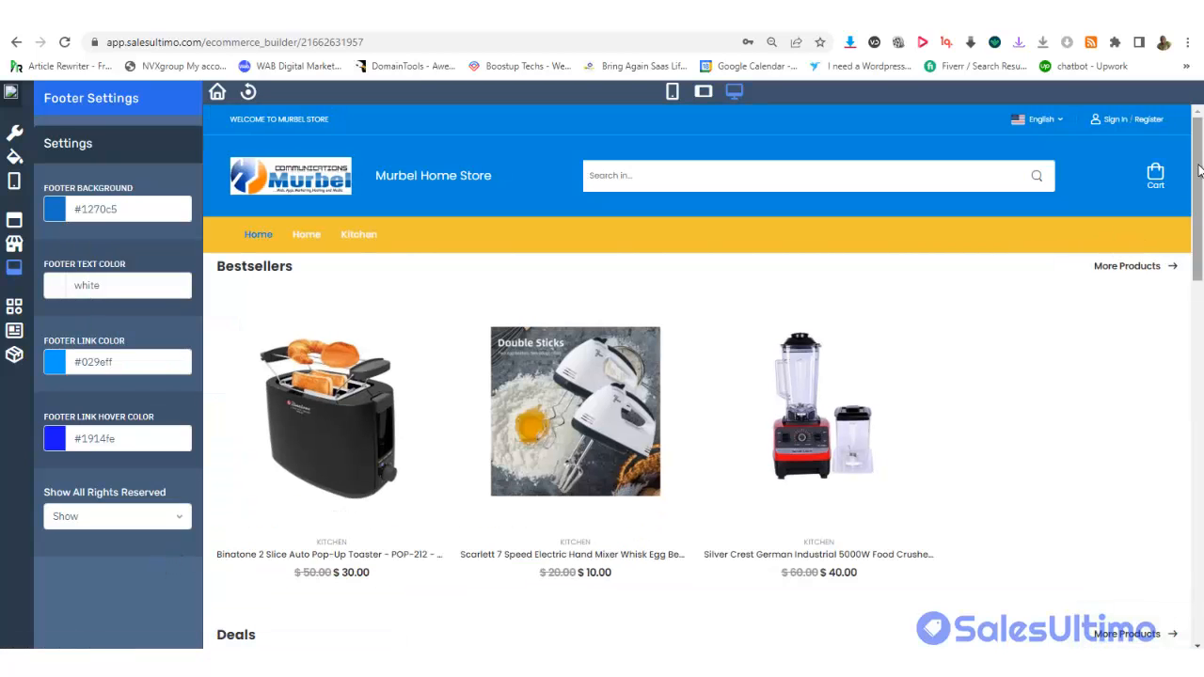
Set the footer link colour to white
left_click_drag(1201, 188, 1201, 580)
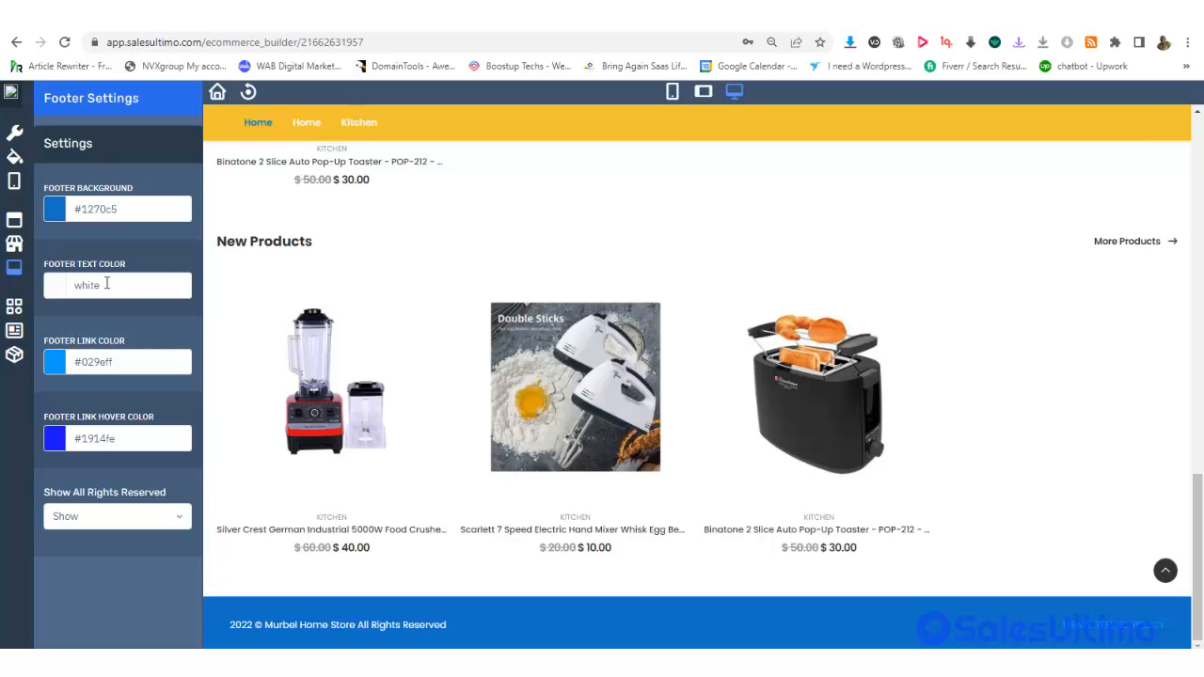
left_click(115, 365)
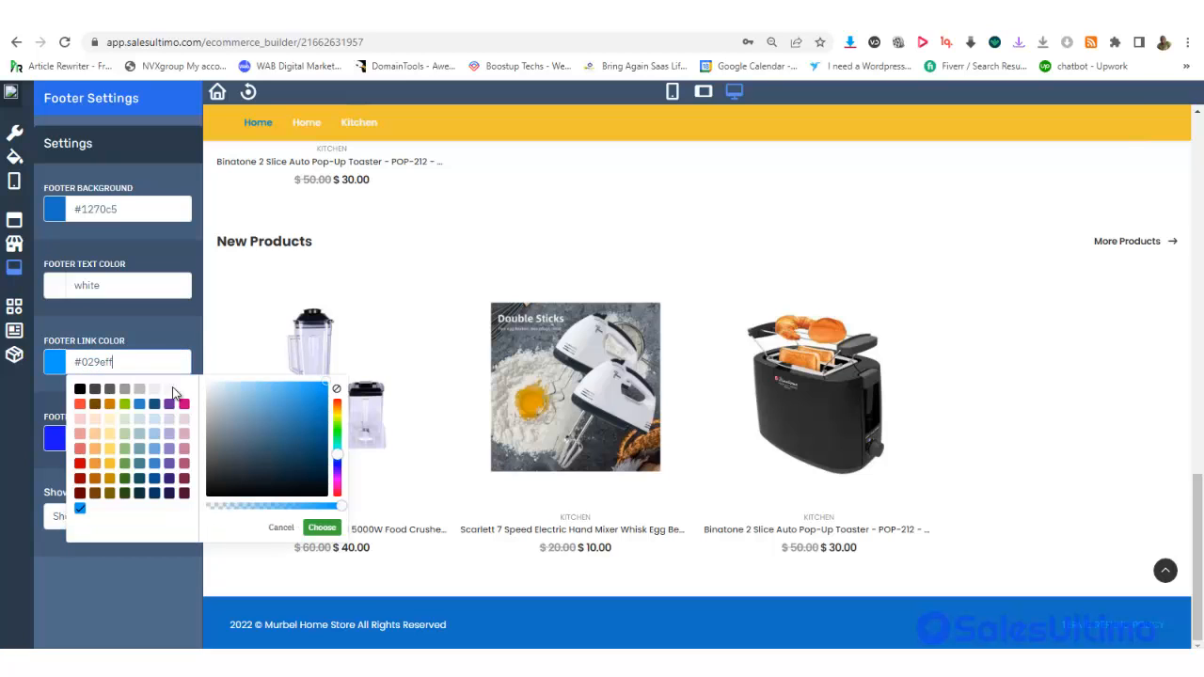
left_click(170, 389)
left_click(141, 581)
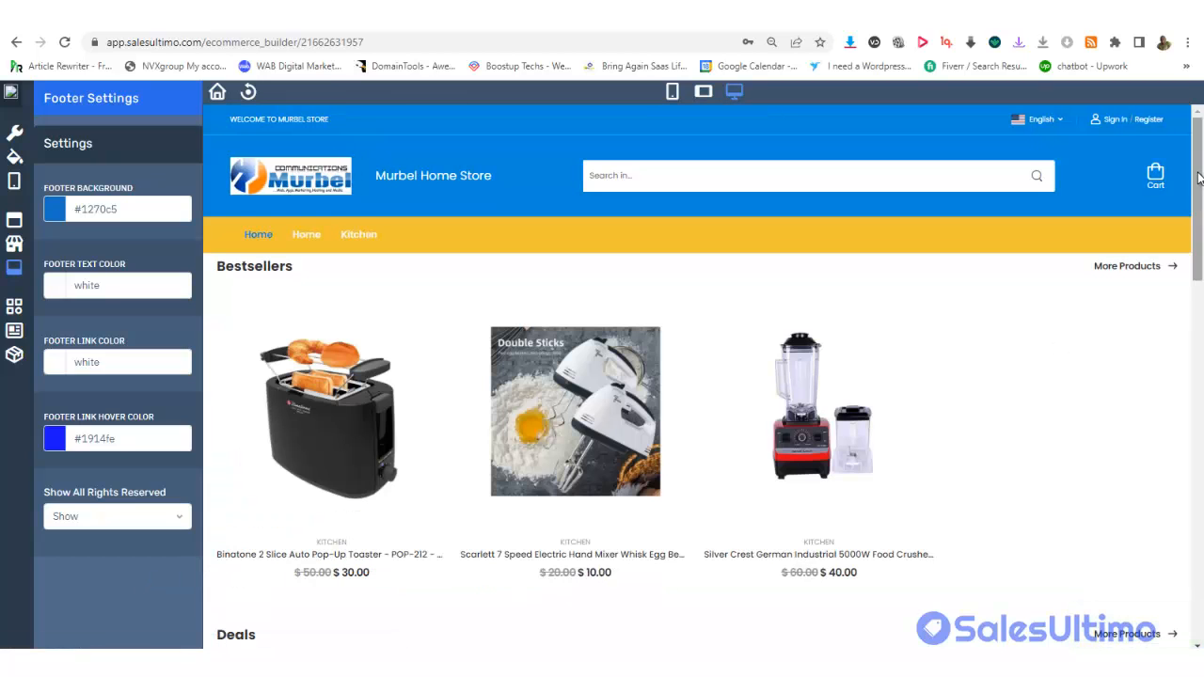
Keep Show All Rights Reserved set to Show
left_click_drag(1197, 179, 1200, 546)
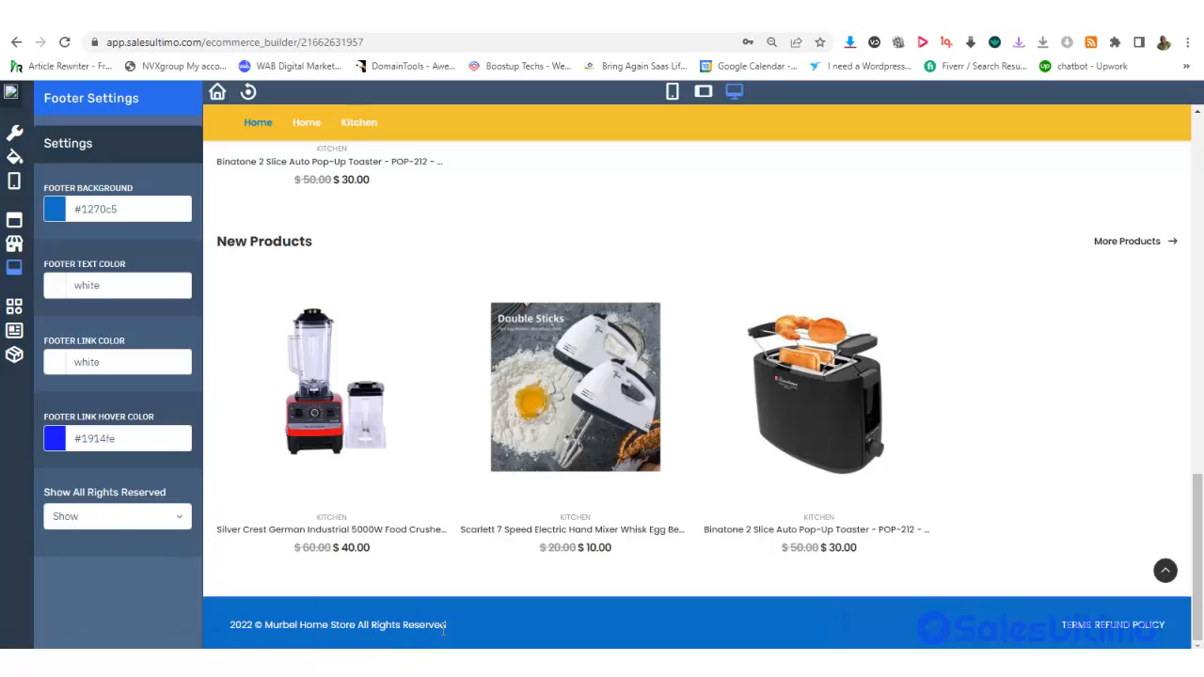
left_click(85, 524)
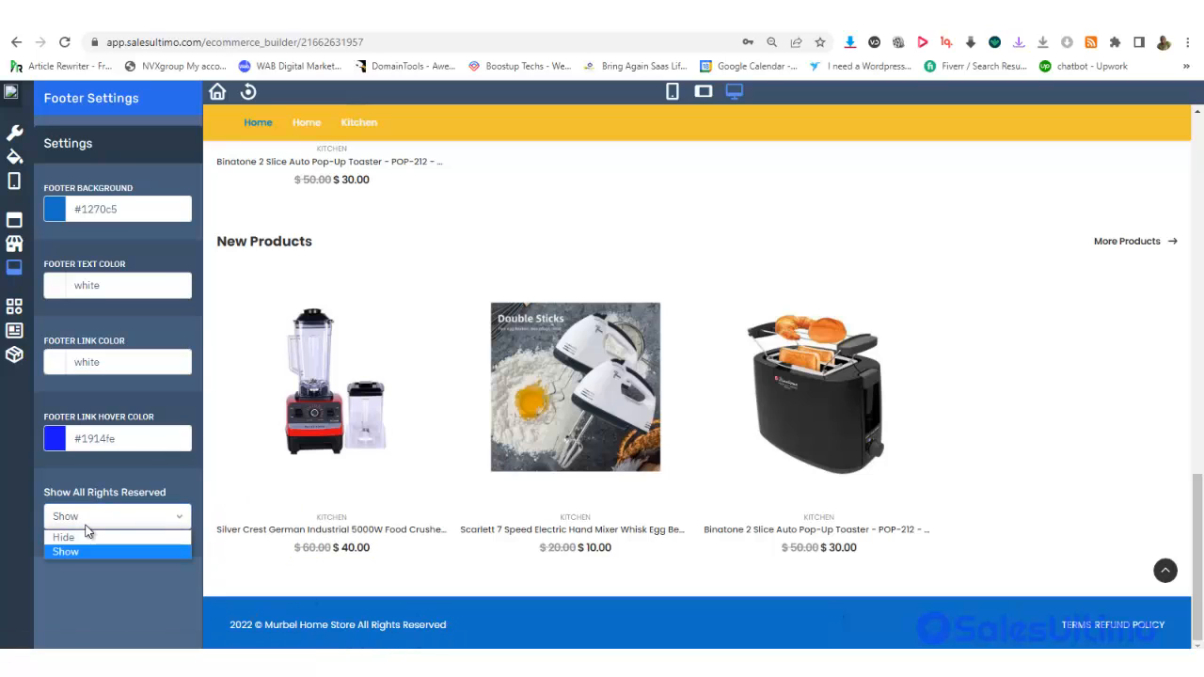
left_click(81, 571)
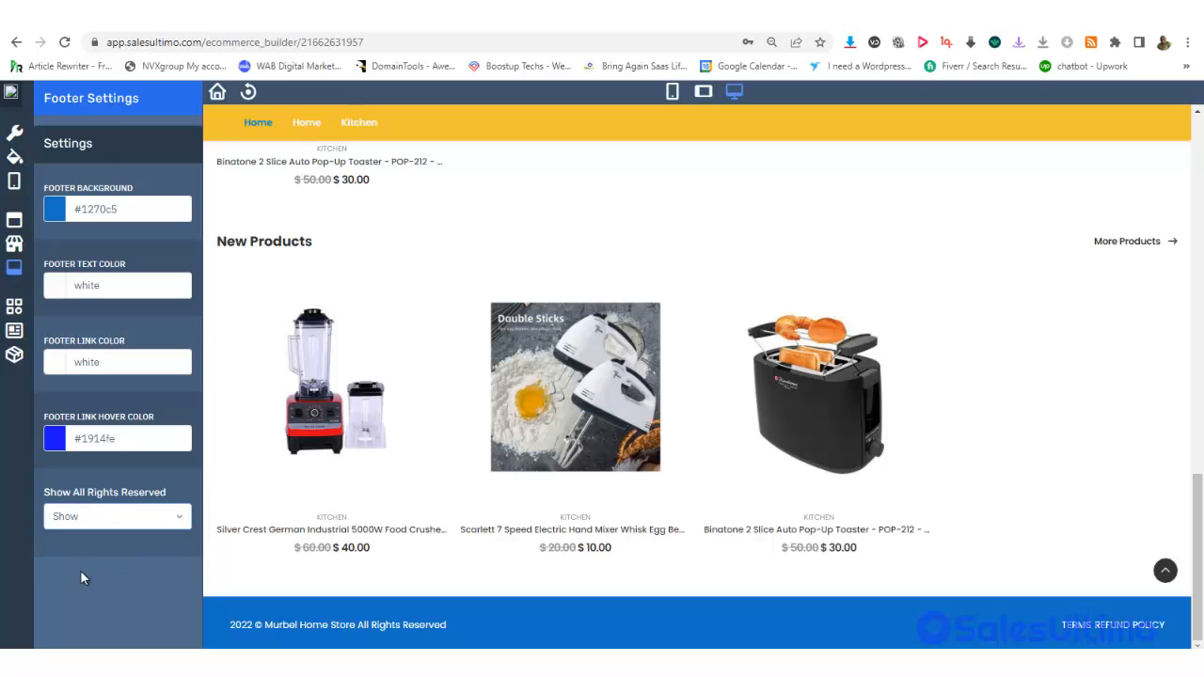
left_click_drag(1201, 547, 1199, 191)
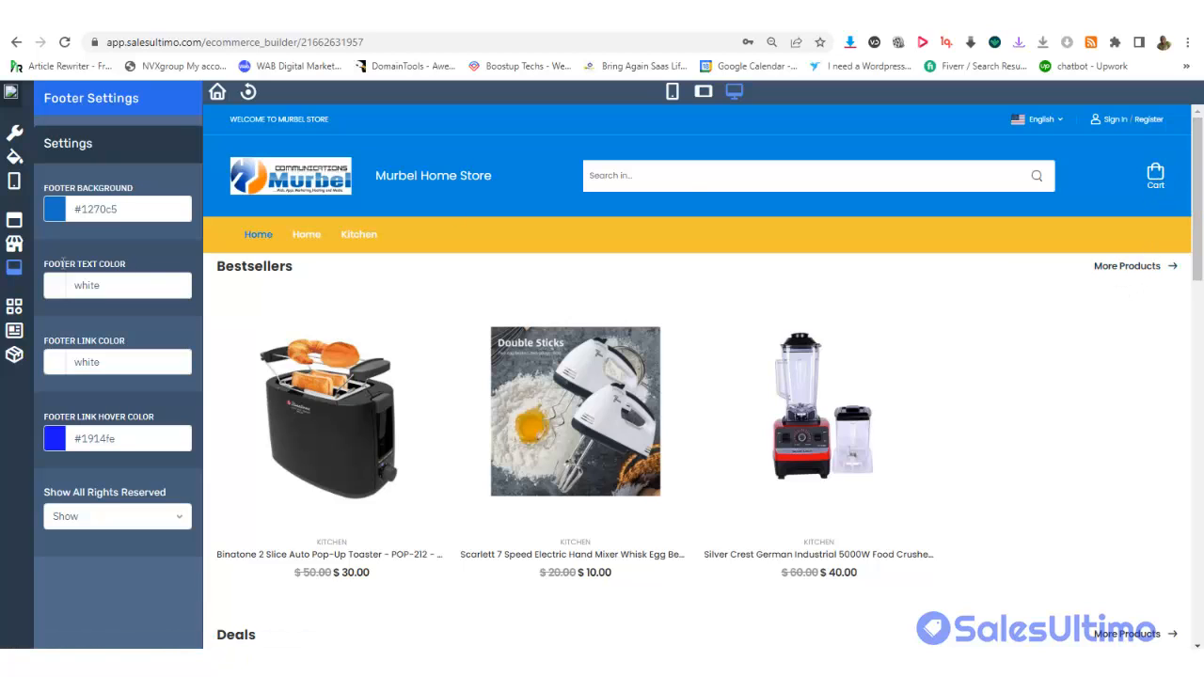
Set the category product columns slider to about 5 and keep product reviews shown
left_click(13, 306)
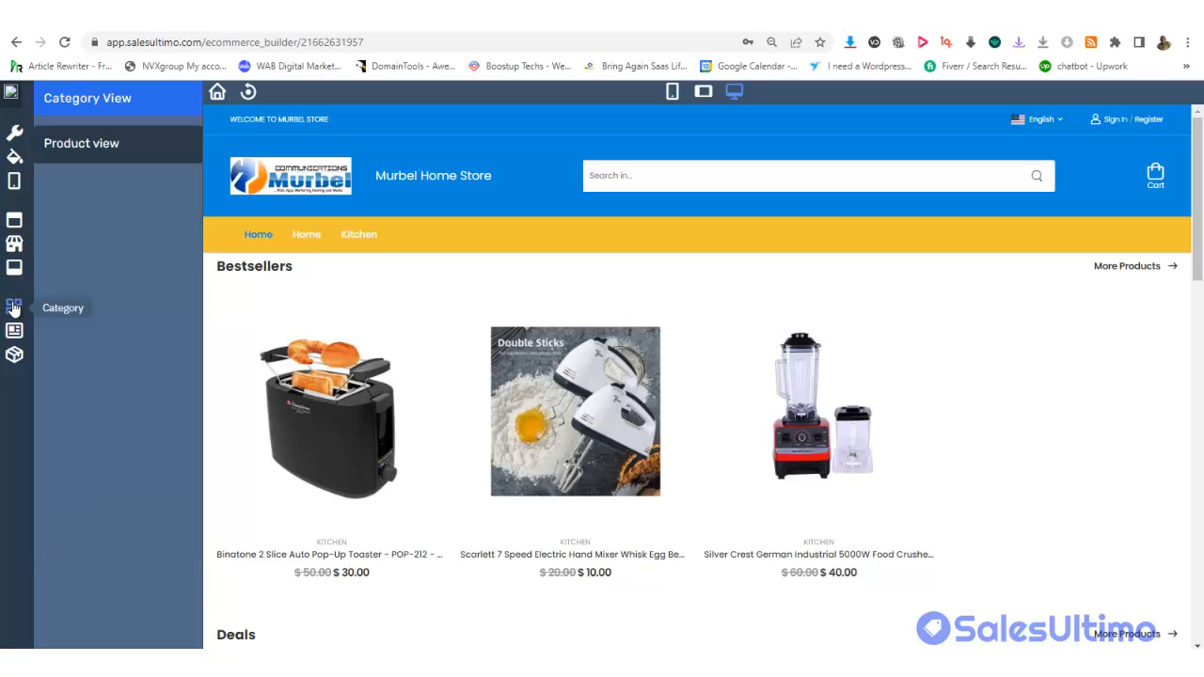
left_click(112, 151)
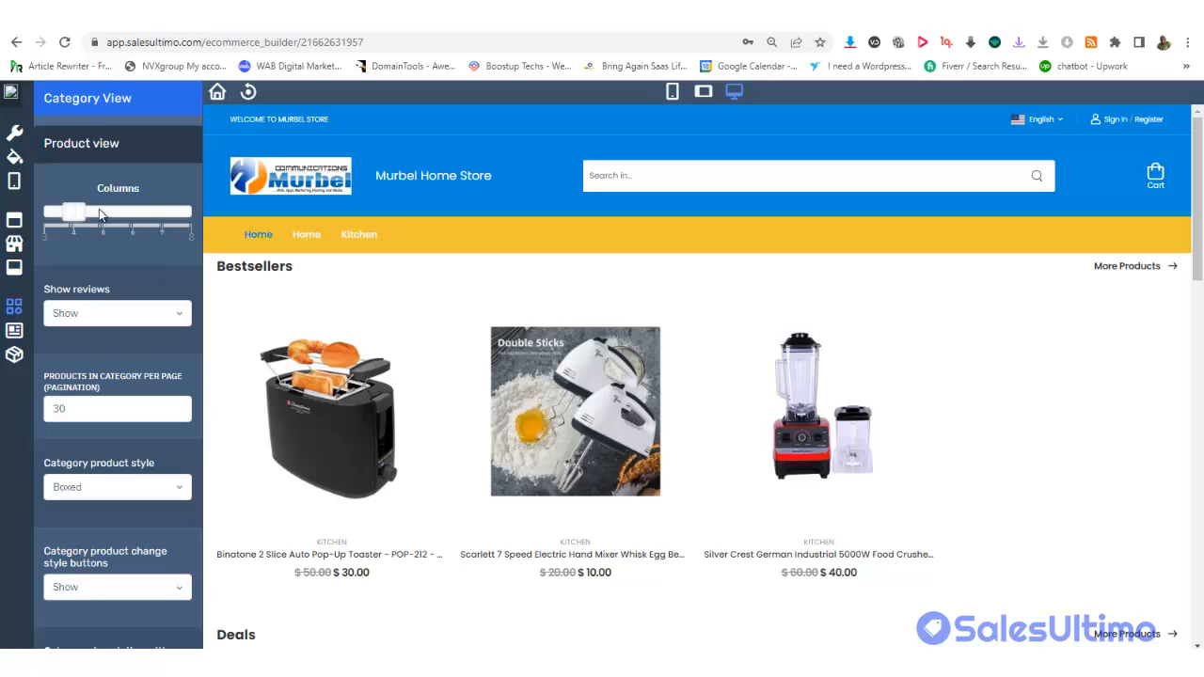
left_click_drag(101, 214, 132, 214)
left_click_drag(166, 212, 118, 212)
left_click(91, 322)
left_click(146, 281)
Try the List 2 columns style, revert to Boxed, and preview the Home category page
left_click(146, 493)
left_click(106, 523)
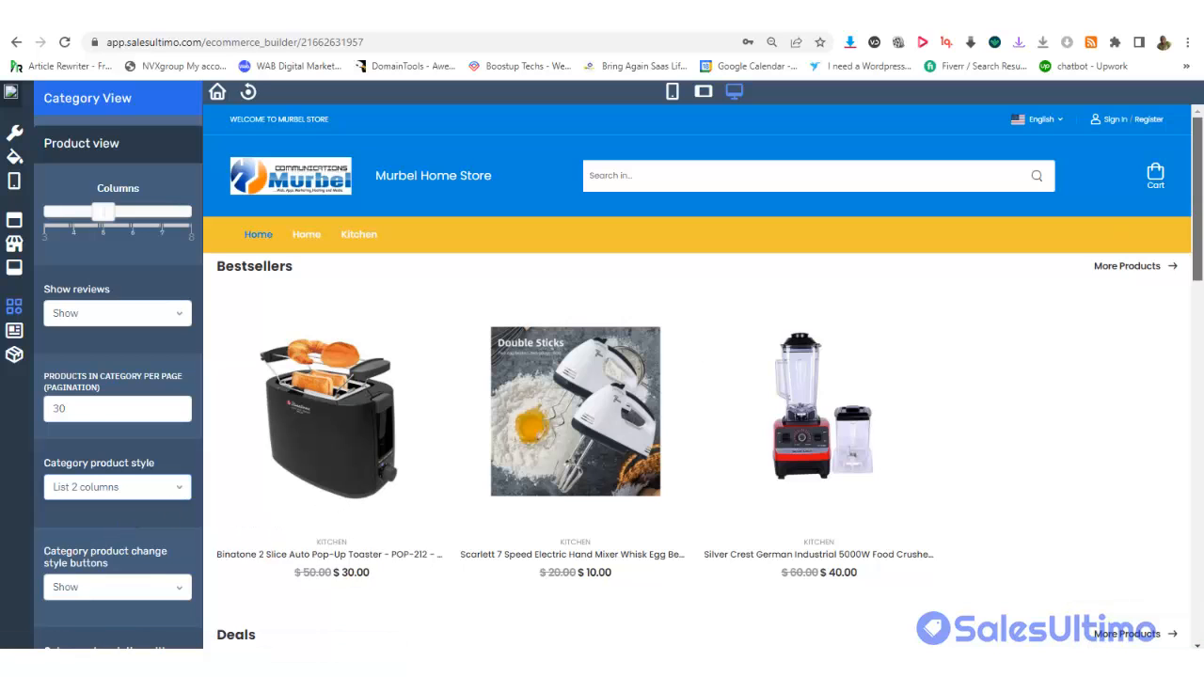
scroll(704, 349, "down", 4)
scroll(613, 238, "up", 3)
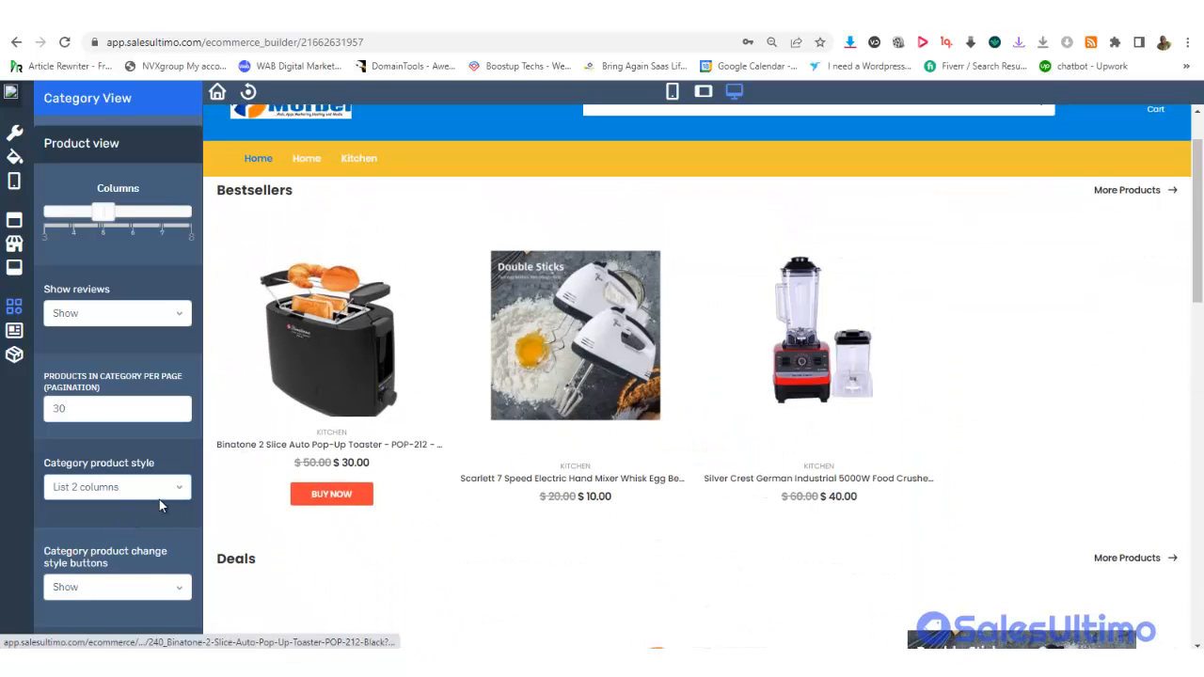
left_click(115, 489)
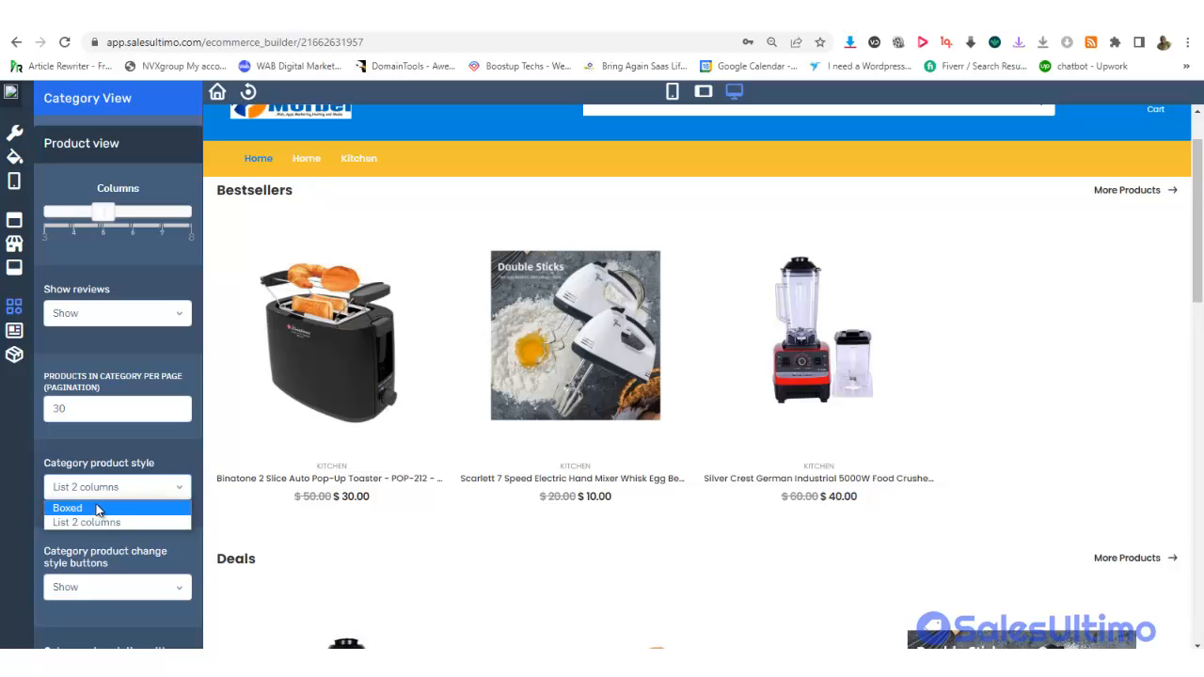
left_click(98, 505)
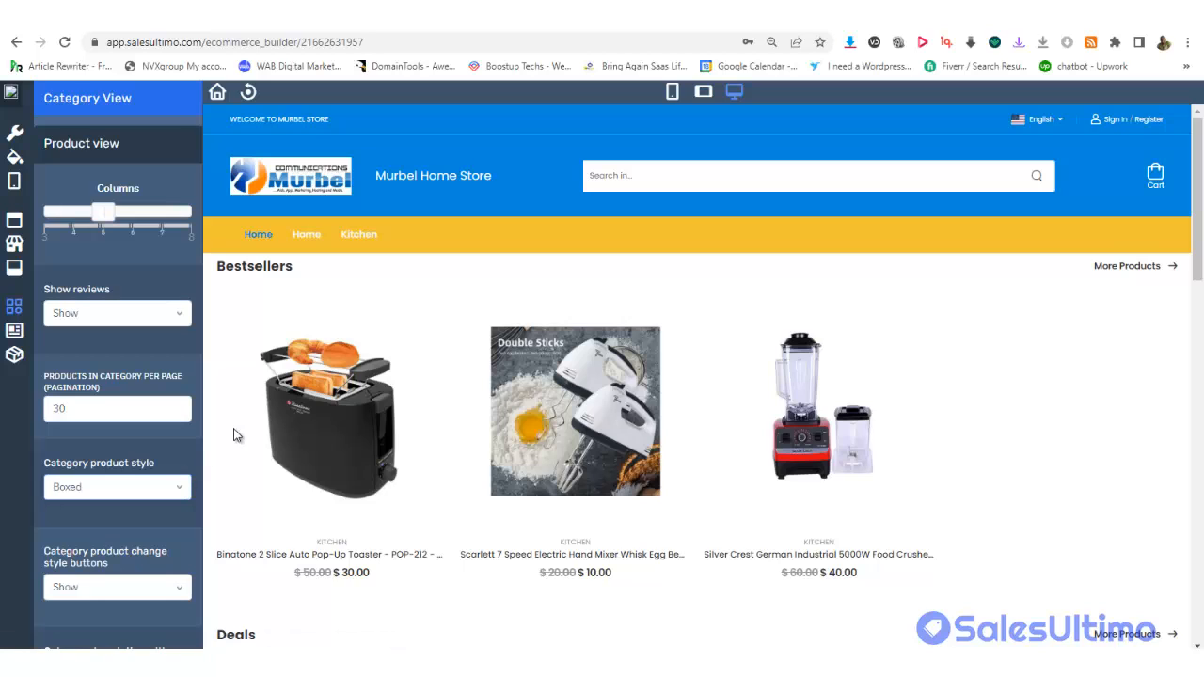
left_click(302, 235)
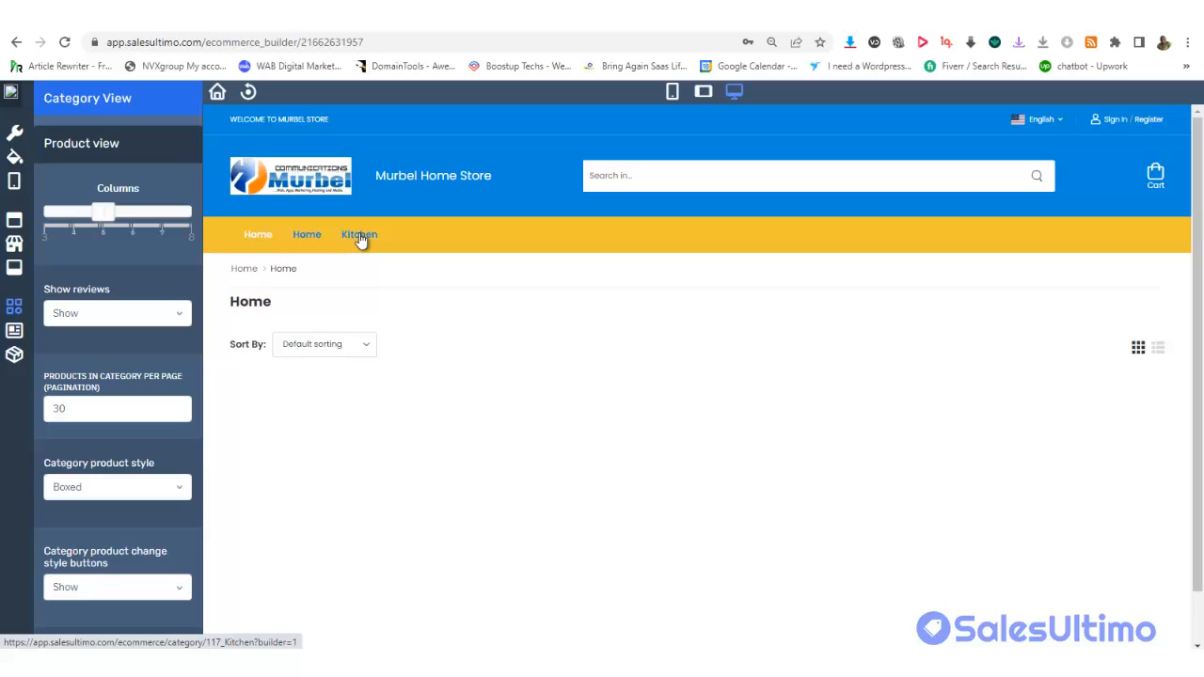
Set category products to List 2 columns and view the Kitchen category in that layout
left_click(360, 237)
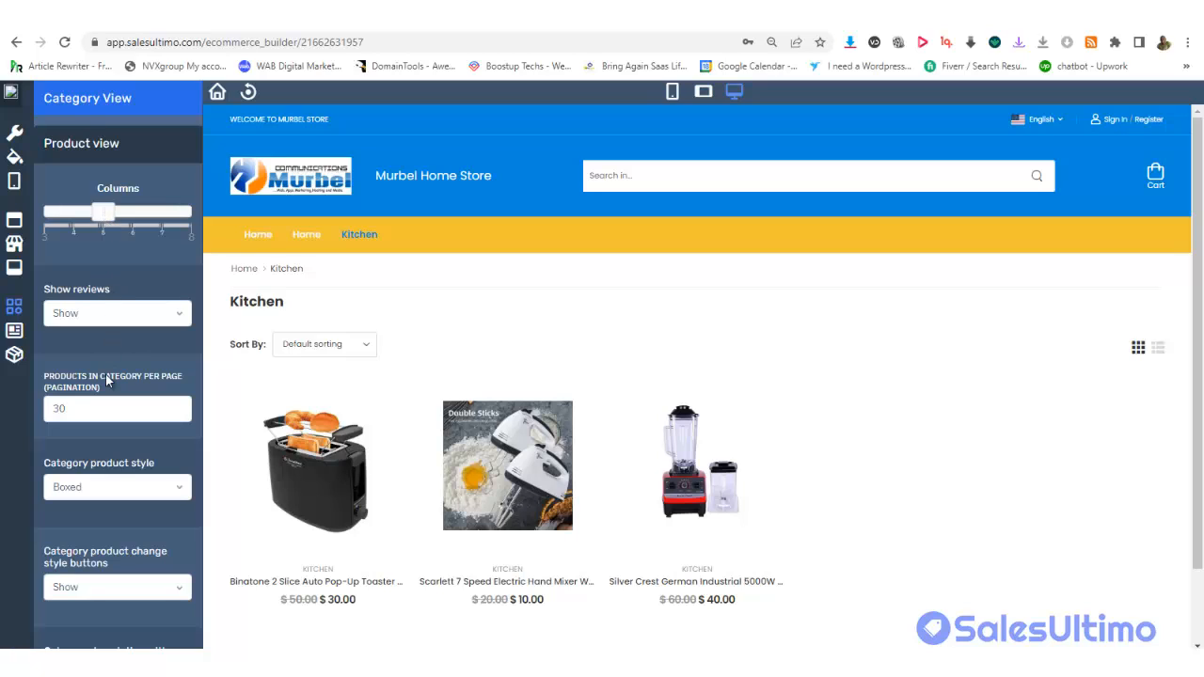
left_click(110, 486)
left_click(109, 522)
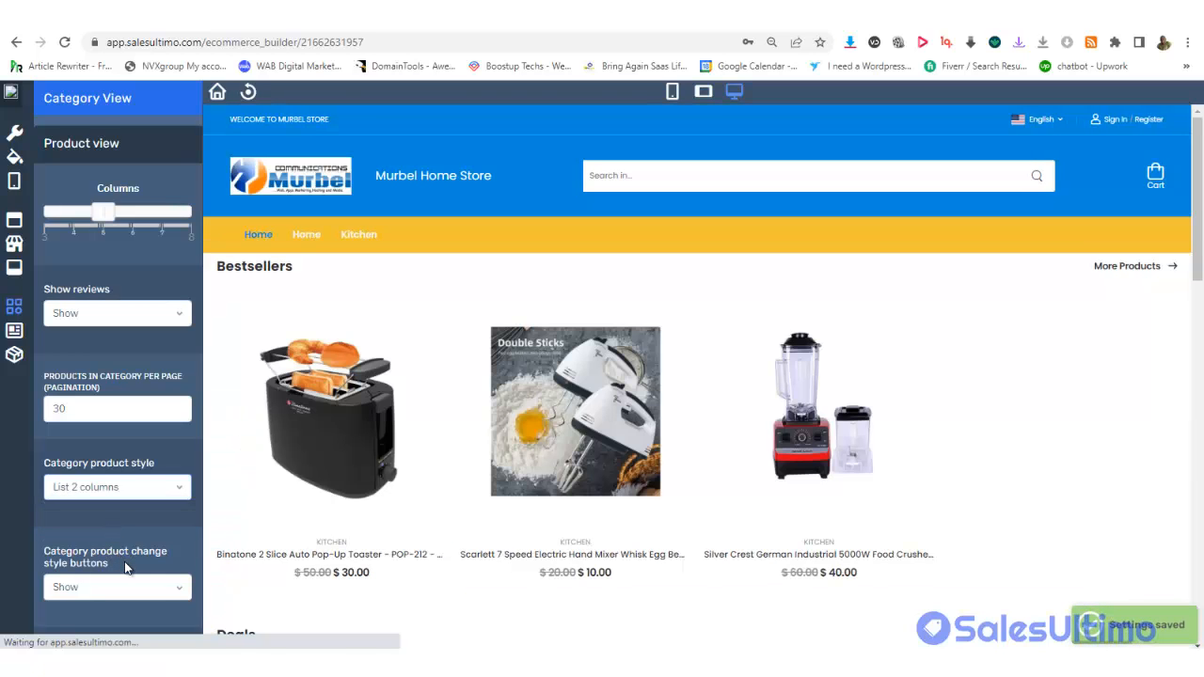
left_click_drag(1197, 197, 1197, 483)
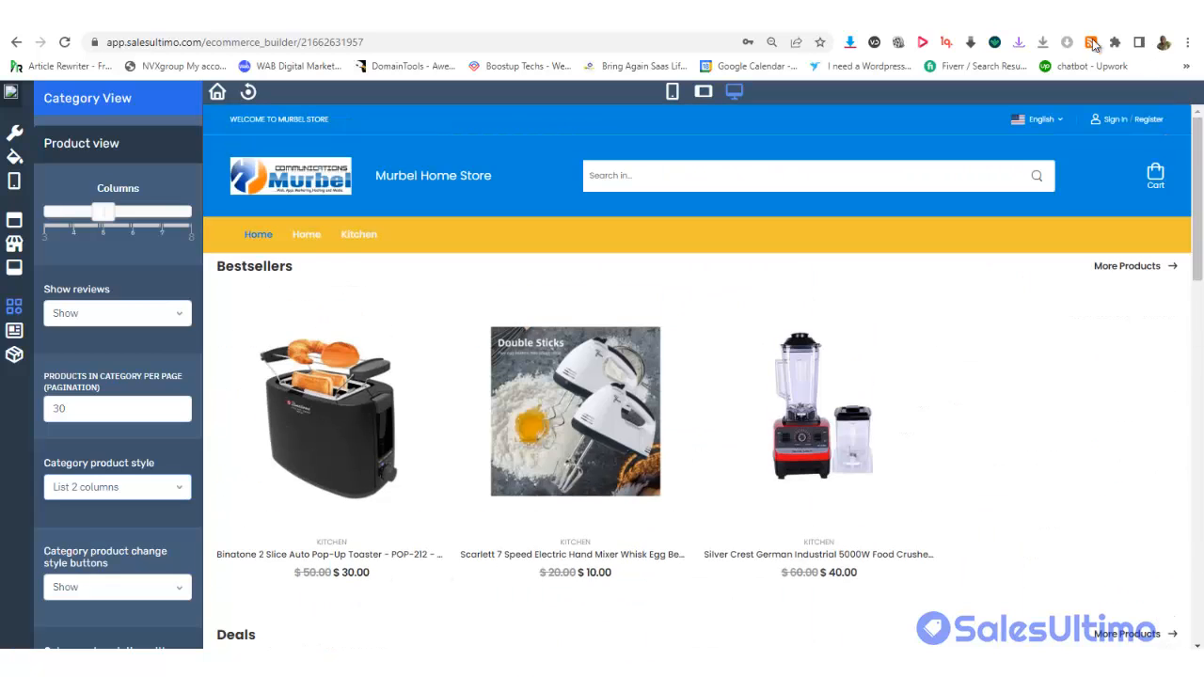
left_click(363, 242)
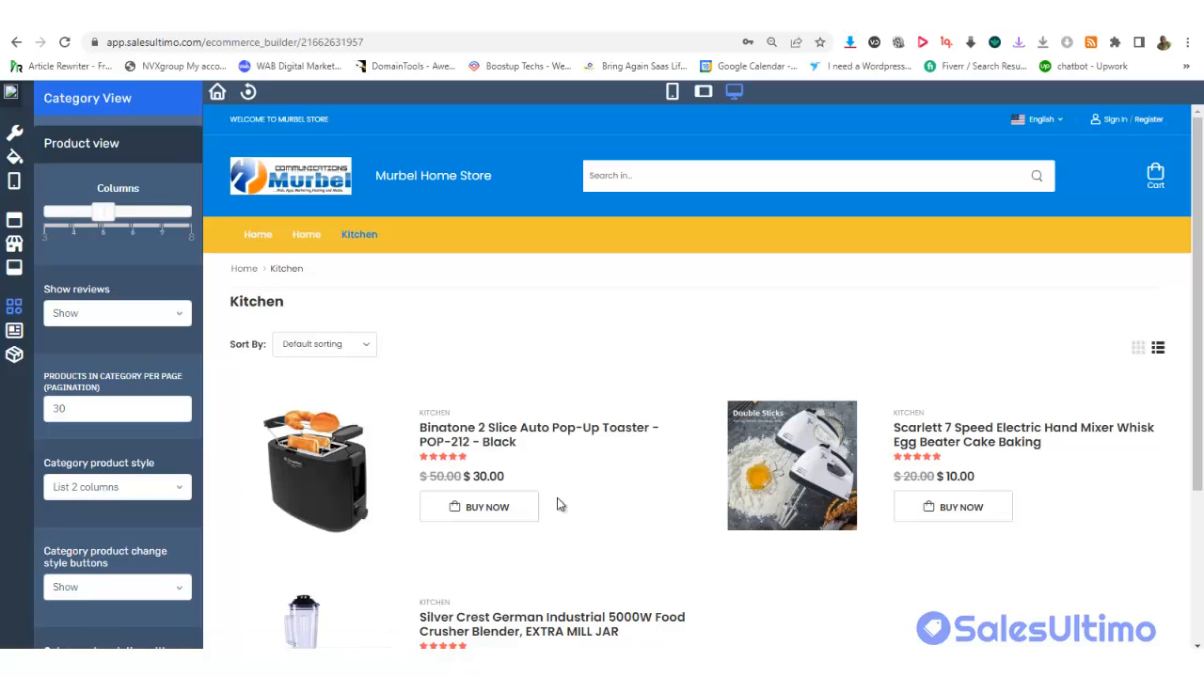
left_click_drag(1200, 261, 1199, 290)
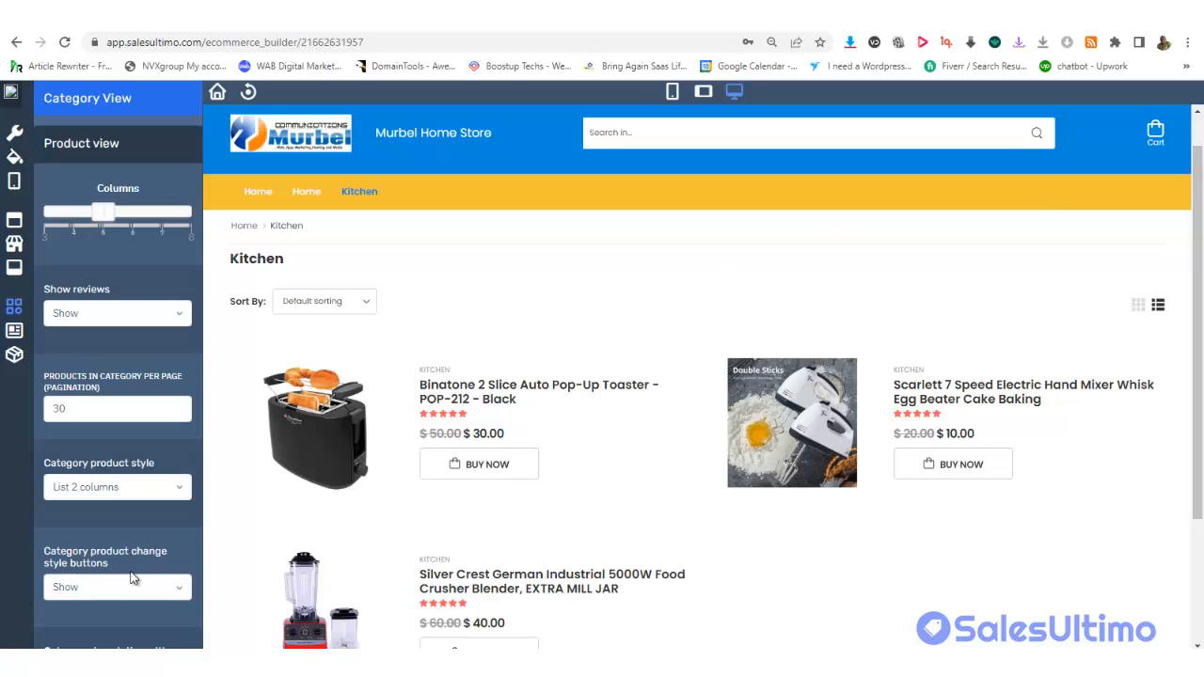
Keep the style-change buttons shown, then bring up the Special Pages settings
left_click(83, 587)
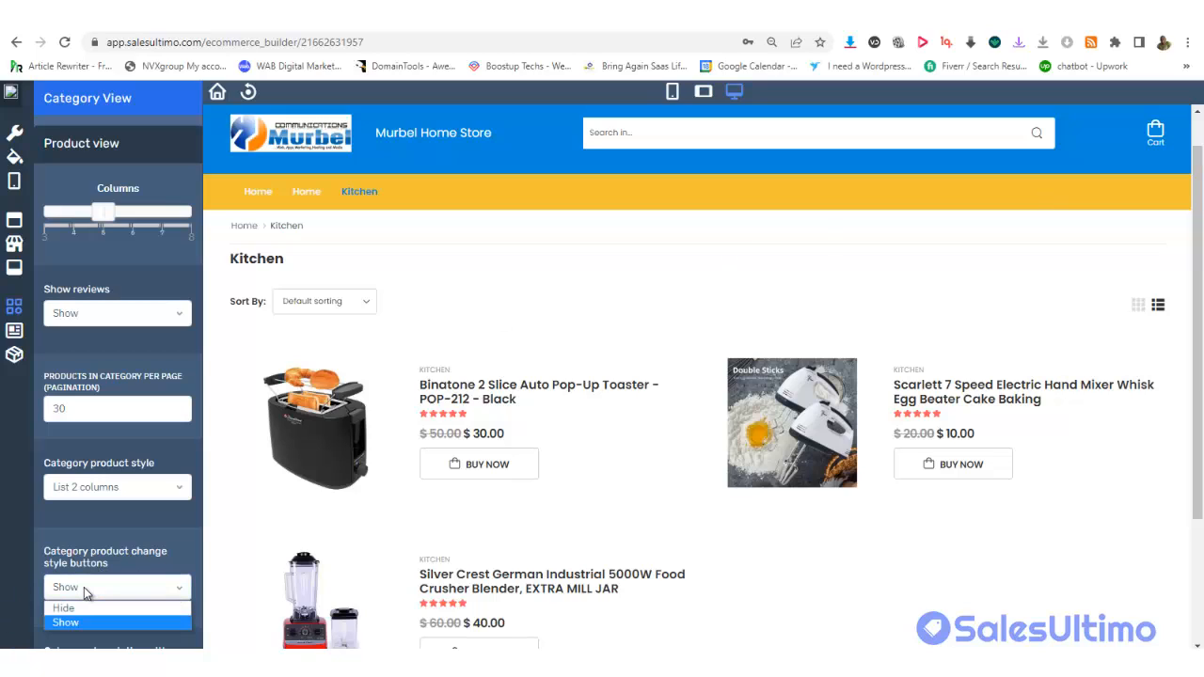
left_click(84, 587)
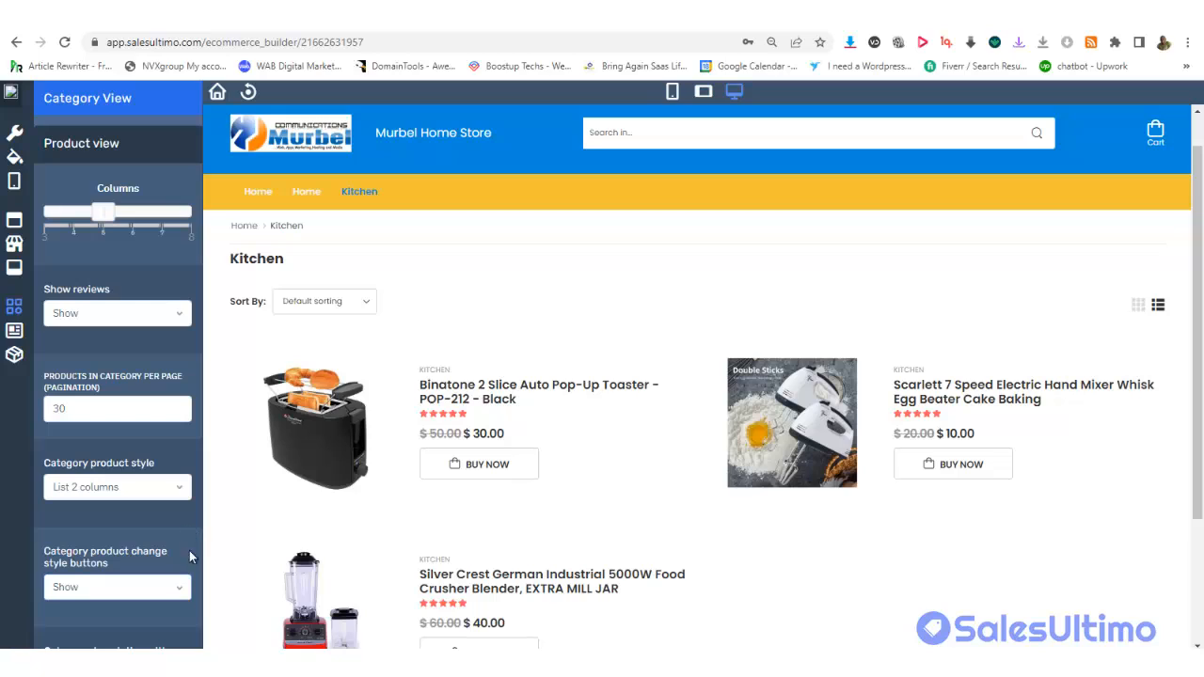
left_click(150, 590)
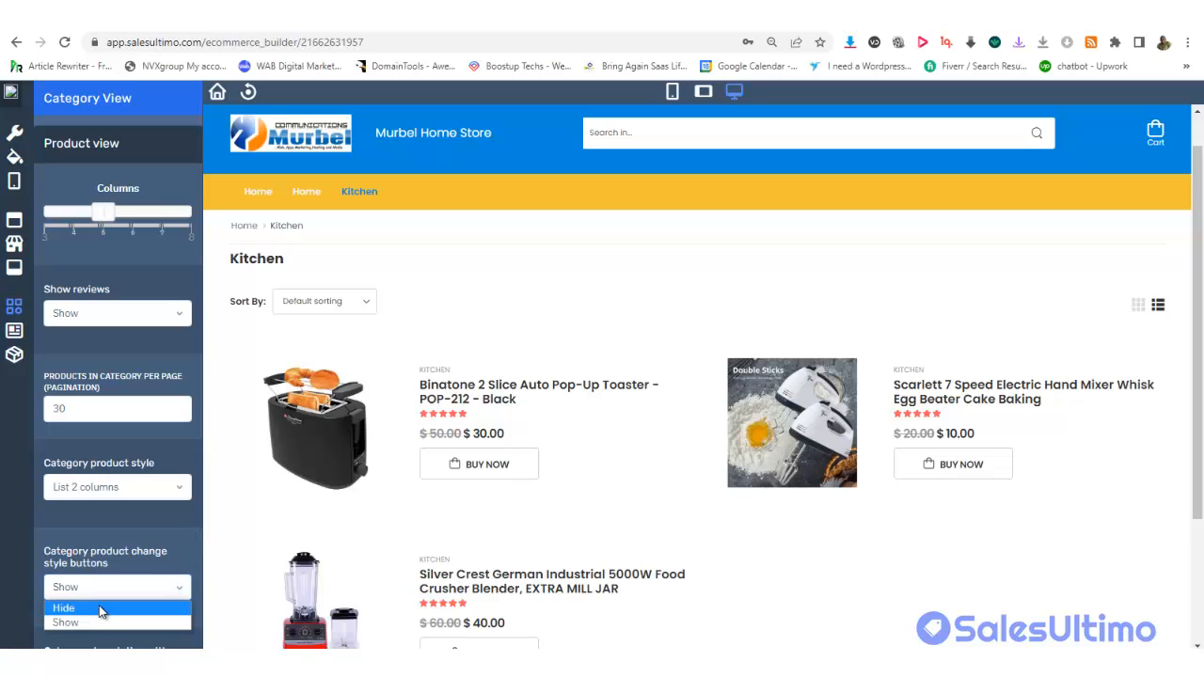
left_click(164, 530)
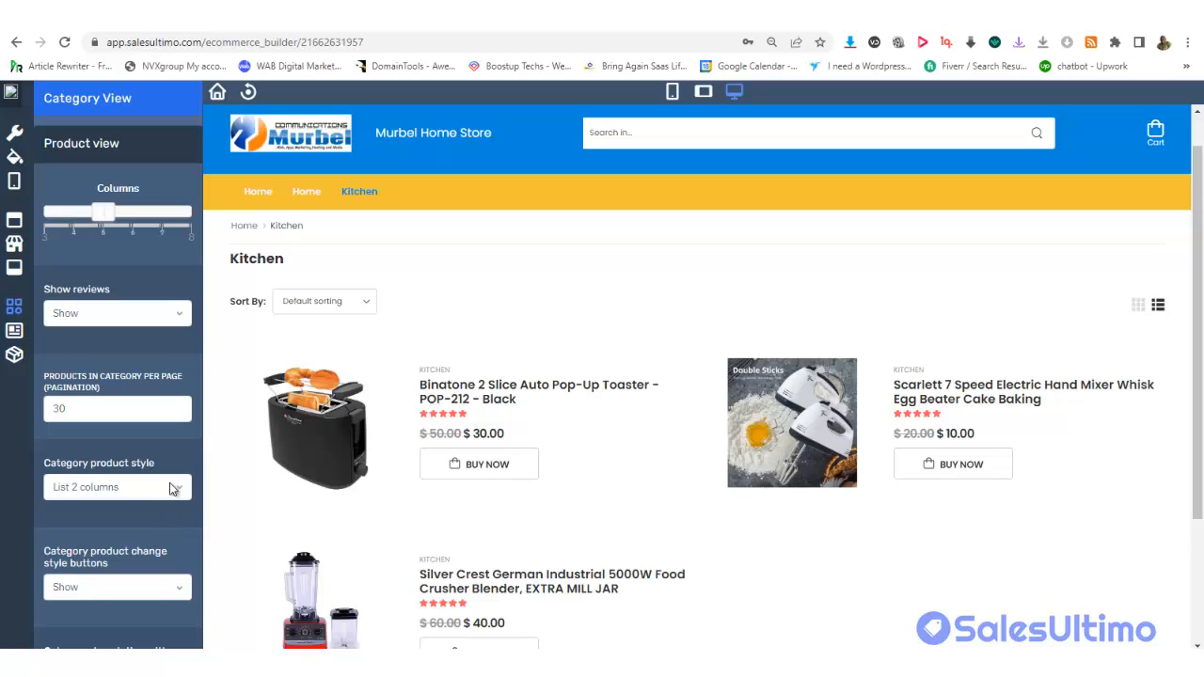
left_click(13, 331)
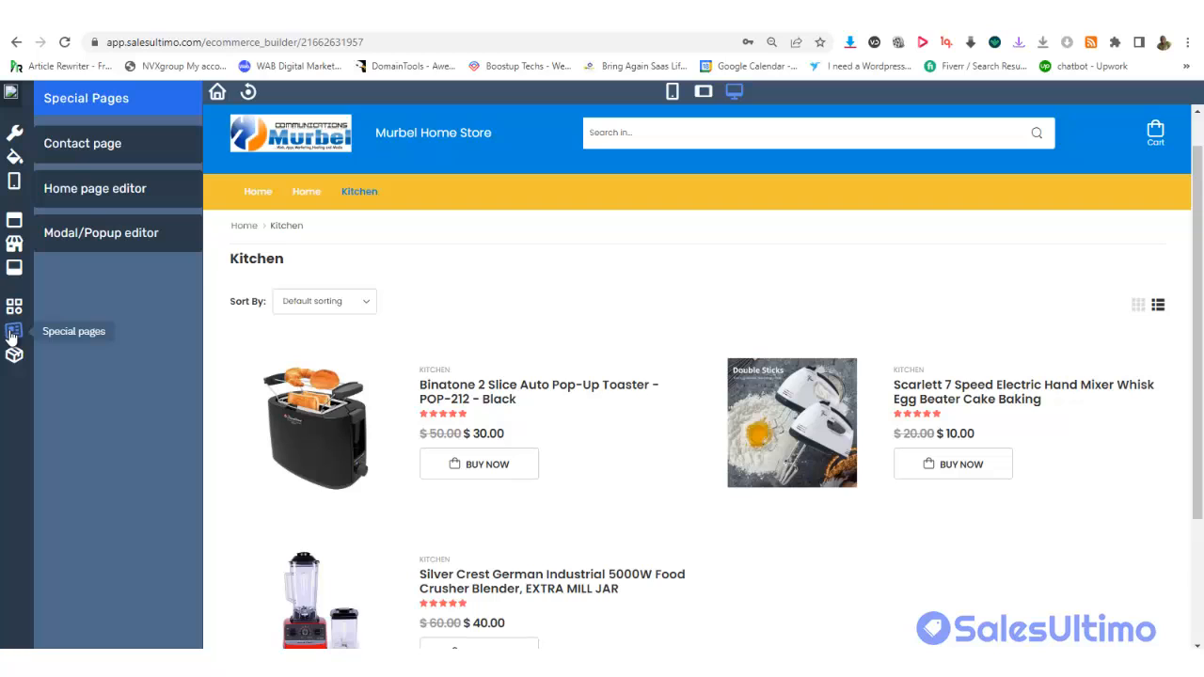
Set Turn on contact page to OFF in the contact page settings
left_click(74, 147)
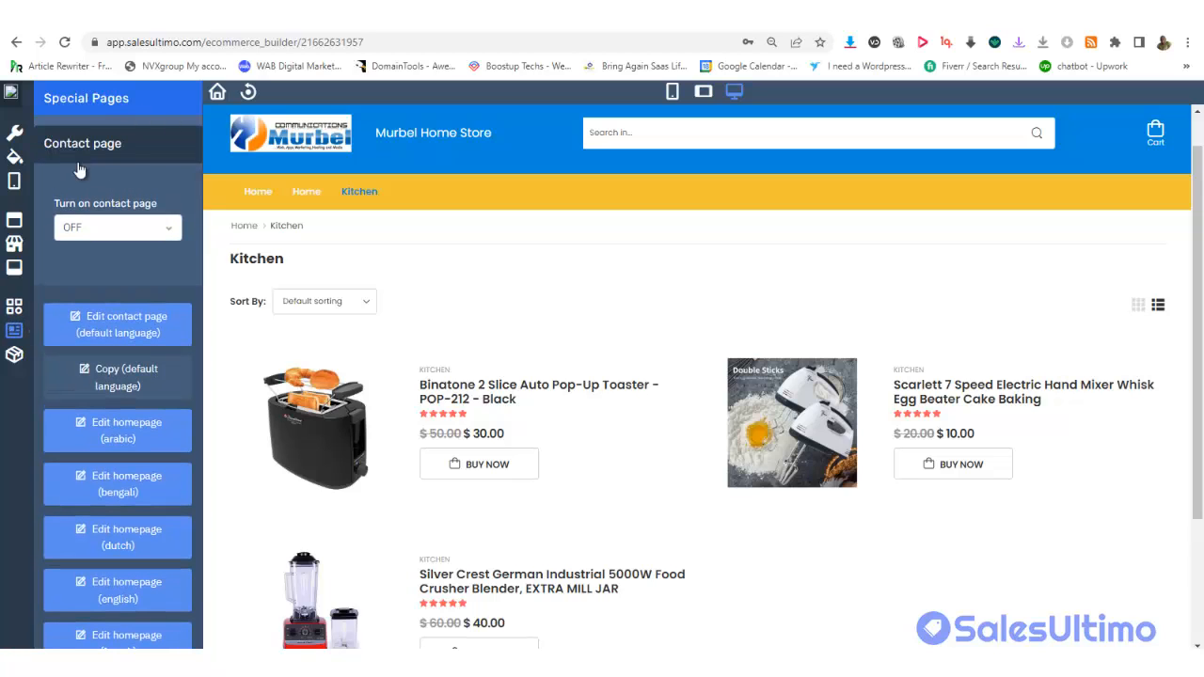
left_click(91, 228)
left_click(89, 258)
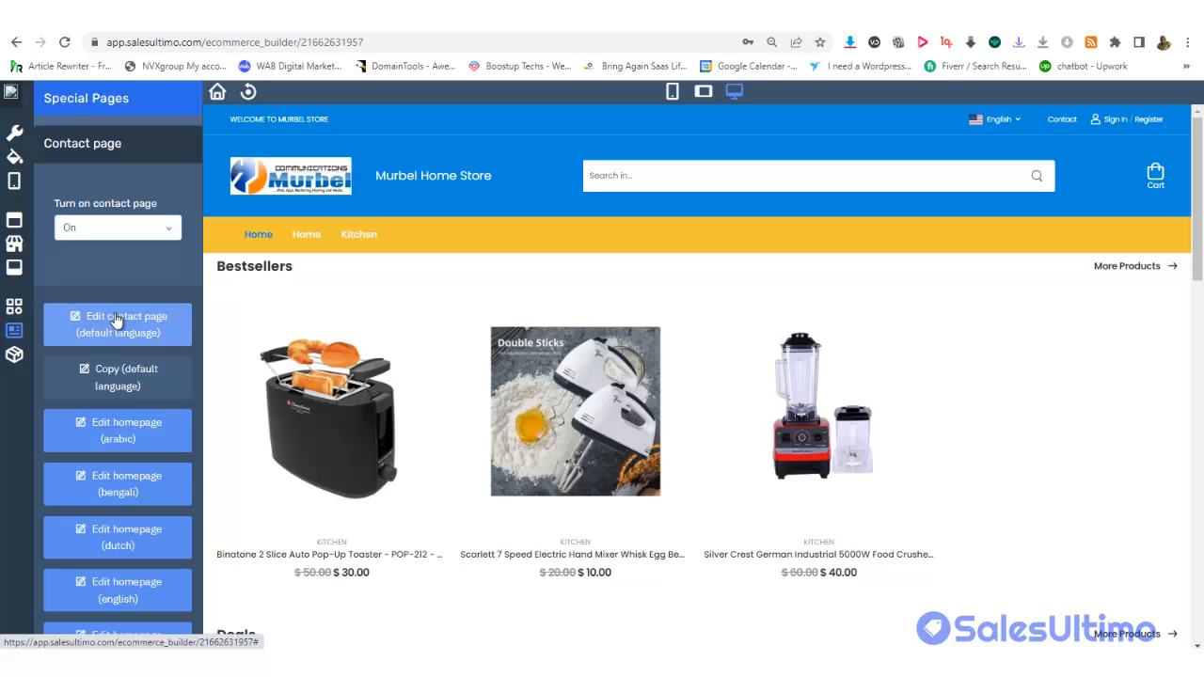
left_click(96, 229)
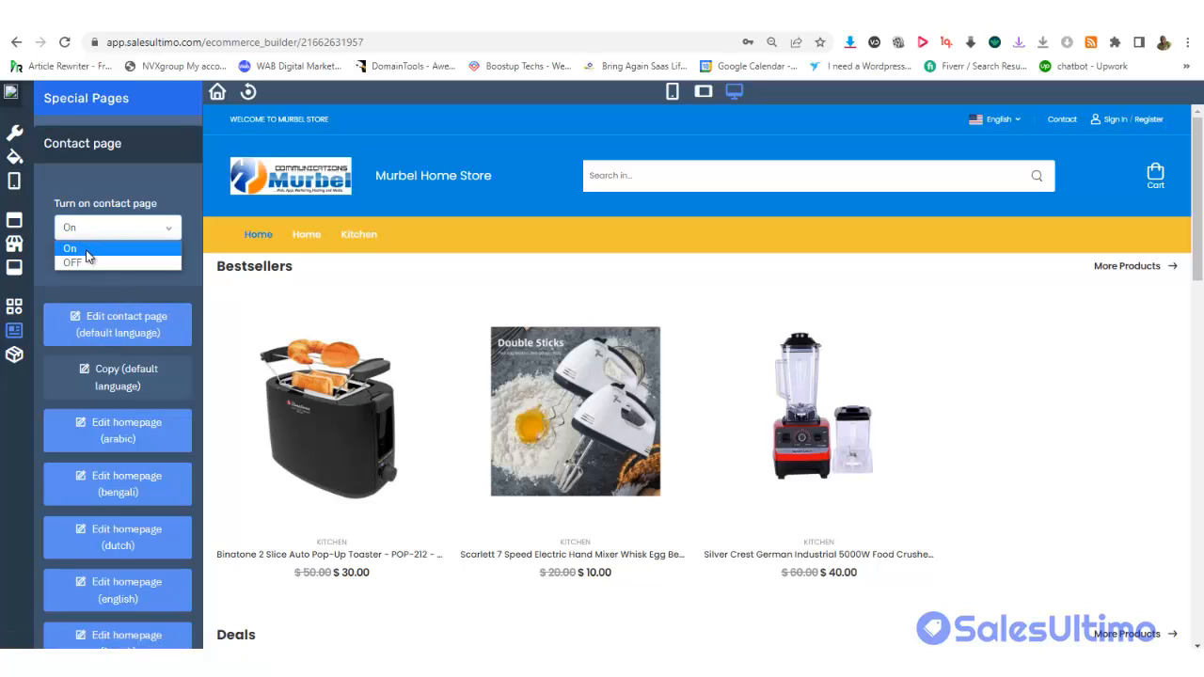
left_click(83, 261)
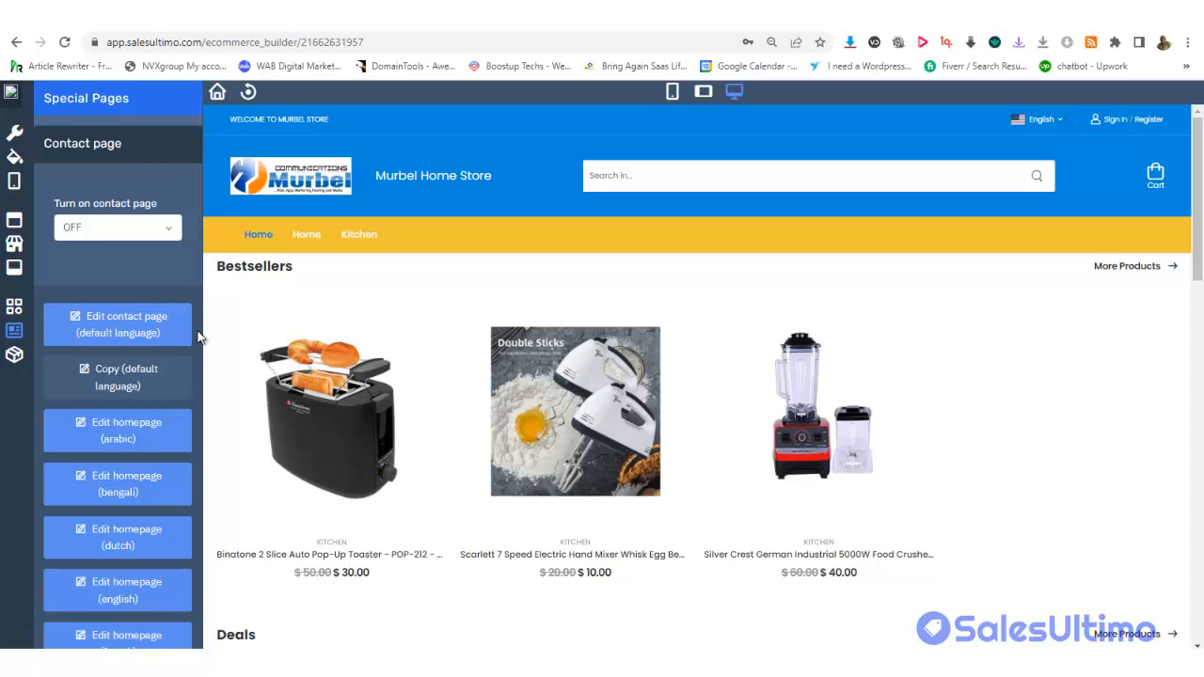
In the Home page editor, set Turn on custom home page to On
scroll(199, 337, "down", 8)
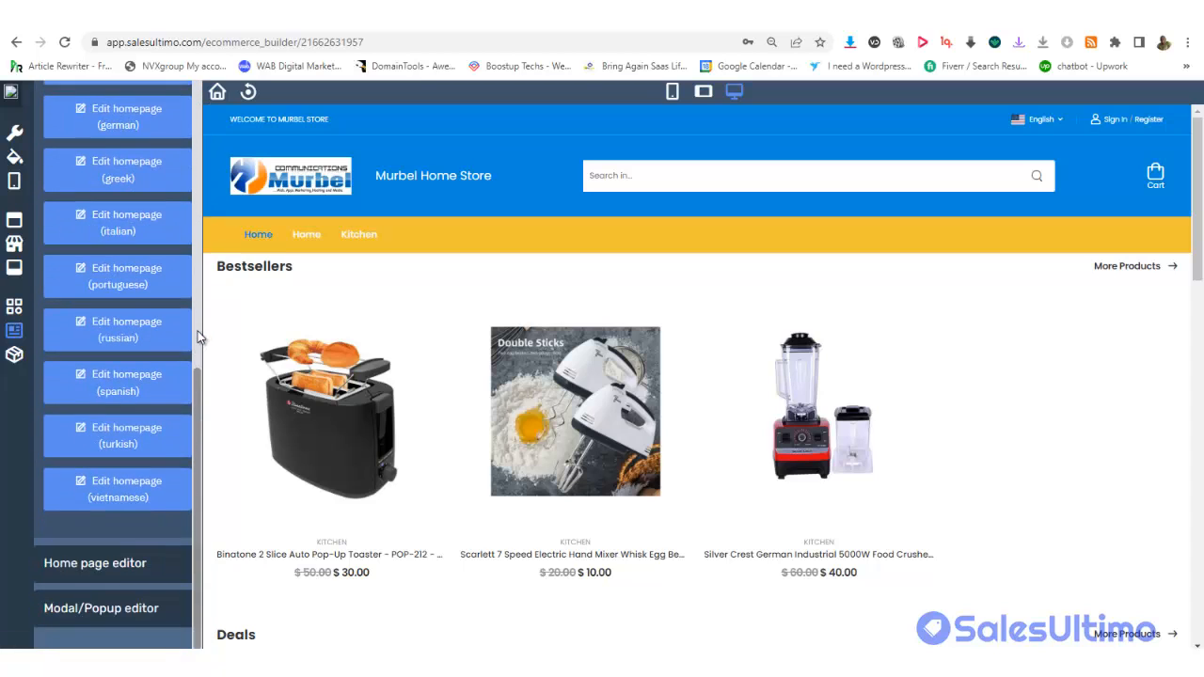
left_click(97, 565)
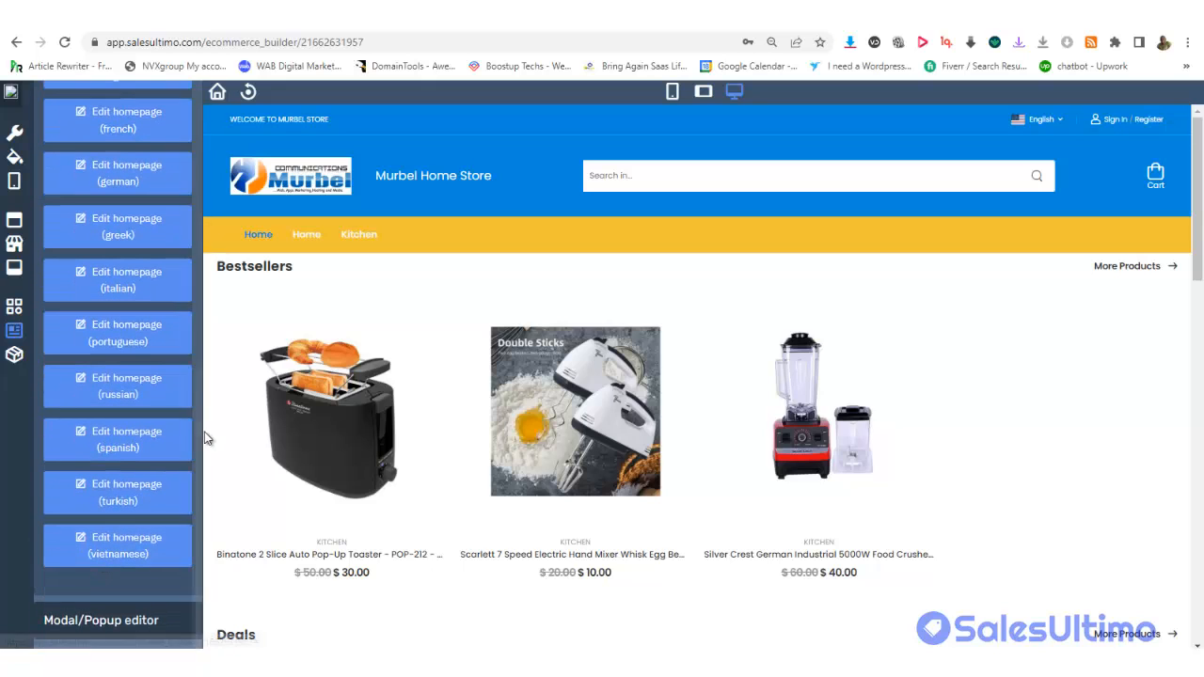
left_click_drag(196, 433, 202, 208)
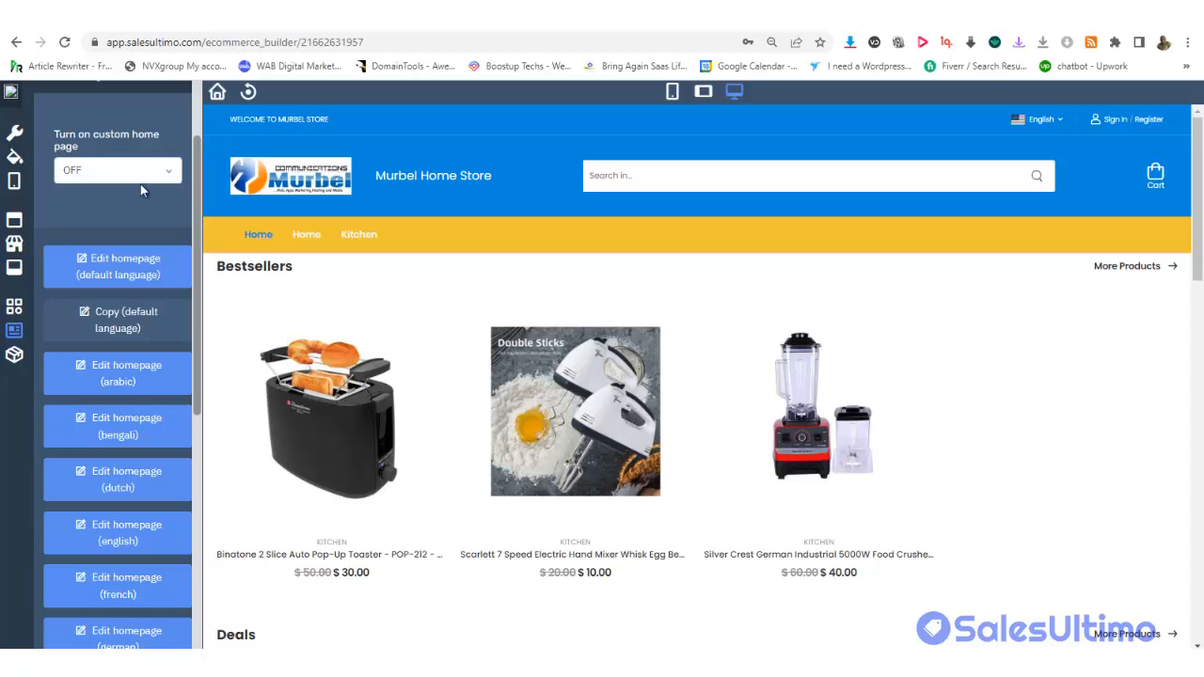
scroll(140, 191, "up", 3)
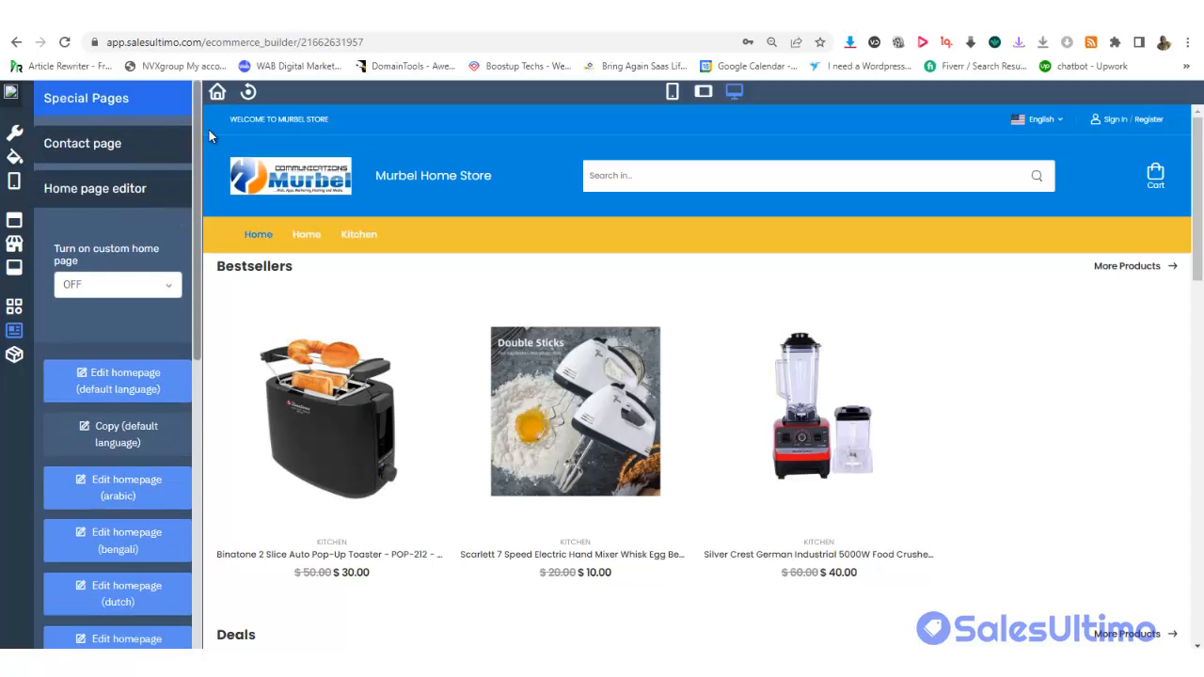
mouse_move(197, 145)
left_mouse_down()
mouse_move(191, 162)
mouse_move(189, 146)
left_mouse_up()
left_click(132, 285)
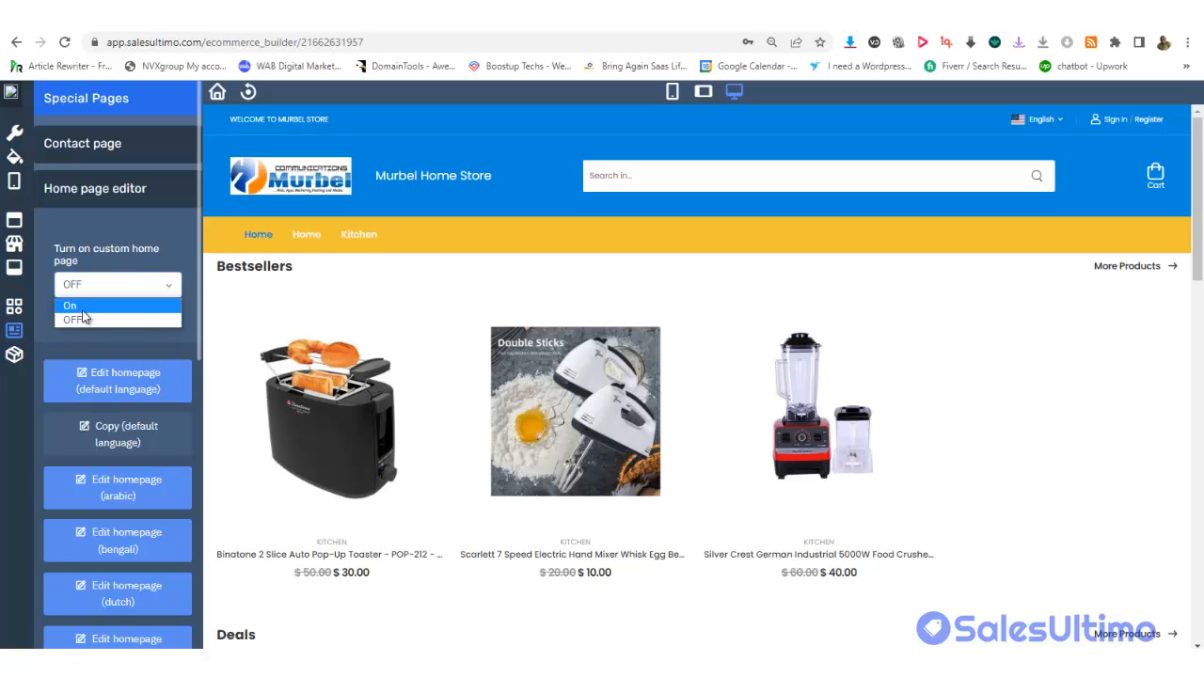
left_click(71, 306)
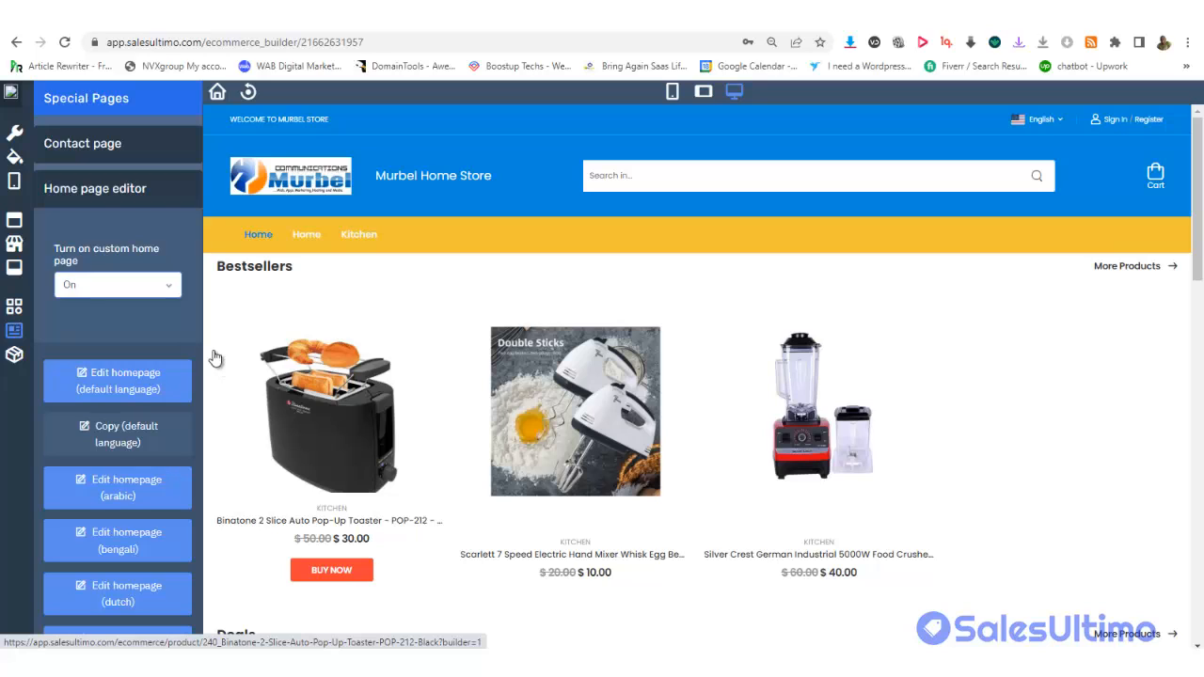
Browse the Product Single panel's product settings options
left_click(14, 358)
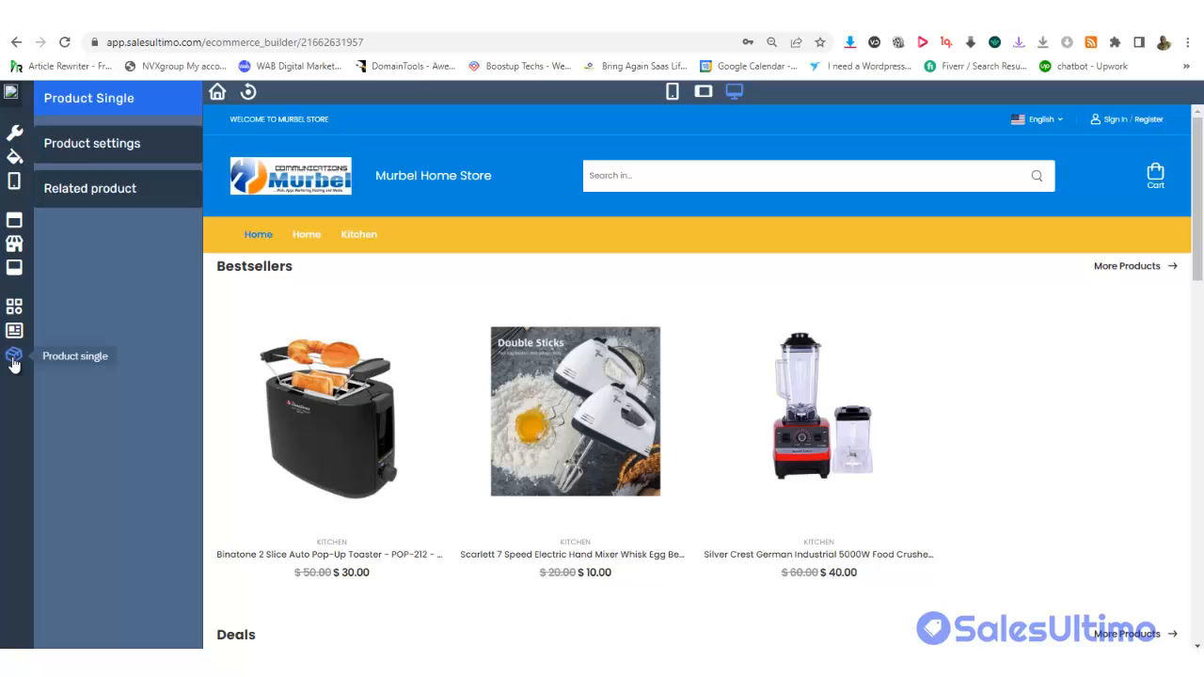
left_click(82, 150)
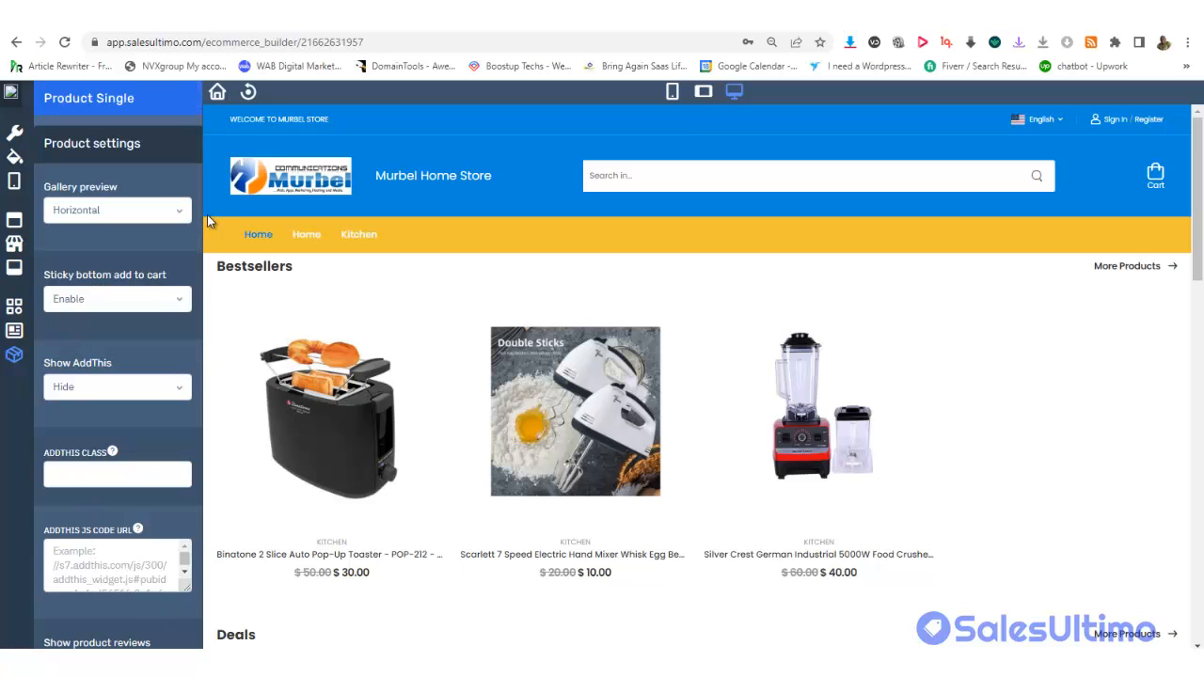
left_click_drag(197, 248, 234, 527)
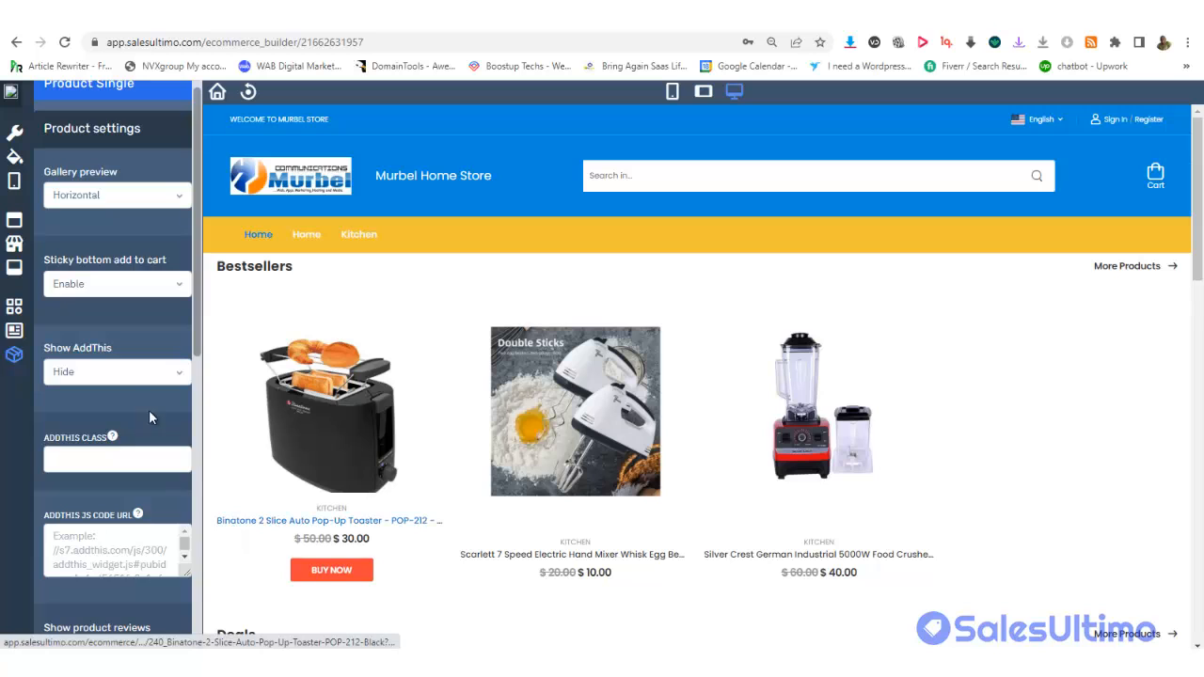
scroll(148, 410, "down", 5)
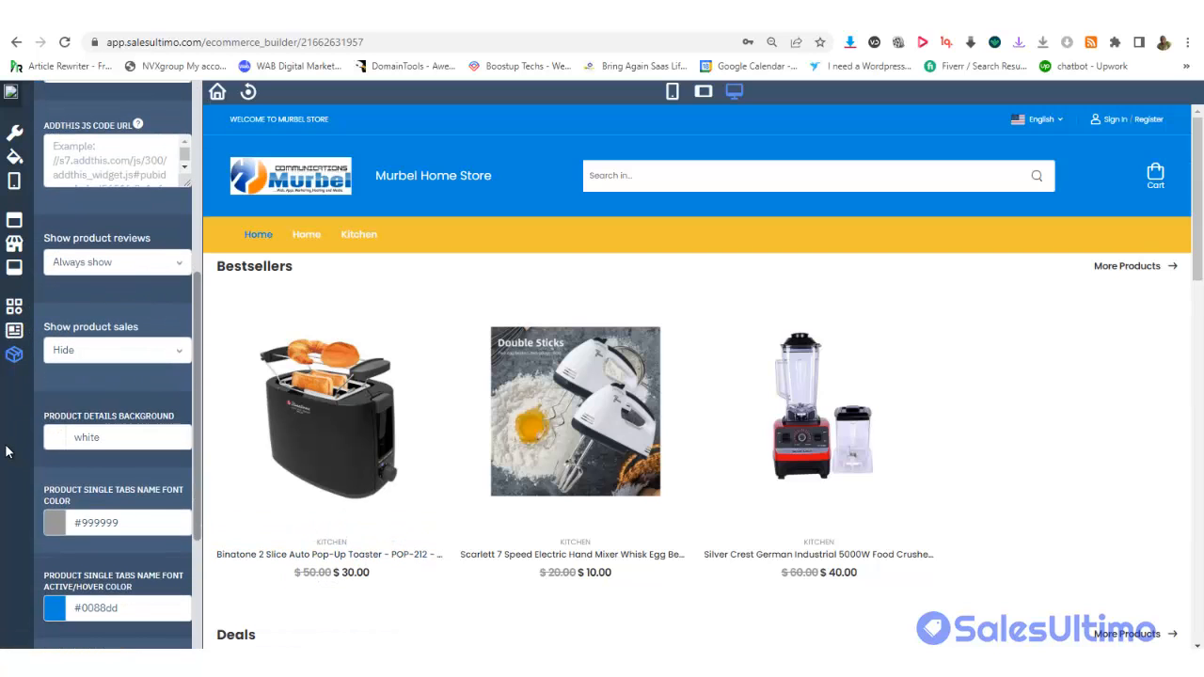
left_click_drag(1196, 169, 1181, 121)
scroll(49, 196, "up", 5)
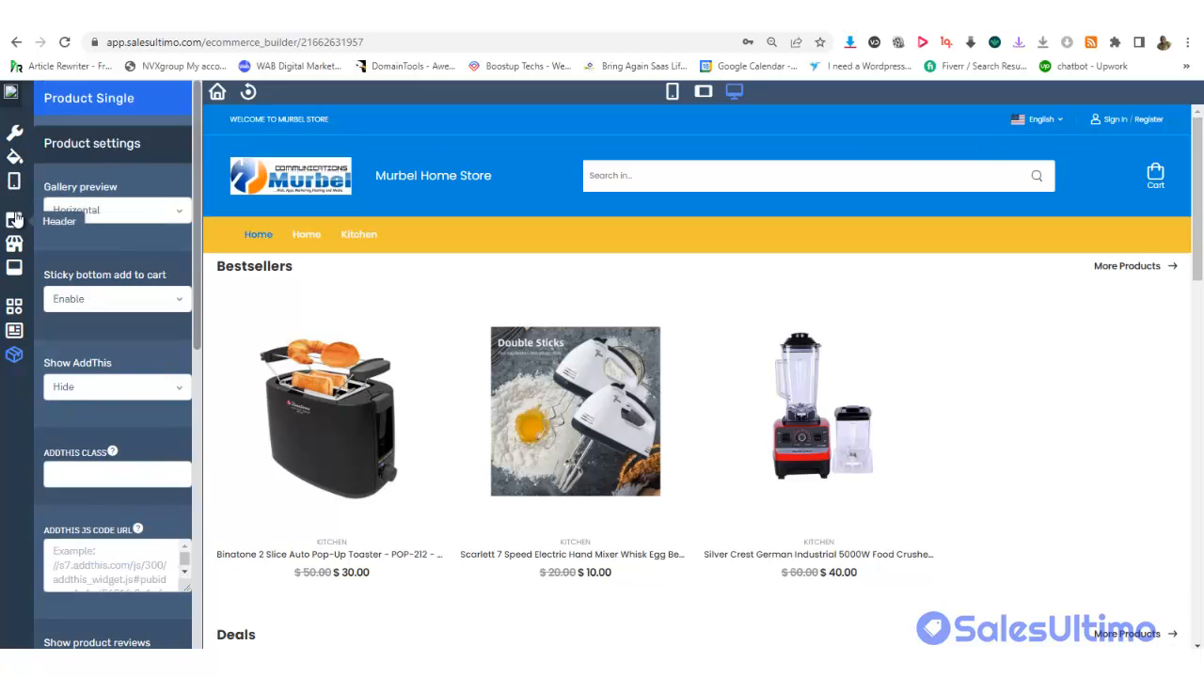
Review the header's Menu header style and Header settings, then show the homepage sections builder
left_click(14, 219)
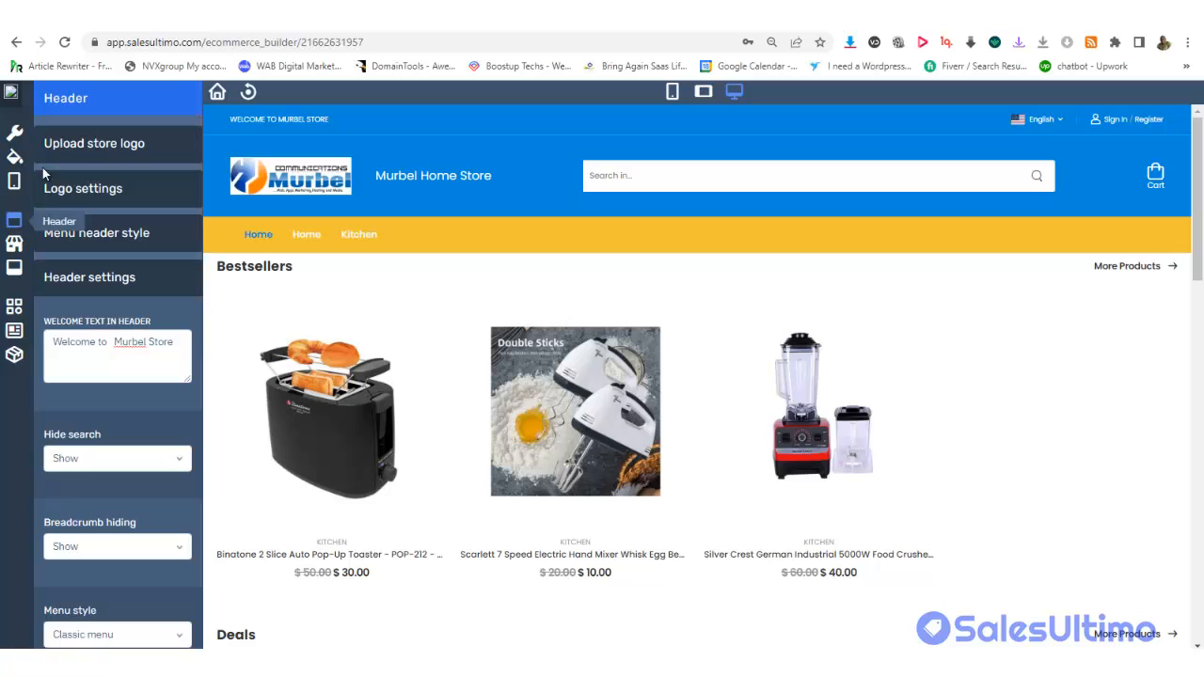
left_click(104, 244)
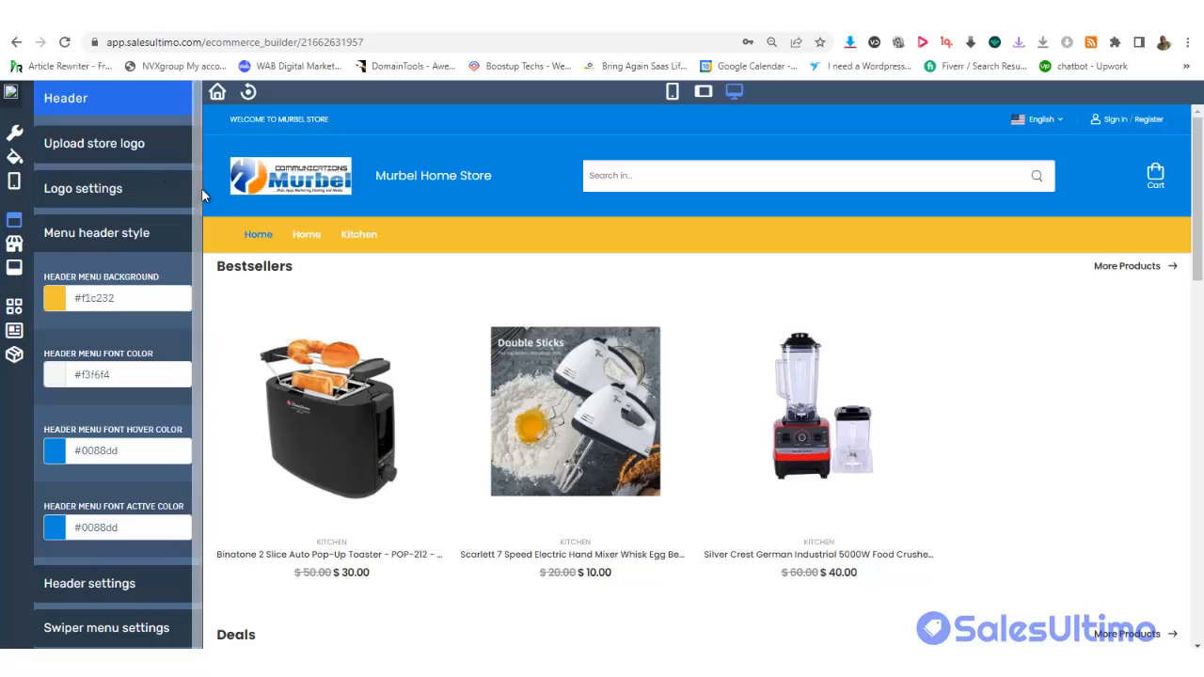
scroll(197, 191, "down", 1)
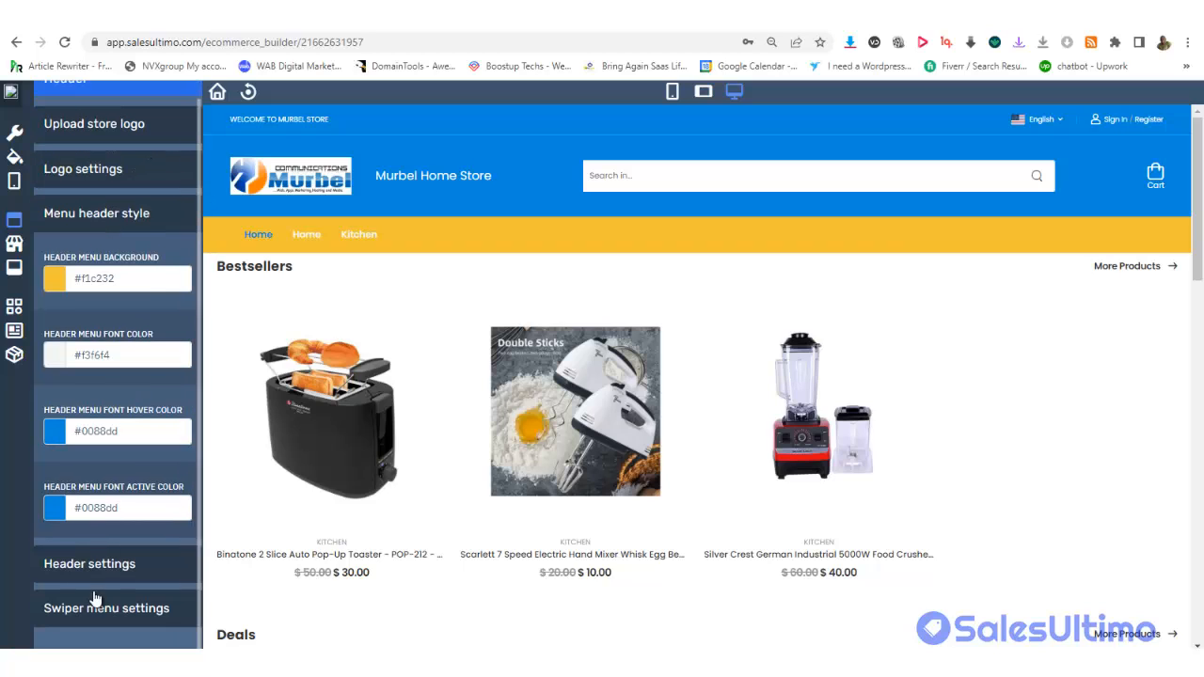
left_click(86, 564)
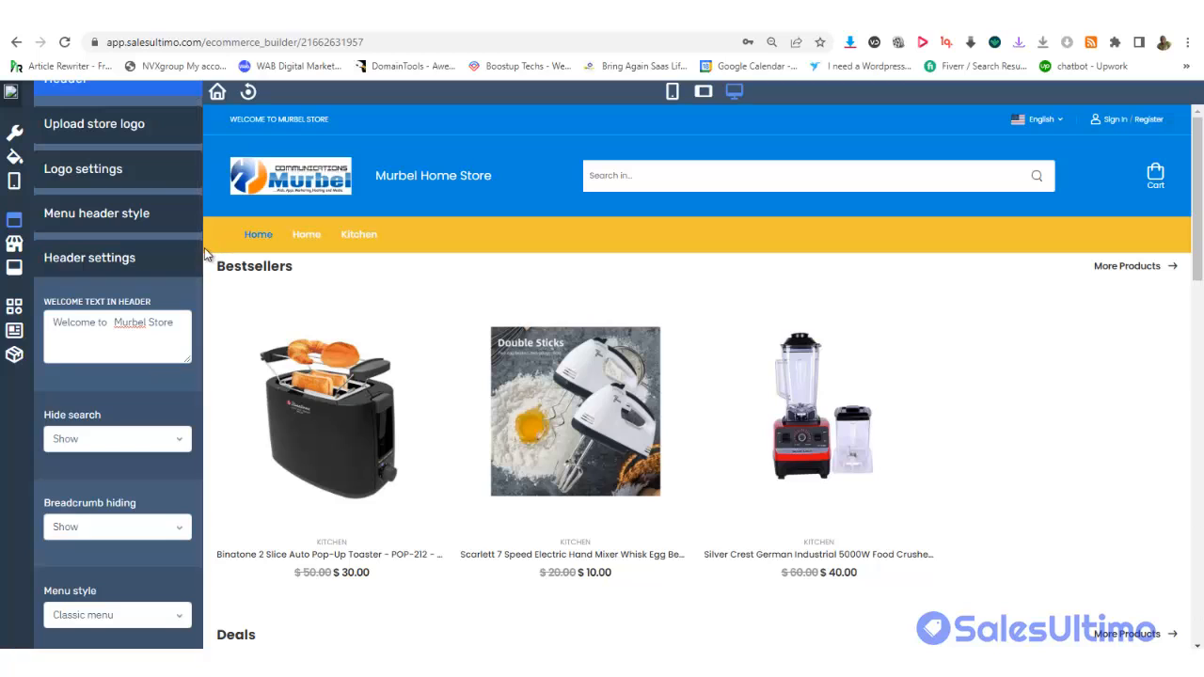
left_click_drag(197, 270, 147, 119)
left_click(13, 246)
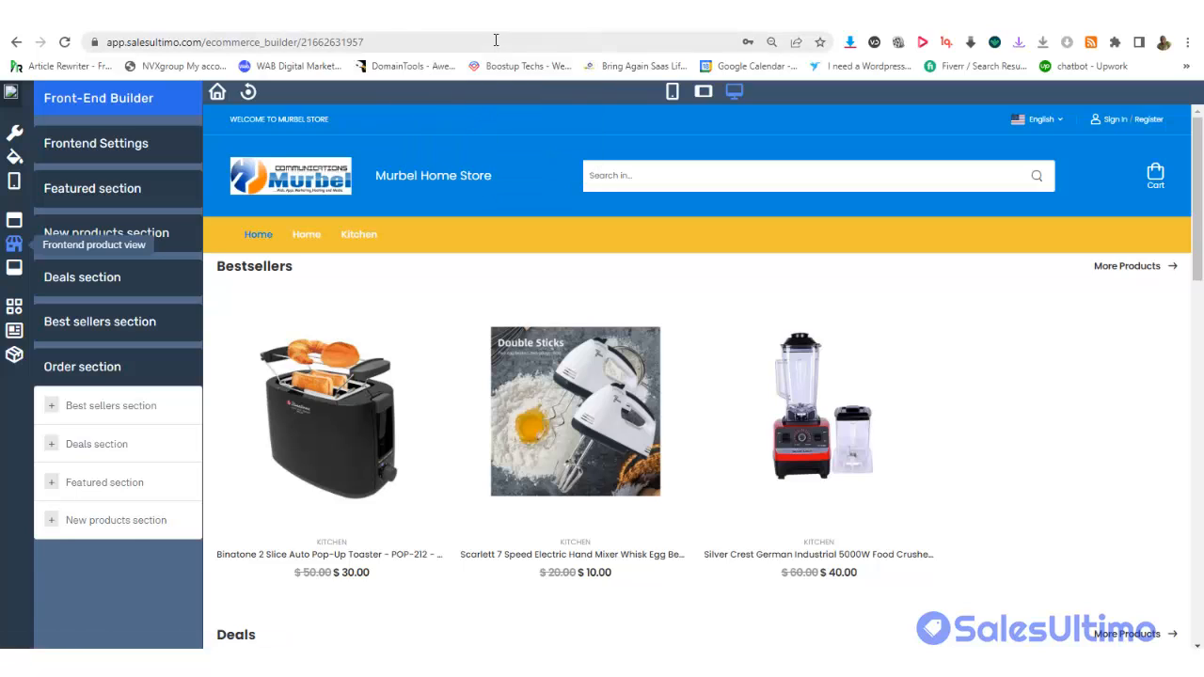
Go to the Murbel Home Store's Checkout Settings tab in the store admin and reload it
left_click(485, 29)
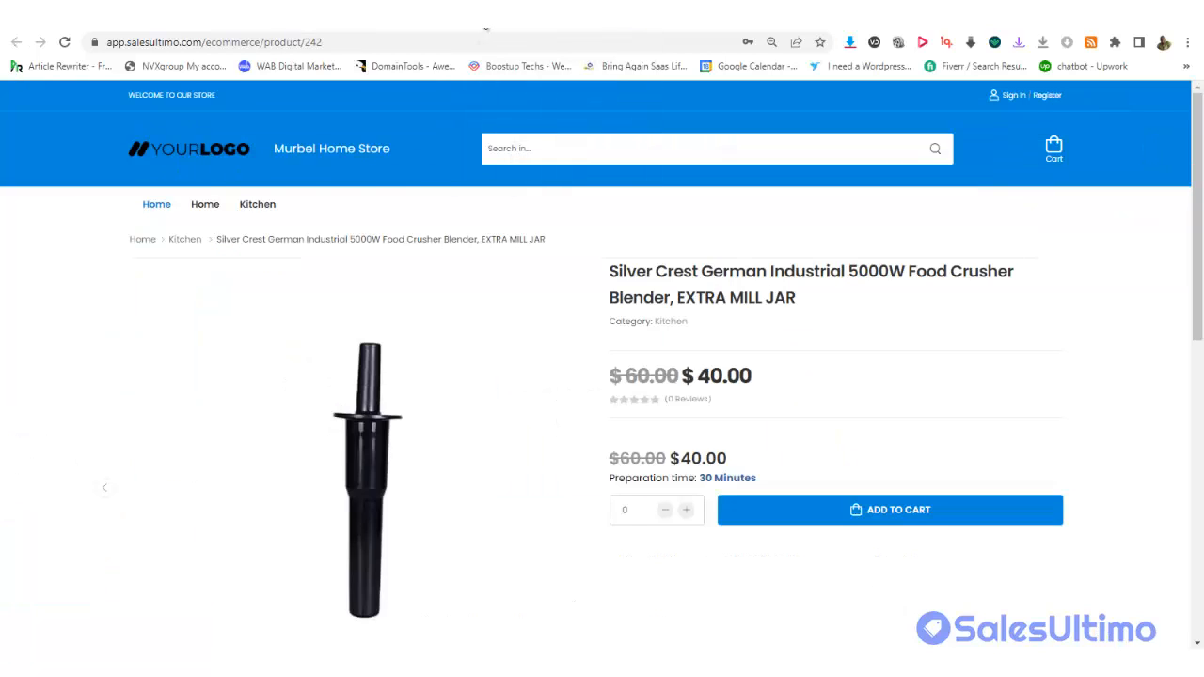
left_click(485, 28)
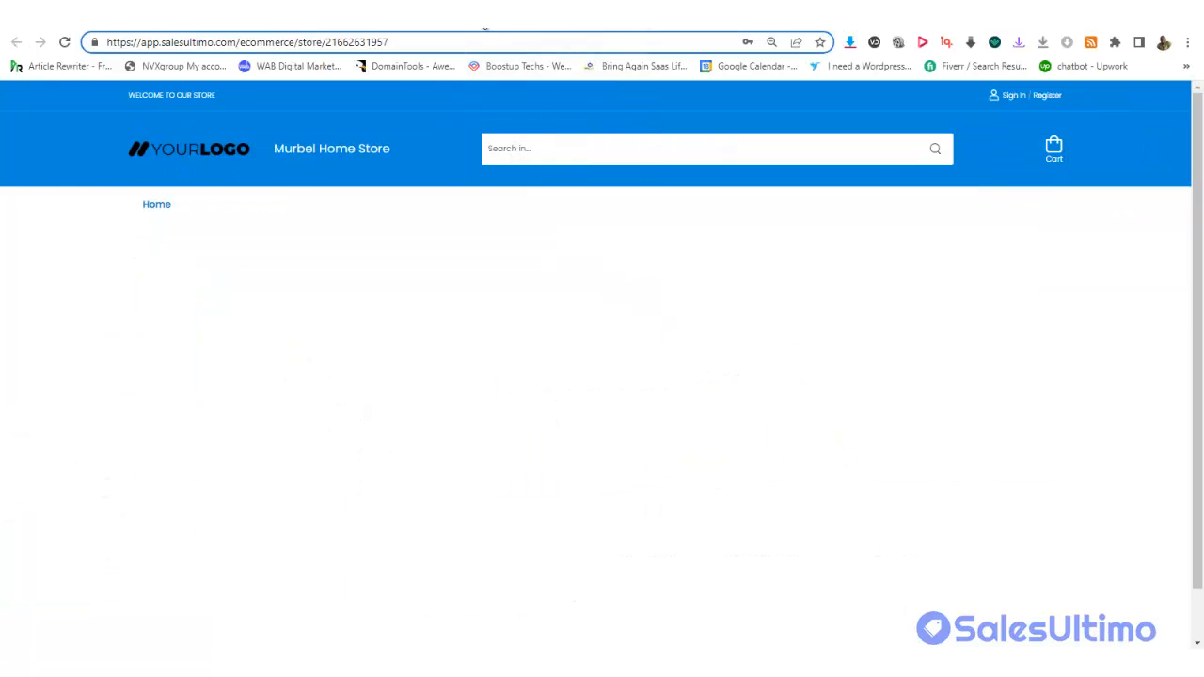
left_click(485, 29)
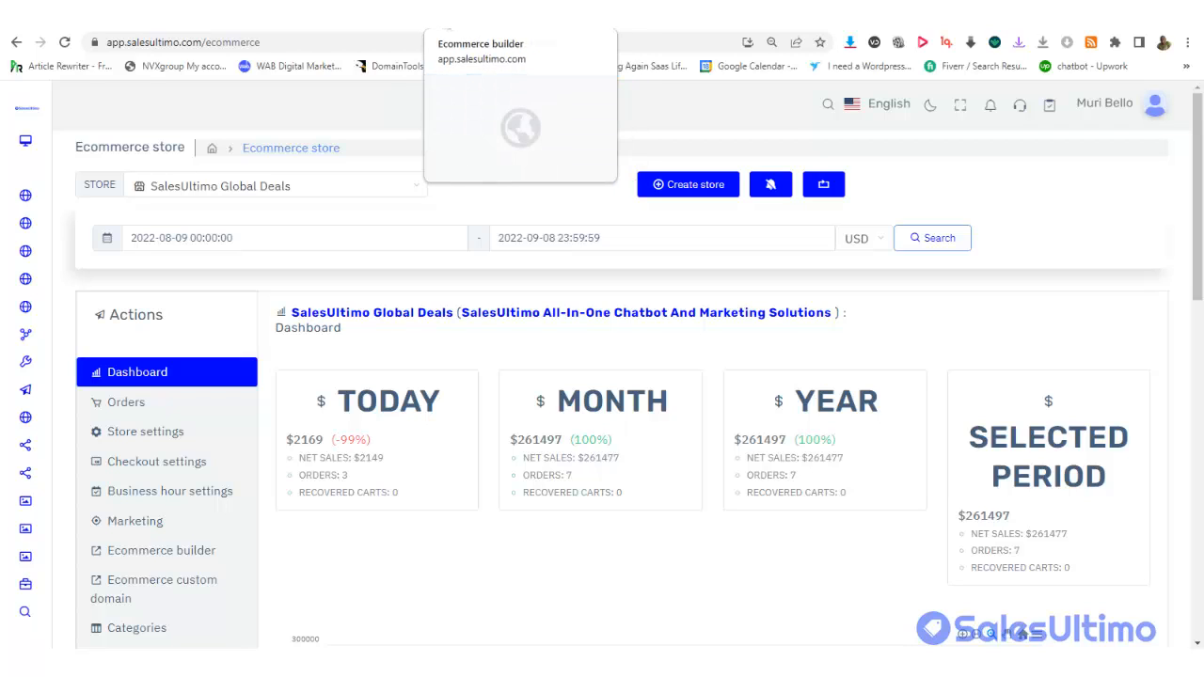
left_click(508, 19)
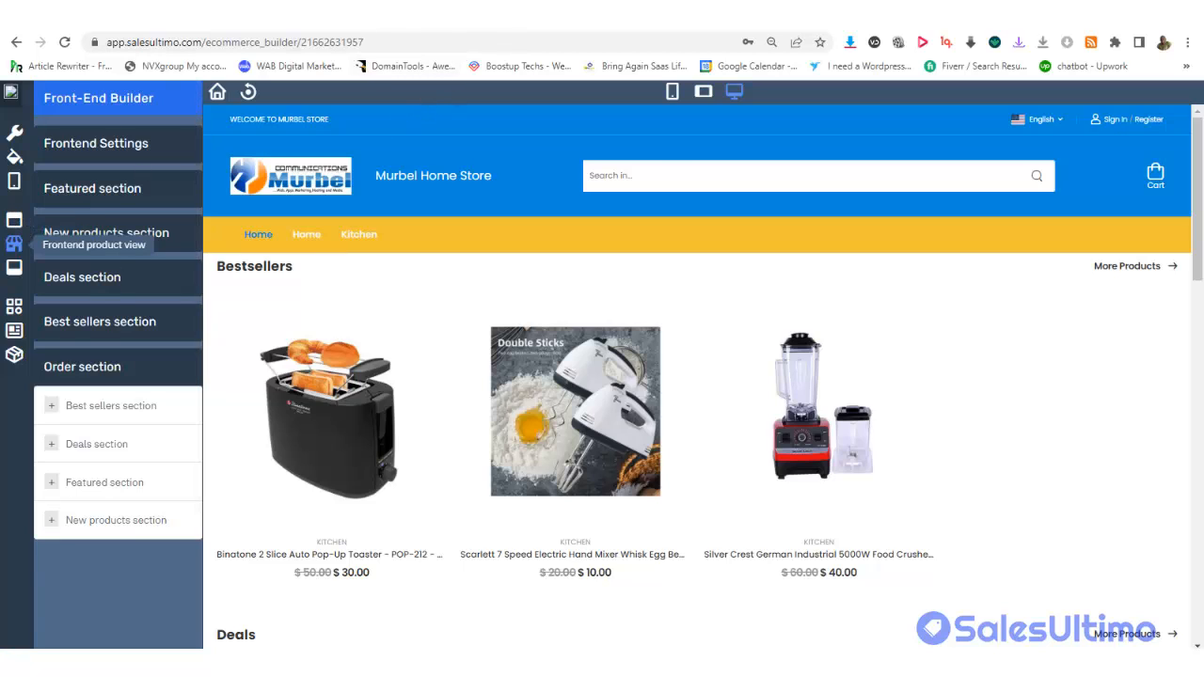
left_click(470, 14)
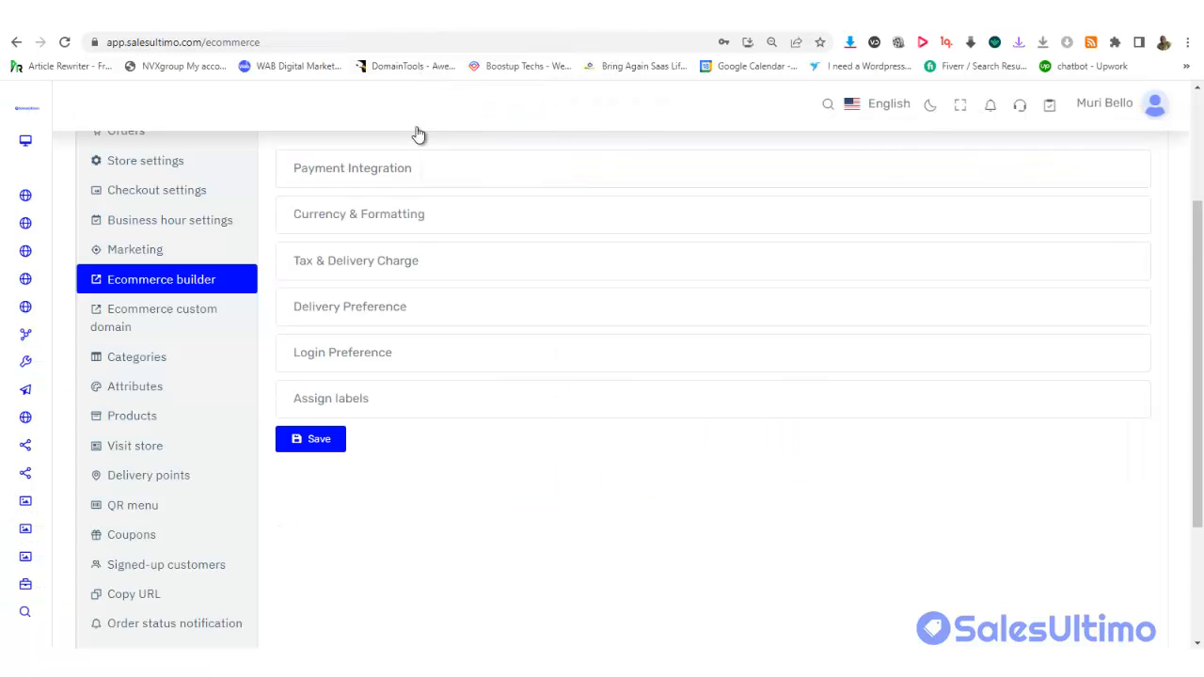
left_click_drag(1198, 275, 1192, 113)
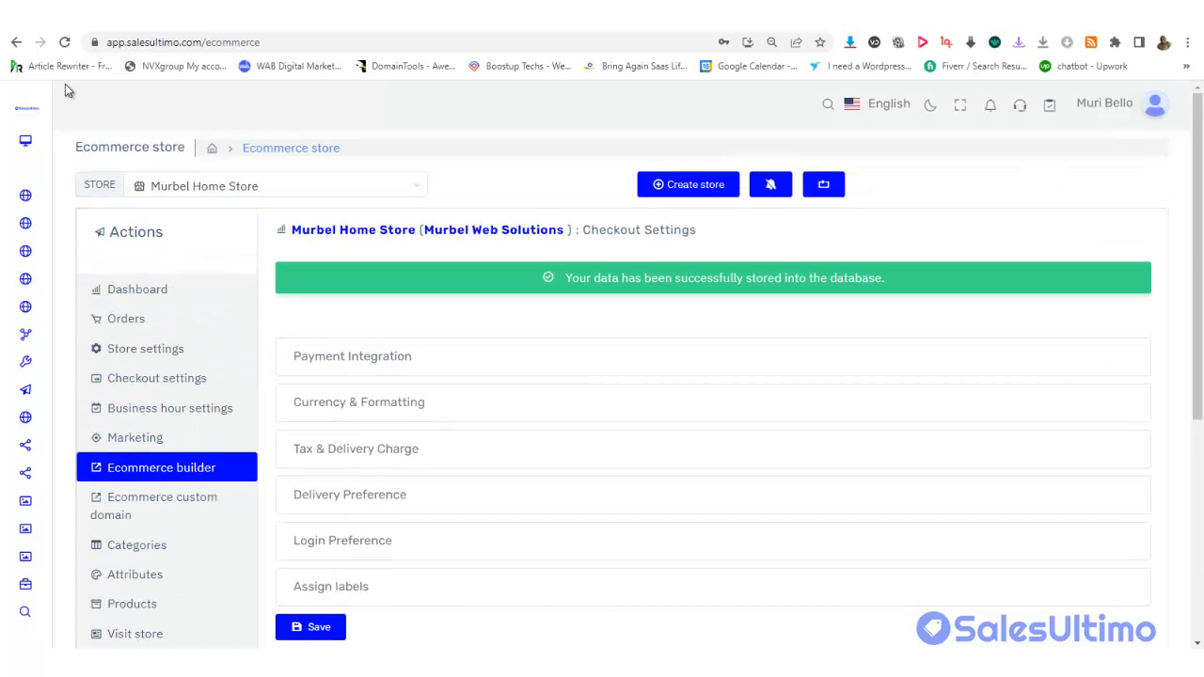
left_click(64, 42)
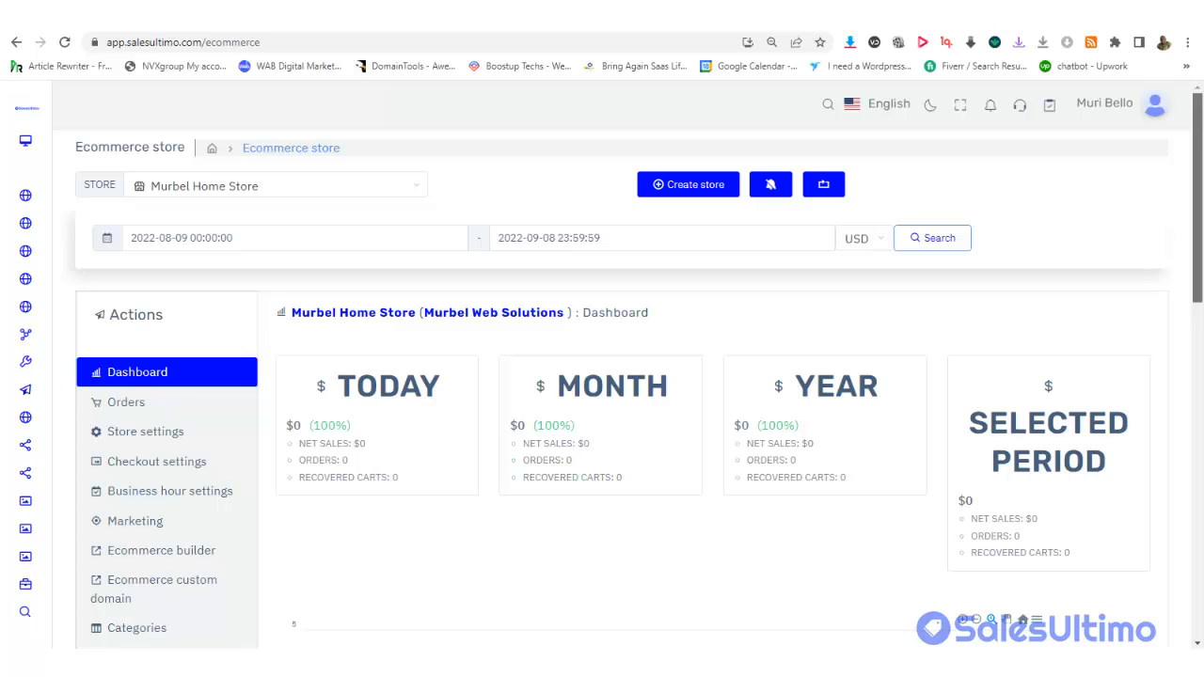
Preview the store at tablet and mobile widths, then show the live Murbel Home Store page
scroll(1200, 274, "down", 4)
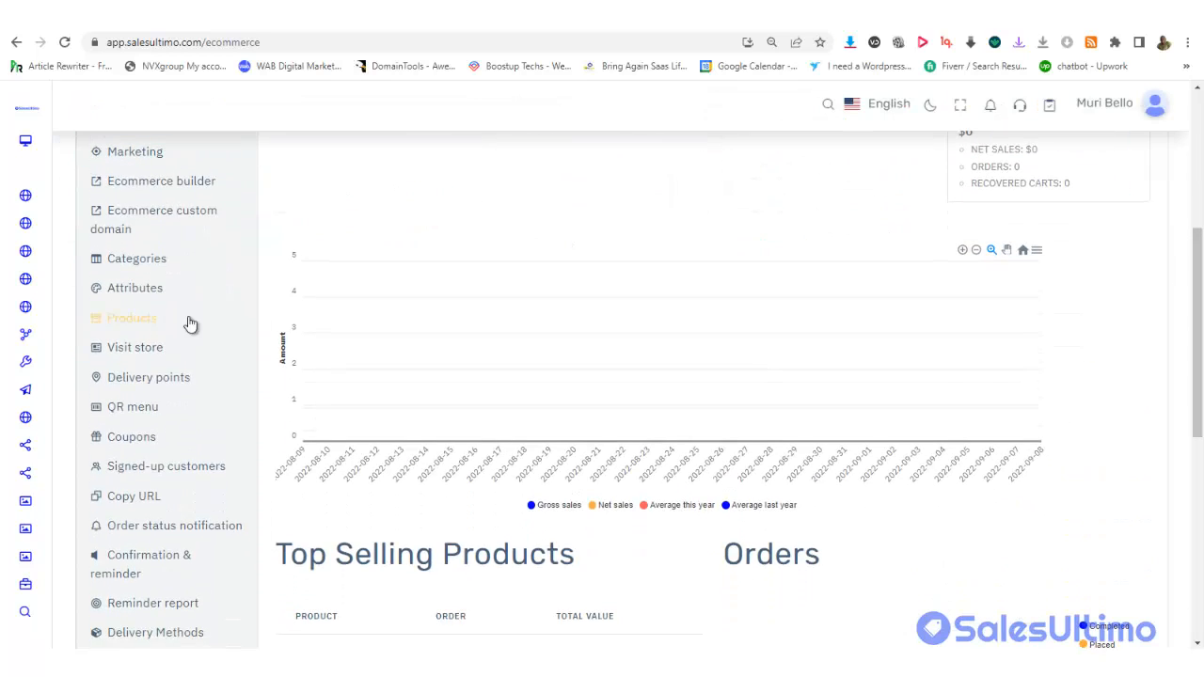
left_click(158, 349)
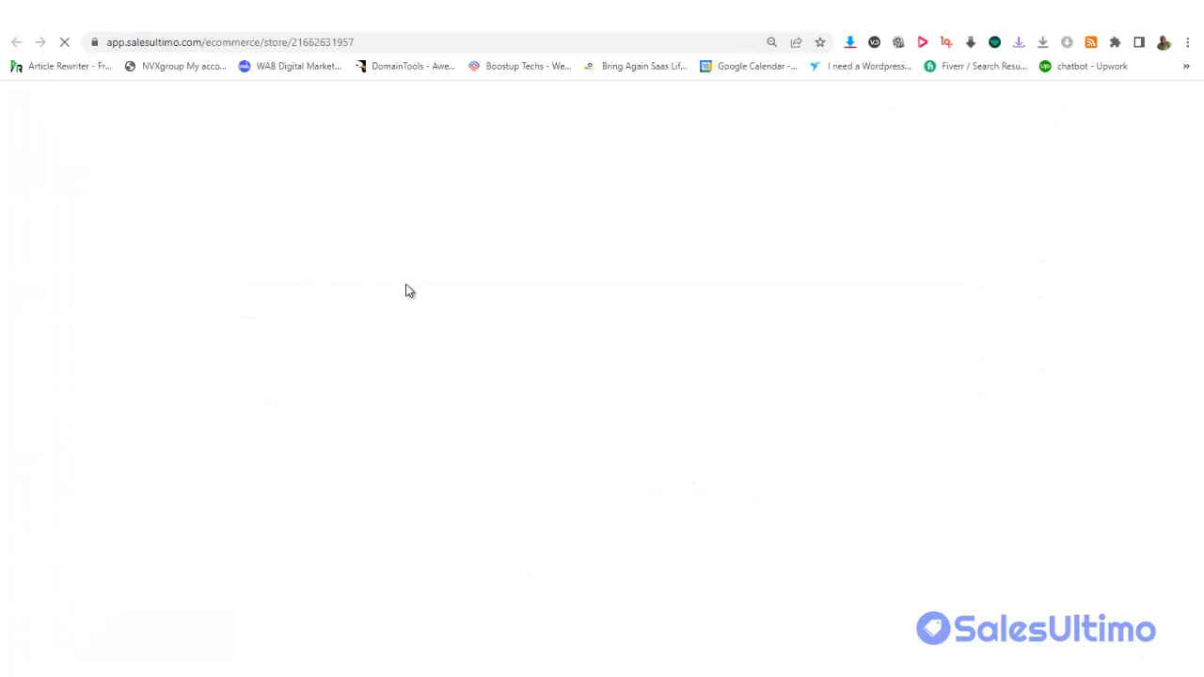
left_click(475, 28)
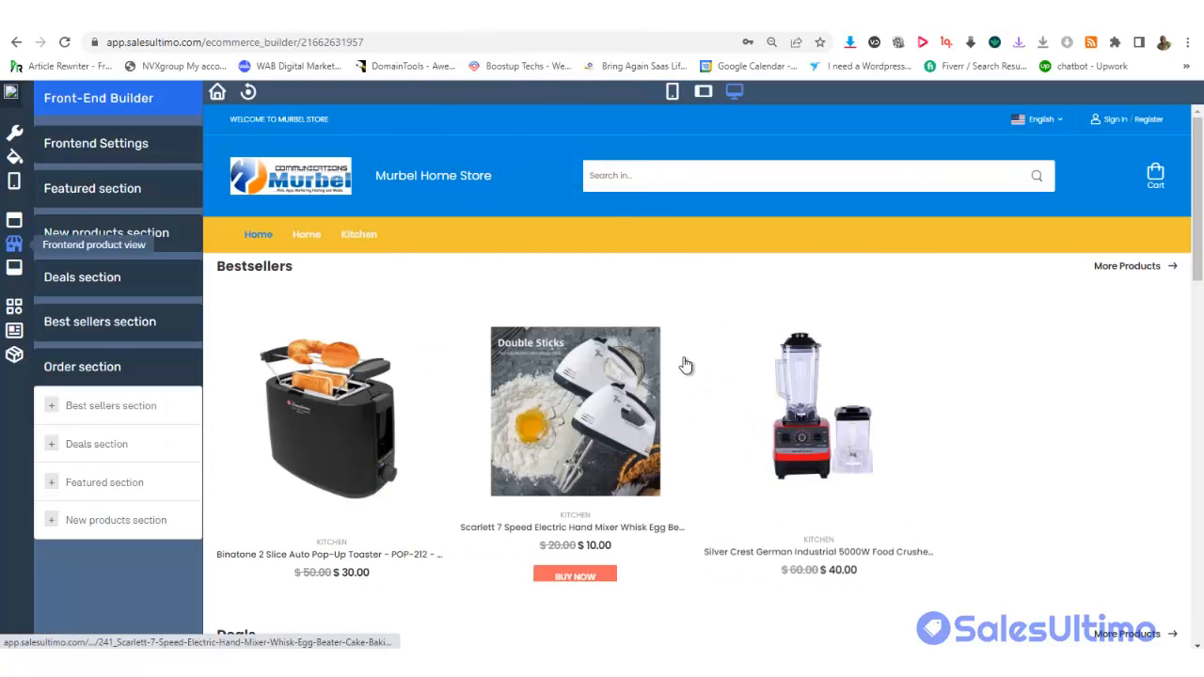
left_click(705, 93)
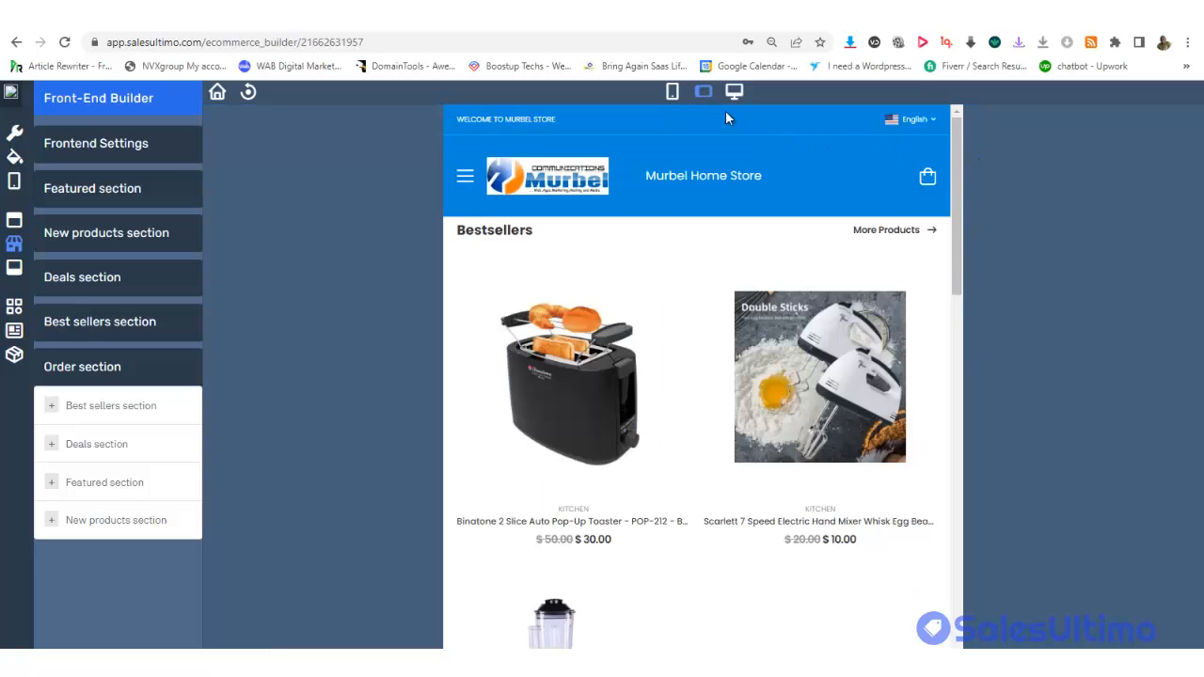
left_click(671, 91)
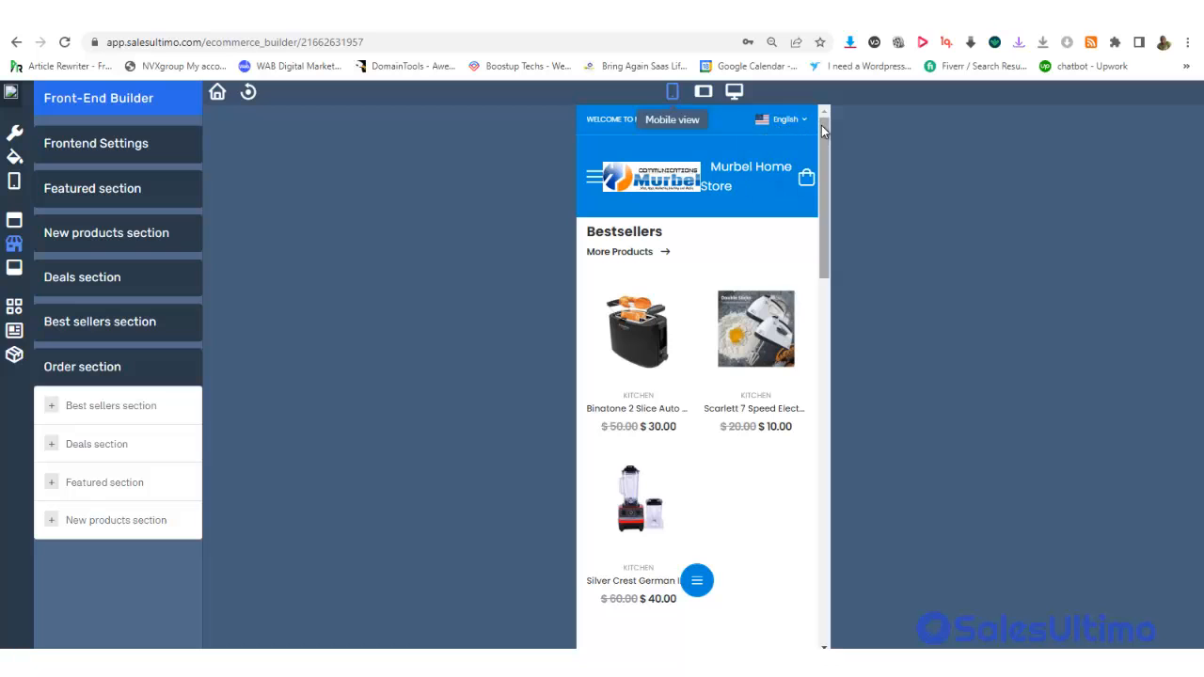
left_click_drag(823, 131, 542, 38)
left_click(488, 20)
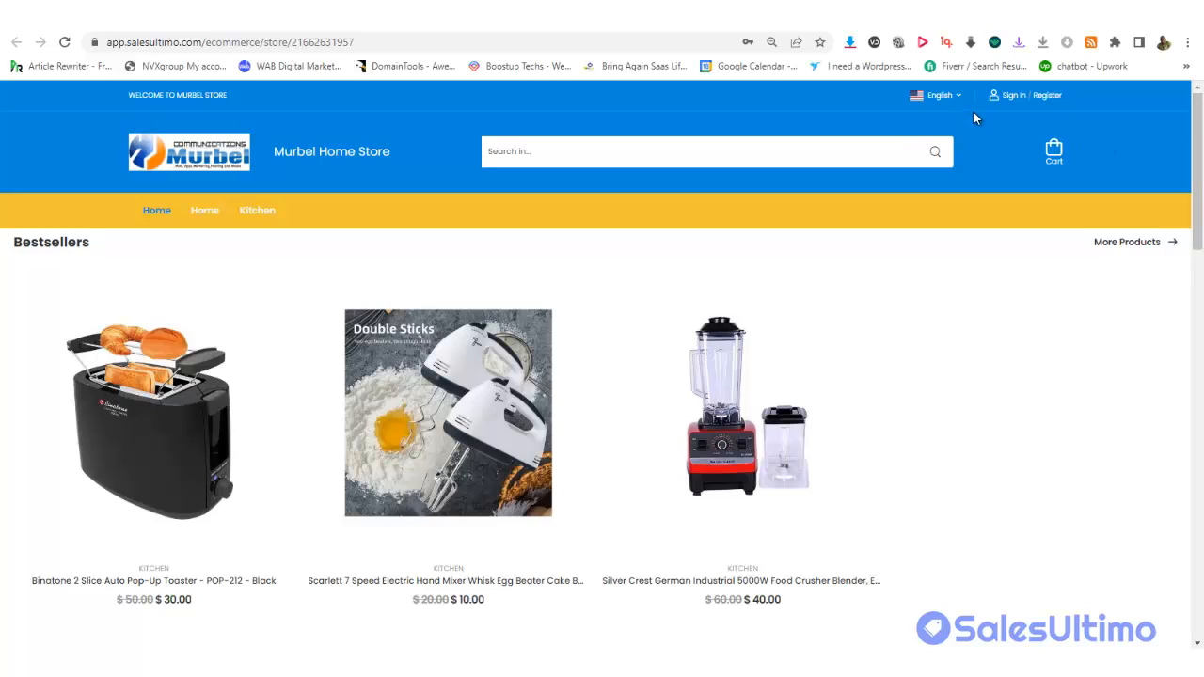
Switch the live store's language to Arabic and scroll down the page
left_click(938, 95)
left_click_drag(1196, 119, 1197, 503)
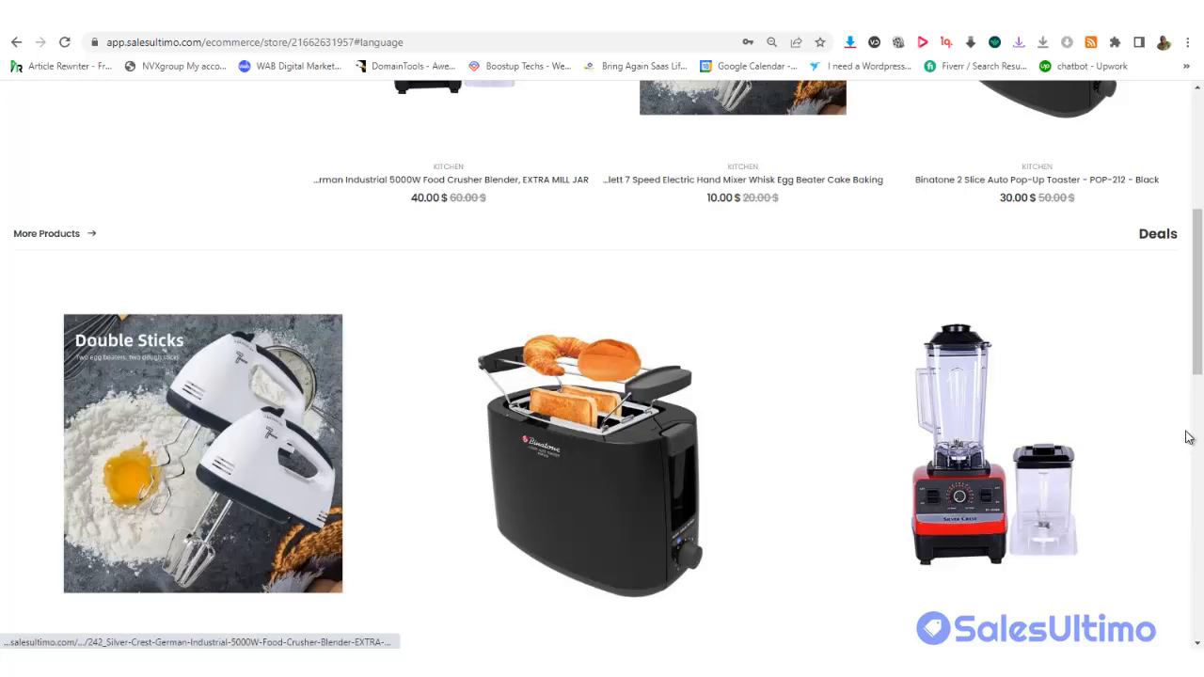
left_click_drag(1200, 360, 1145, 144)
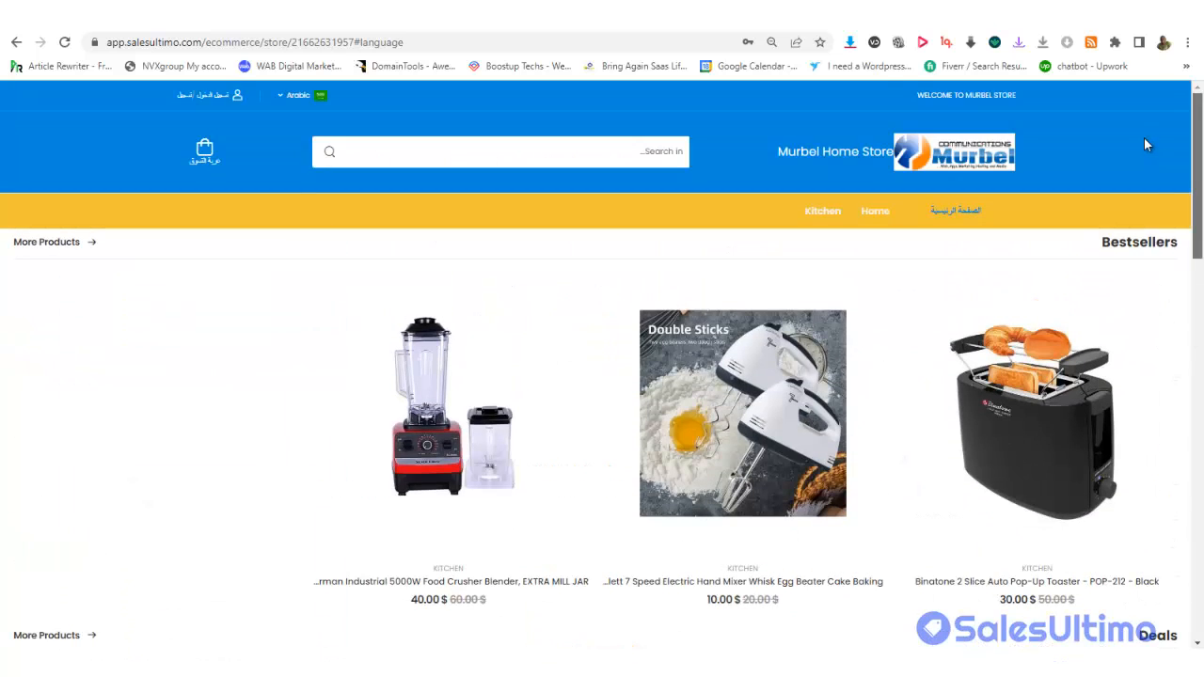
scroll(1155, 235, "down", 2)
View the Binatone toaster's purchase options, close without buying, and reopen the language list
mouse_move(1034, 363)
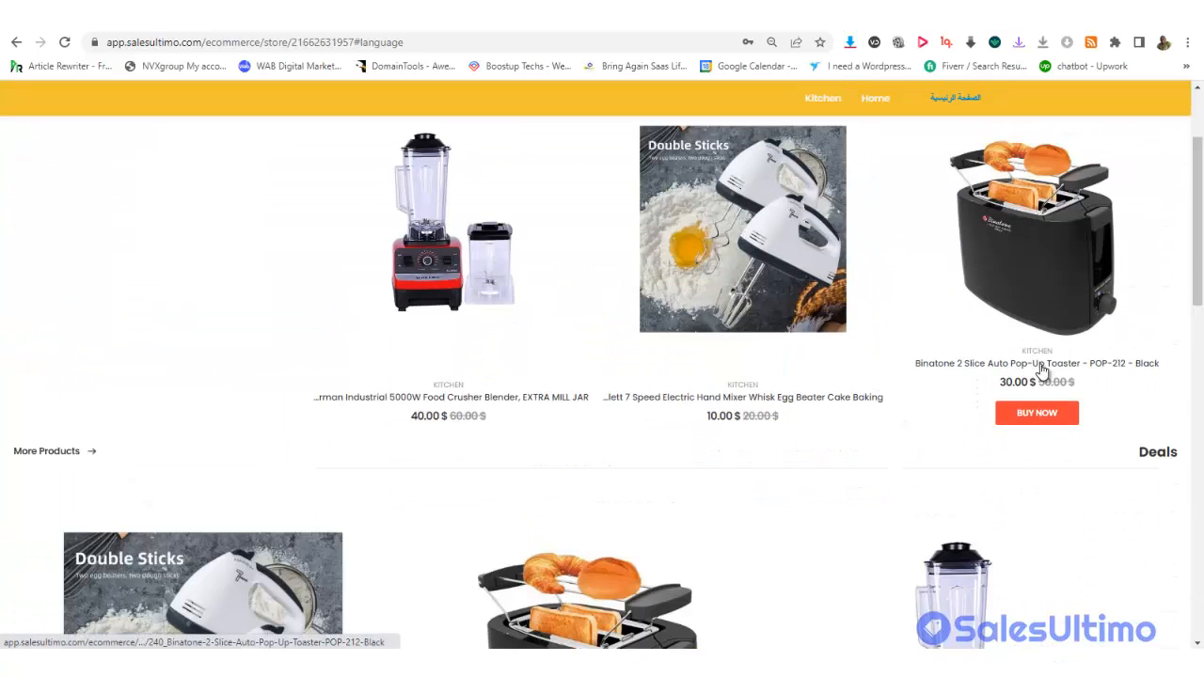
left_click(1039, 415)
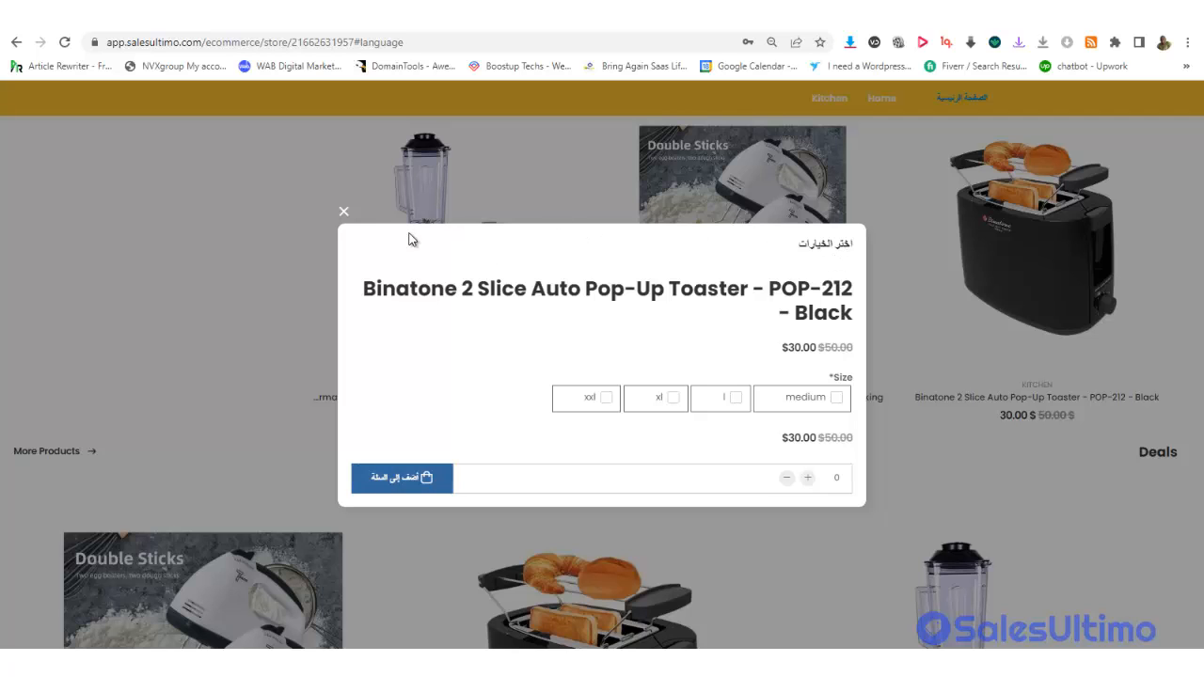
left_click(342, 210)
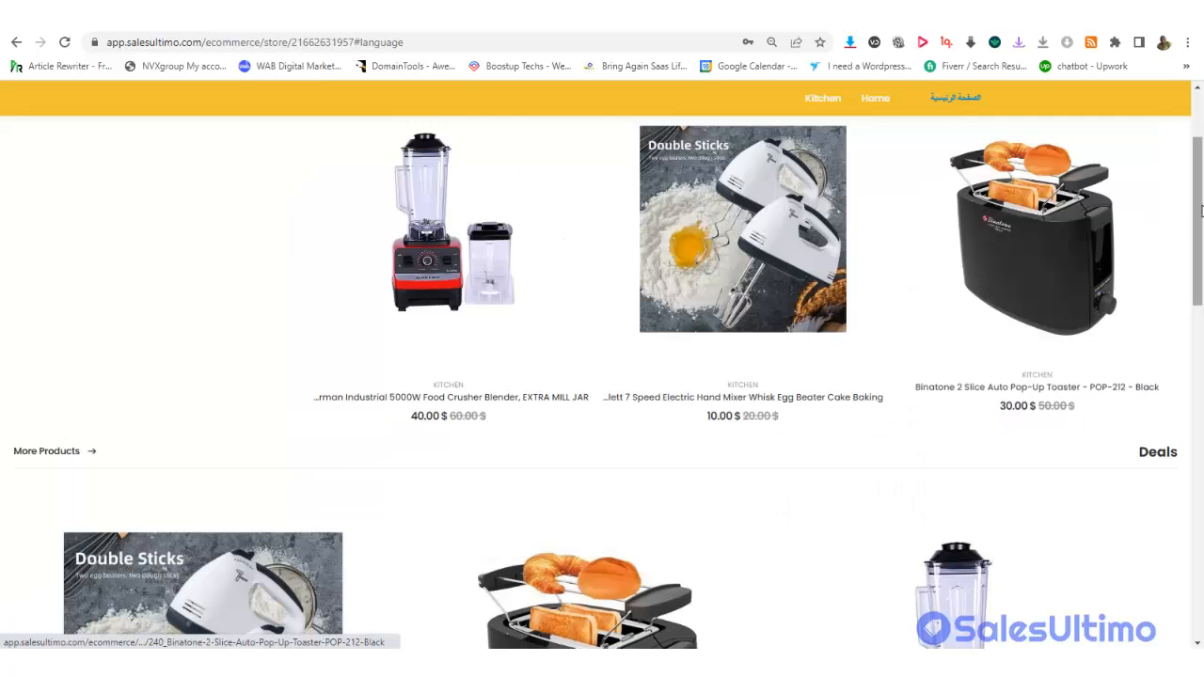
scroll(1041, 142, "up", 3)
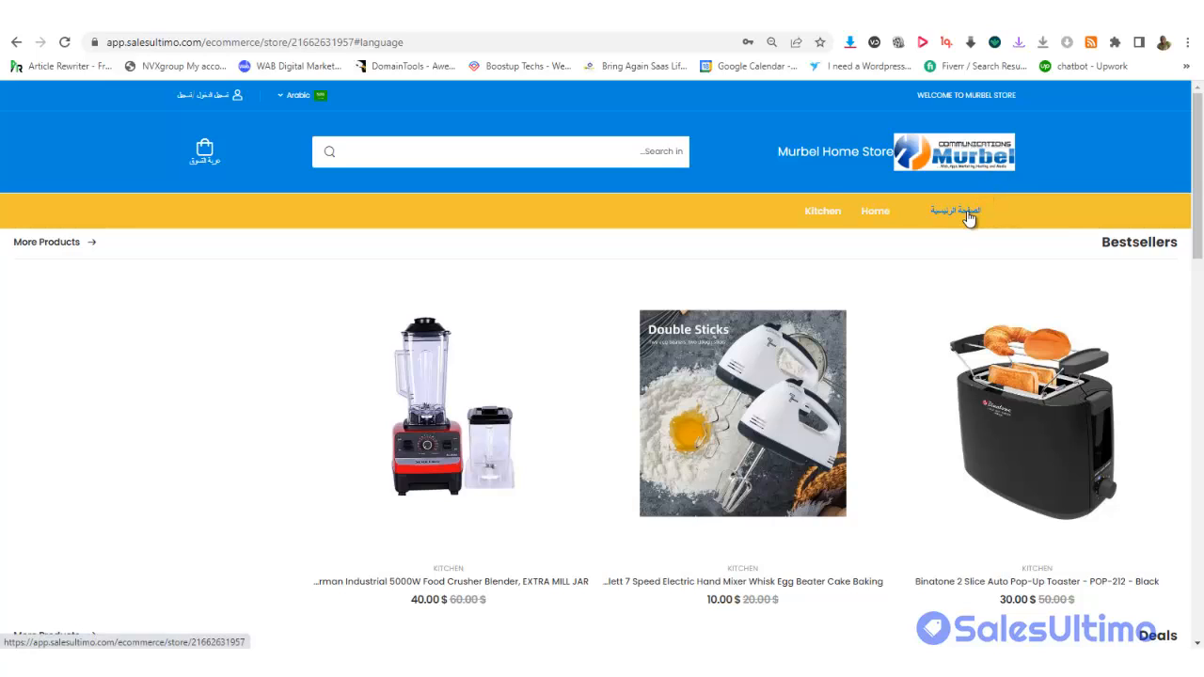
left_click(298, 95)
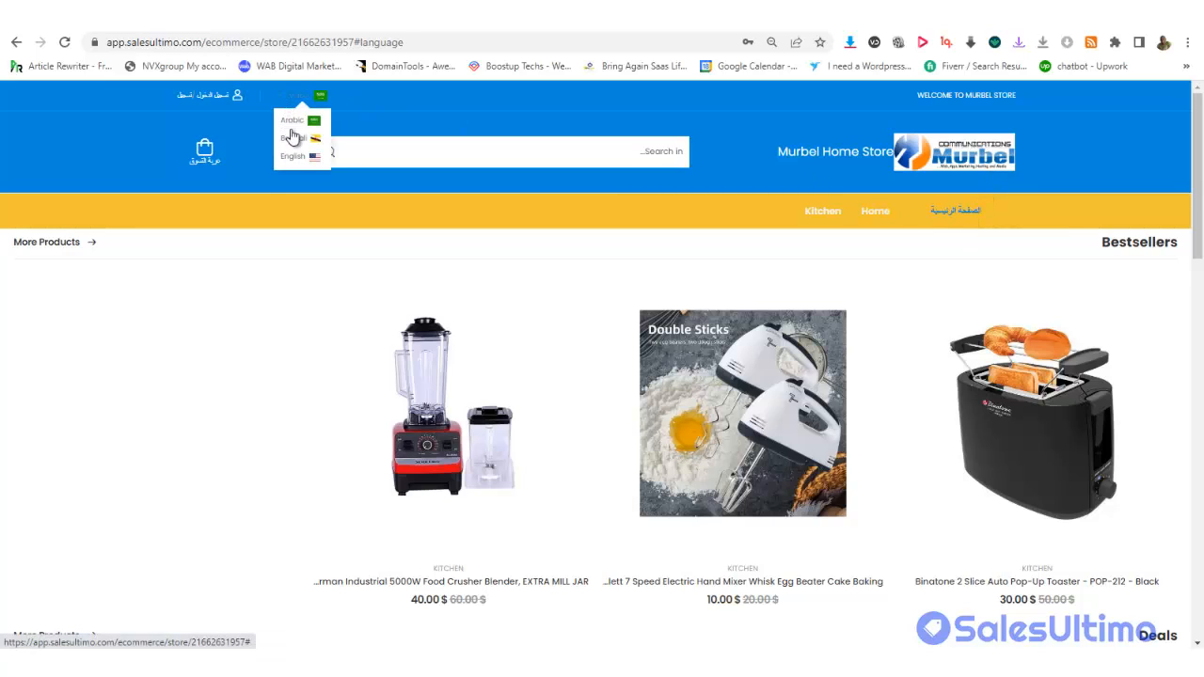
Return the store to English and add the Binatone toaster, size medium, quantity 1, to the cart
left_click(292, 159)
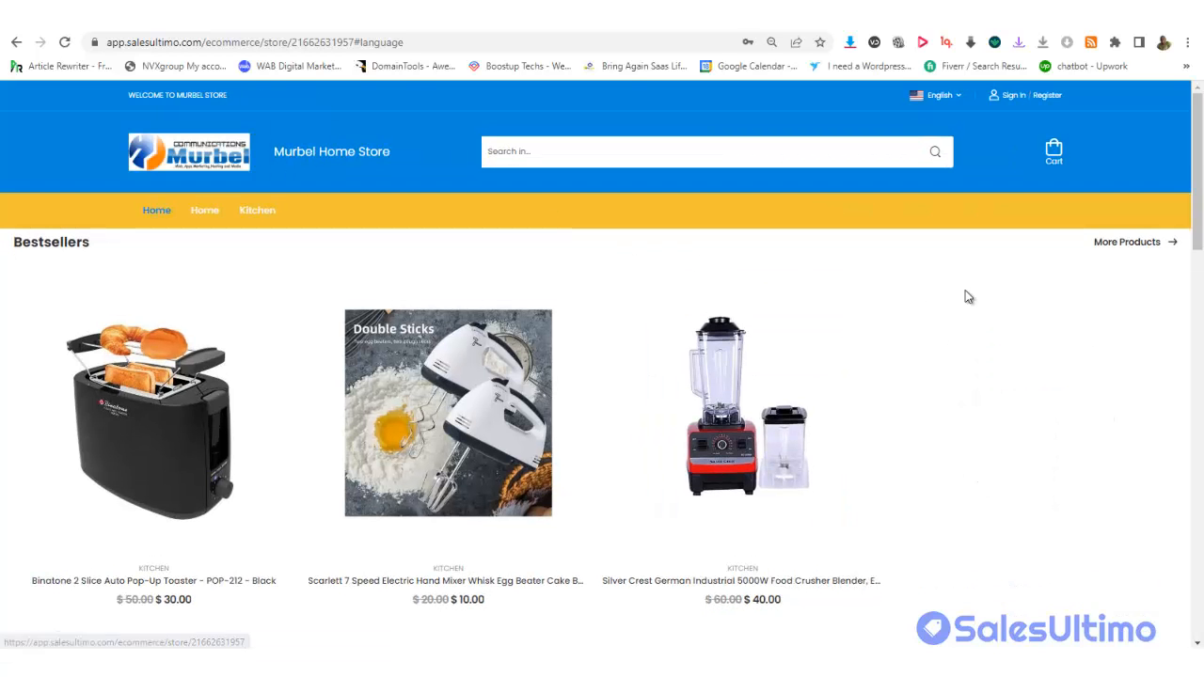
scroll(1199, 205, "down", 3)
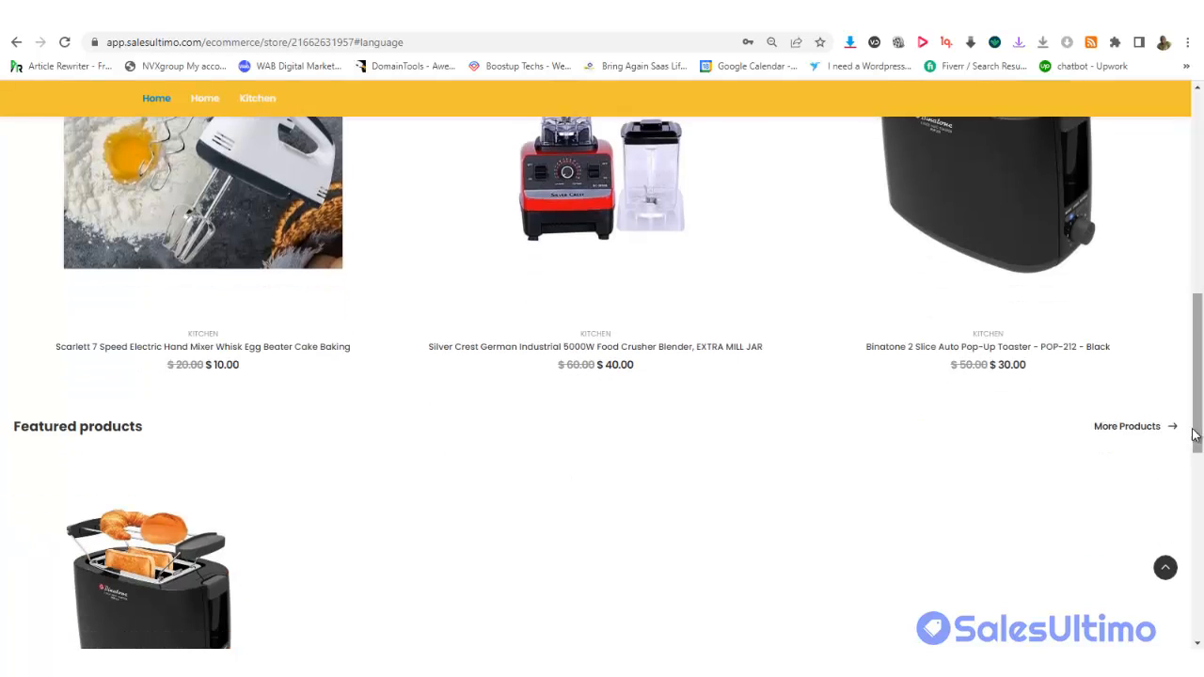
left_click(994, 359)
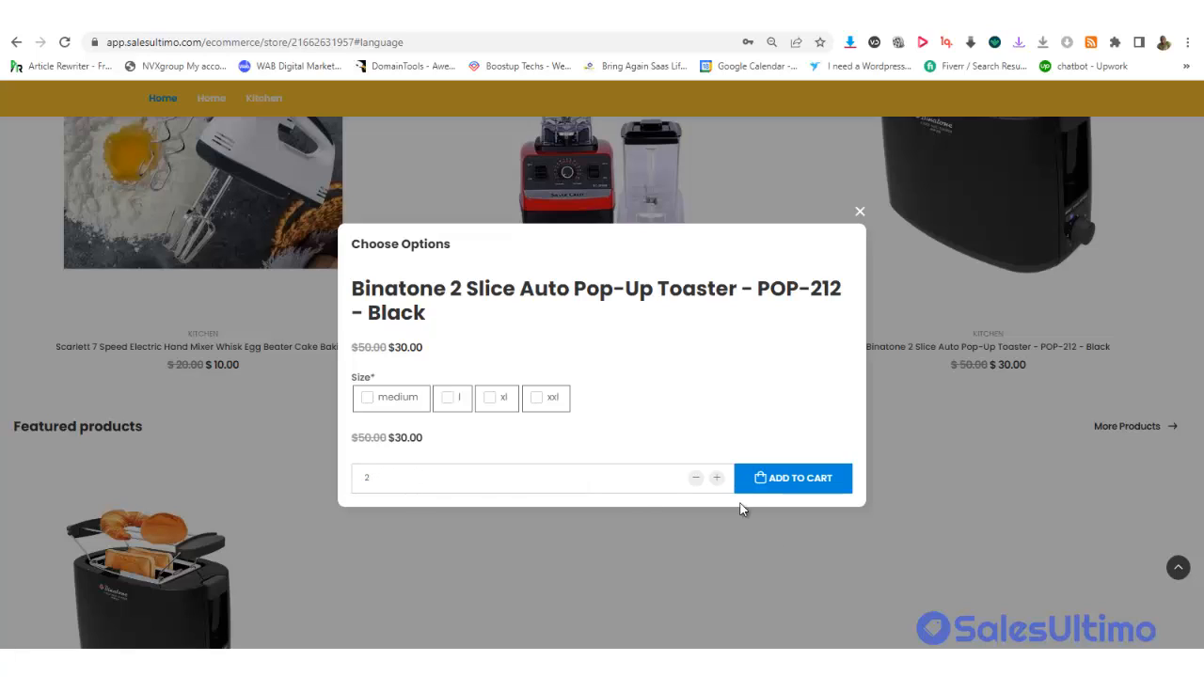
left_click(697, 477)
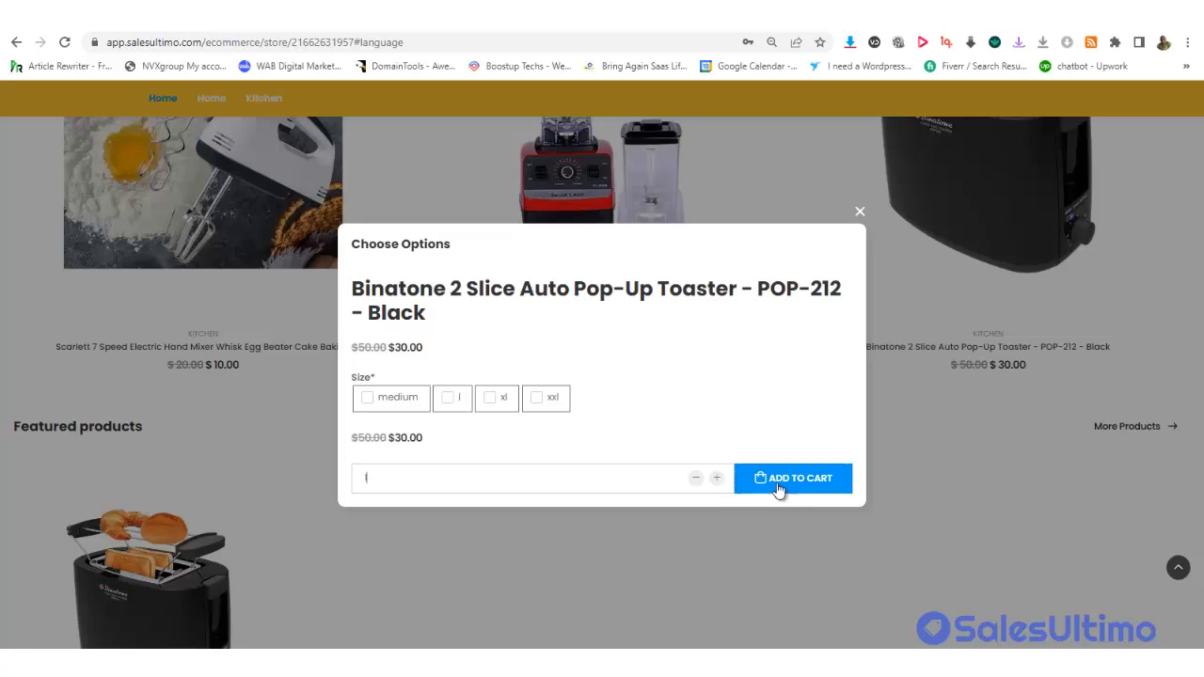
left_click(367, 403)
left_click(789, 483)
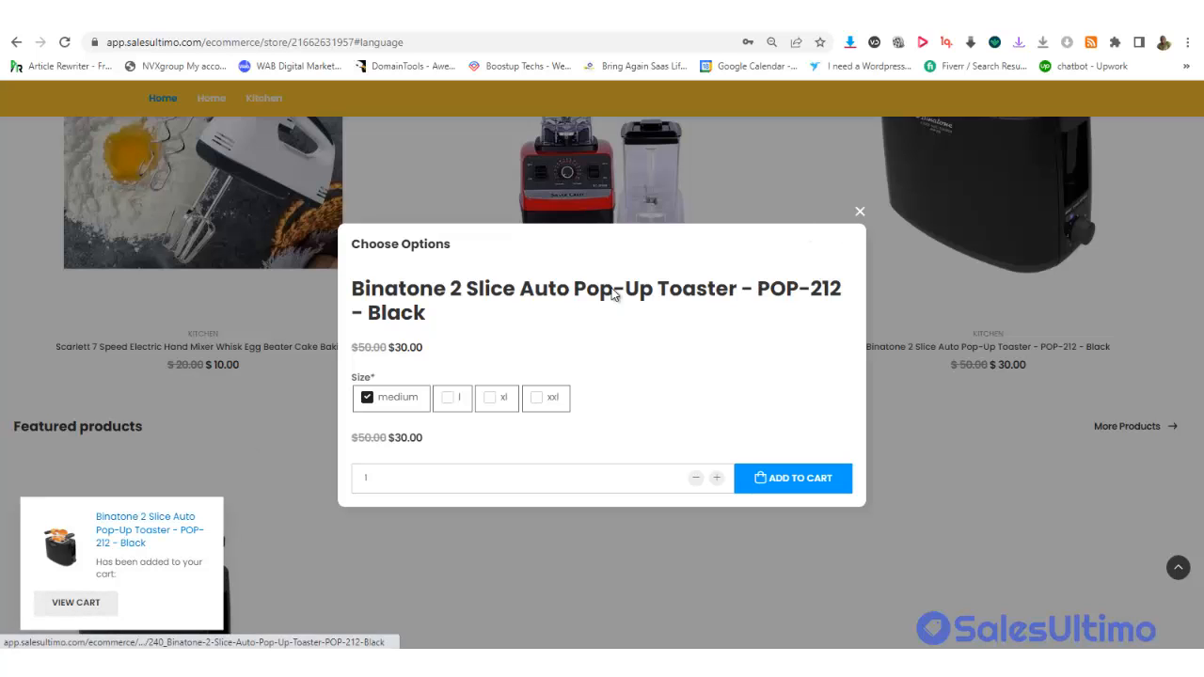
left_click(859, 213)
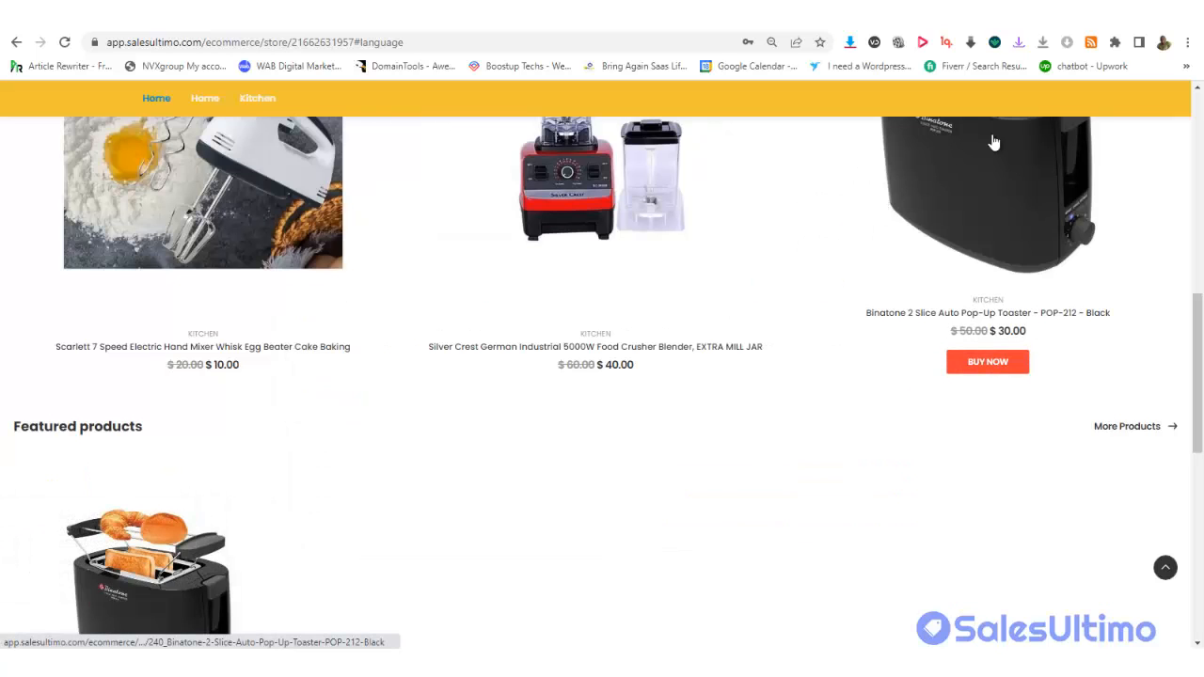
left_click_drag(1197, 322, 1182, 244)
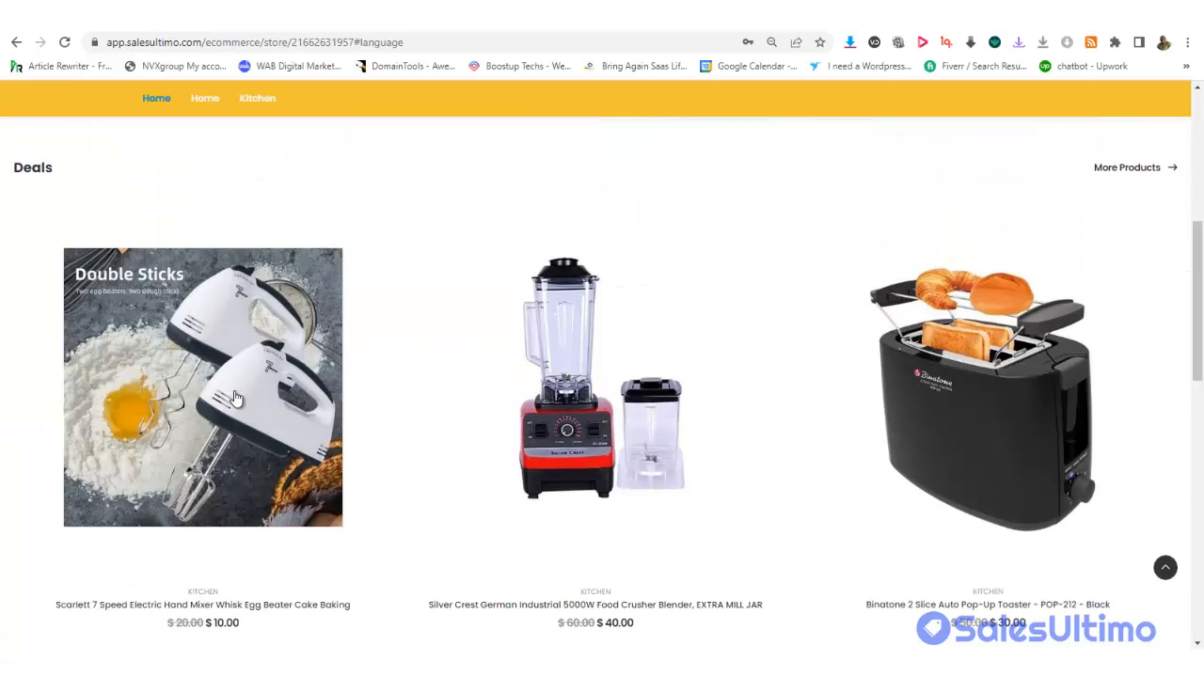
Open the Scarlett hand mixer's product page and view its Comments and Reviews tabs
left_click(195, 386)
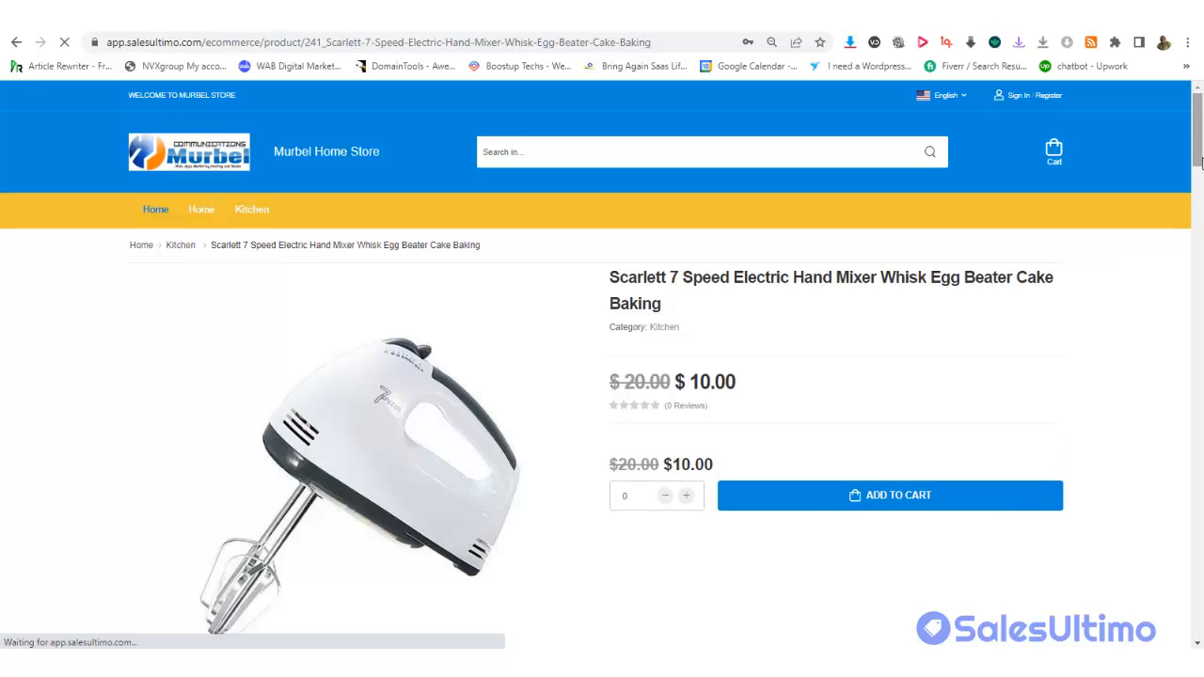
left_click_drag(1197, 148, 1199, 355)
left_click(324, 340)
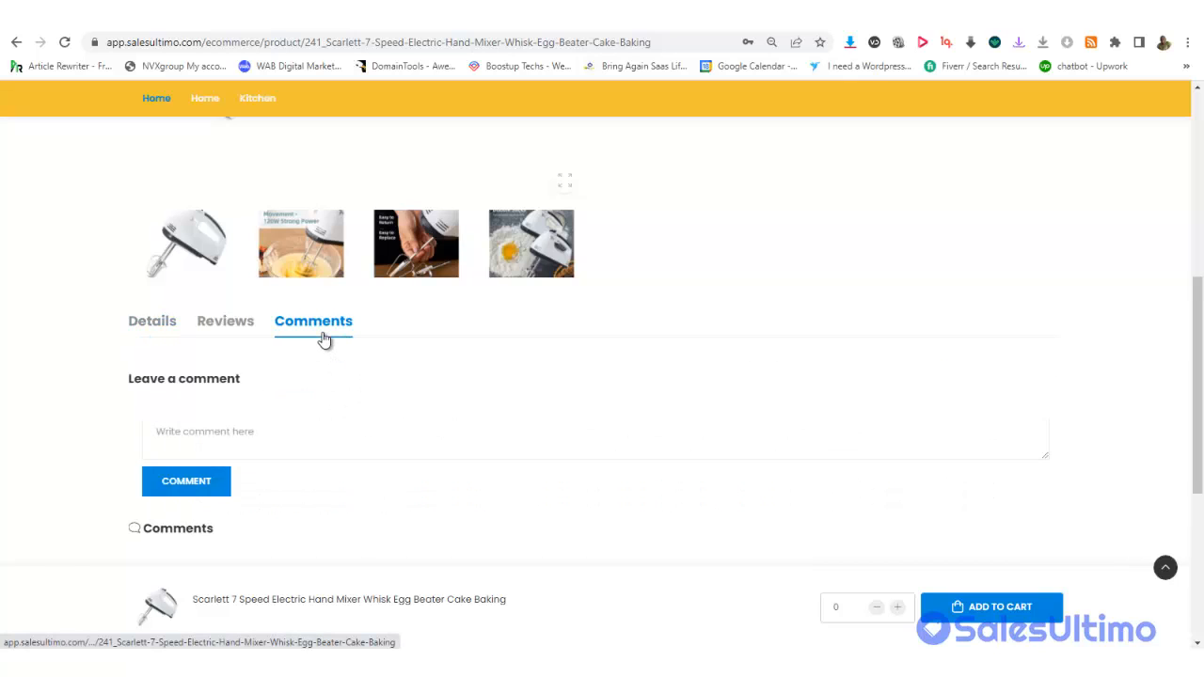
left_click(242, 335)
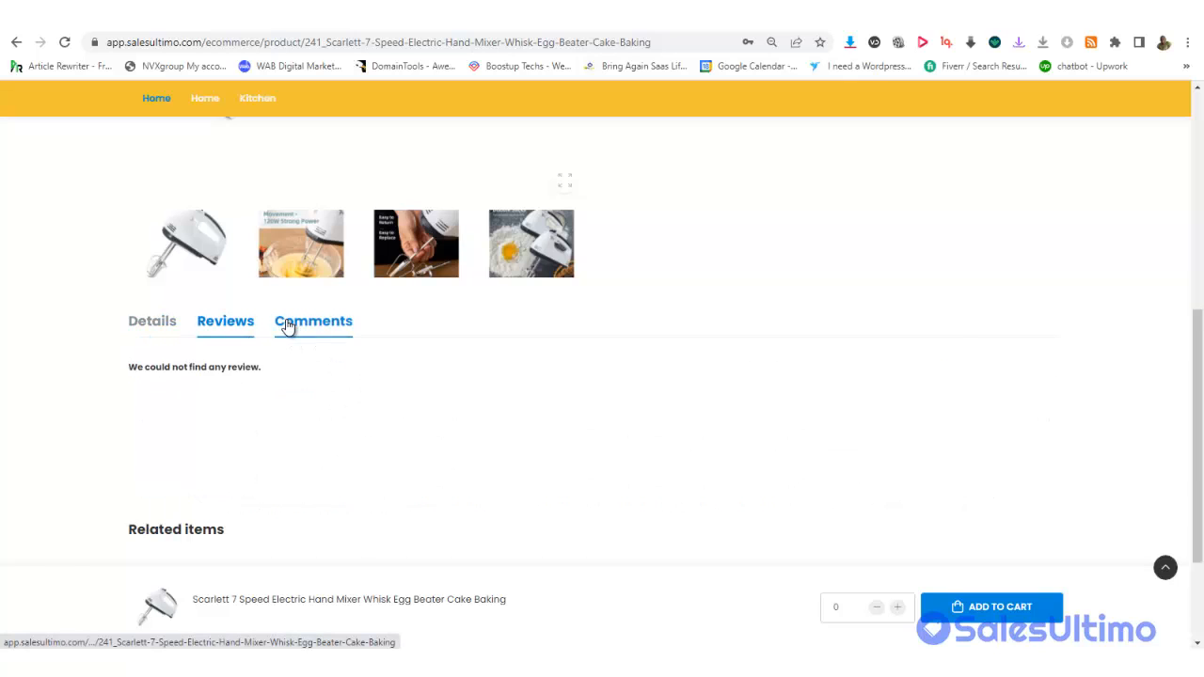
Add one Scarlett hand mixer ($10.00) to the cart from its product page
left_click(1199, 304)
left_click_drag(1199, 203, 1202, 621)
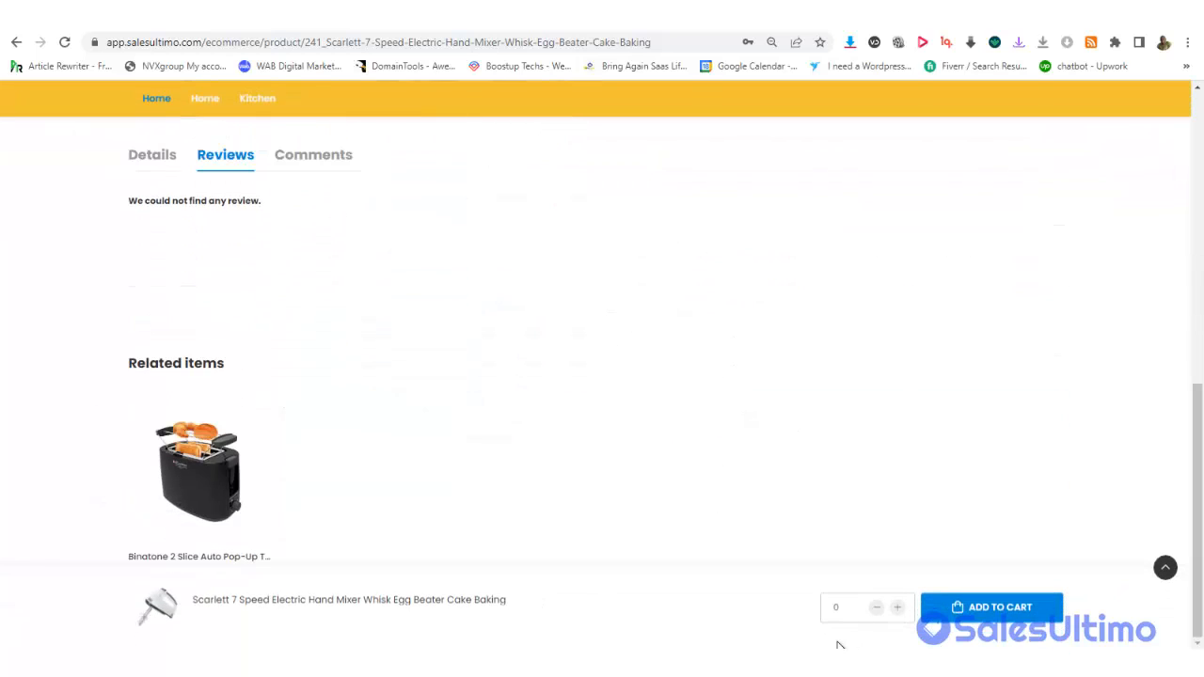
left_click_drag(1198, 507, 1186, 225)
scroll(1182, 404, "down", 5)
scroll(1182, 404, "up", 1)
scroll(1182, 403, "down", 2)
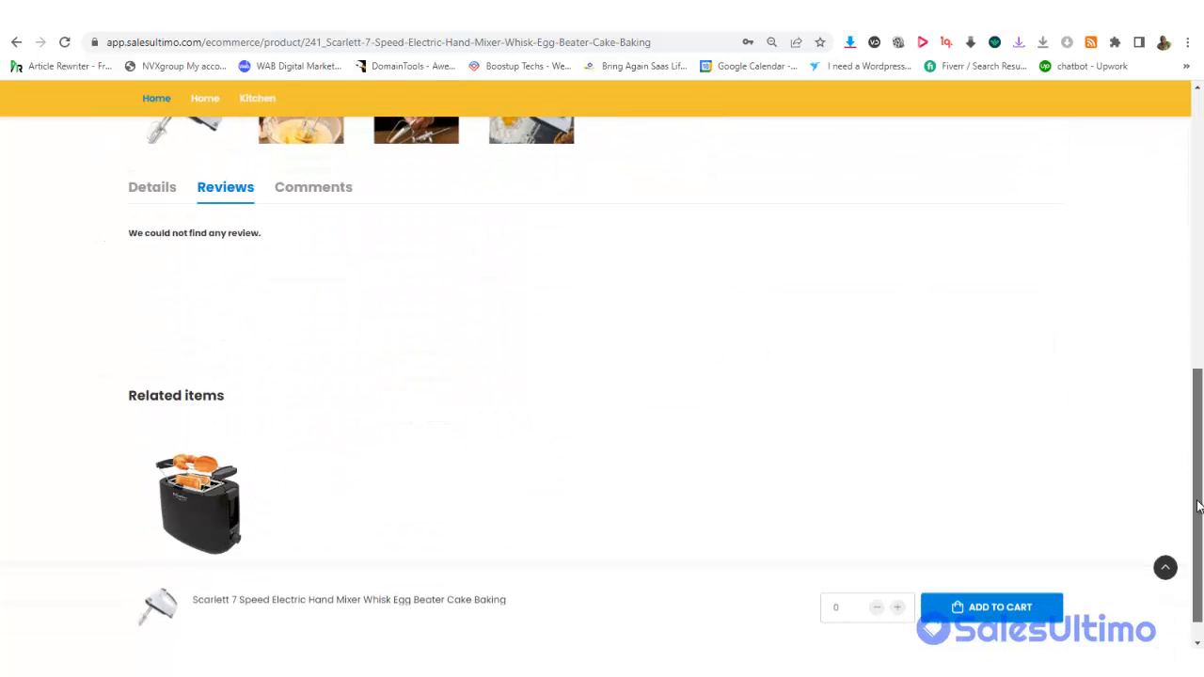
scroll(1166, 274, "up", 5)
scroll(1167, 274, "down", 5)
scroll(1150, 242, "up", 8)
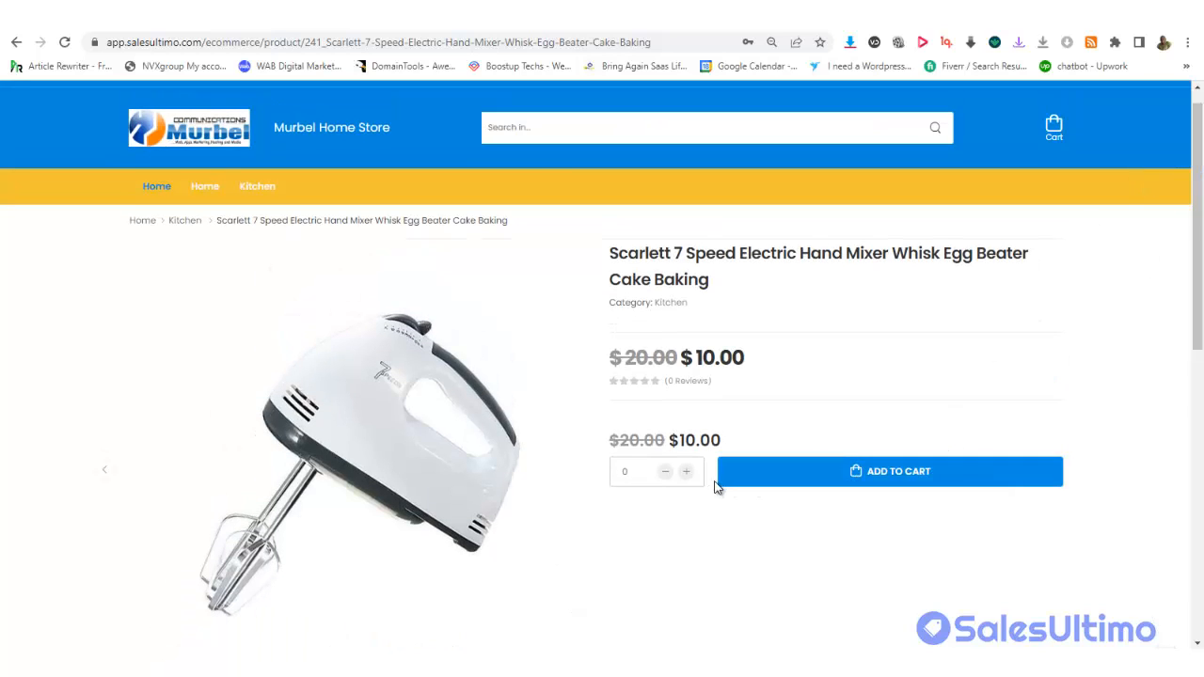
left_click(846, 480)
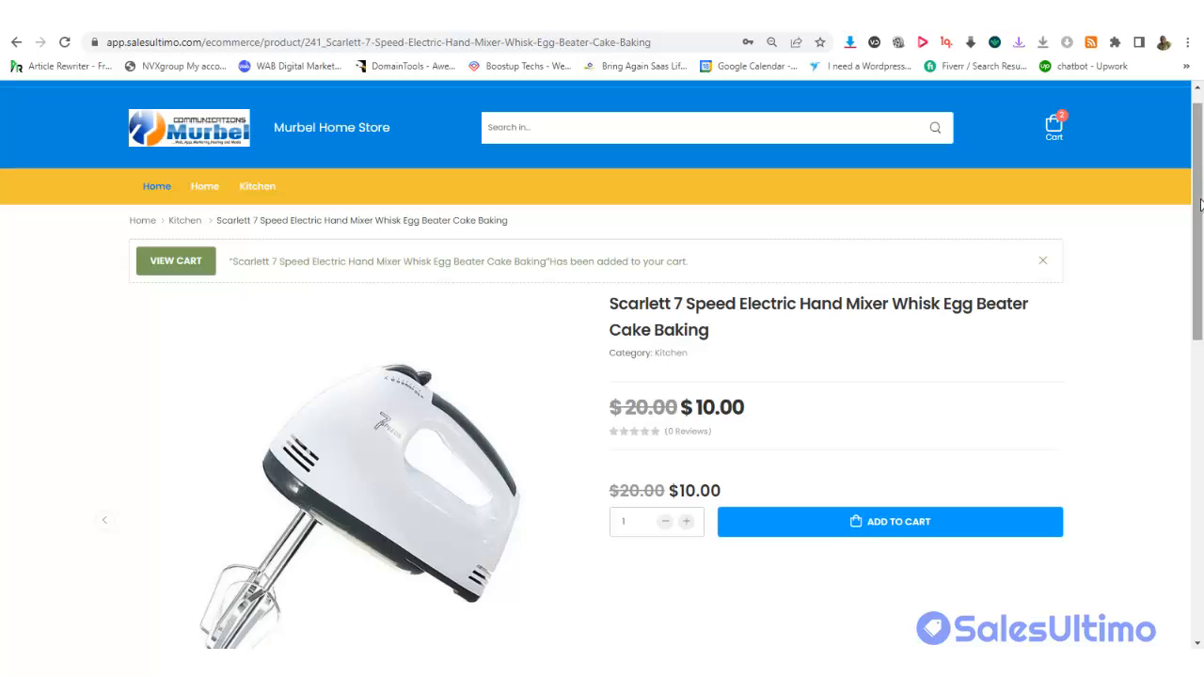
left_click_drag(1197, 217, 1197, 510)
left_click_drag(1157, 461, 1074, 161)
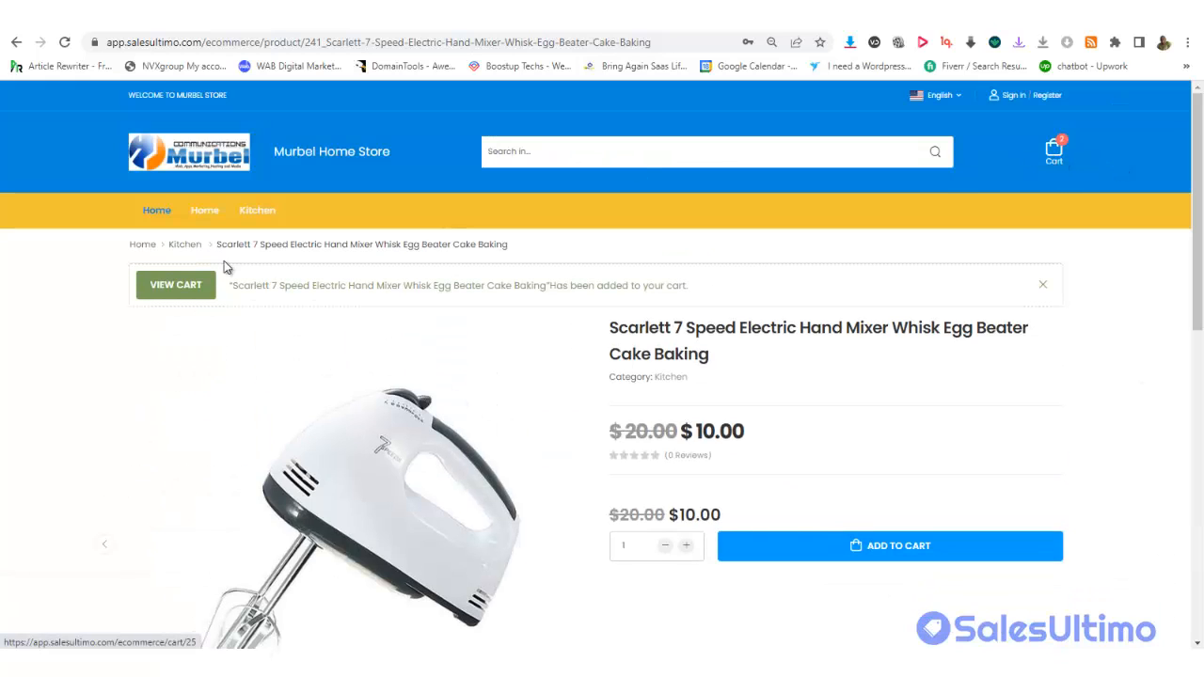
From the cart, look over the registration form, then continue as a guest
left_click(182, 290)
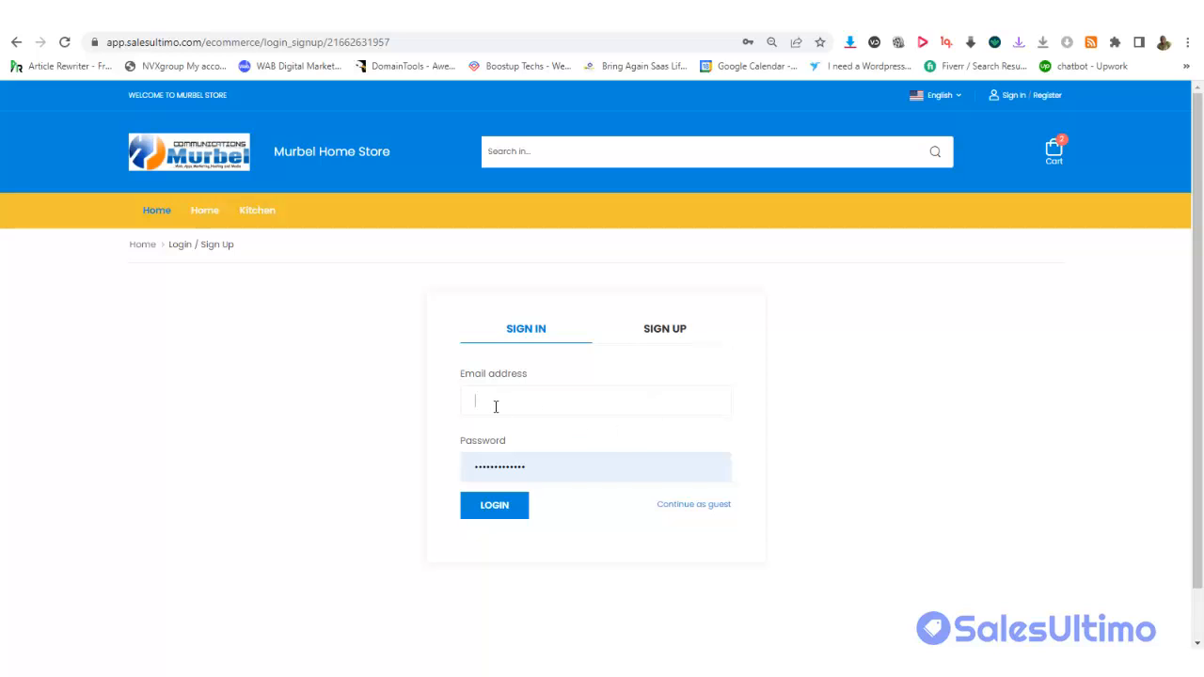
left_click(662, 339)
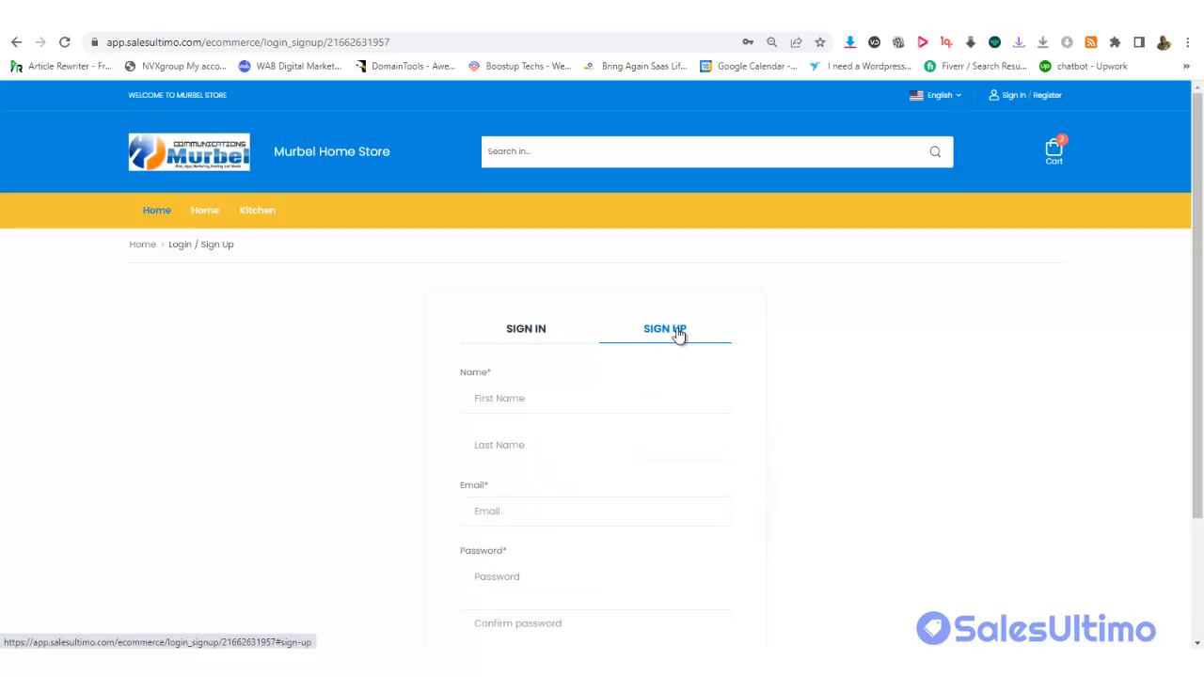
scroll(1197, 376, "down", 3)
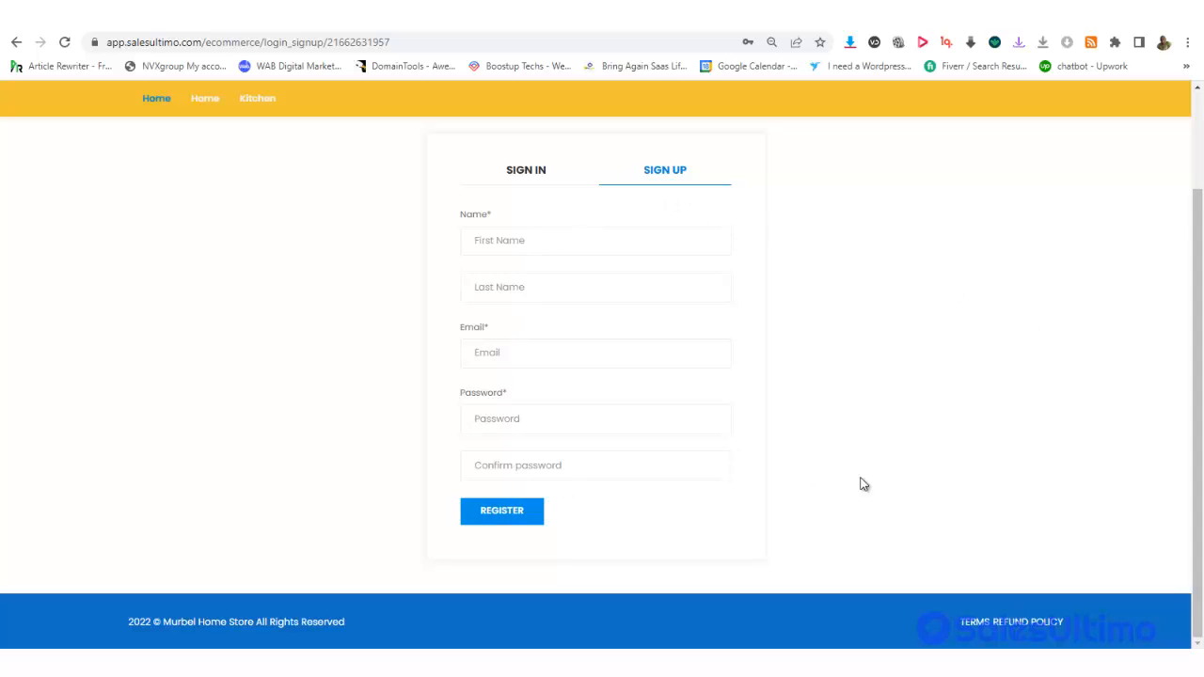
scroll(1182, 355, "up", 3)
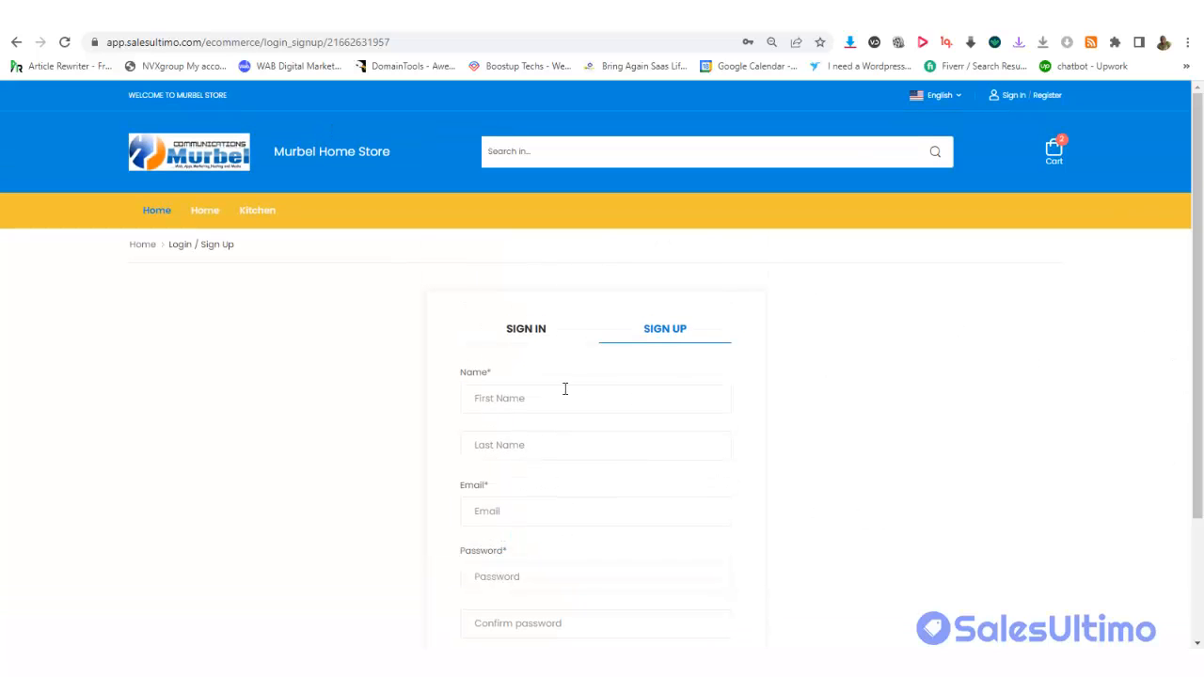
left_click(512, 328)
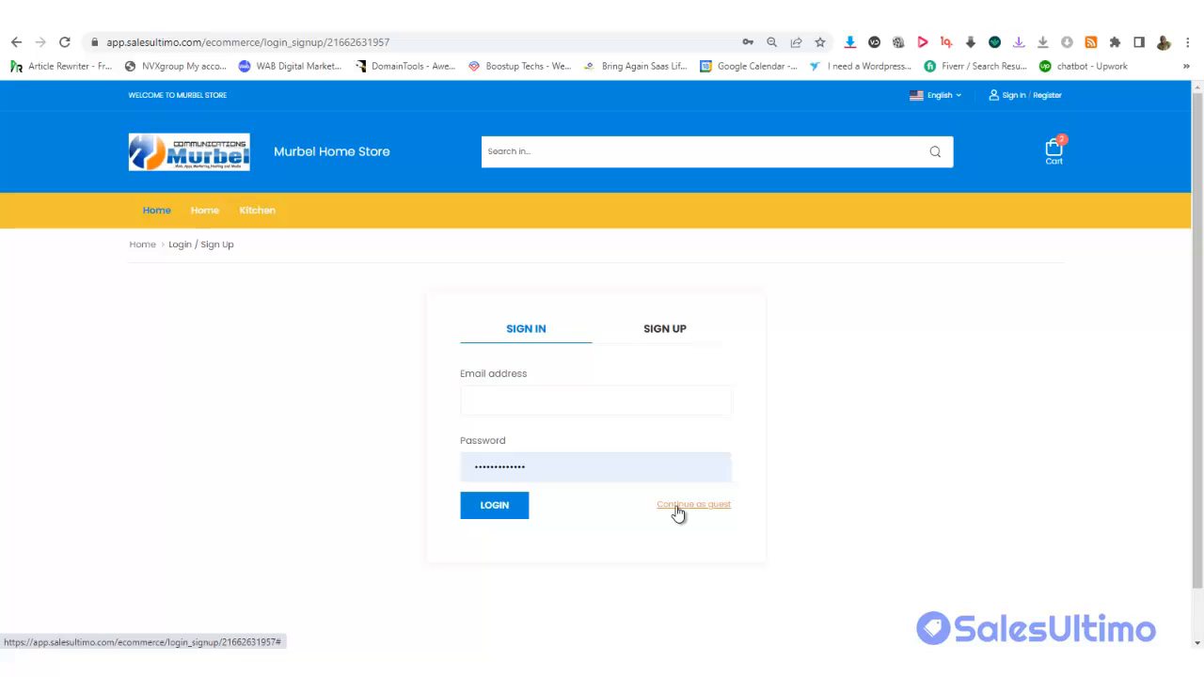
left_click(677, 509)
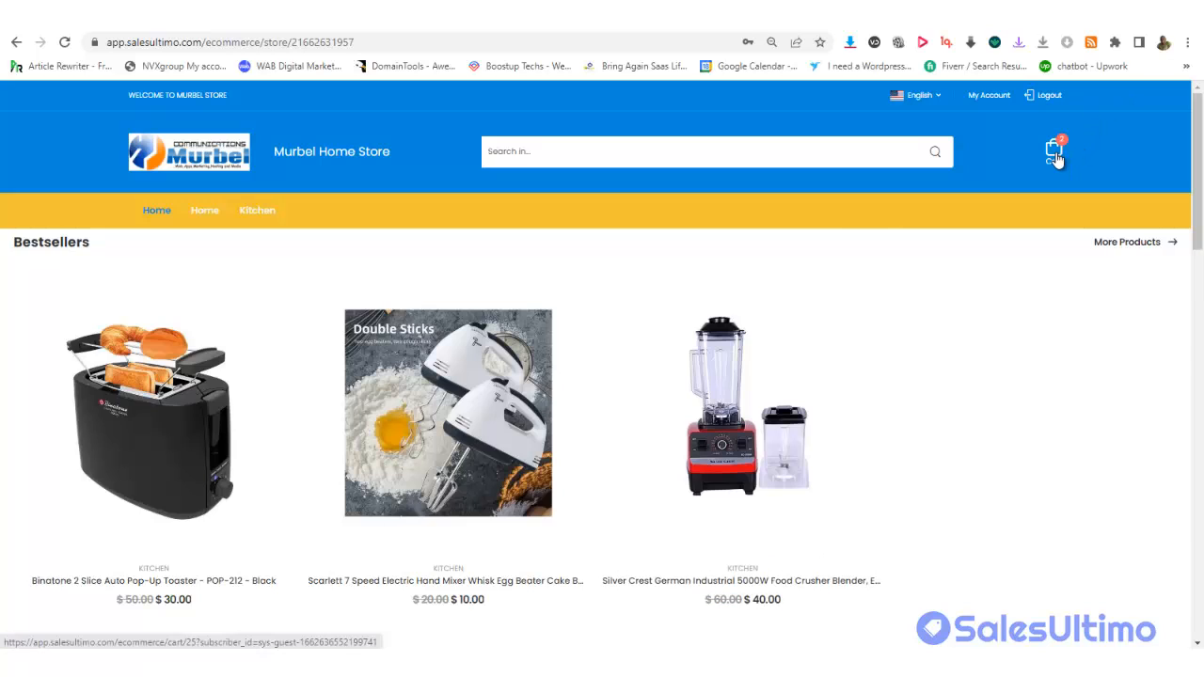
Remove the hand mixer from the cart and raise the Binatone toaster quantity to 3
left_click(988, 98)
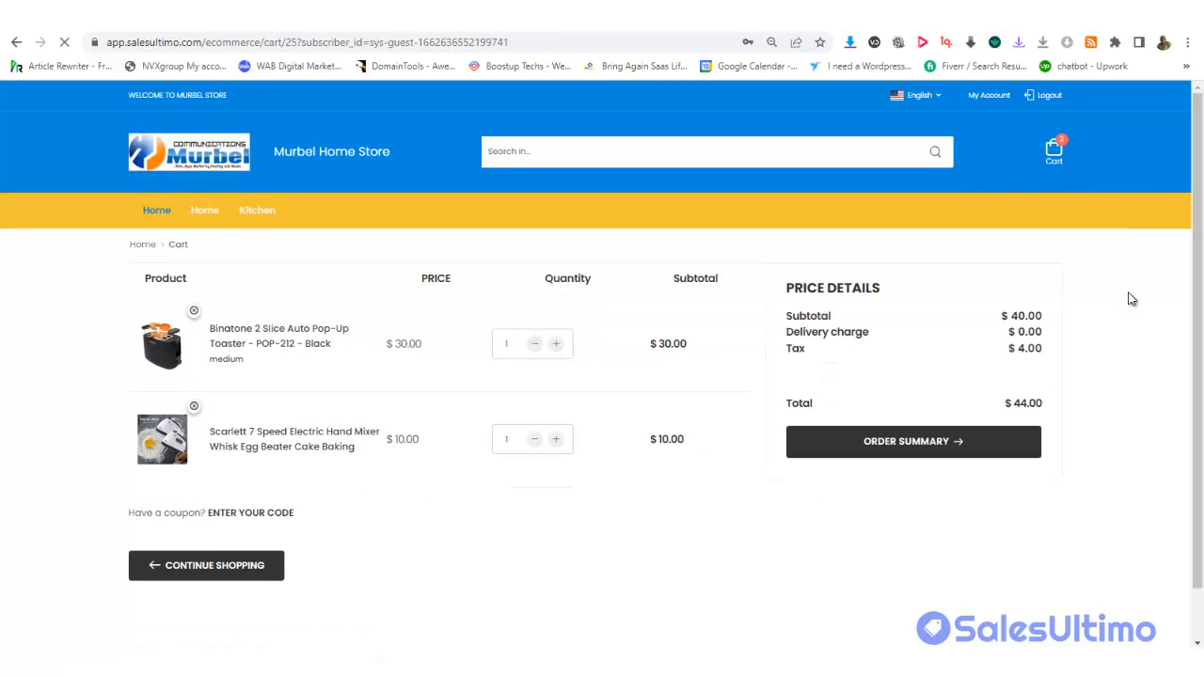
left_click(194, 410)
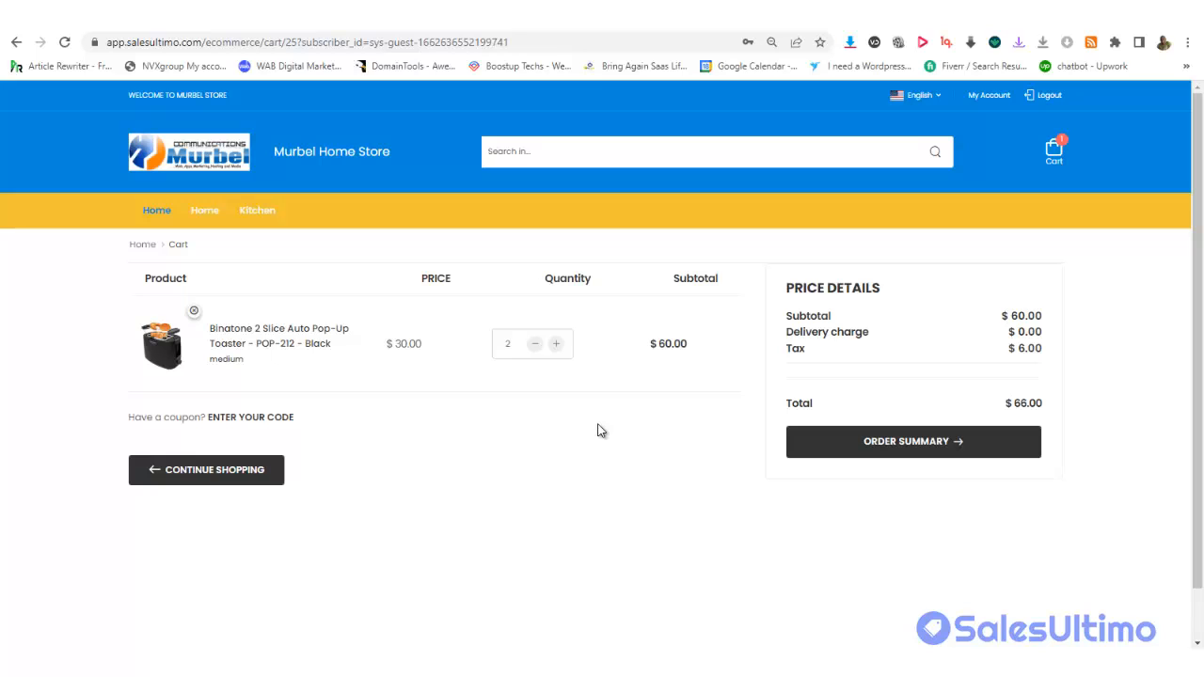
left_click(556, 345)
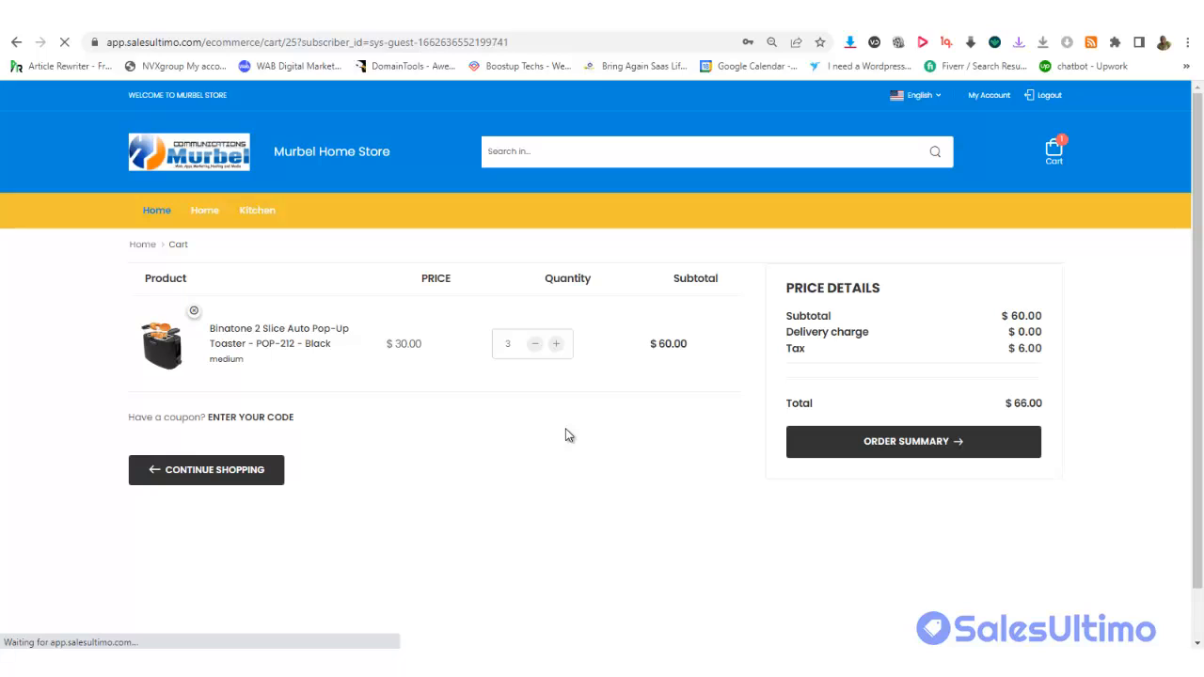
Dismiss the browser page menu and reveal the coupon code entry area
right_click(545, 451)
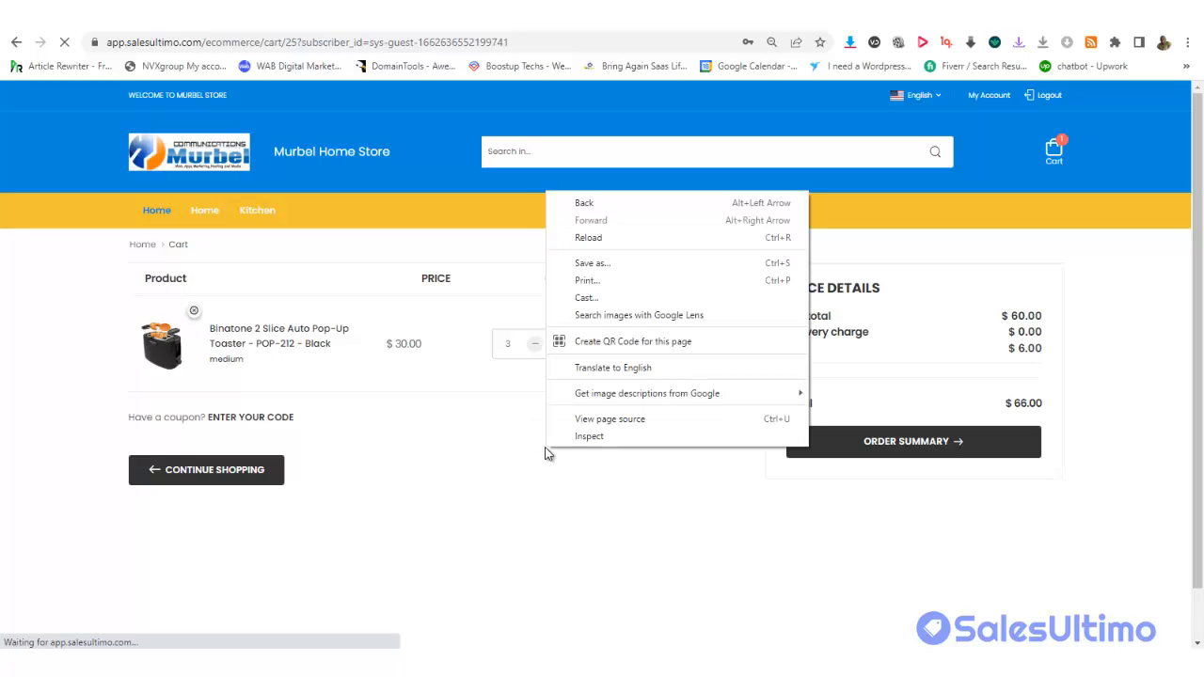
left_click(529, 481)
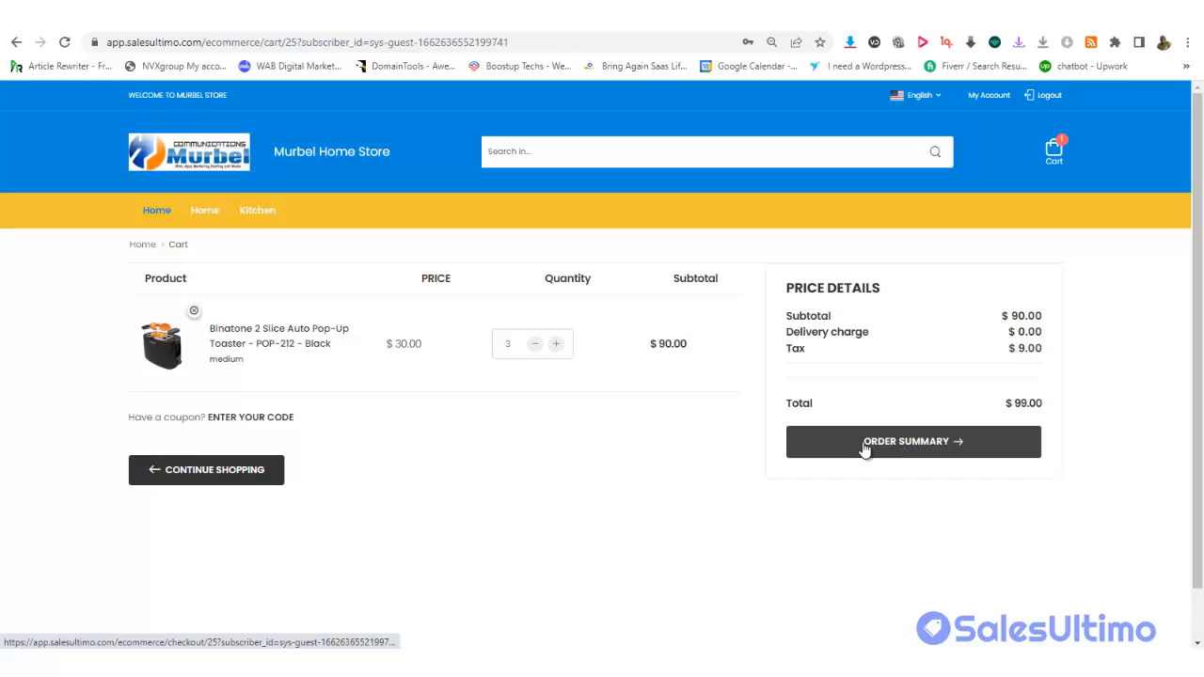
left_click(238, 420)
Apply the 10OFF coupon, dismiss the invalid-coupon error, and proceed from the cart to checkout
left_click(225, 509)
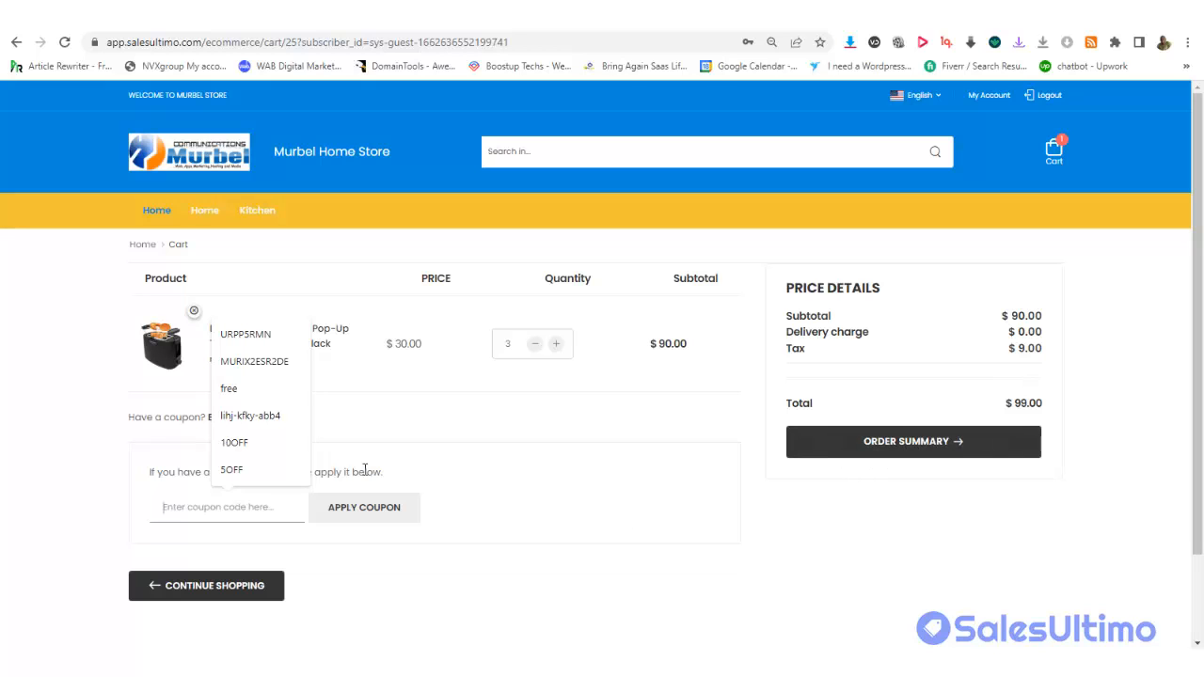
left_click(253, 450)
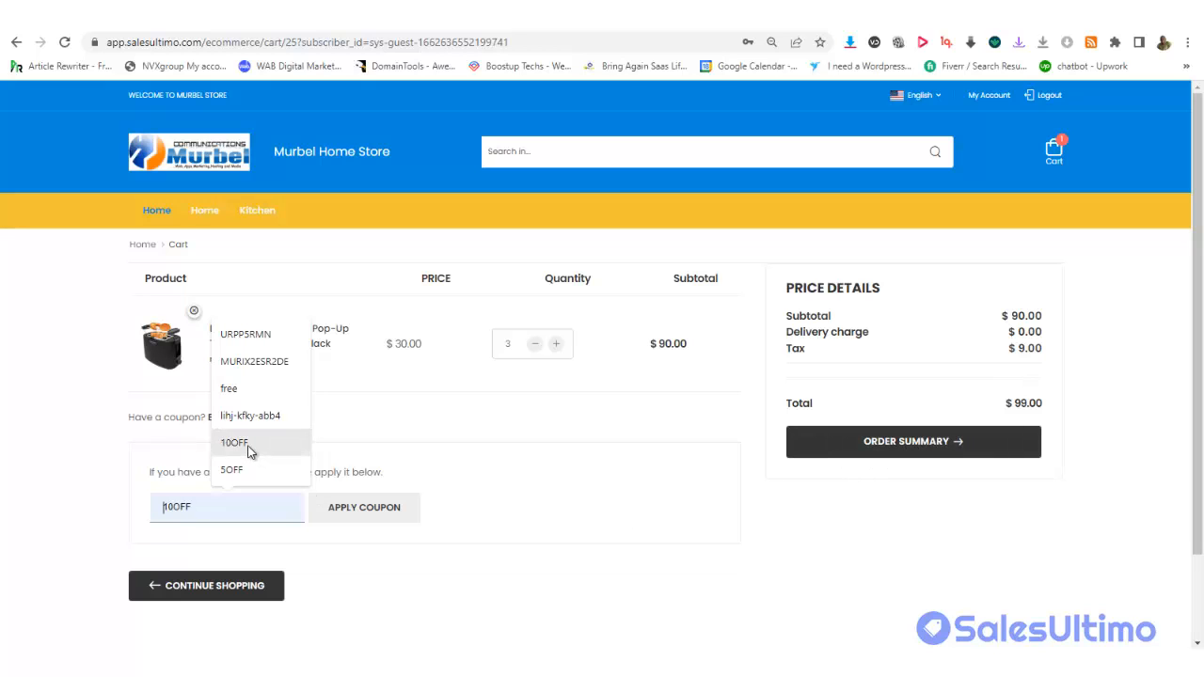
left_click(365, 524)
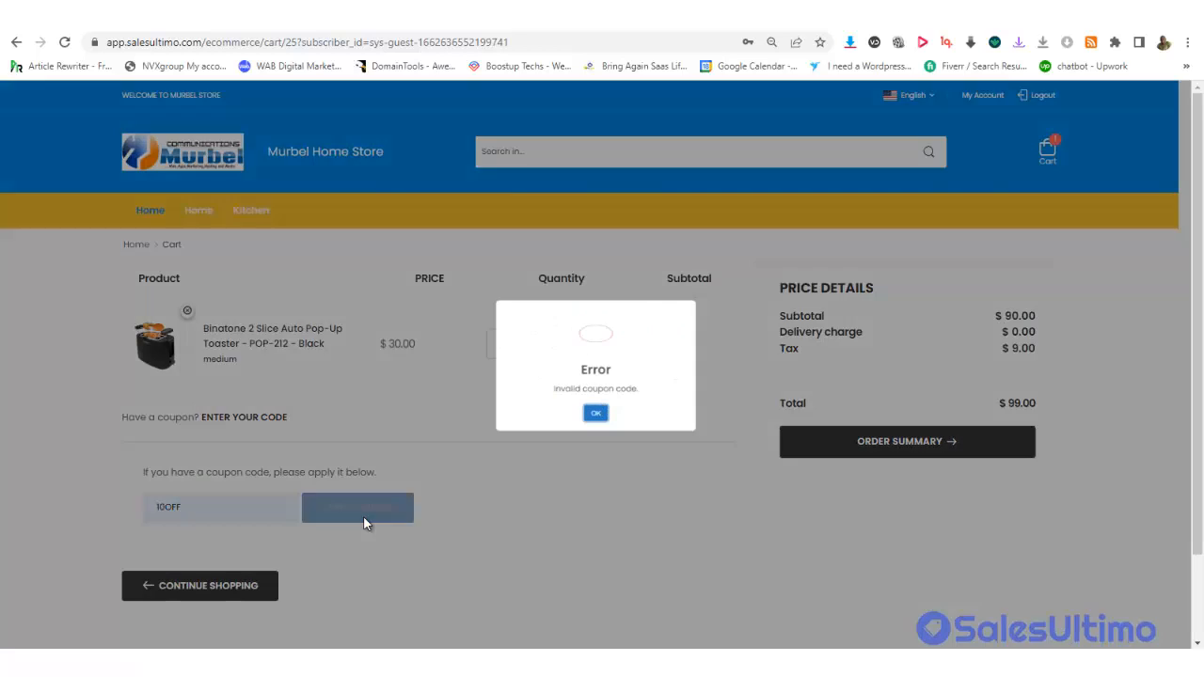
left_click(596, 418)
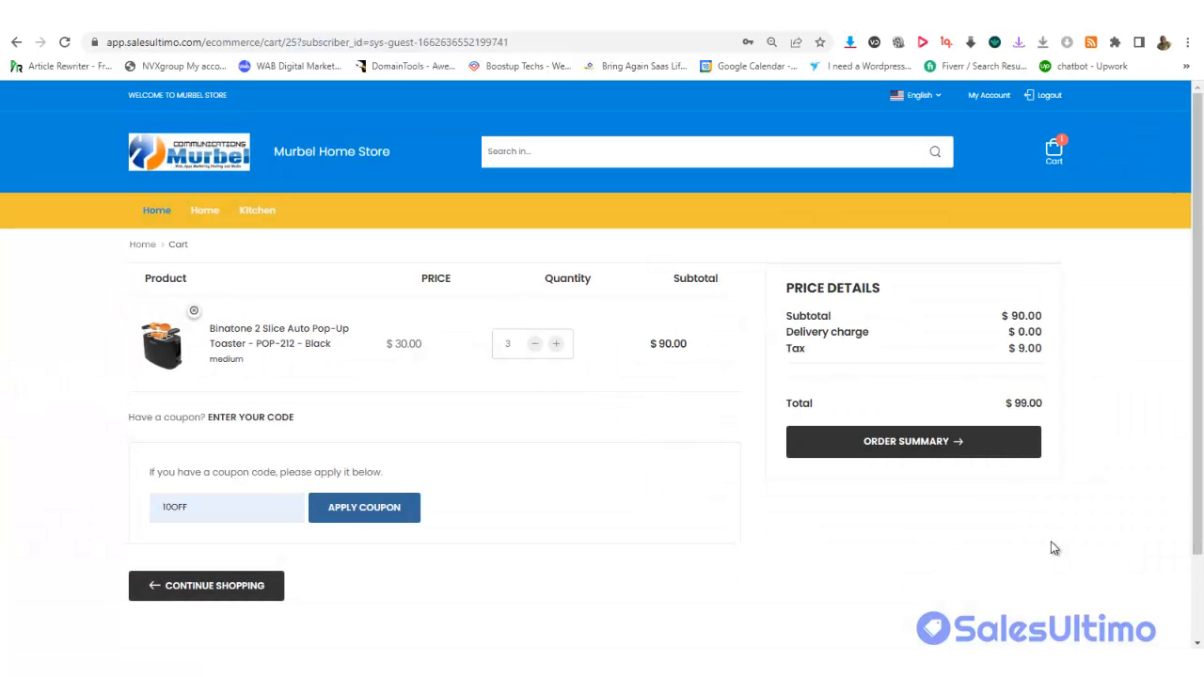
left_click(943, 455)
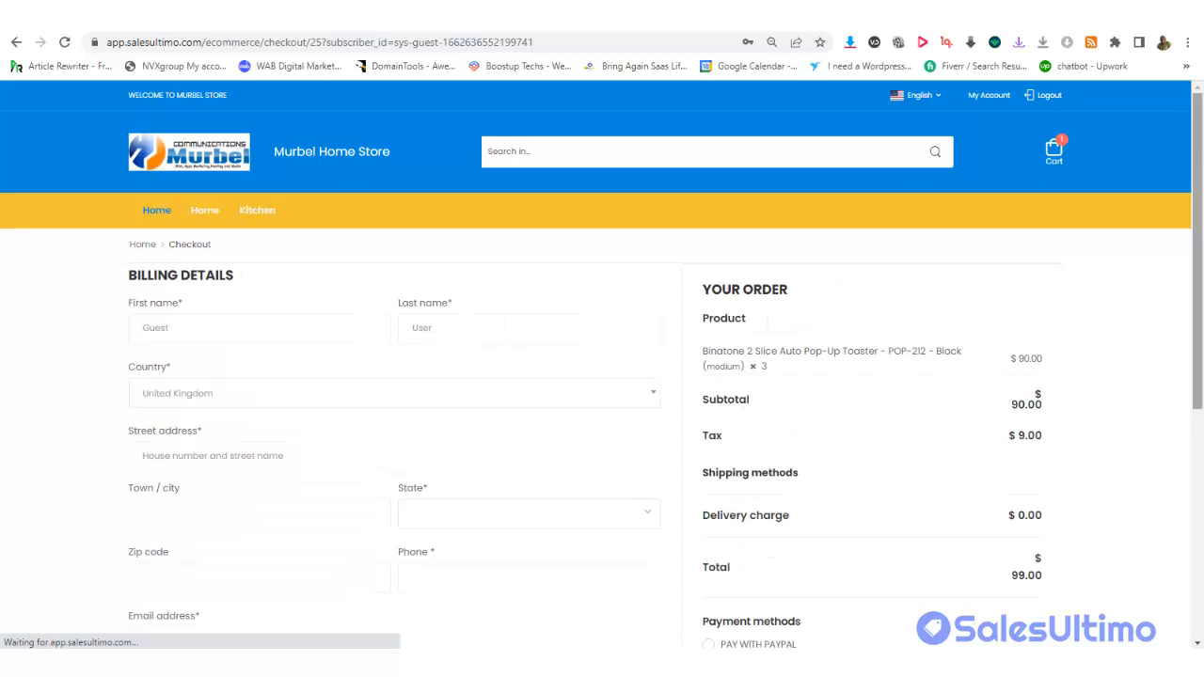
Select $15 Delivery shipping and PayPal payment on the checkout page
left_click_drag(1197, 158, 1201, 259)
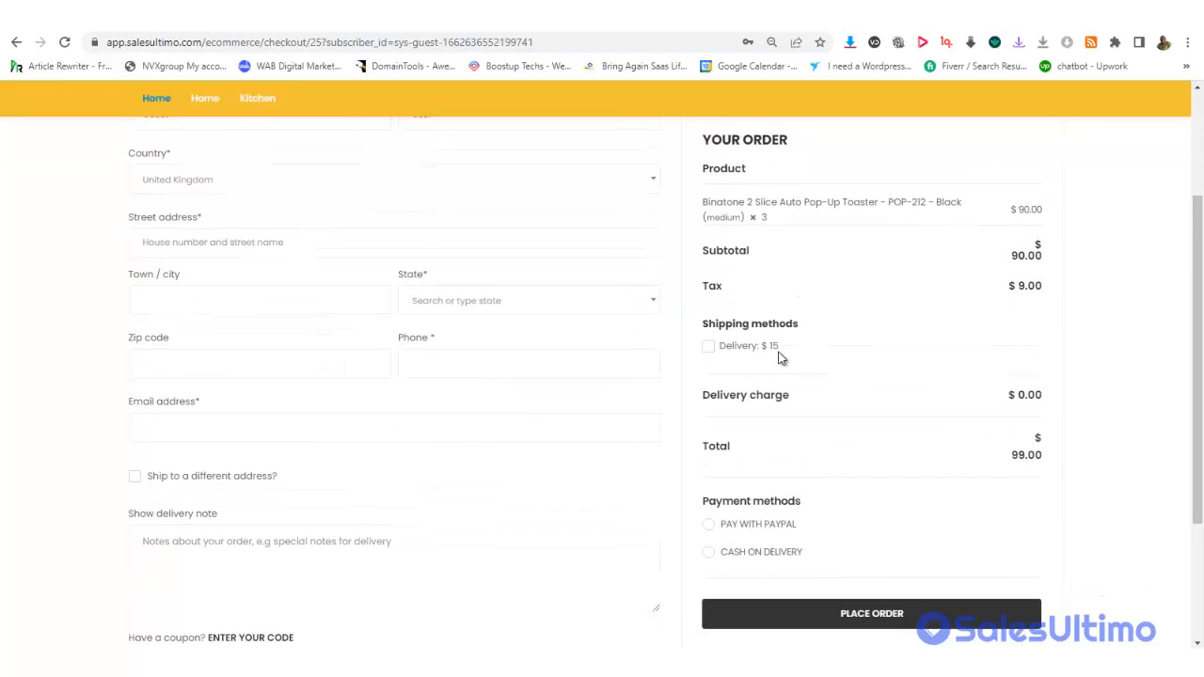
left_click(711, 348)
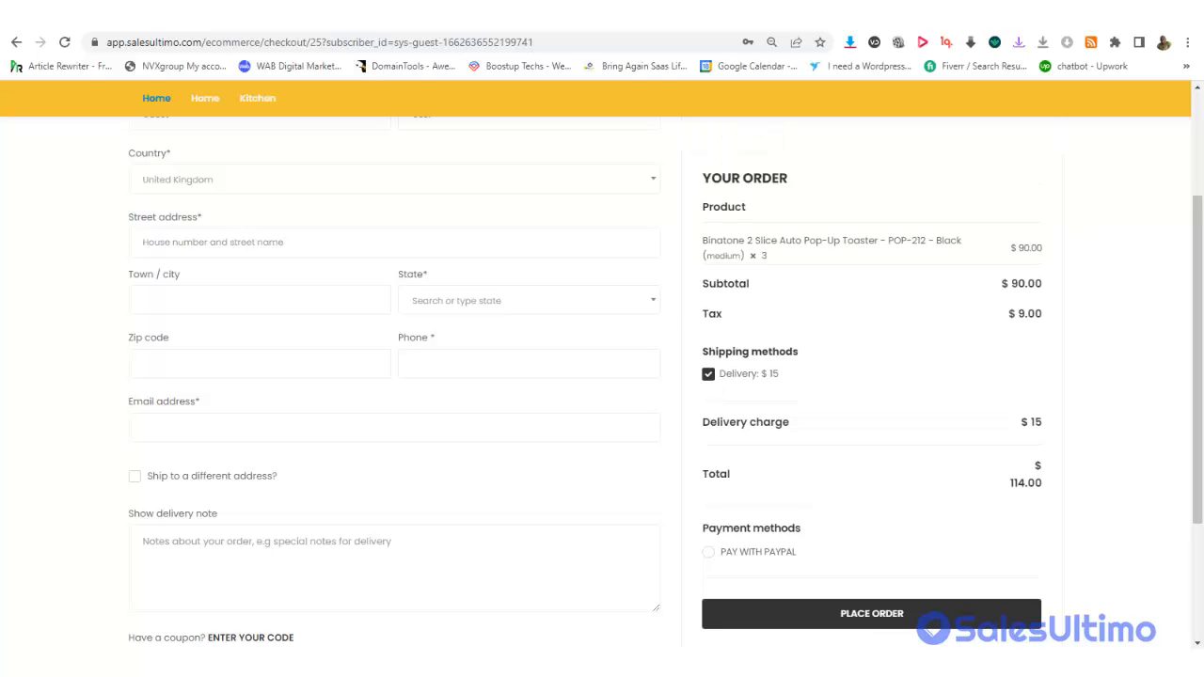
scroll(664, 404, "down", 3)
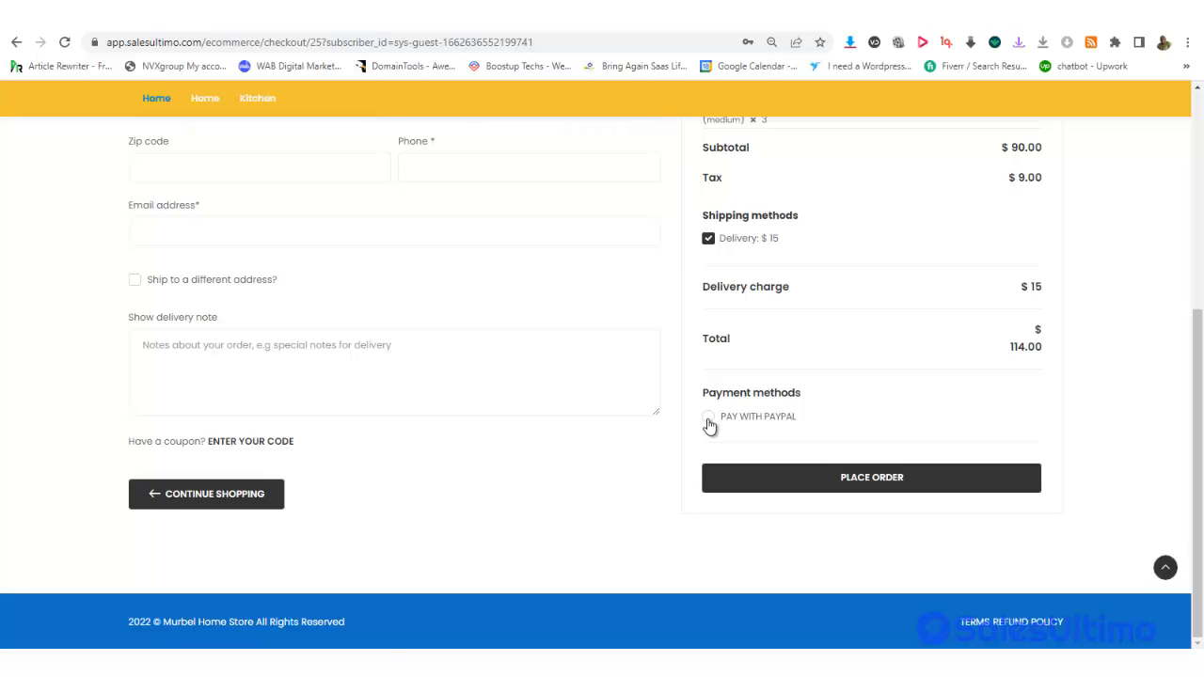
left_click(708, 421)
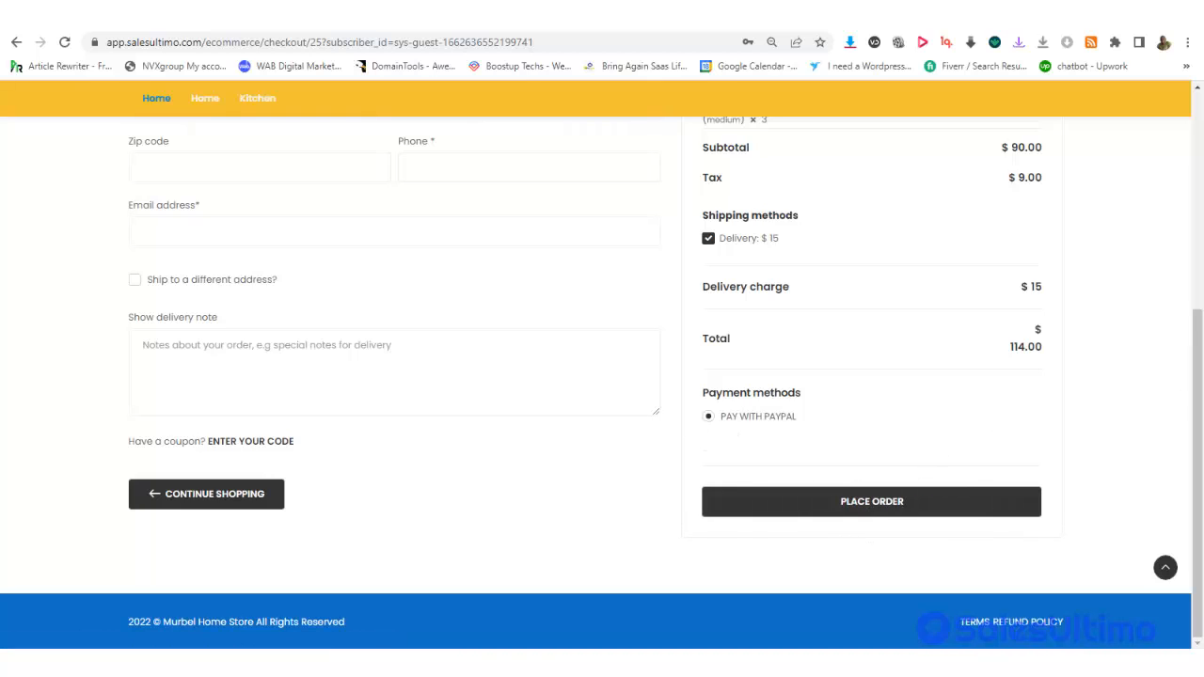
Attempt to place the $114.00 order and dismiss the required-fields error
left_click_drag(1191, 398, 1177, 198)
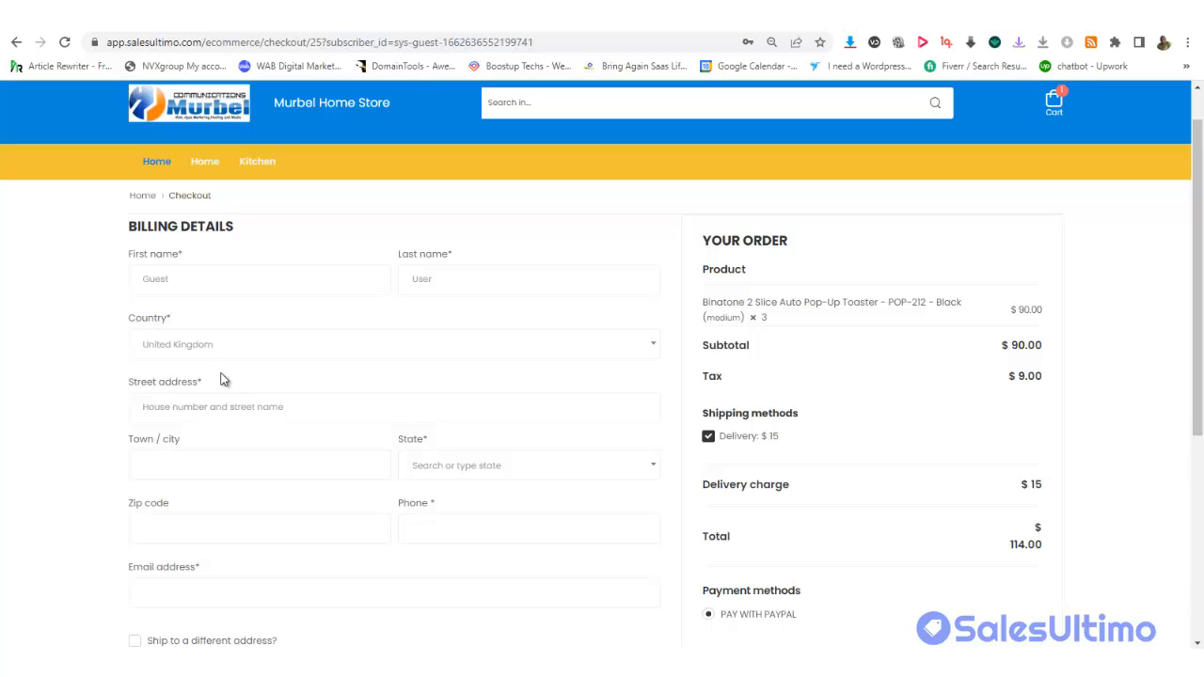
left_click_drag(1194, 393, 1189, 583)
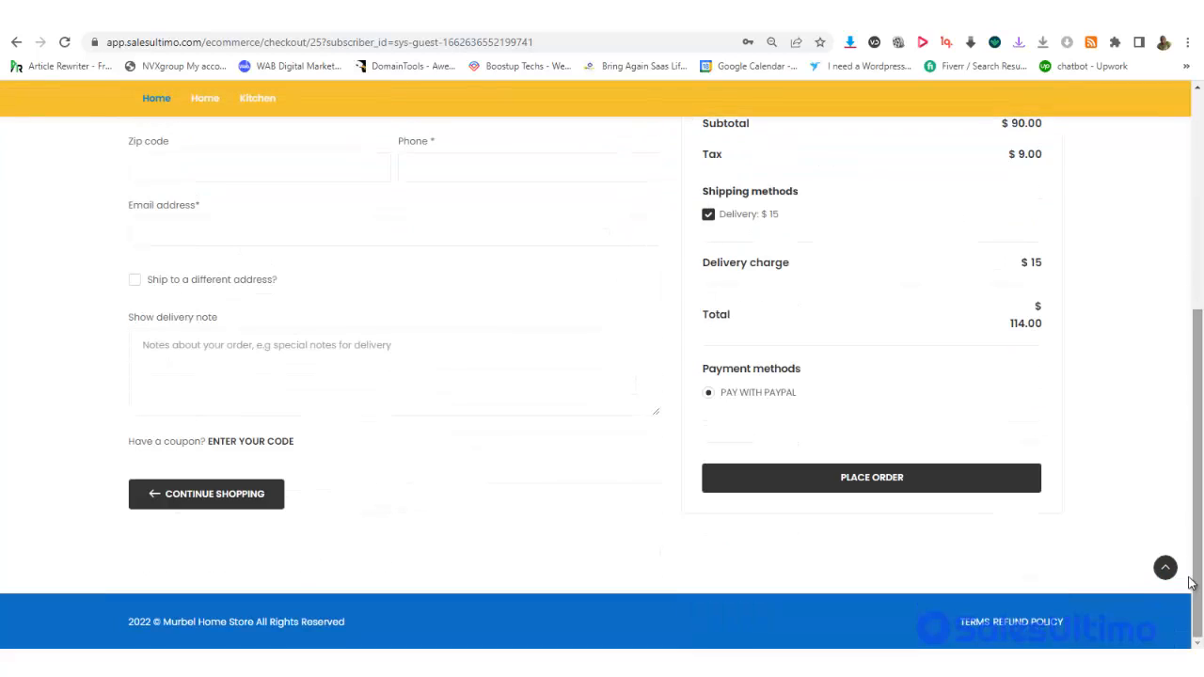
left_click(856, 482)
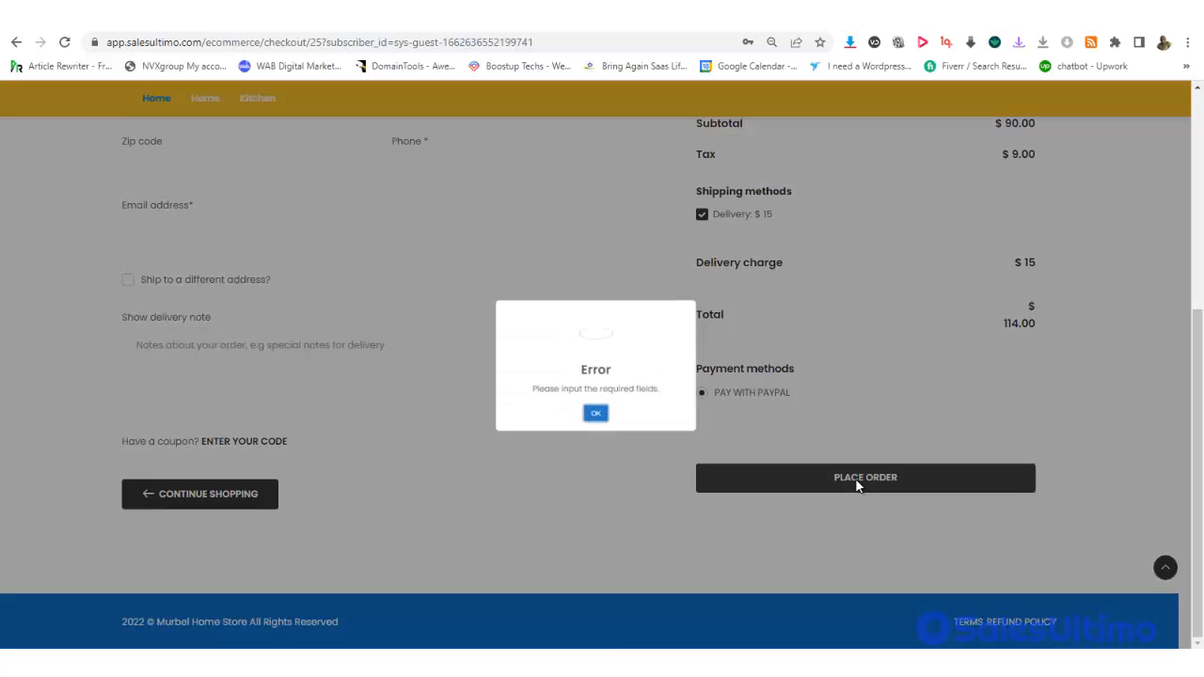
left_click(592, 411)
left_click_drag(1194, 358, 1187, 170)
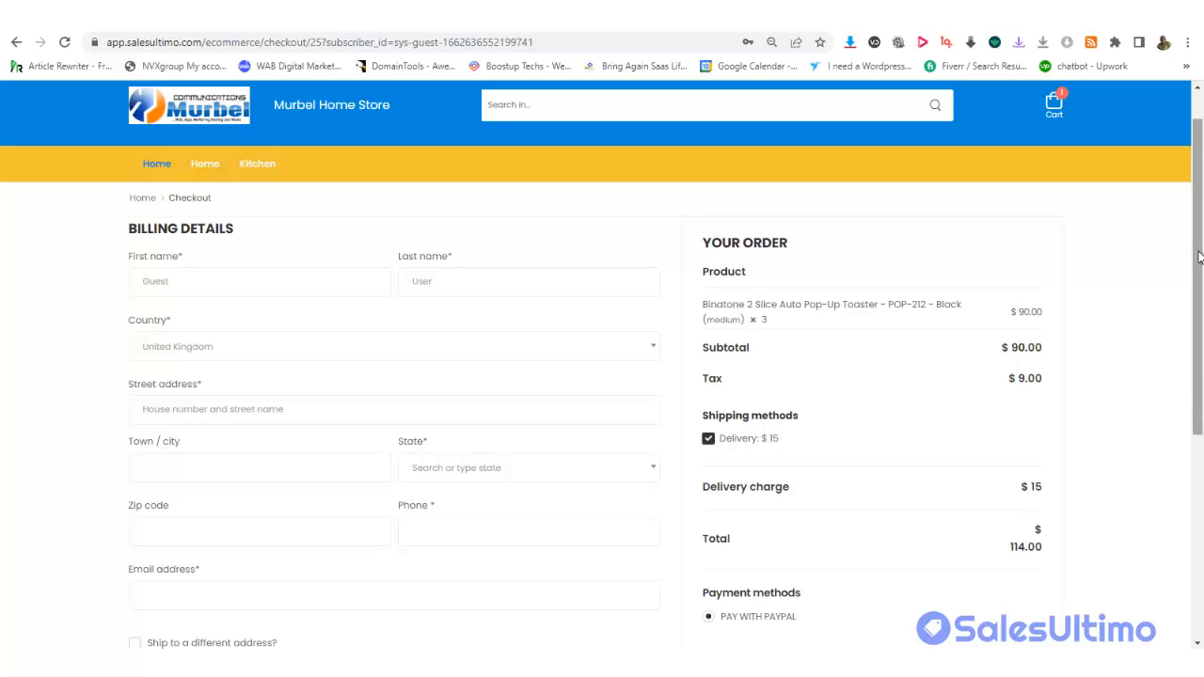
left_click_drag(1199, 256, 1200, 375)
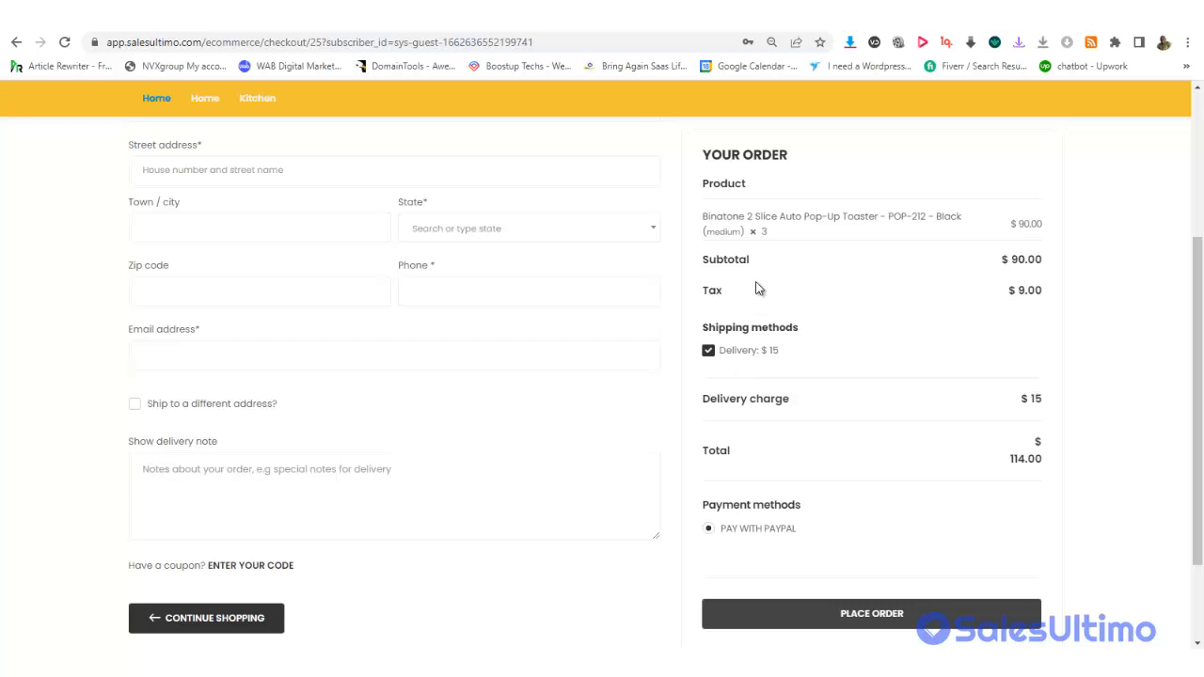
left_click_drag(1199, 284, 1199, 134)
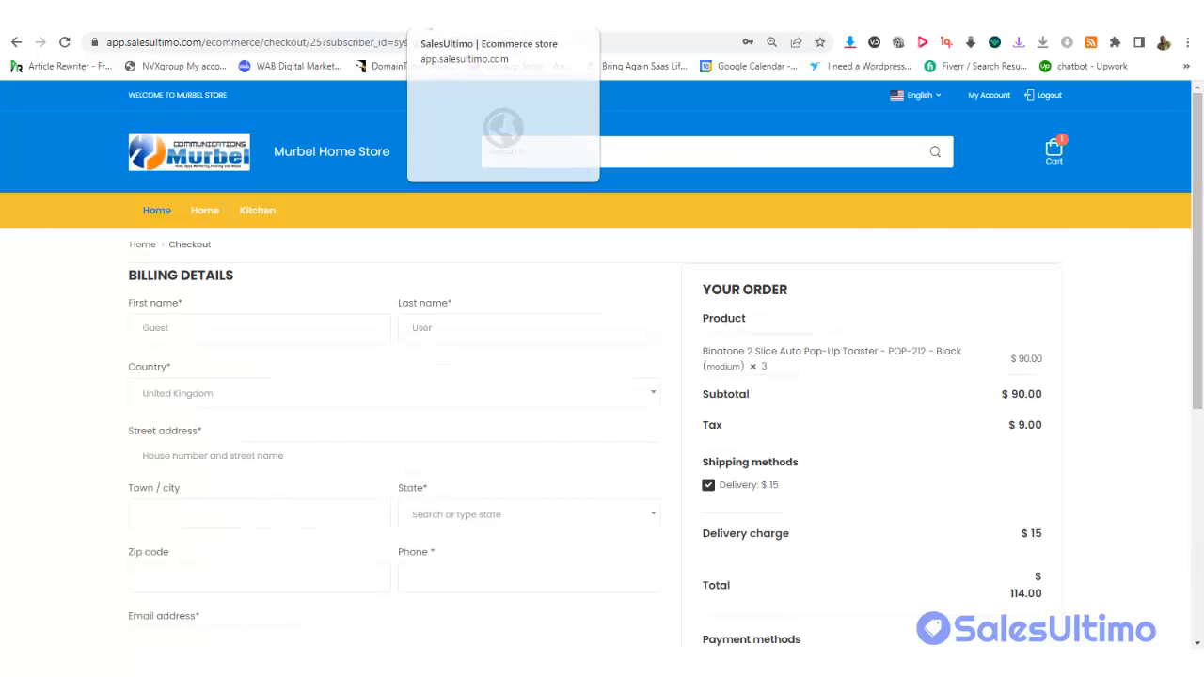
Switch to the Ecommerce store tab and review the Murbel Home Store dashboard's $0 sales
left_click(442, 28)
scroll(439, 111, "up", 5)
left_click_drag(1196, 215, 1196, 513)
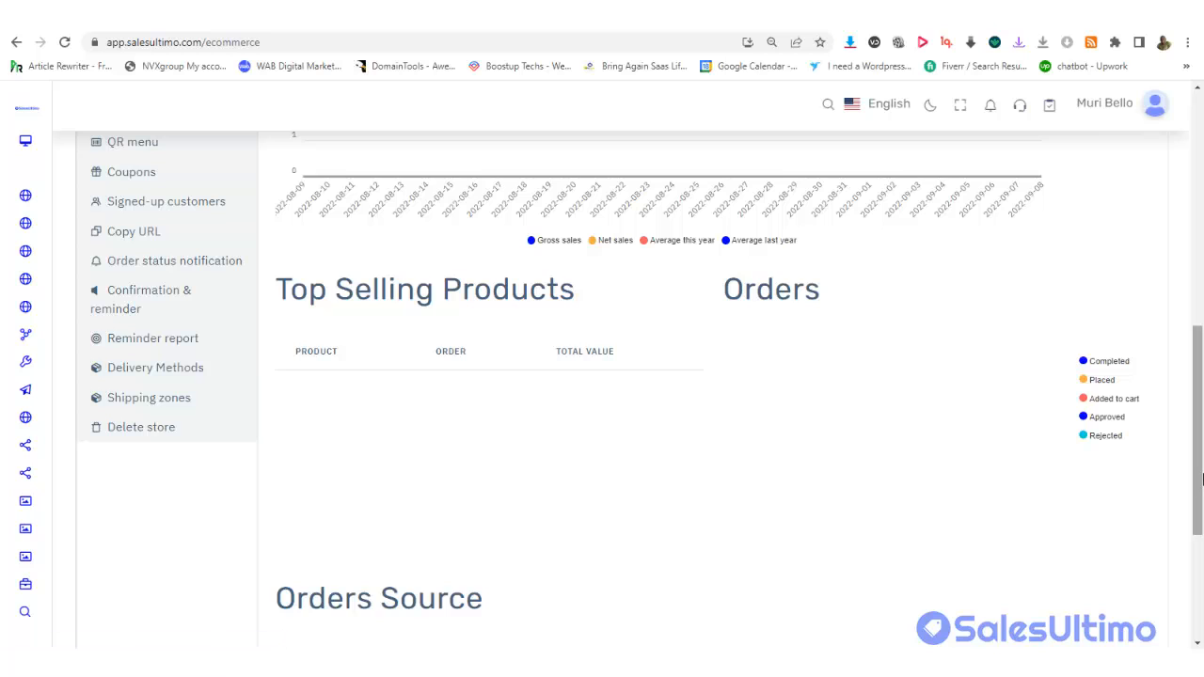
left_click_drag(1198, 386, 1200, 231)
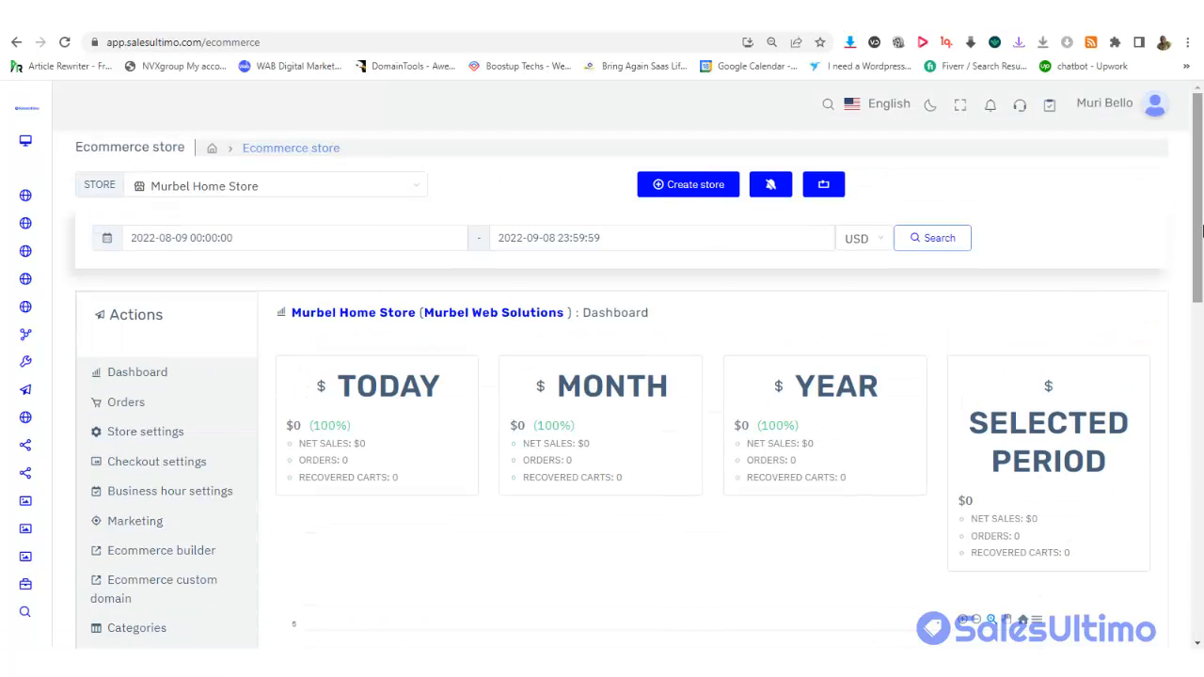